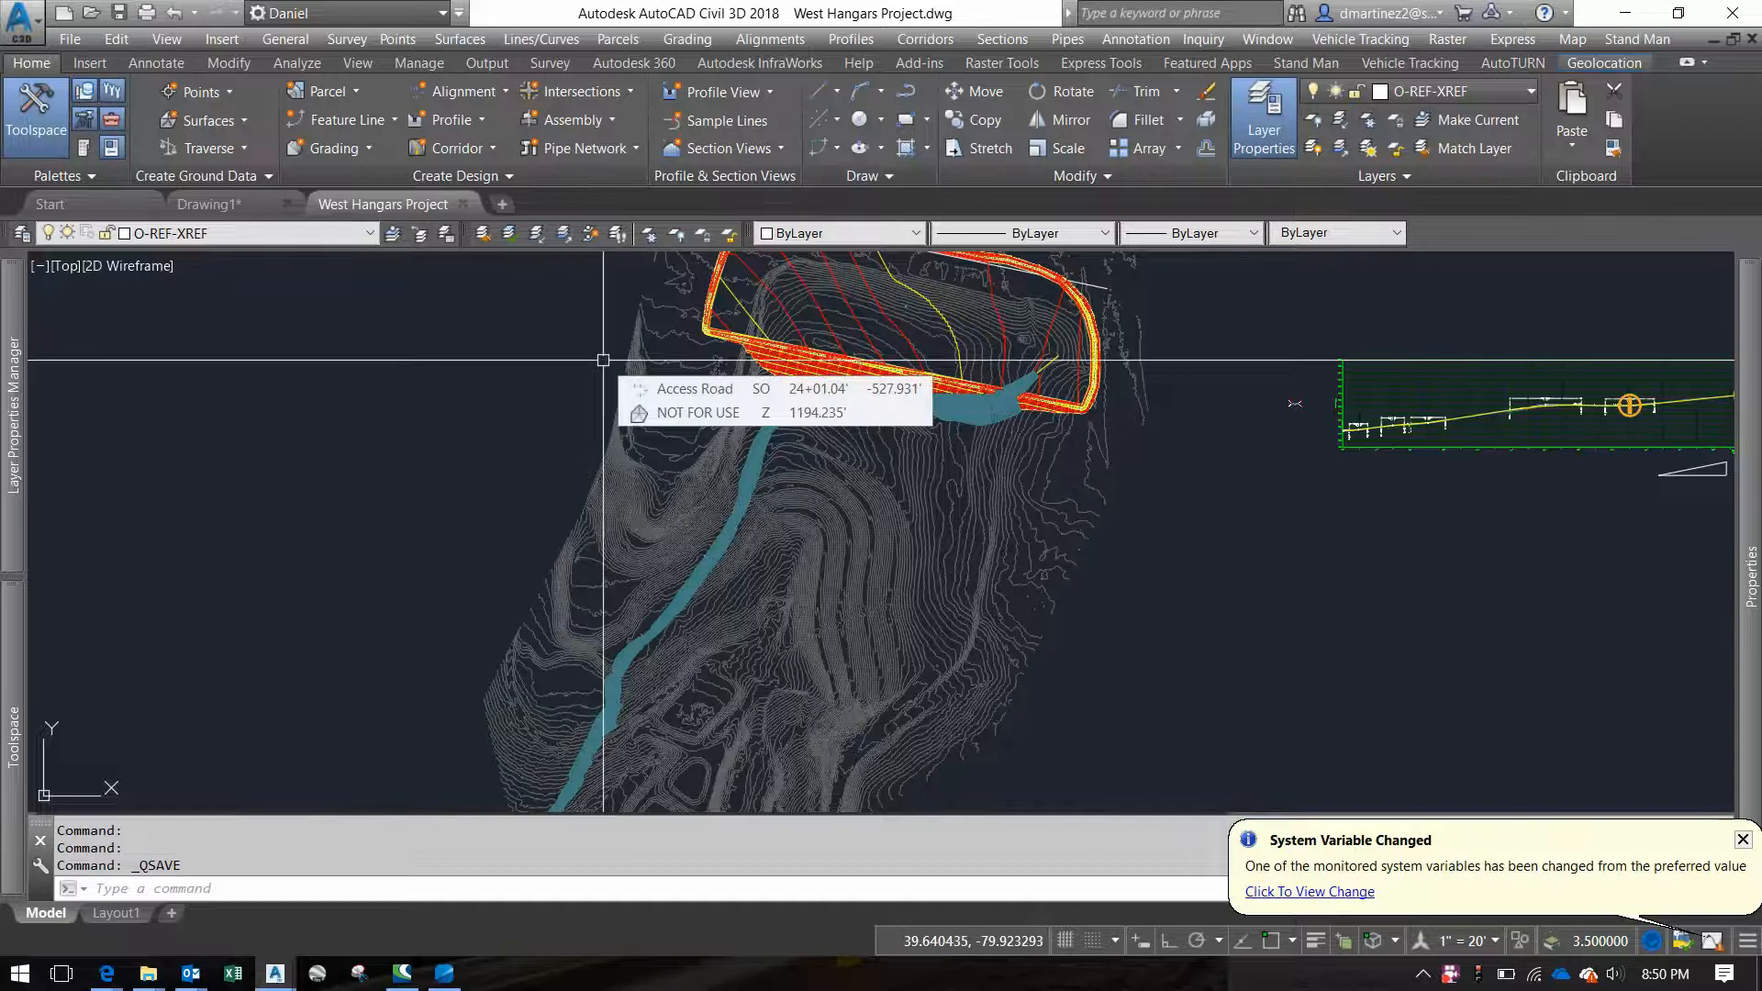
Erase the stray white line near the upper-right corner of the hangar pad in model space and save the drawing
click(1105, 288)
key(Delete)
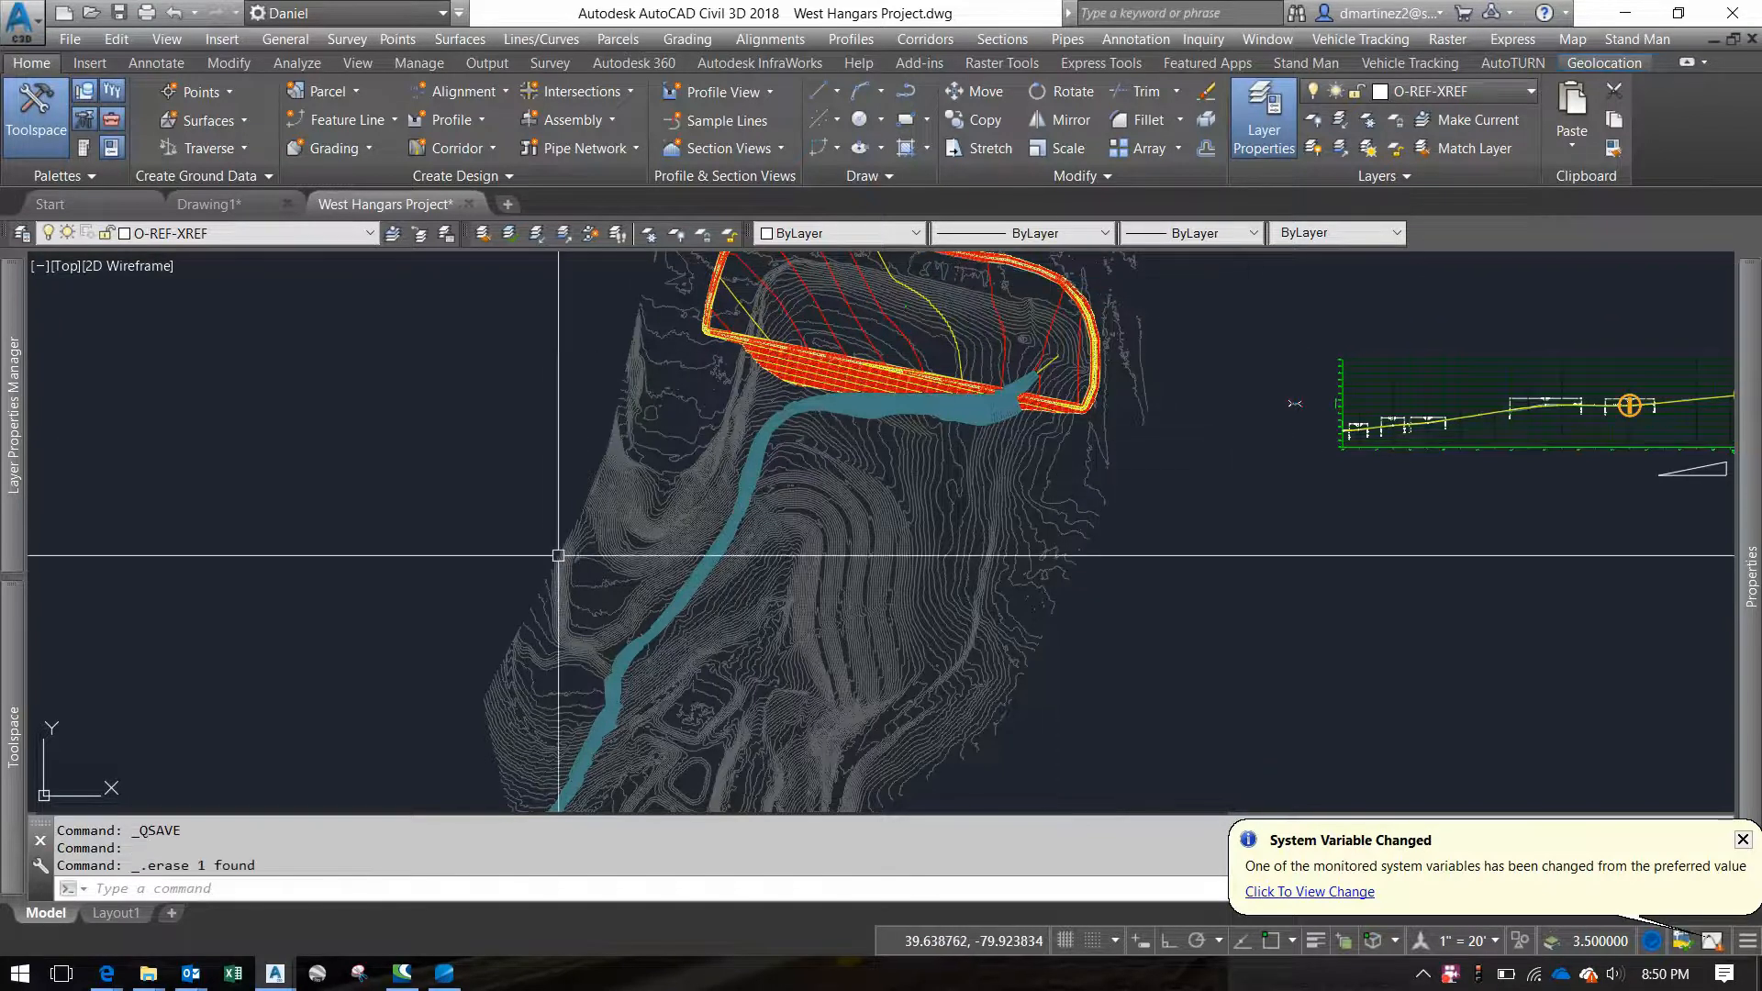
click(121, 13)
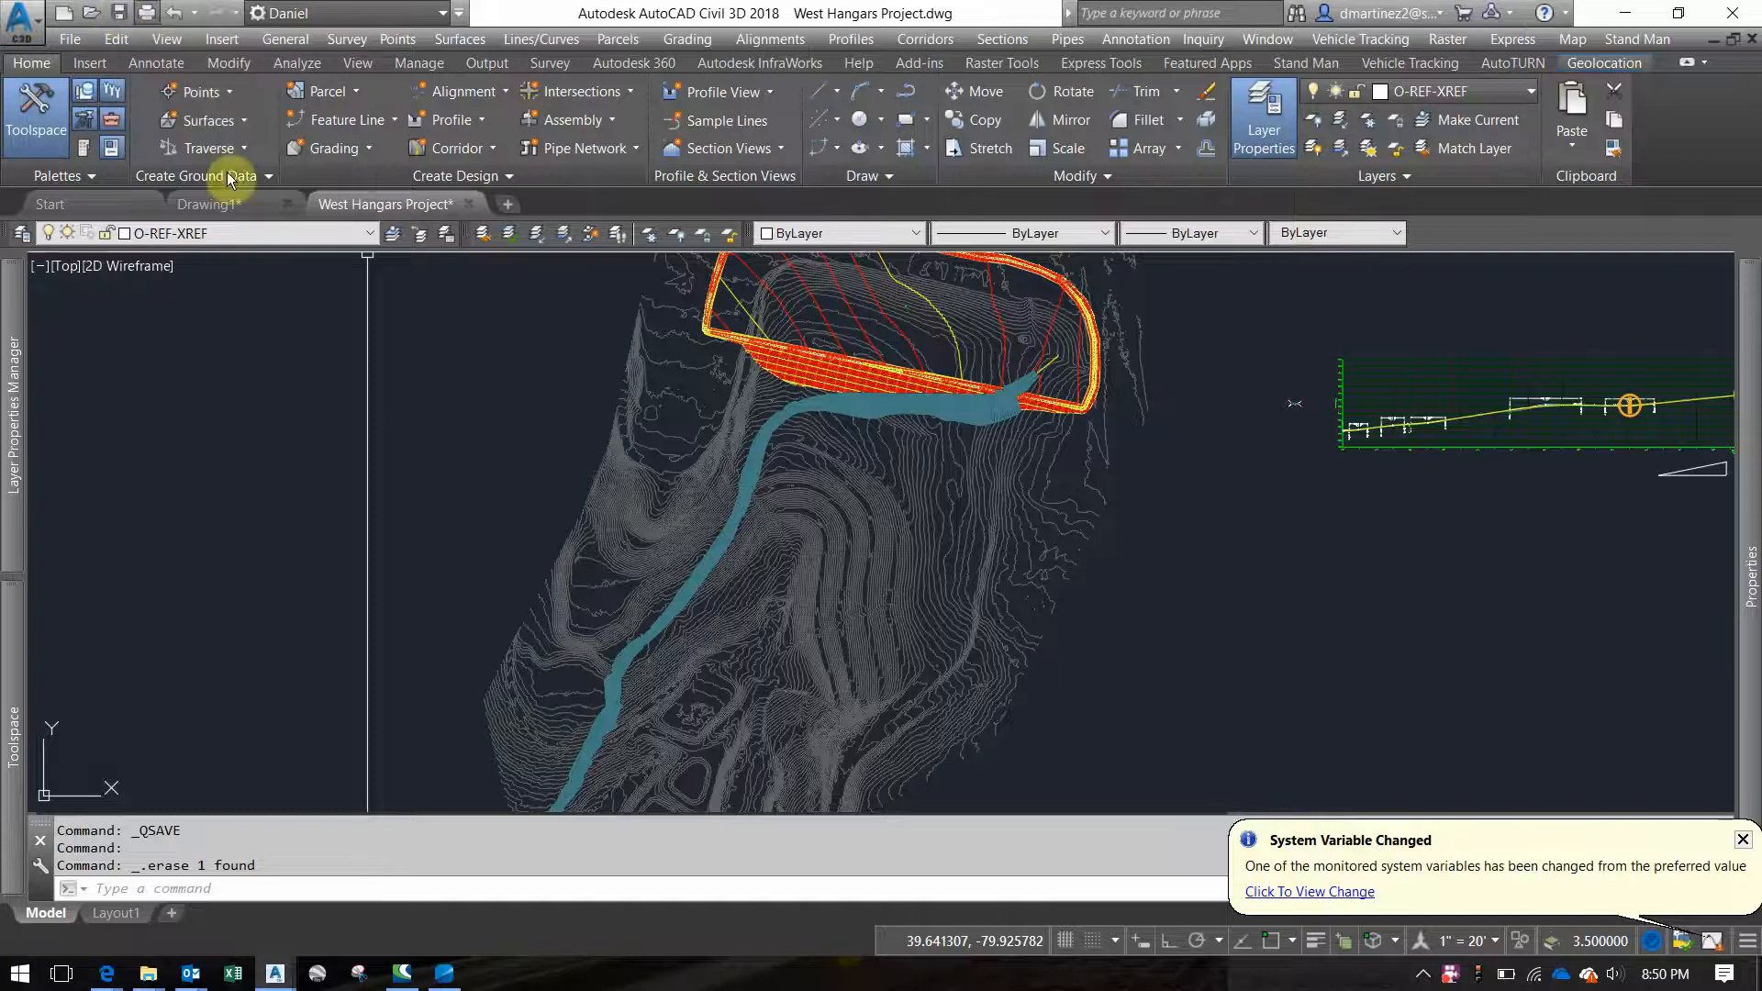
Erase the entire existing title block, plan viewport and labels from the sheet in Layout1
click(136, 916)
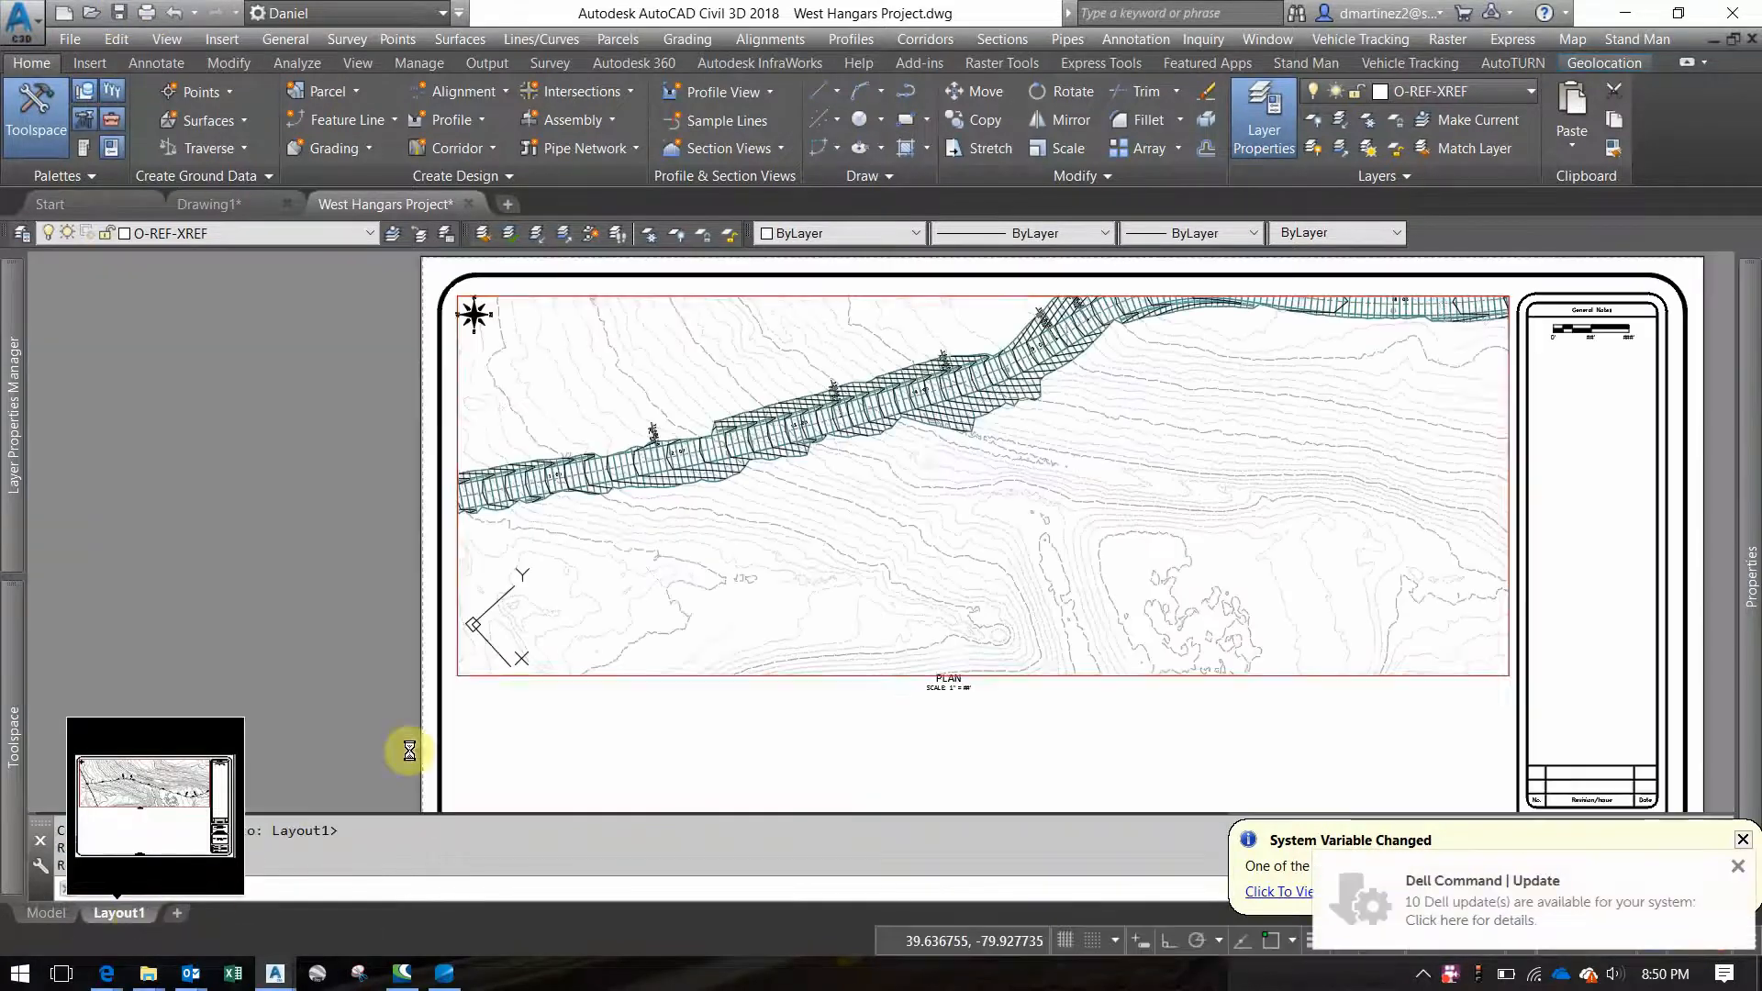
double_click(329, 607)
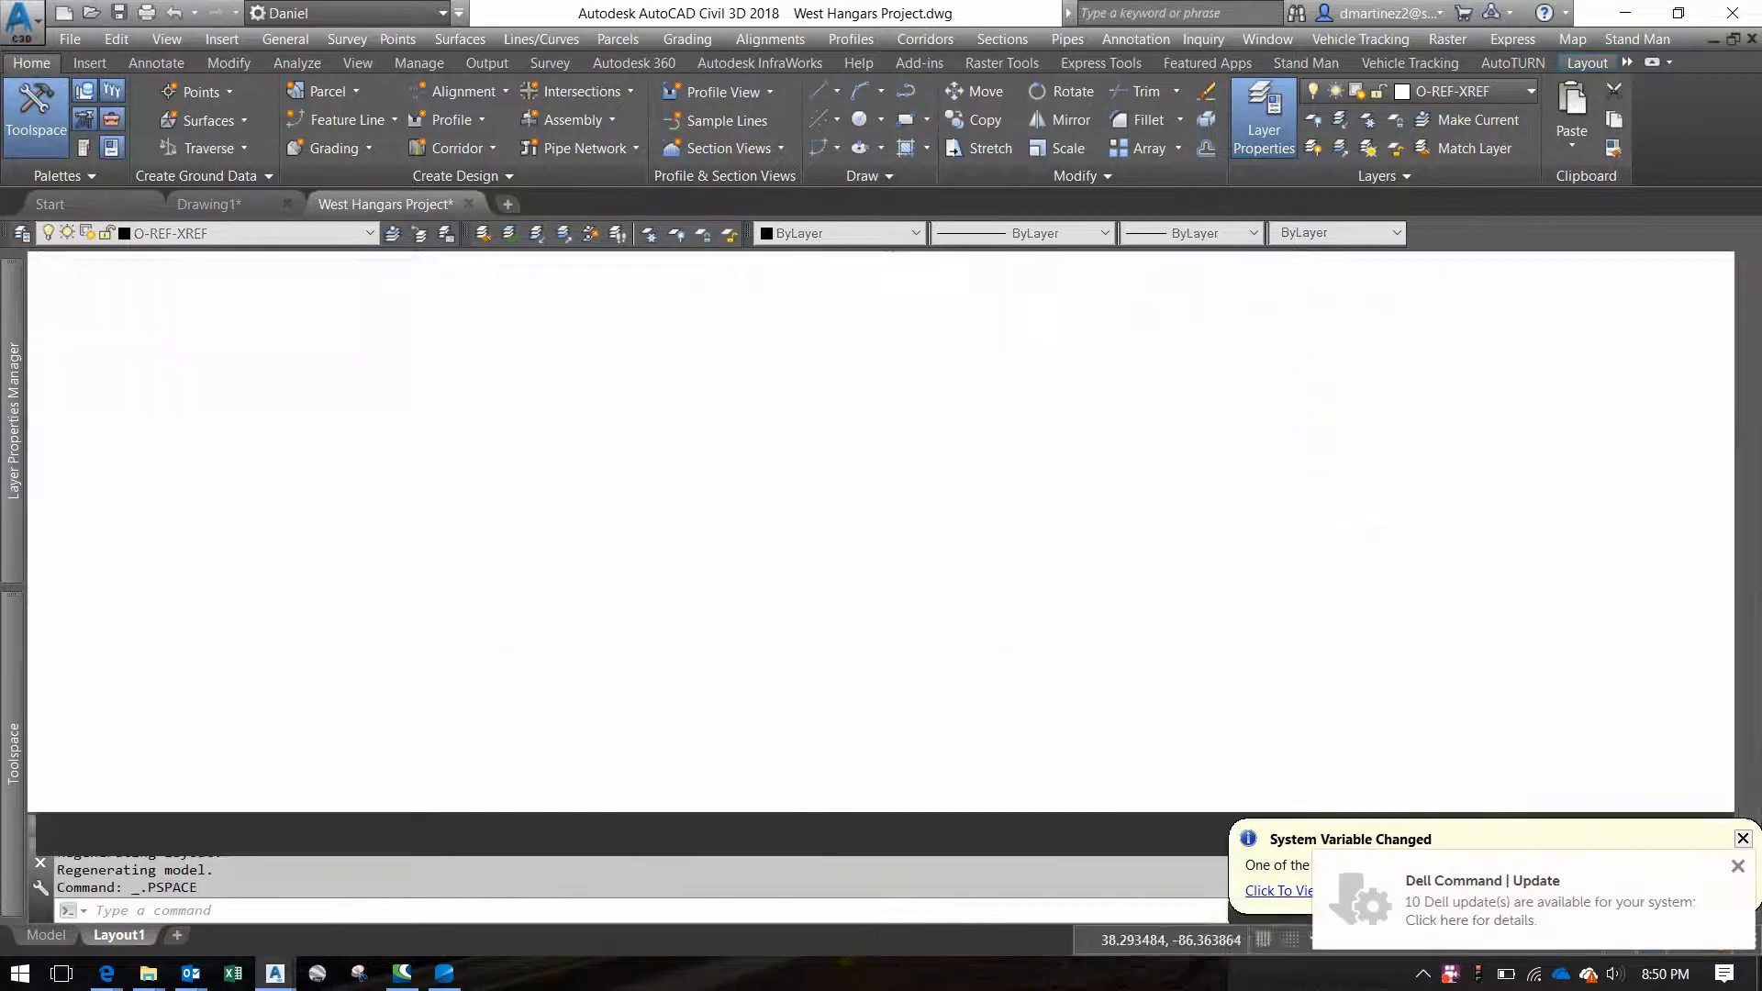
scroll(357, 574, down, 6)
click(336, 391)
click(986, 784)
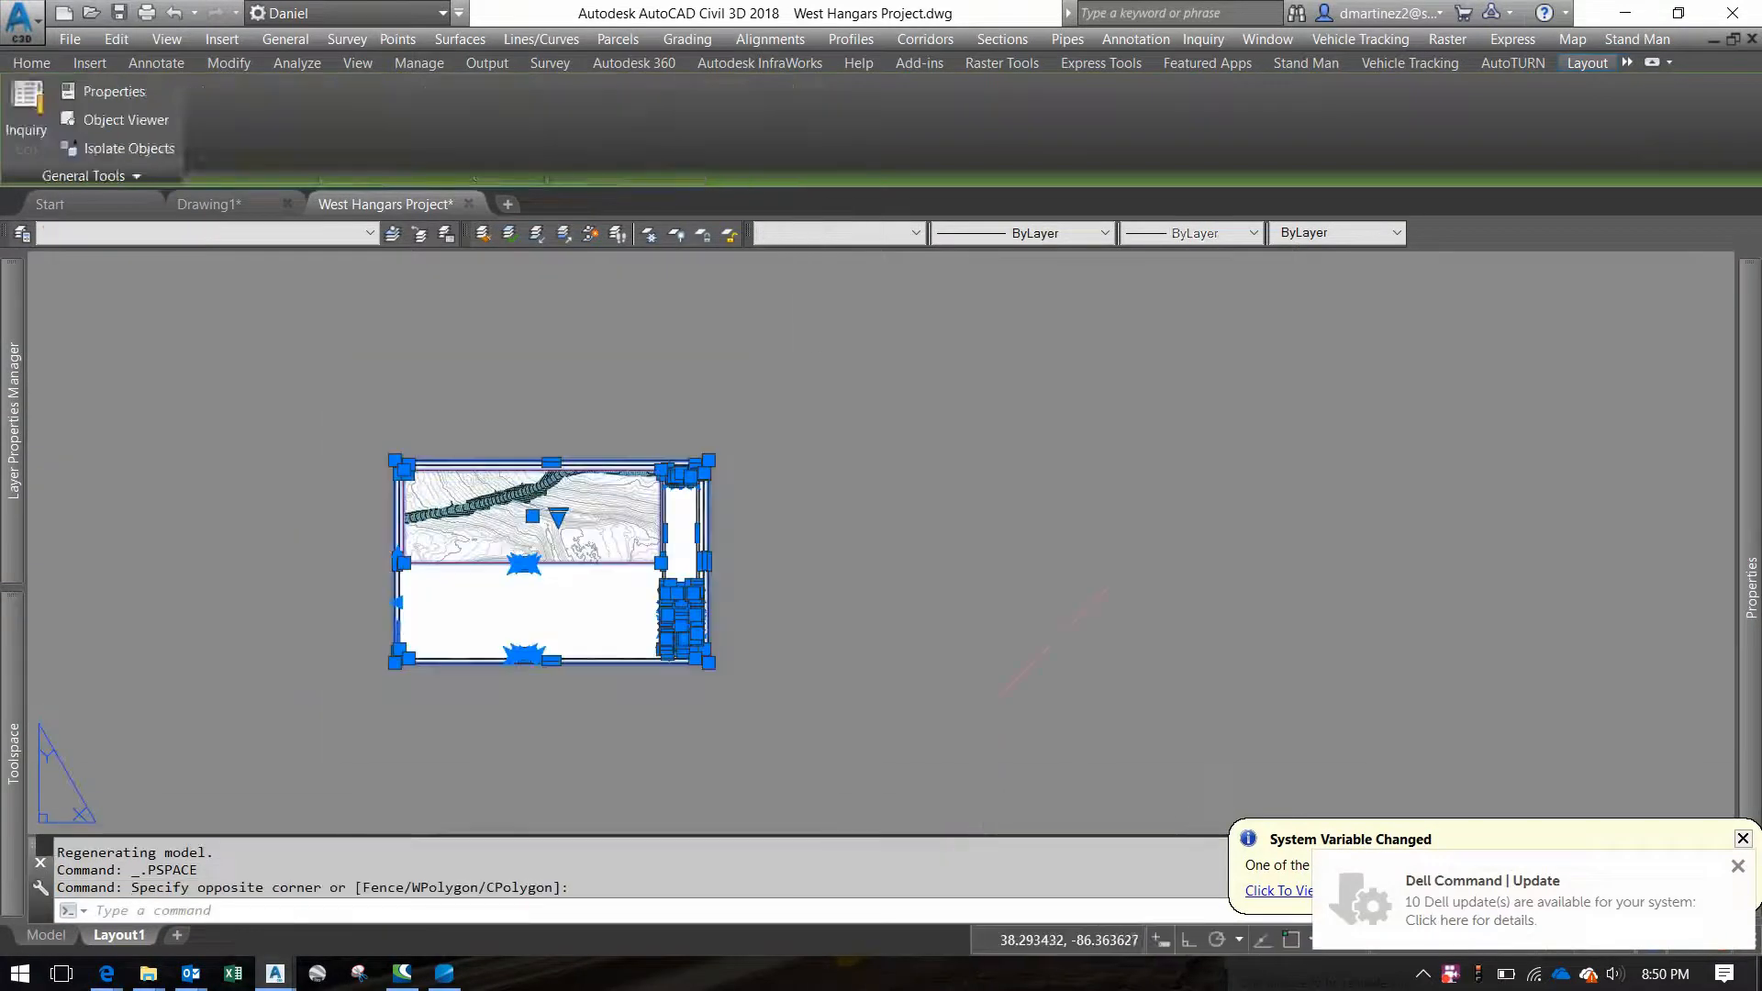
key(Delete)
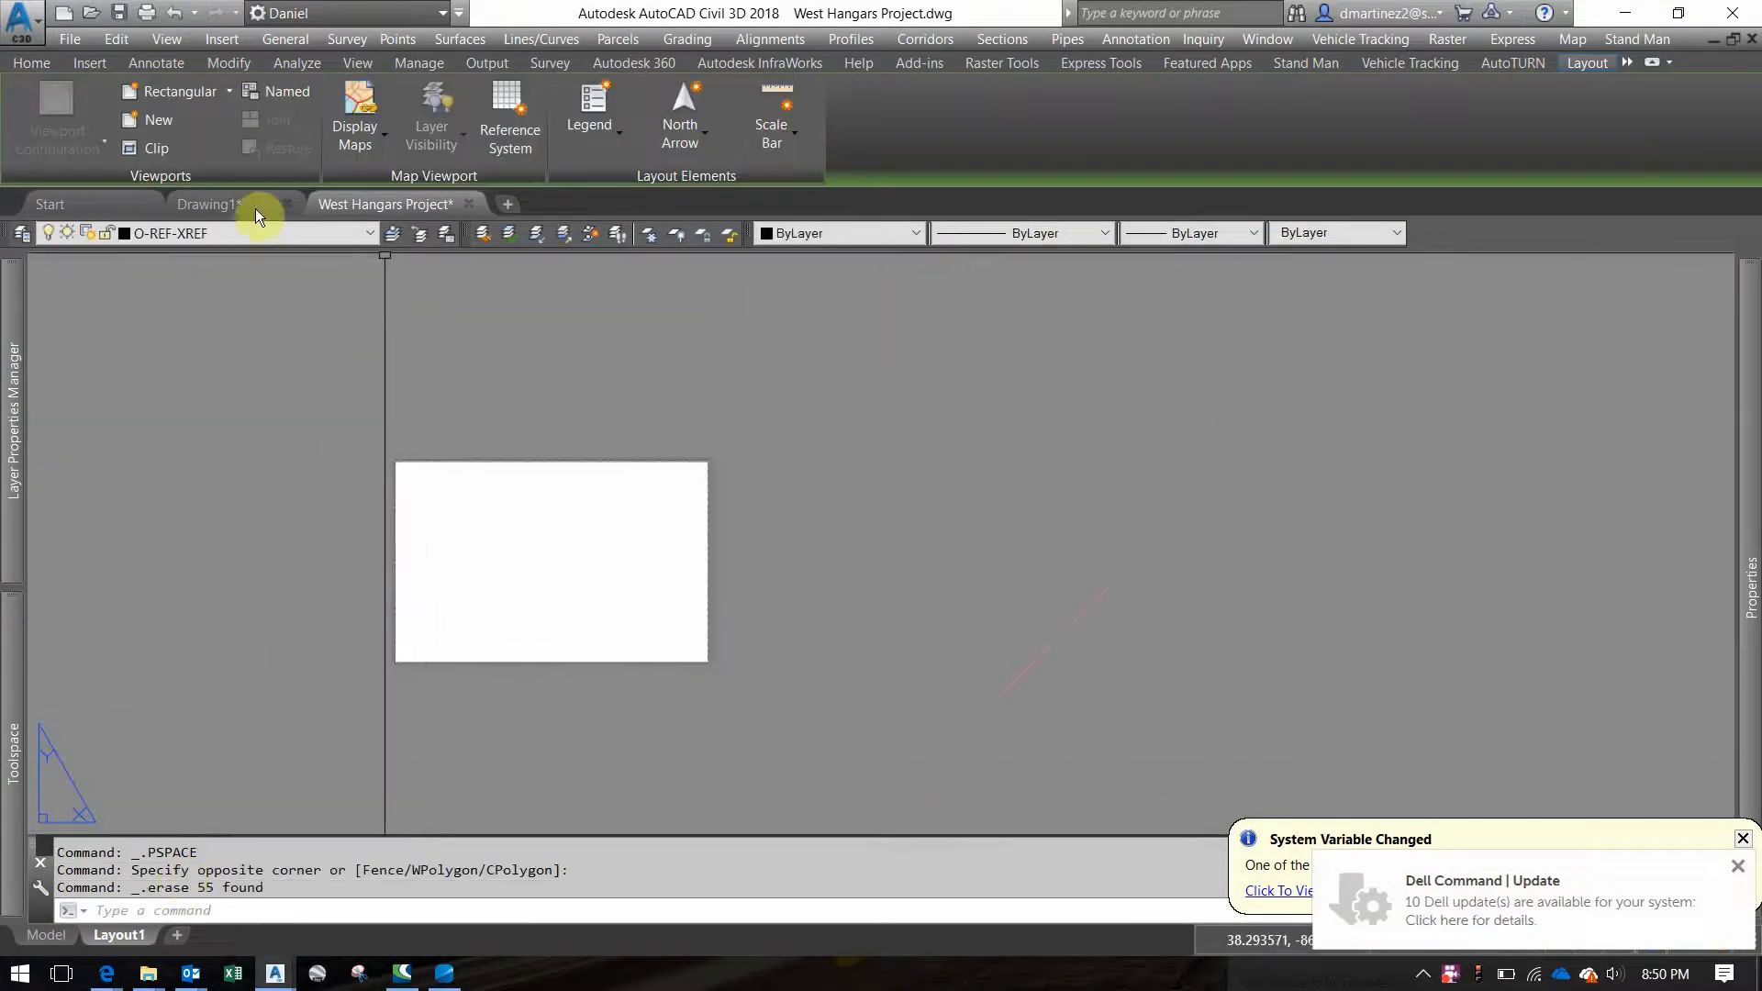
Check model space briefly, return to Layout1 and erase the diagonal line closest to the blank sheet
click(47, 935)
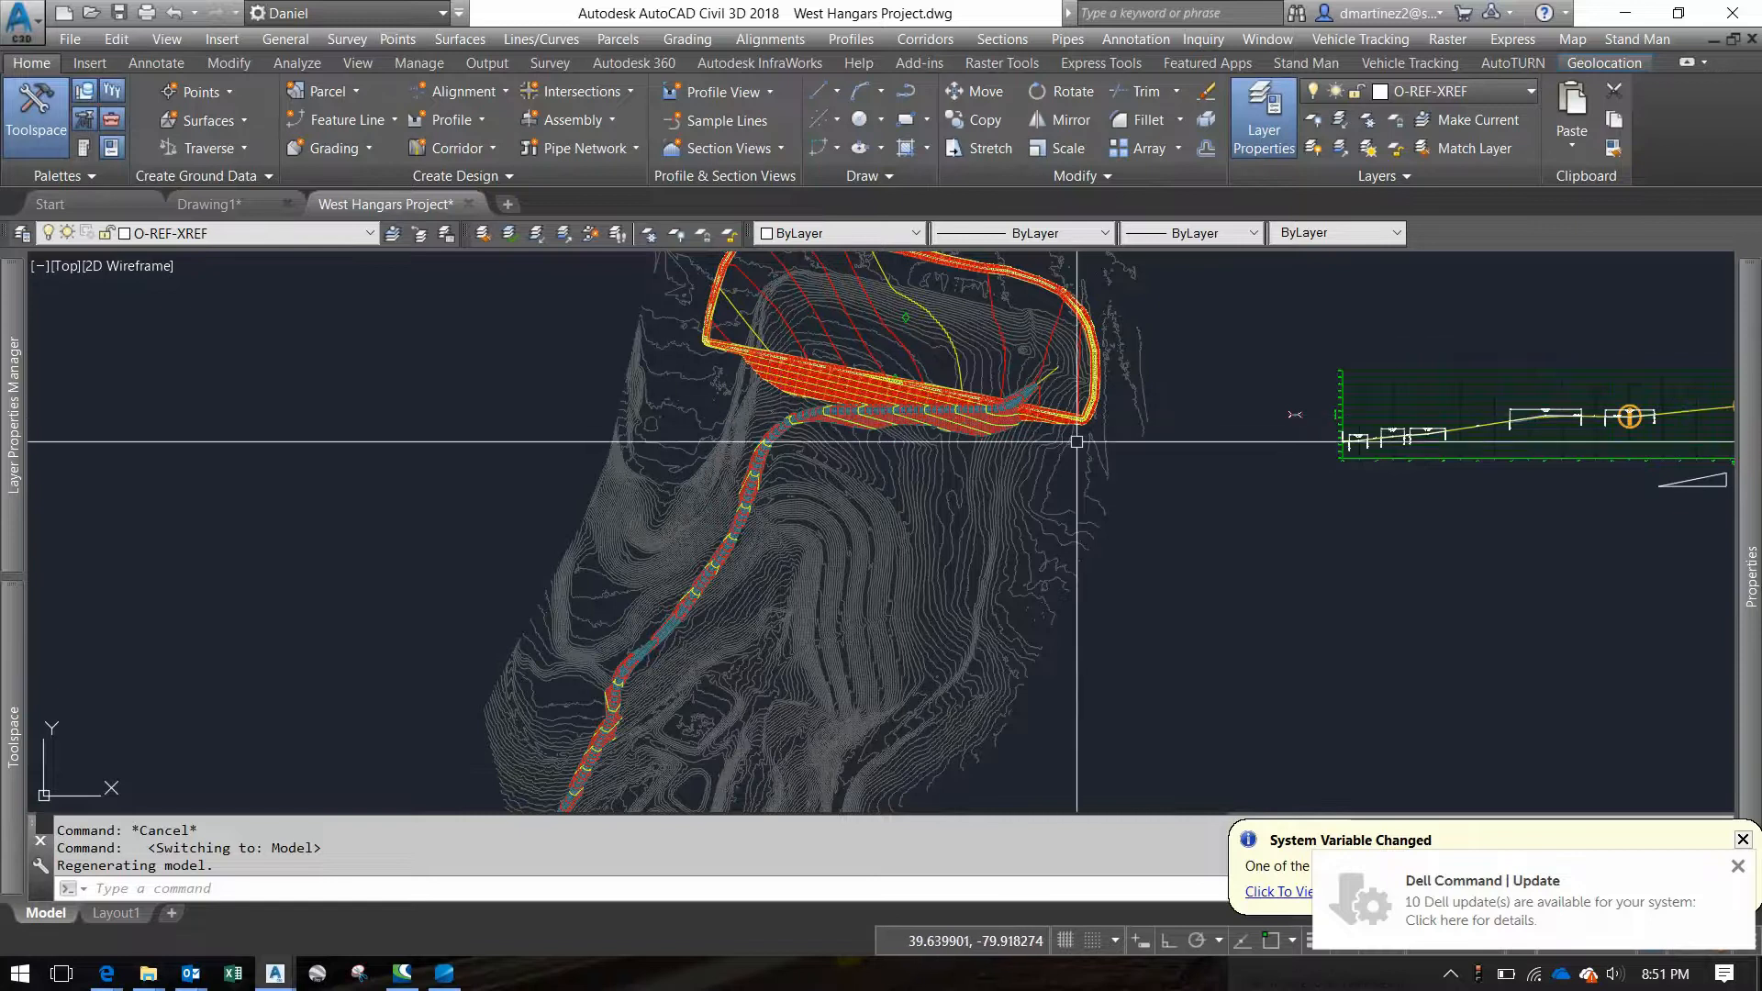
click(115, 912)
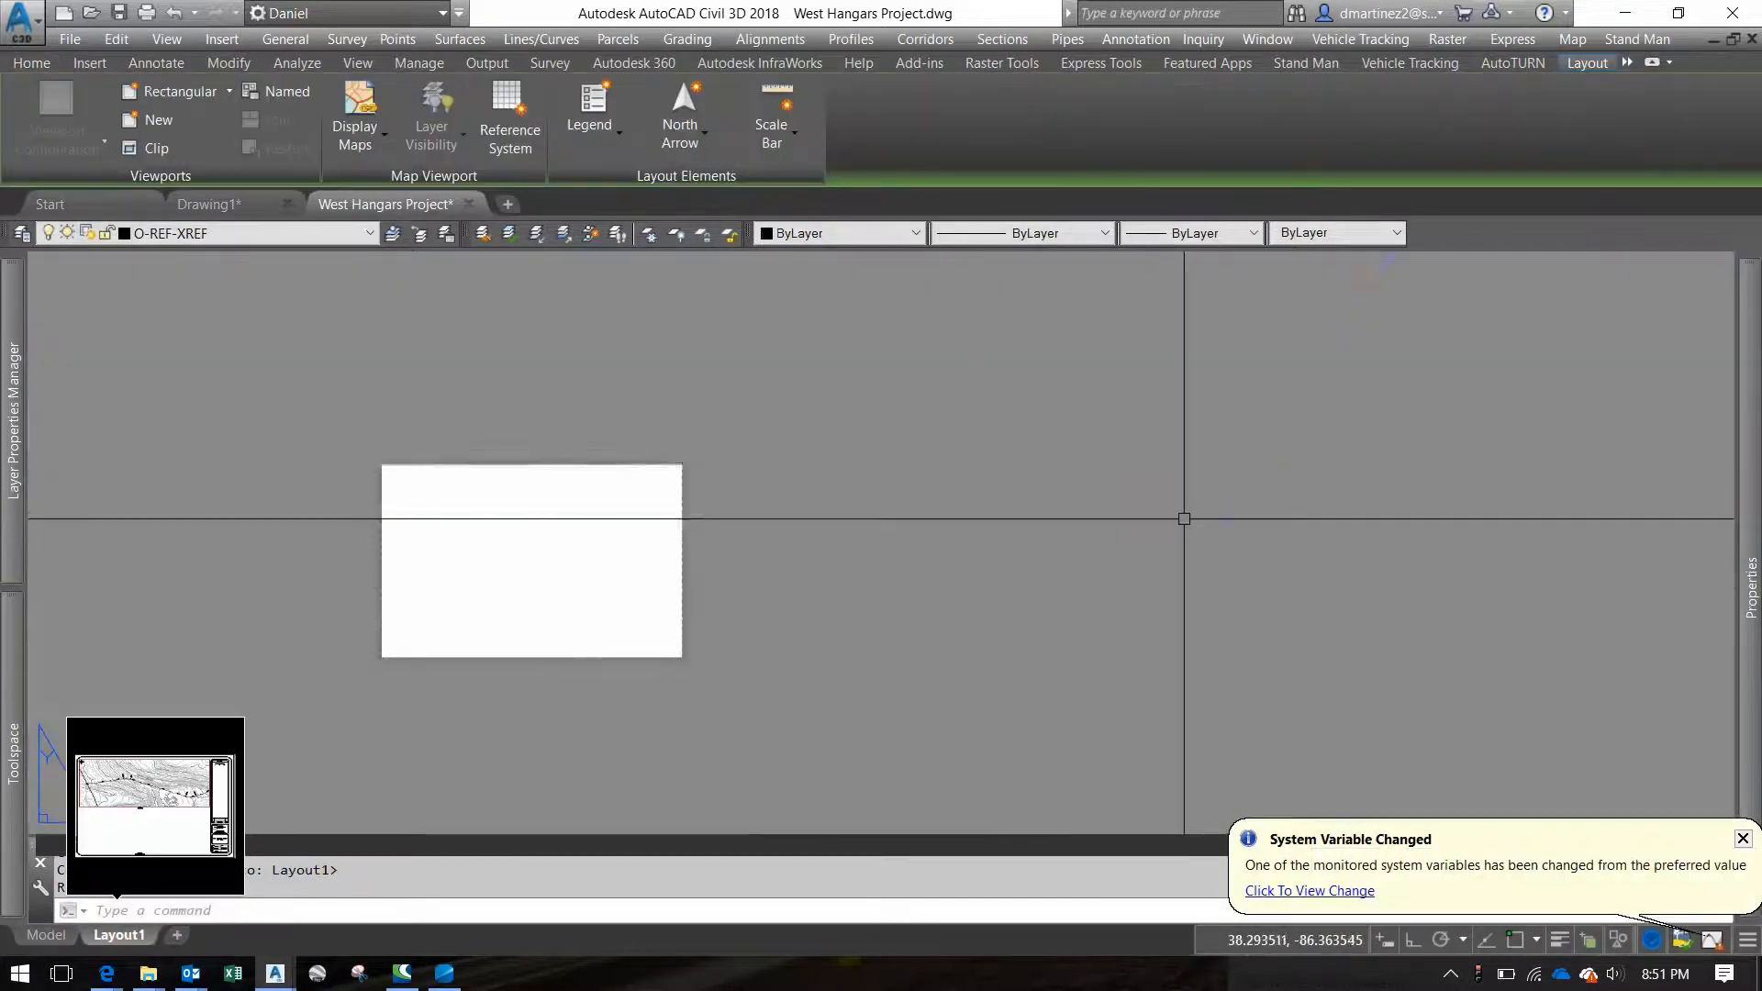
click(1184, 518)
click(1141, 469)
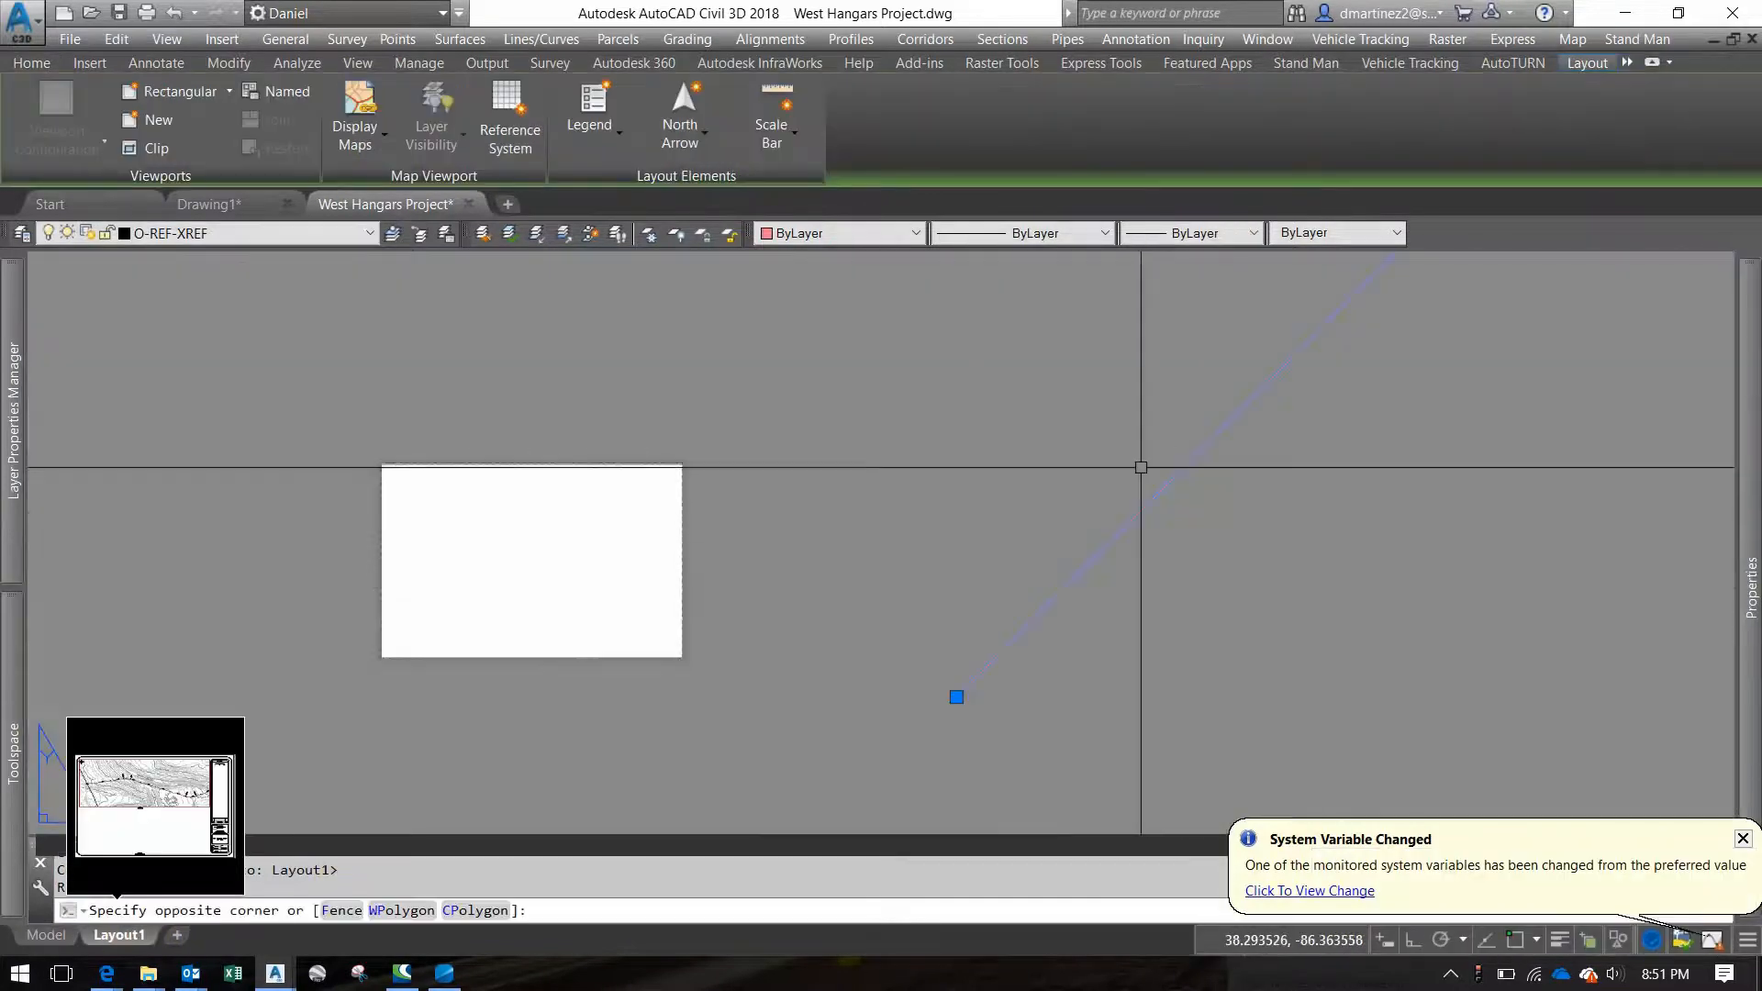
key(Delete)
Erase the two remaining long diagonal lines lying outside the sheet in Layout1
scroll(807, 532, down, 5)
scroll(821, 529, down, 3)
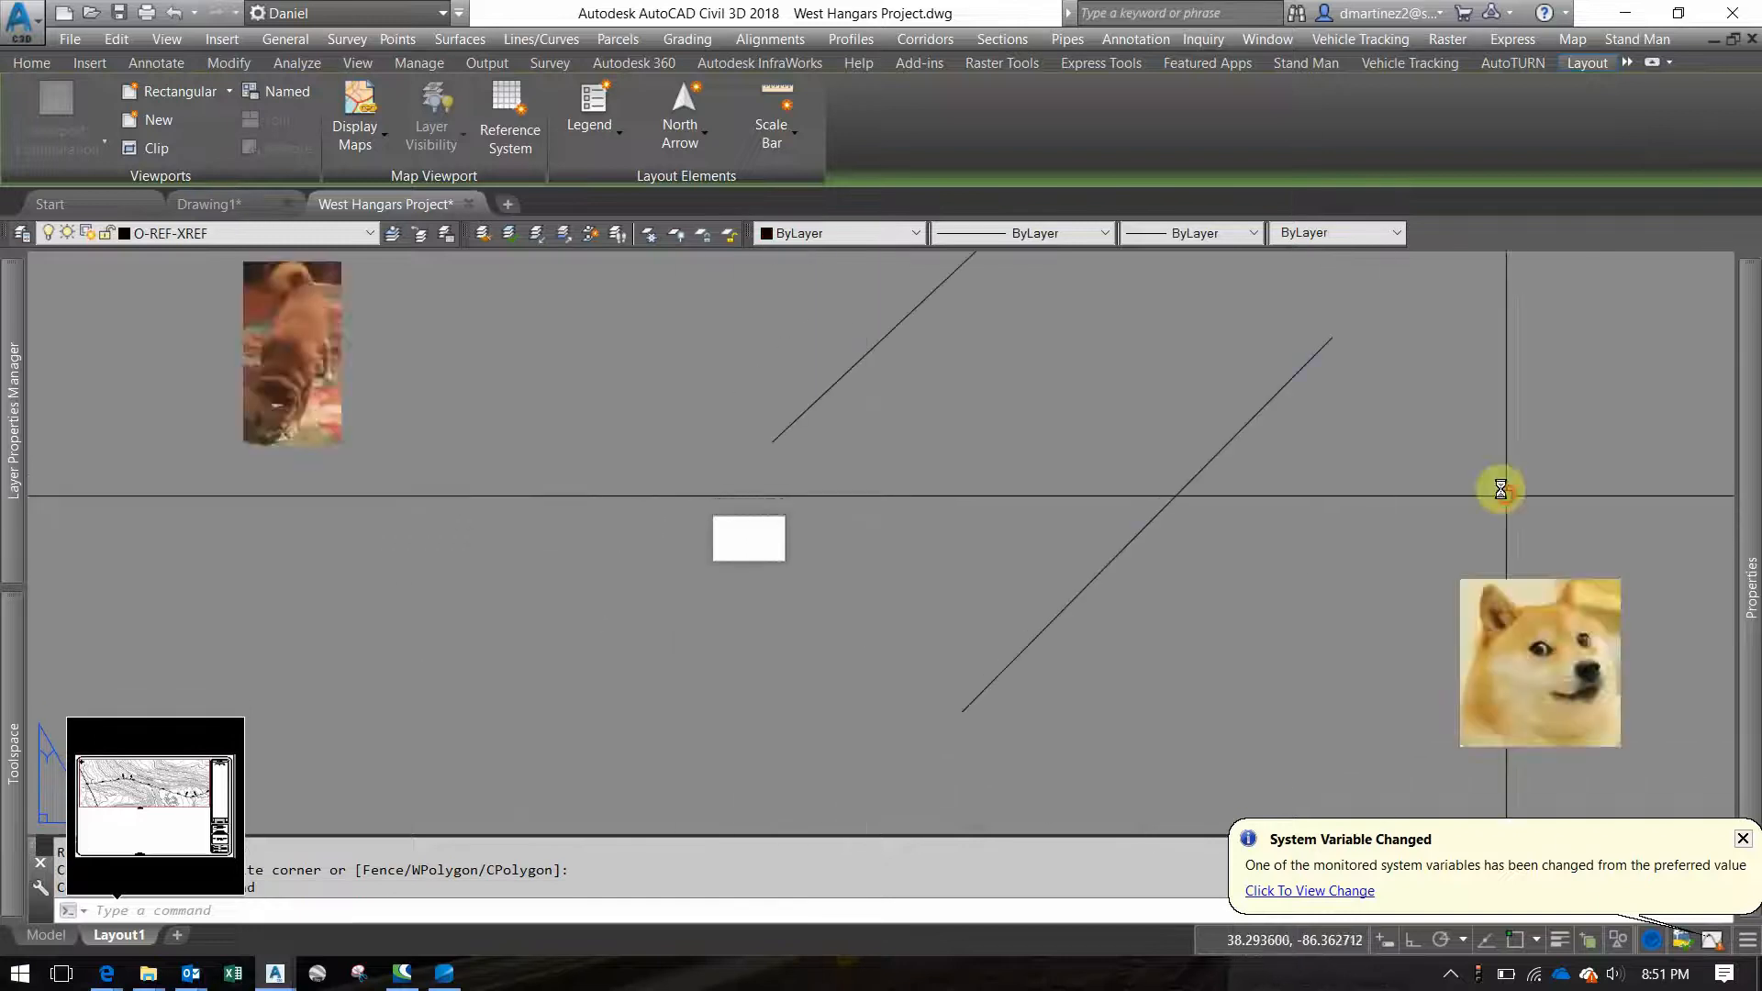
click(1501, 489)
click(732, 284)
key(Delete)
scroll(715, 519, up, 5)
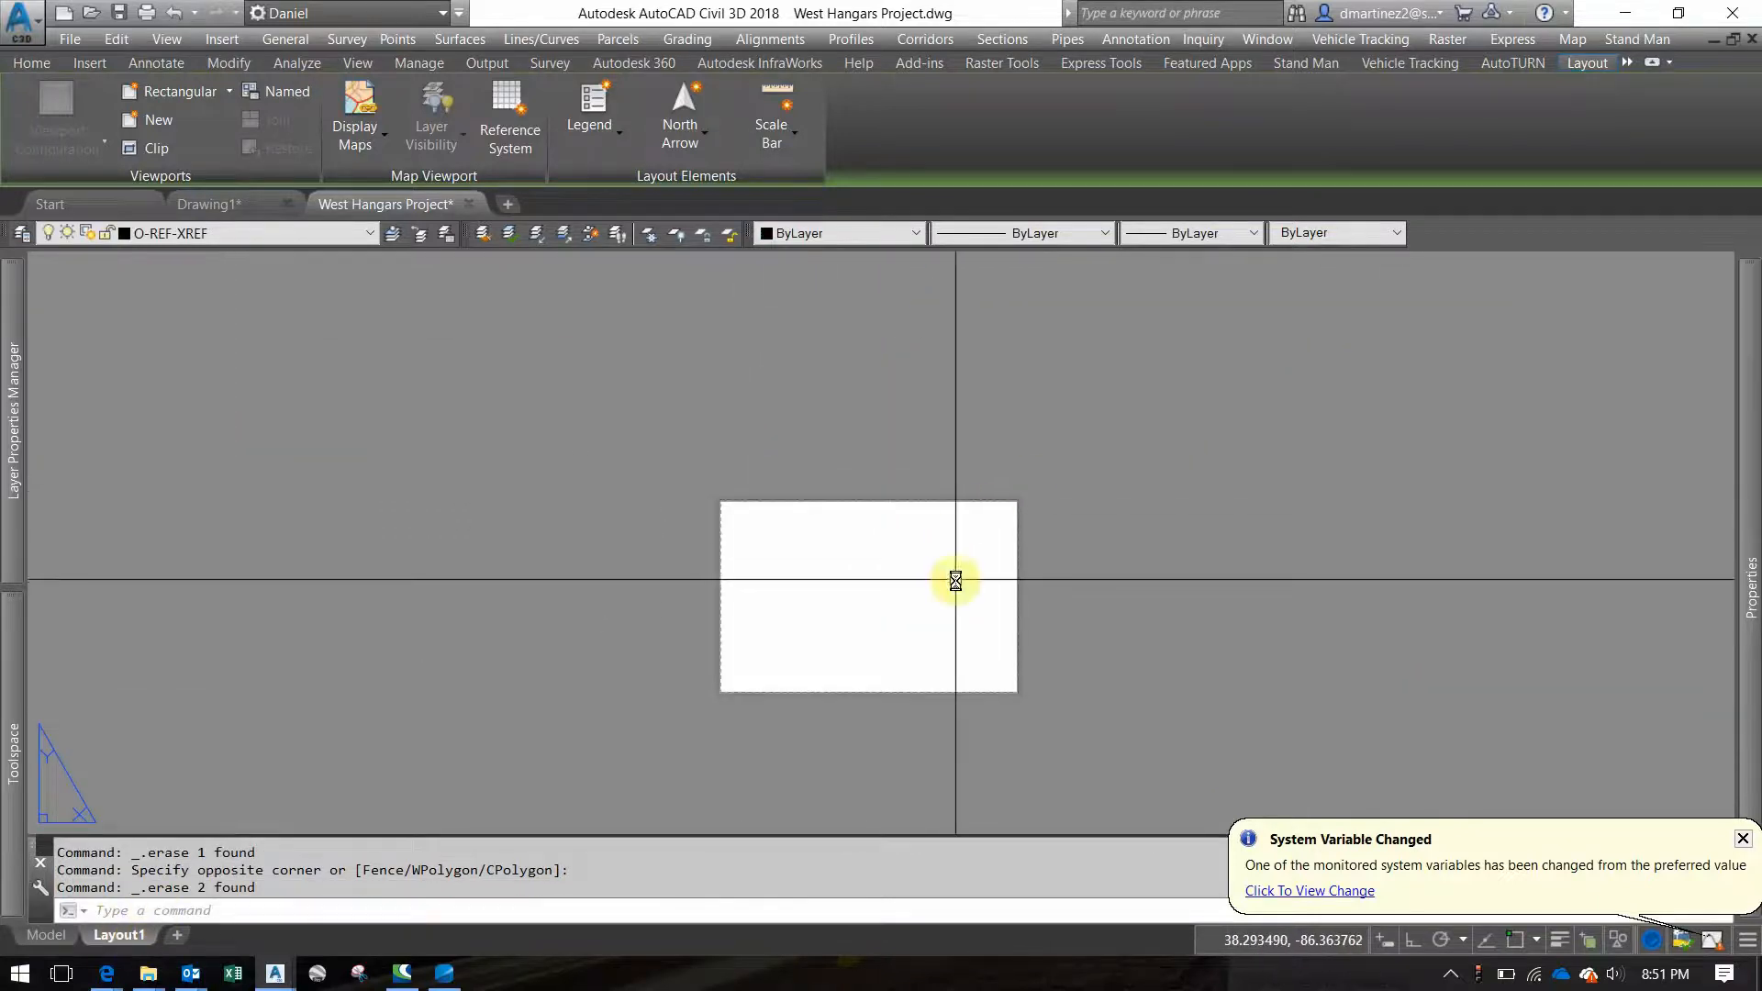
middle_drag(1034, 626, 983, 602)
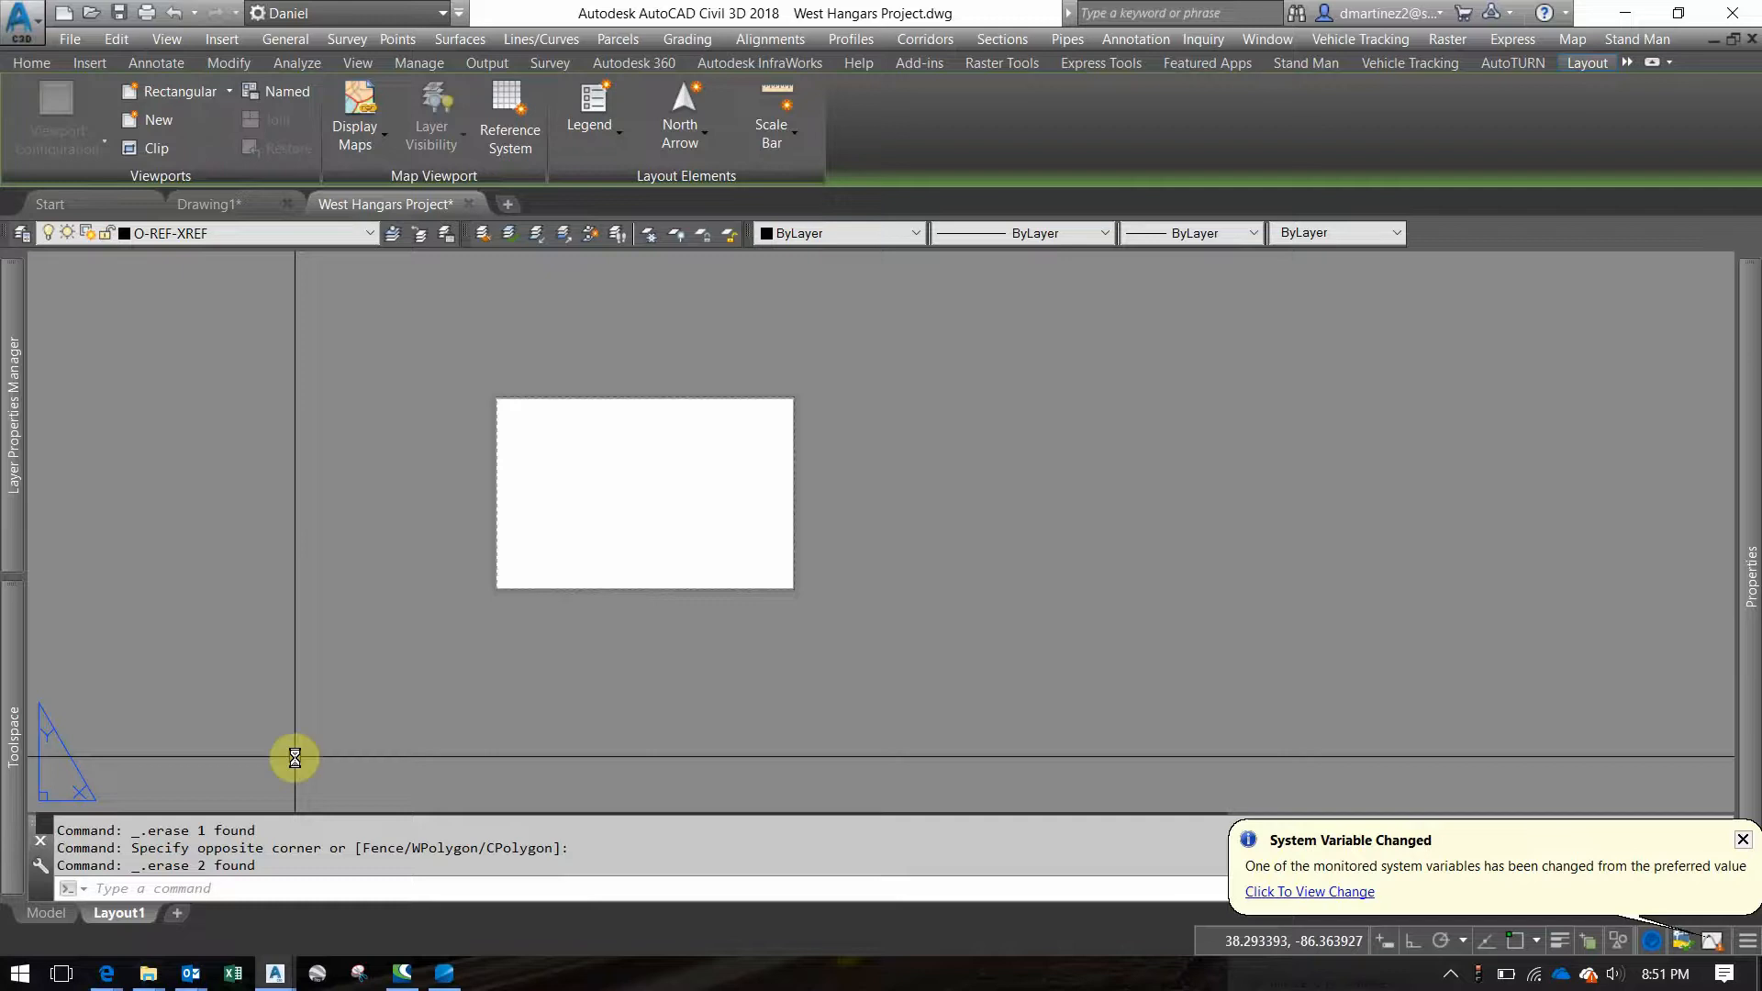
Insert 22X34 TITLEBLOCK.dwg into Layout1 at 0,0,0, exploded, with uniform scale 1 and no rotation
text(T)
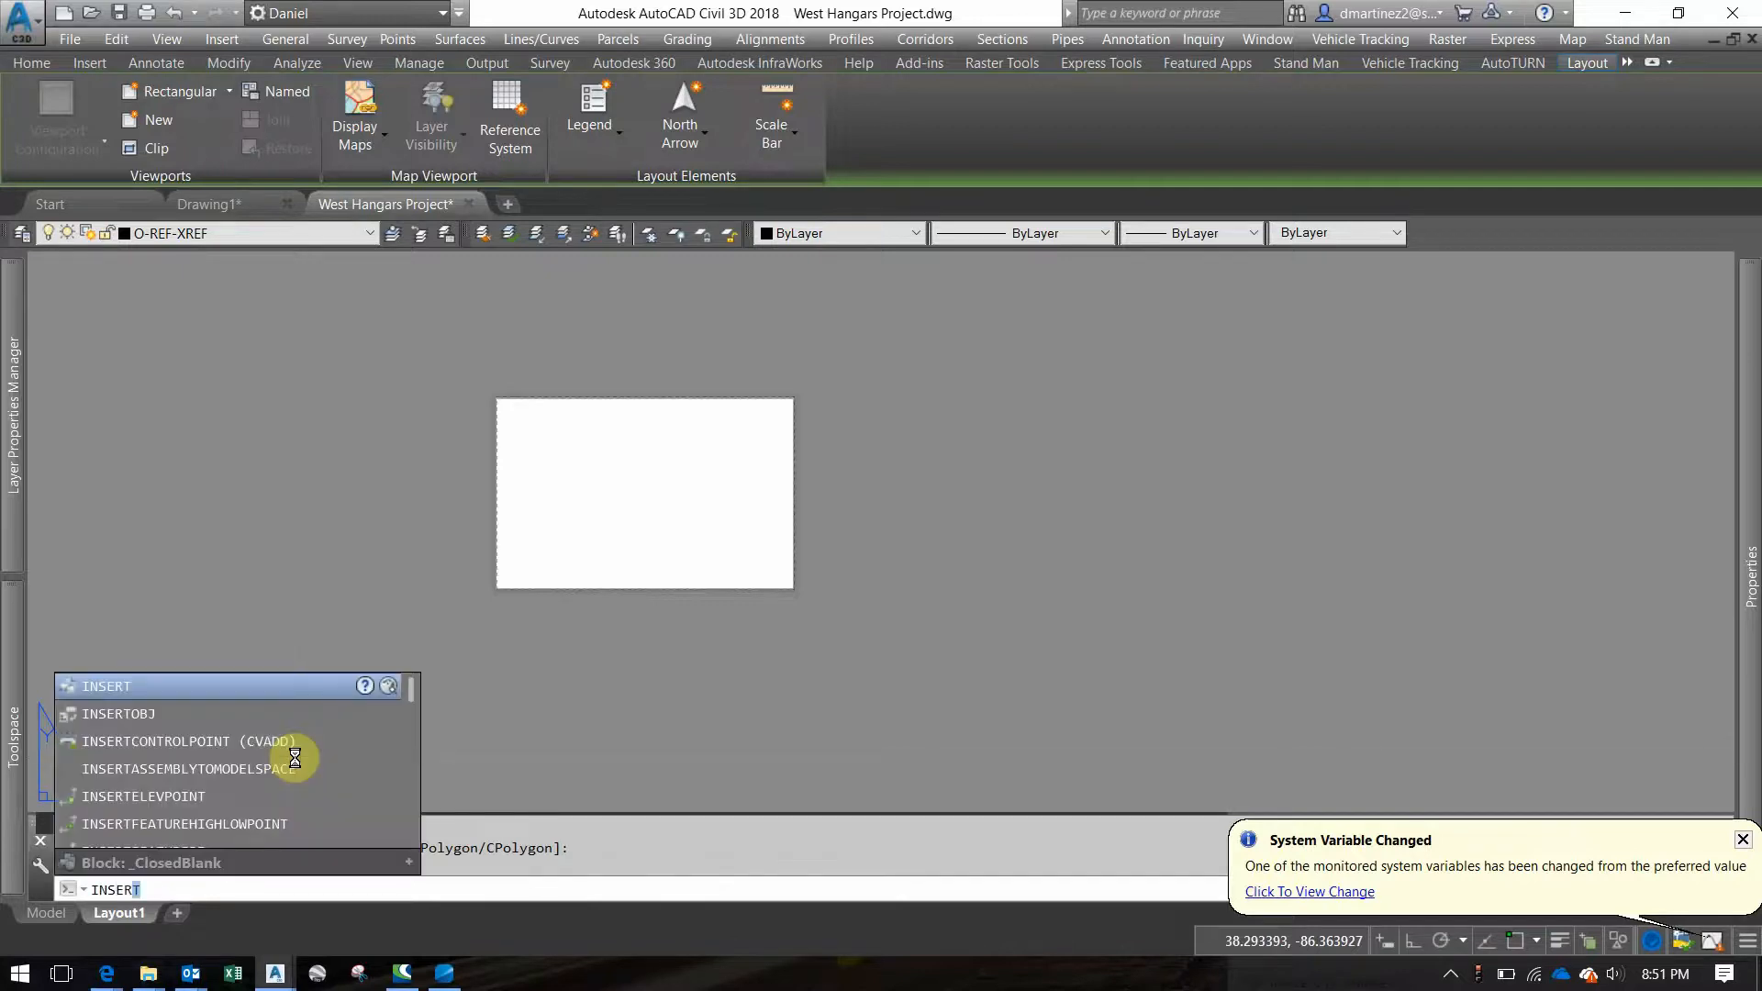
key(Return)
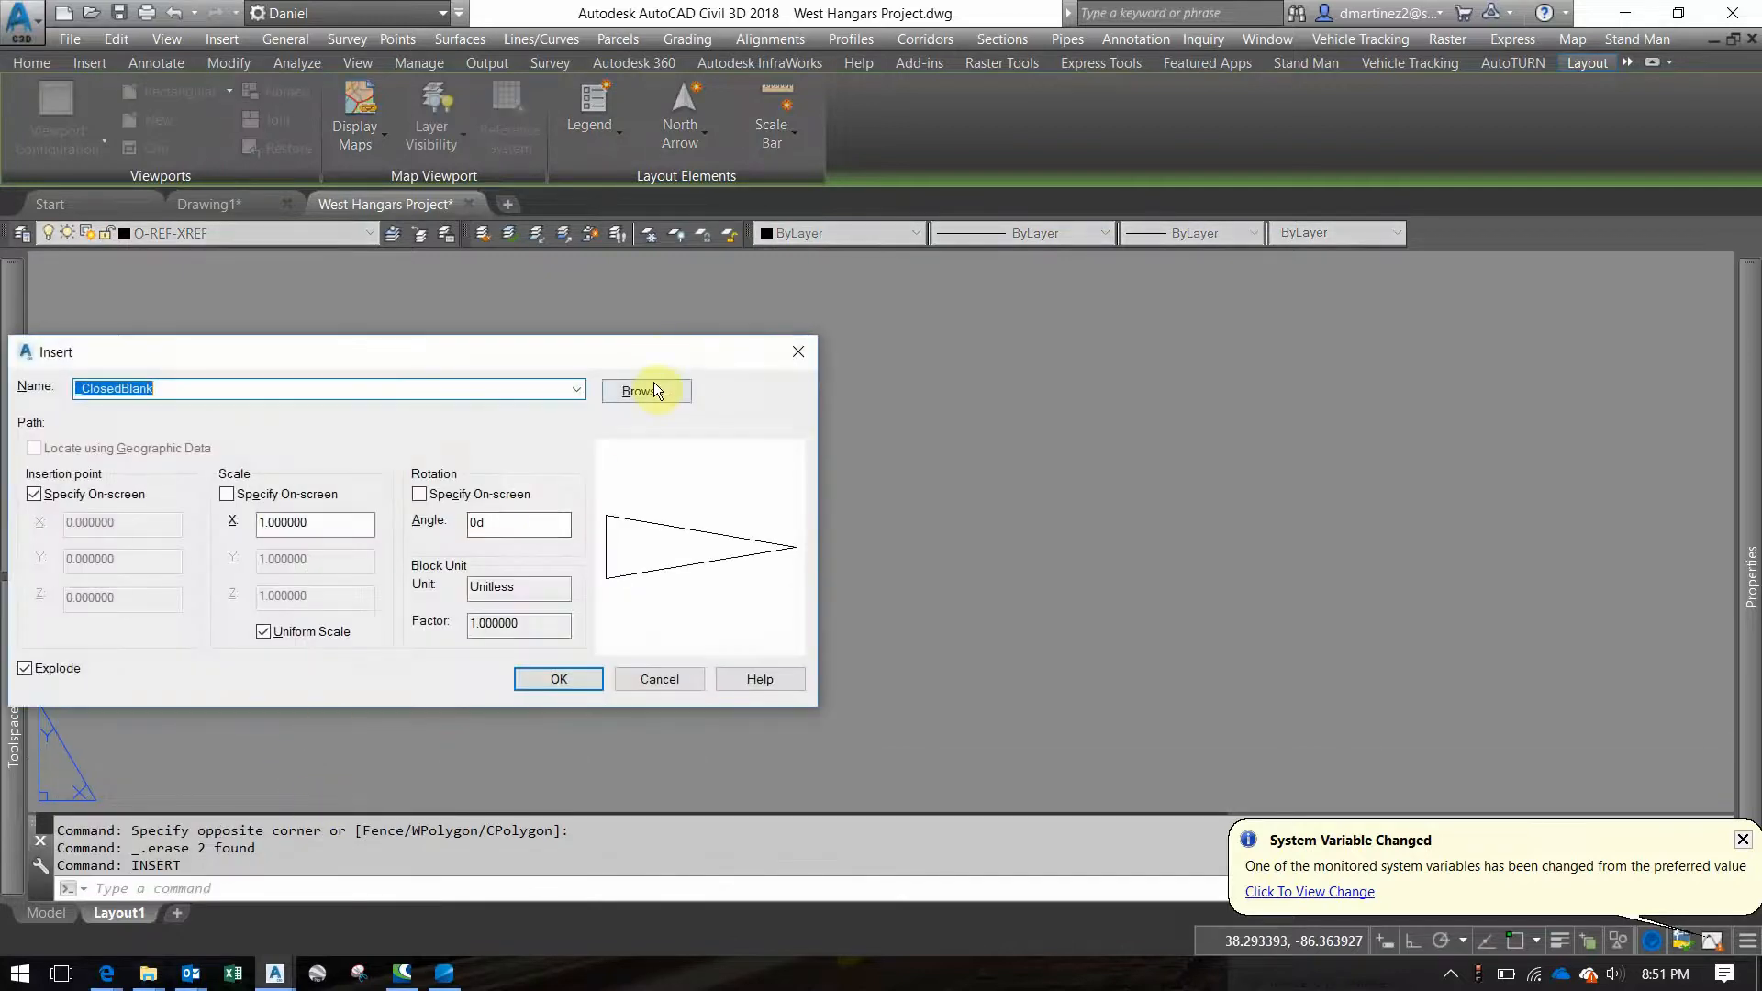
click(655, 390)
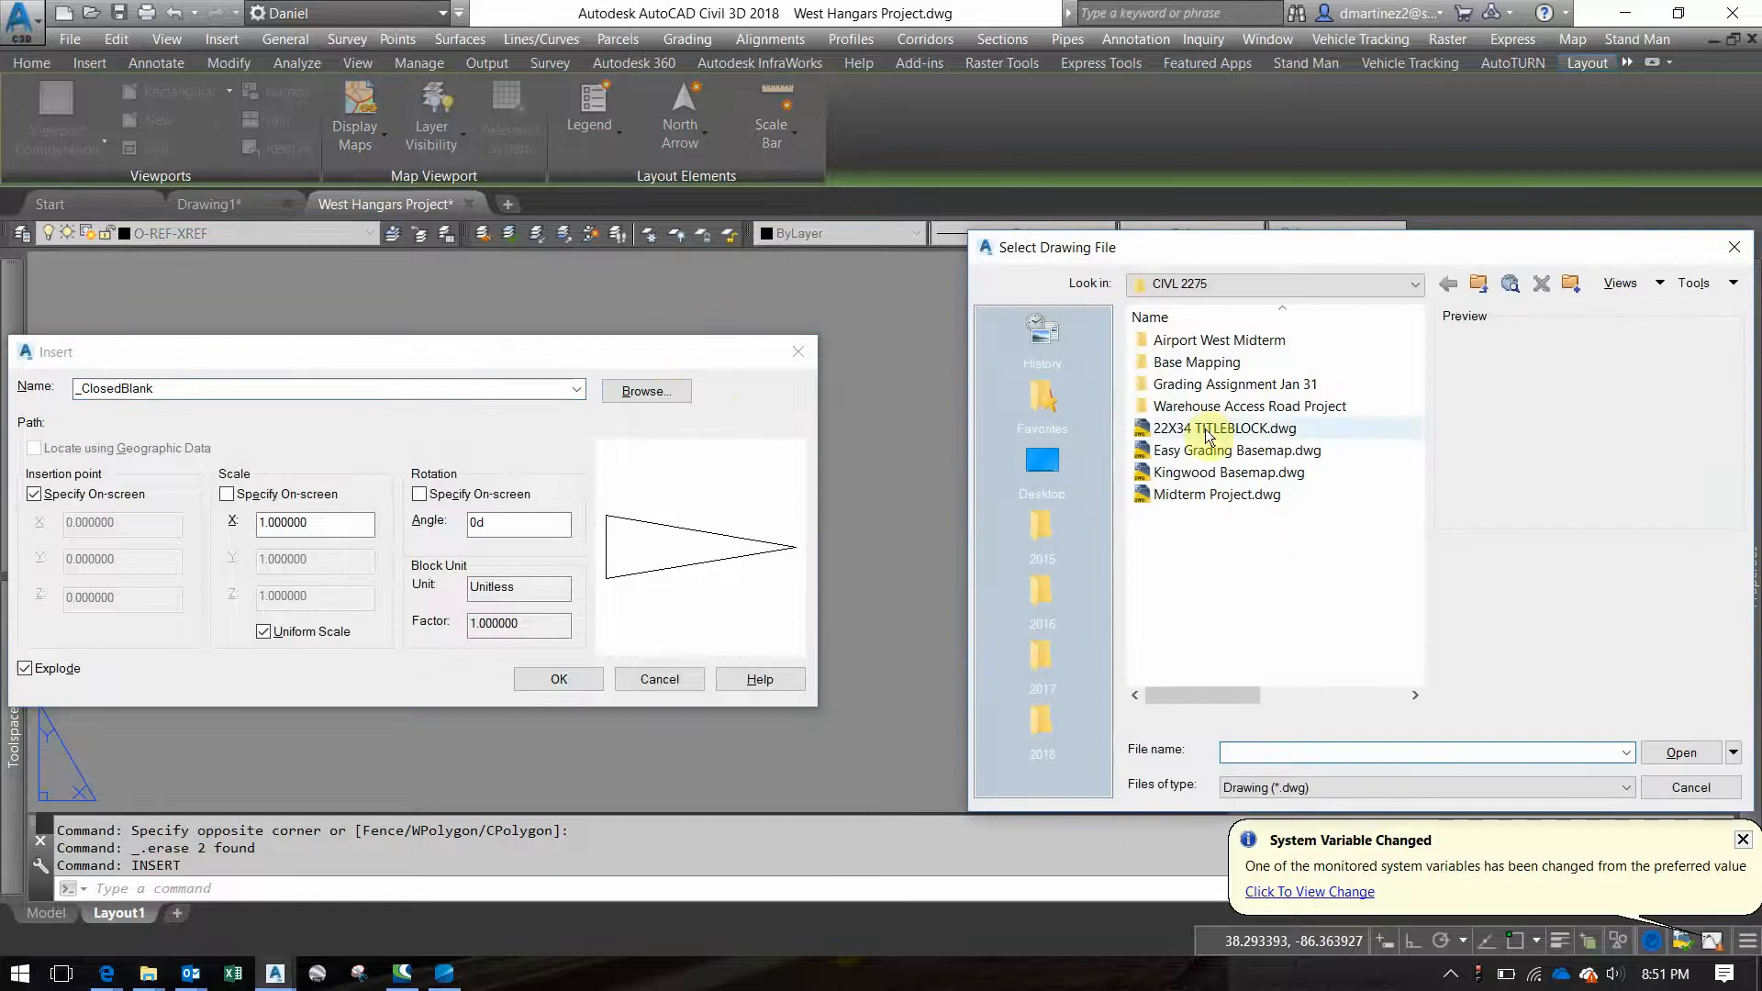
click(1267, 429)
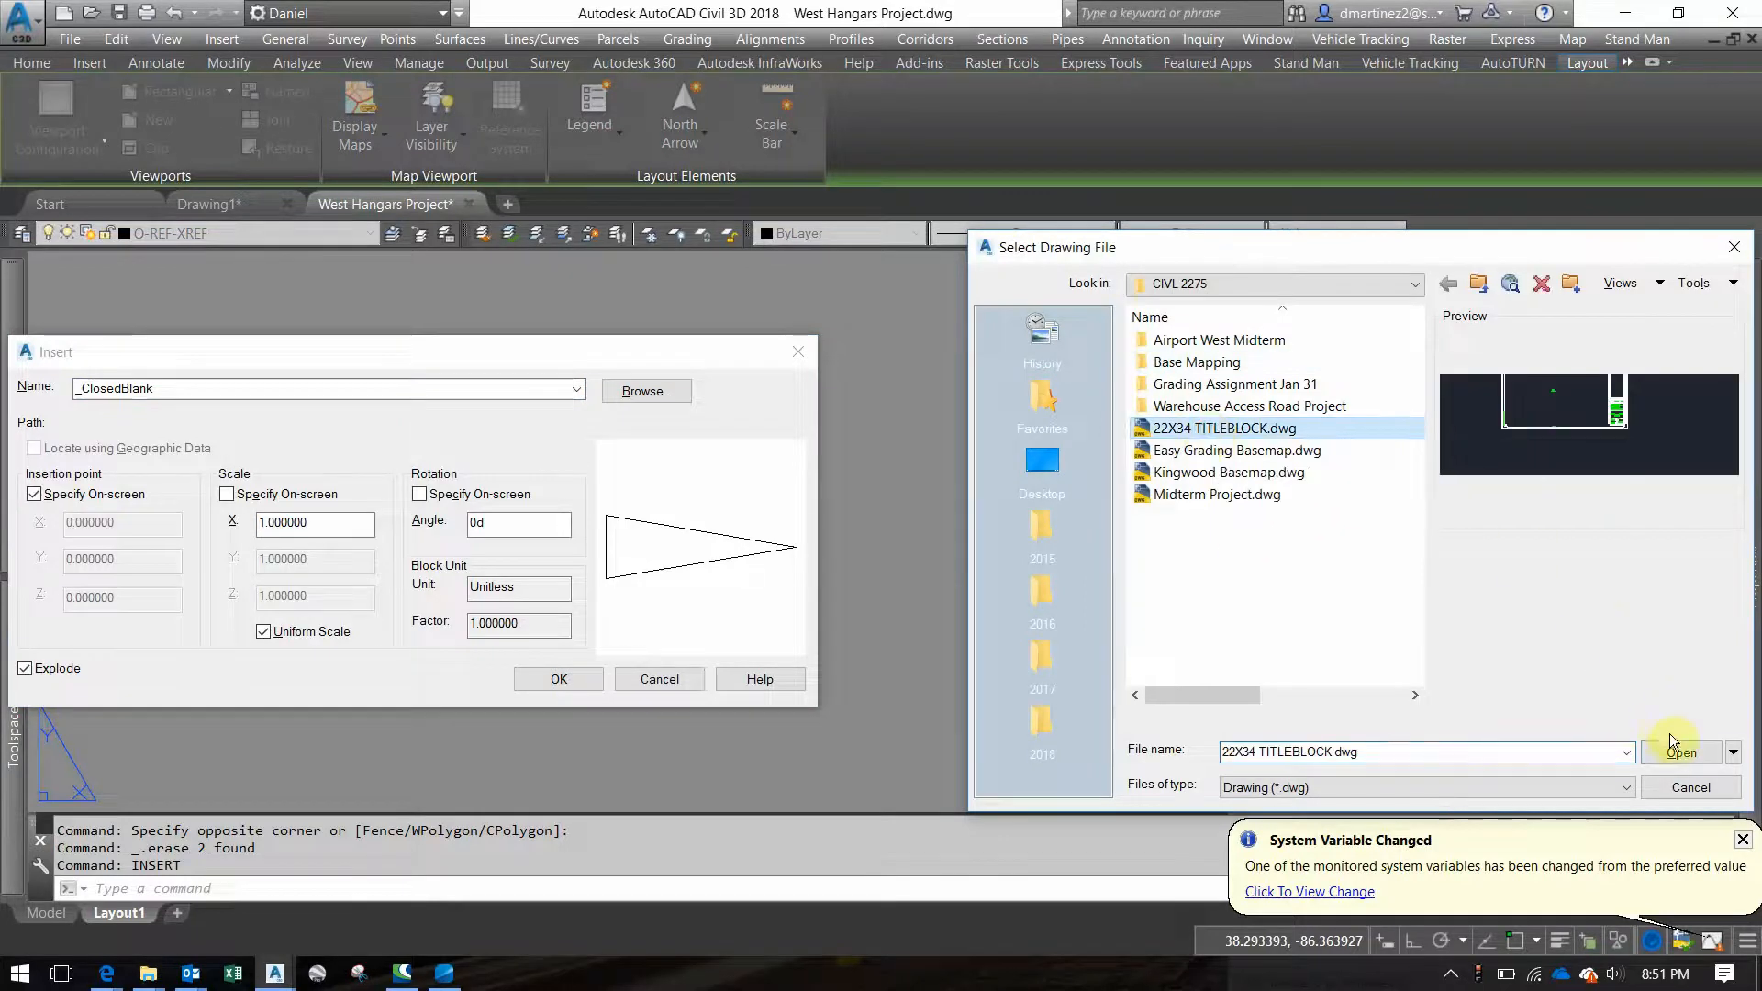
click(1681, 753)
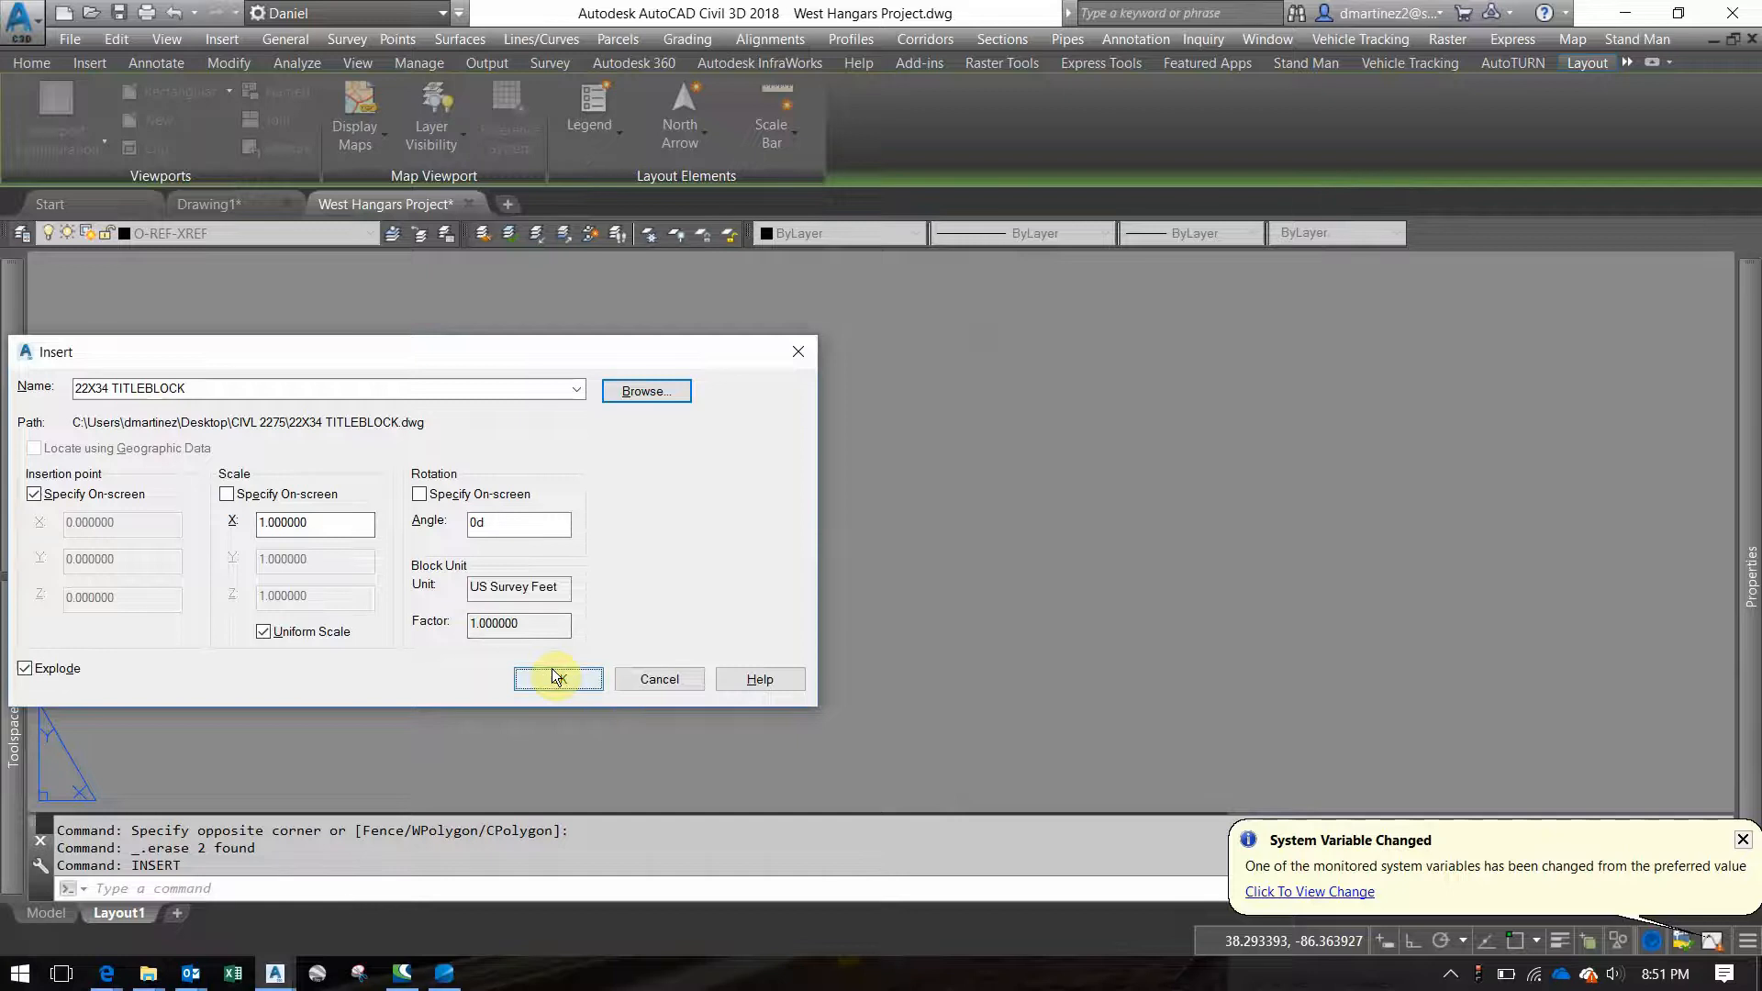
click(35, 494)
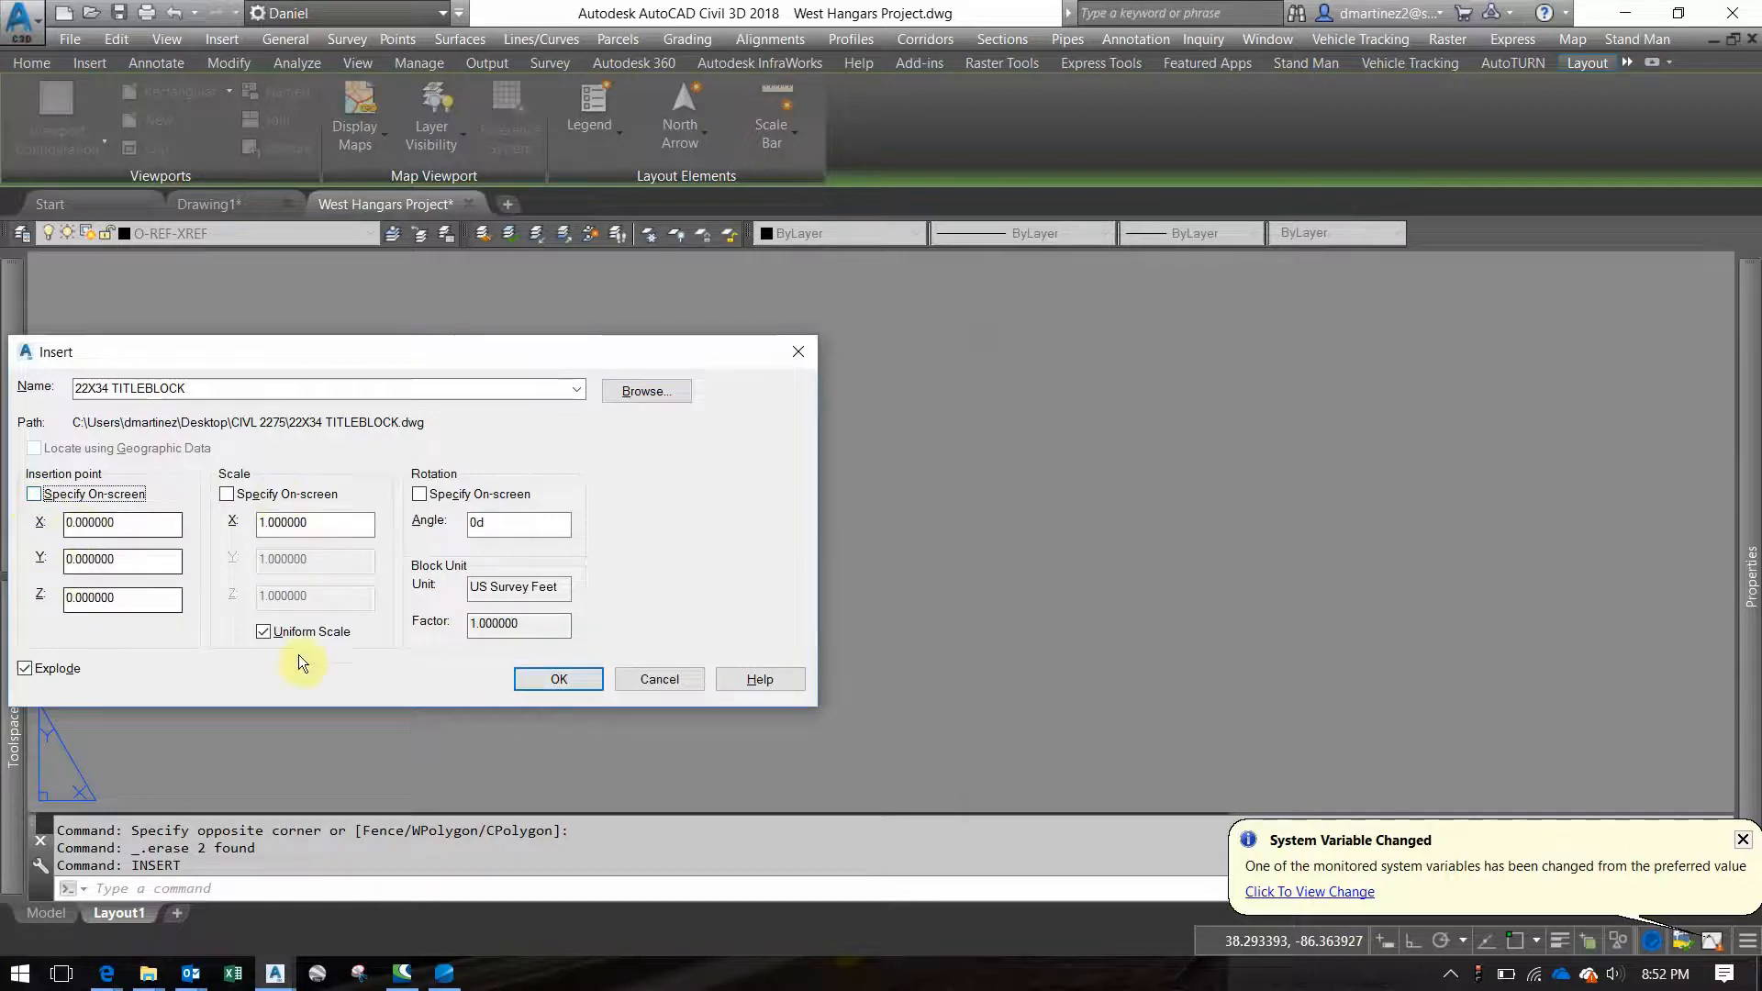
click(572, 683)
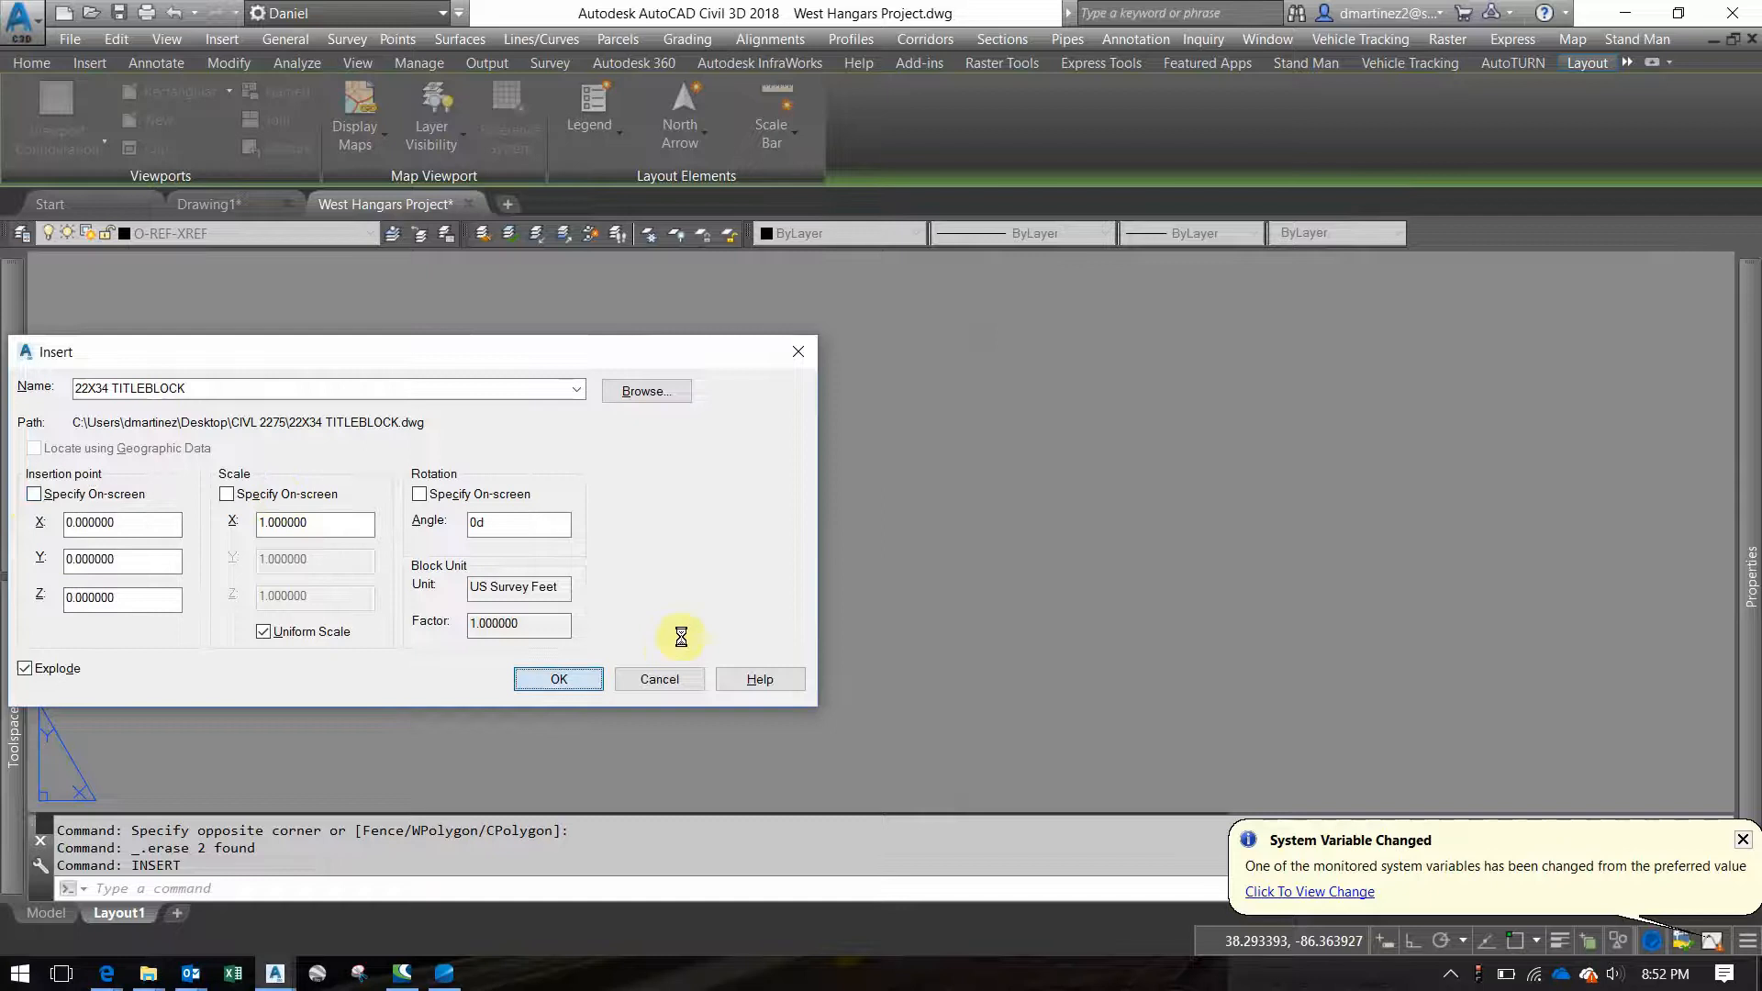
Examine the inserted title block's general notes, scale bar, and project, date, scale and sheet number fields
scroll(751, 455, up, 3)
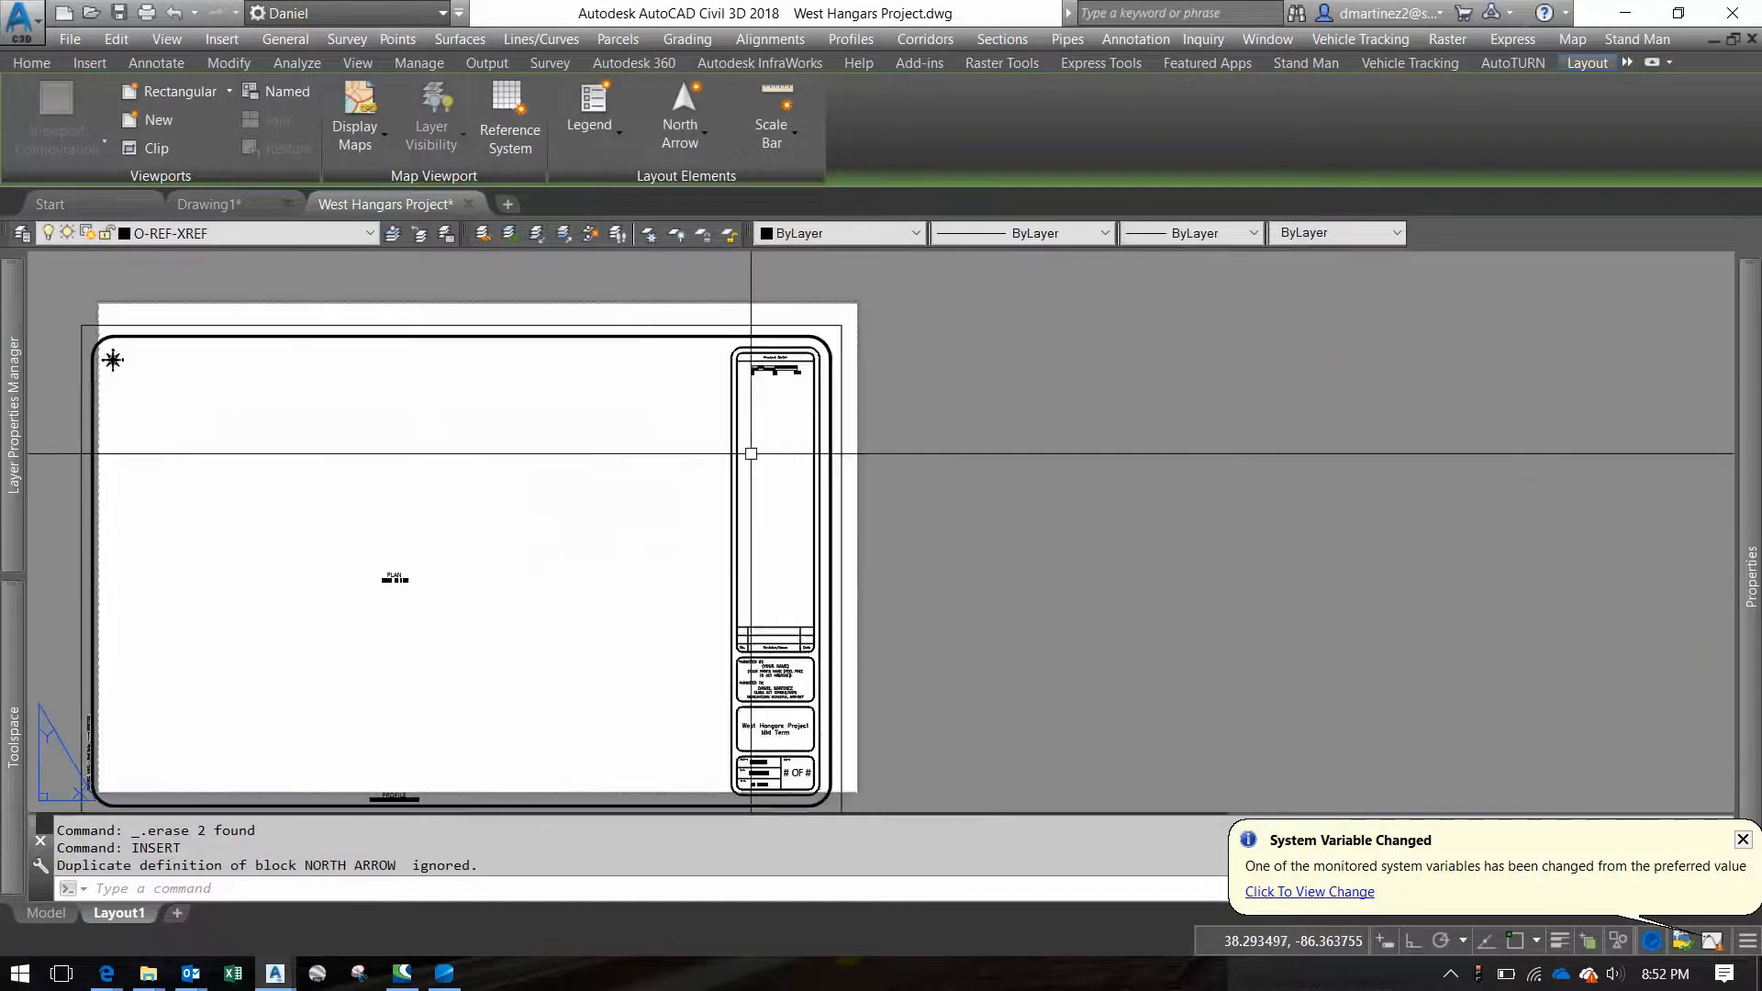
scroll(709, 396, down, 1)
middle_drag(693, 412, 1063, 418)
scroll(1218, 333, up, 4)
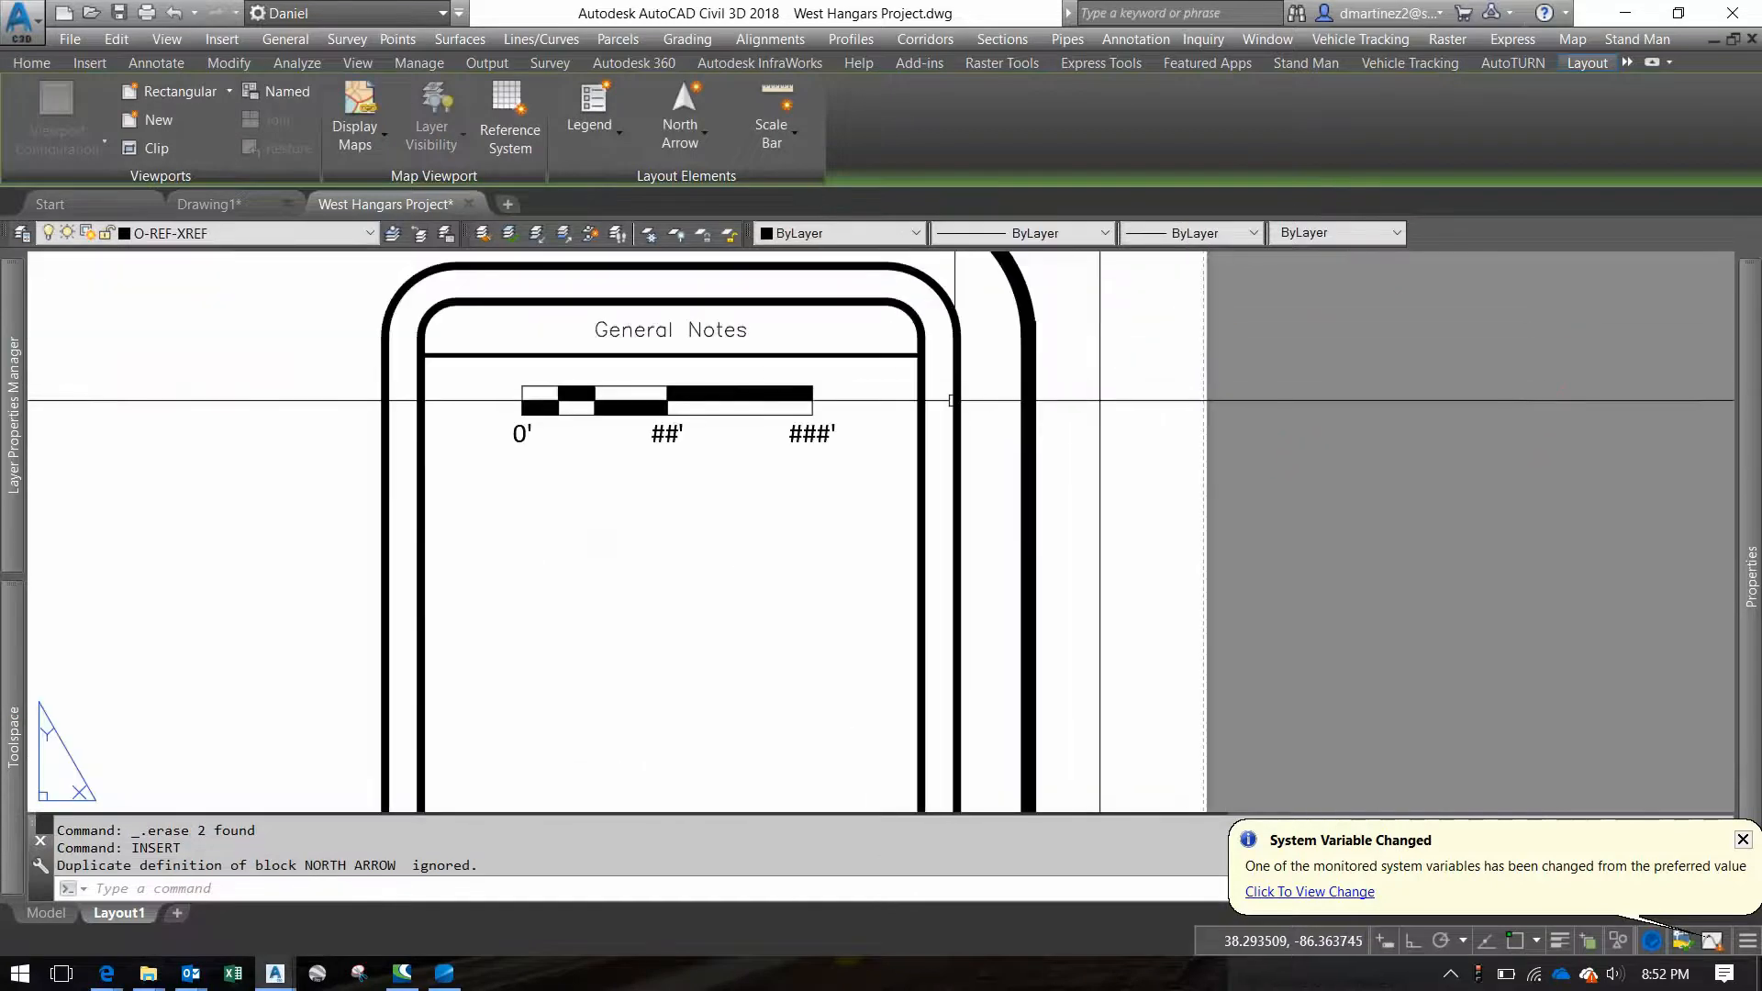
scroll(951, 398, down, 5)
middle_drag(952, 397, 1086, 371)
scroll(1064, 601, up, 6)
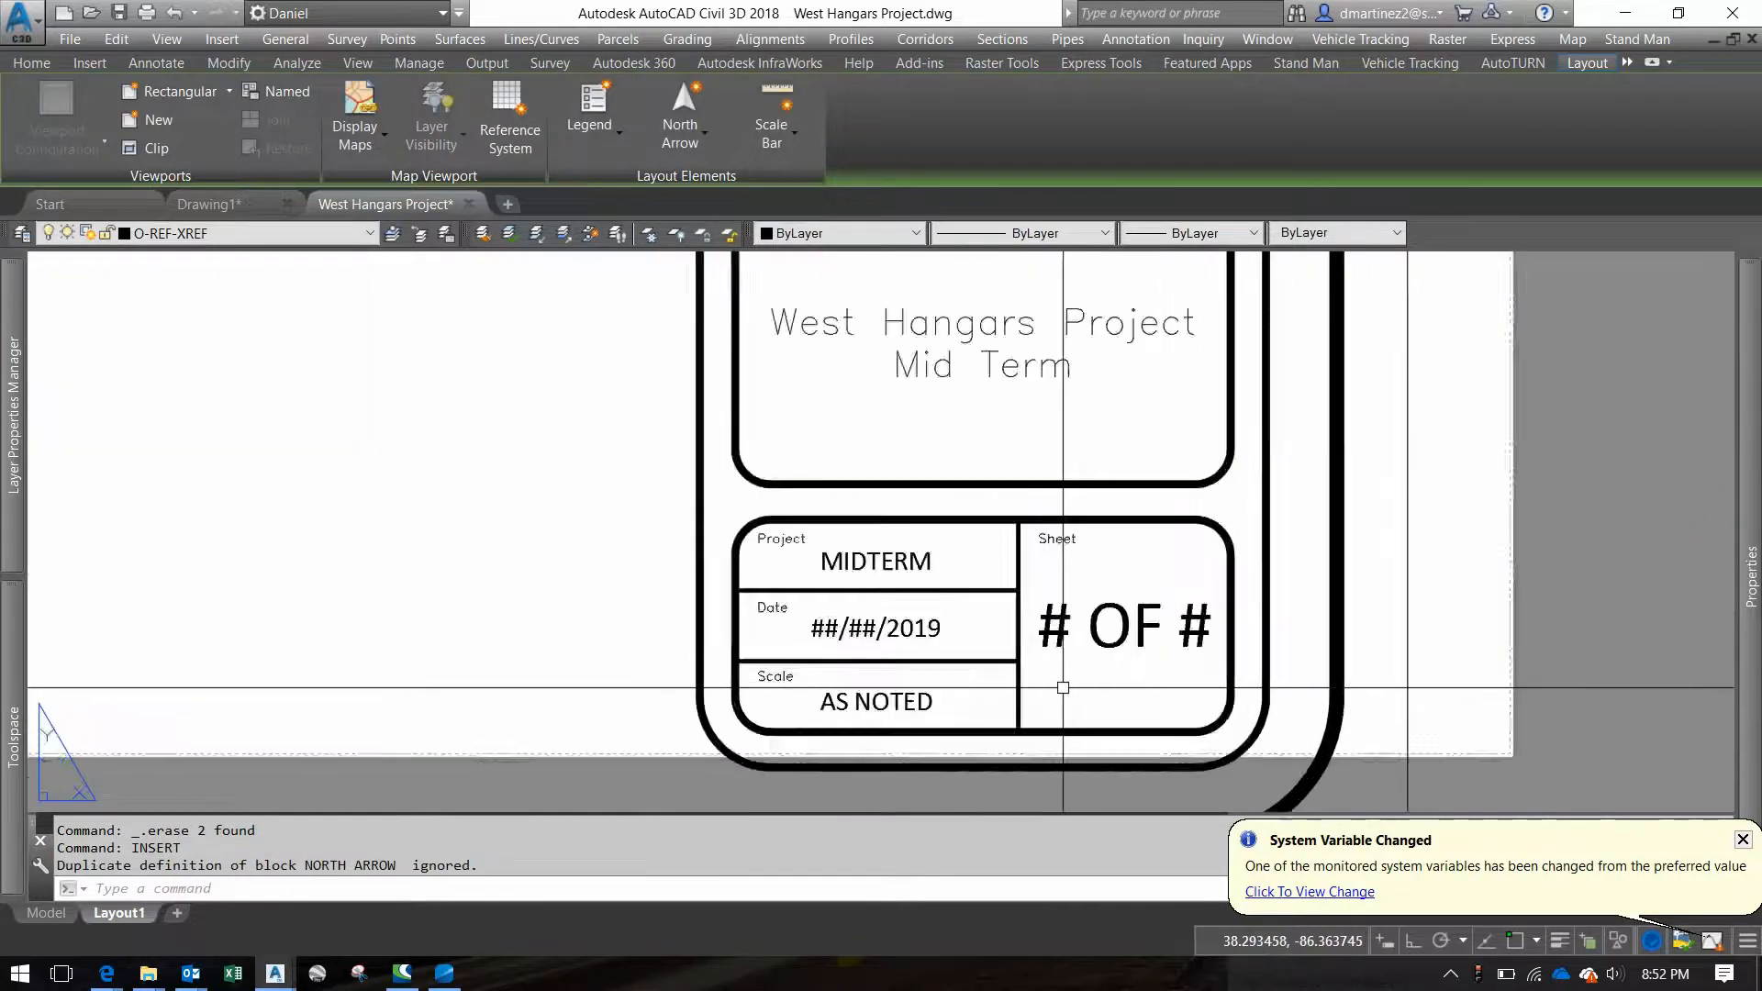
scroll(1071, 675, down, 1)
scroll(1070, 676, down, 5)
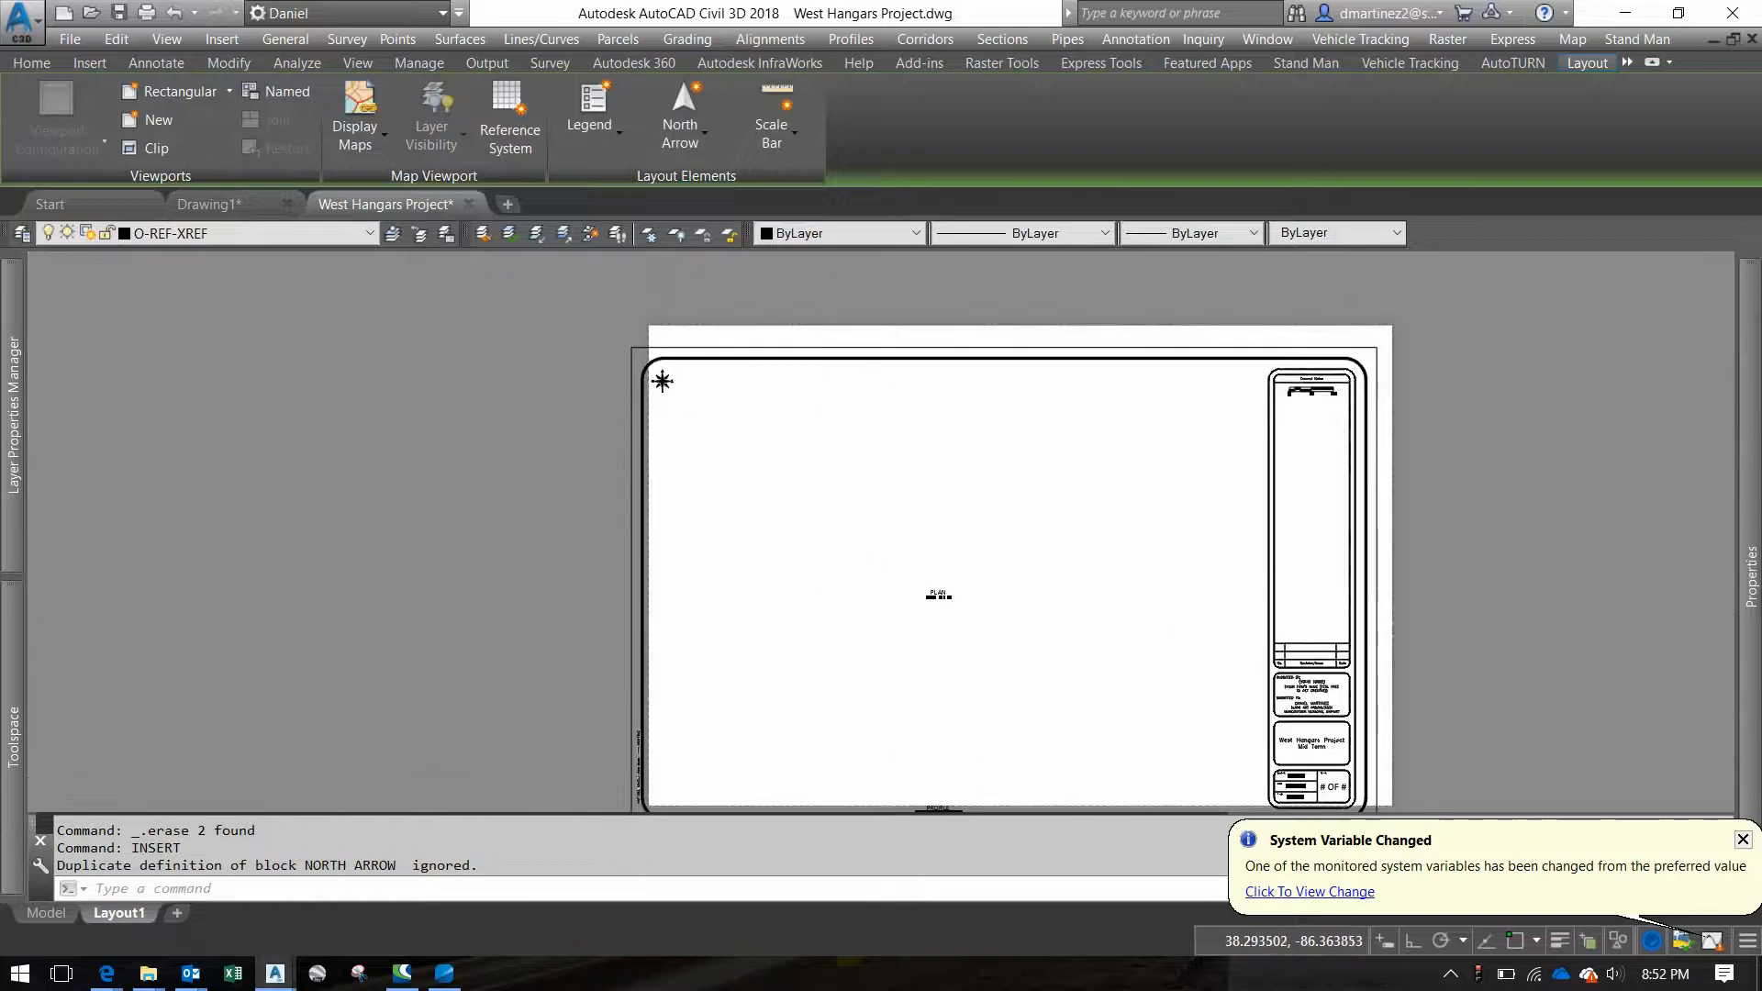
Check how the title block's border and corners line up with the paper edges of Layout1
scroll(664, 400, up, 4)
click(642, 346)
scroll(911, 468, down, 3)
scroll(911, 467, down, 2)
middle_drag(911, 468, 679, 313)
middle_drag(946, 687, 867, 624)
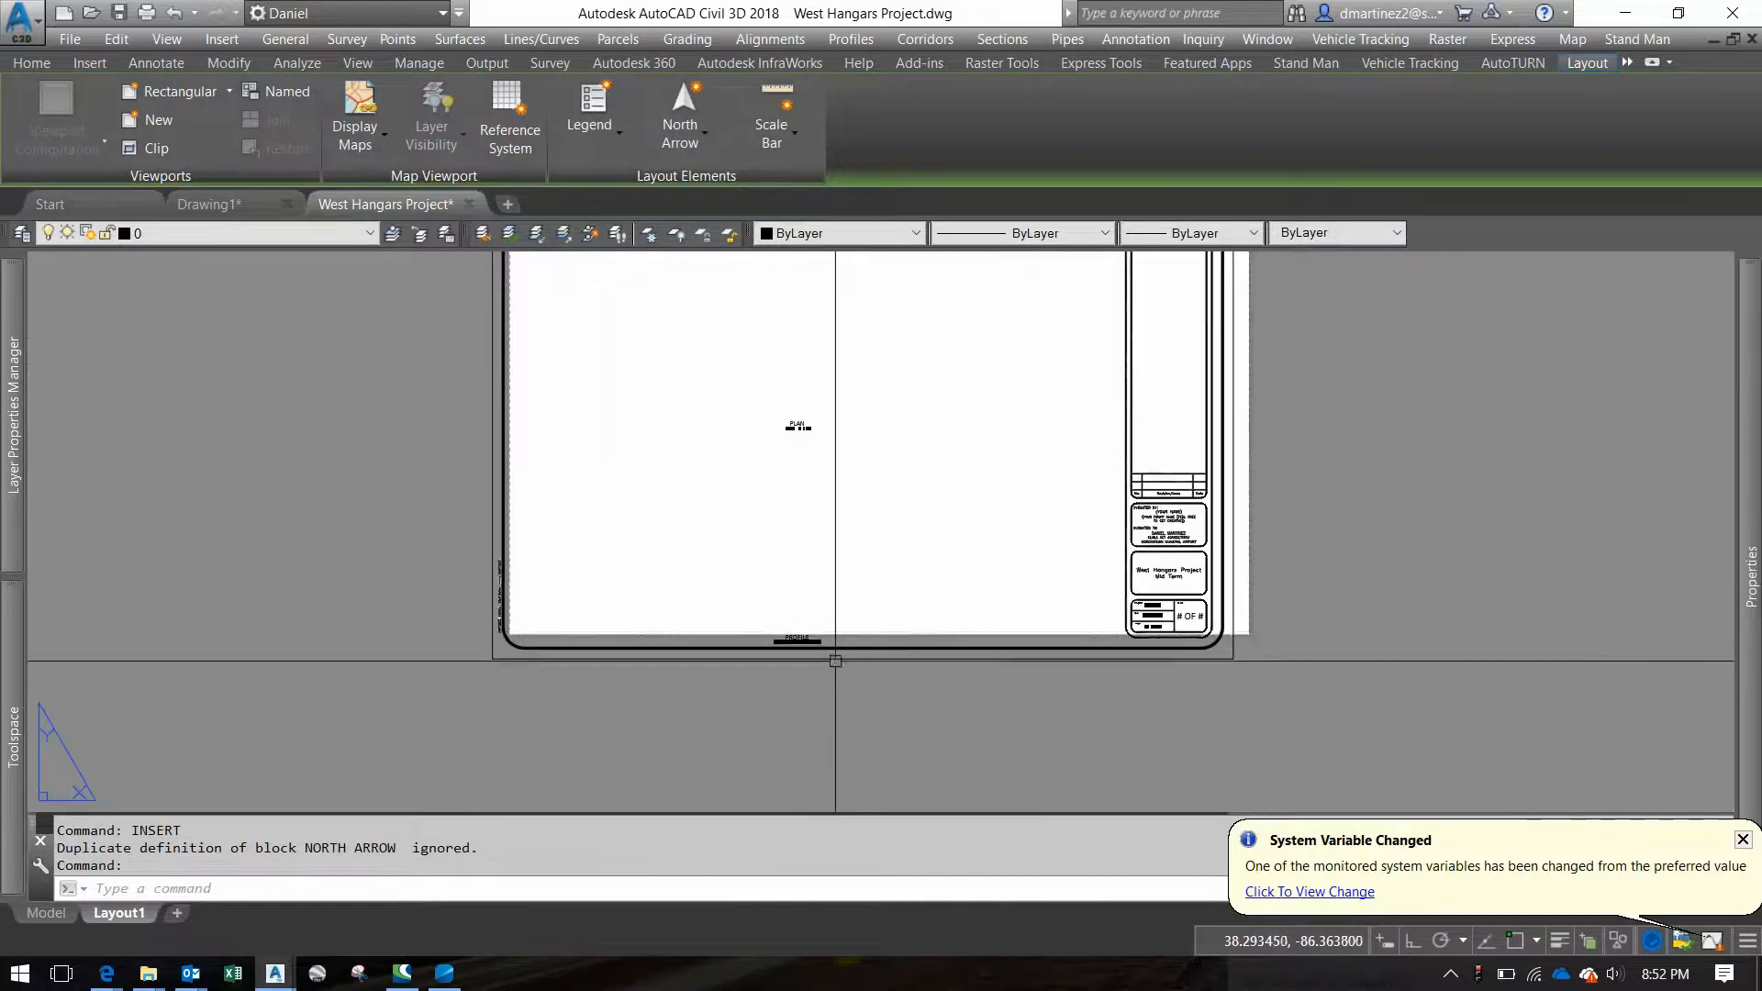
key(Escape)
scroll(1156, 624, up, 2)
scroll(1184, 276, up, 2)
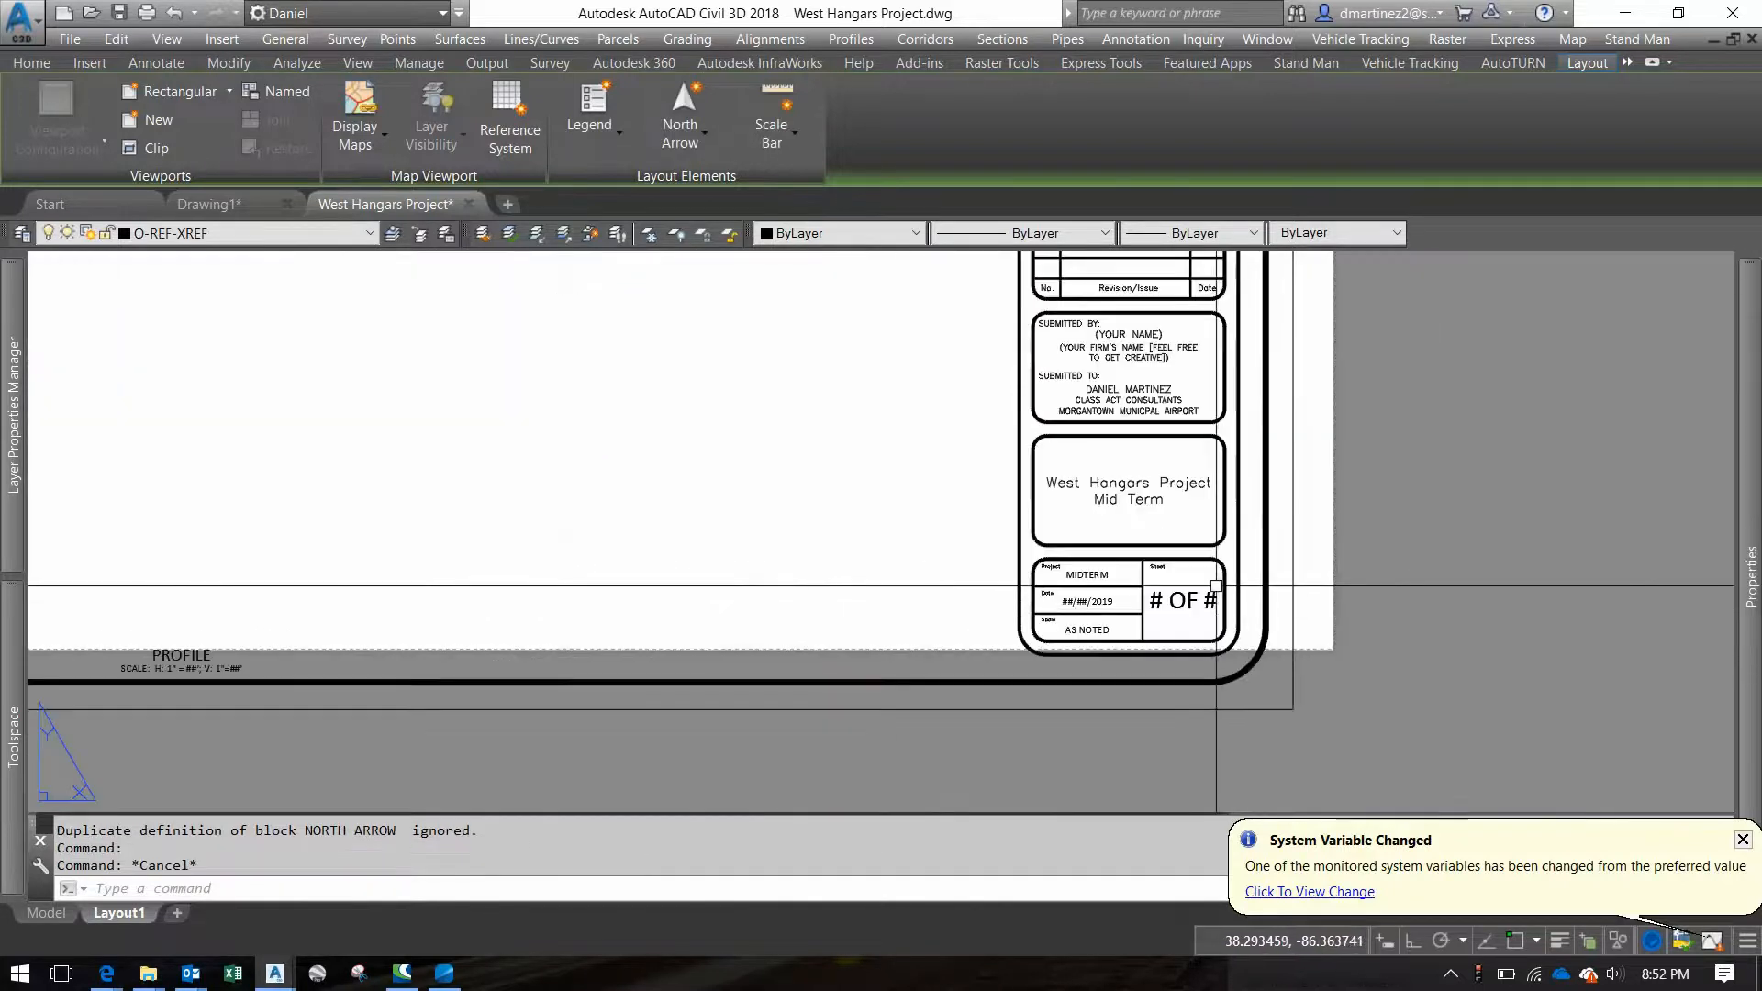
scroll(954, 532, up, 2)
scroll(954, 533, down, 4)
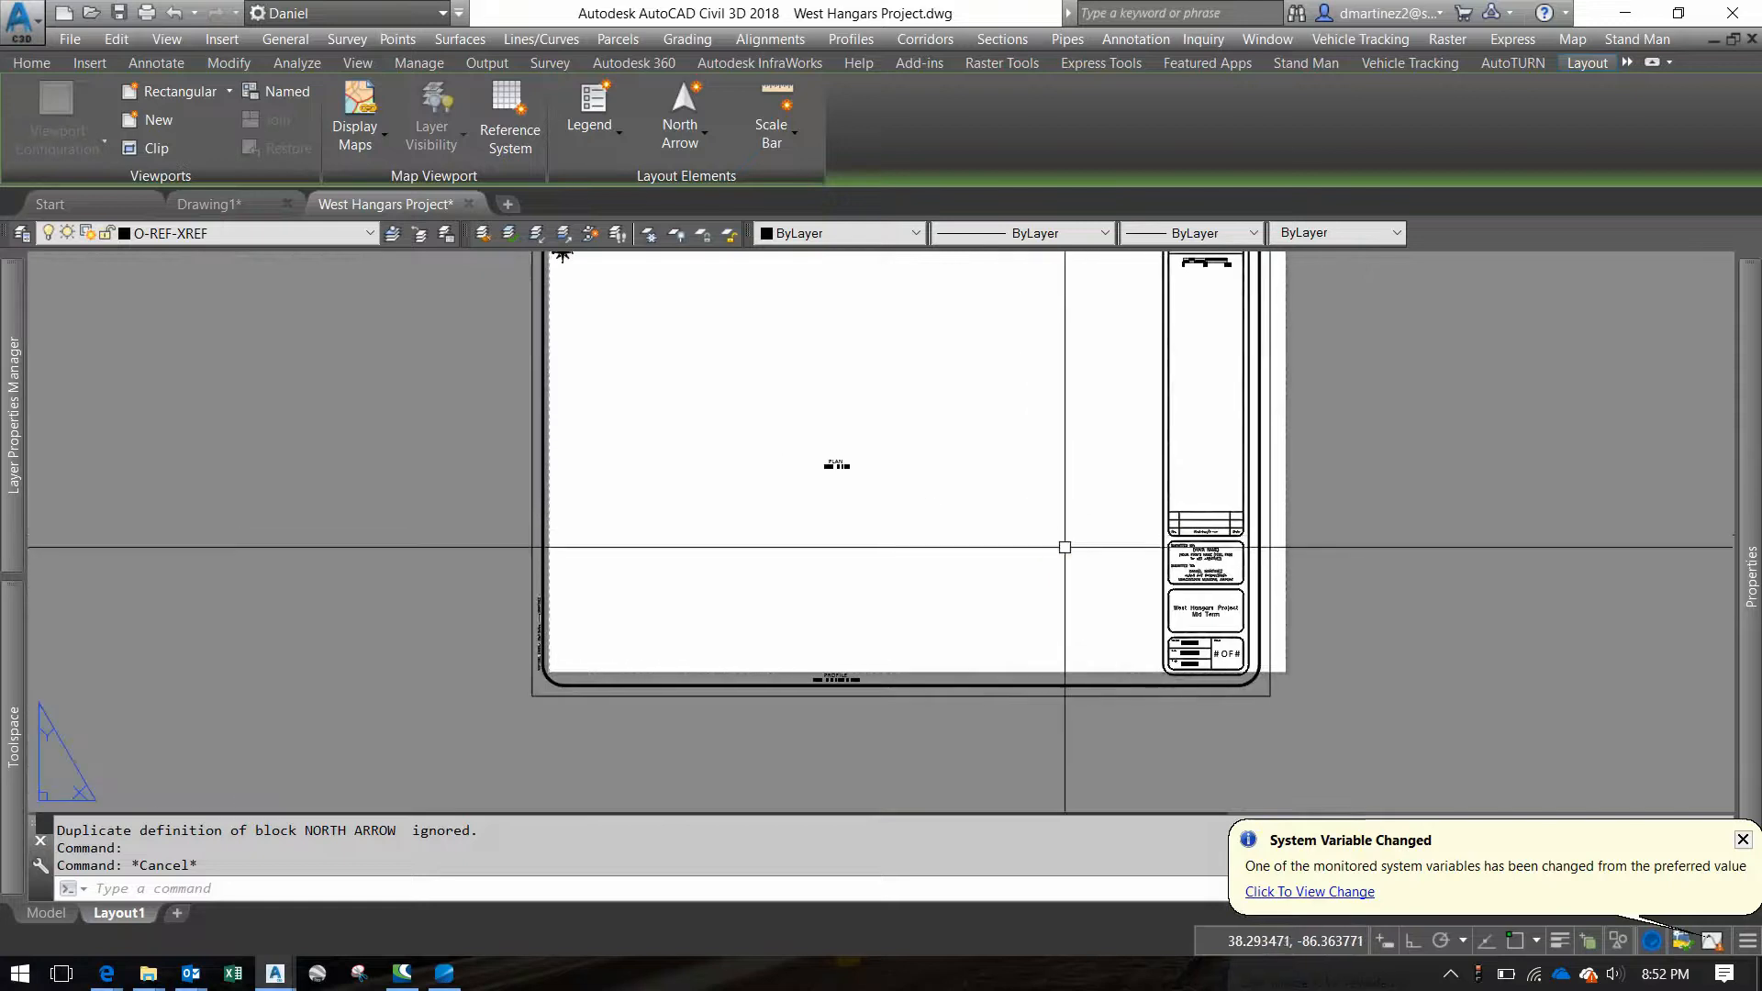
middle_drag(1075, 522, 1065, 588)
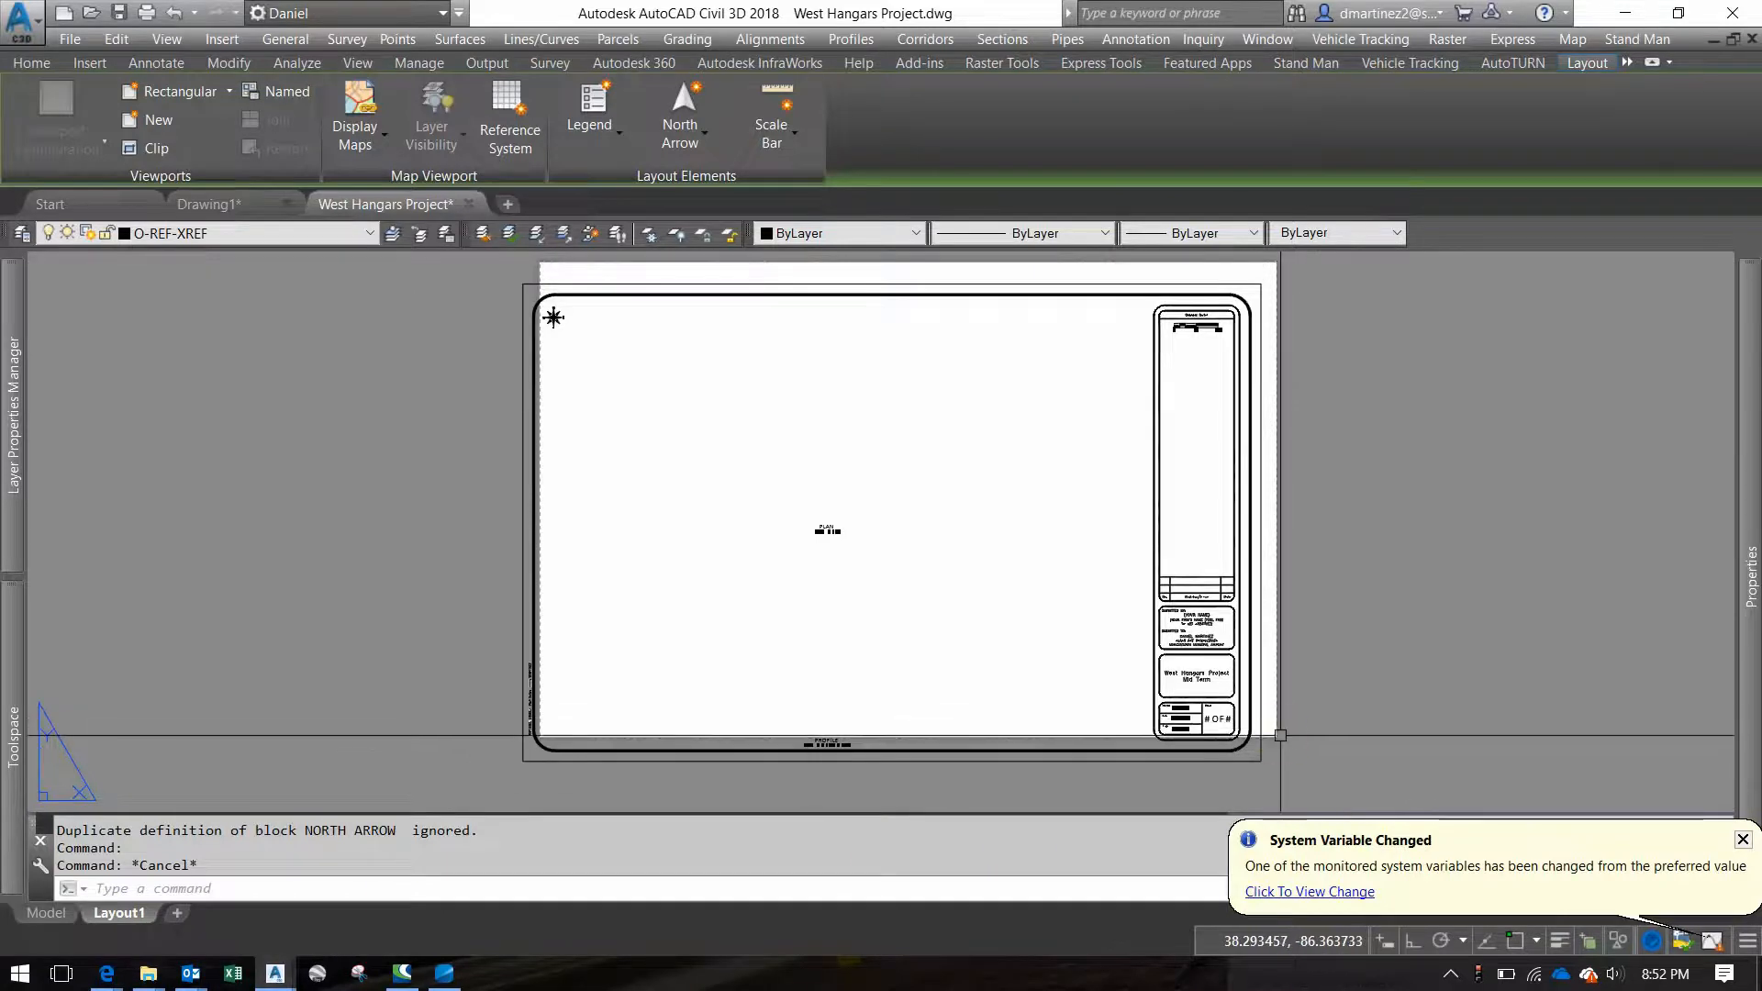
Preview the plot of Layout1 to check the title block's placement, and leave without plotting
key(ctrl+p)
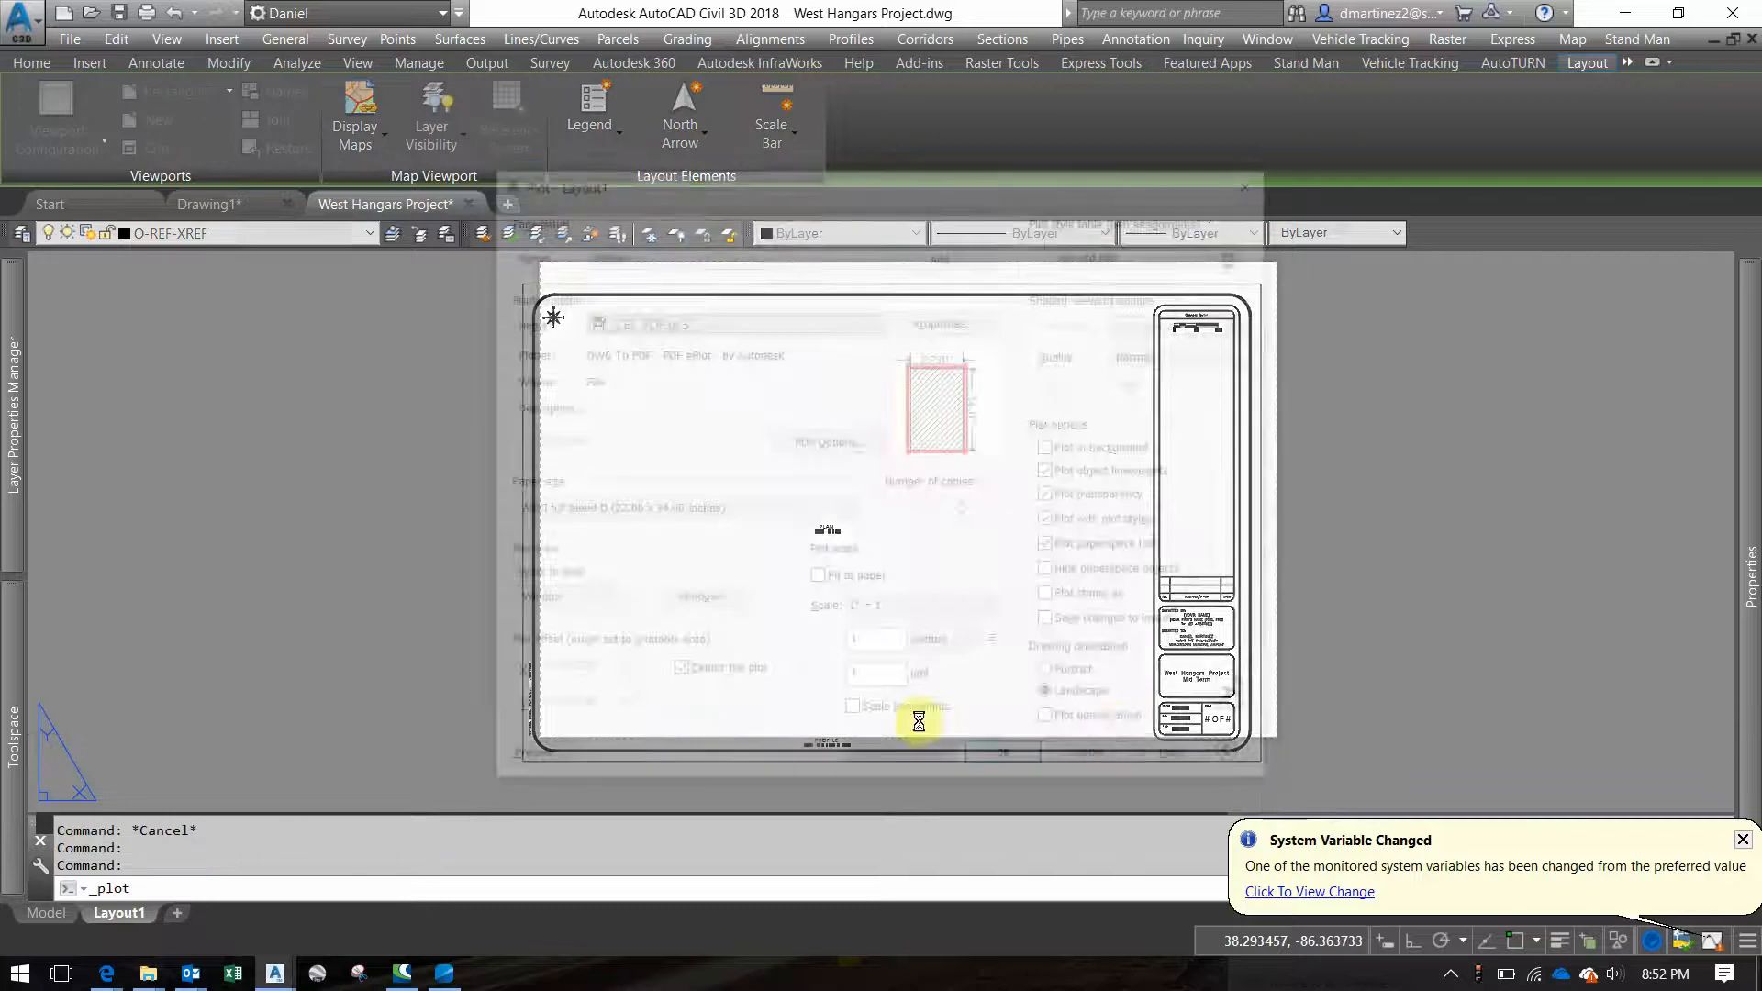
click(548, 760)
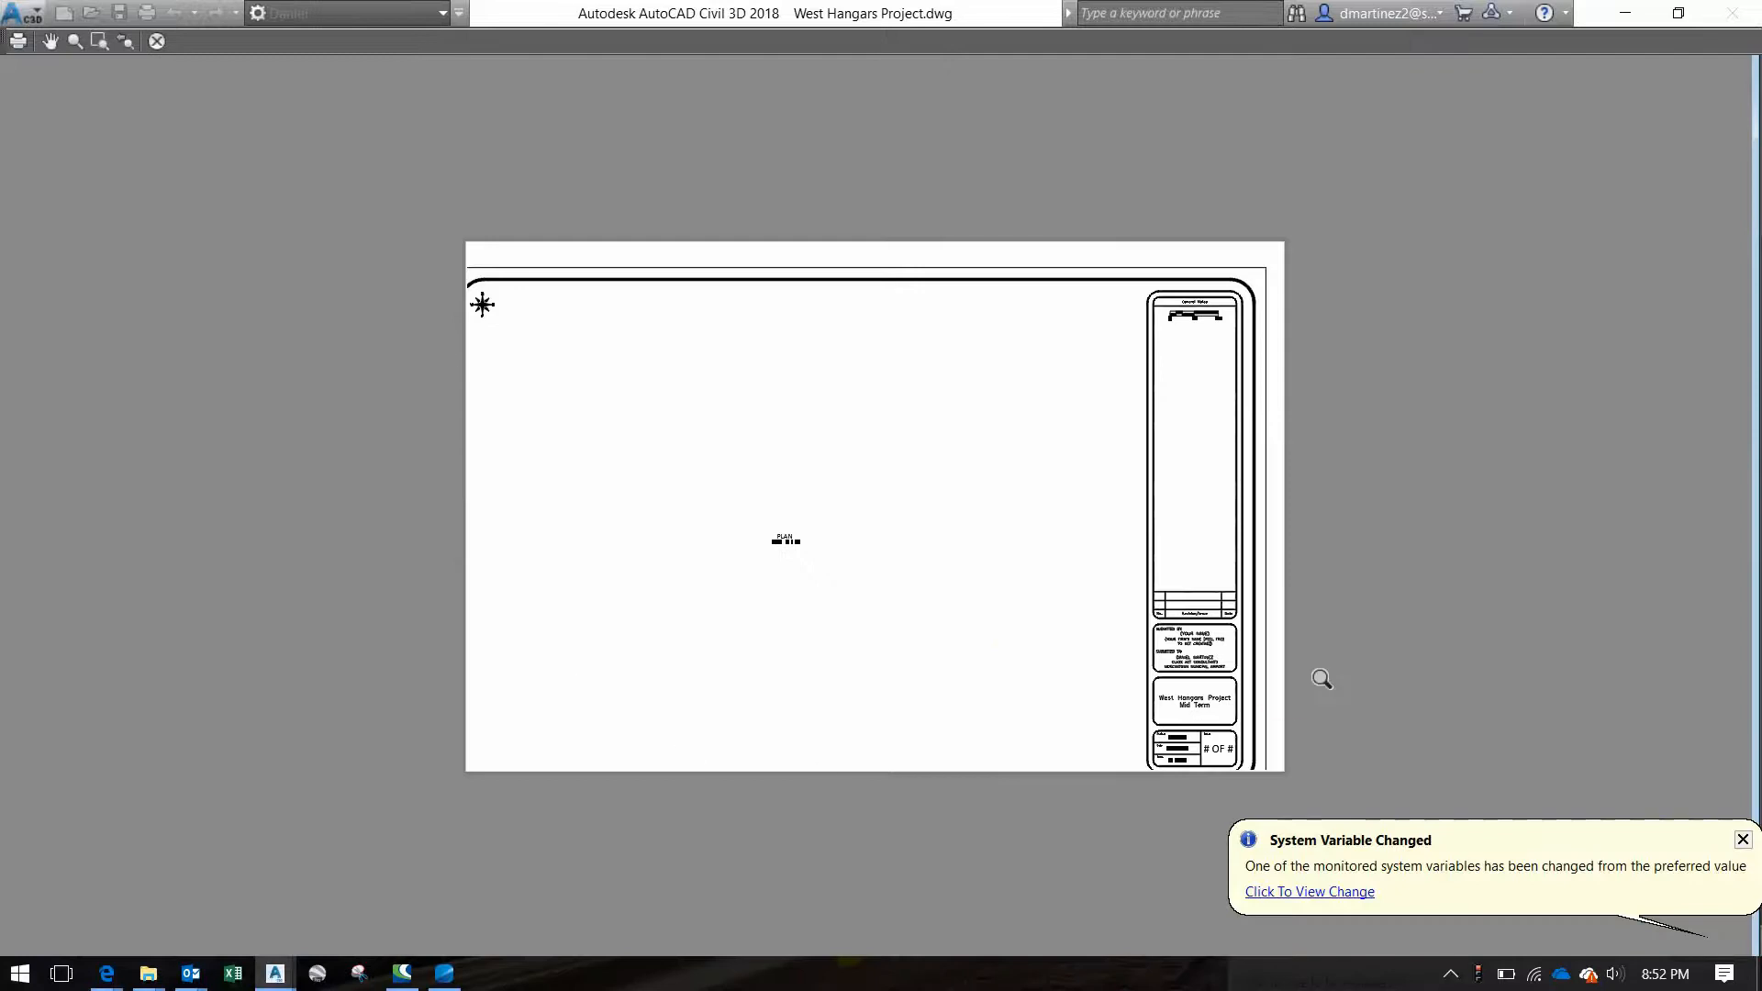
key(Escape)
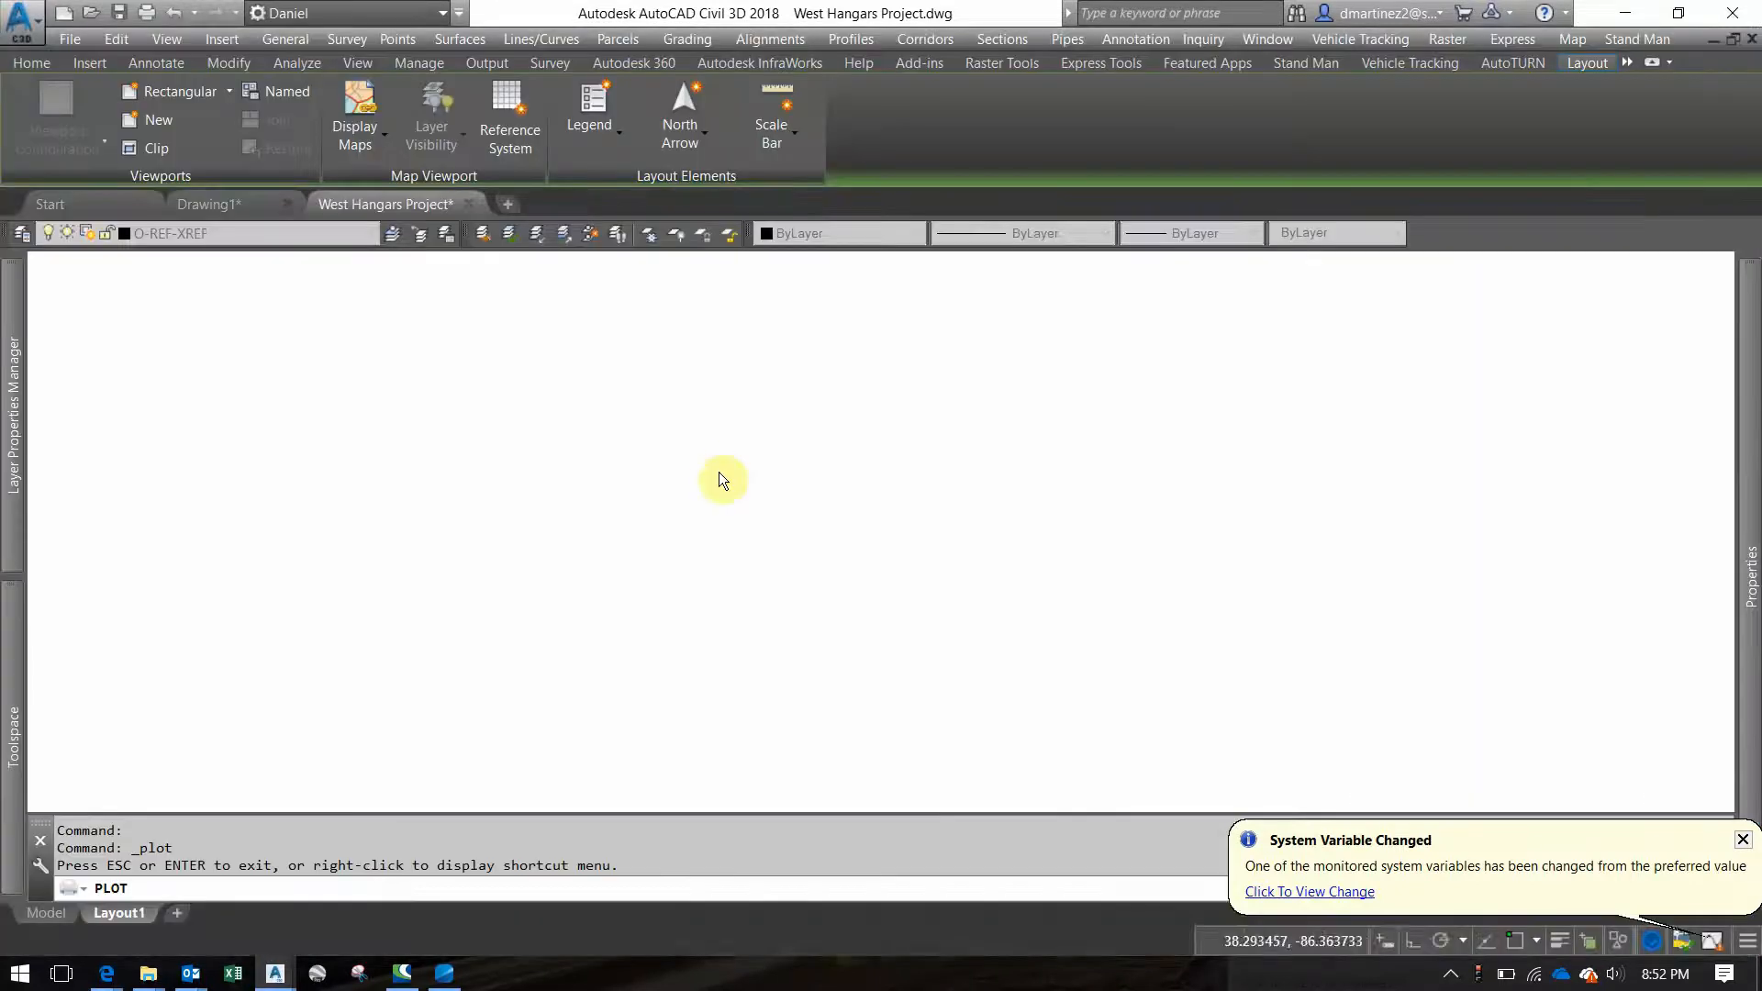
click(1447, 339)
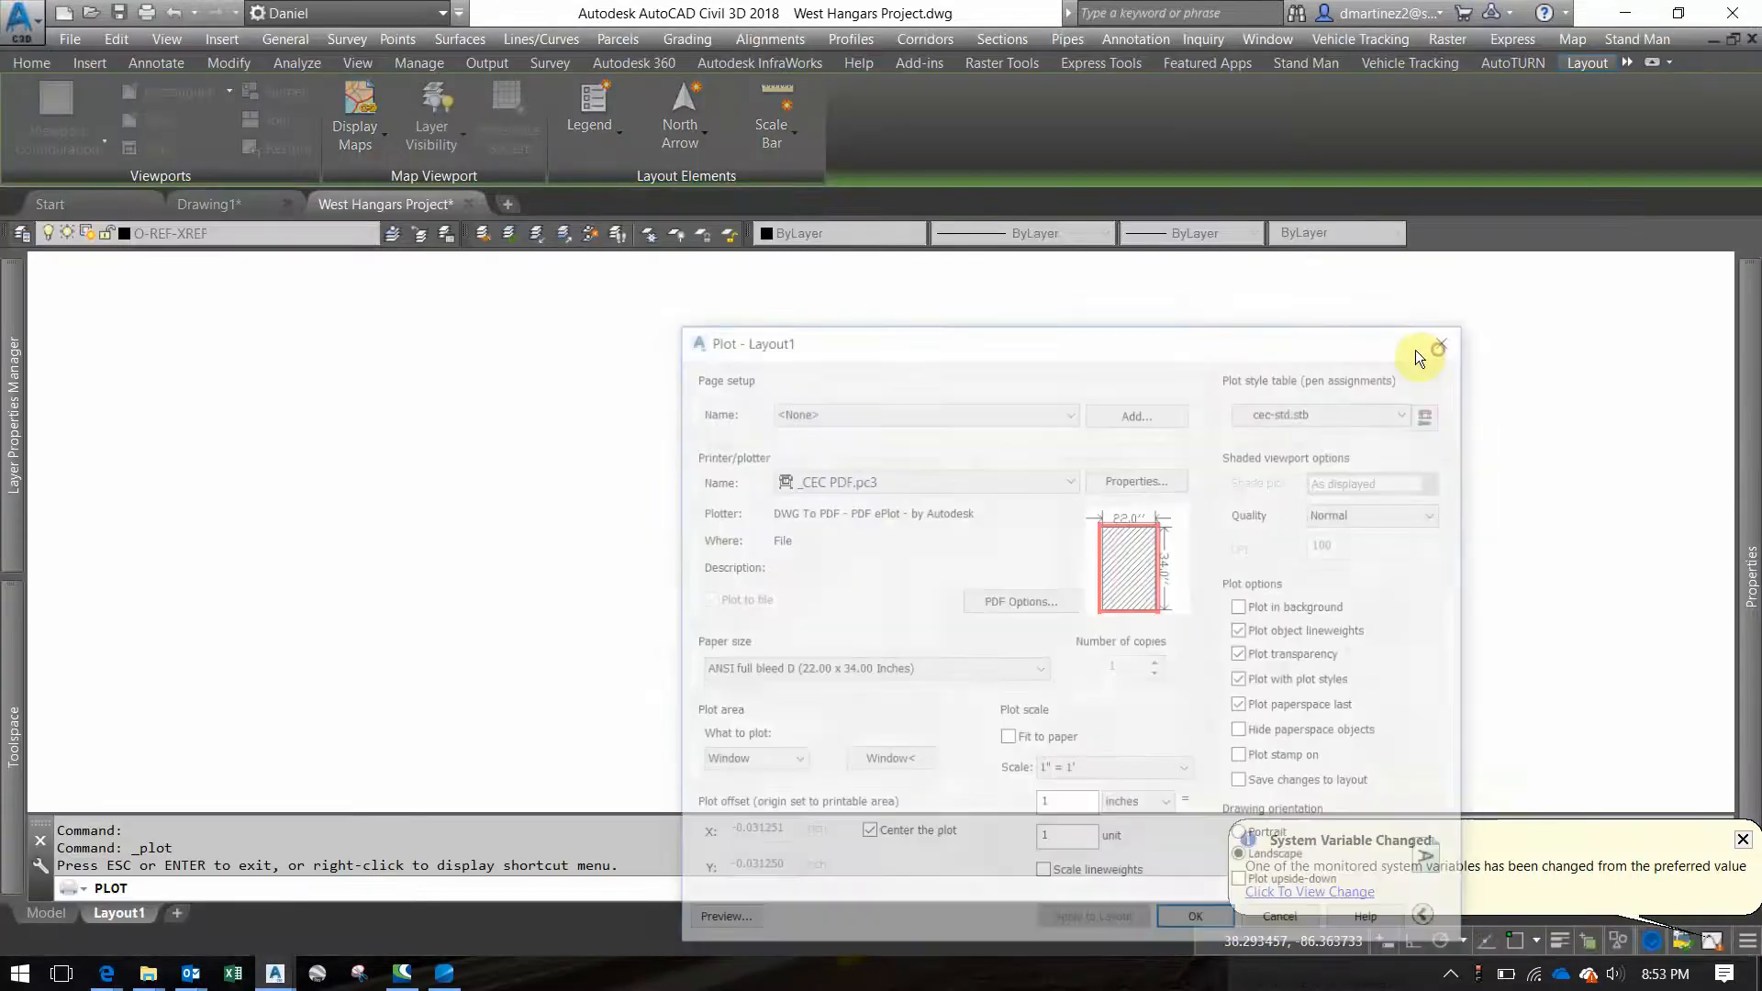
key(Escape)
key(Escape)
key(Escape)
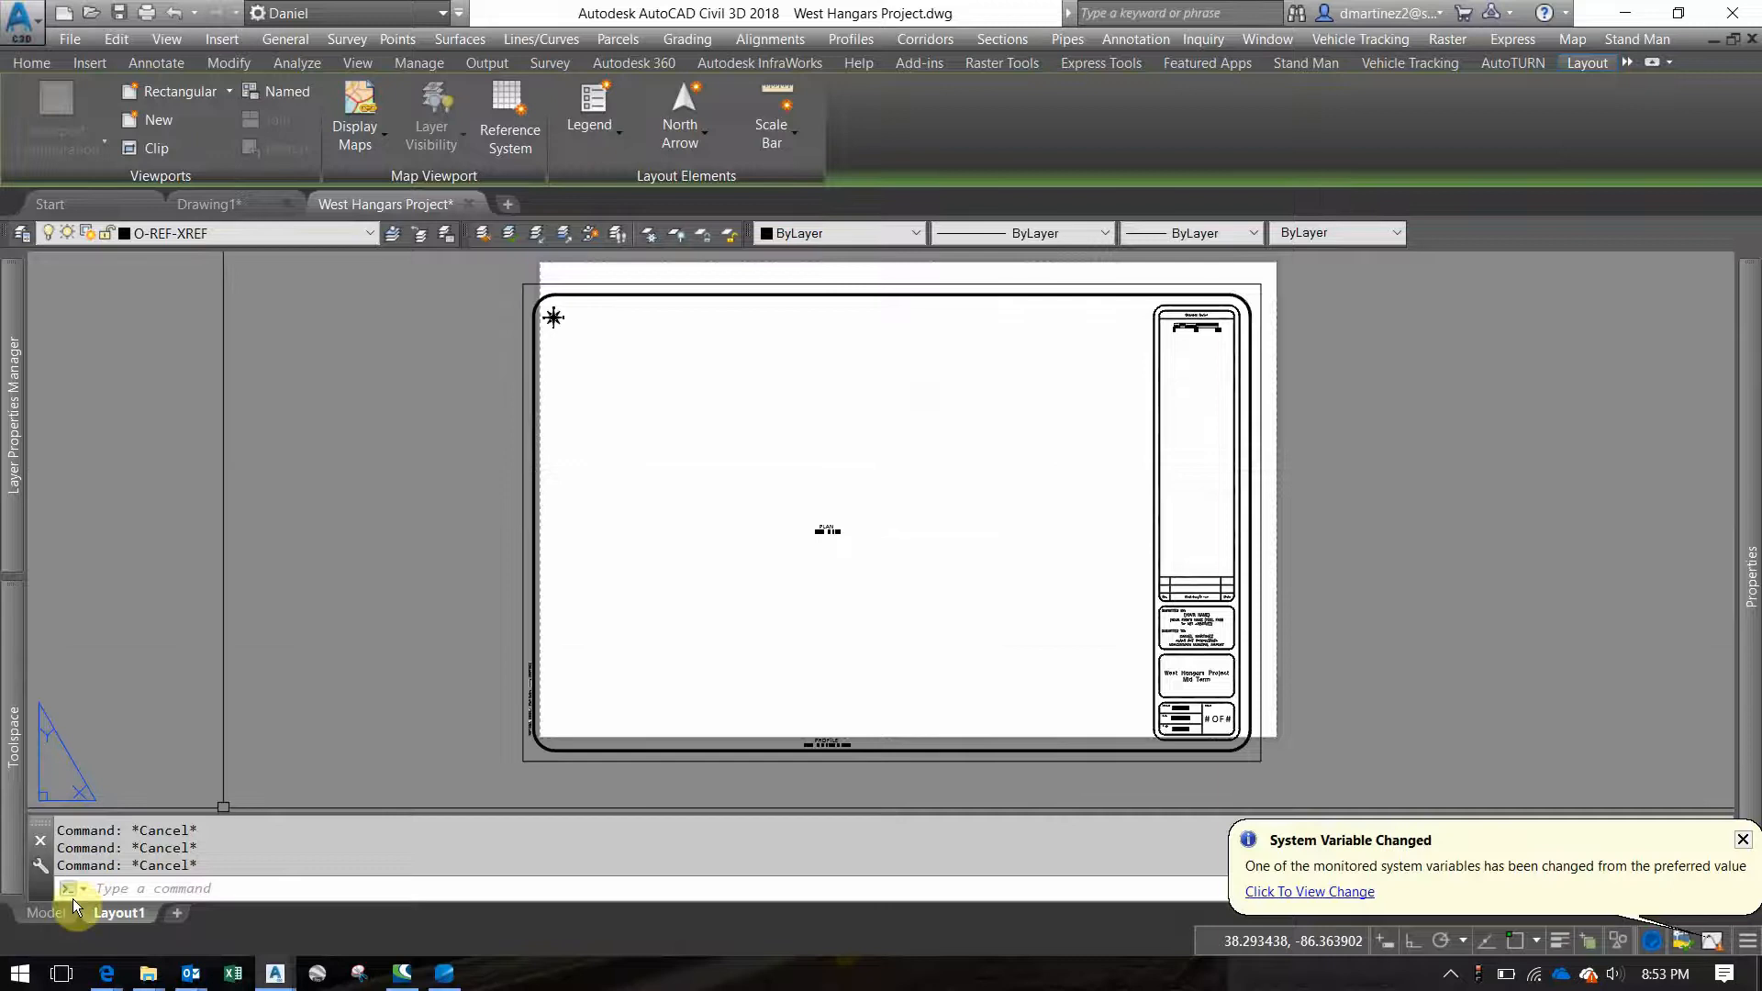
Open Layout1's page setup for modification and set what to plot to Window
click(120, 913)
right_click(120, 913)
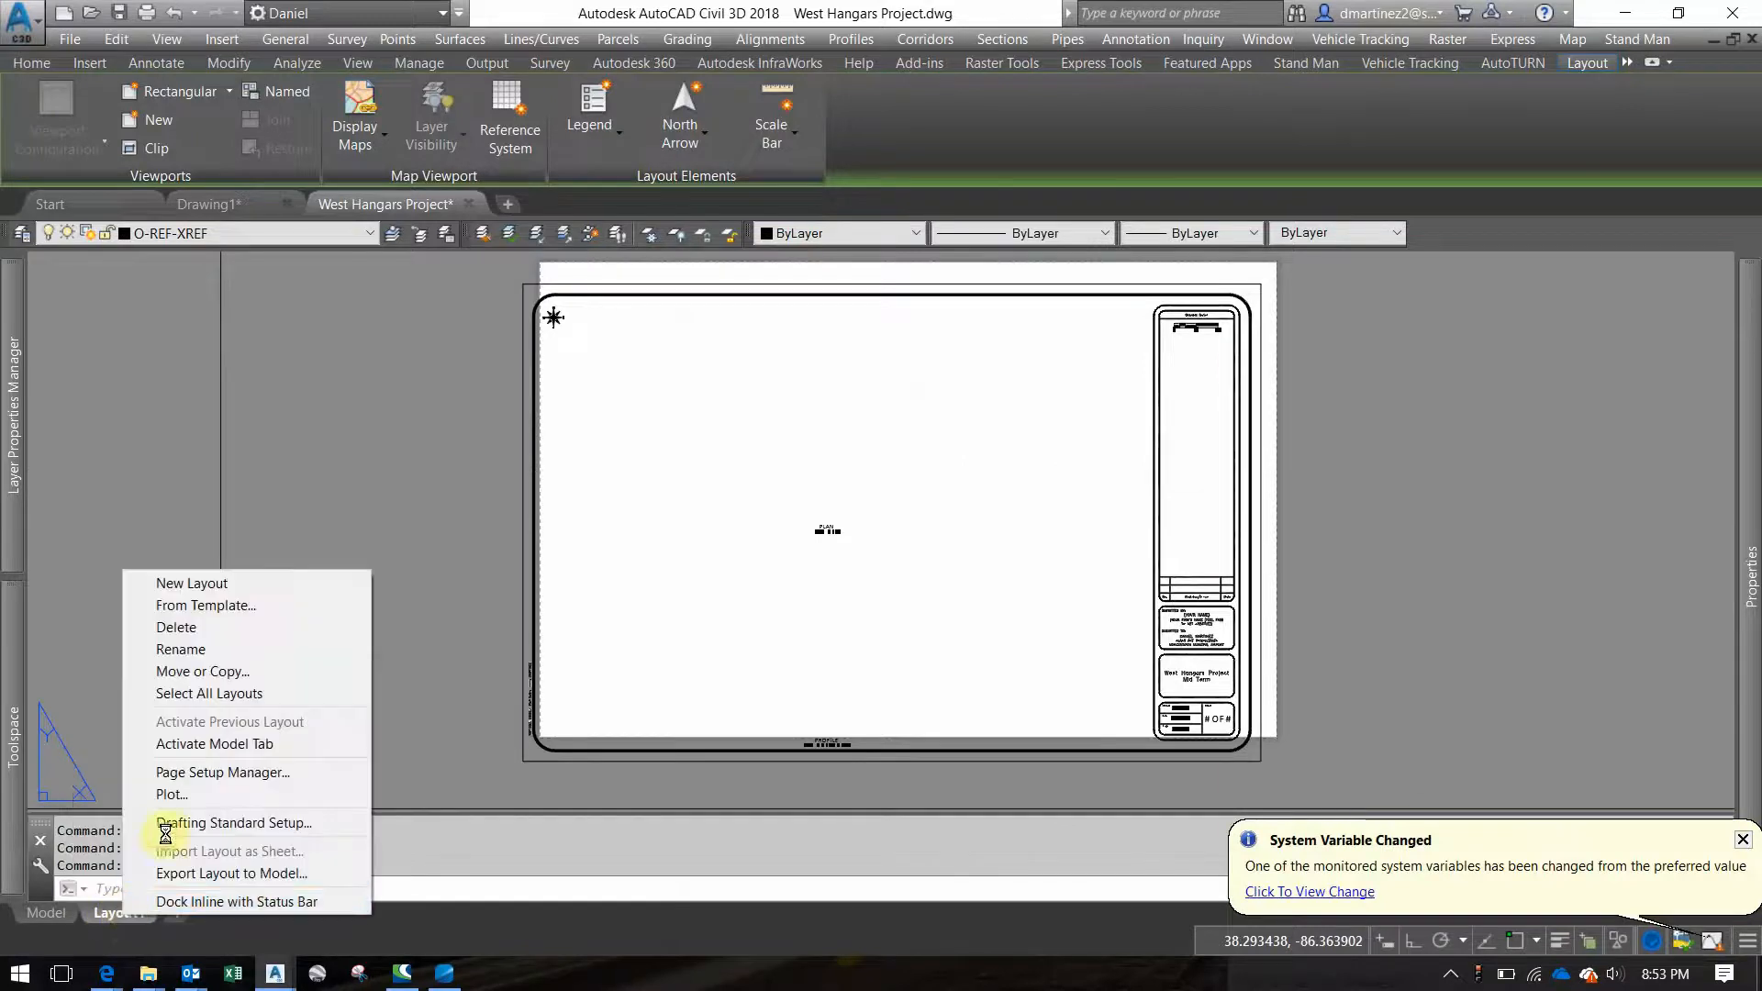
click(205, 771)
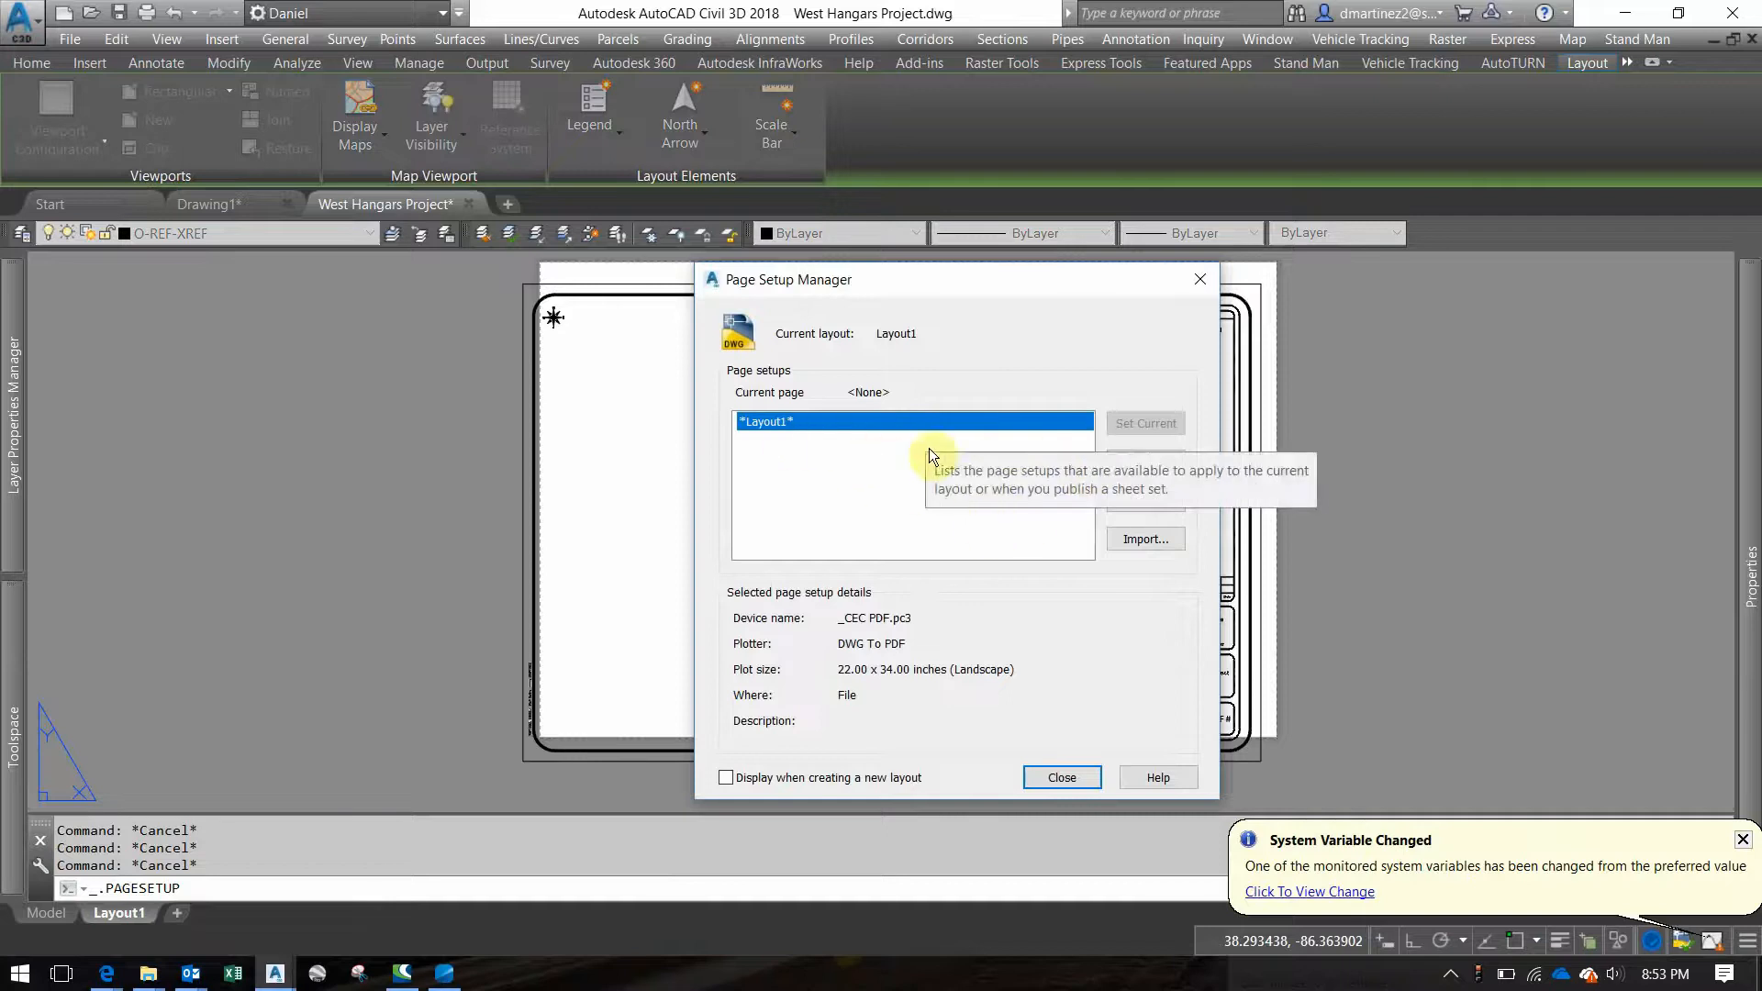
click(1147, 500)
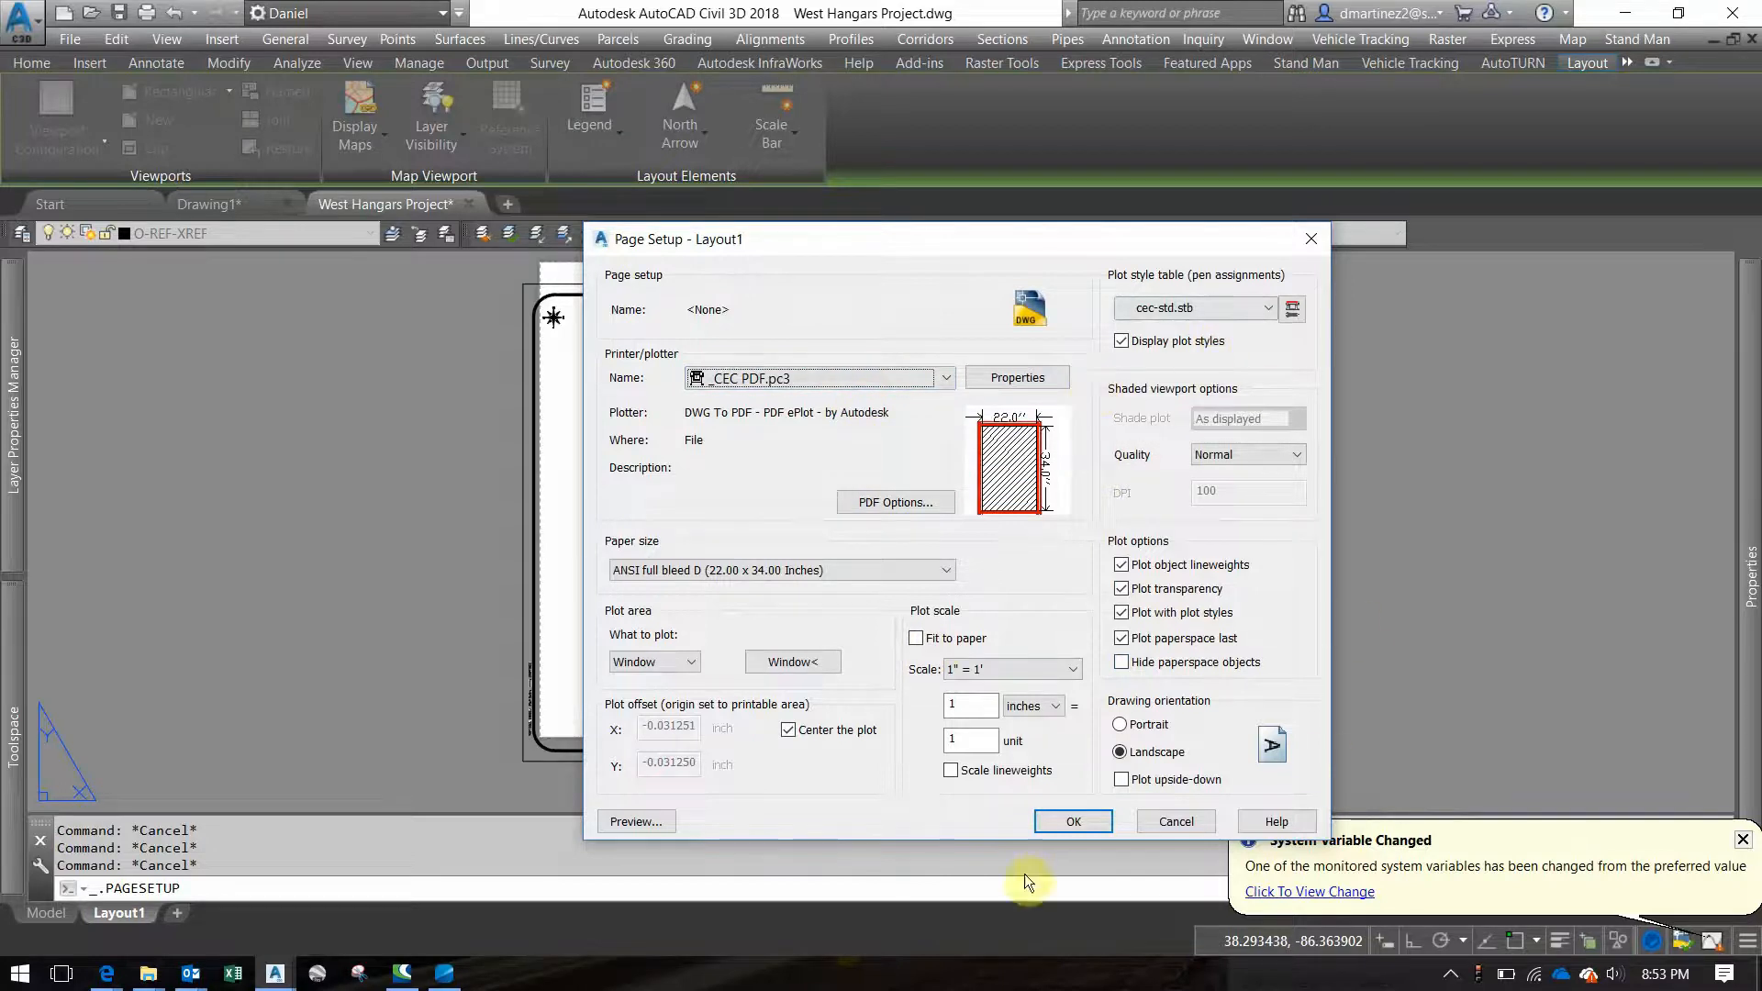
click(690, 657)
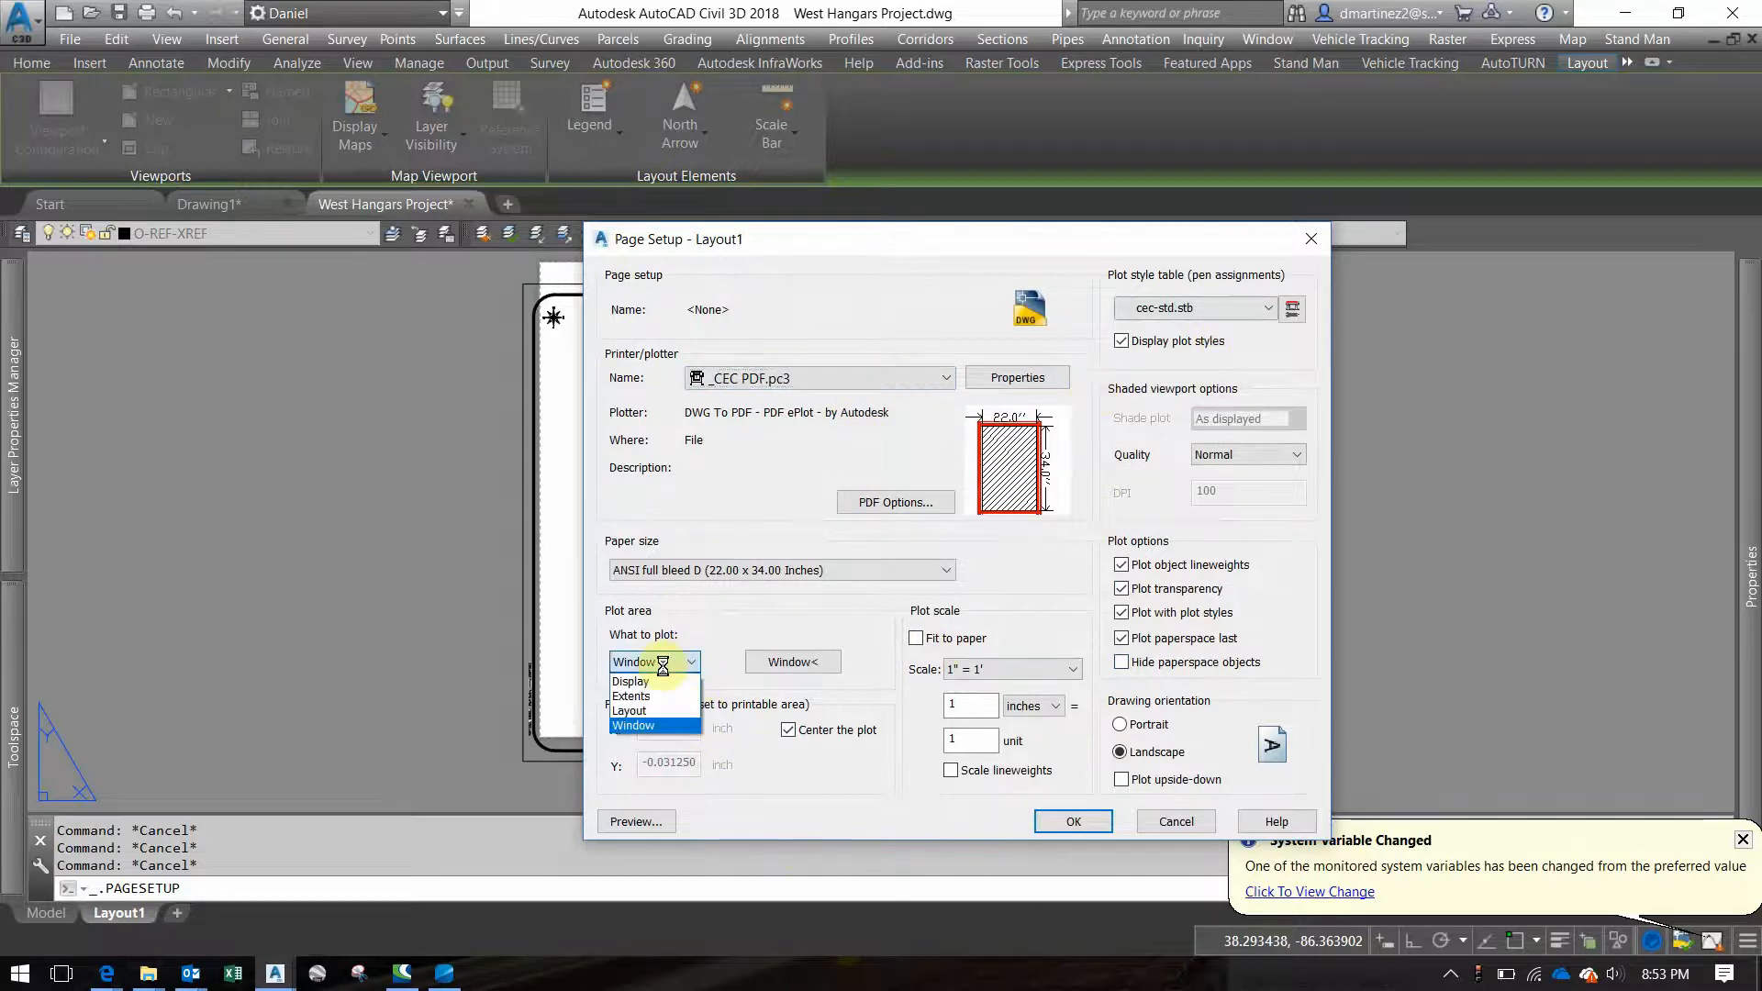
click(670, 712)
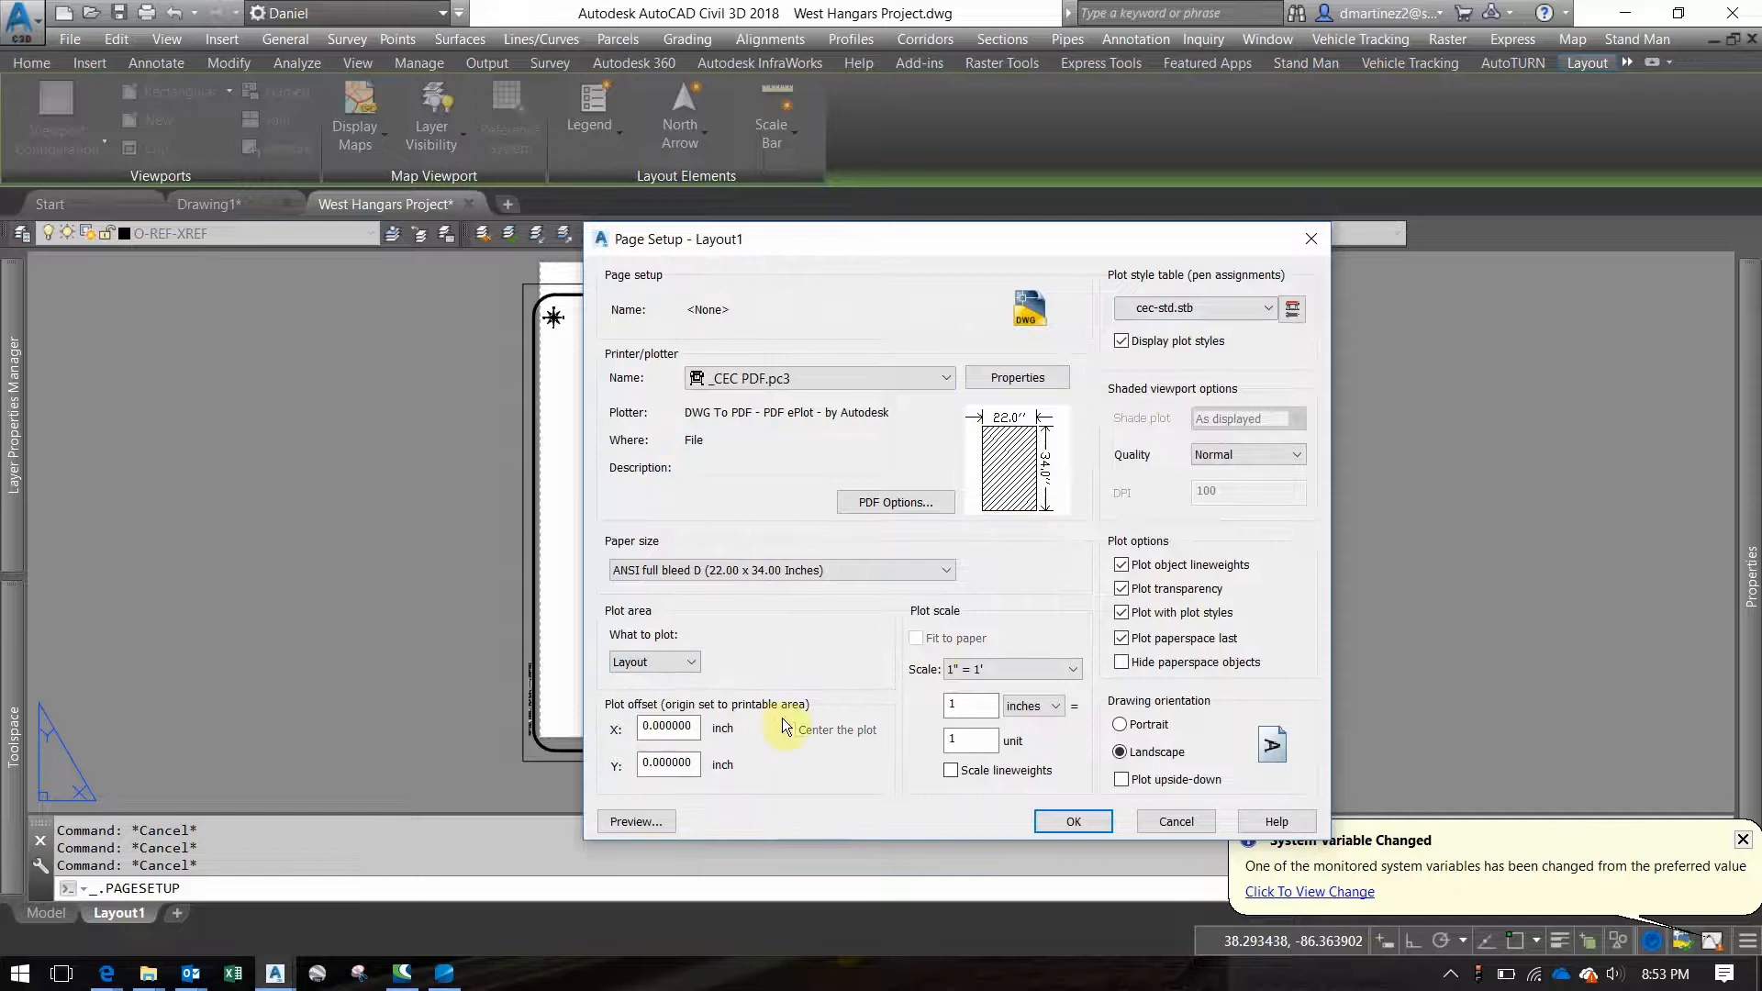
click(689, 662)
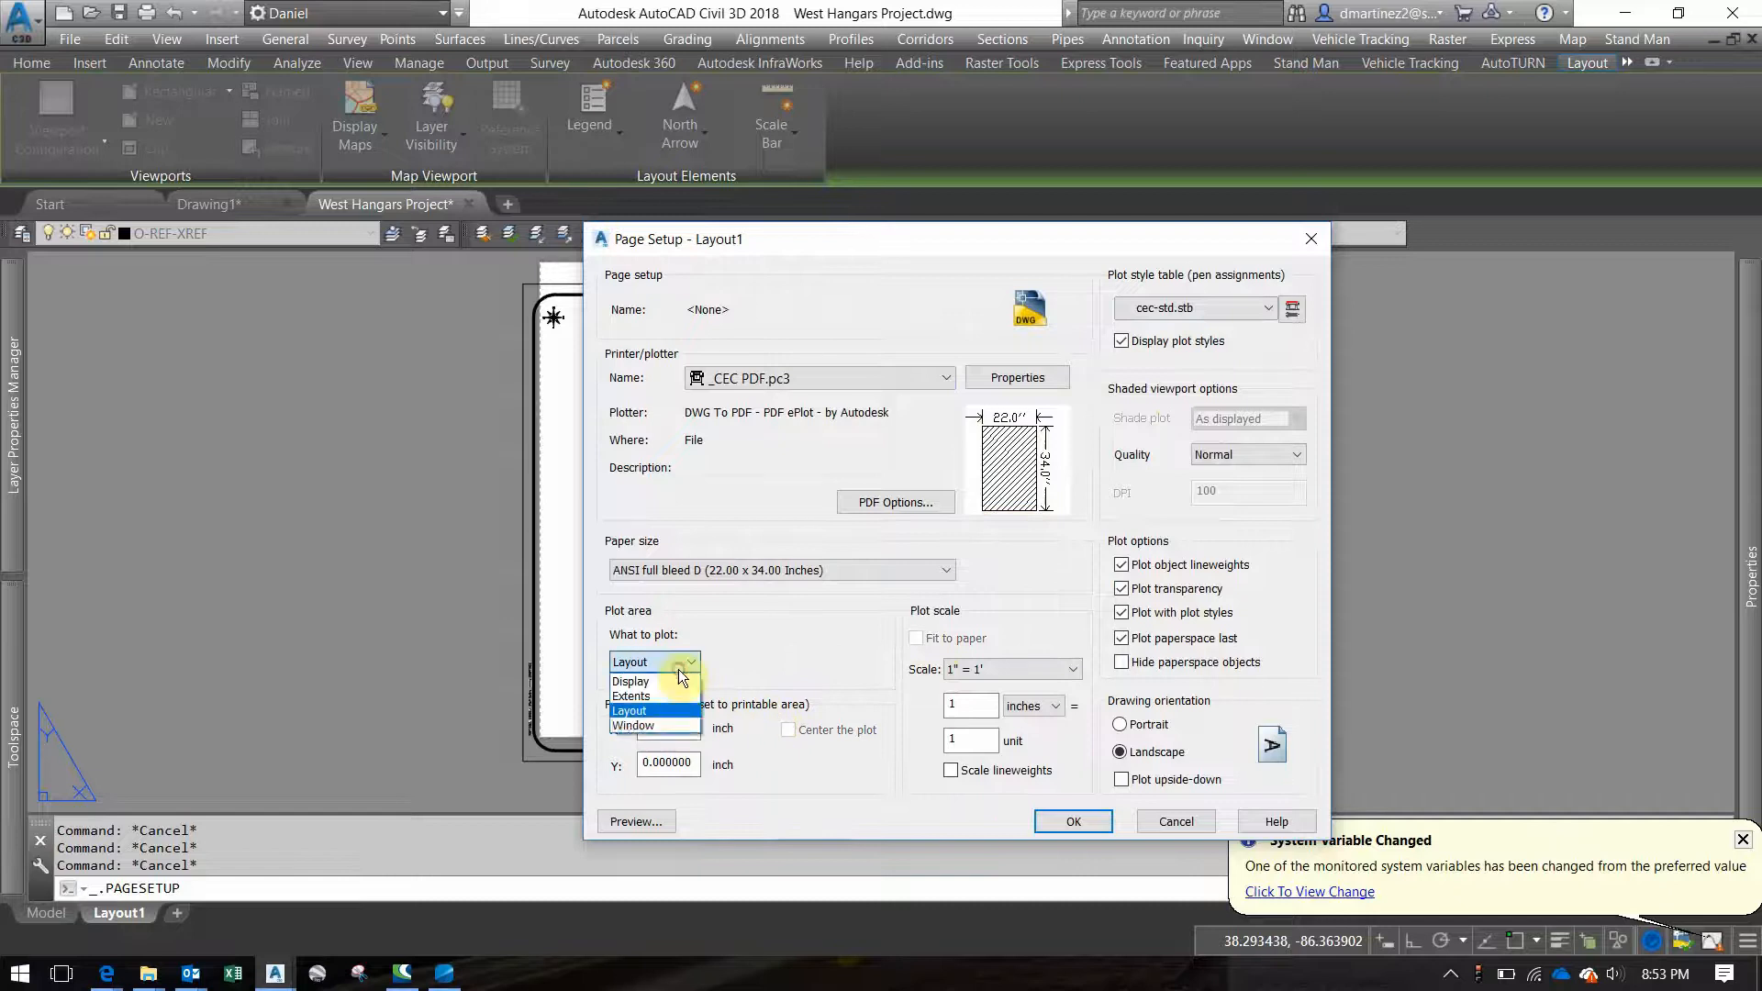
click(677, 723)
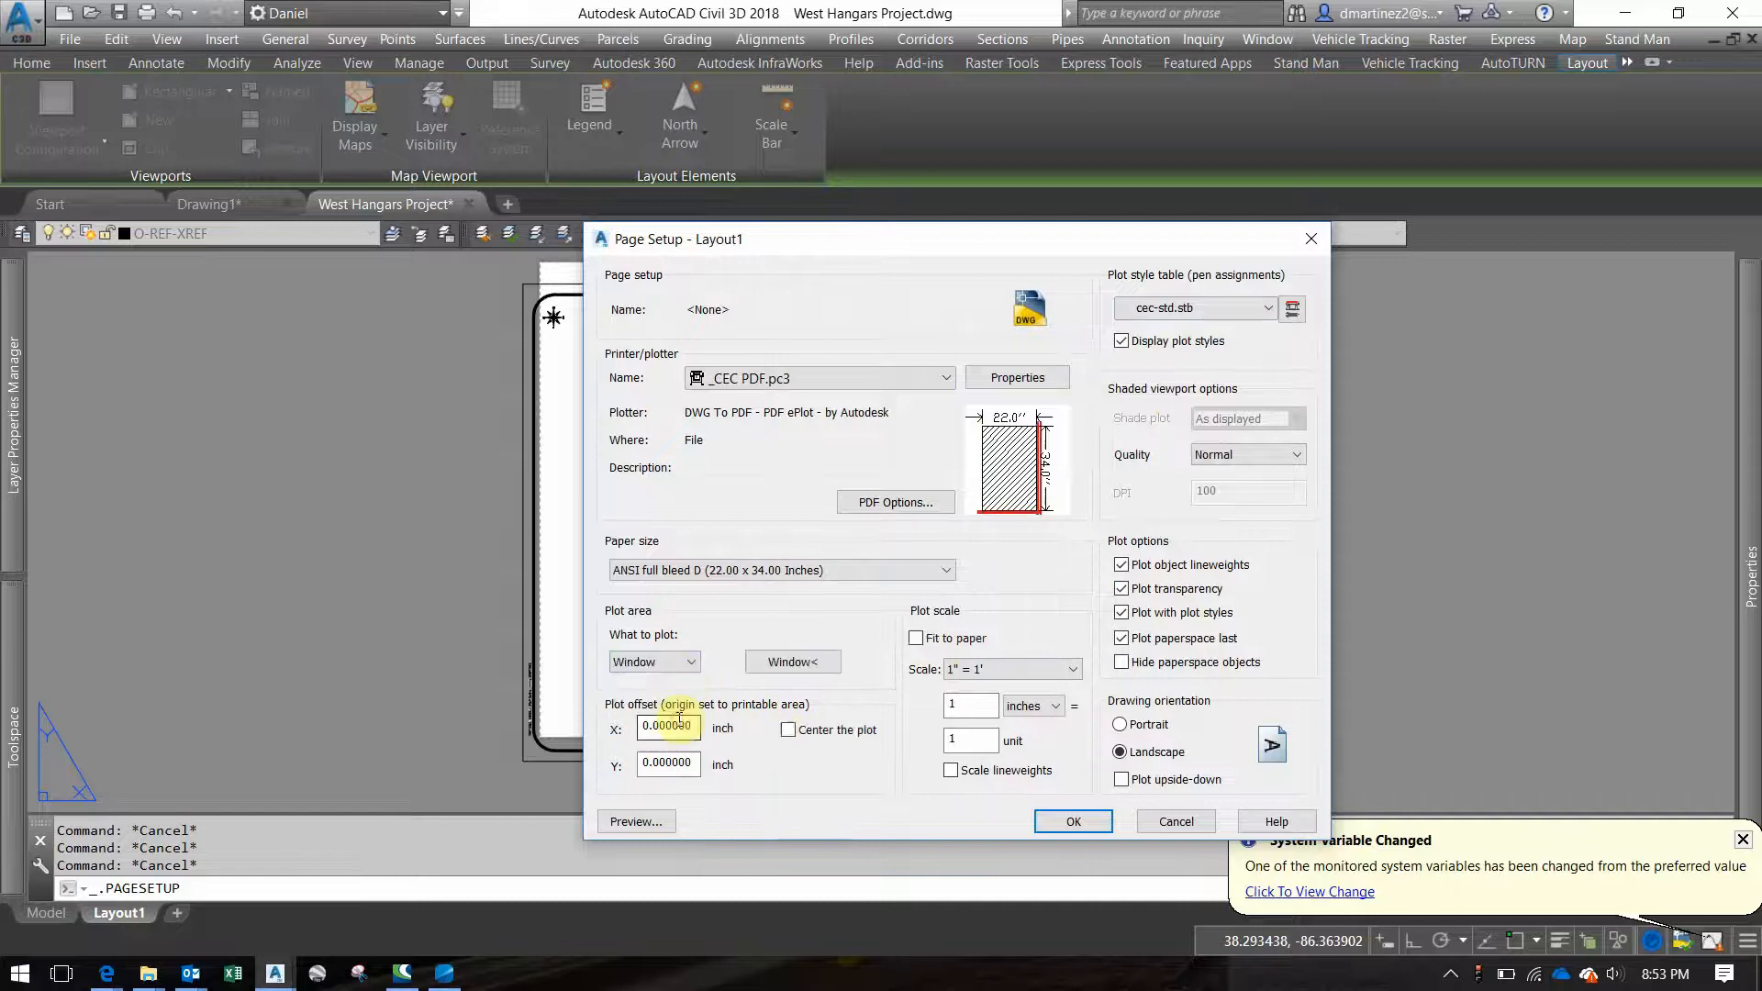
Turn on object snap and define the plot window from the lower-left to the upper-right outer corner of the title block
click(807, 664)
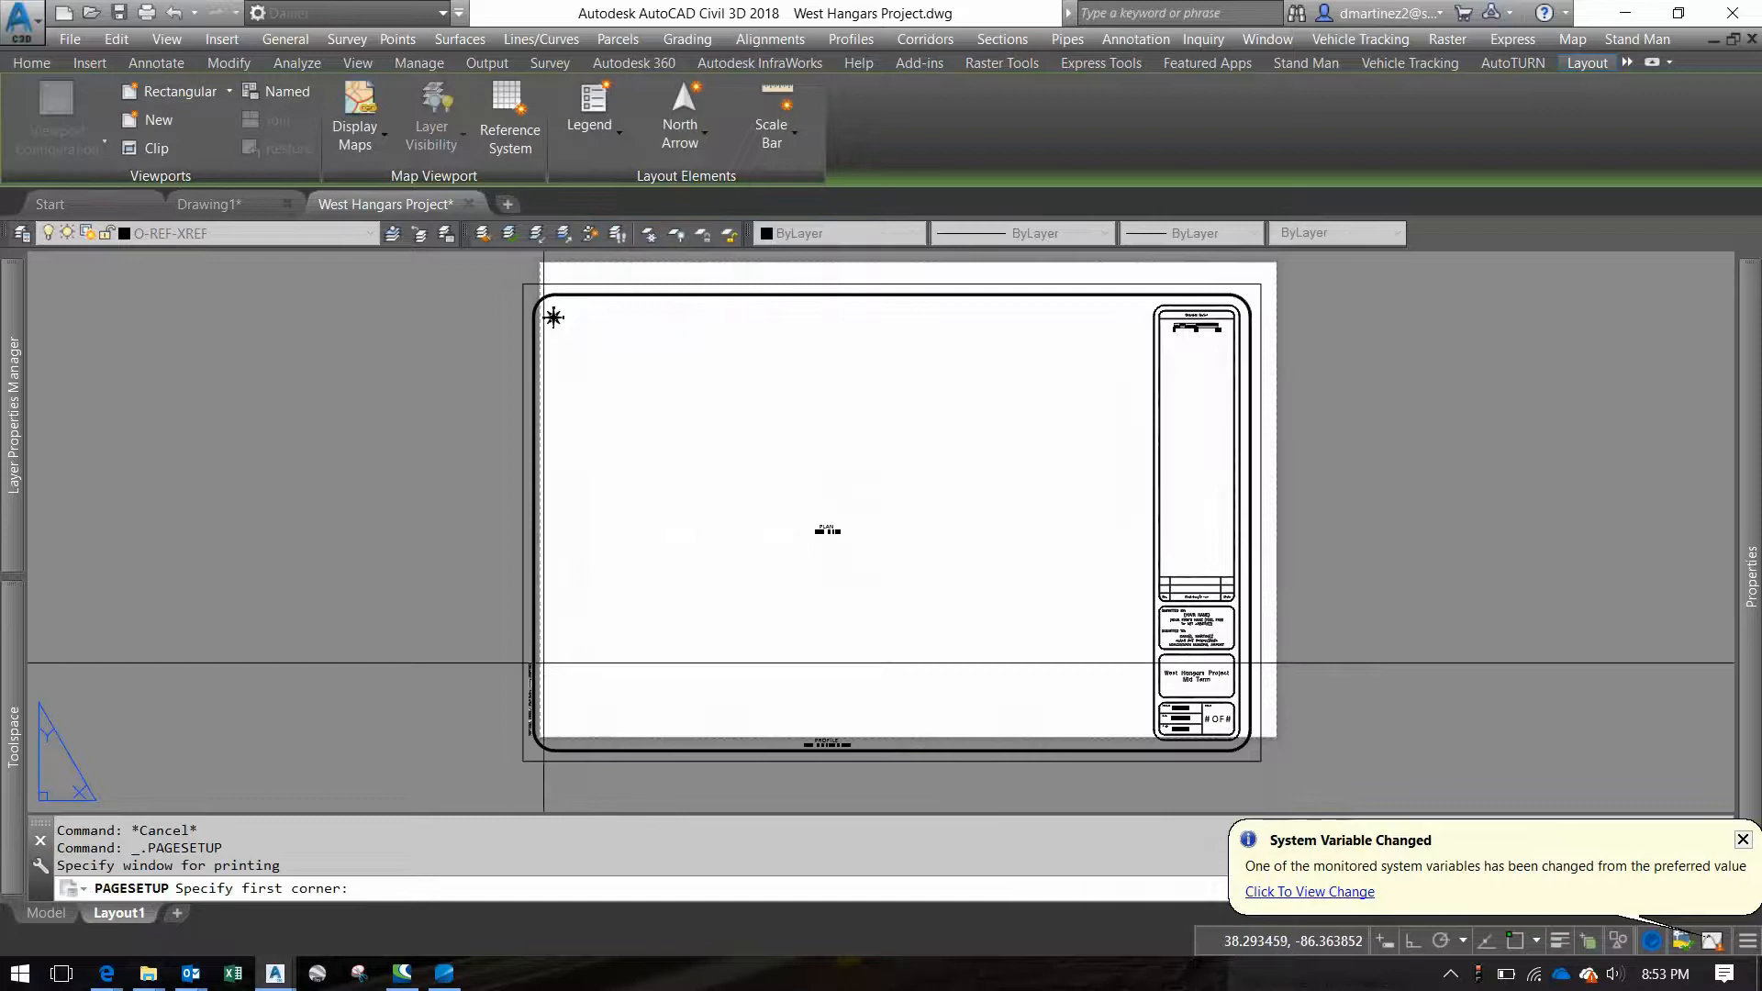
key(F3)
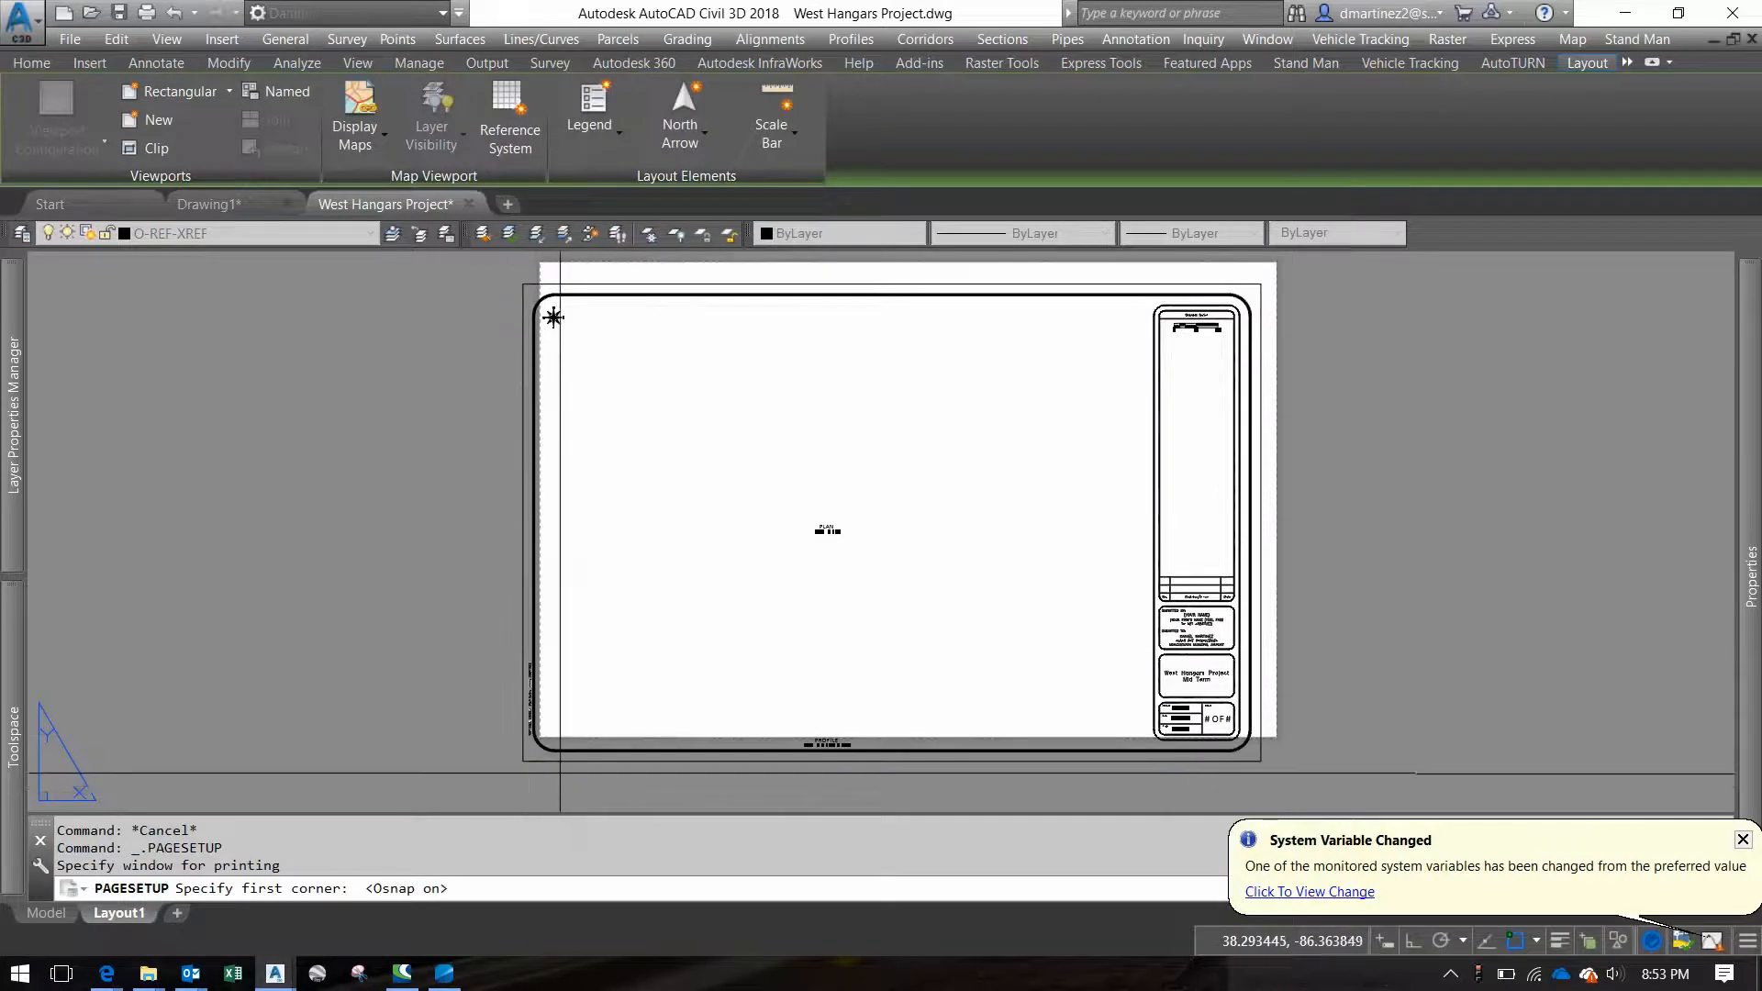
click(551, 749)
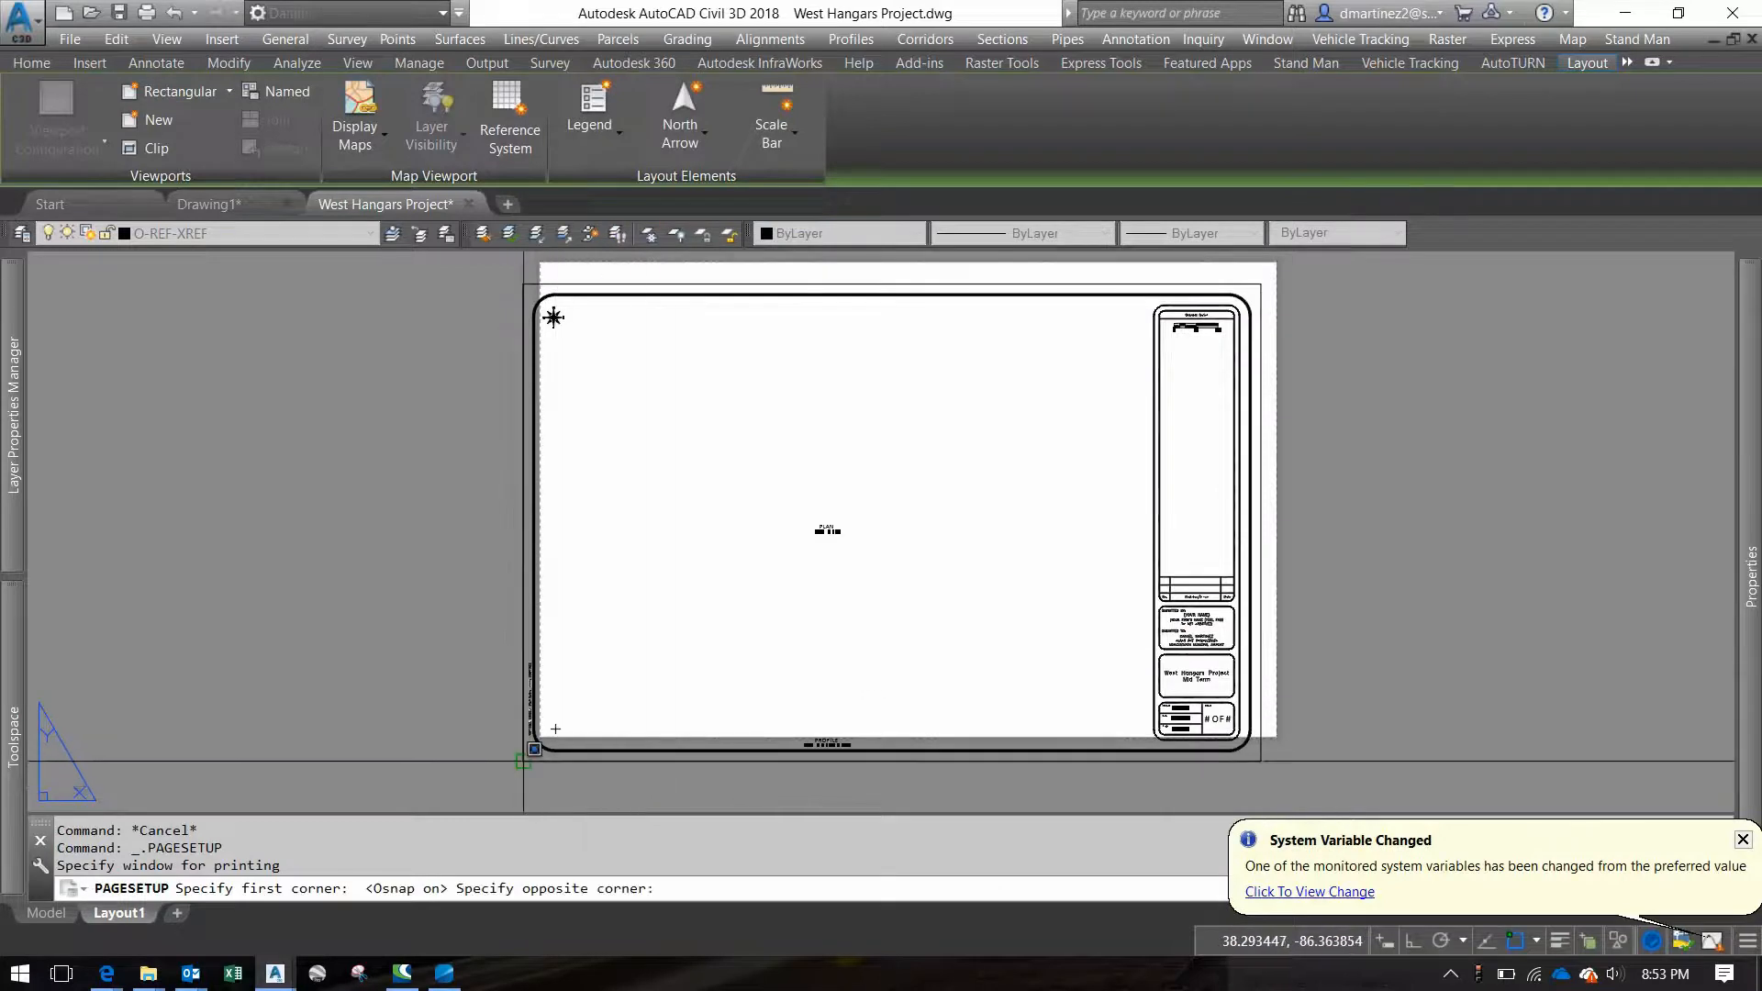
scroll(545, 752, up, 5)
scroll(511, 759, down, 5)
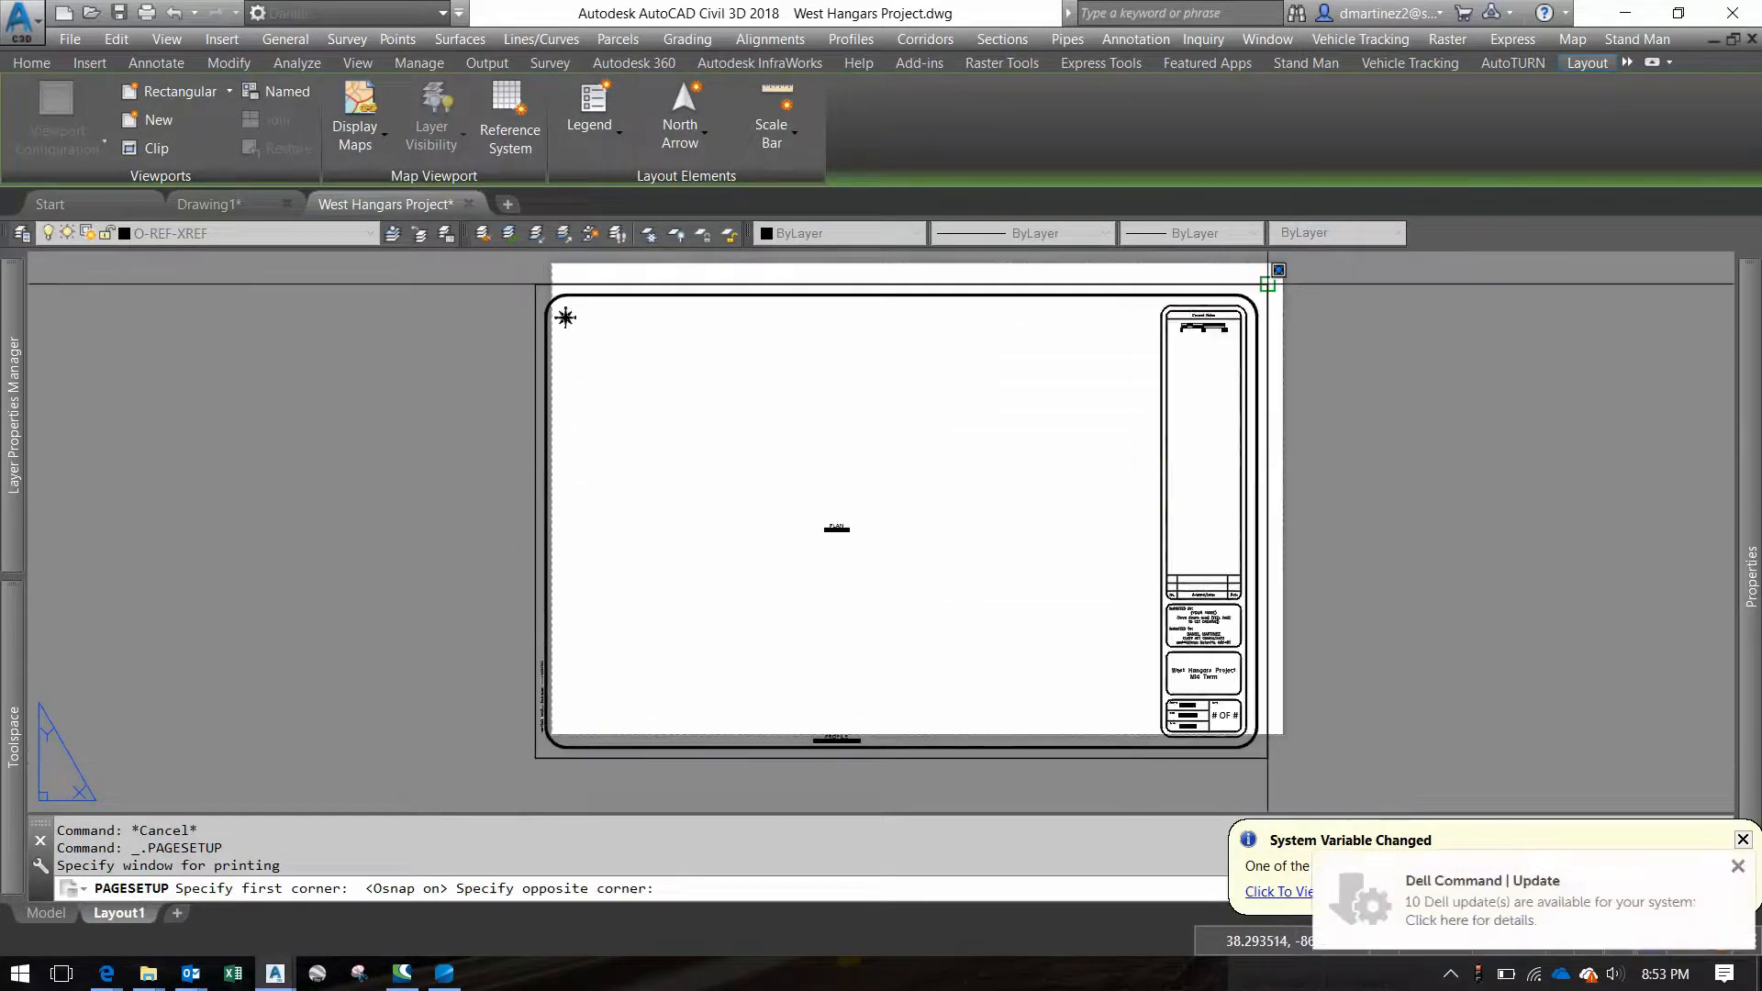
click(1267, 284)
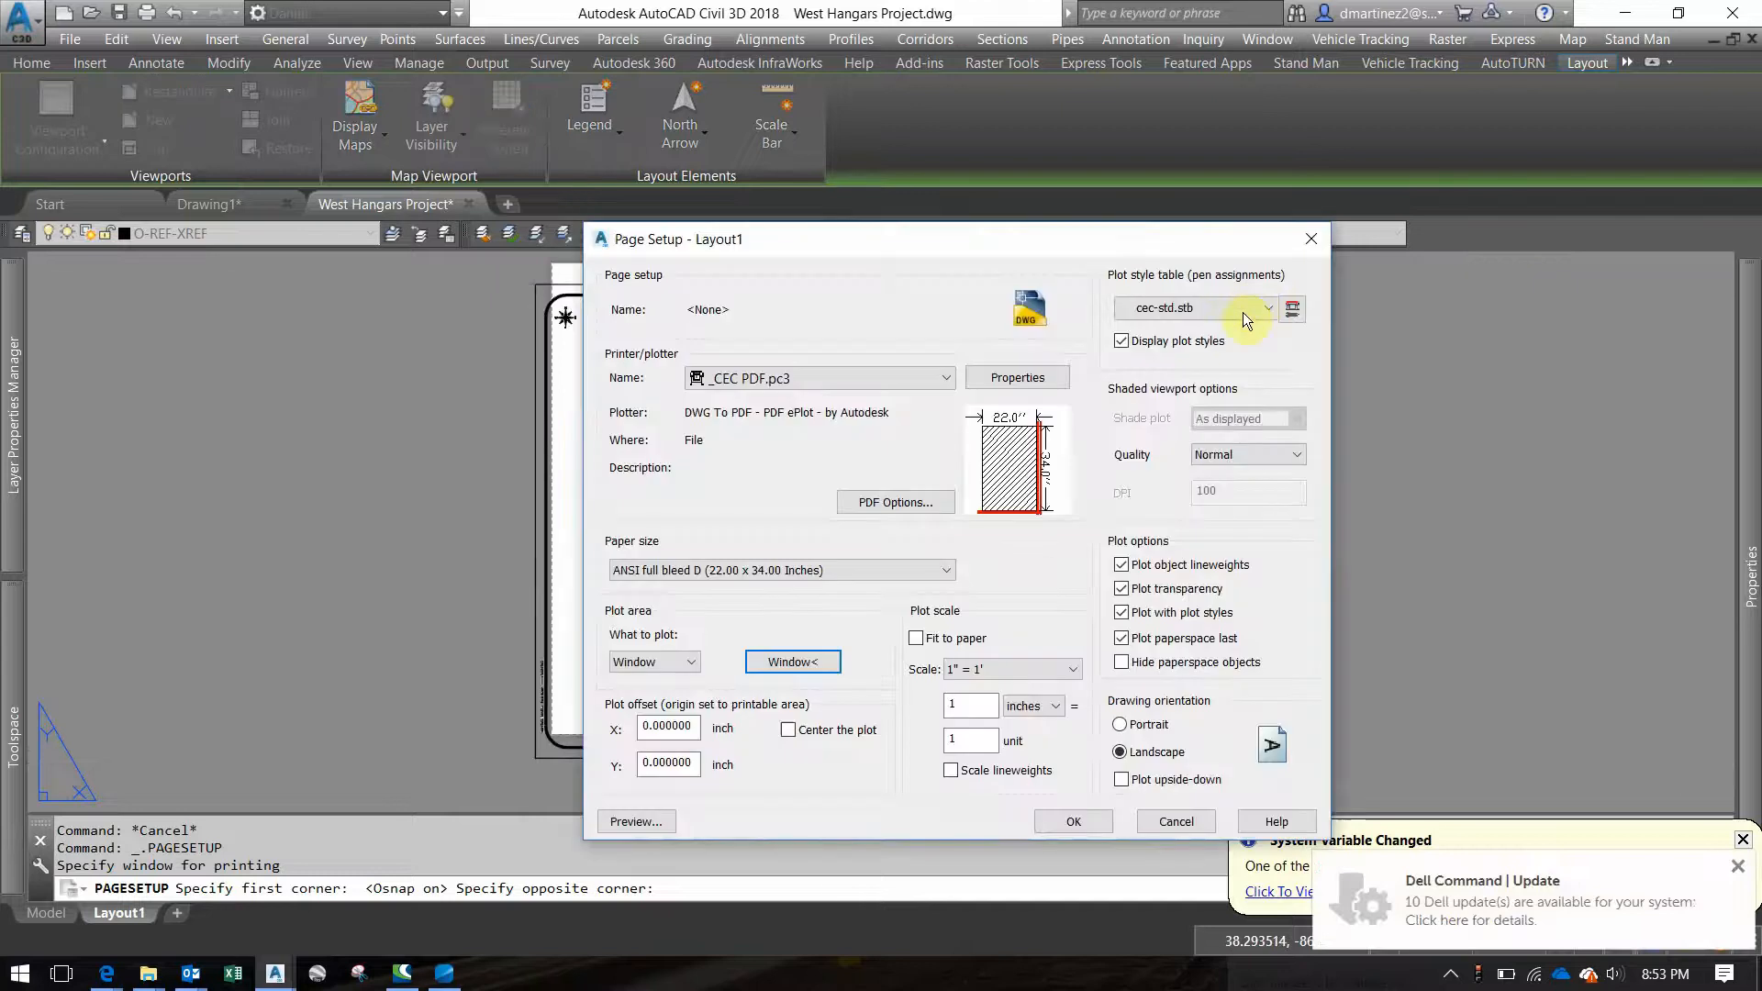
Center the plot on the paper and save Layout1's page setup
click(787, 731)
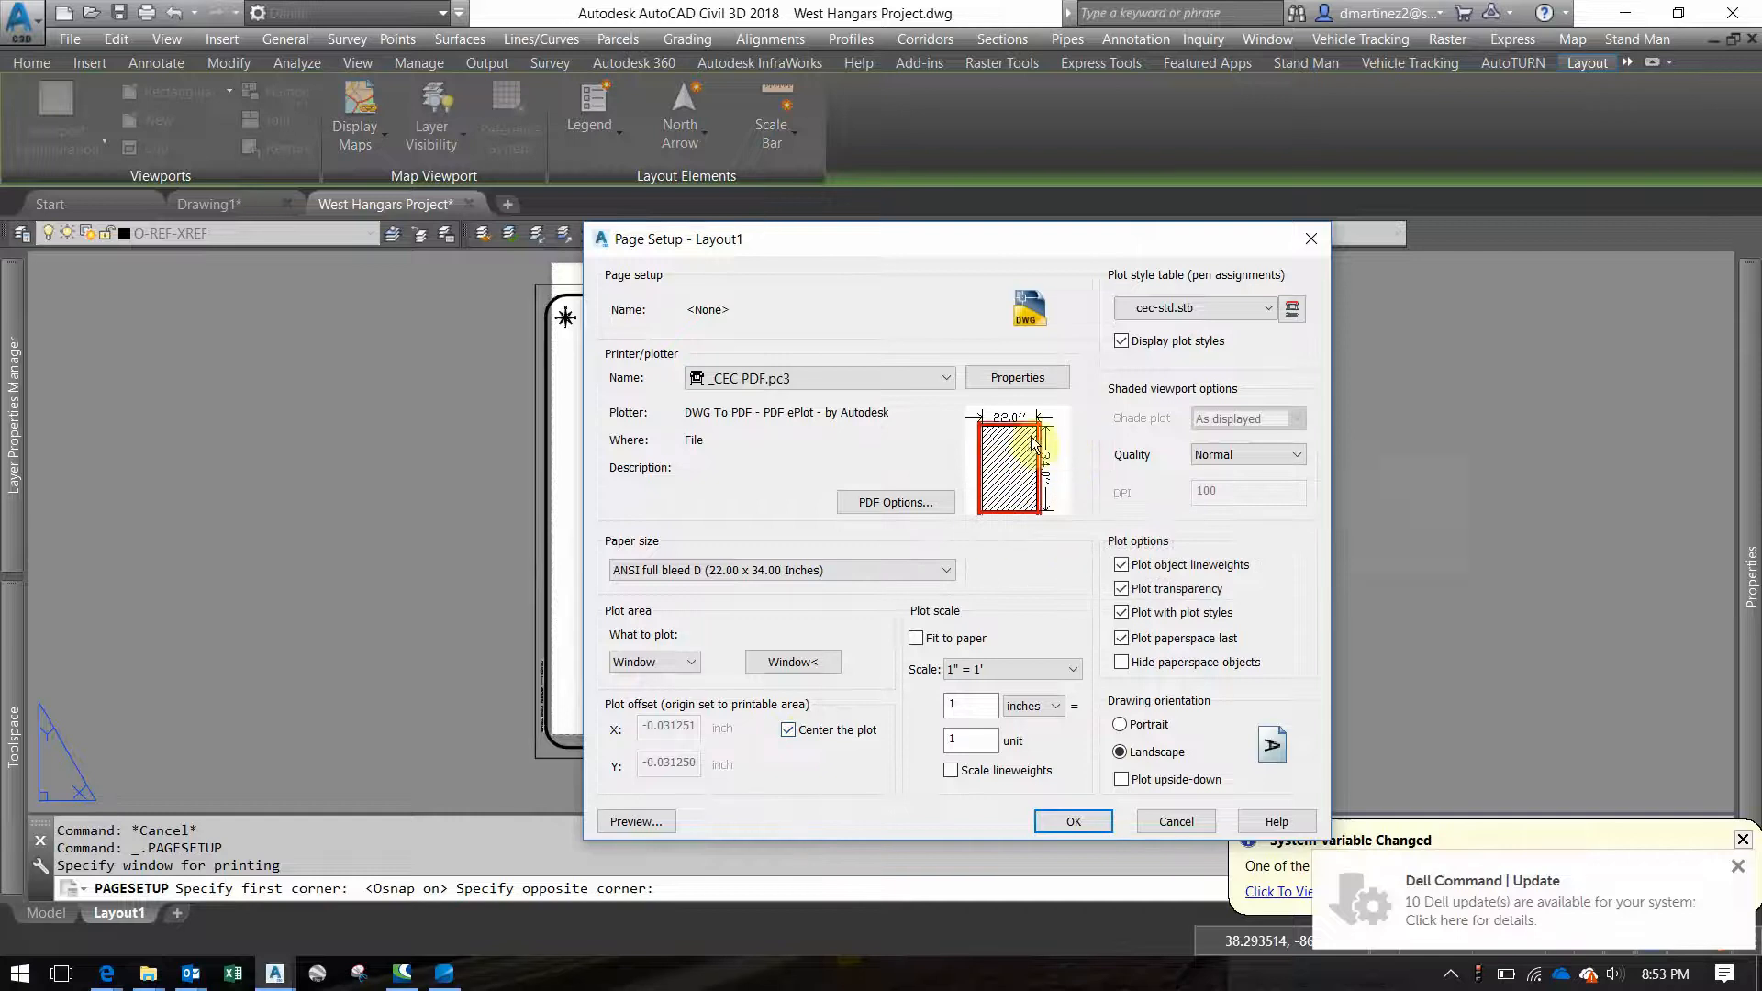
click(1072, 821)
click(1062, 780)
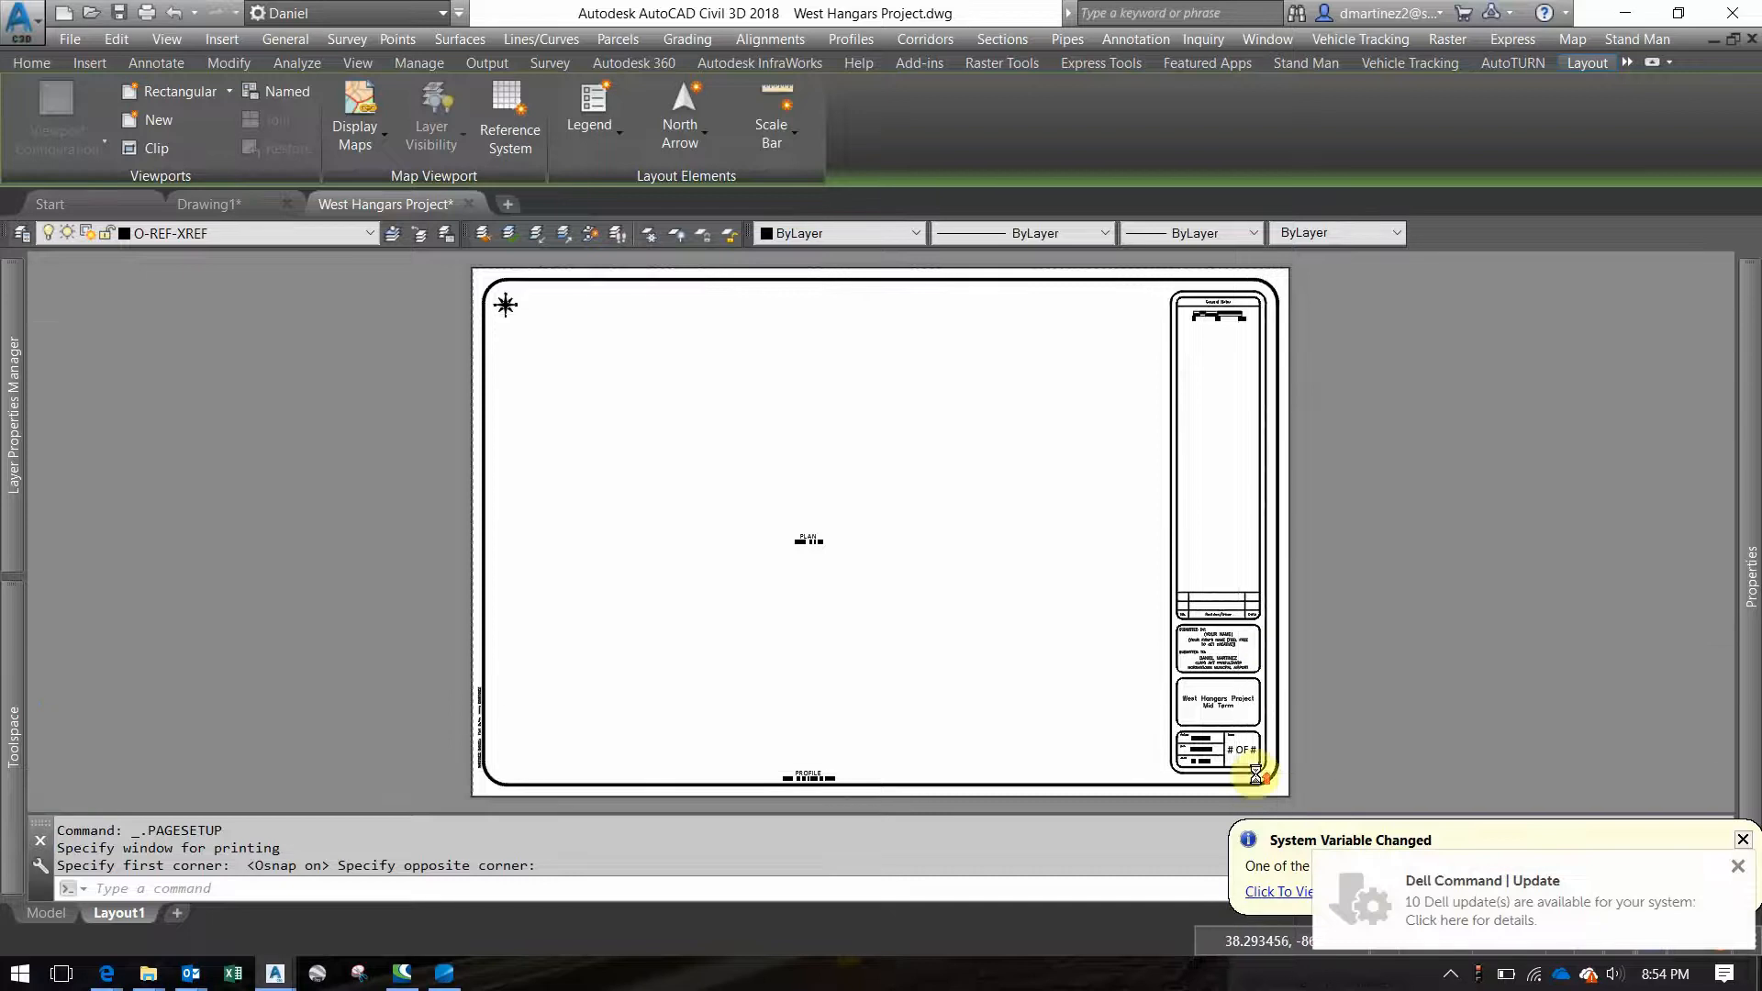
Replace the (YOUR NAME) placeholder under SUBMITTED BY with the submitter's first name
scroll(1248, 753, up, 5)
scroll(1239, 710, down, 6)
scroll(1085, 582, up, 5)
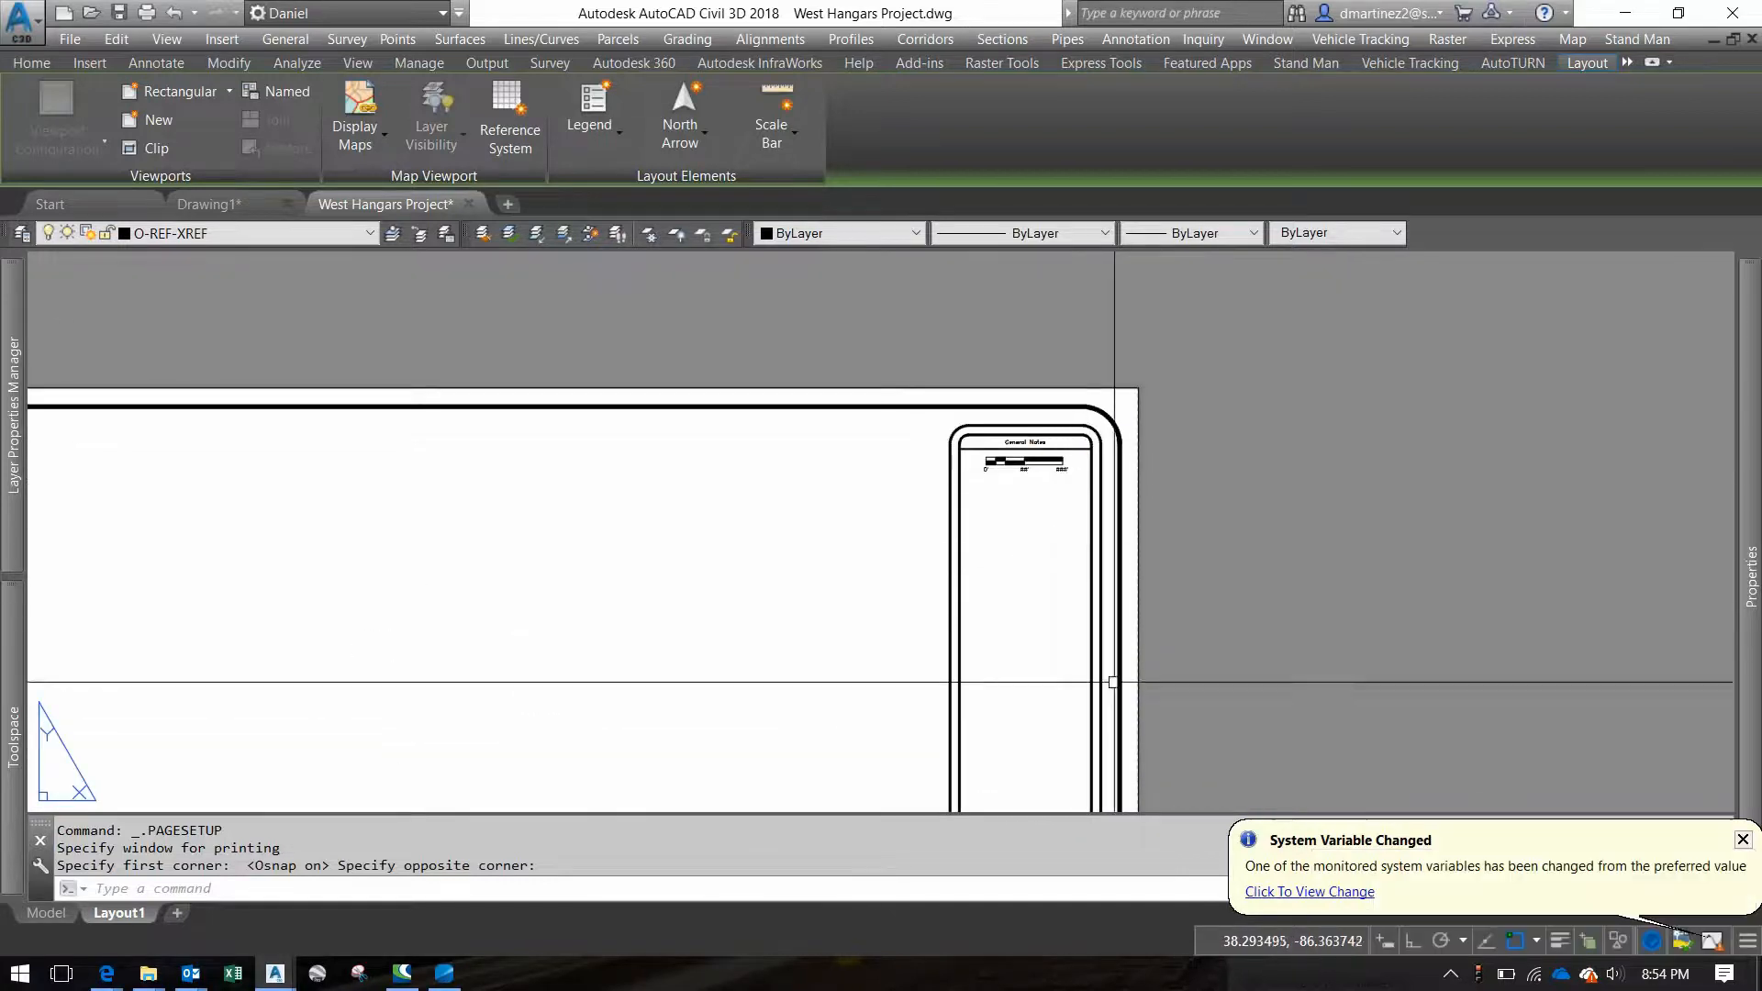
middle_drag(1105, 676, 1096, 20)
scroll(1052, 567, up, 6)
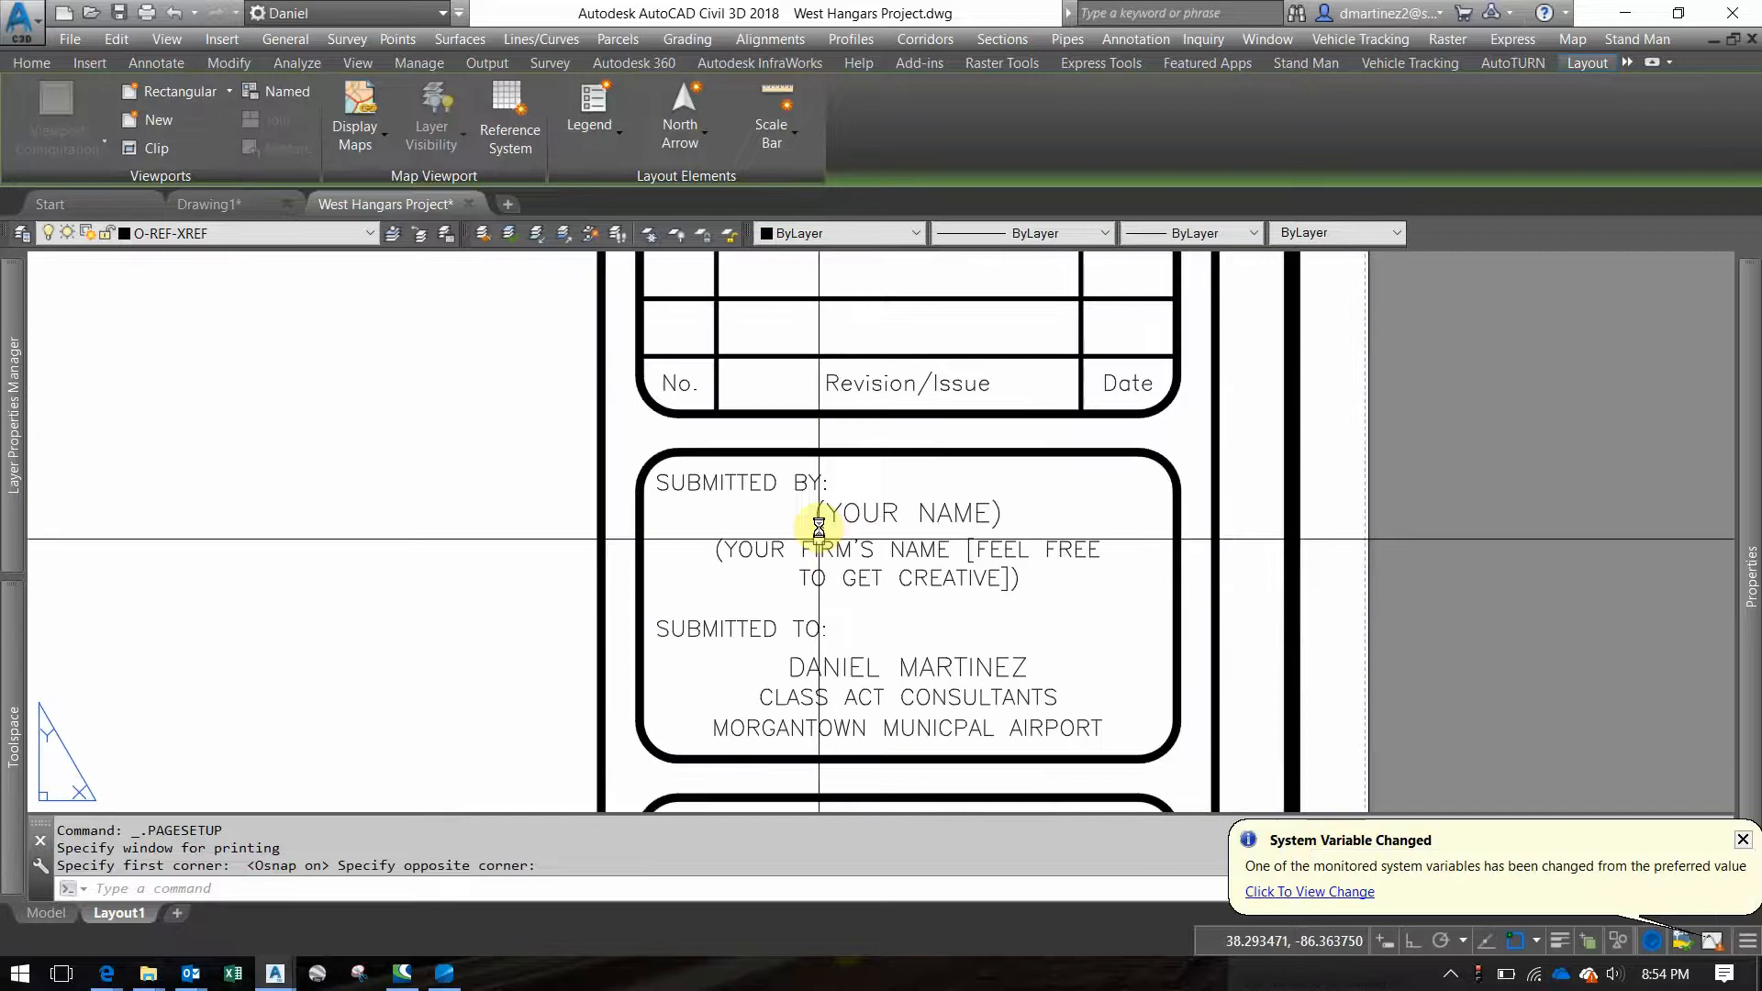
click(885, 515)
double_click(882, 516)
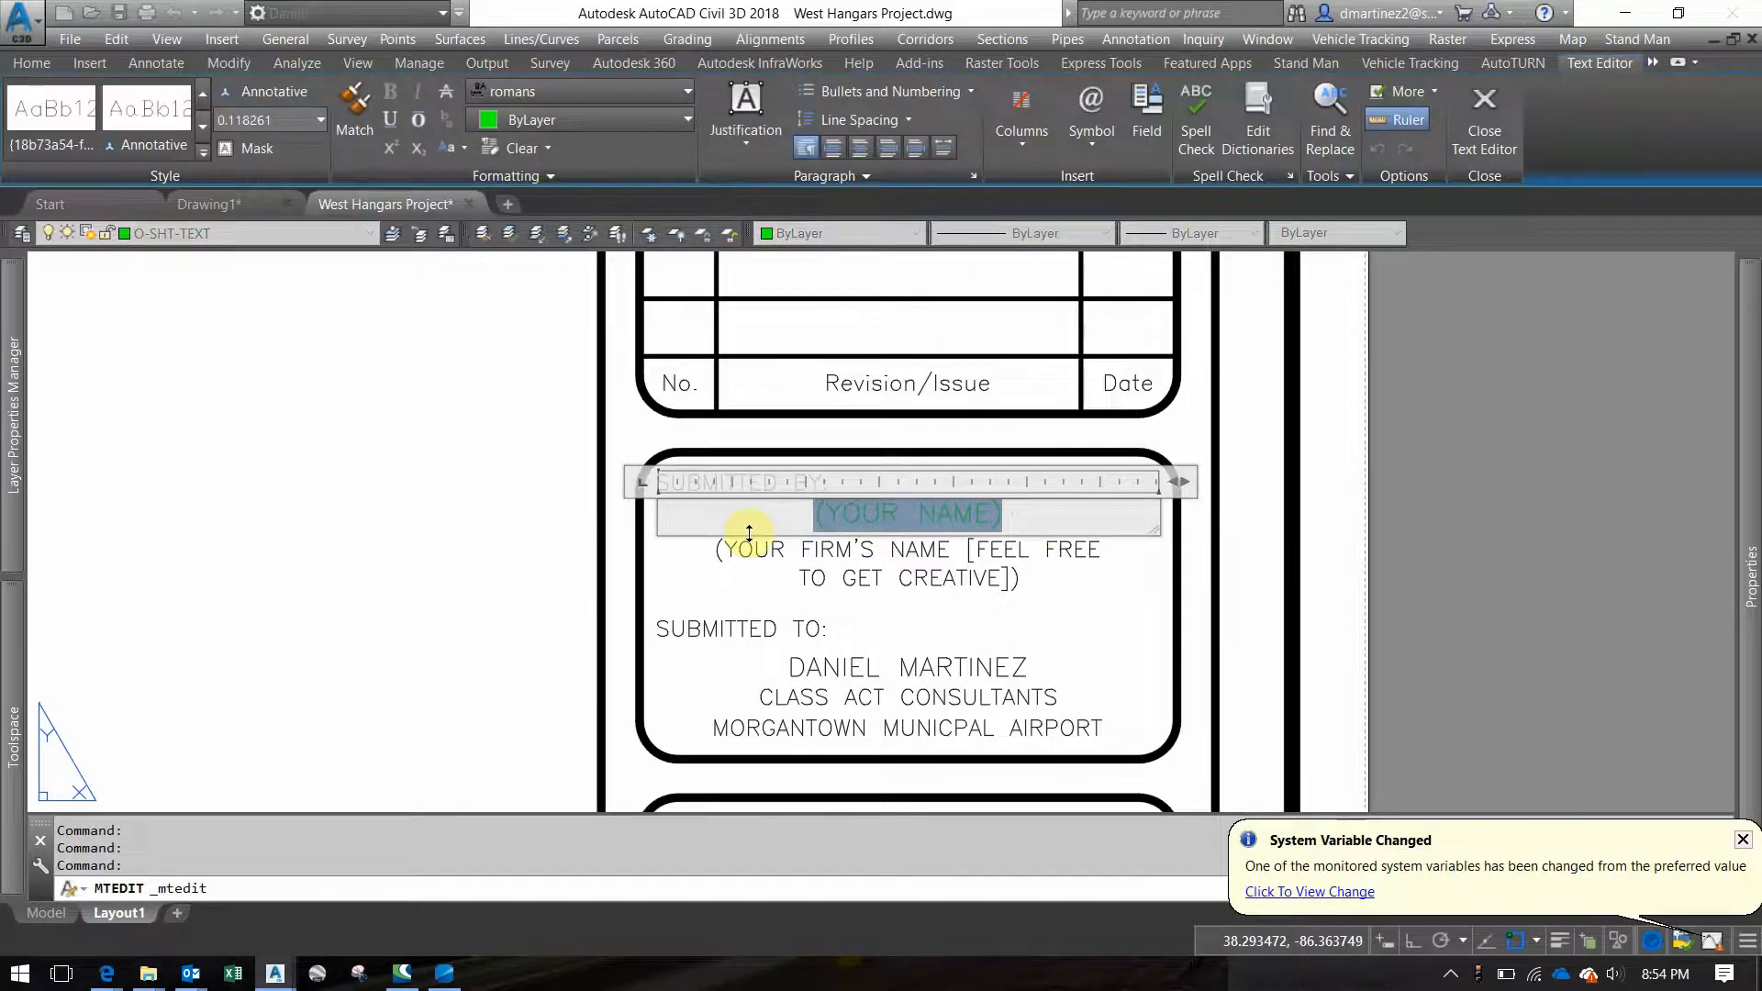
text(DANIEL)
click(560, 400)
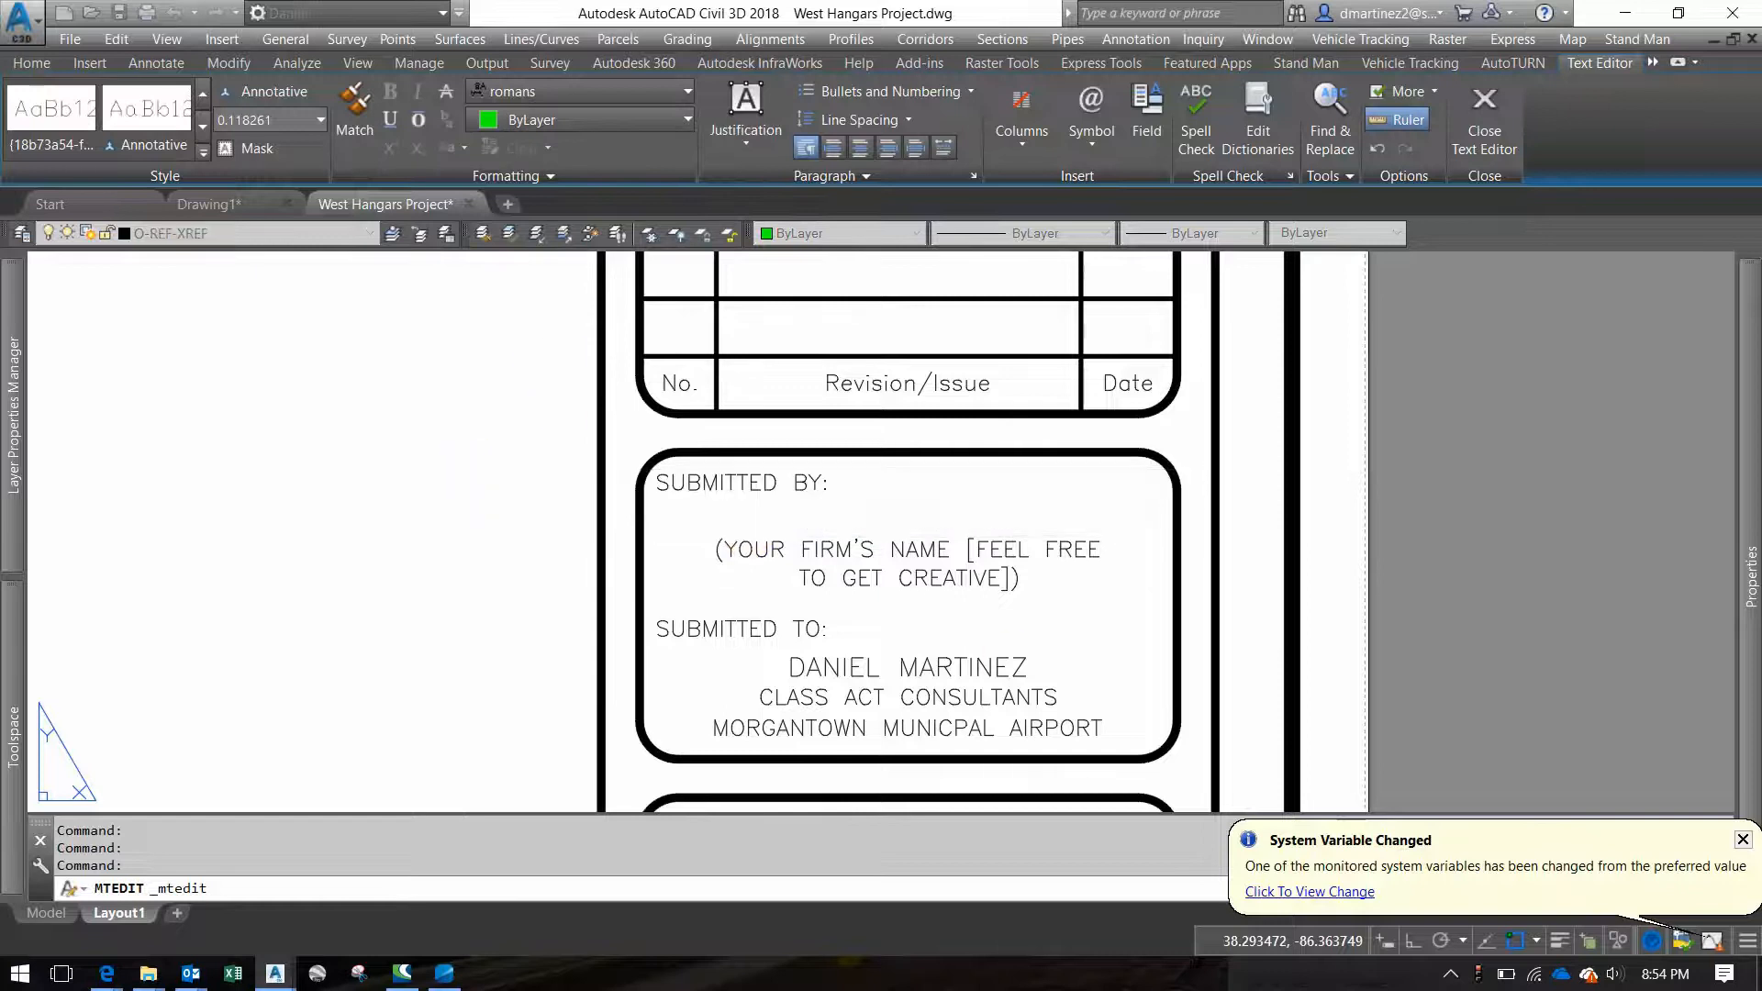
Add the submitter's surname after the first name under SUBMITTED BY
double_click(919, 548)
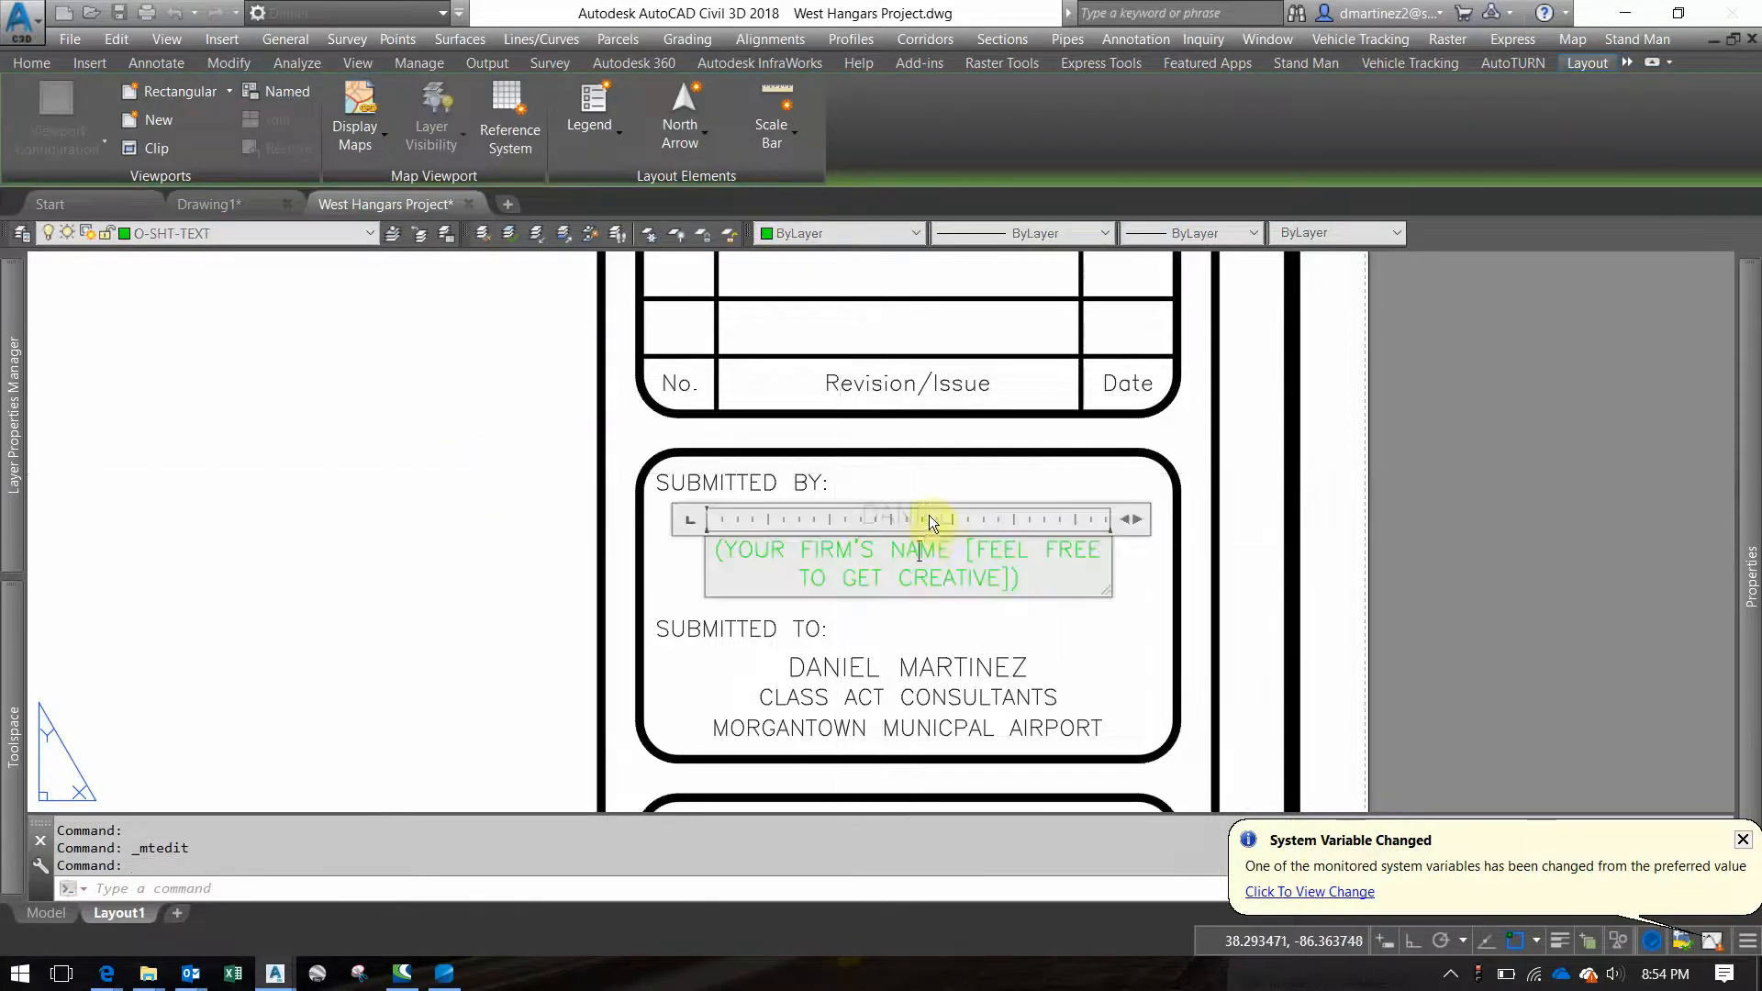
click(955, 471)
key(Escape)
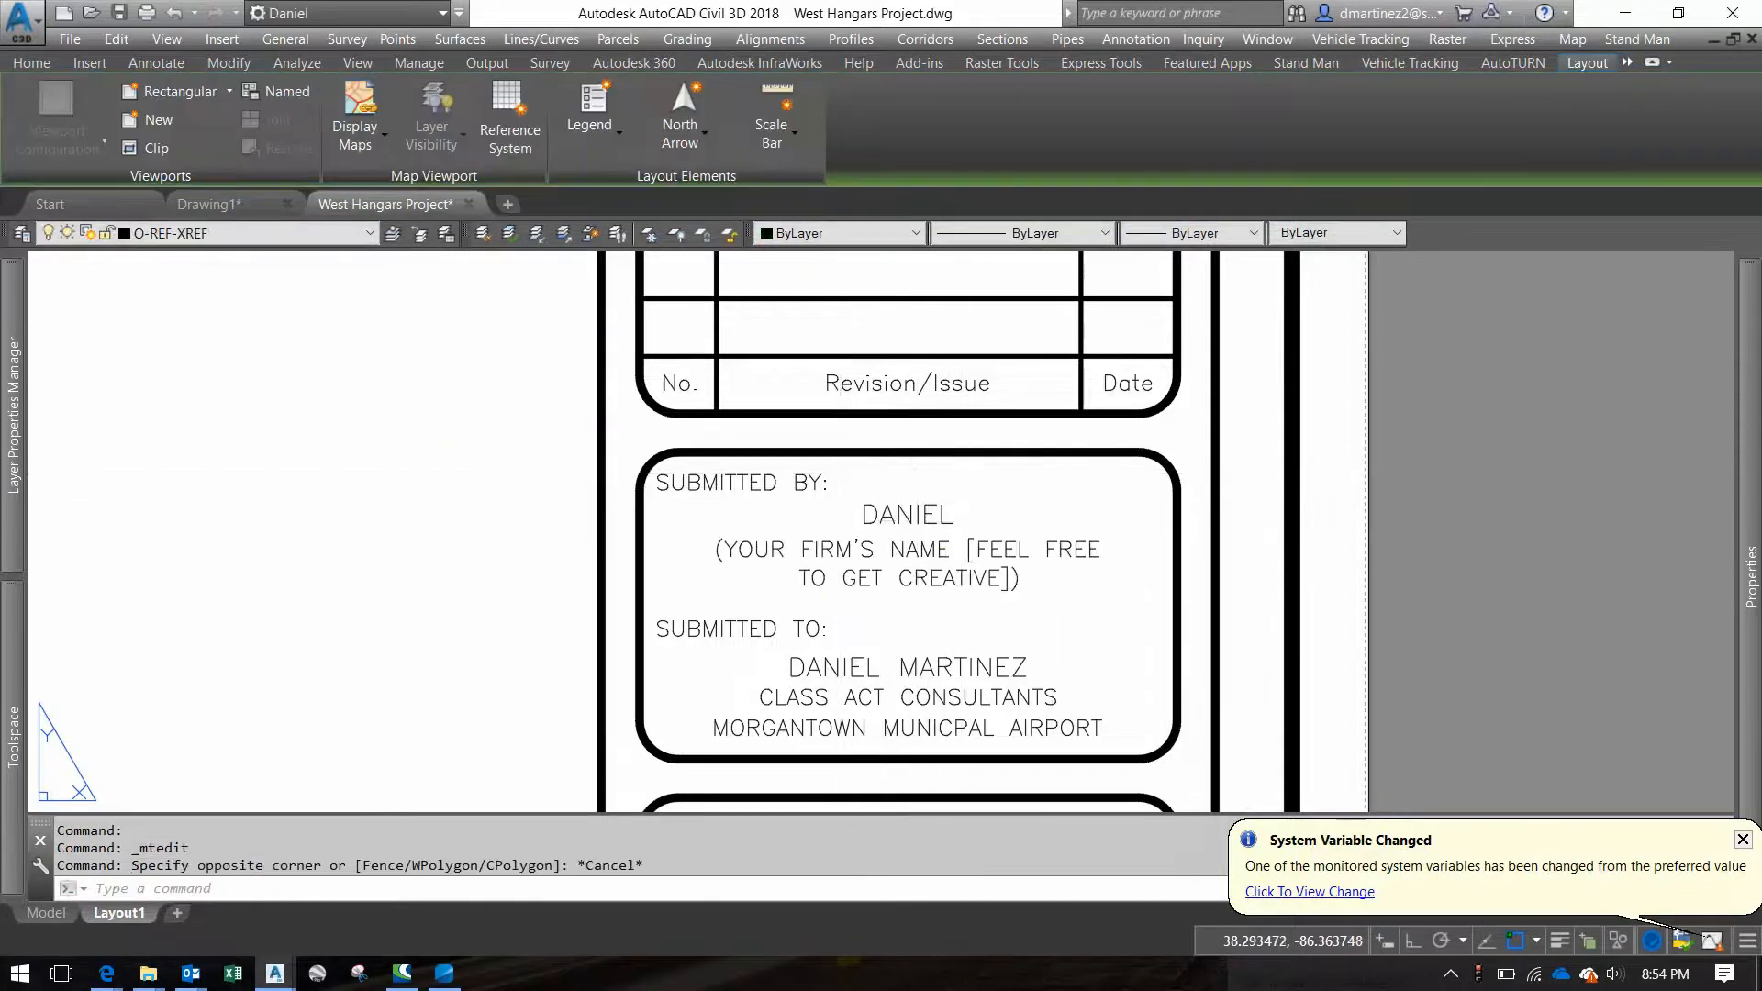
double_click(942, 520)
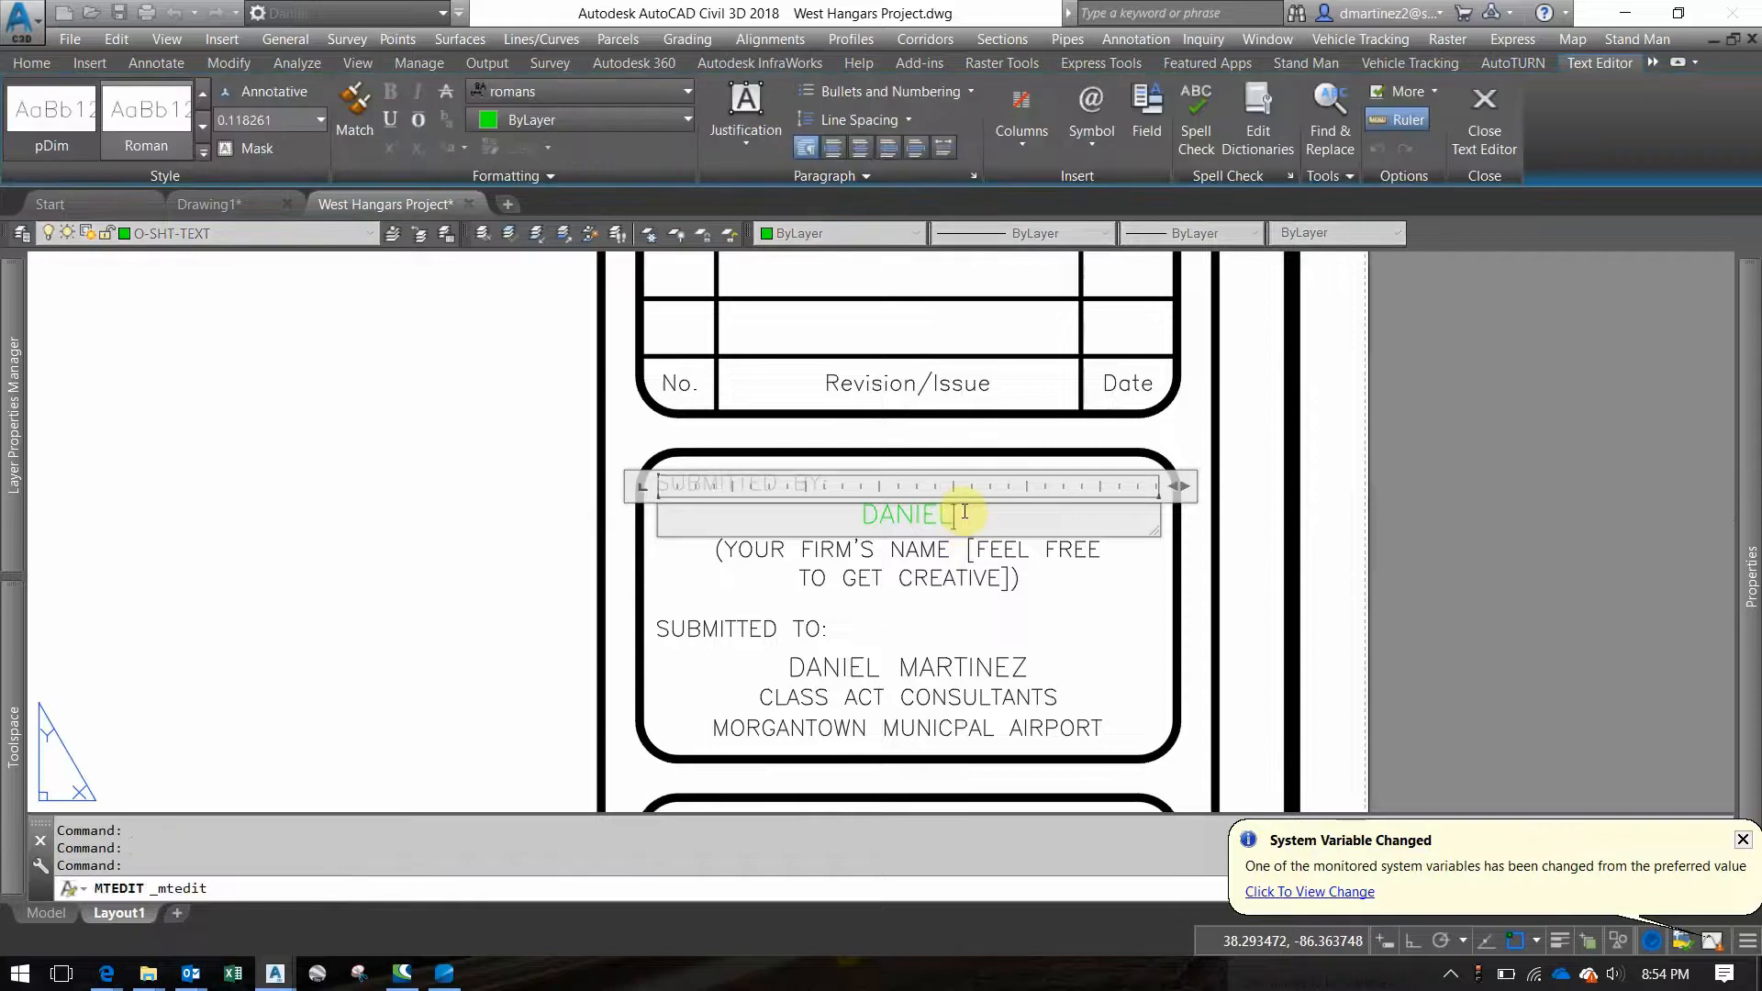
text(MARTINEZ)
click(1076, 570)
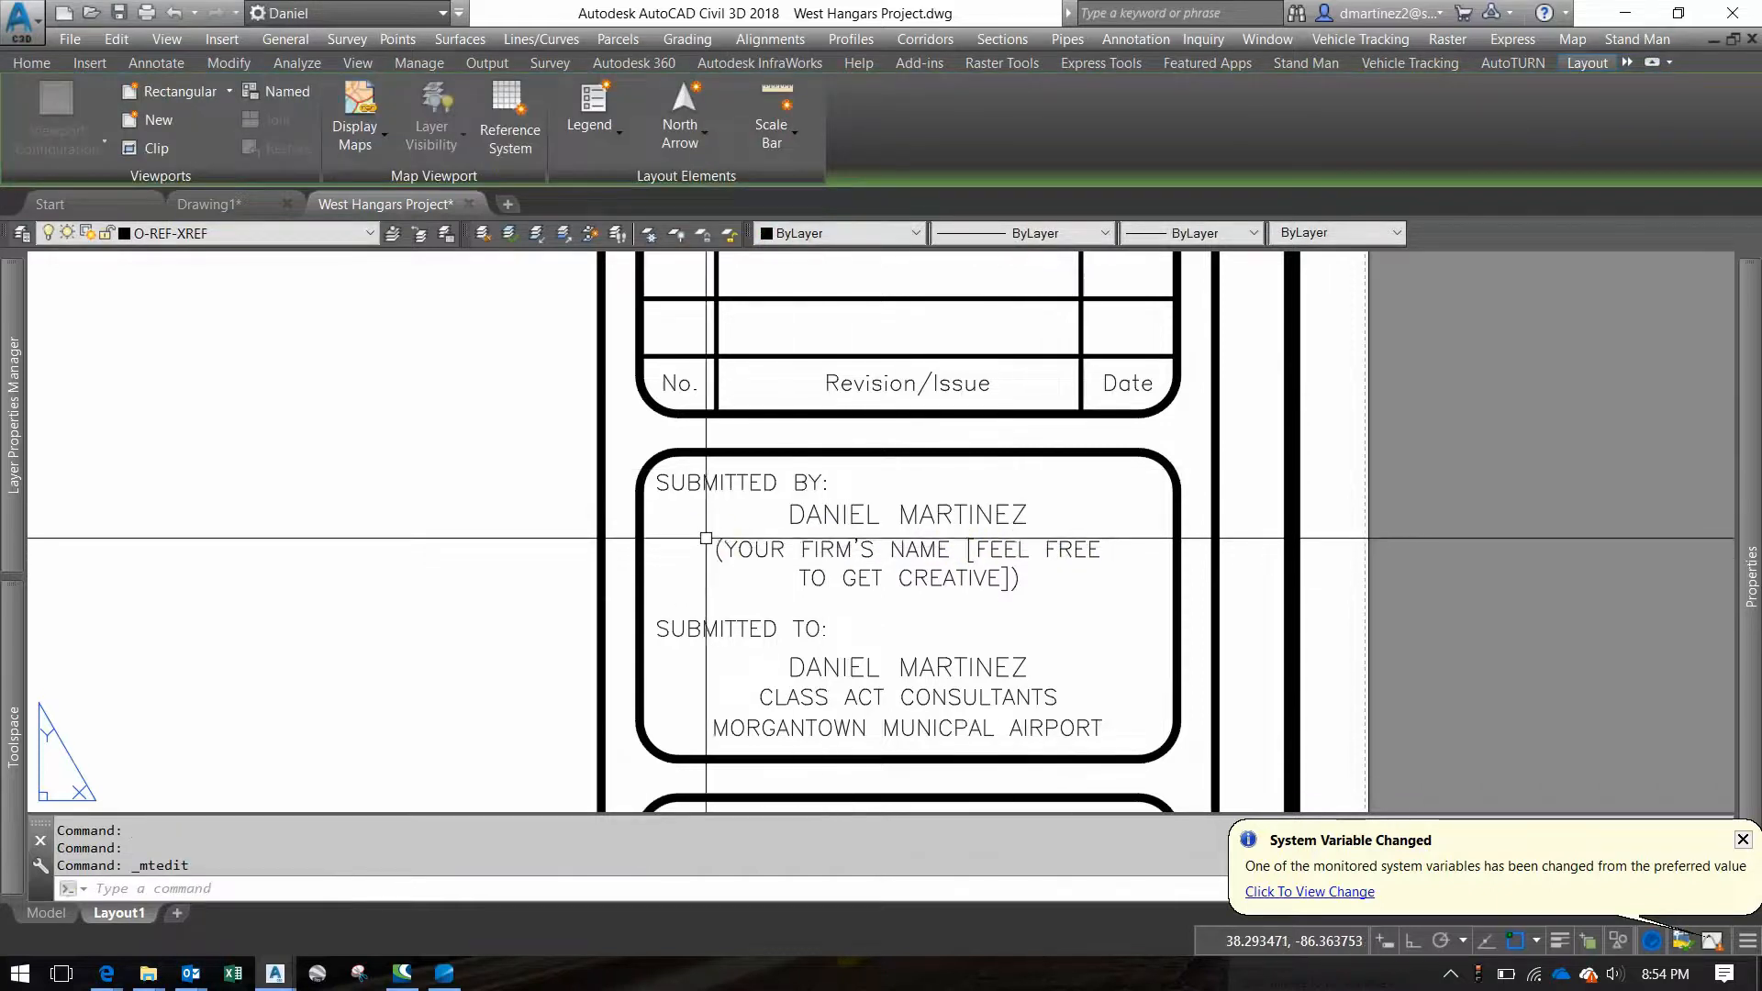
double_click(711, 529)
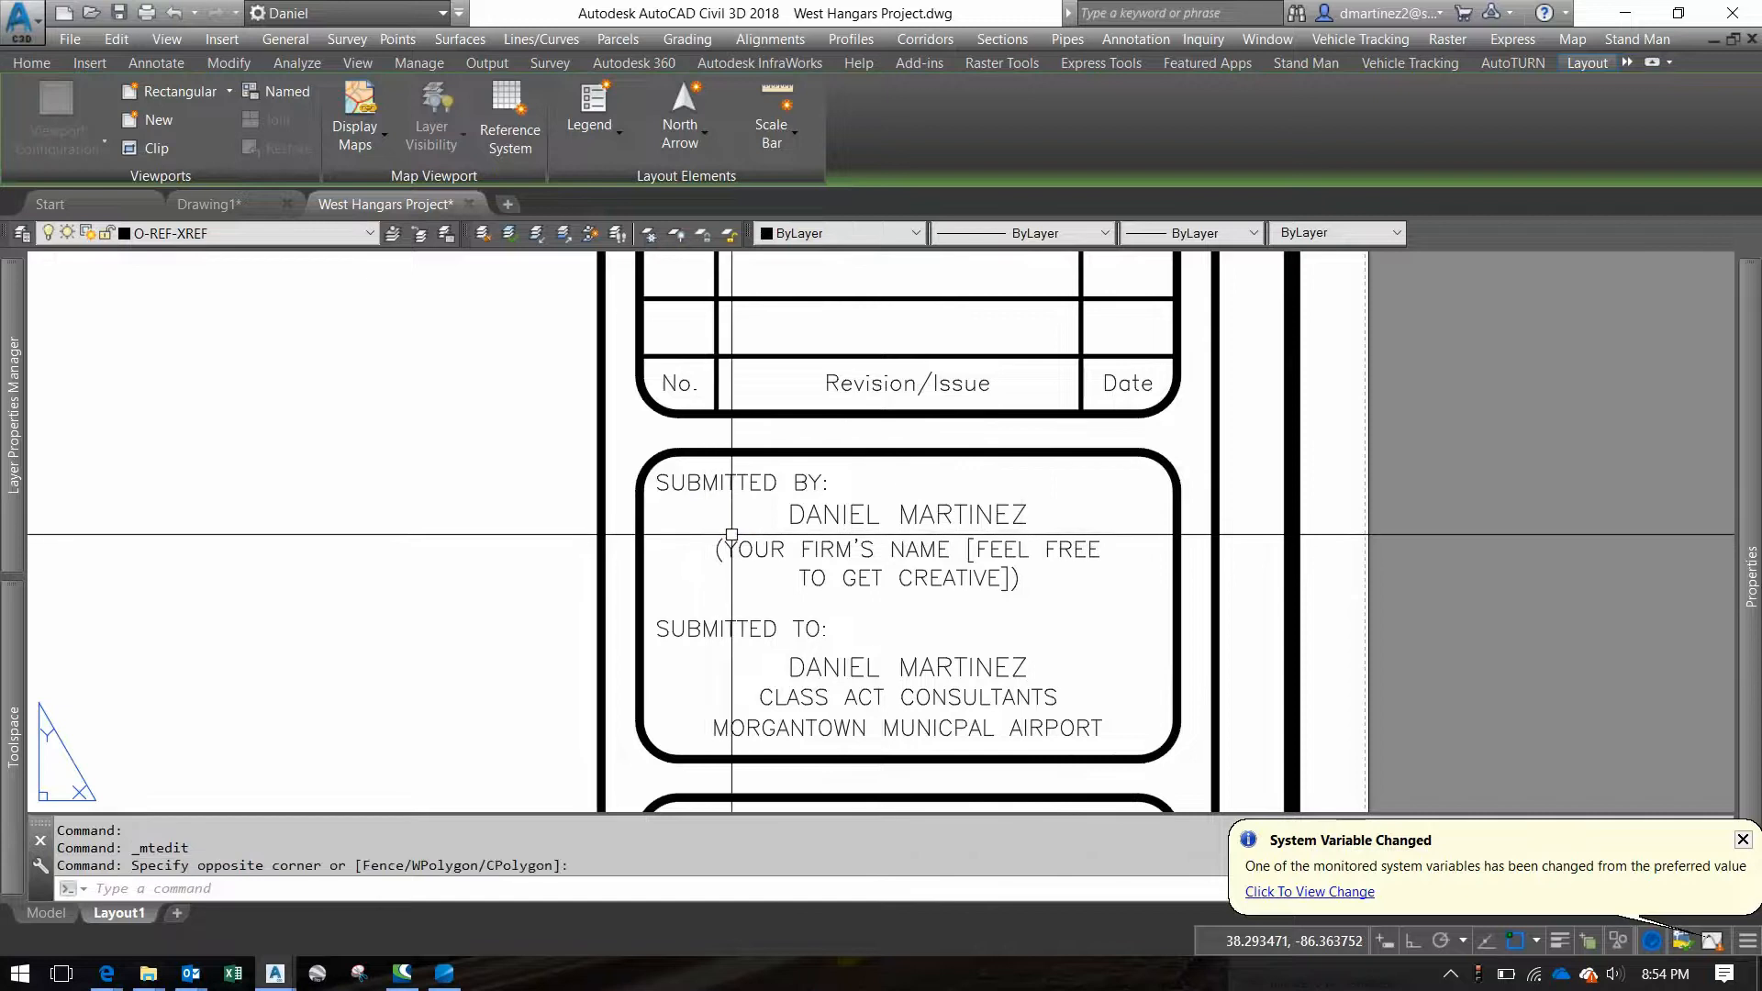
double_click(732, 544)
double_click(746, 548)
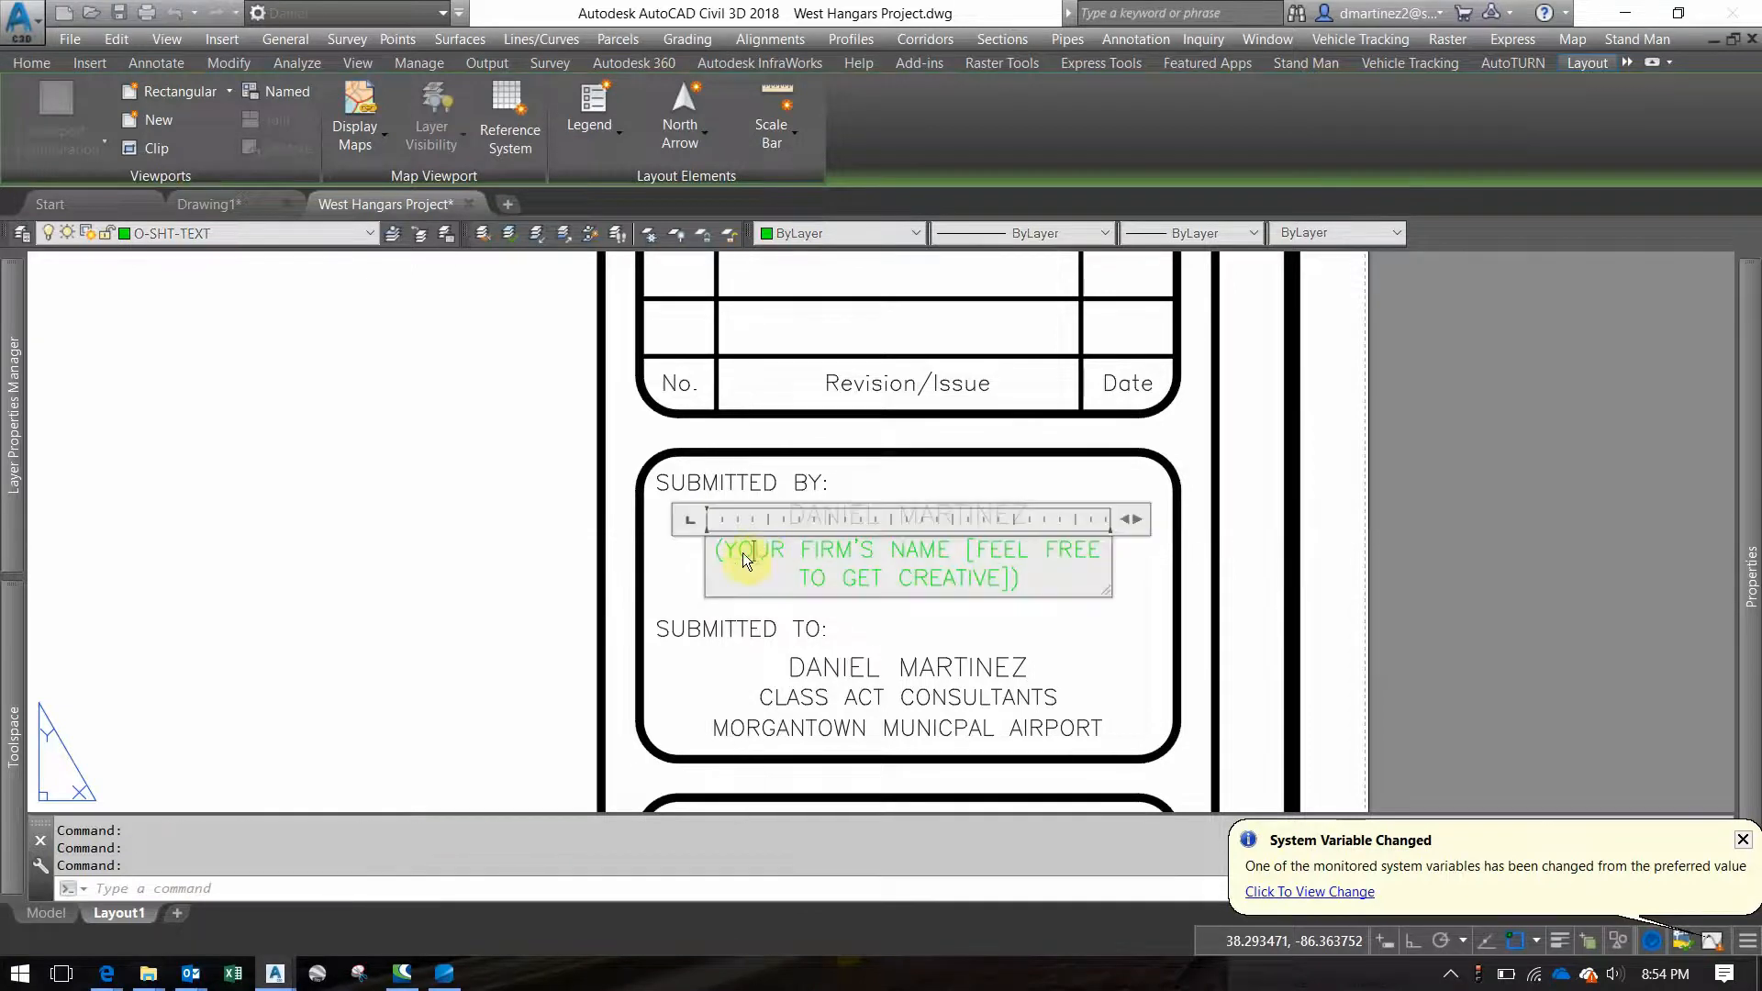
drag(718, 554, 1067, 582)
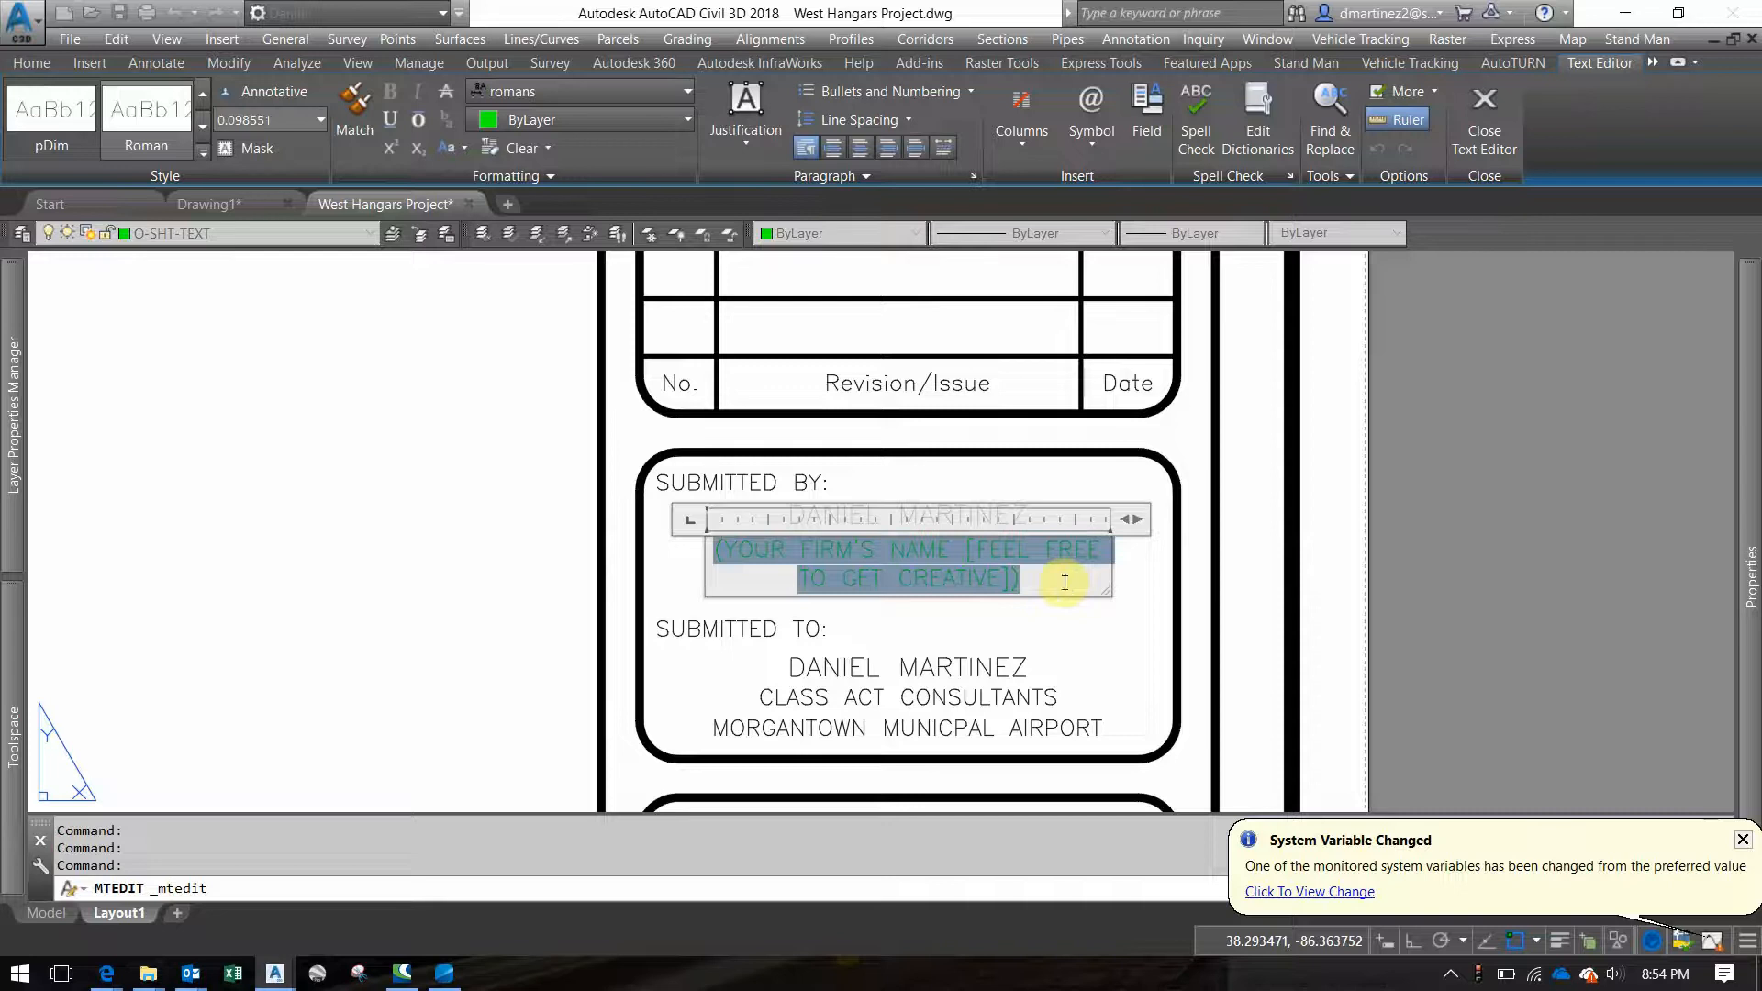
mouse_move(1034, 582)
mouse_down()
mouse_move(989, 580)
mouse_move(1021, 584)
mouse_up()
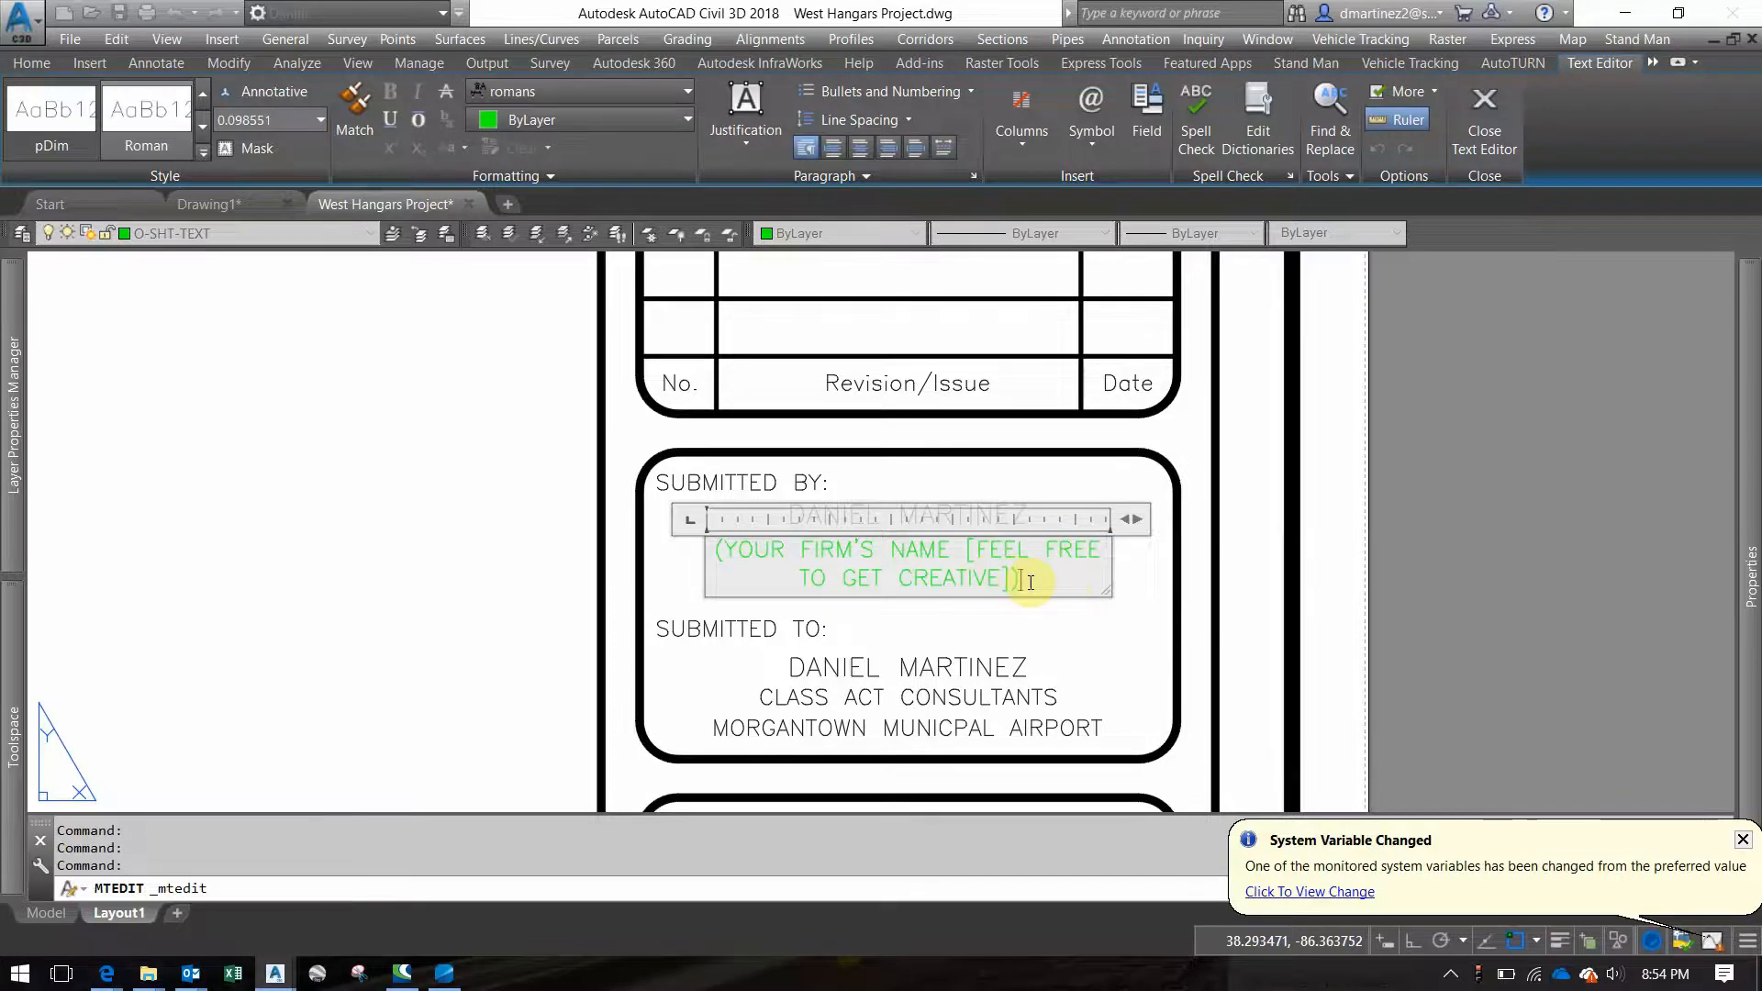
click(1196, 653)
Open the title block's Date text ##/##/2019 for editing and select its month placeholder
scroll(998, 556, down, 6)
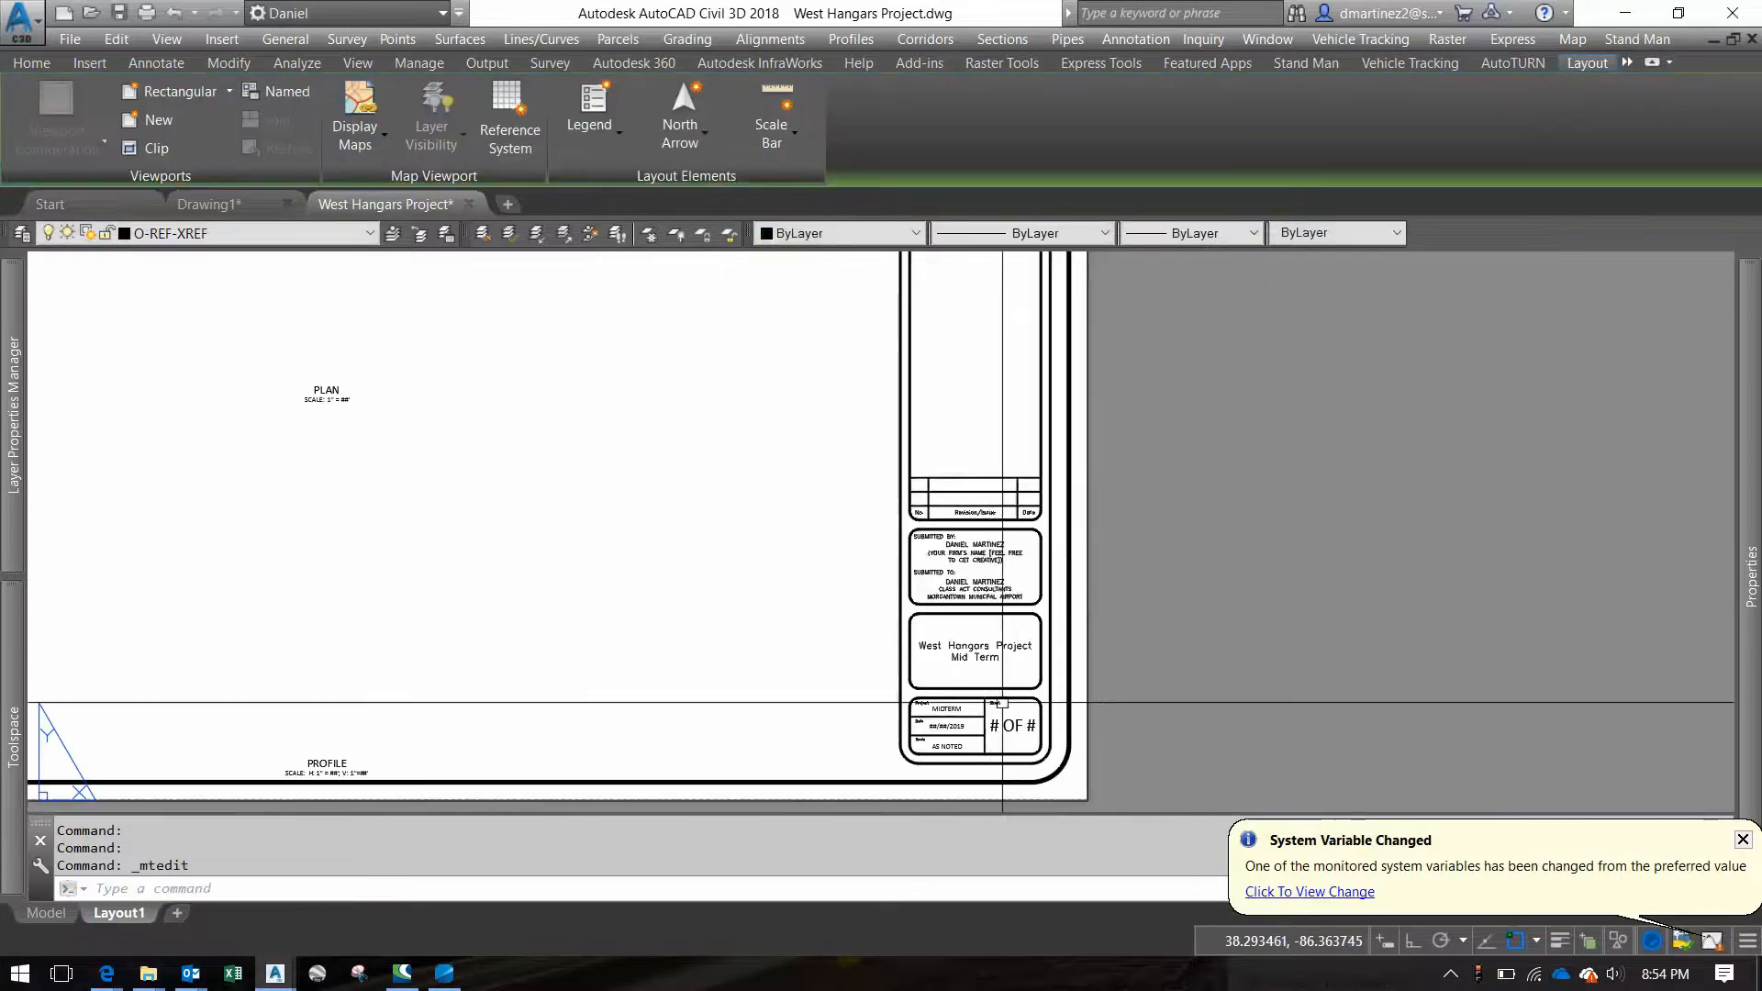
scroll(997, 741, up, 4)
scroll(1032, 573, down, 4)
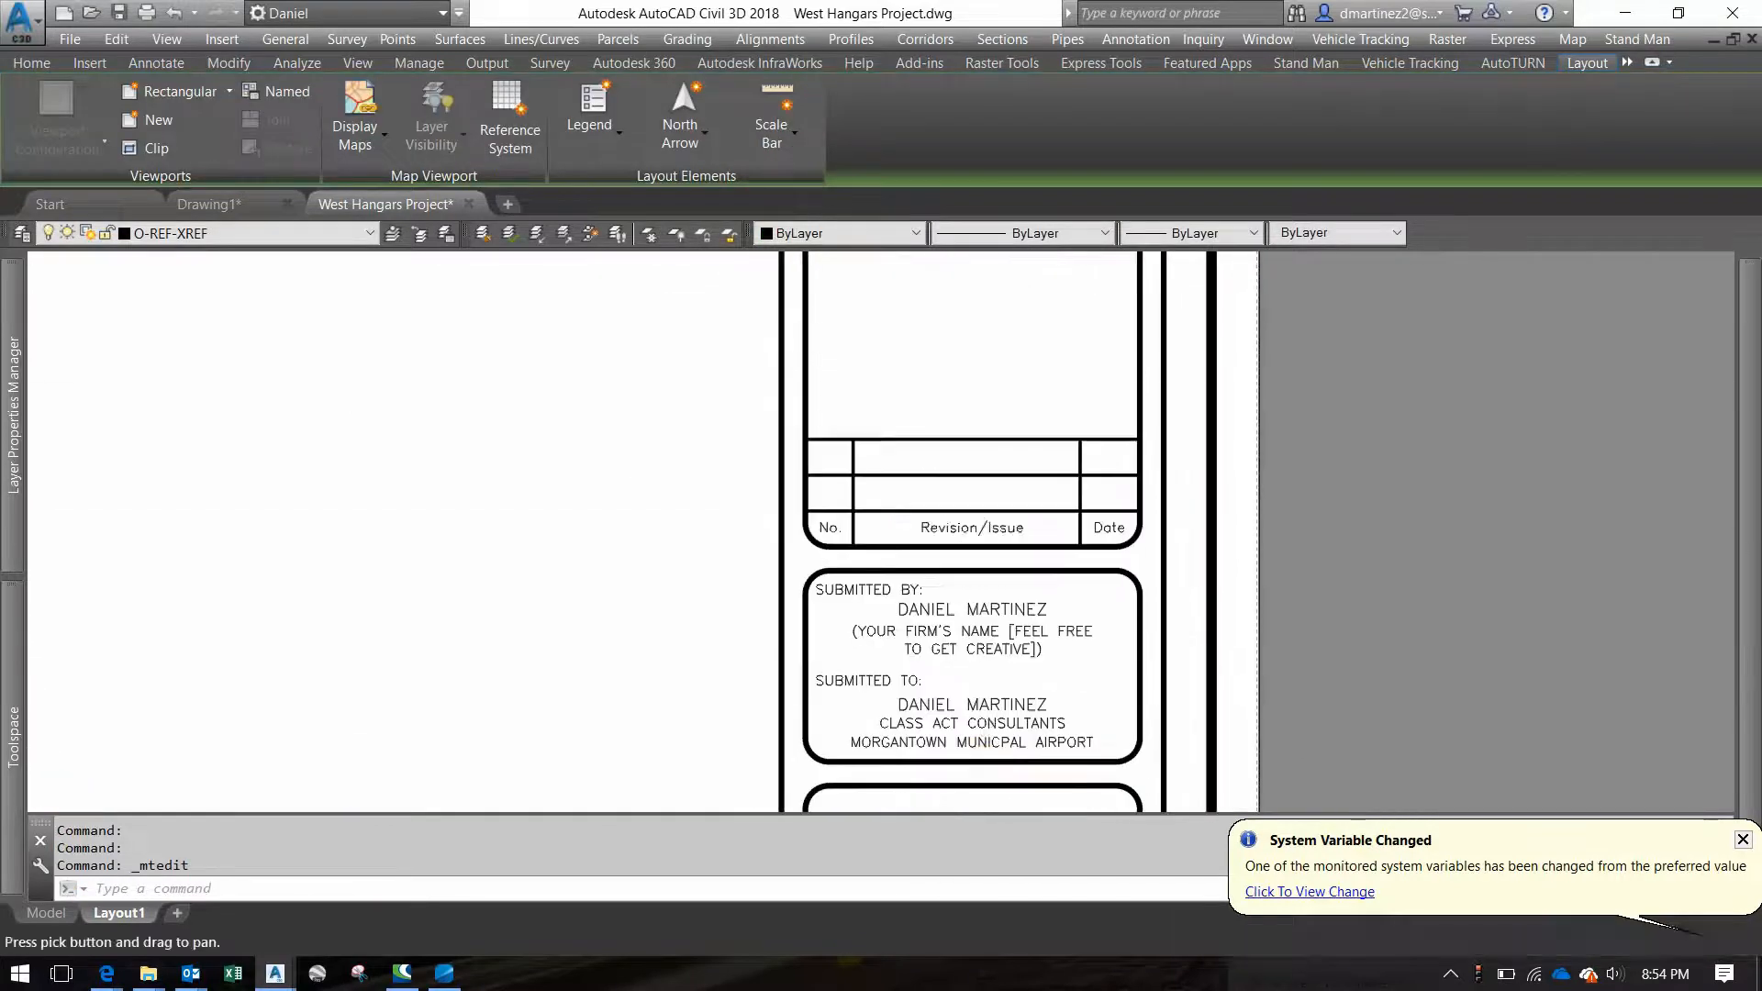
scroll(1031, 574, up, 4)
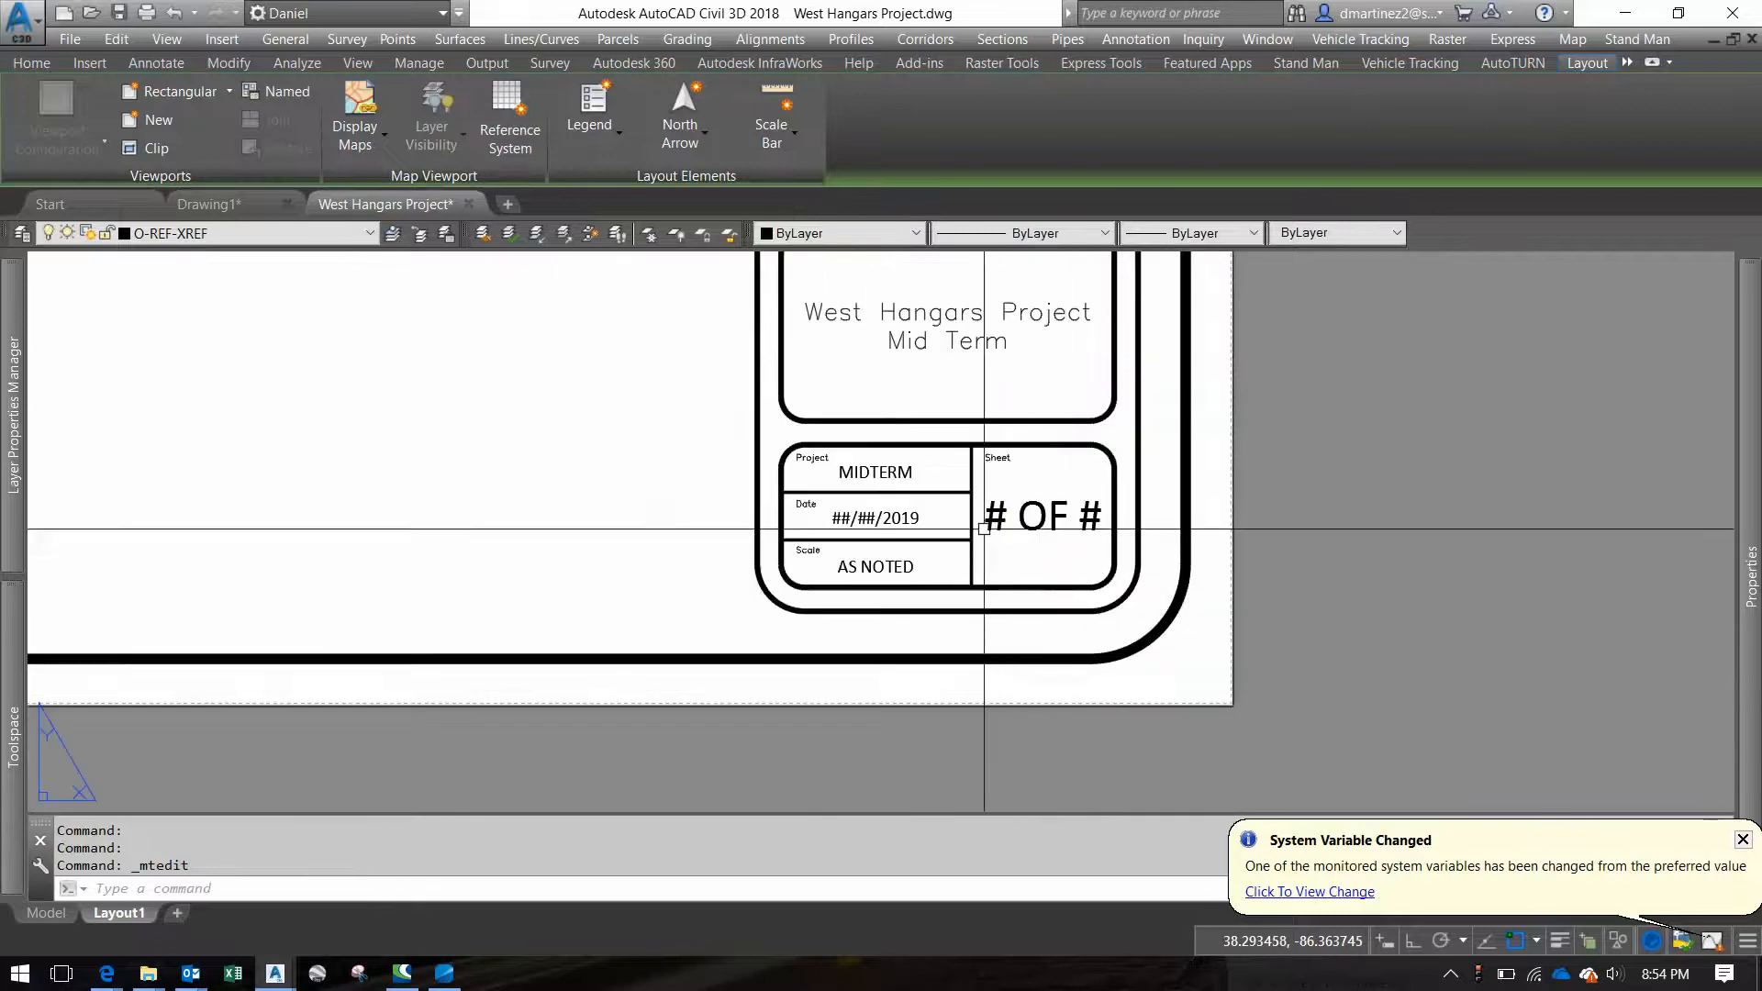
middle_drag(1033, 421, 1099, 470)
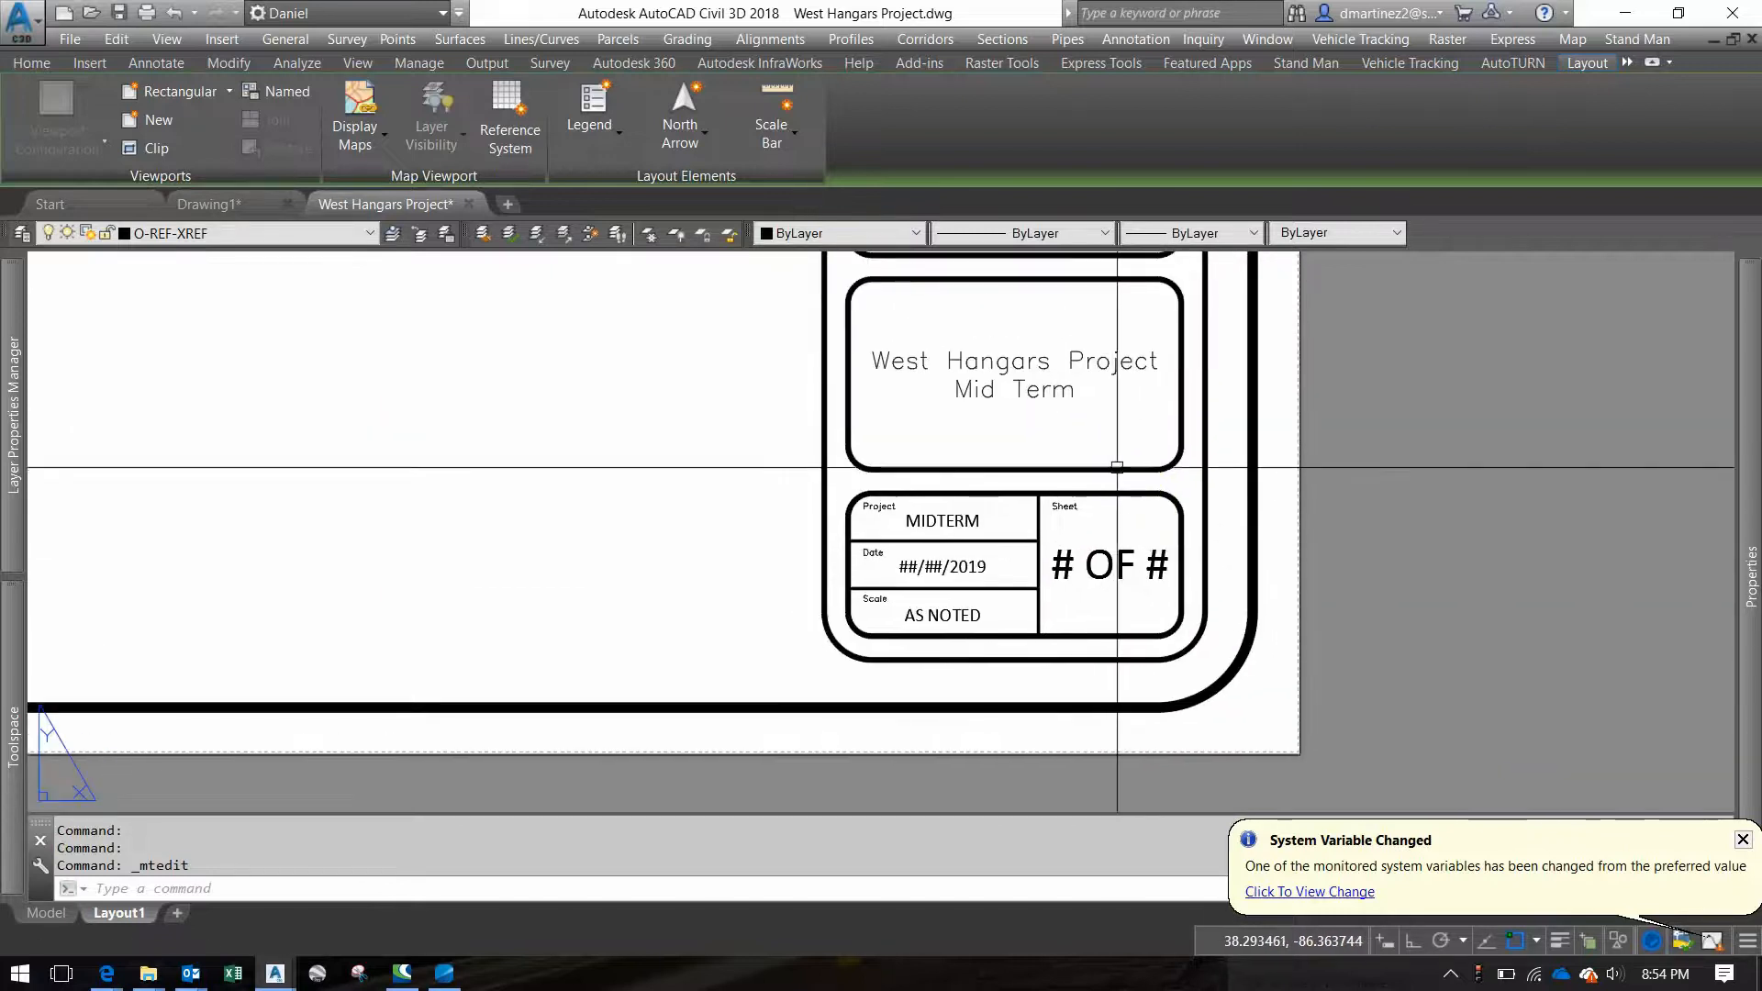
scroll(981, 532, up, 2)
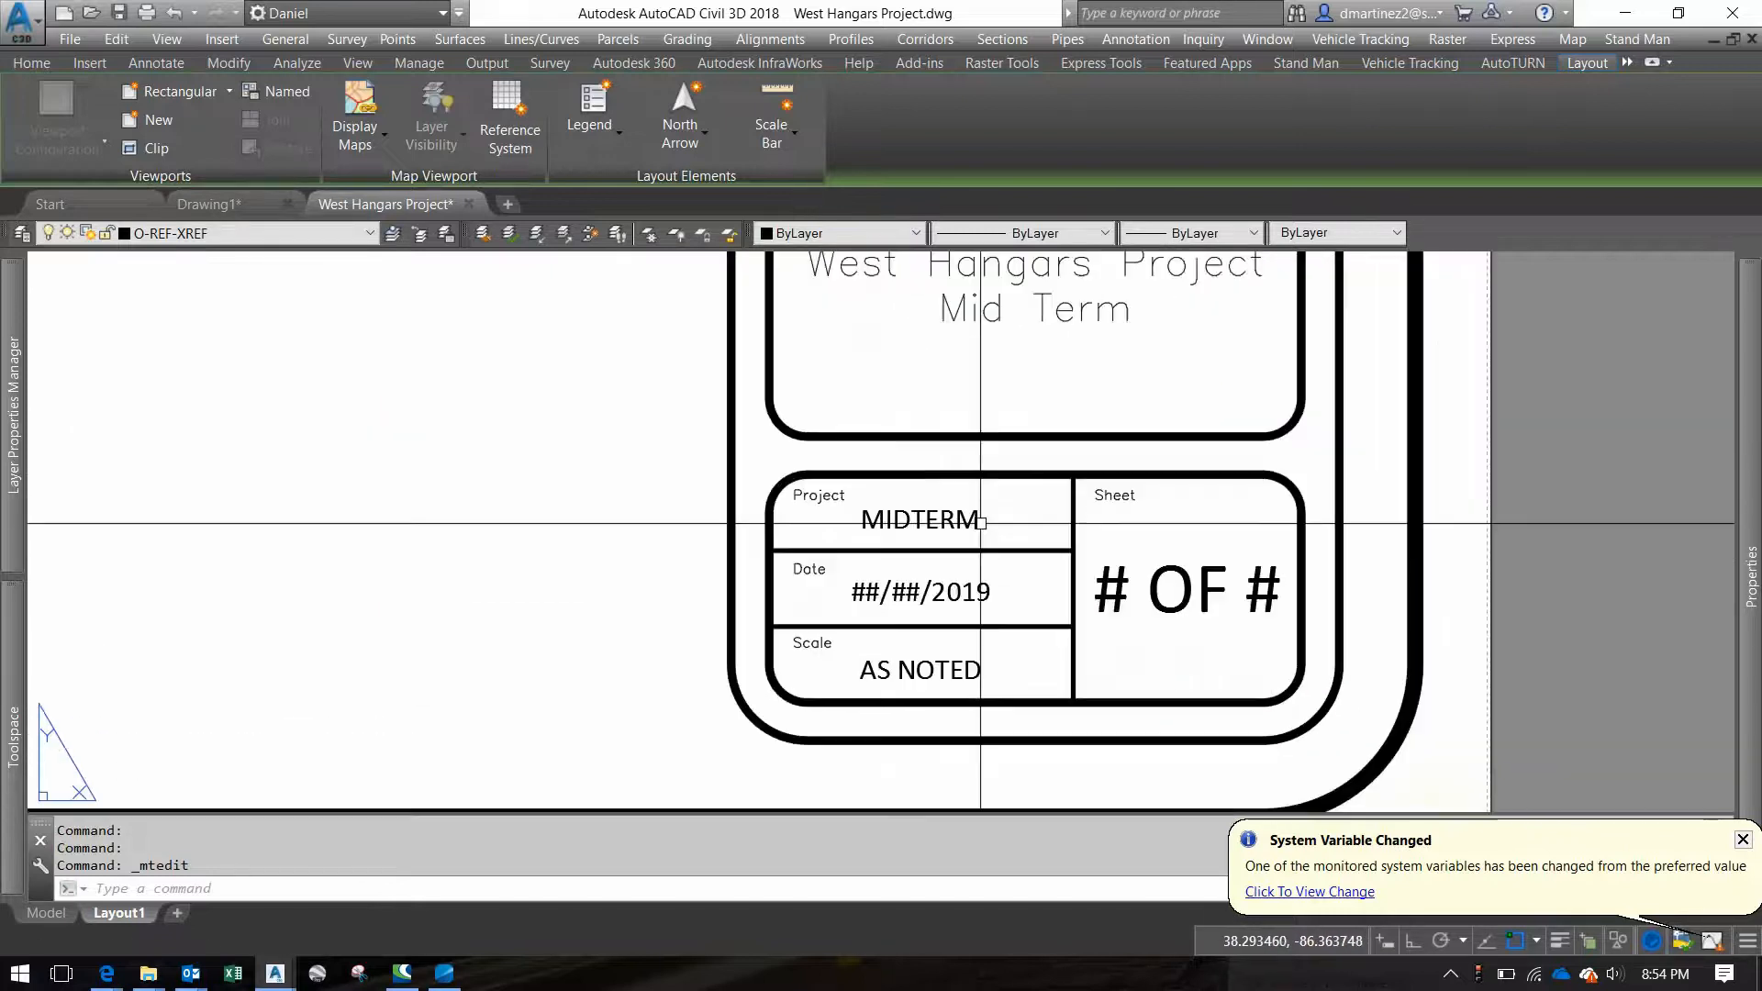
click(883, 593)
drag(831, 597, 872, 594)
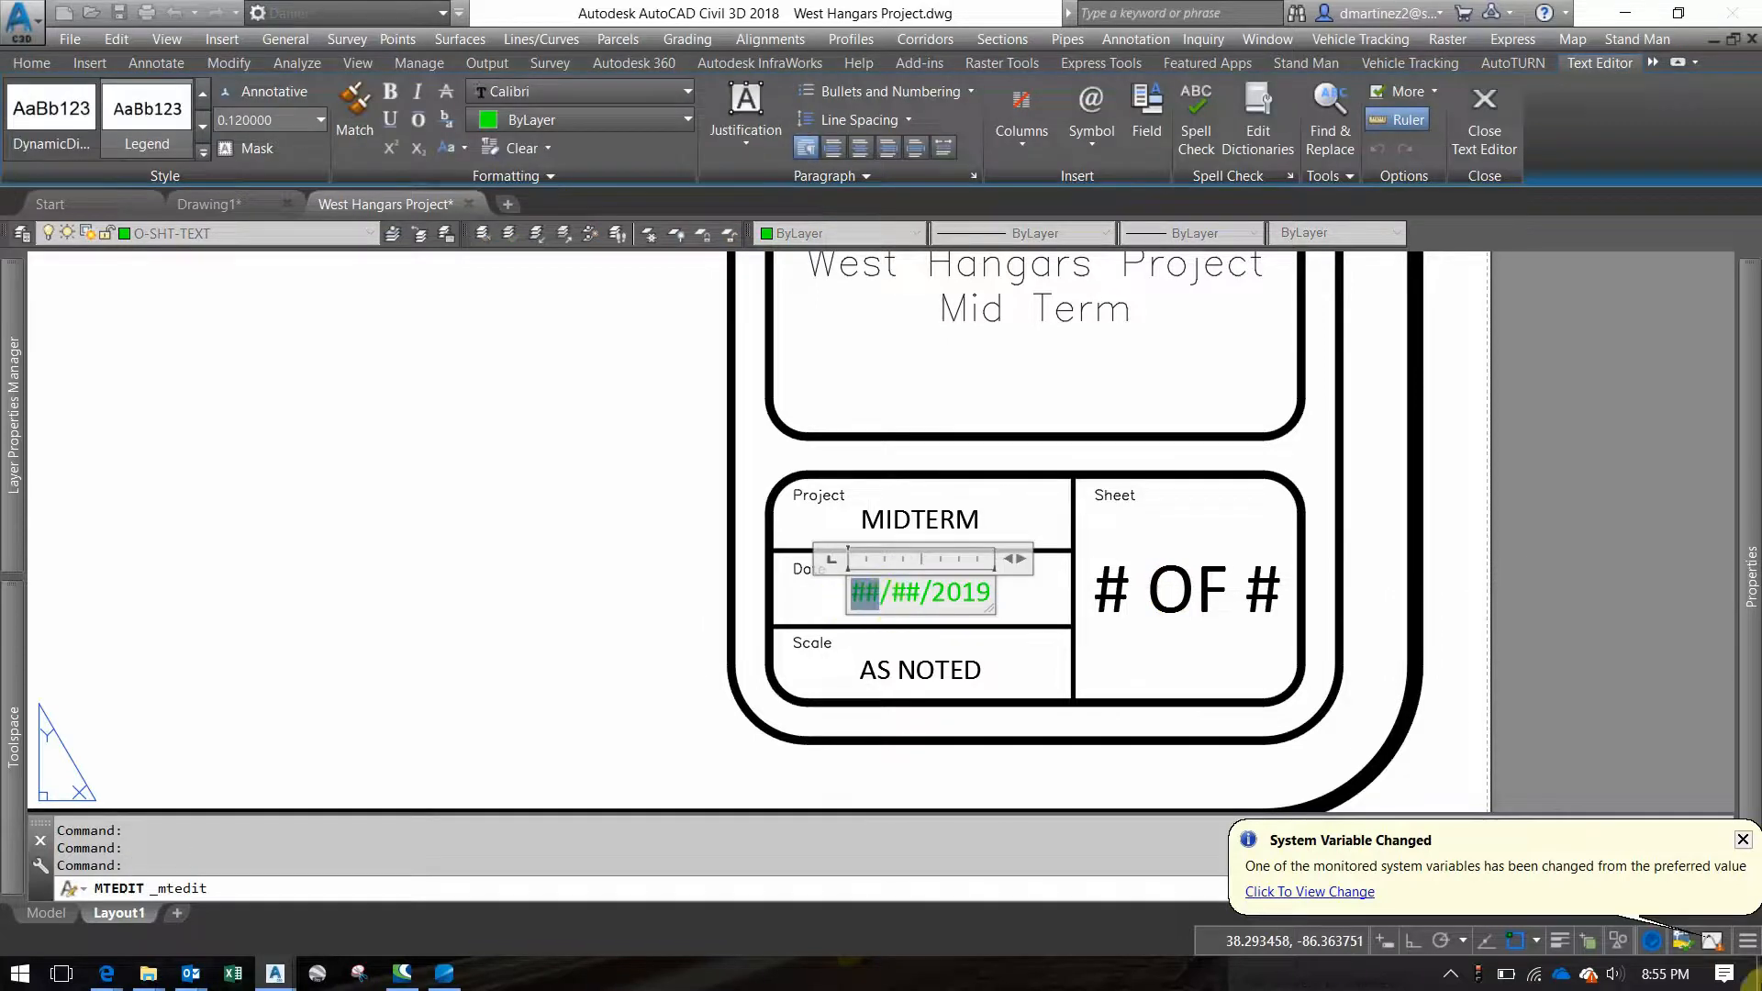
Check the current date and replace the month placeholder in the title block's Date text with 03
click(1723, 974)
click(1676, 974)
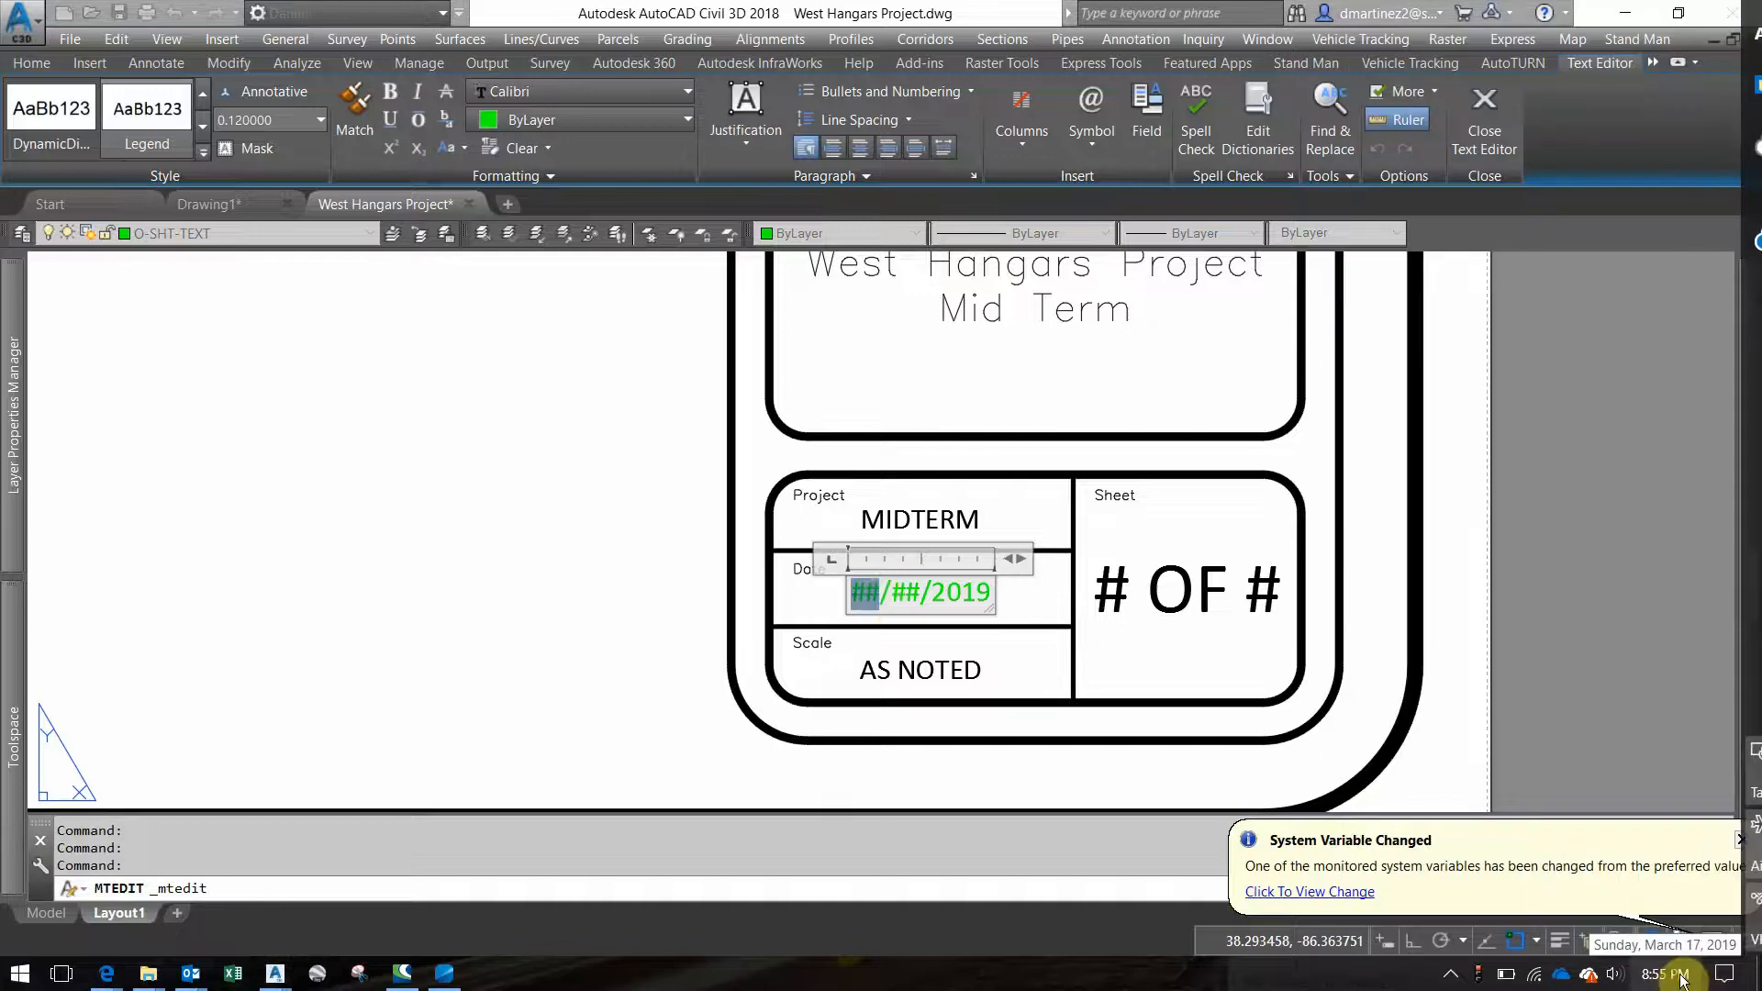
click(1682, 977)
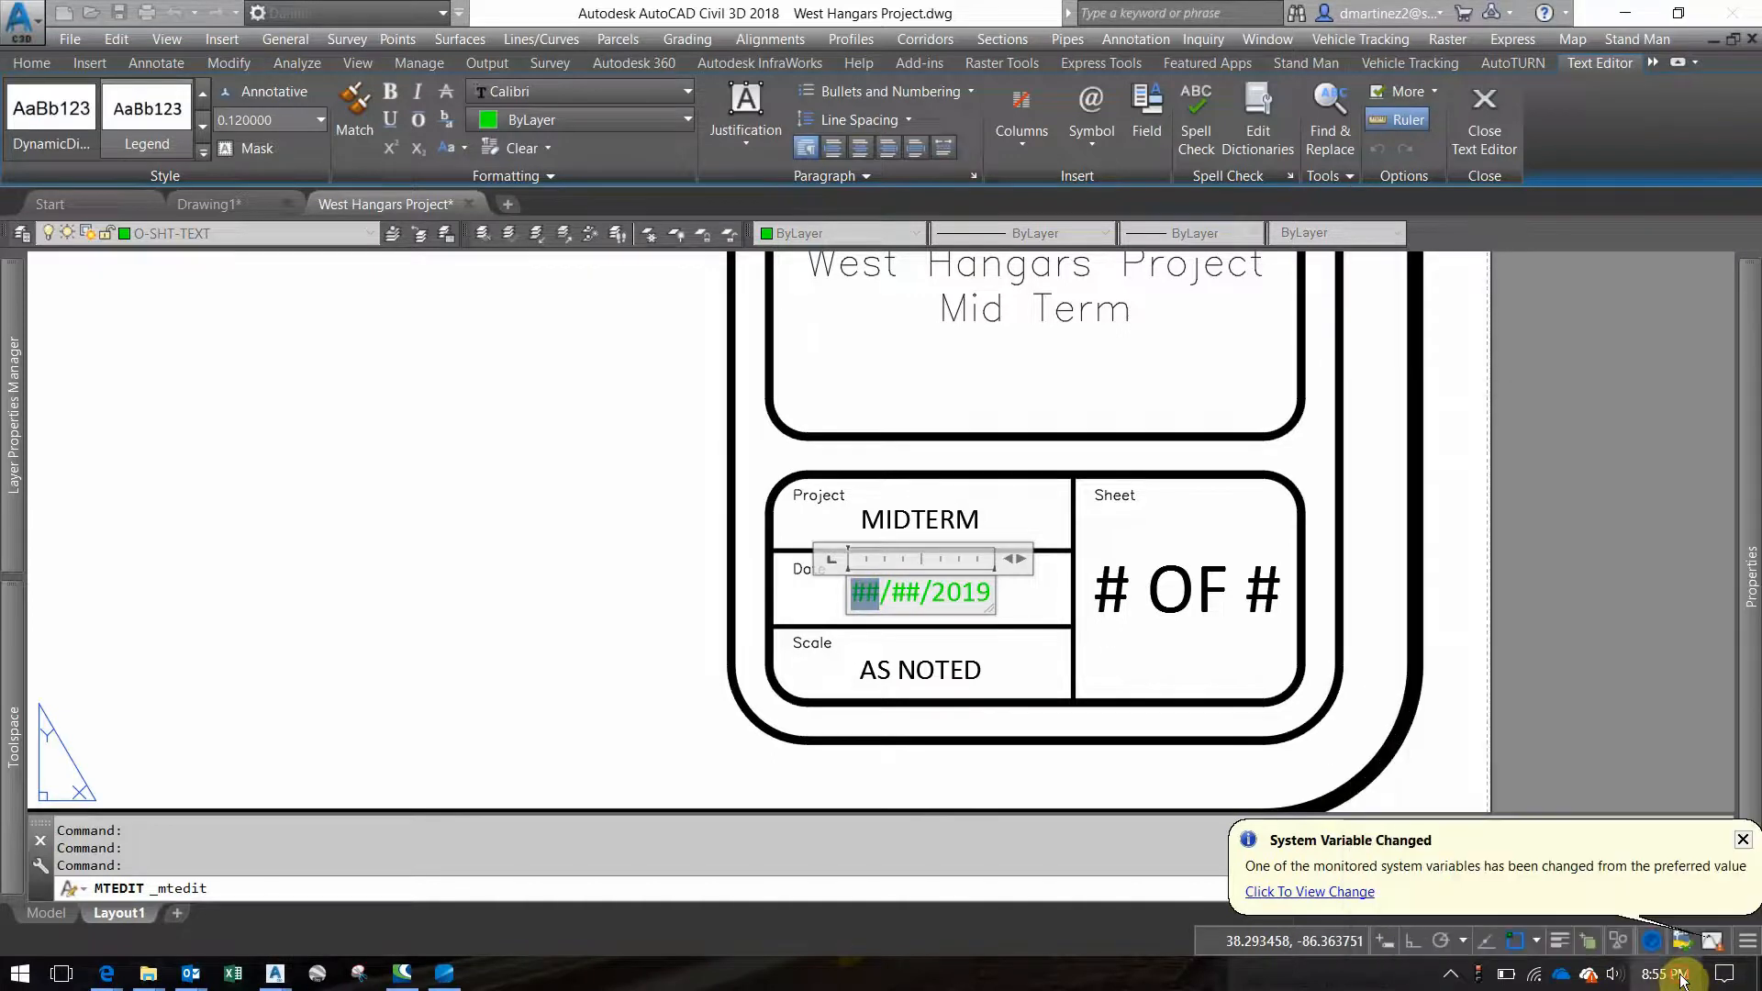
click(883, 605)
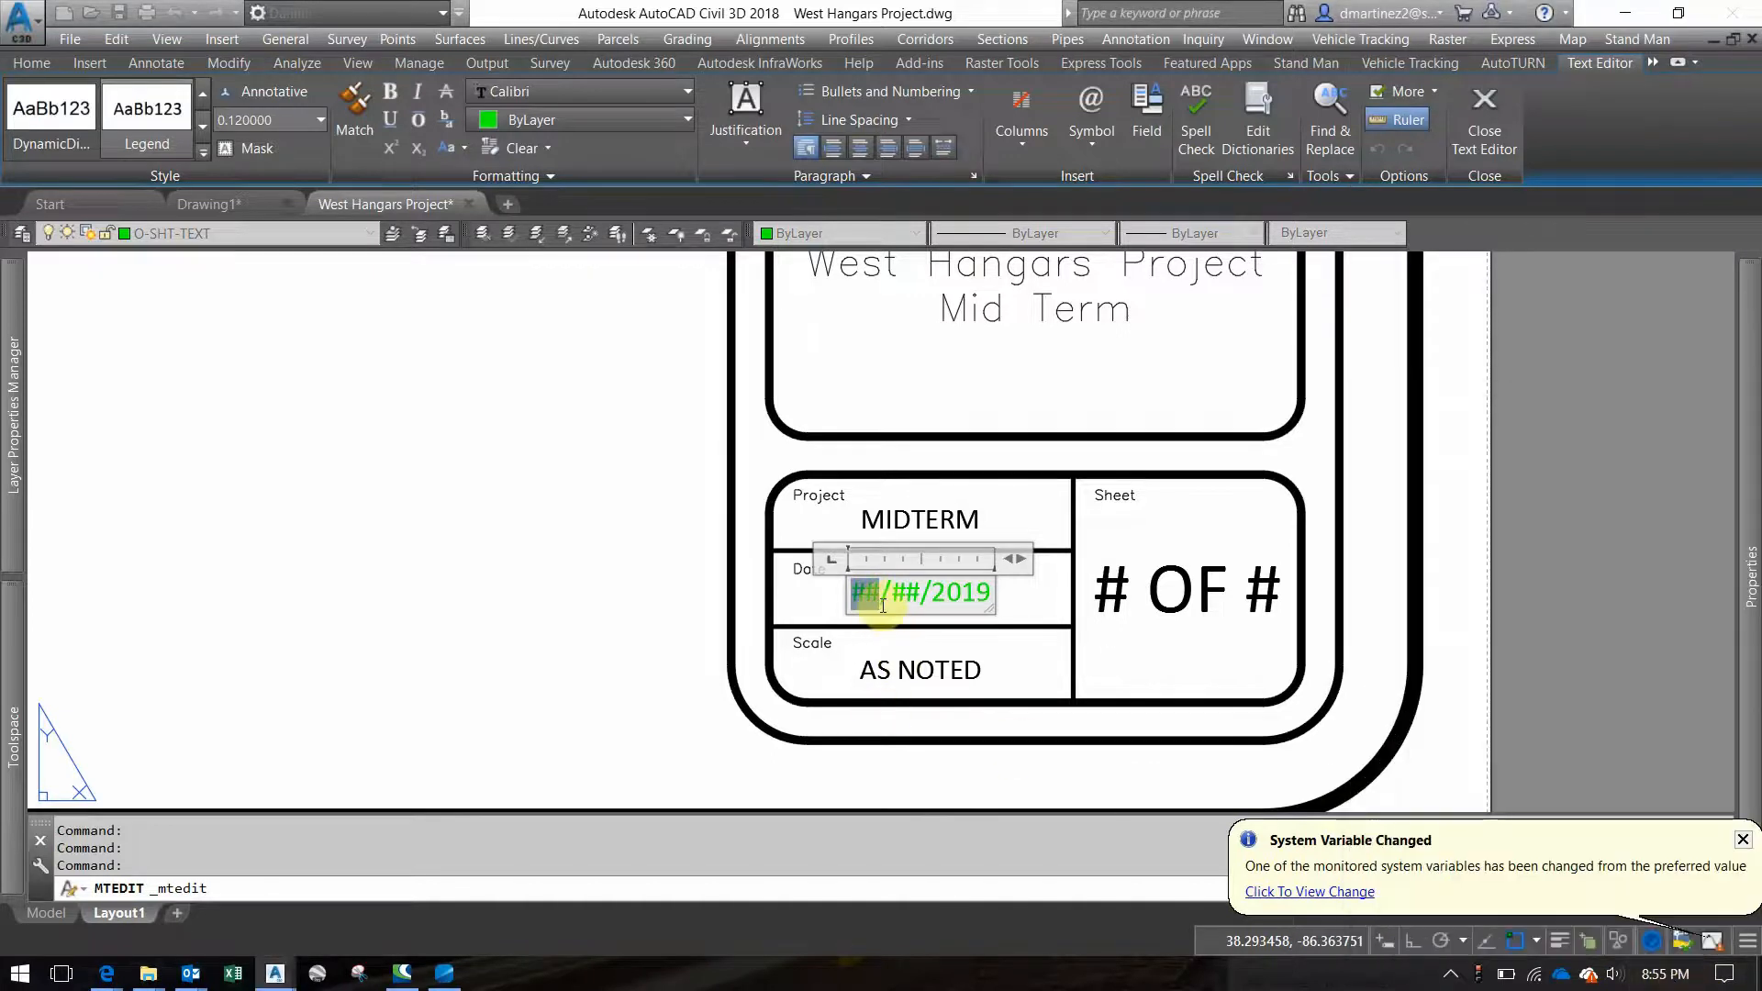
double_click(887, 599)
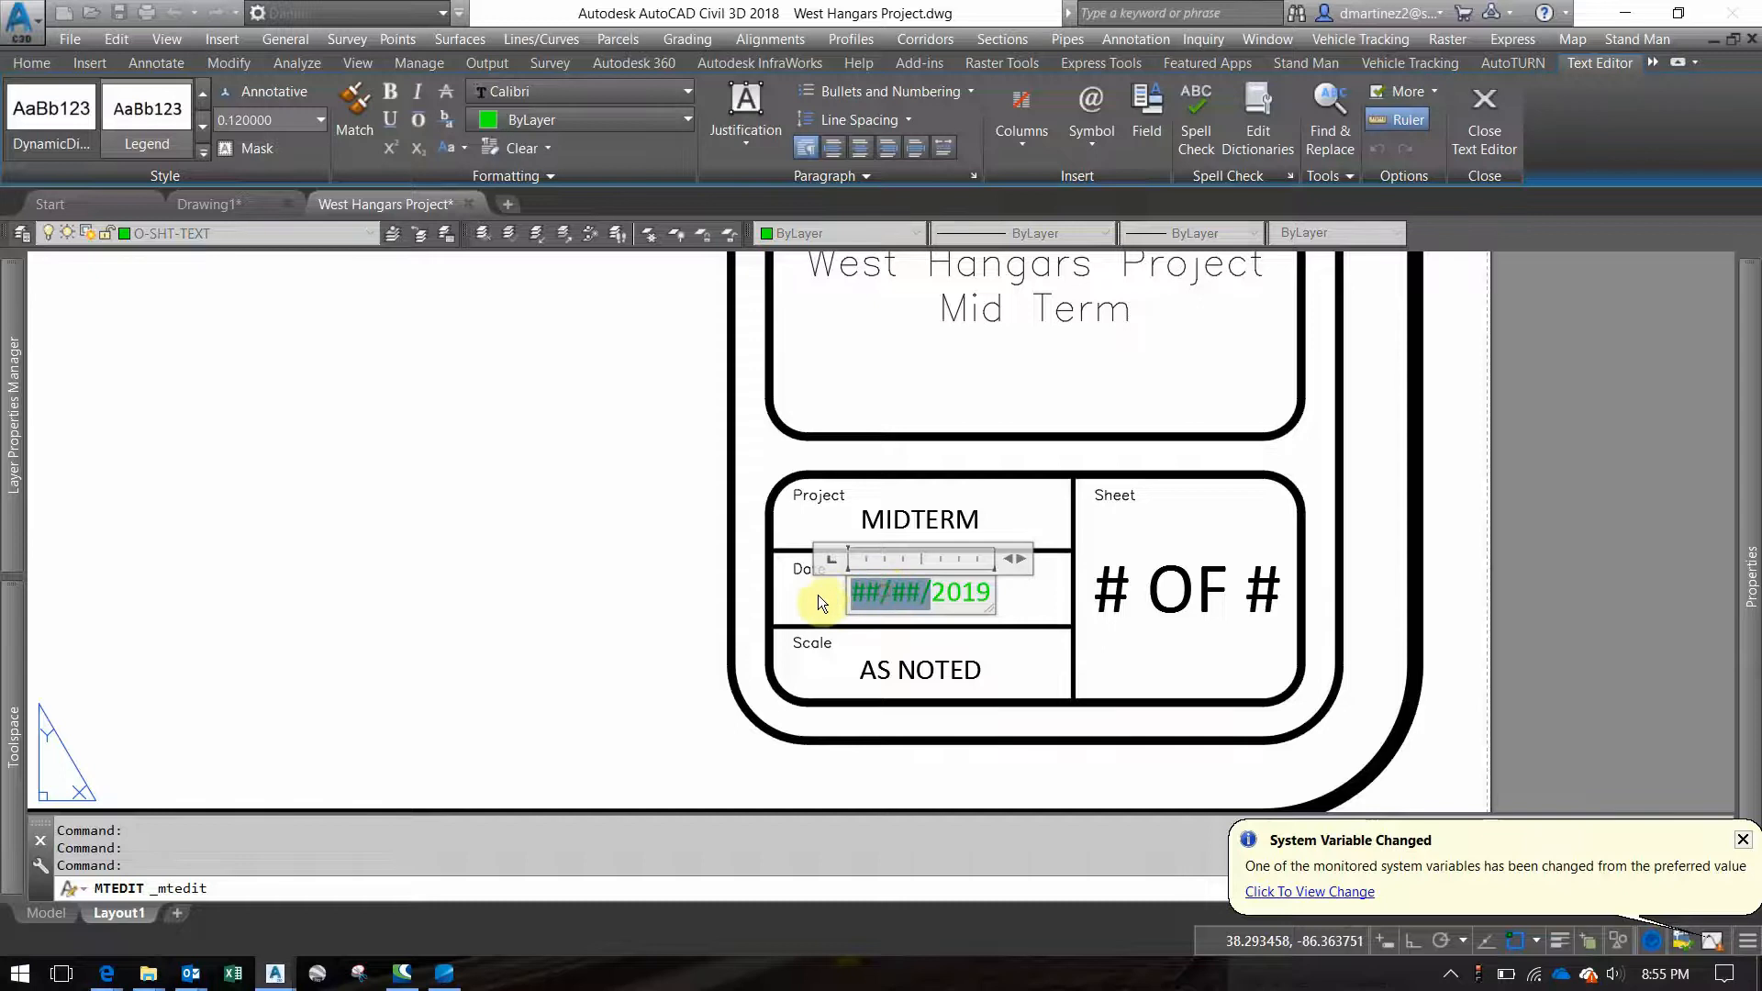
triple_click(874, 597)
click(877, 594)
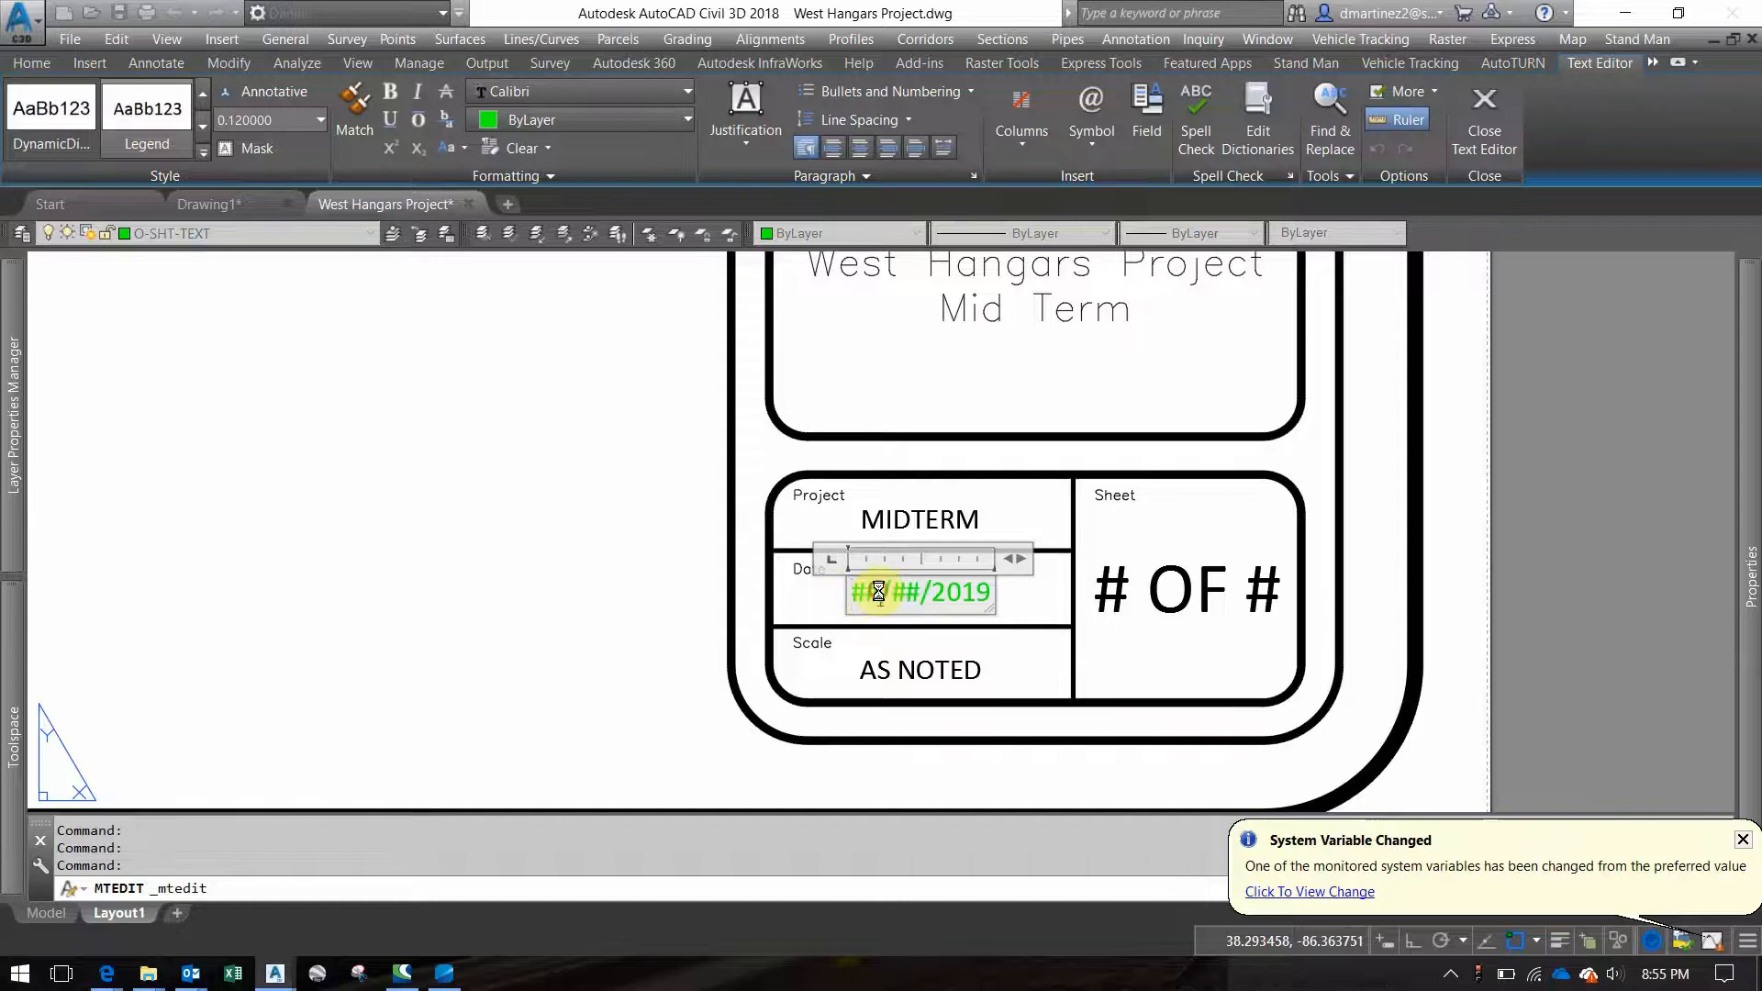
key(BackSpace)
key(BackSpace)
text(03)
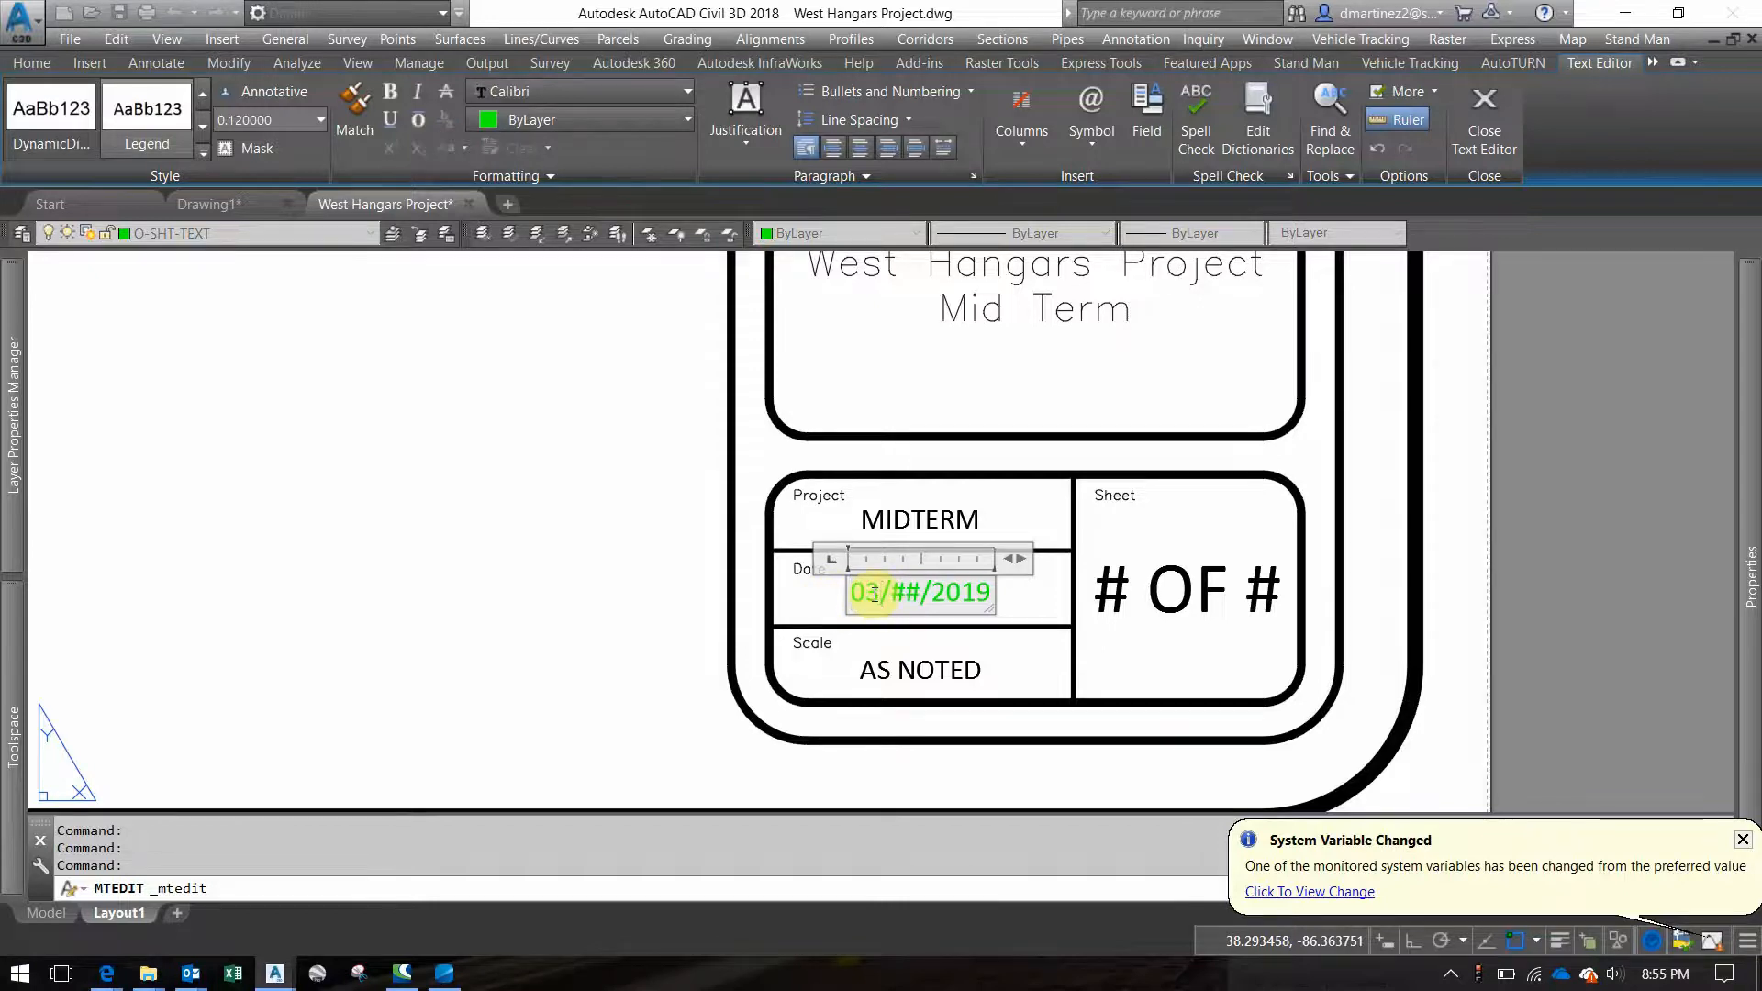
Replace the day placeholder in the title block's Date text with 17 and finish editing the text
double_click(916, 595)
key(BackSpace)
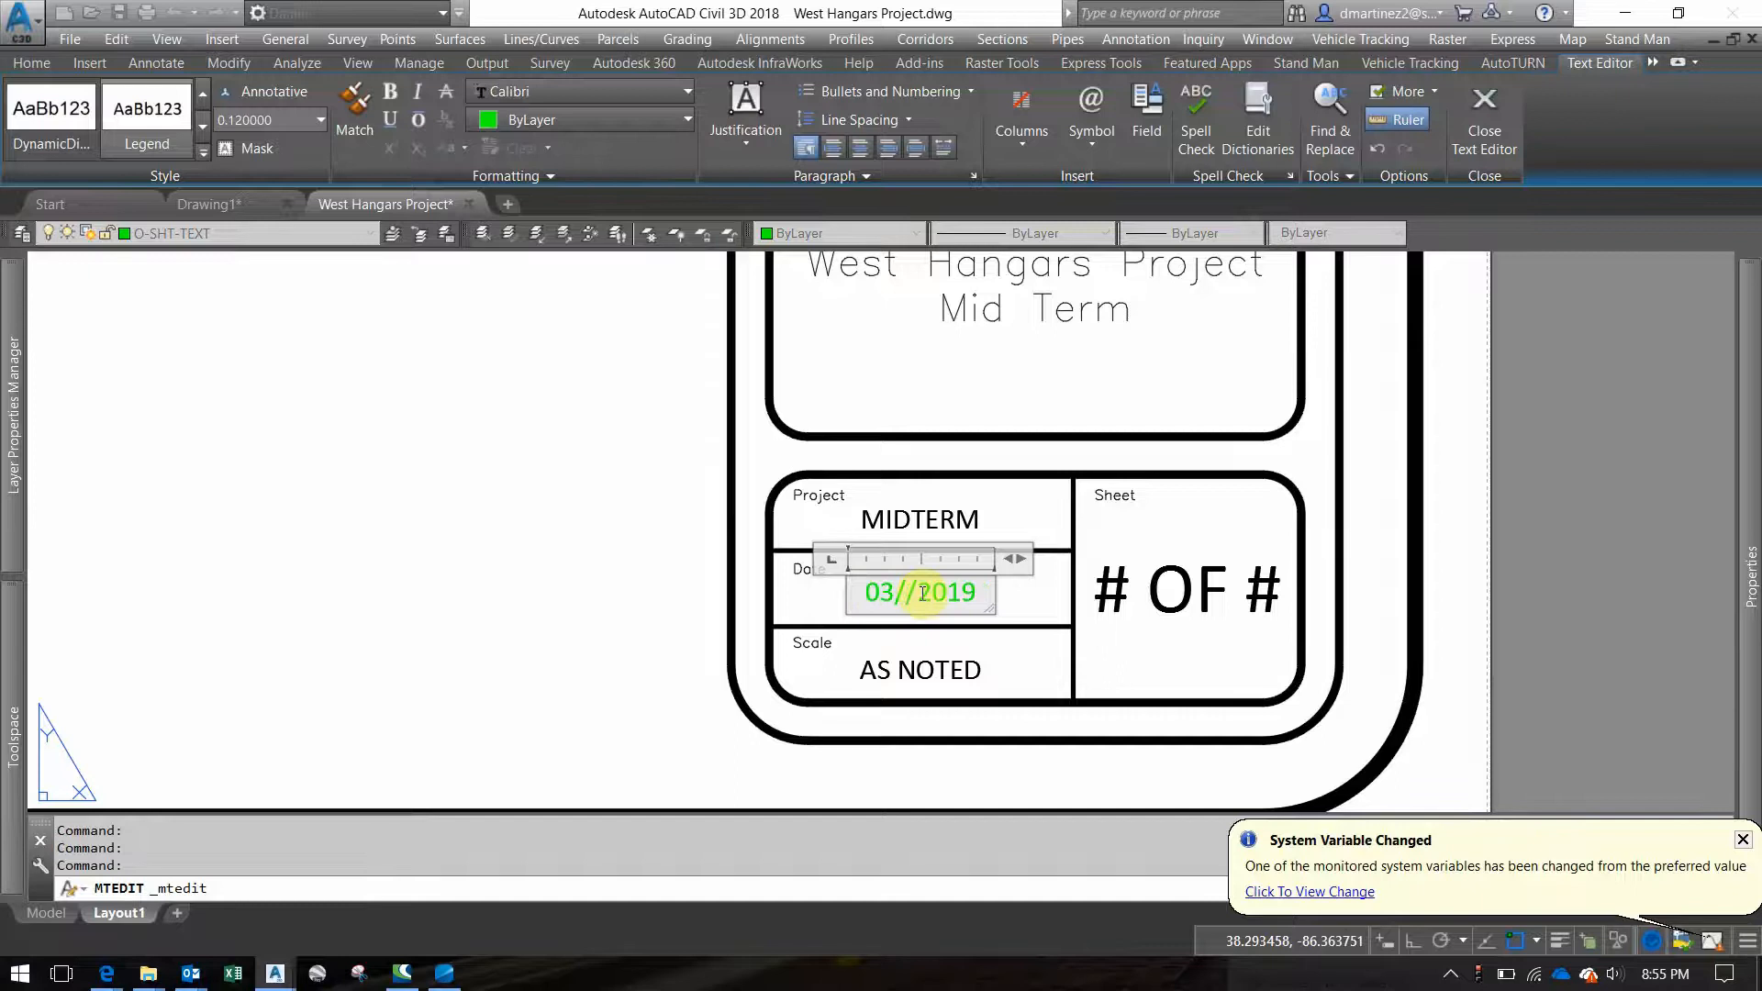
text(17)
click(824, 598)
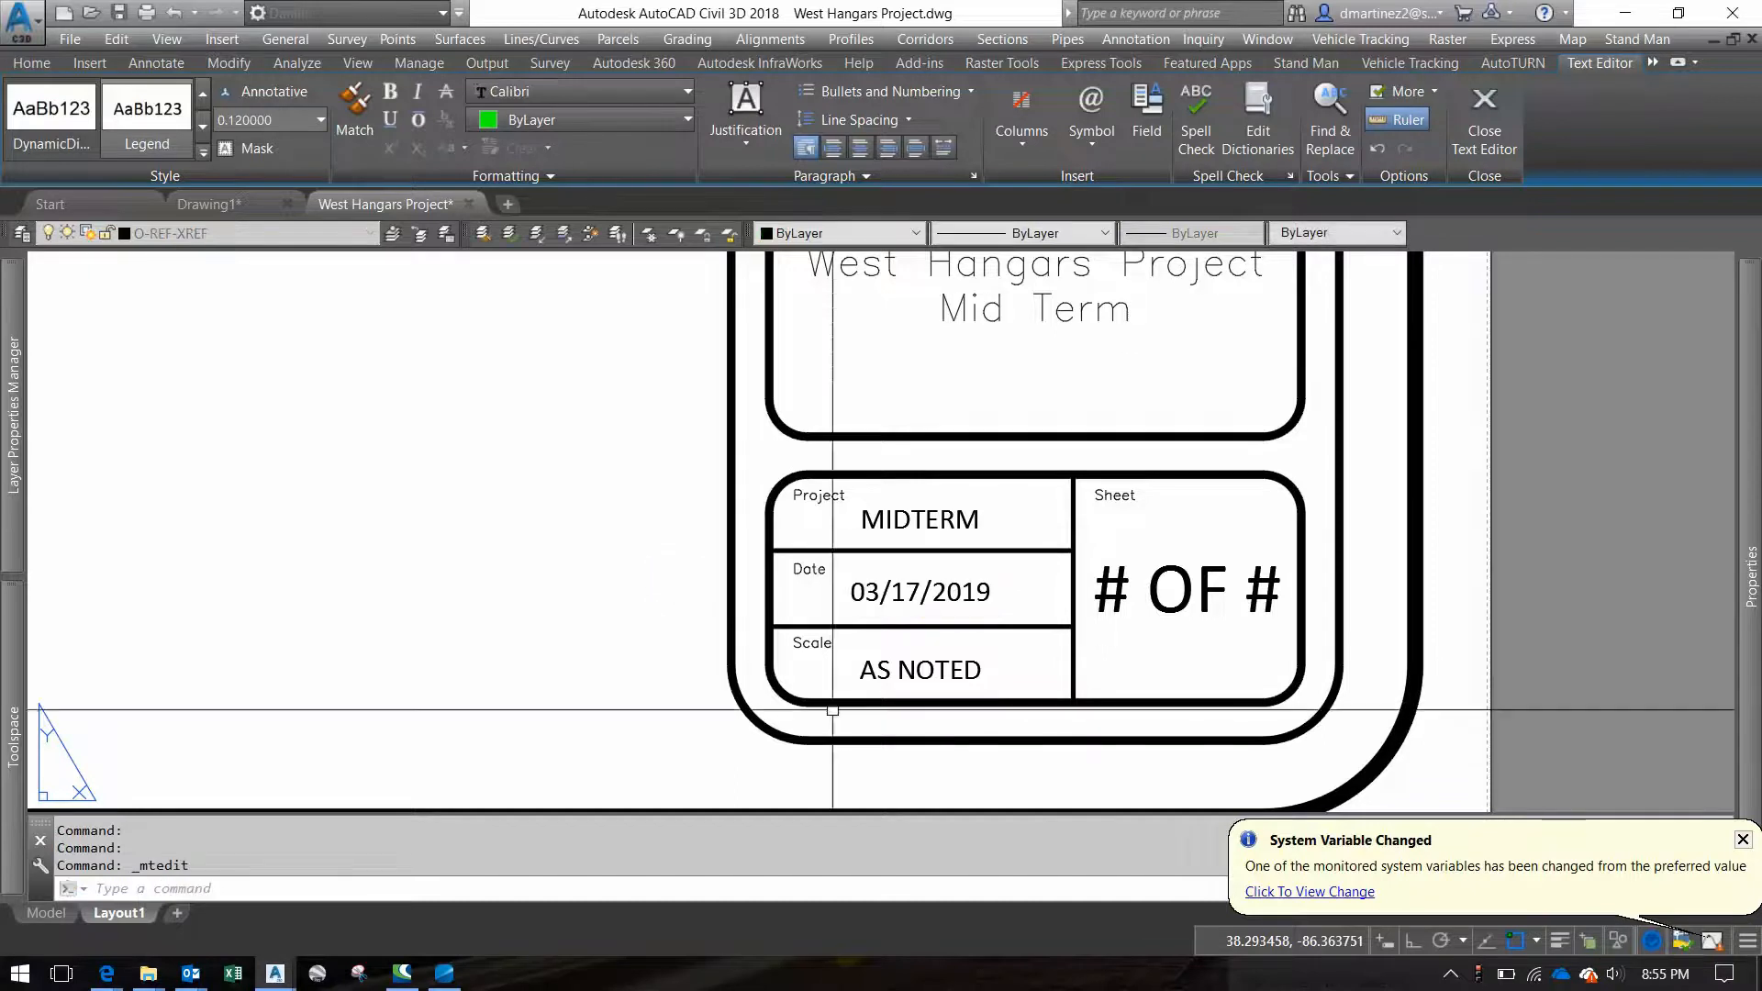
Replace the first placeholder in the title block's Sheet text with 1 so it reads 1 OF #
click(1219, 589)
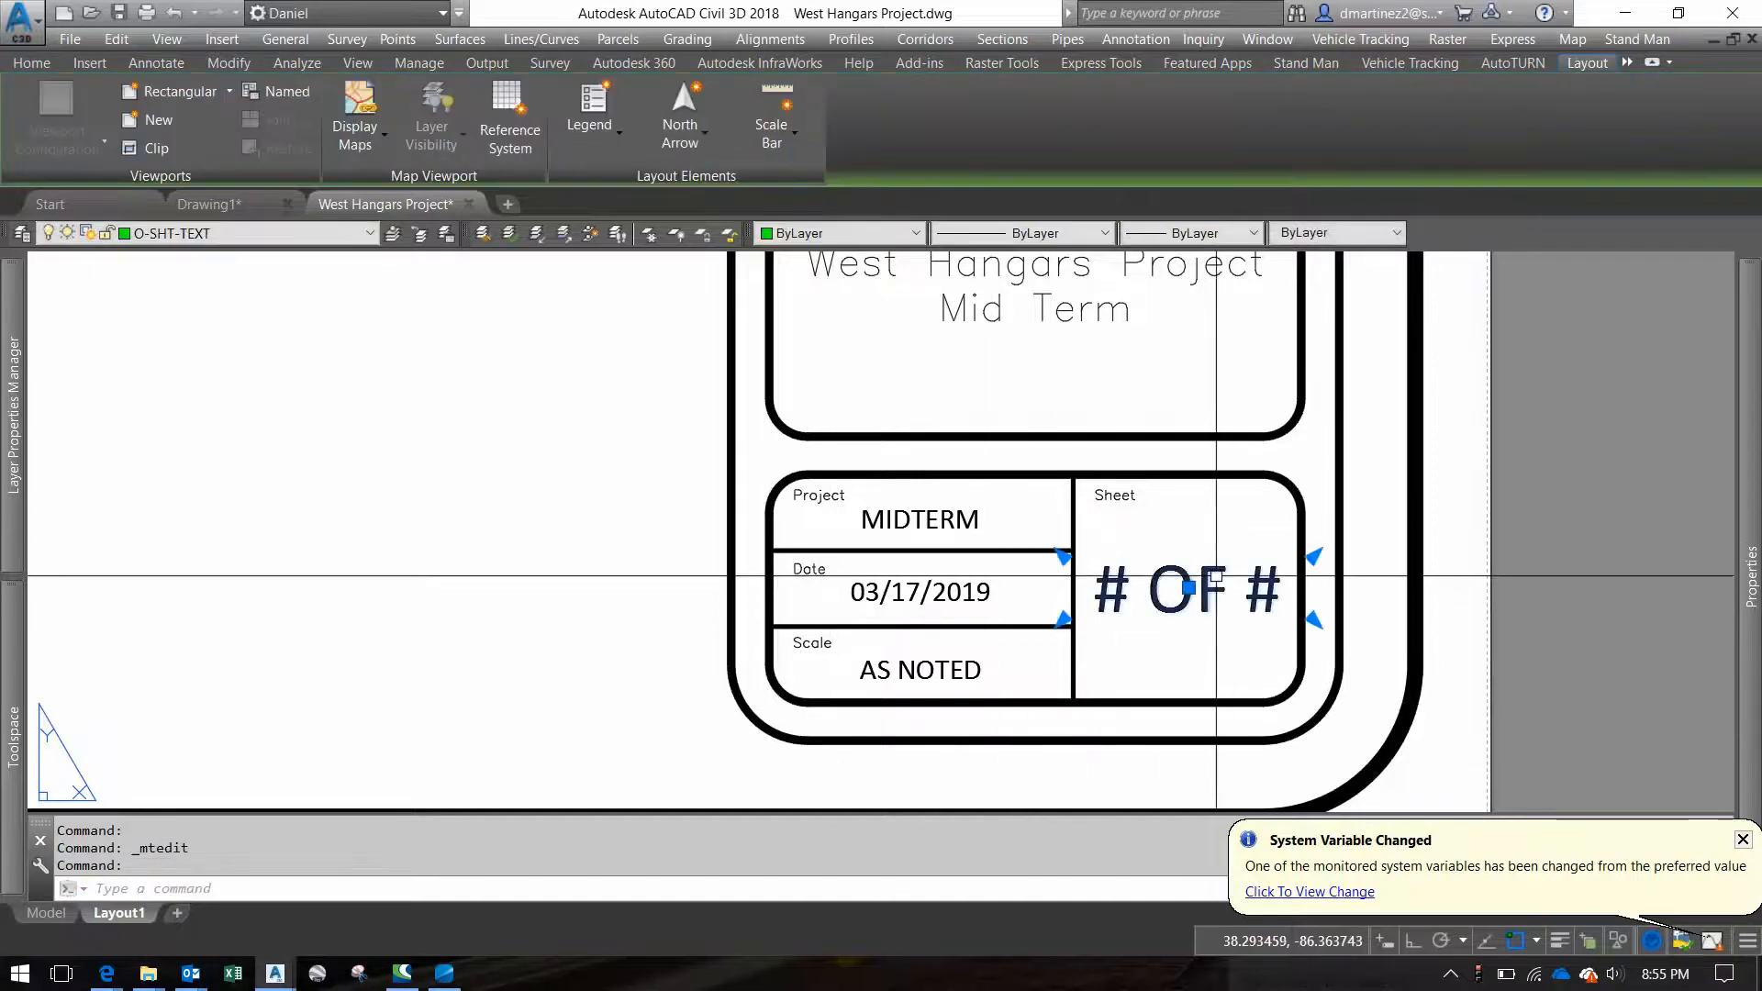
double_click(1231, 578)
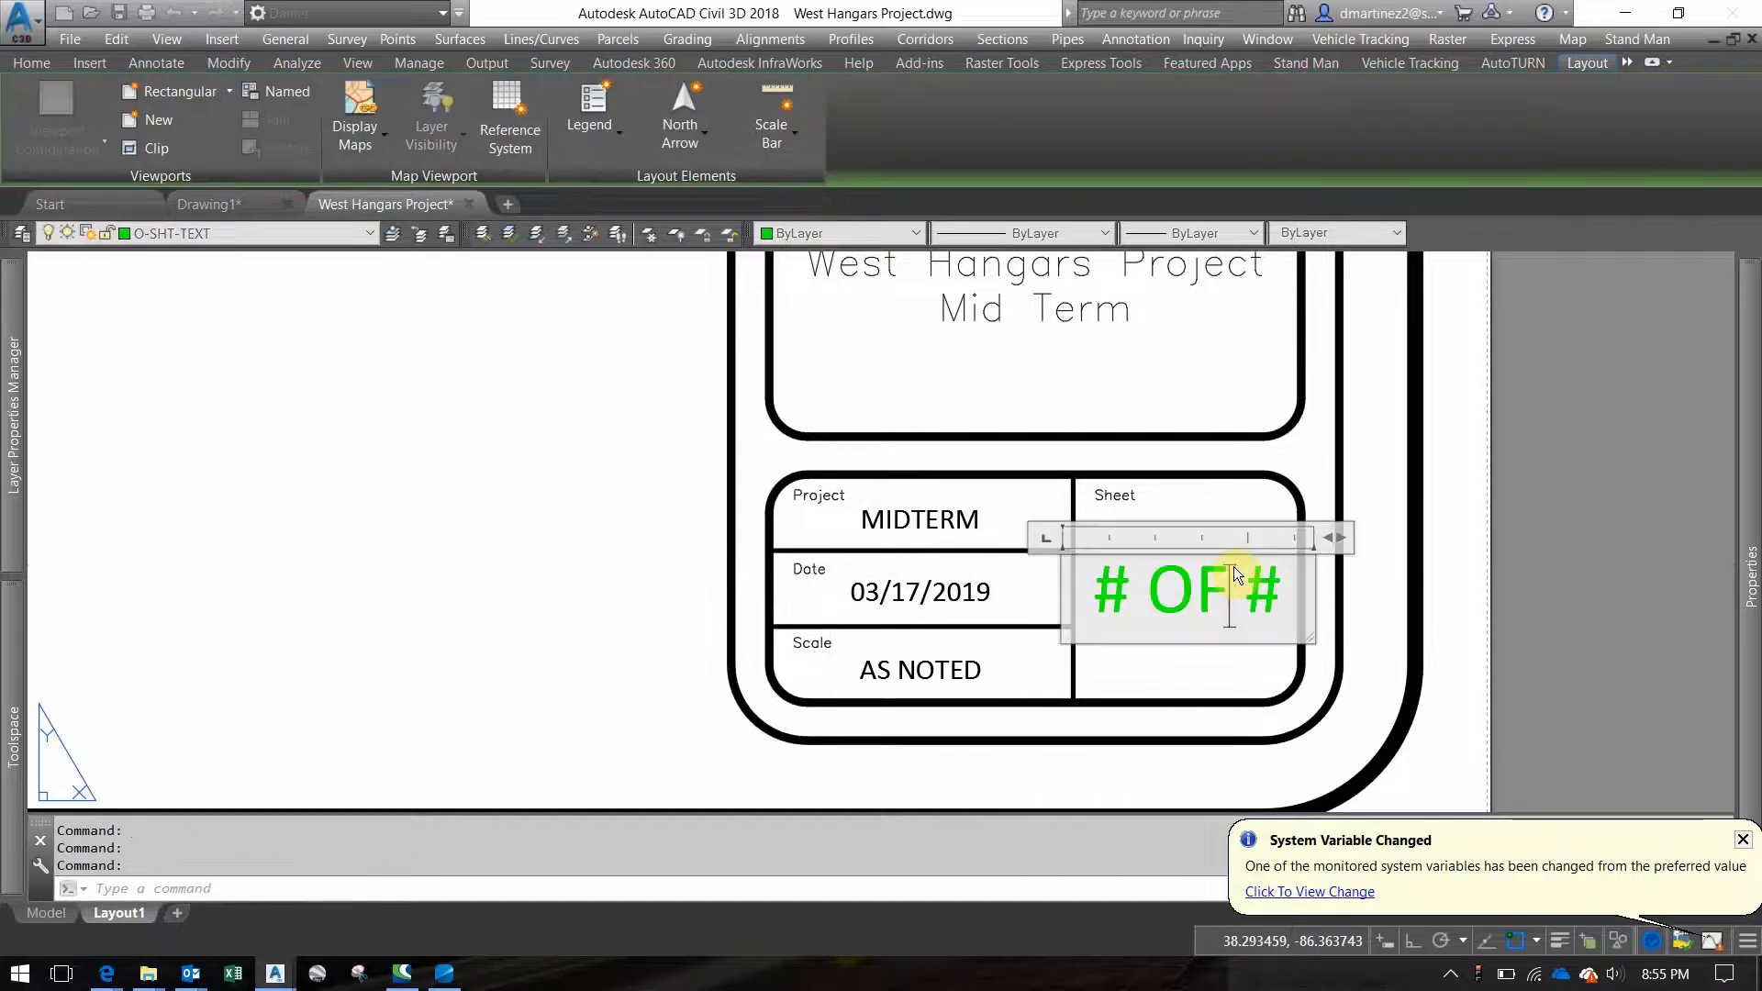
click(1119, 593)
drag(1119, 594, 1105, 608)
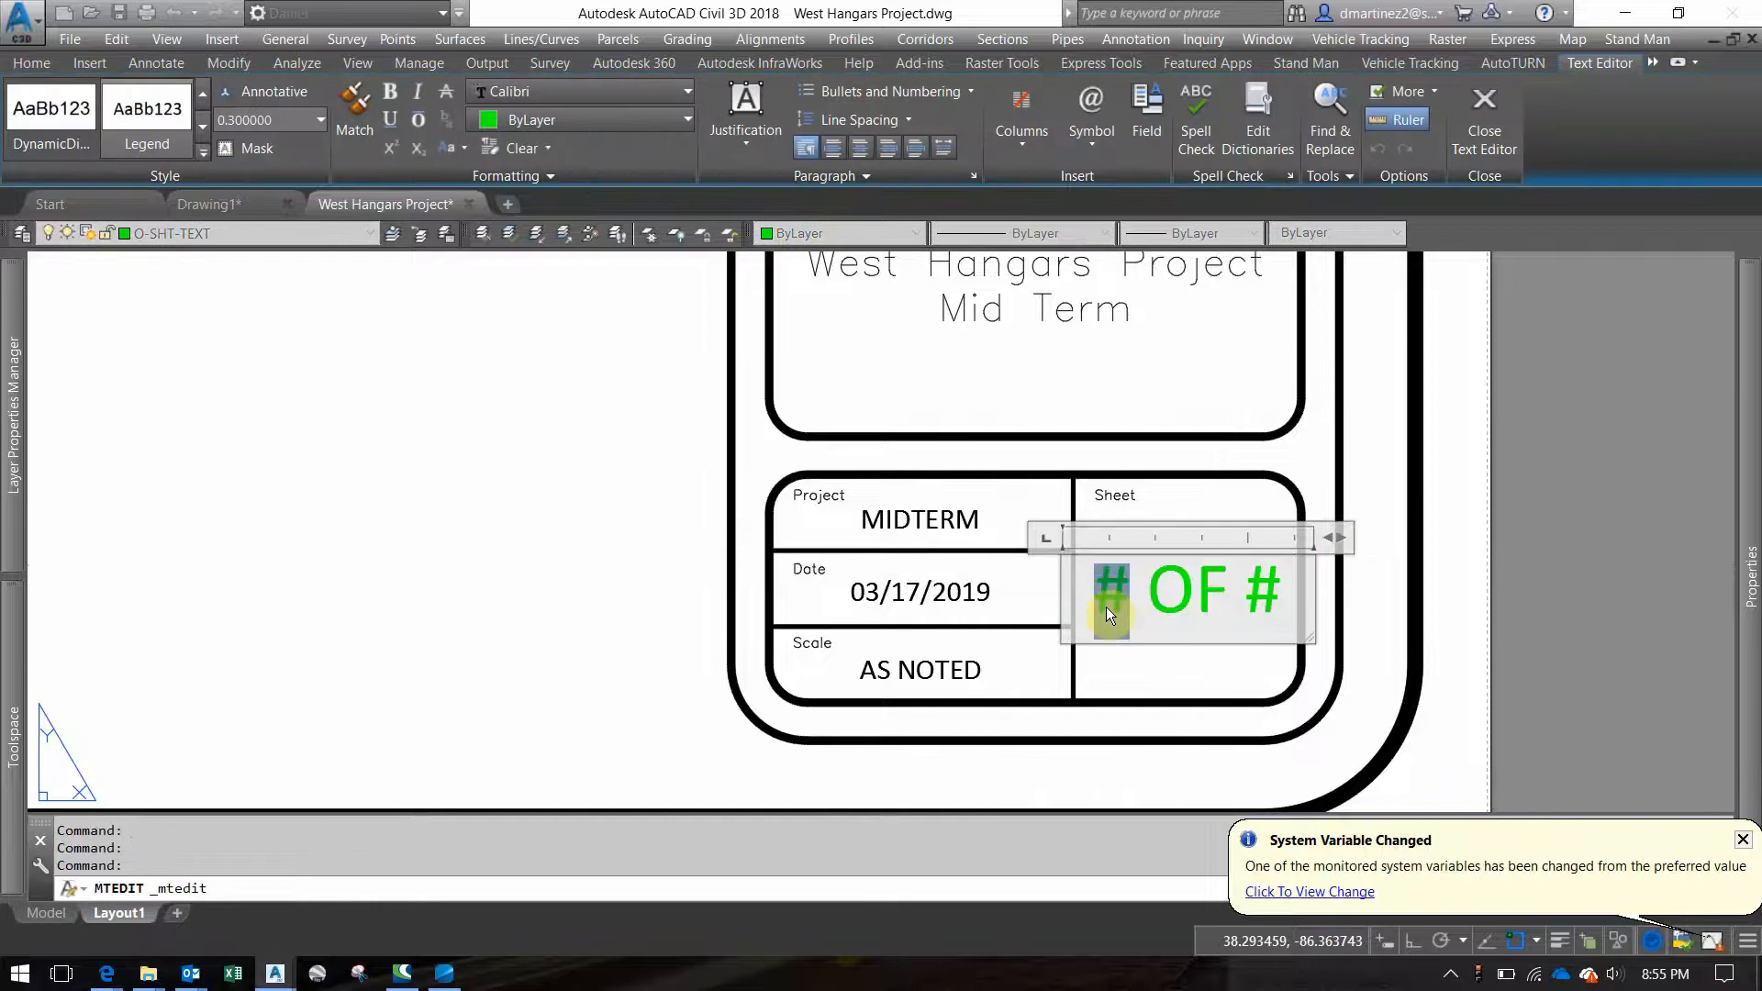
text(1)
click(915, 501)
Examine the PLAN and PROFILE labels on Layout1 and the scale placeholders beneath them
scroll(876, 424, down, 7)
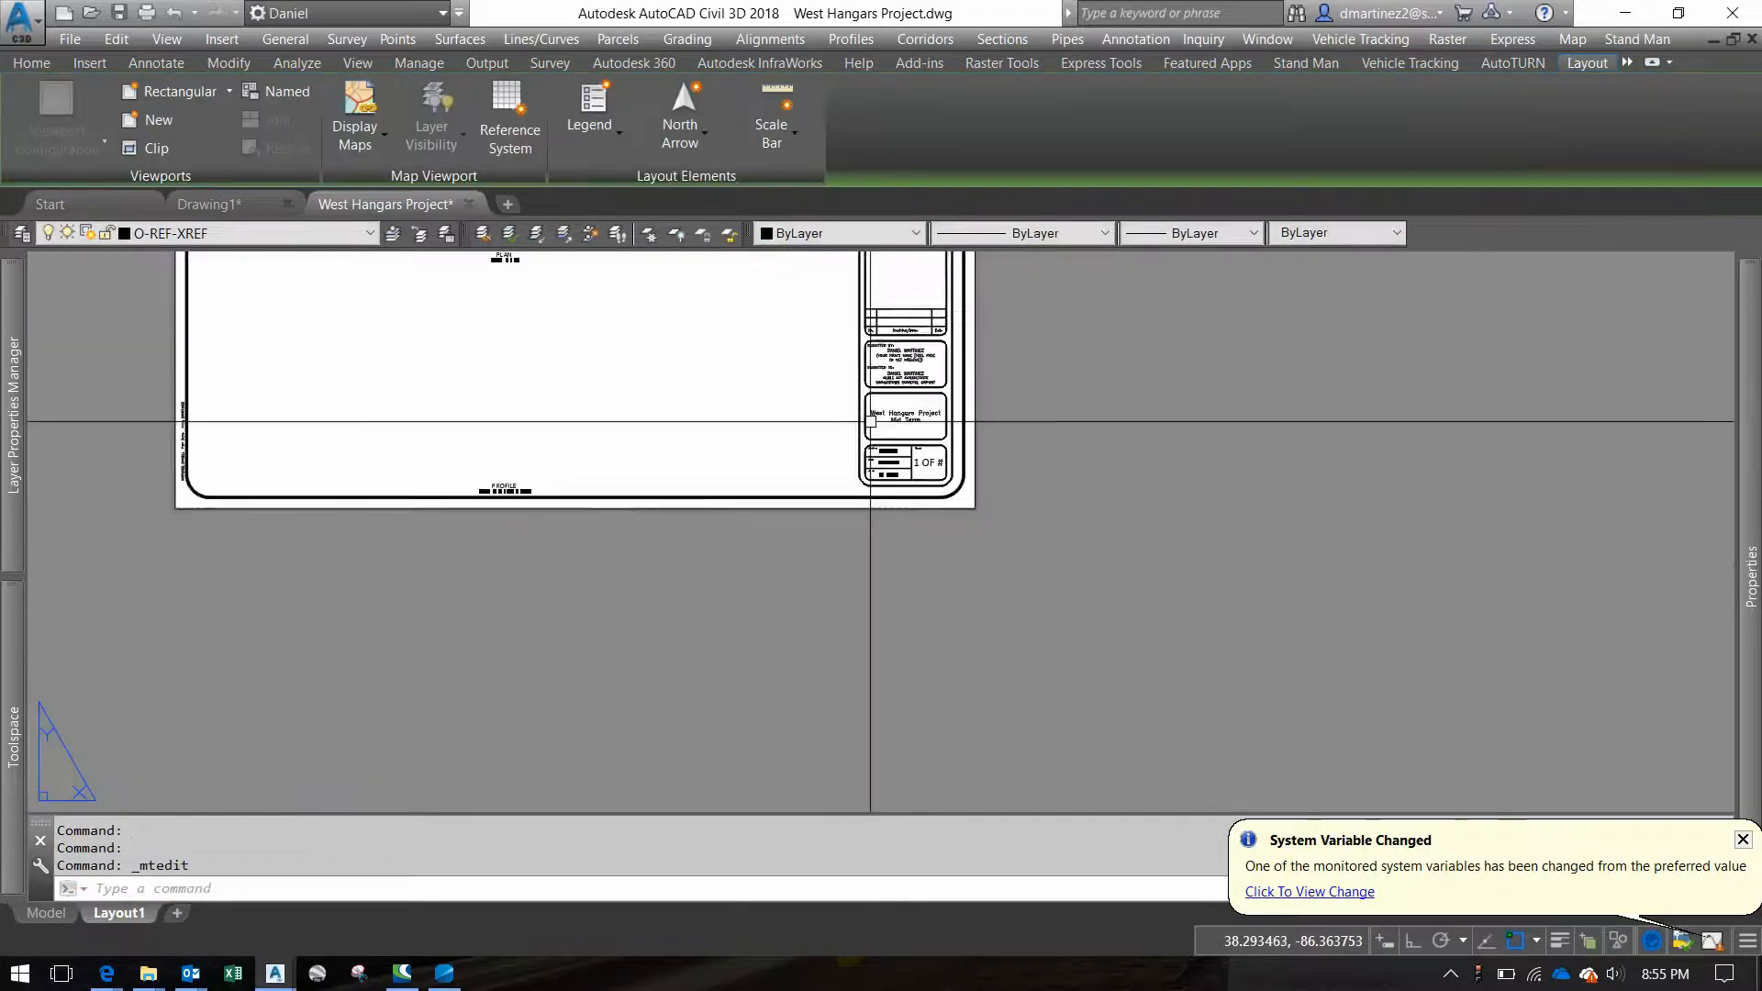
middle_drag(876, 426, 1467, 725)
scroll(1082, 550, up, 10)
scroll(1365, 588, down, 8)
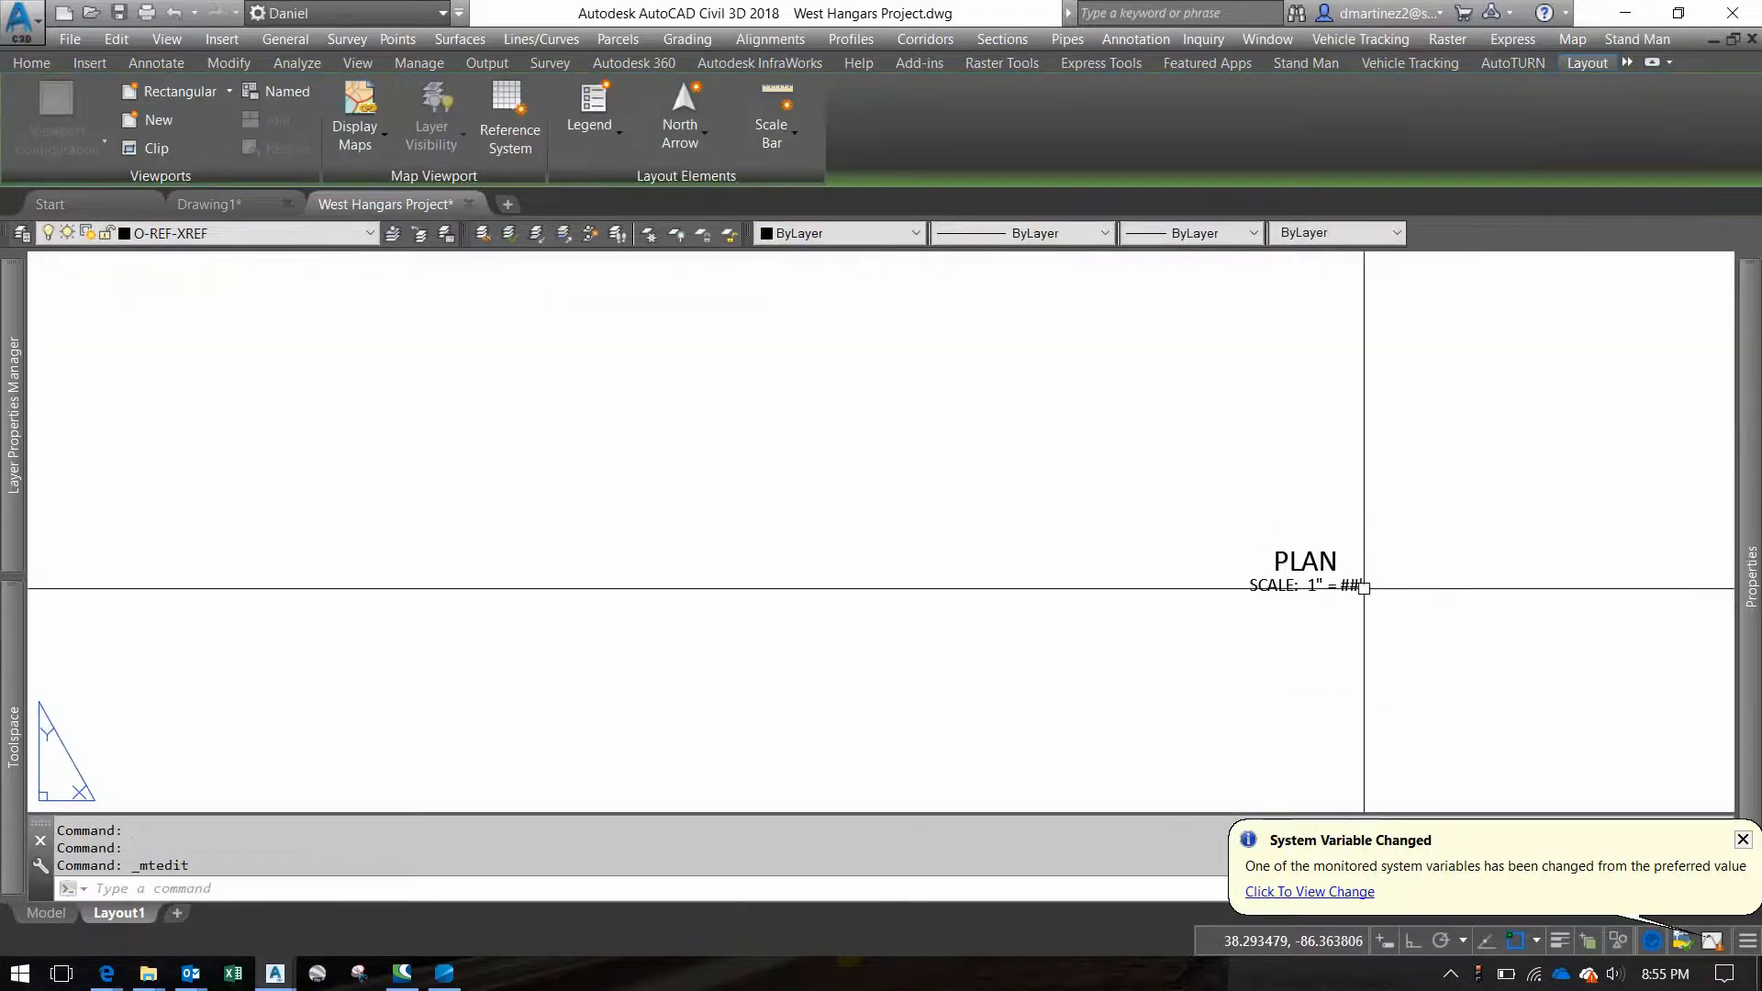
middle_drag(1433, 594, 985, 575)
middle_drag(955, 308, 927, 242)
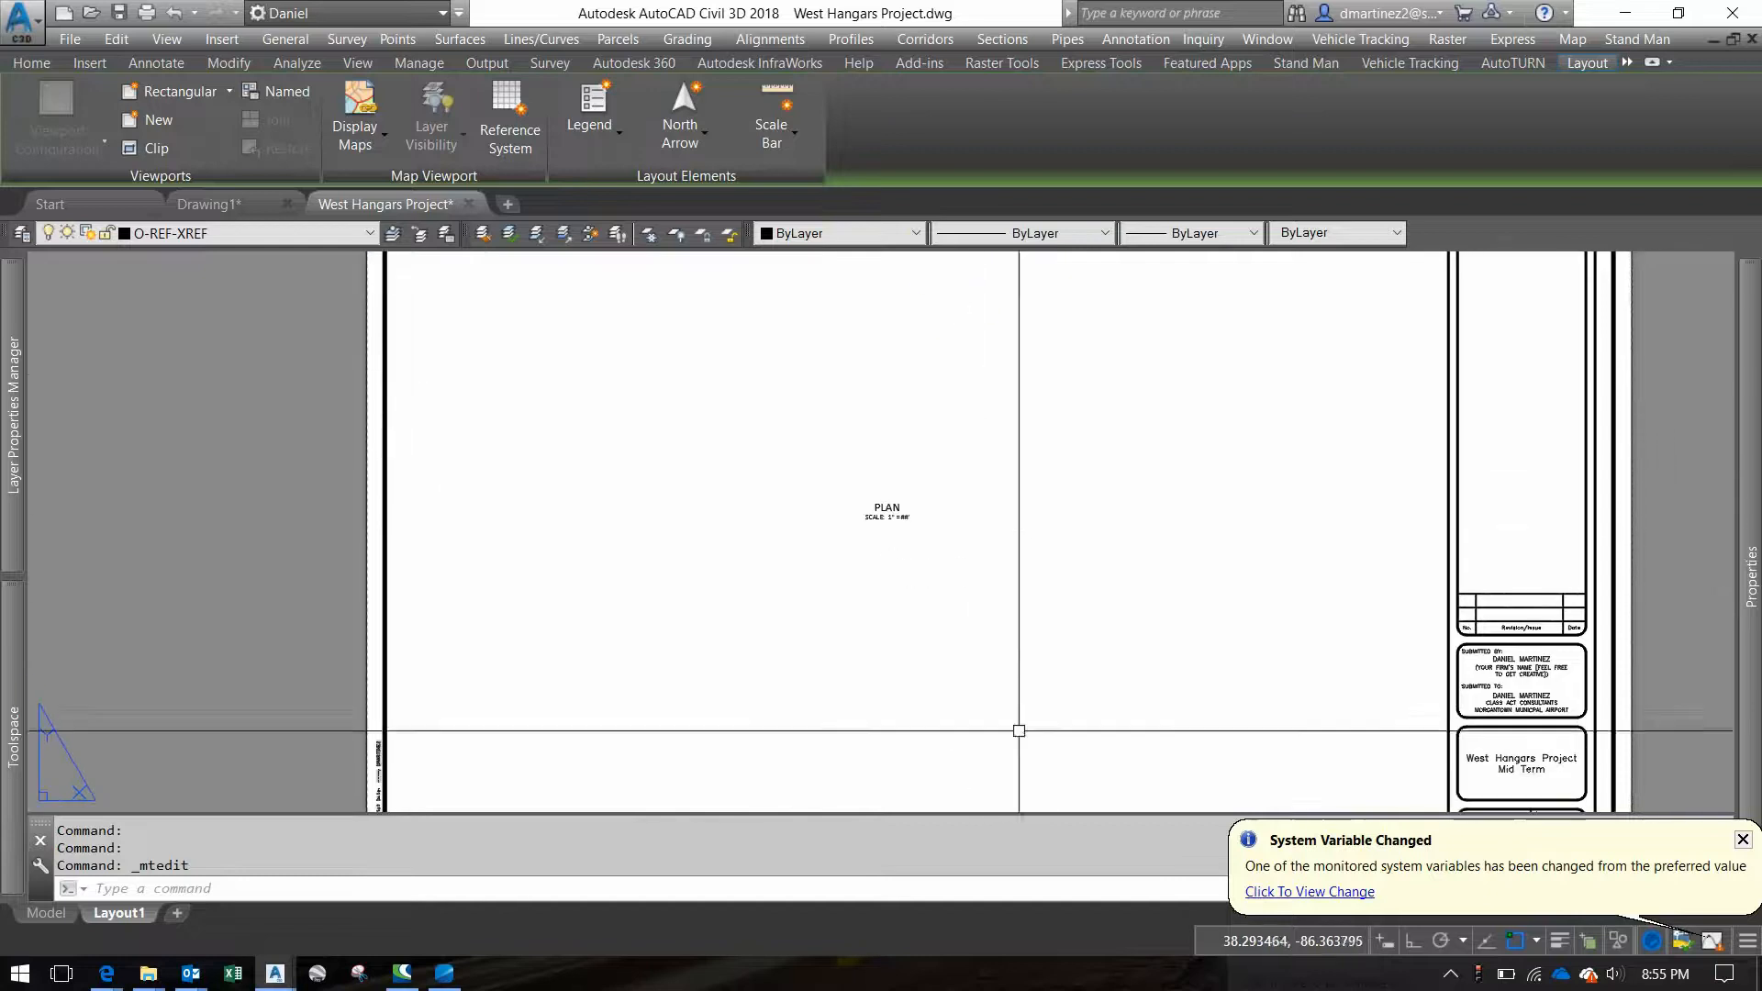
middle_drag(1020, 734, 926, 430)
scroll(812, 572, up, 3)
scroll(812, 573, up, 6)
scroll(814, 580, down, 4)
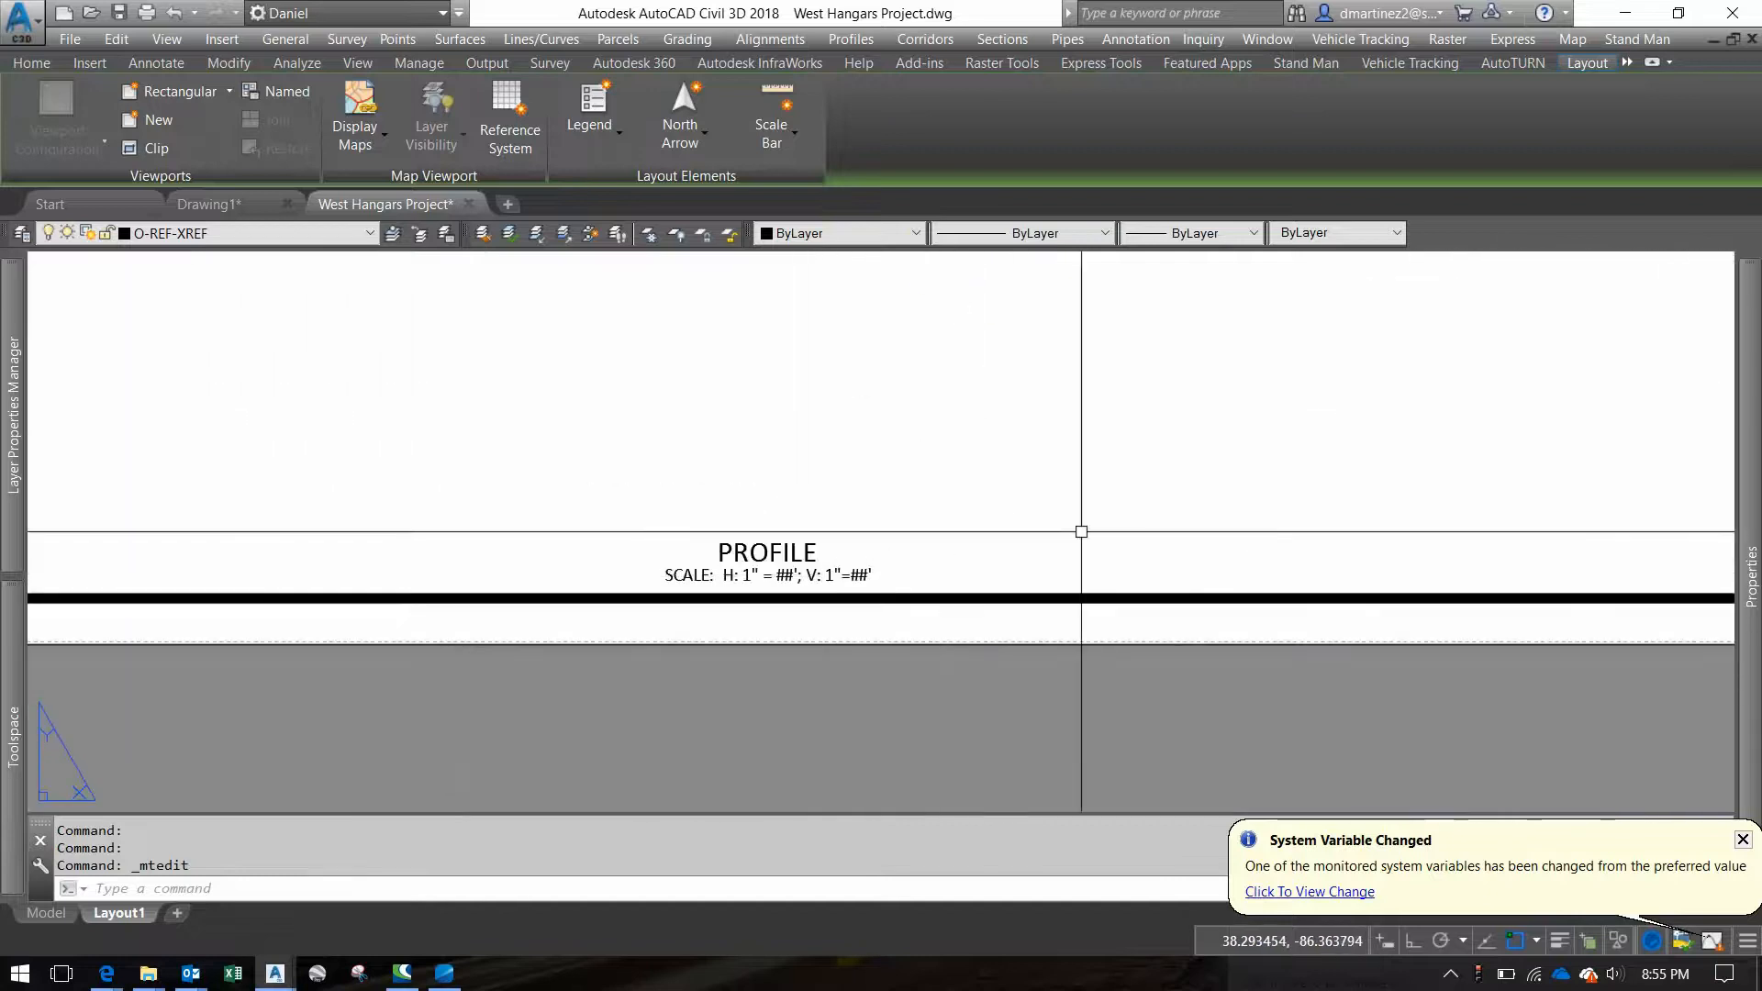
middle_drag(1116, 503, 933, 758)
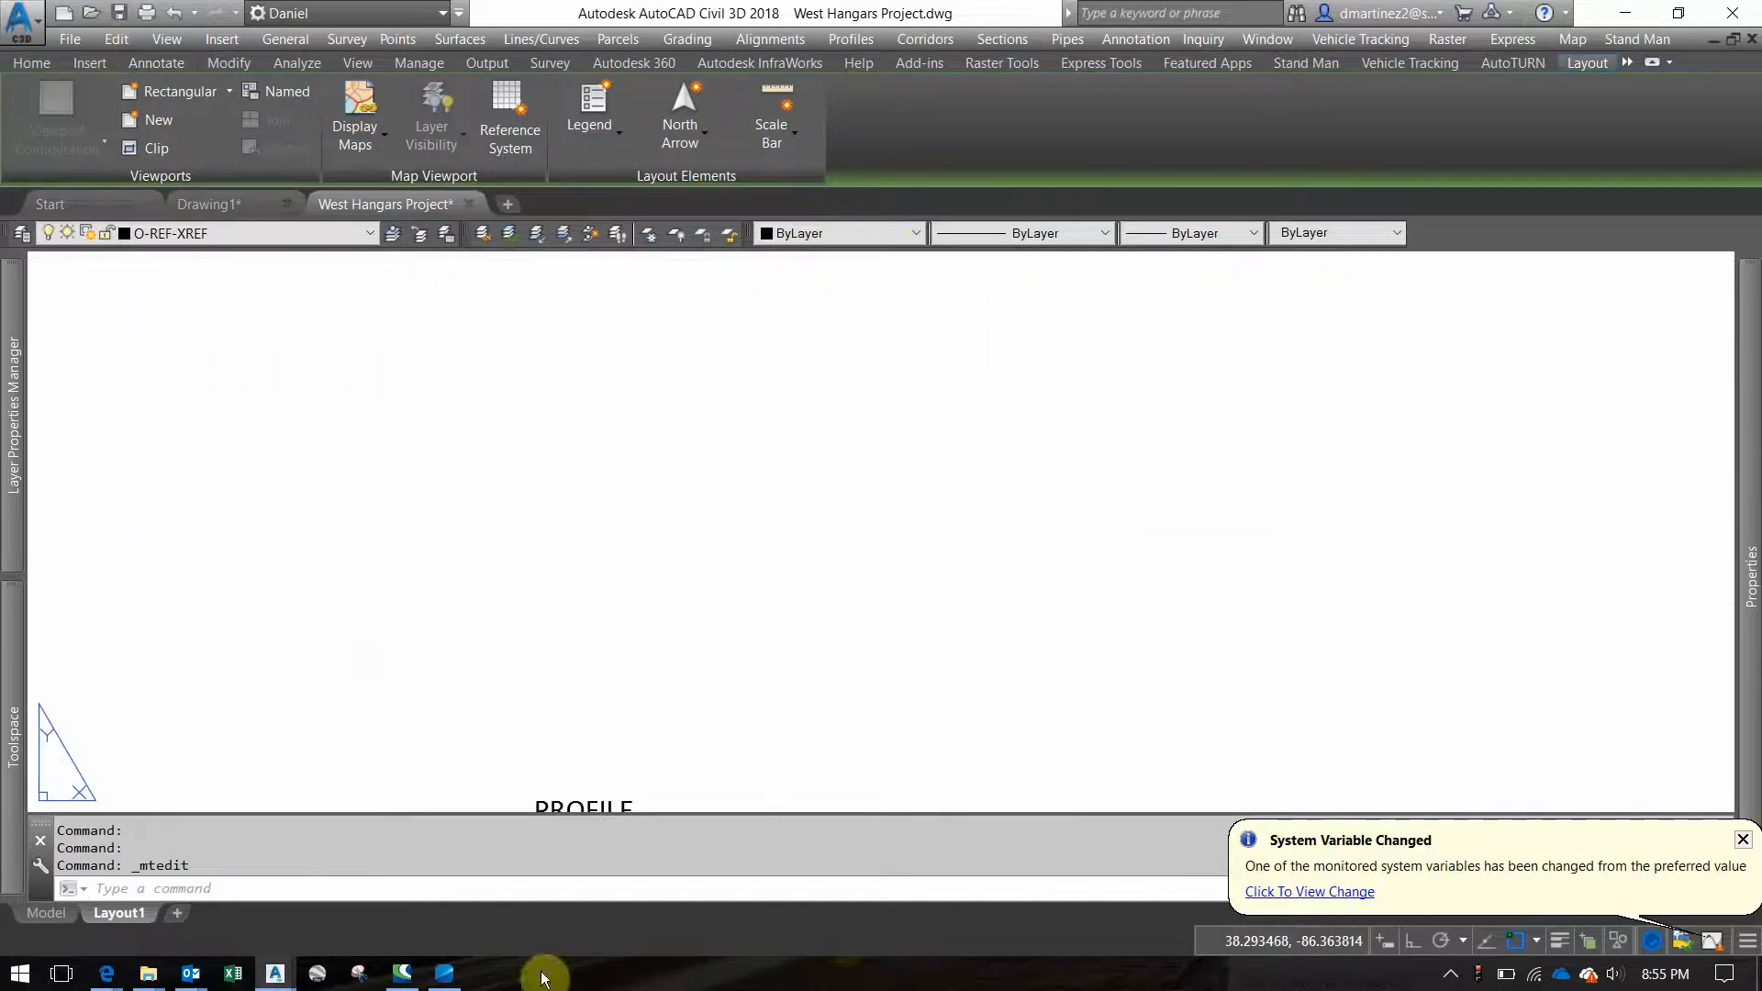
Switch to File Explorer and open Midterm project.pdf from the CIVL 2275 folder
click(154, 973)
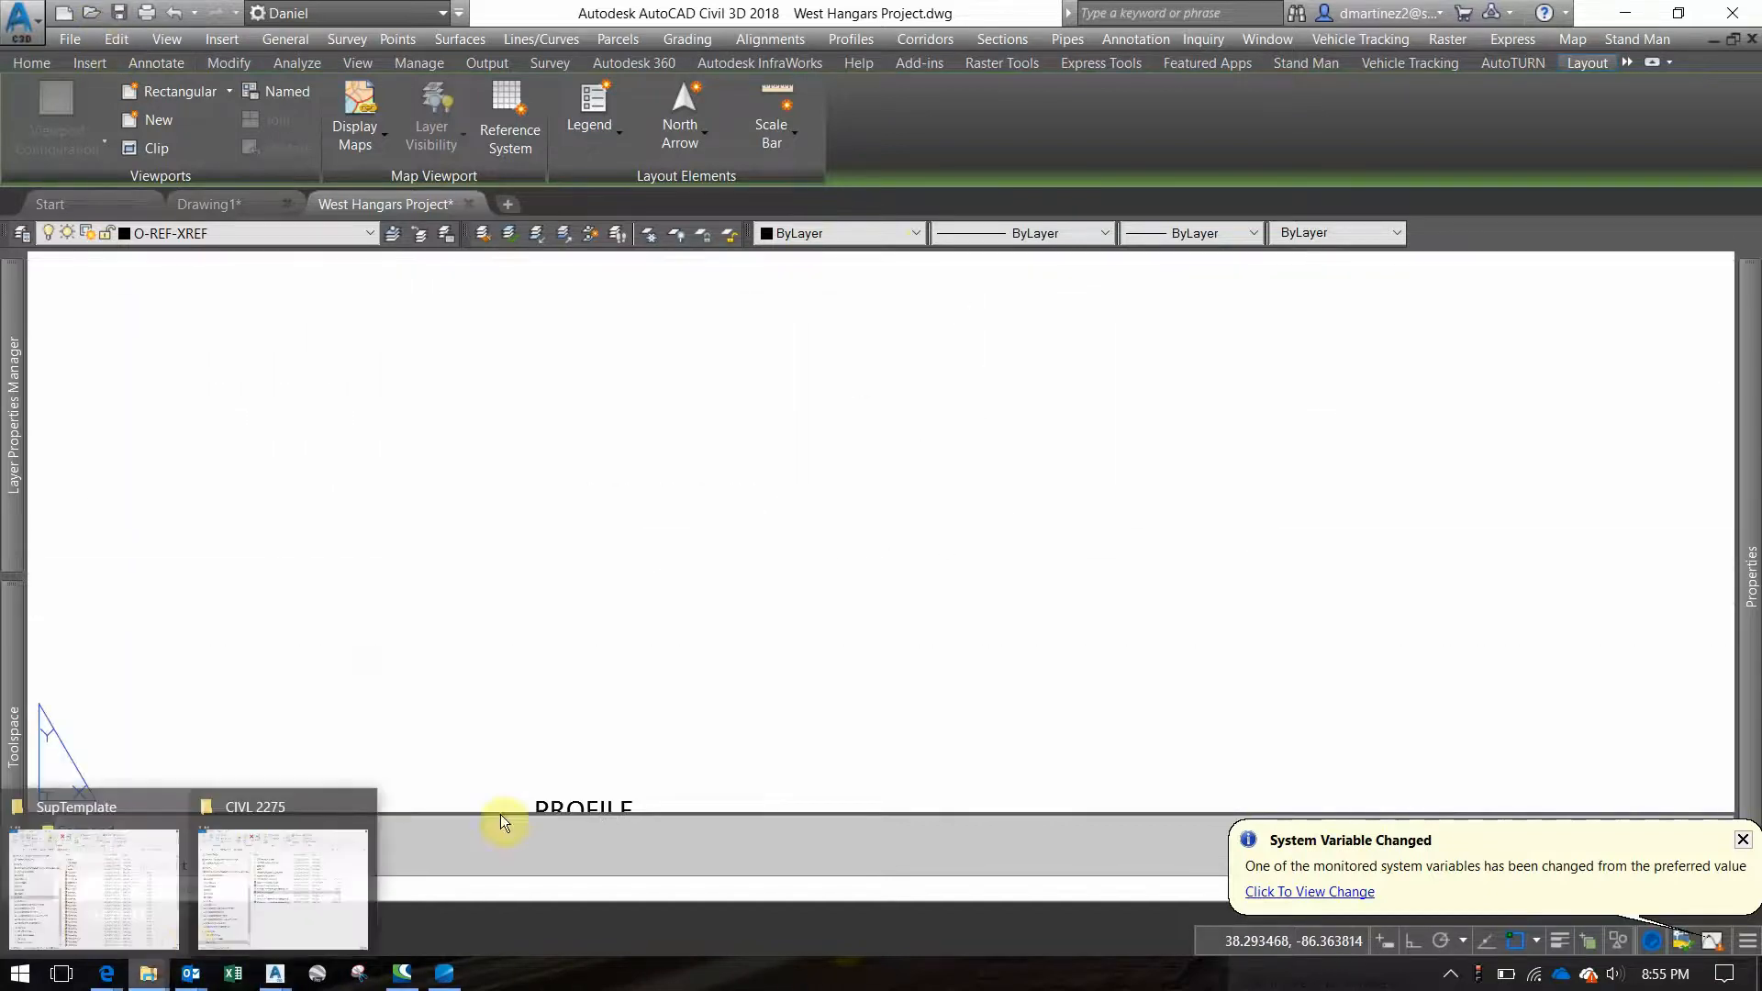
click(245, 851)
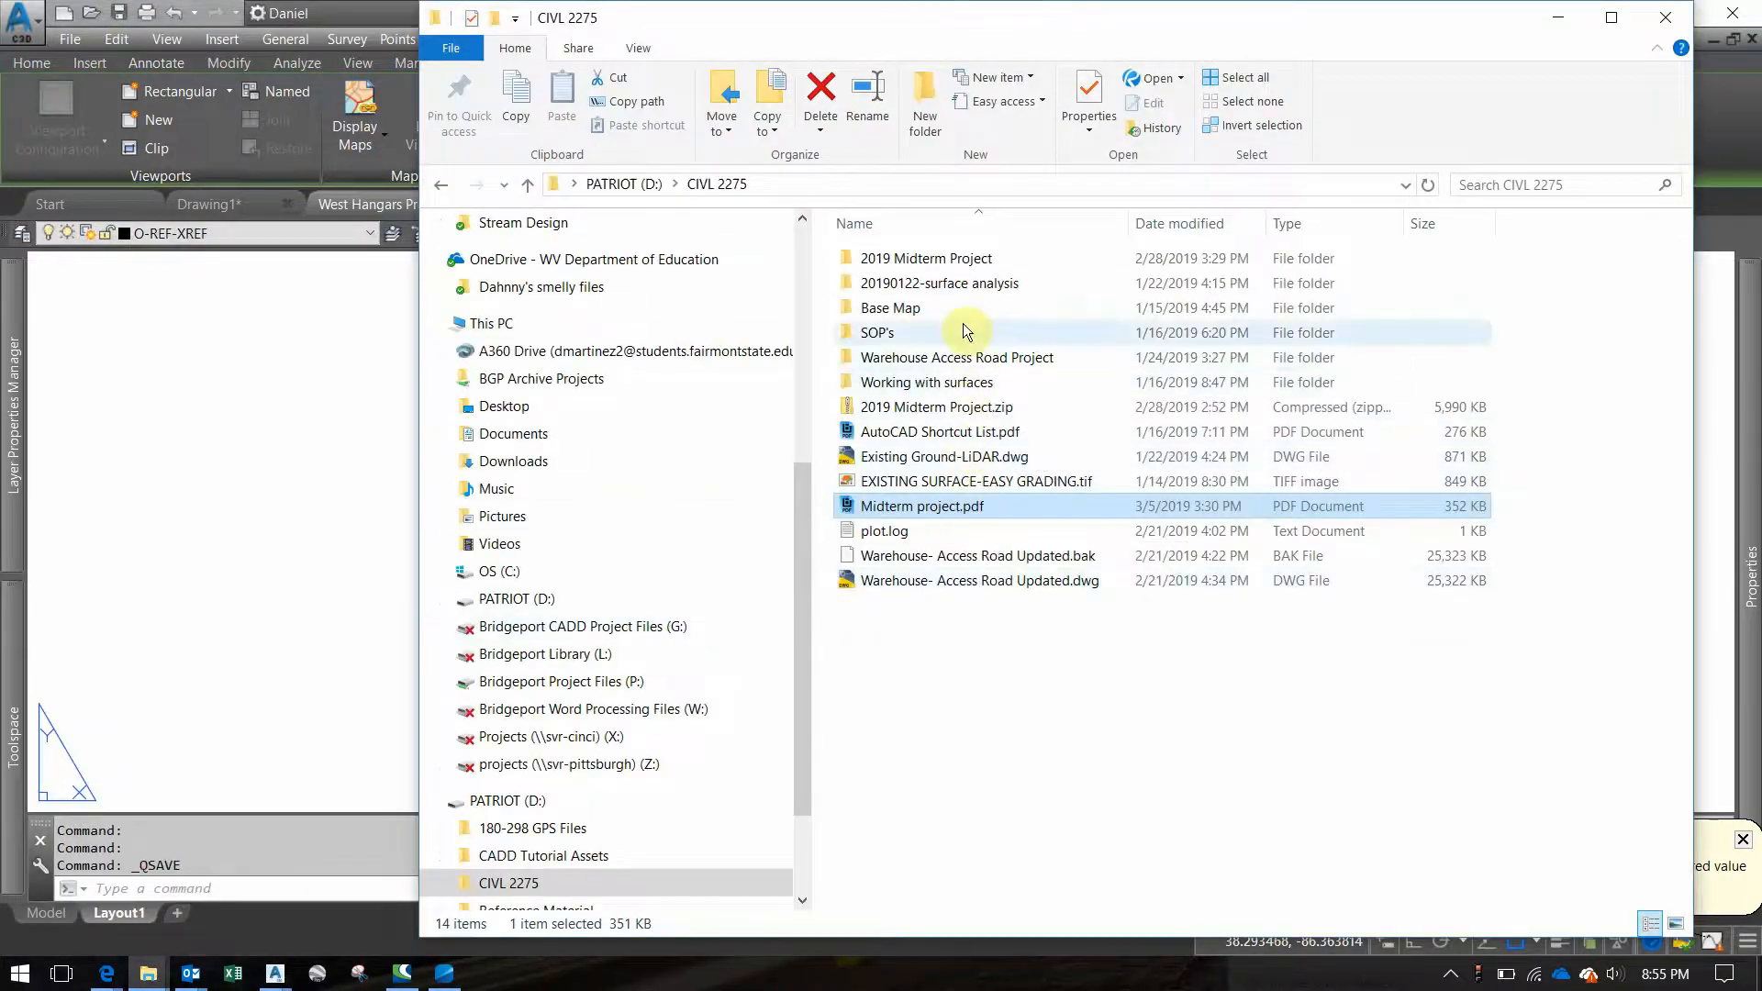
click(989, 261)
double_click(988, 261)
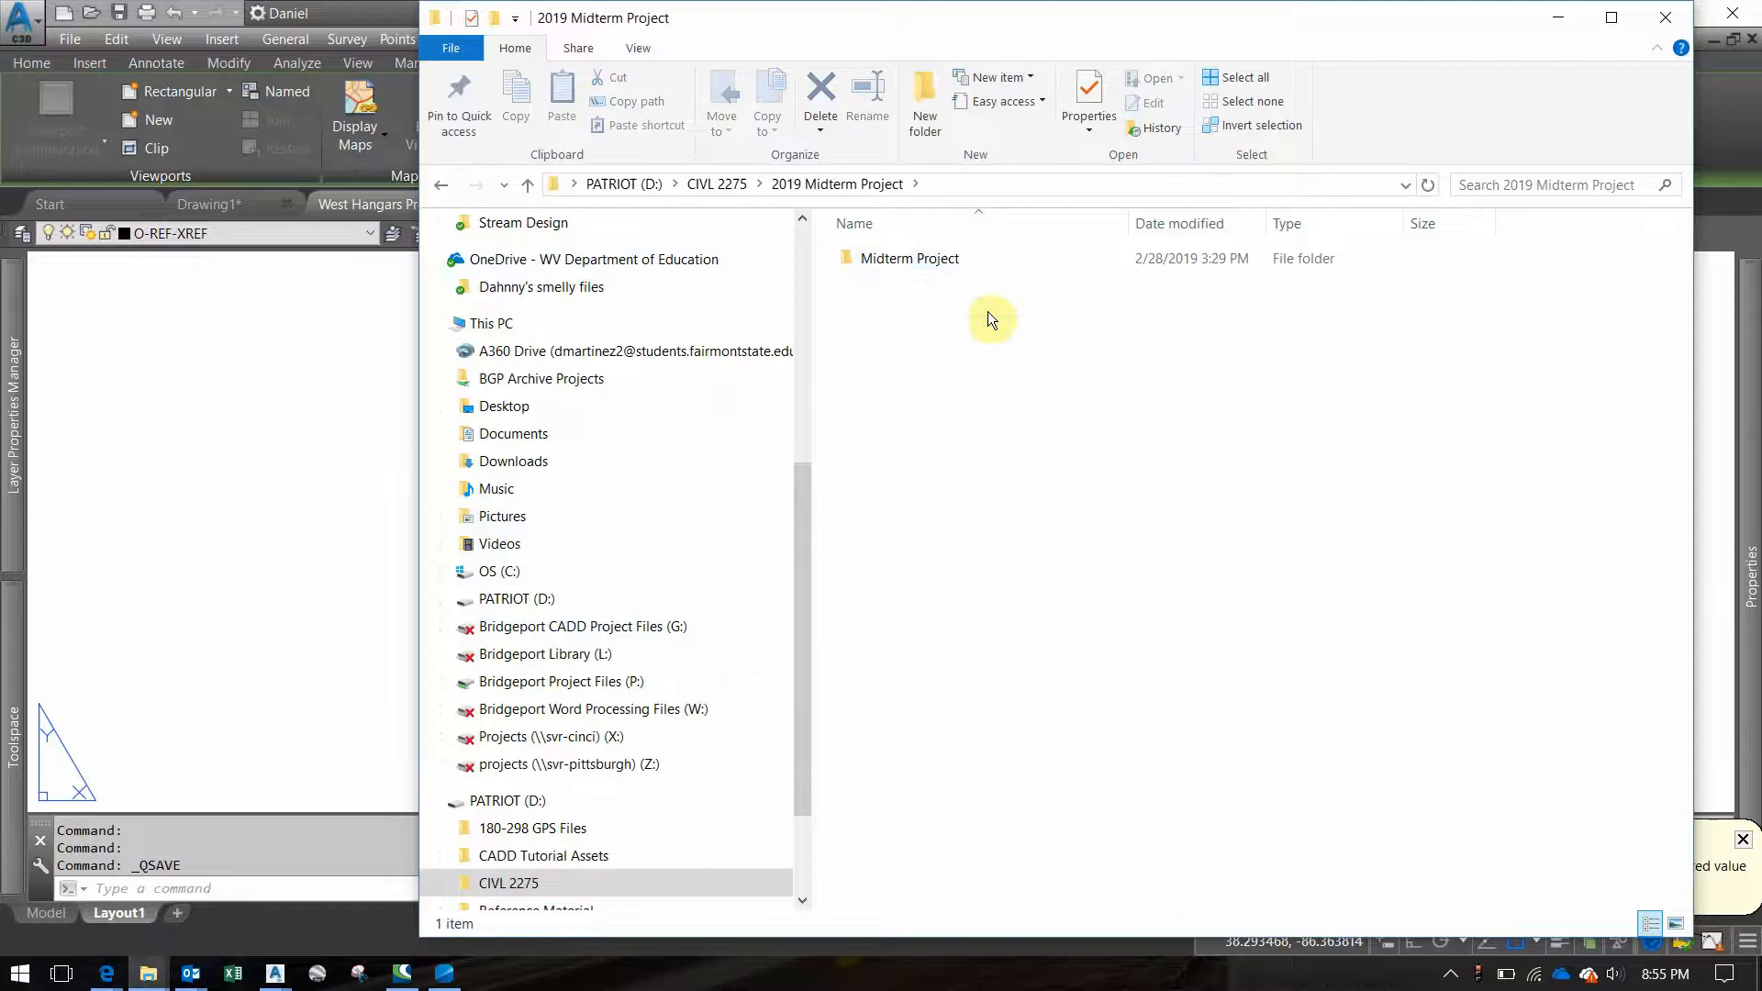
double_click(989, 261)
click(734, 184)
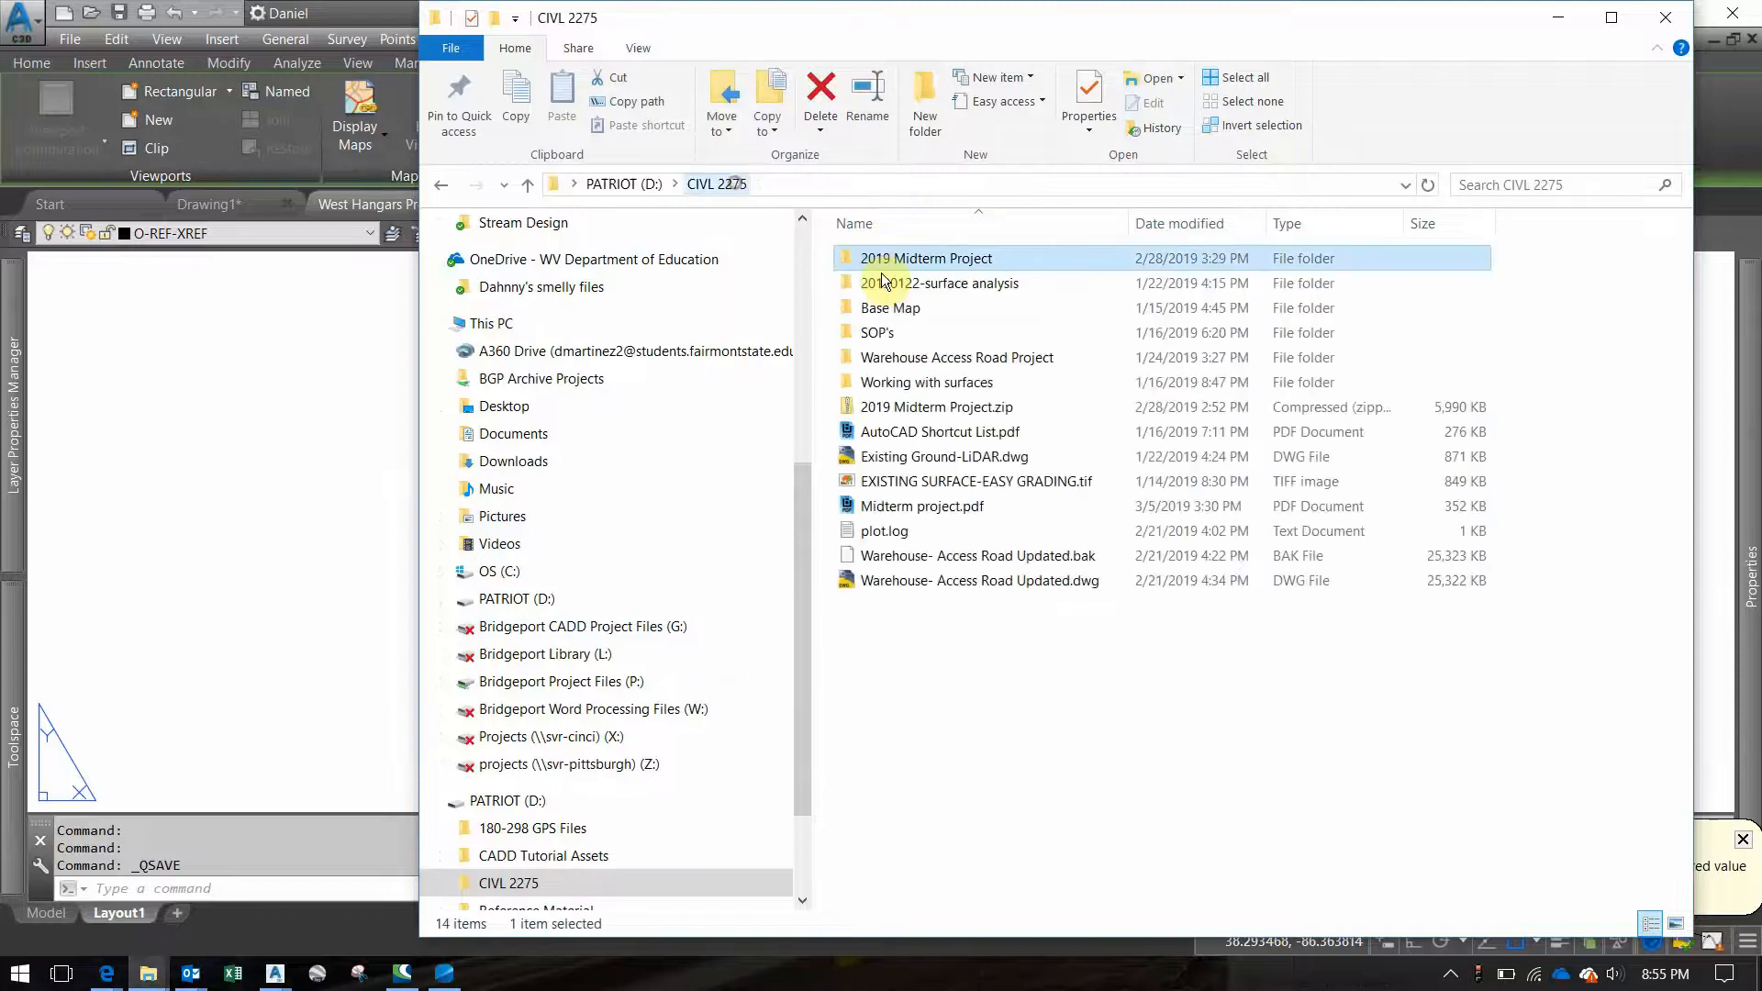
click(972, 506)
double_click(973, 506)
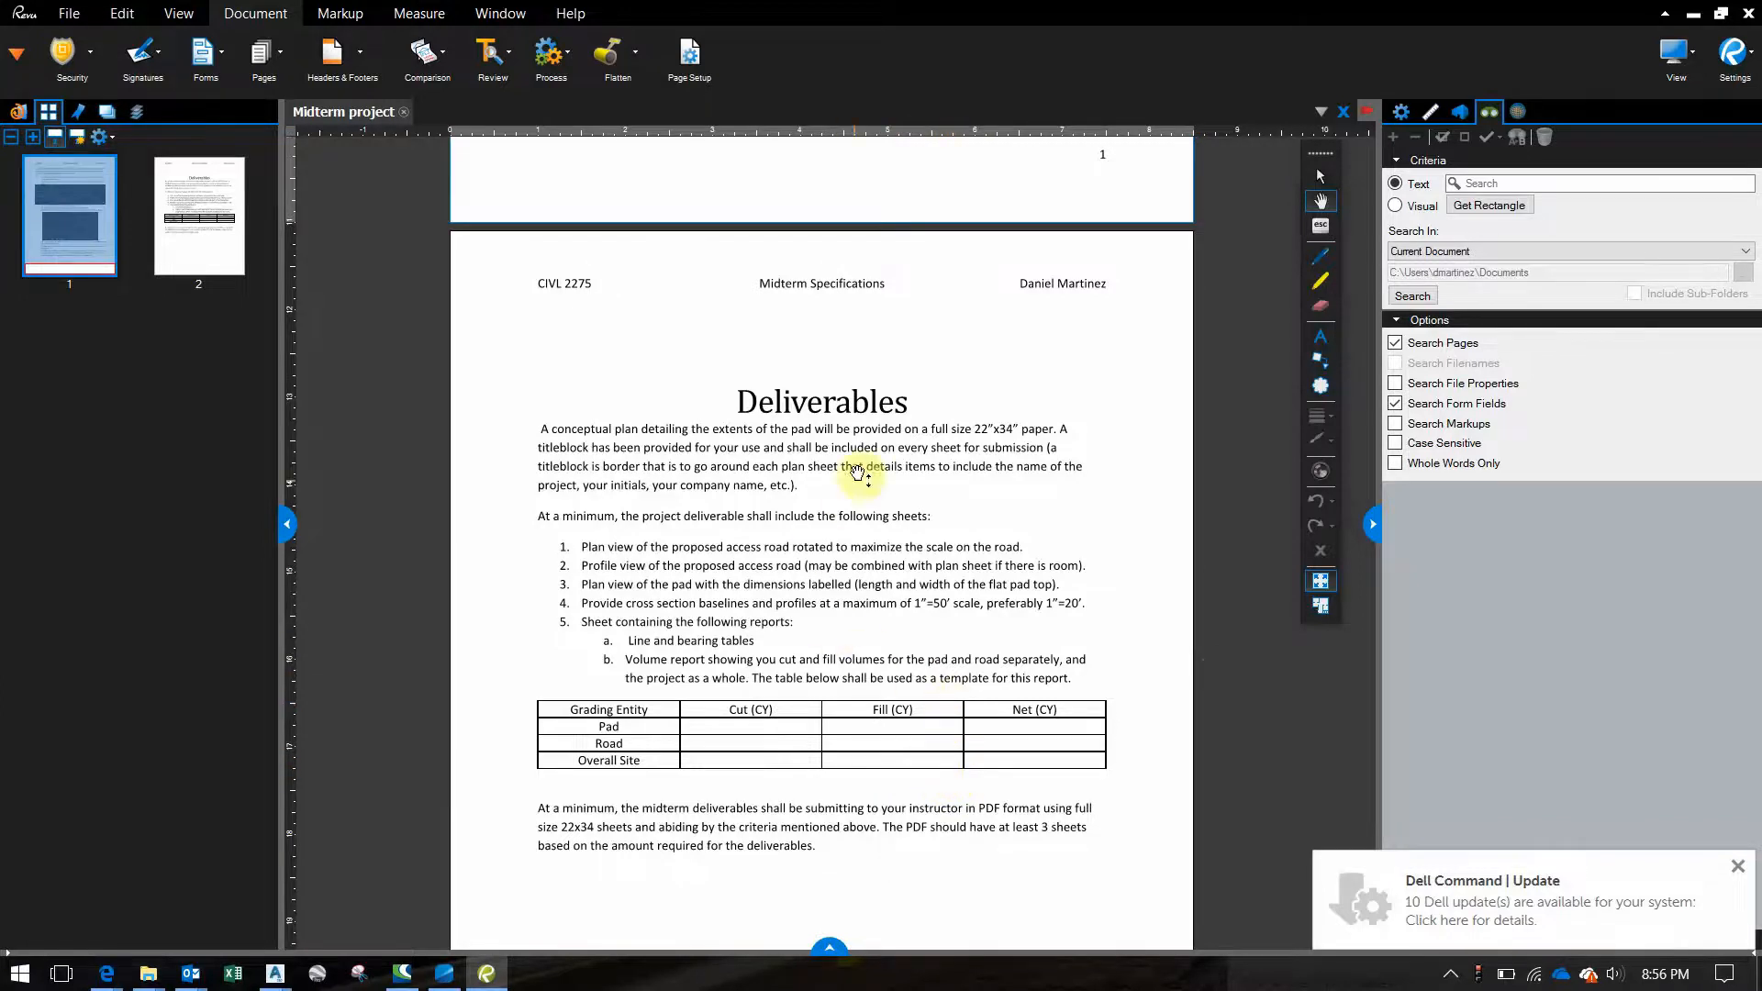
Read the Deliverables section on page 2 of the midterm specifications, and return to the West Hangars Project drawing in Civil 3D
scroll(920, 575, down, 1)
scroll(920, 575, down, 1)
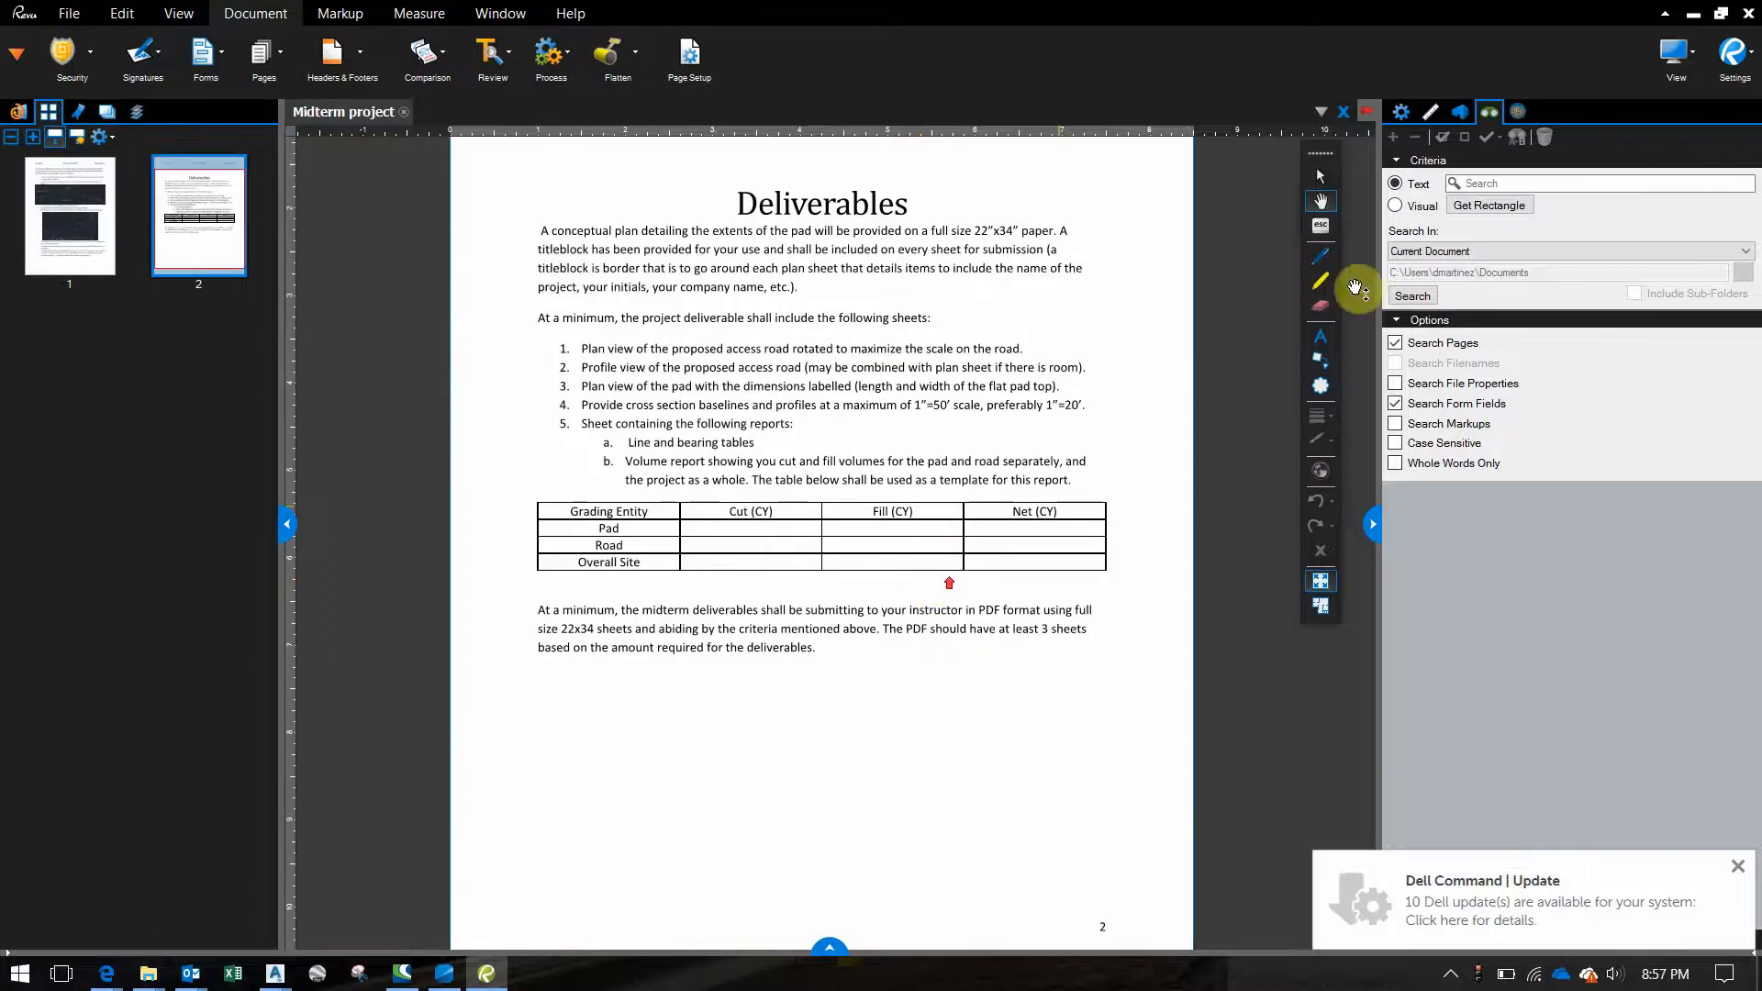
scroll(1357, 289, up, 1)
click(367, 601)
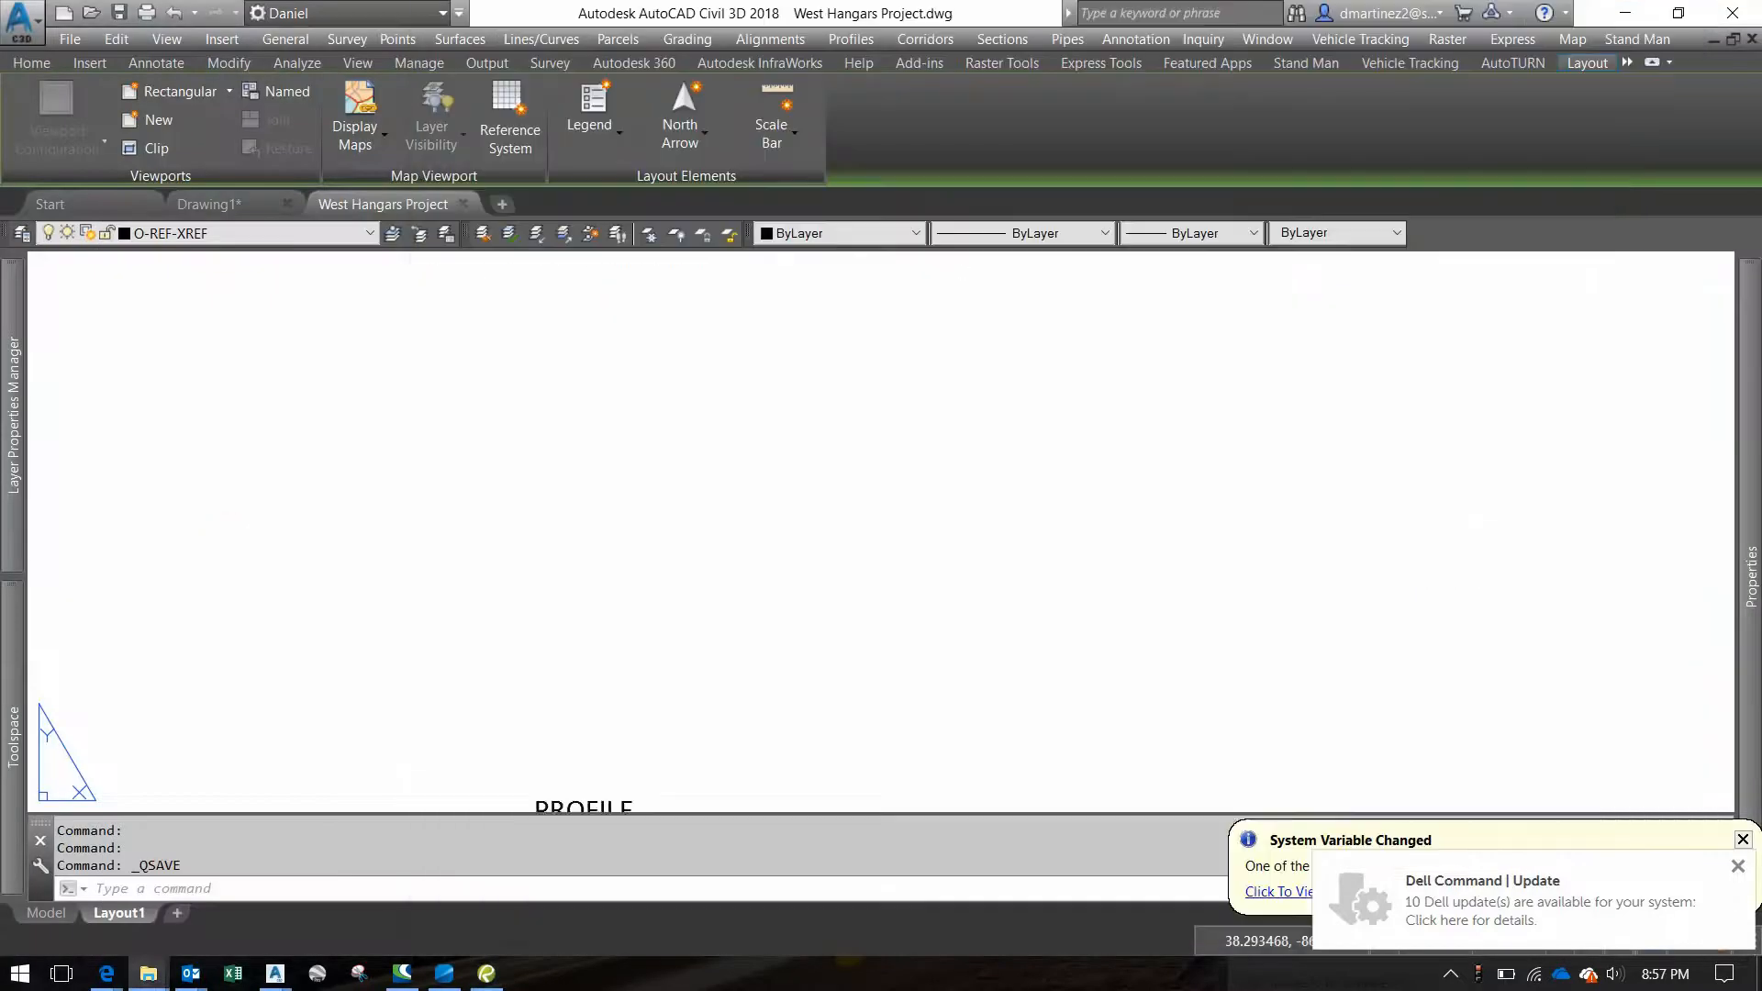
Examine the plan and profile areas of the Layout1 sheet, briefly selecting the PROFILE label and its scale text
scroll(701, 525, down, 6)
middle_drag(729, 487, 881, 715)
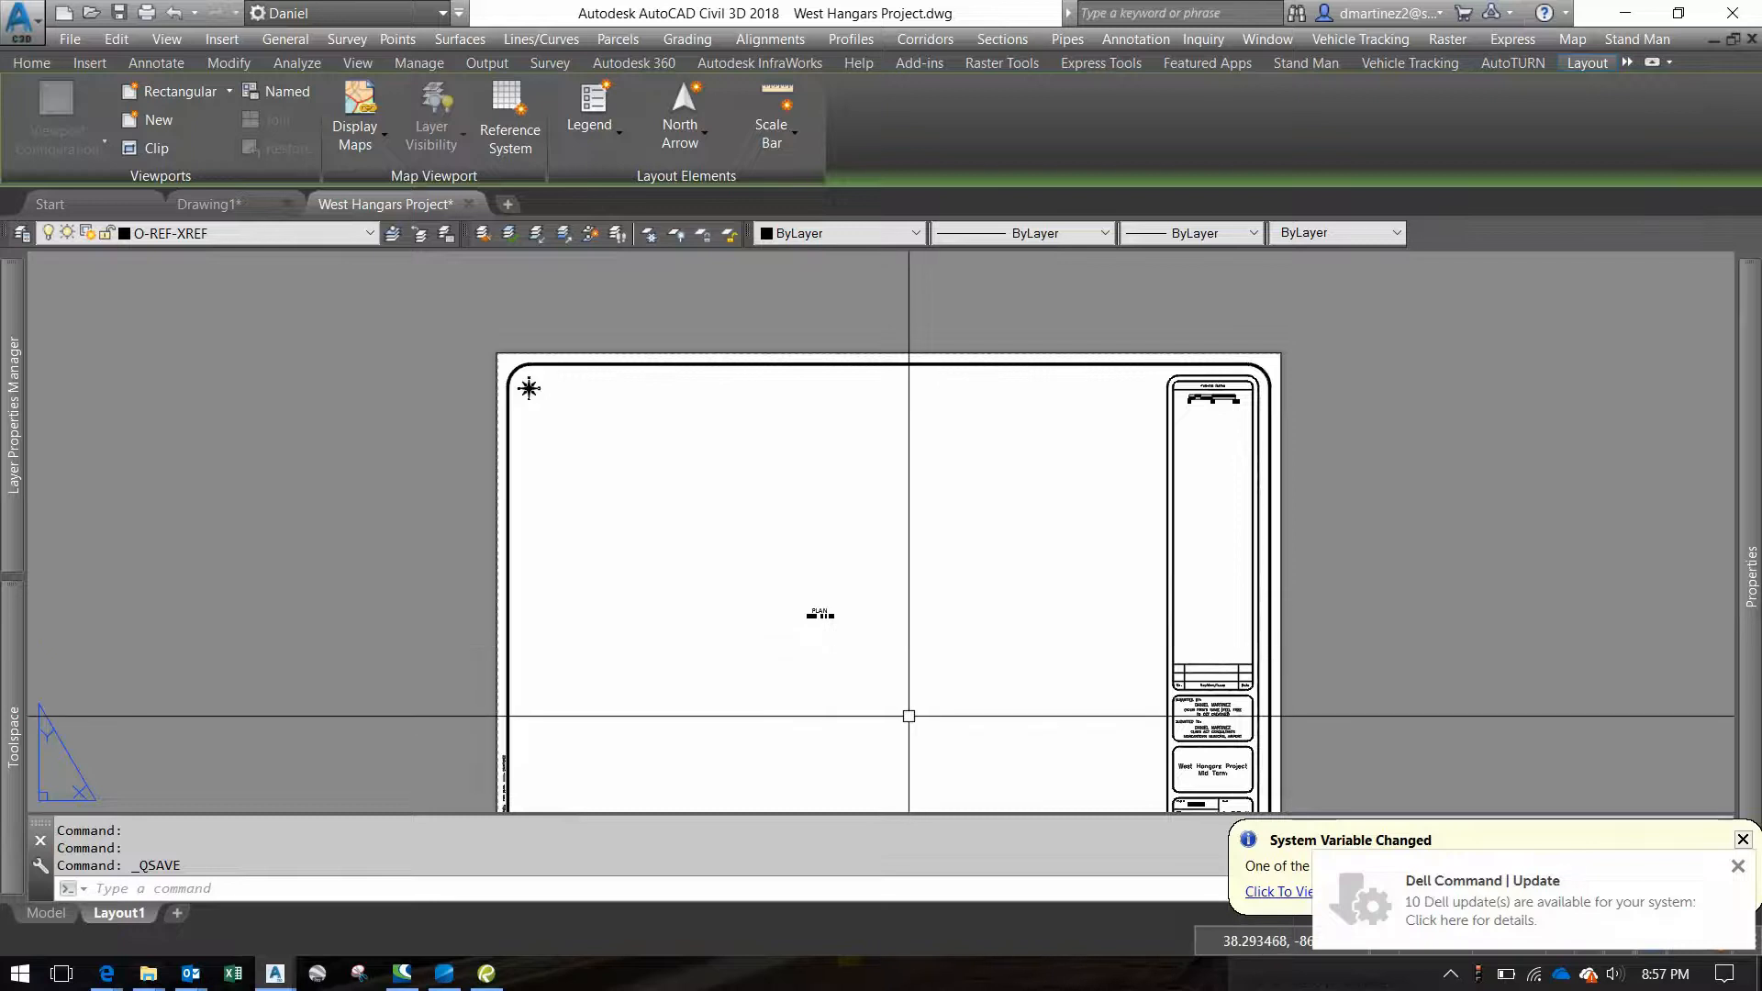
middle_drag(910, 715, 902, 527)
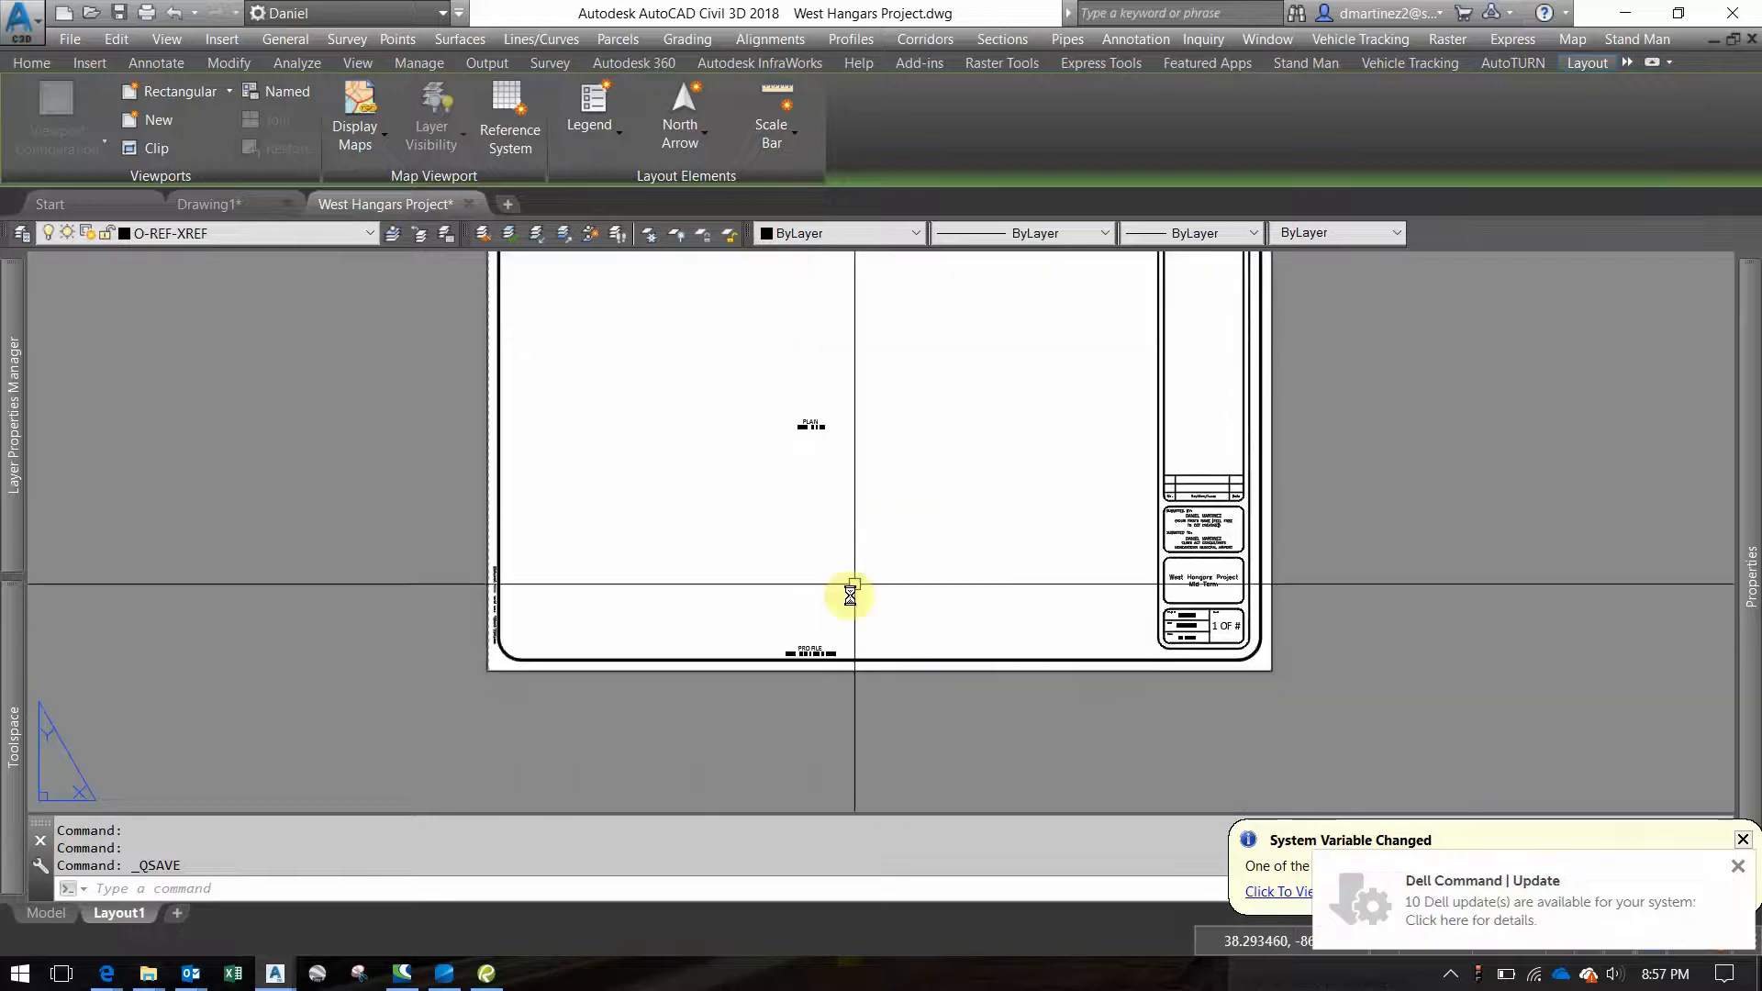
middle_drag(905, 357, 920, 664)
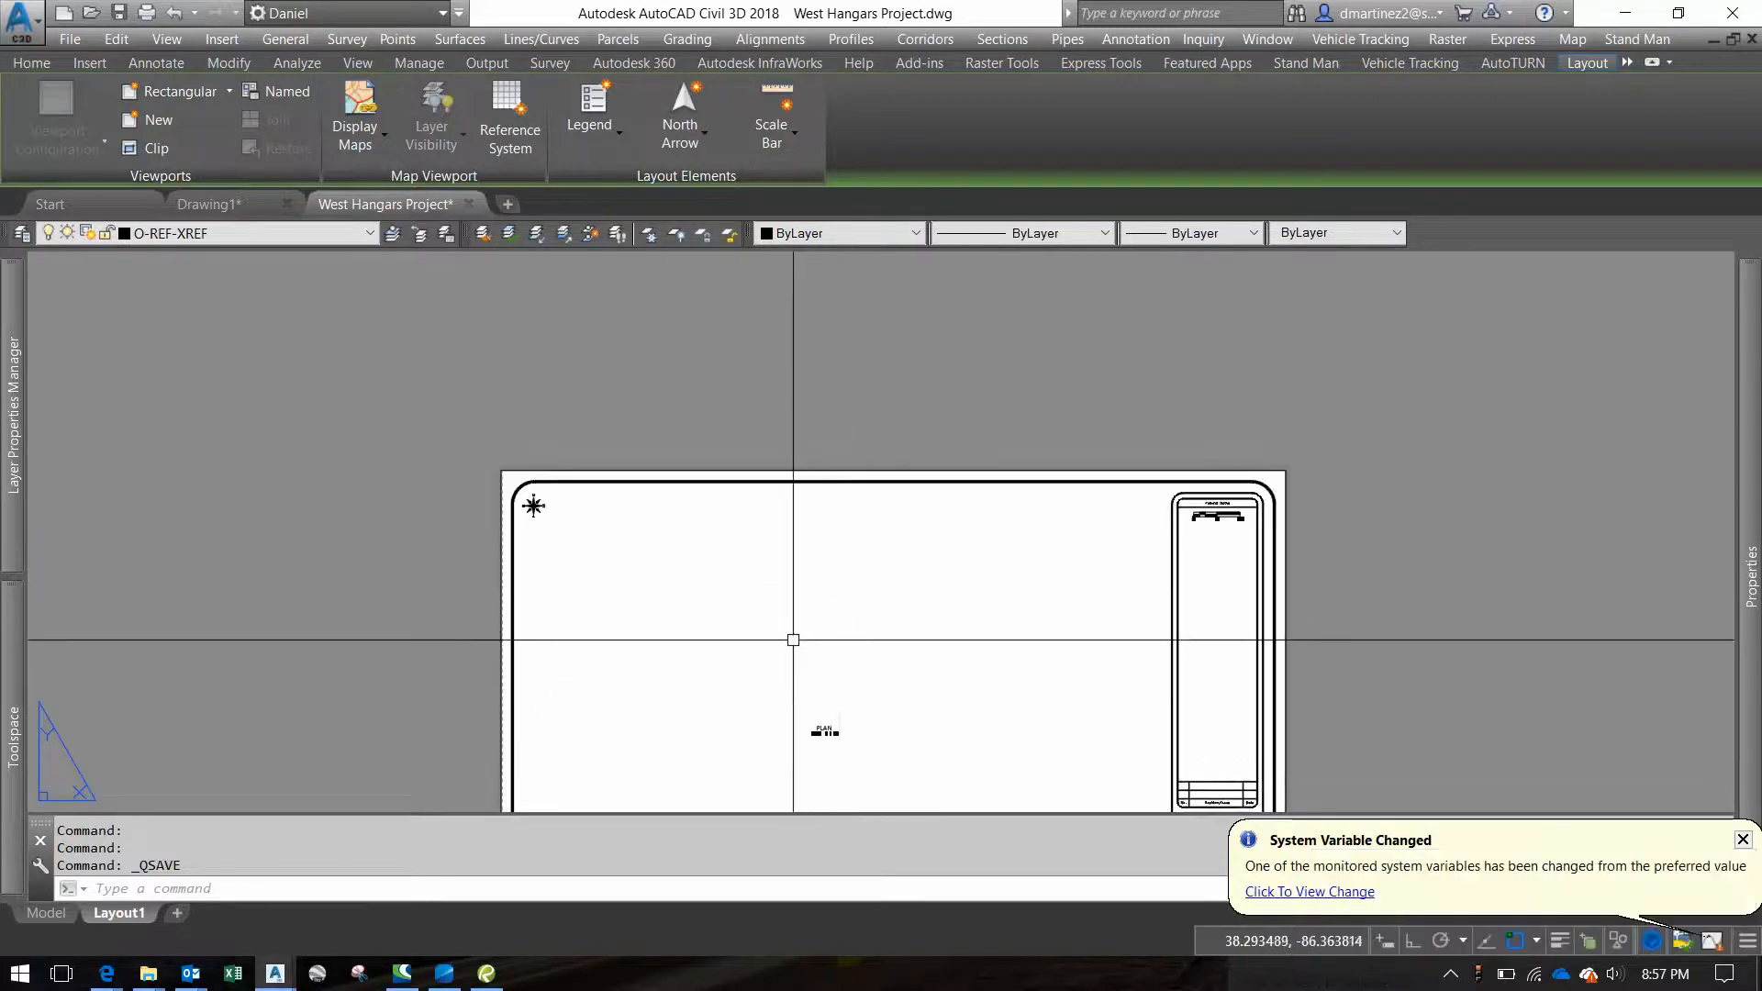
middle_drag(790, 641, 789, 485)
scroll(787, 489, up, 2)
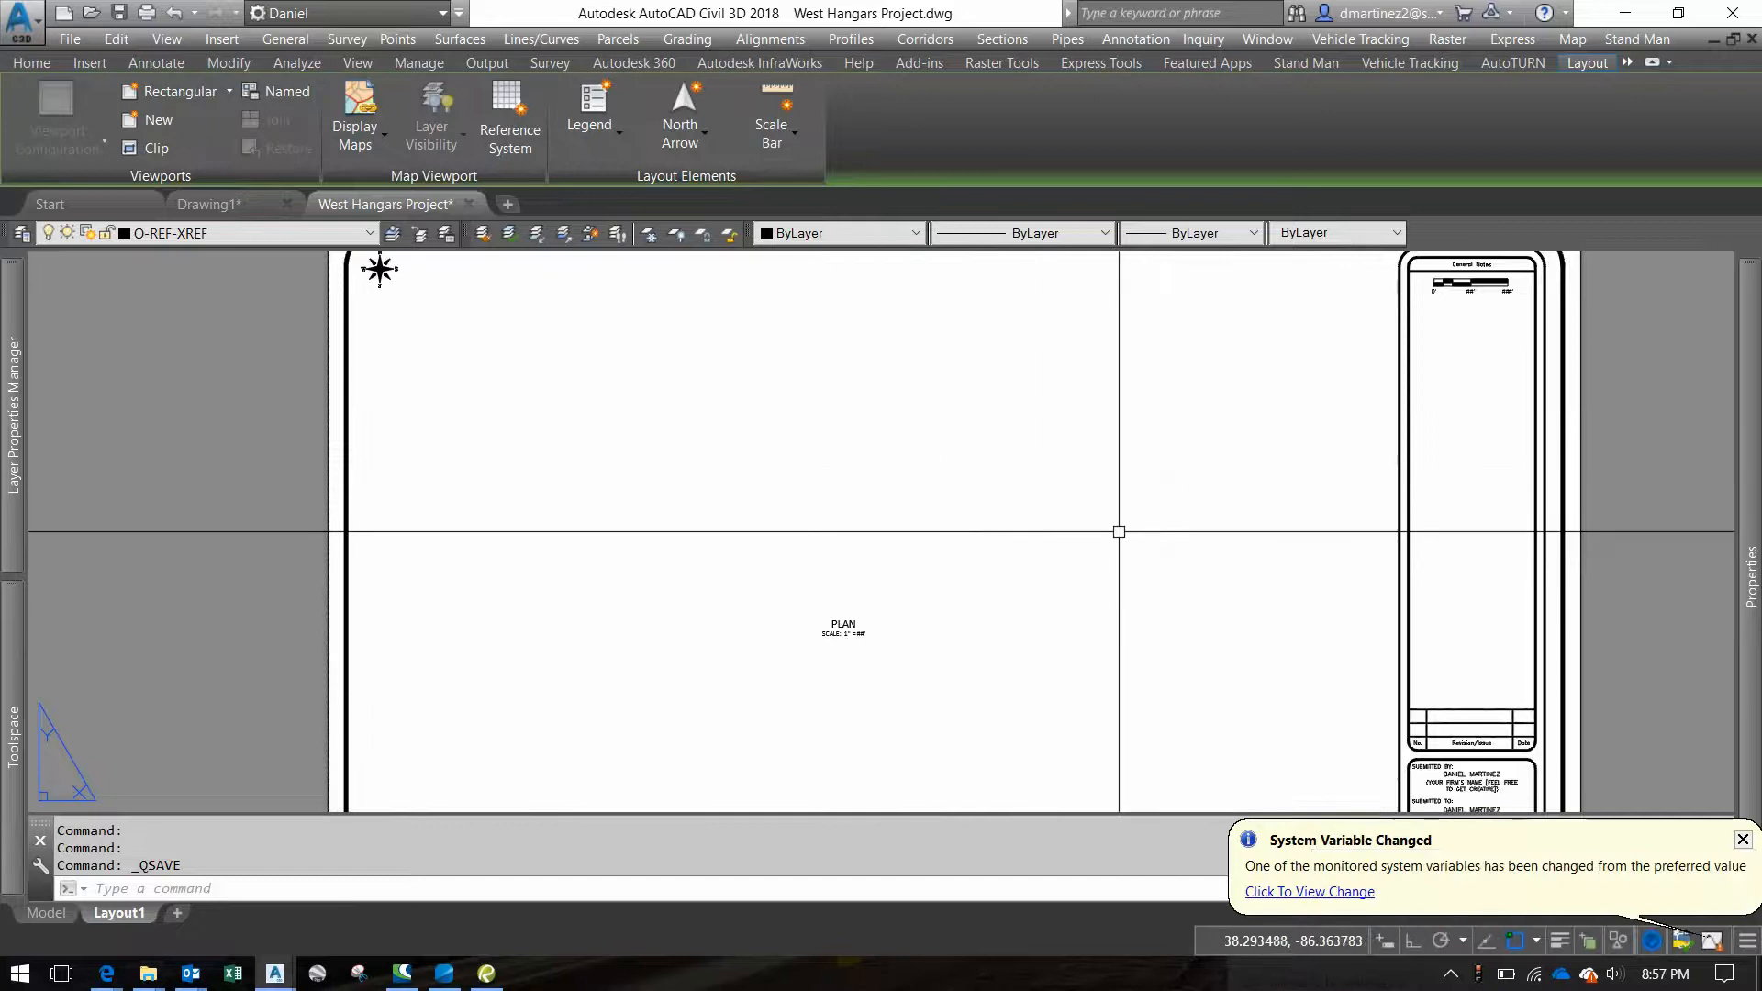
middle_drag(908, 596, 883, 343)
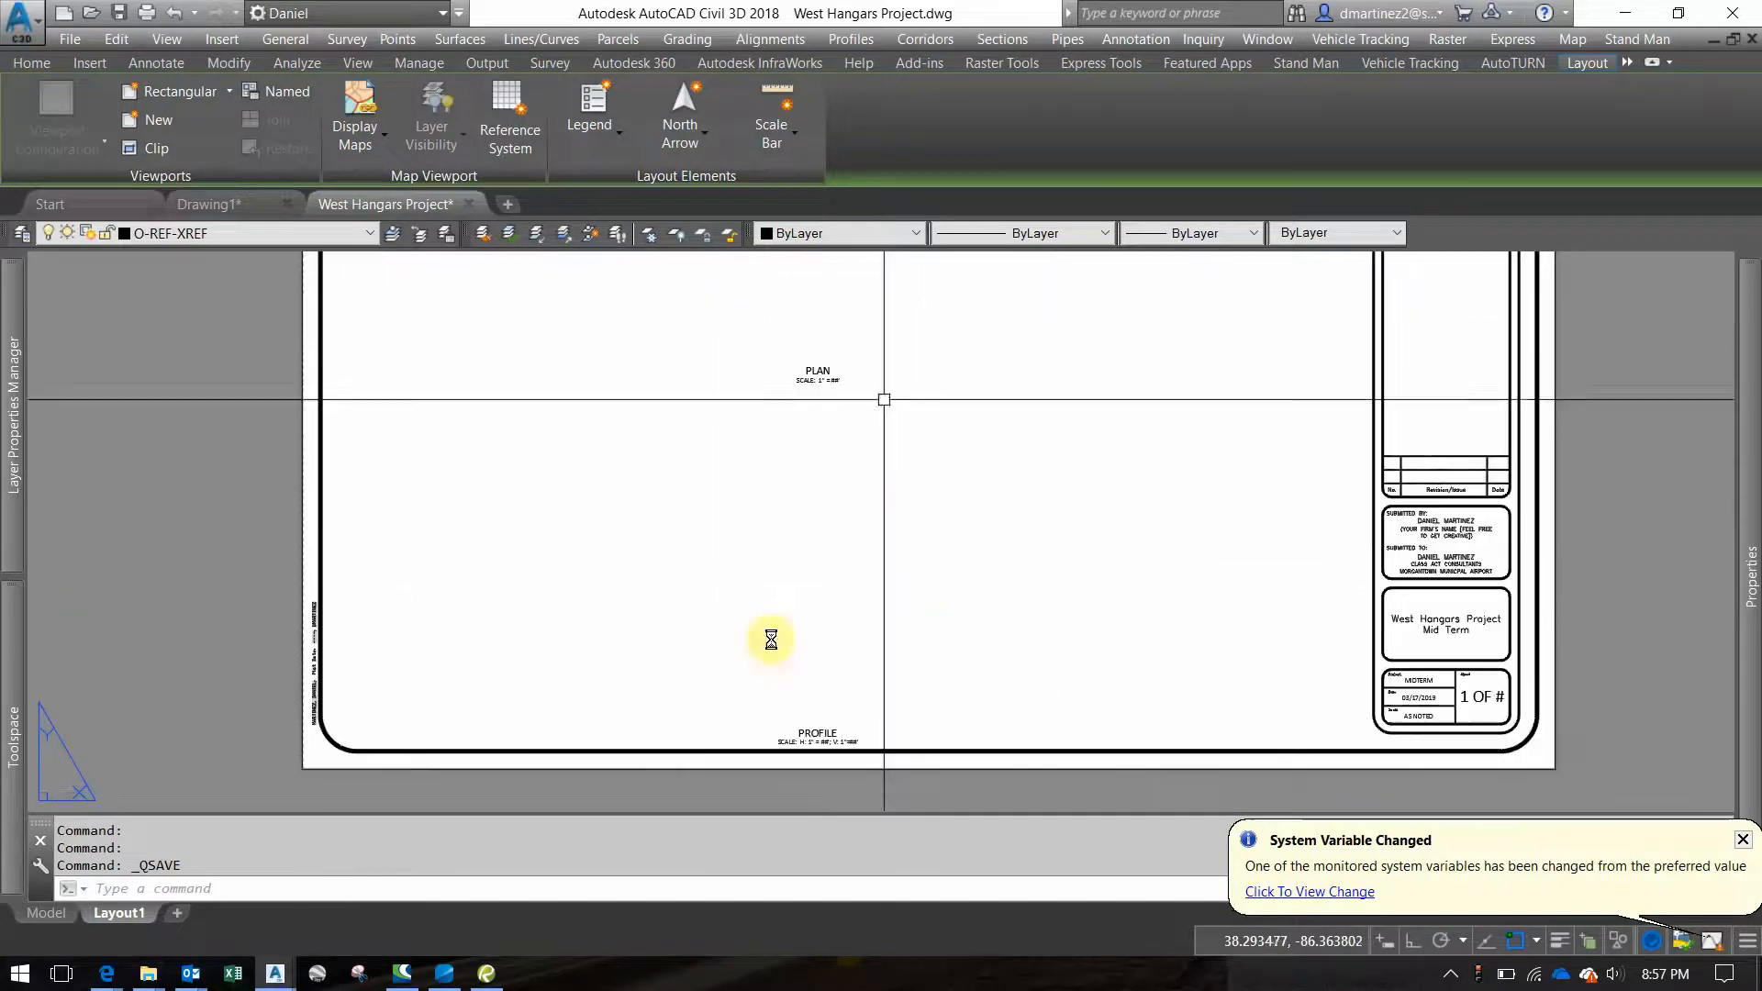
click(713, 661)
click(956, 791)
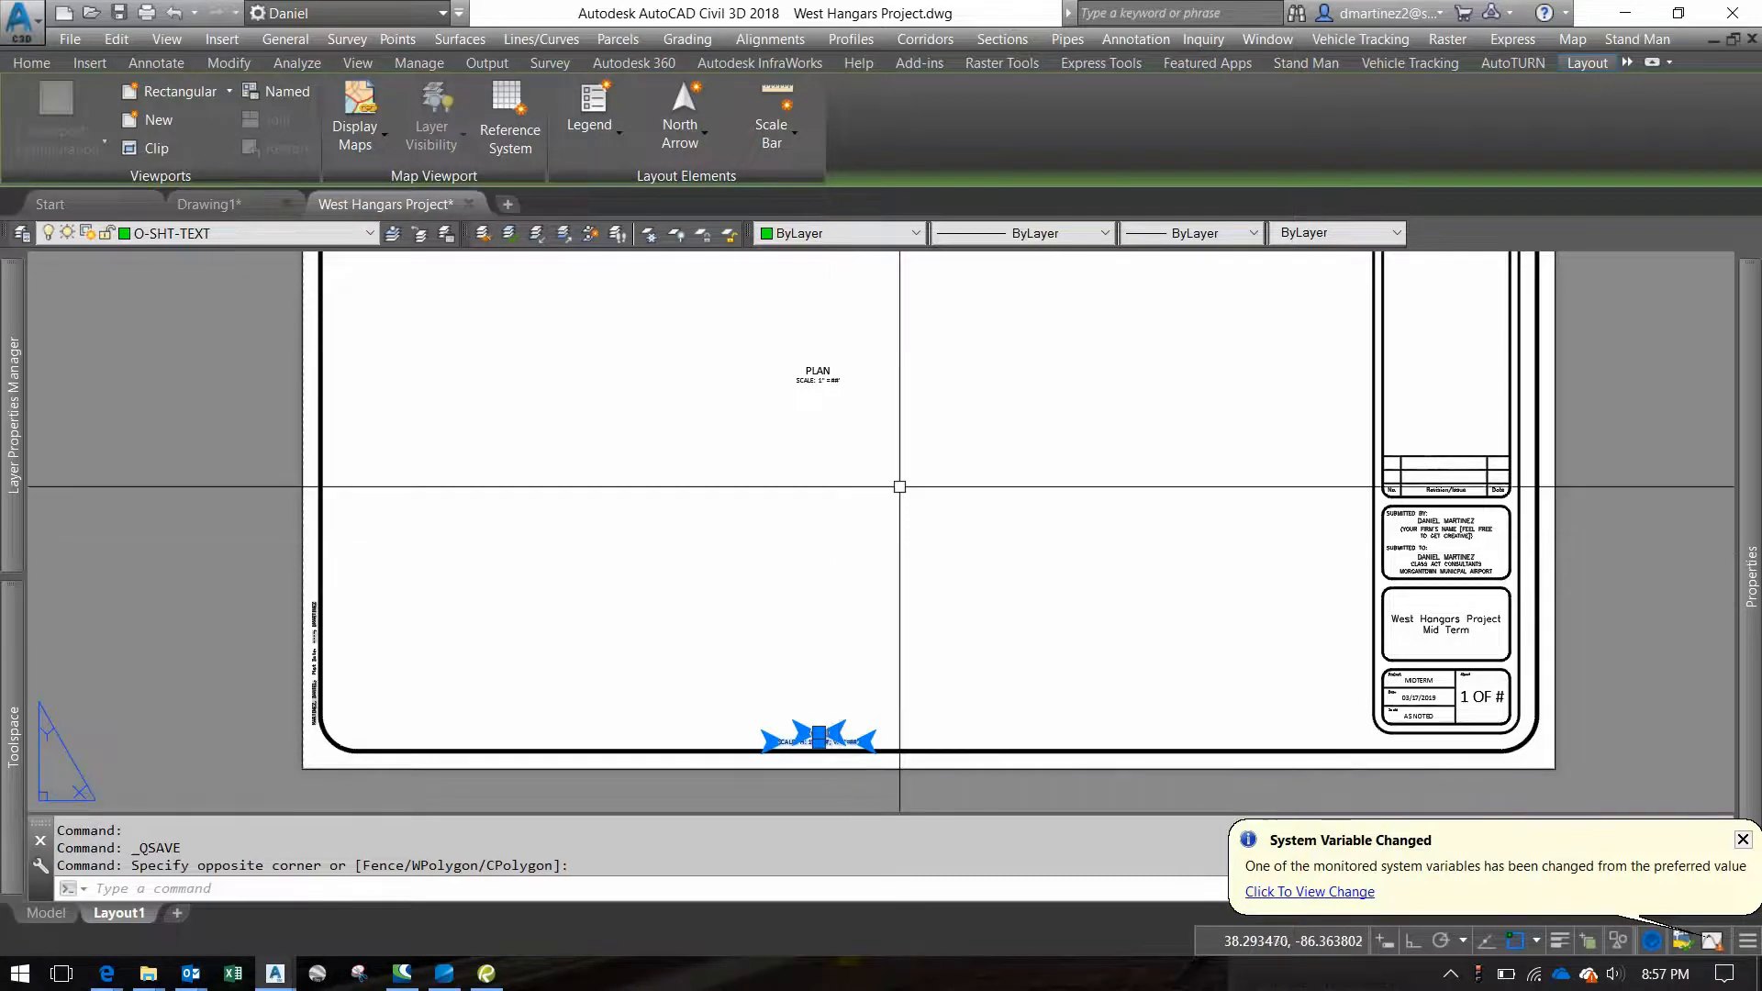
middle_drag(1082, 504, 796, 606)
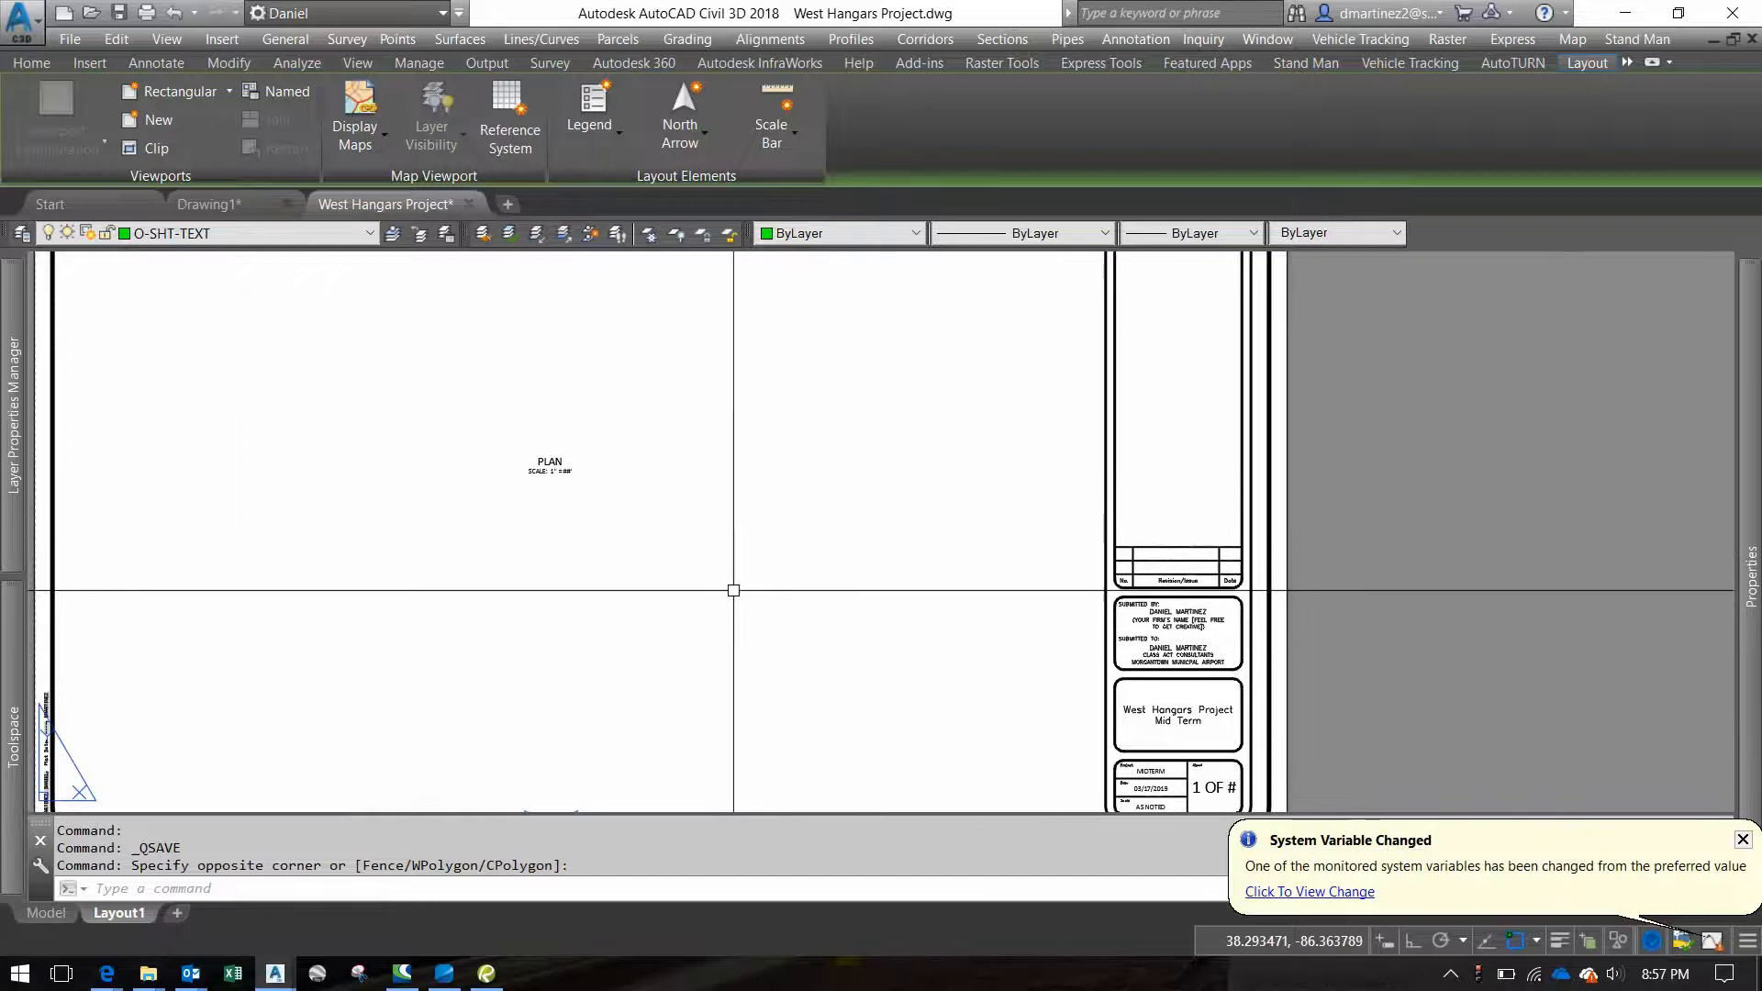
middle_drag(627, 576, 827, 524)
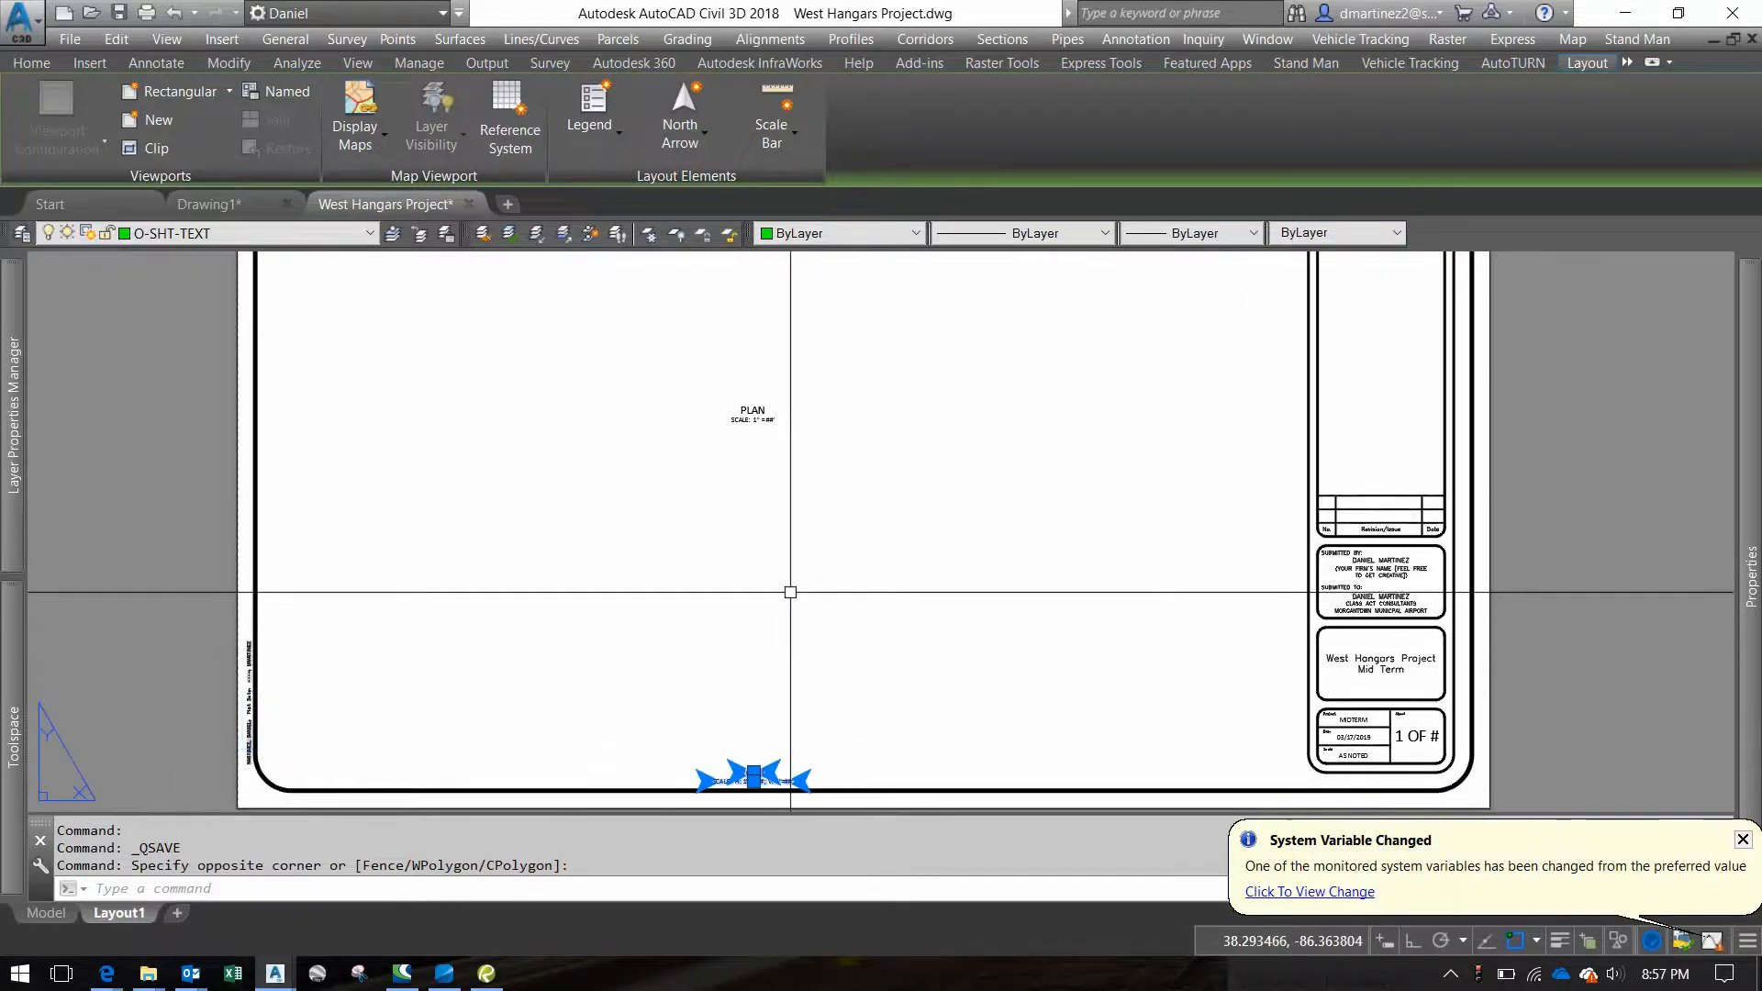
key(Escape)
key(Escape)
key(Escape)
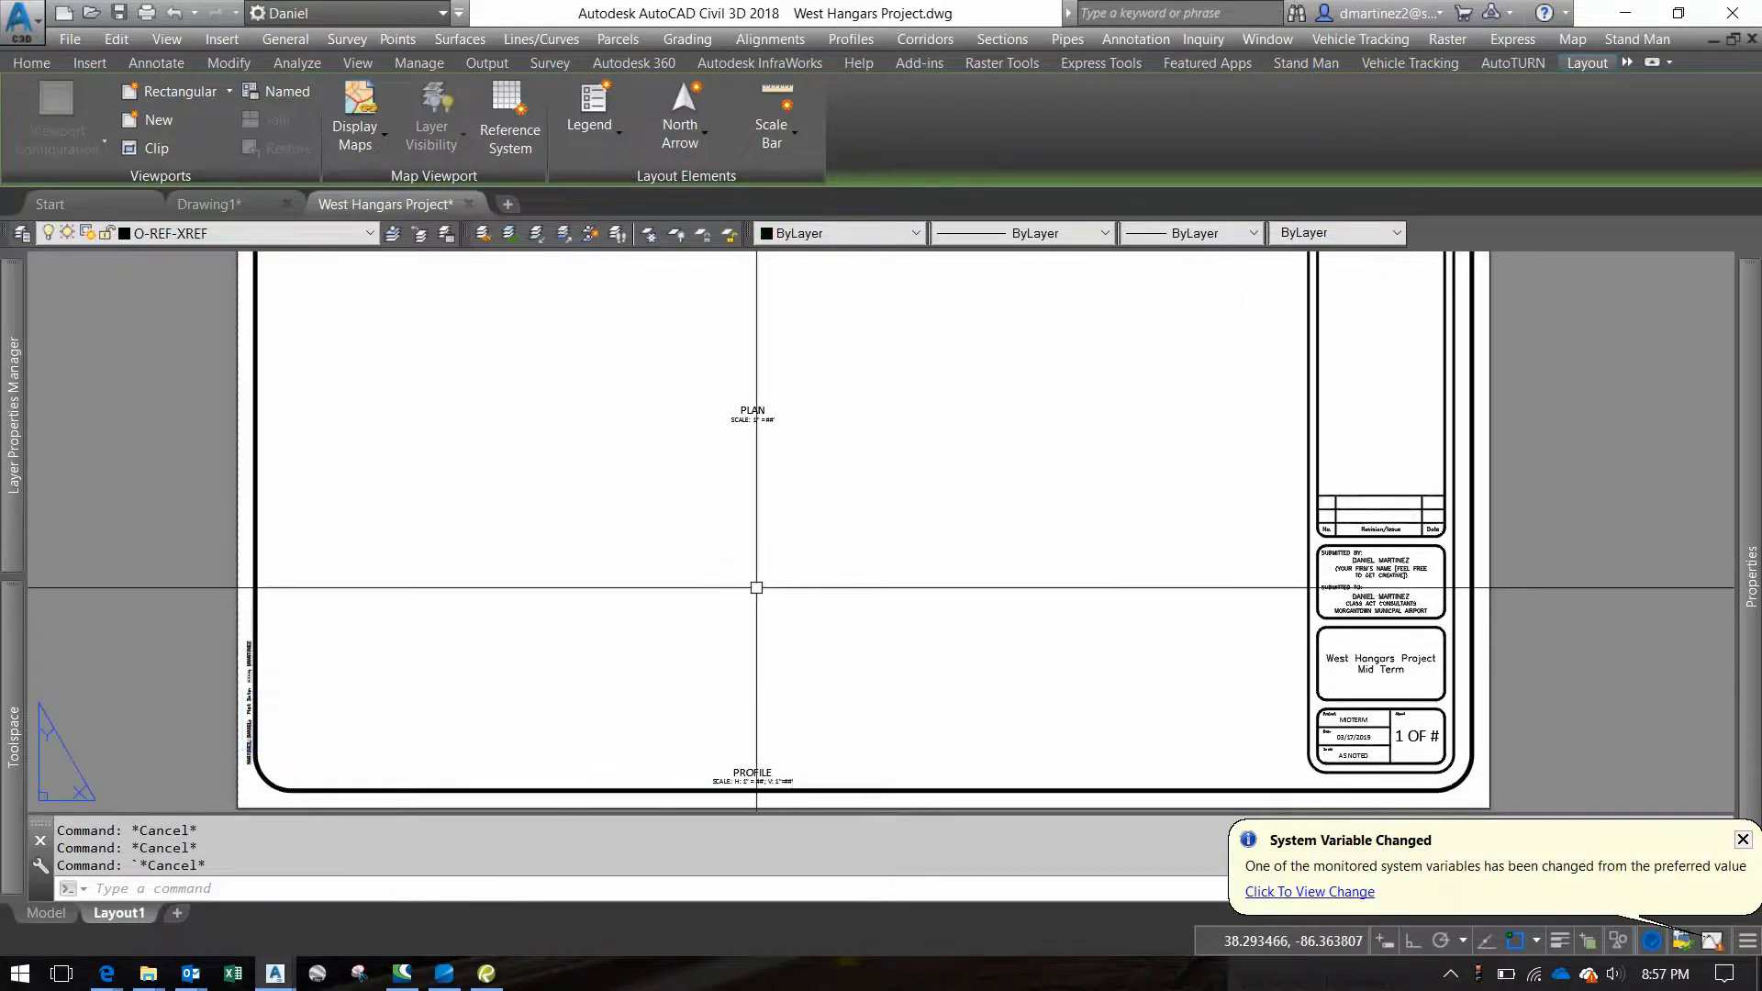
middle_drag(803, 433, 822, 550)
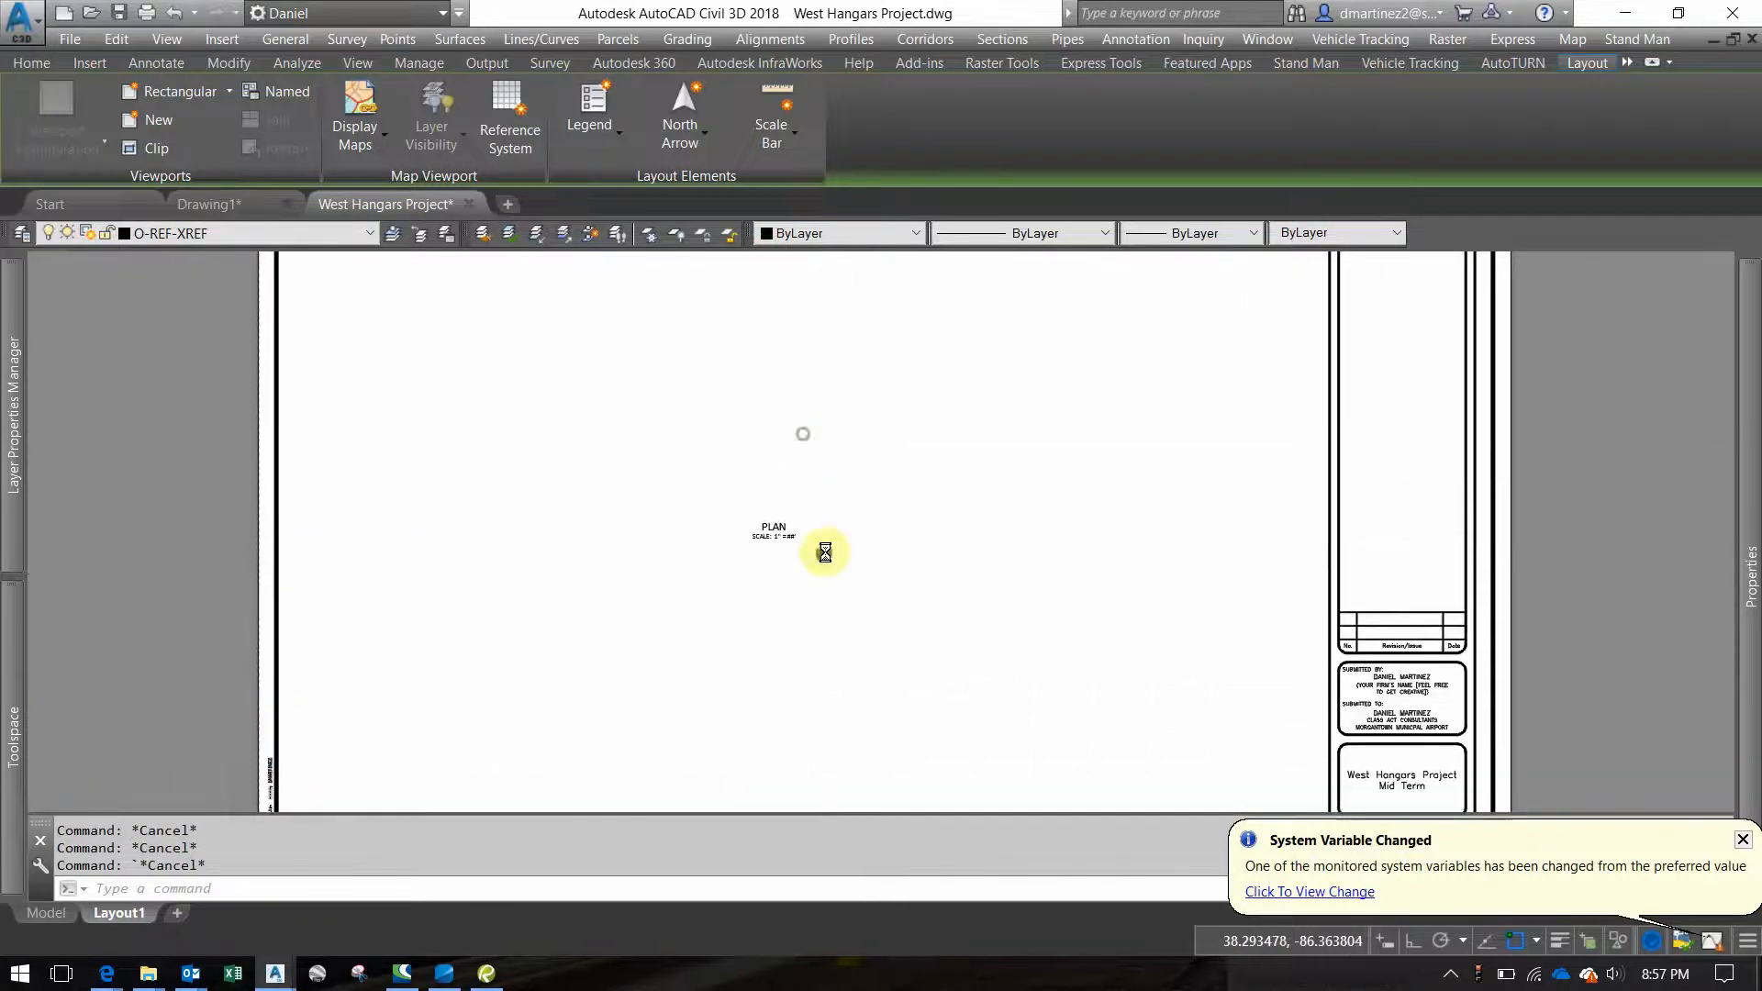
middle_drag(826, 444, 837, 517)
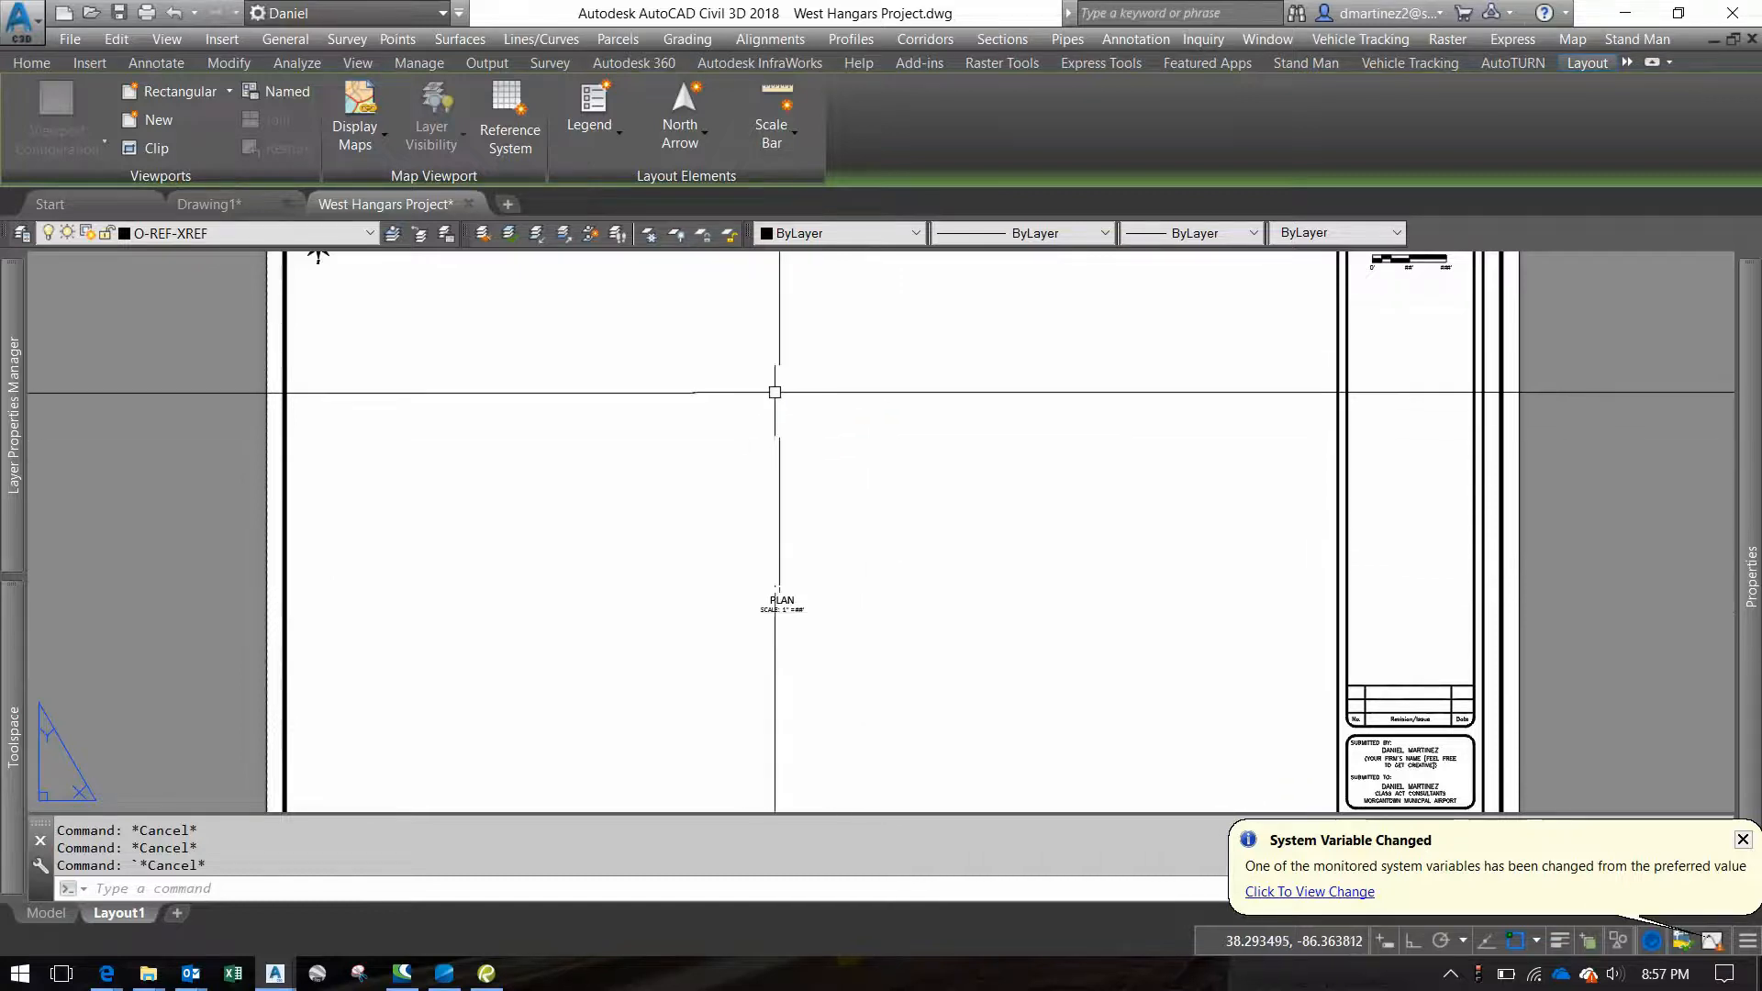
middle_drag(852, 576, 764, 332)
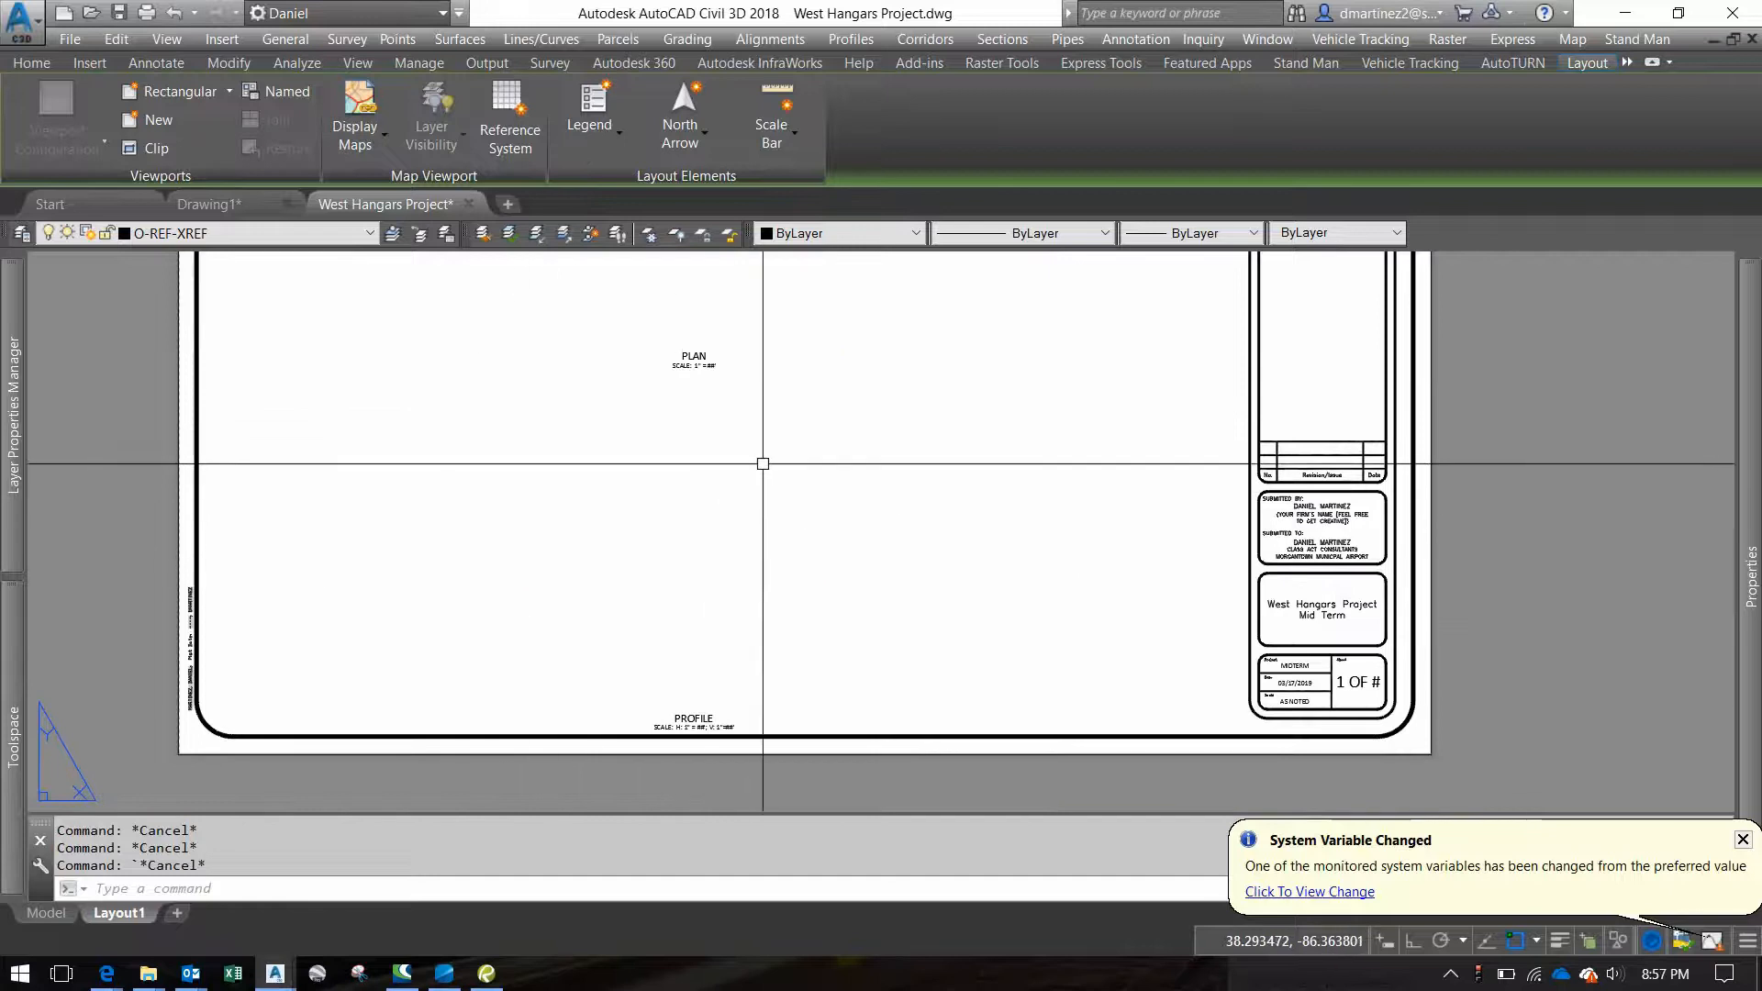
Create a rectangular viewport over the plan area above the PLAN label, with object snap turned off
middle_drag(759, 523, 869, 657)
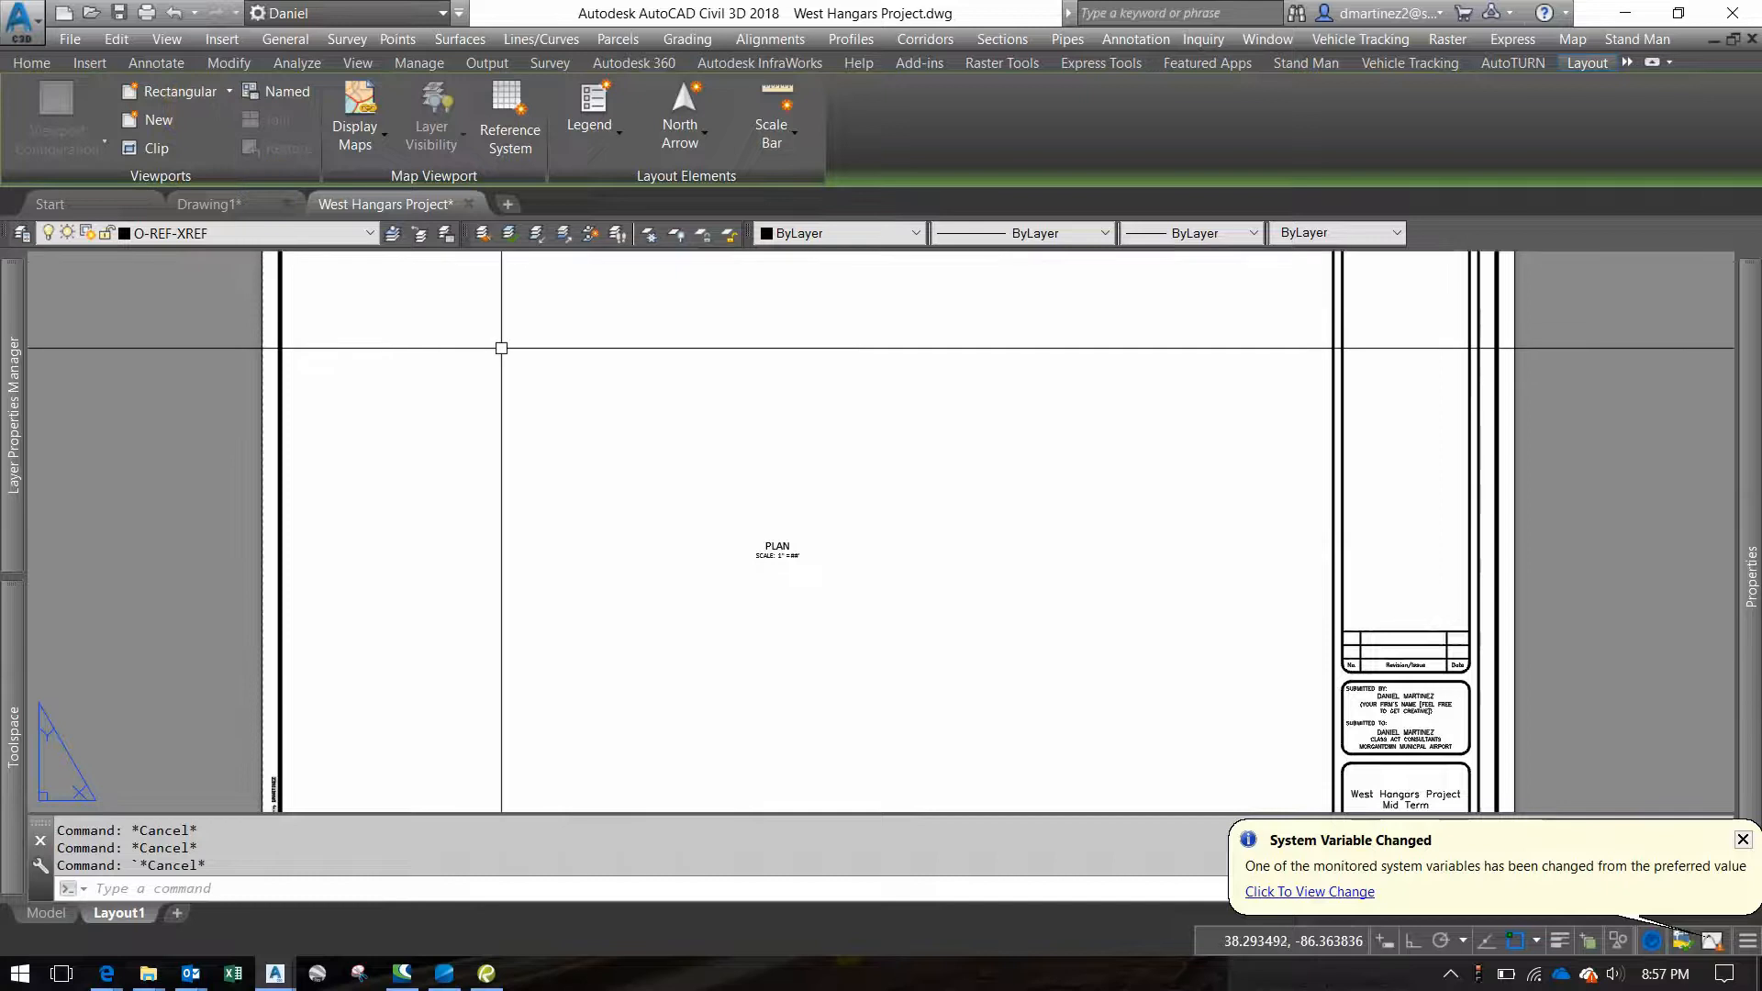
middle_drag(502, 351, 520, 434)
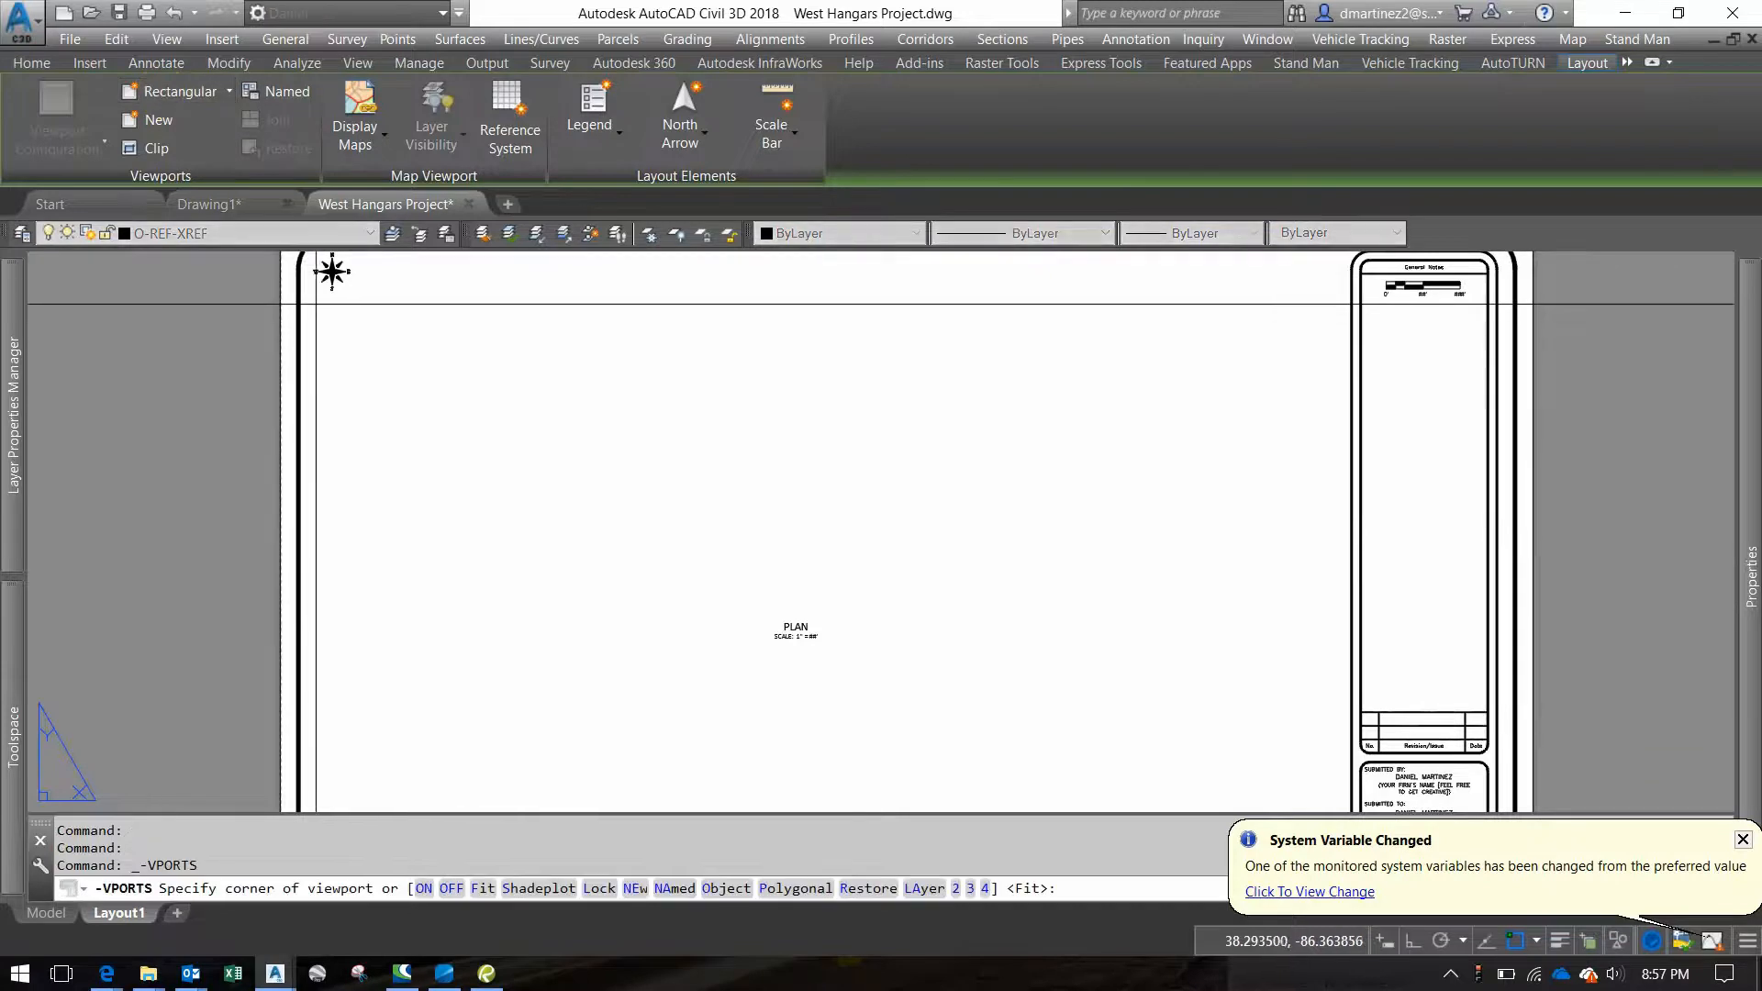
middle_drag(332, 269, 373, 343)
key(F3)
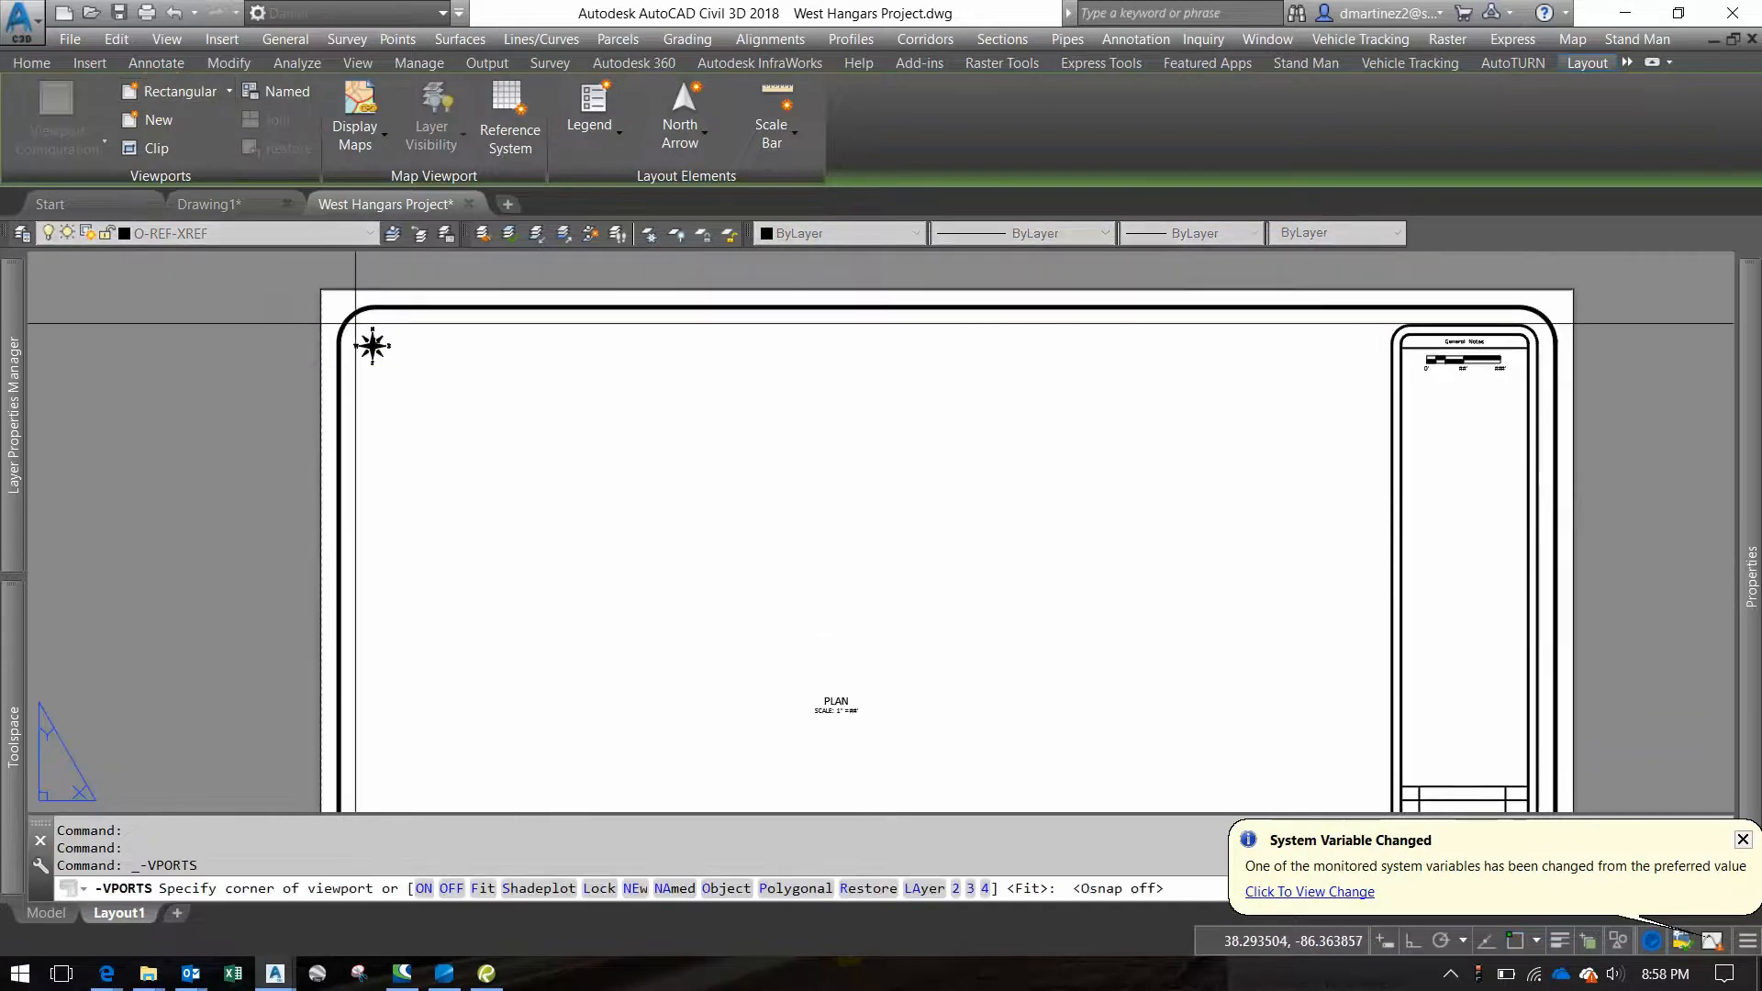
click(351, 322)
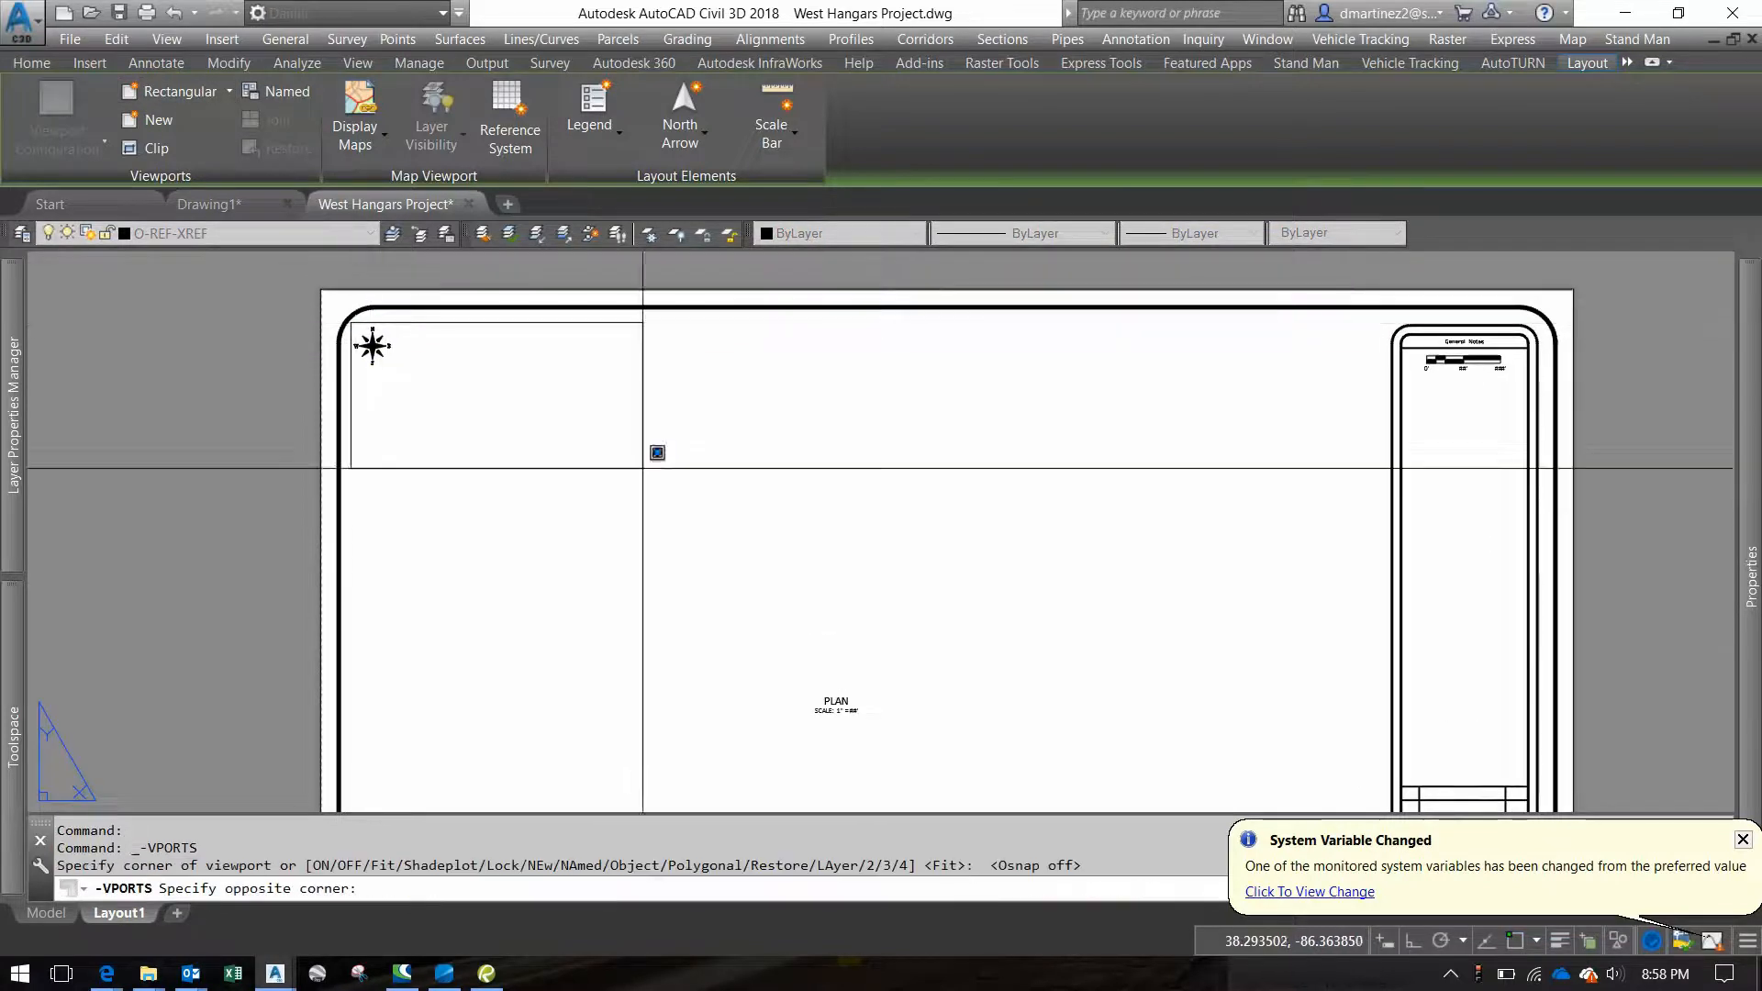
click(1385, 694)
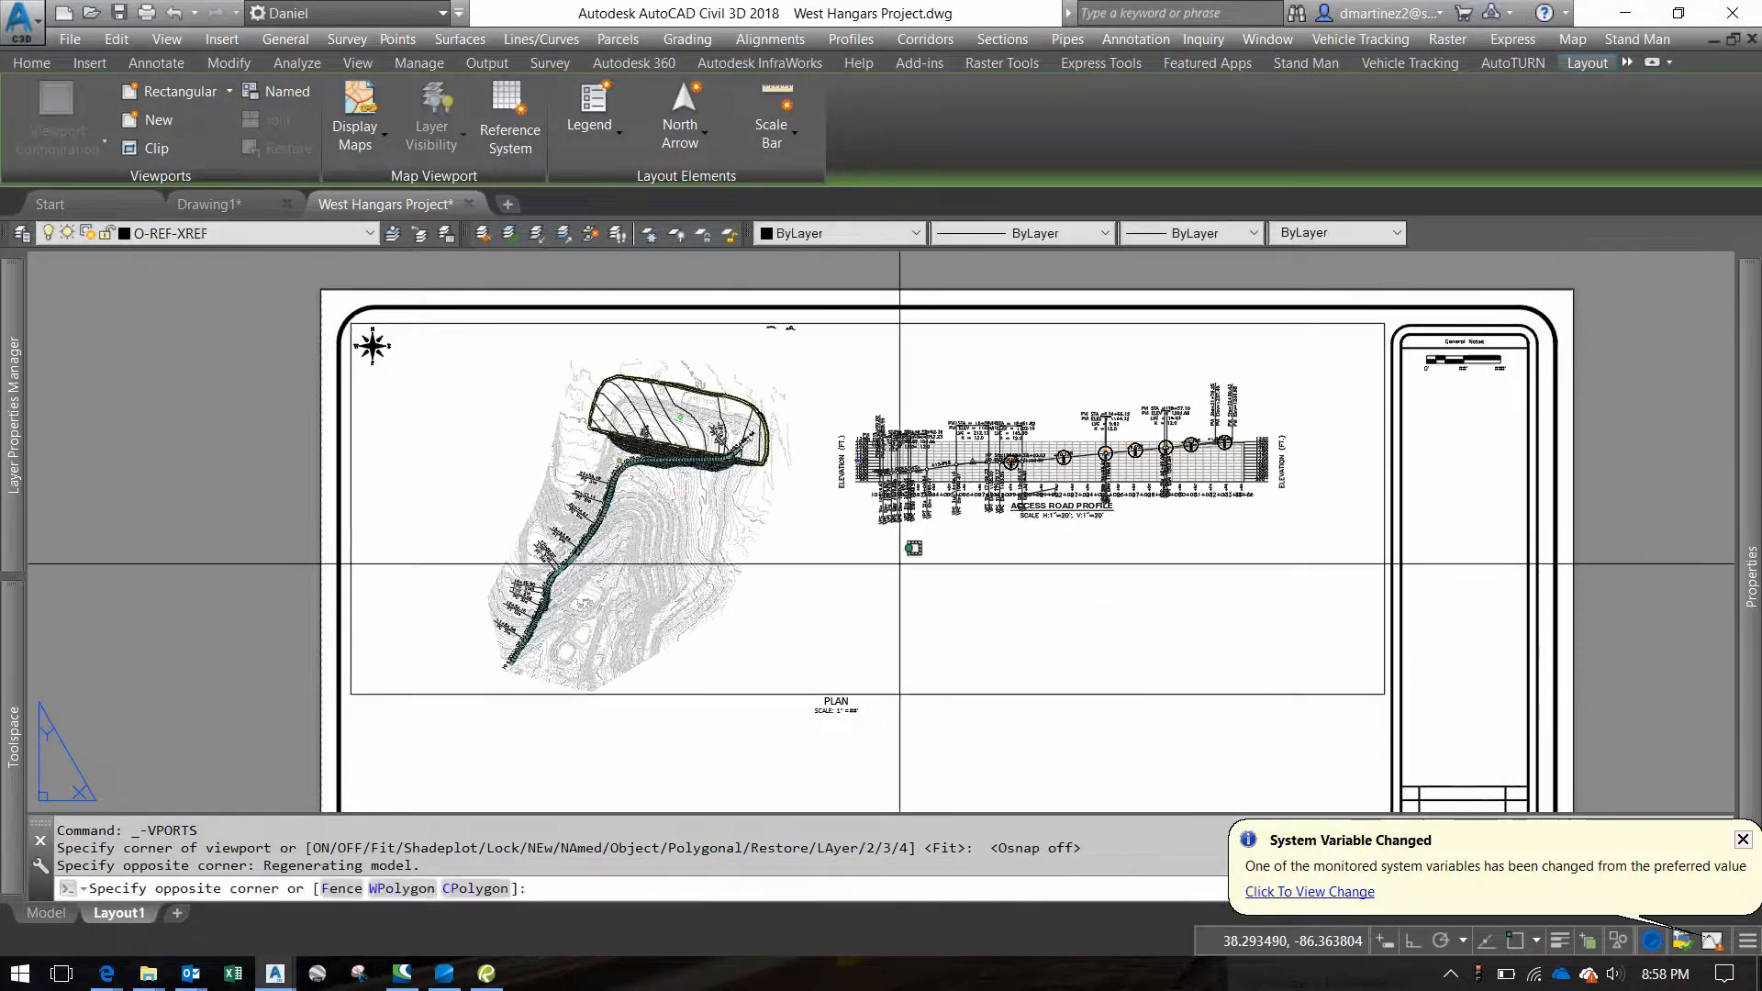
Inspect the access road, pad and contours inside the new plan viewport, and return to paper space
double_click(728, 586)
scroll(478, 663, up, 3)
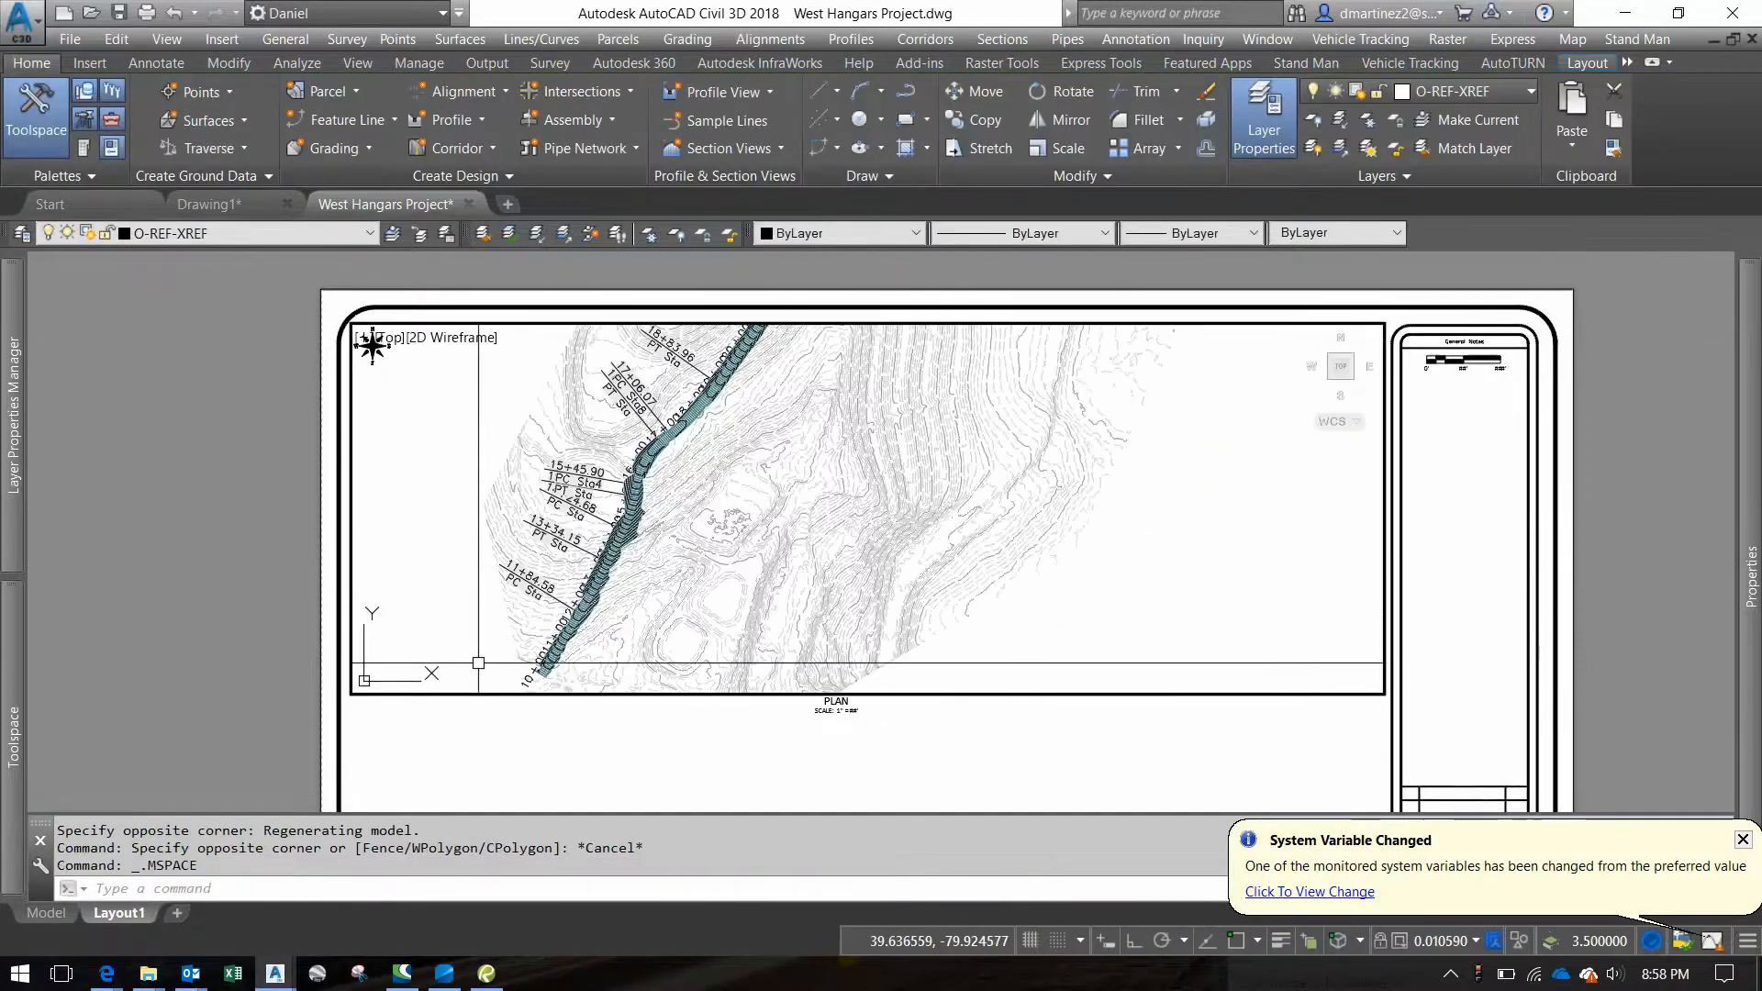
middle_drag(692, 540, 780, 531)
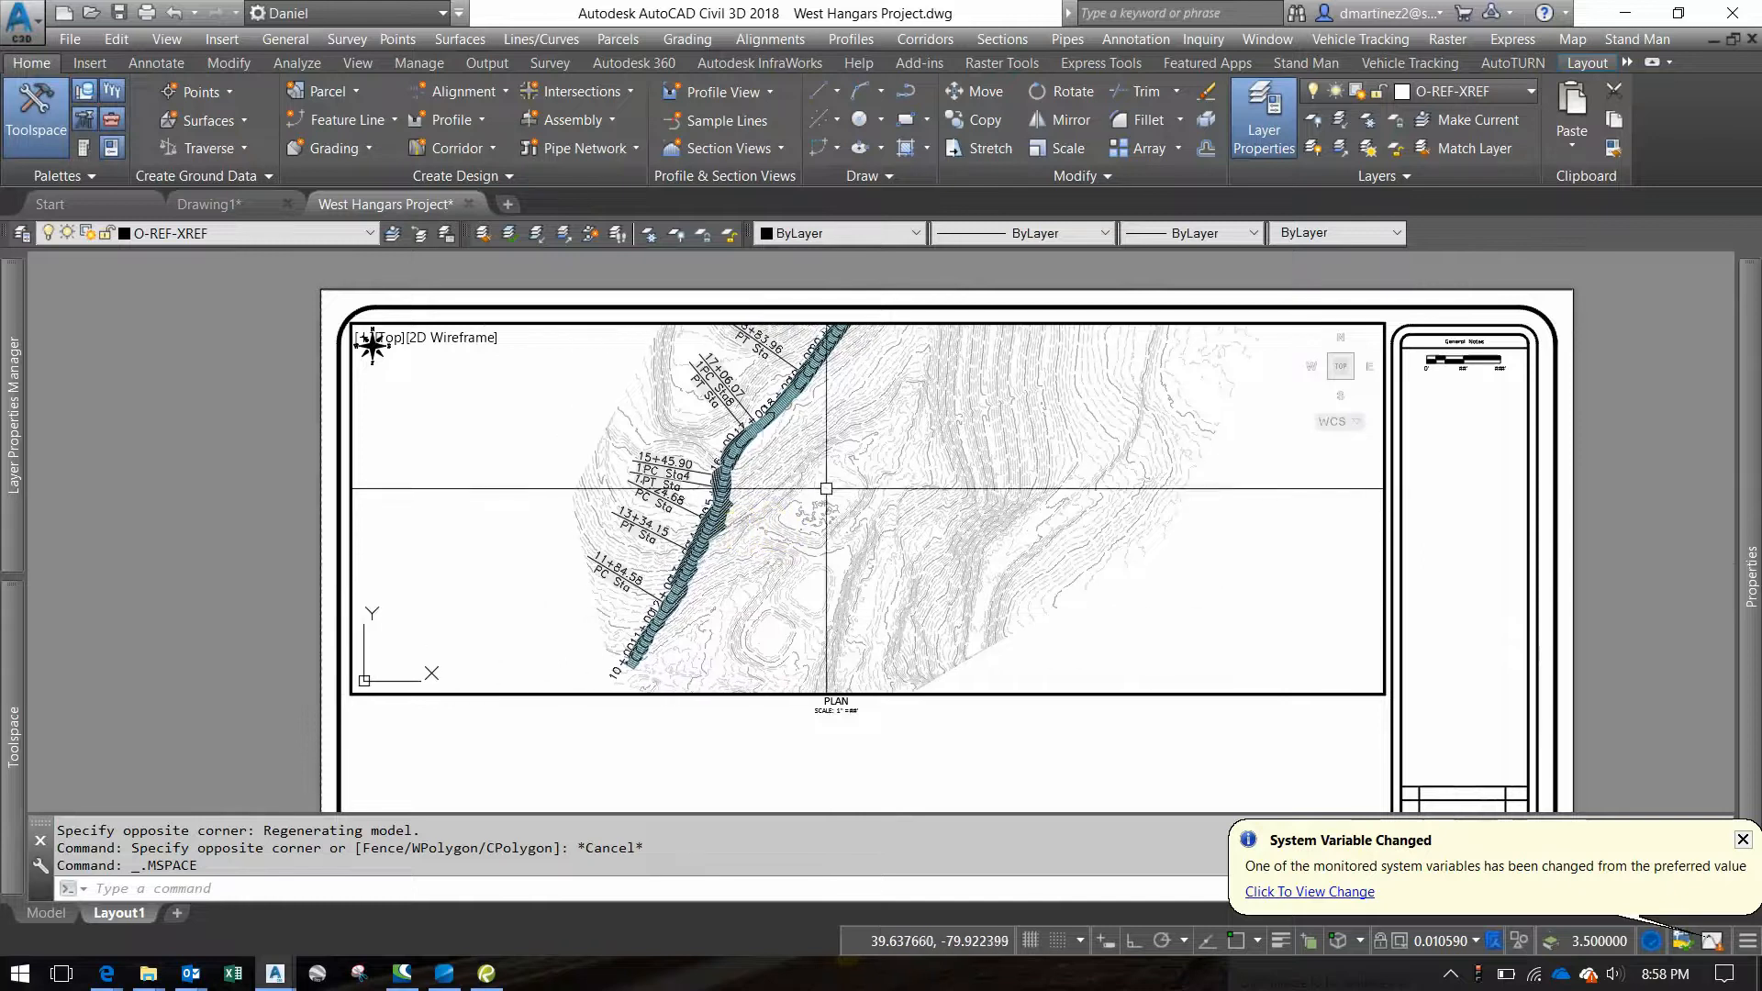
middle_drag(927, 446, 668, 688)
middle_drag(821, 508, 856, 510)
scroll(1015, 518, down, 7)
scroll(1017, 515, up, 7)
scroll(1020, 516, down, 9)
scroll(963, 517, up, 3)
double_click(1110, 731)
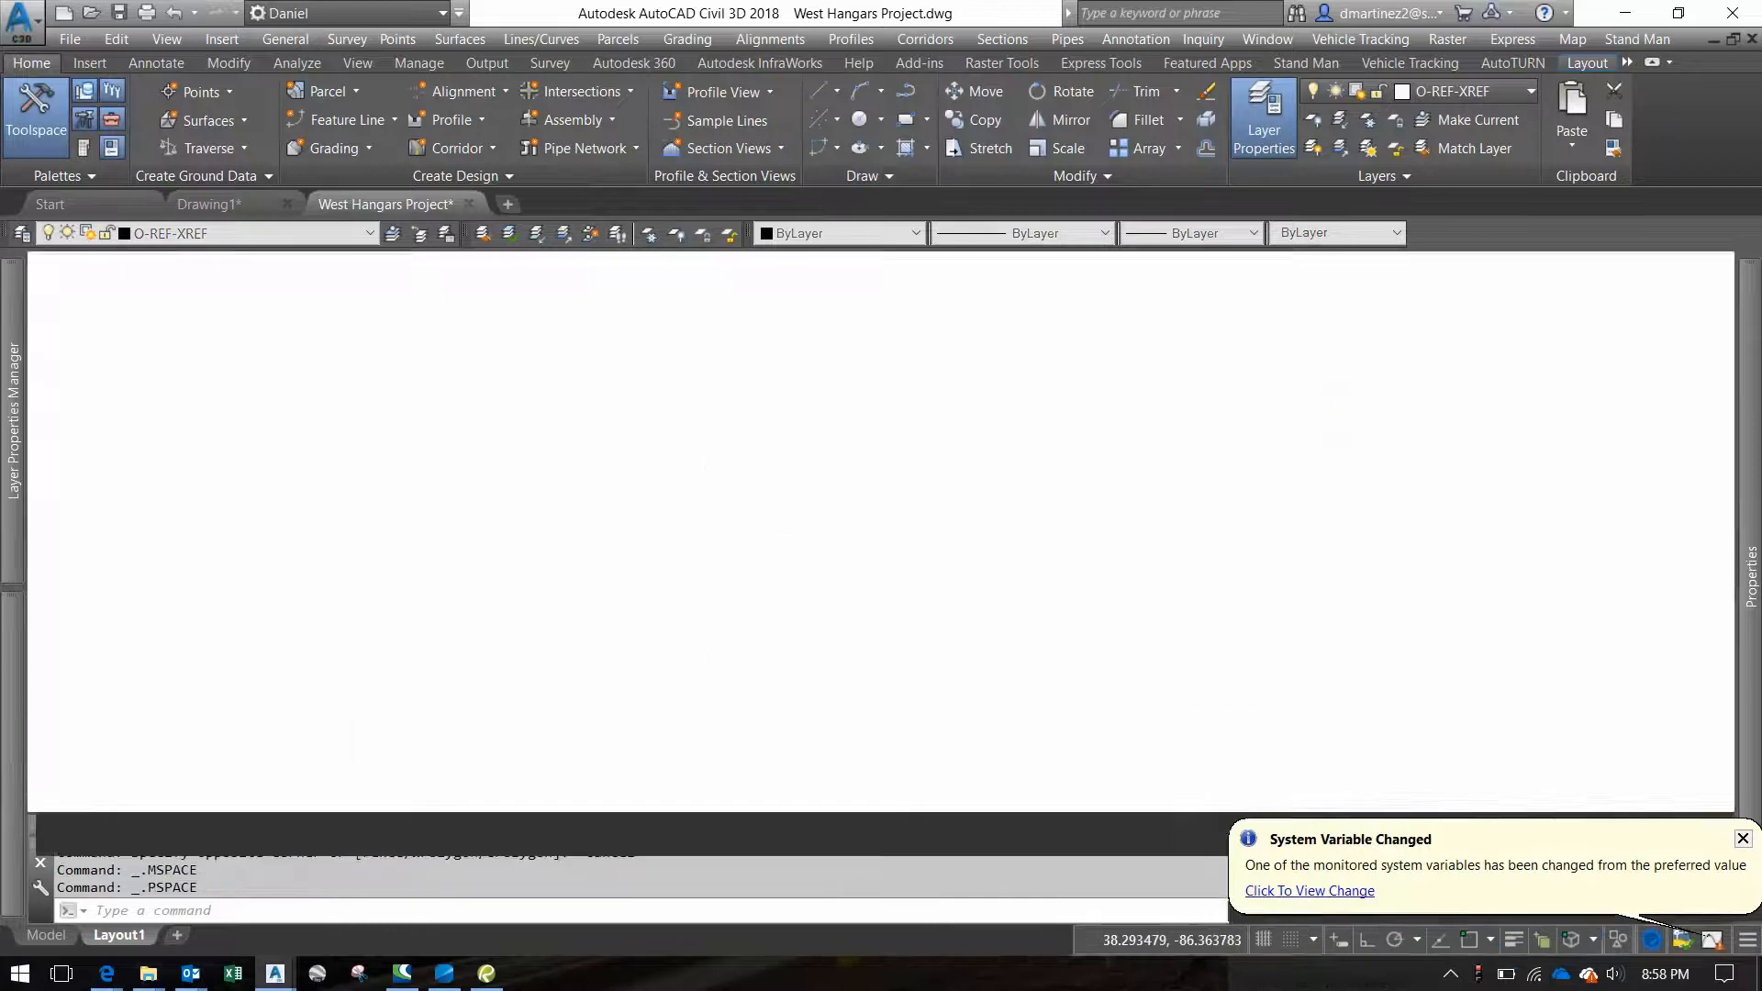
middle_drag(1079, 603, 988, 585)
click(798, 523)
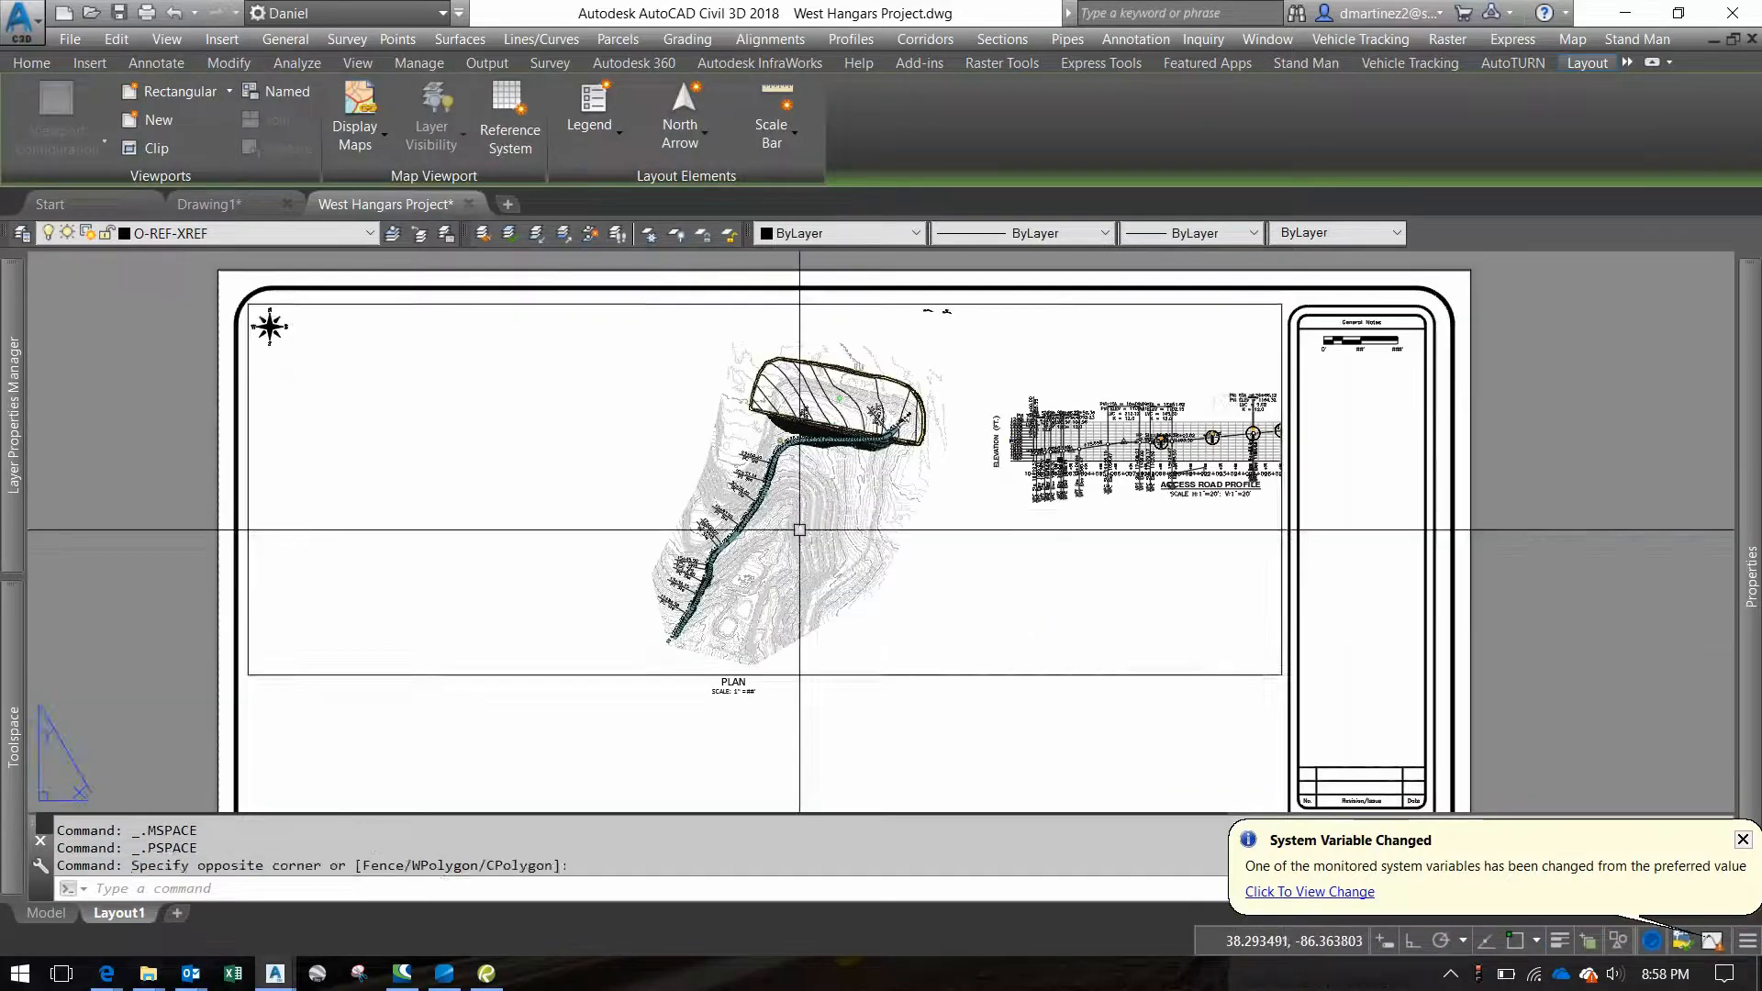
Activate the plan viewport, check the scale requirement in the Midterm project PDF's Deliverables section, and return to Civil 3D
double_click(806, 507)
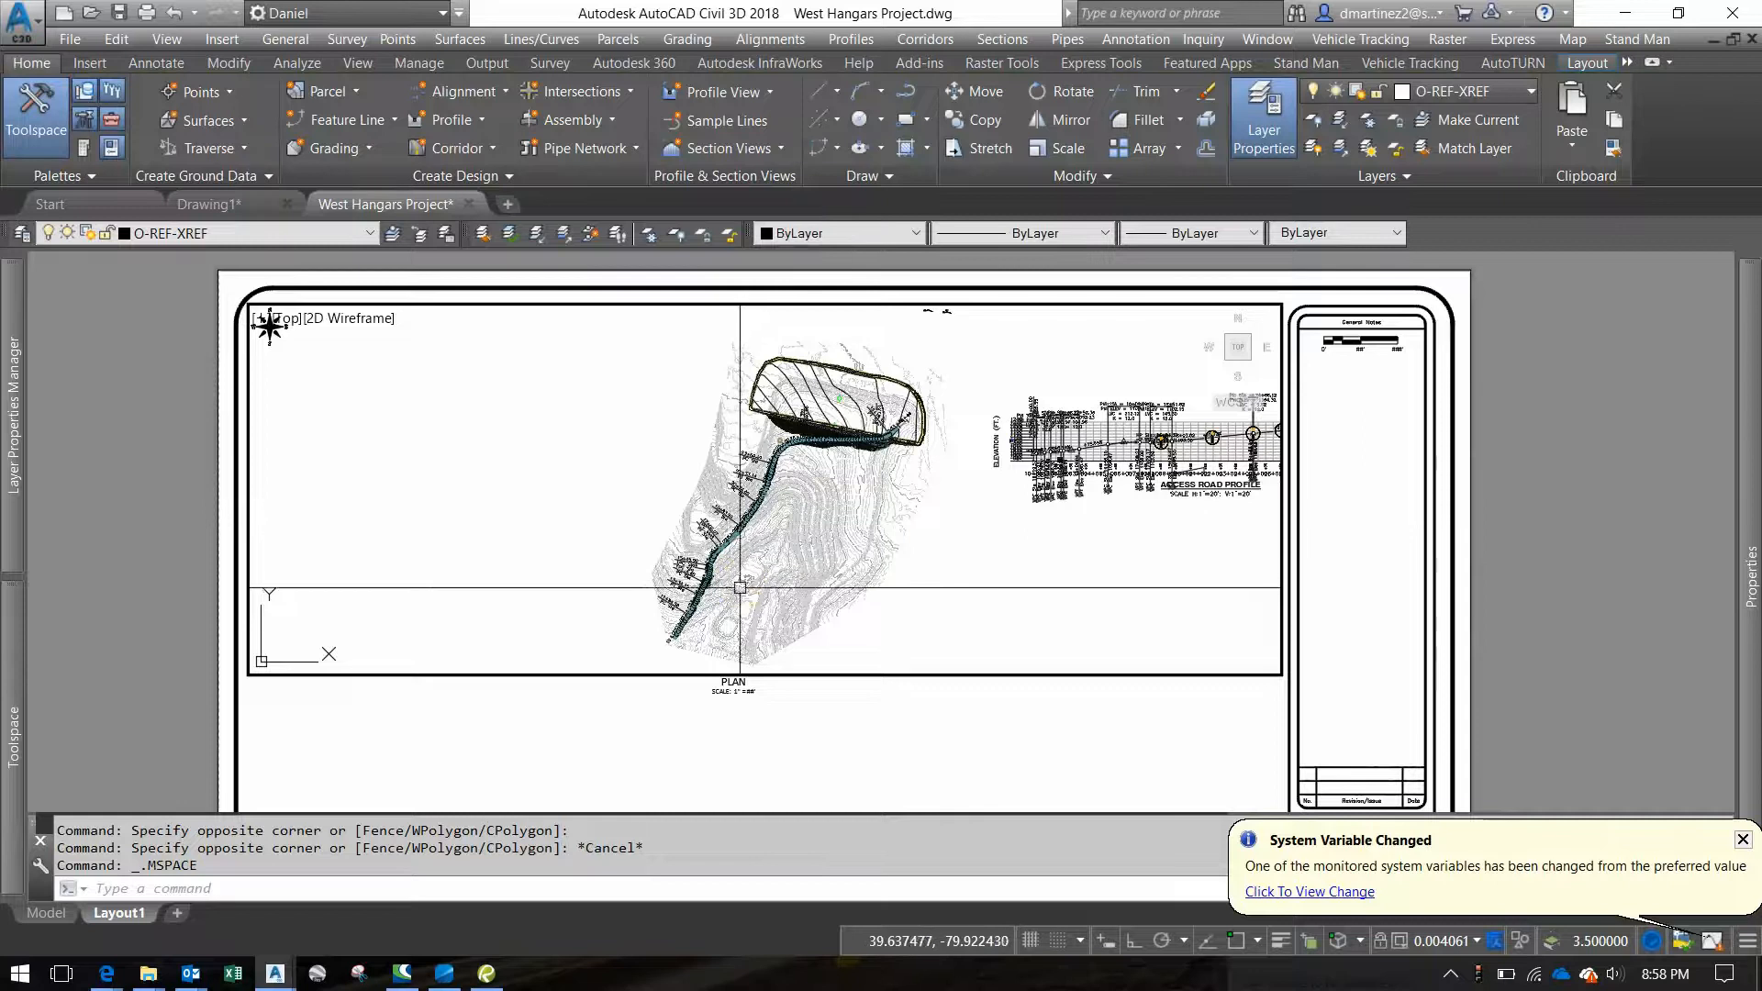
click(1438, 942)
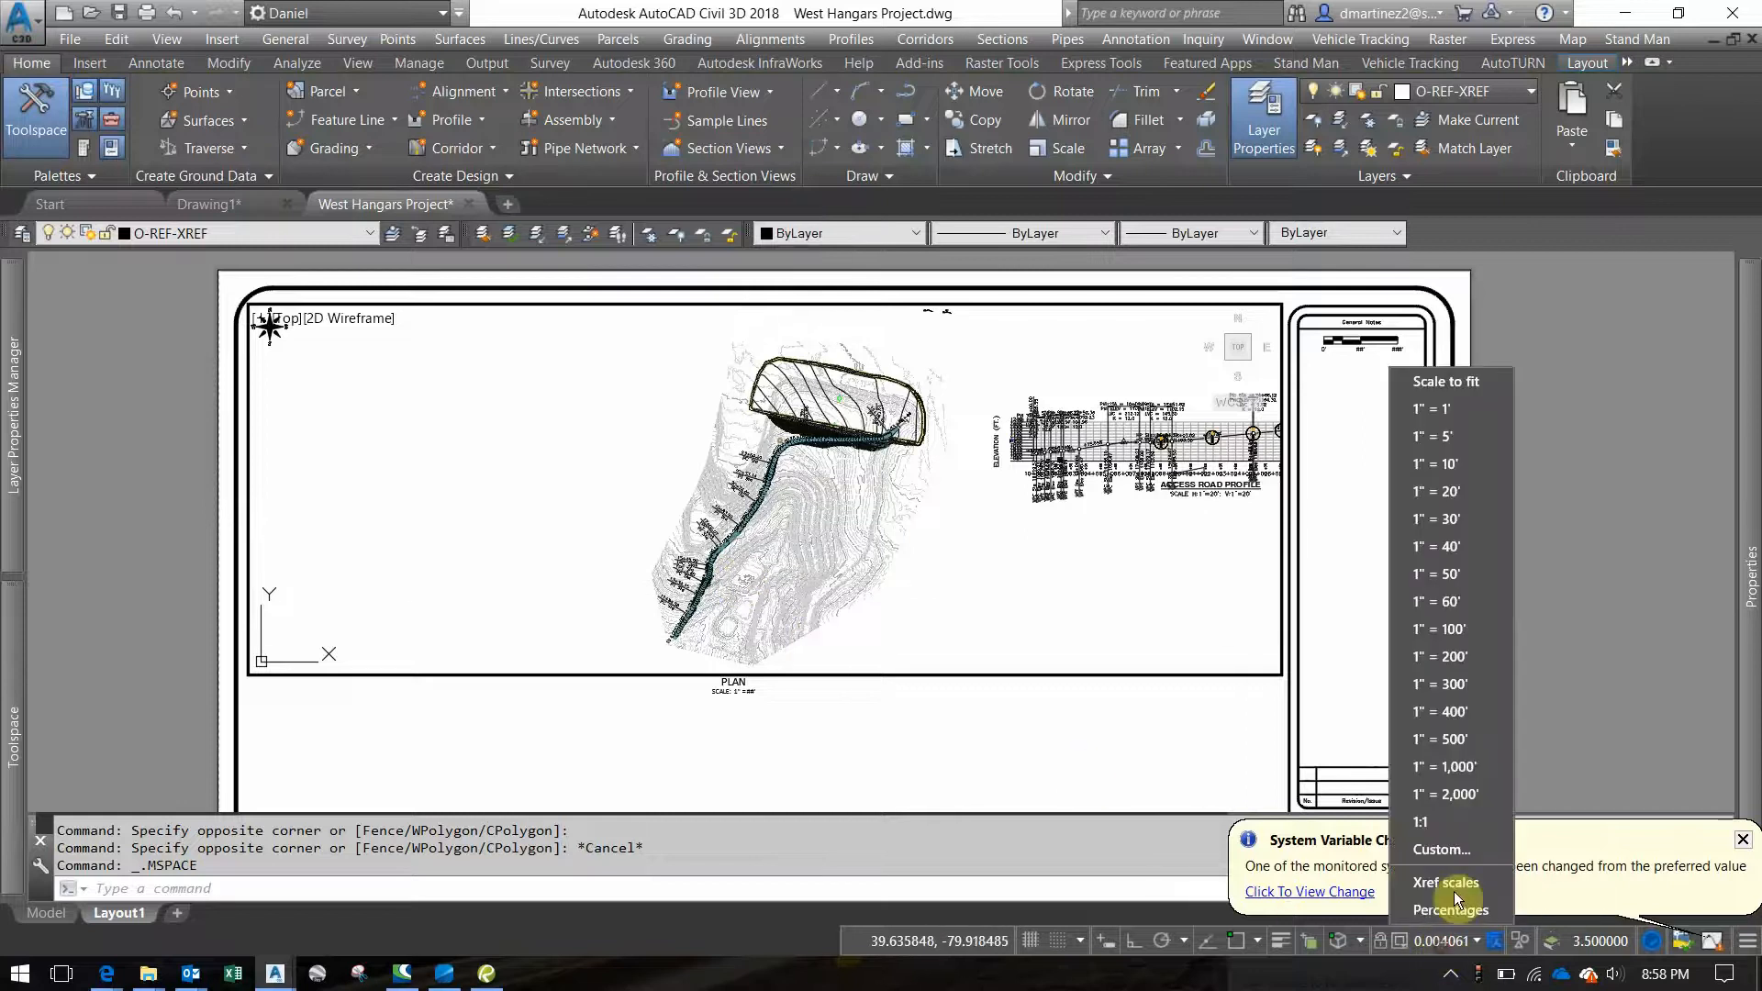
click(501, 978)
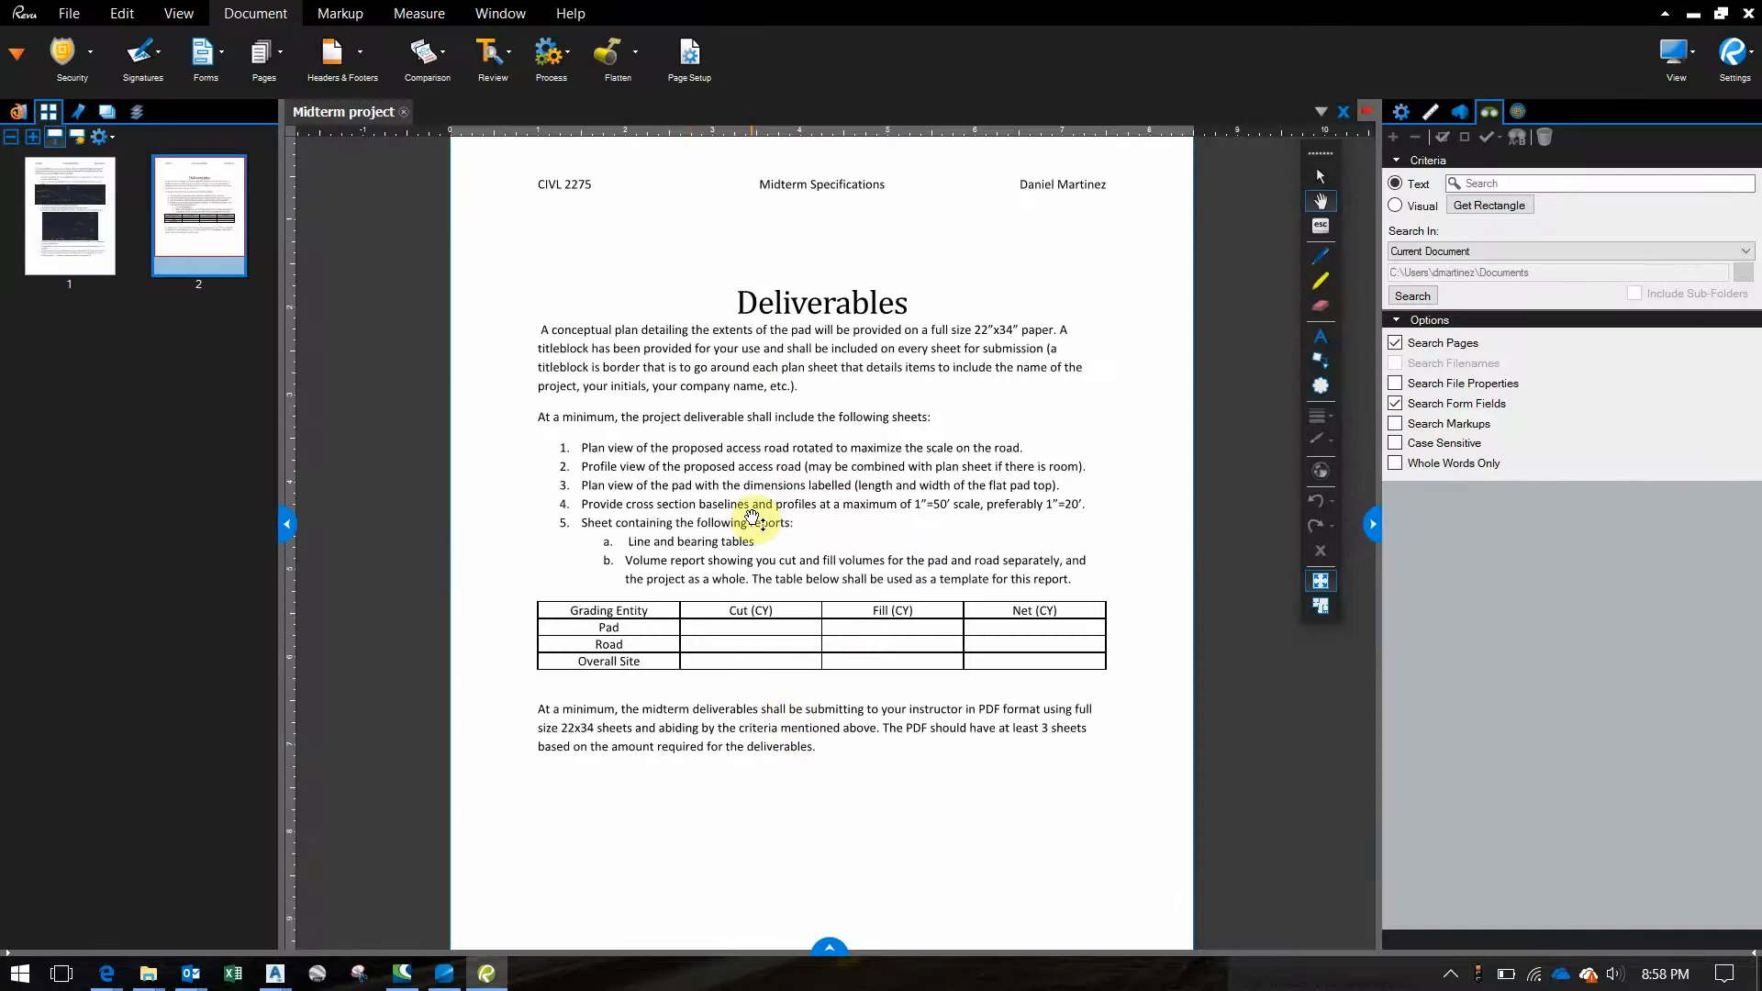
click(1705, 11)
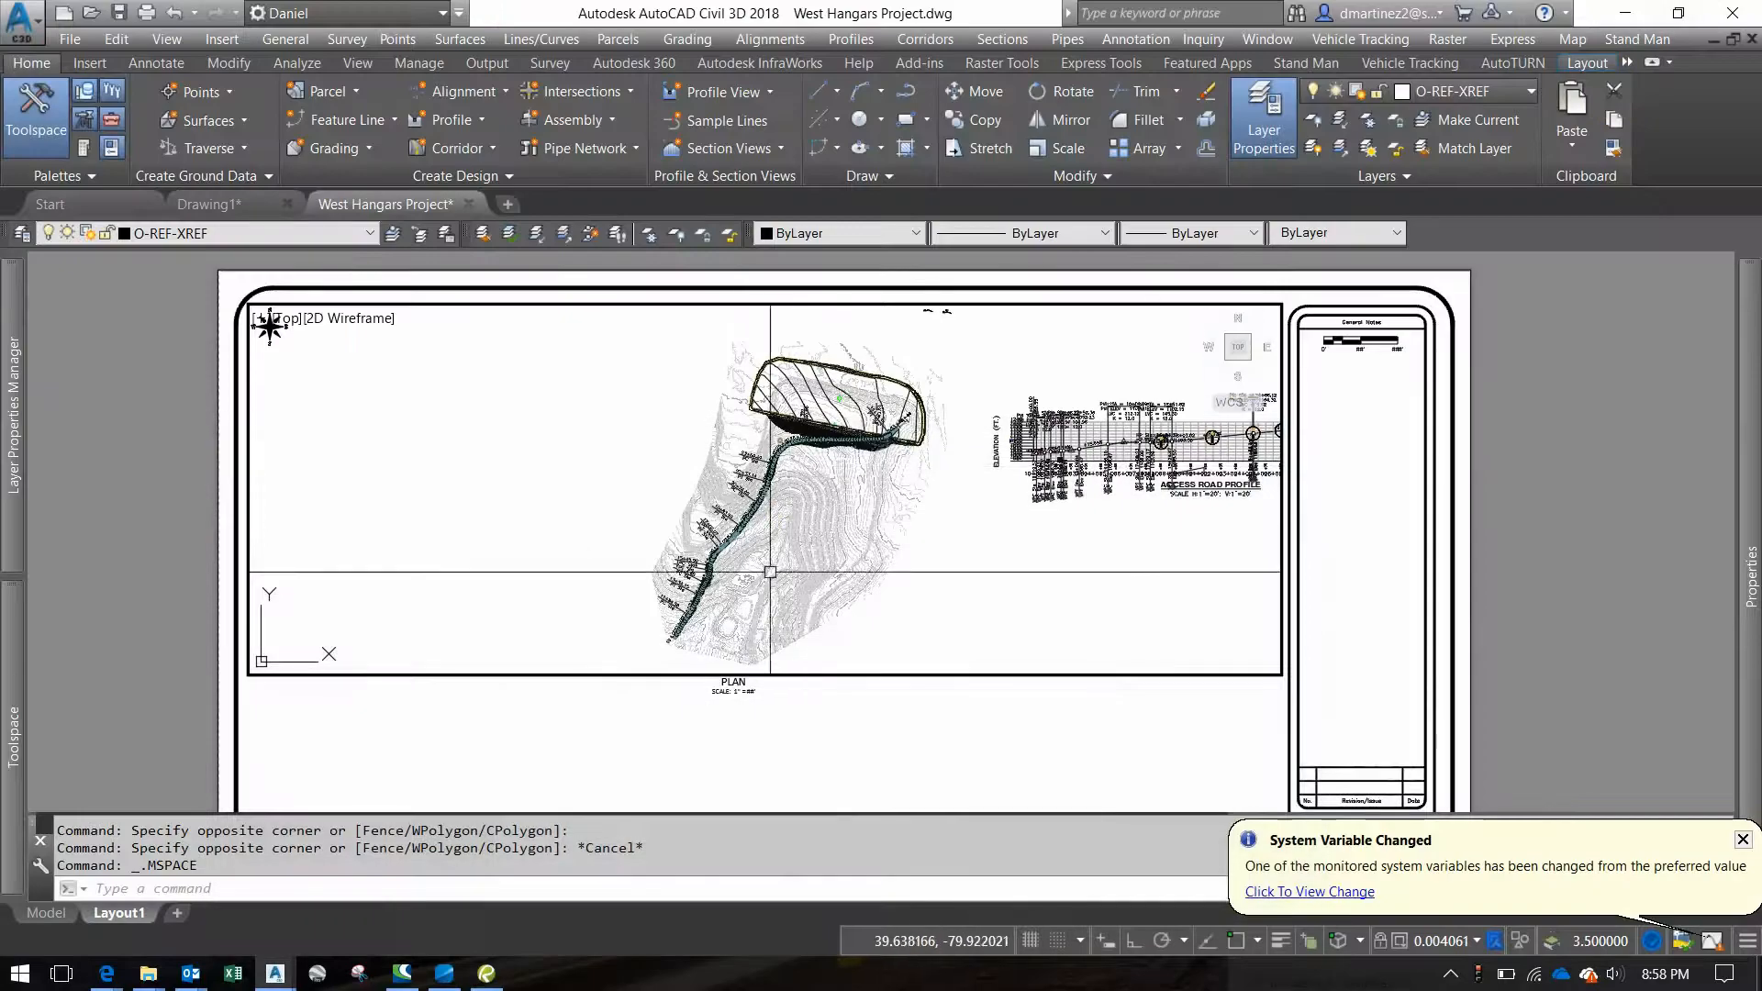
Set the plan viewport scale to 1" = 50' and bring the lower end of the access road into it
click(1439, 941)
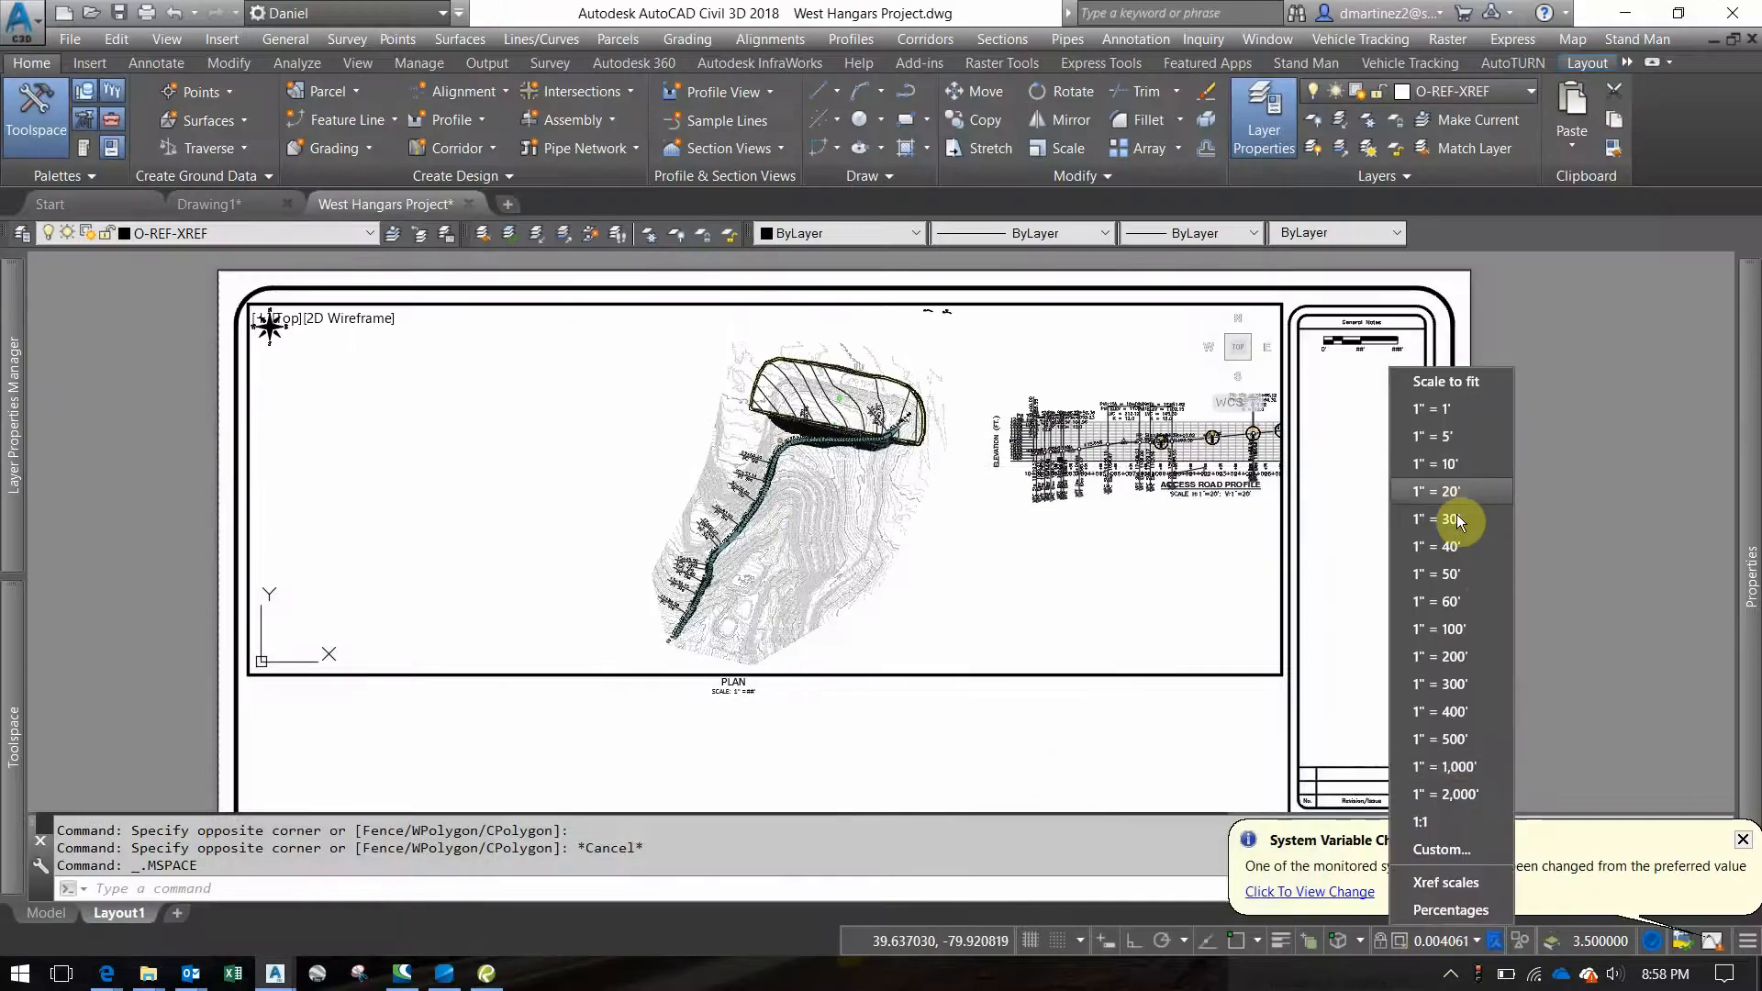
click(1465, 567)
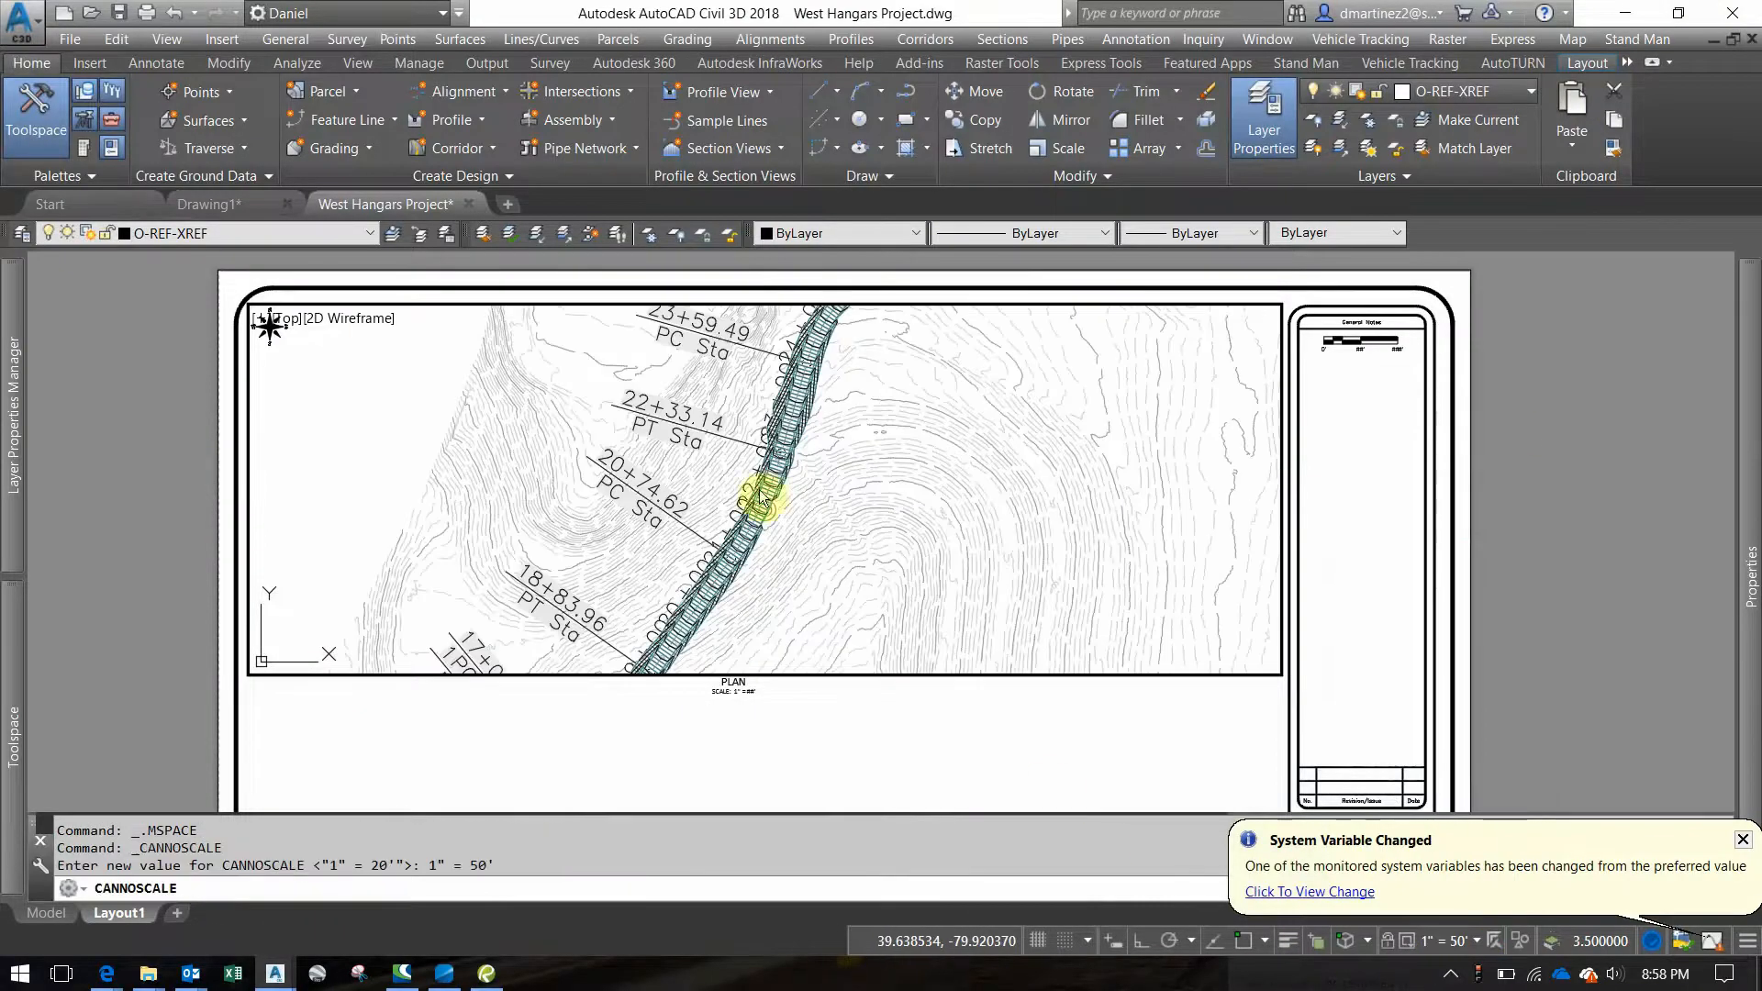
middle_drag(624, 622, 862, 366)
middle_drag(710, 565, 776, 539)
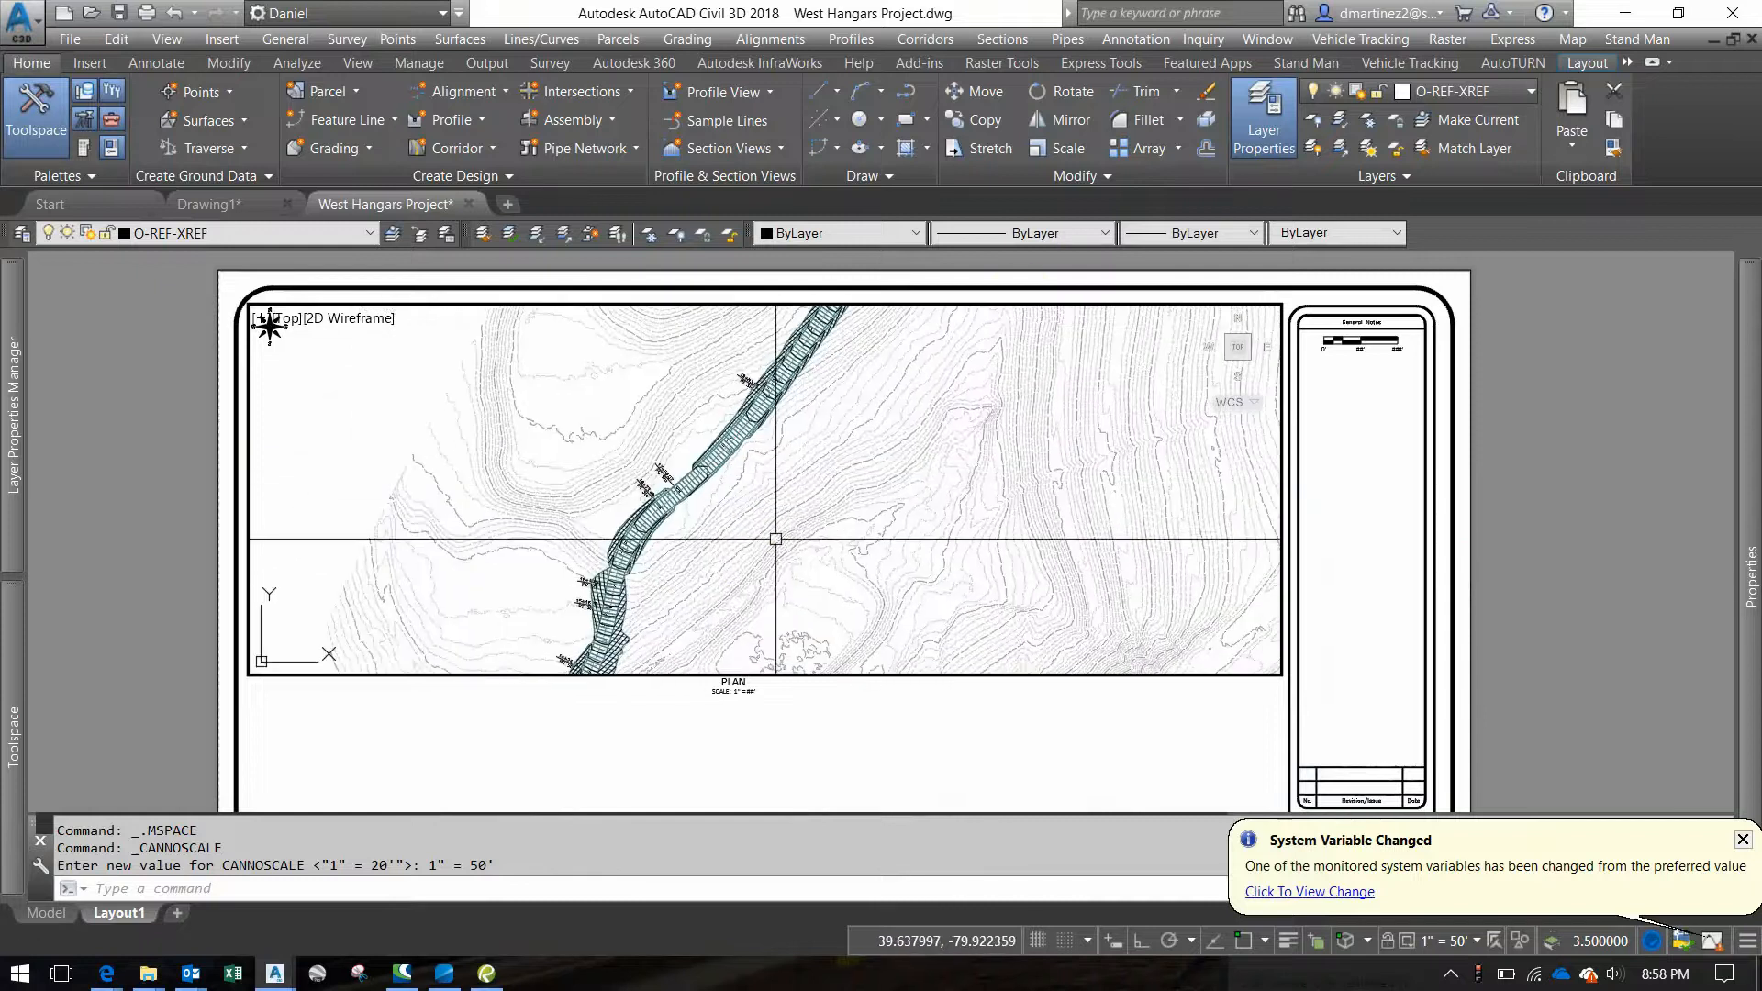
middle_drag(720, 610, 845, 326)
middle_drag(605, 539, 654, 545)
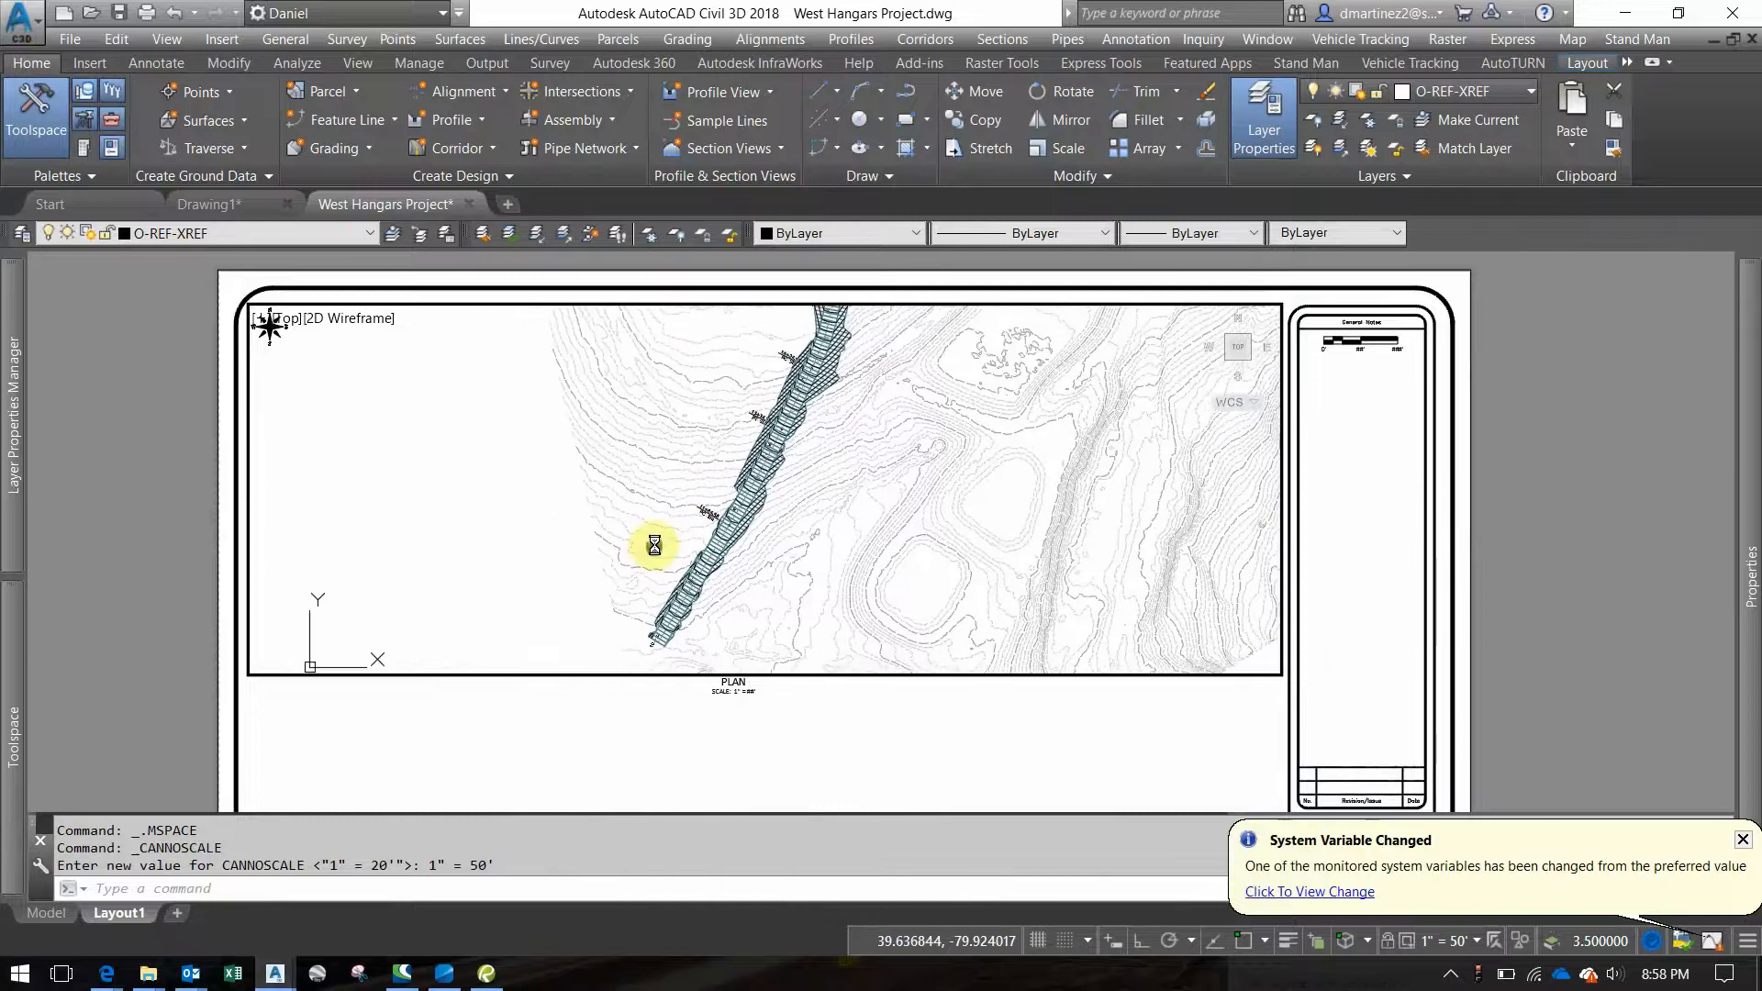
Try the plan viewport at 1" = 100' to compare the road's fit, and set it back to 1" = 50'
click(1437, 942)
click(1462, 630)
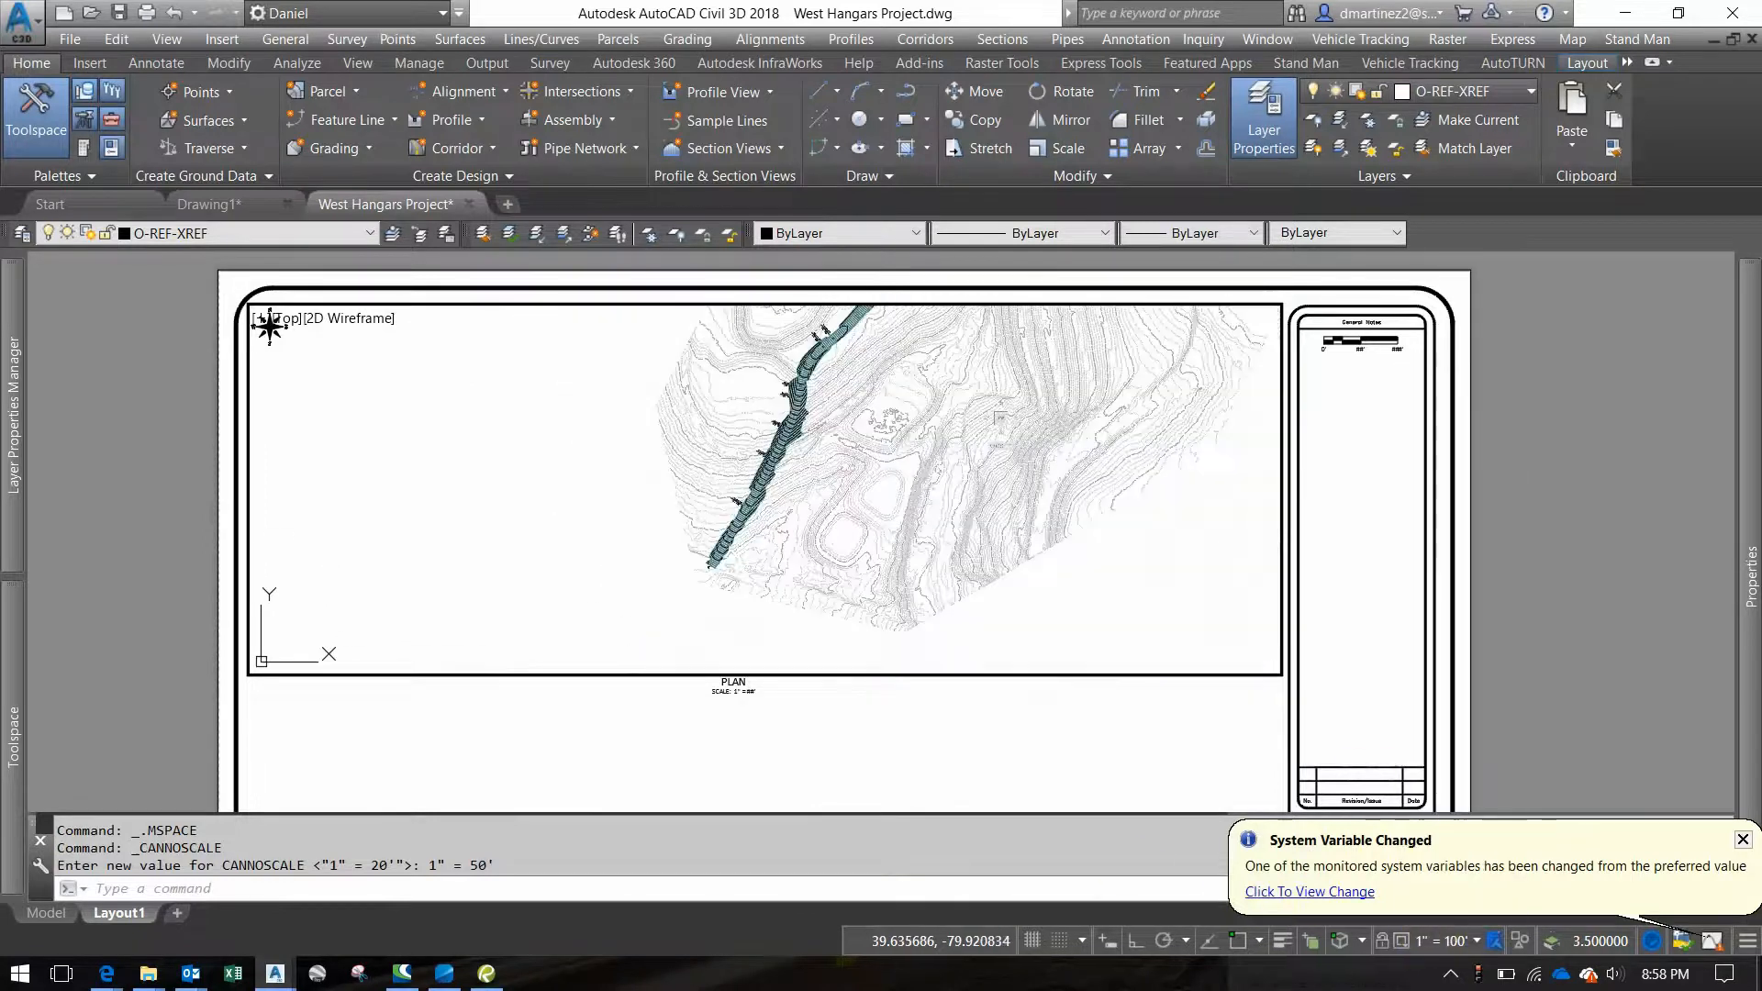
middle_drag(801, 382, 693, 594)
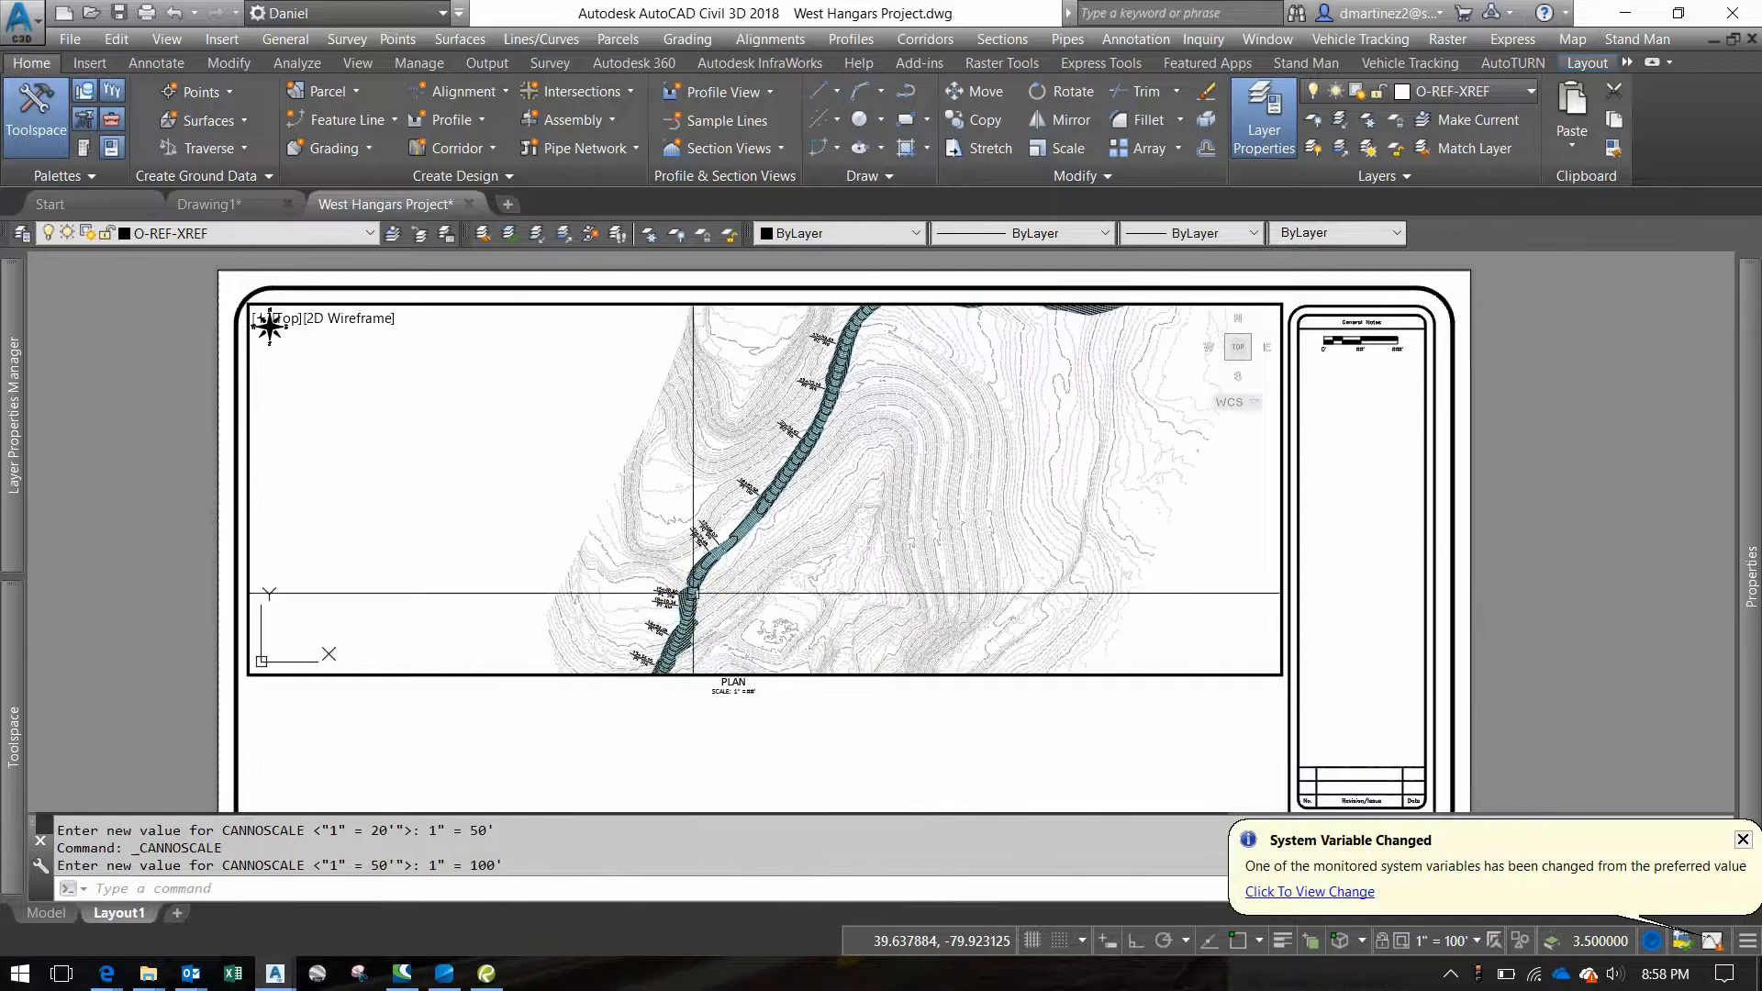
click(1450, 939)
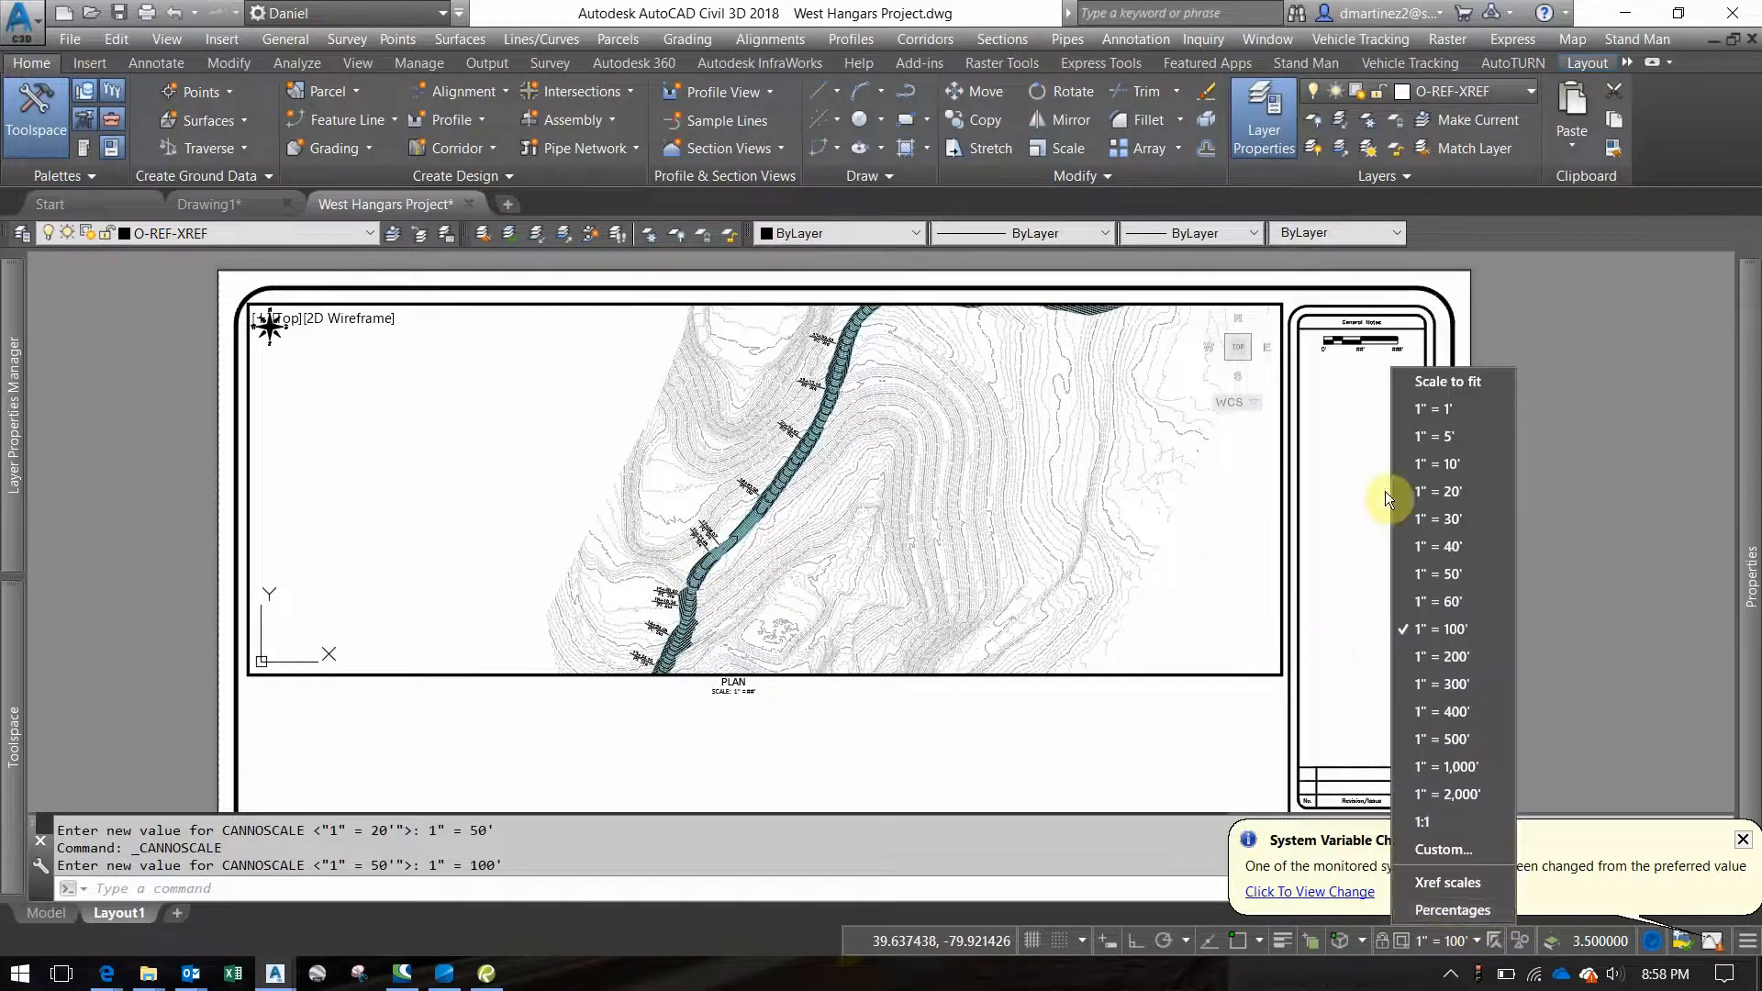
click(1500, 573)
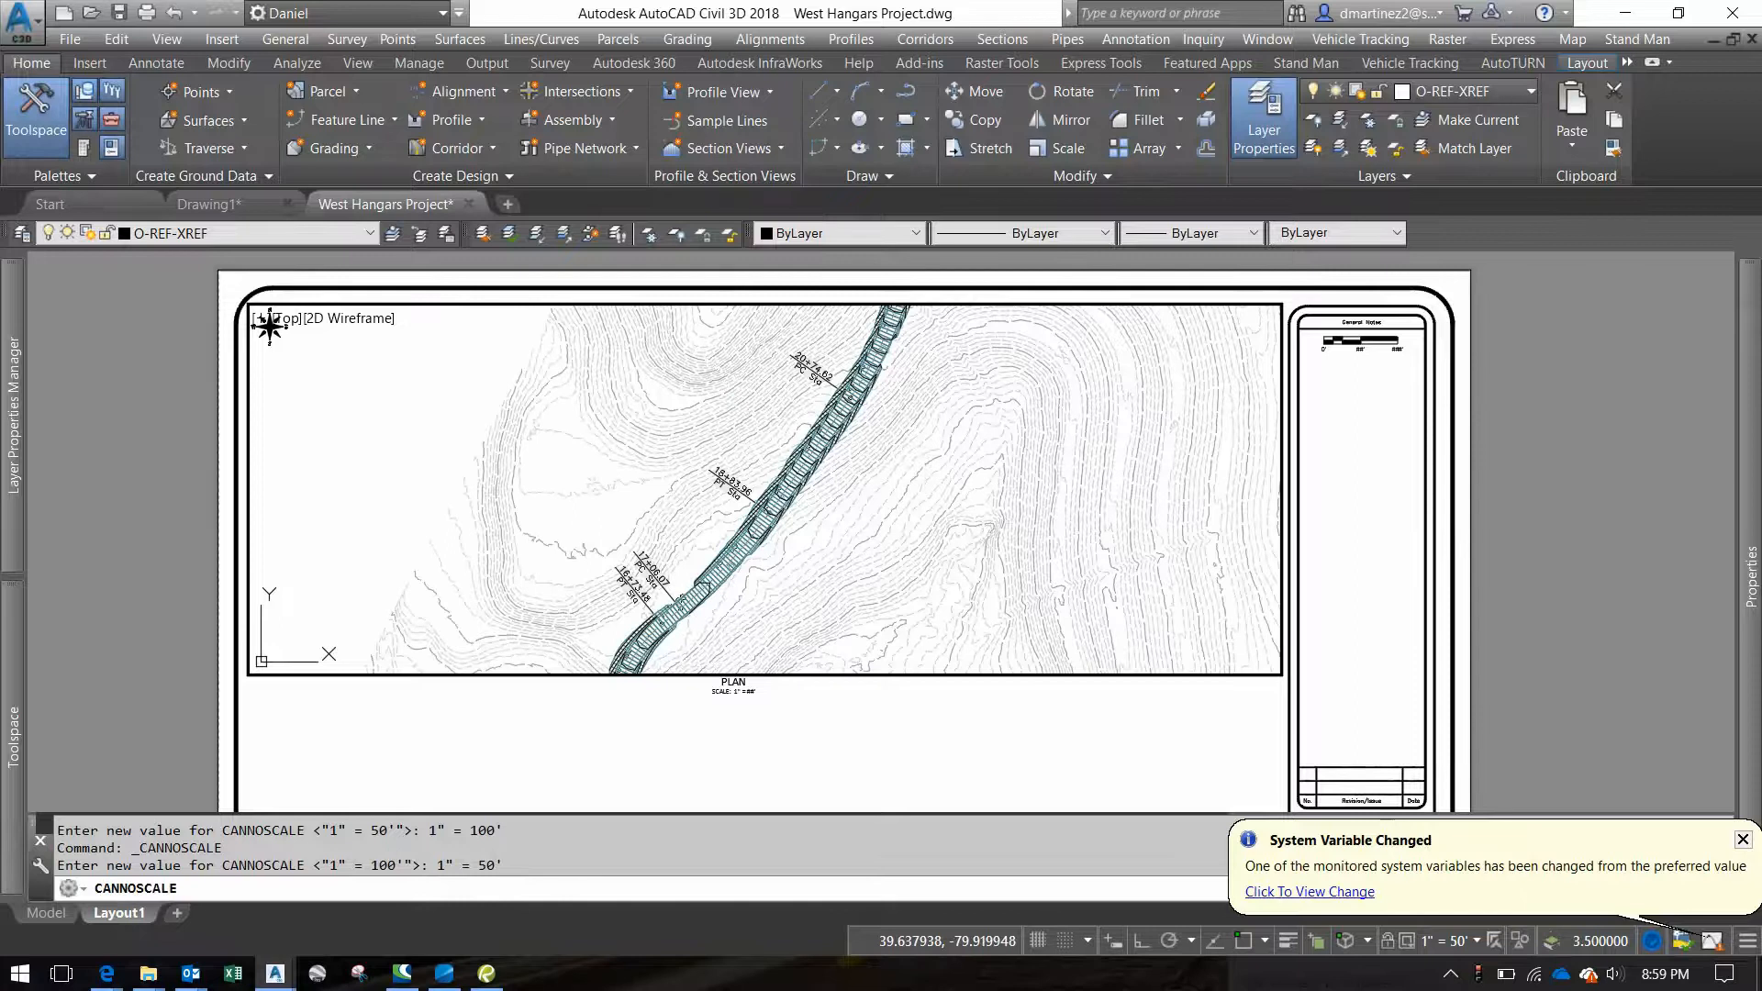
Position the starting stretch of the access road within the plan viewport
middle_drag(683, 620, 763, 461)
middle_drag(734, 596, 809, 441)
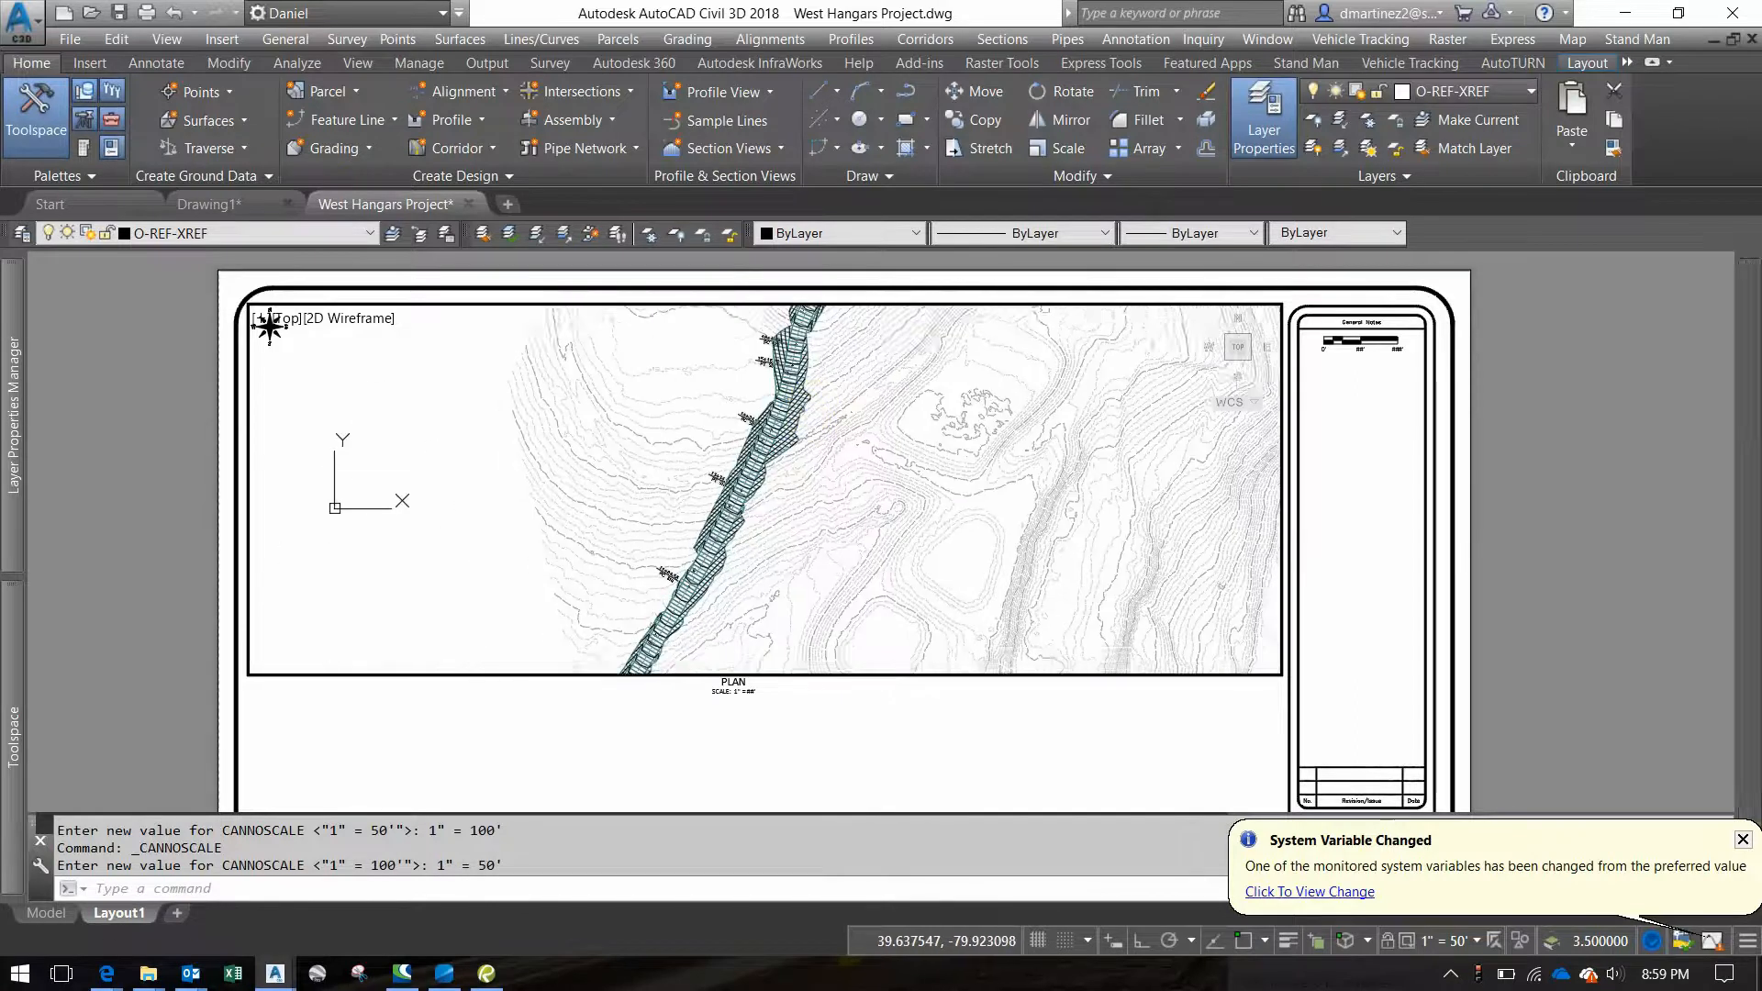
mouse_move(794, 567)
middle_down()
mouse_move(806, 490)
mouse_move(772, 561)
middle_up()
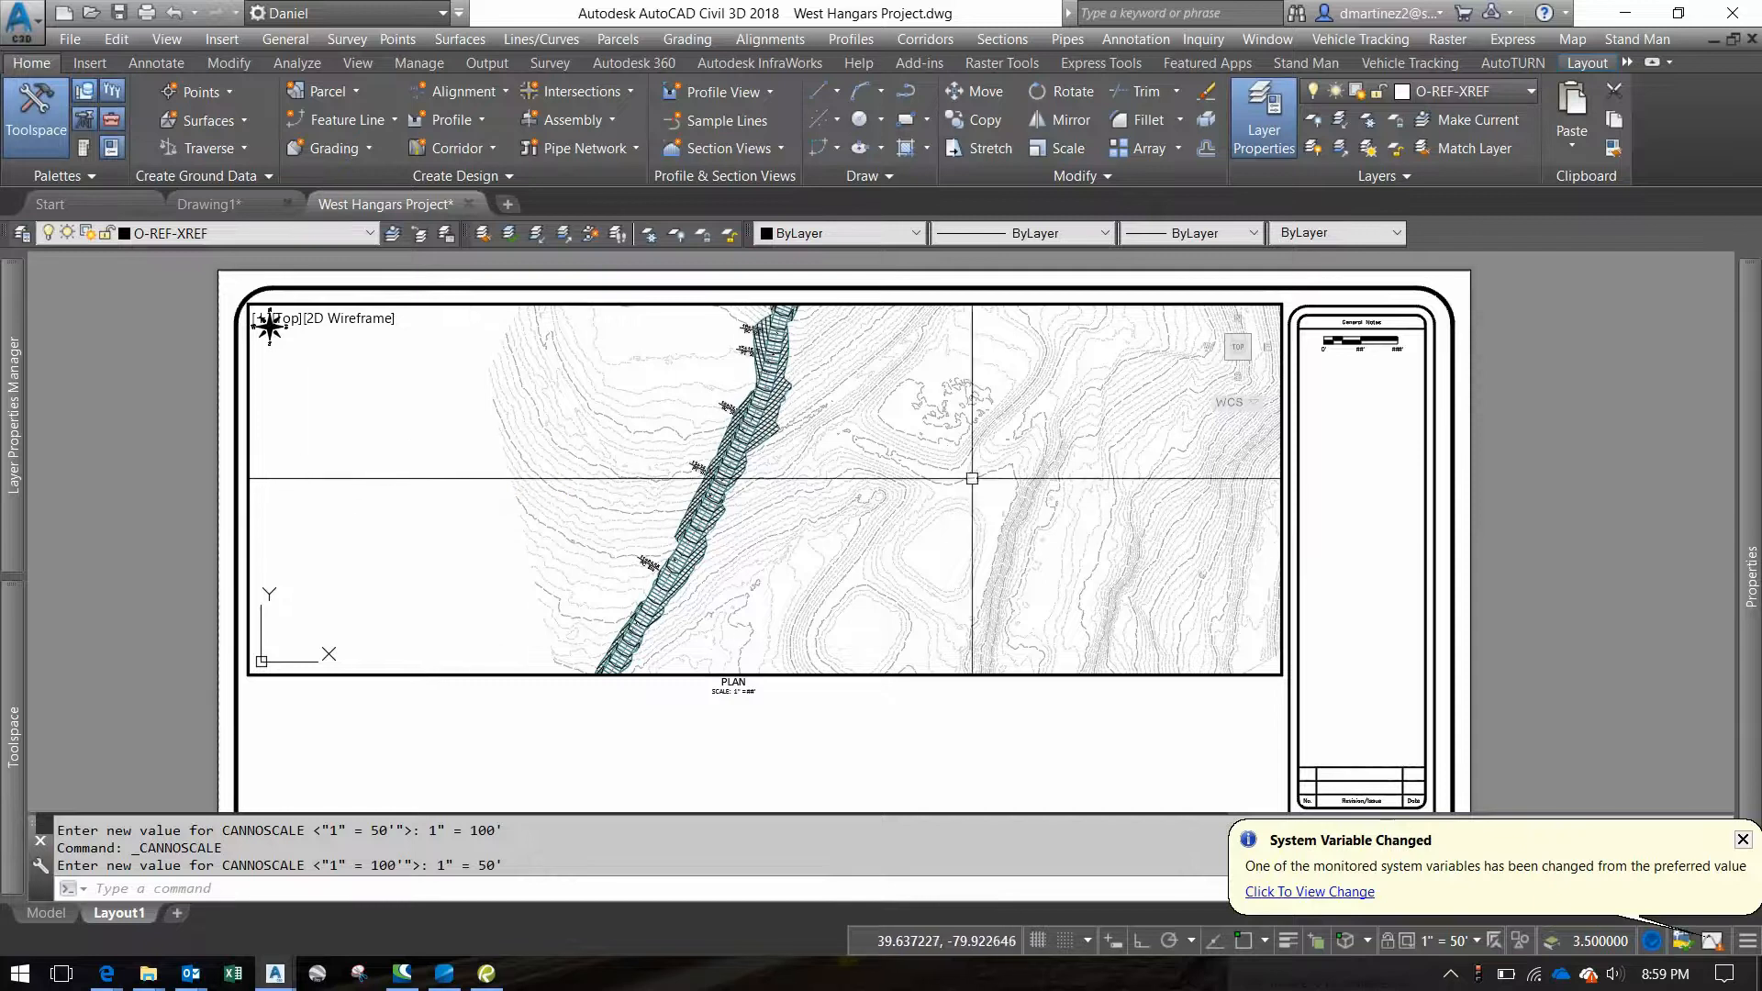
middle_drag(648, 521, 678, 474)
Draw a two-segment reference polyline along the access road's first stretch, with a short second leg angled down away from the road
text(pl)
key(Return)
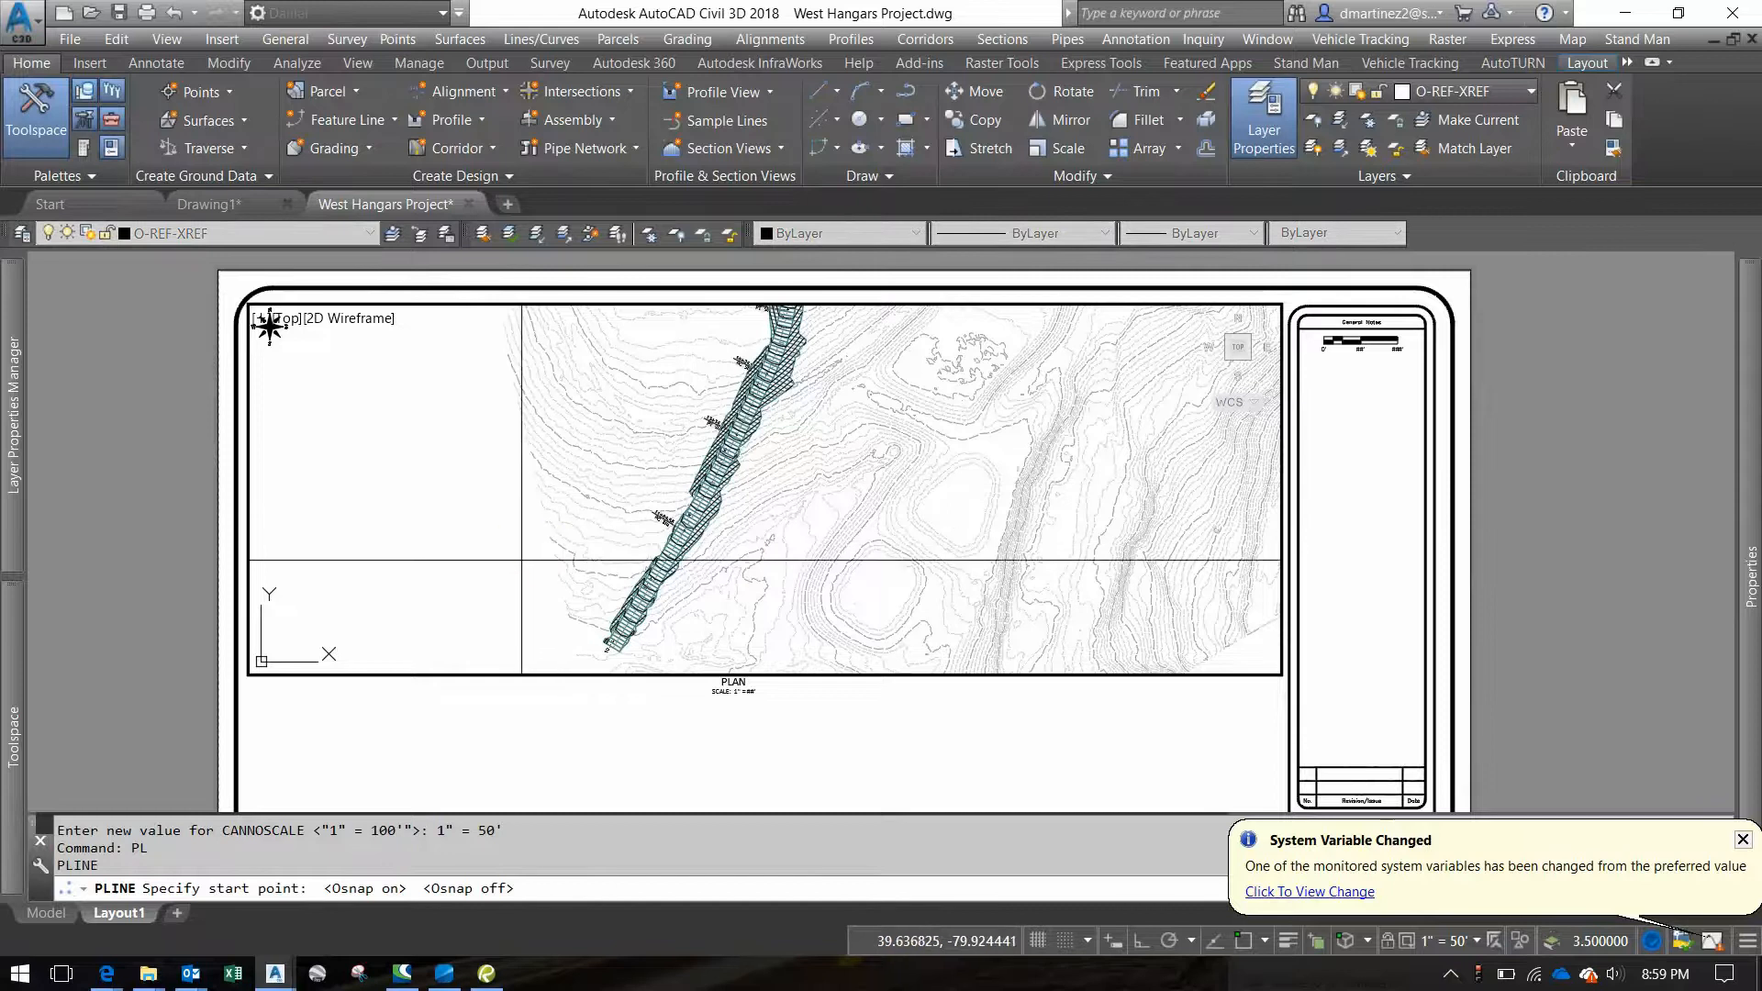
key(F3)
key(F3)
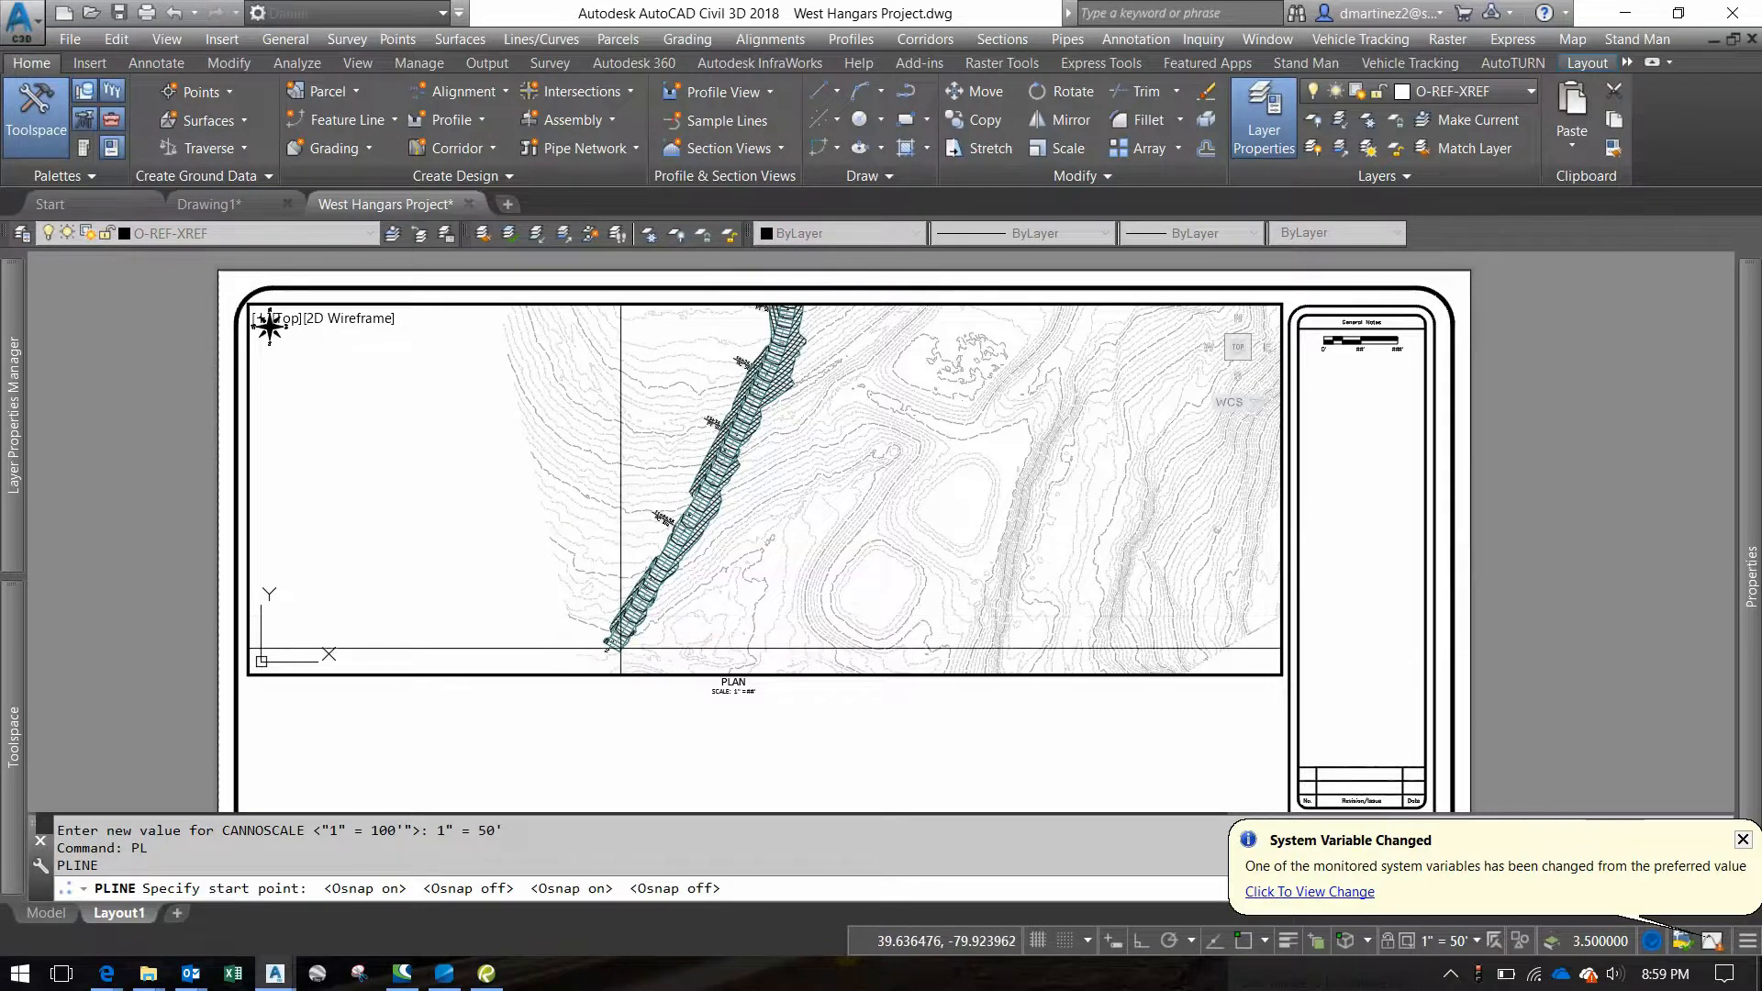
click(615, 655)
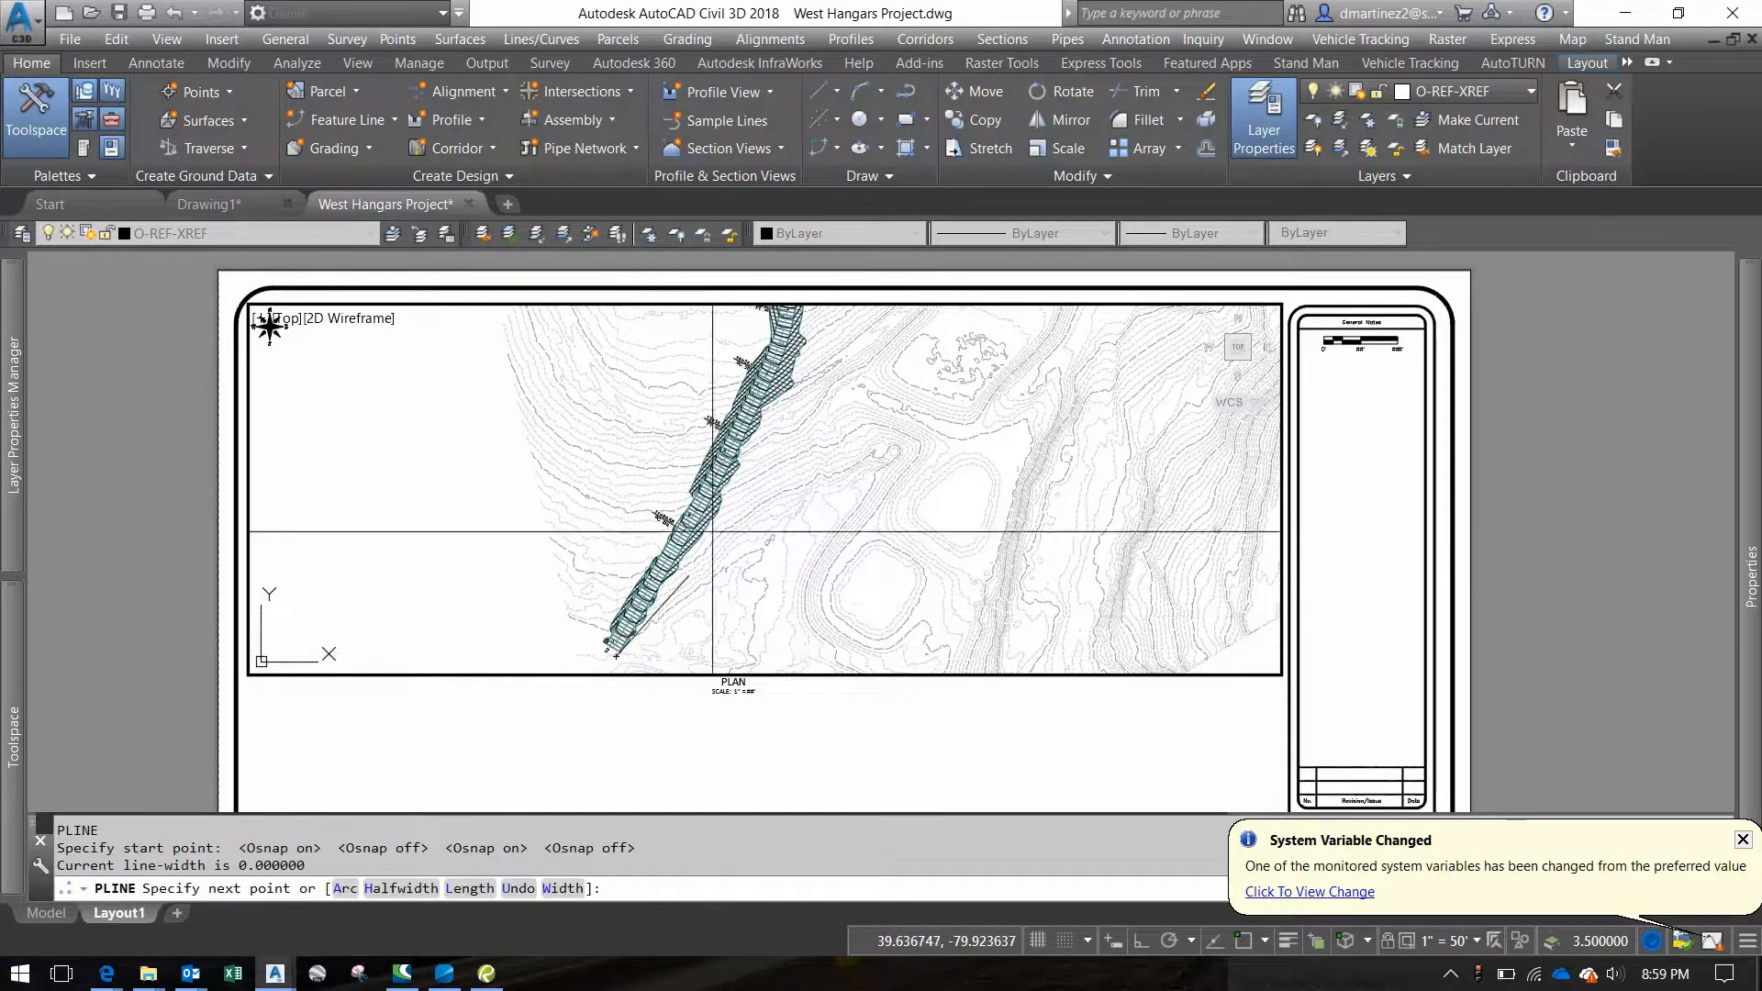
click(793, 339)
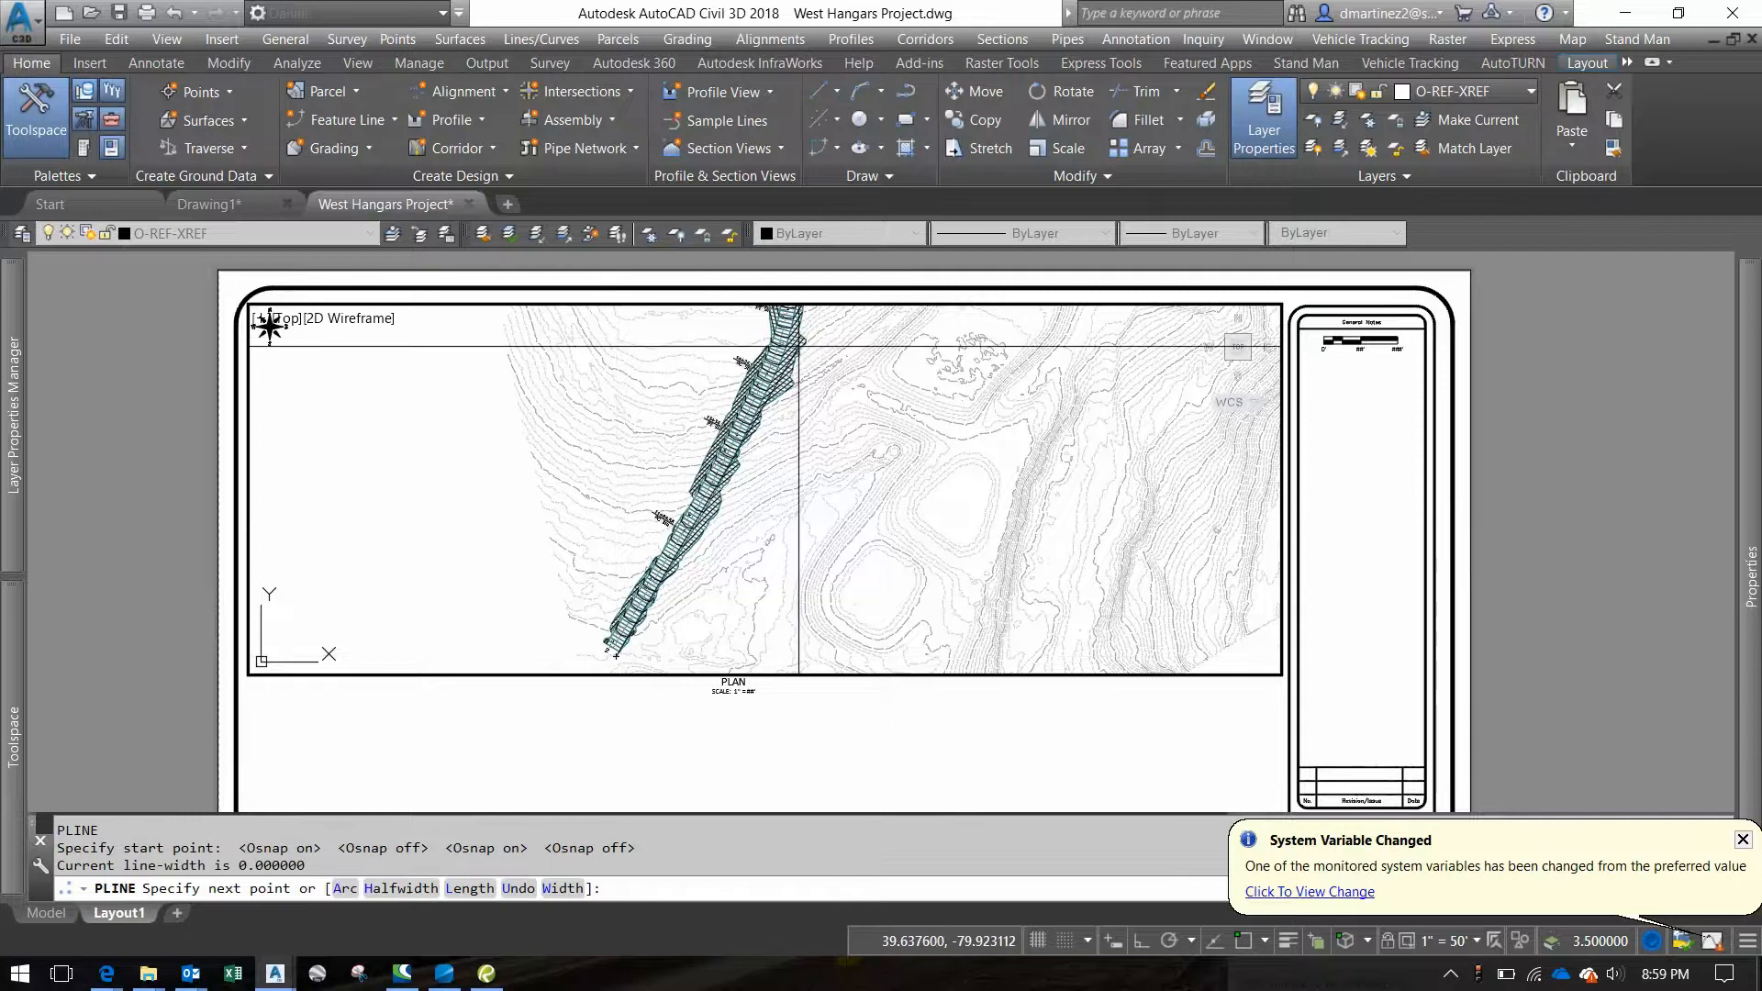
click(800, 332)
click(838, 442)
key(Return)
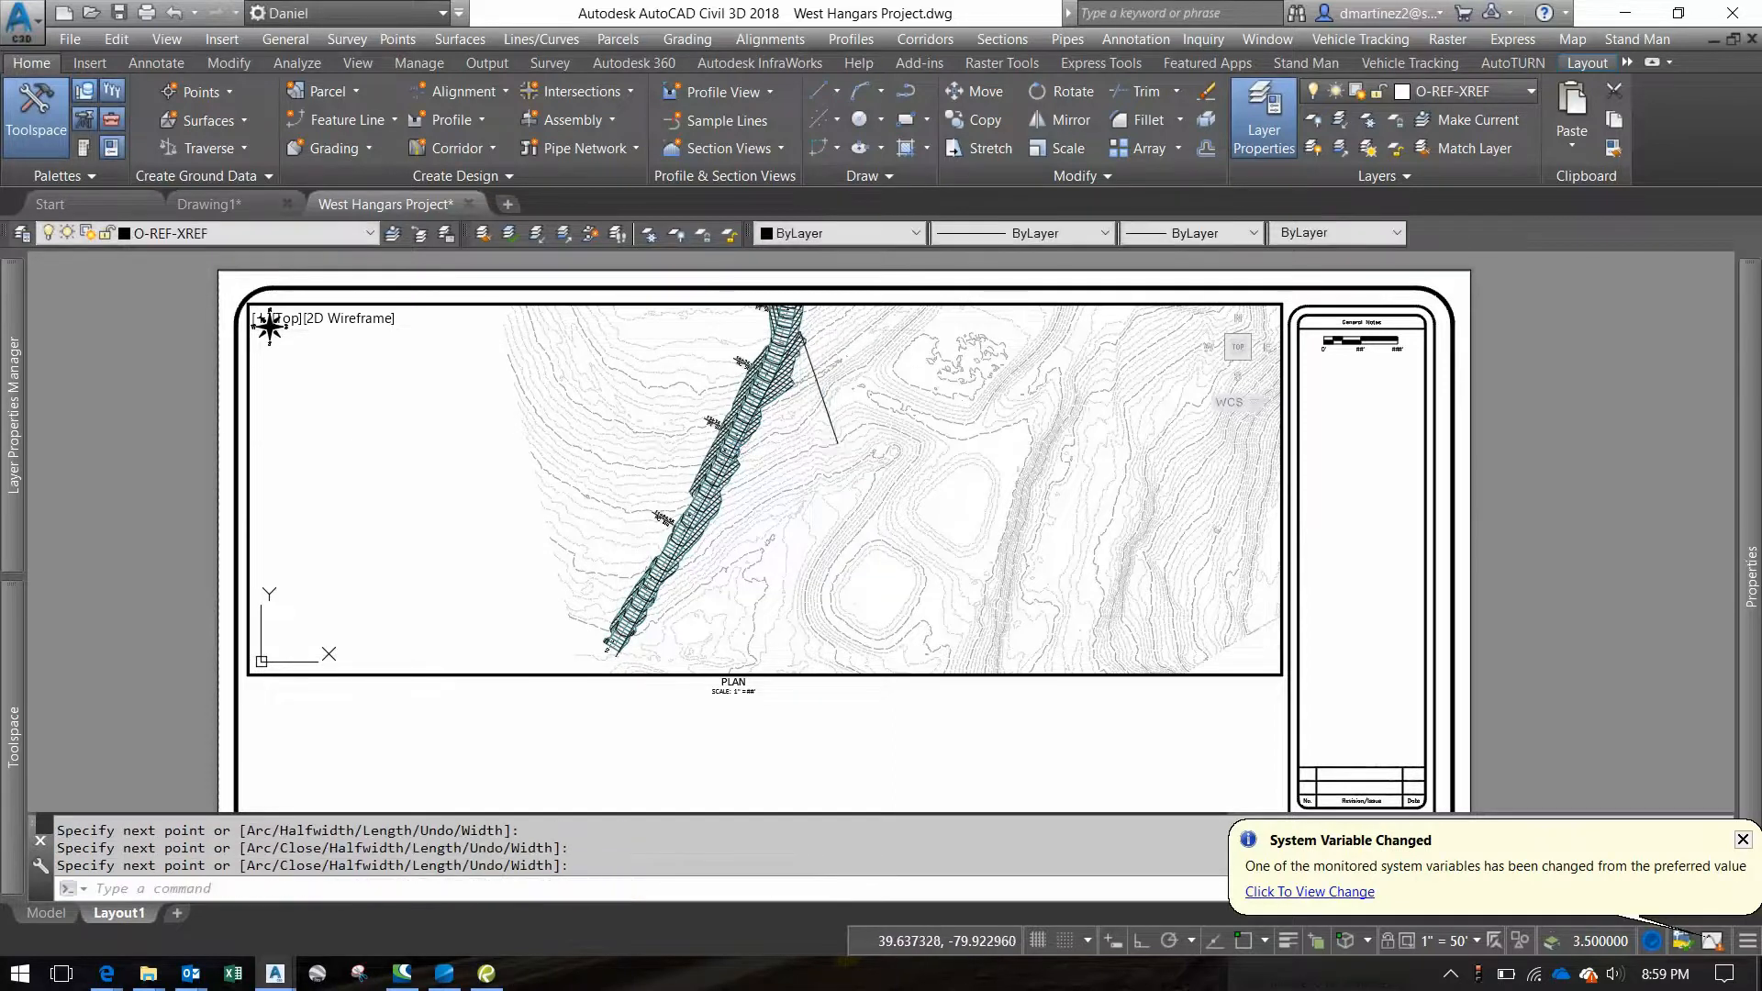
click(829, 418)
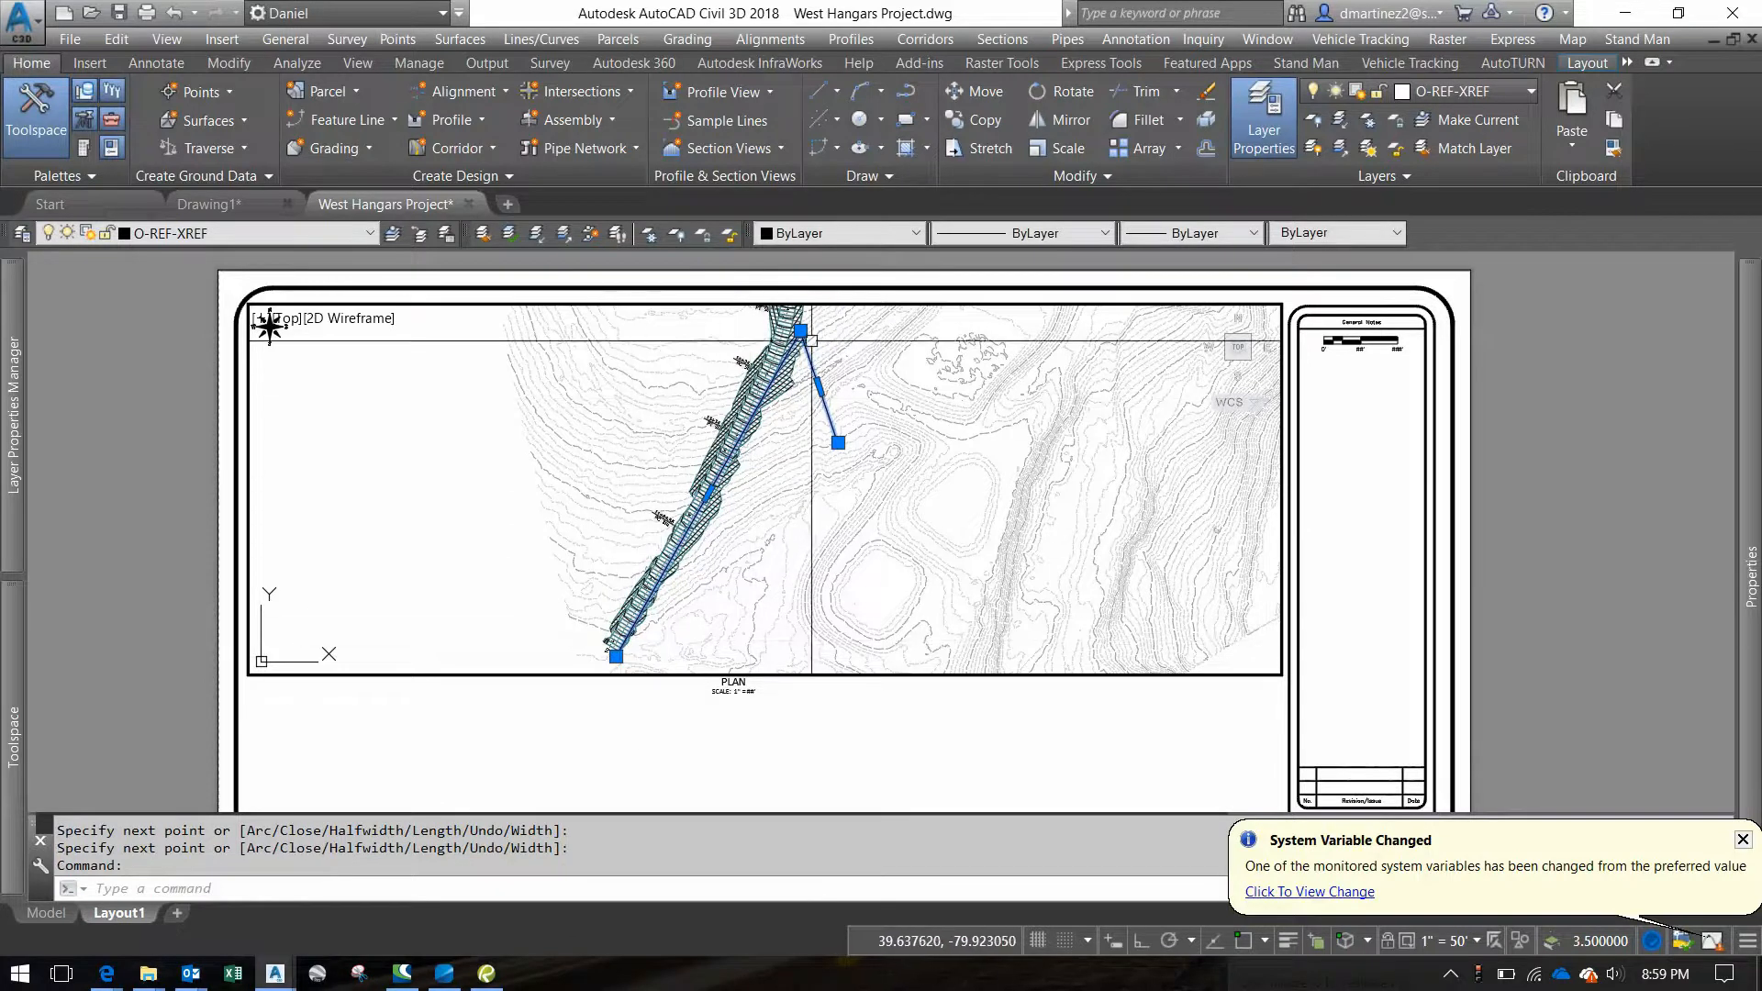
key(Escape)
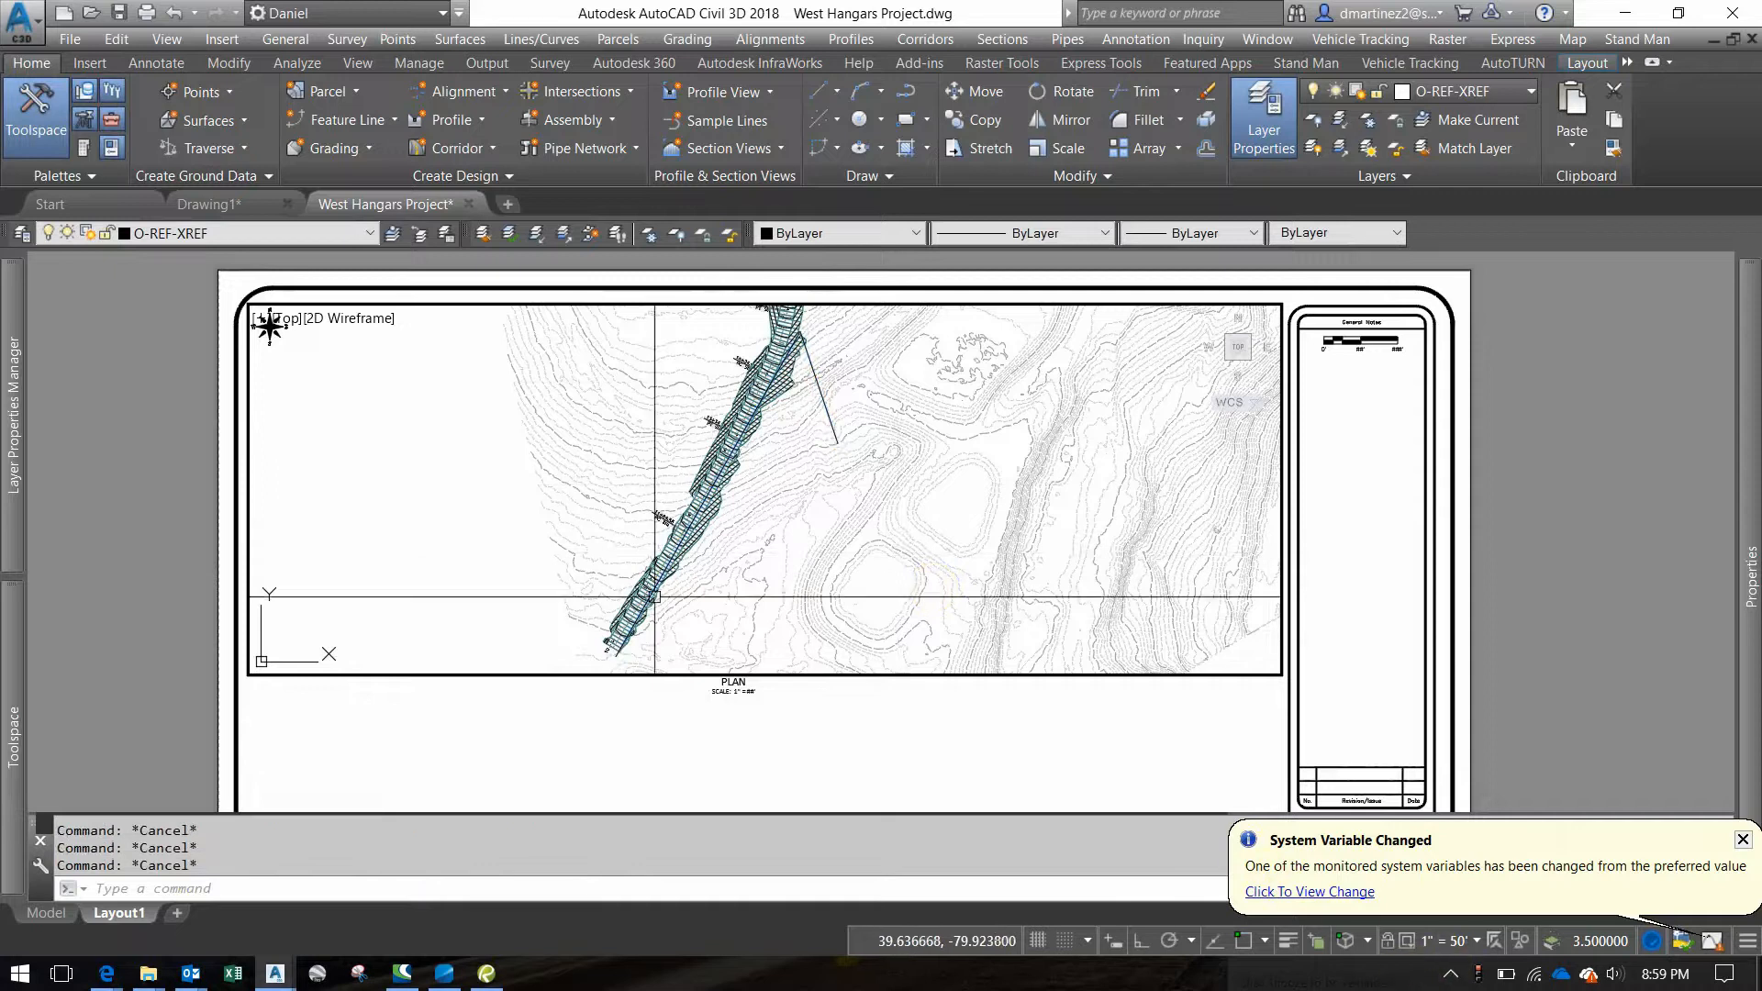
Twist the plan viewport's view with DVIEW to about 300°, using the reference polyline to make the road's first stretch horizontal
double_click(584, 592)
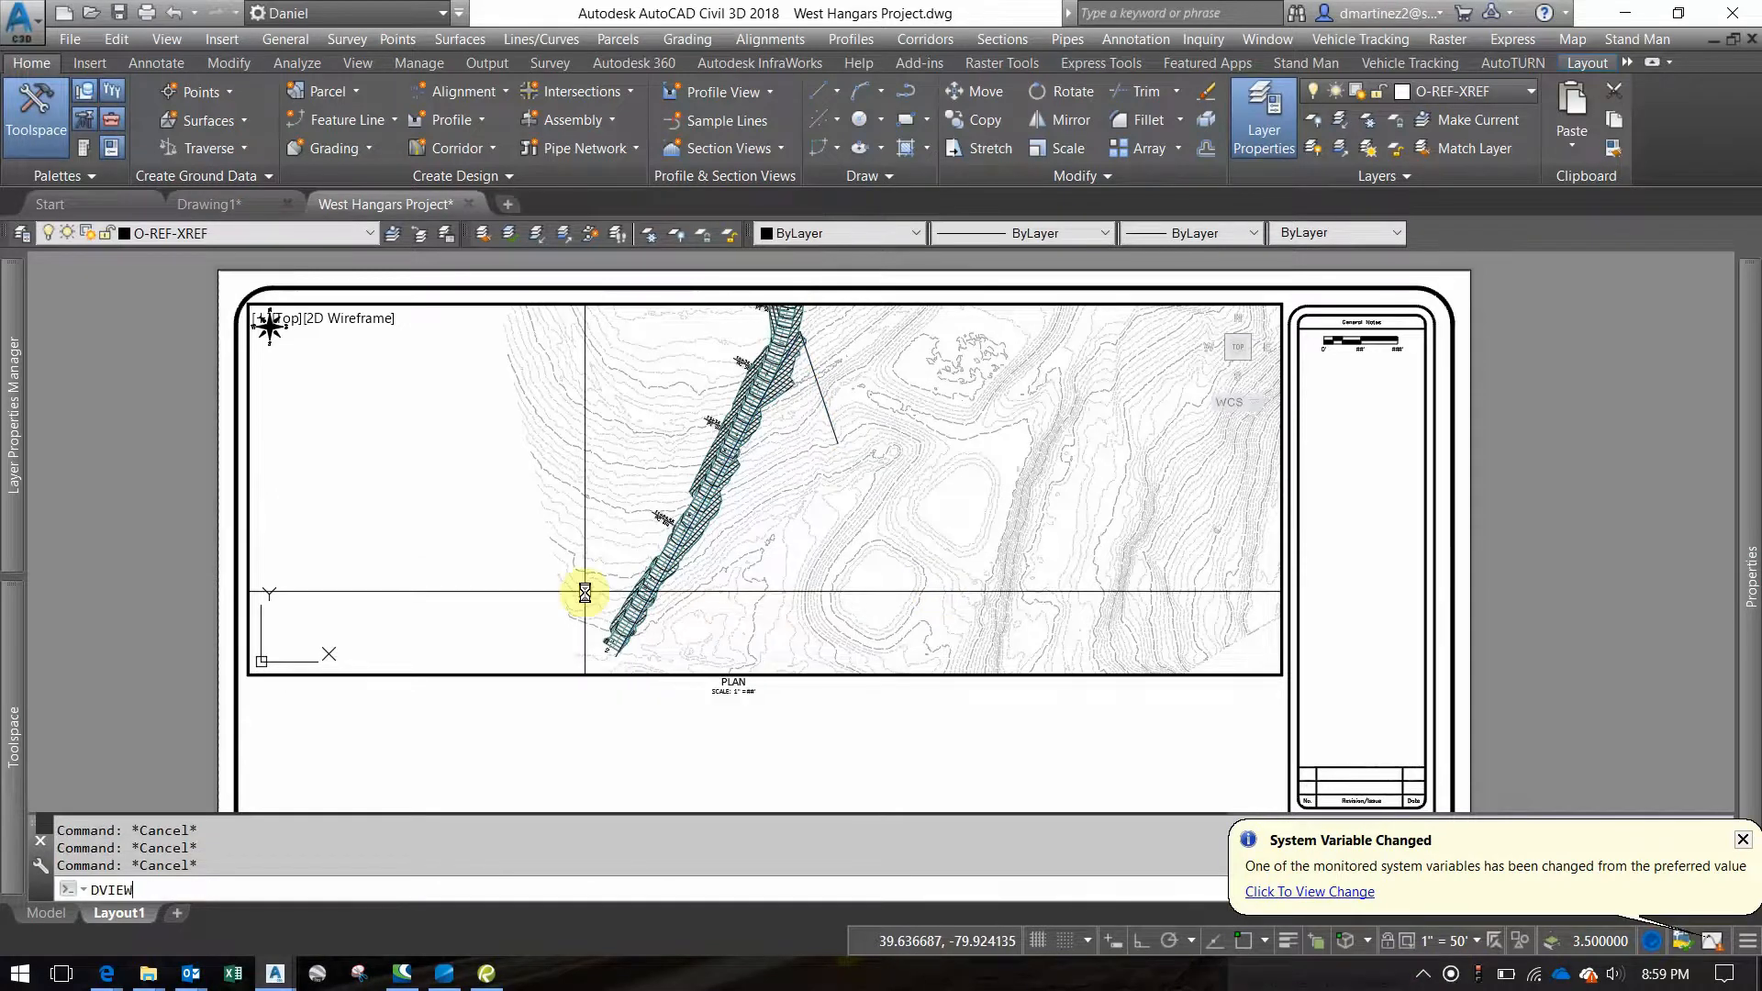
key(Return)
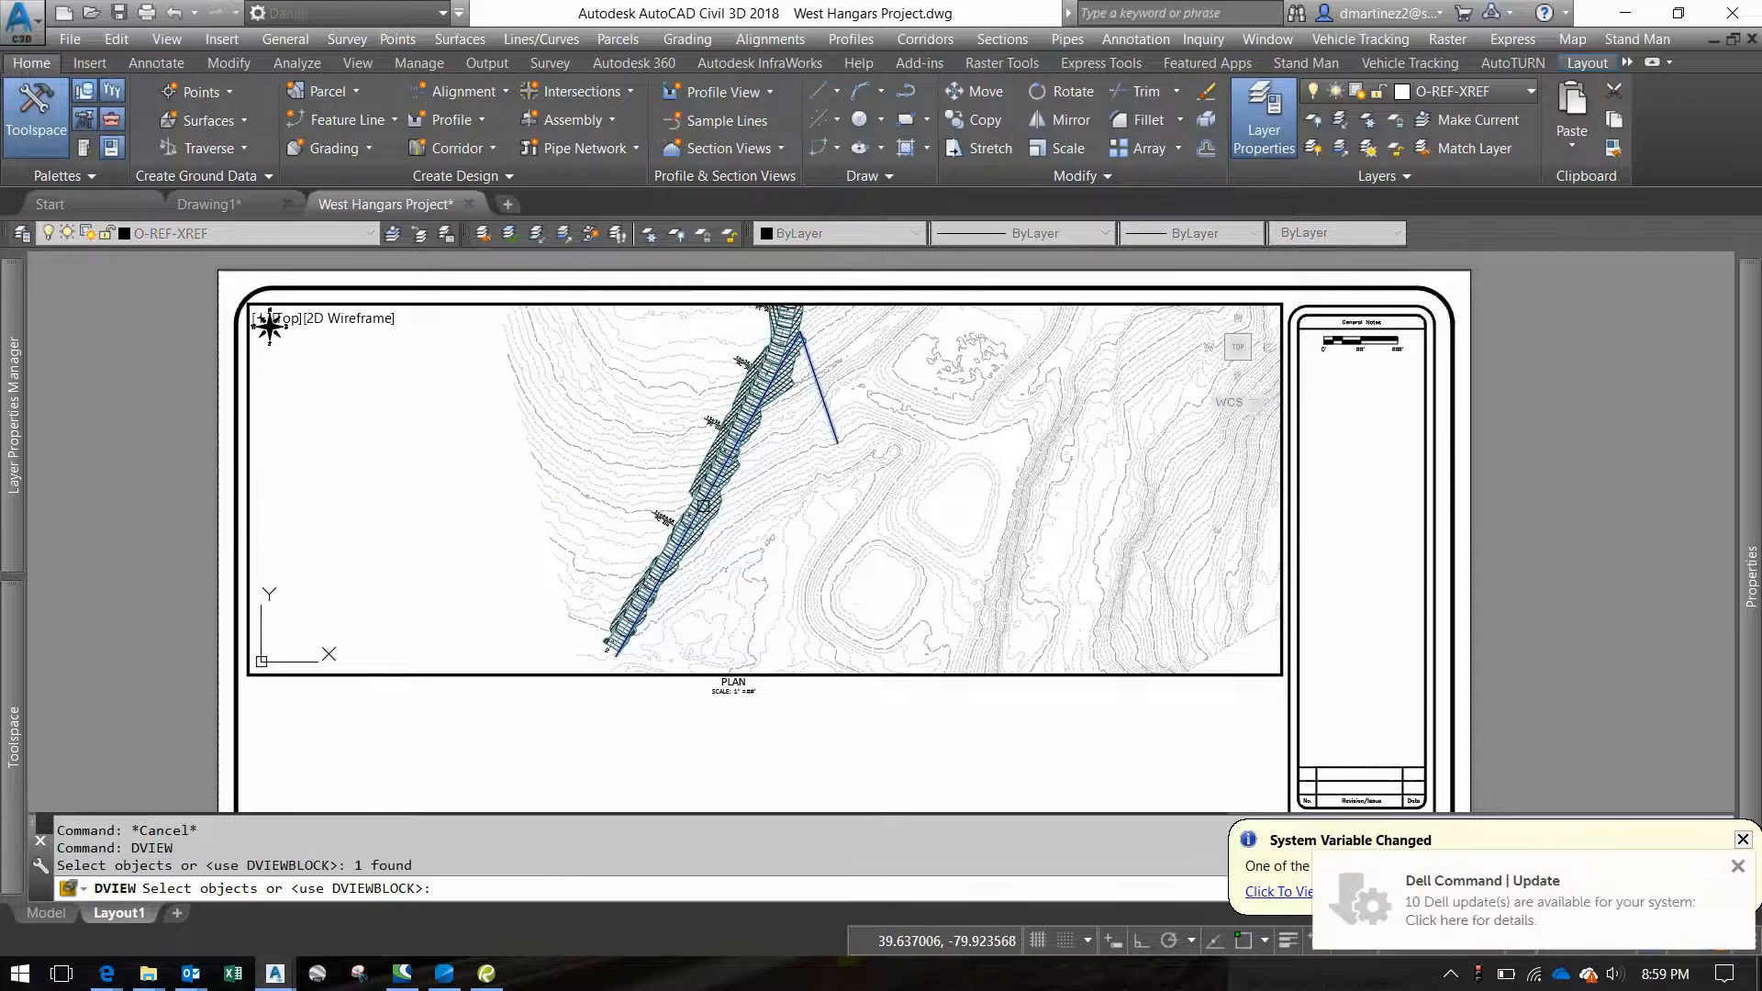
key(Return)
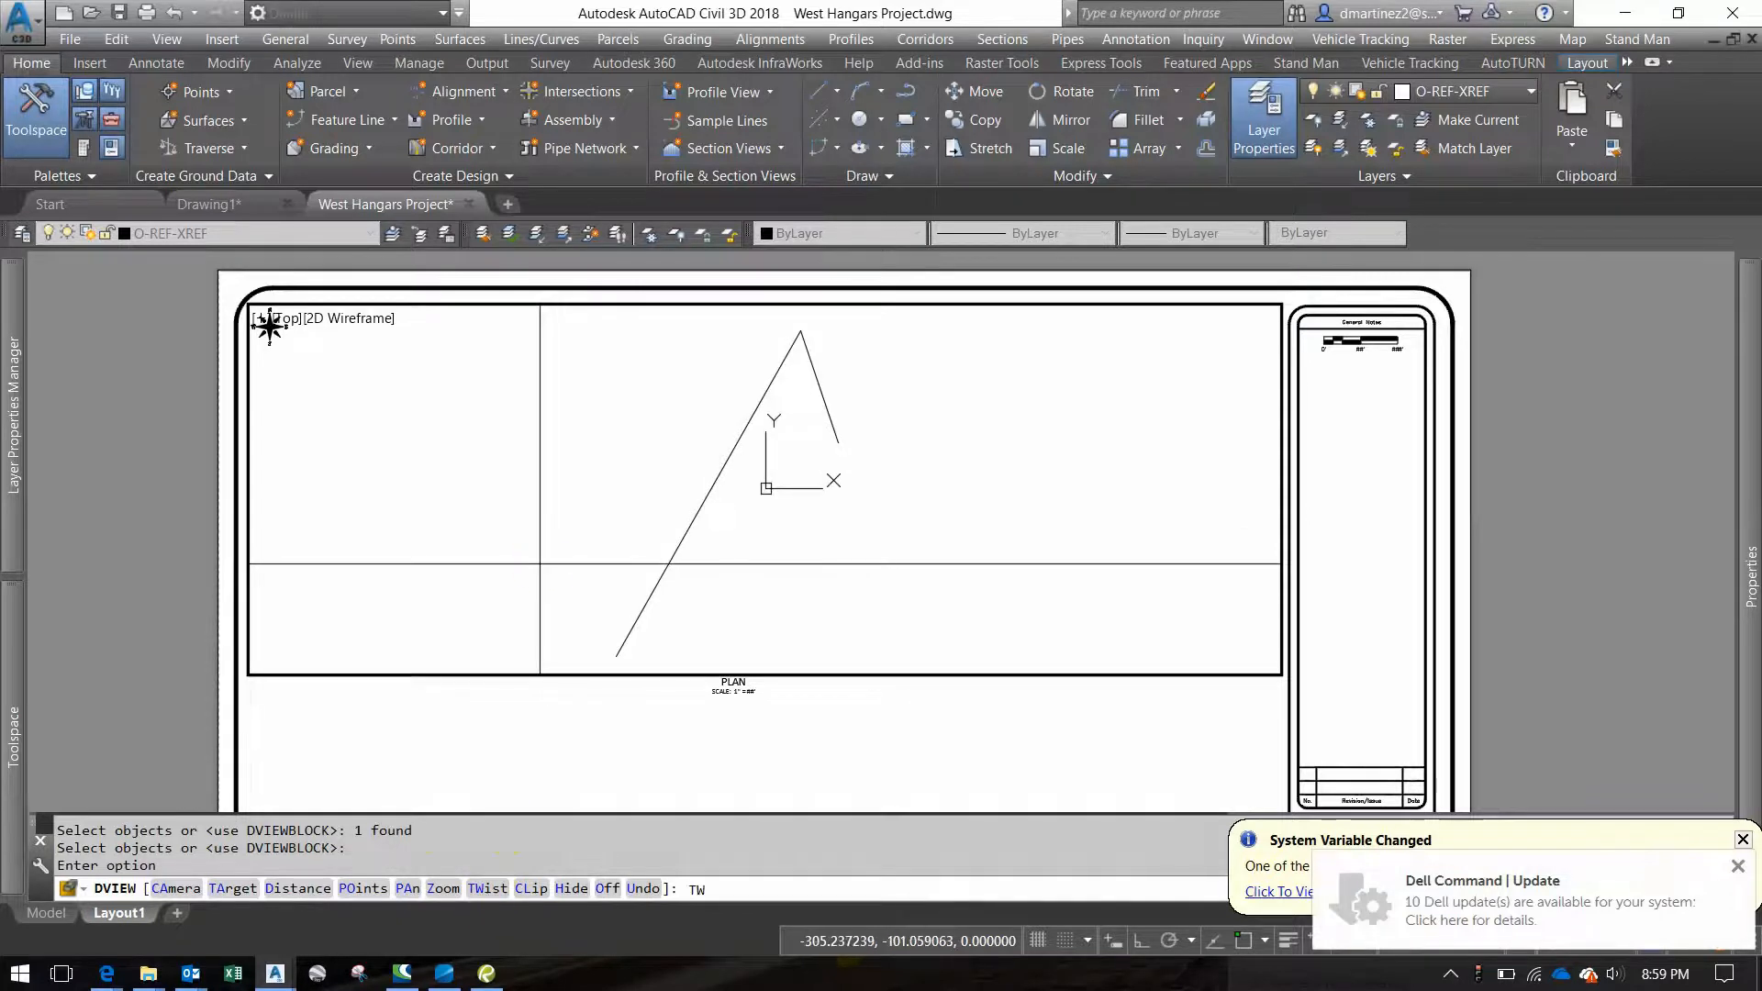
key(Return)
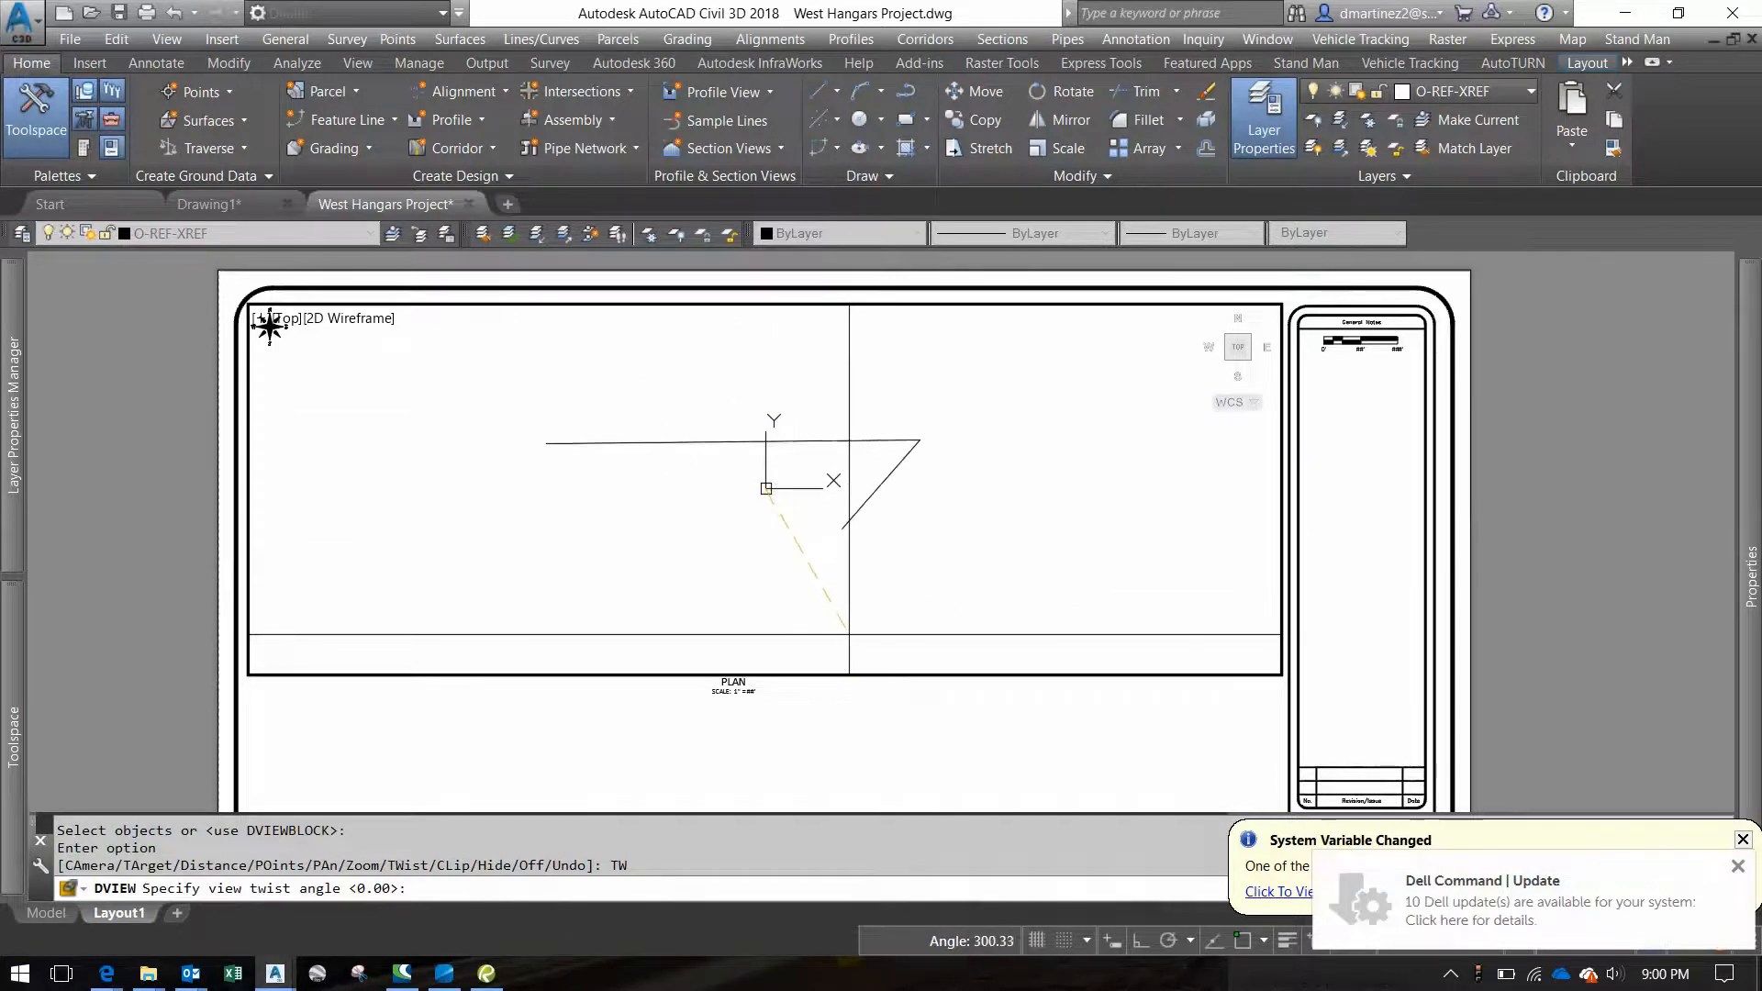
click(845, 632)
key(Return)
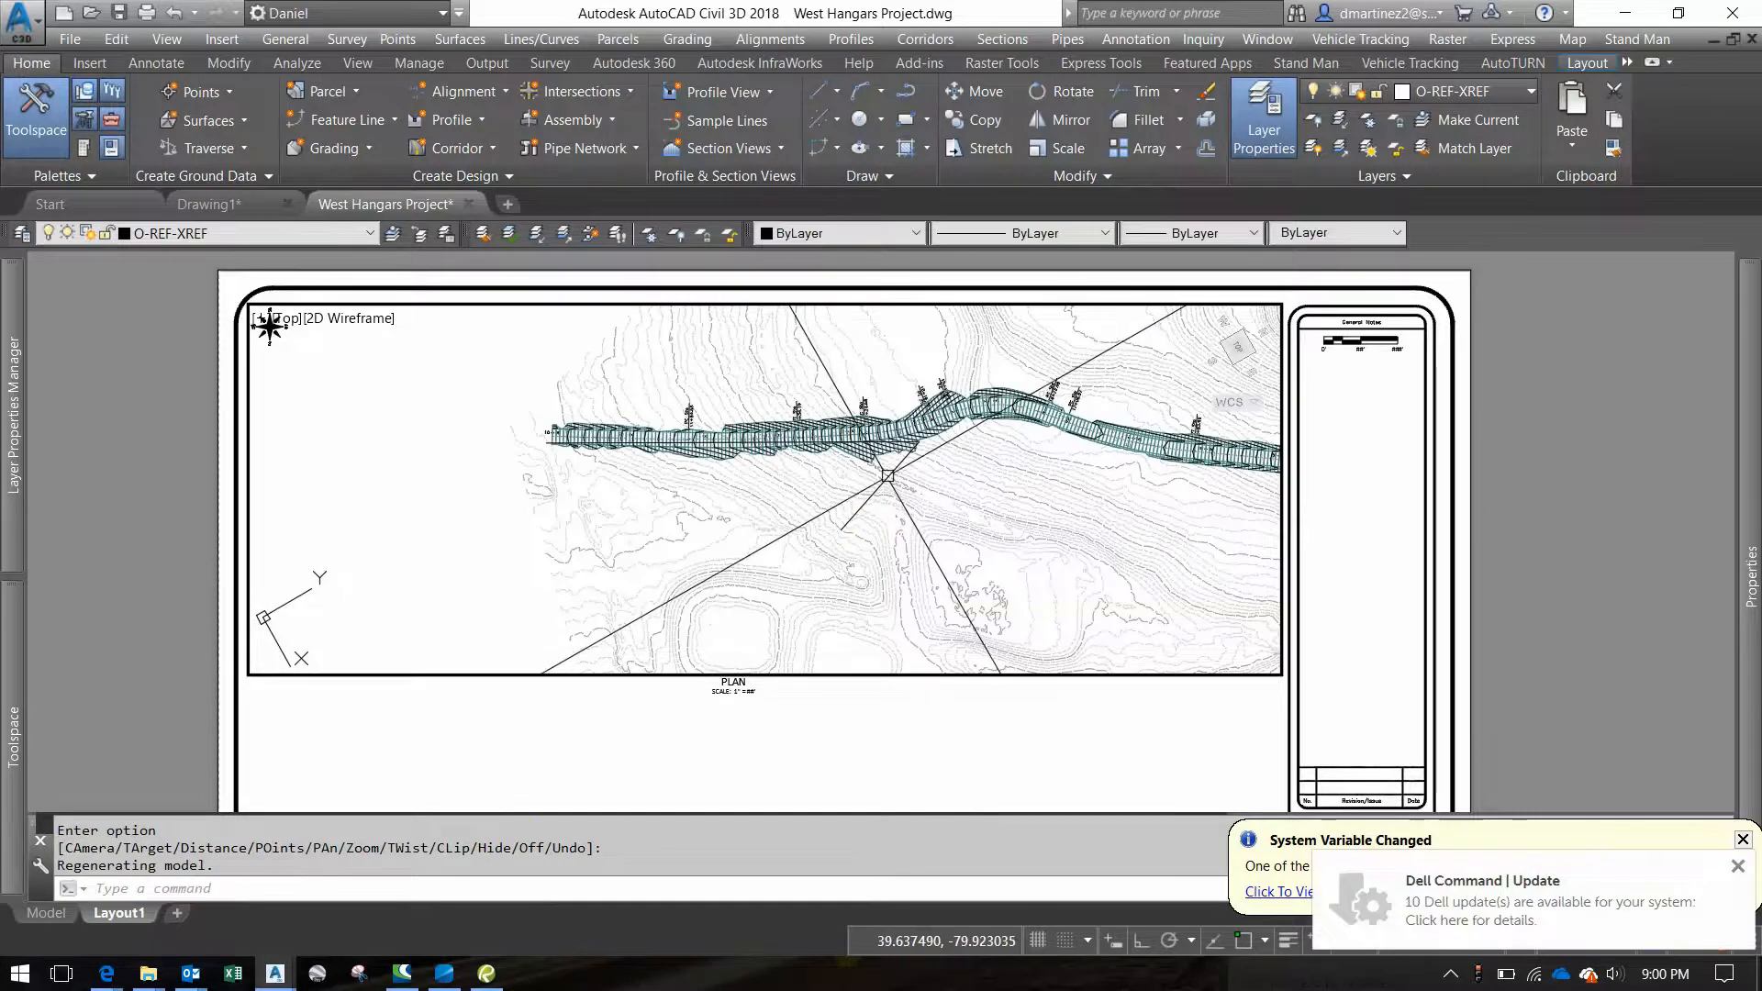
Erase the reference polyline and lock the plan viewport with the access road's start near its left edge
click(887, 476)
key(Delete)
mouse_move(875, 448)
middle_down()
mouse_move(782, 483)
mouse_move(641, 480)
mouse_move(661, 480)
mouse_move(642, 499)
mouse_move(657, 505)
middle_up()
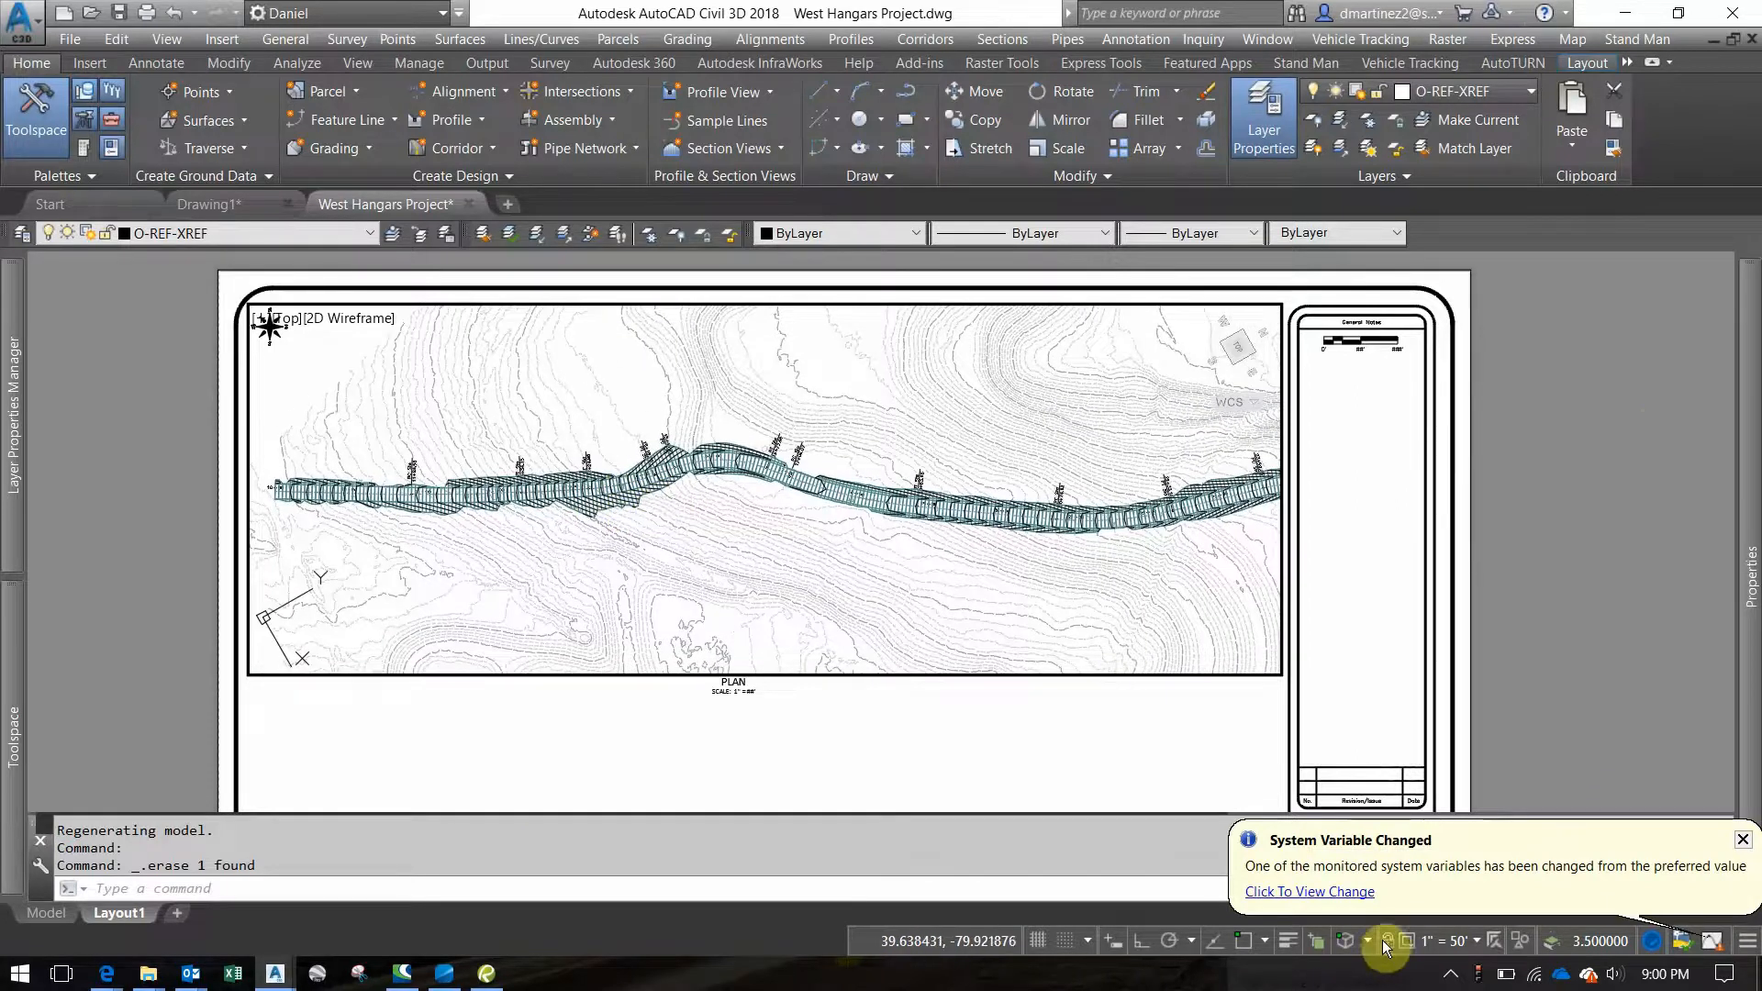
double_click(1294, 409)
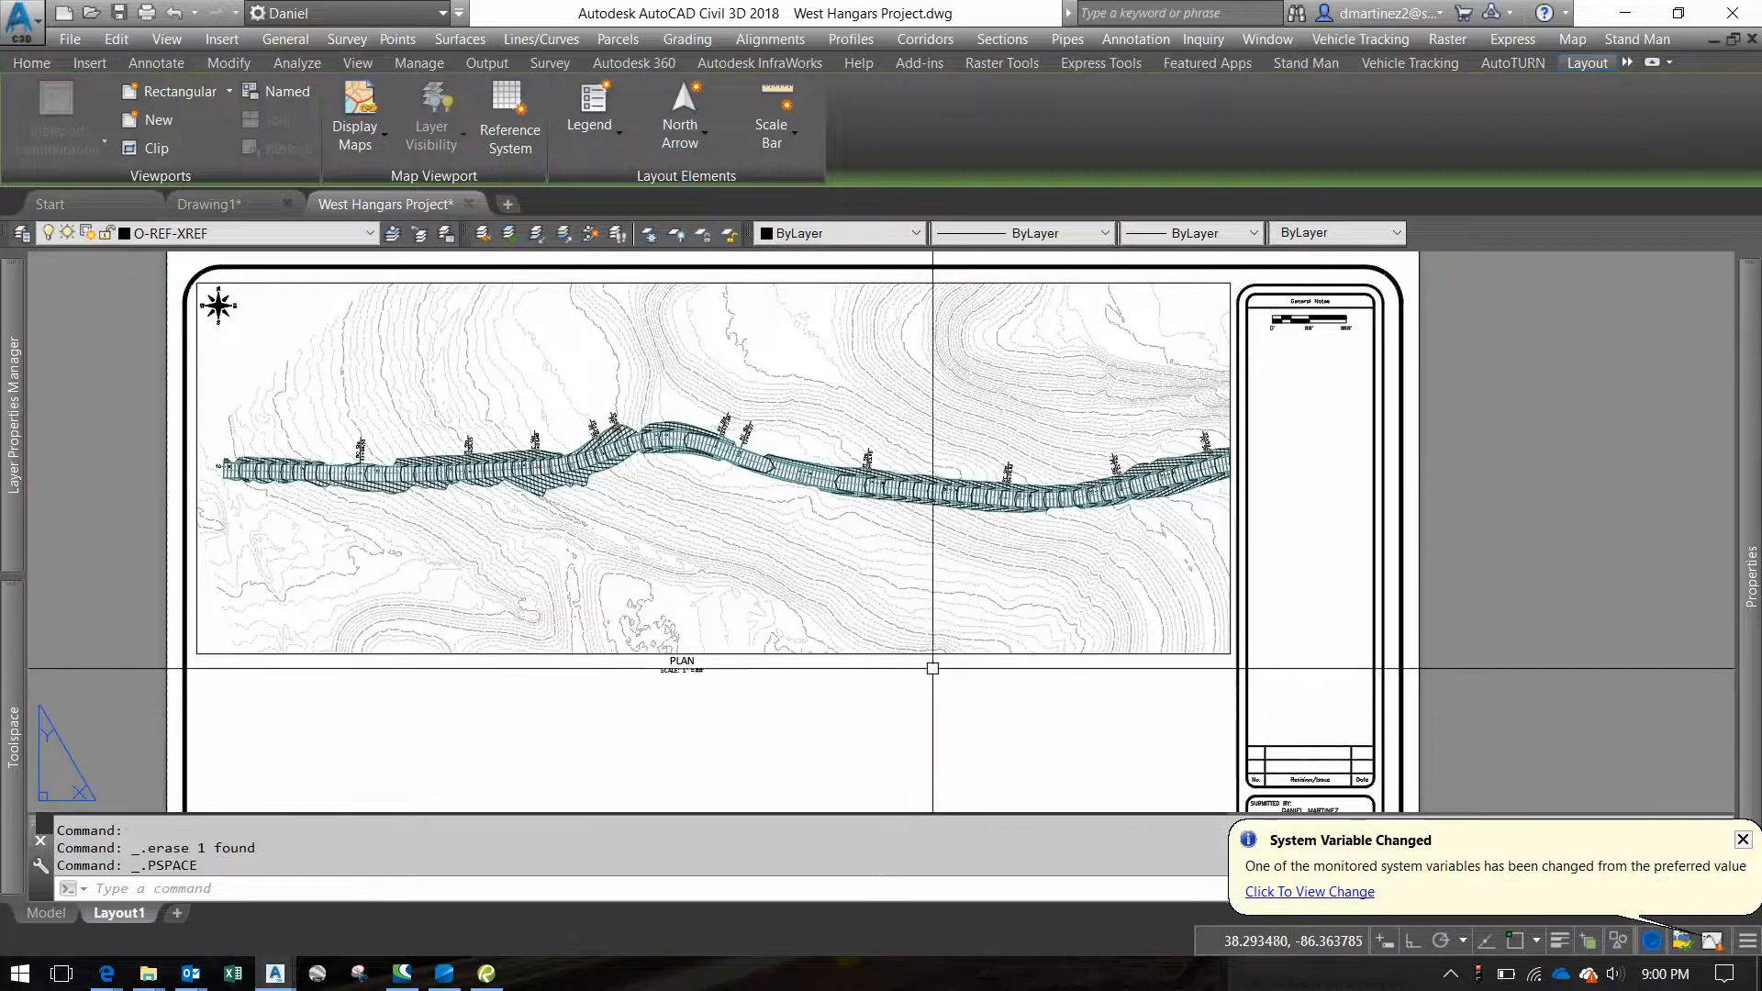
Create a rectangular profile viewport on the sheet, spanning the plan viewport's width between the PLAN and PROFILE titles
middle_drag(971, 696, 928, 555)
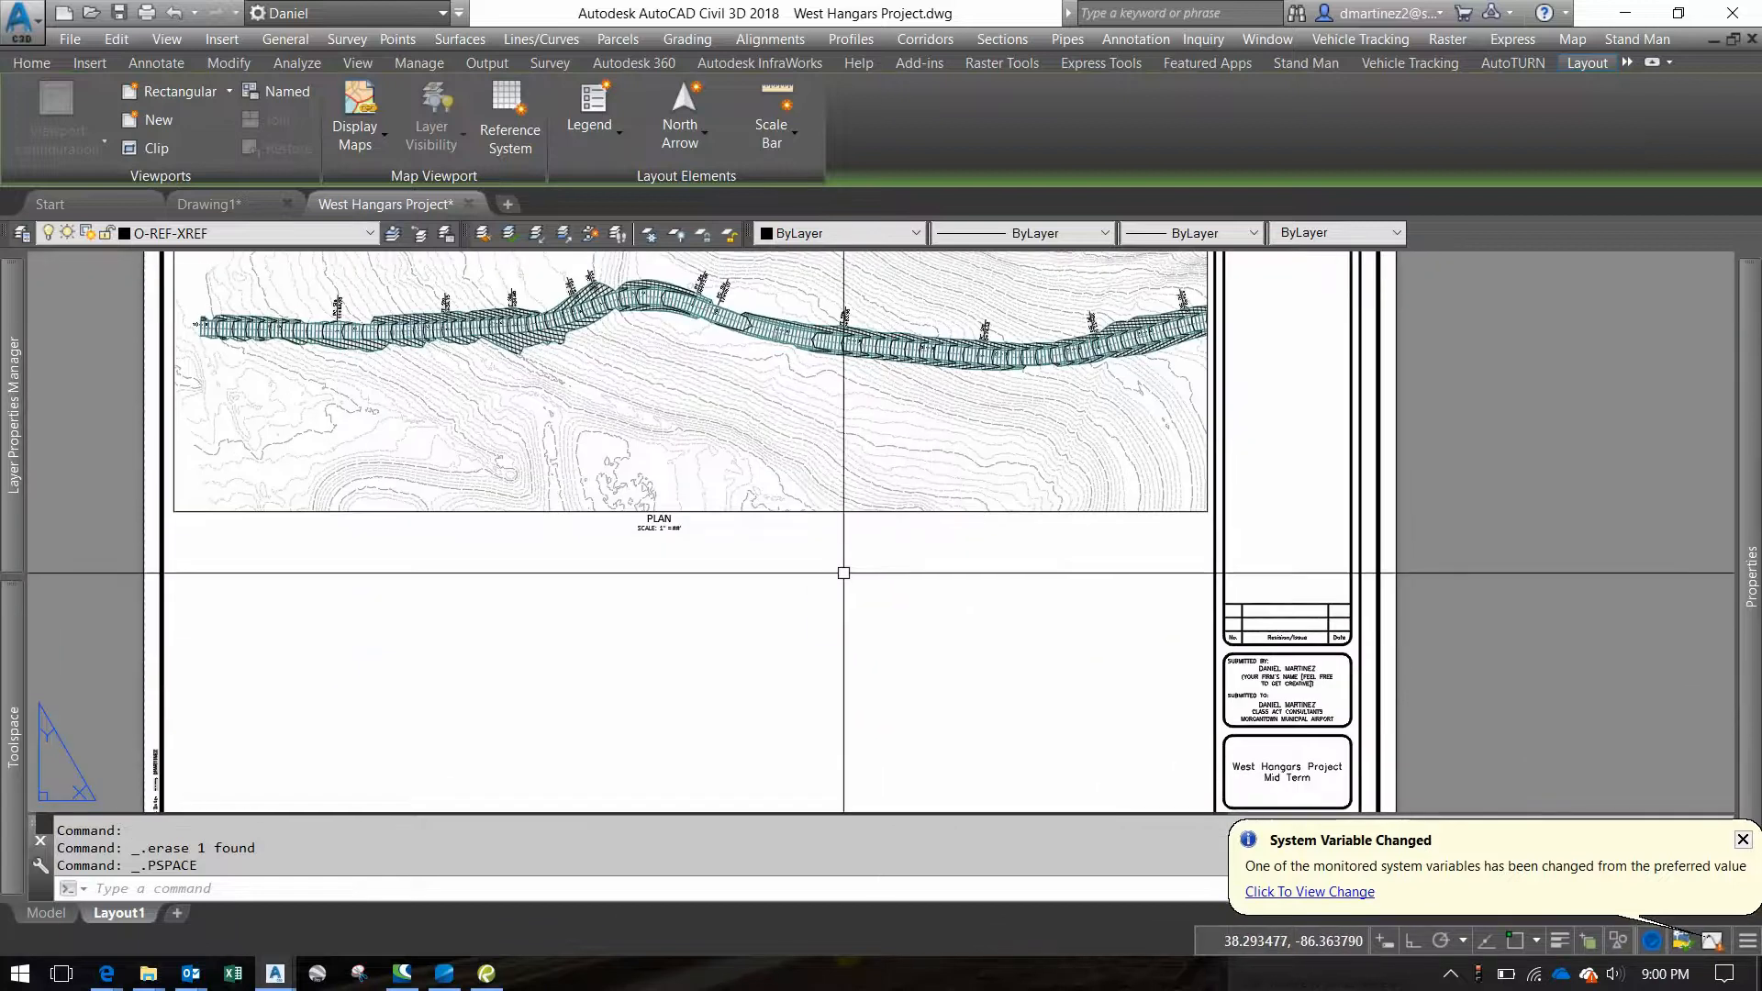
scroll(808, 619, down, 2)
middle_drag(808, 619, 806, 561)
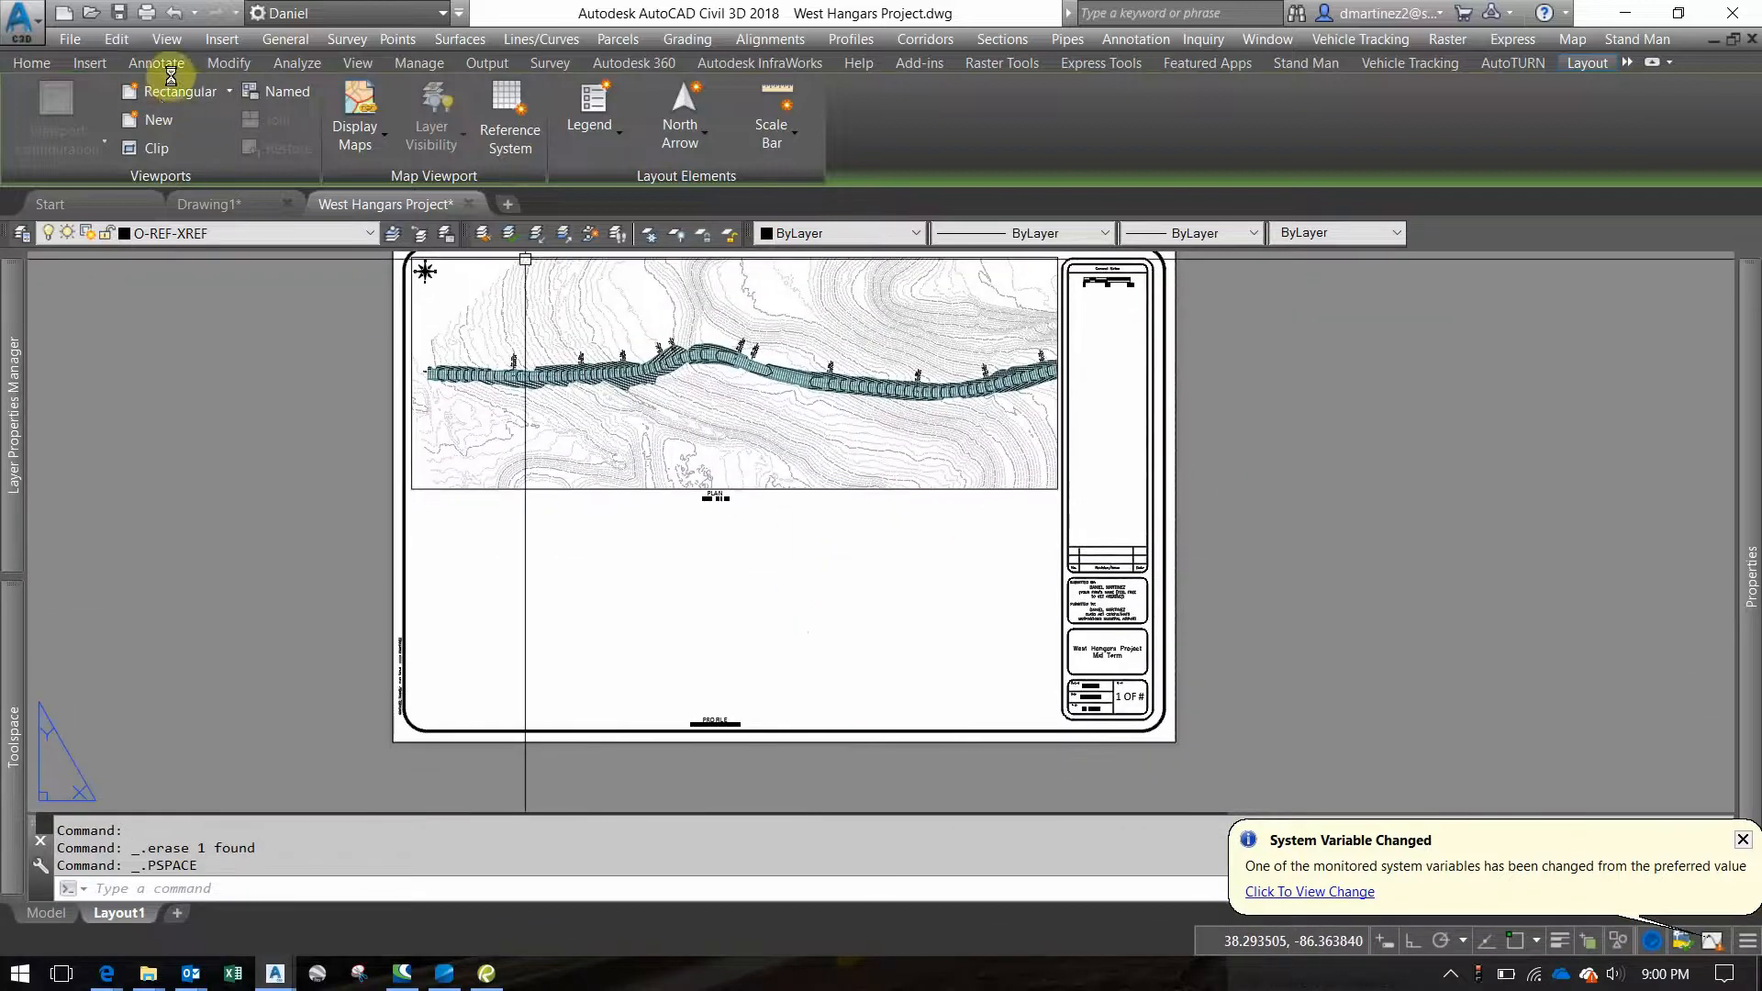
click(168, 89)
scroll(492, 524, up, 4)
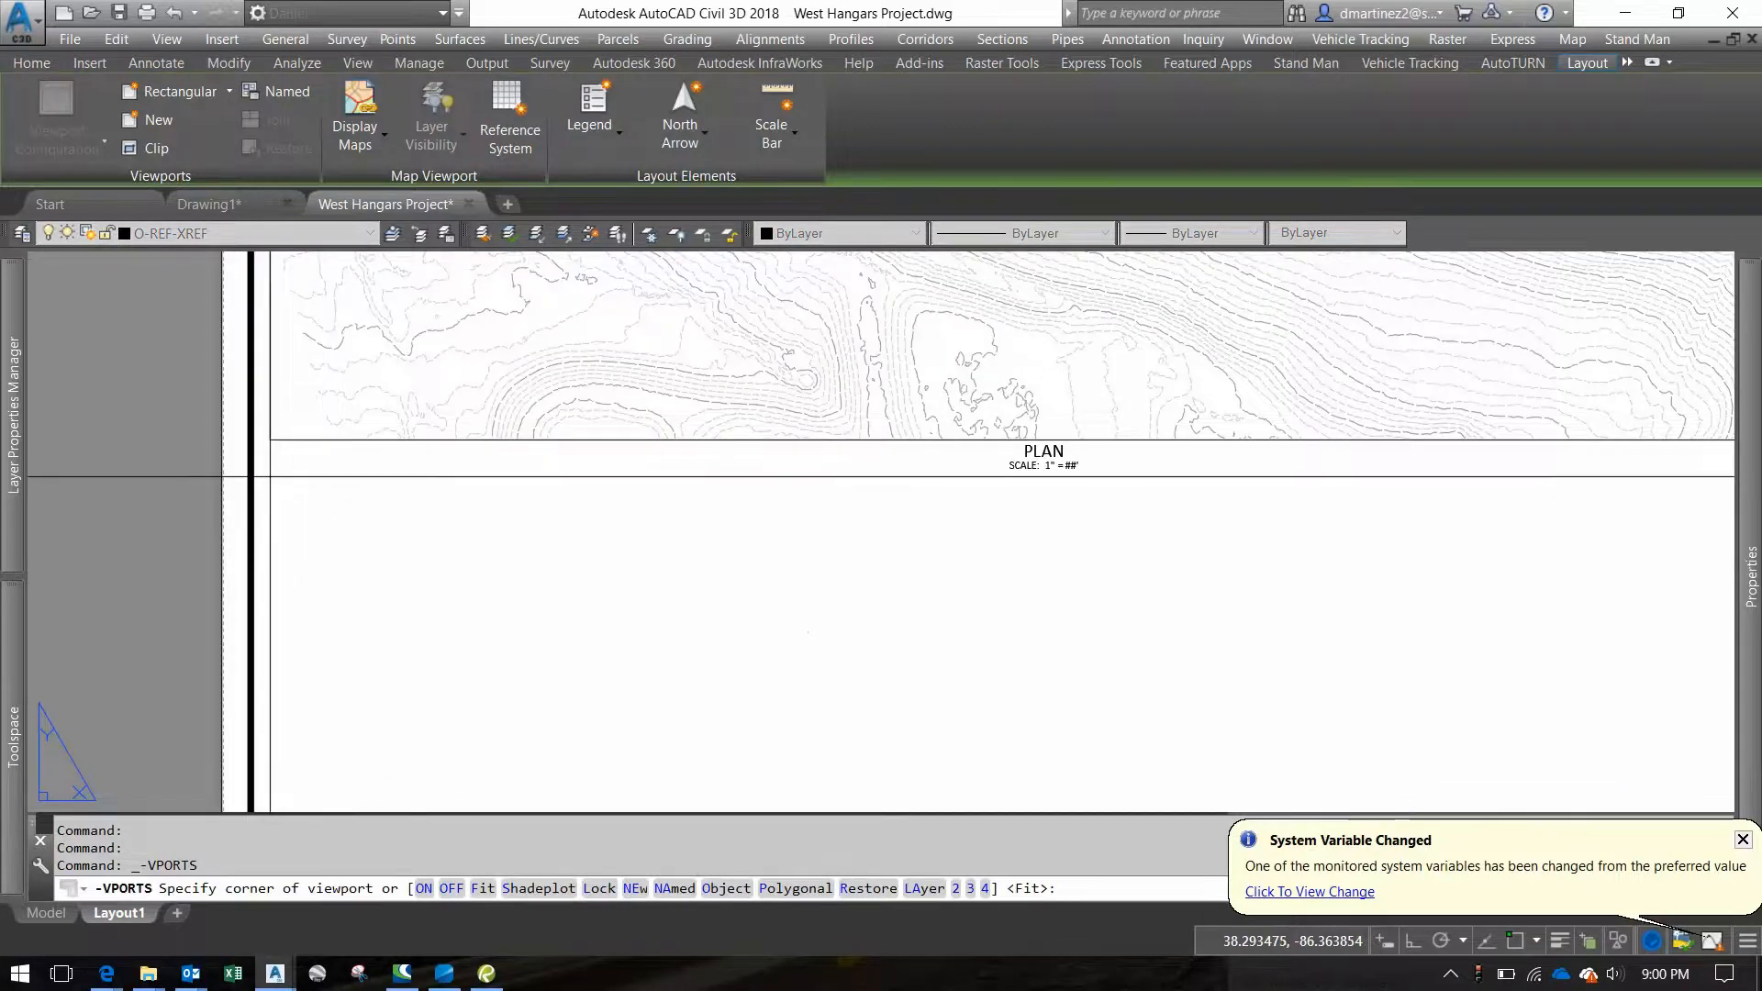
click(271, 476)
scroll(271, 476, down, 4)
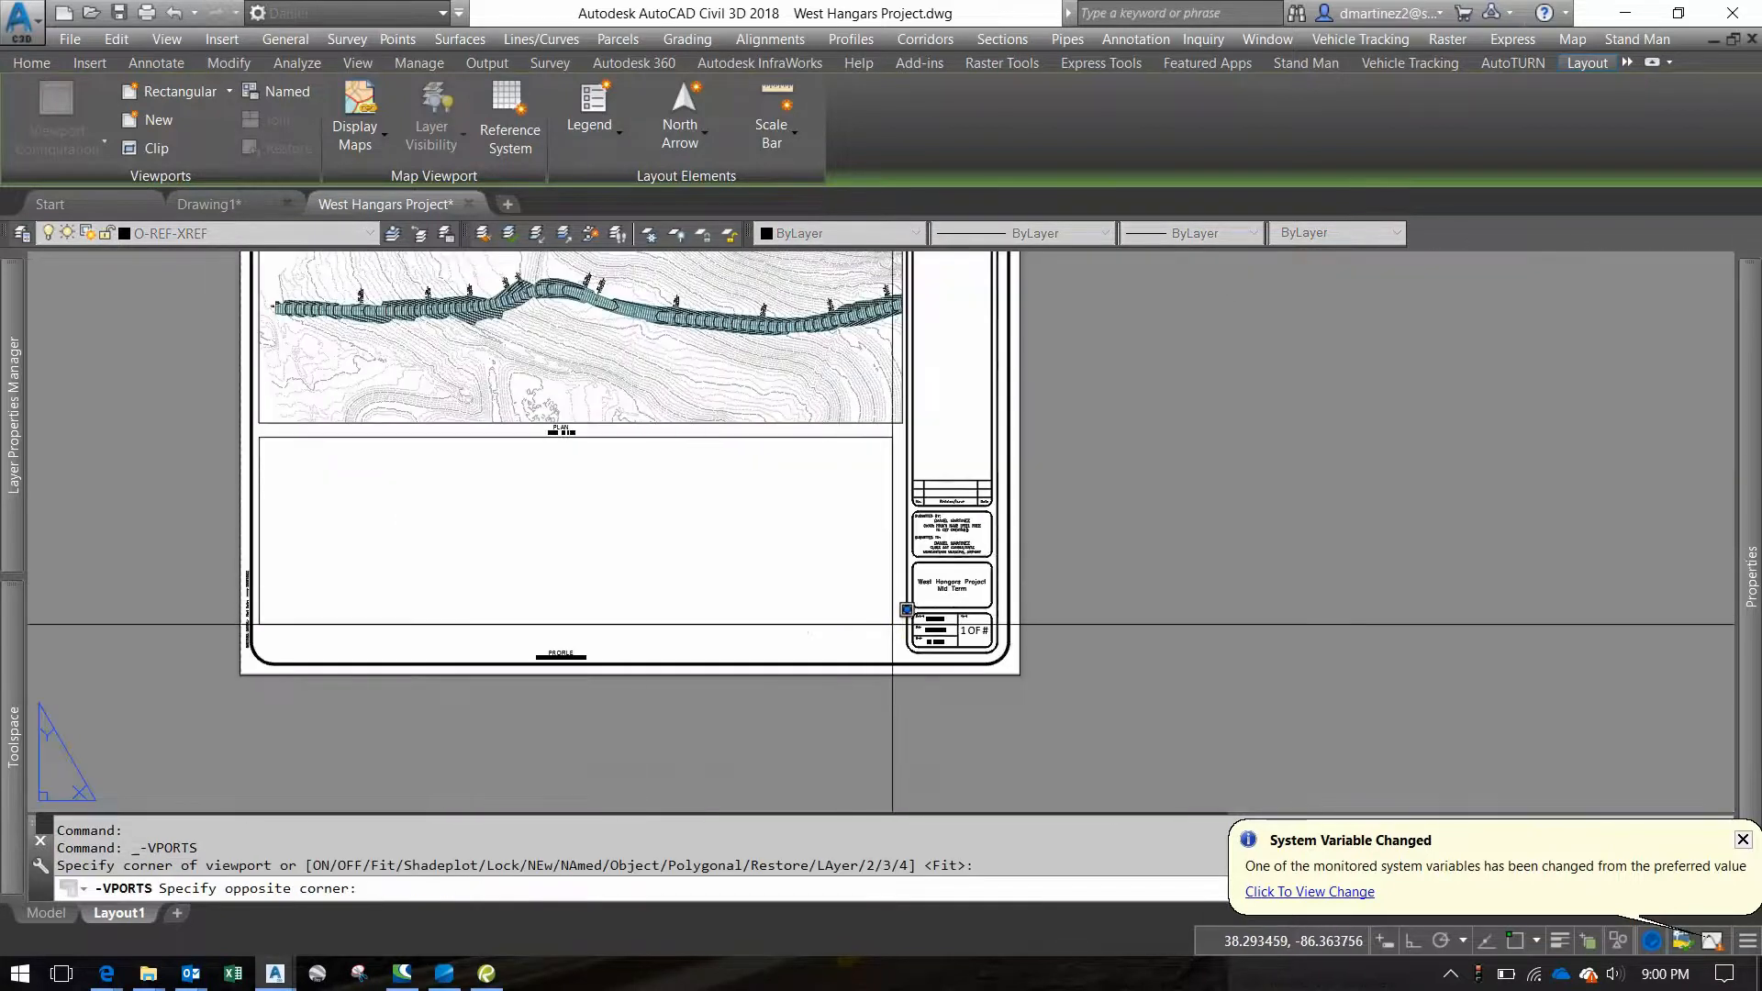
key(F3)
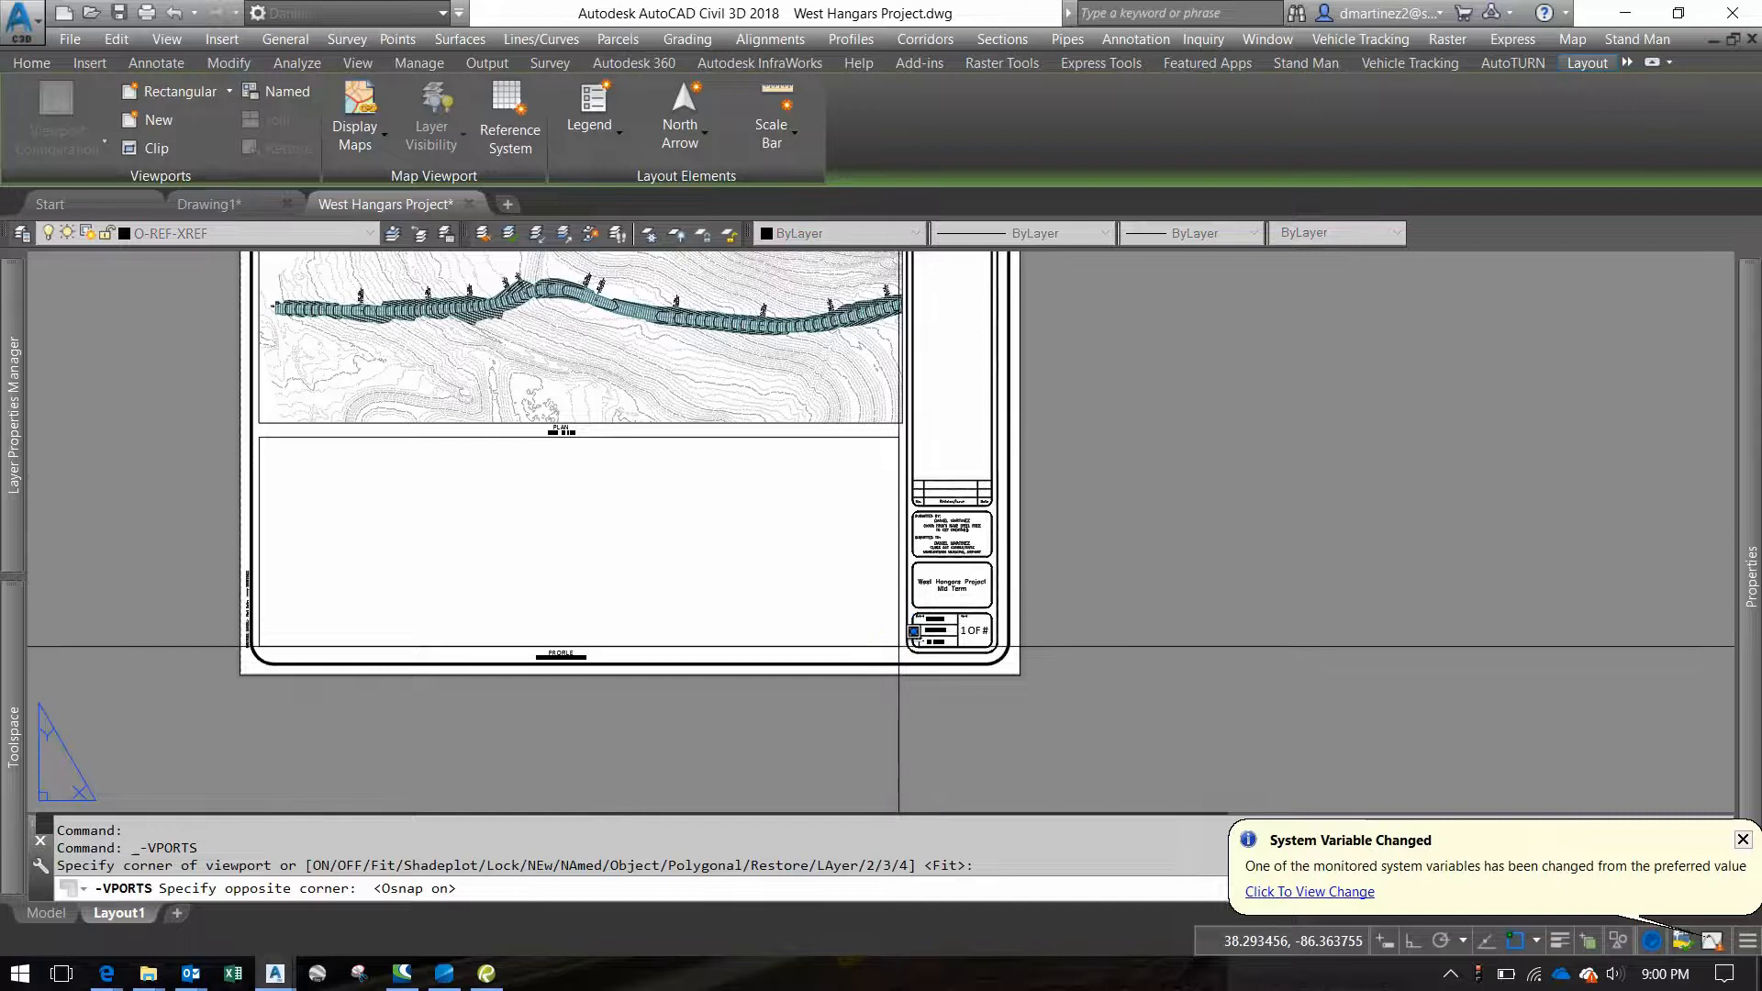
click(898, 643)
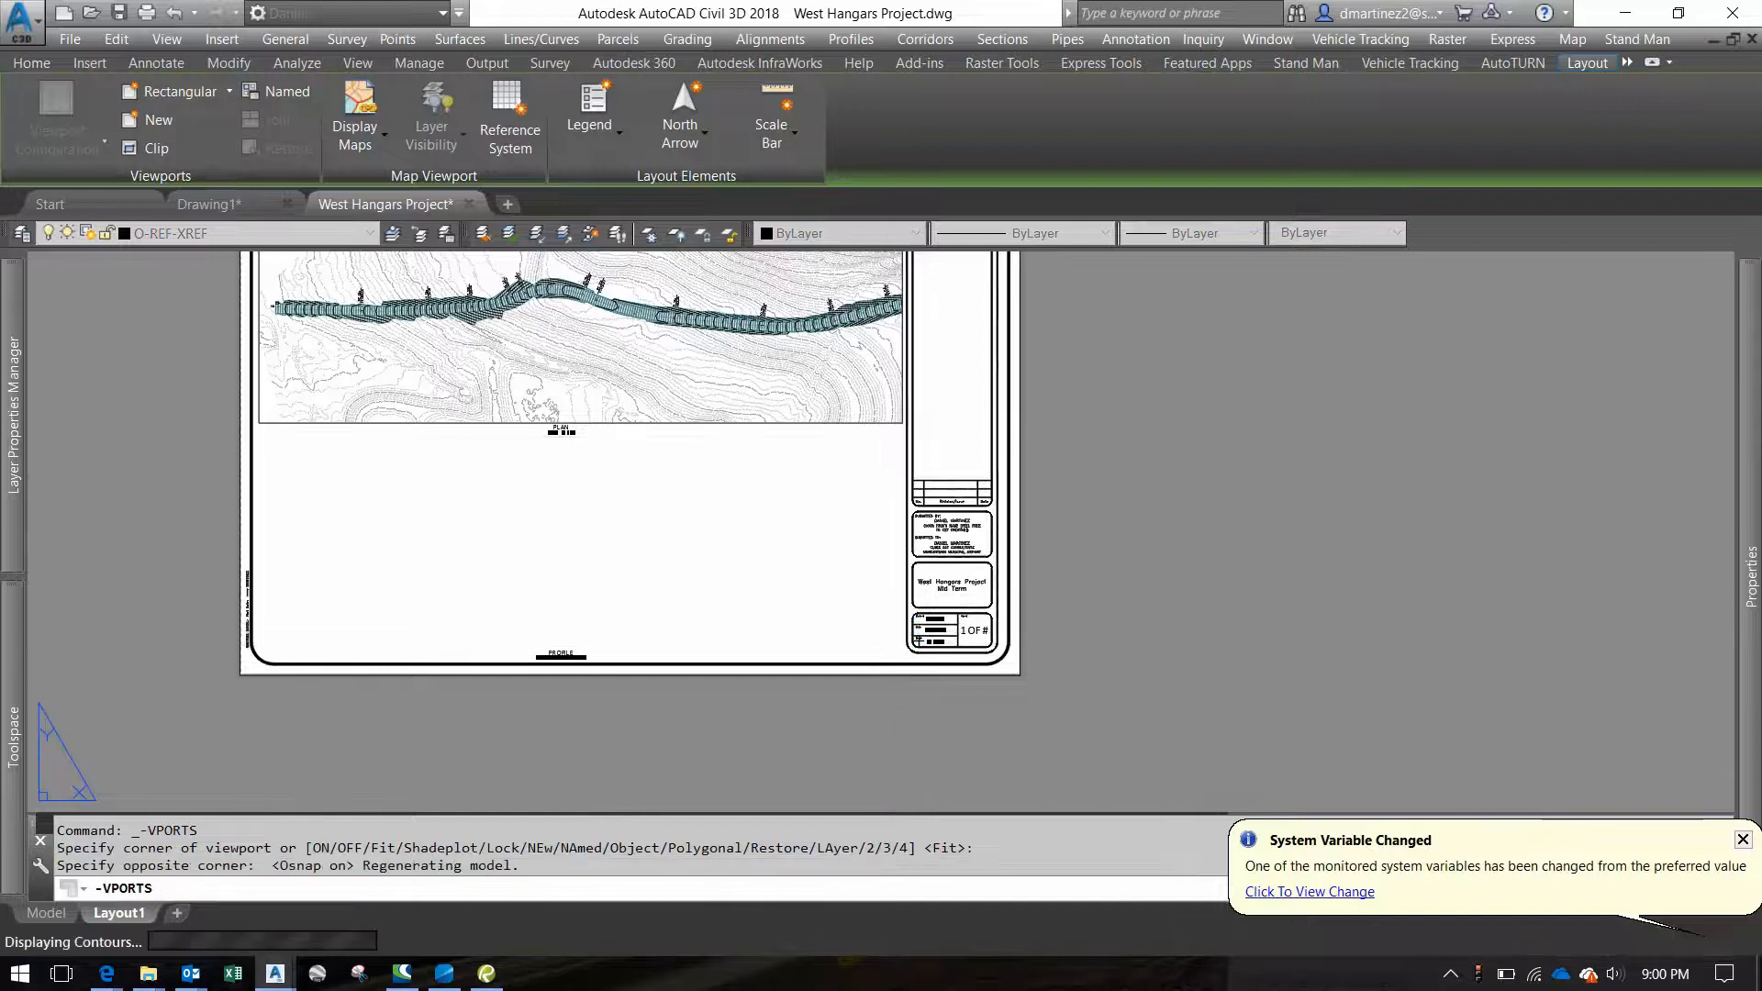
scroll(703, 526, up, 2)
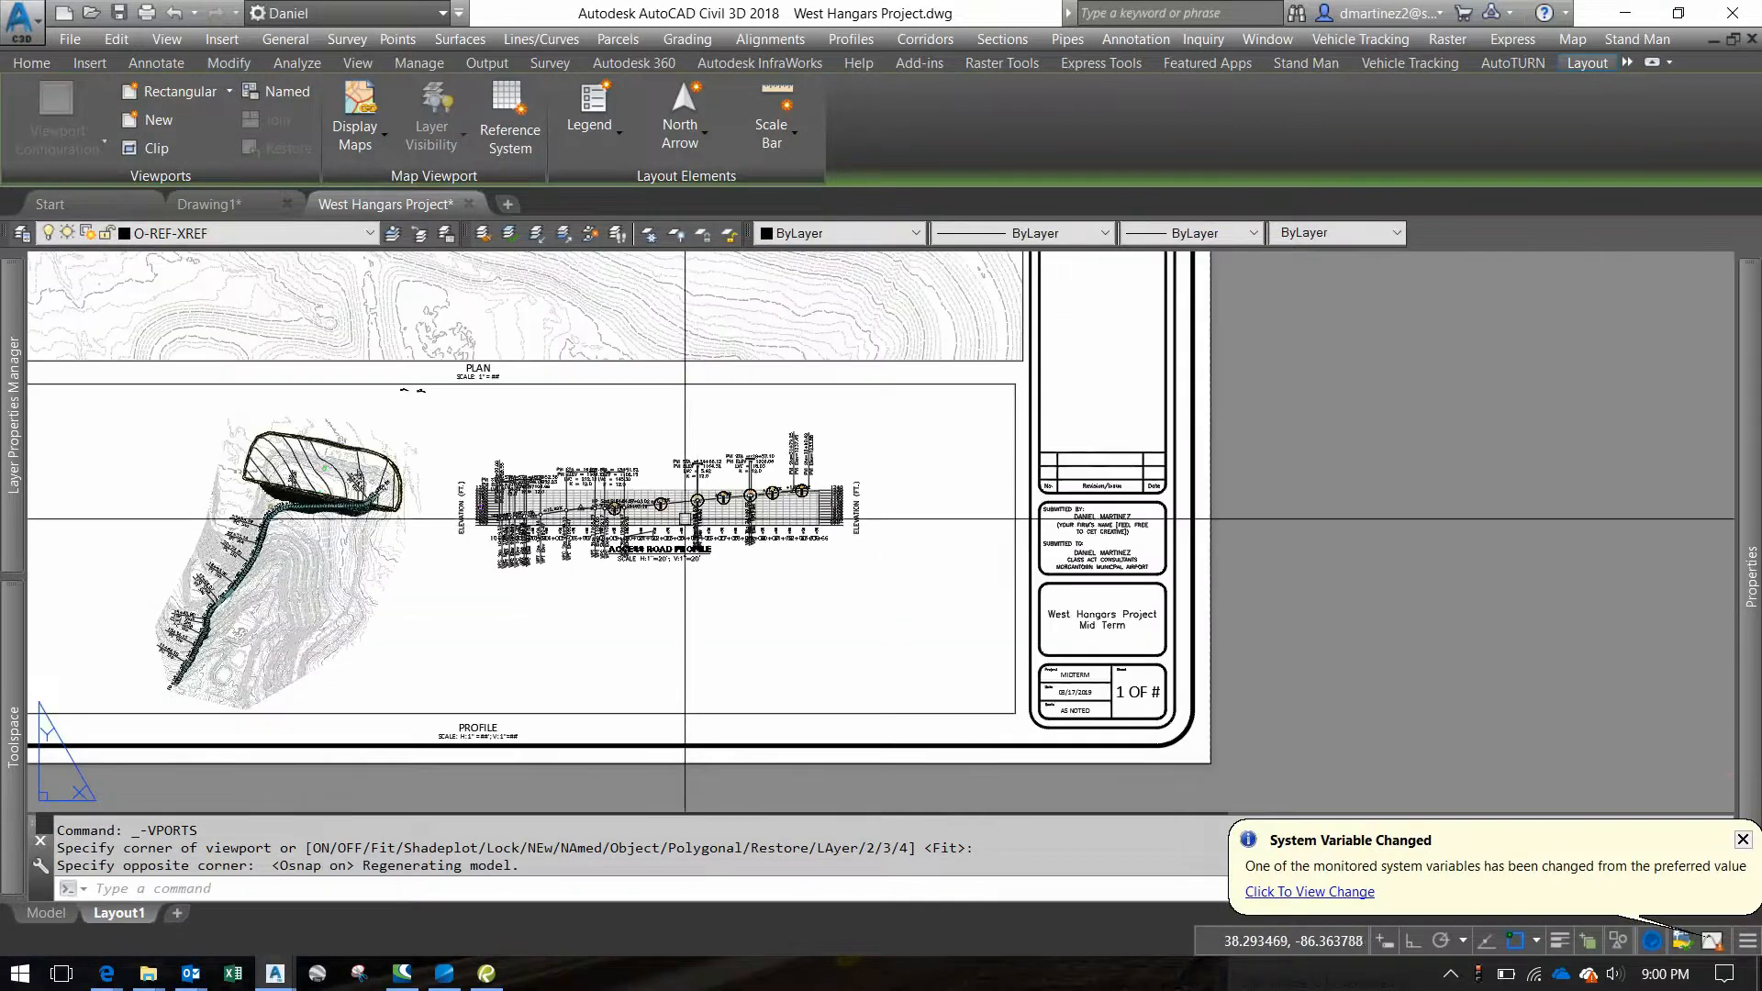
Examine which access road stations the plan viewport covers toward its right edge
double_click(703, 525)
double_click(1203, 434)
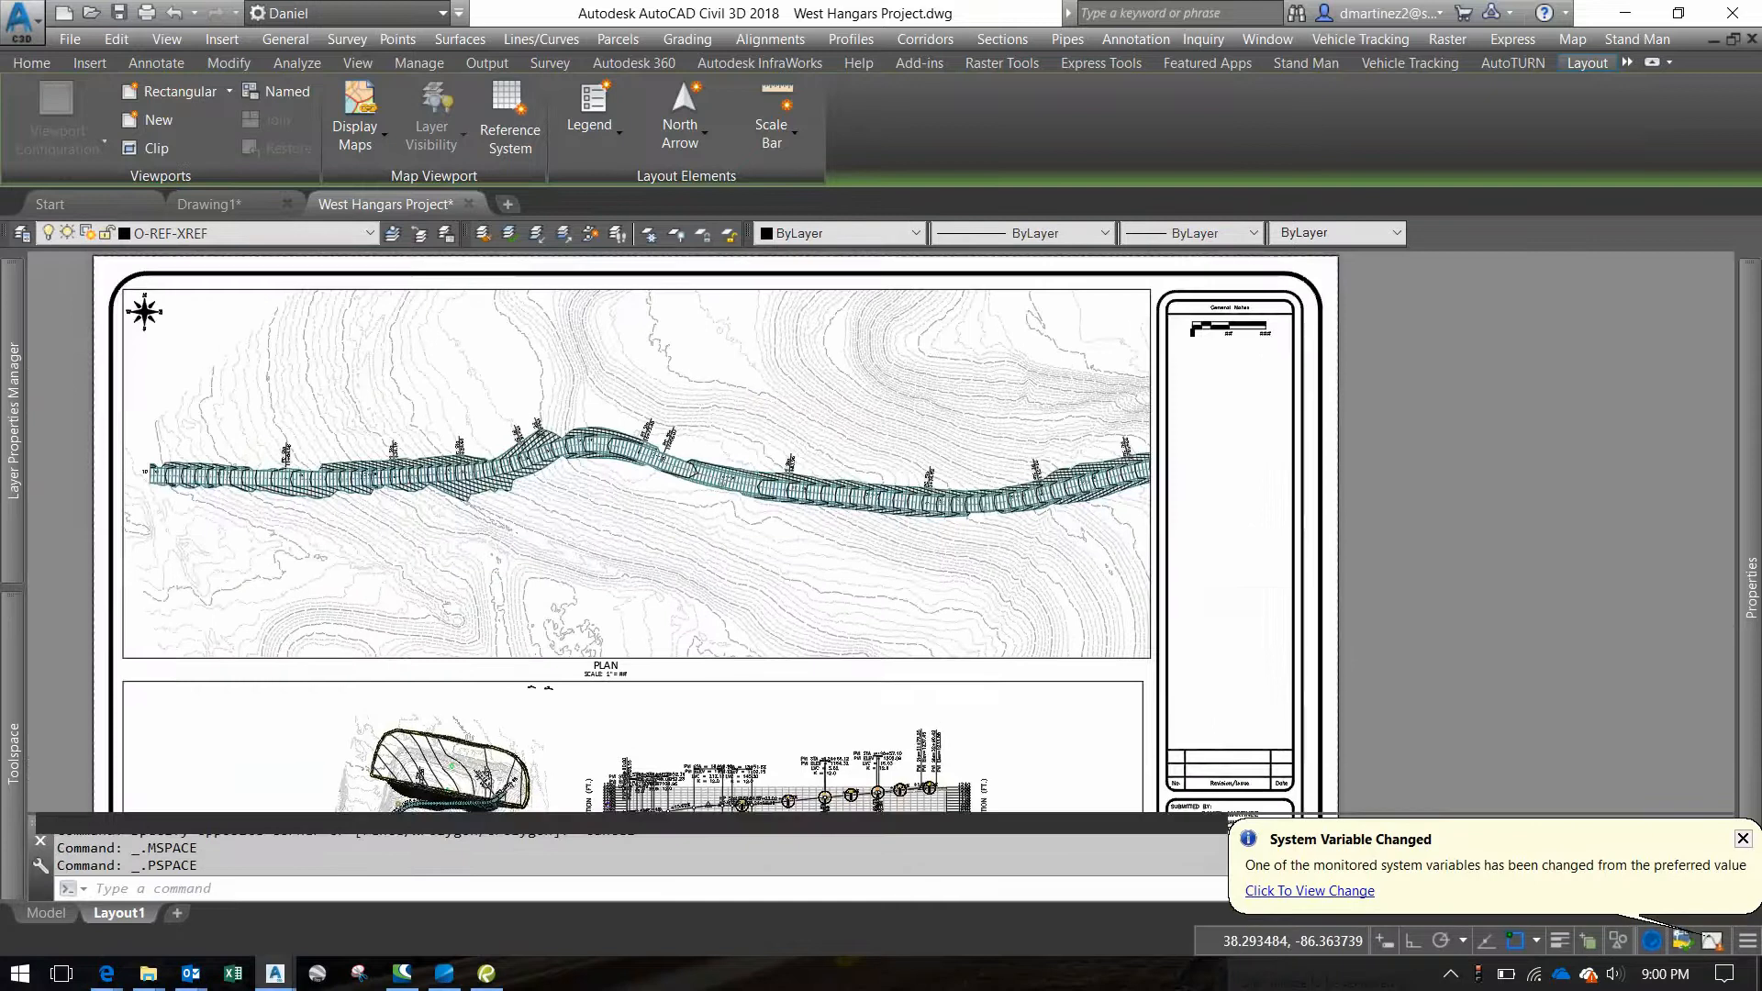
scroll(987, 494, up, 4)
scroll(988, 495, down, 5)
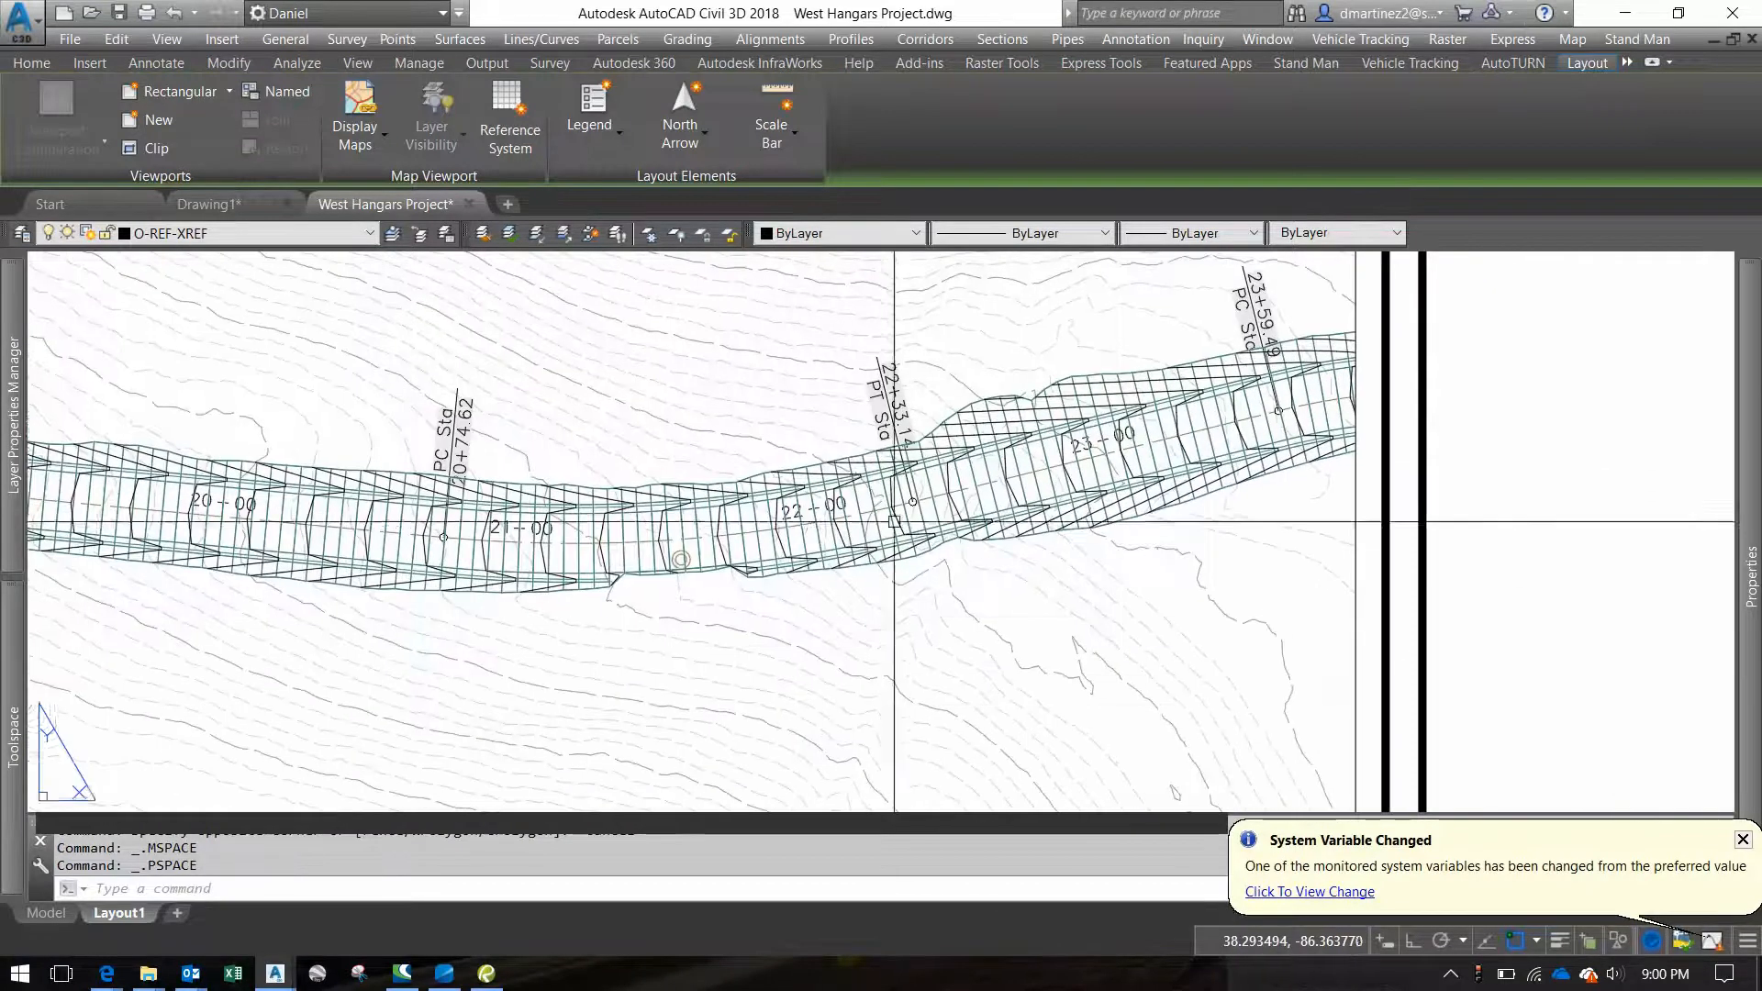
scroll(898, 516, up, 4)
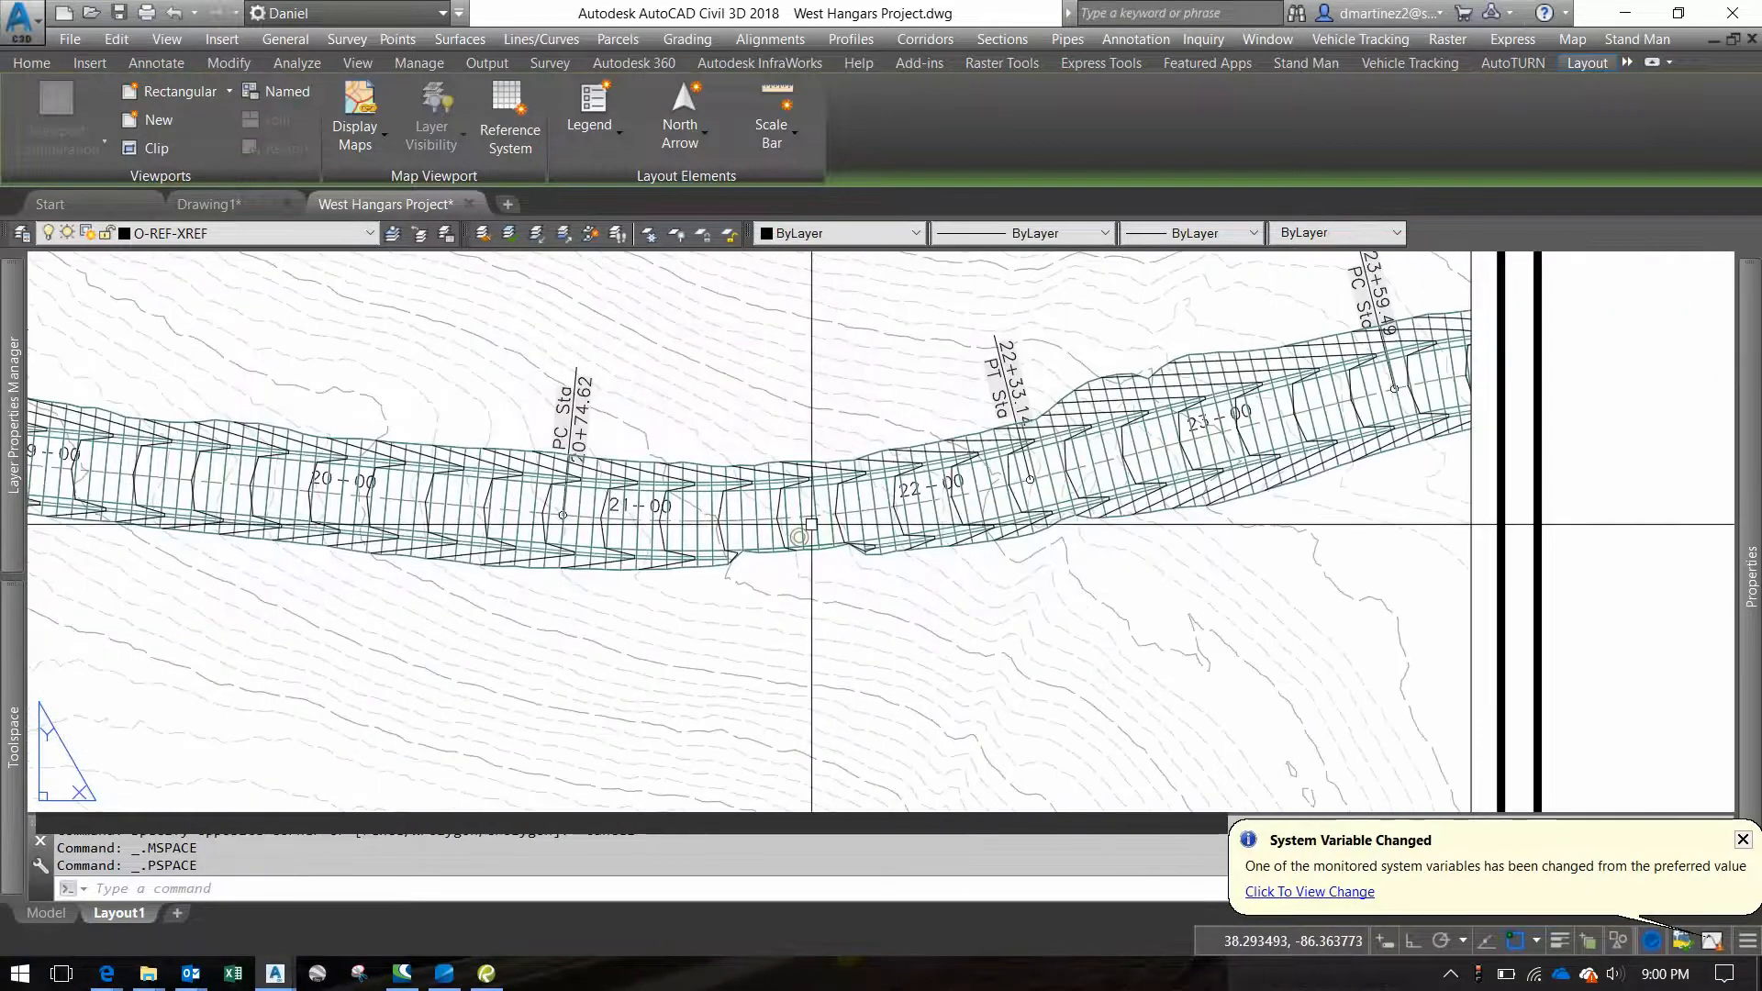
scroll(889, 509, down, 4)
middle_drag(827, 521, 1194, 486)
scroll(1194, 486, down, 4)
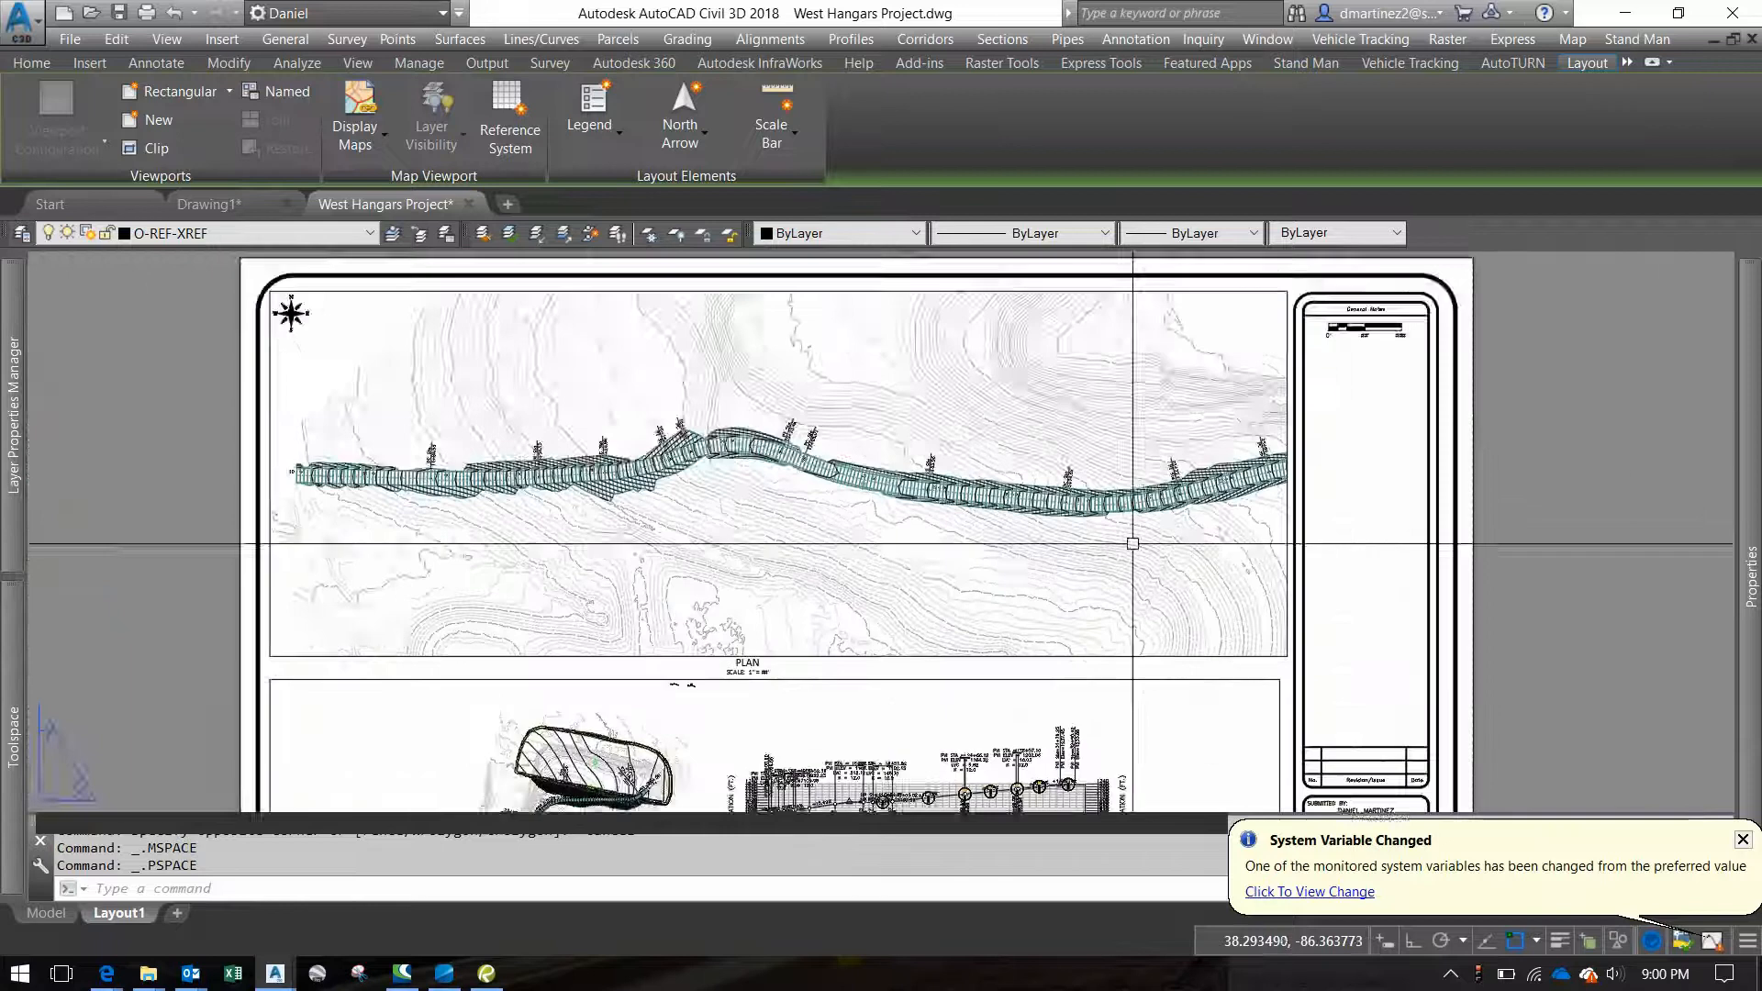
scroll(1101, 513, up, 2)
Set the profile viewport's scale to 1" = 50' and return to paper space
double_click(1011, 649)
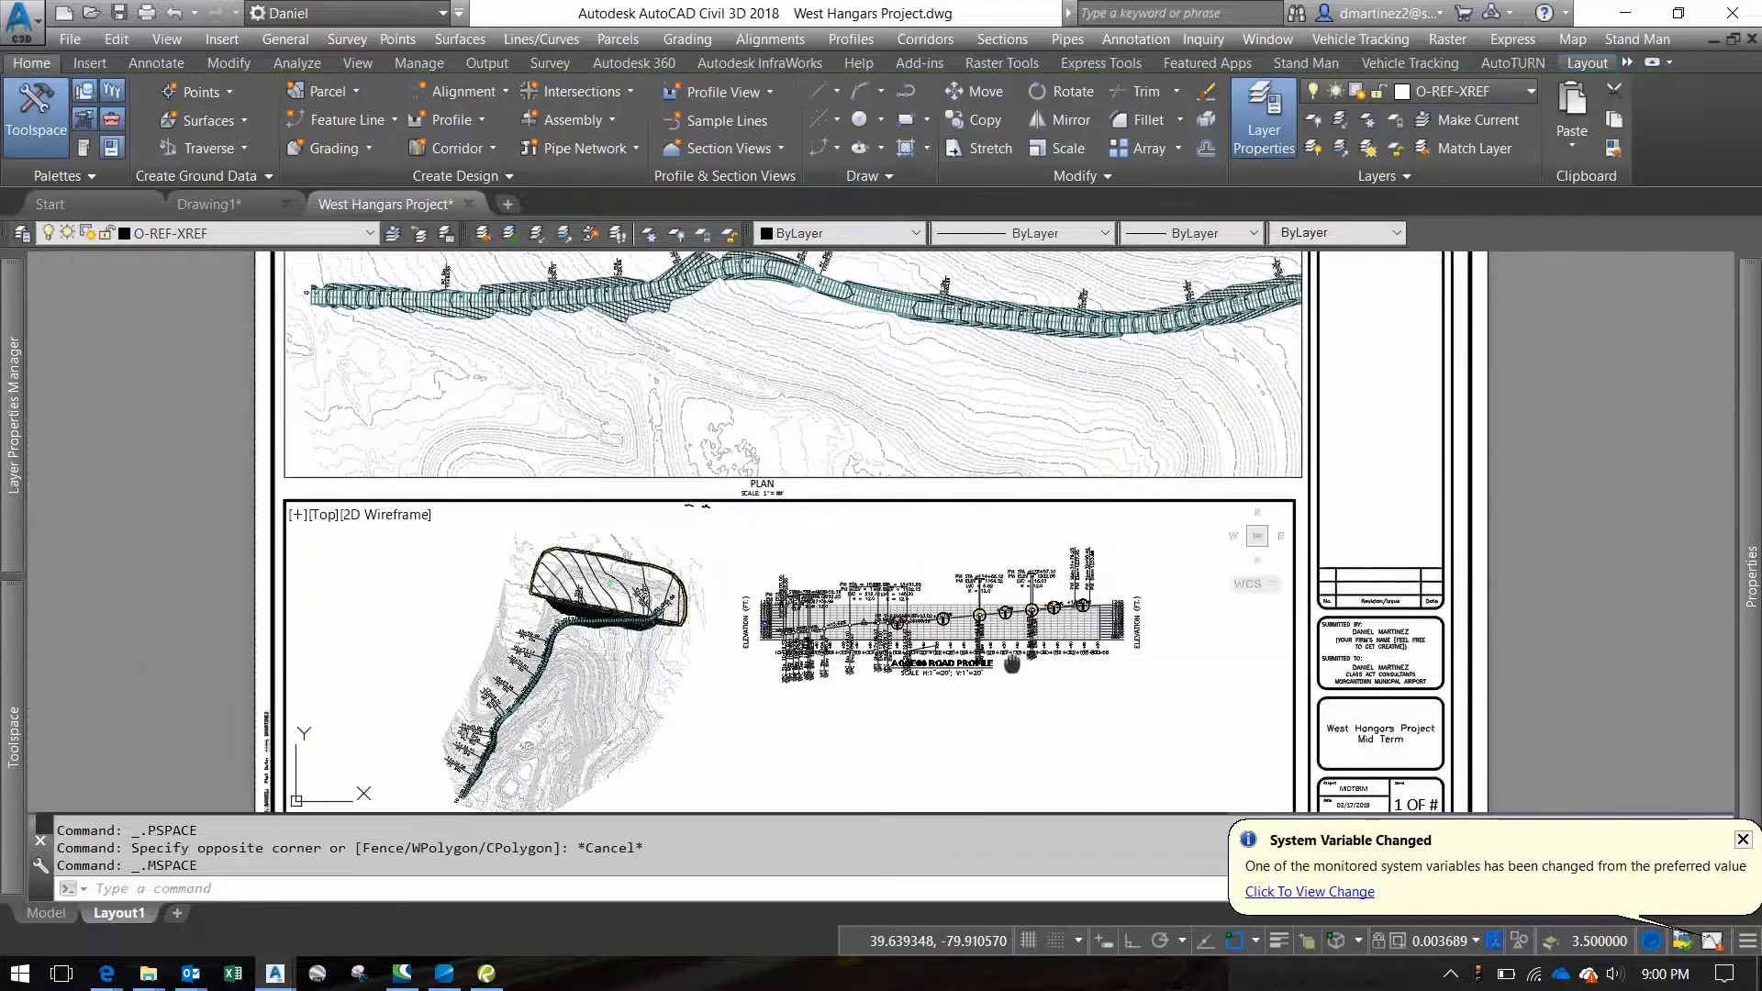
middle_drag(1011, 663, 846, 619)
click(1428, 954)
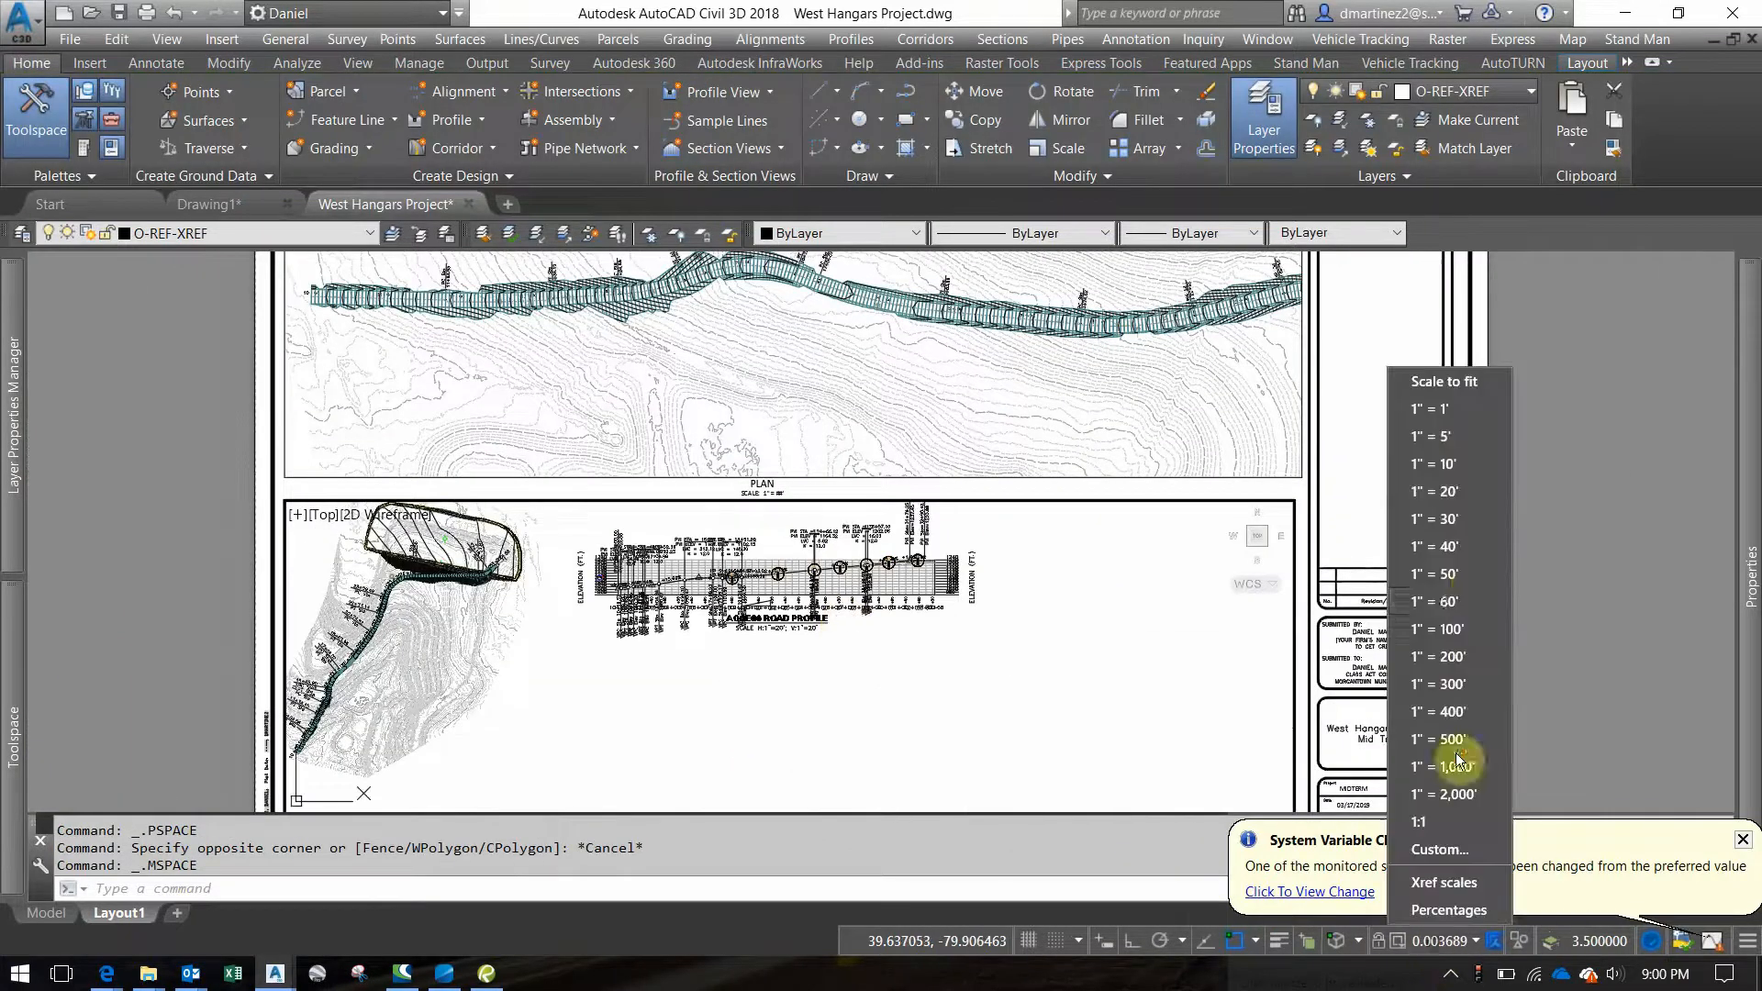
click(1474, 582)
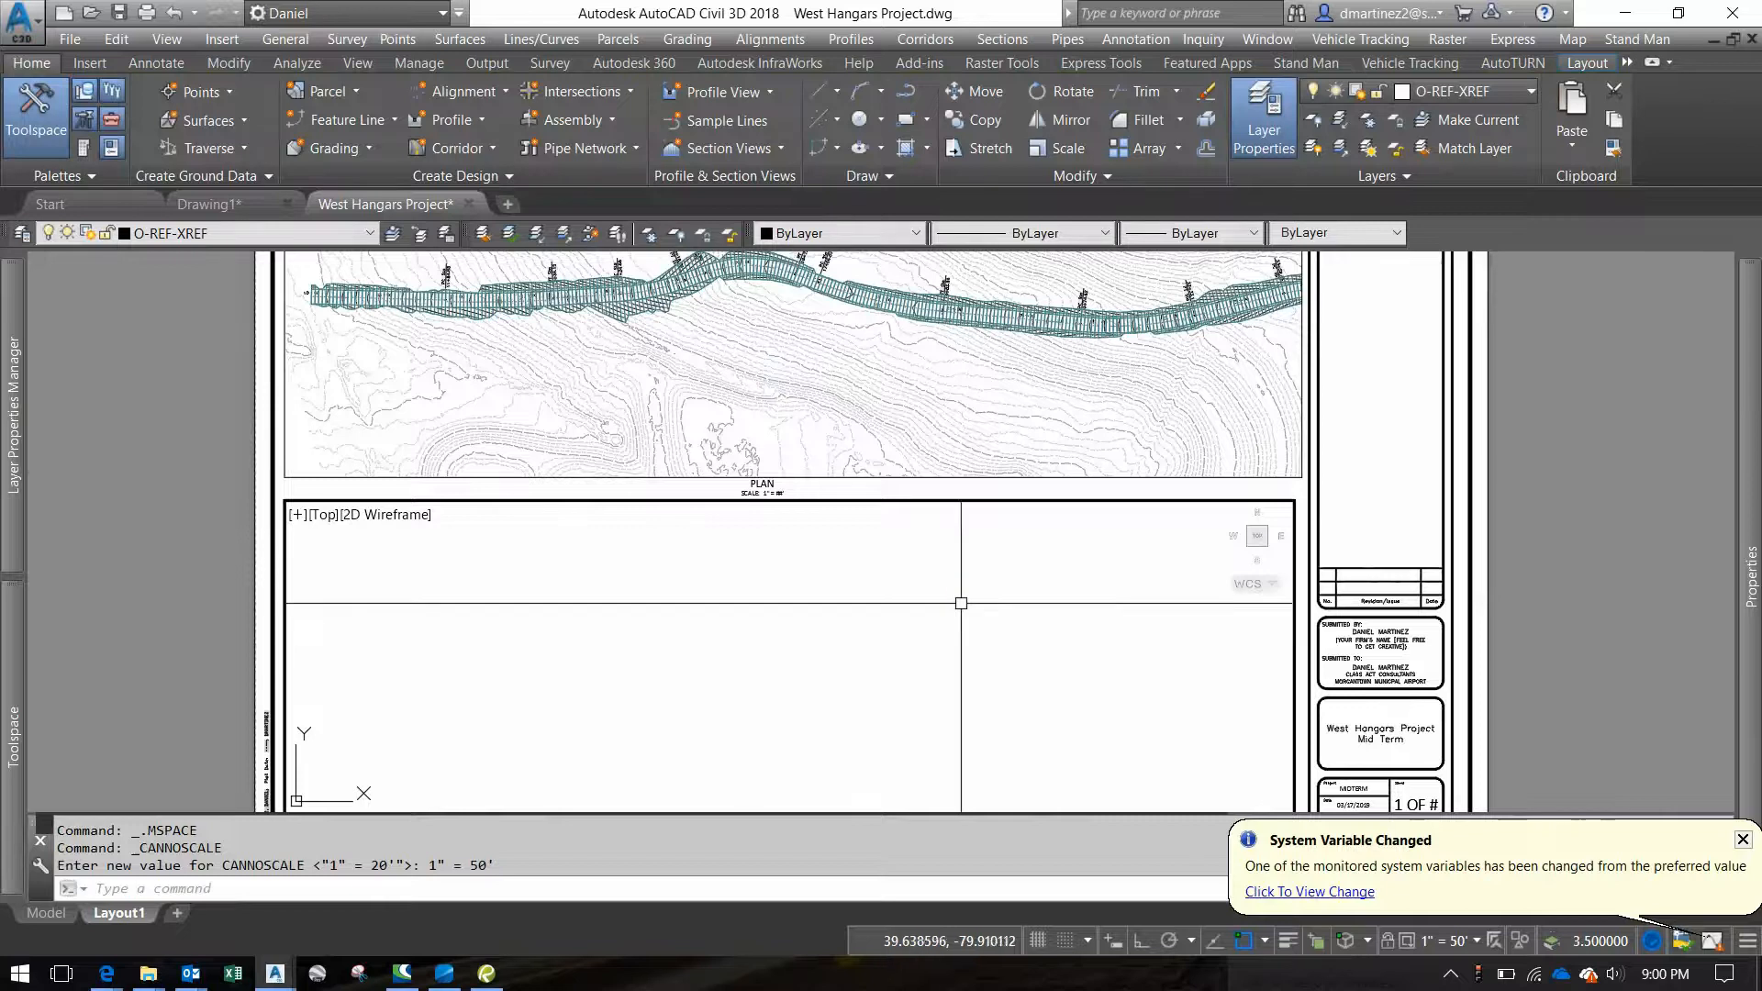
double_click(1596, 474)
Position the access road profile in its viewport with station 10+00 at the left edge, and lock that viewport
middle_drag(930, 684, 910, 465)
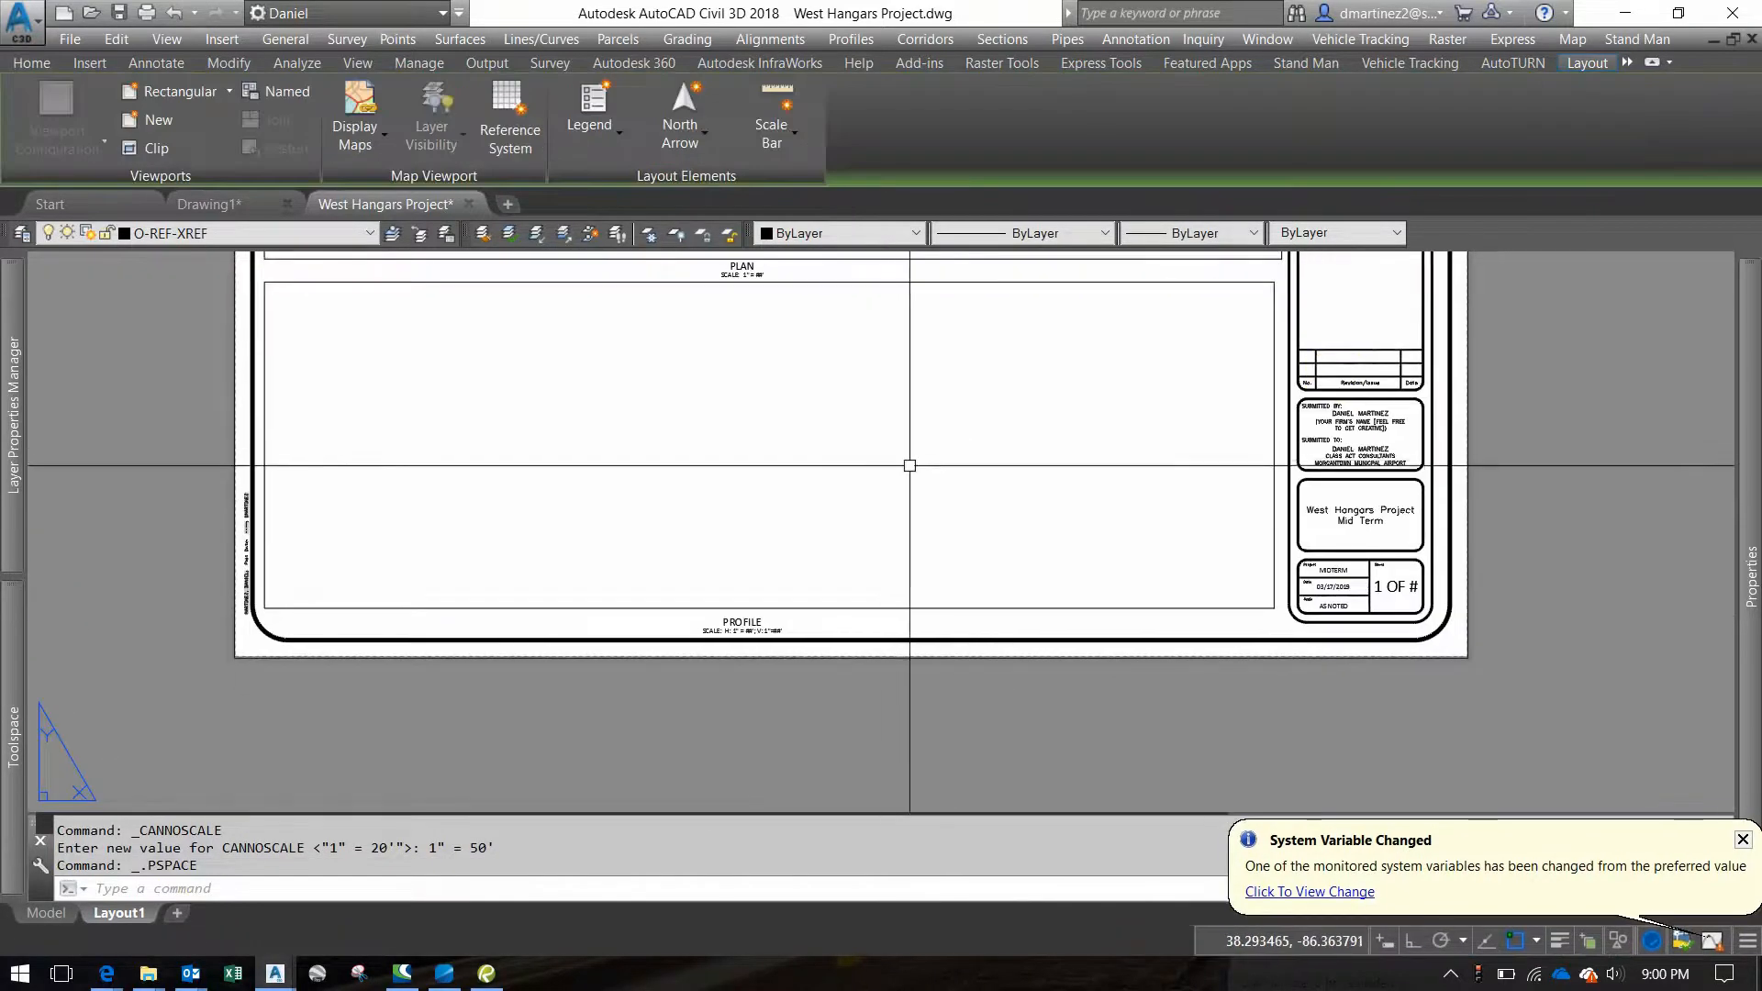
scroll(909, 465, down, 2)
double_click(858, 396)
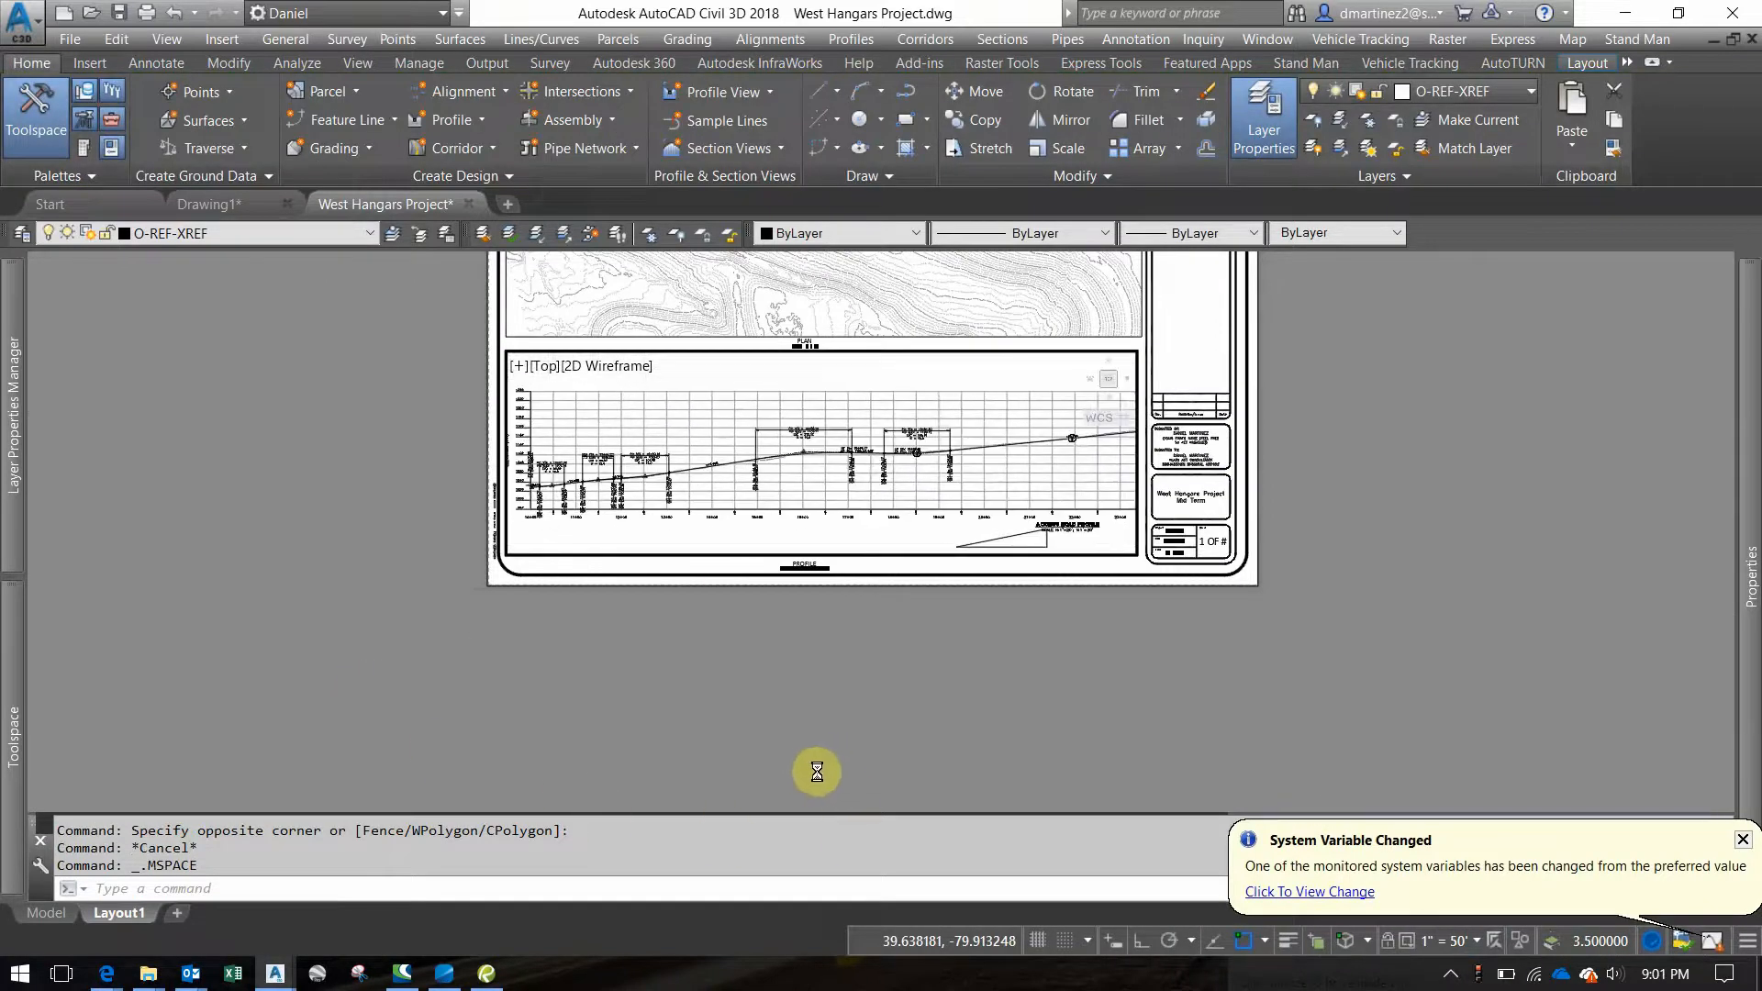
middle_drag(821, 768, 808, 768)
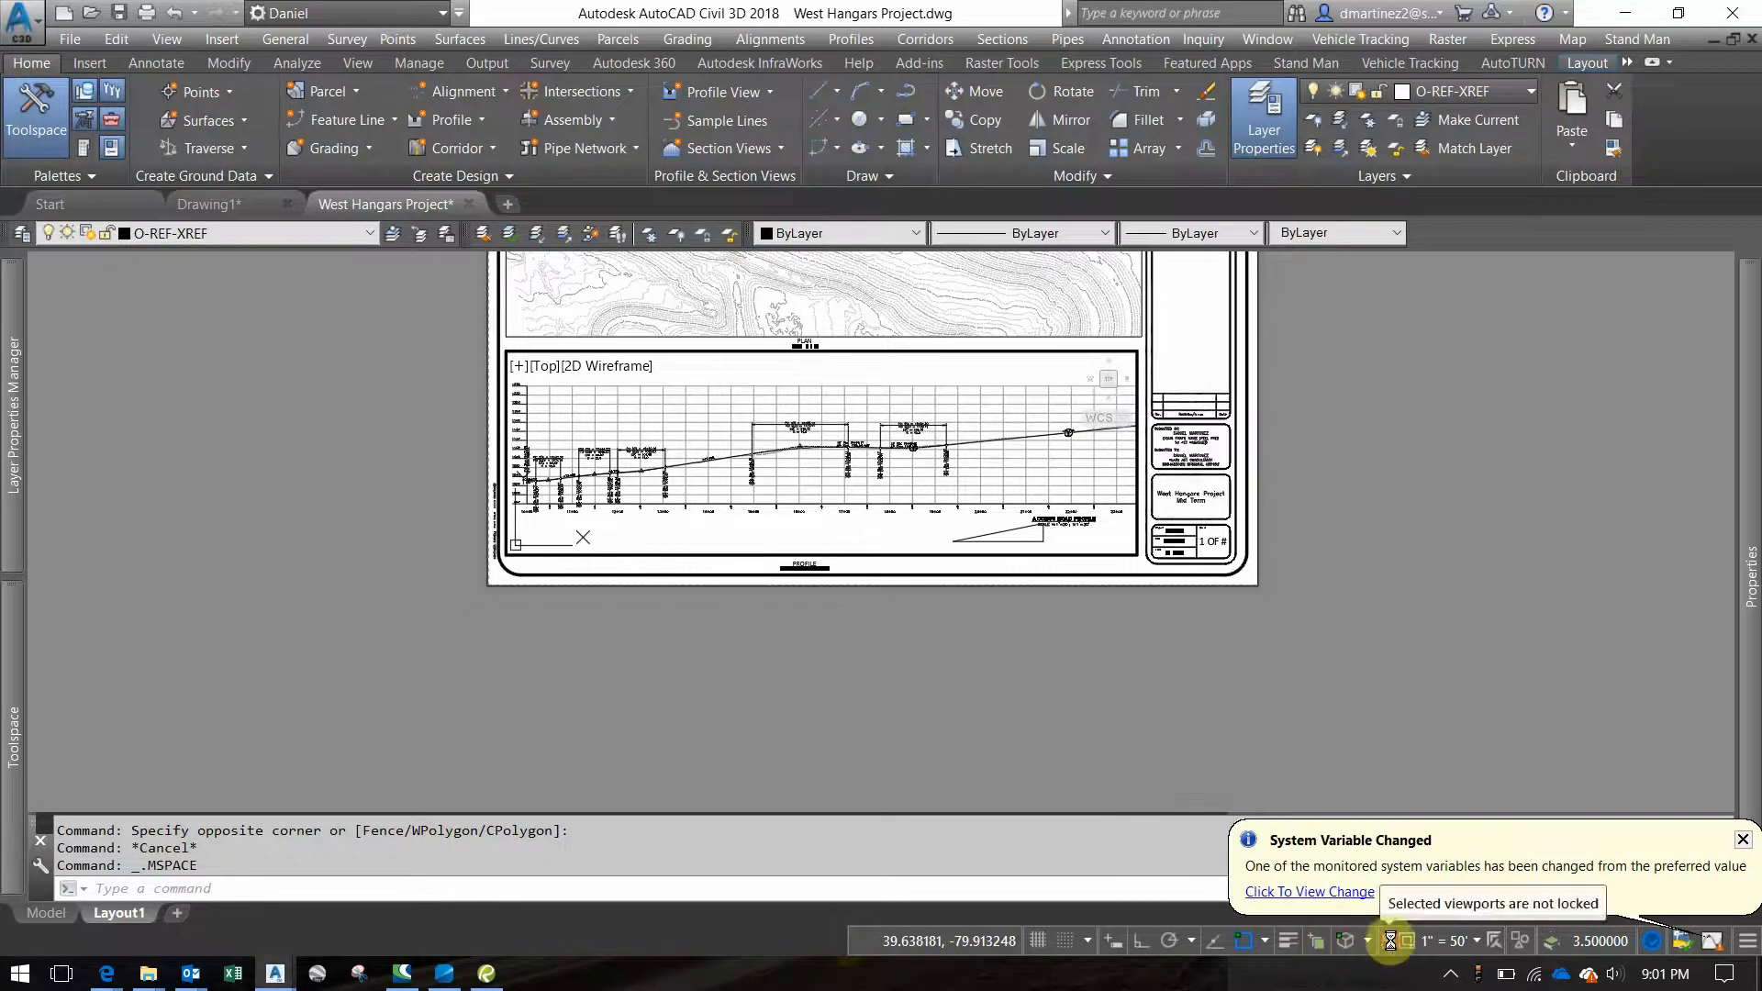
Erase the stray triangular polyline beside the ACCESS ROAD PROFILE title in the profile viewport
scroll(1077, 418, up, 4)
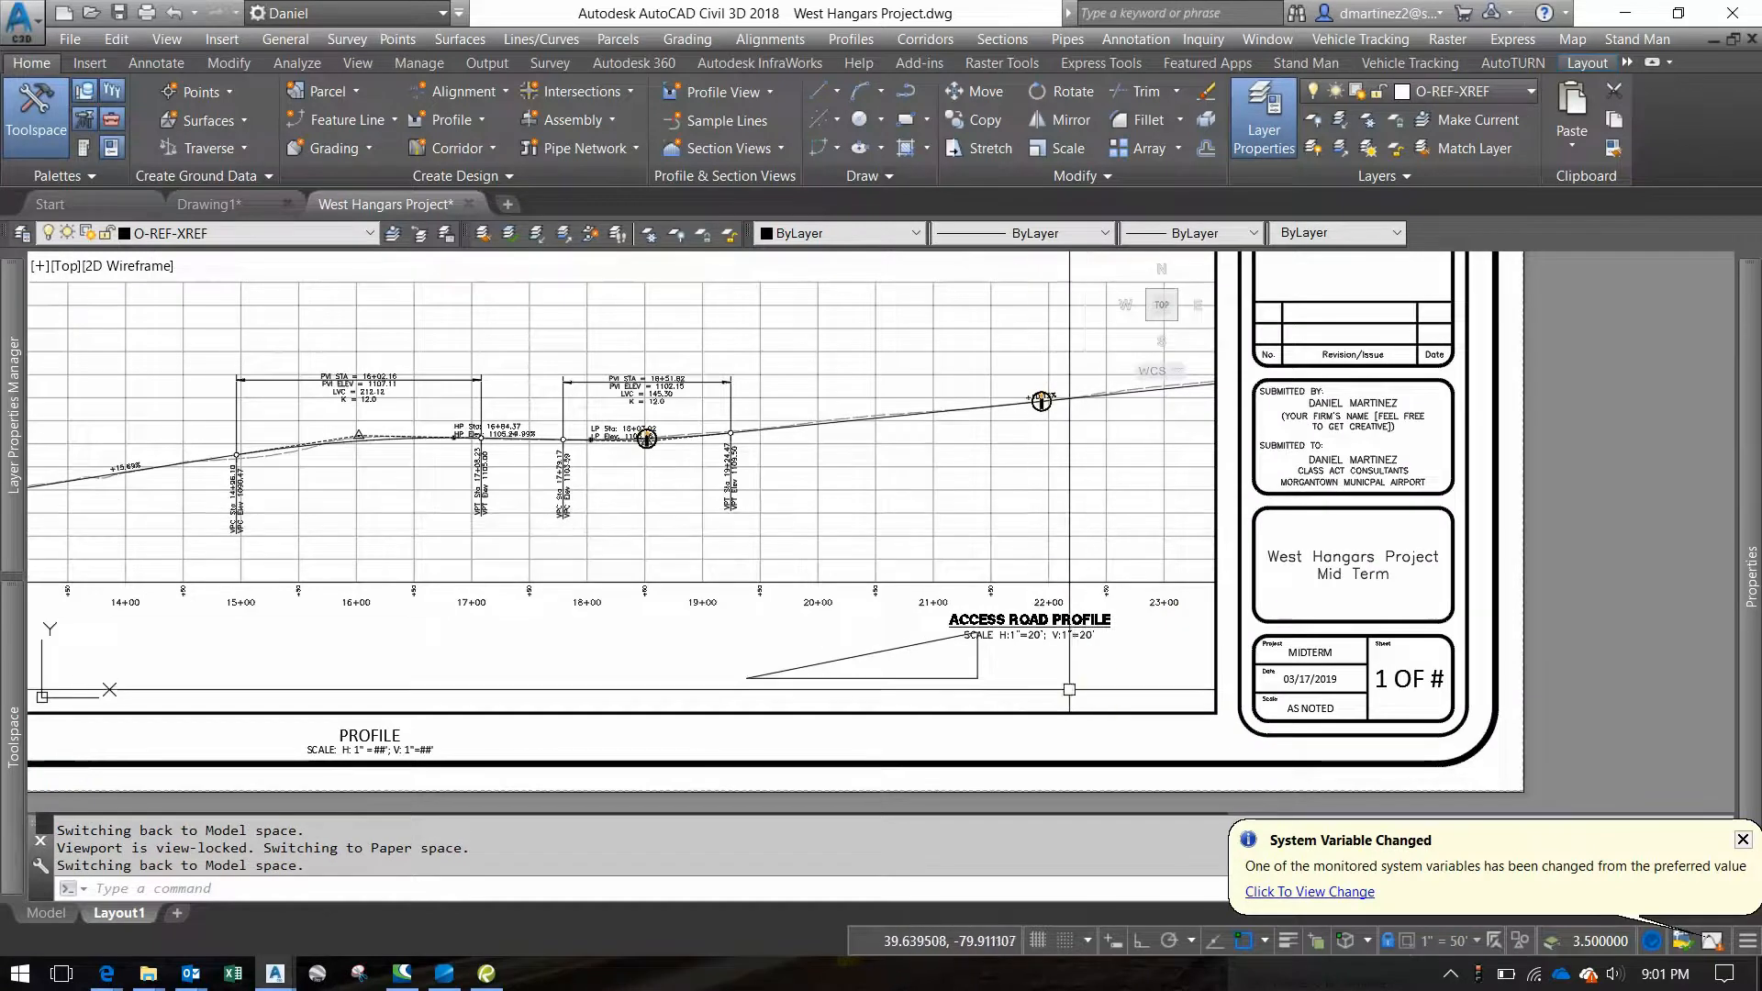
click(939, 674)
click(884, 623)
key(Delete)
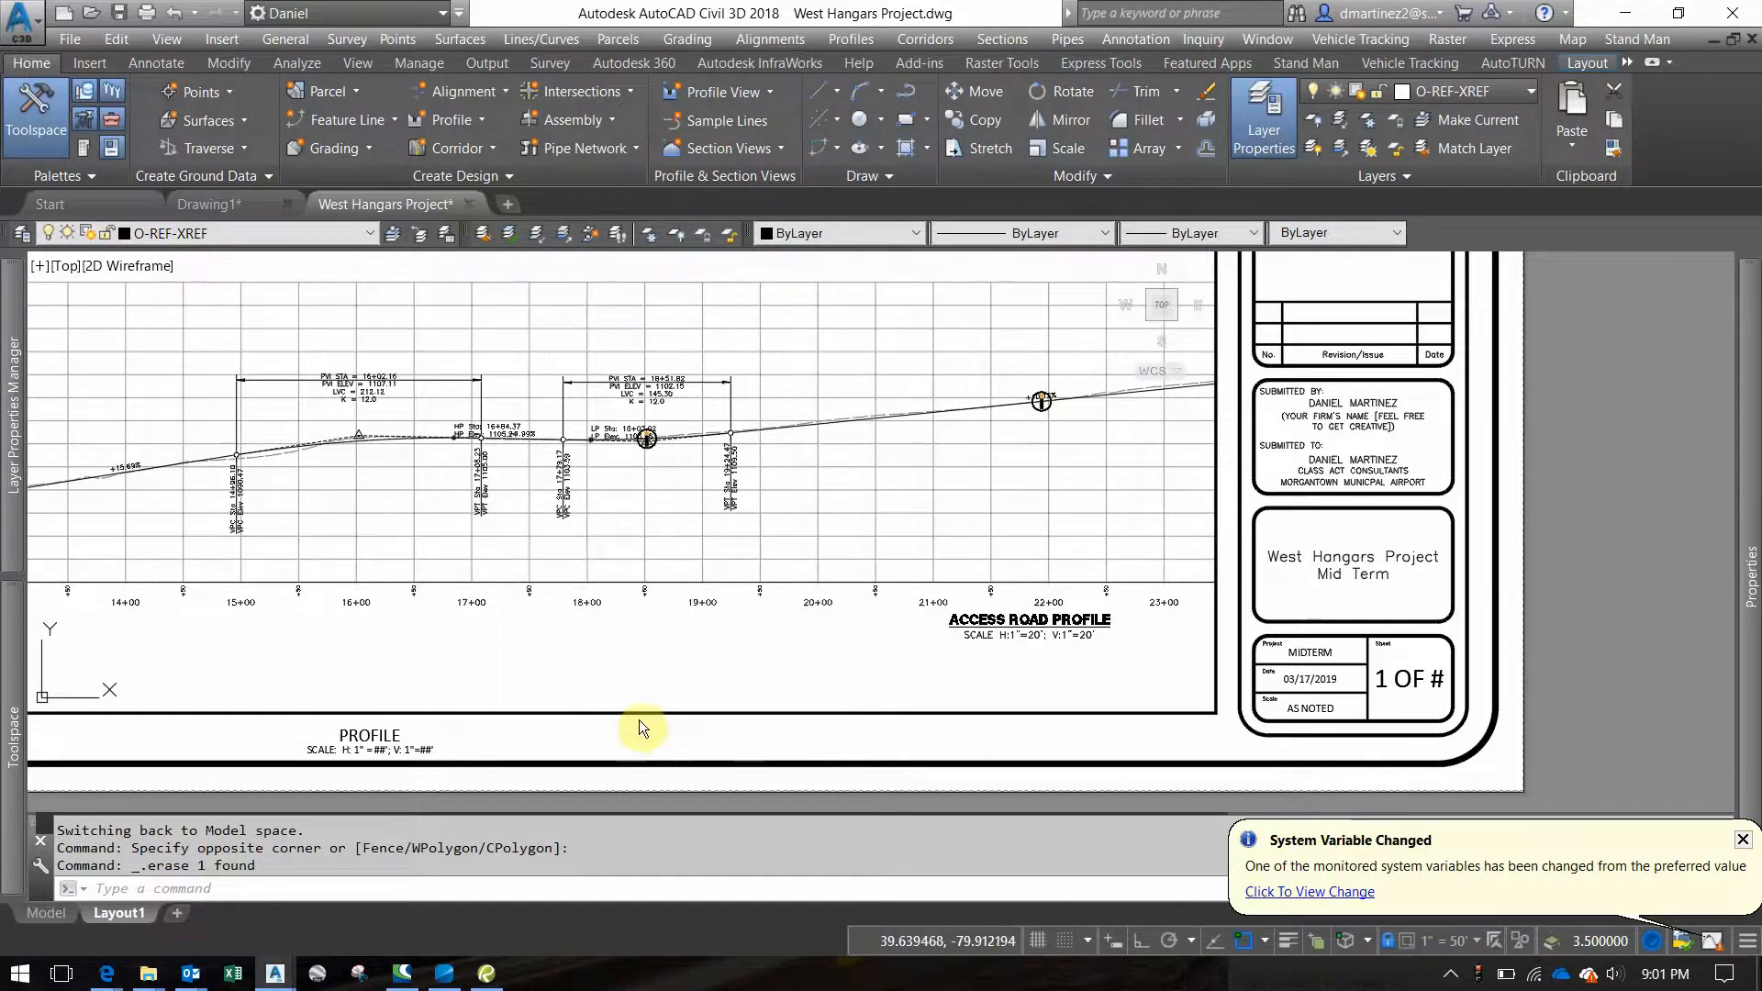
Compare the stations covered by the profile viewport with those of the road in the plan viewport
middle_drag(617, 543, 1062, 633)
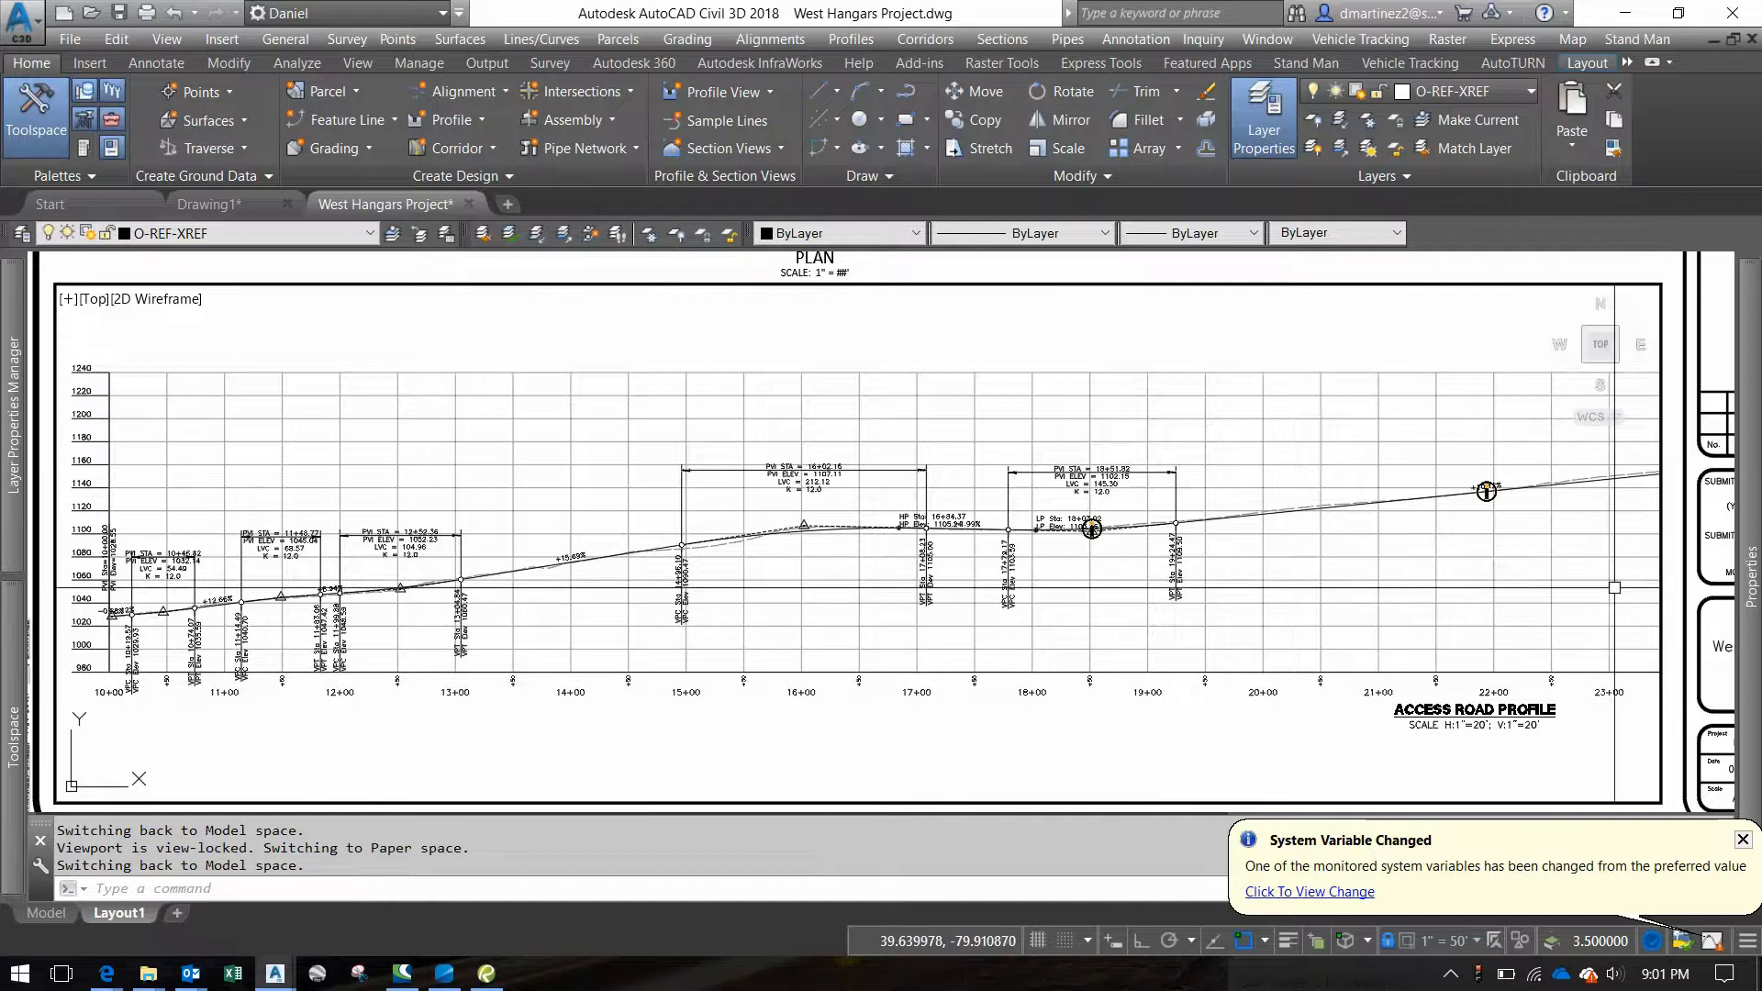
scroll(1484, 494, down, 3)
scroll(1487, 514, up, 5)
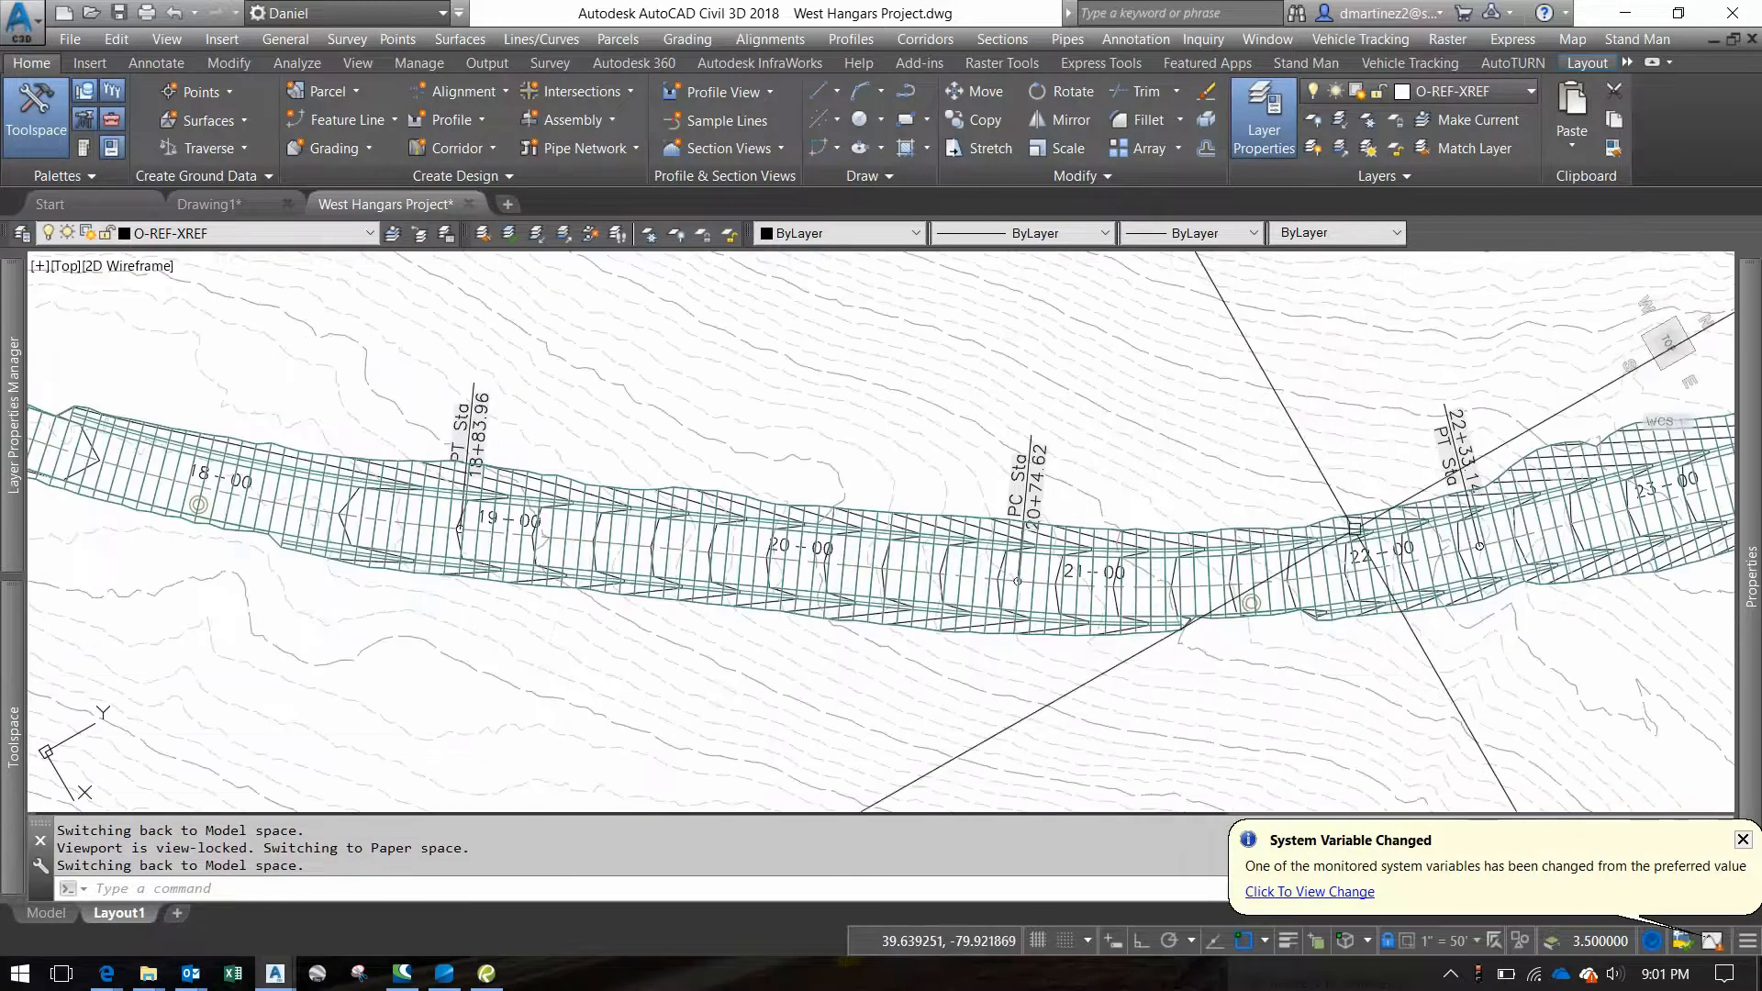
scroll(1322, 514, down, 5)
Unlock the profile viewport and return to paper space
click(1250, 539)
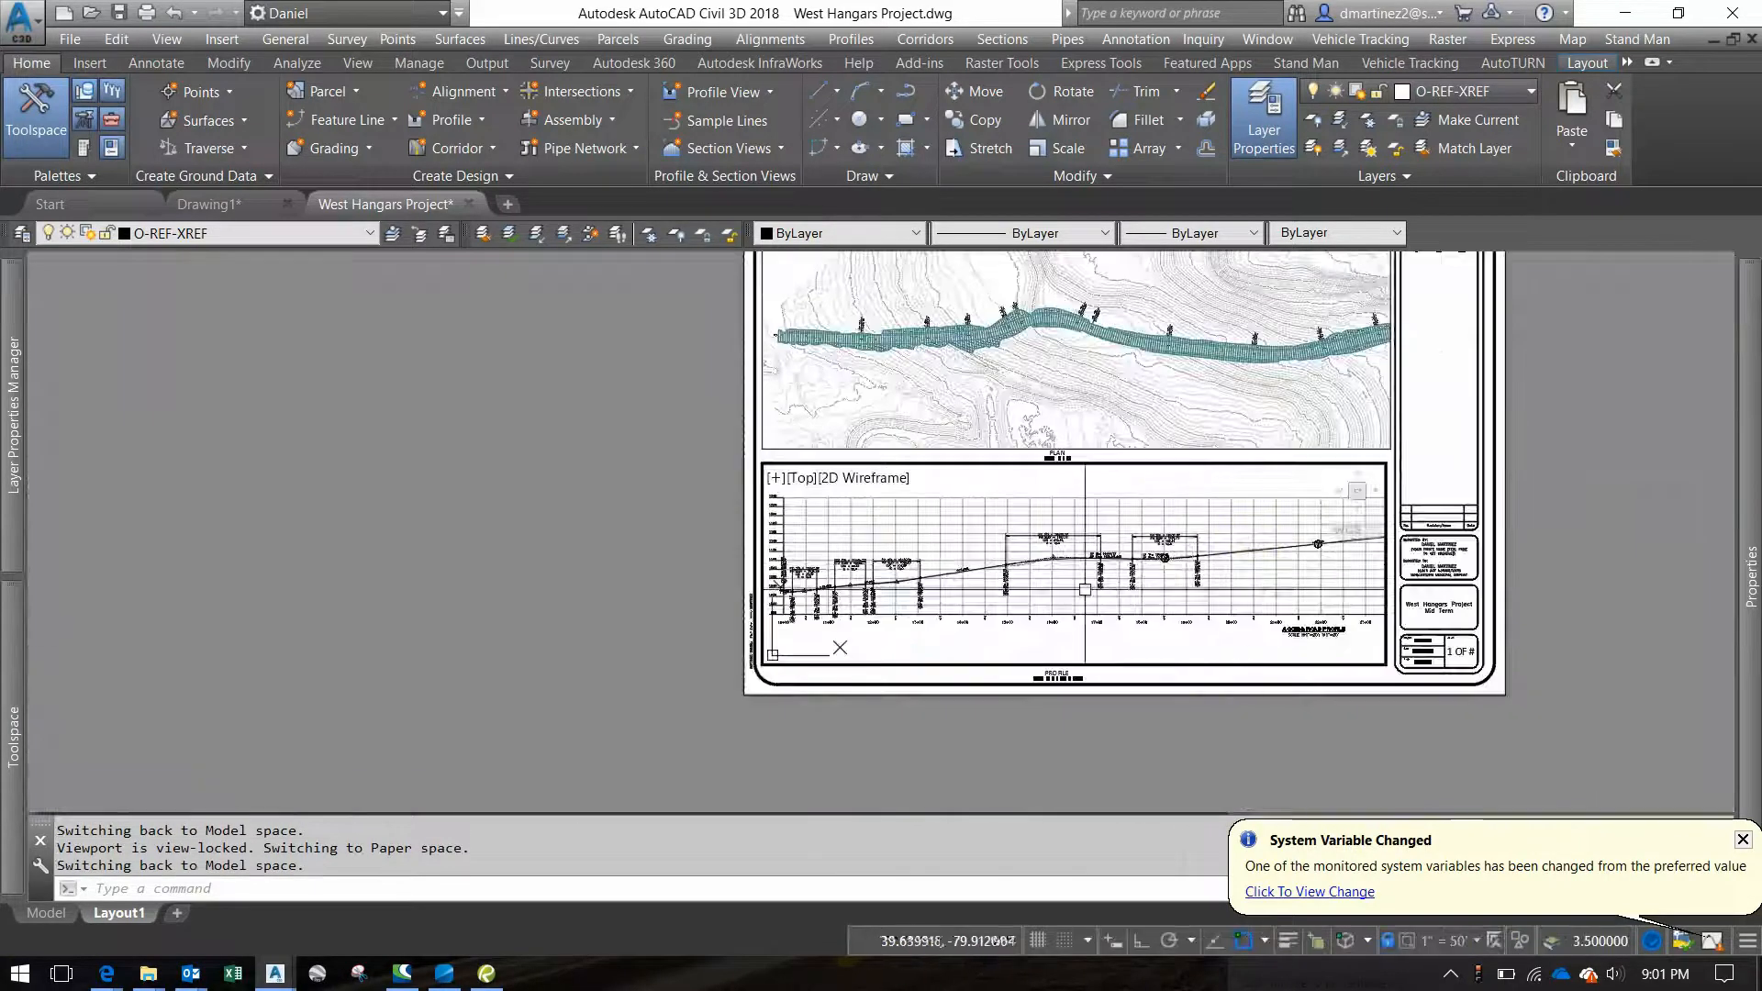
scroll(977, 595, up, 2)
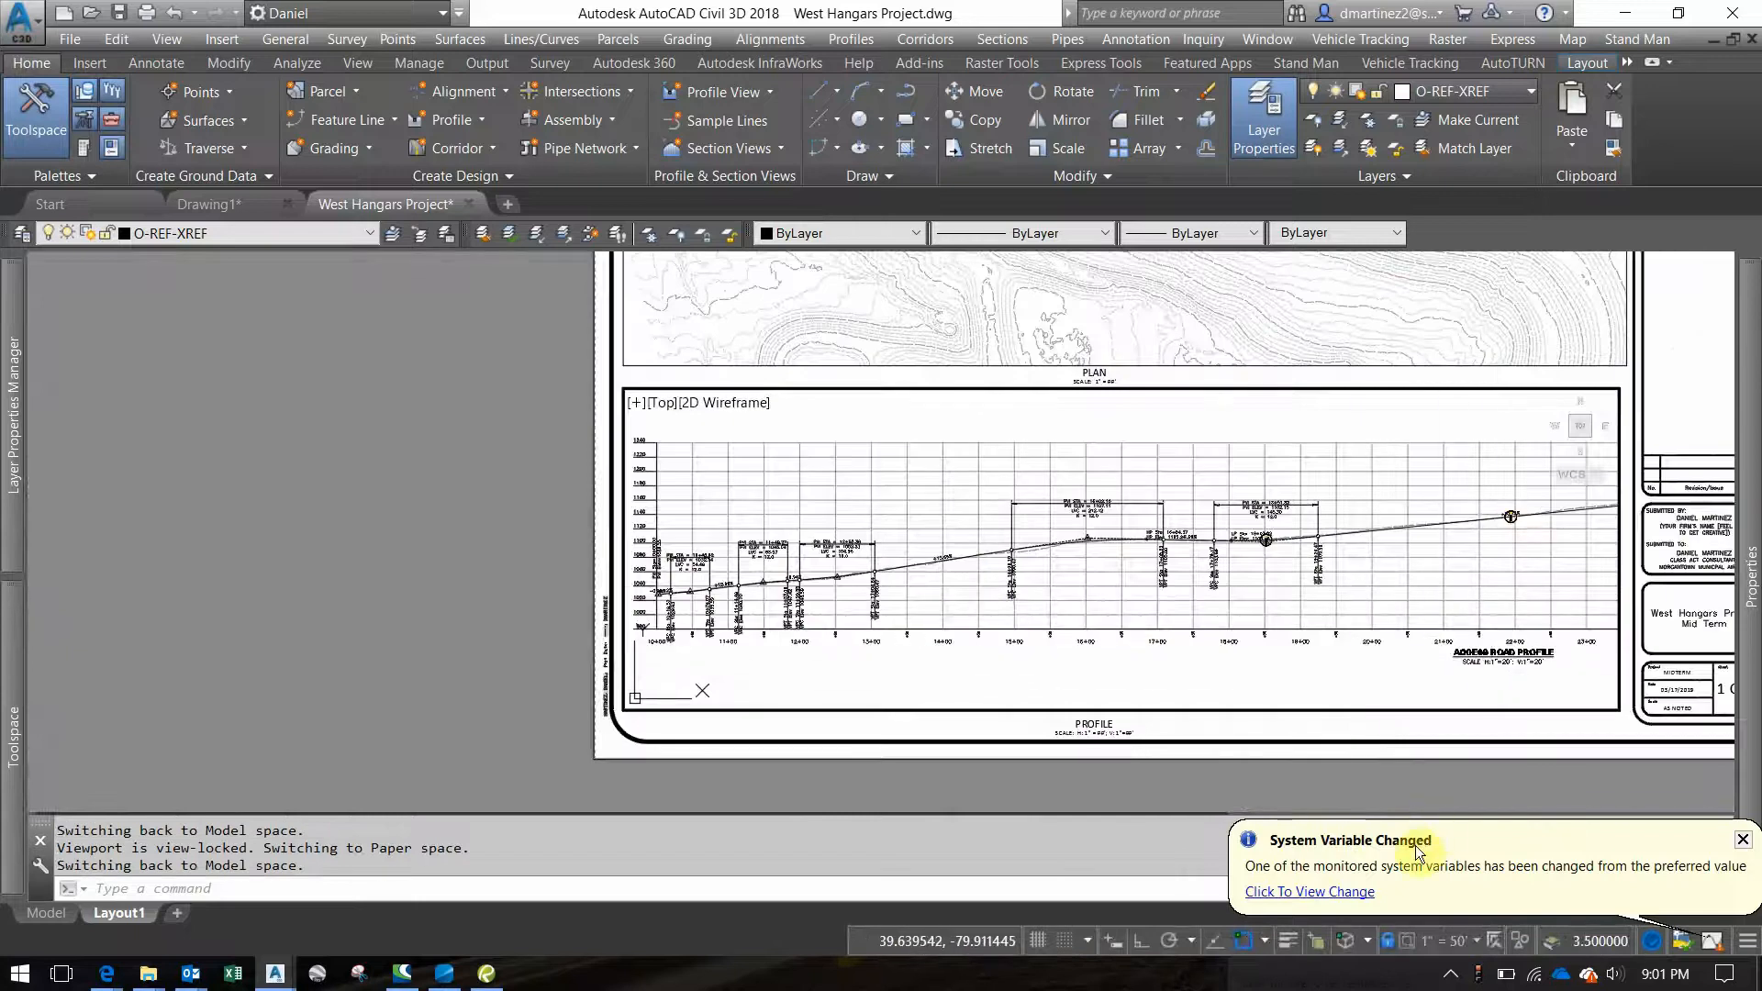
click(1388, 940)
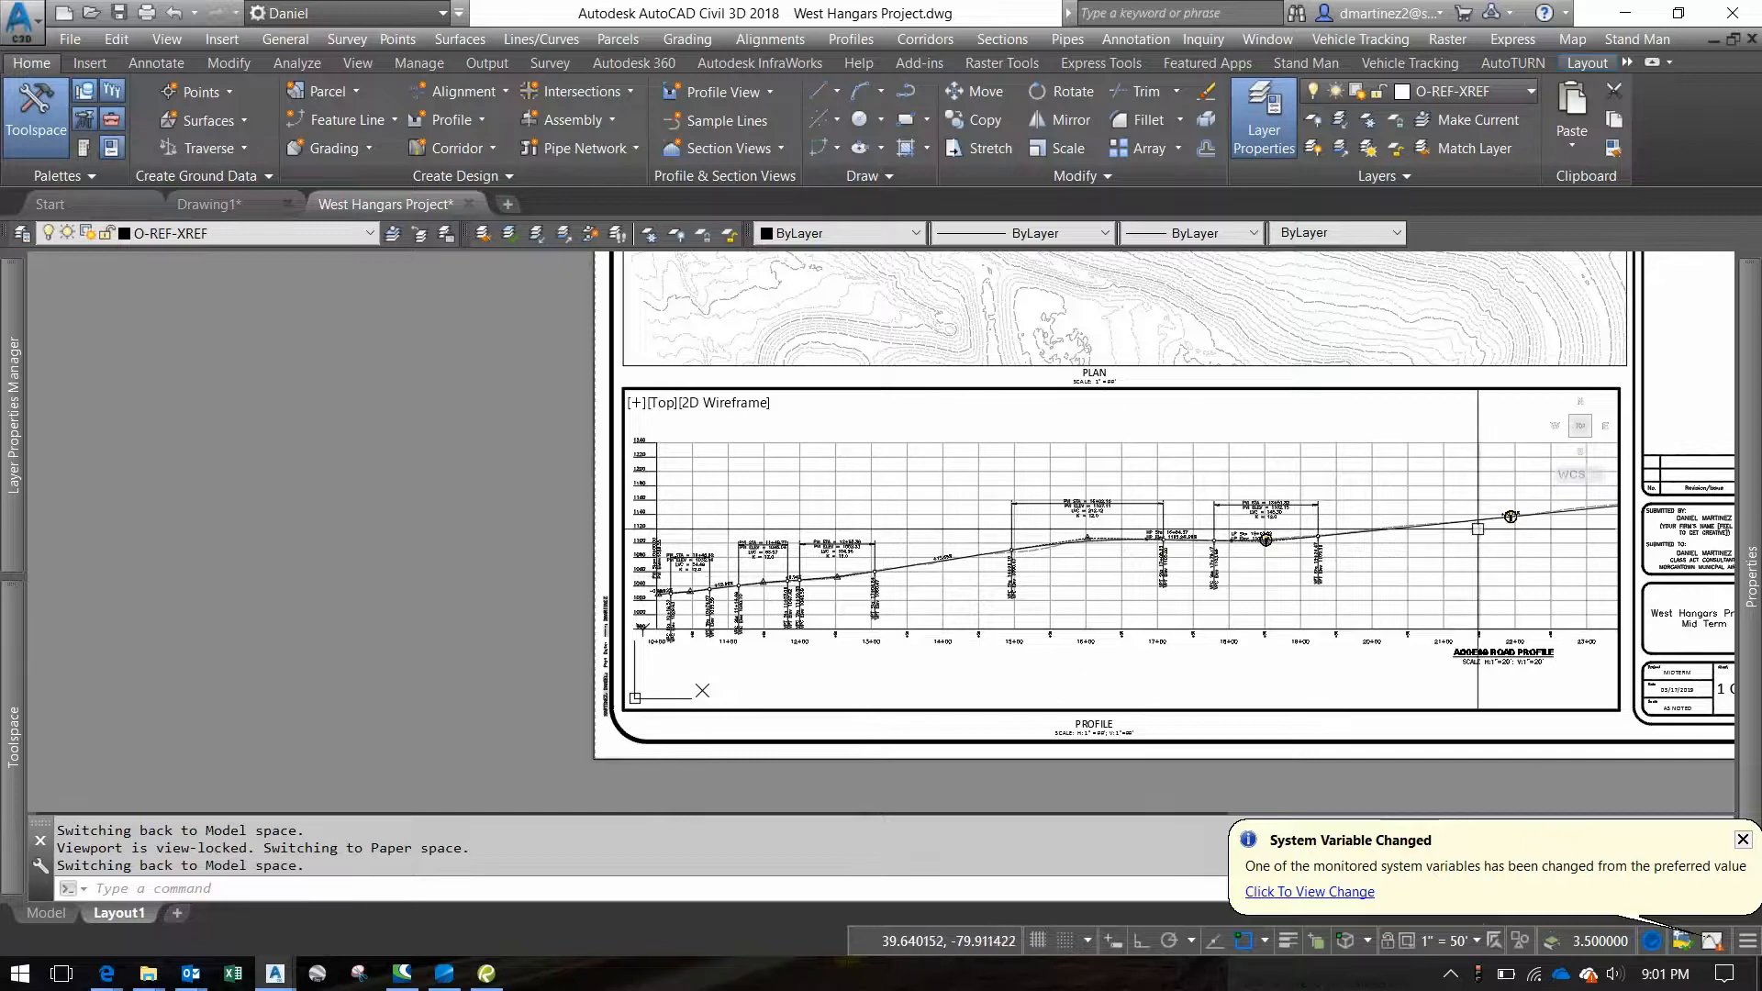
double_click(1632, 383)
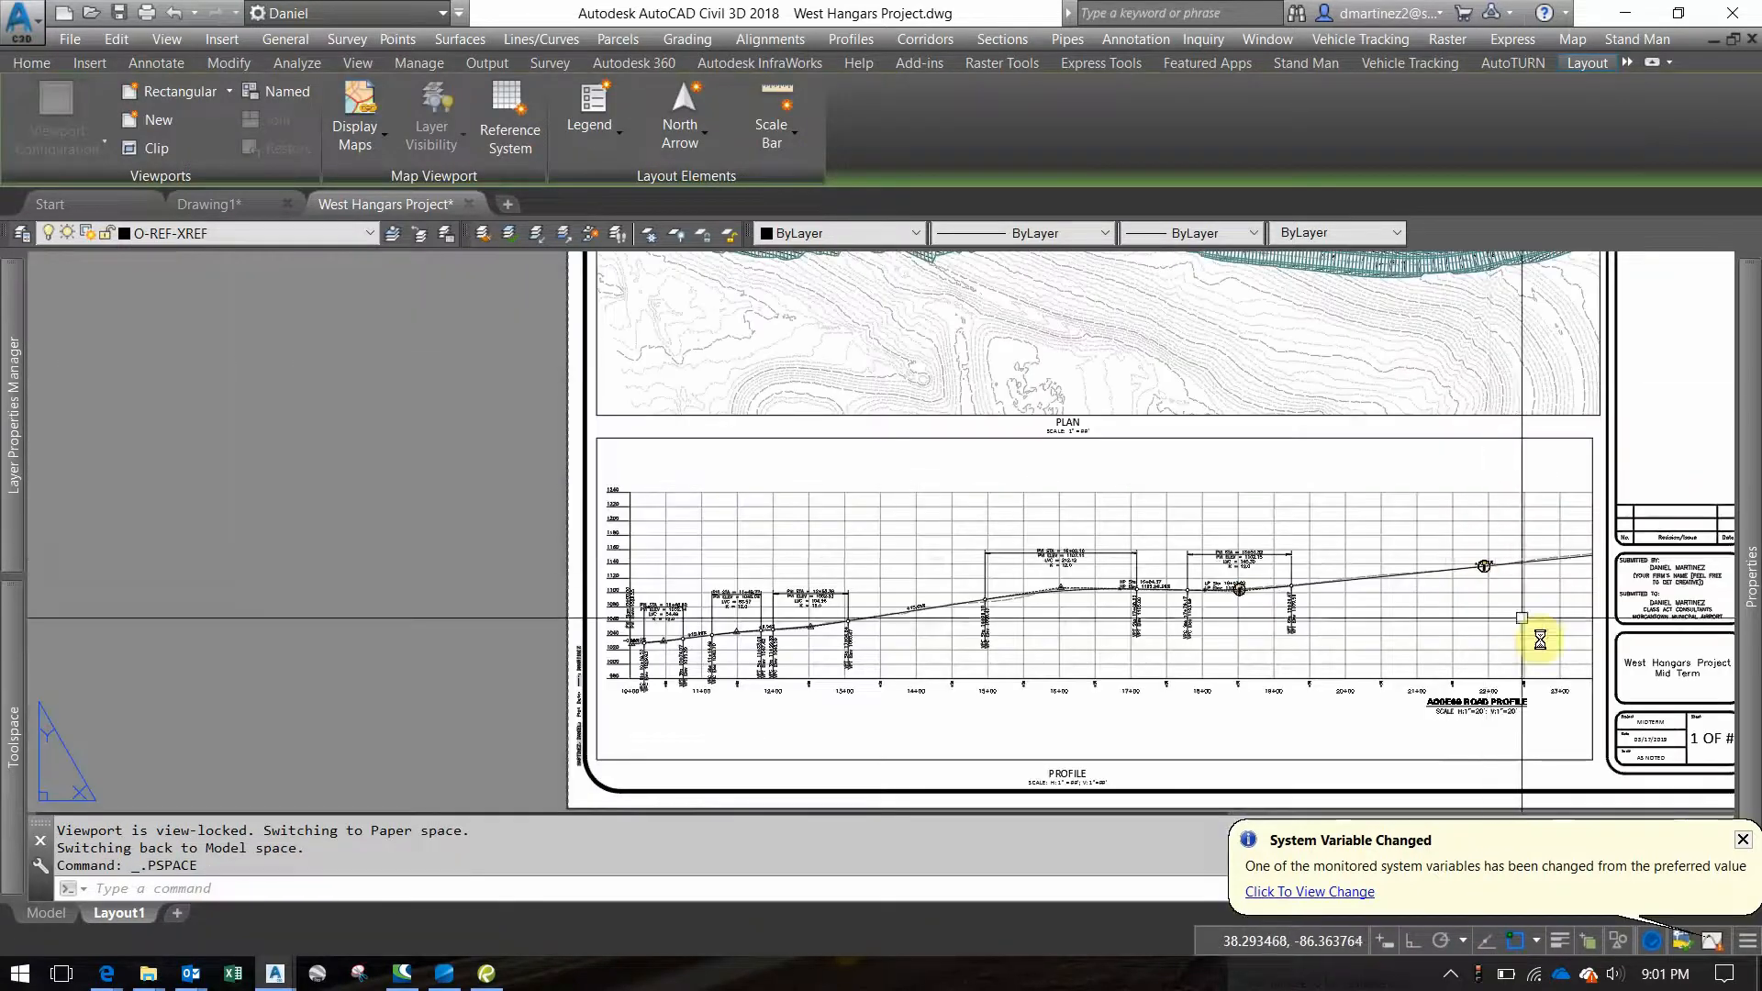
Inspect the access road profile's curve labels and station range from the viewport's right end back to station 10+00
scroll(1560, 743, up, 3)
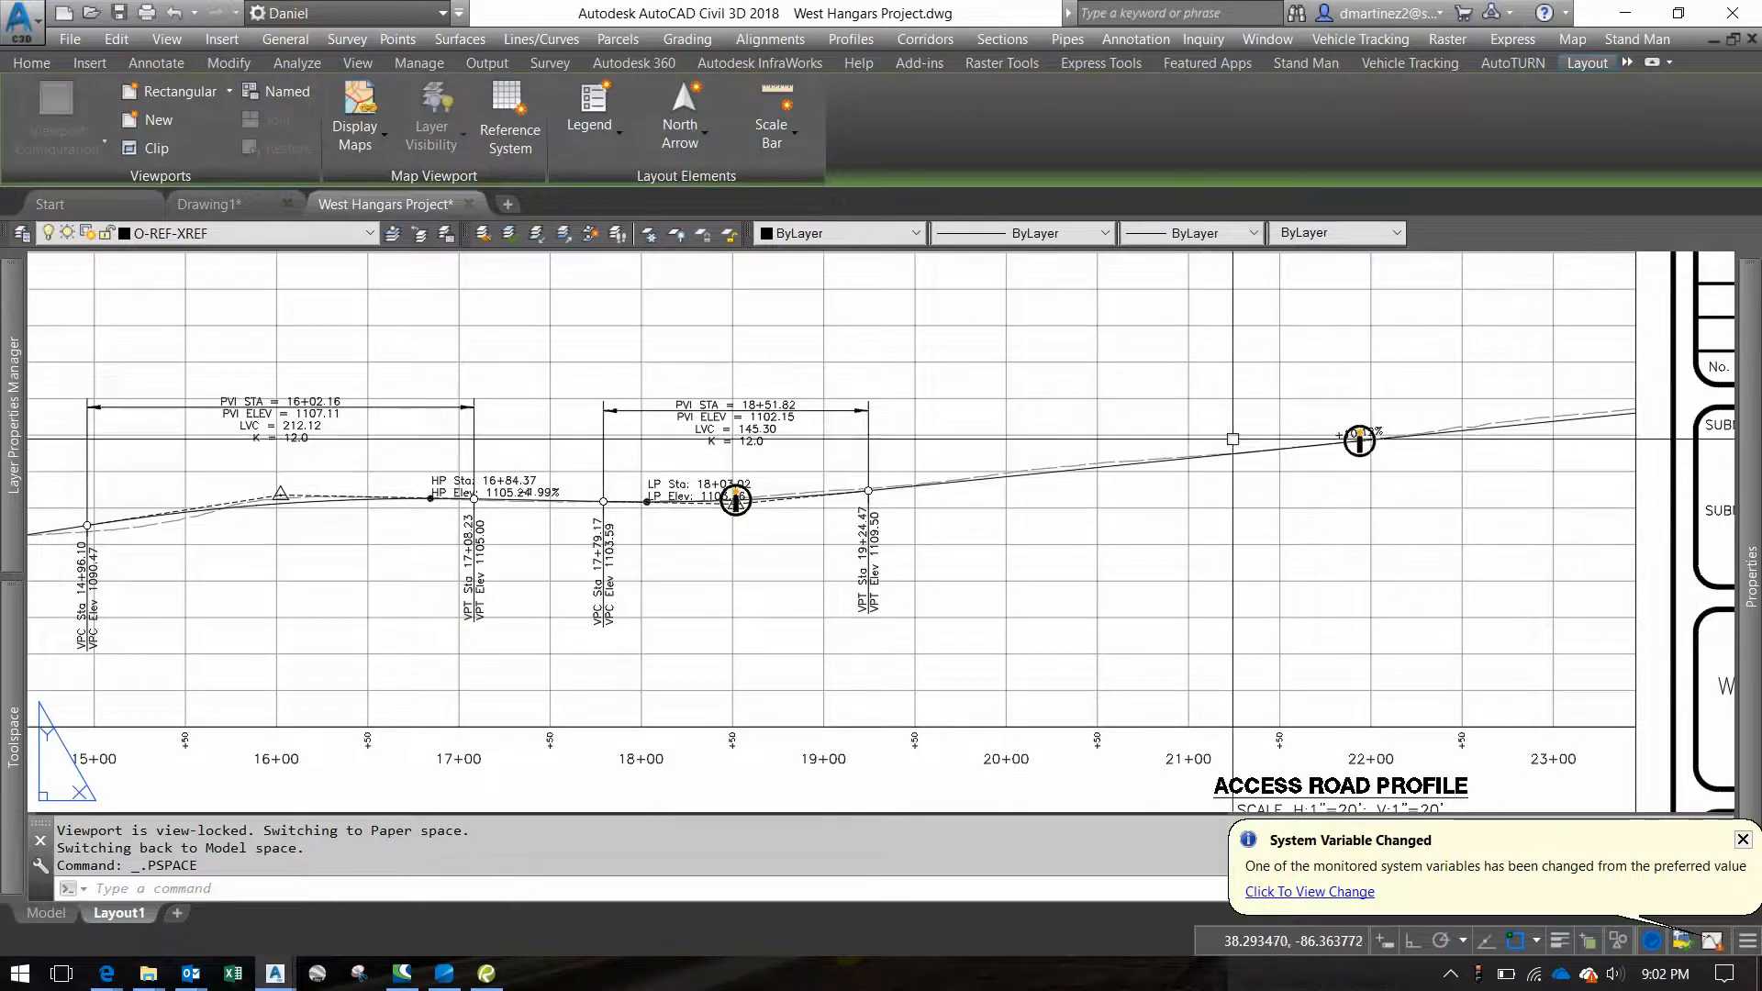
middle_drag(1055, 461, 1661, 476)
middle_drag(406, 515, 924, 498)
scroll(1011, 536, down, 1)
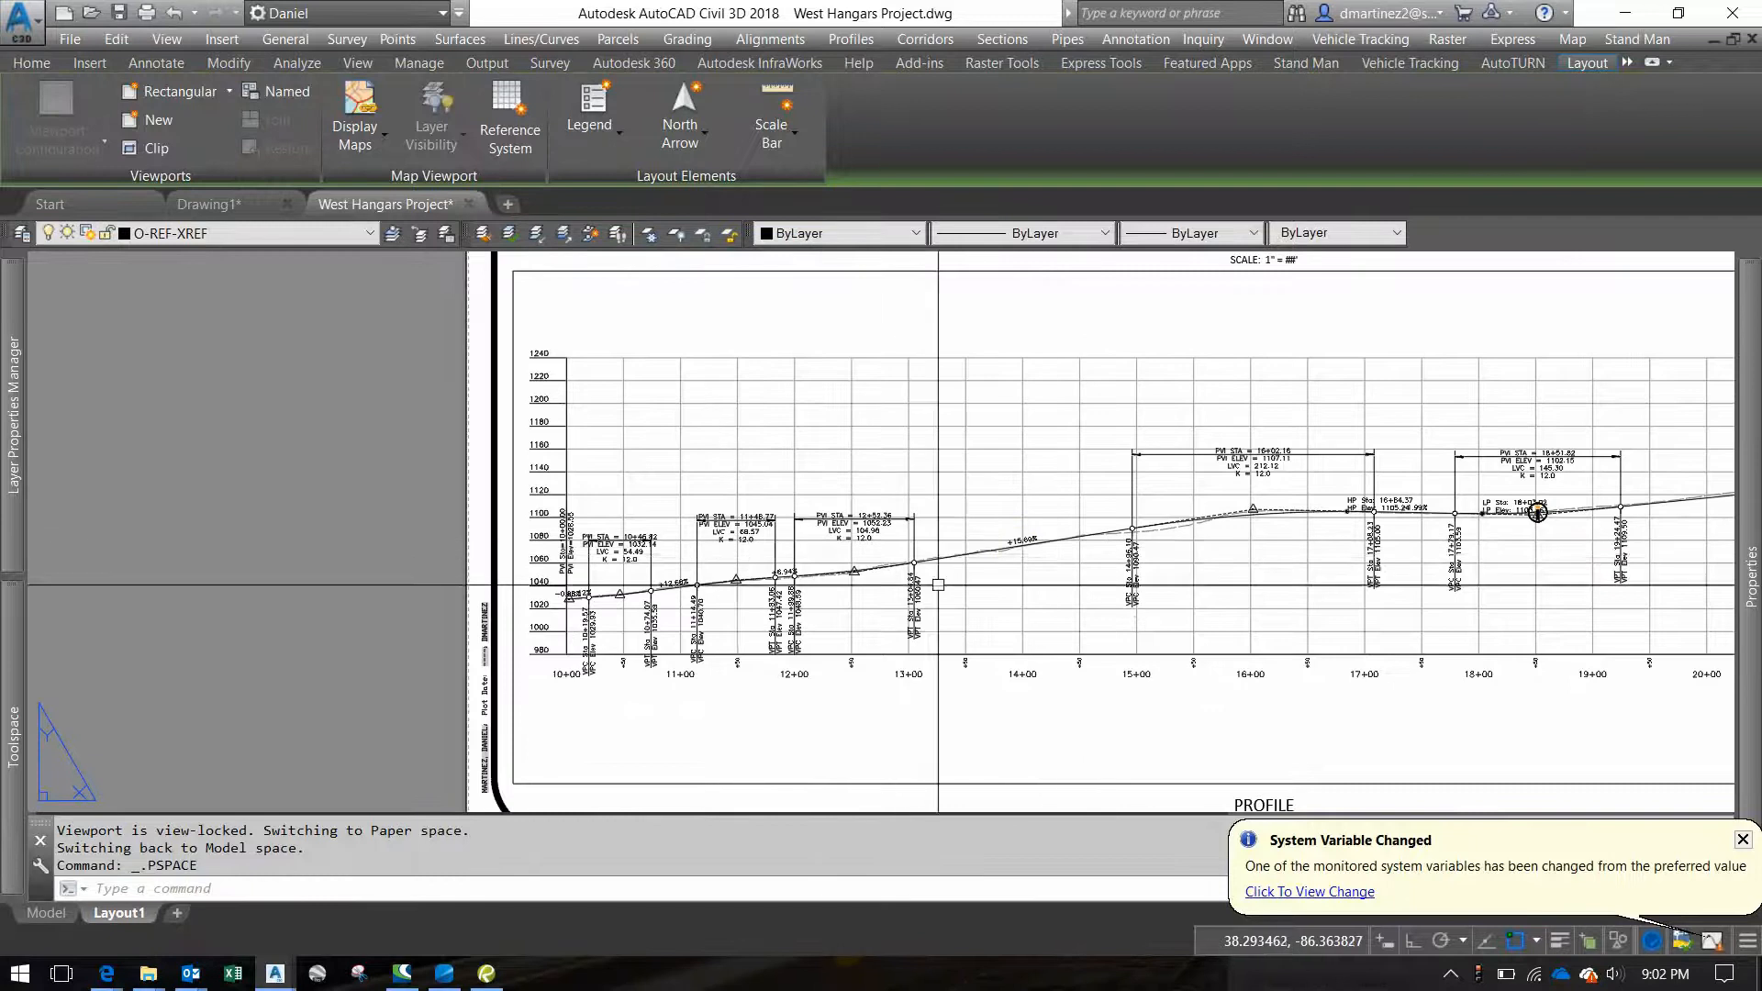
middle_drag(936, 578, 649, 553)
scroll(945, 545, down, 2)
middle_drag(984, 551, 946, 579)
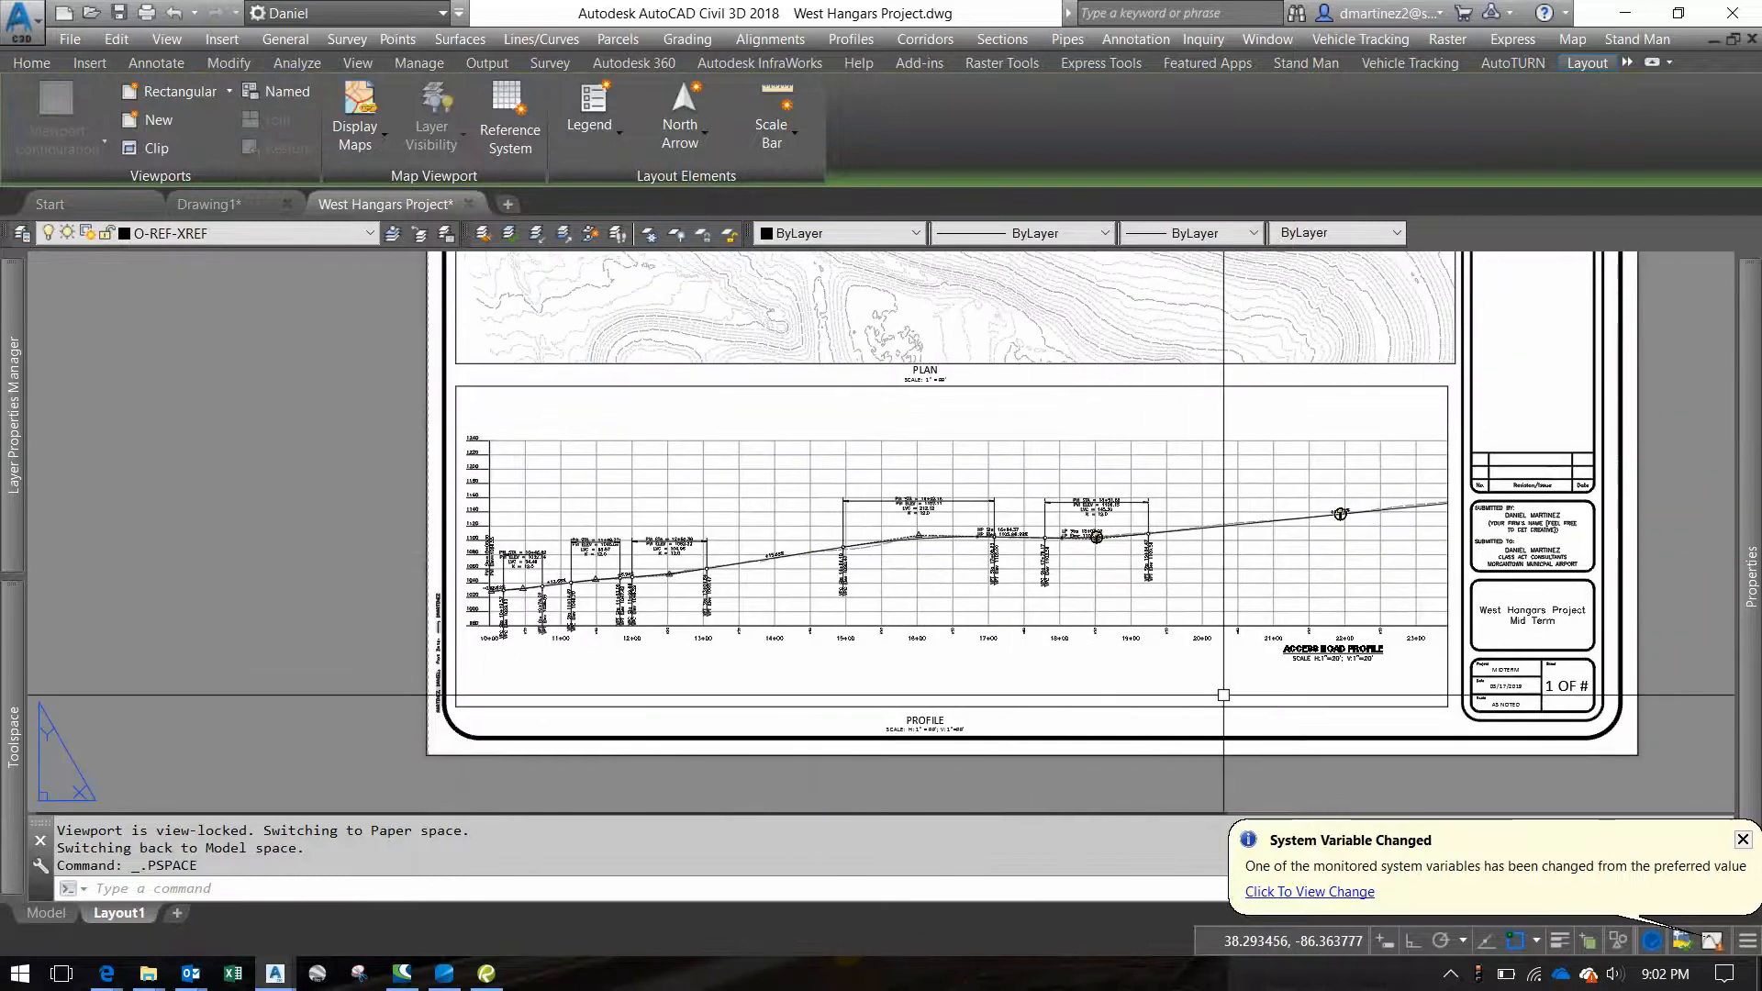
Move the plan and profile viewports to the O-SHT-VPRT layer and clear the selection
click(1086, 401)
click(854, 326)
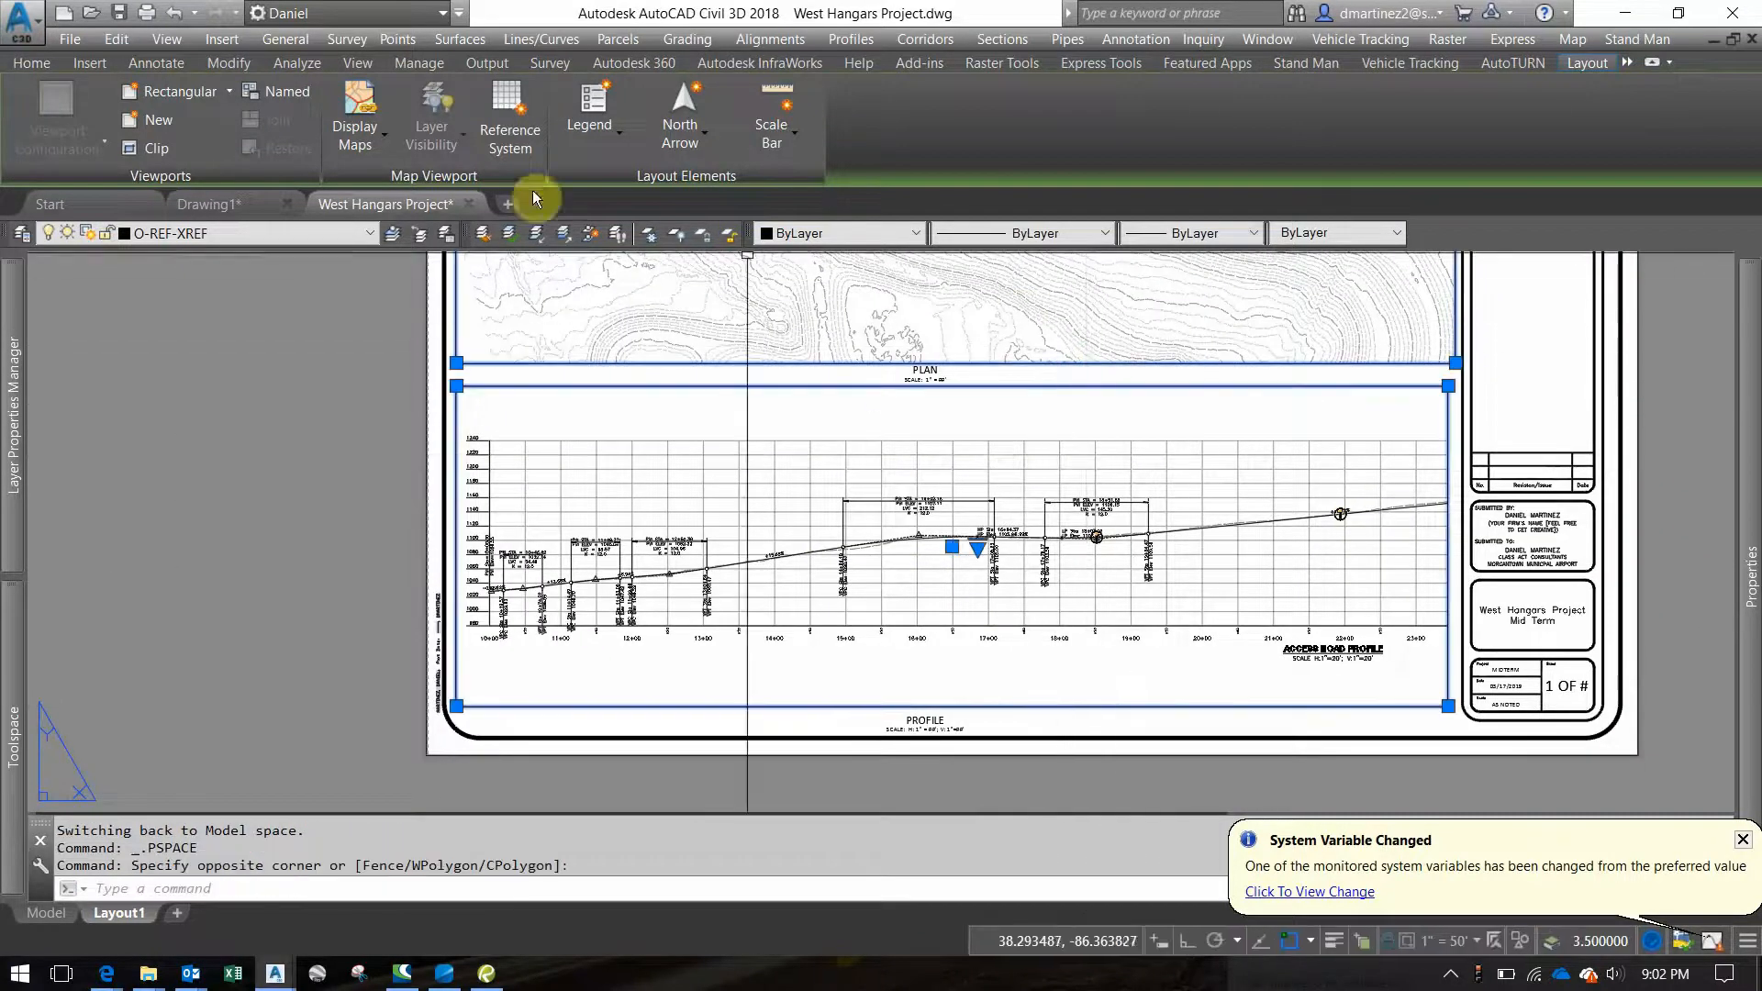
click(252, 233)
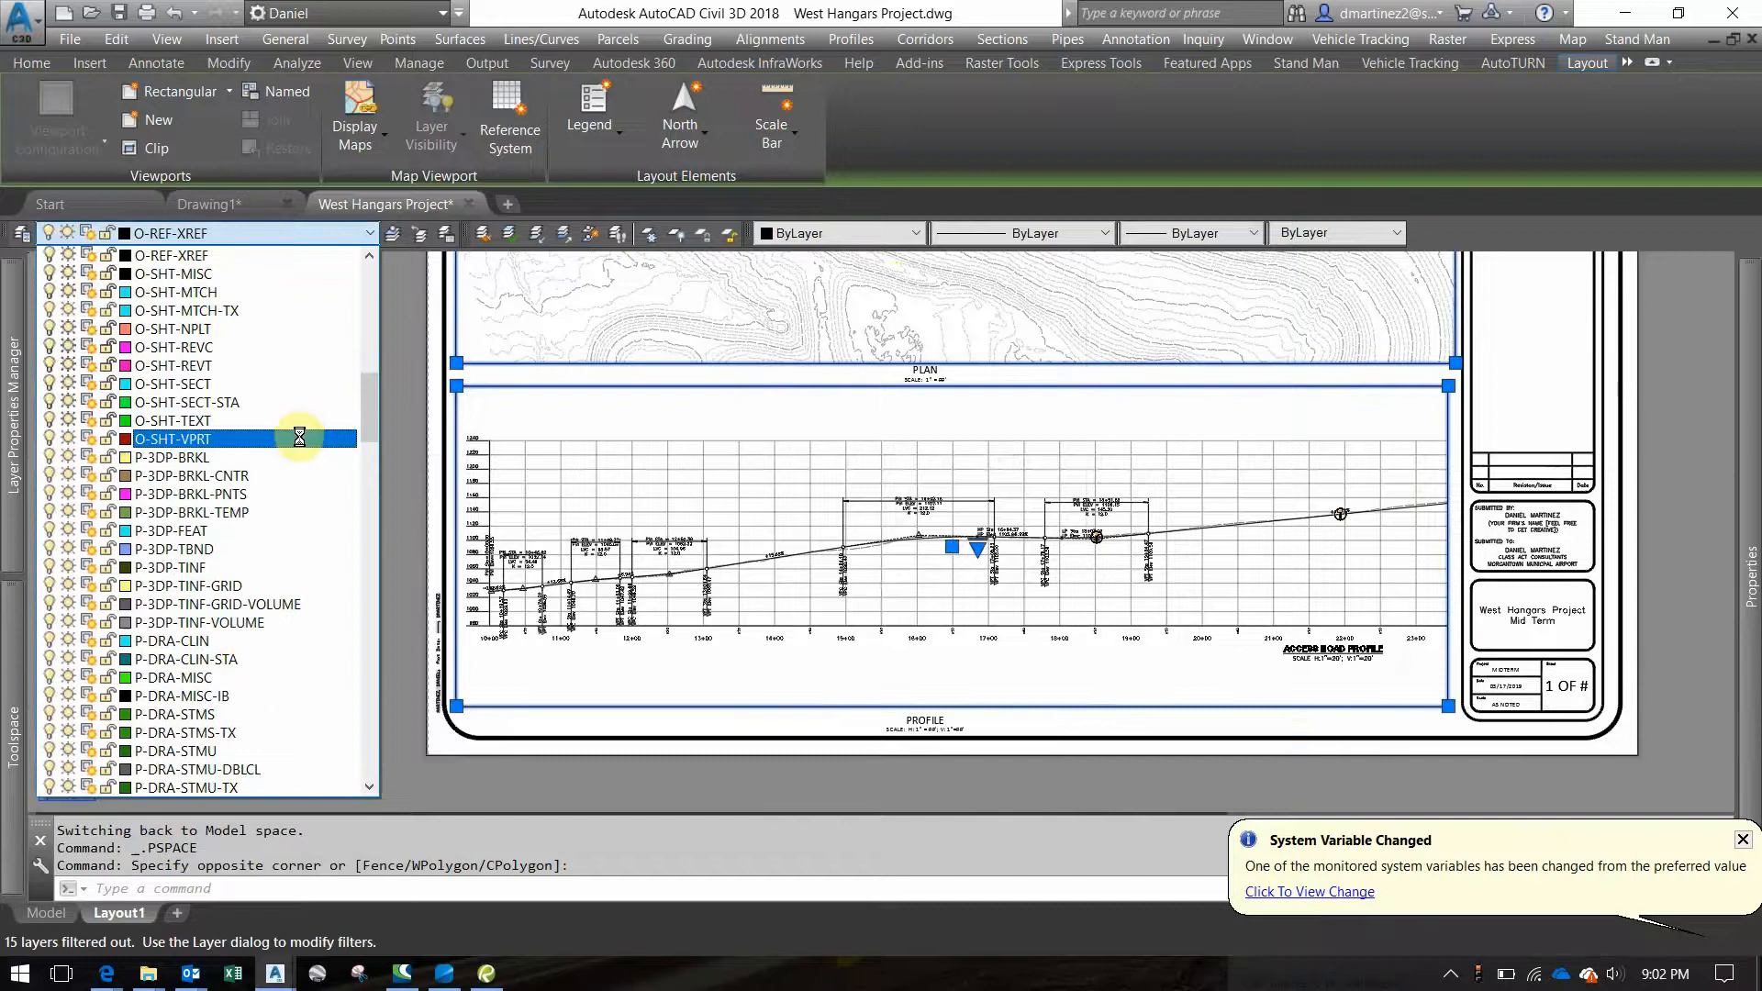
click(109, 436)
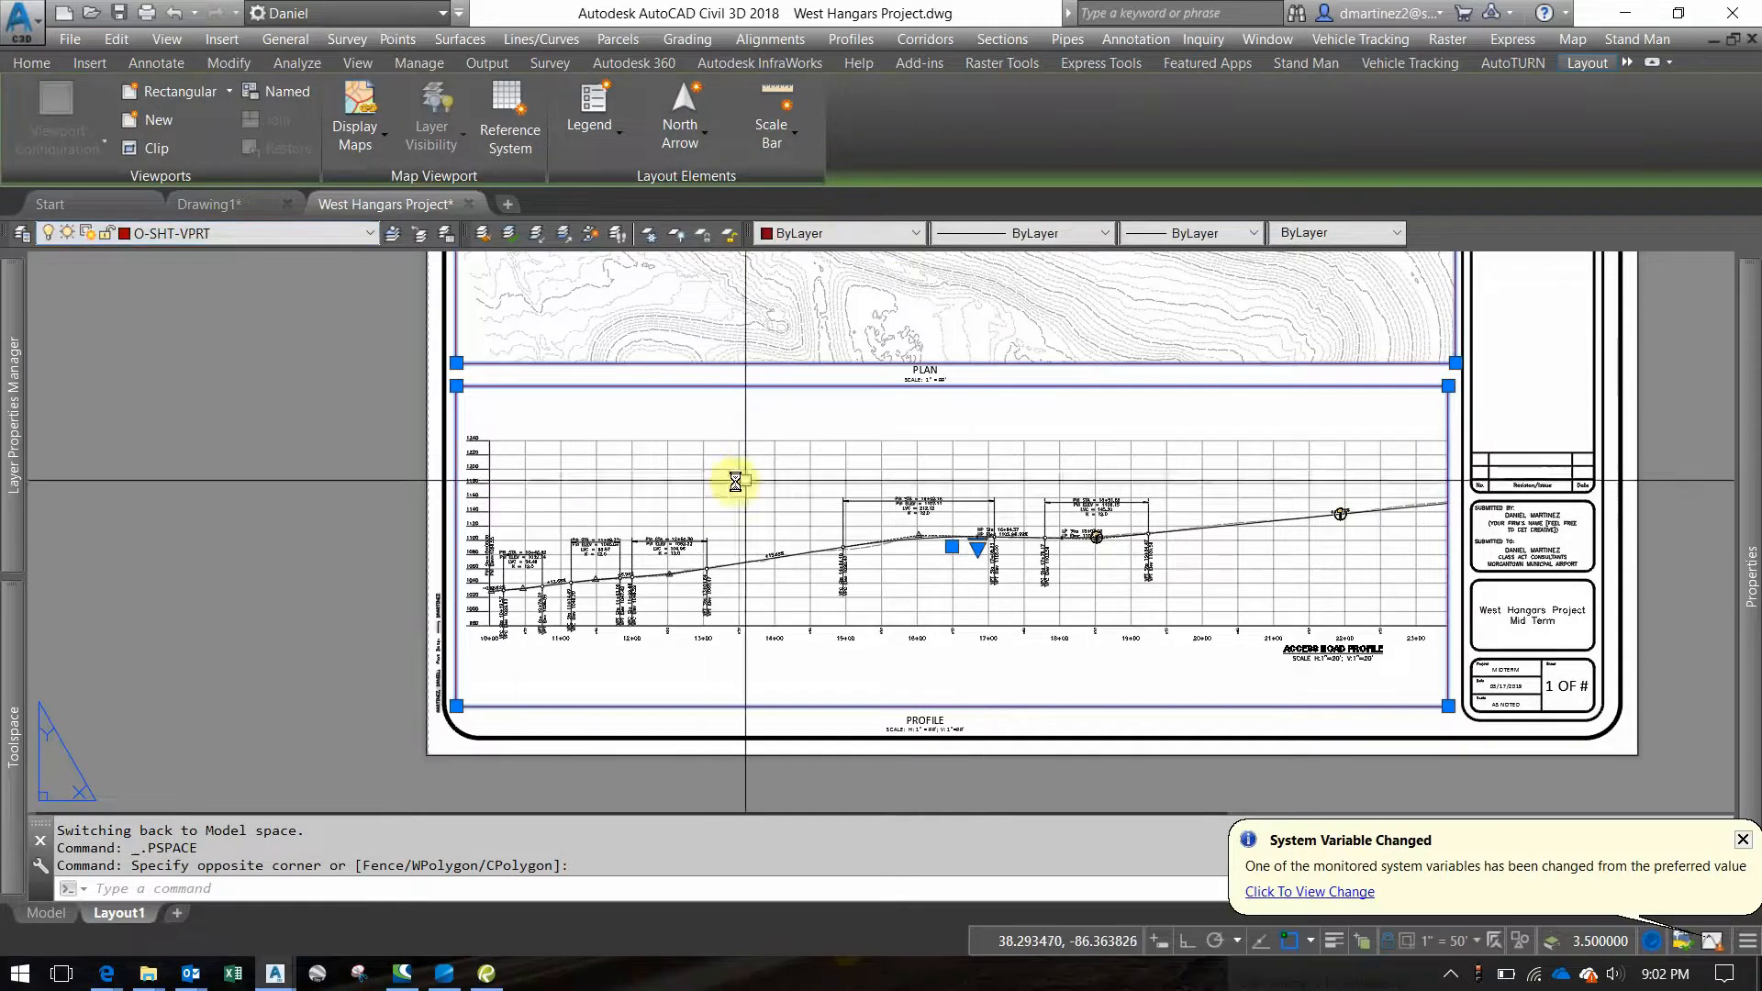
key(Escape)
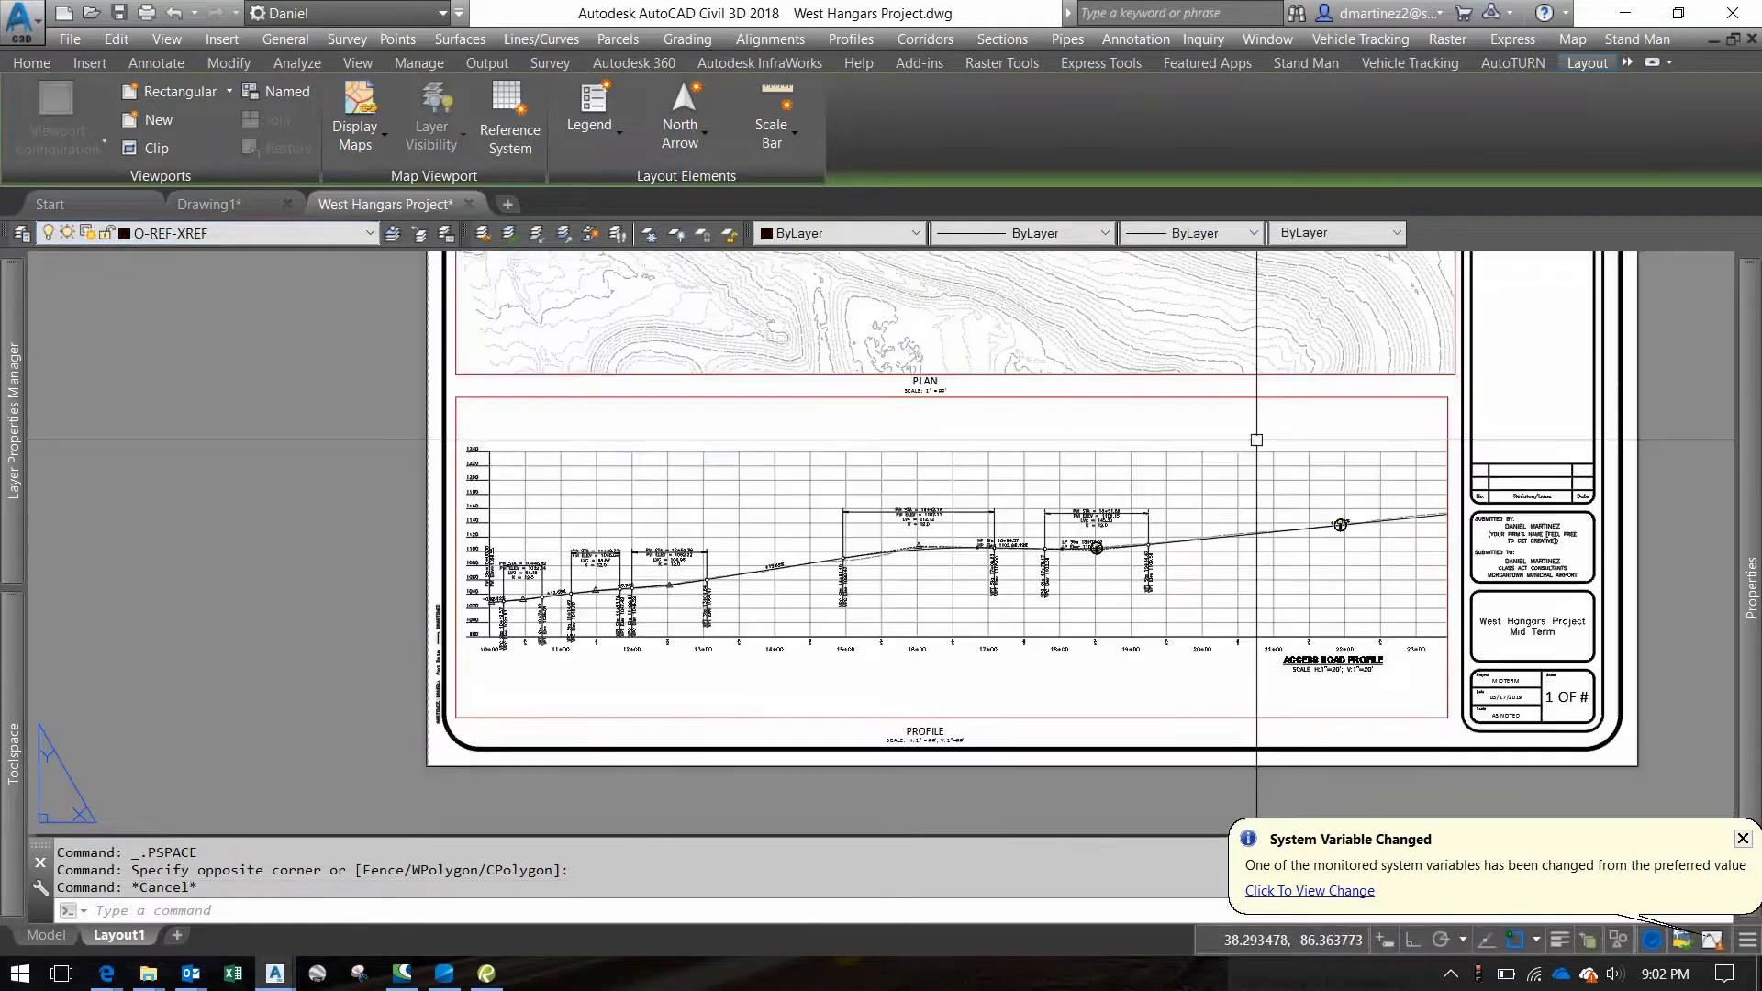
middle_drag(1241, 487, 1157, 633)
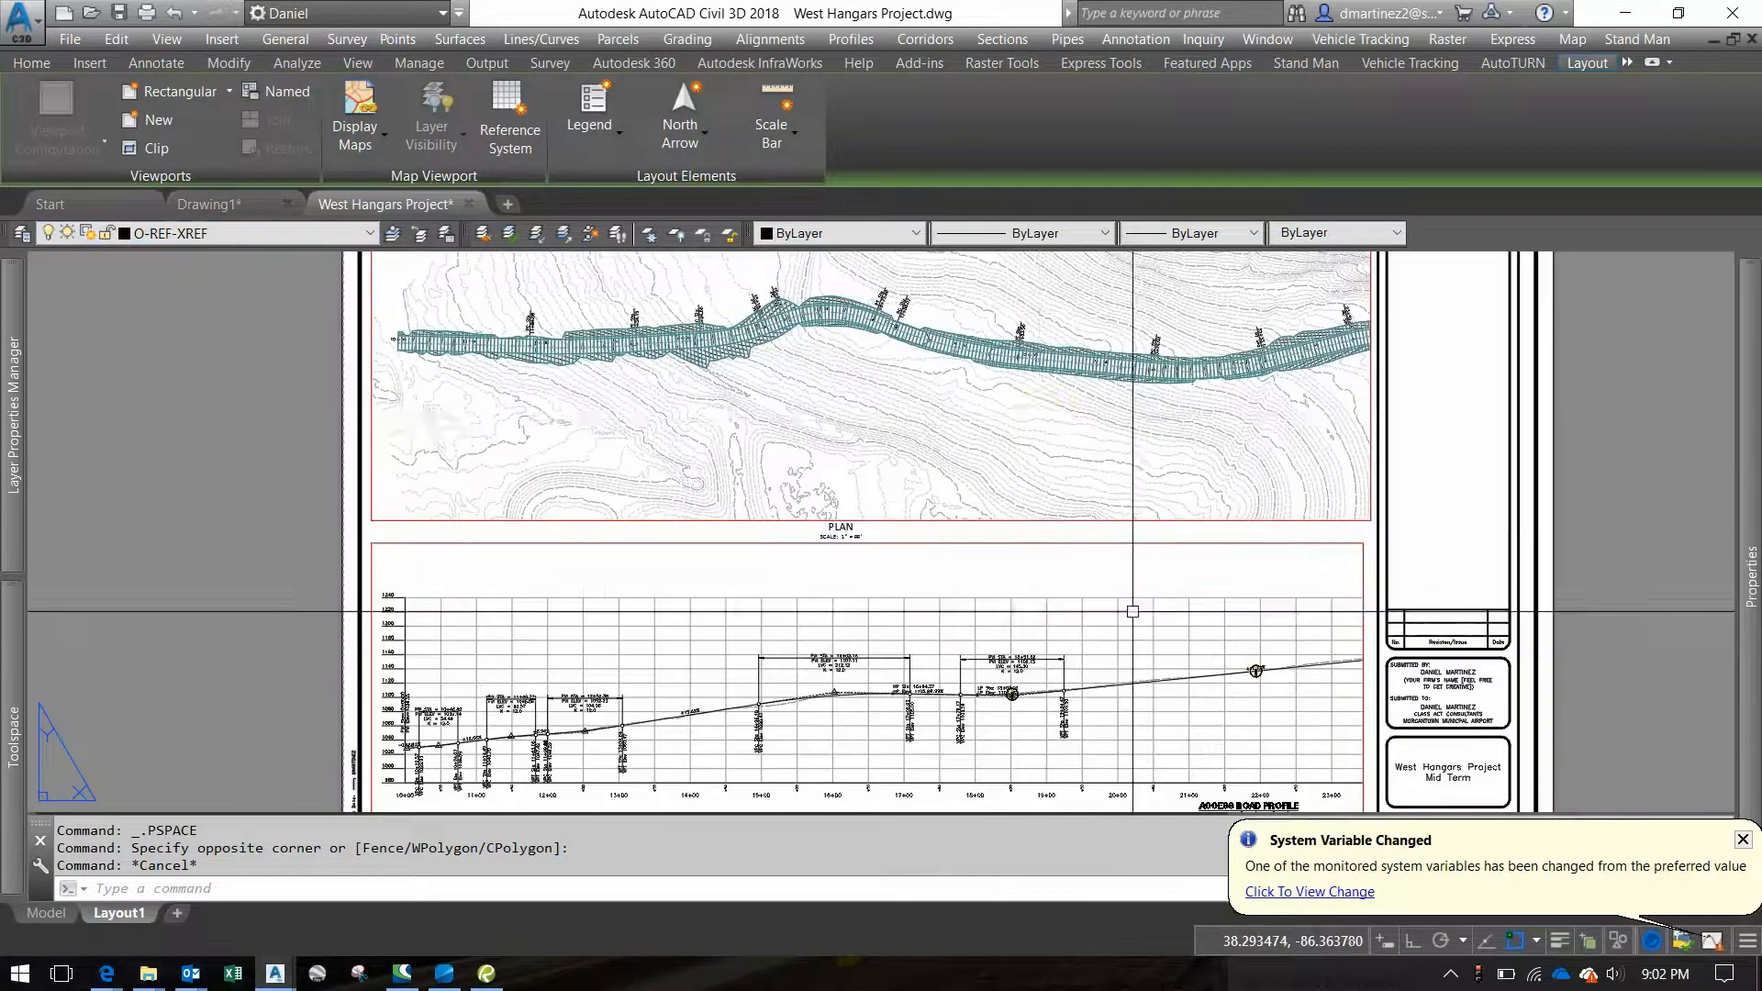
Activate the profile and plan viewports in turn, and return to paper space
double_click(1034, 396)
click(1060, 713)
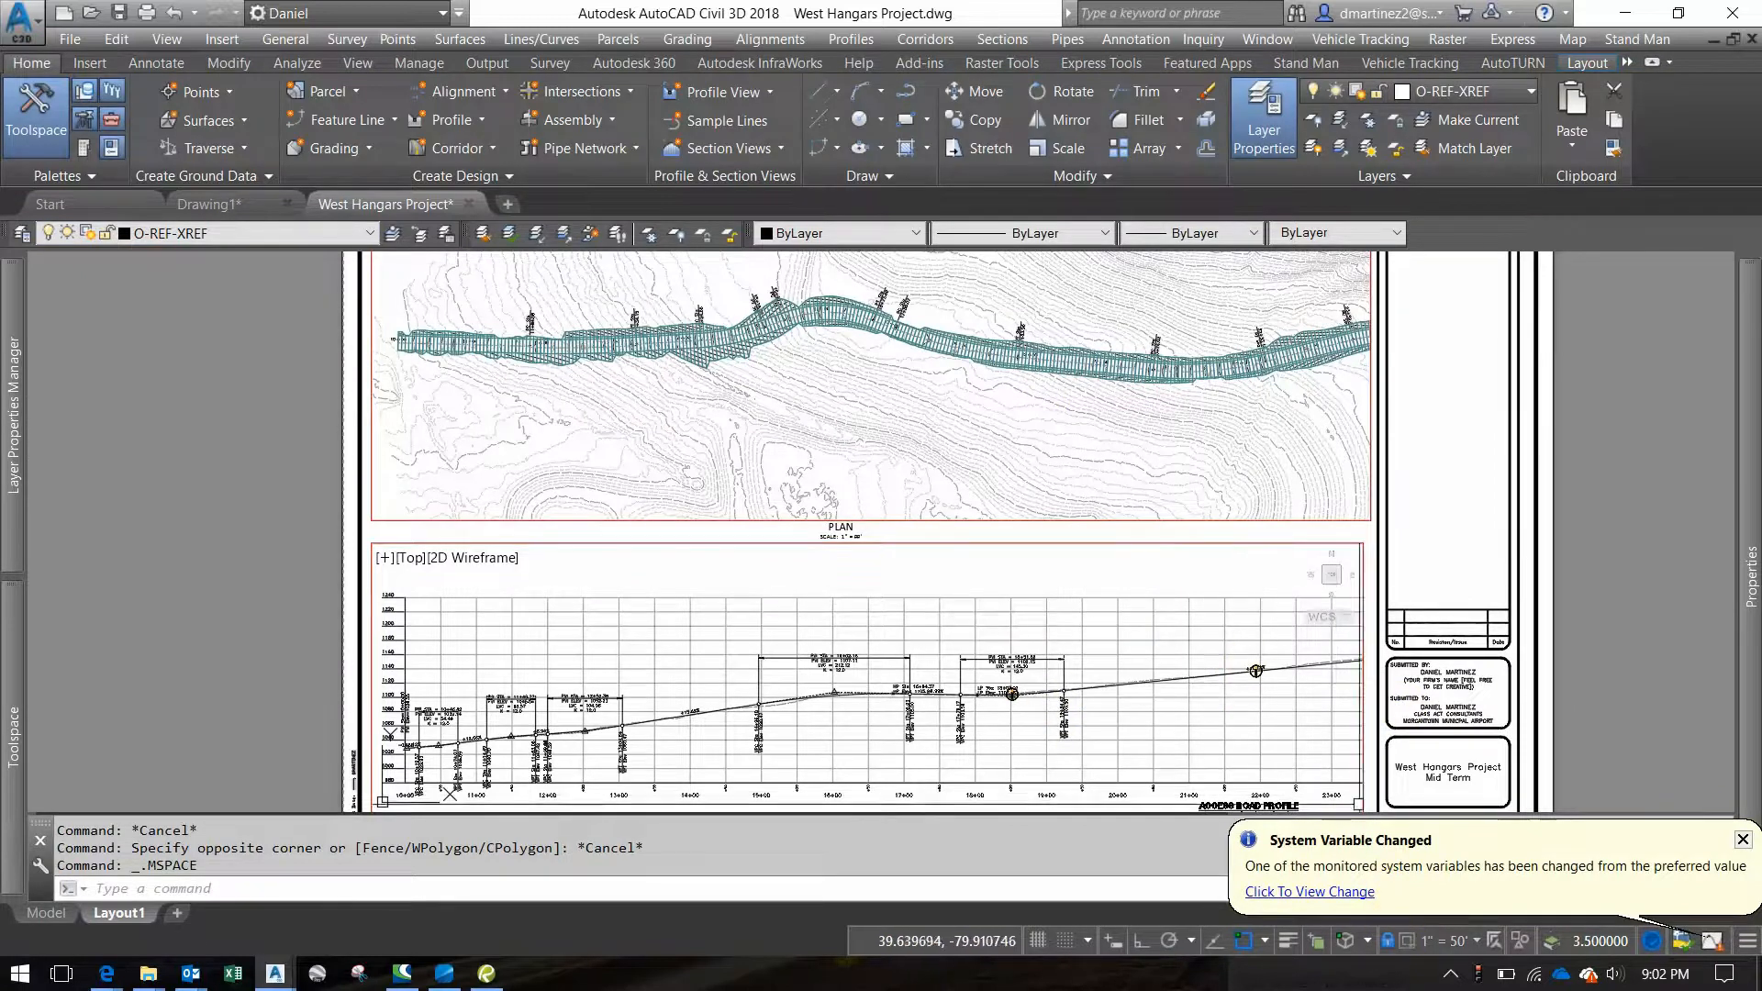
click(1162, 459)
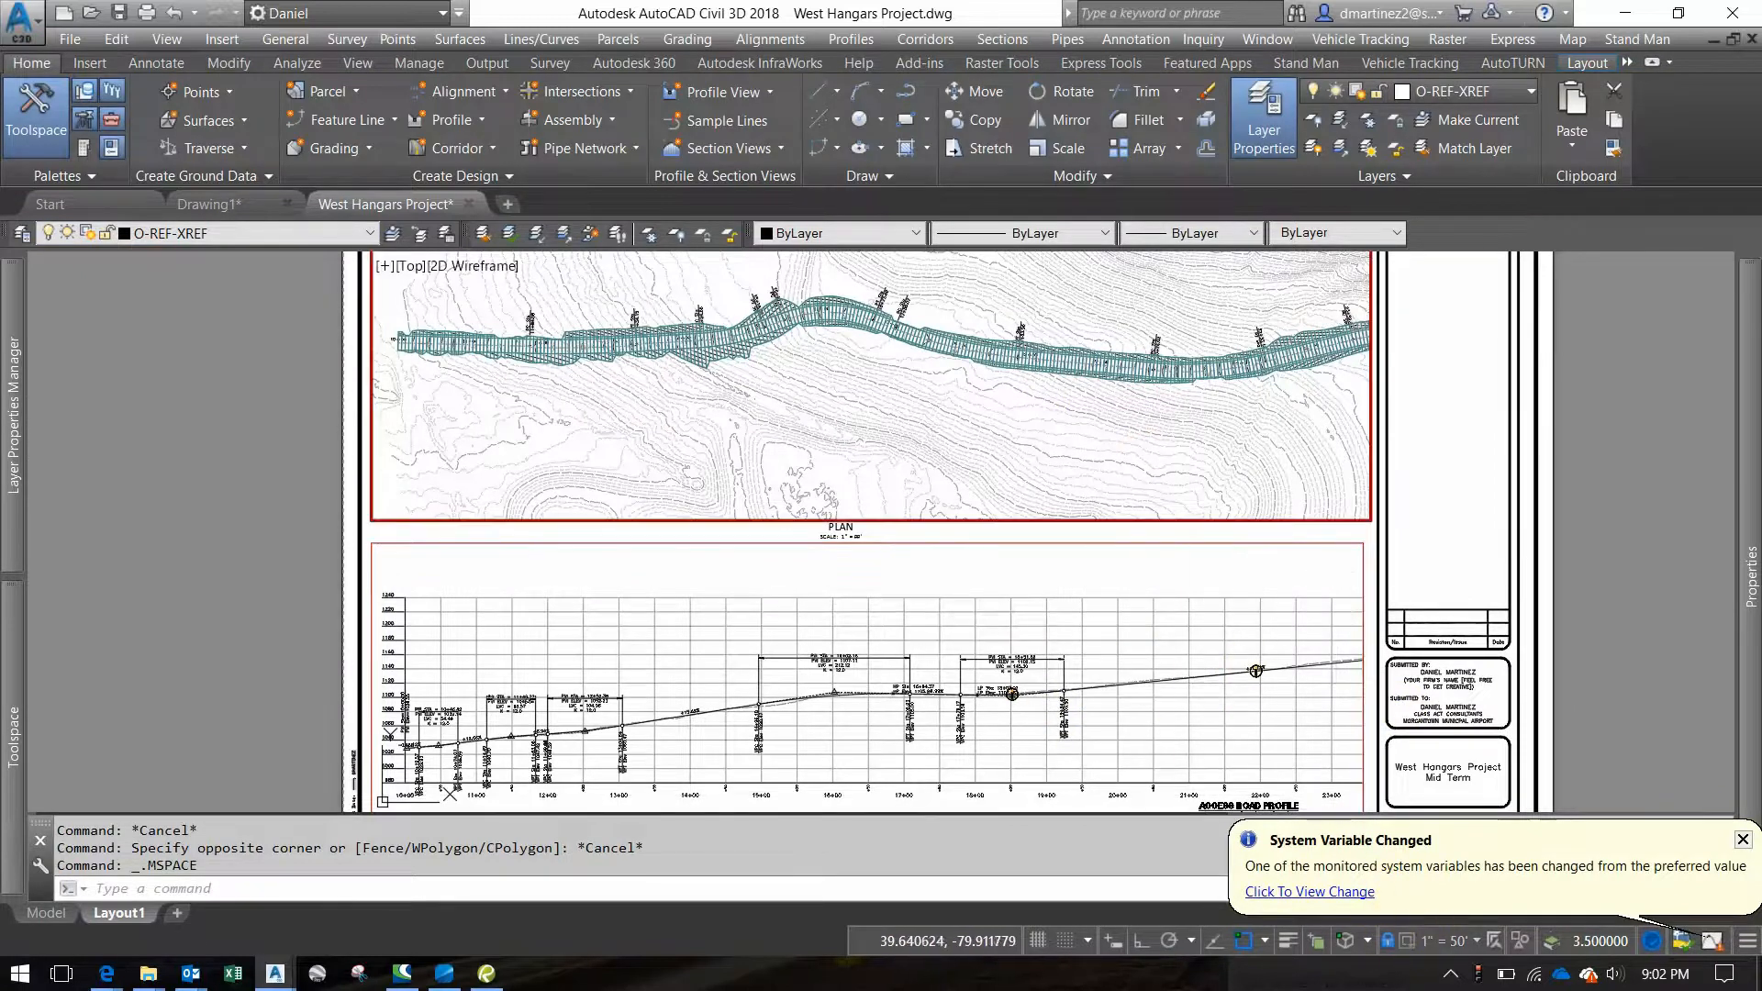
click(1114, 622)
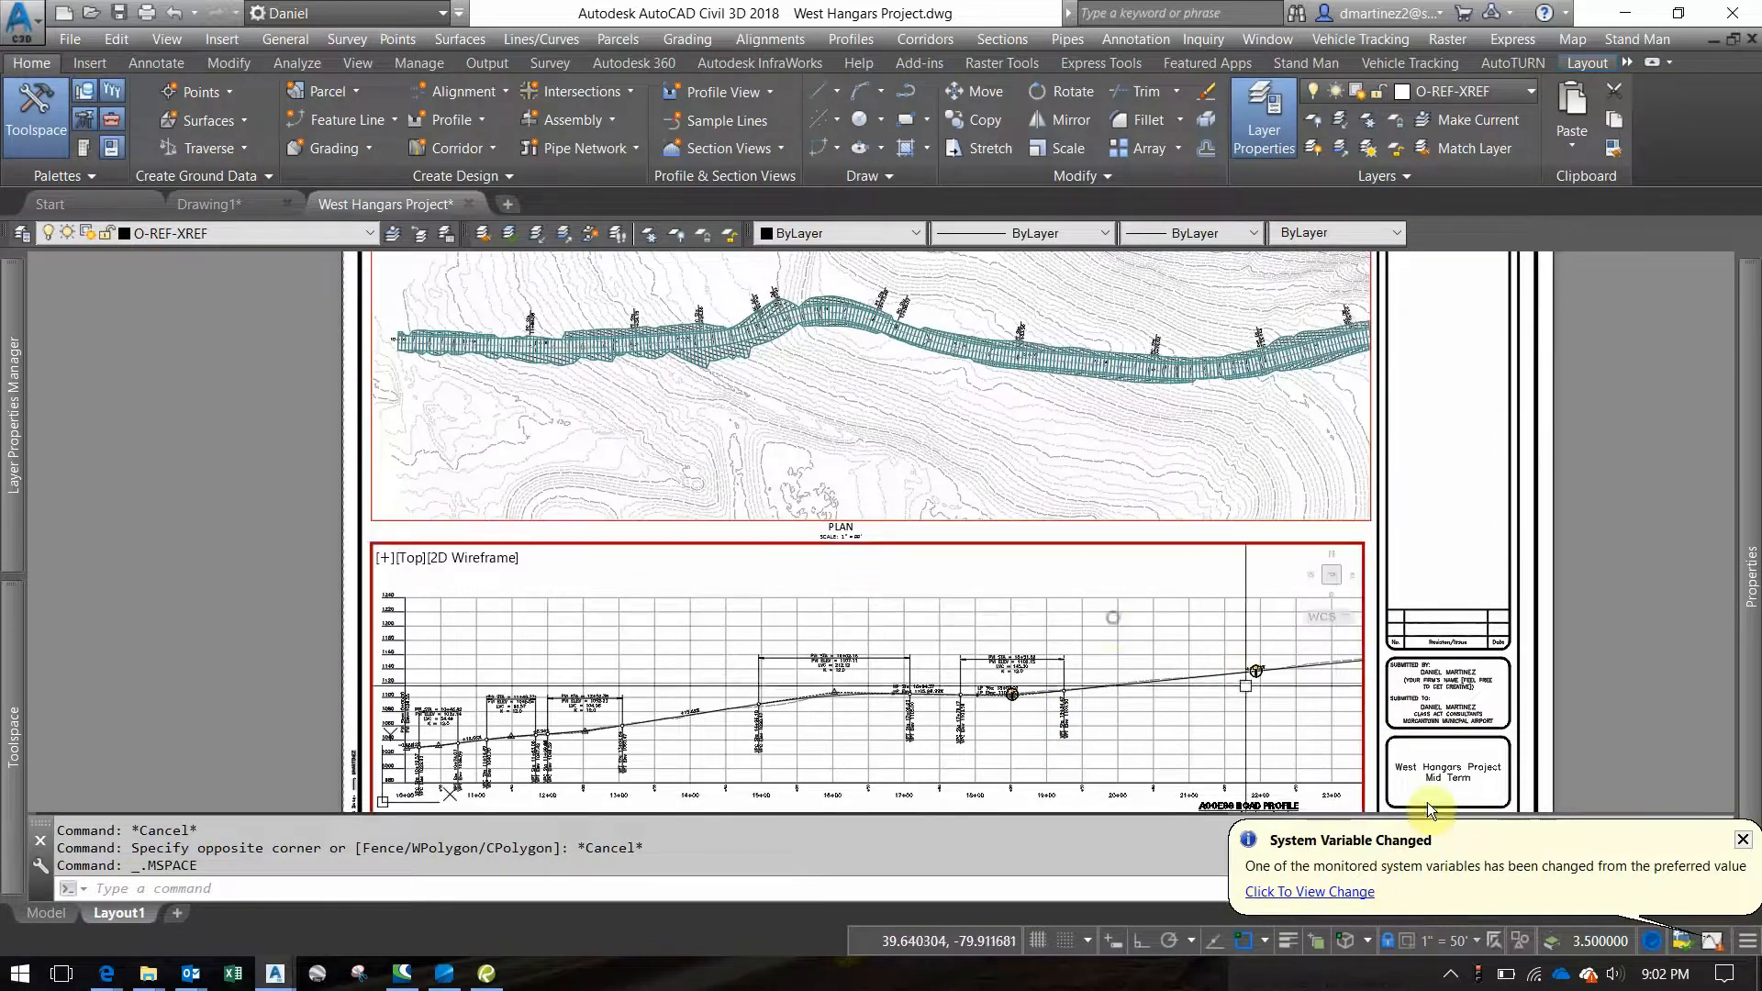
double_click(1566, 565)
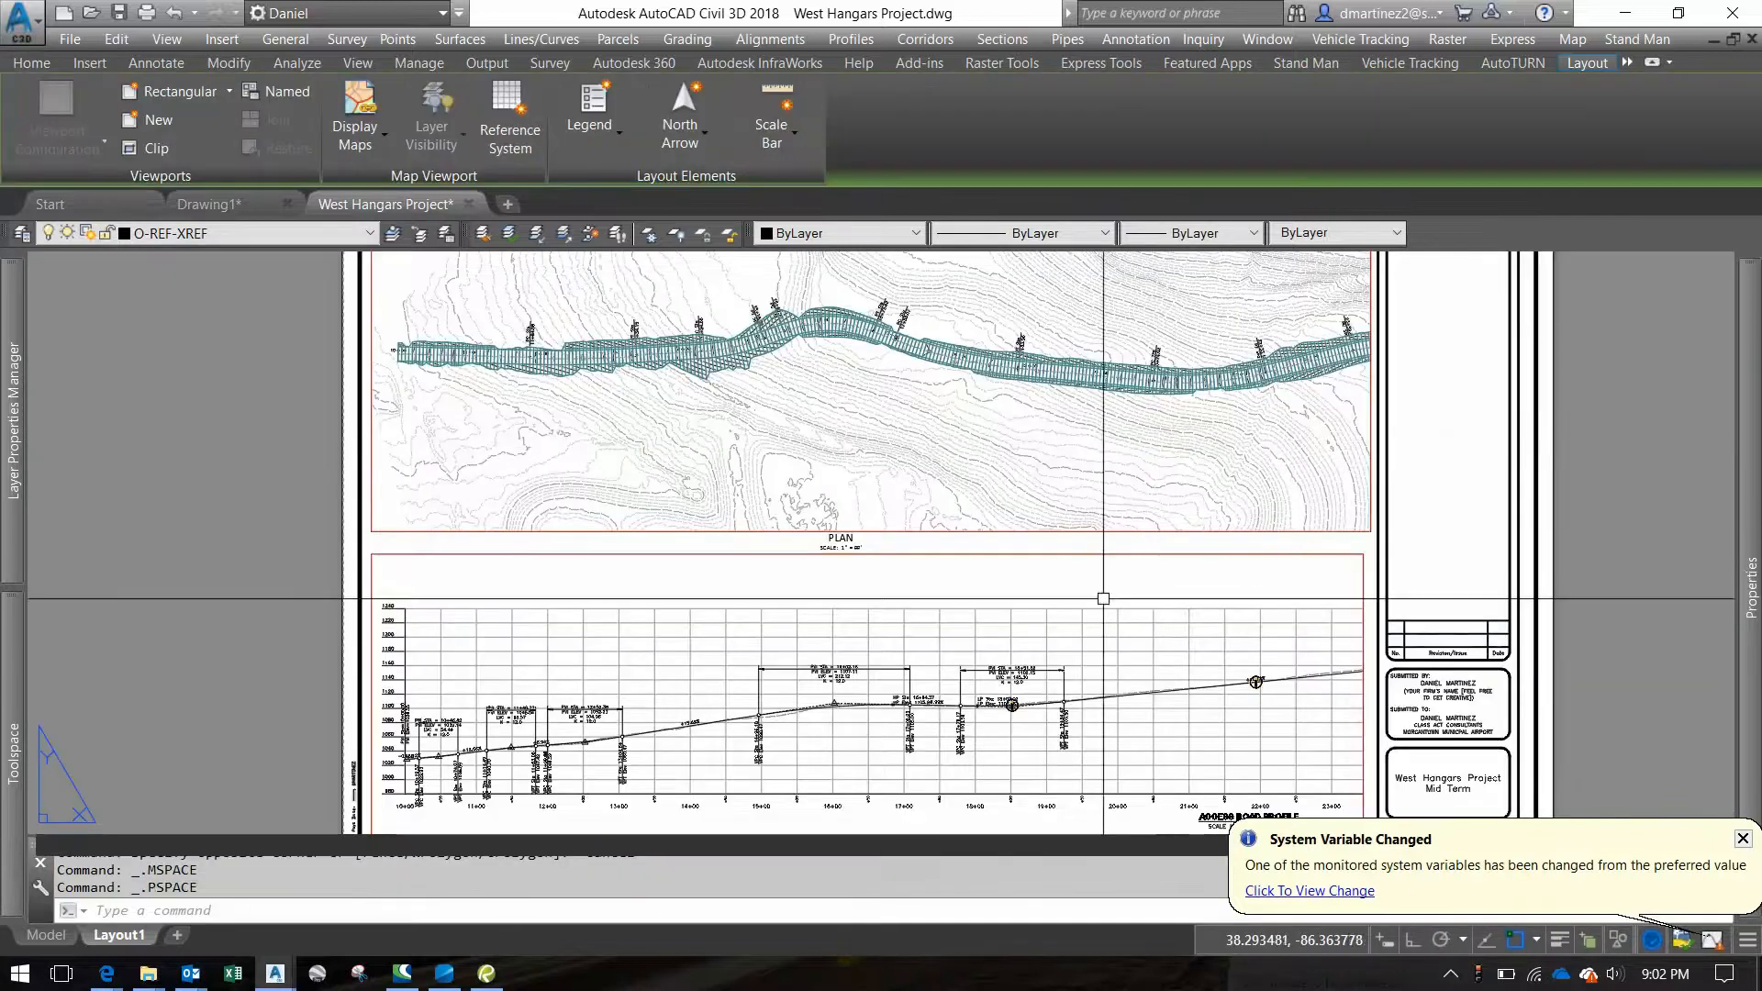
middle_drag(1070, 520, 1121, 589)
Undock the command line so that it floats over the drawing area
mouse_move(1723, 820)
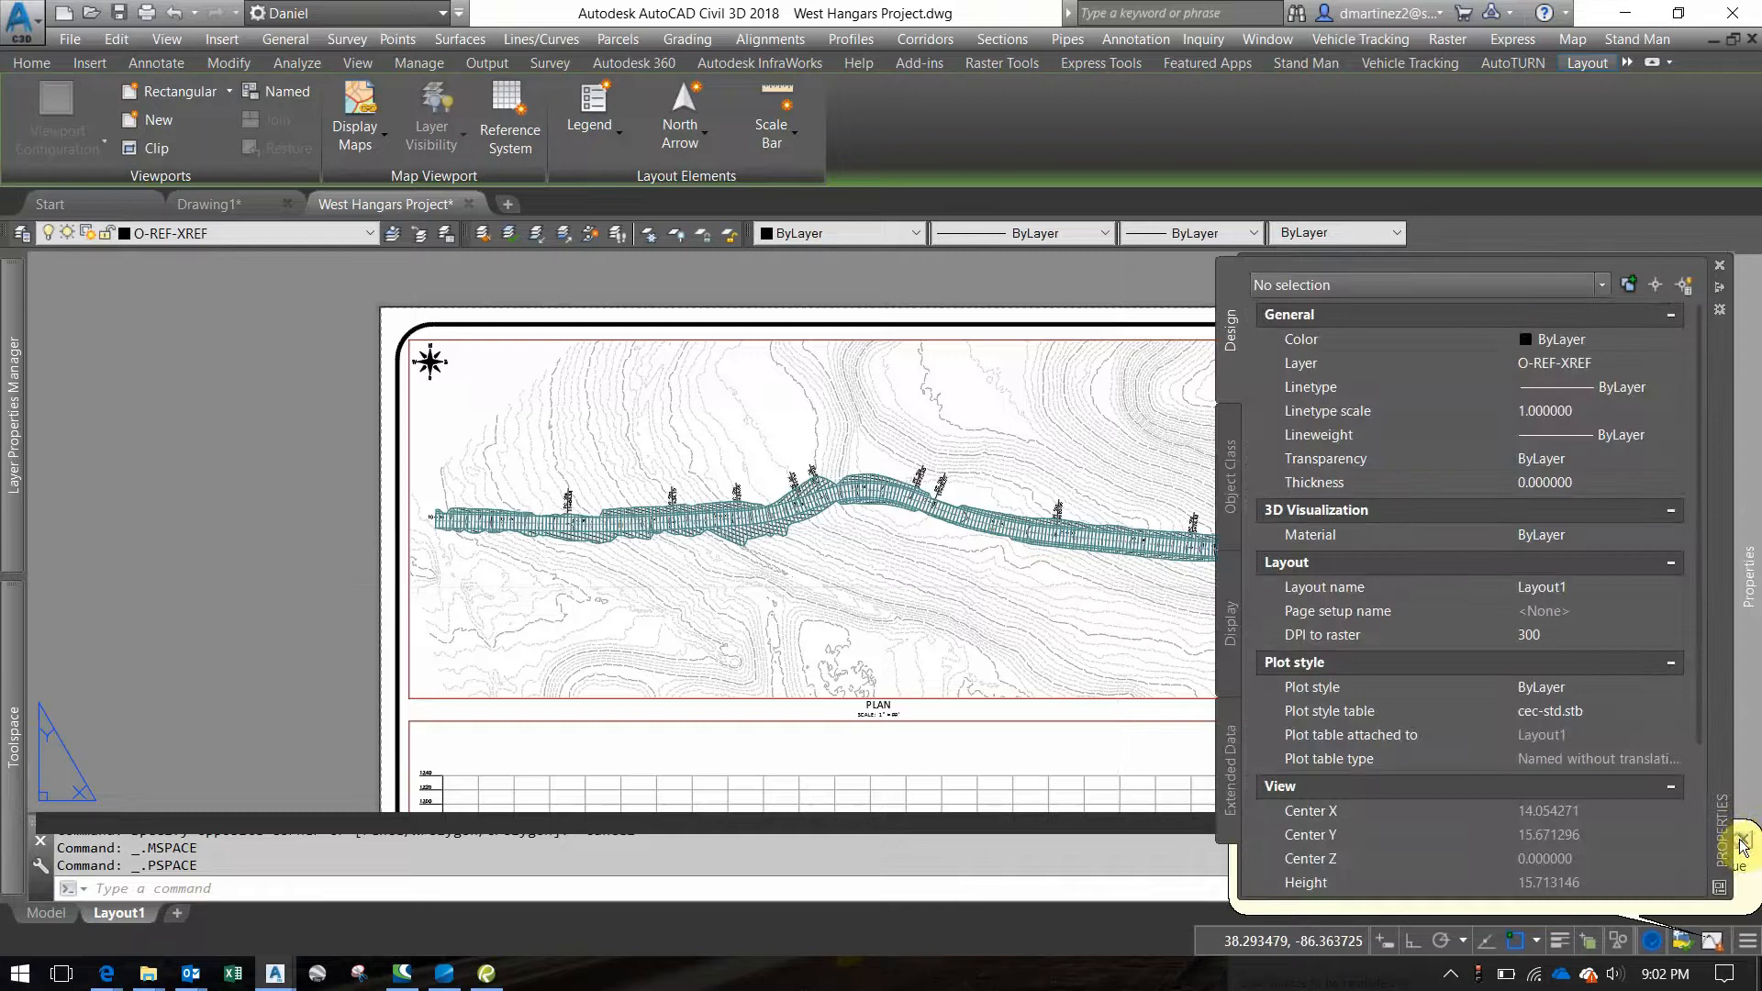
click(266, 708)
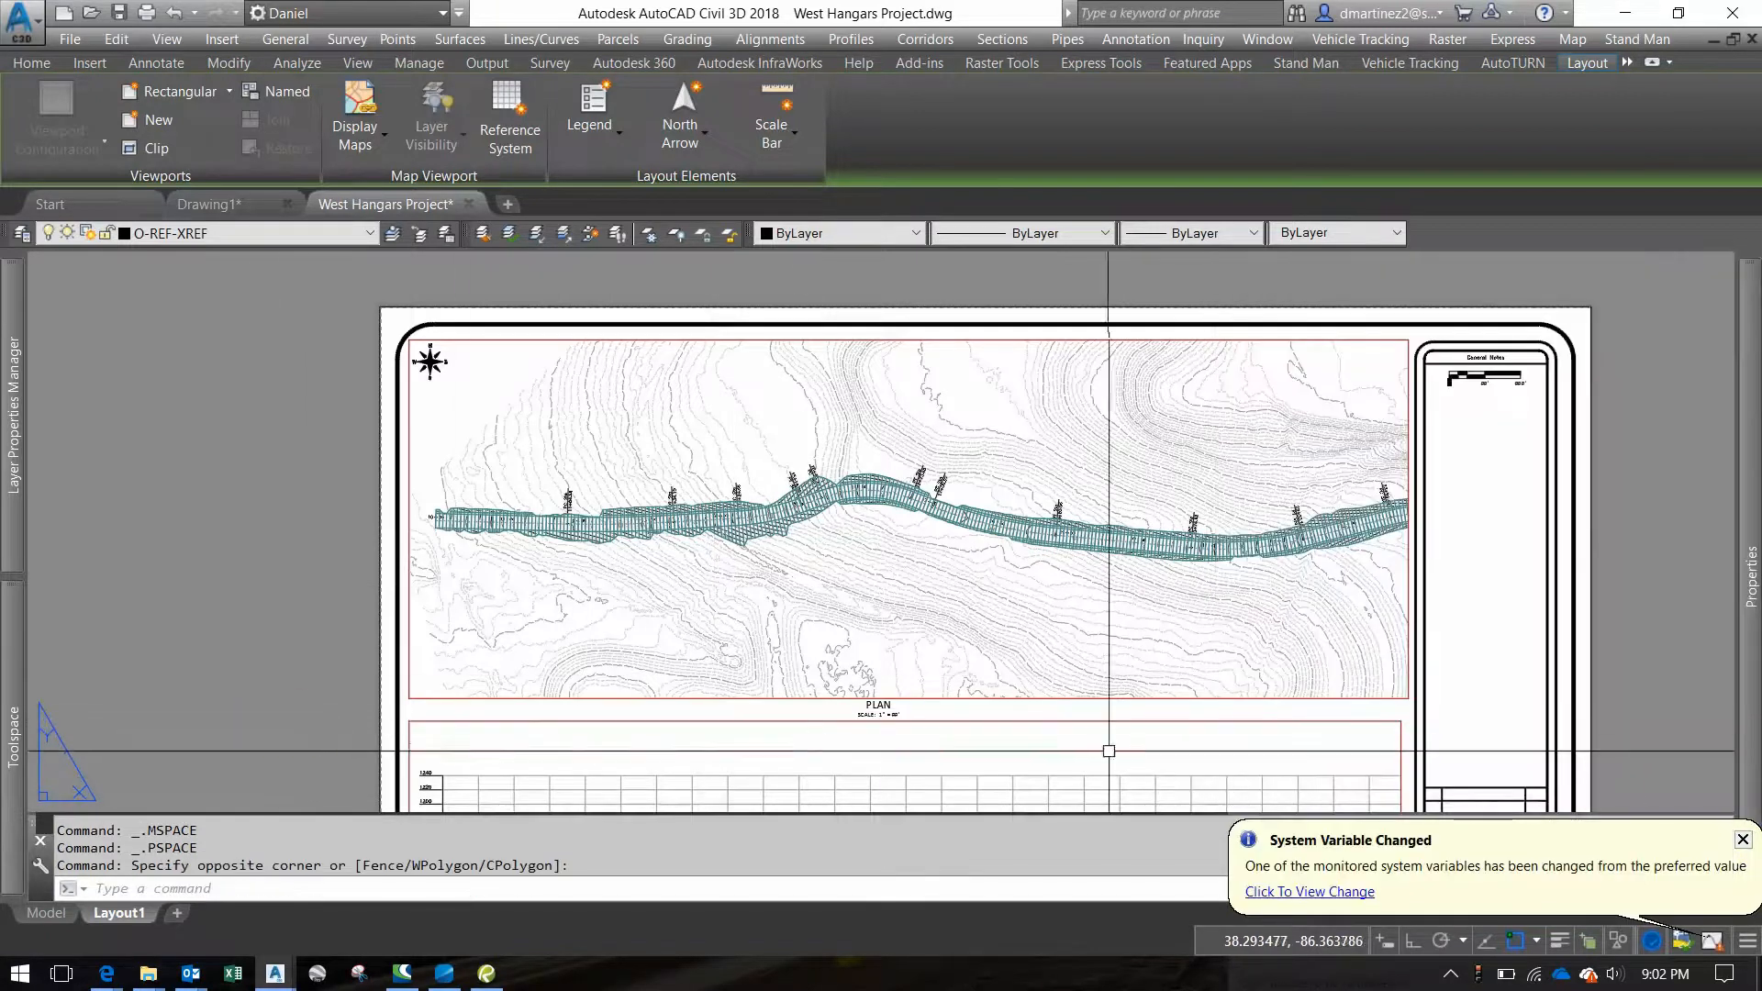
mouse_move(33, 835)
mouse_down()
mouse_move(105, 754)
mouse_move(53, 866)
mouse_move(61, 884)
mouse_up()
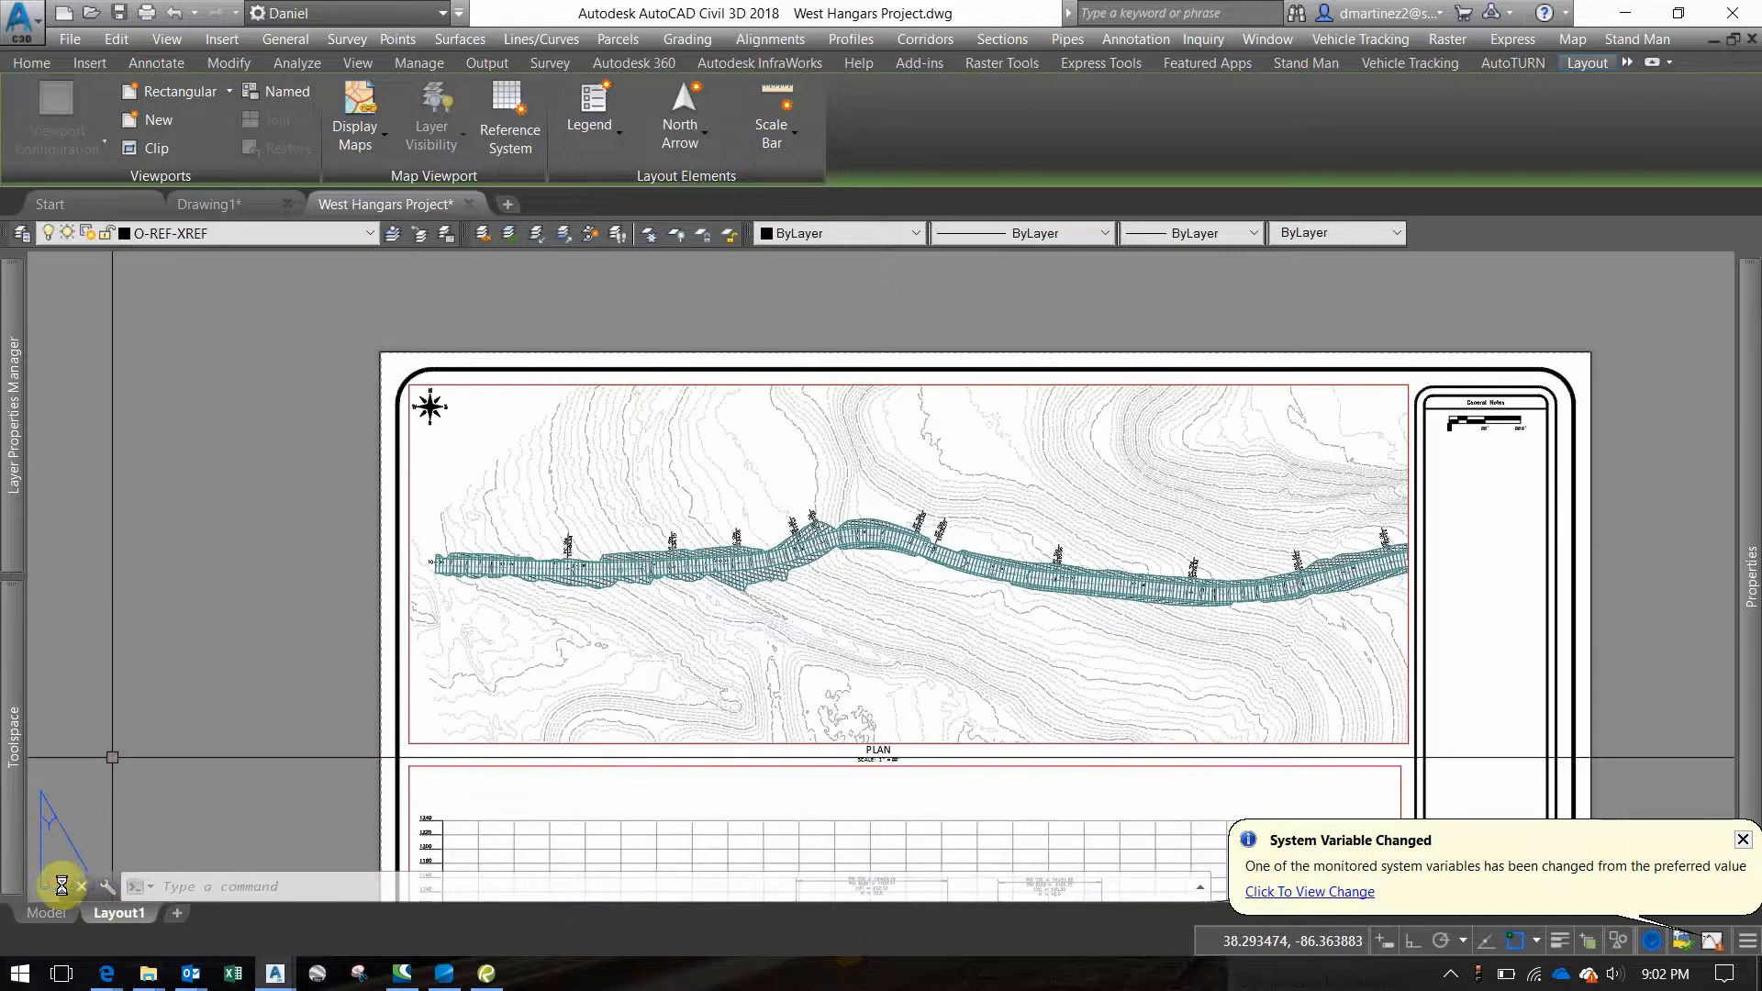
Dismiss the system variable notification and save the drawing
click(1743, 843)
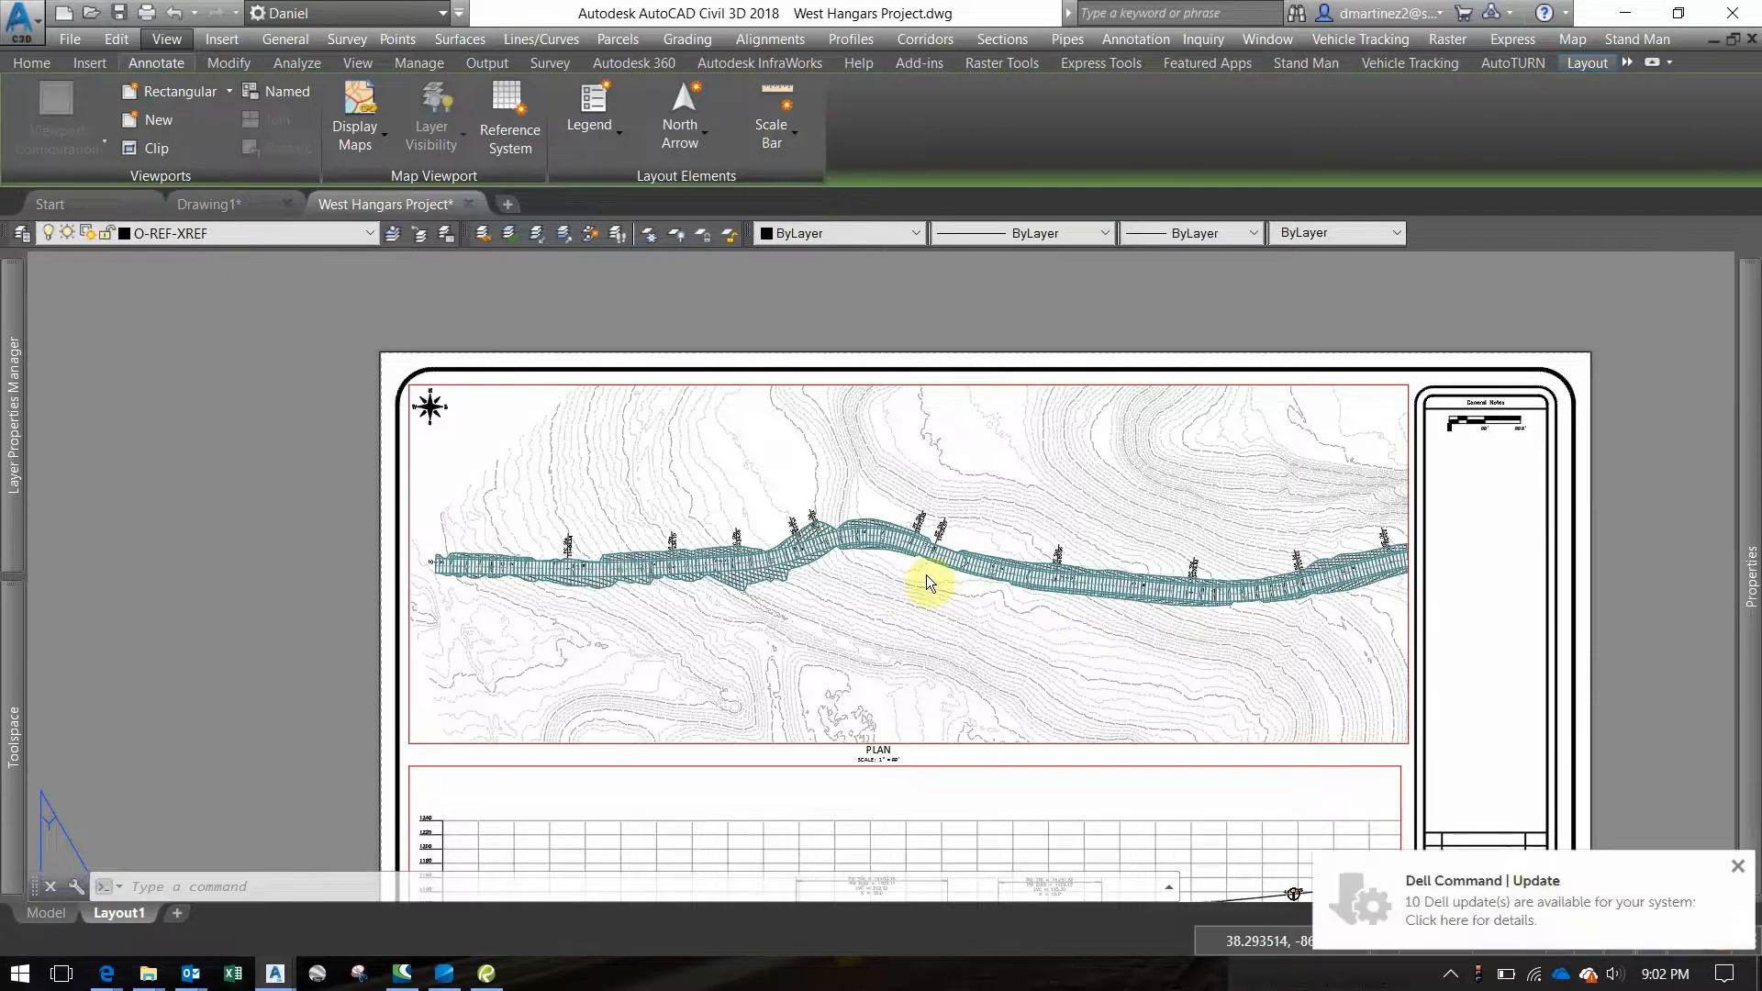
key(ctrl+s)
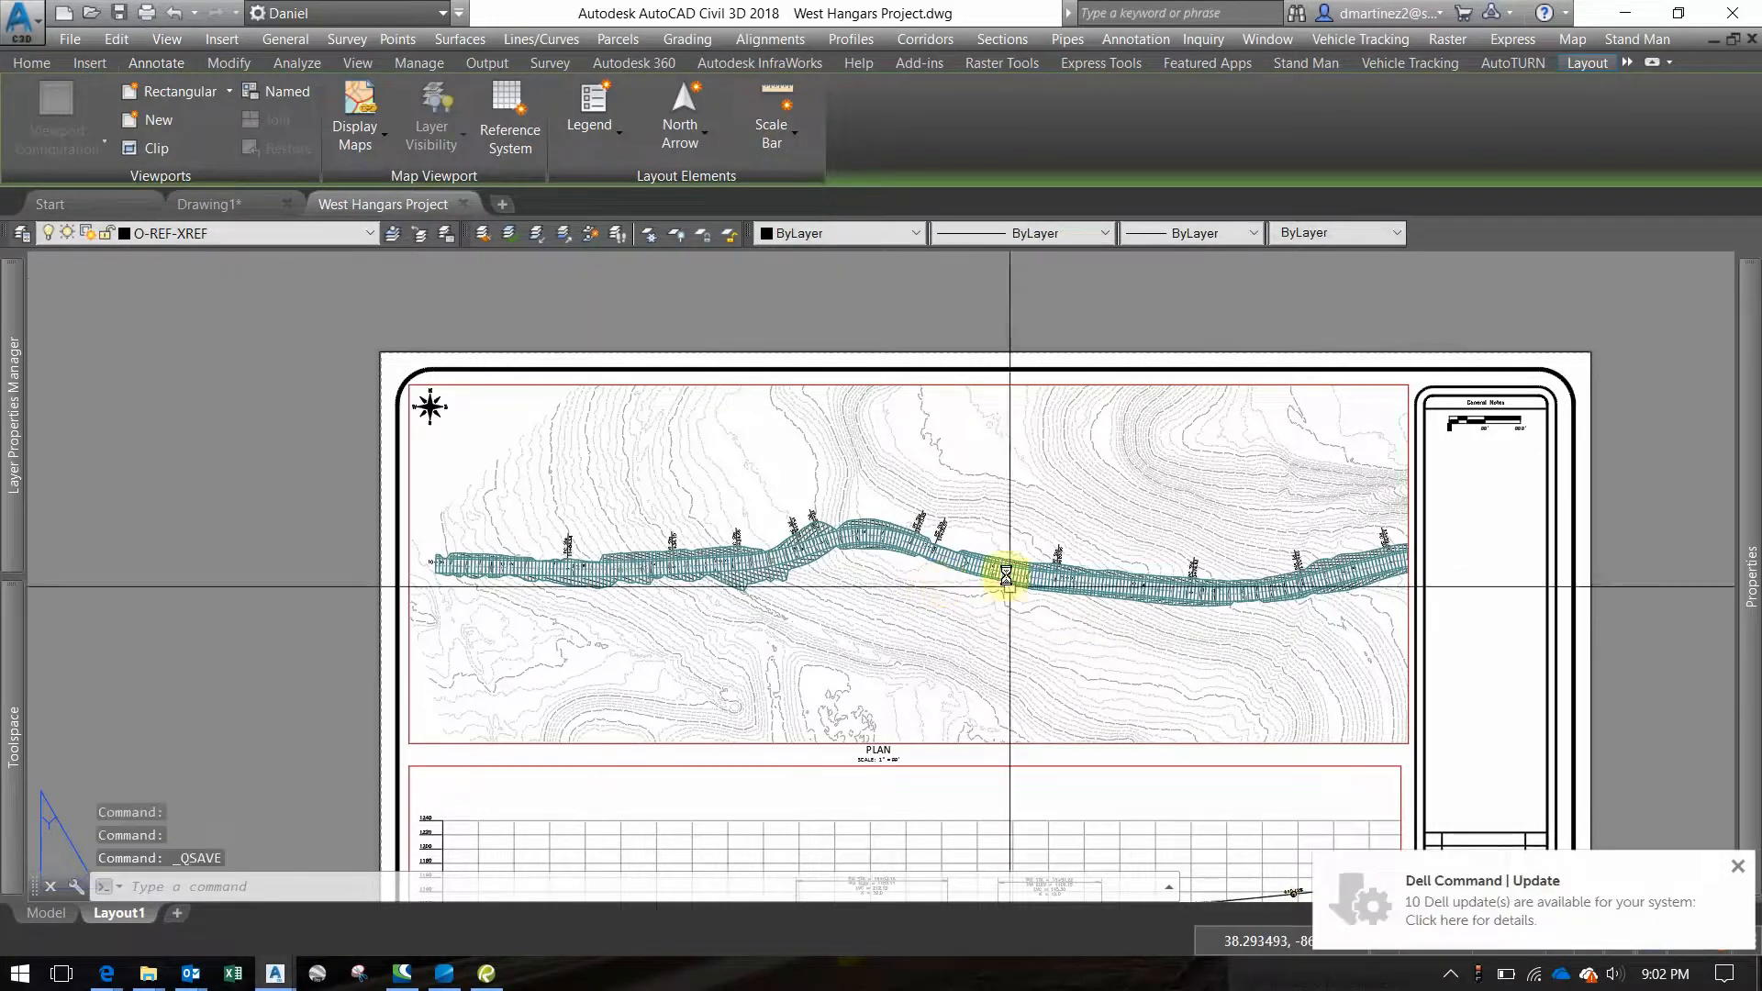
Replace the placeholder in the scale note under the PLAN title so it reads 1" = 50'
mouse_move(909, 601)
middle_down()
mouse_move(827, 445)
mouse_move(766, 394)
middle_up()
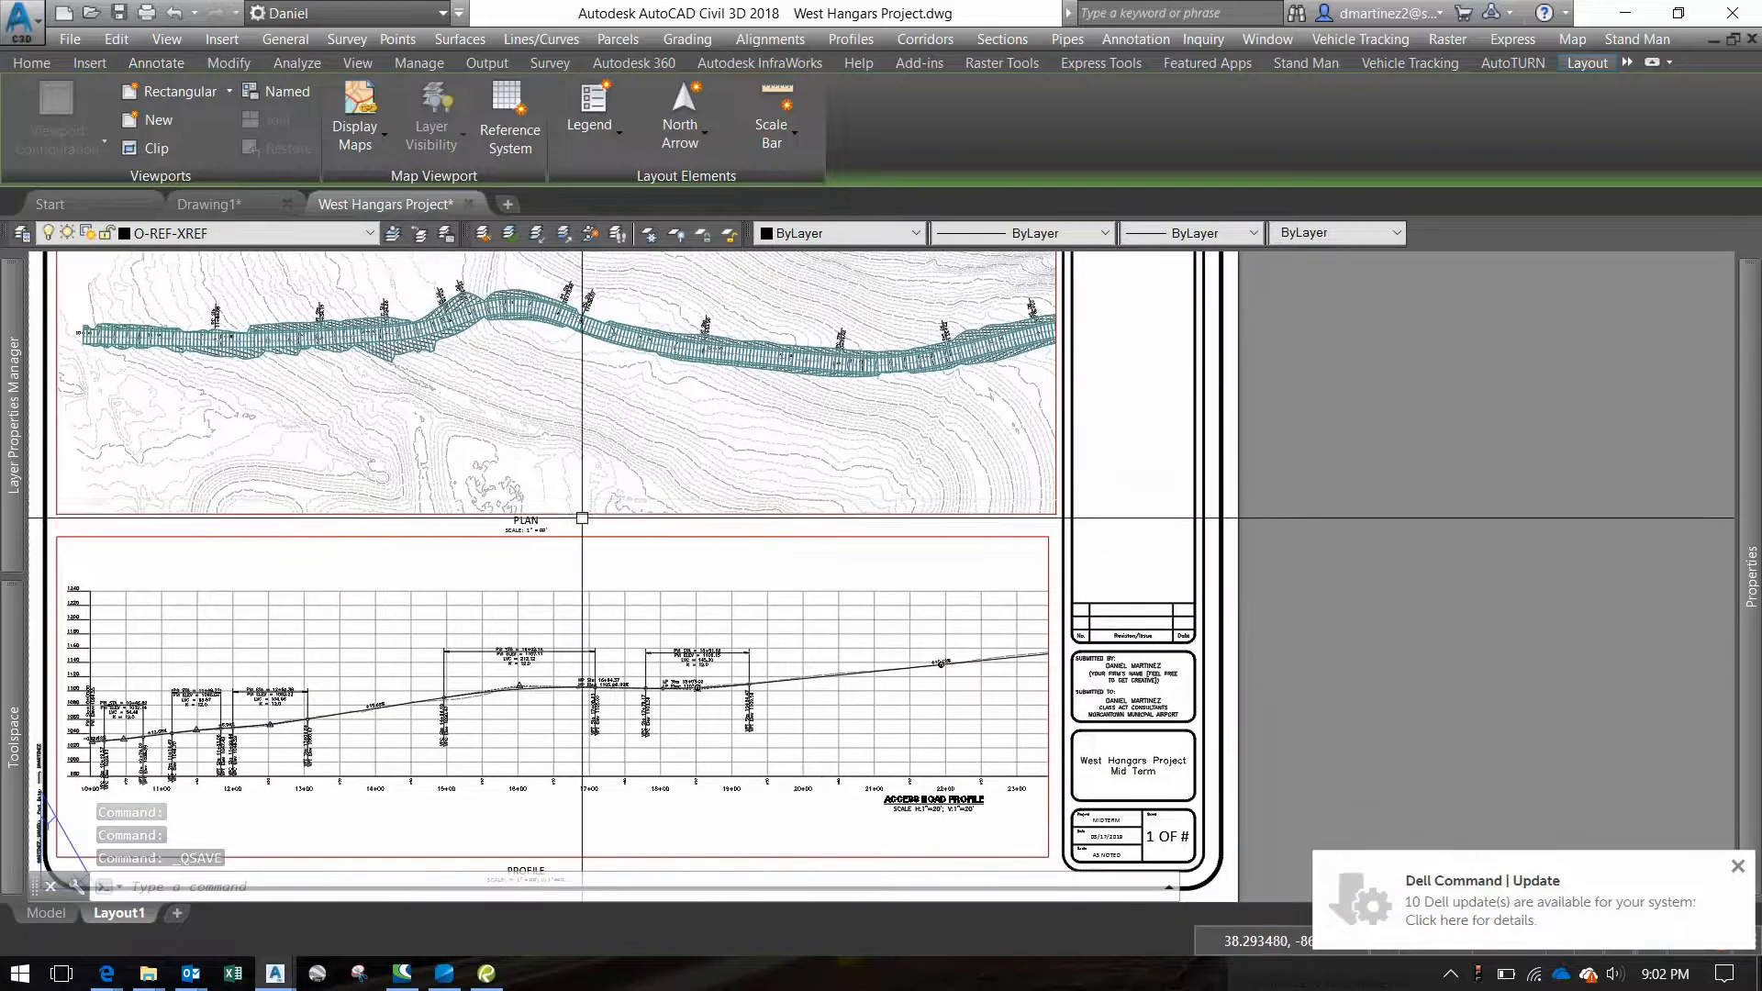
scroll(581, 515, up, 8)
middle_drag(580, 522, 890, 663)
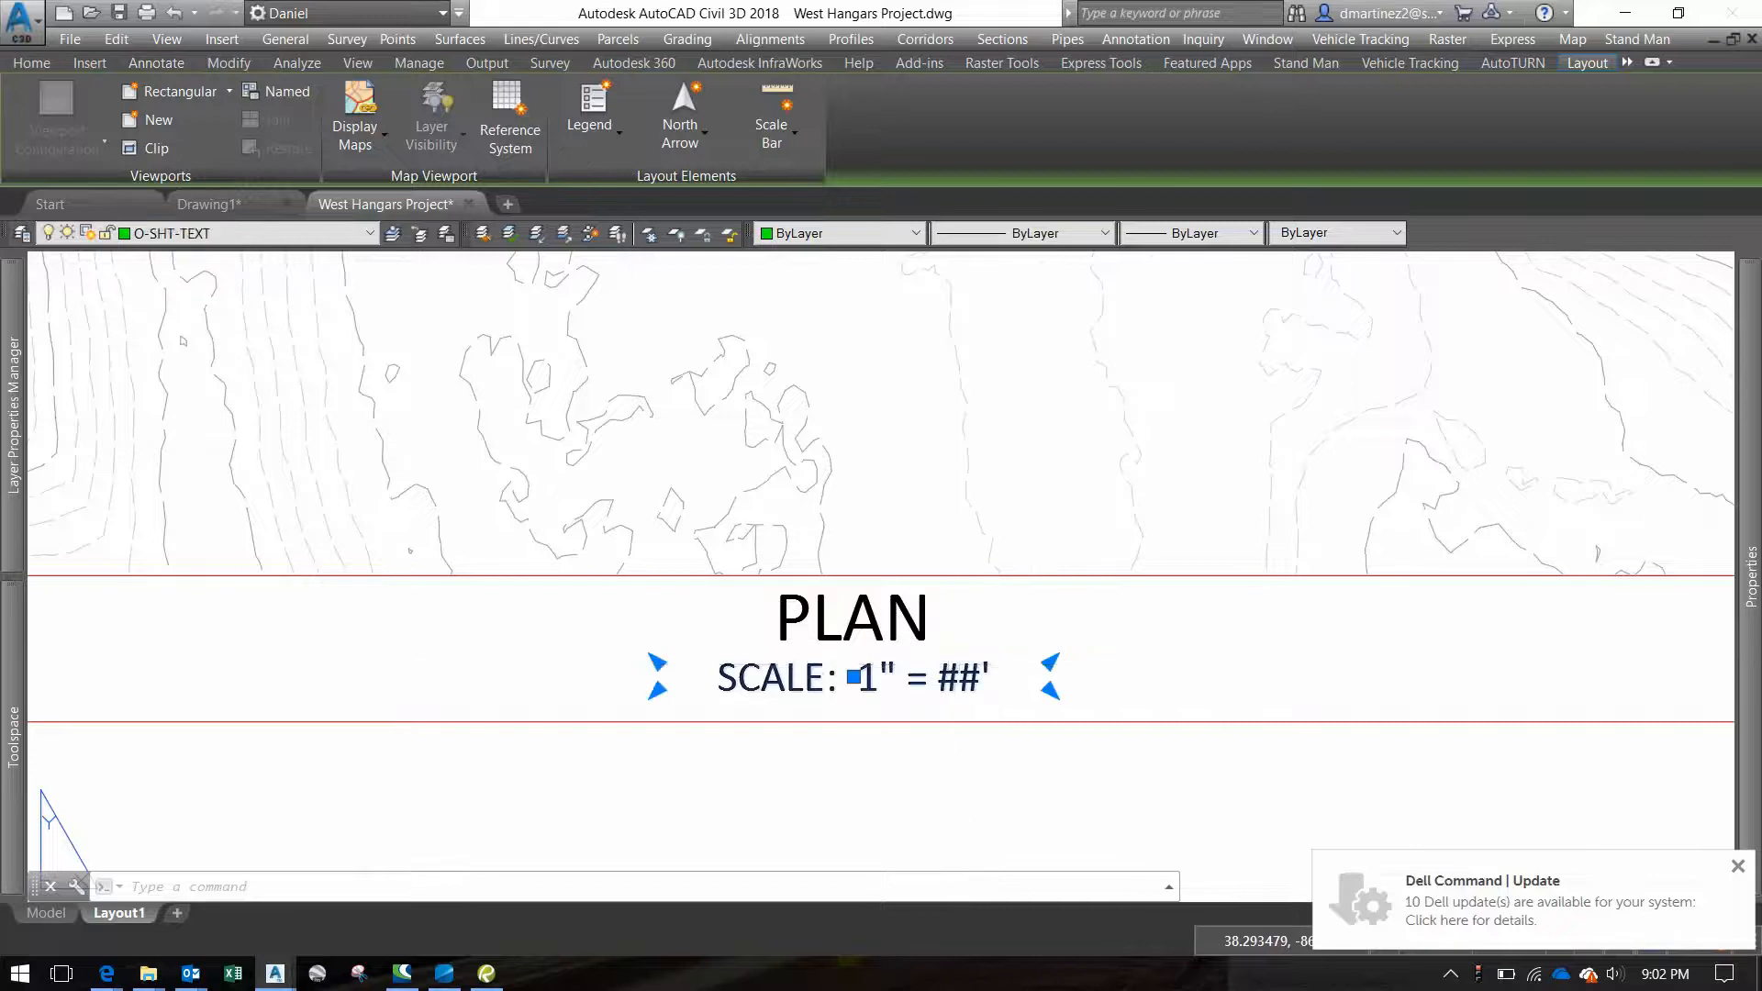
double_click(934, 684)
drag(928, 685, 977, 683)
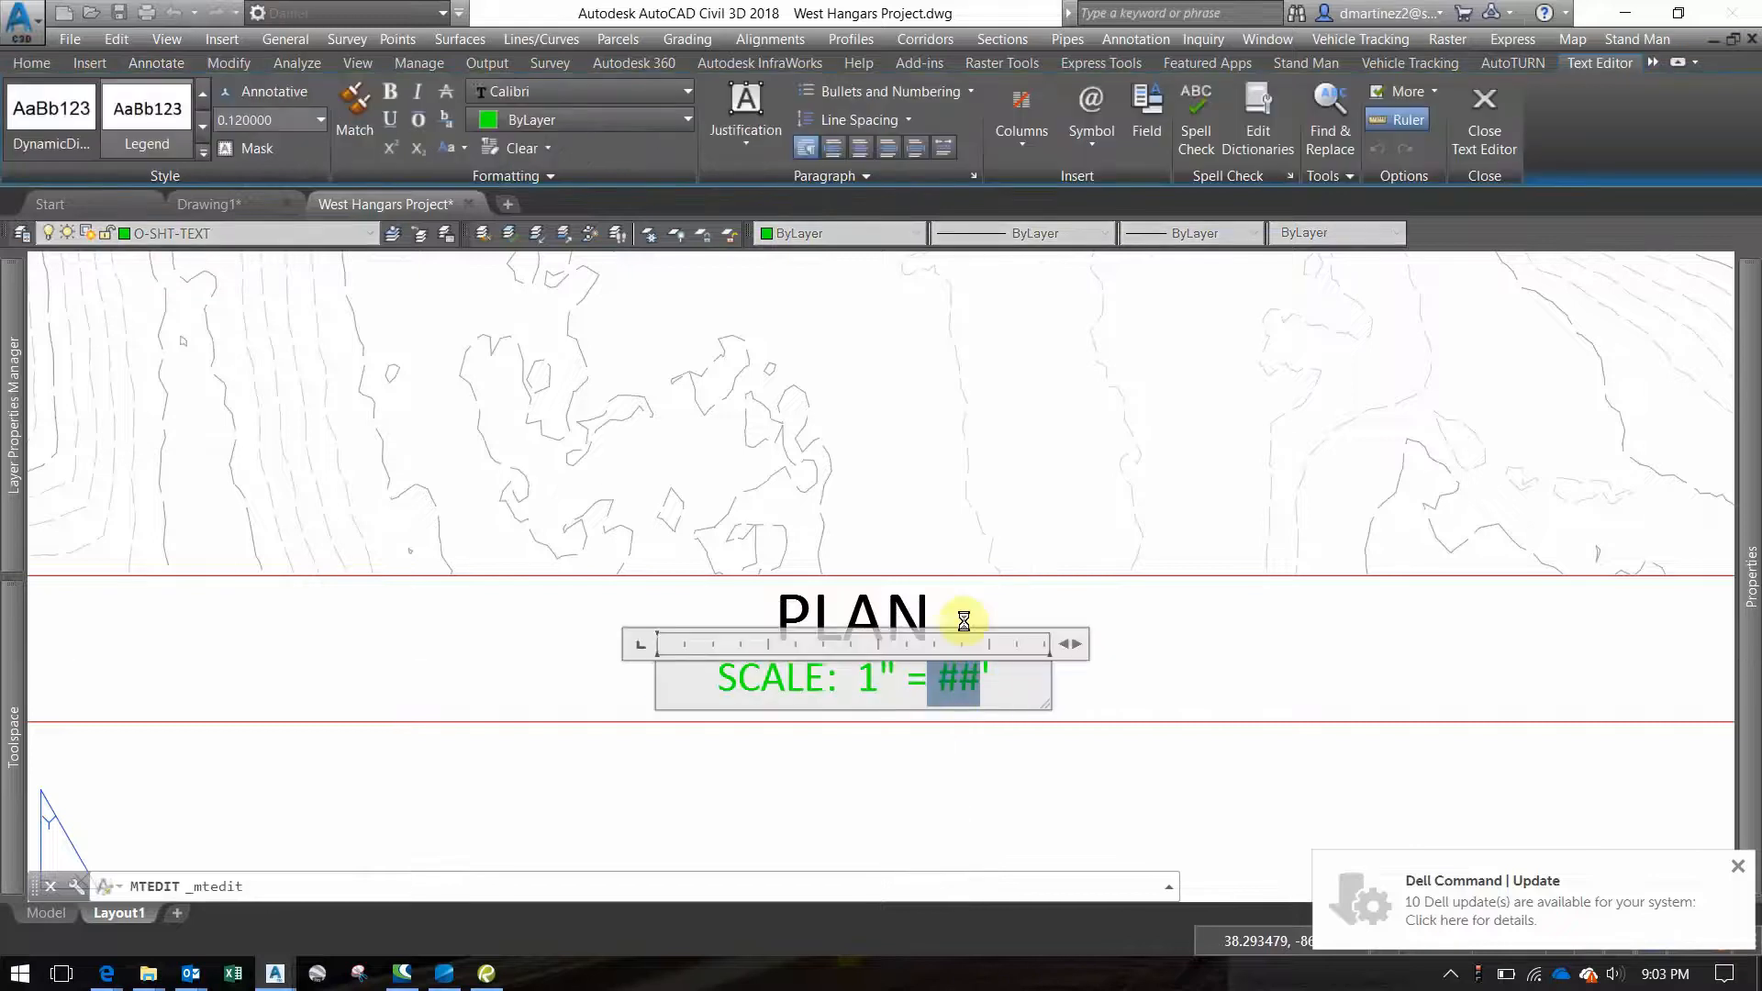
click(1109, 642)
Check the style of the access road profile view in its properties from within the profile viewport
scroll(1114, 656, down, 5)
middle_drag(1124, 716, 1059, 375)
middle_drag(996, 674, 931, 253)
scroll(887, 767, up, 2)
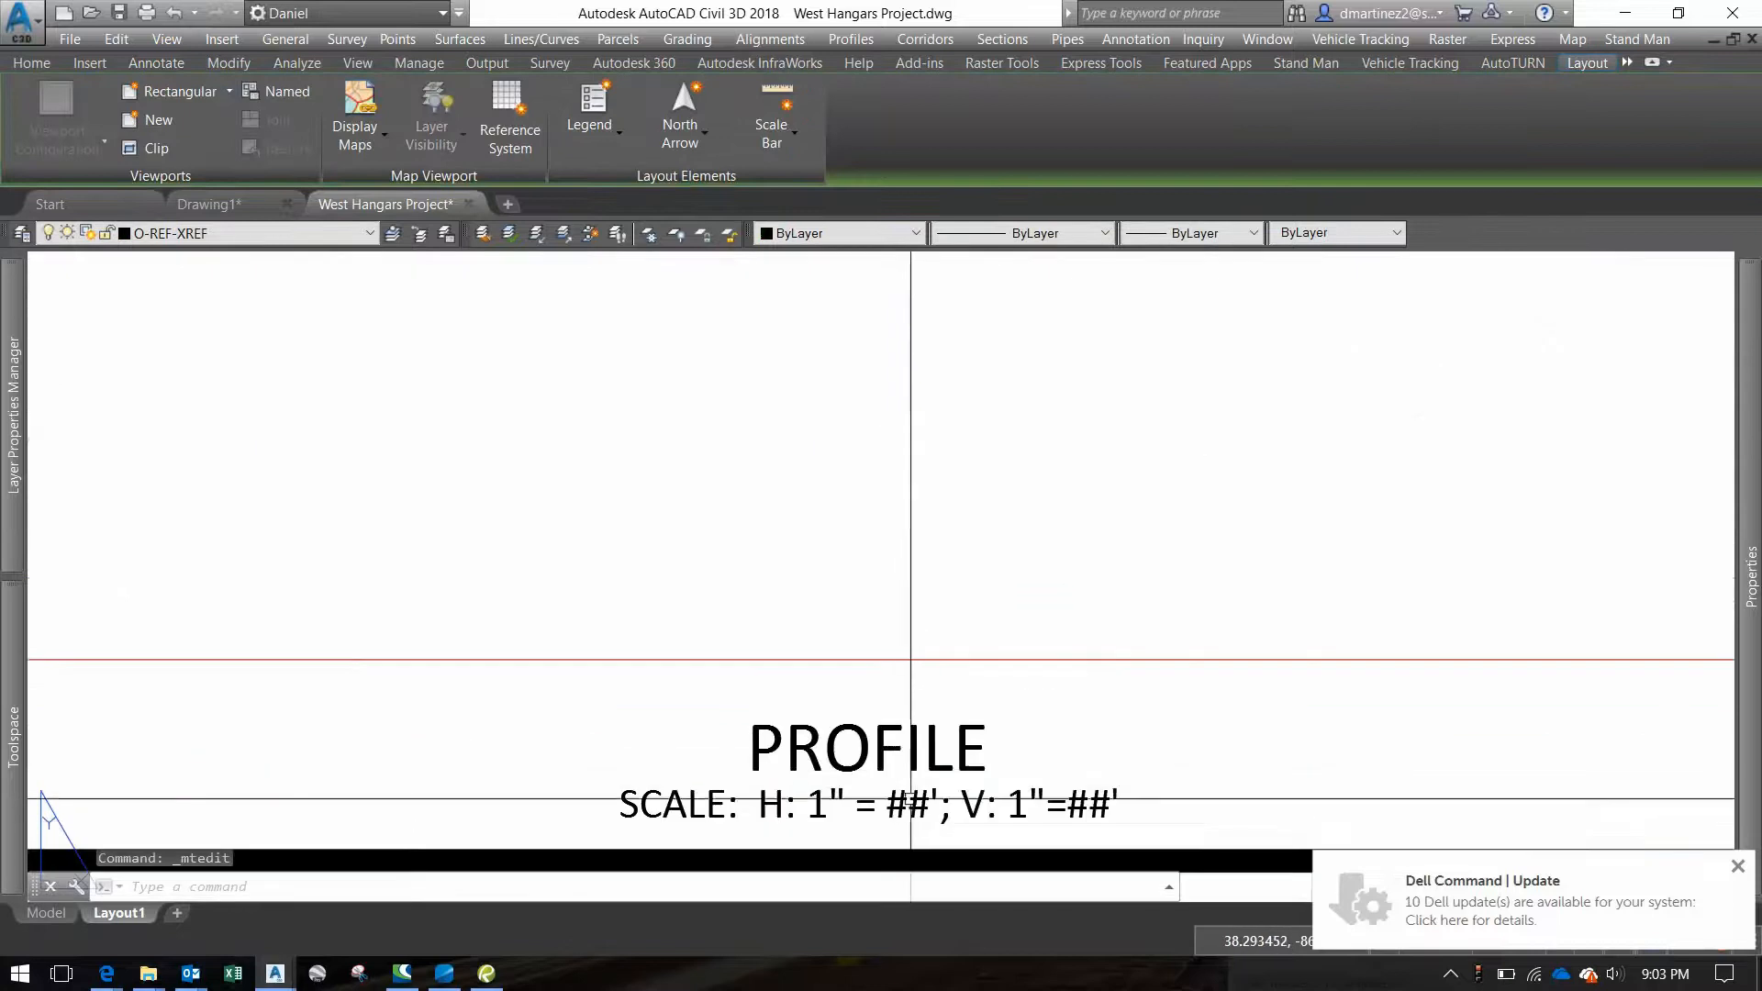
scroll(959, 551, down, 2)
middle_drag(961, 512, 966, 706)
double_click(966, 706)
click(993, 553)
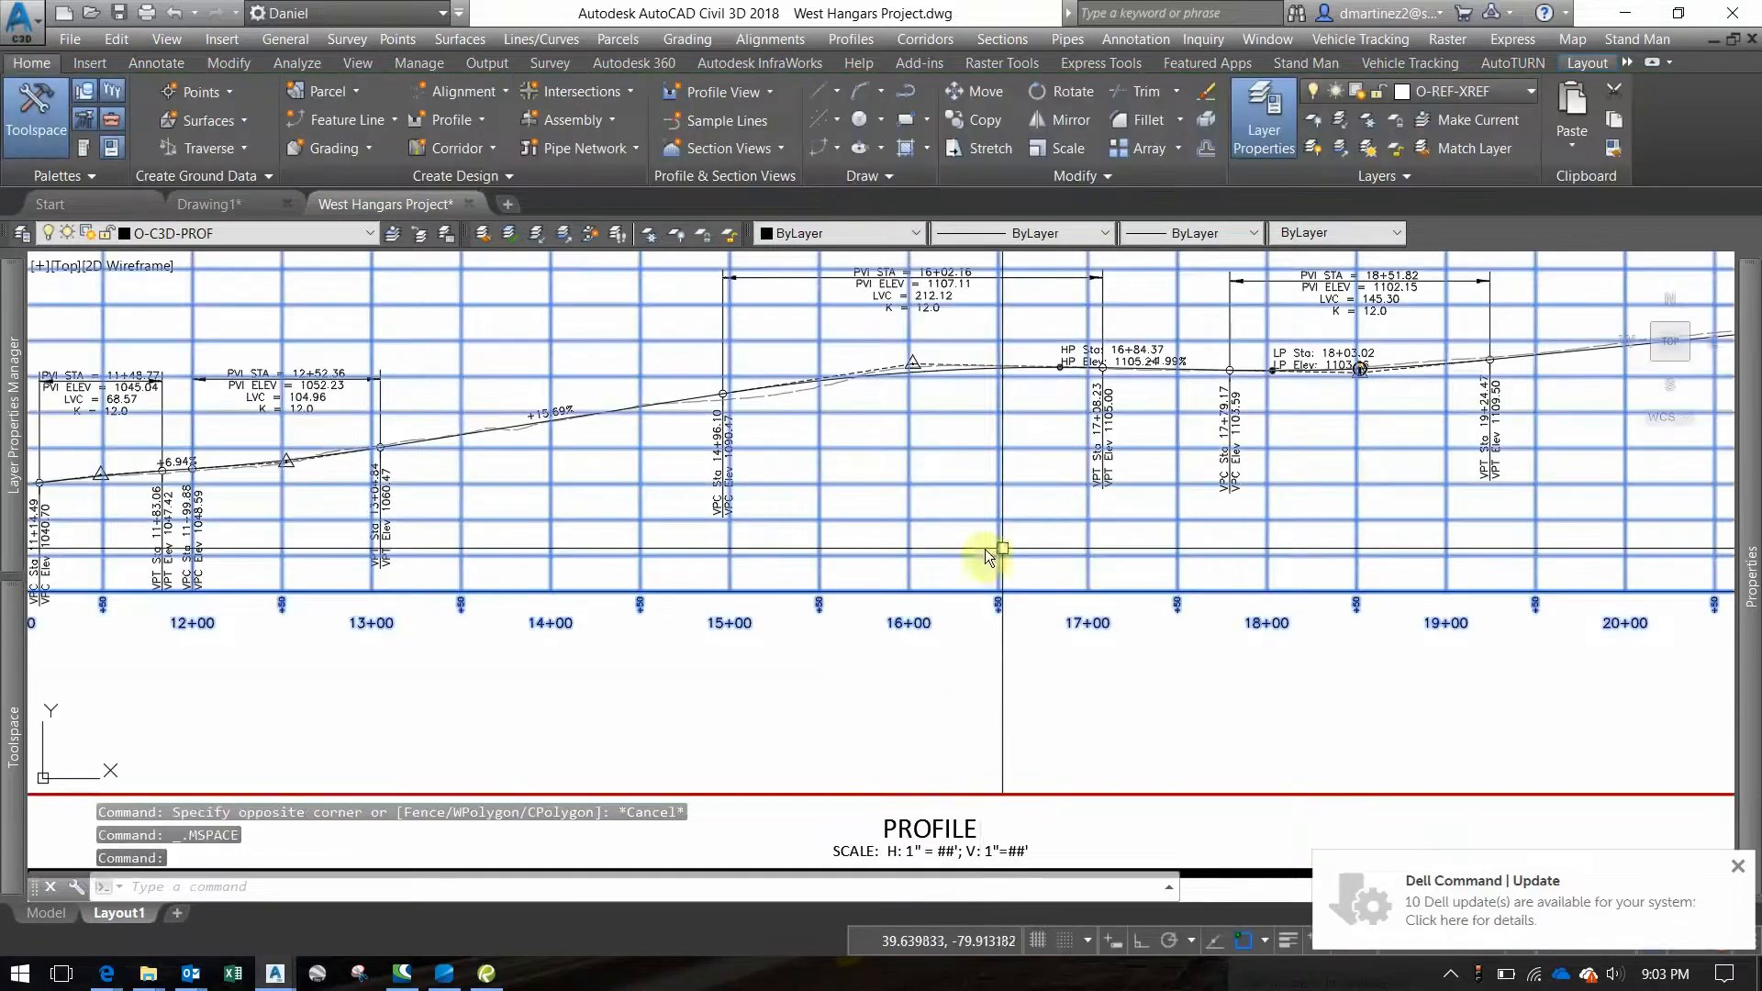
mouse_move(1748, 348)
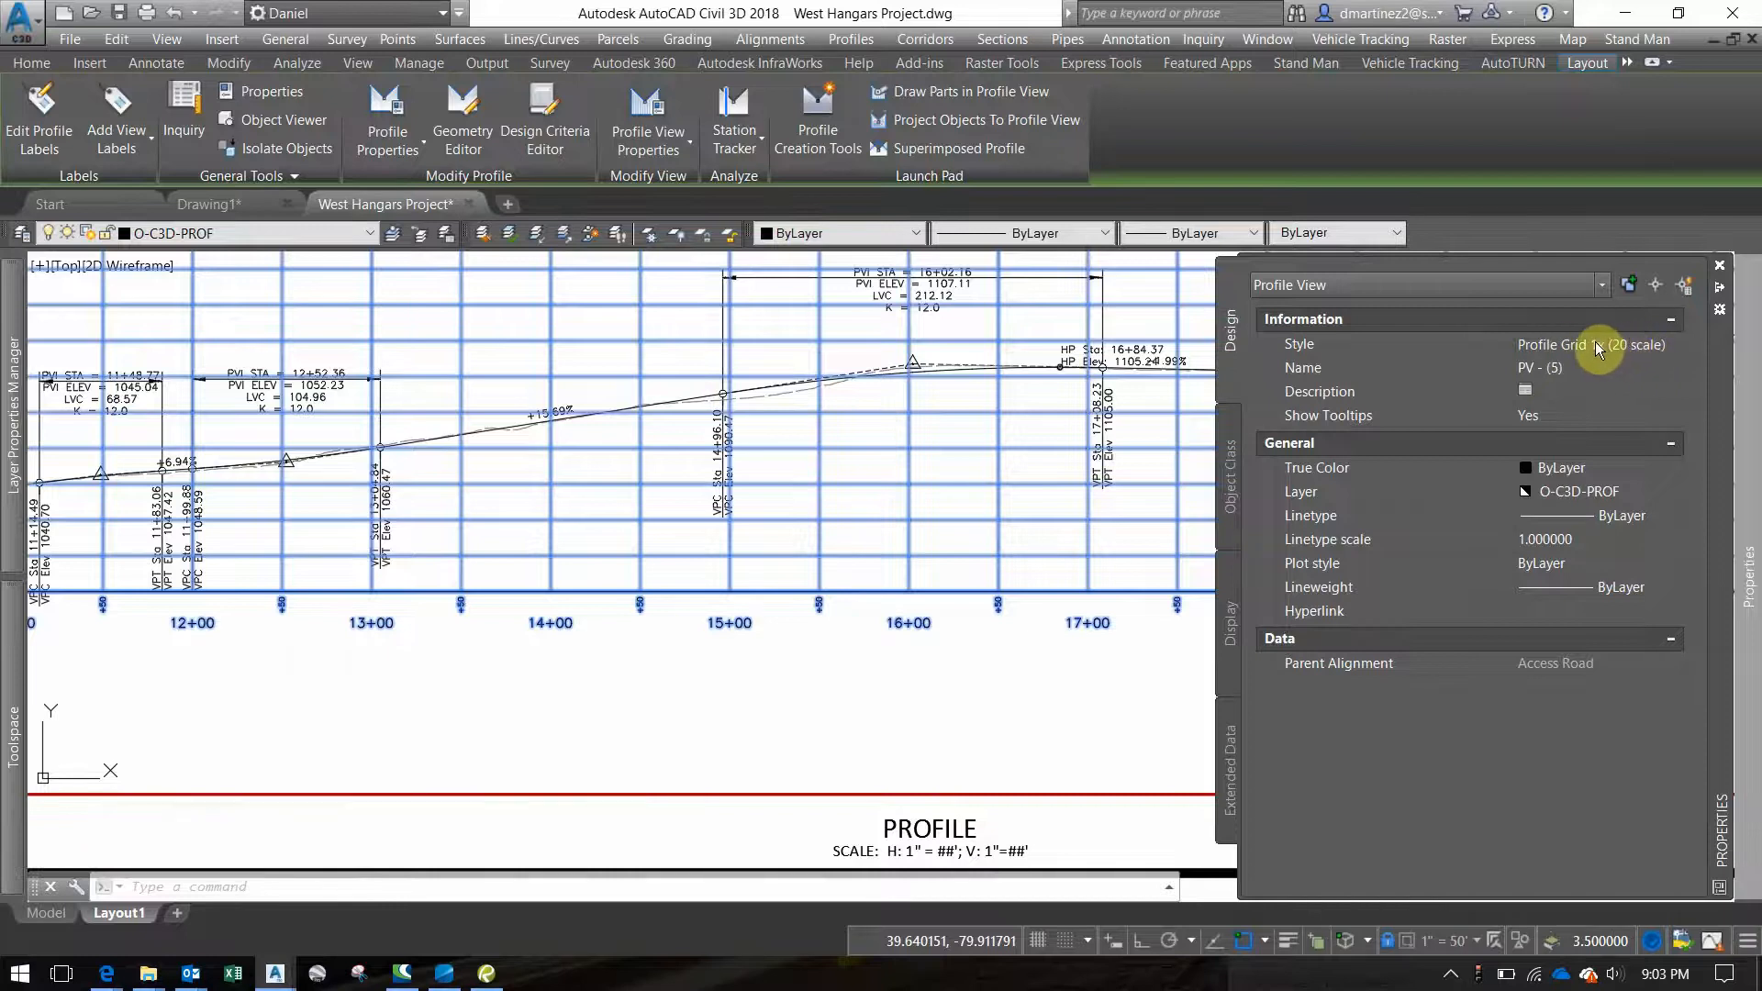
click(750, 854)
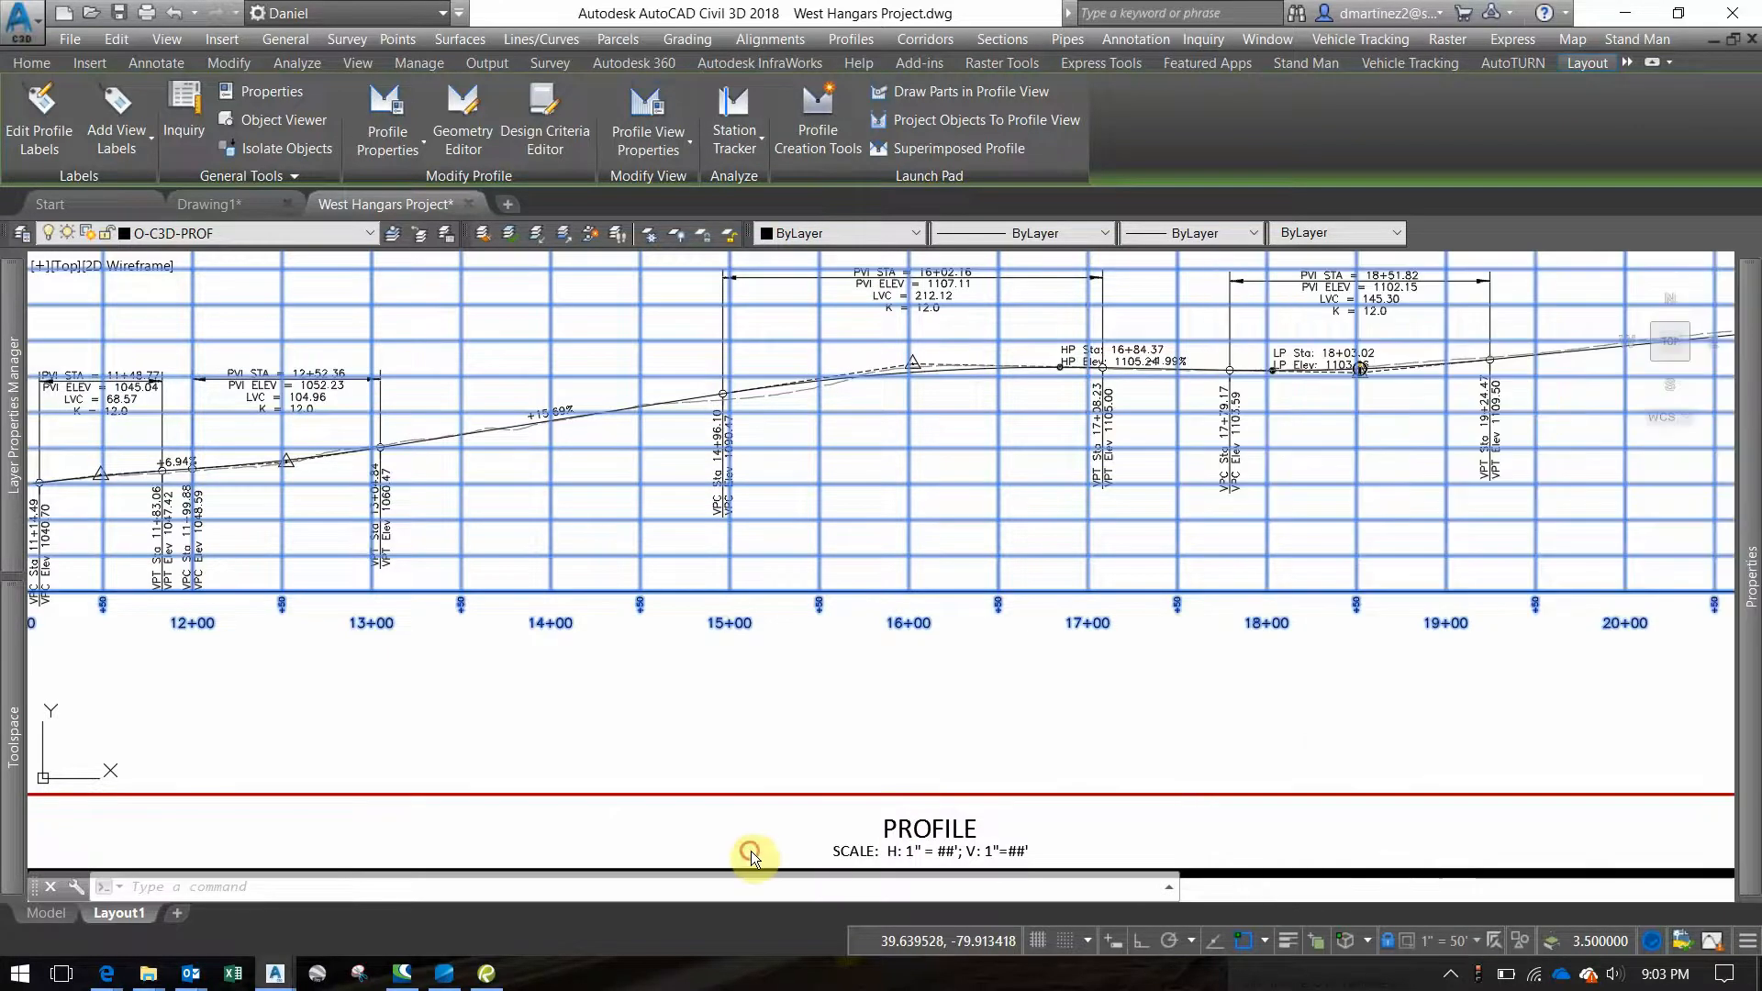
Return to paper space and set the scale note under the PROFILE title to H: 1" = 50'; V: 1"=50'
double_click(798, 844)
scroll(946, 866, up, 4)
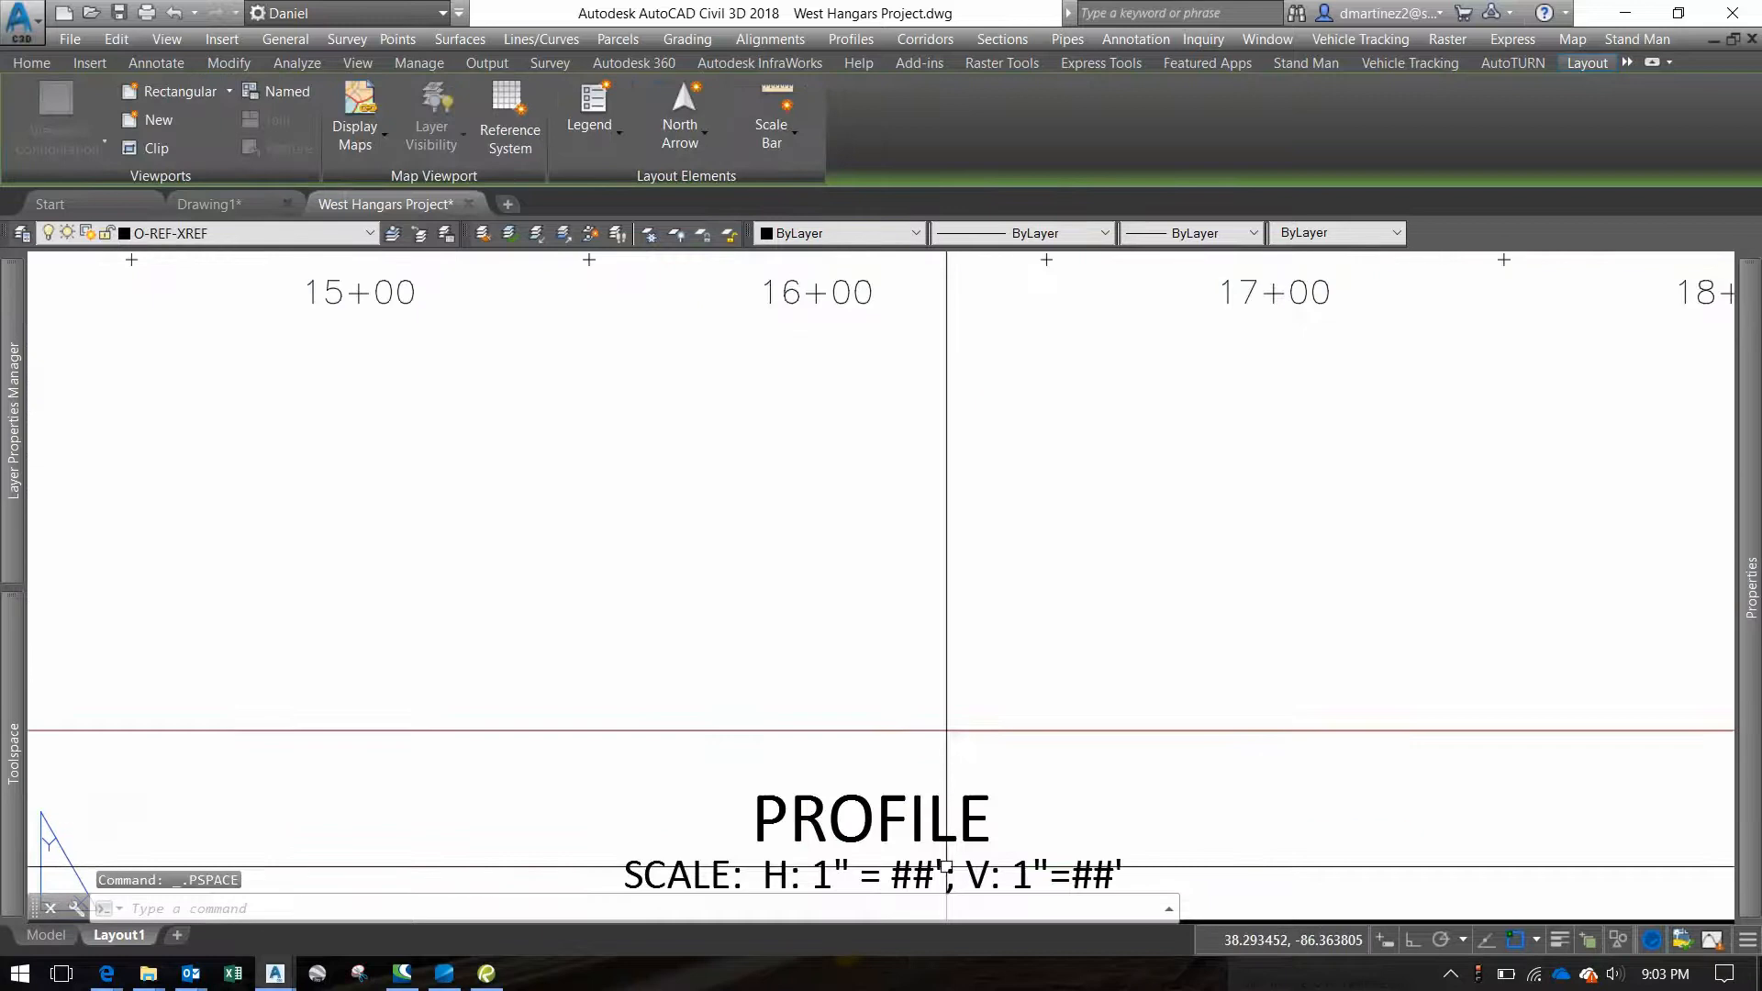
click(917, 877)
double_click(892, 877)
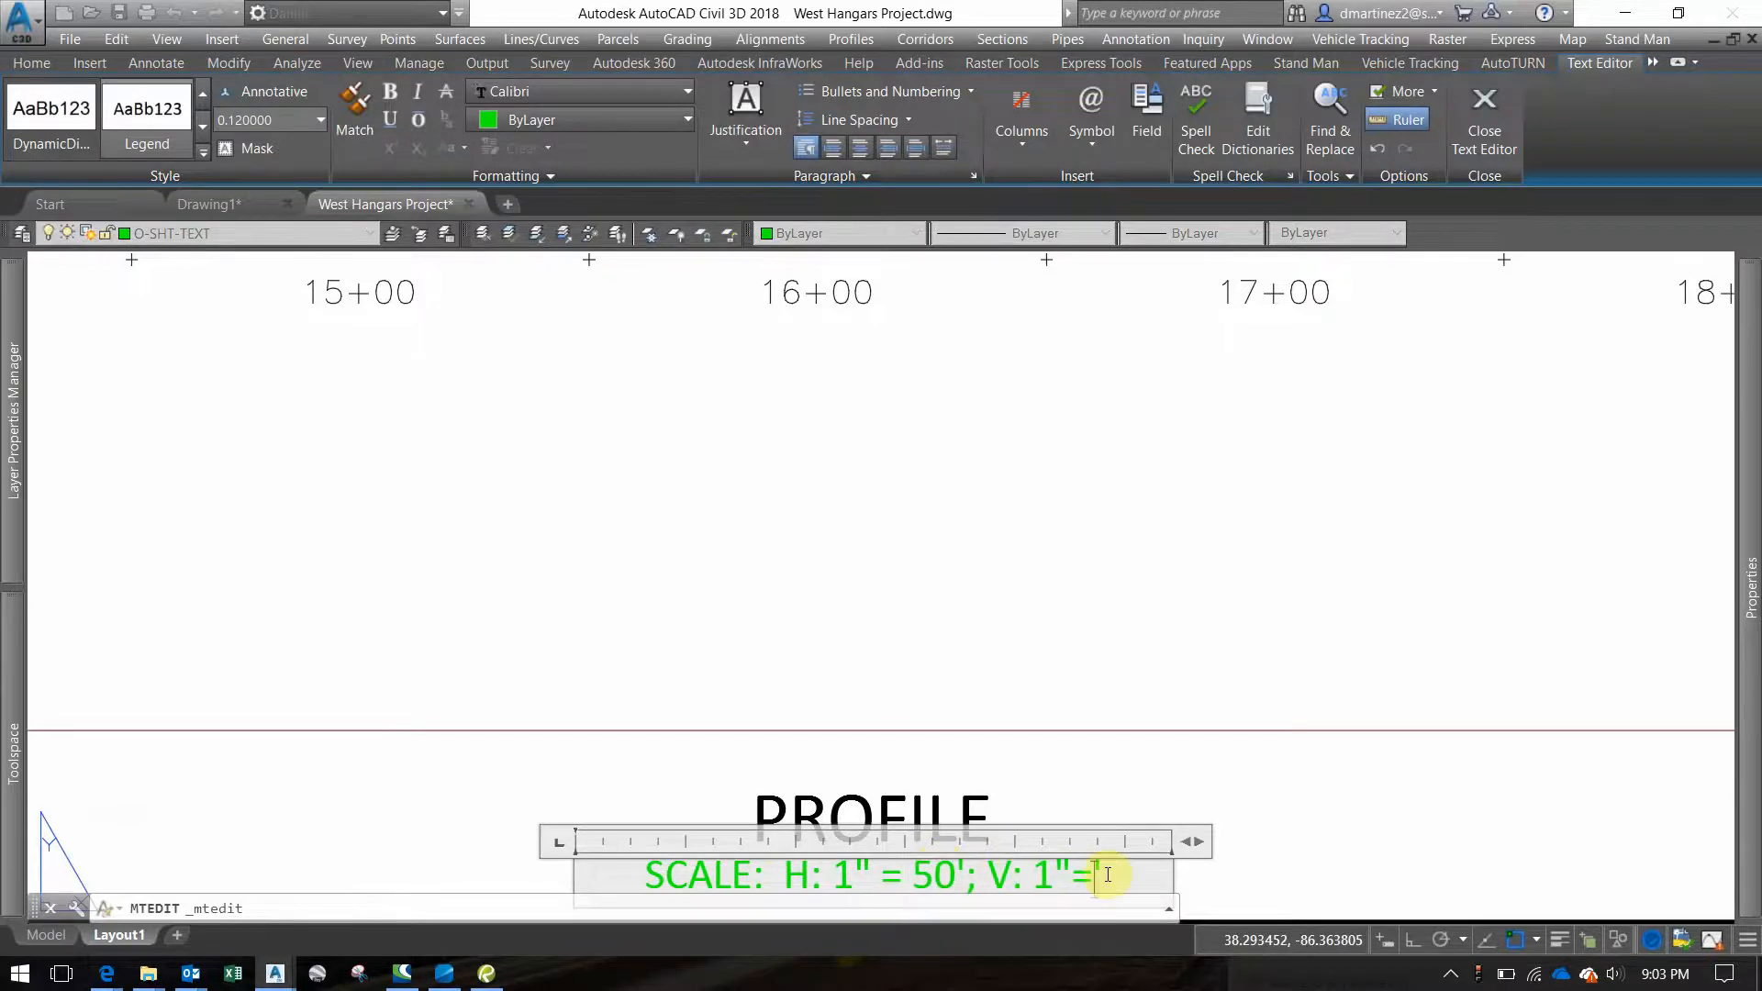
click(1156, 684)
Raise the profile viewport's lower edge to just below the station labels with object snap off, cropping out the ACCESS ROAD PROFILE title
scroll(1173, 633, down, 5)
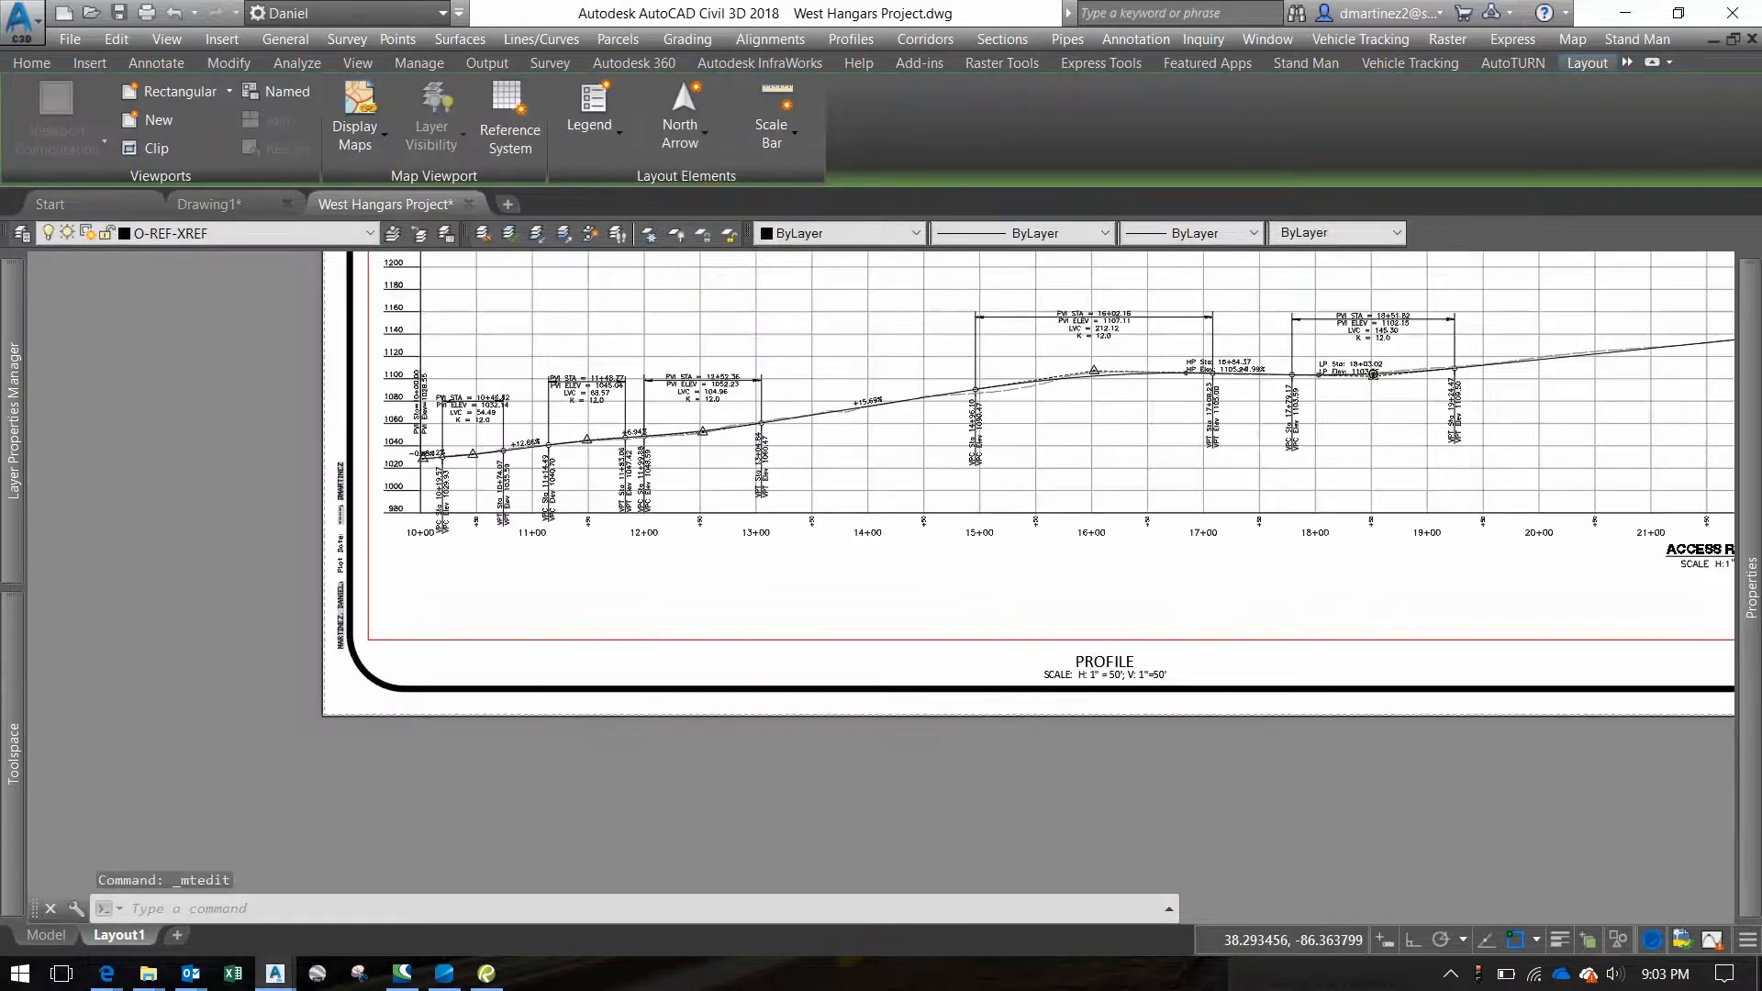
middle_drag(1213, 603, 364, 840)
scroll(688, 831, up, 5)
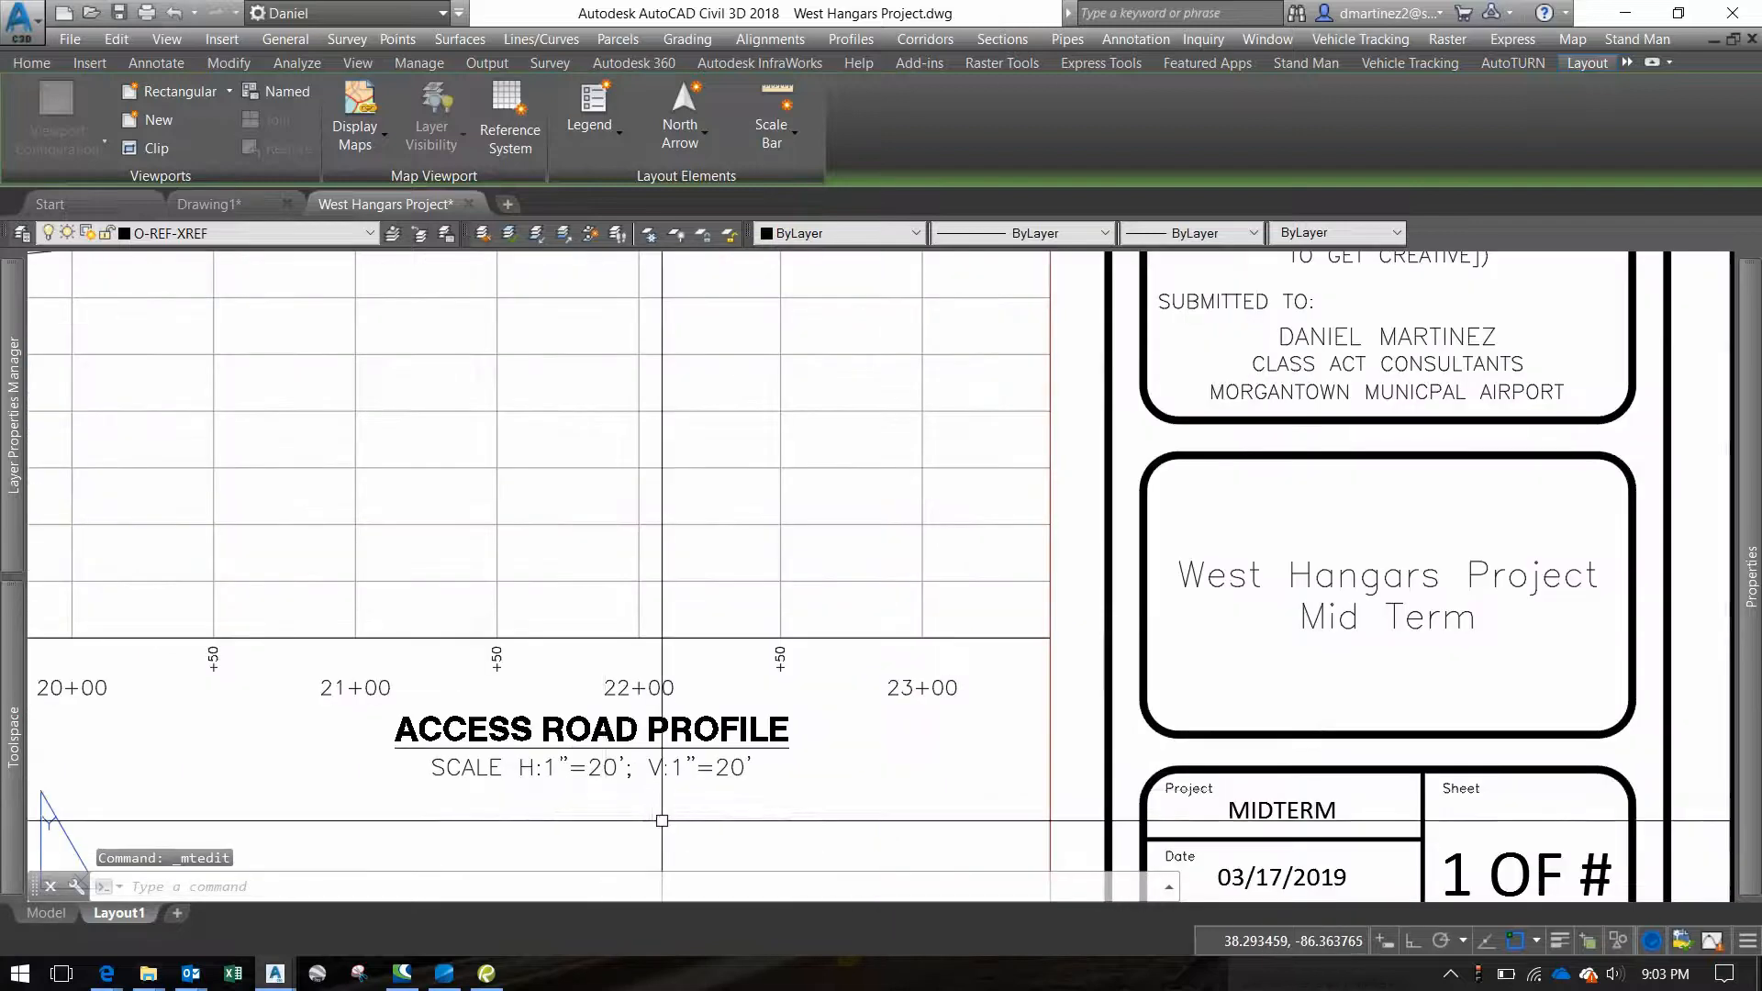
middle_drag(606, 794, 1009, 601)
click(837, 781)
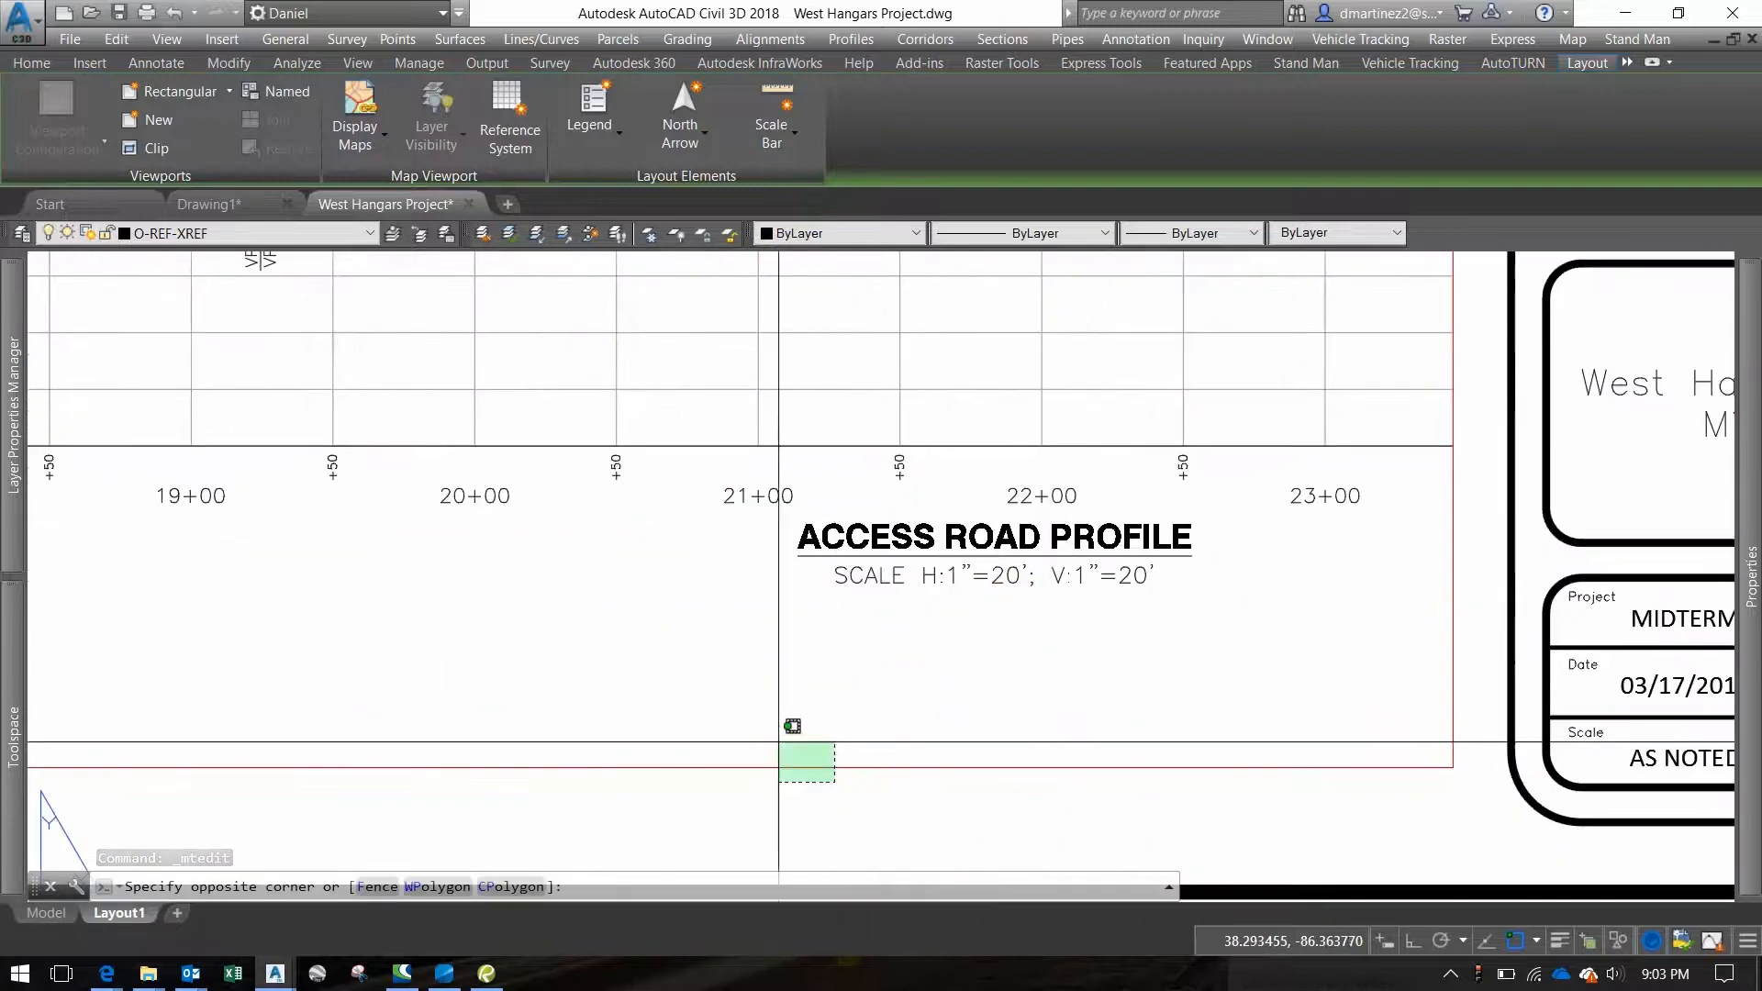
click(738, 721)
scroll(588, 681, down, 2)
middle_drag(657, 685, 791, 677)
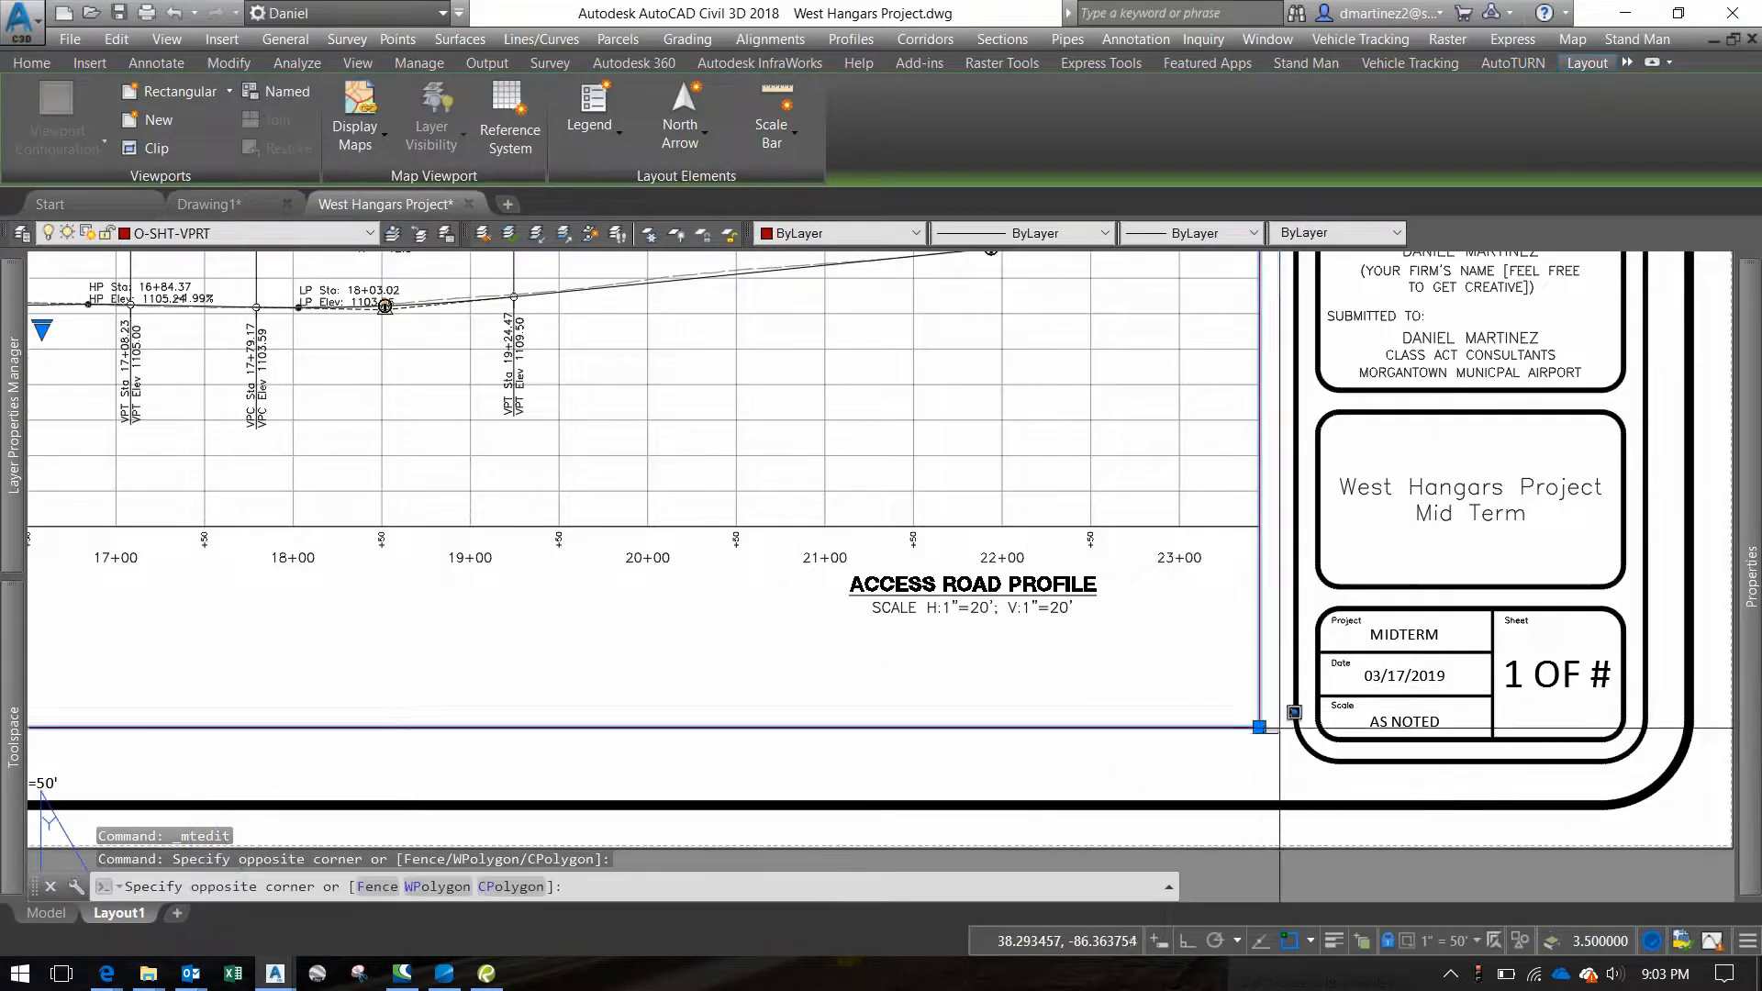
click(1259, 726)
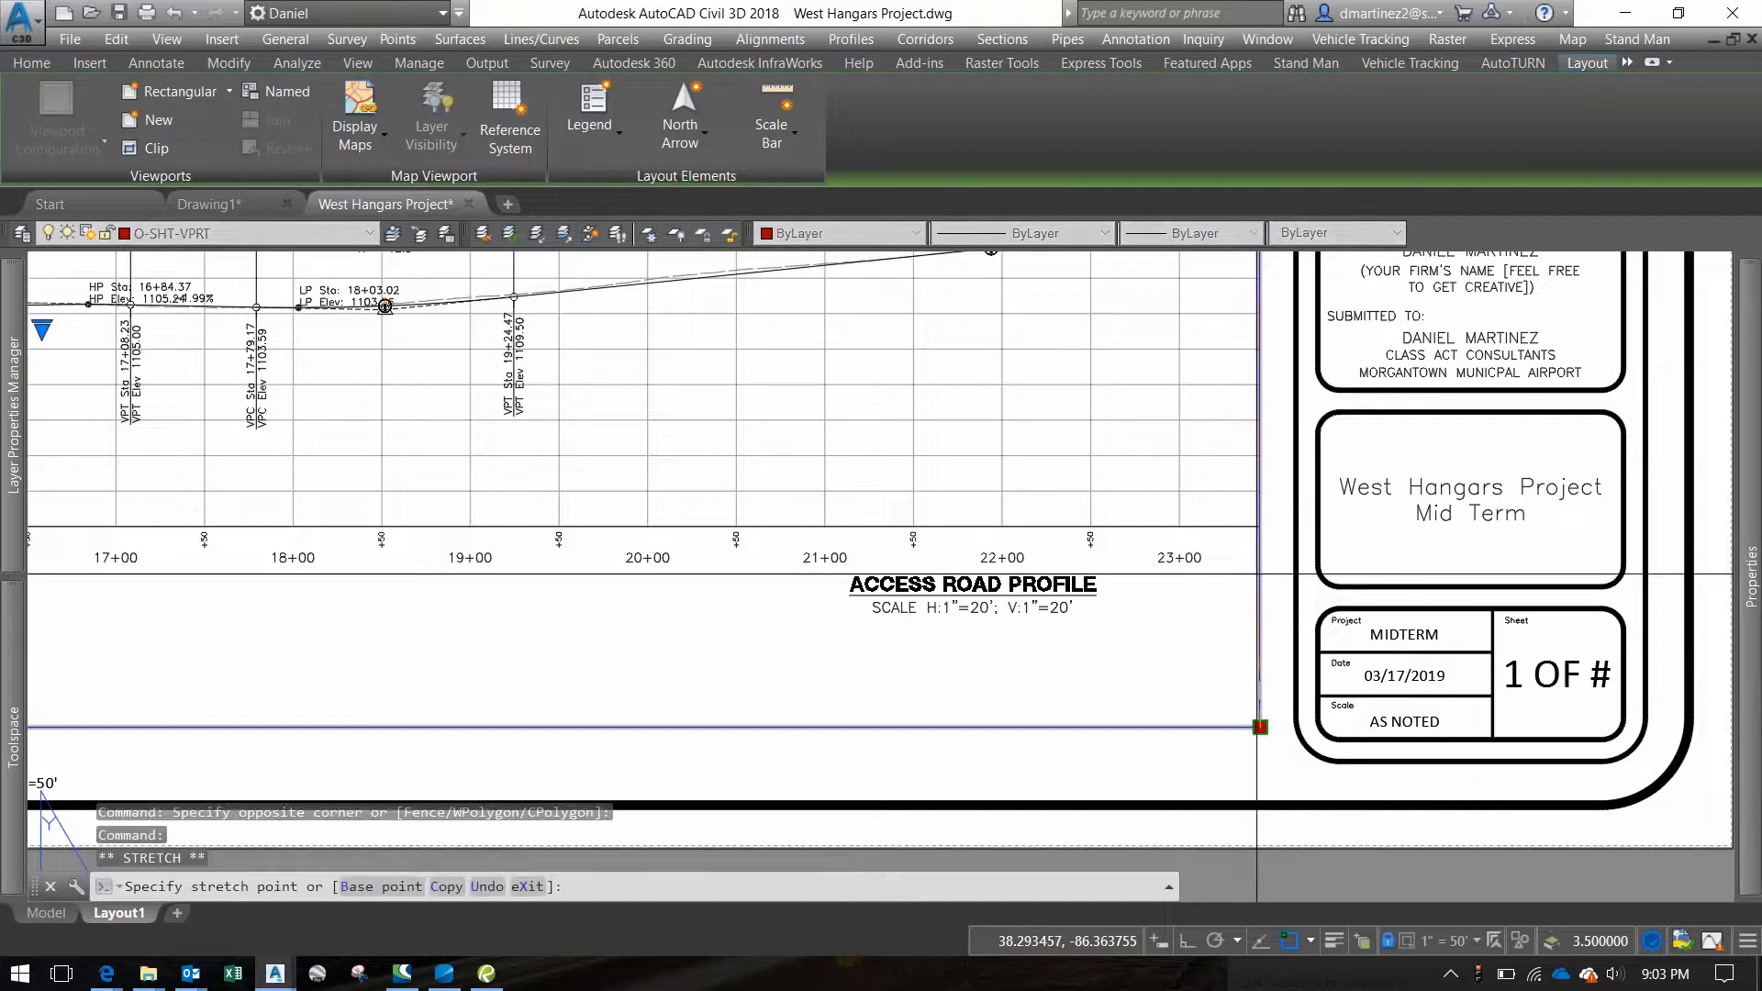
click(1259, 726)
click(1259, 726)
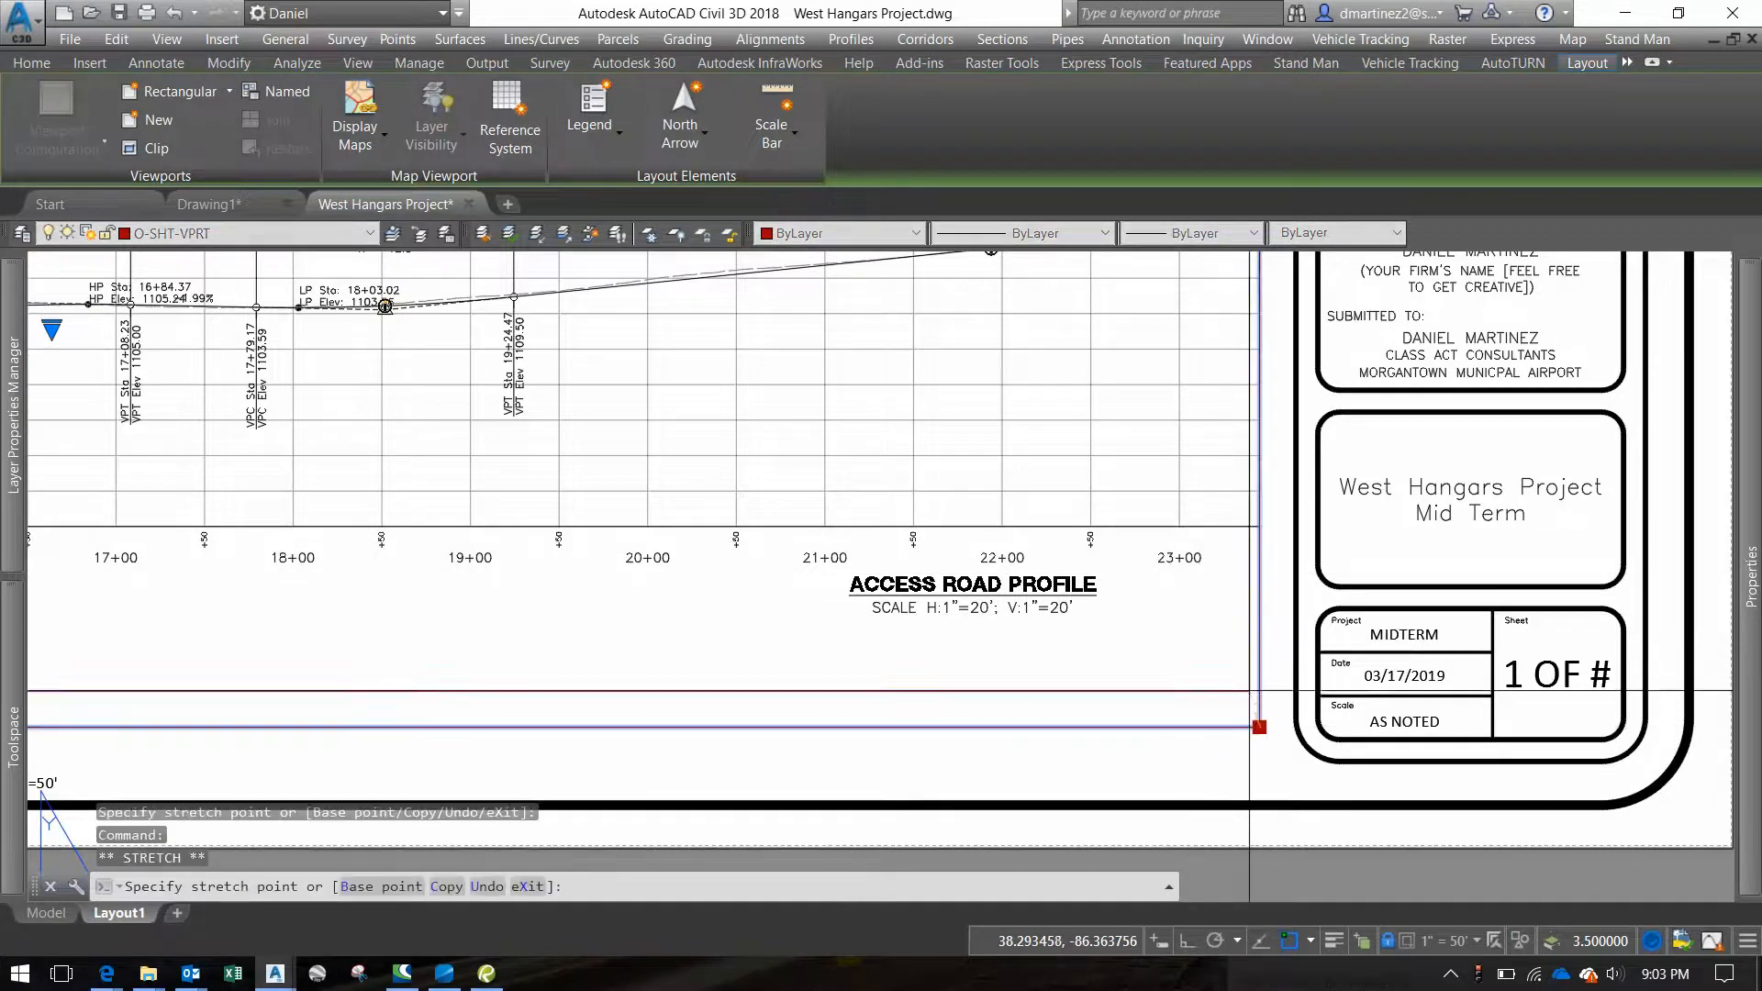
key(F3)
key(Escape)
Move the profile viewport straight down about 1.93 units with Ortho on, to just above the PROFILE title
scroll(844, 644, down, 5)
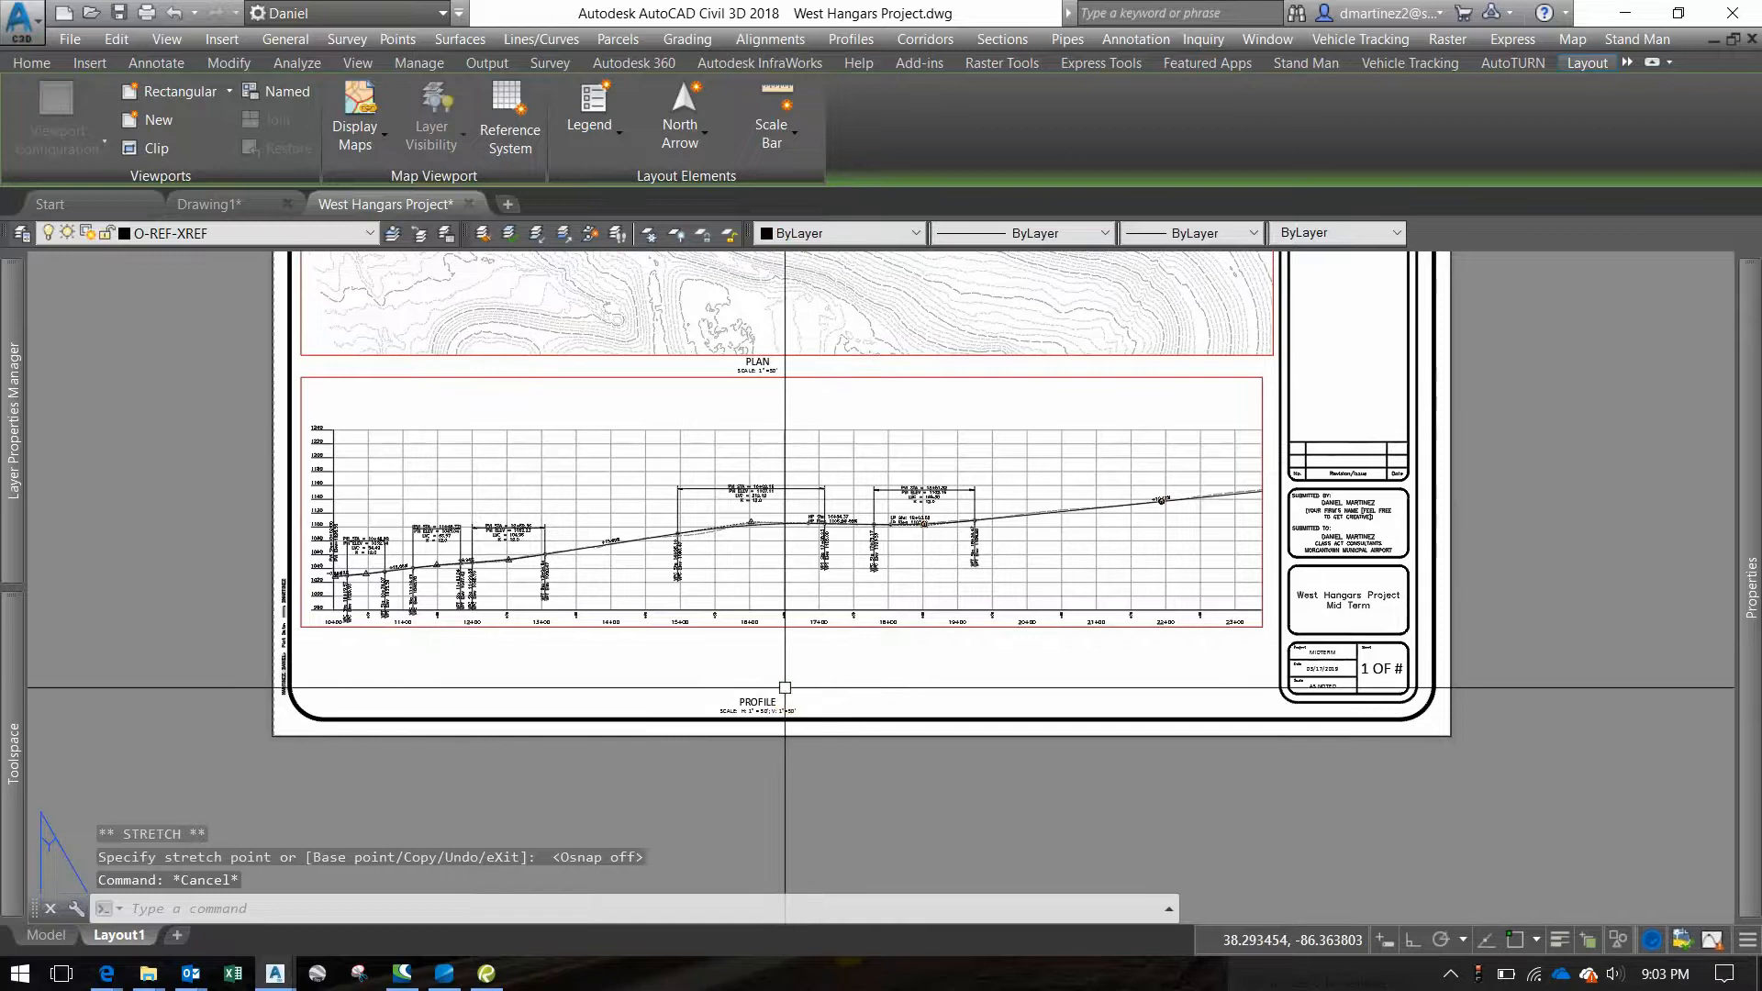
text(m)
key(Return)
click(889, 635)
click(869, 587)
key(Return)
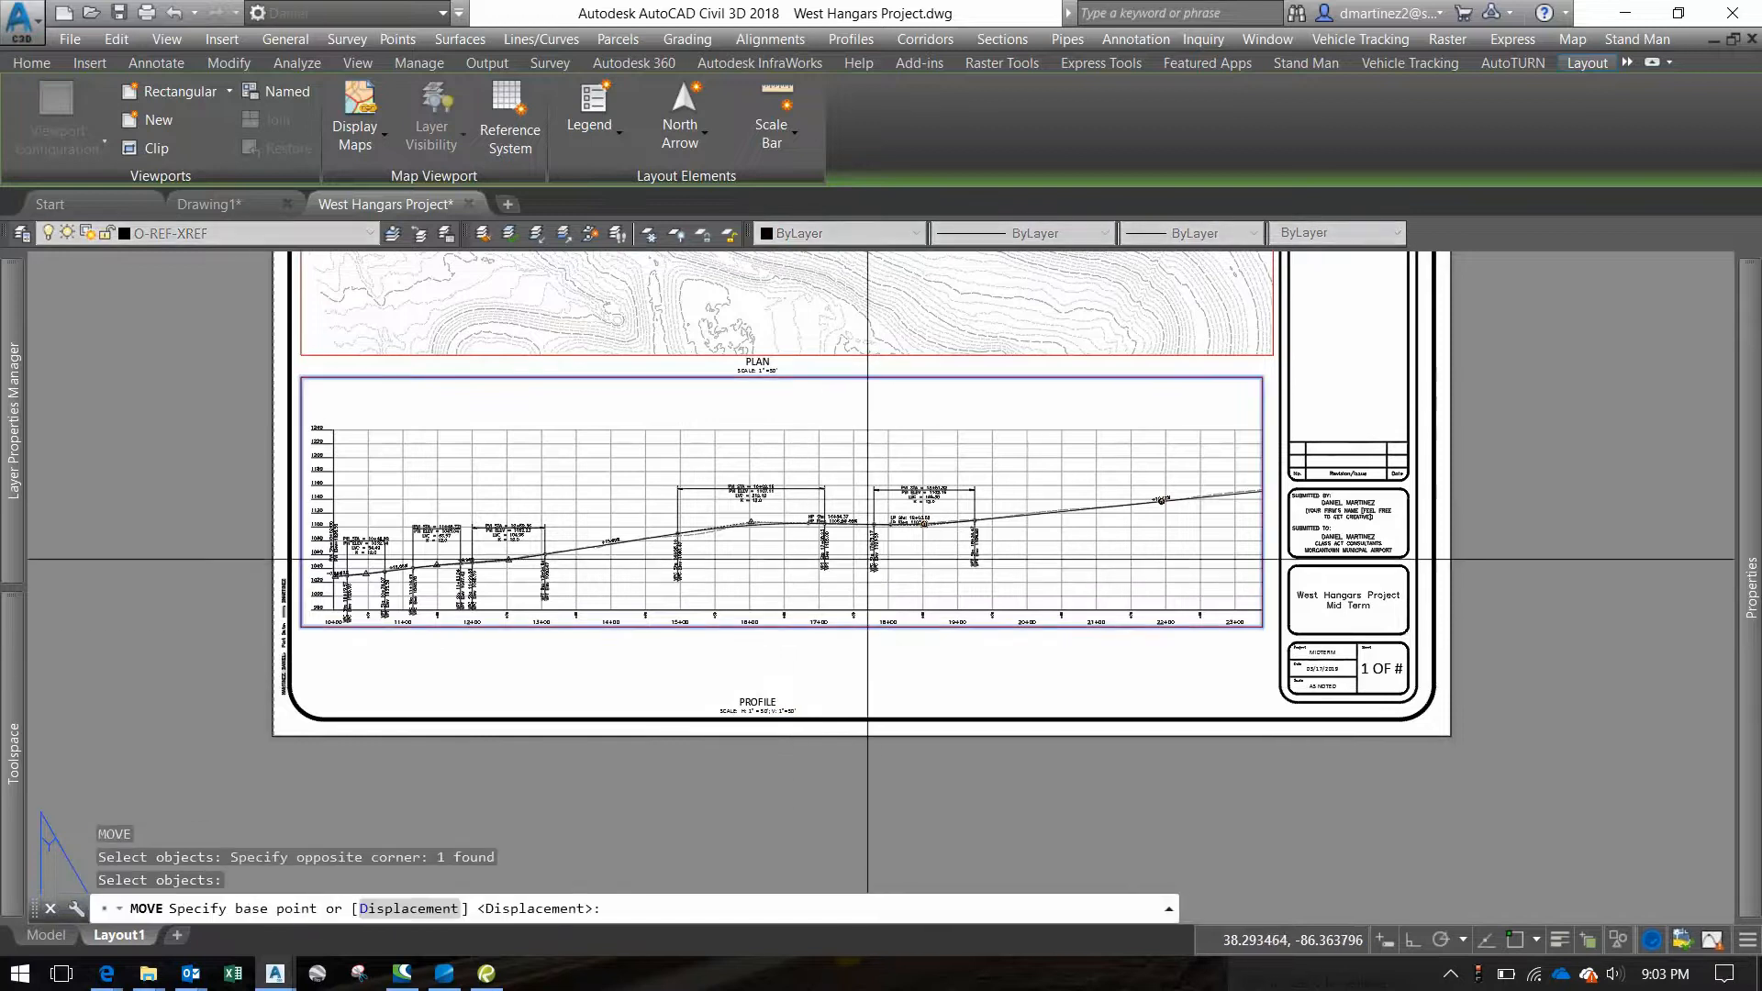
click(866, 558)
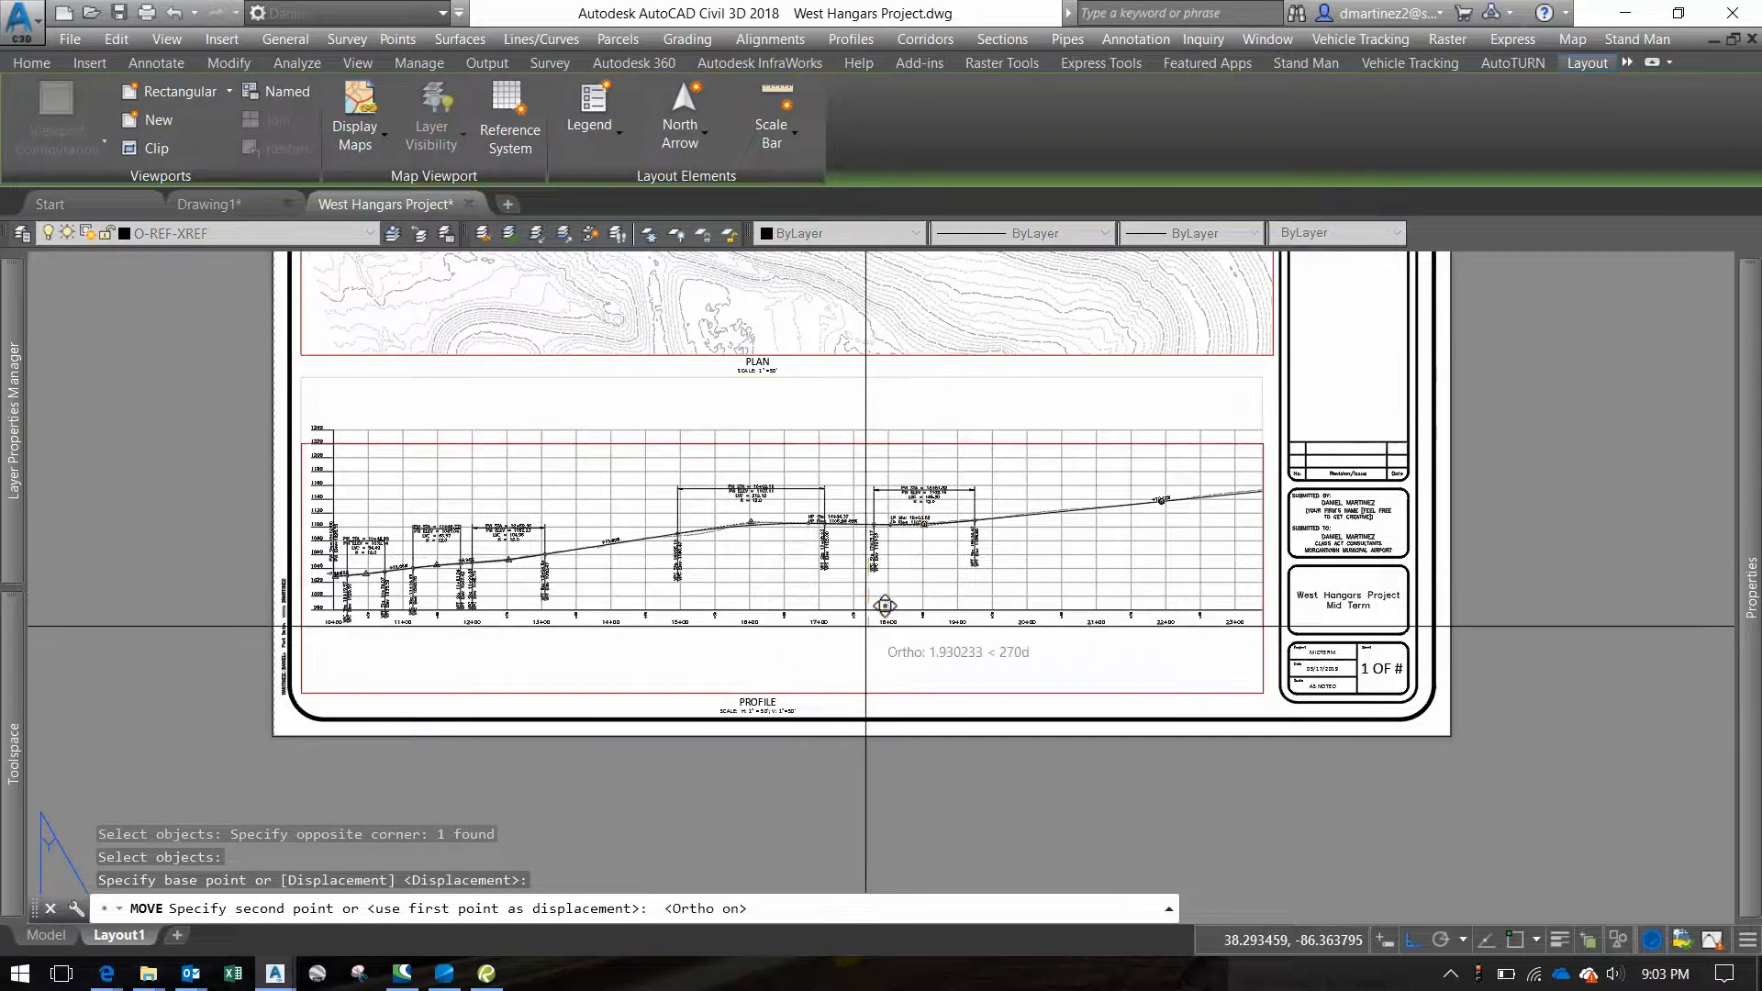
click(865, 626)
key(Escape)
Set the middle label of the scale bar under General Notes to 50'
double_click(1265, 552)
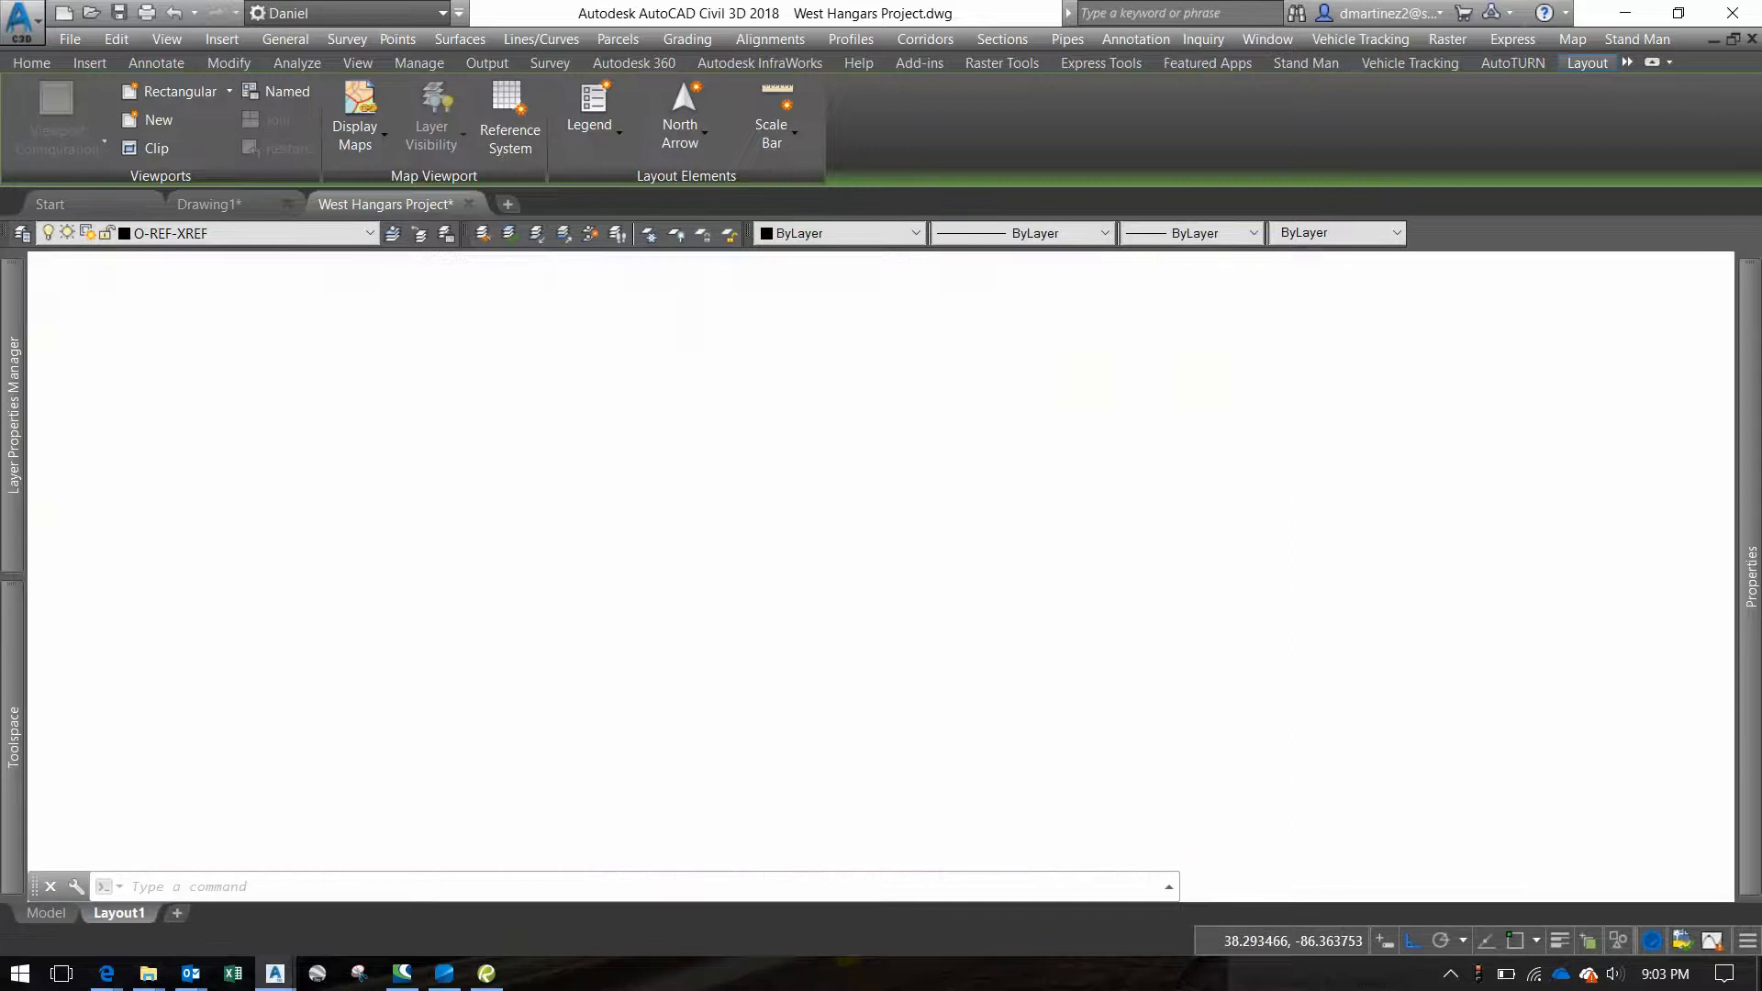
scroll(1028, 454, up, 3)
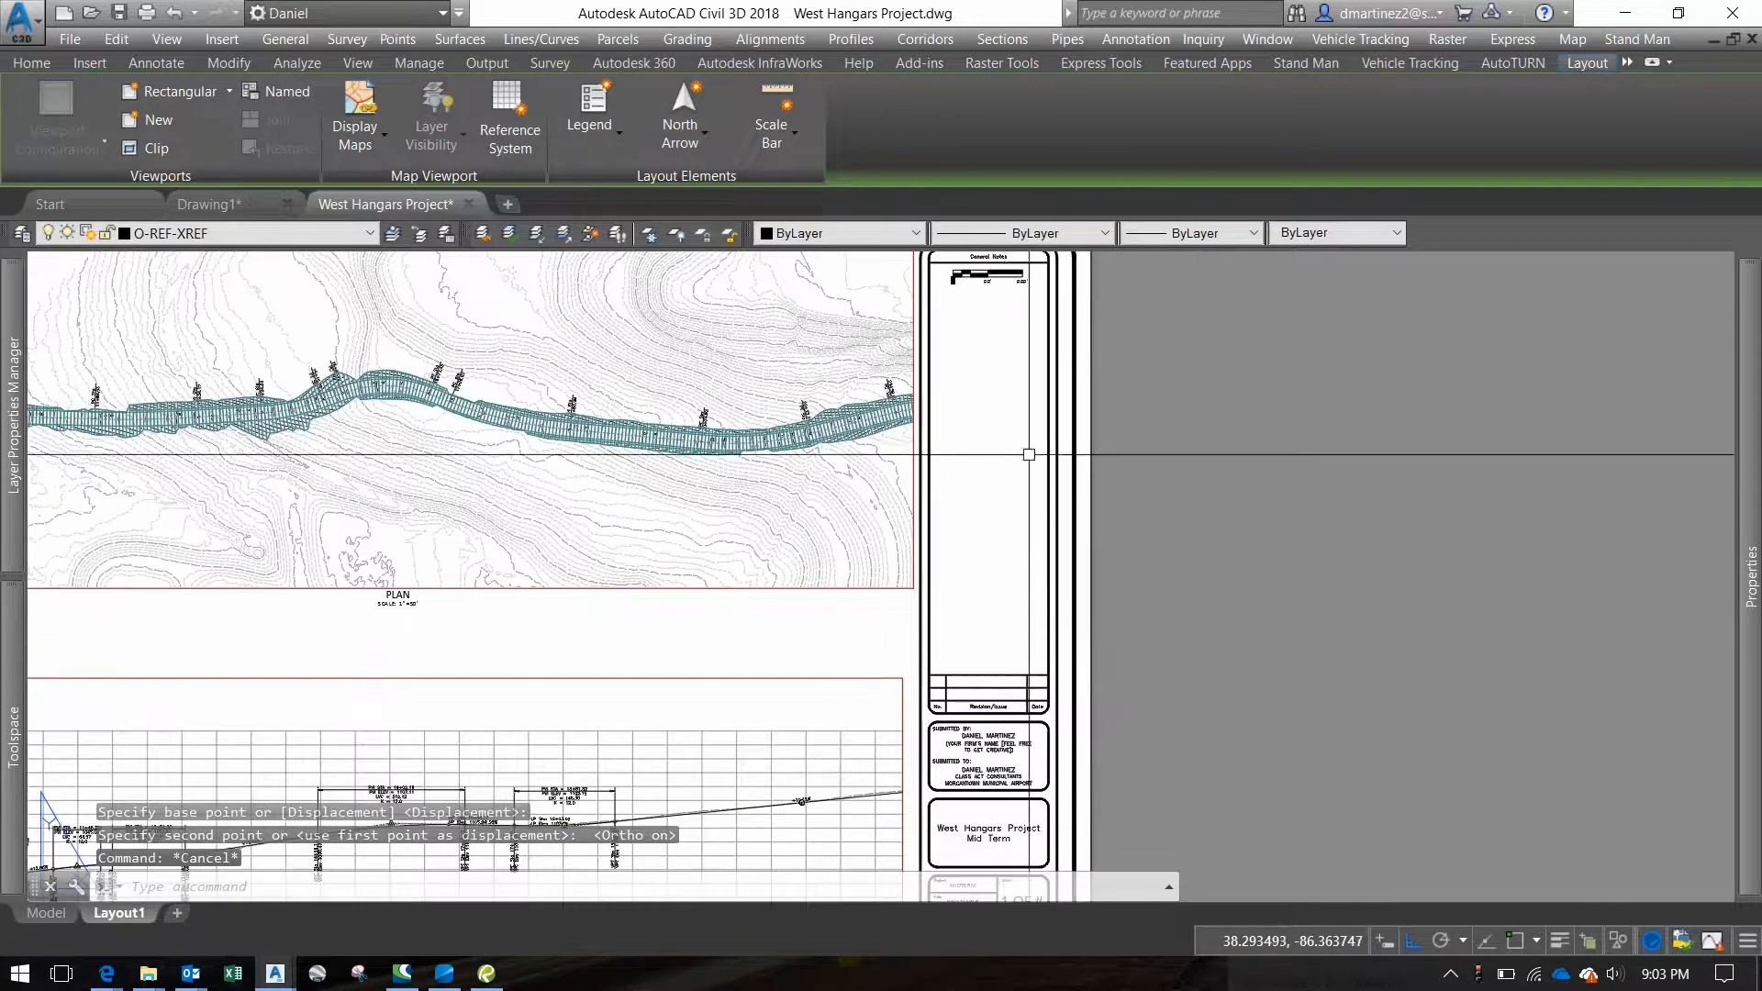
middle_drag(1029, 454, 1020, 661)
scroll(982, 477, up, 6)
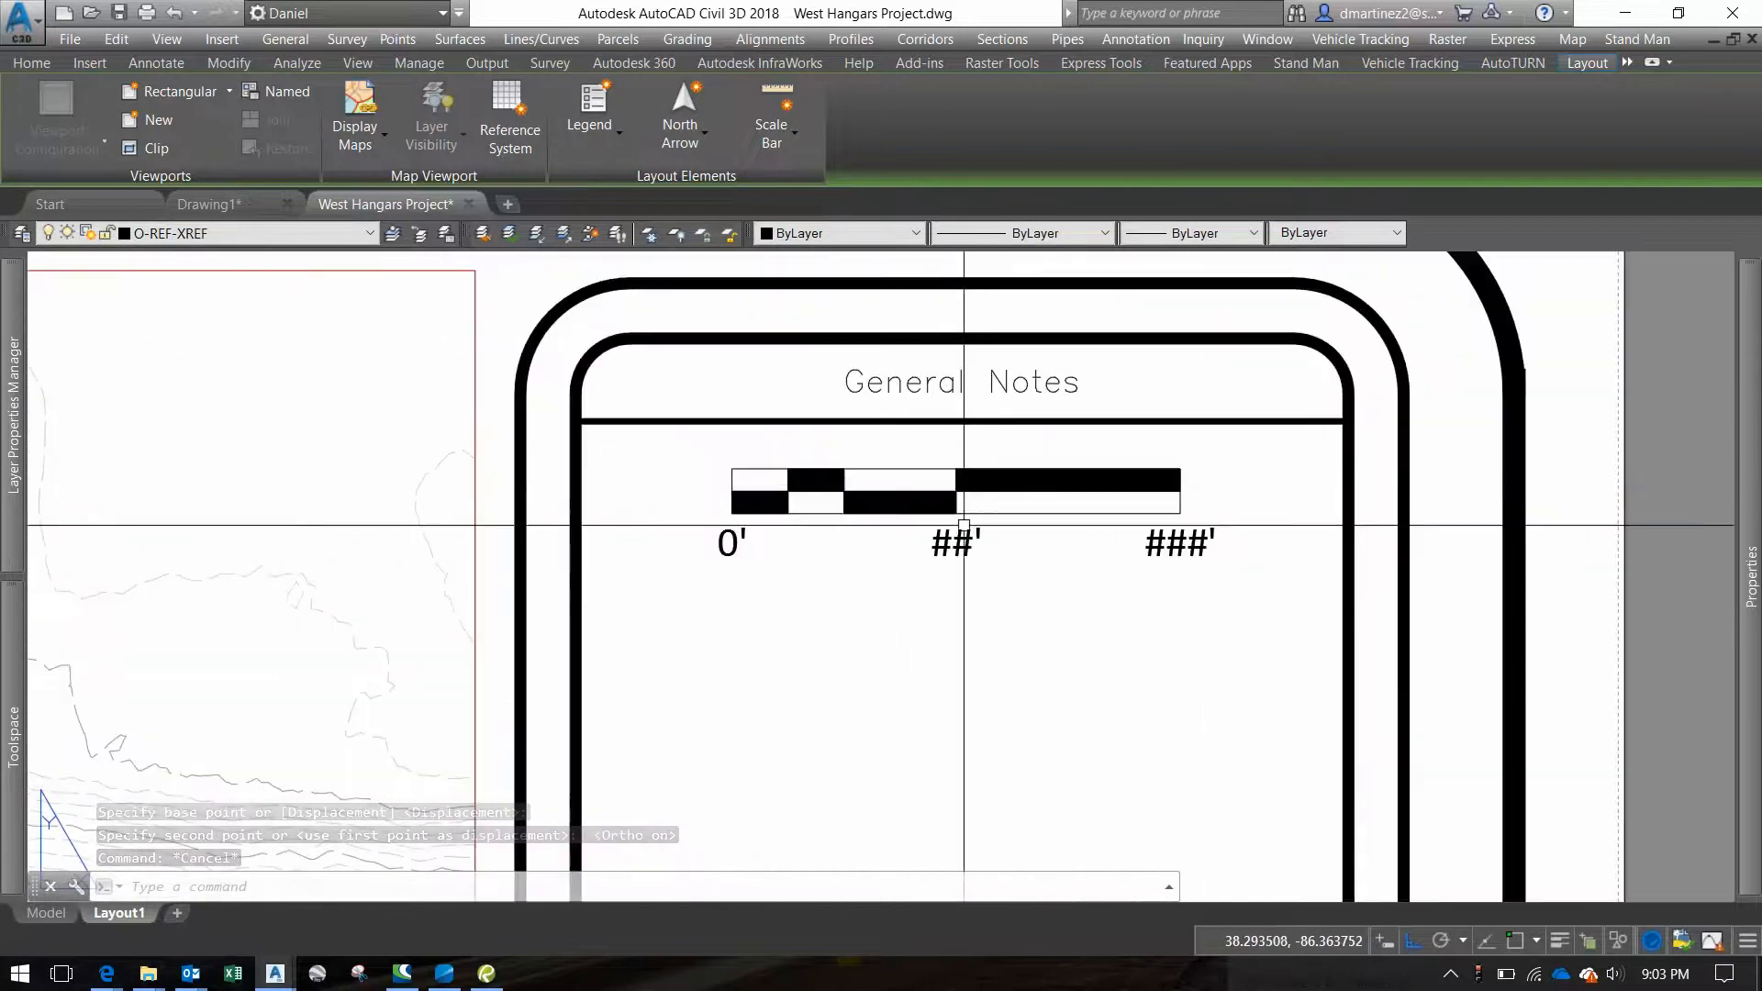
double_click(957, 544)
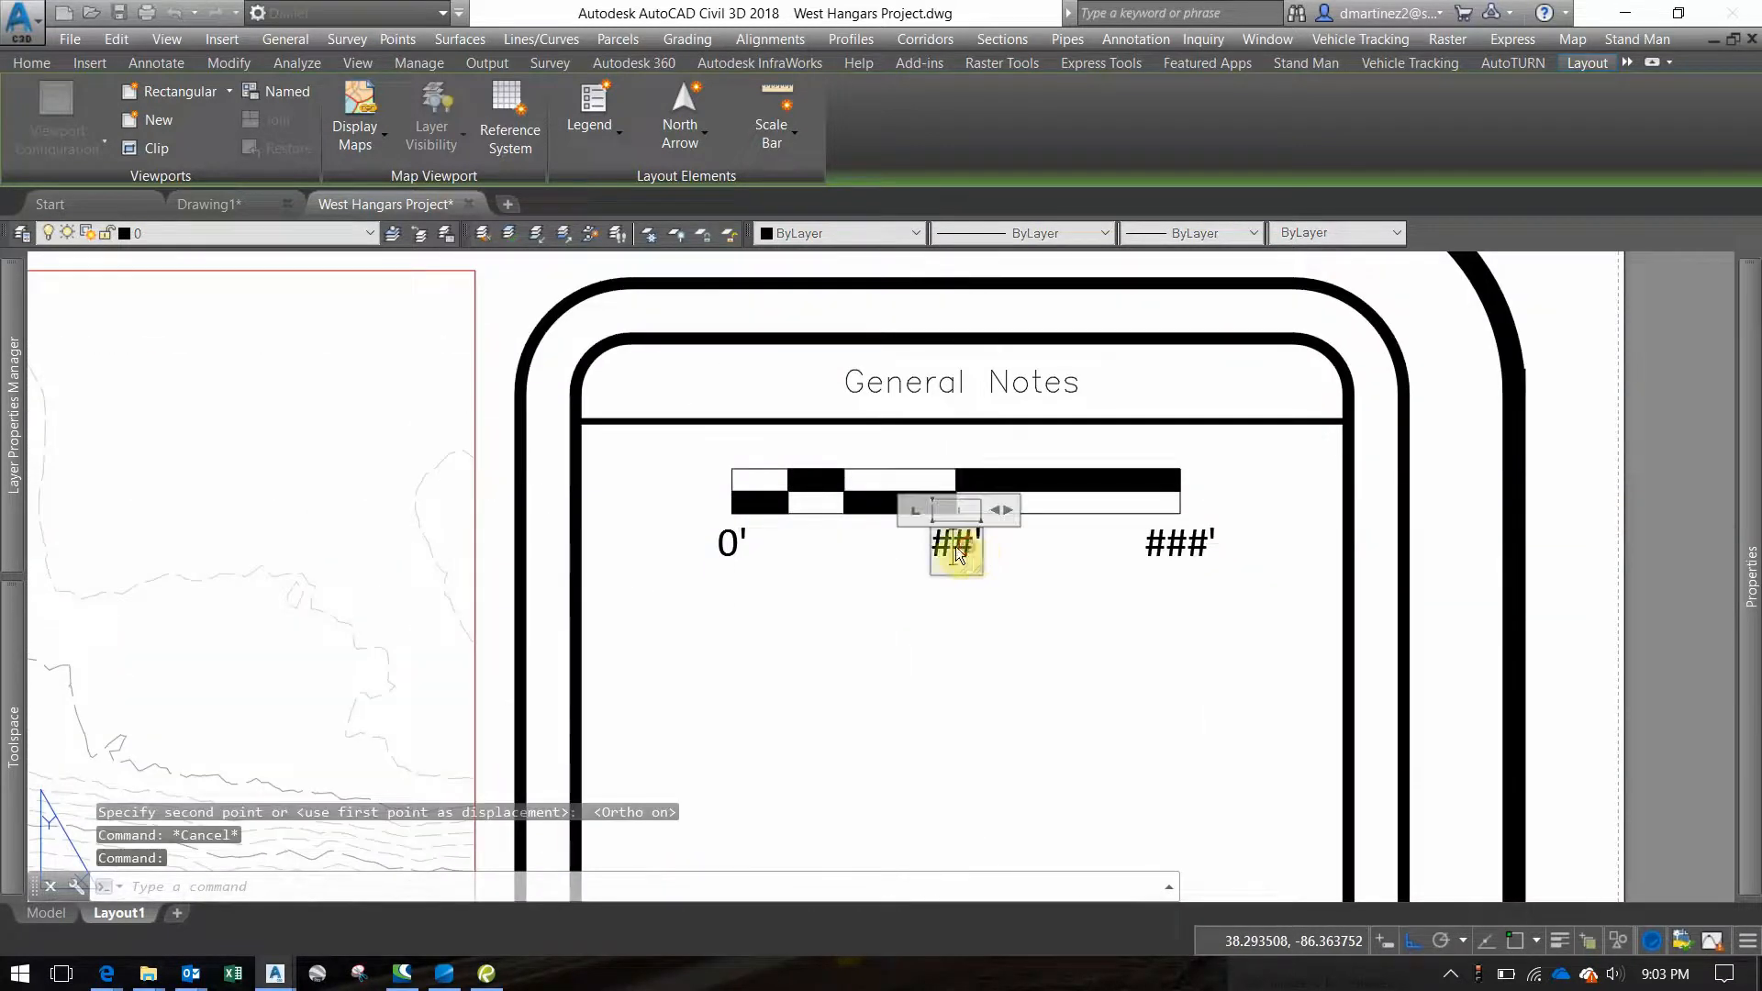
text(50)
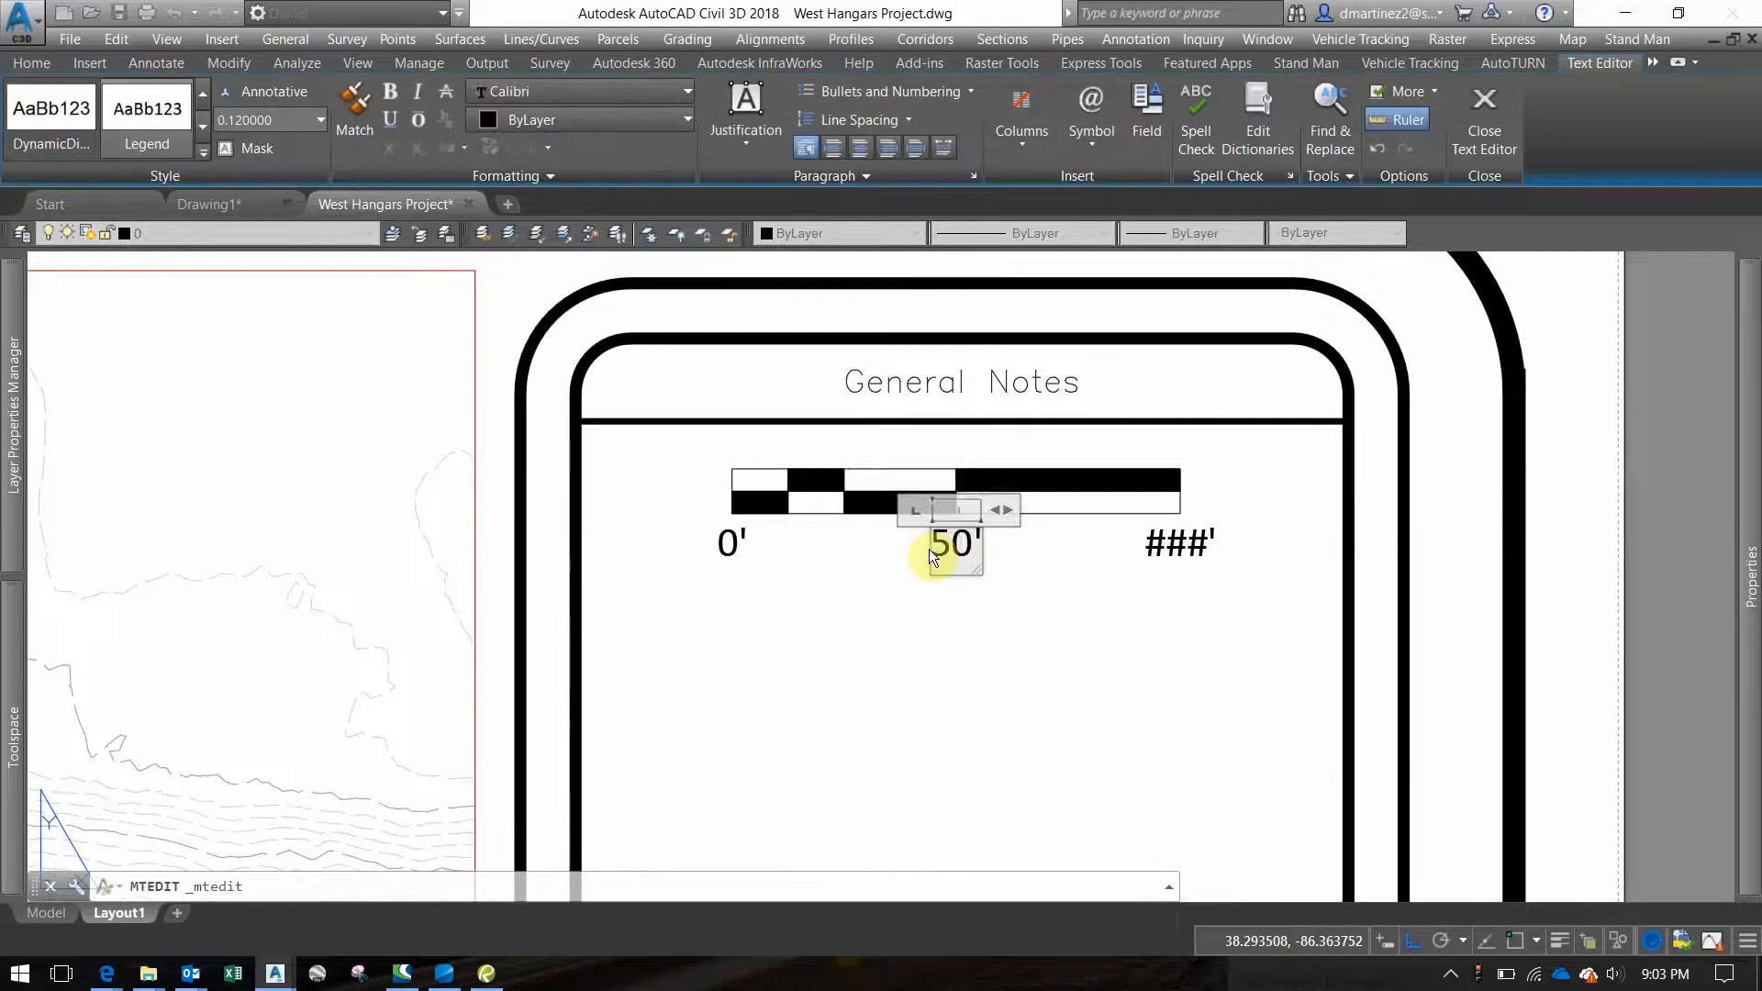
click(908, 562)
Set the end label of the scale bar to 100'
click(1180, 542)
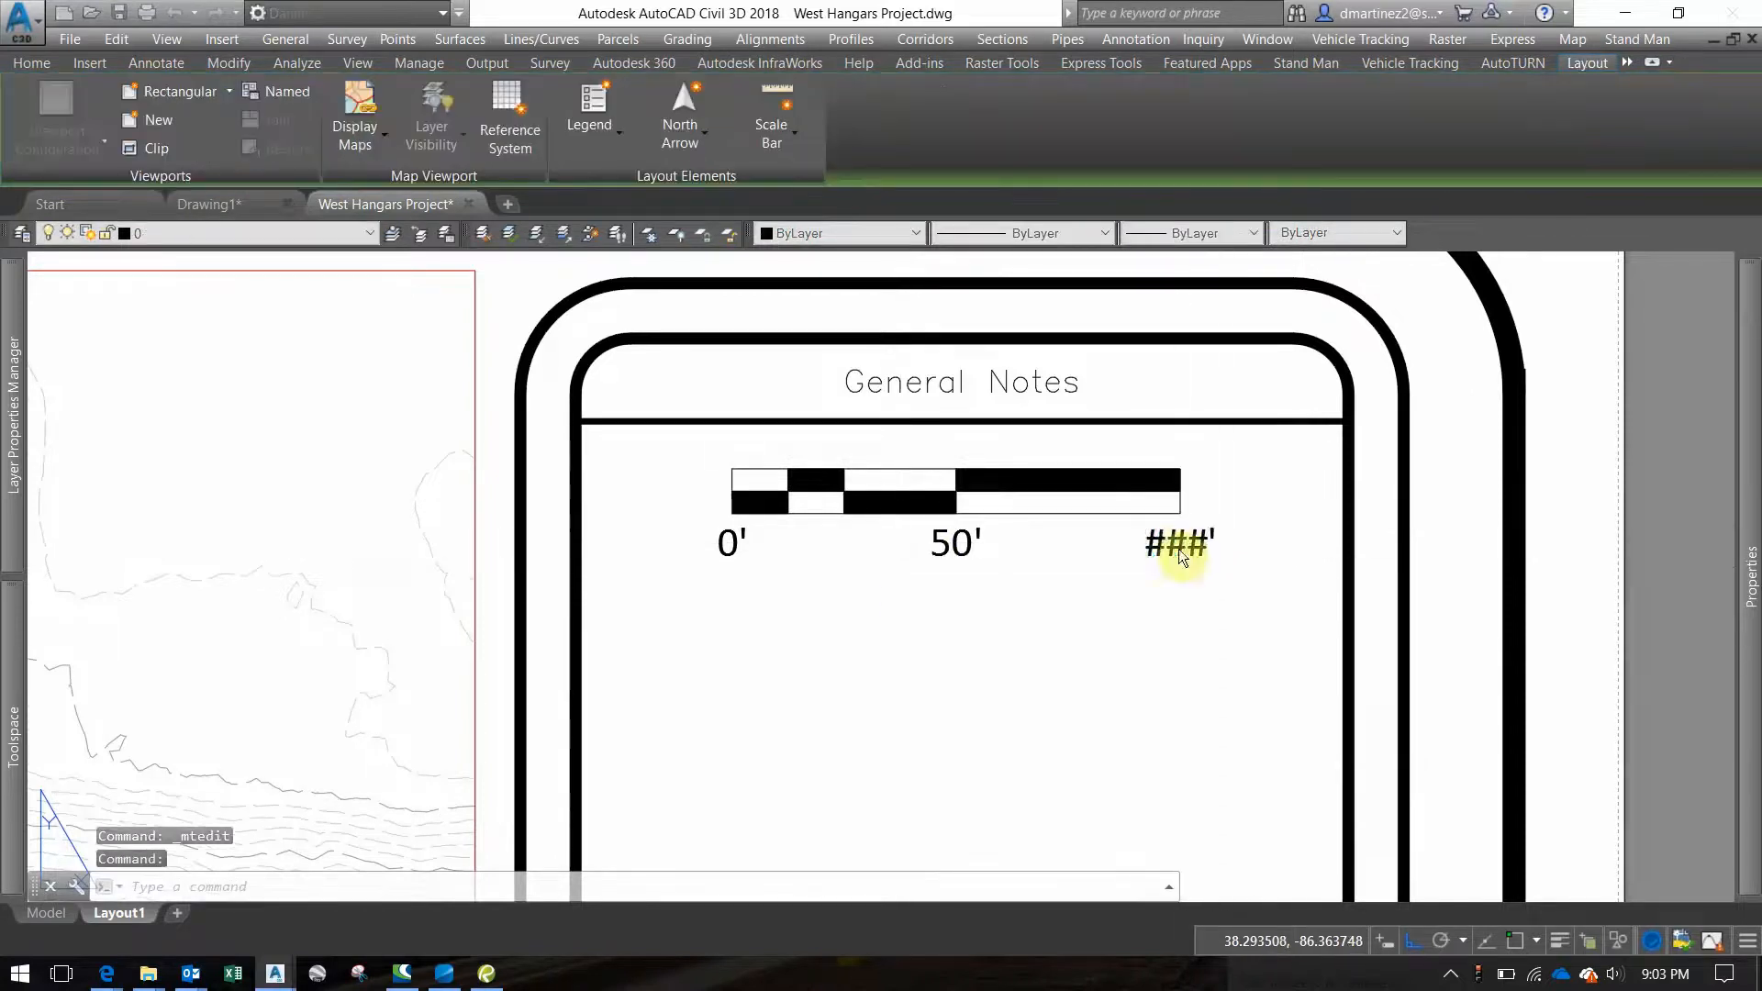
double_click(1178, 548)
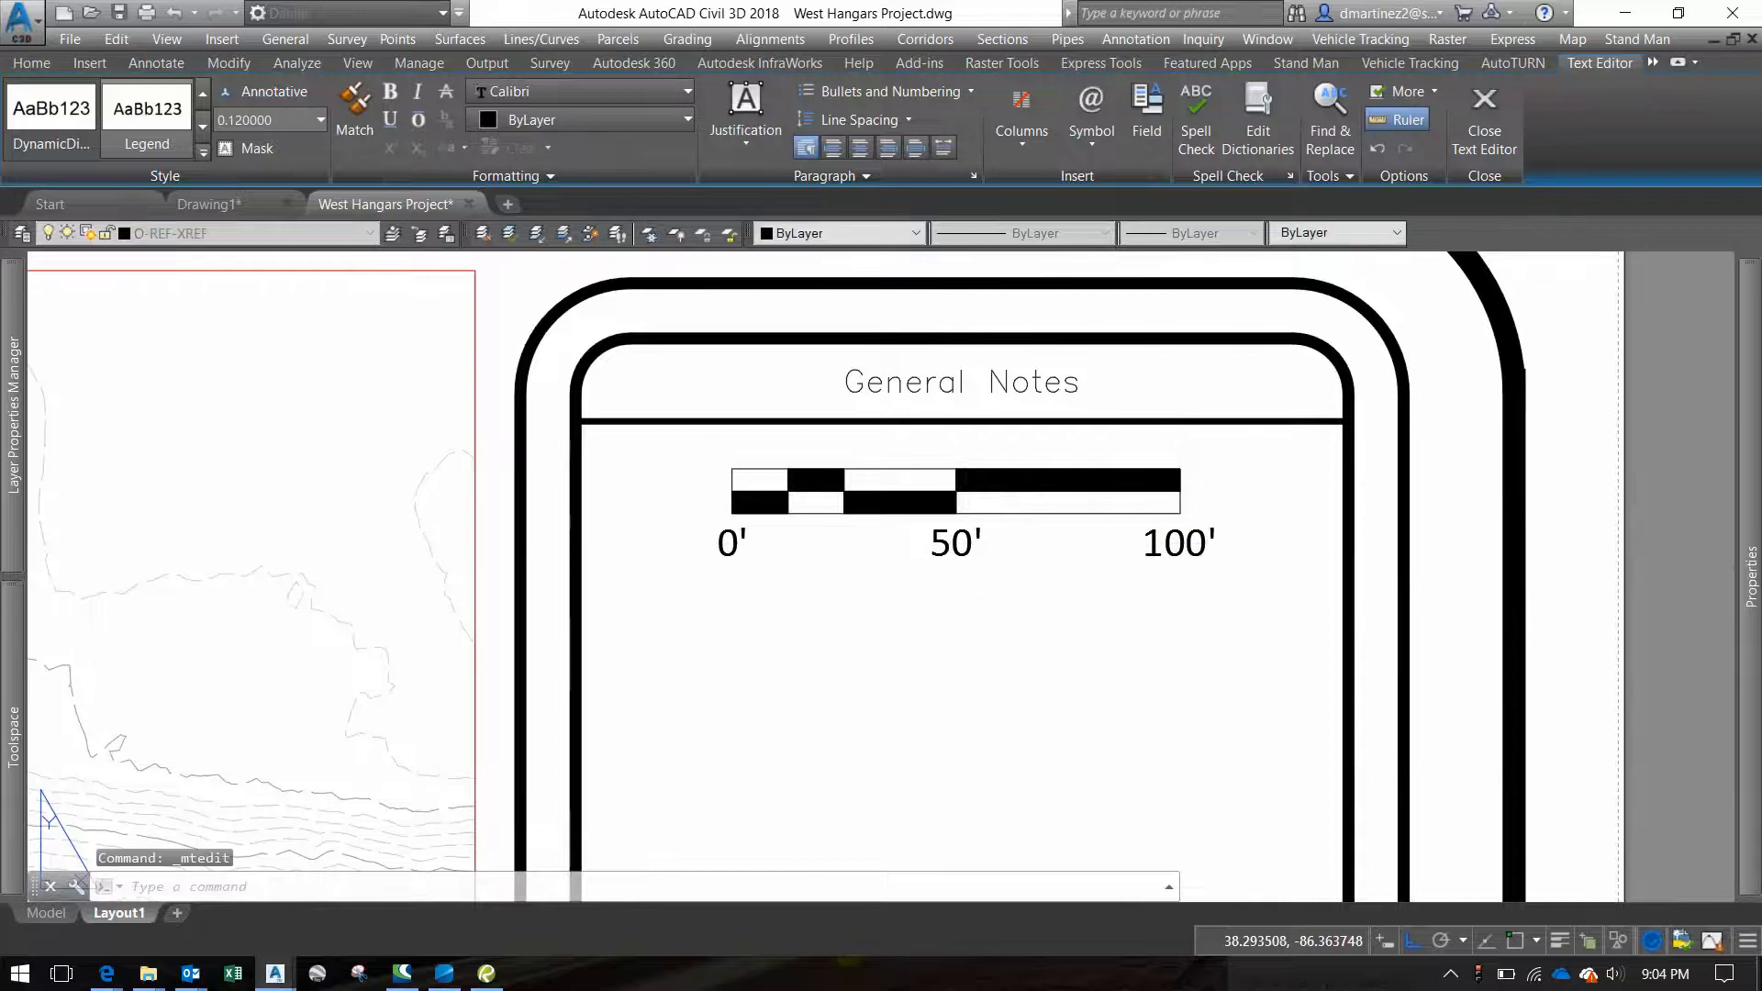
click(989, 574)
text(D)
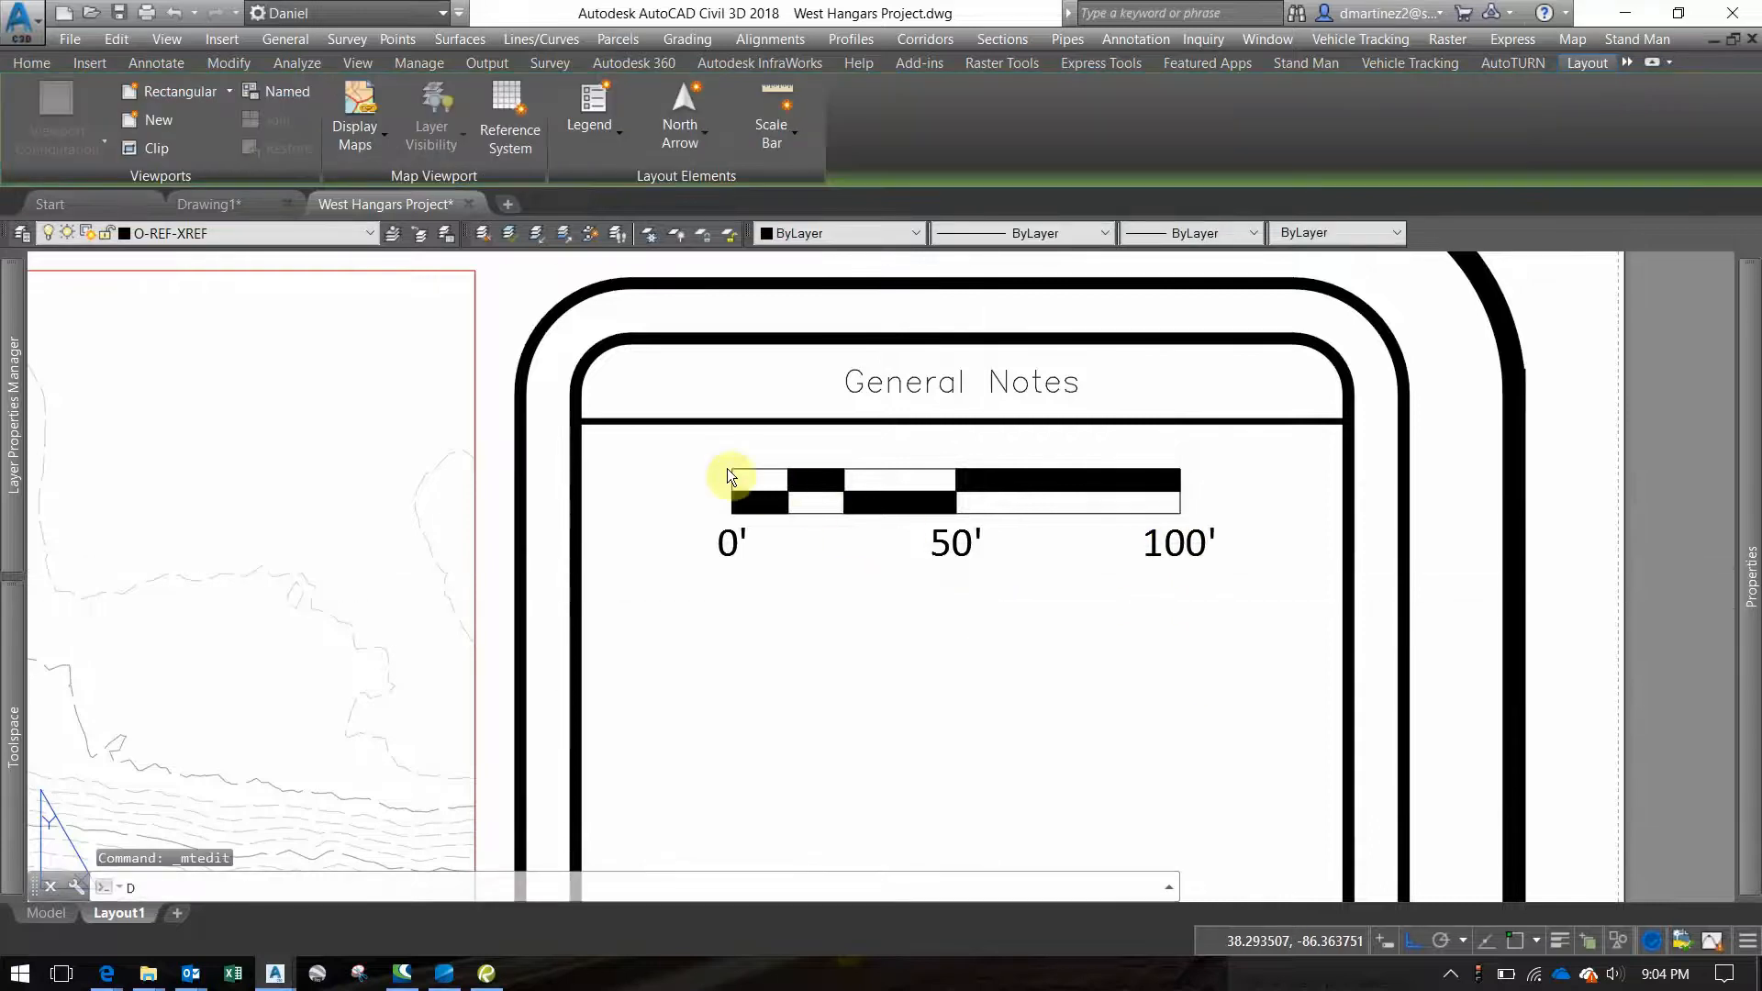
key(Return)
click(1044, 657)
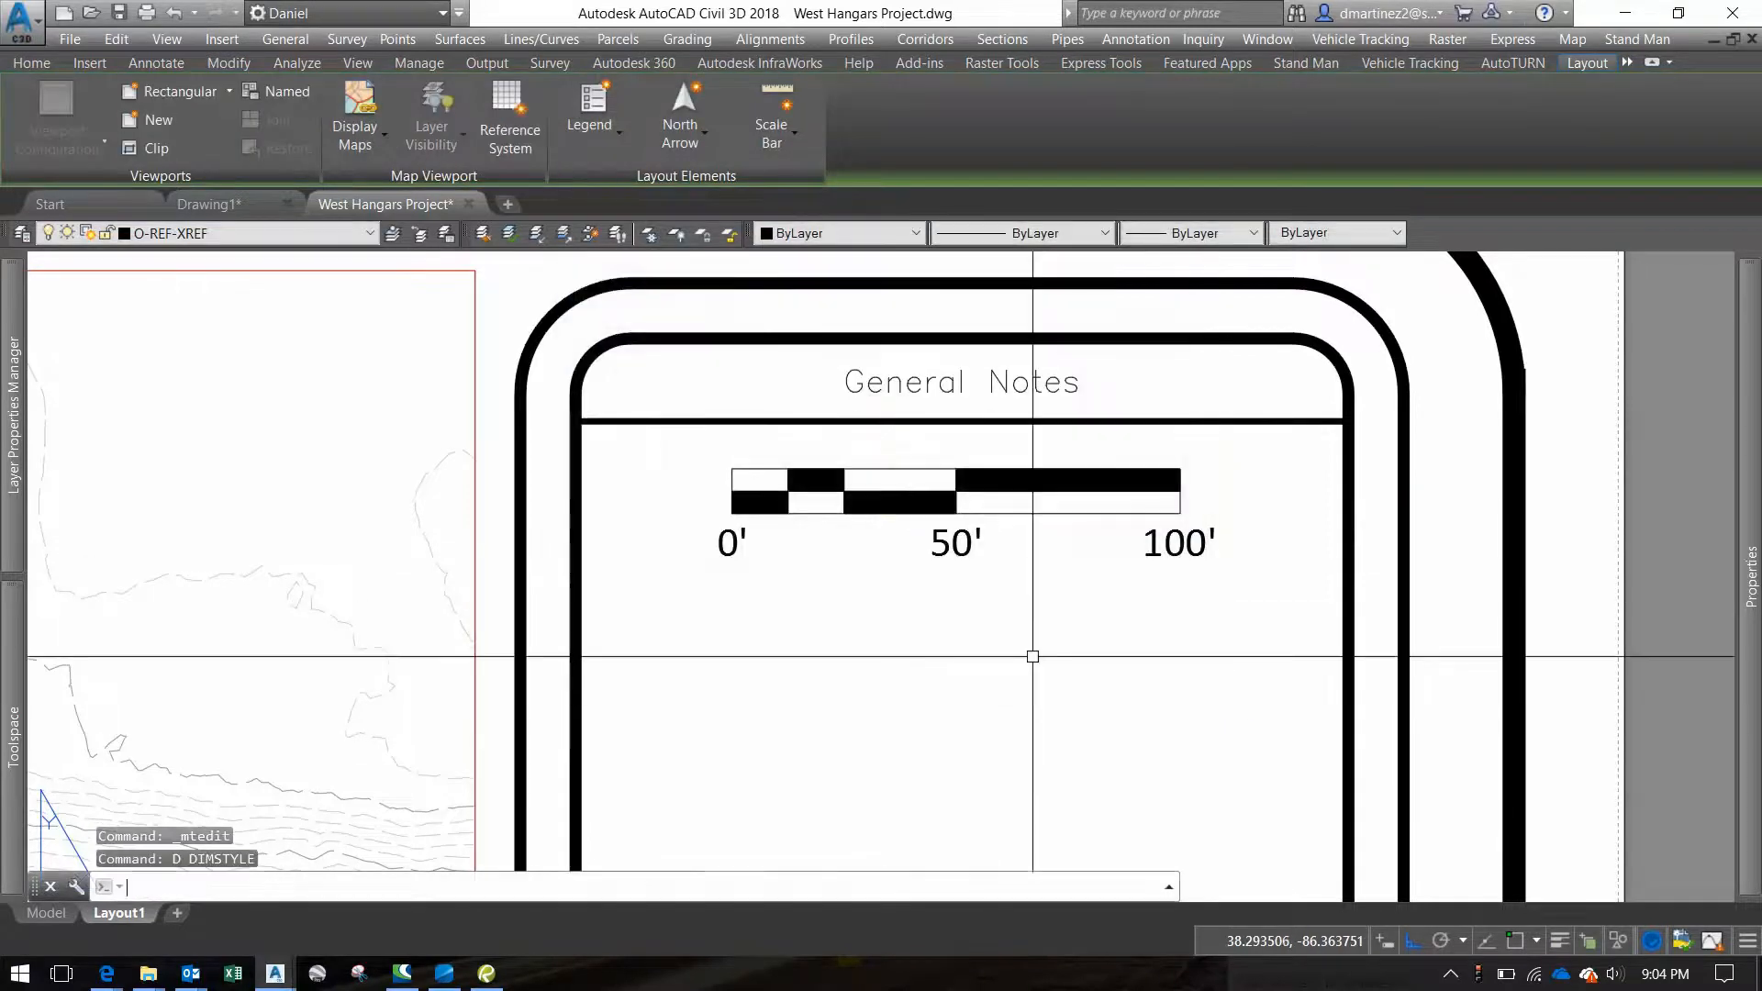
Measure the scale bar's paper length from 0' to 50' and from 0' to 100'
text(DI)
key(Return)
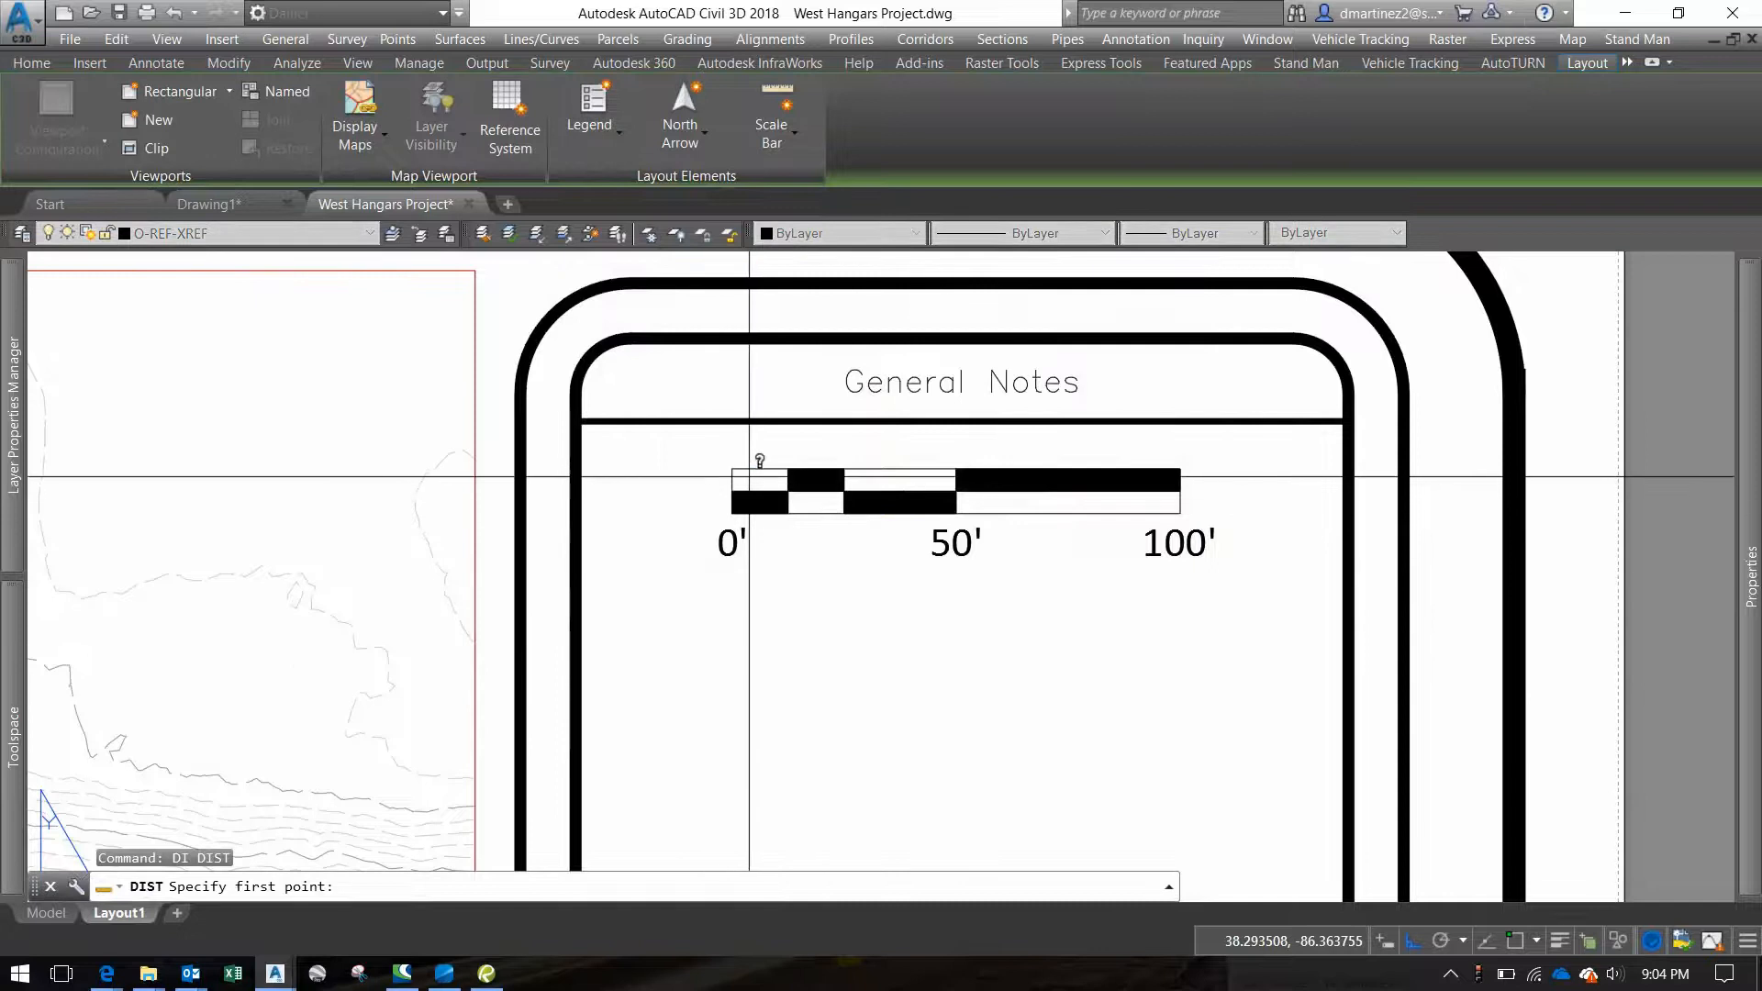
click(732, 467)
click(955, 468)
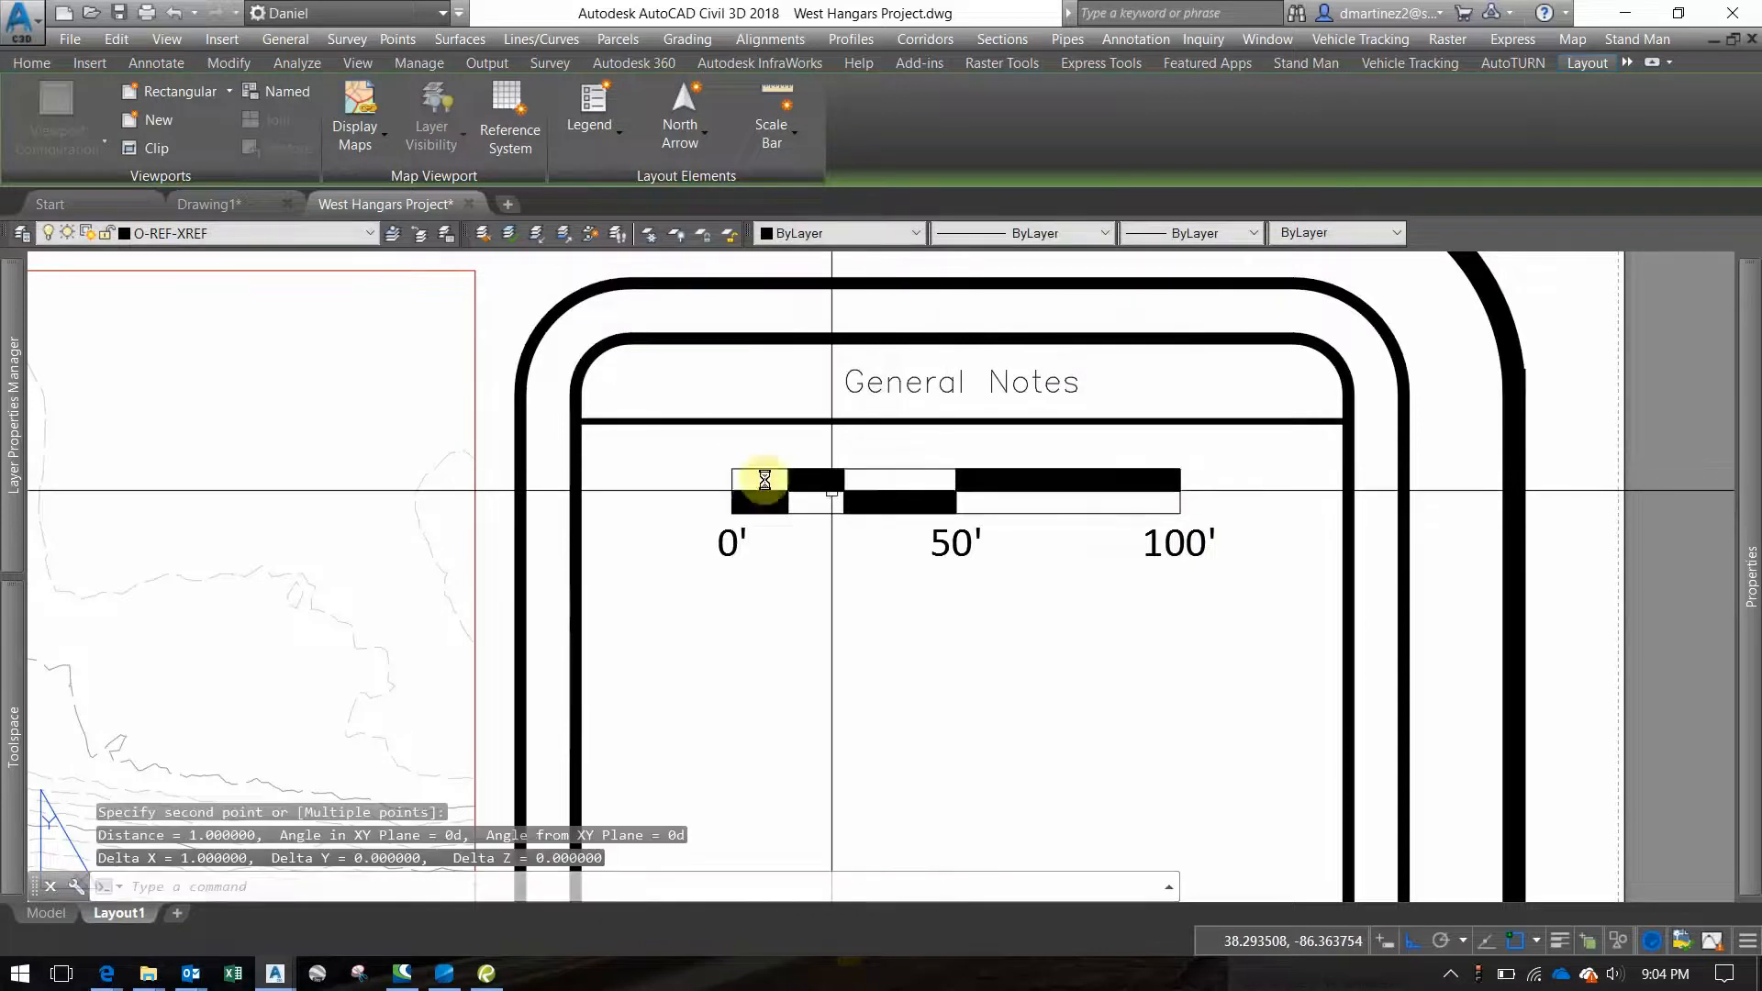
key(Return)
click(732, 479)
click(1180, 478)
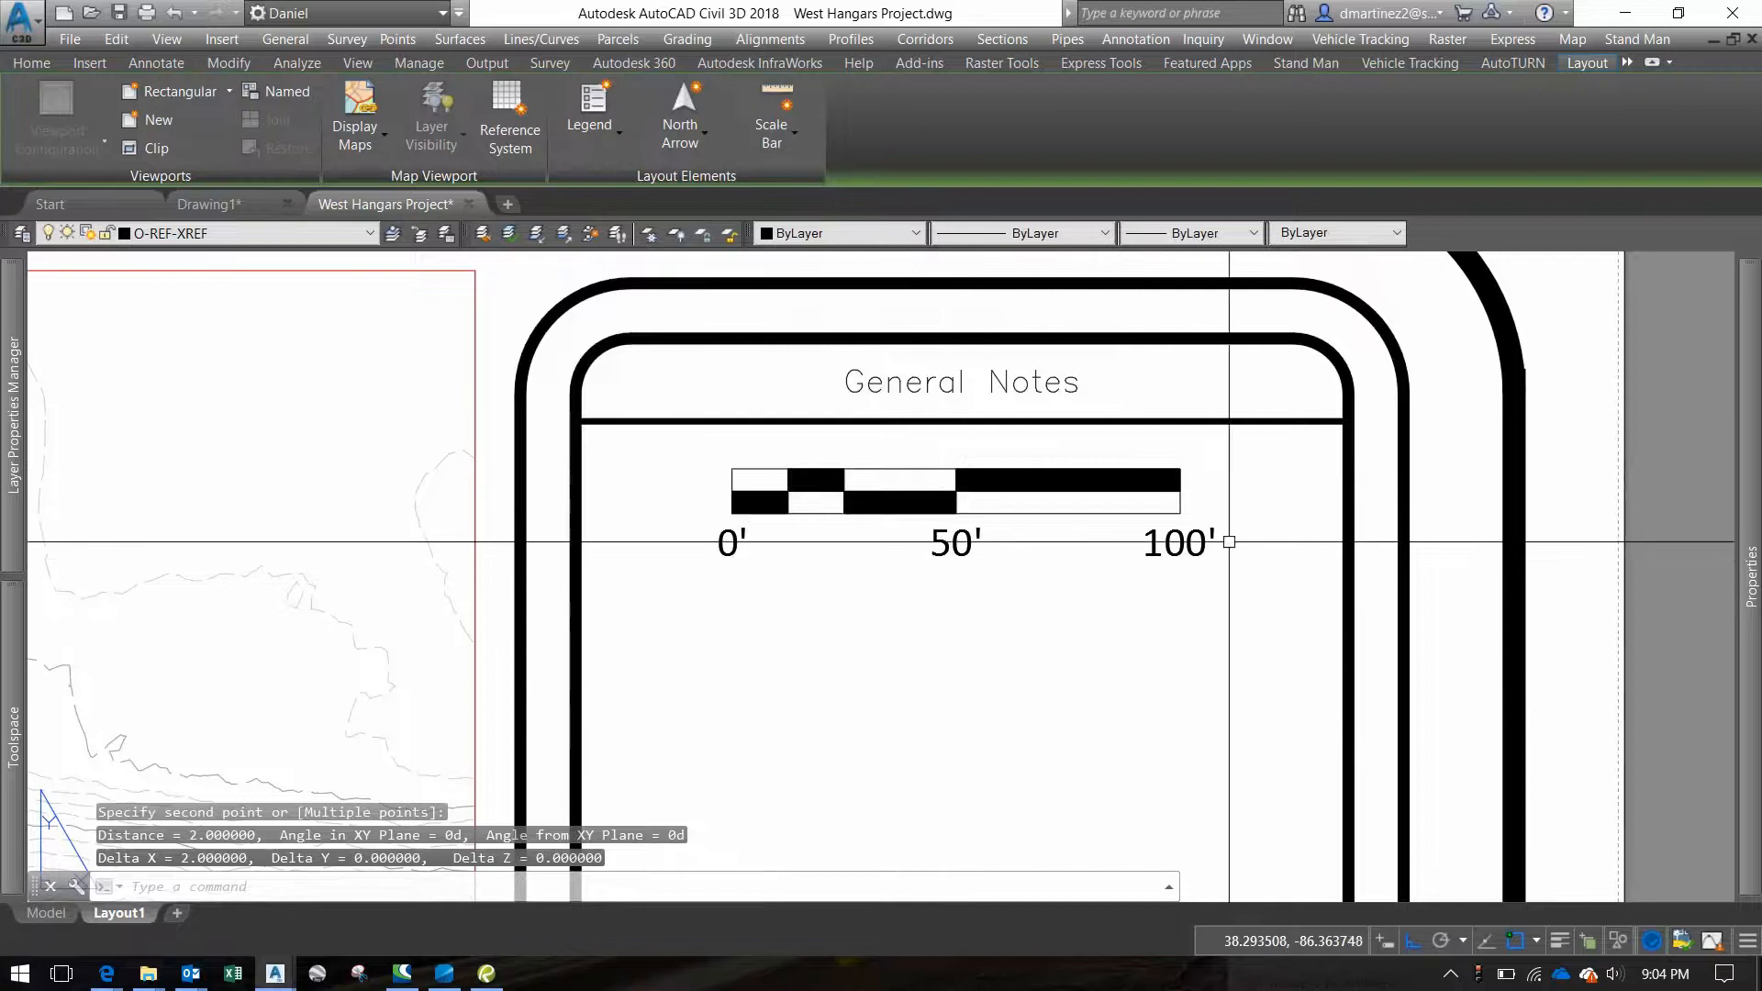
Review the whole sheet, checking the plan and profile viewports and the title block's project, date, scale and sheet fields
scroll(1139, 545, down, 4)
scroll(1113, 548, up, 2)
scroll(969, 526, down, 6)
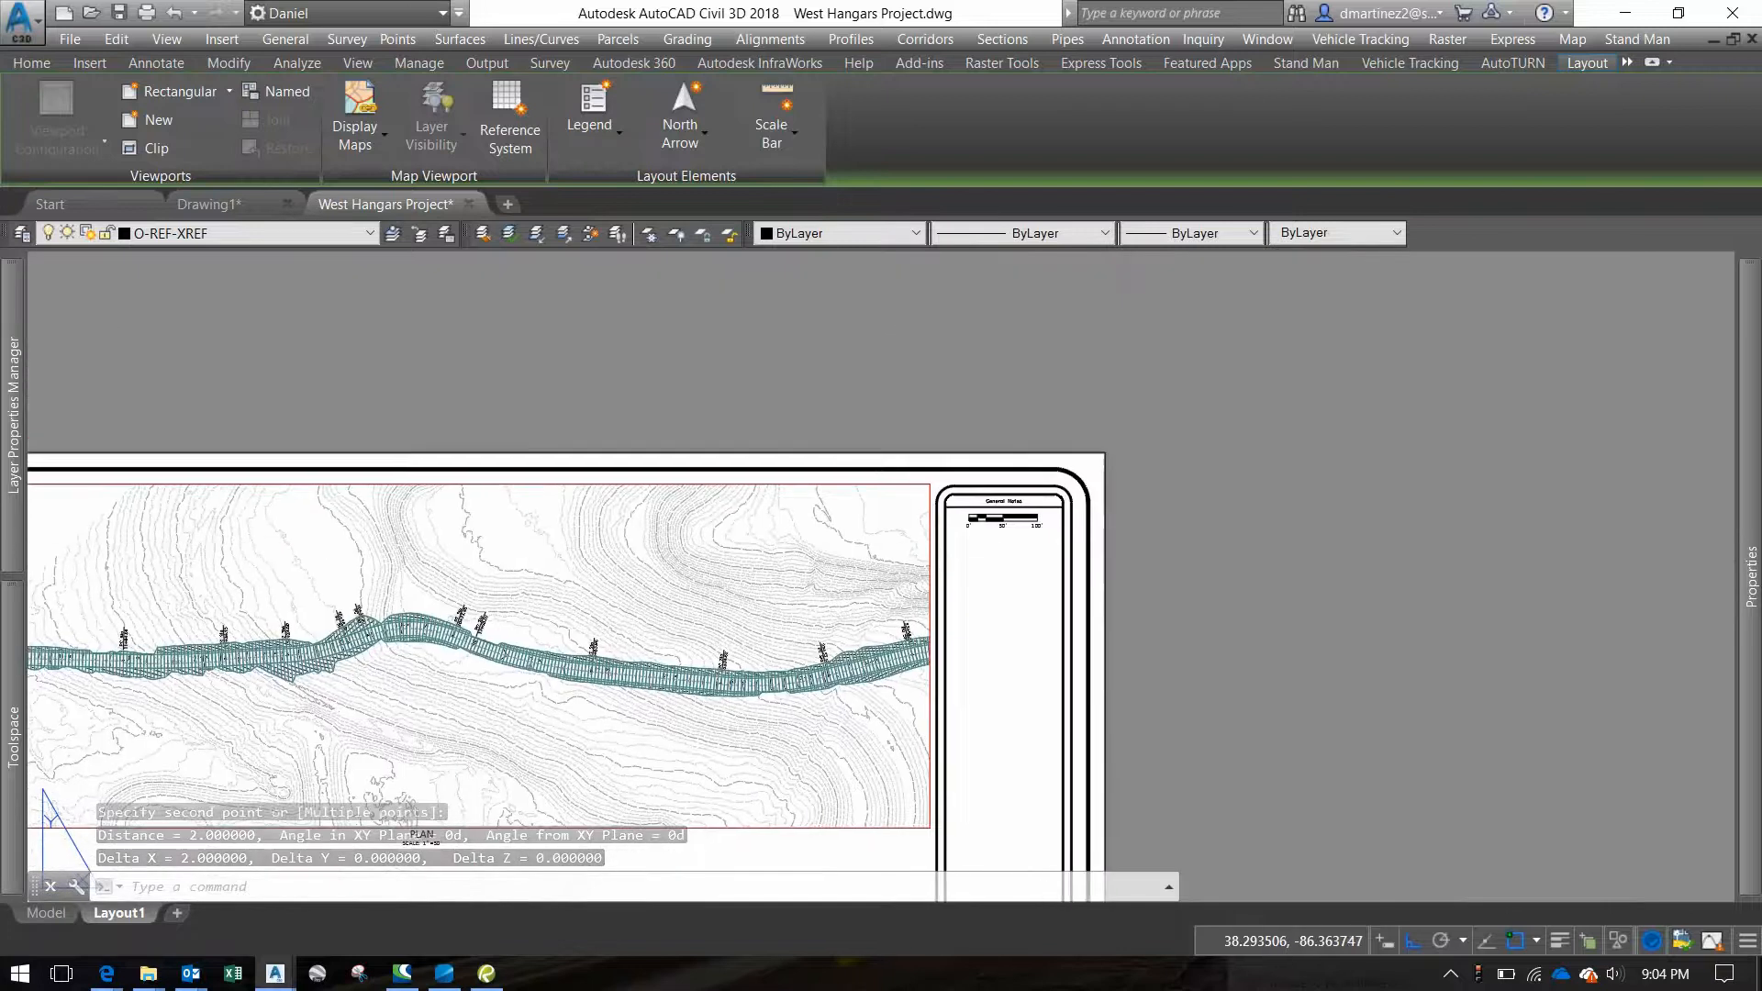
scroll(975, 649, up, 2)
scroll(972, 706, down, 4)
middle_drag(973, 716, 1144, 453)
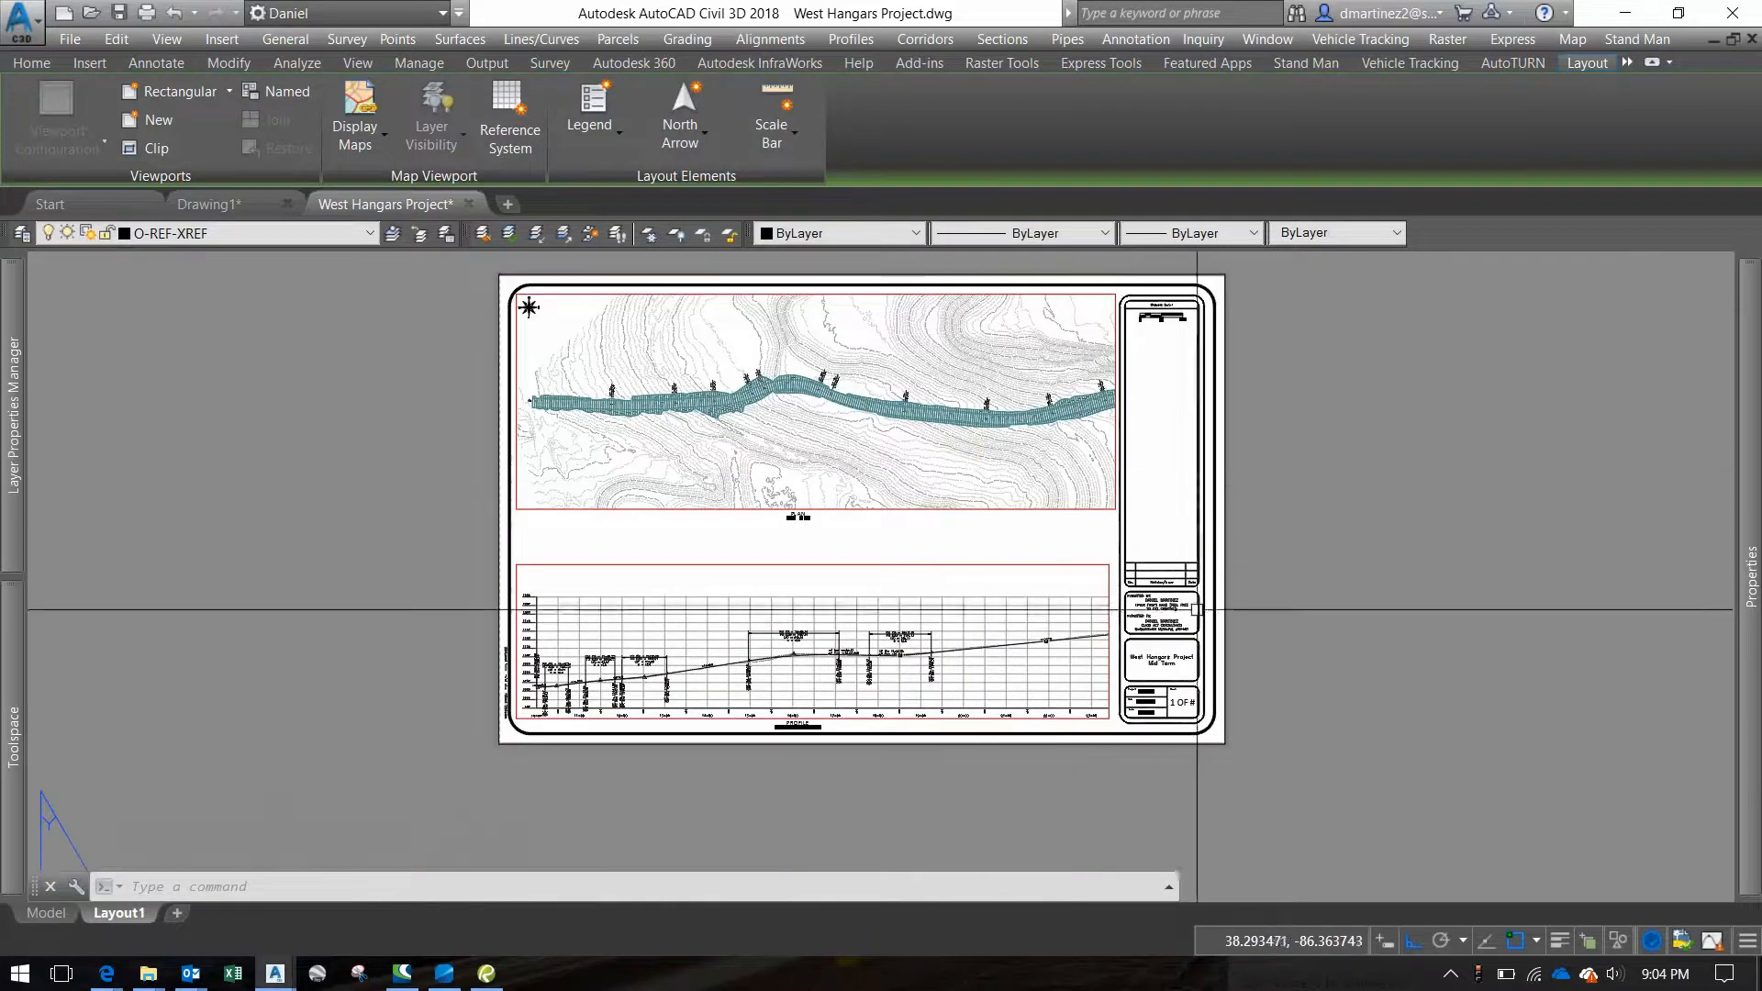
scroll(1180, 857, up, 6)
scroll(1178, 725, up, 2)
scroll(1049, 564, down, 2)
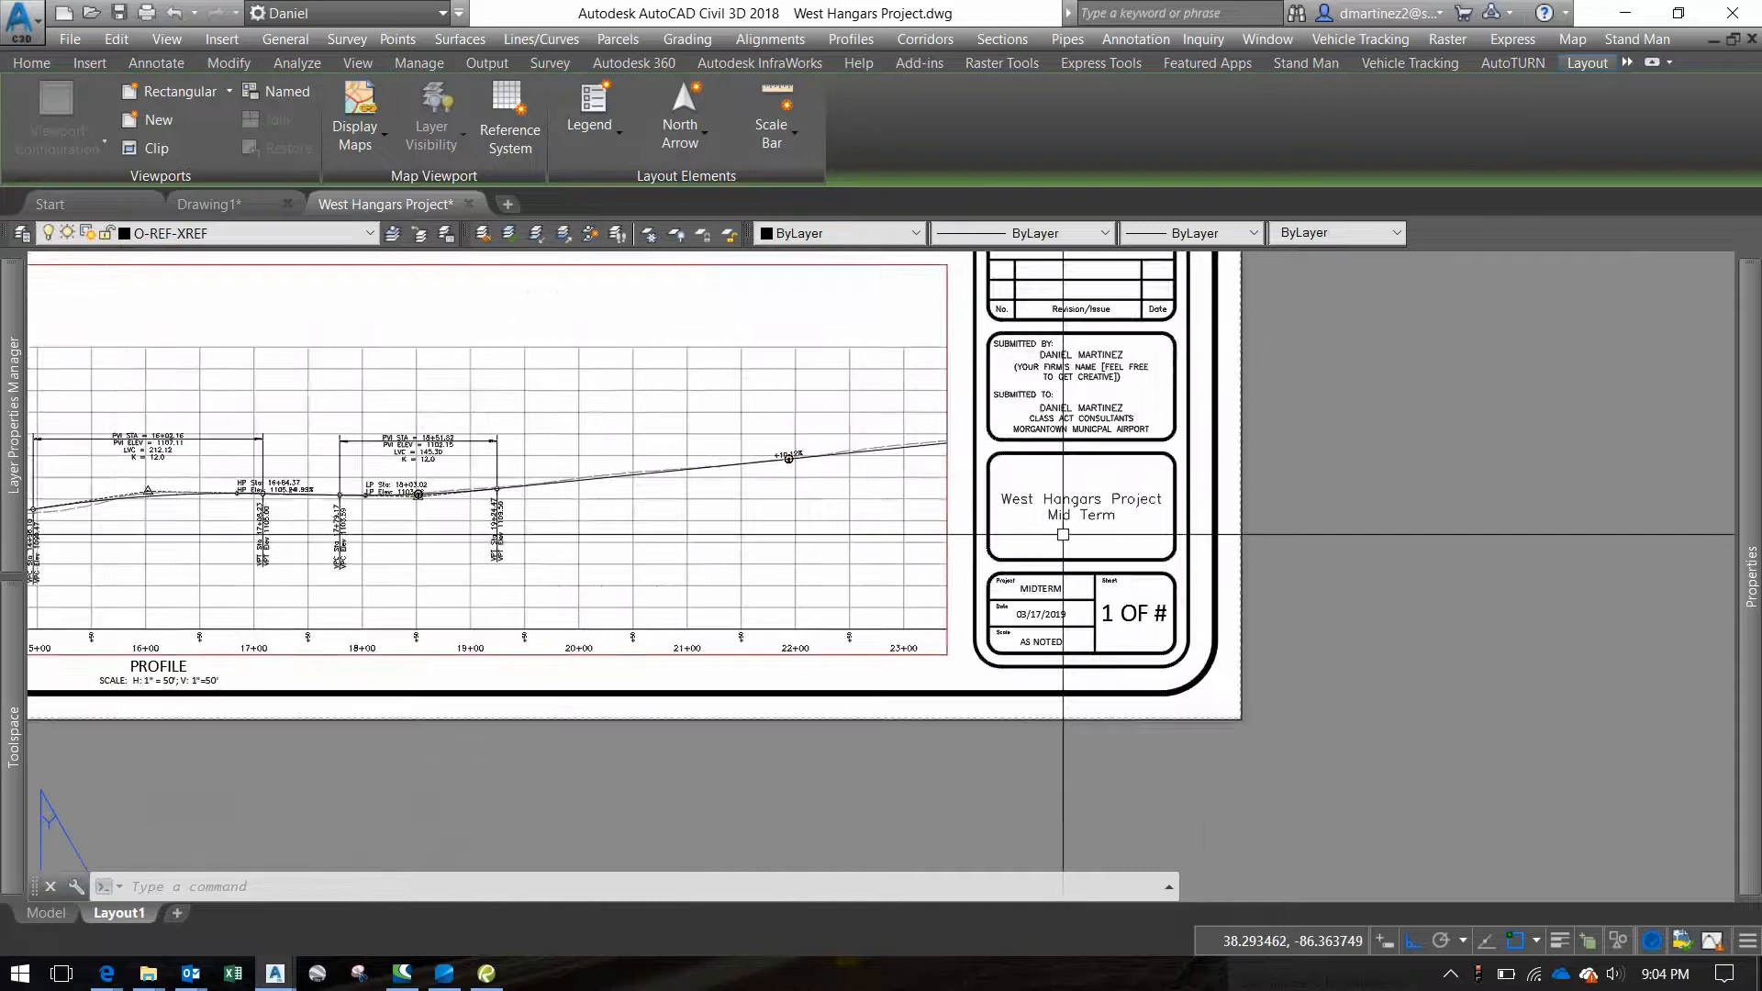
middle_drag(1106, 412, 1113, 554)
scroll(1113, 554, up, 2)
scroll(1113, 555, down, 4)
middle_drag(1016, 509, 1569, 770)
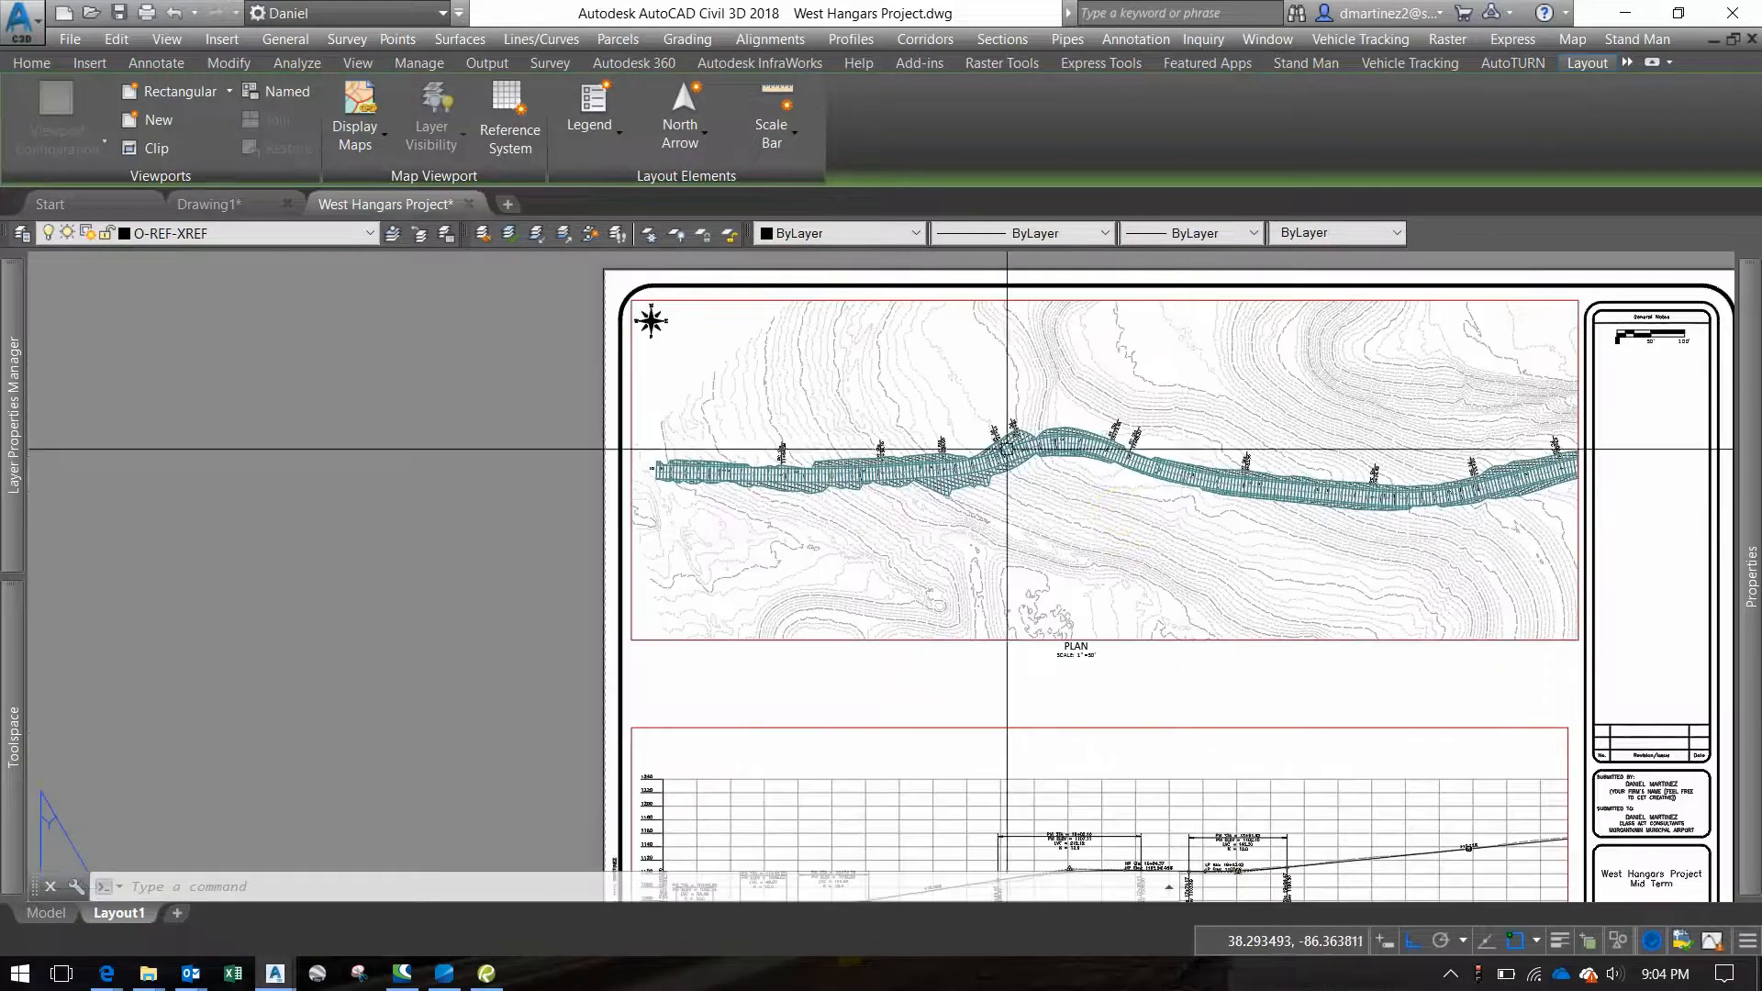
Examine the access road's station labels in the plan viewport and the north arrow in the viewport's corner
scroll(640, 309, up, 2)
scroll(743, 364, down, 2)
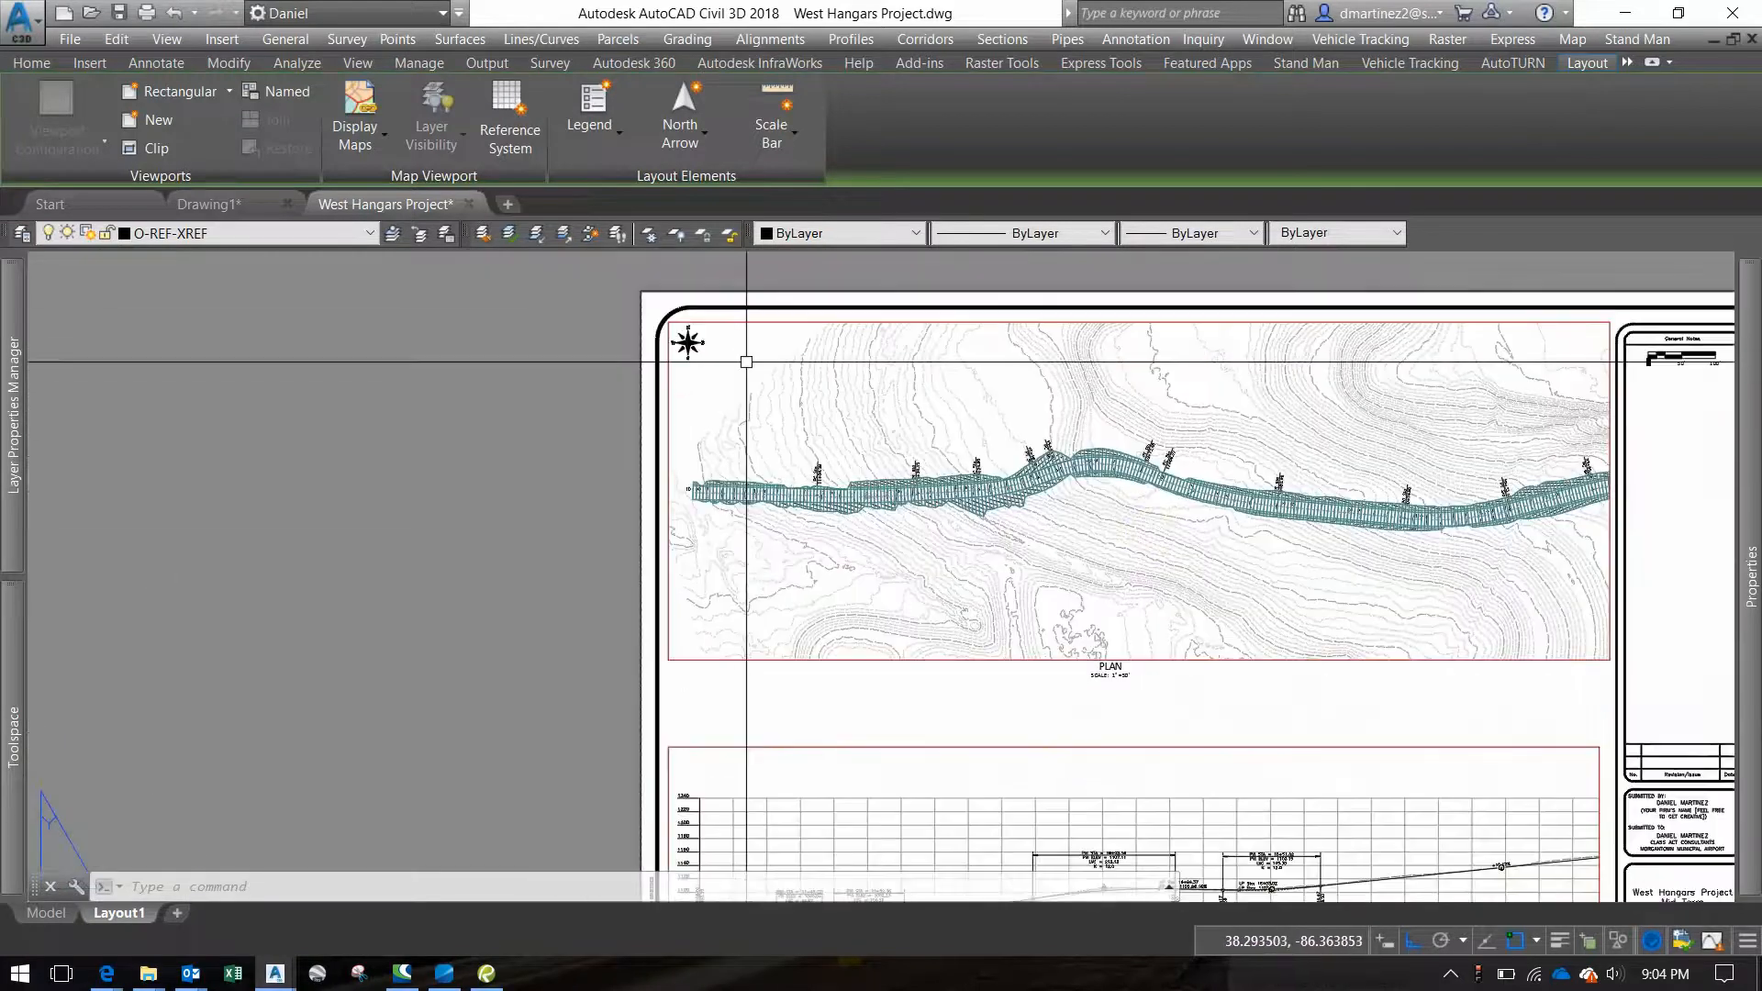
middle_drag(853, 422, 718, 448)
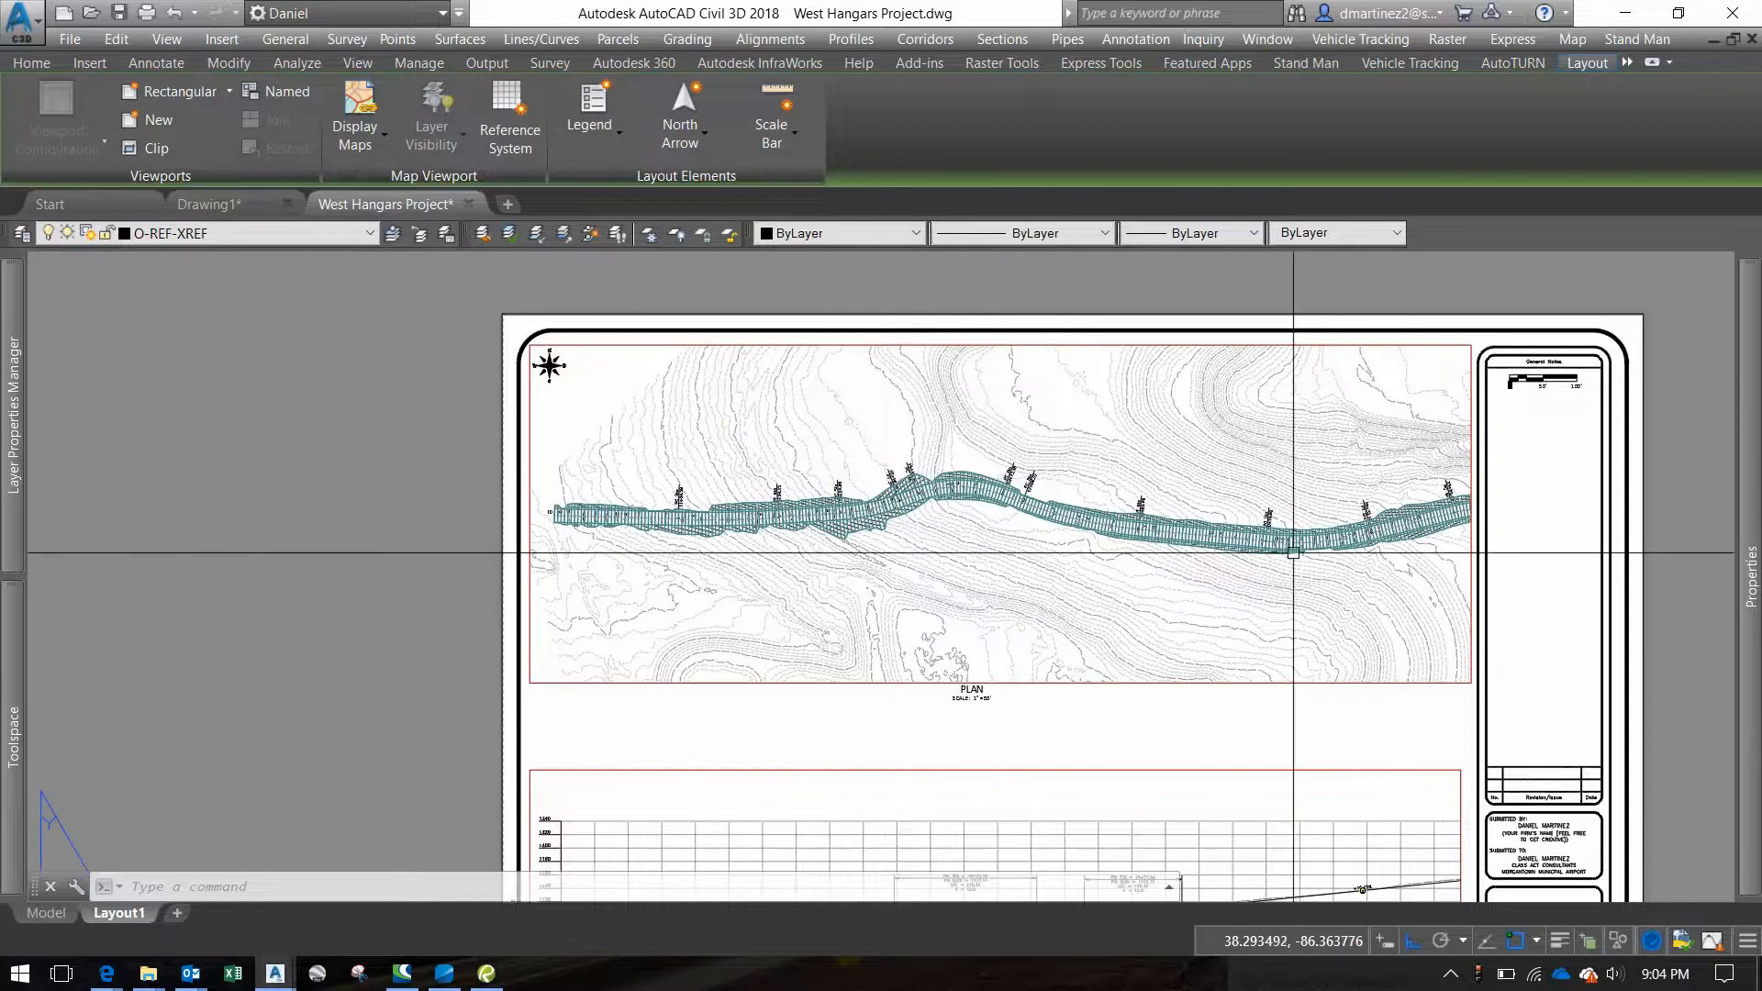
scroll(1303, 551, up, 5)
scroll(1274, 543, down, 3)
scroll(531, 482, up, 4)
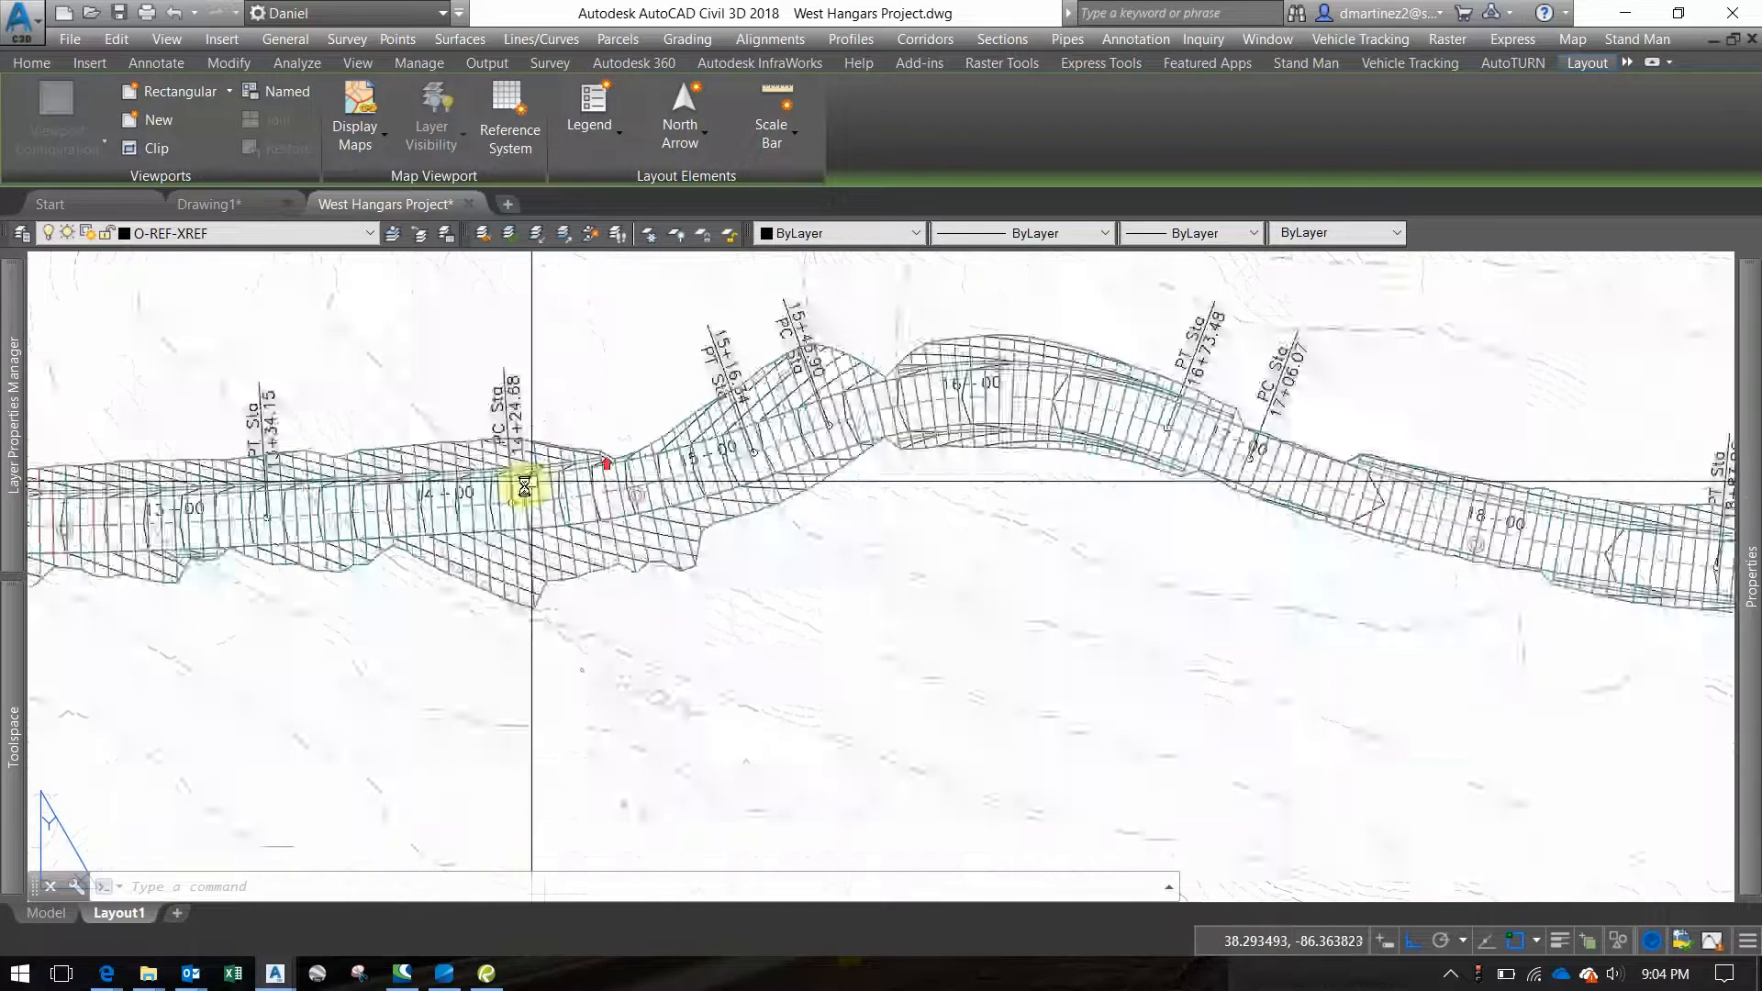
scroll(525, 484, down, 5)
scroll(371, 405, up, 3)
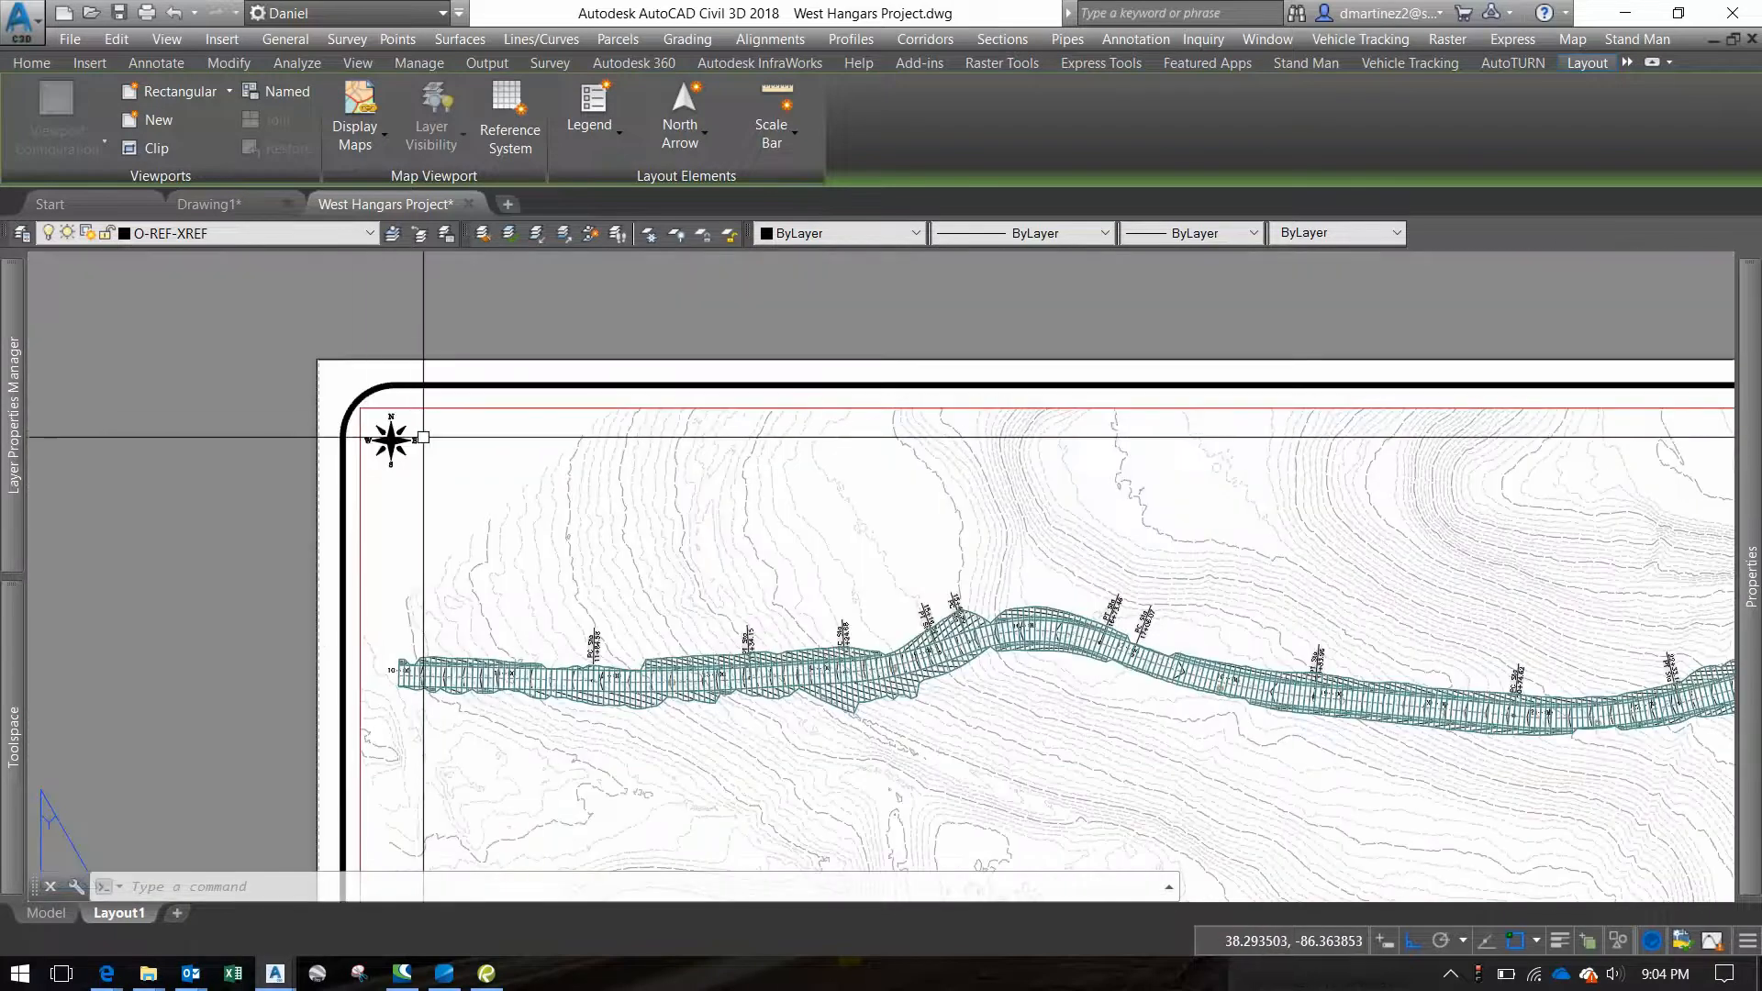
scroll(402, 443, up, 2)
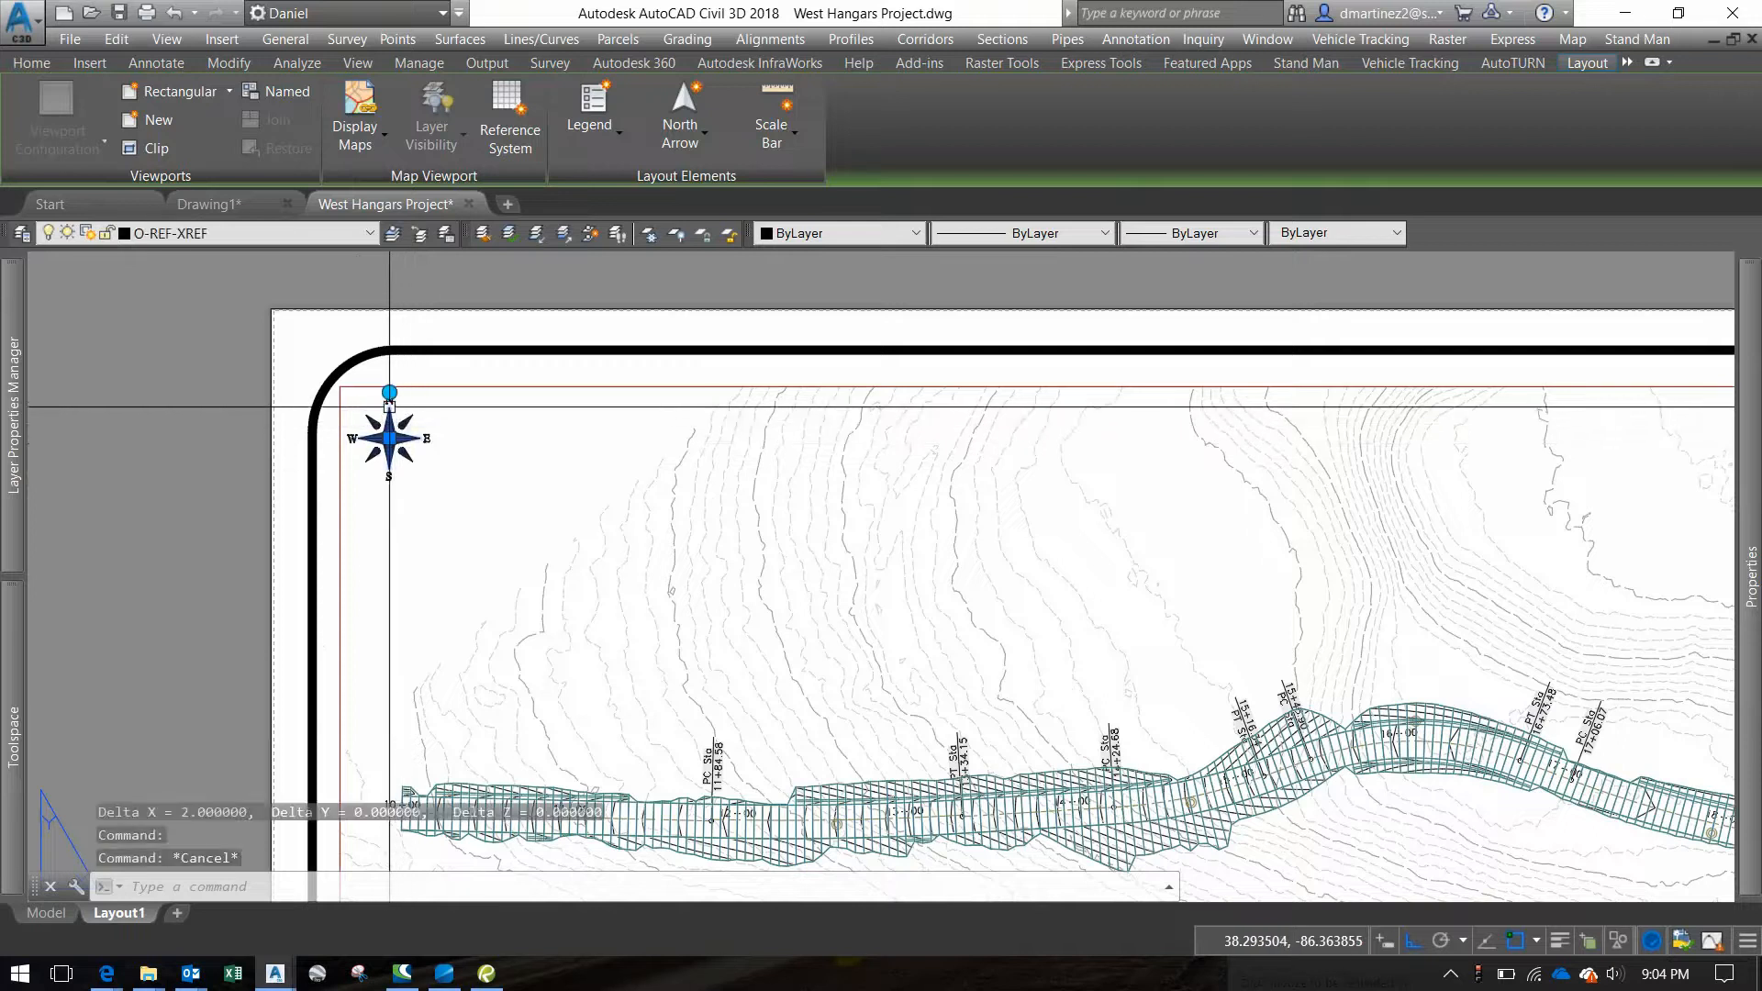
click(394, 389)
scroll(394, 389, up, 3)
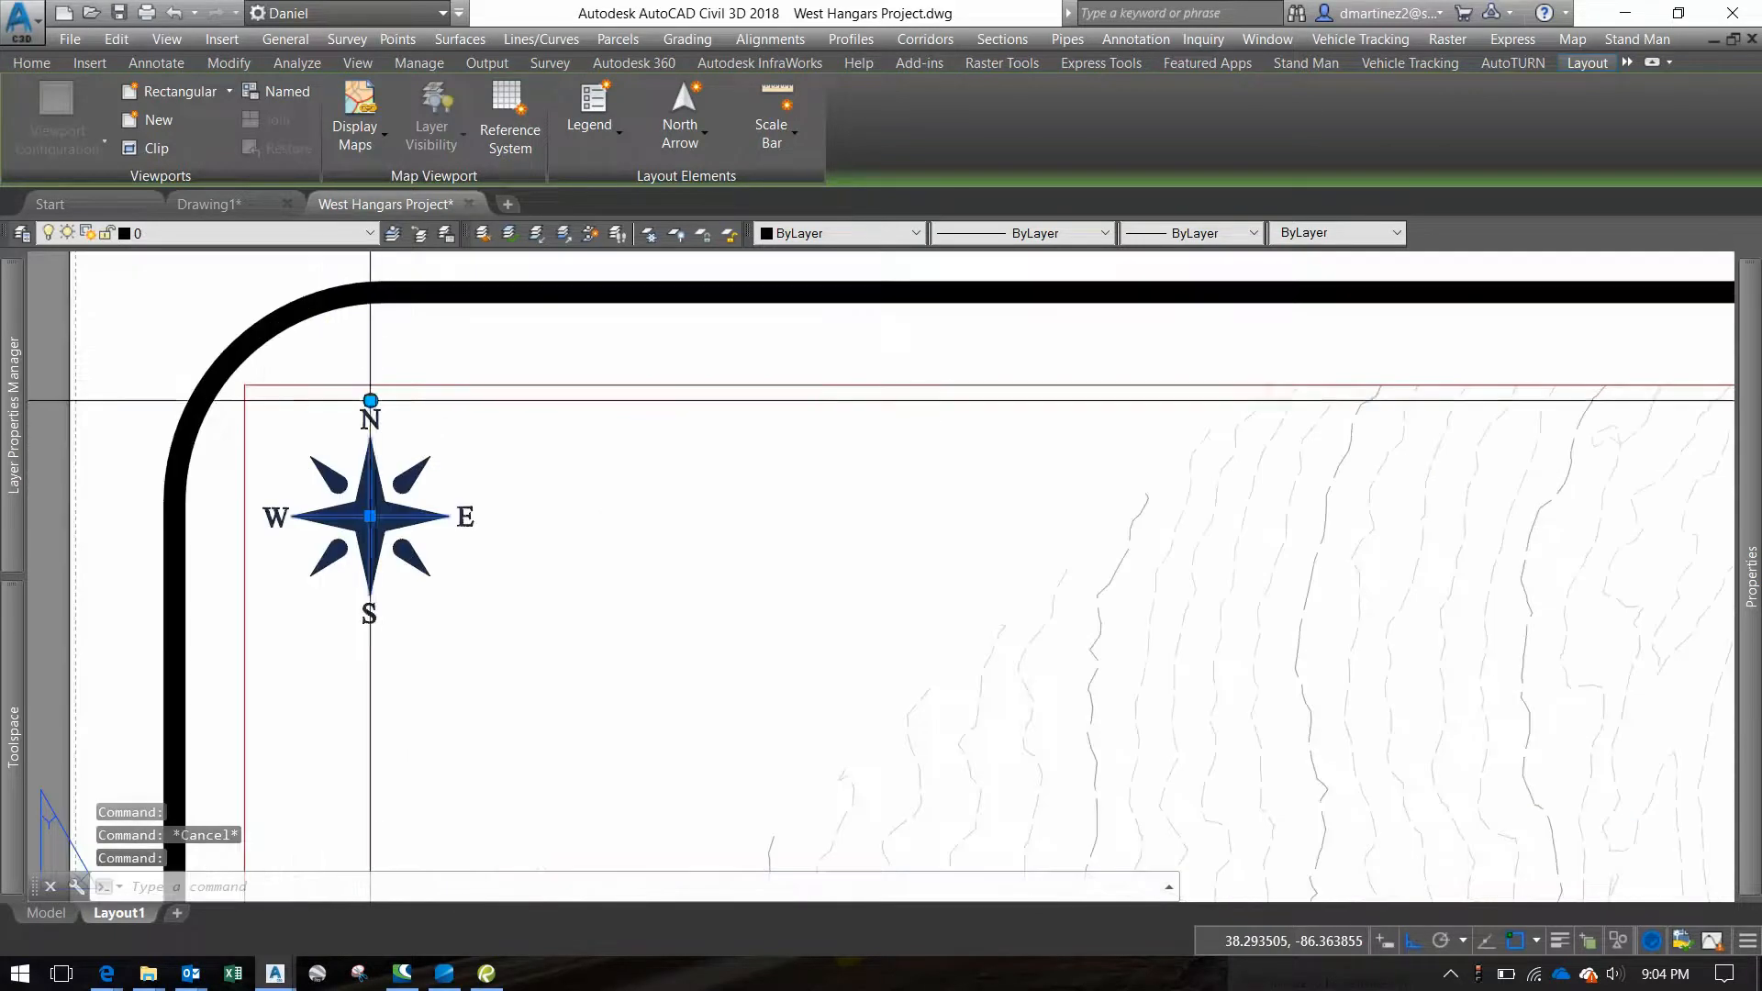
click(370, 400)
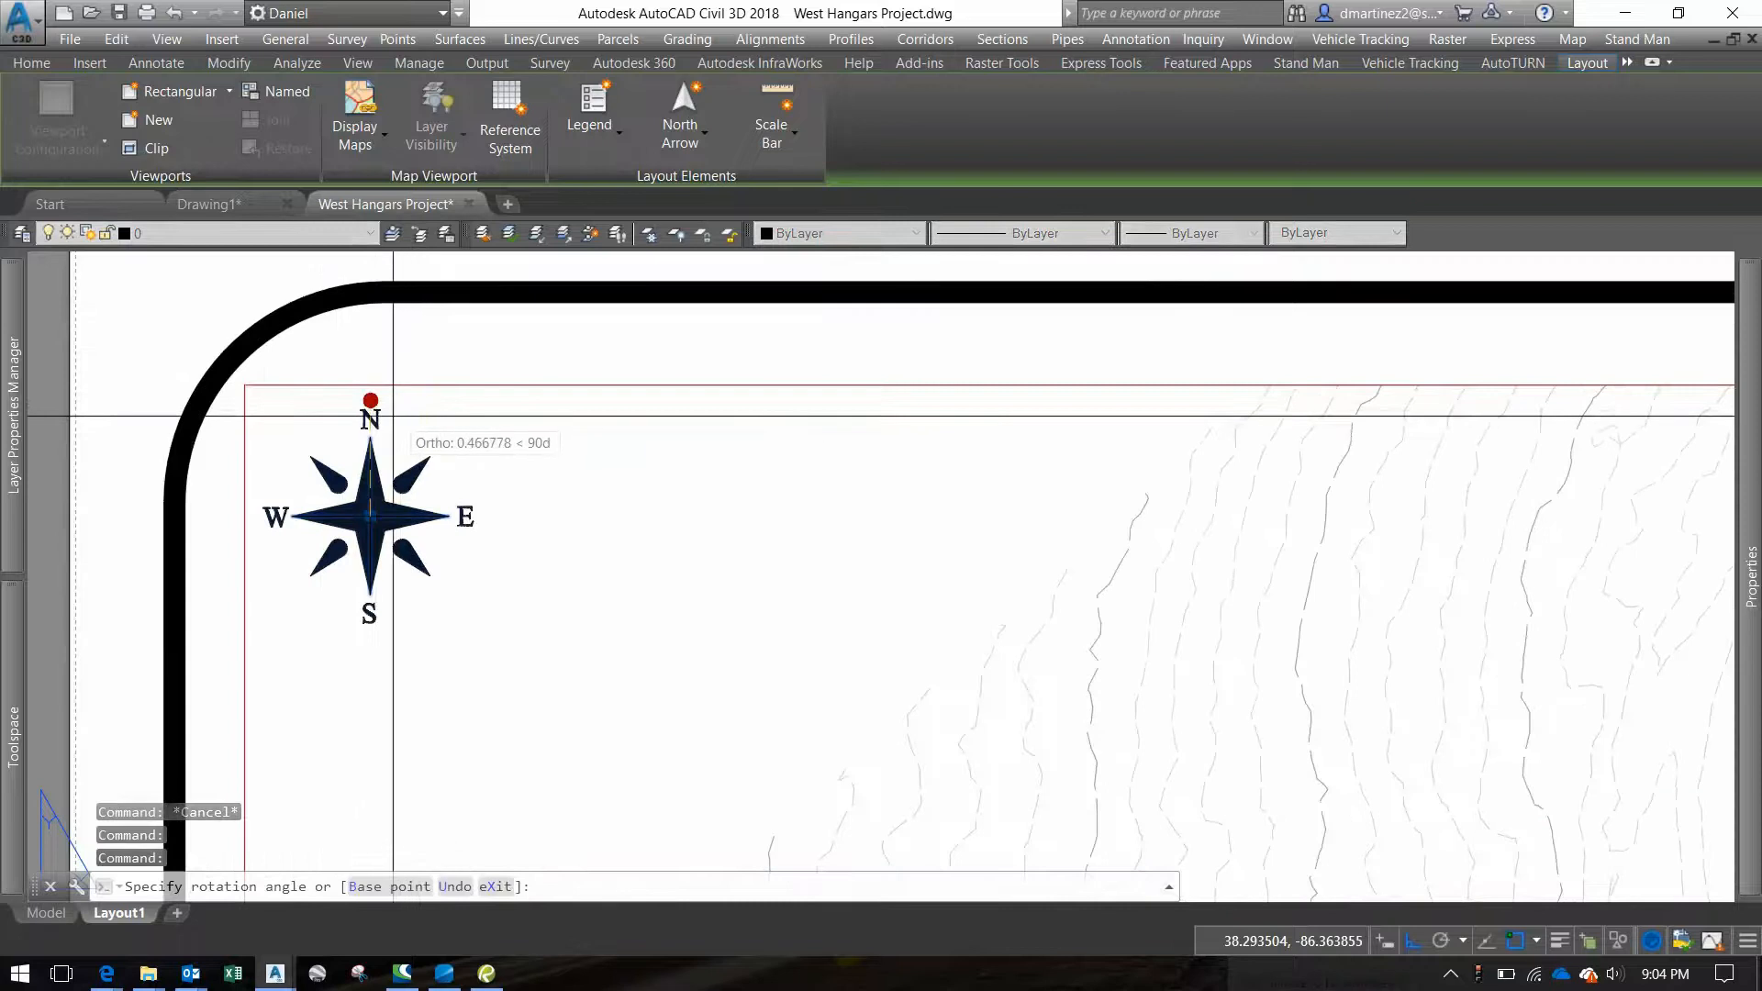
key(Escape)
key(Escape)
key(Escape)
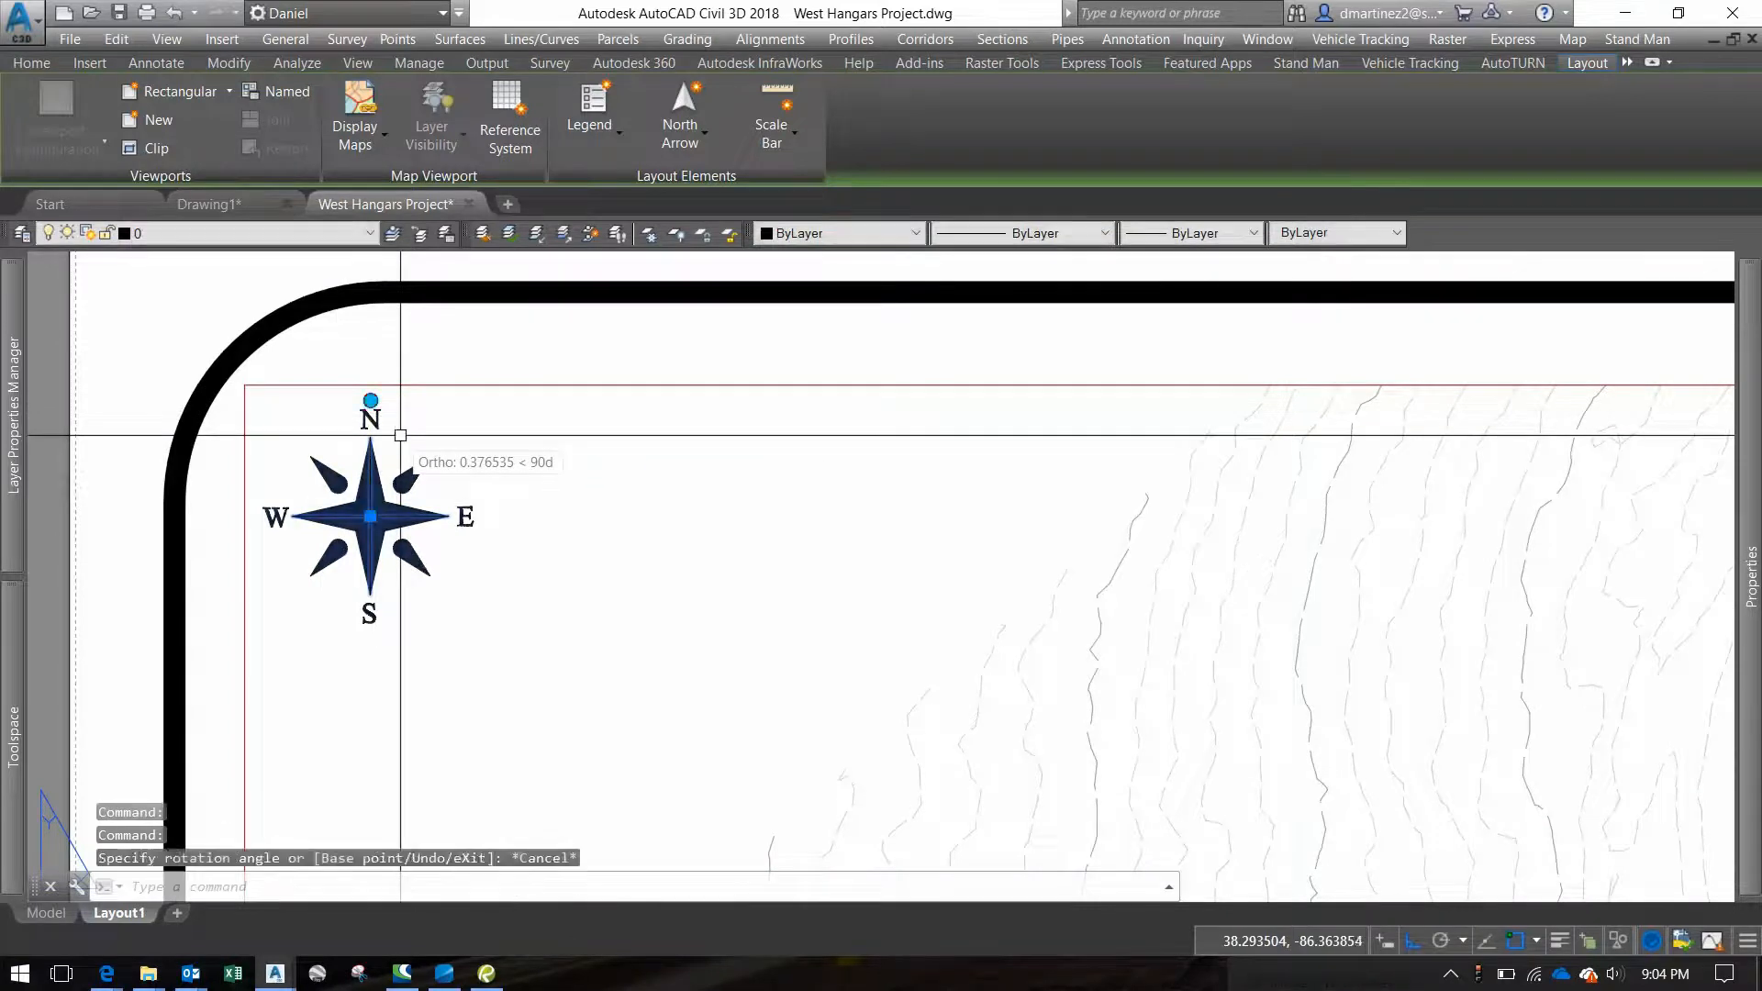
click(358, 457)
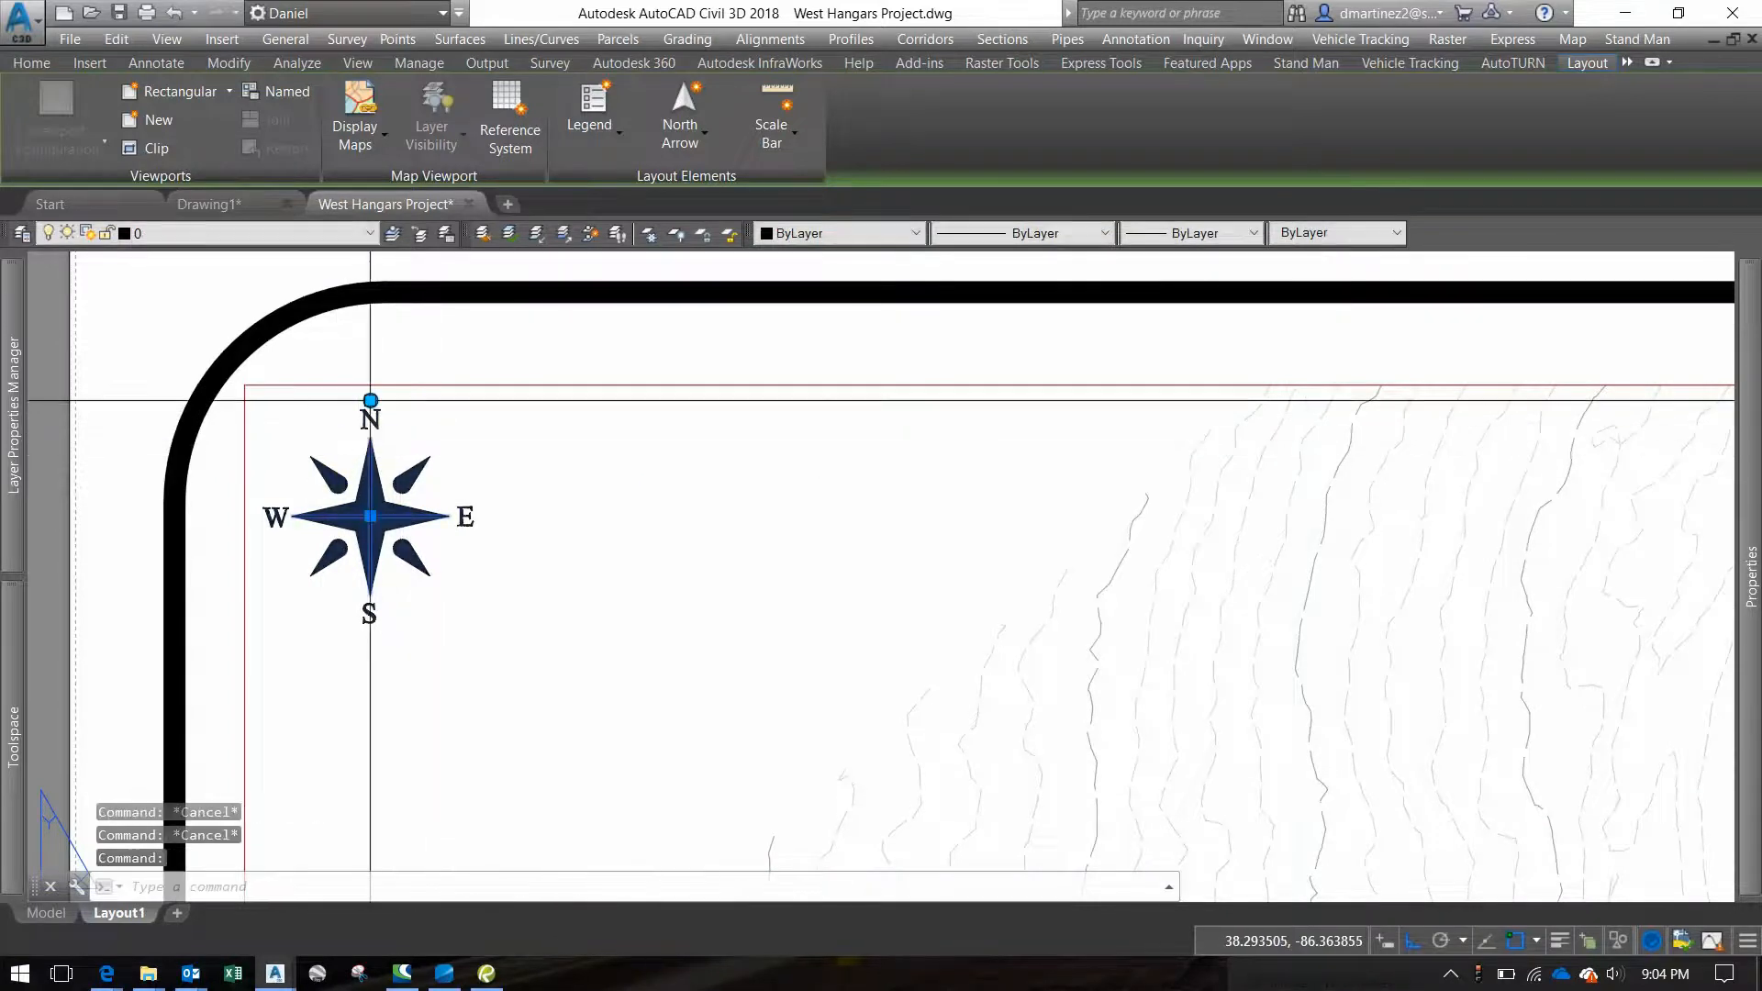
click(369, 400)
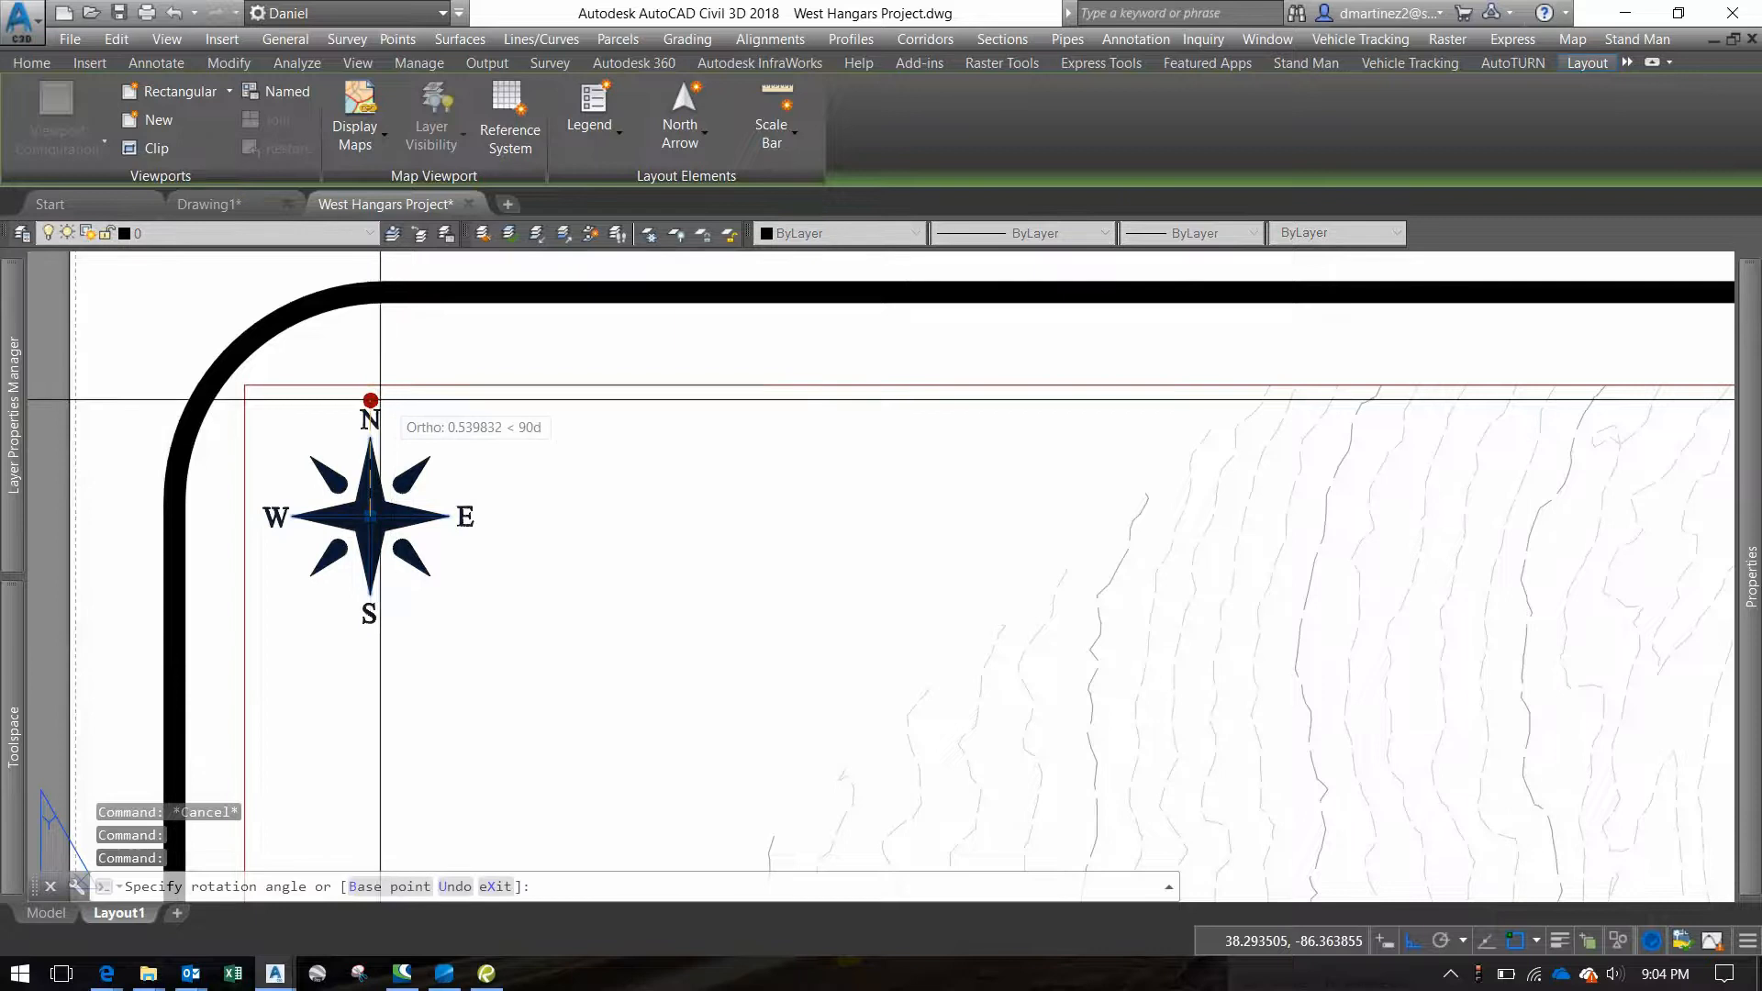
key(F8)
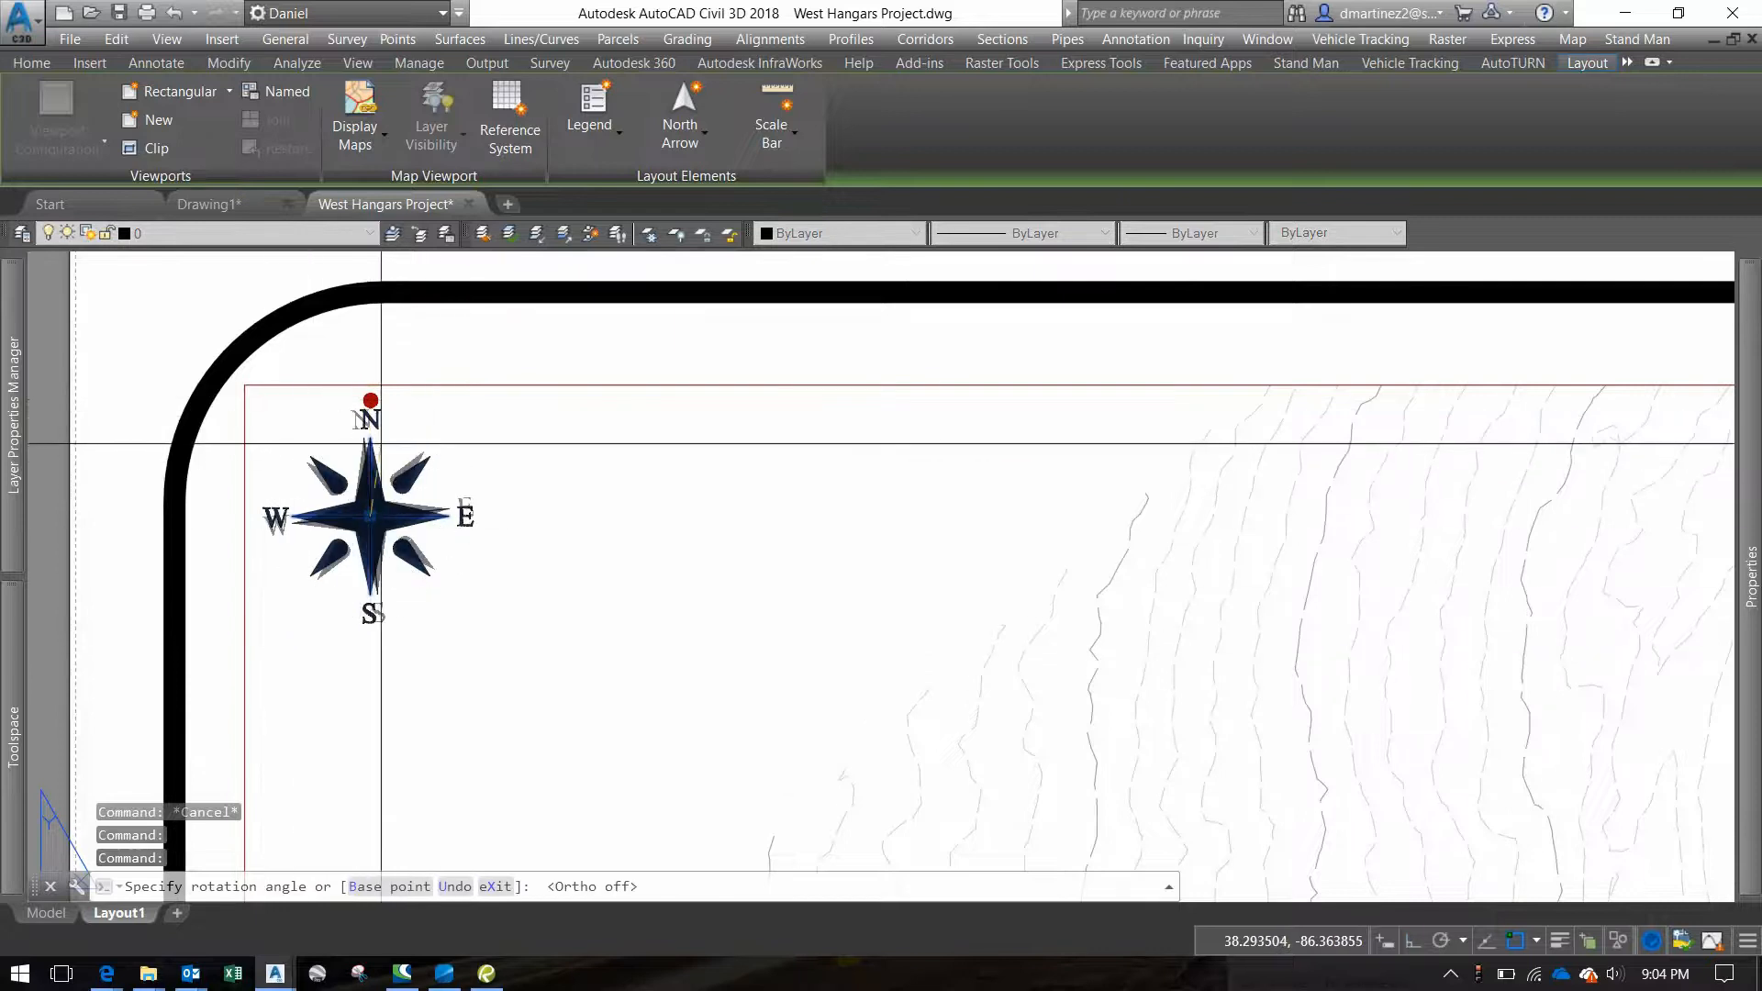
key(Escape)
Try rotating the north arrow freehand with its rotation grip, and undo the rotation
click(370, 400)
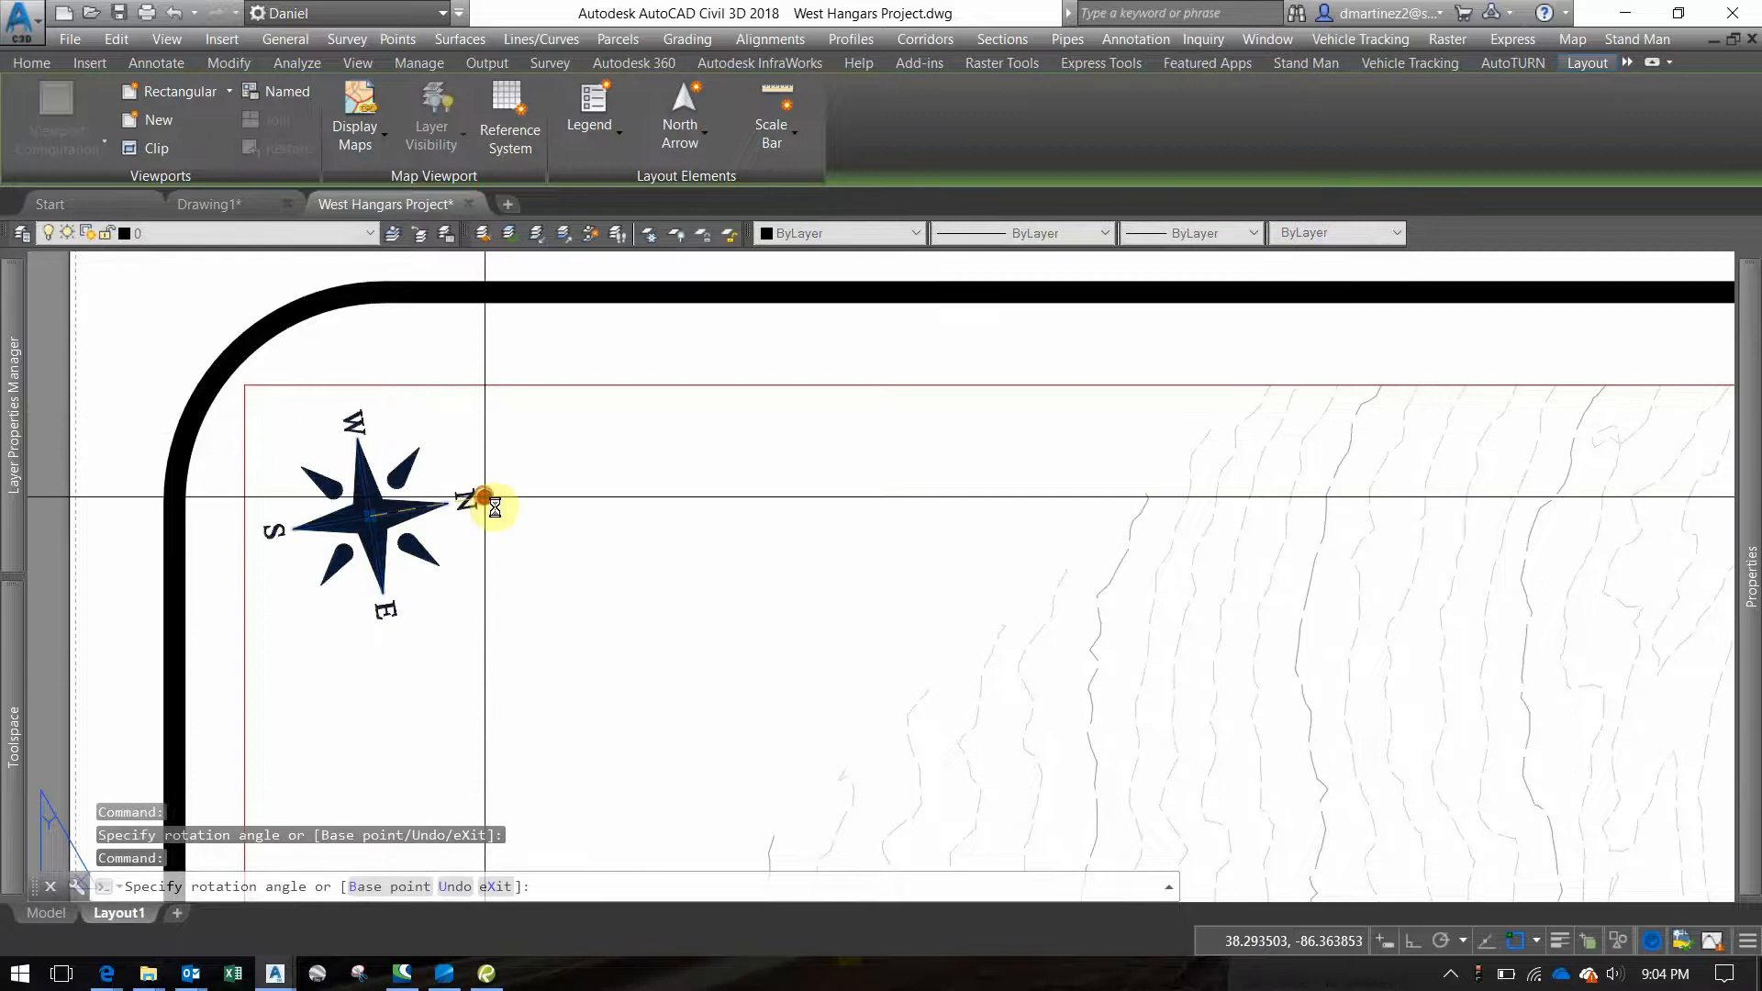
click(487, 609)
click(460, 589)
key(Escape)
key(Escape)
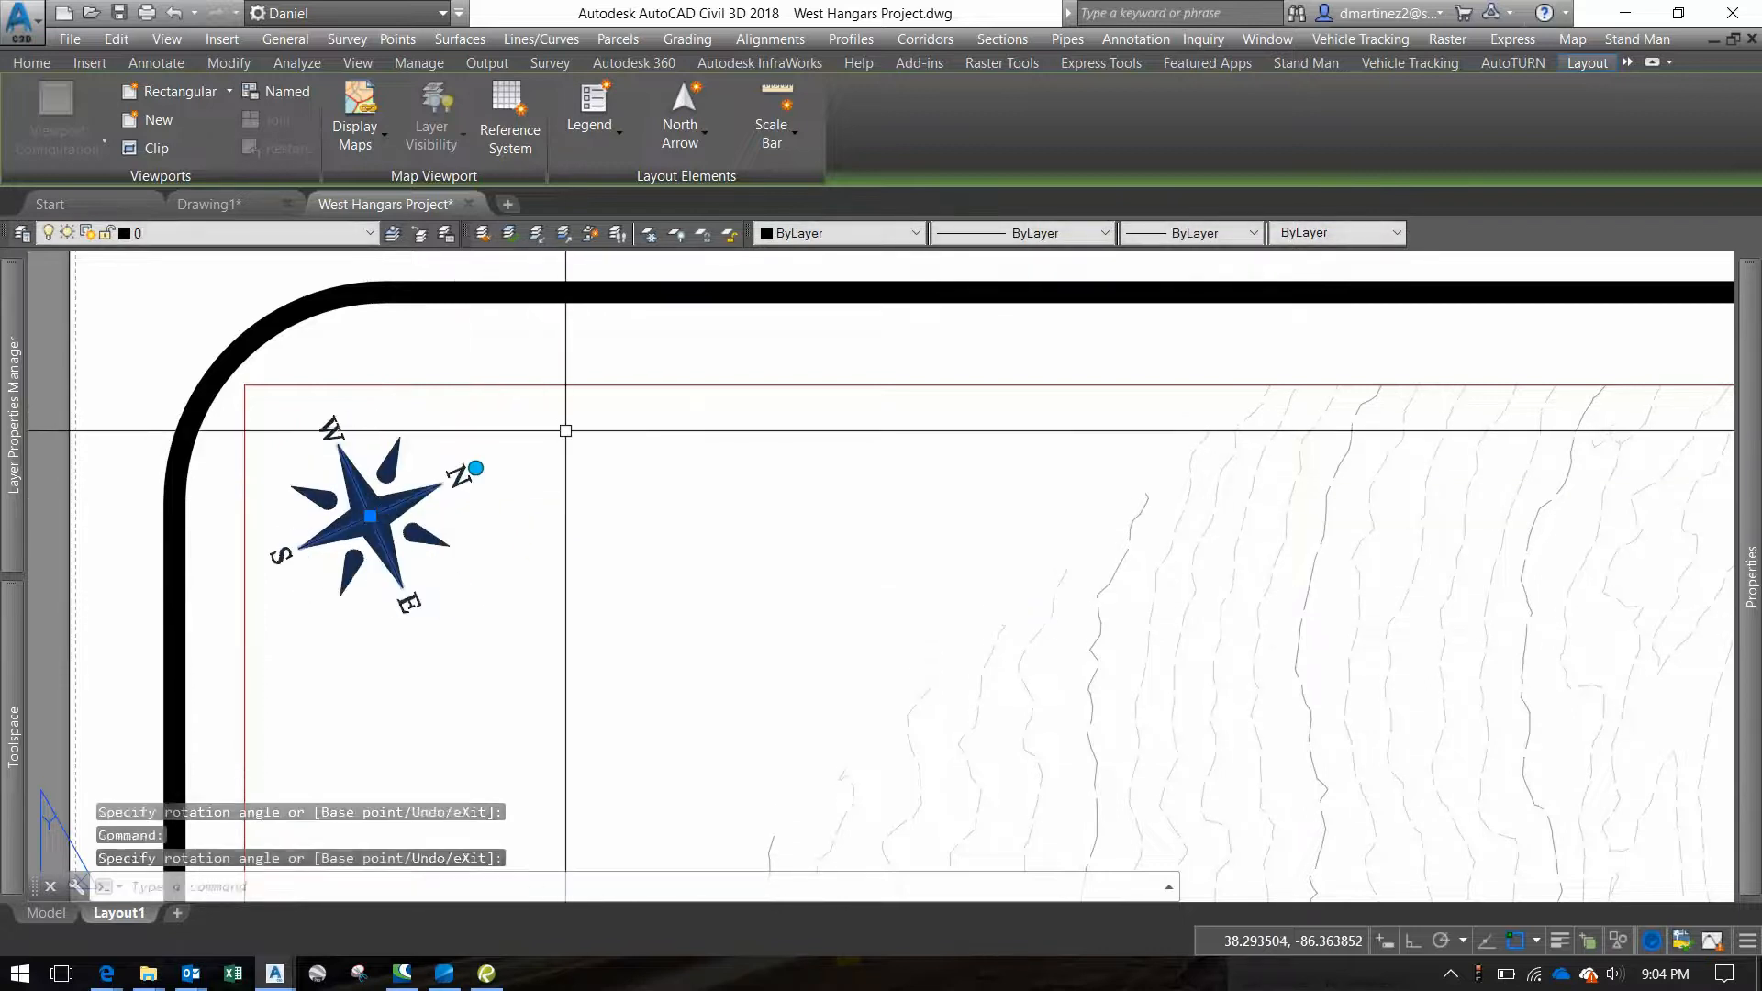
text(u)
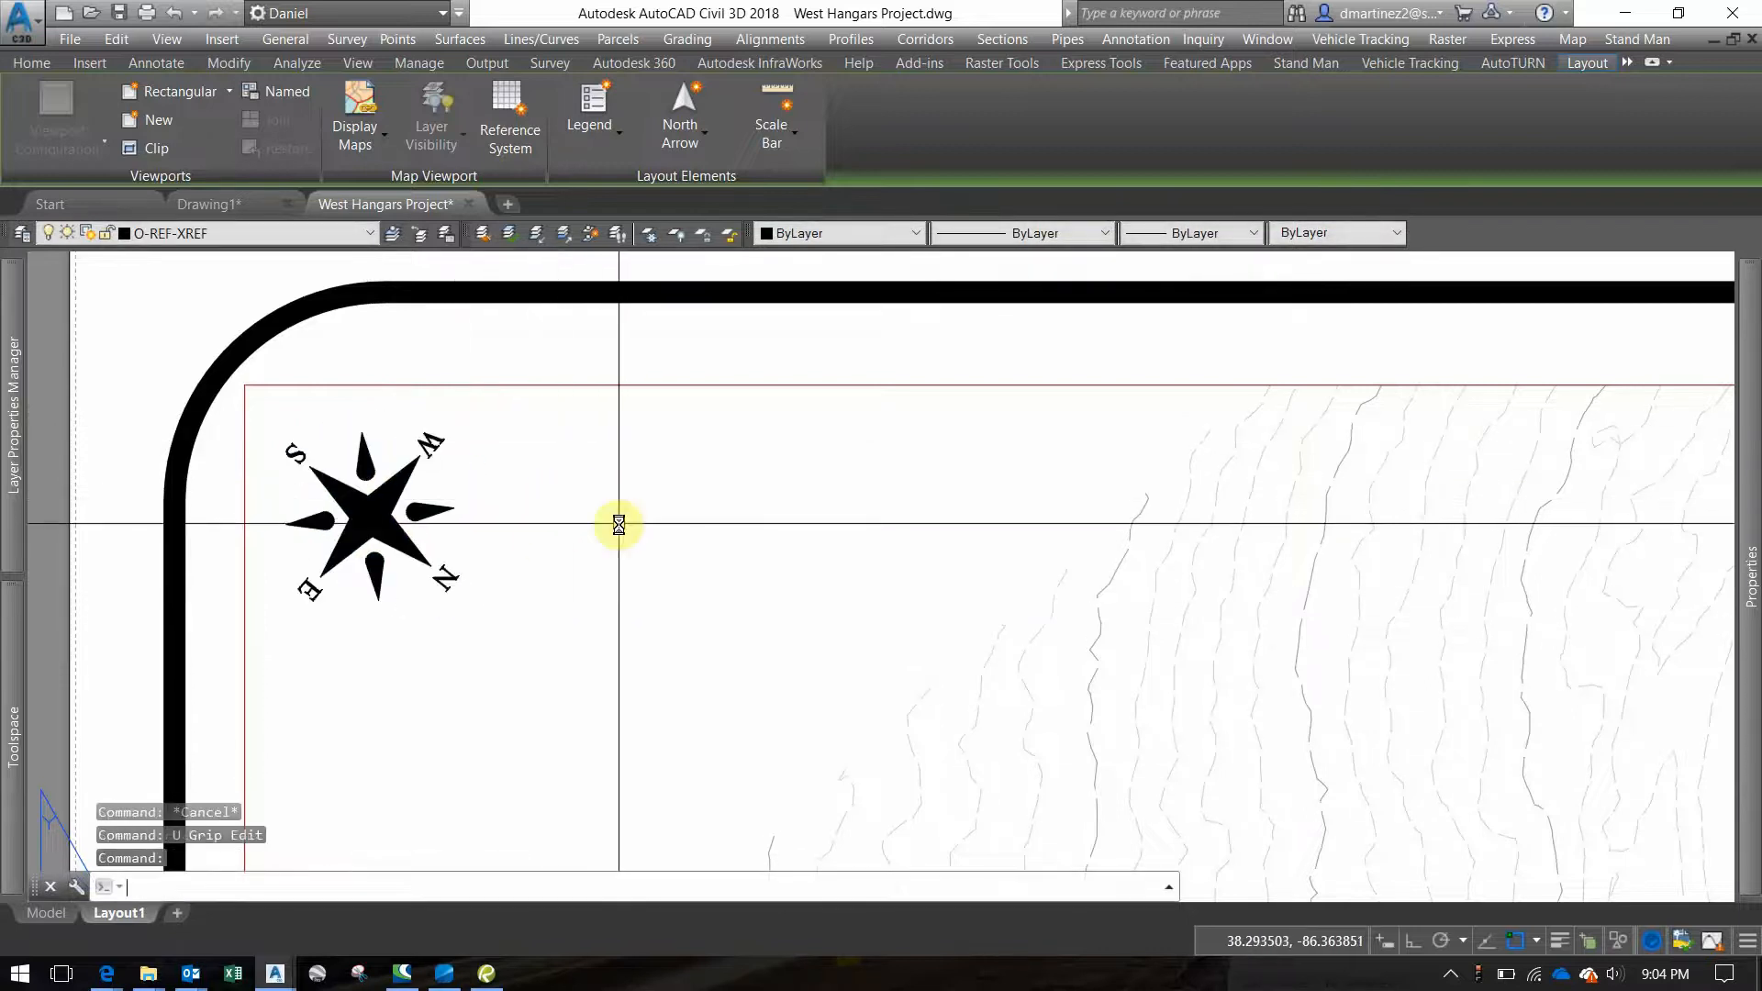
key(Return)
Draw a single-segment polyline about 172 units long along the Y axis above the access road inside the plan viewport, with Ortho on and object snap off
scroll(618, 524, down, 4)
middle_drag(802, 579, 526, 460)
double_click(527, 462)
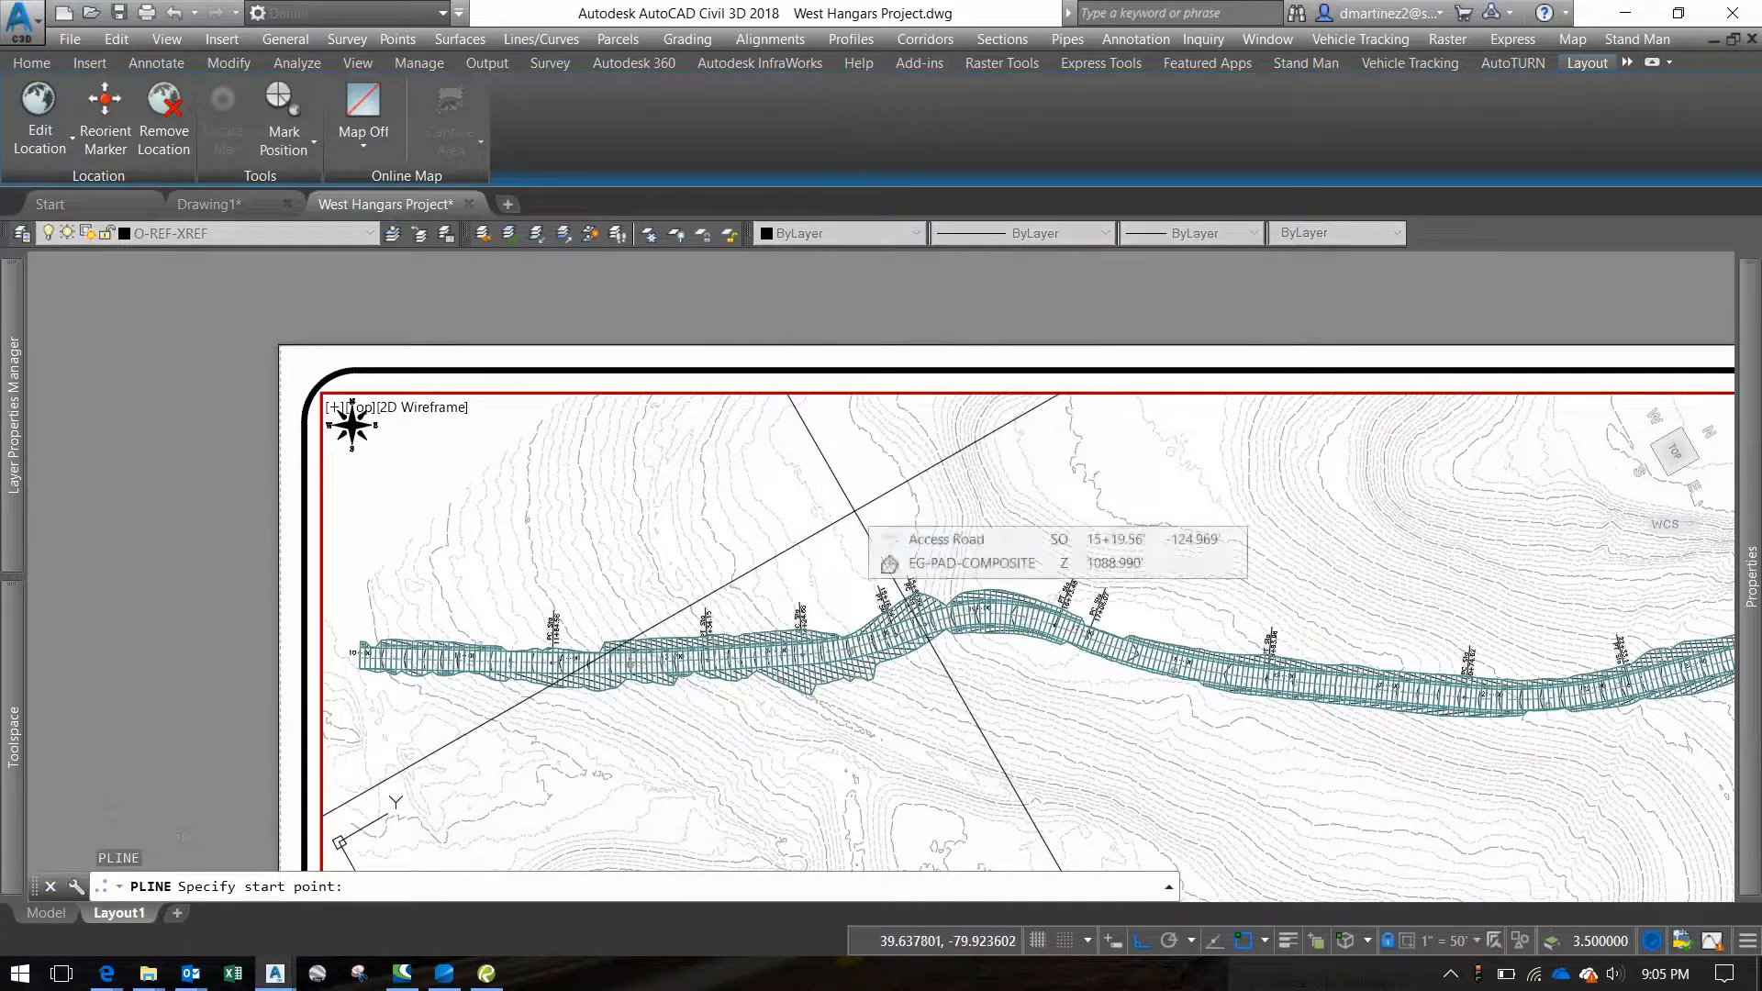
click(855, 510)
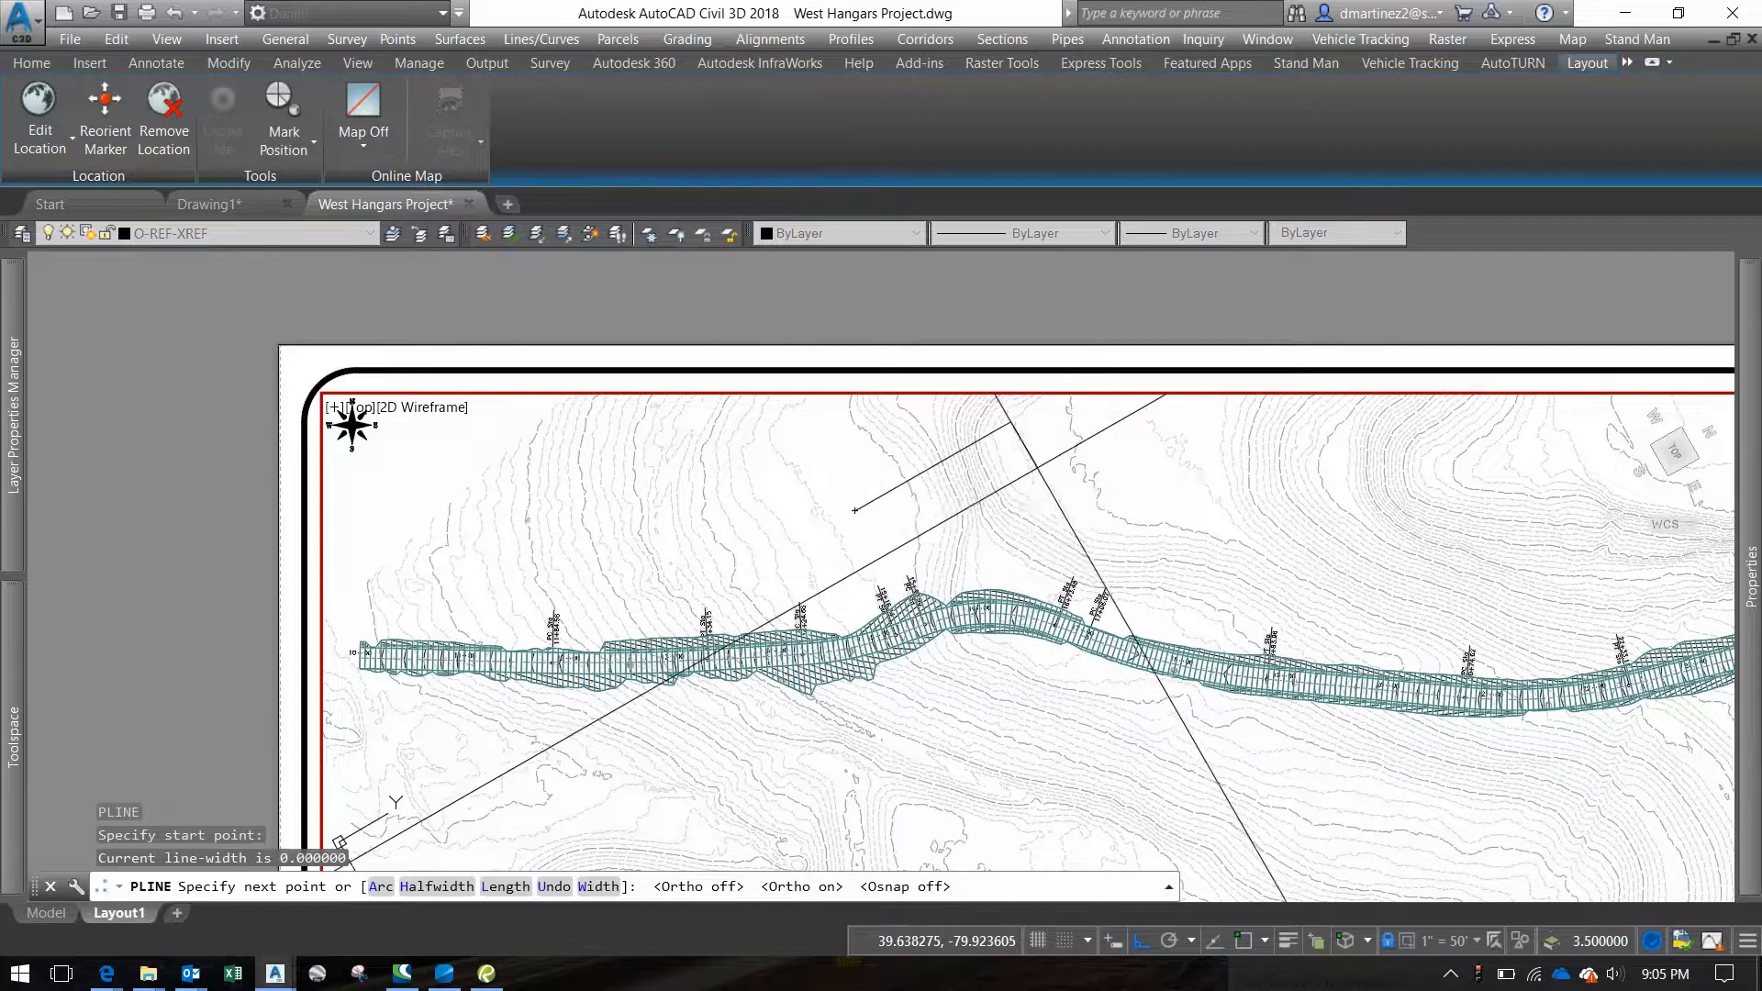
click(1011, 423)
key(Escape)
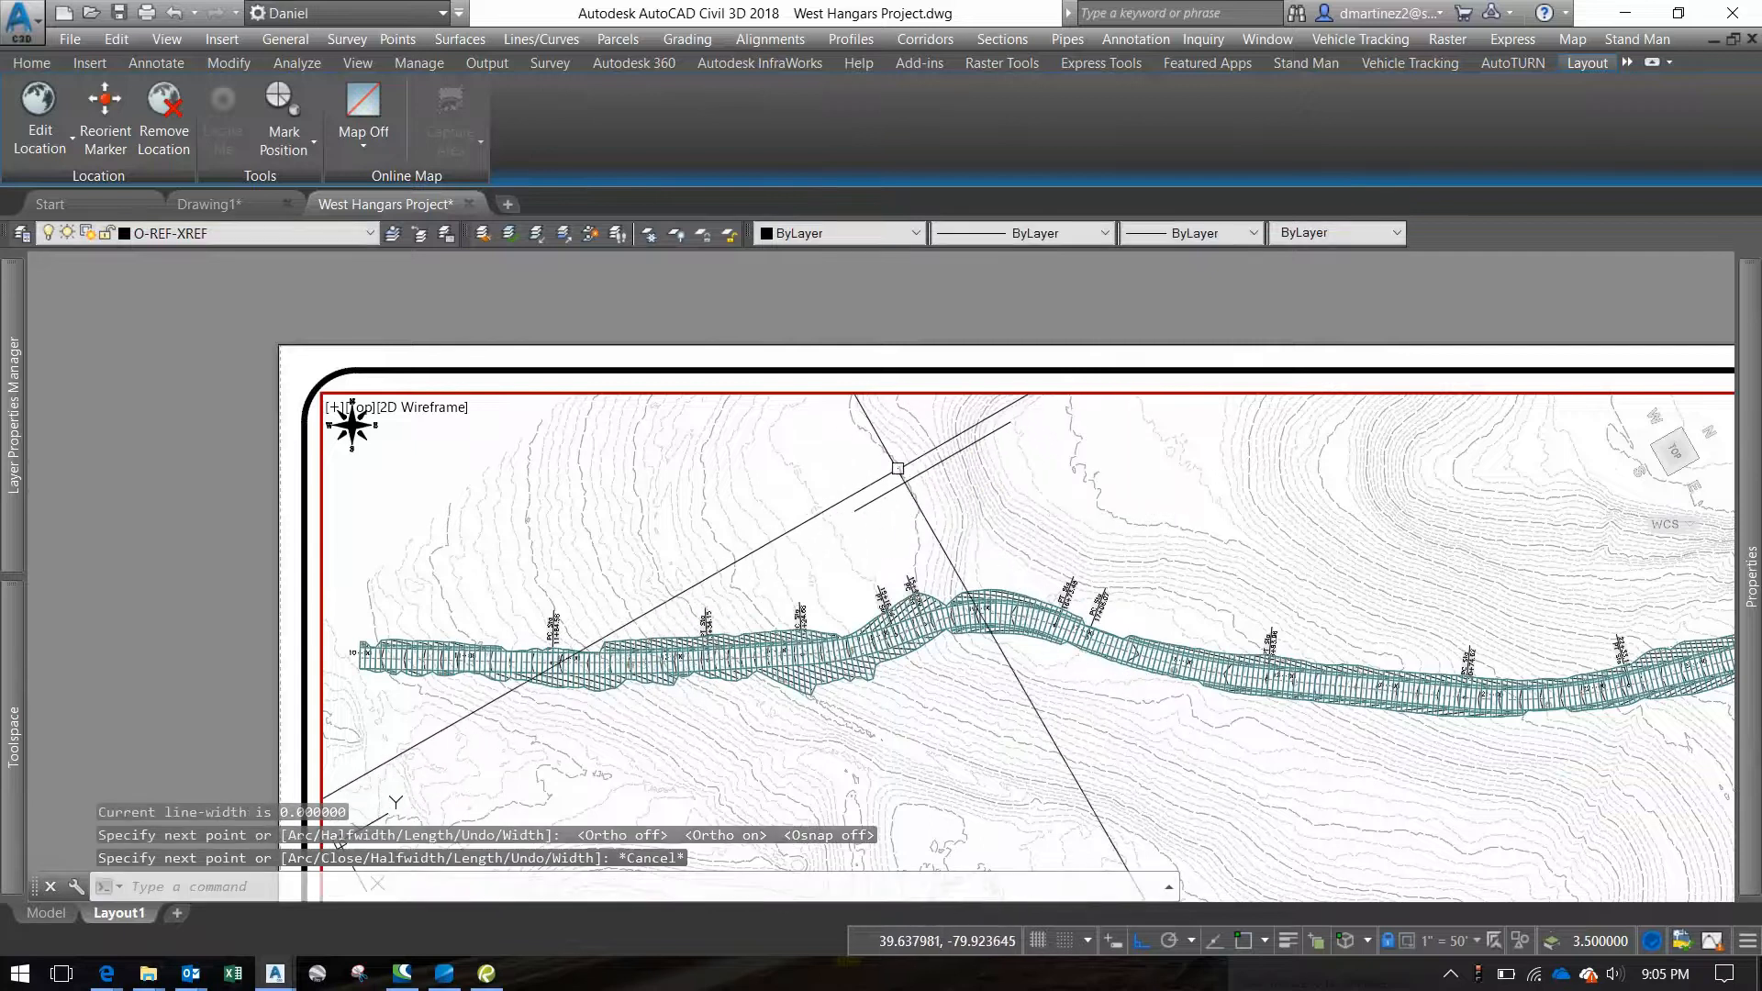
Transfer the new polyline from the plan viewport's model space to paper space with CHSPACE
click(870, 502)
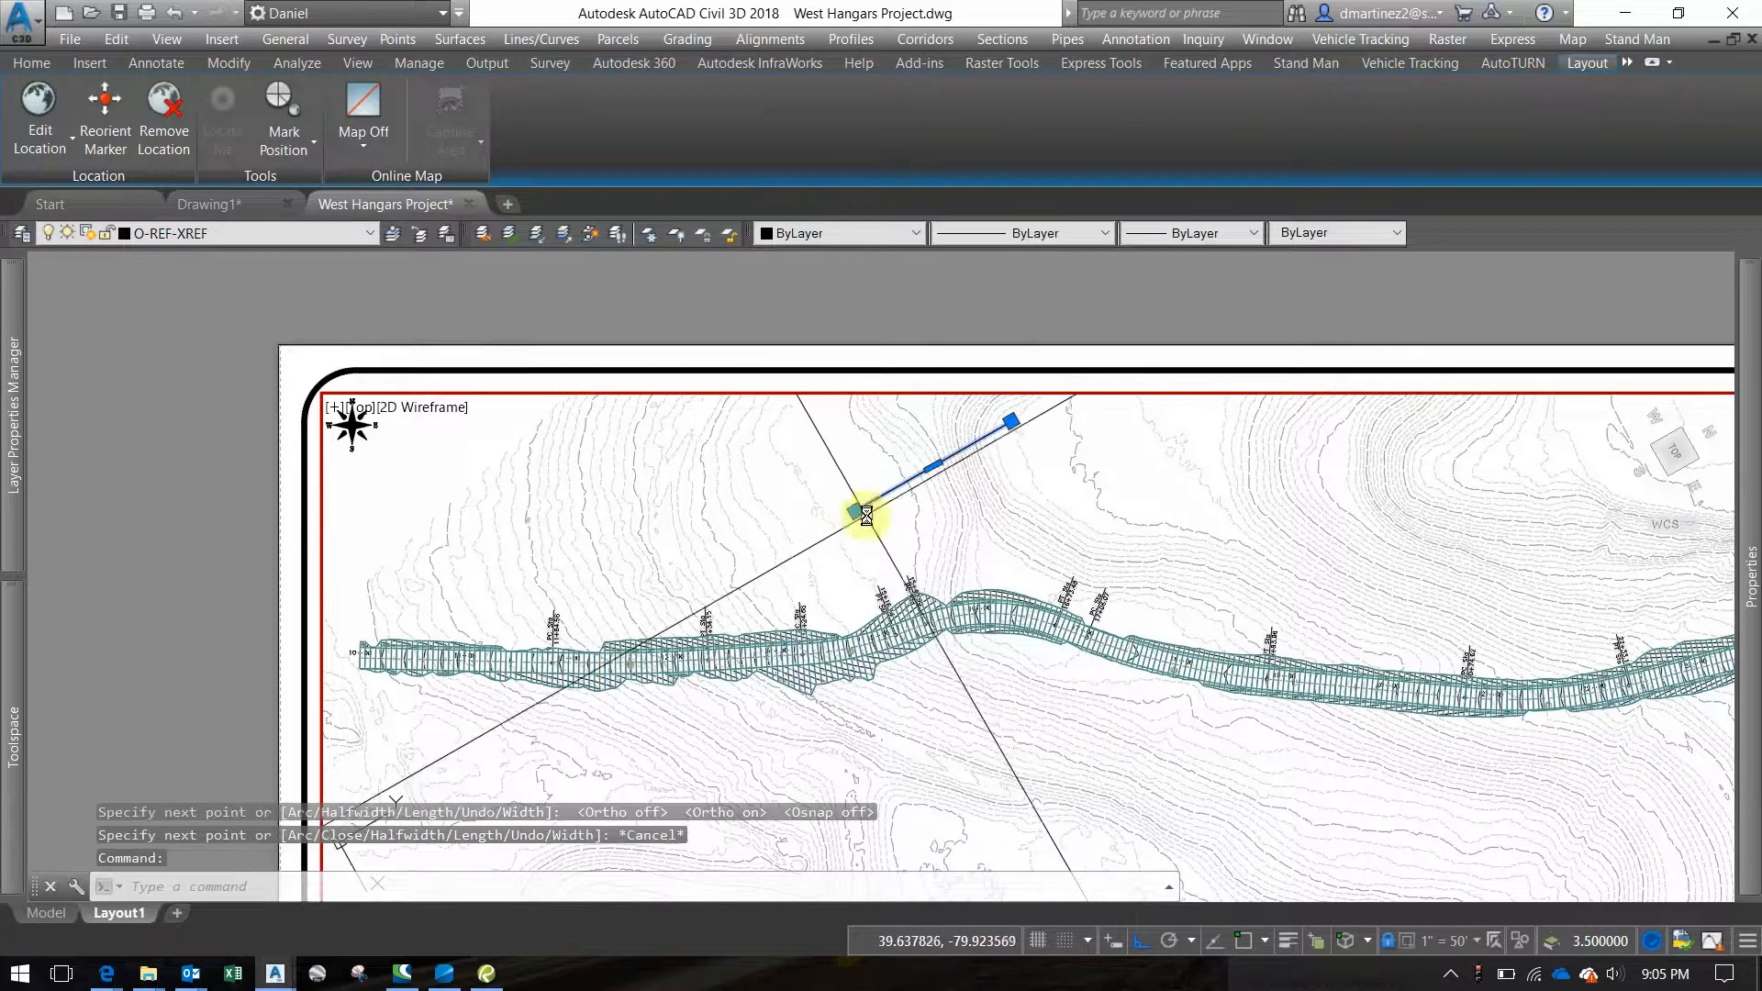
mouse_move(1749, 444)
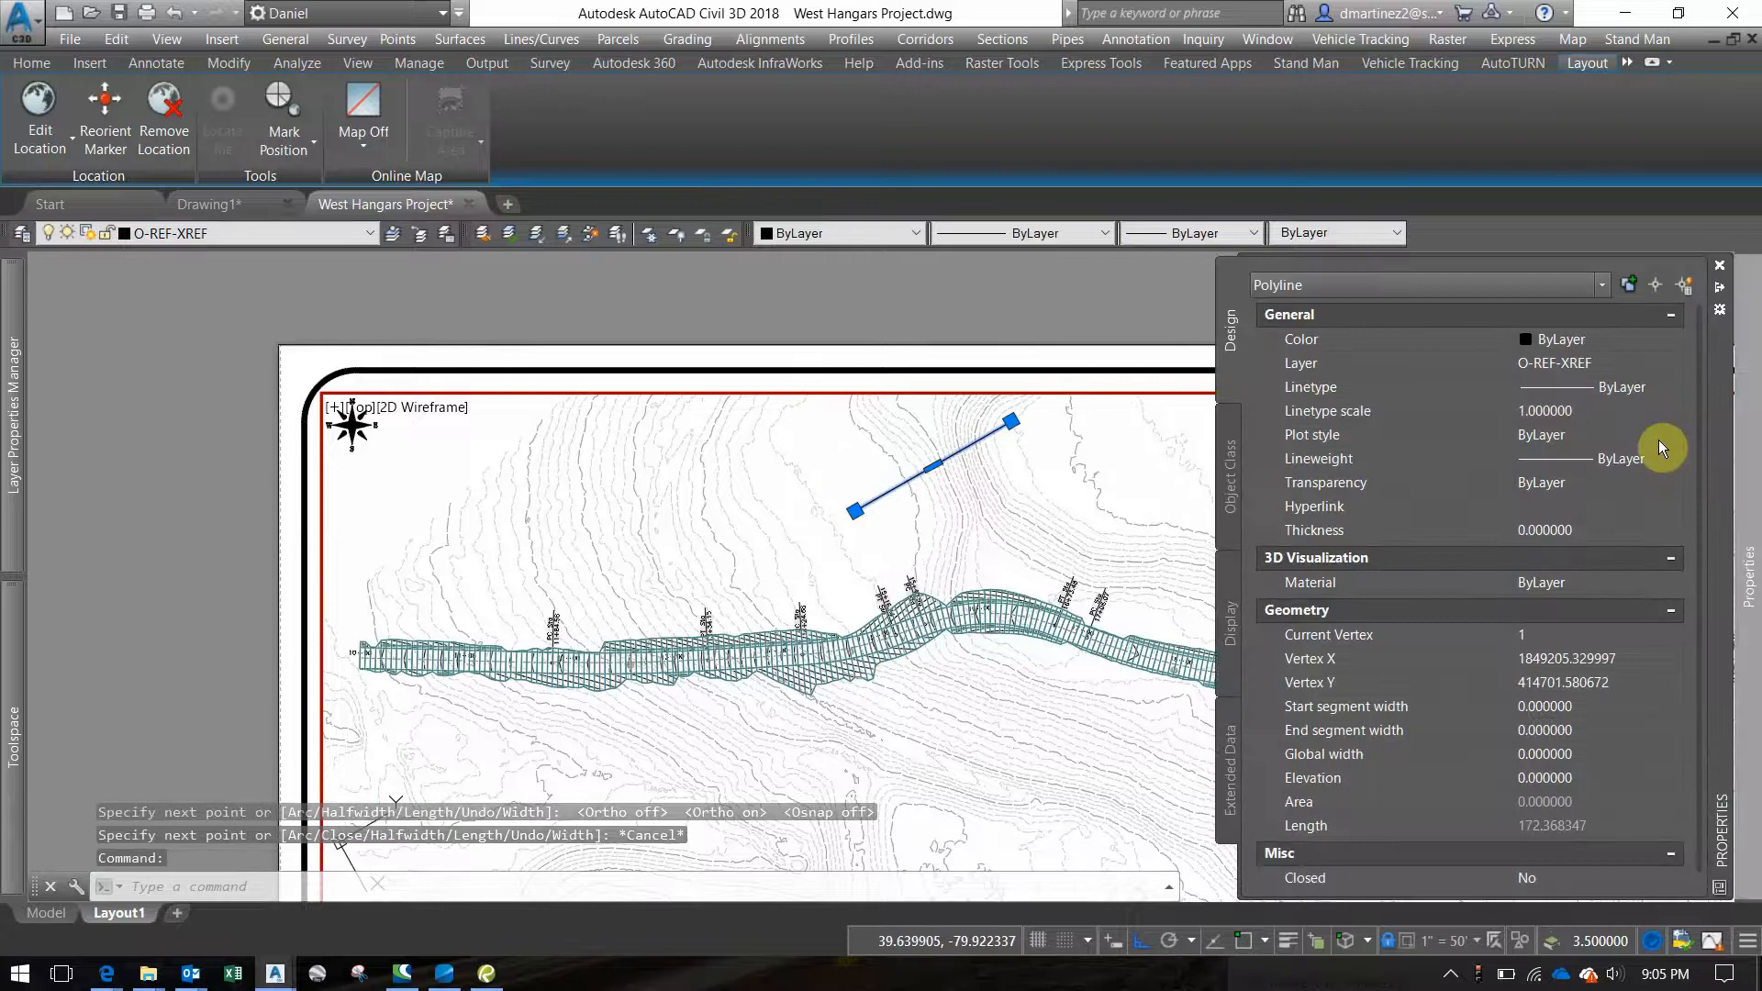
middle_drag(1392, 471, 995, 494)
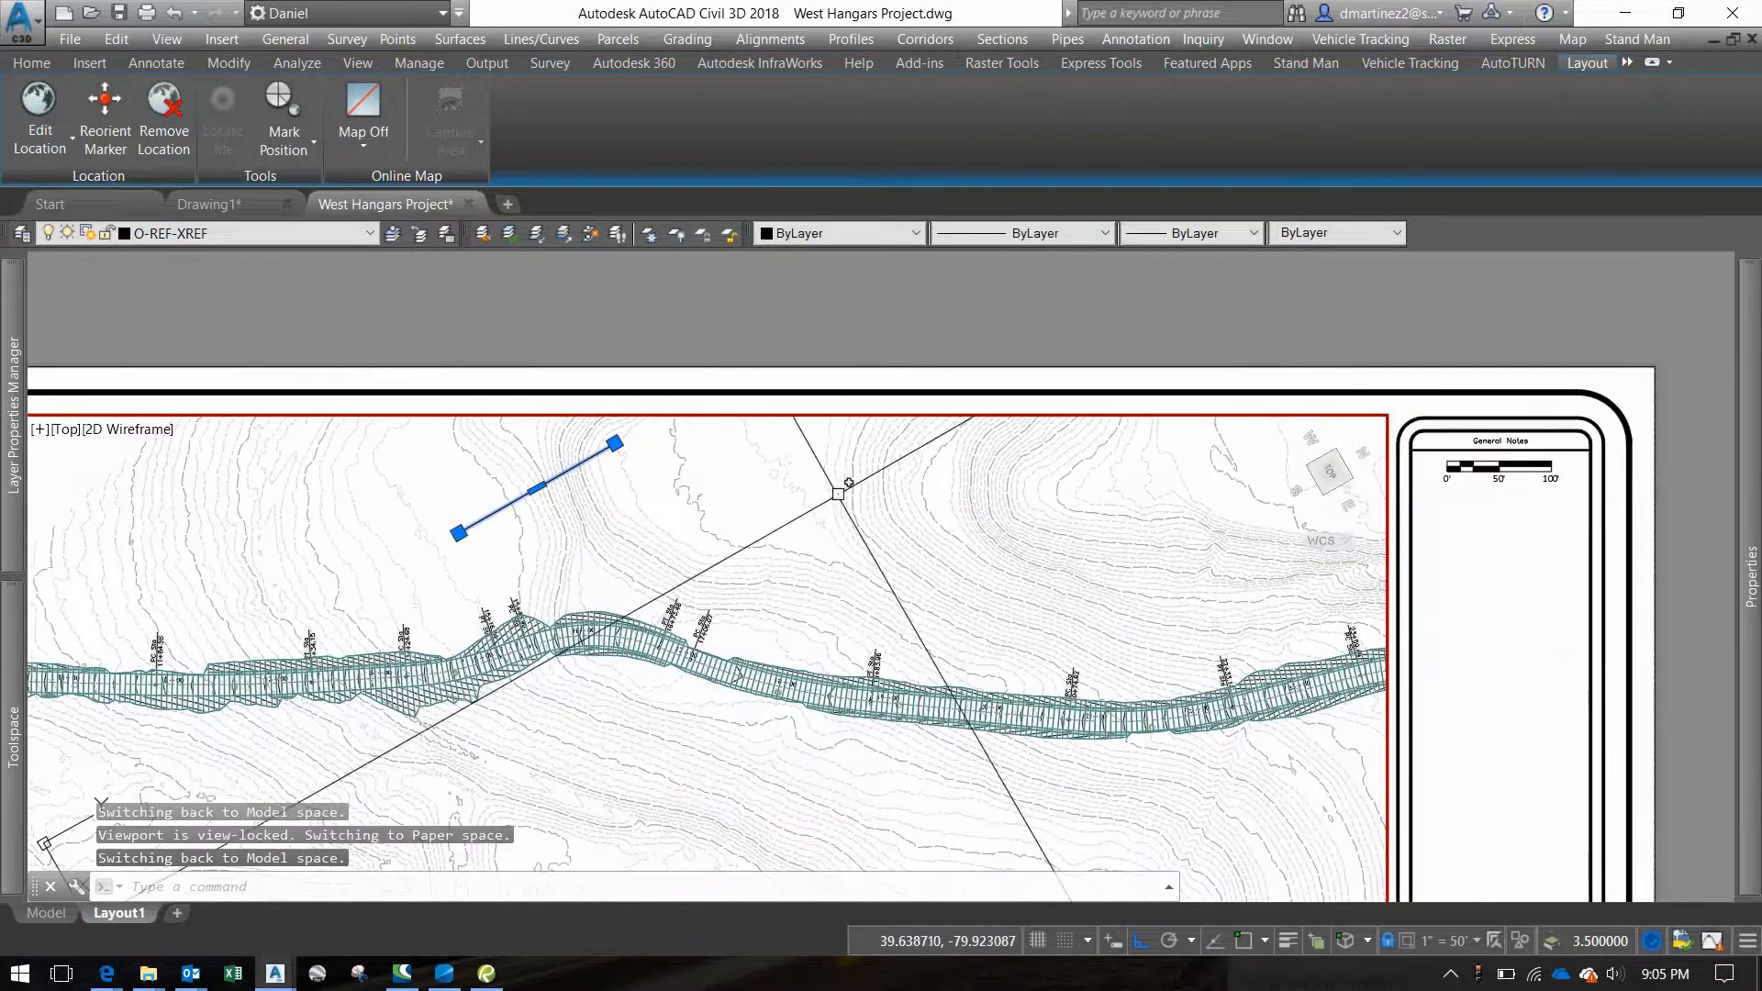
middle_drag(838, 493, 1061, 488)
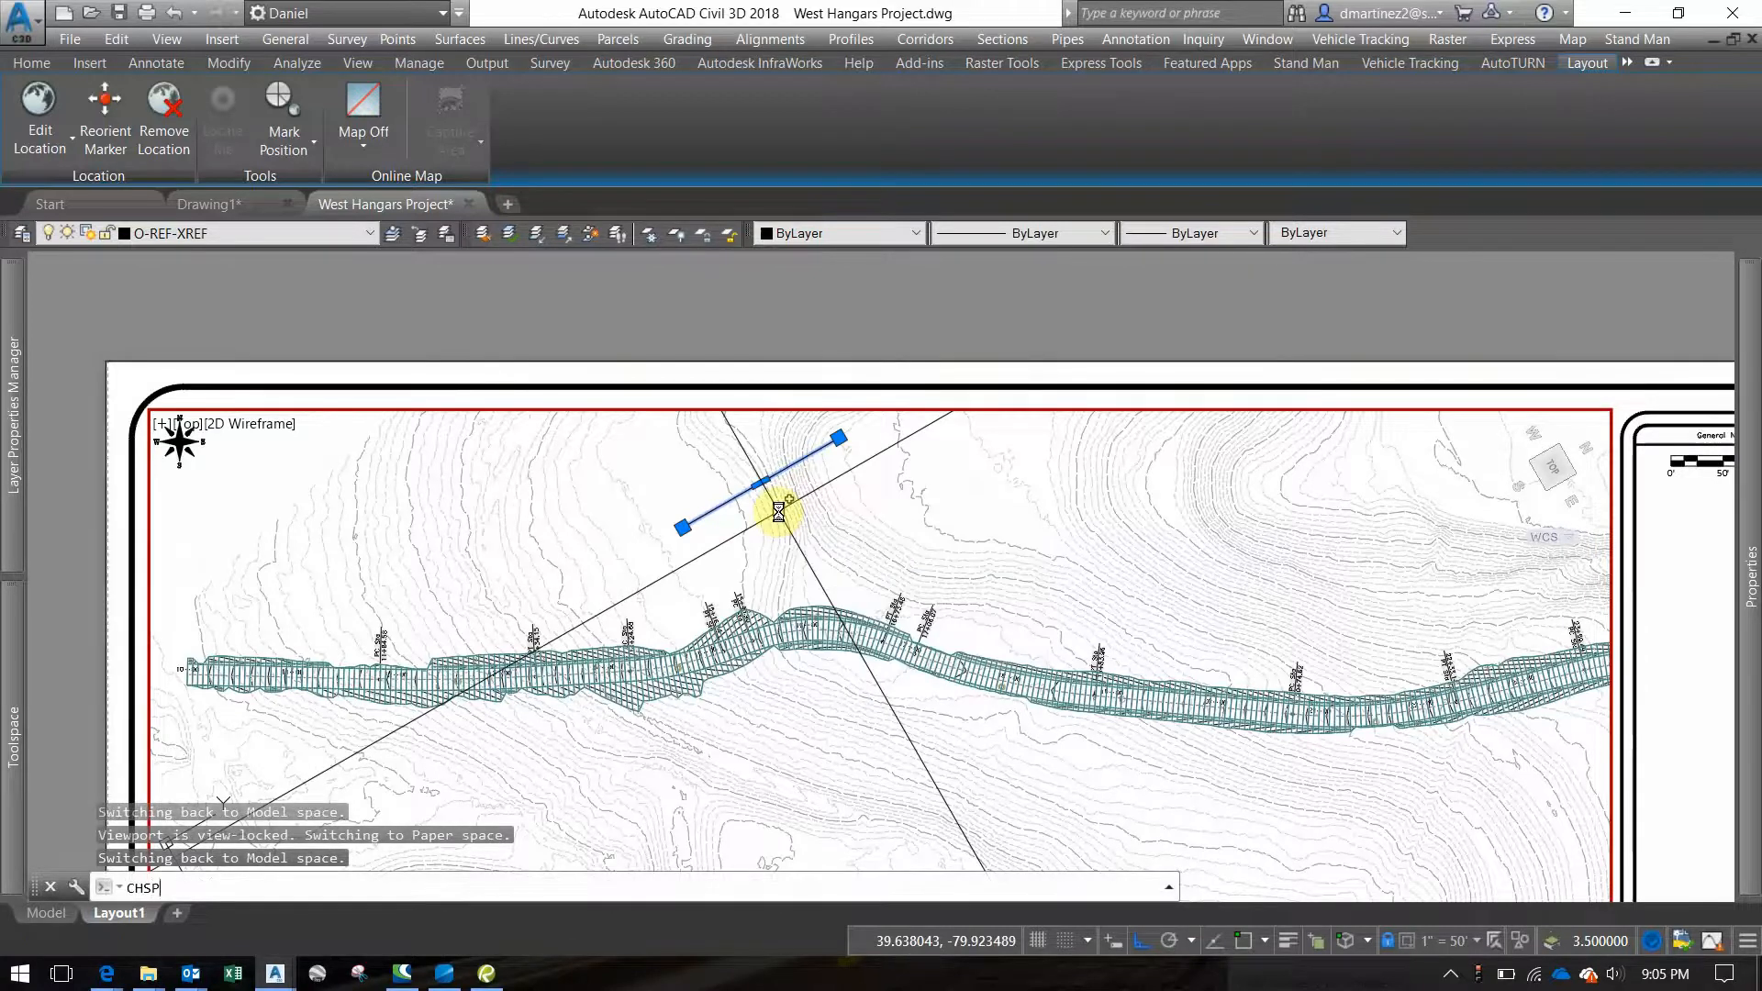
key(Return)
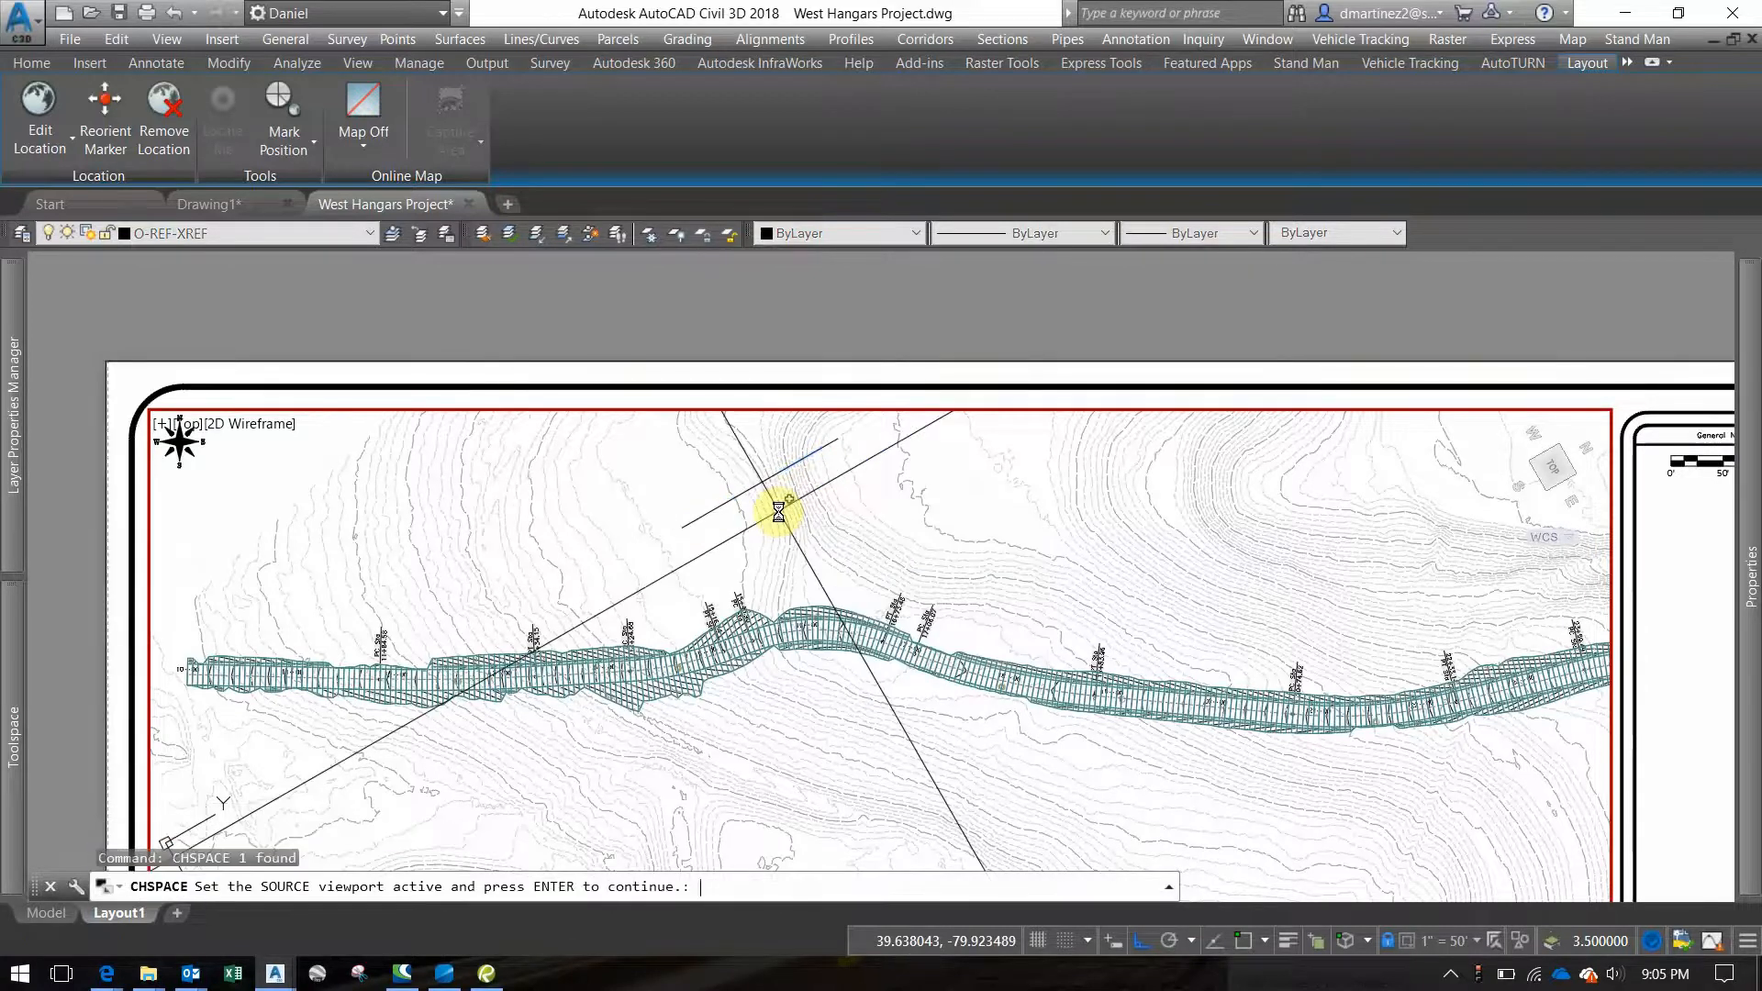
key(Return)
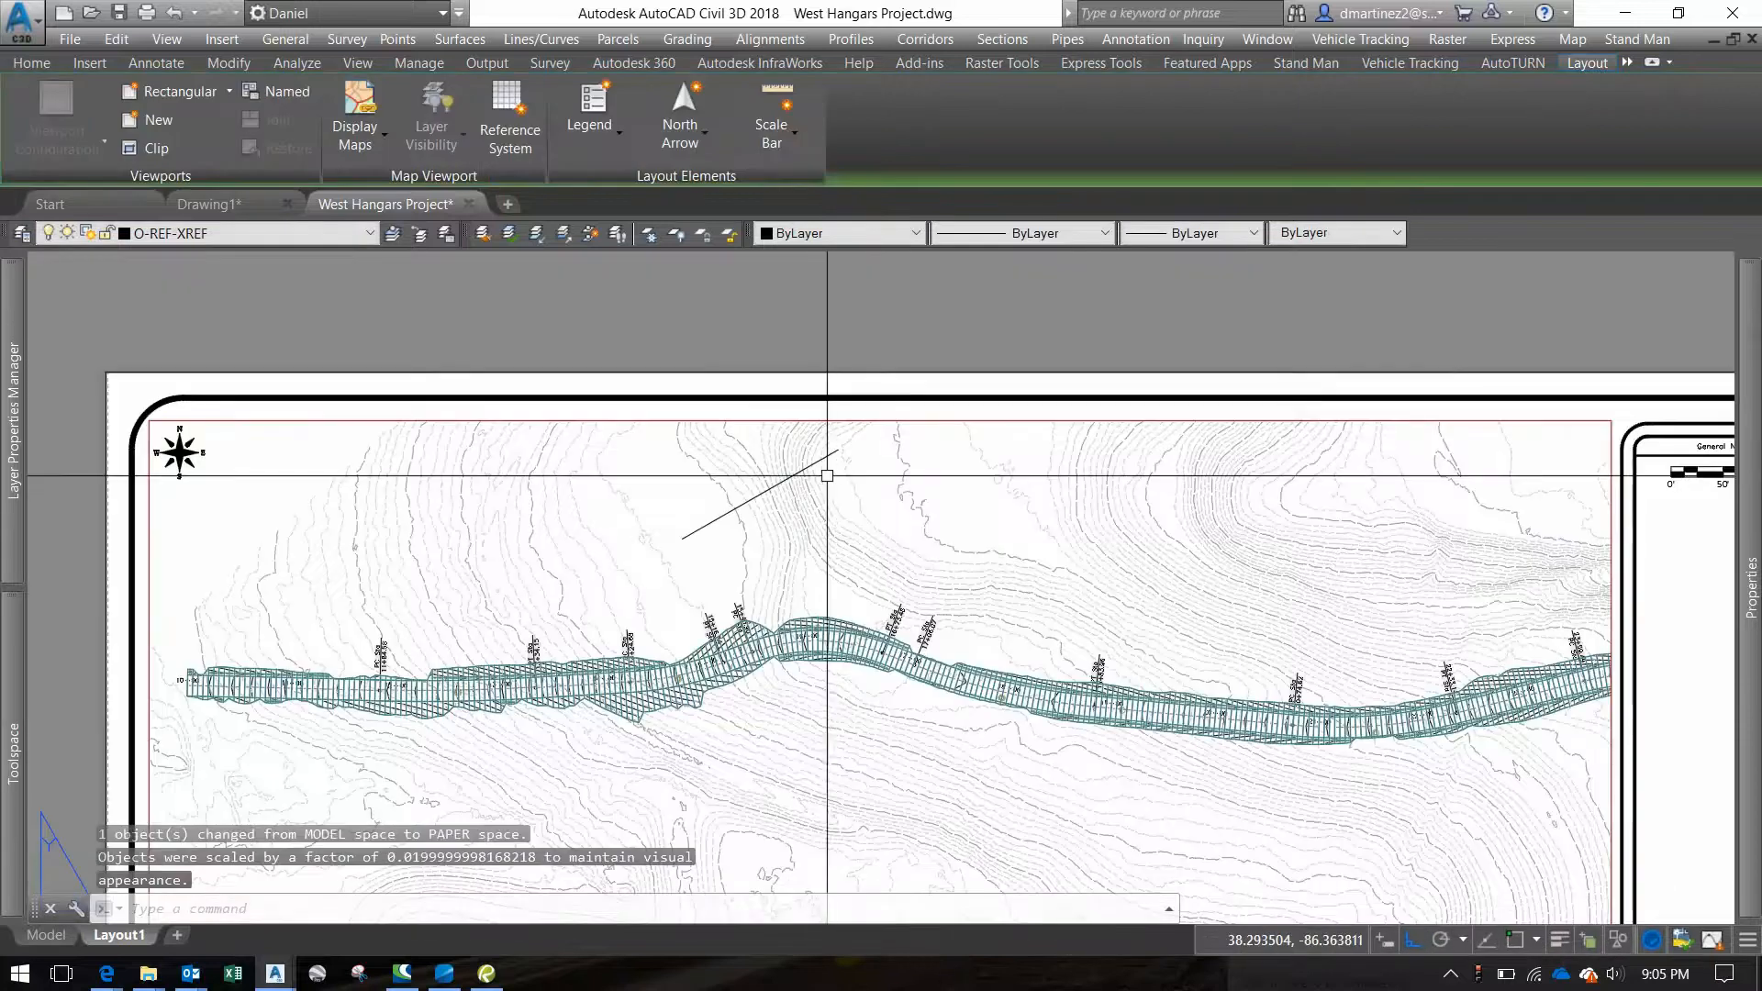
Move the polyline by its midpoint onto the north arrow's center, with Ortho off and object snap on
click(771, 479)
click(791, 496)
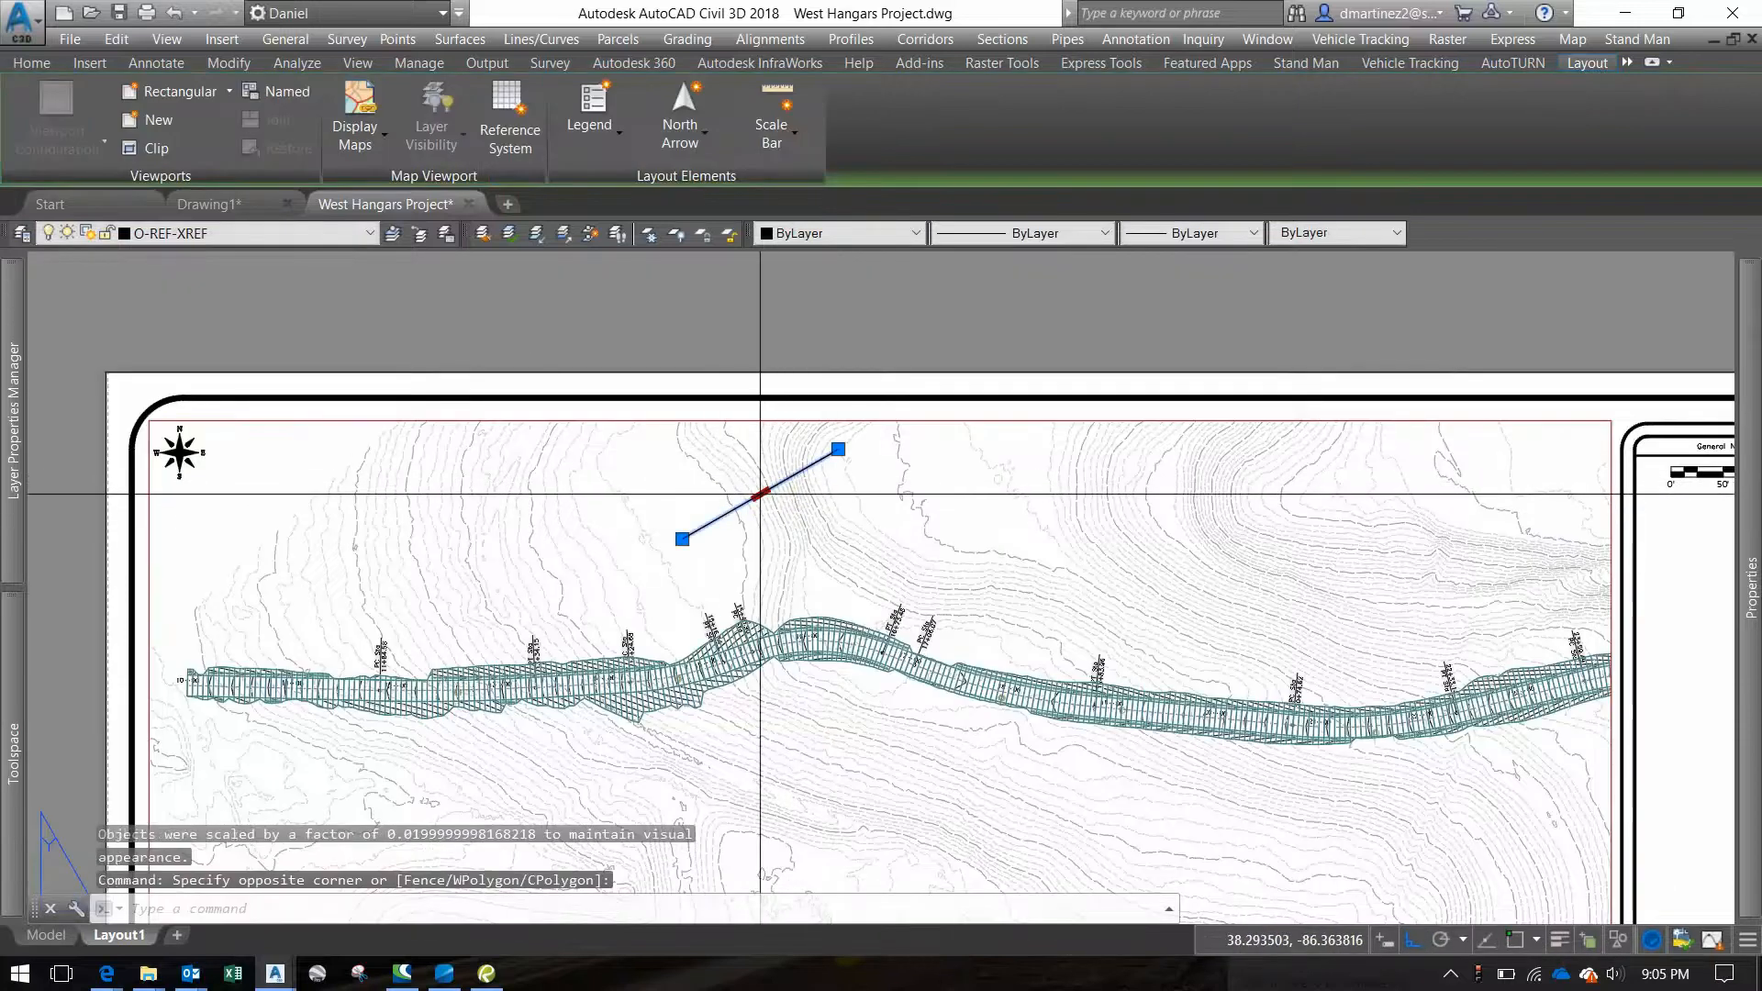
click(759, 494)
middle_drag(472, 411, 707, 427)
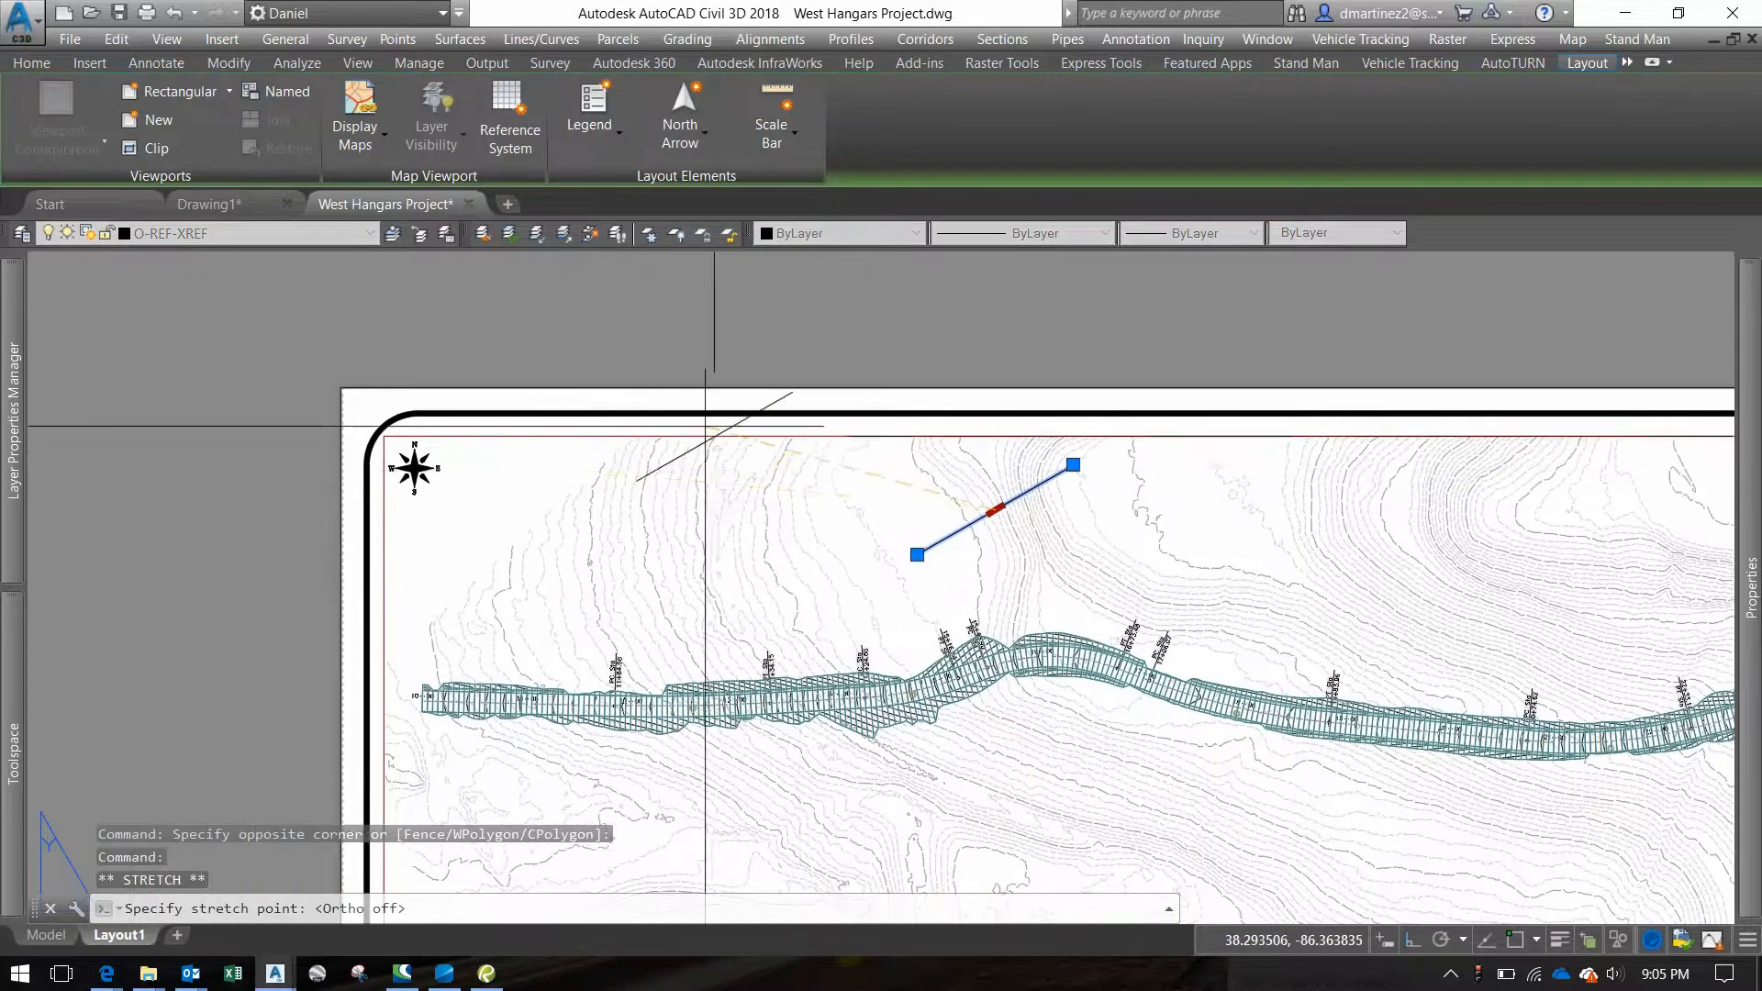
scroll(414, 468, up, 6)
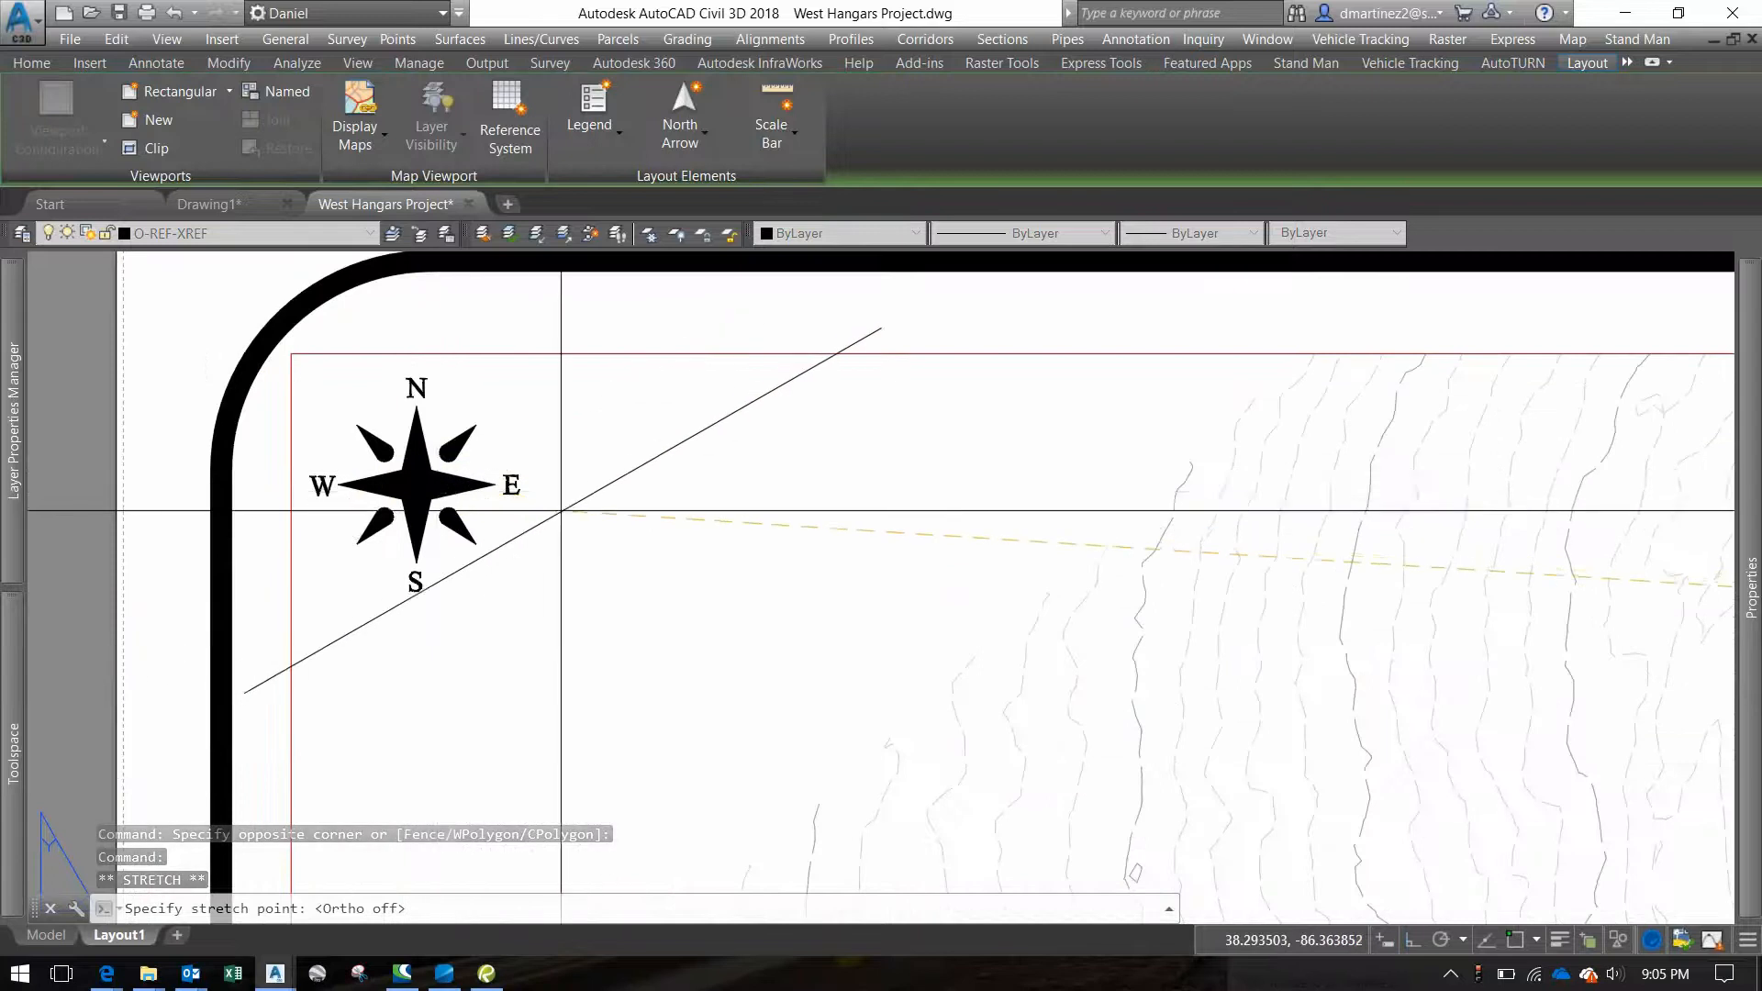
key(F3)
click(417, 484)
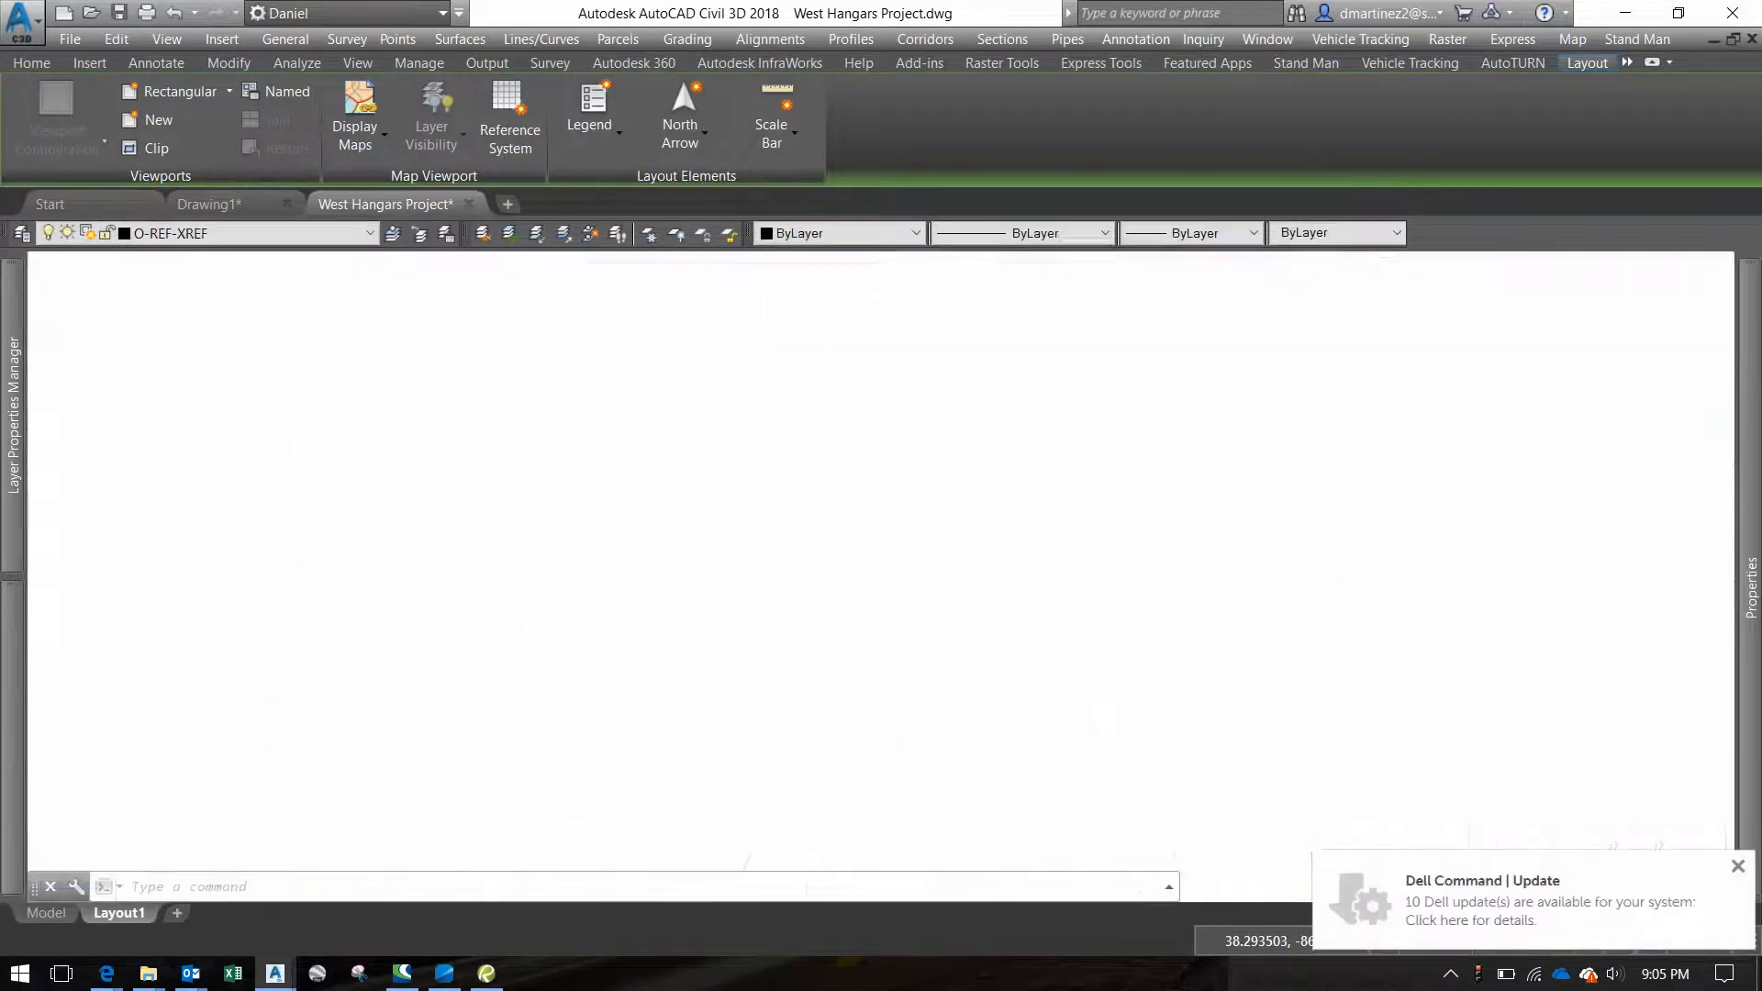
key(Escape)
Rotate the north arrow so its N points at the upper endpoint of the polyline running through its center
click(416, 358)
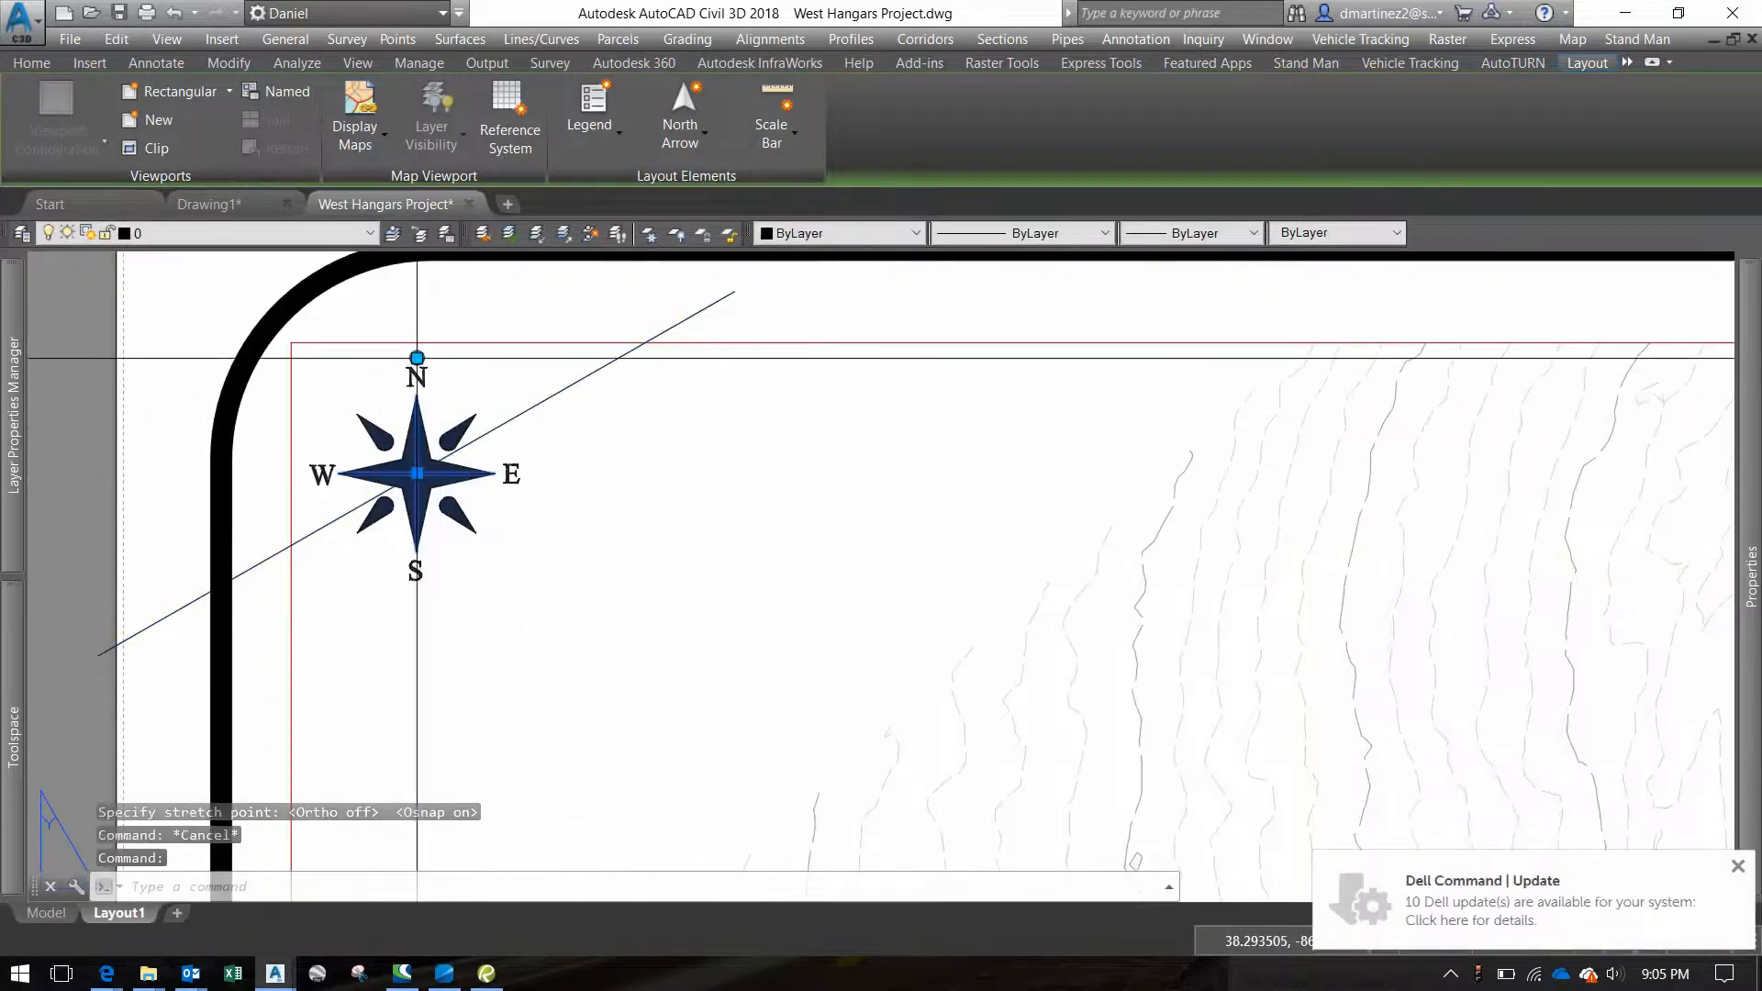
click(417, 358)
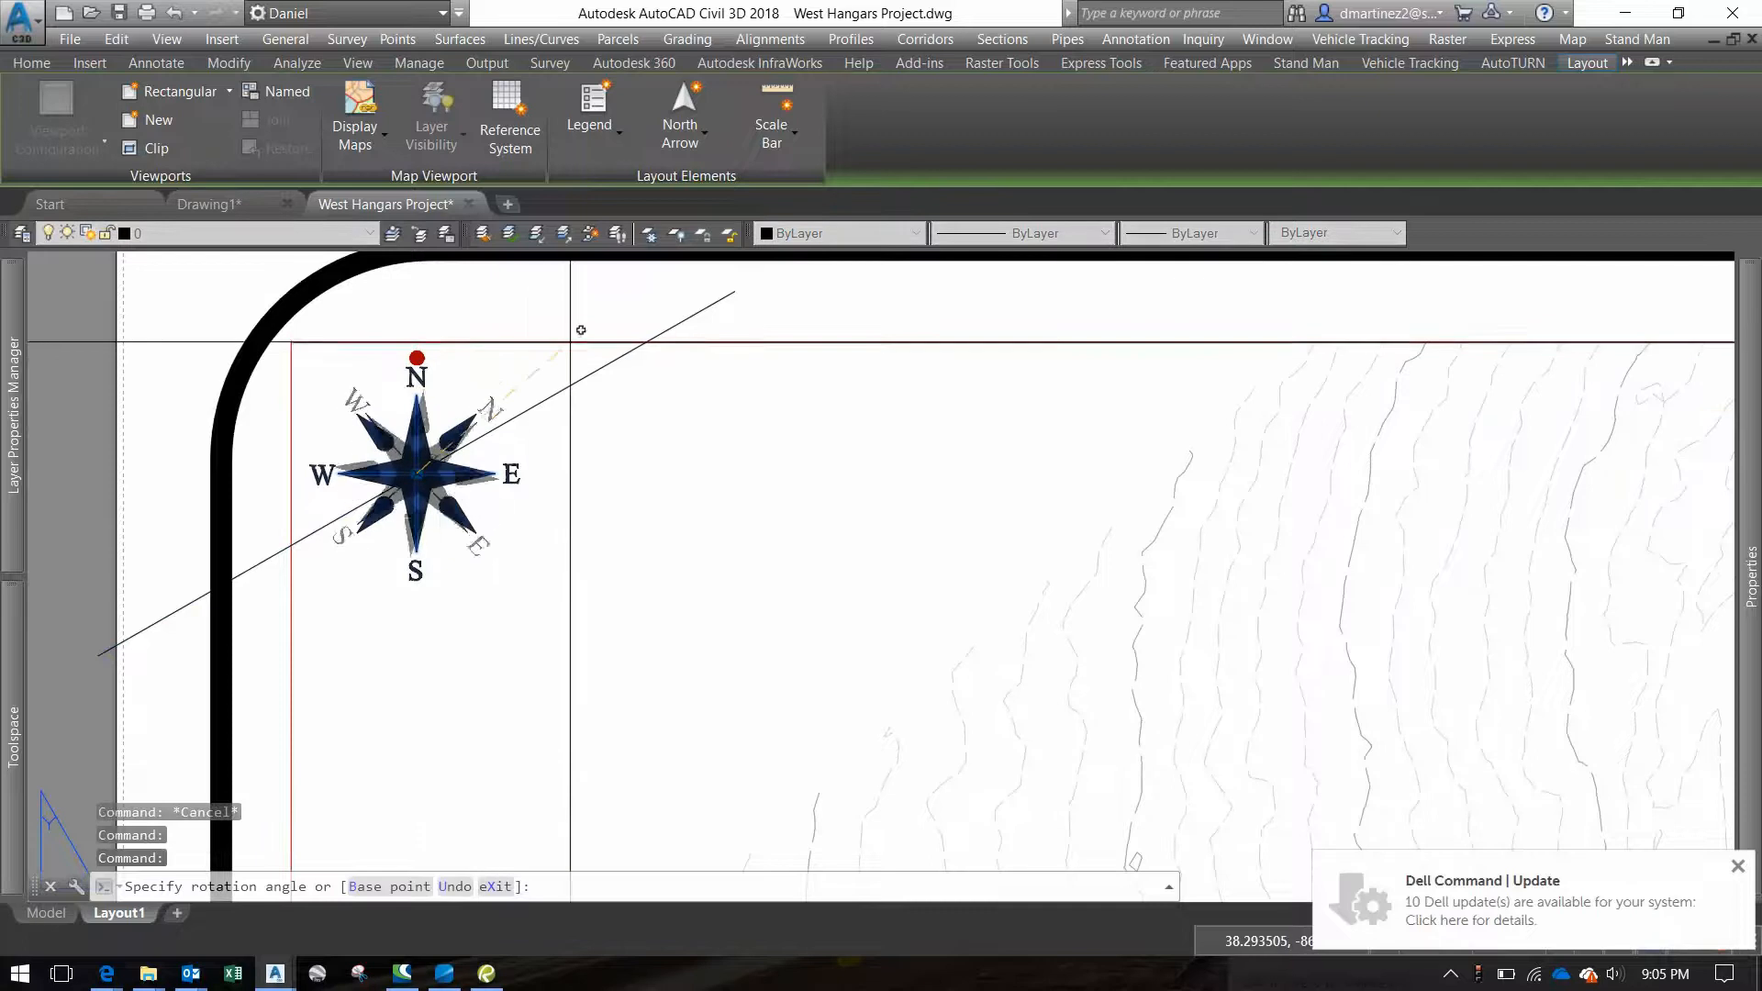
click(735, 290)
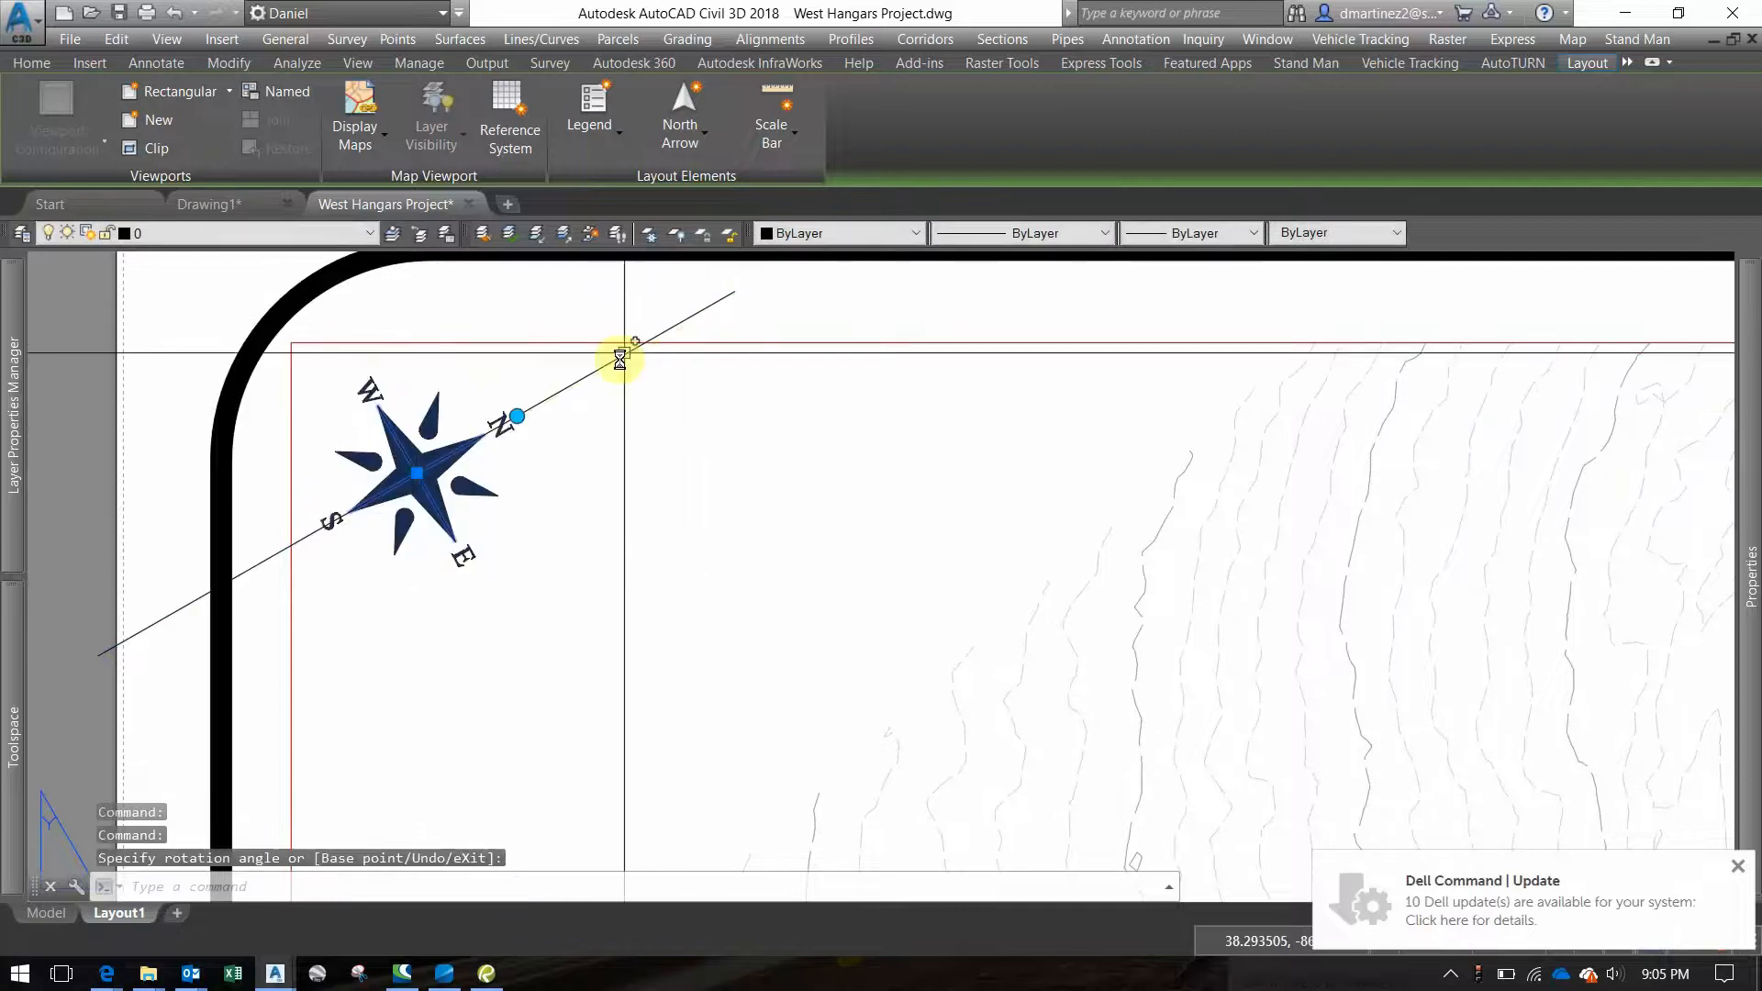
key(Escape)
Erase the guide polyline running through the north arrow
click(584, 377)
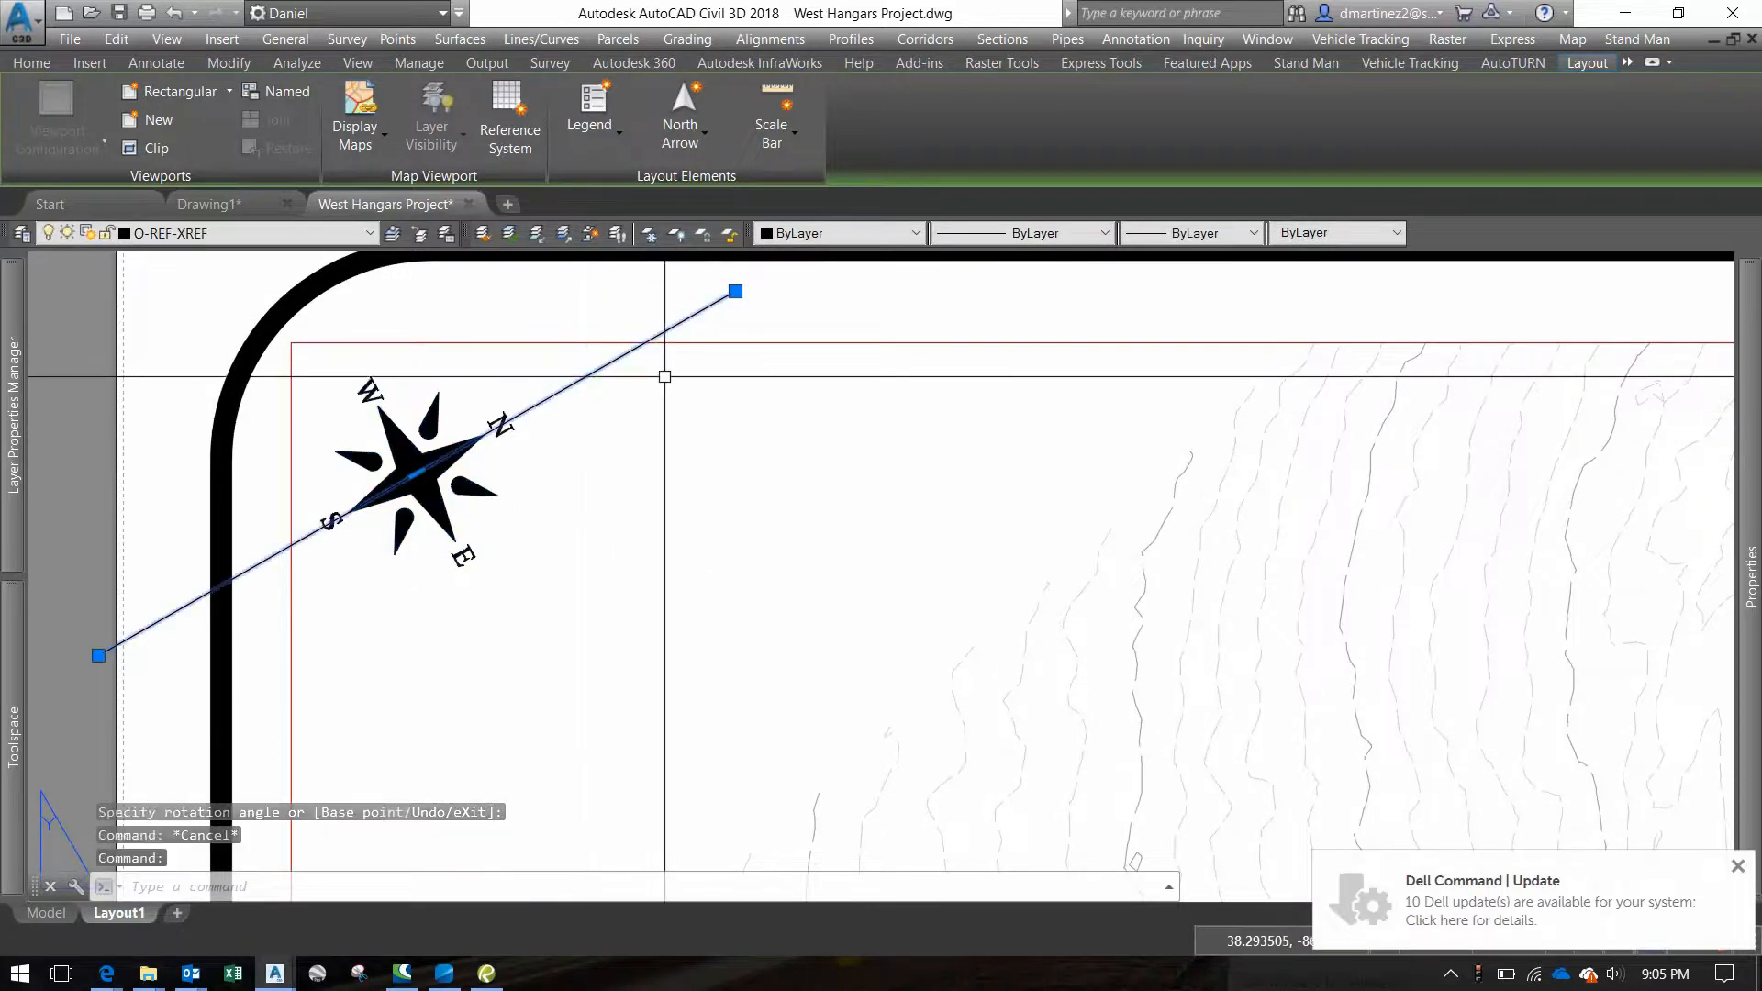
key(Delete)
scroll(759, 381, down, 3)
scroll(633, 468, down, 6)
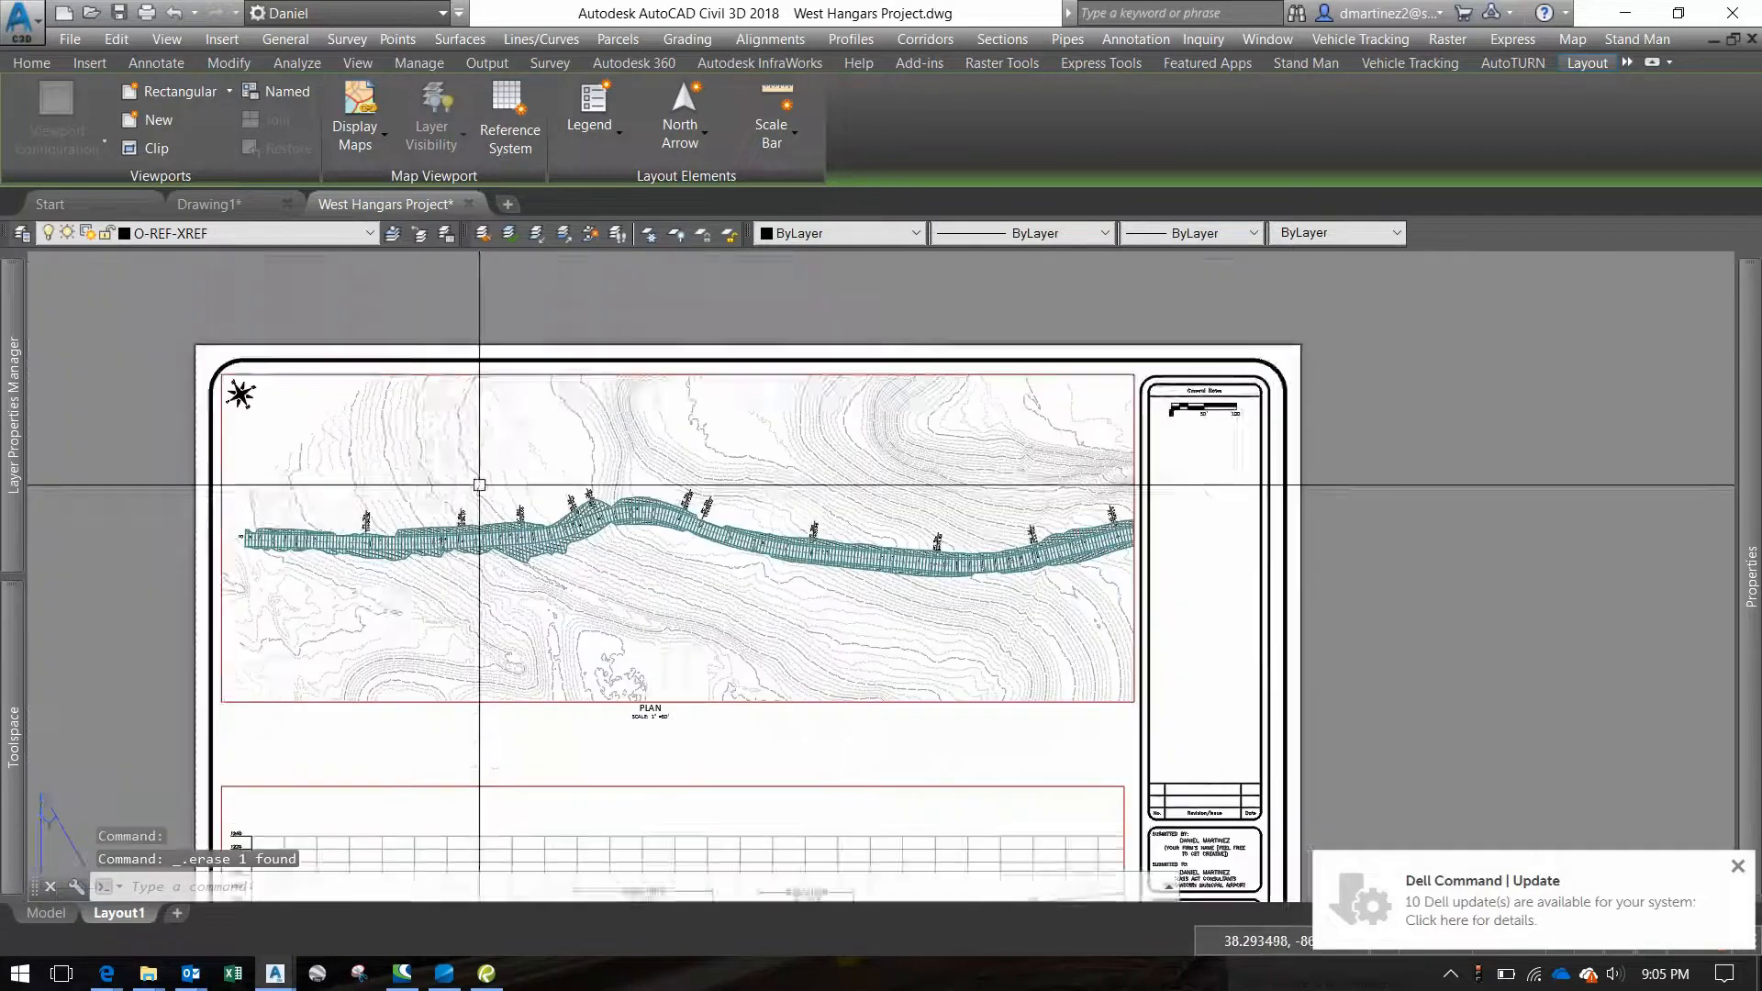
Hide the O-C3D-CORR layer throughout the drawing from Layout1's paper space
middle_drag(601, 586, 605, 459)
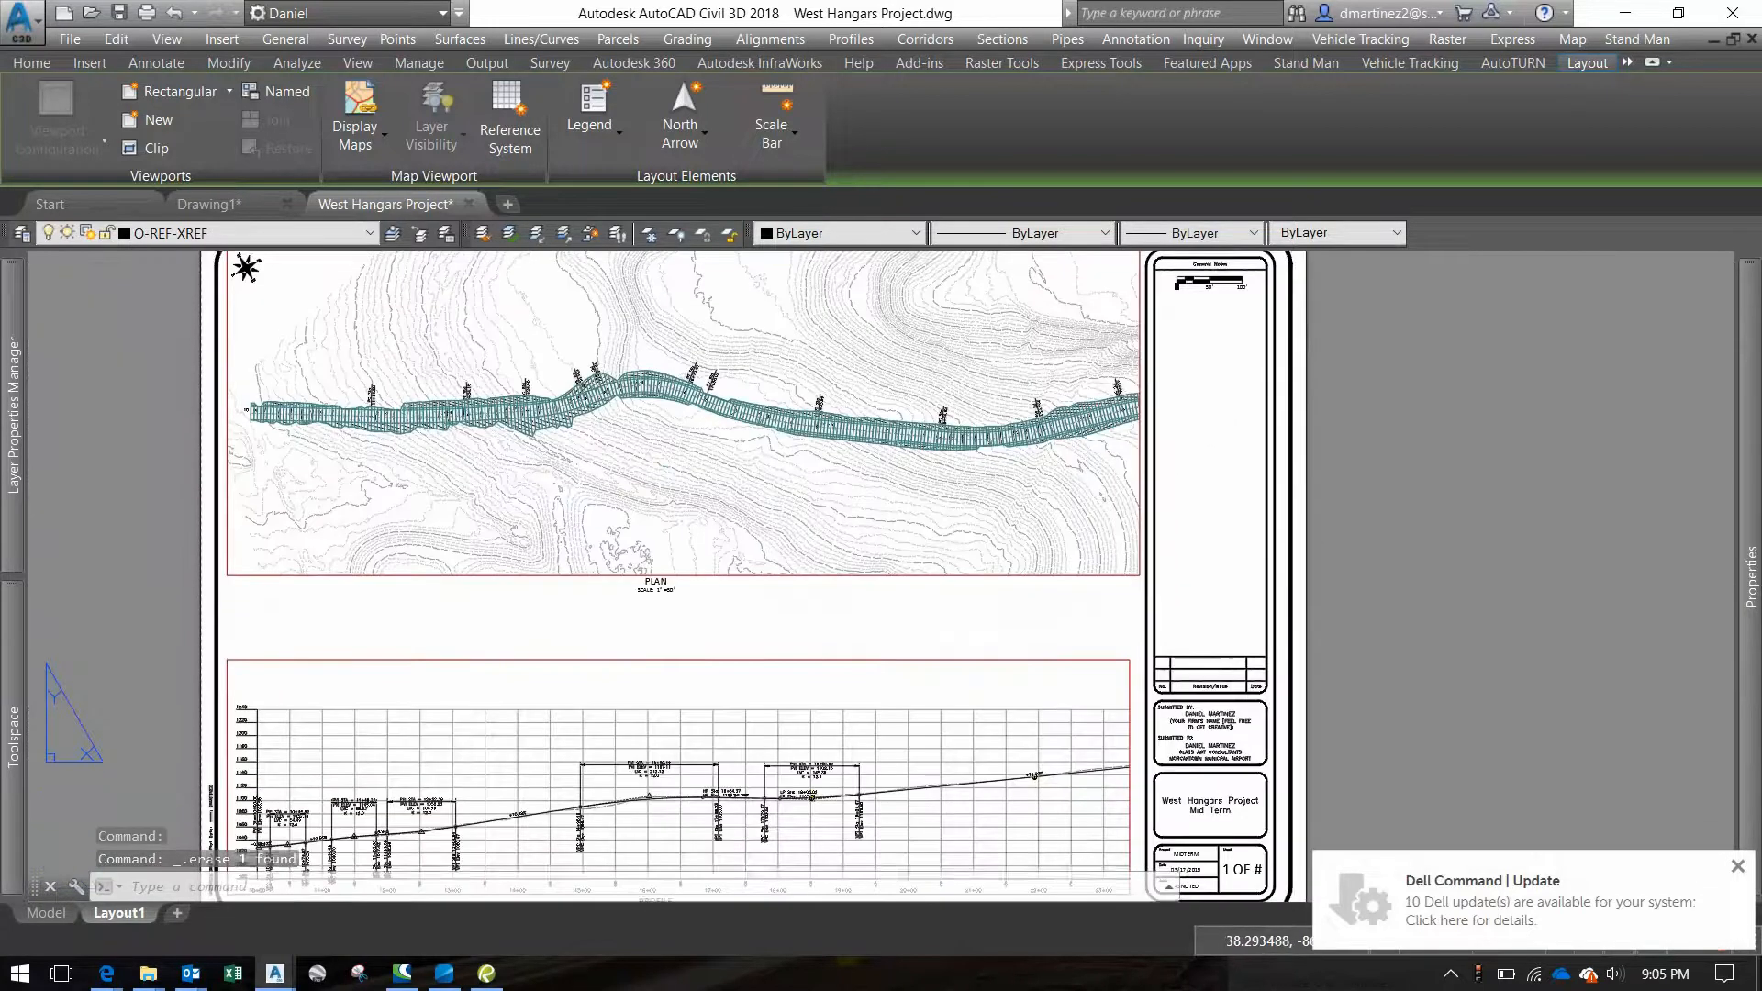
middle_drag(778, 511, 716, 650)
scroll(605, 400, up, 6)
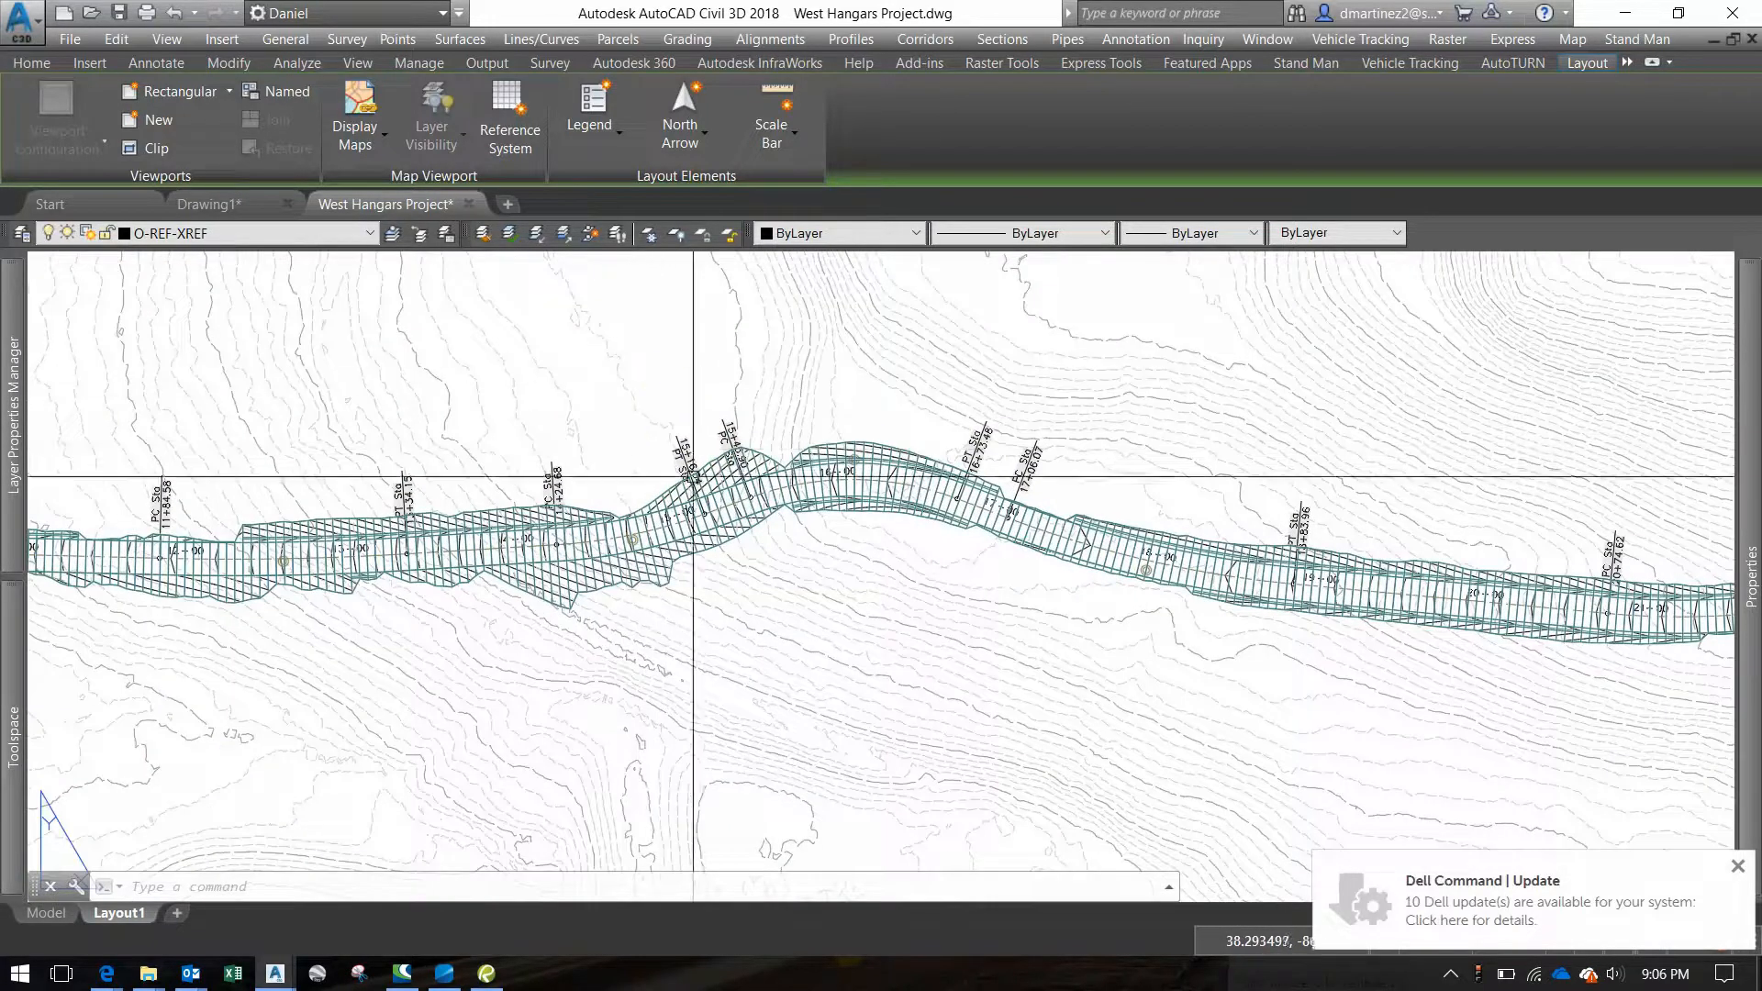
scroll(664, 543, down, 3)
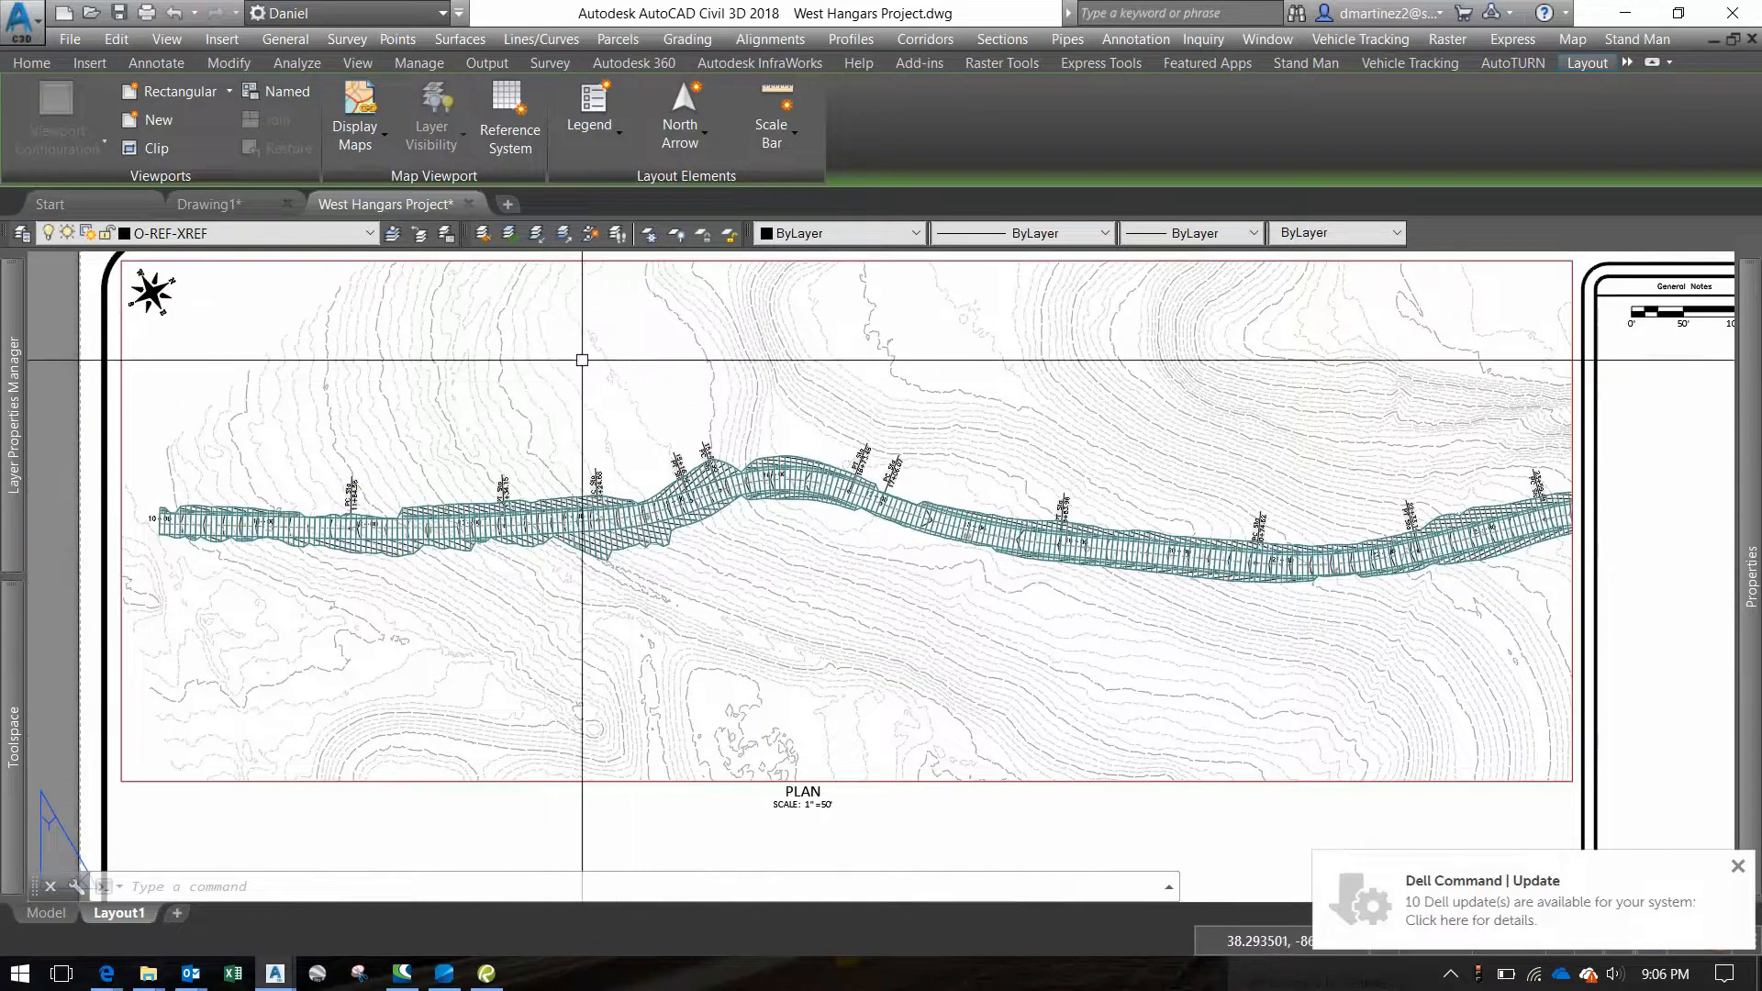
click(242, 231)
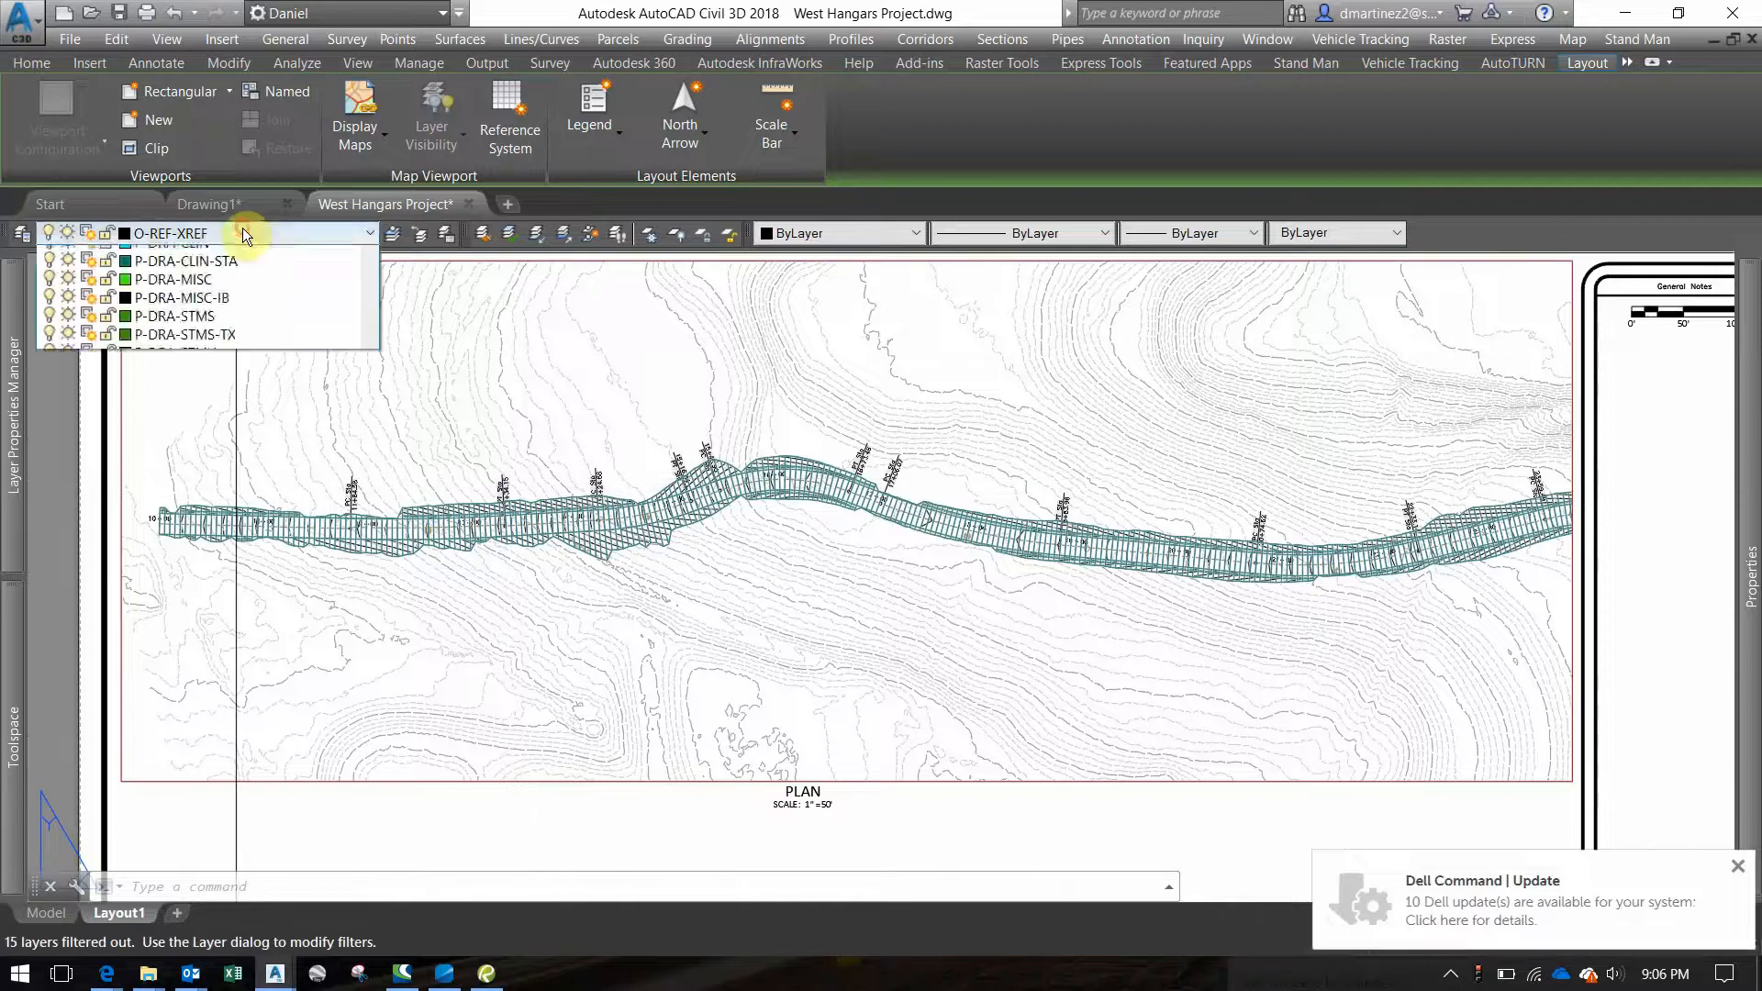
scroll(248, 268, up, 3)
scroll(247, 267, up, 6)
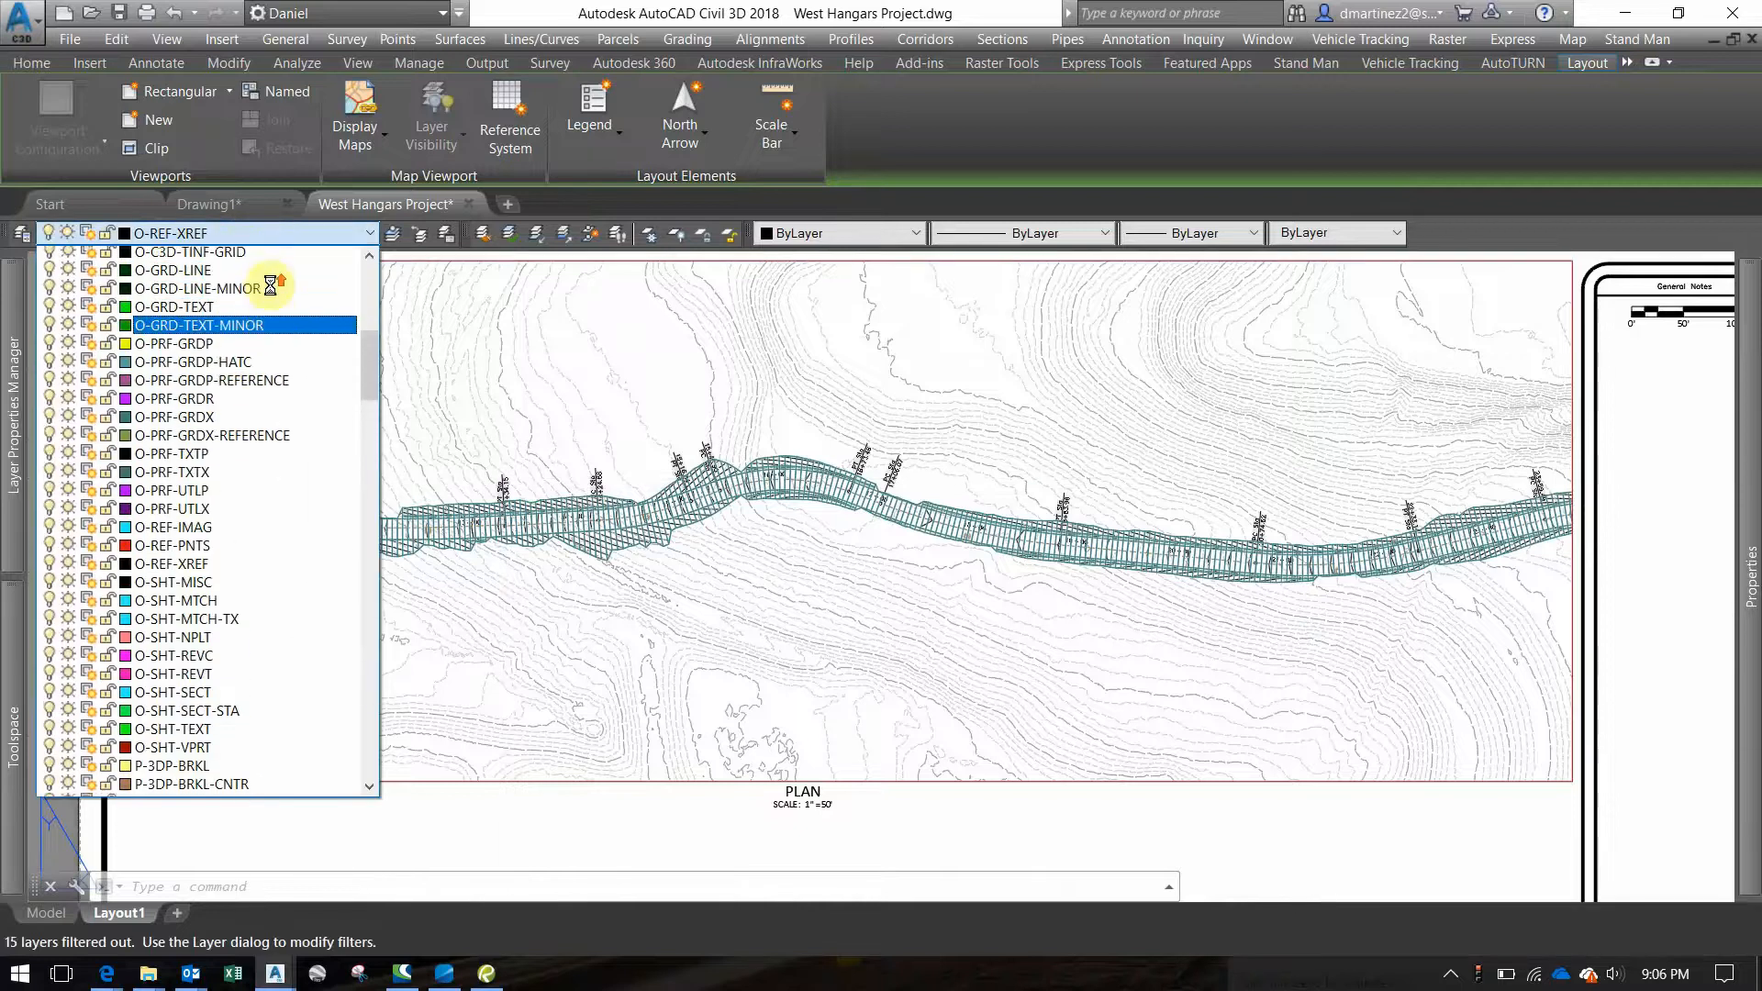
scroll(270, 286, up, 5)
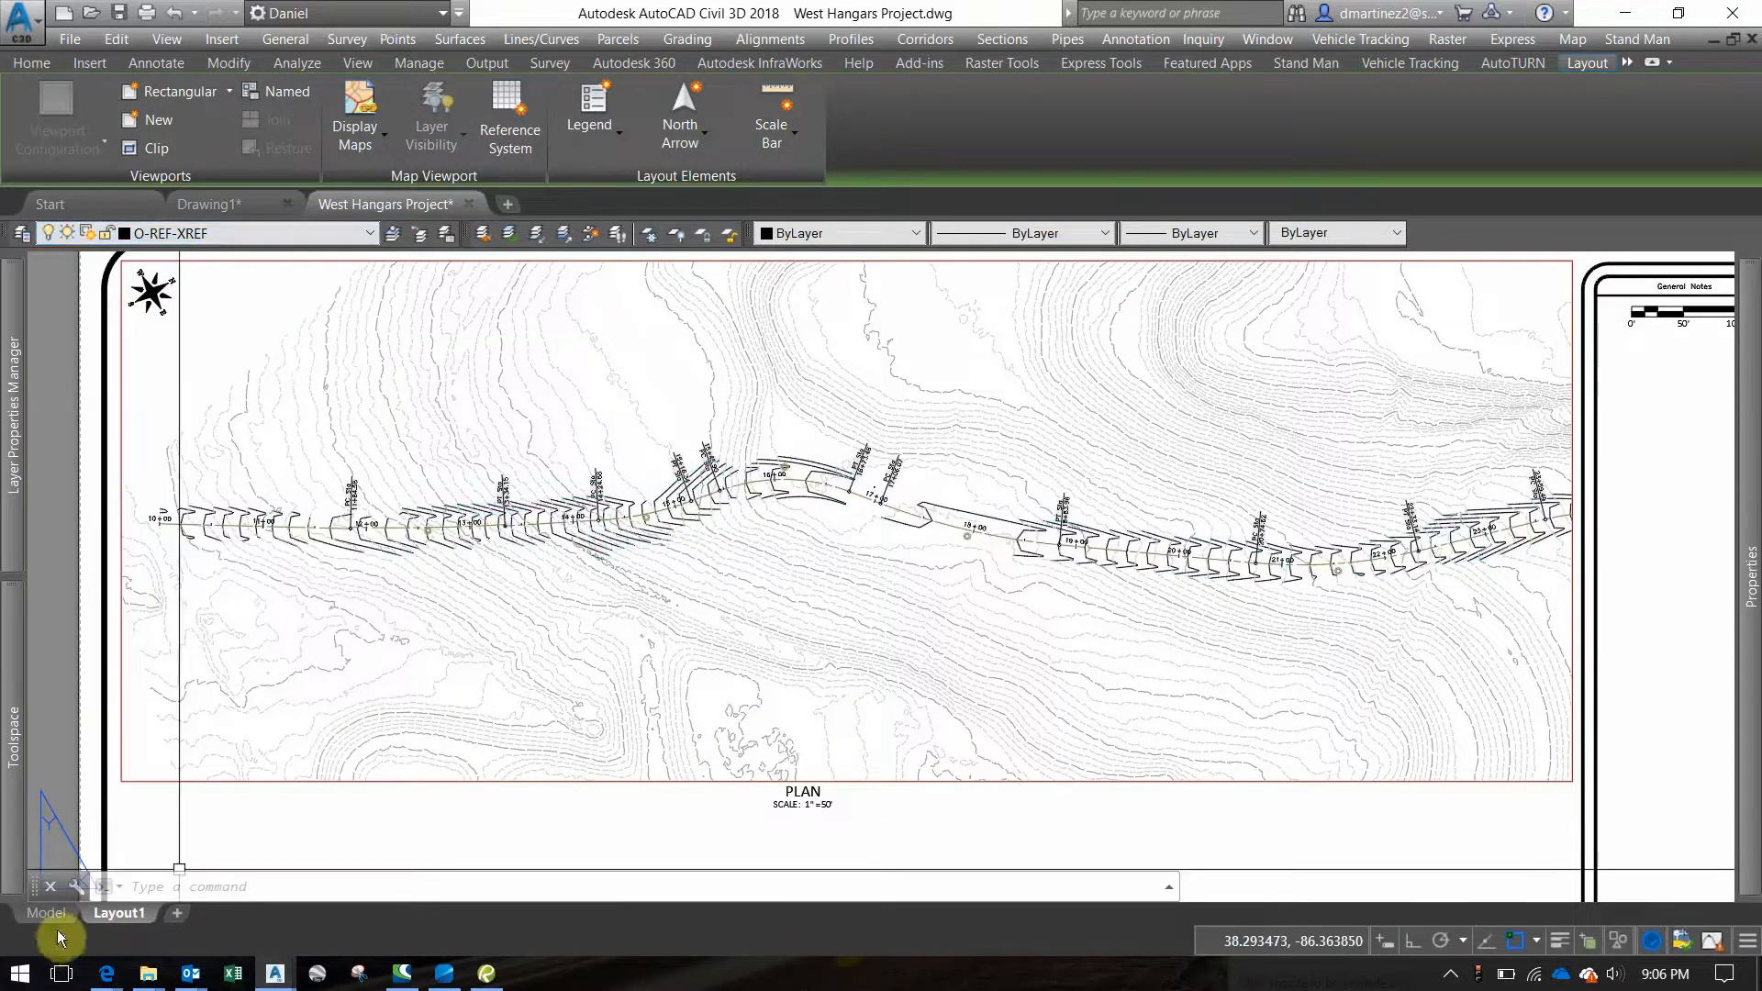
Inspect how the access road corridor displays in model space, and return to Layout1
click(78, 913)
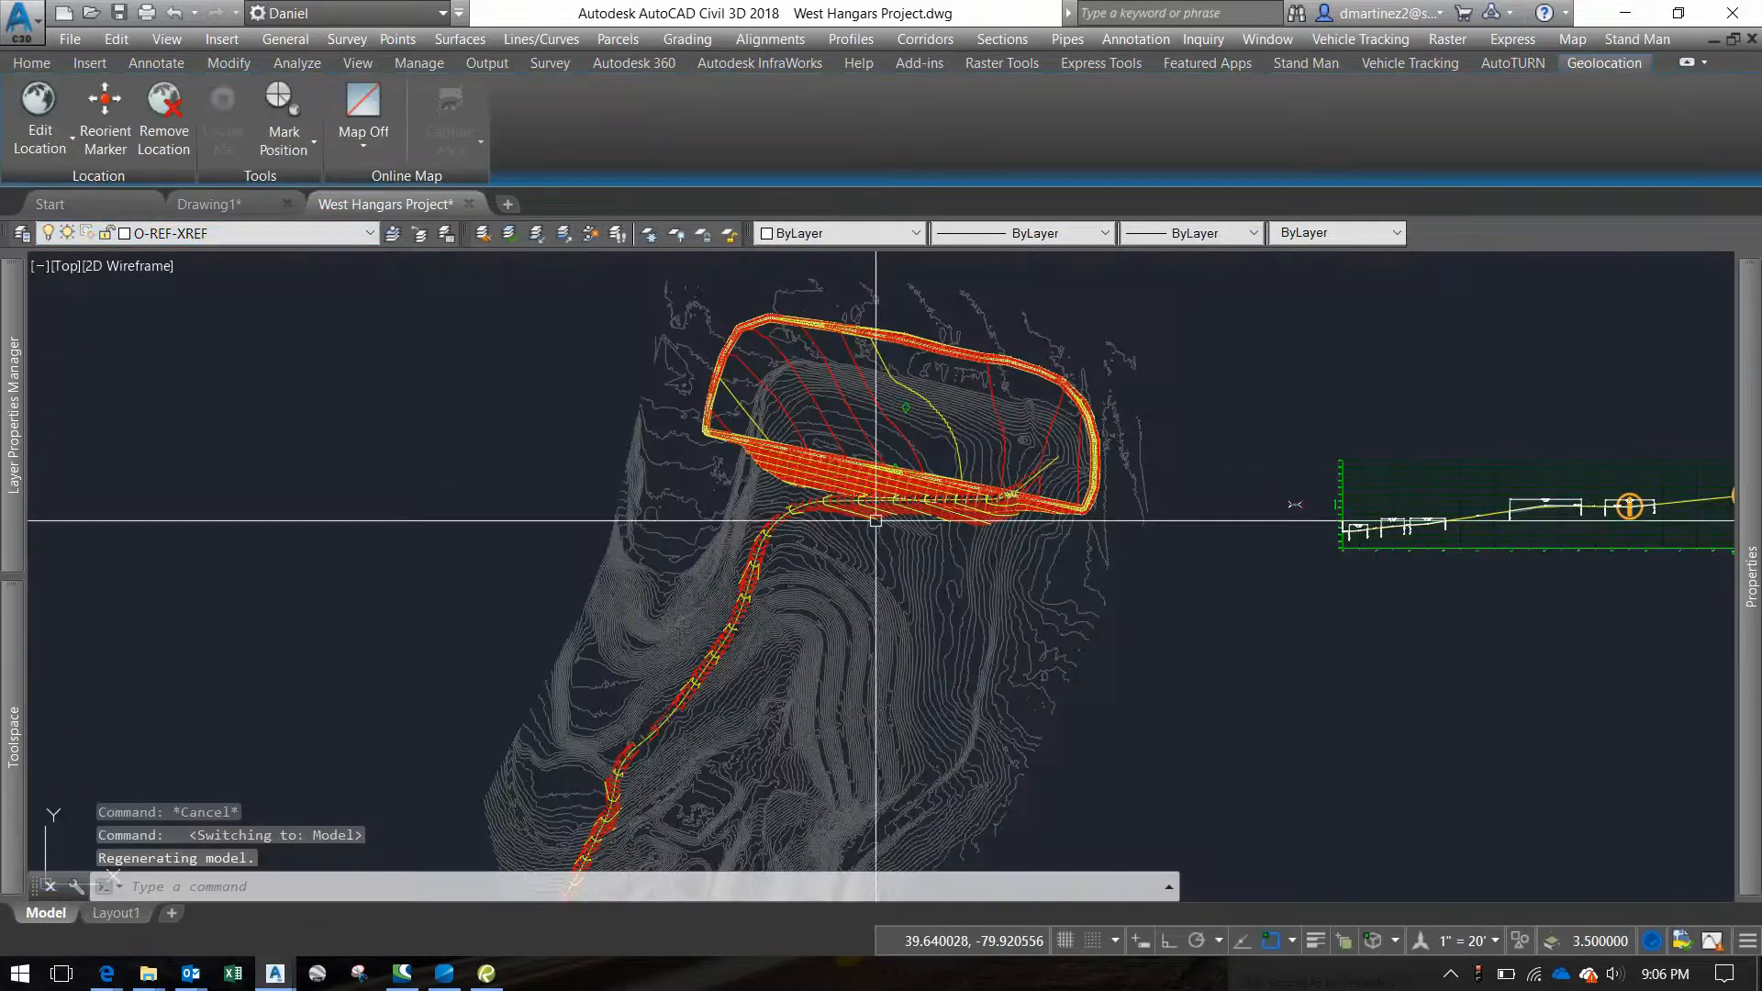
scroll(584, 616, up, 10)
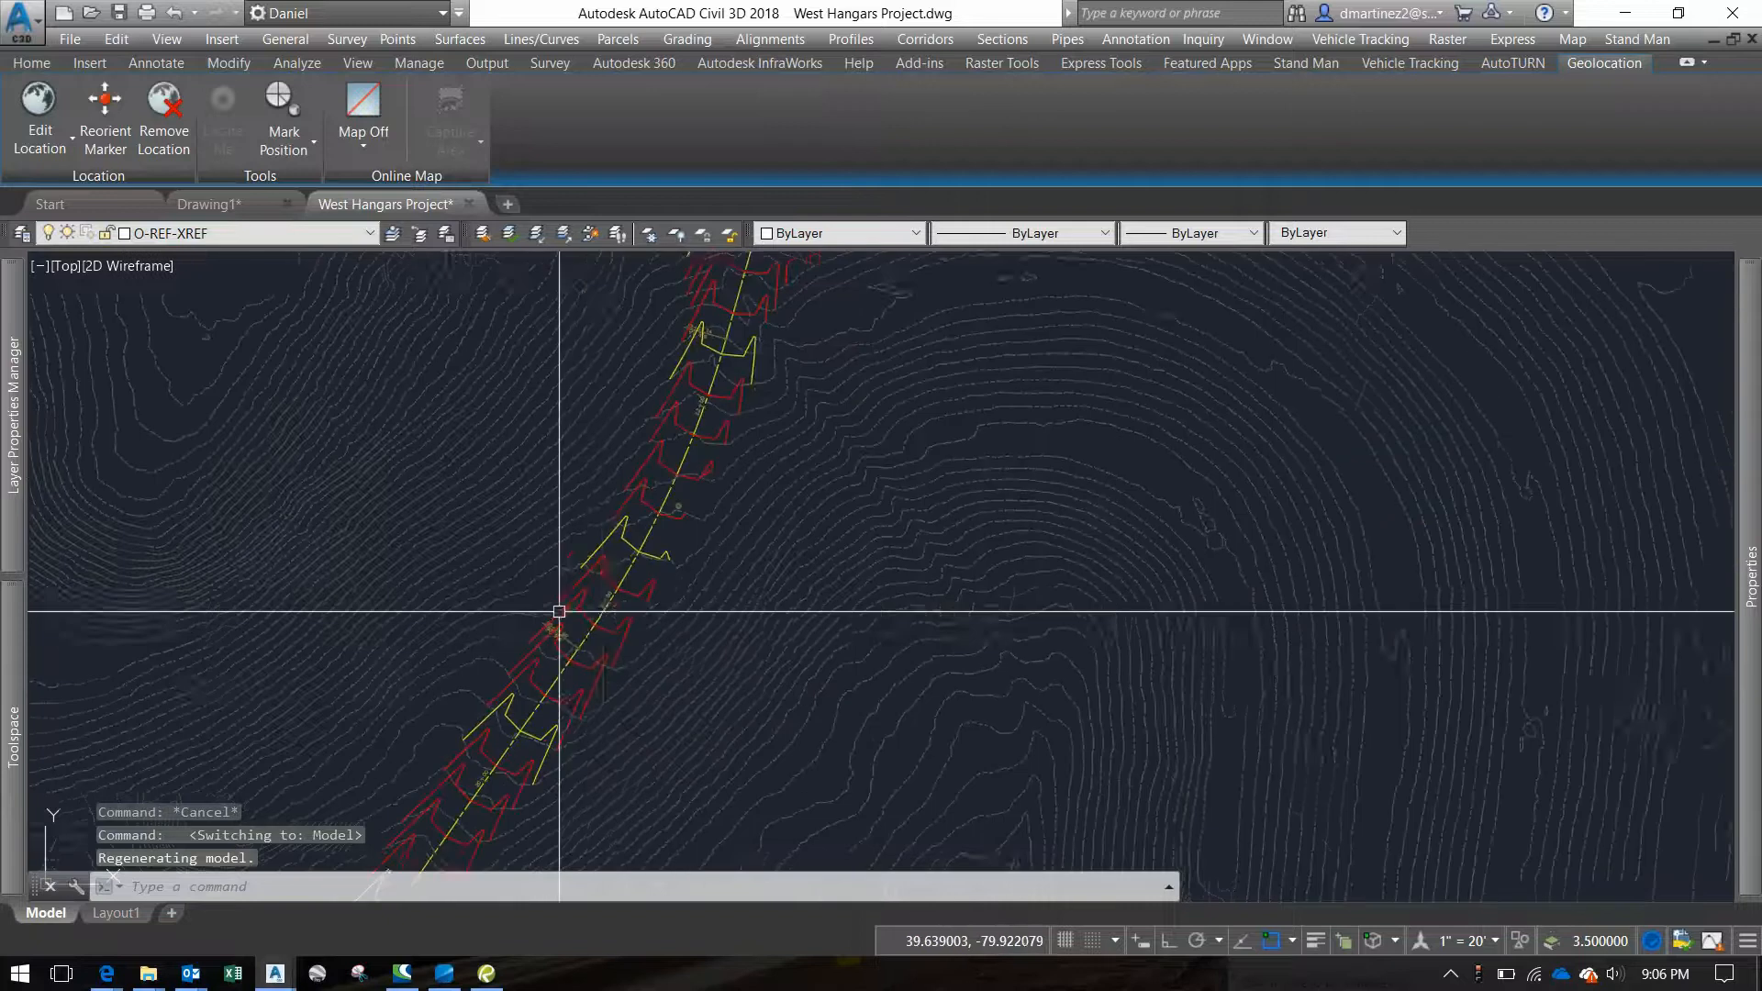
scroll(584, 616, down, 5)
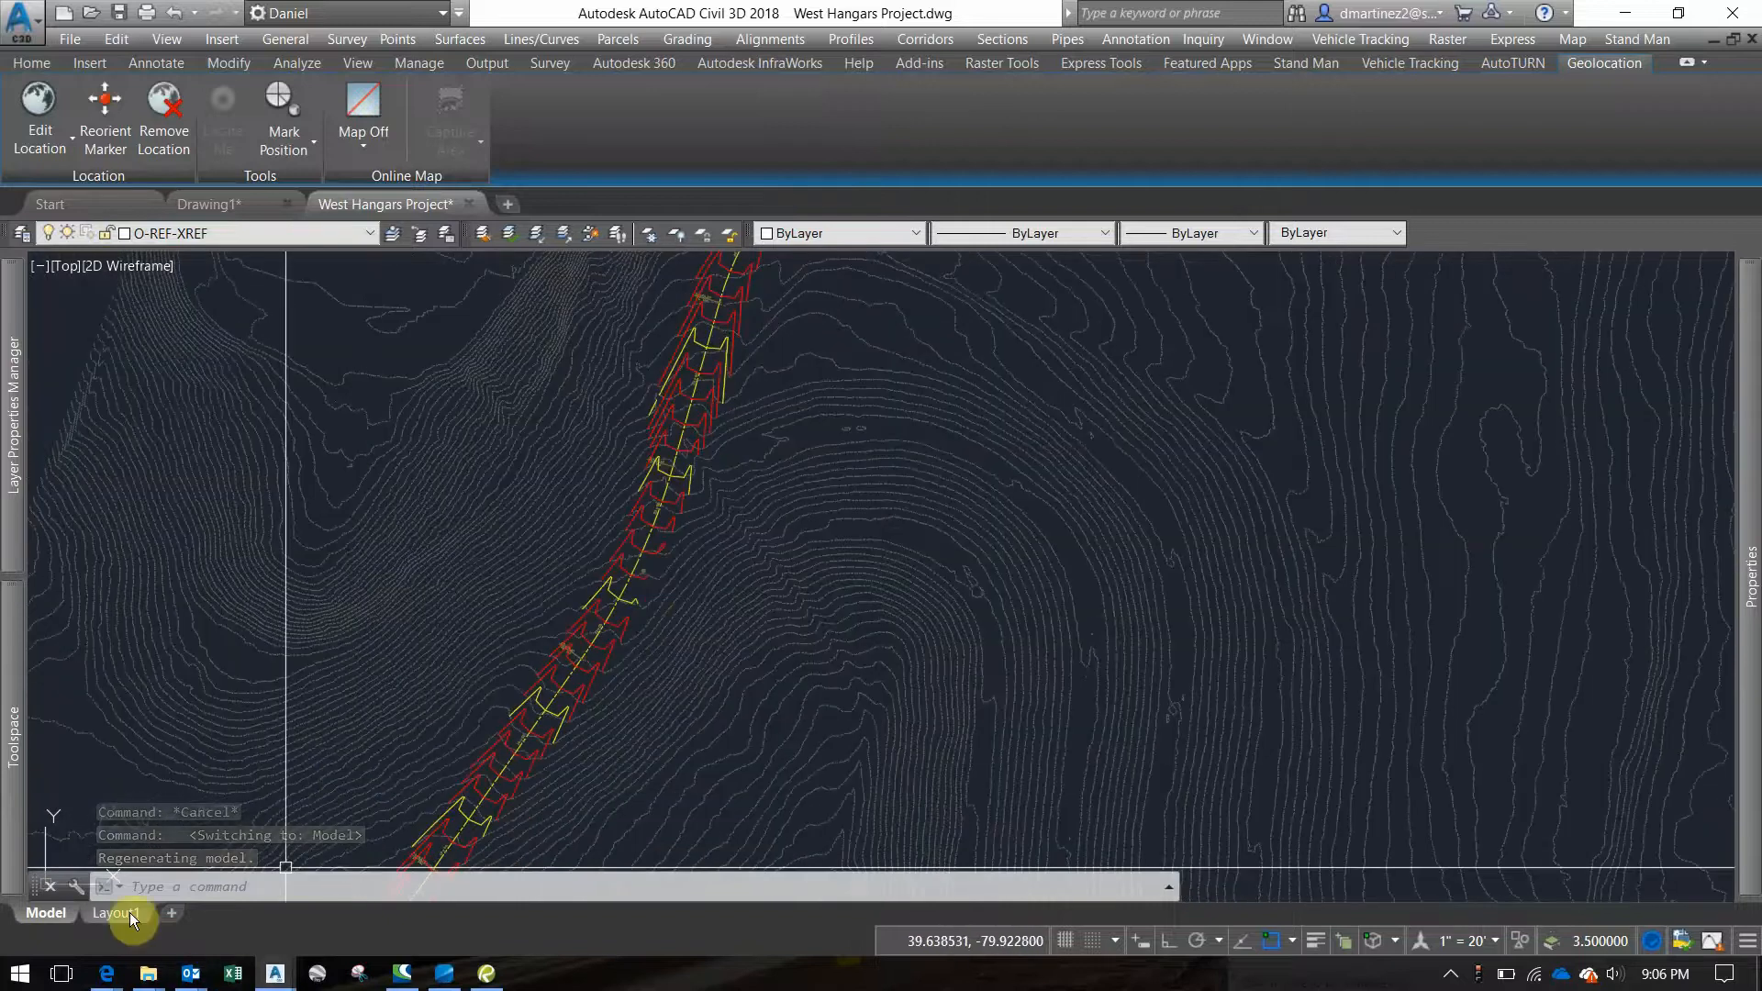
click(131, 917)
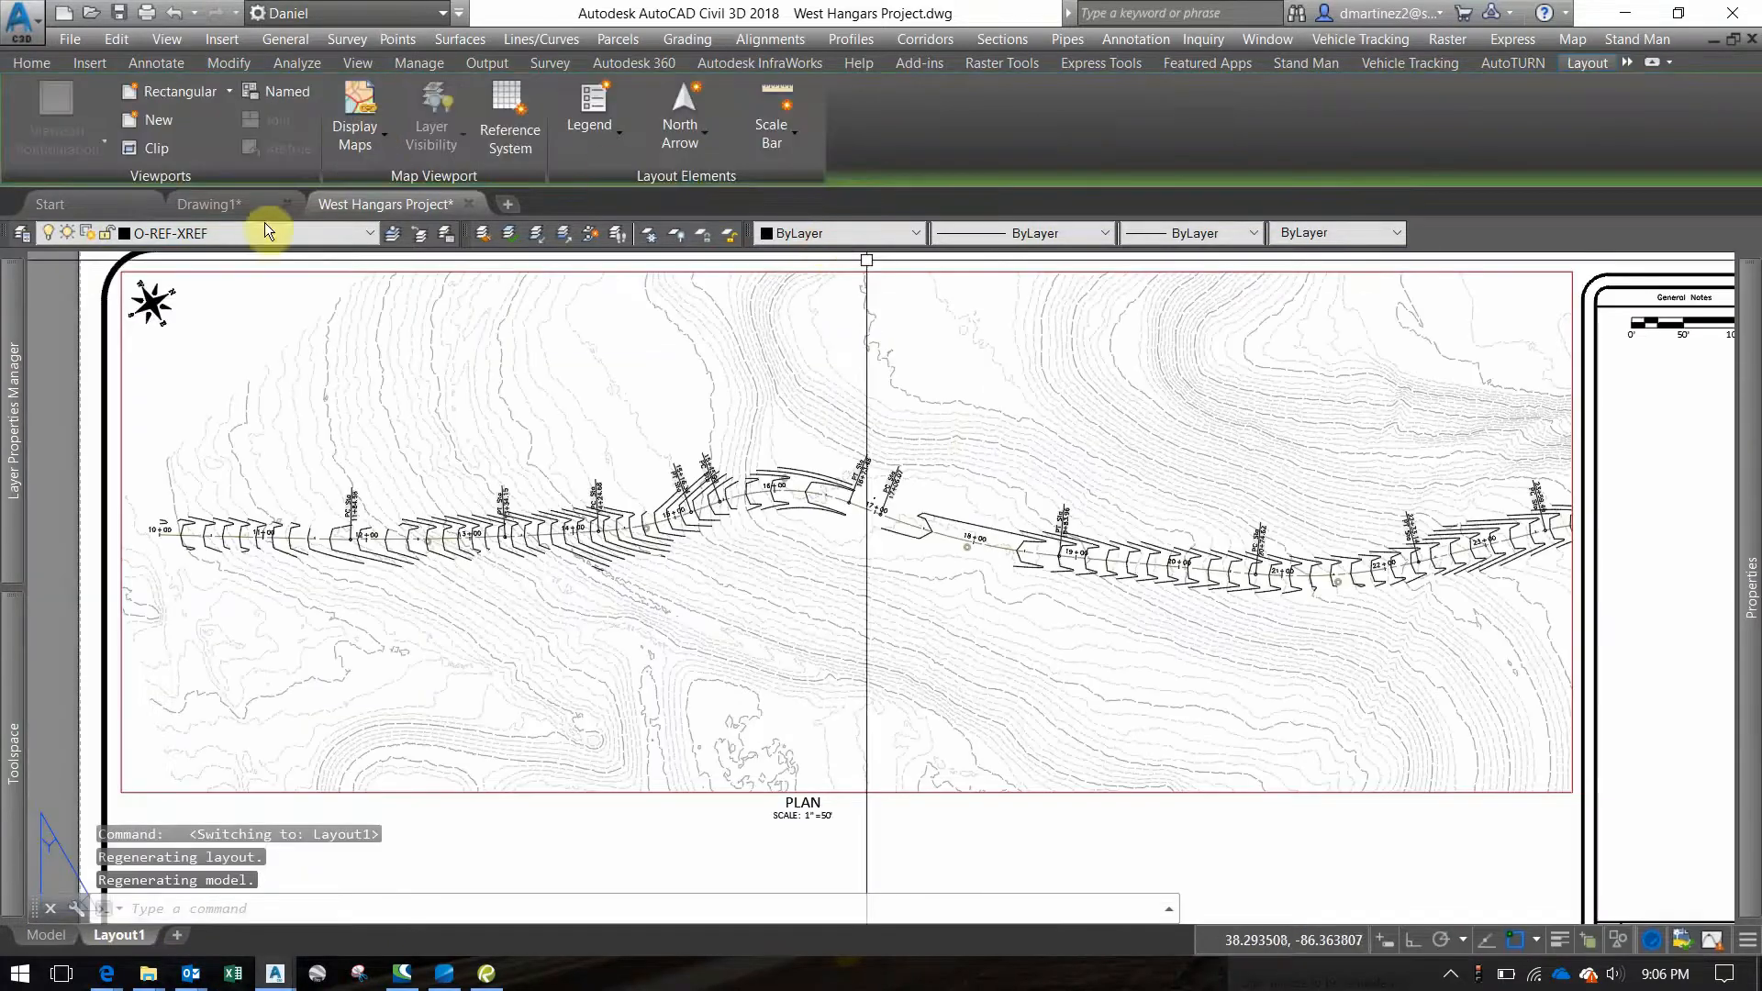
Make the O-C3D-CORR layer visible again throughout the drawing
click(264, 233)
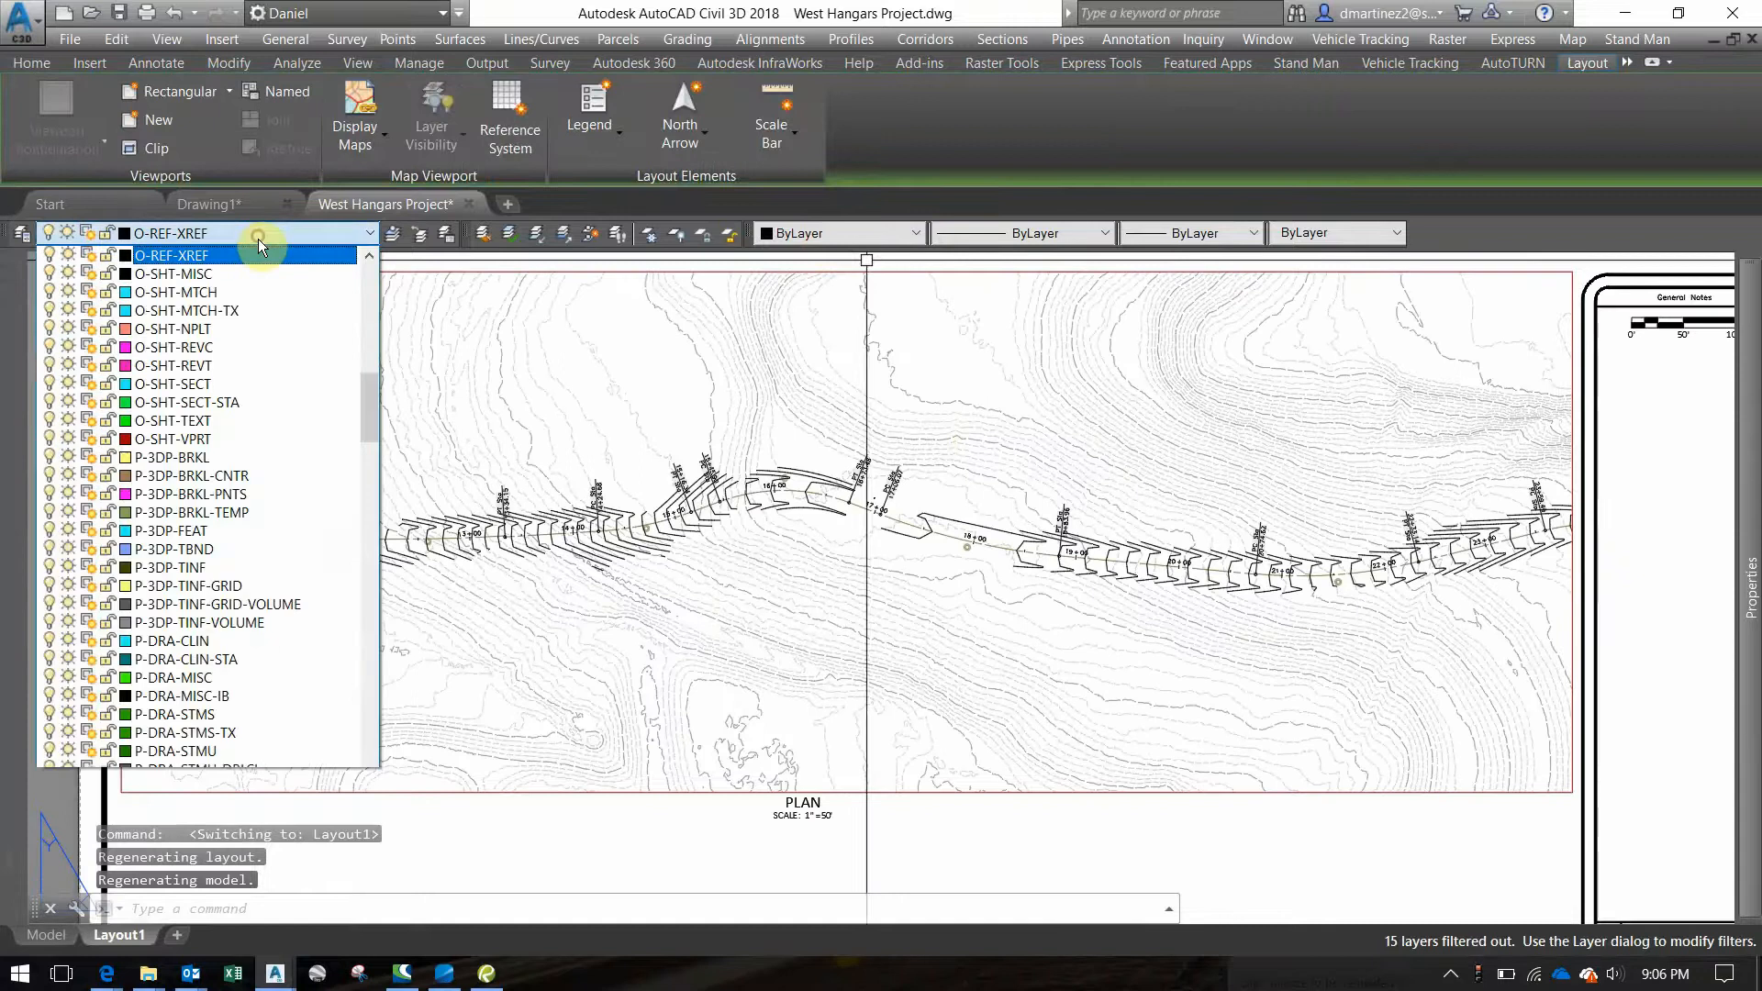
scroll(165, 293, down, 6)
scroll(167, 303, up, 9)
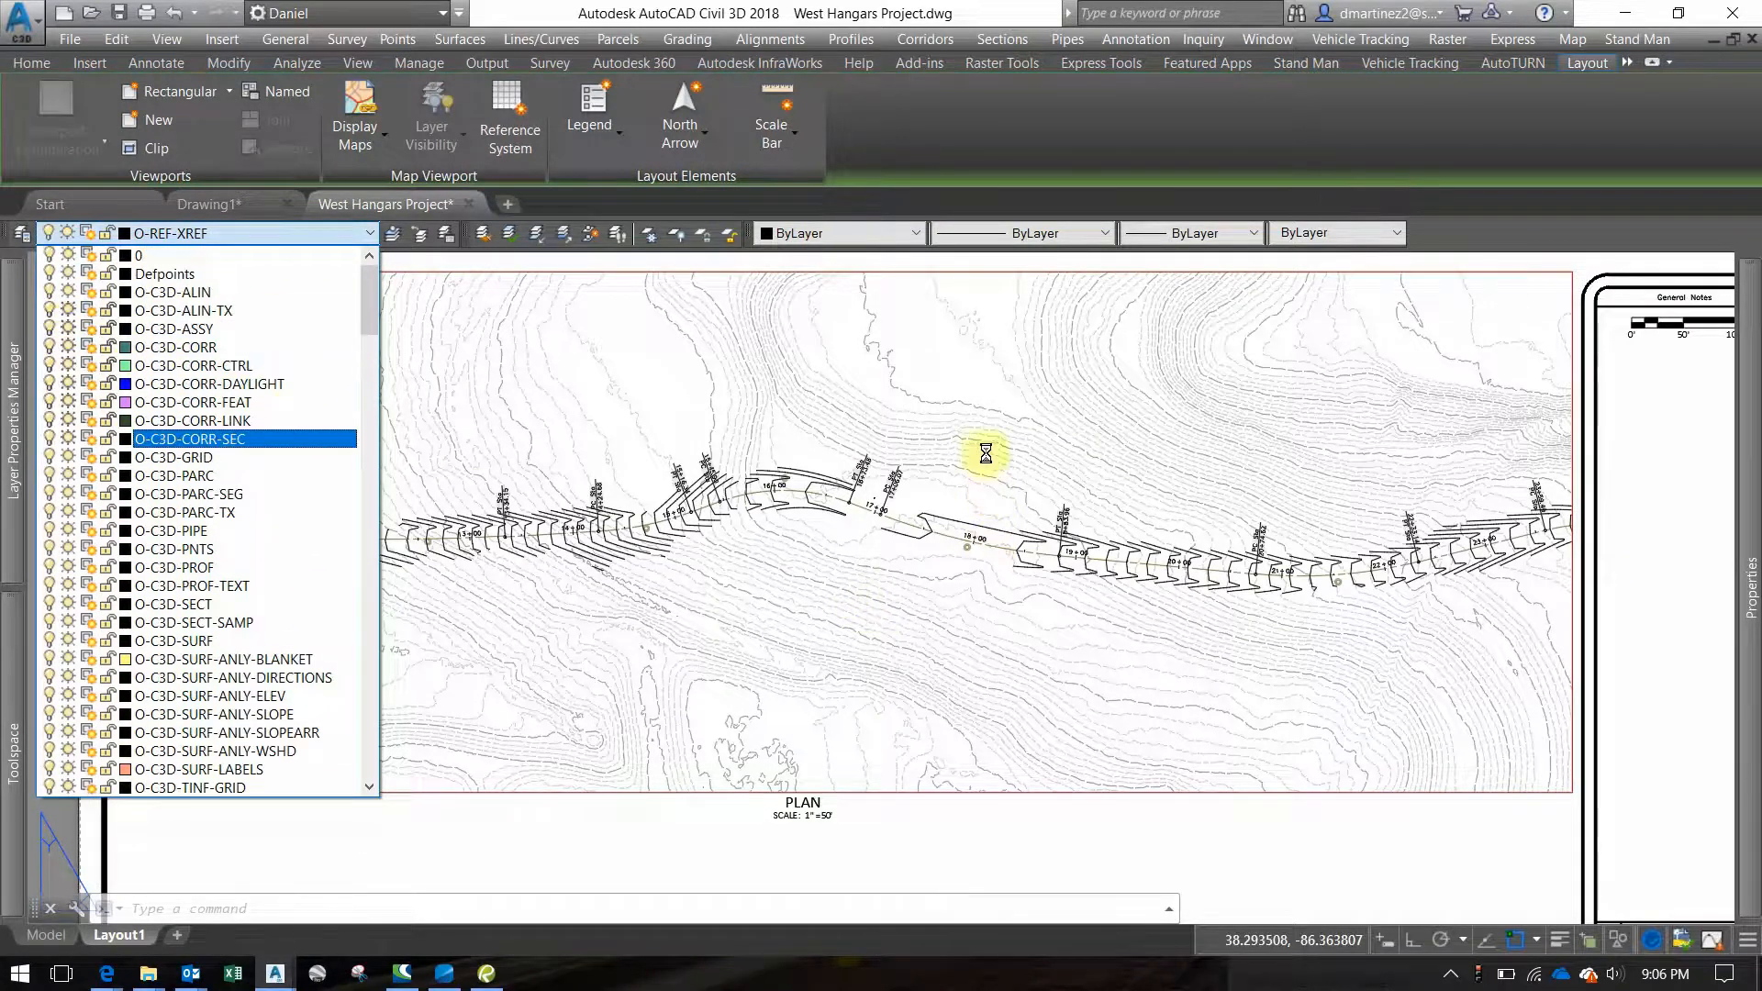
click(1435, 300)
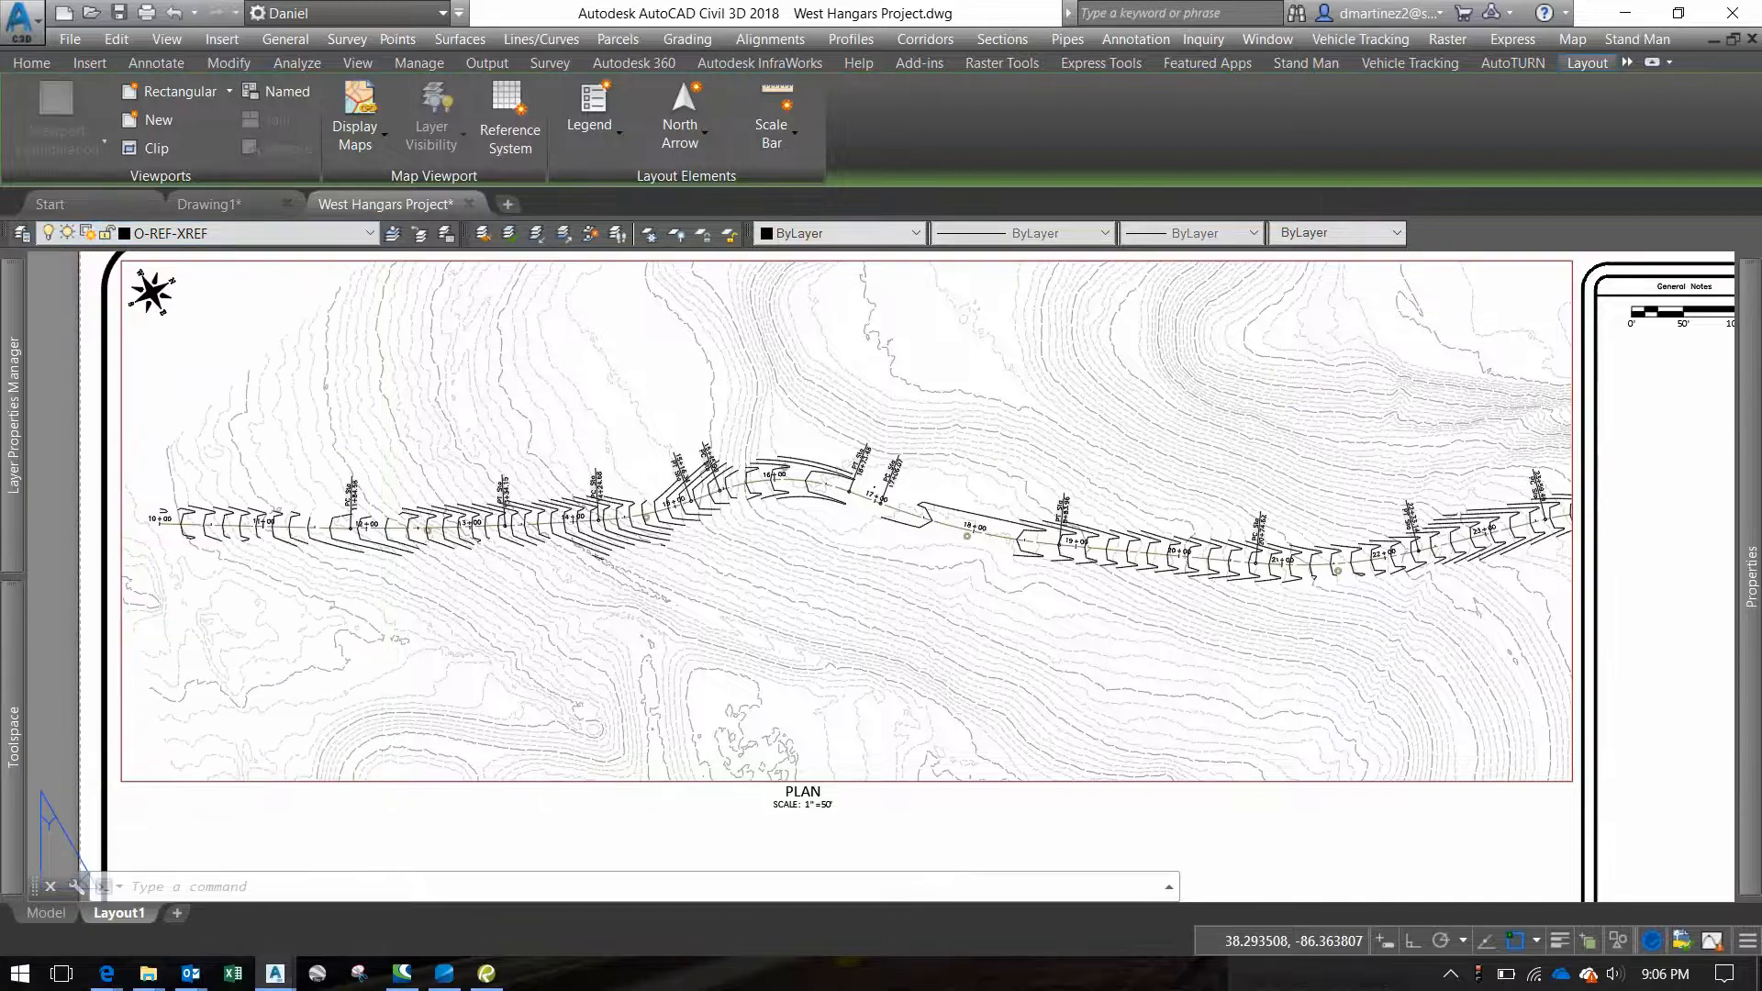
Activate the plan viewport and freeze the O-C3D-CORR layer in that viewport only
double_click(948, 460)
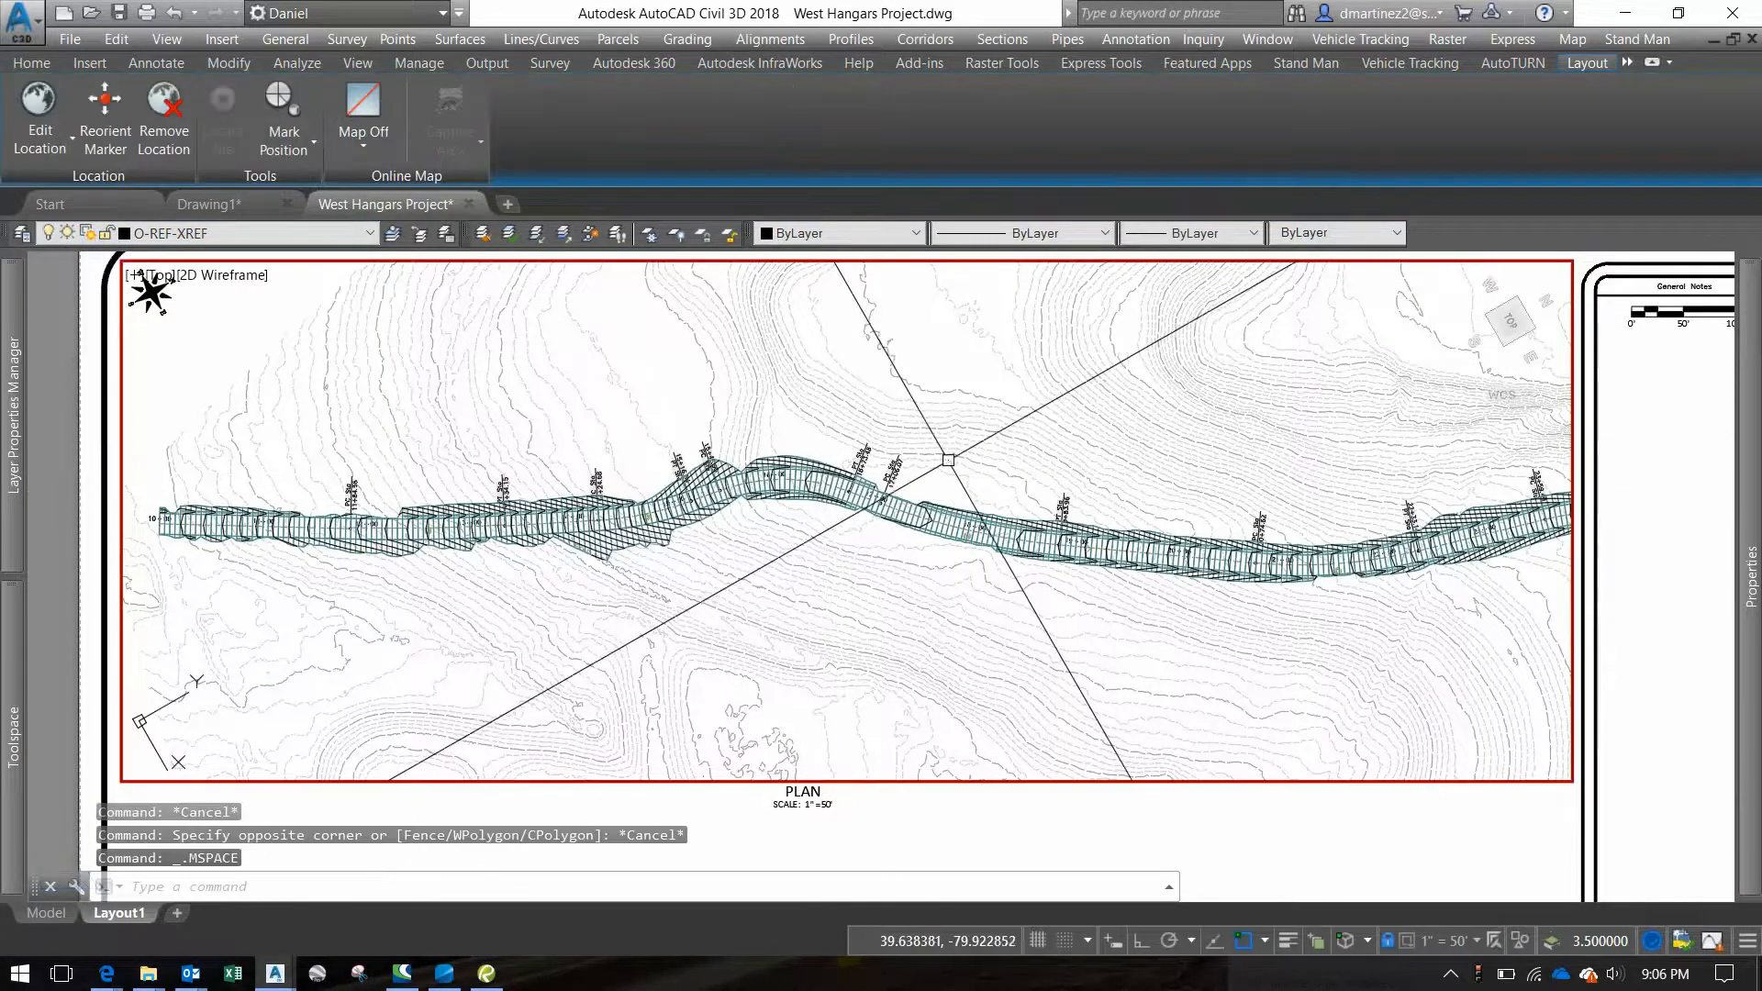
click(284, 233)
scroll(214, 294, up, 5)
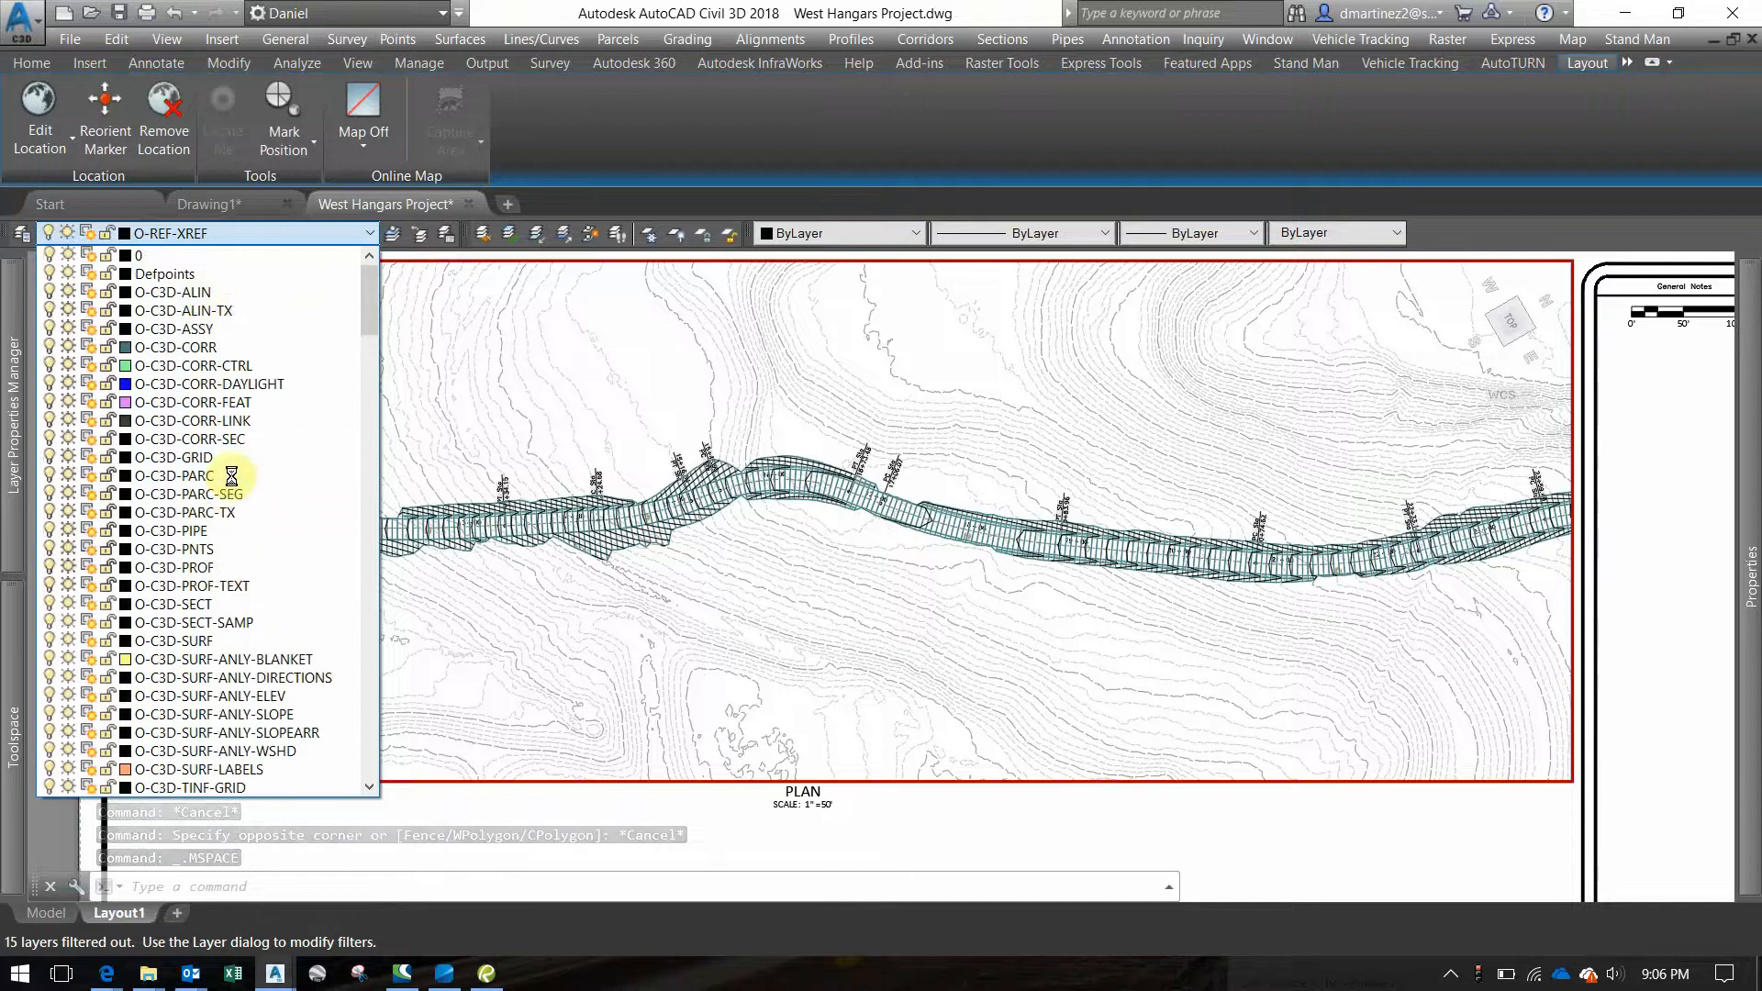
click(89, 347)
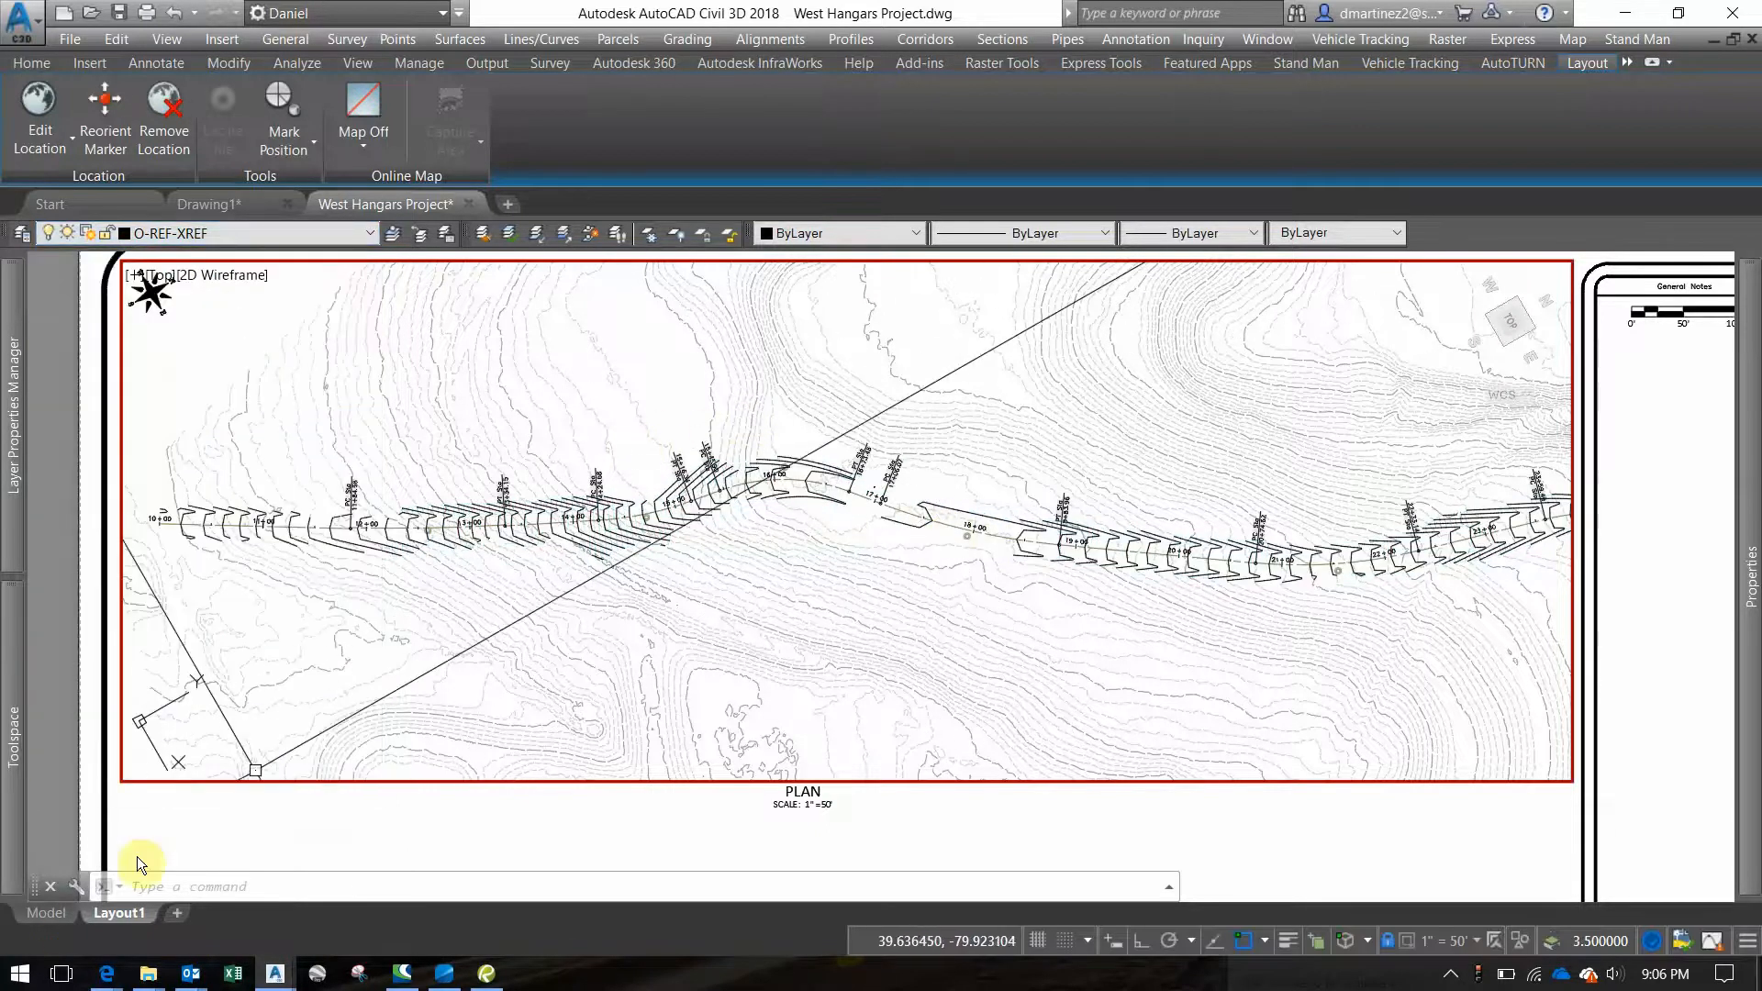
Check the corridor's linework in model space, return to Layout1 and leave the plan viewport for paper space
click(45, 912)
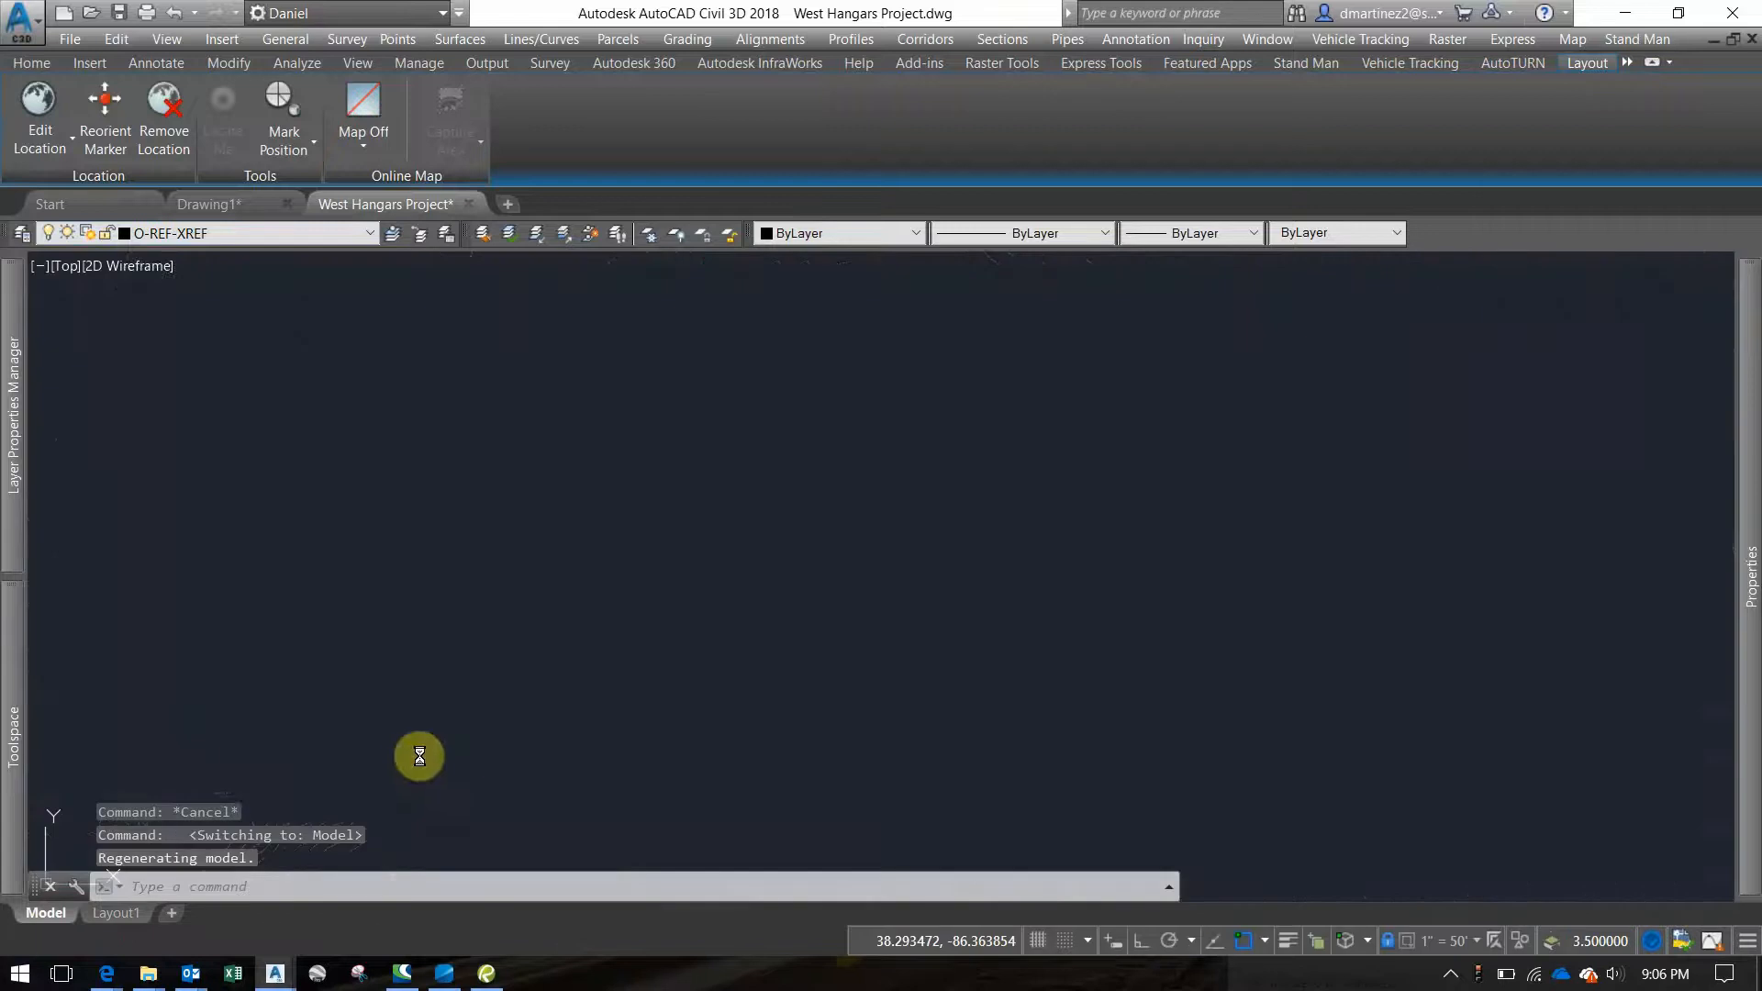
scroll(734, 514, up, 4)
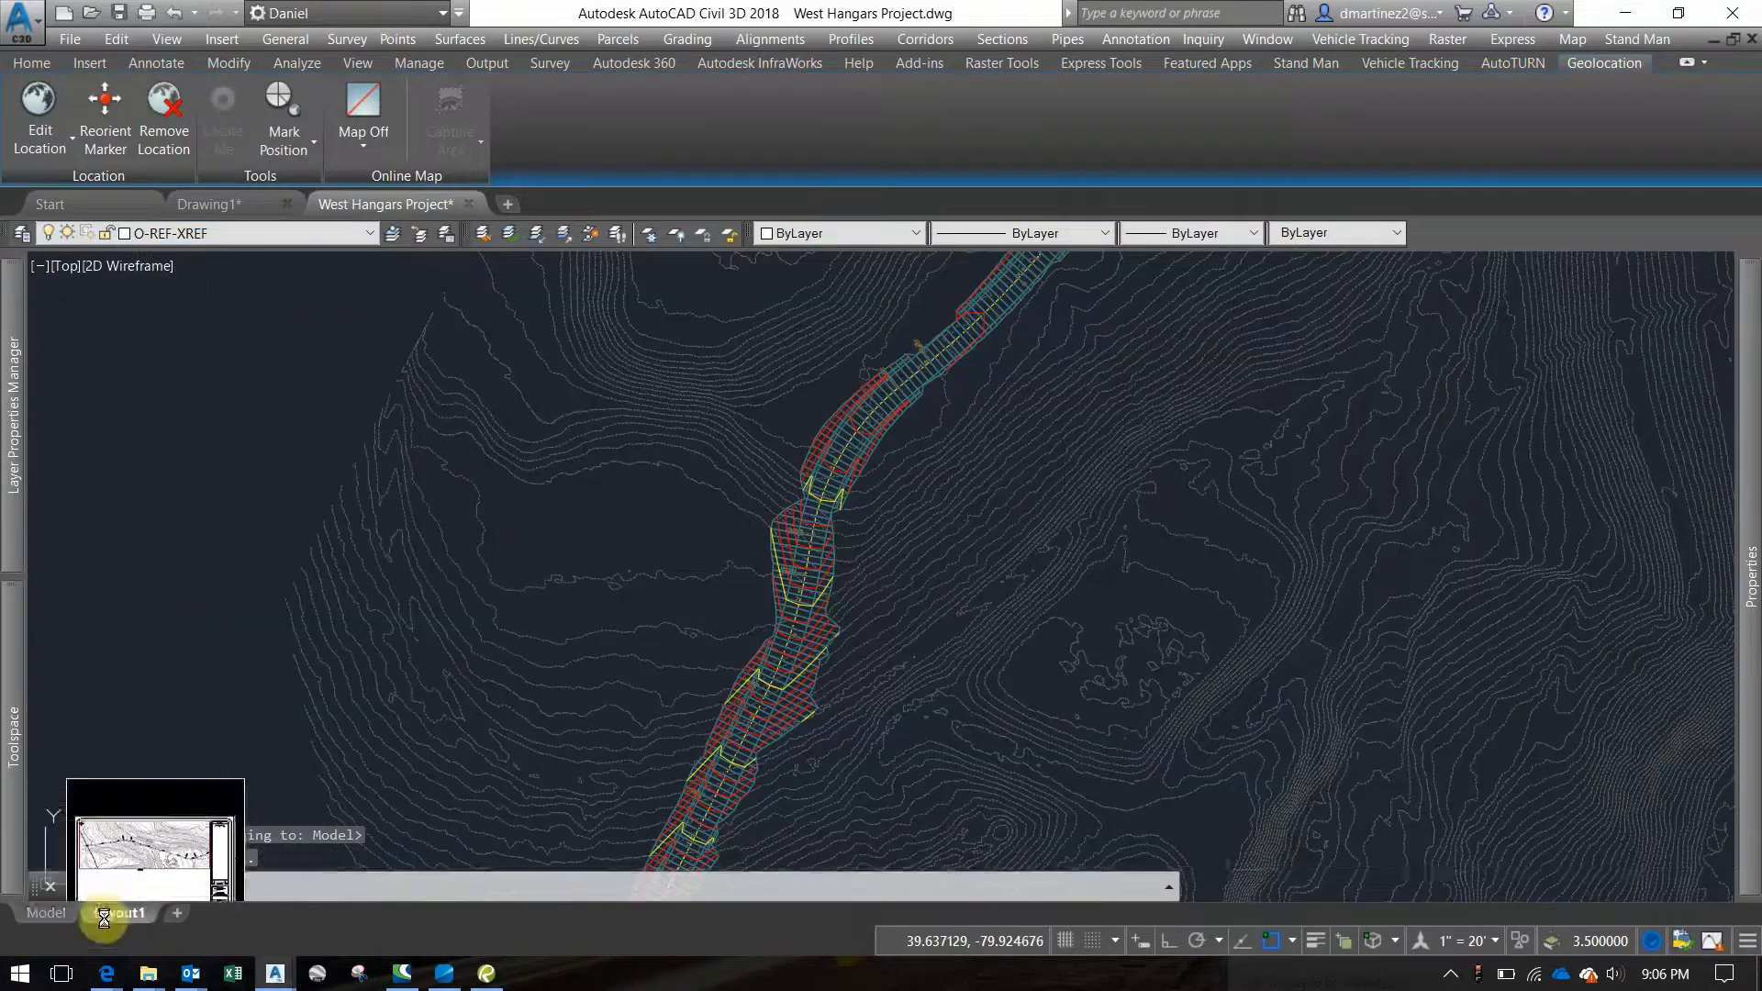
click(159, 883)
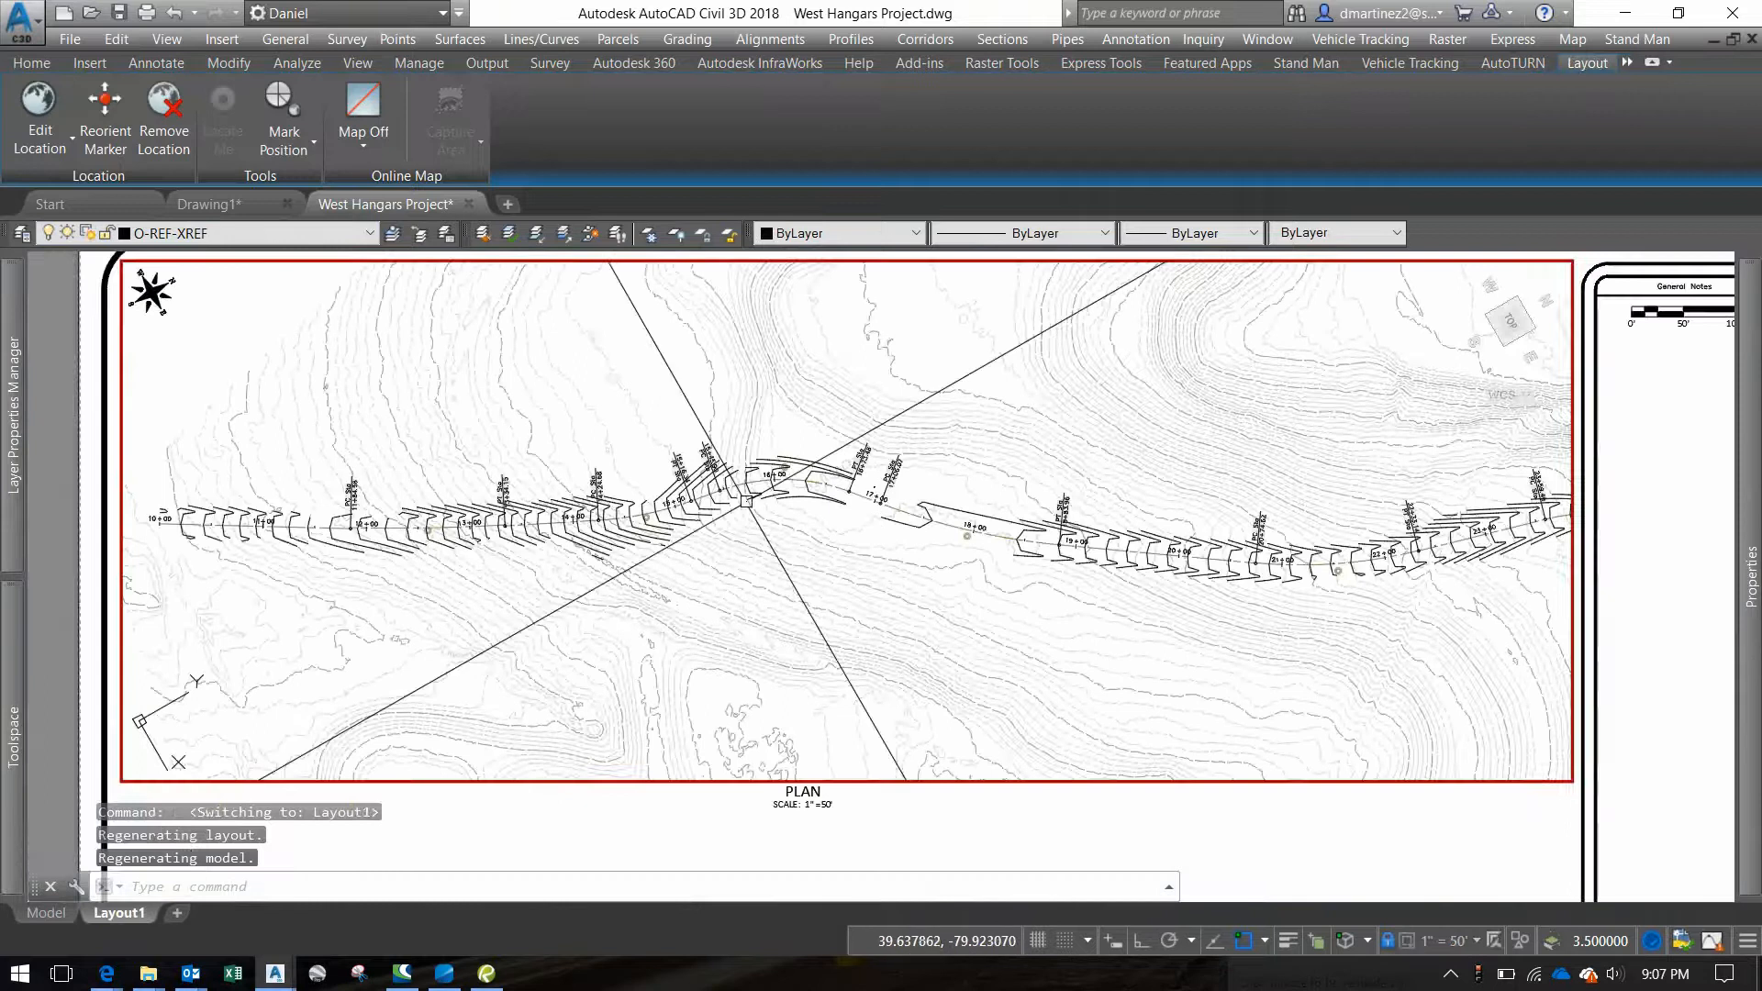
scroll(1009, 579, down, 2)
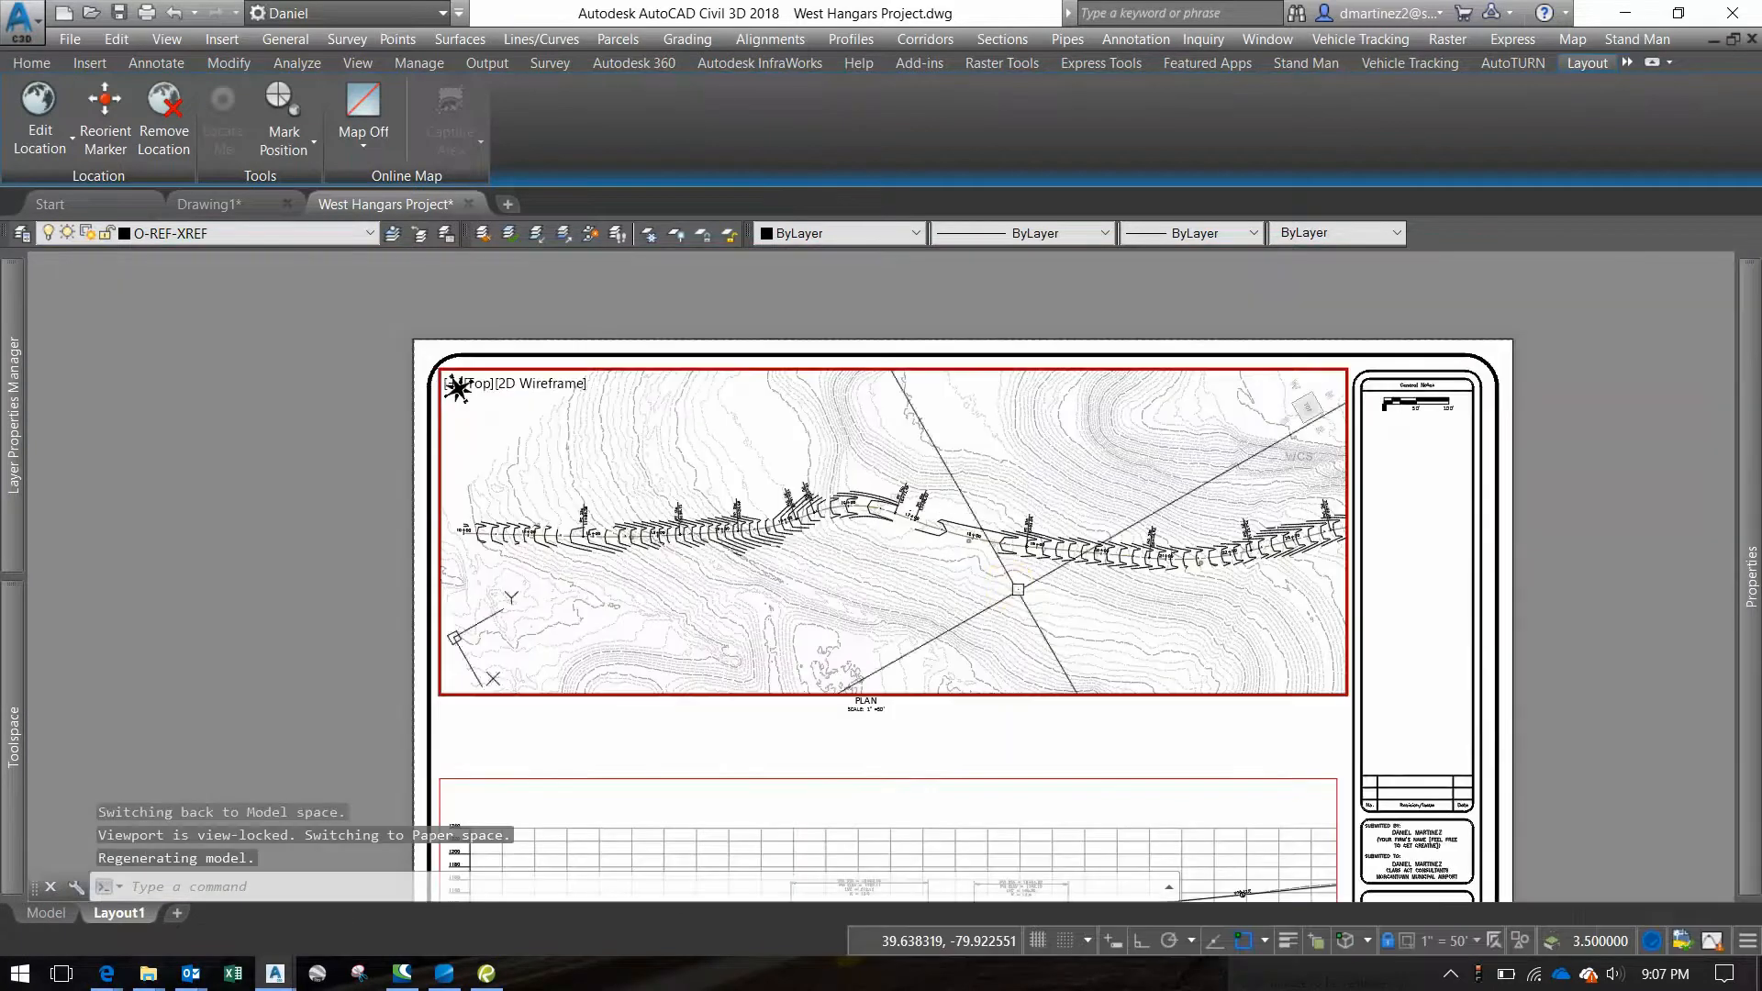
middle_drag(1078, 610, 888, 525)
double_click(1384, 507)
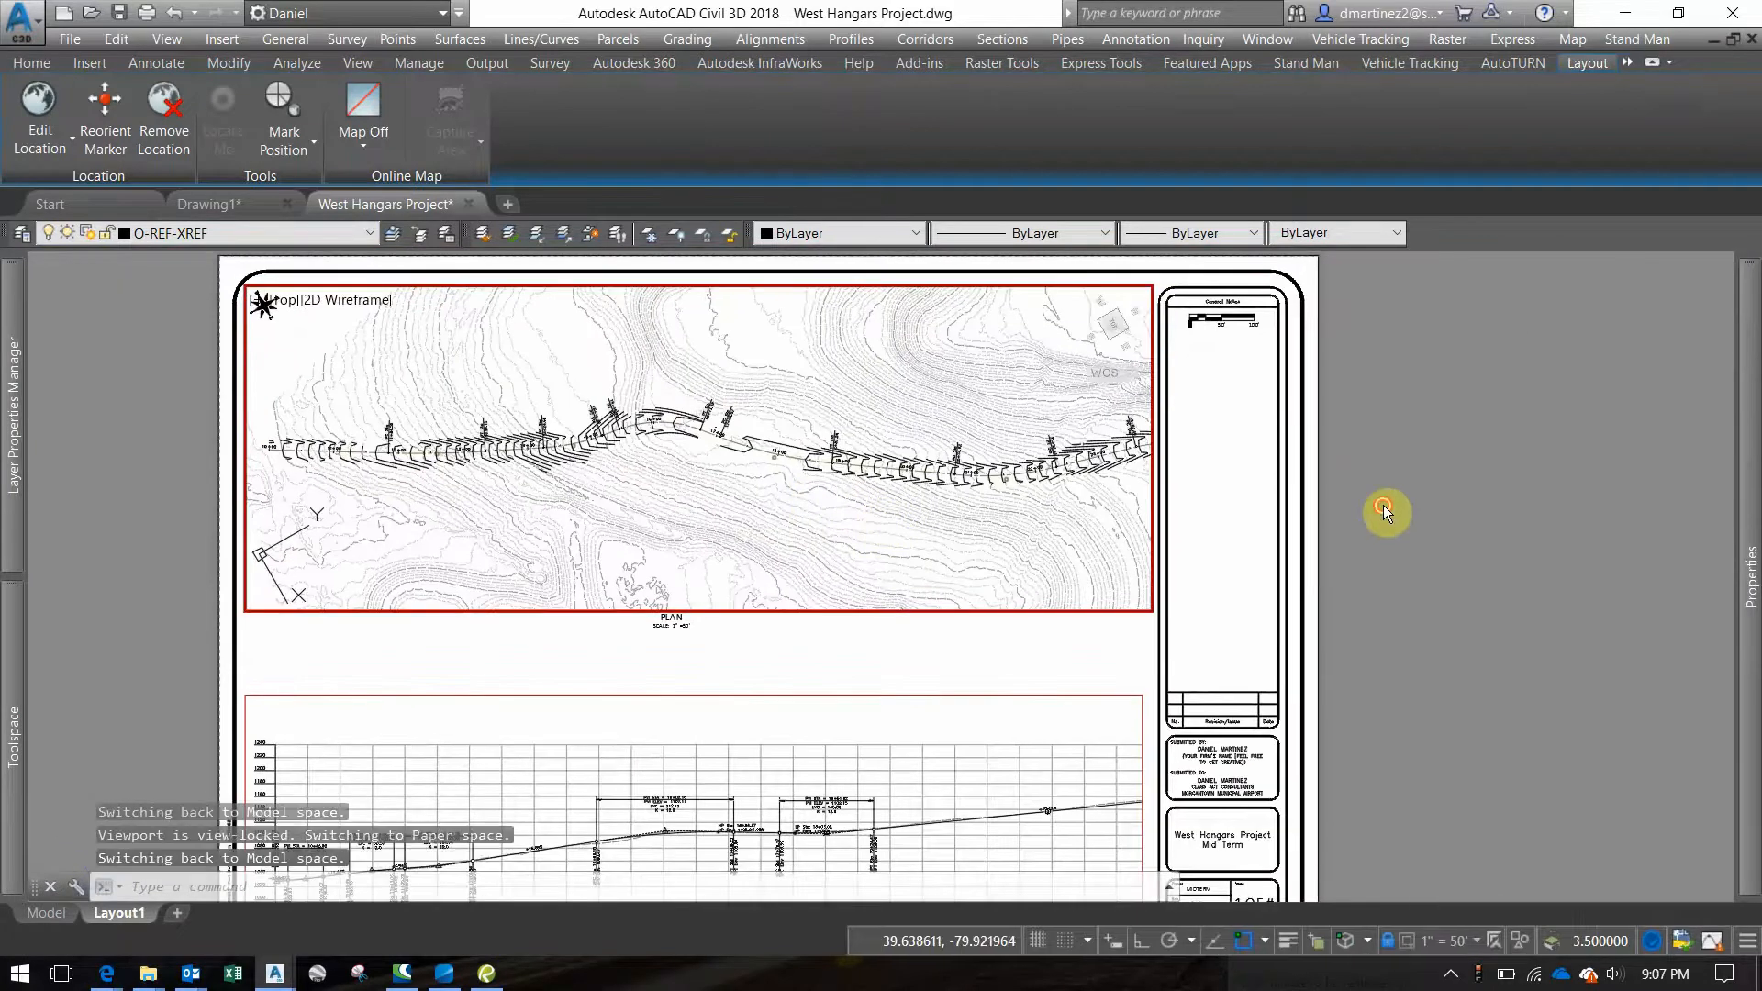
Activate model space inside the plan viewport again and bring up the annotation tools
scroll(714, 548, up, 3)
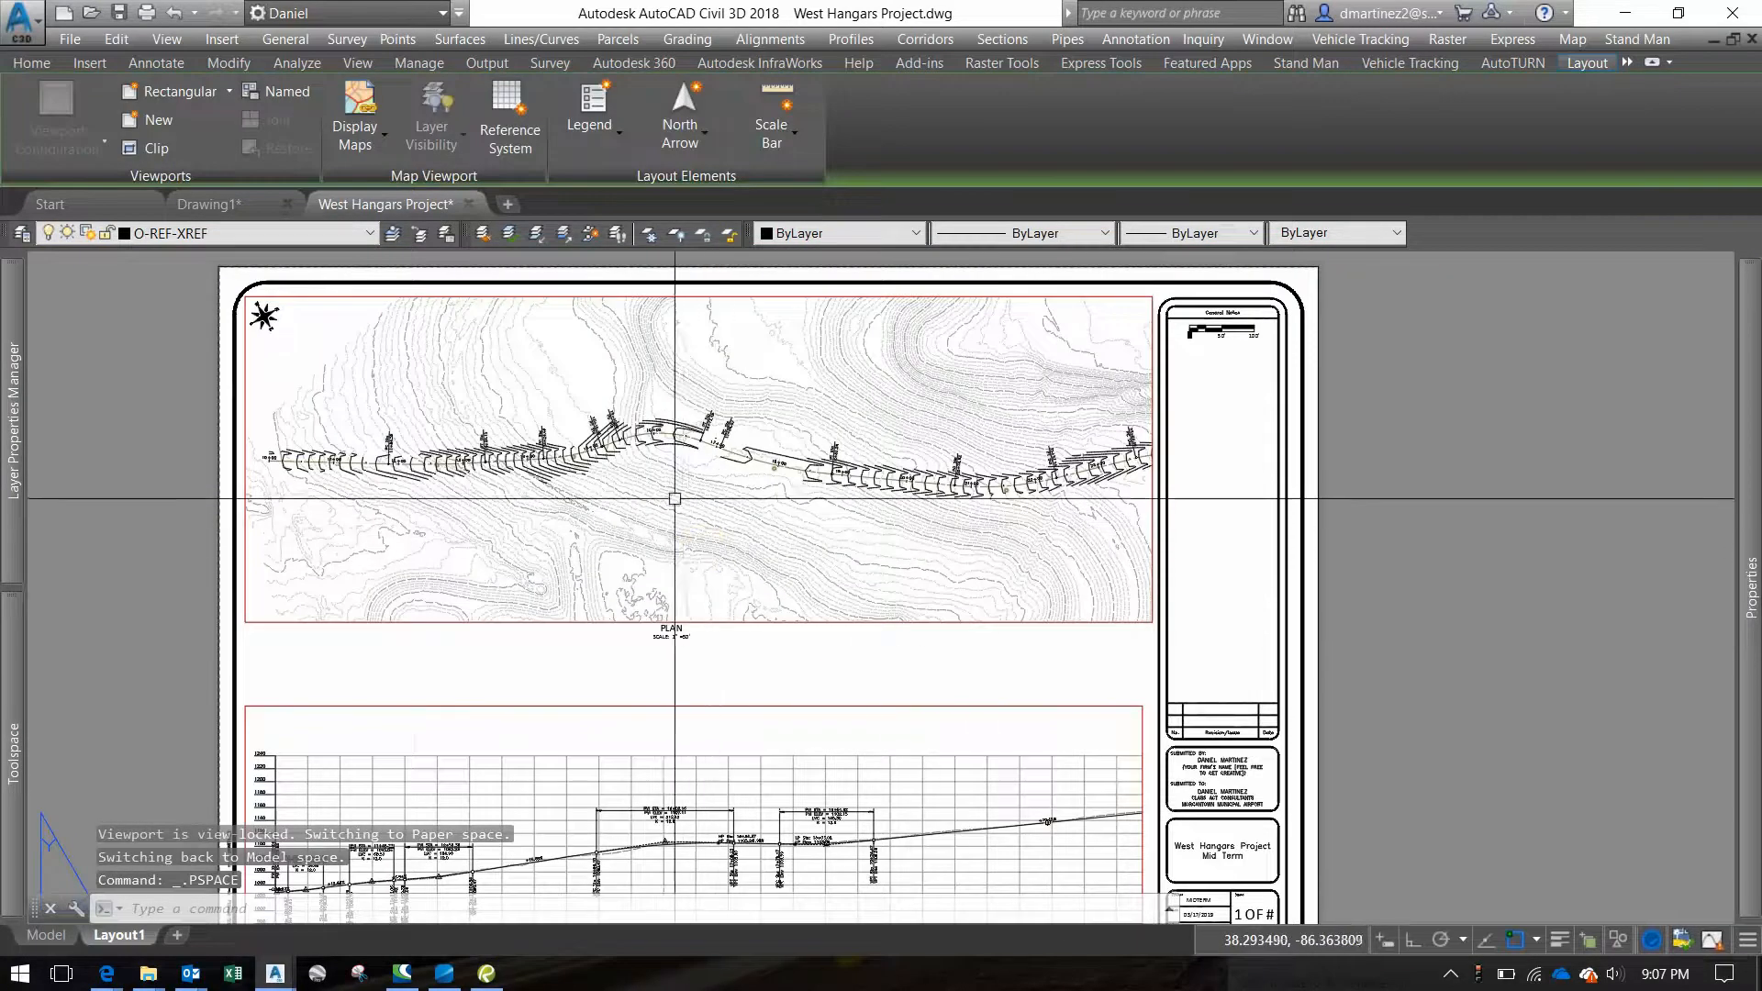
middle_drag(649, 452, 782, 560)
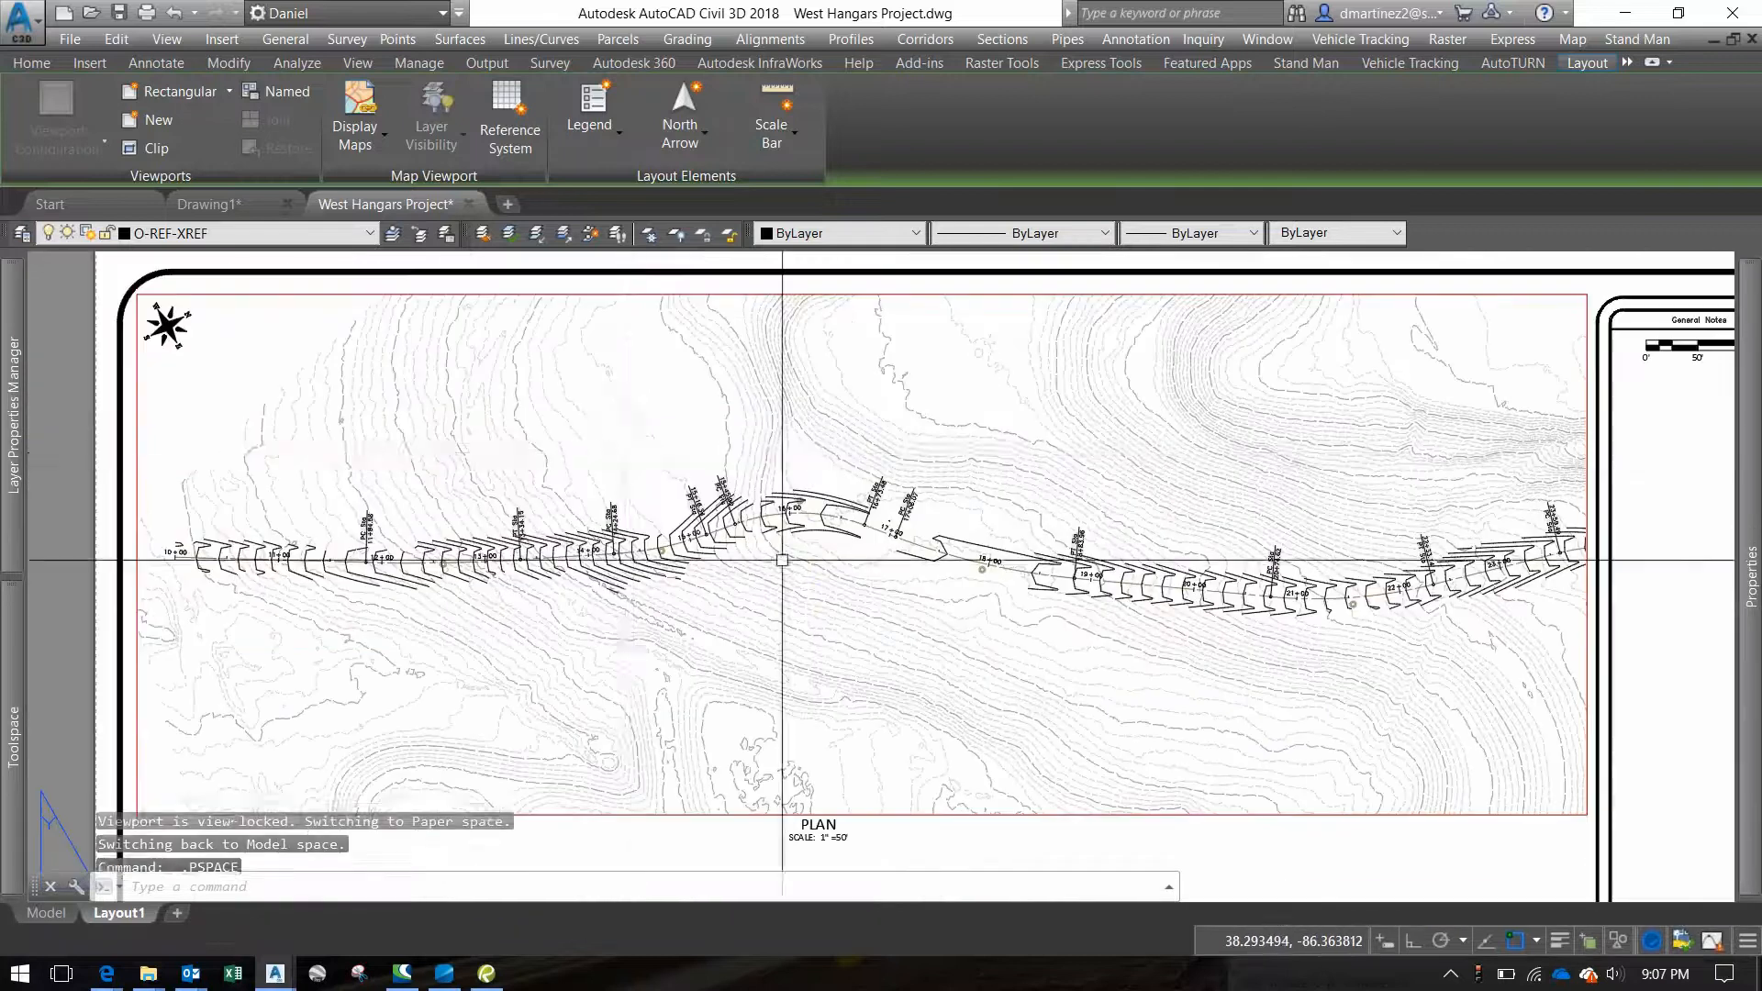
double_click(646, 450)
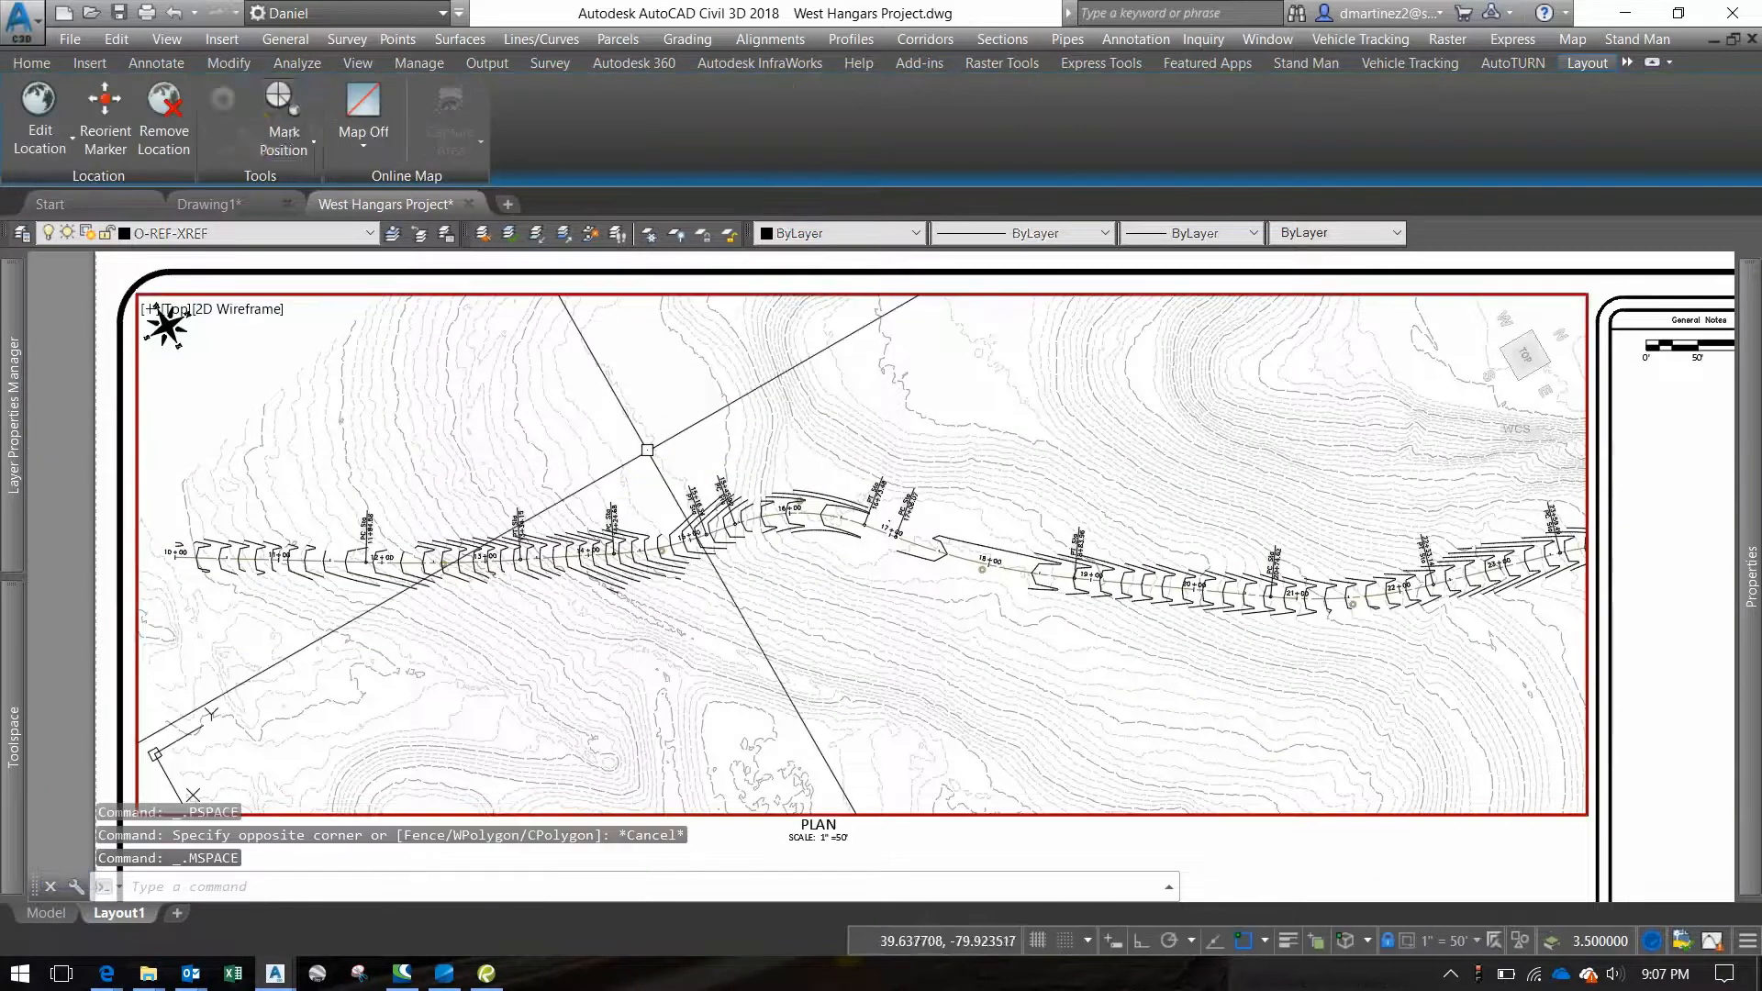
click(165, 64)
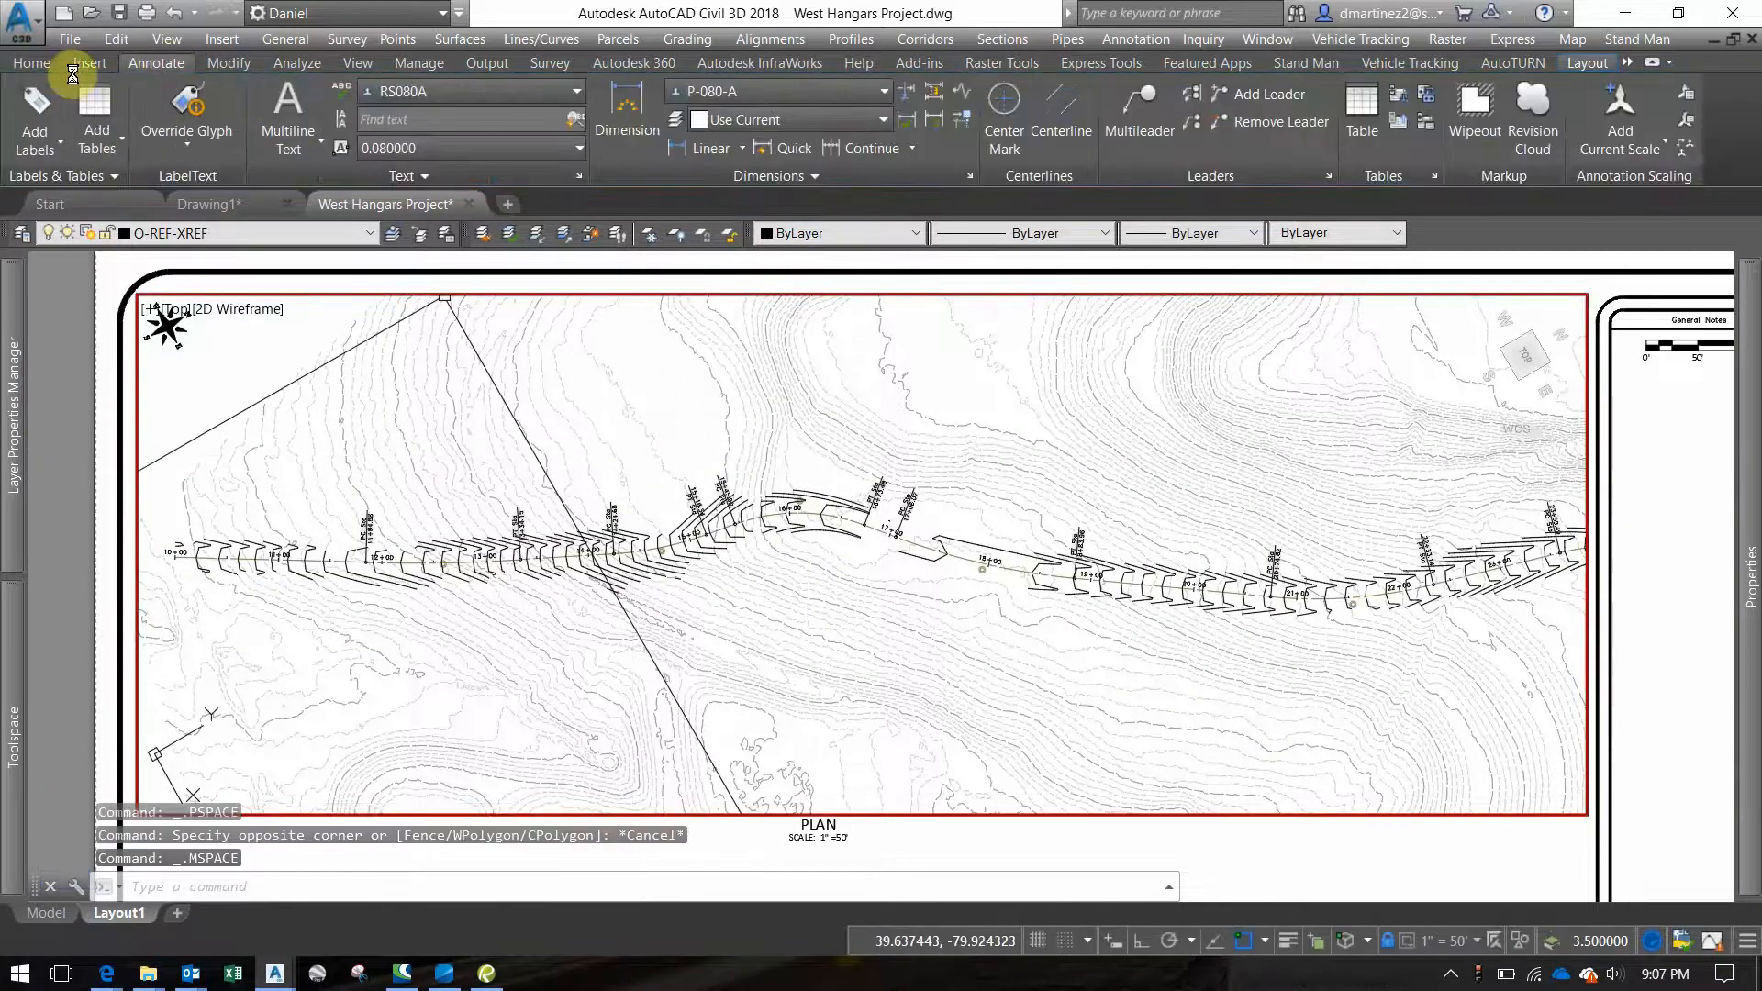
Set up surface labels of type Contour - Multiple, with the minor contour label style set to <none>
click(36, 92)
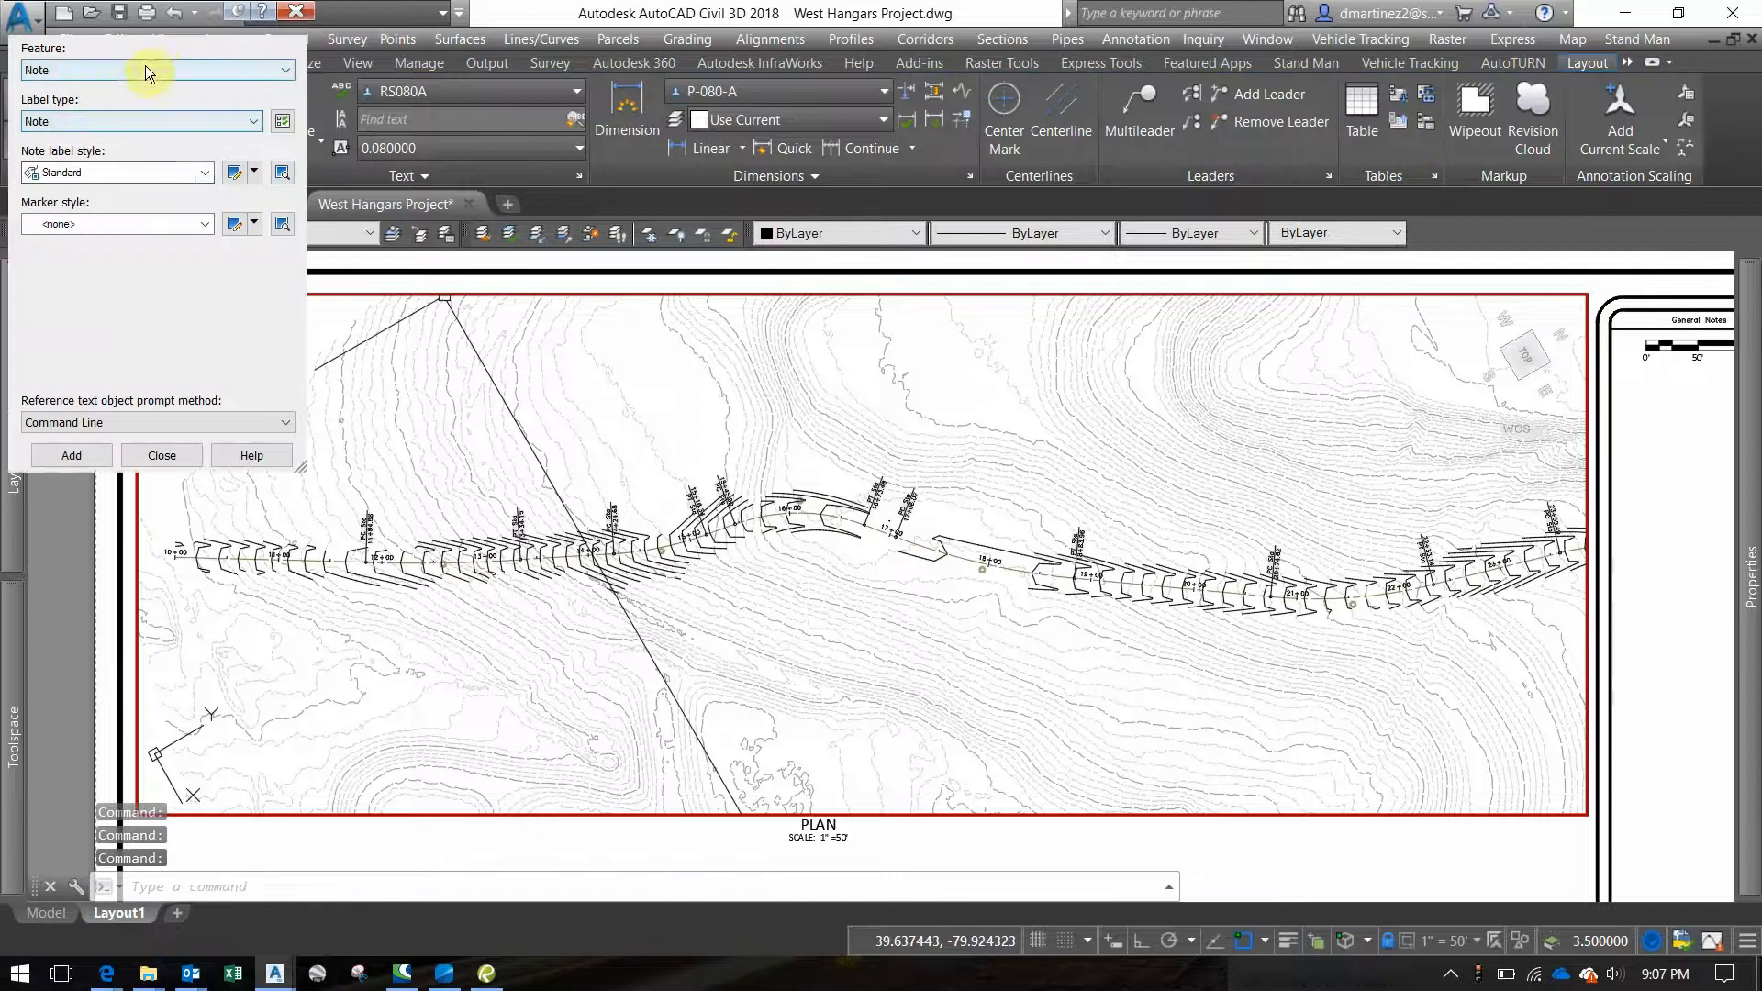
click(129, 67)
click(89, 174)
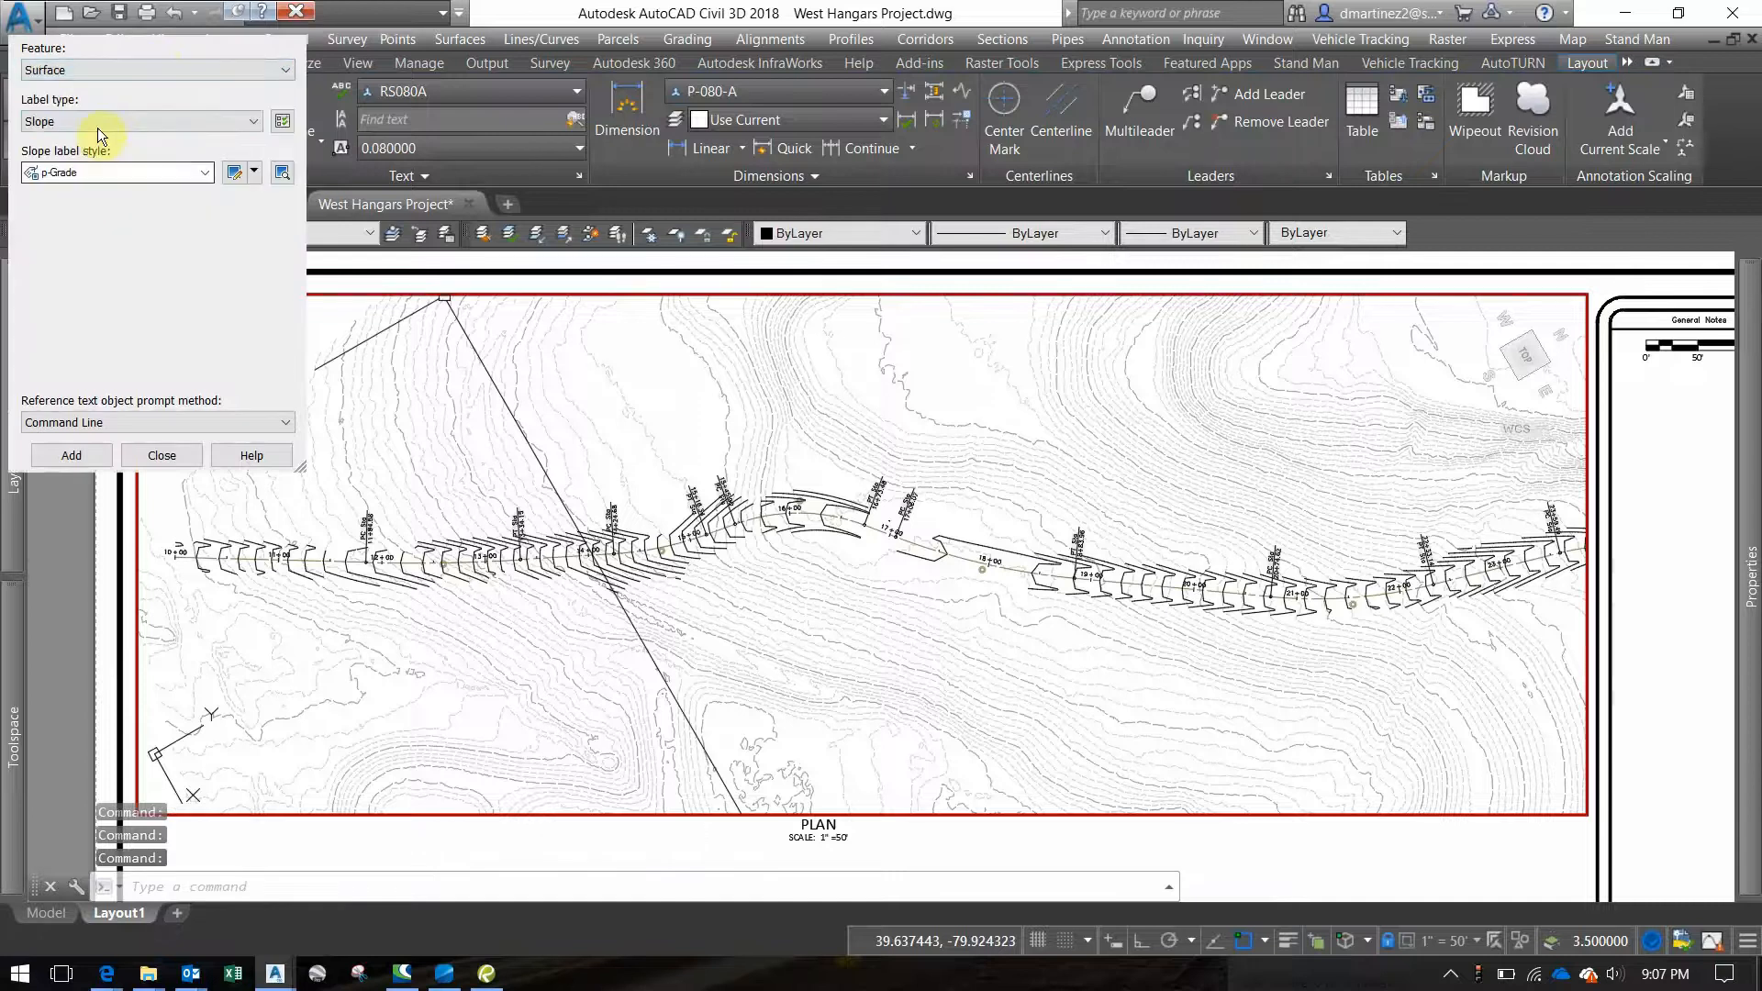
click(104, 121)
click(92, 199)
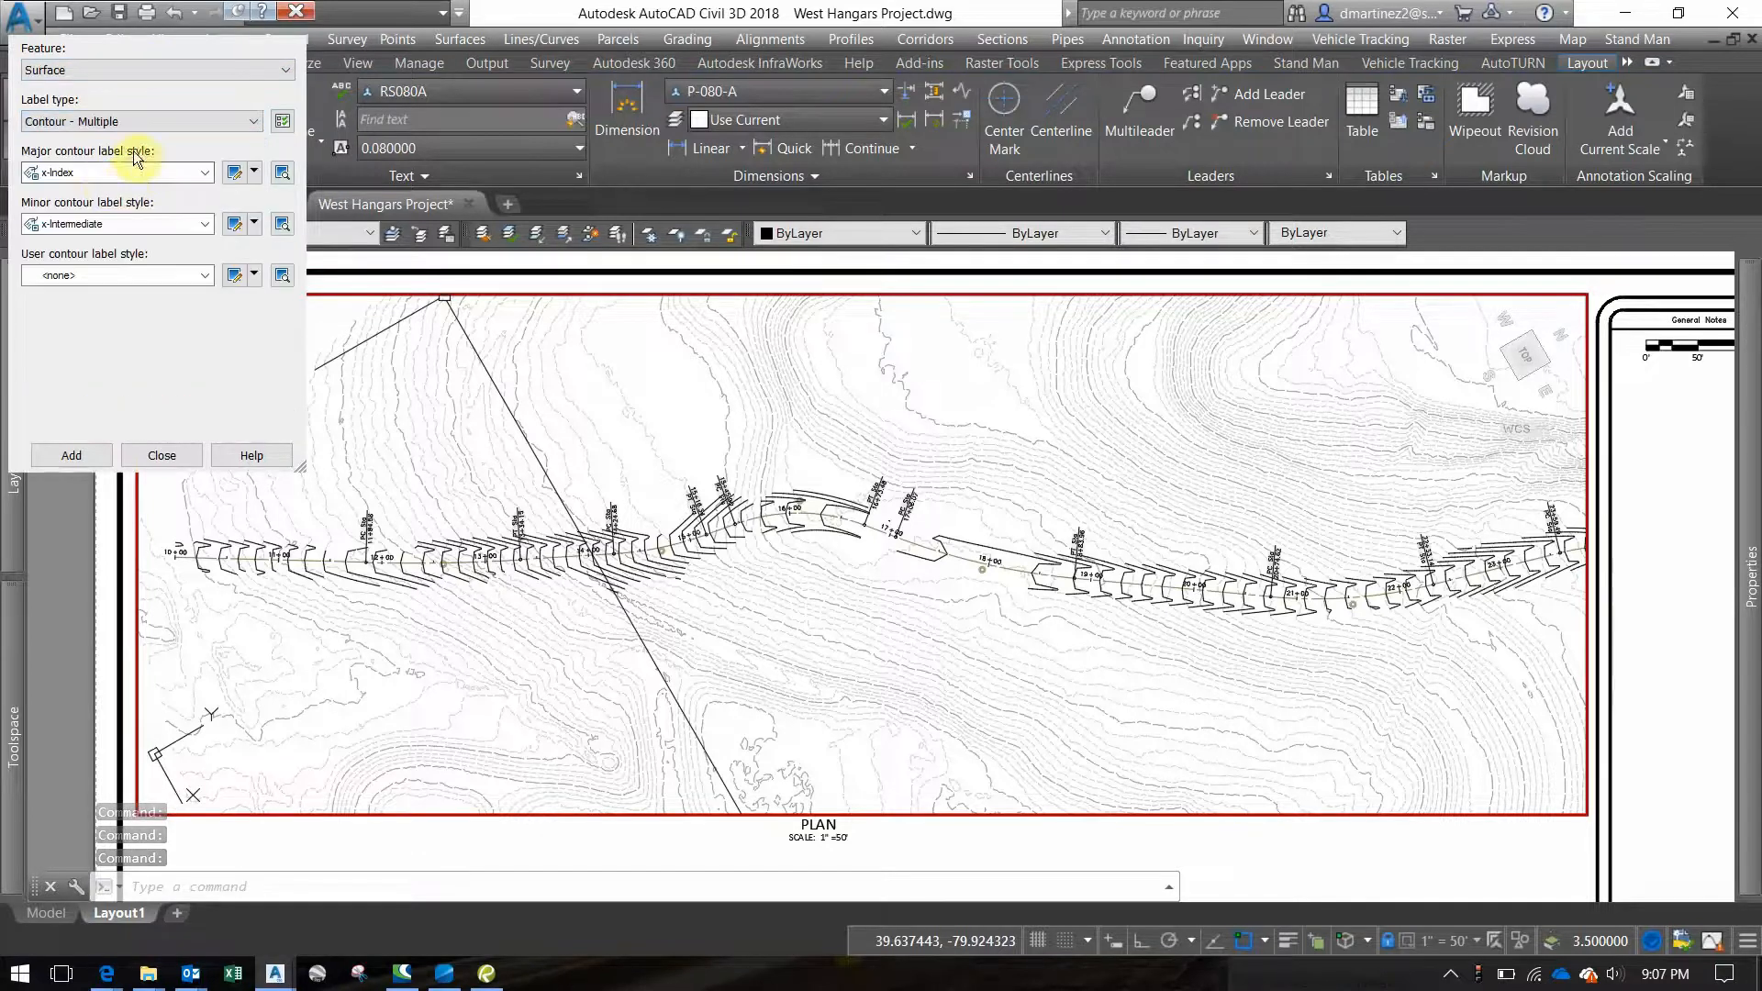
click(103, 223)
click(83, 243)
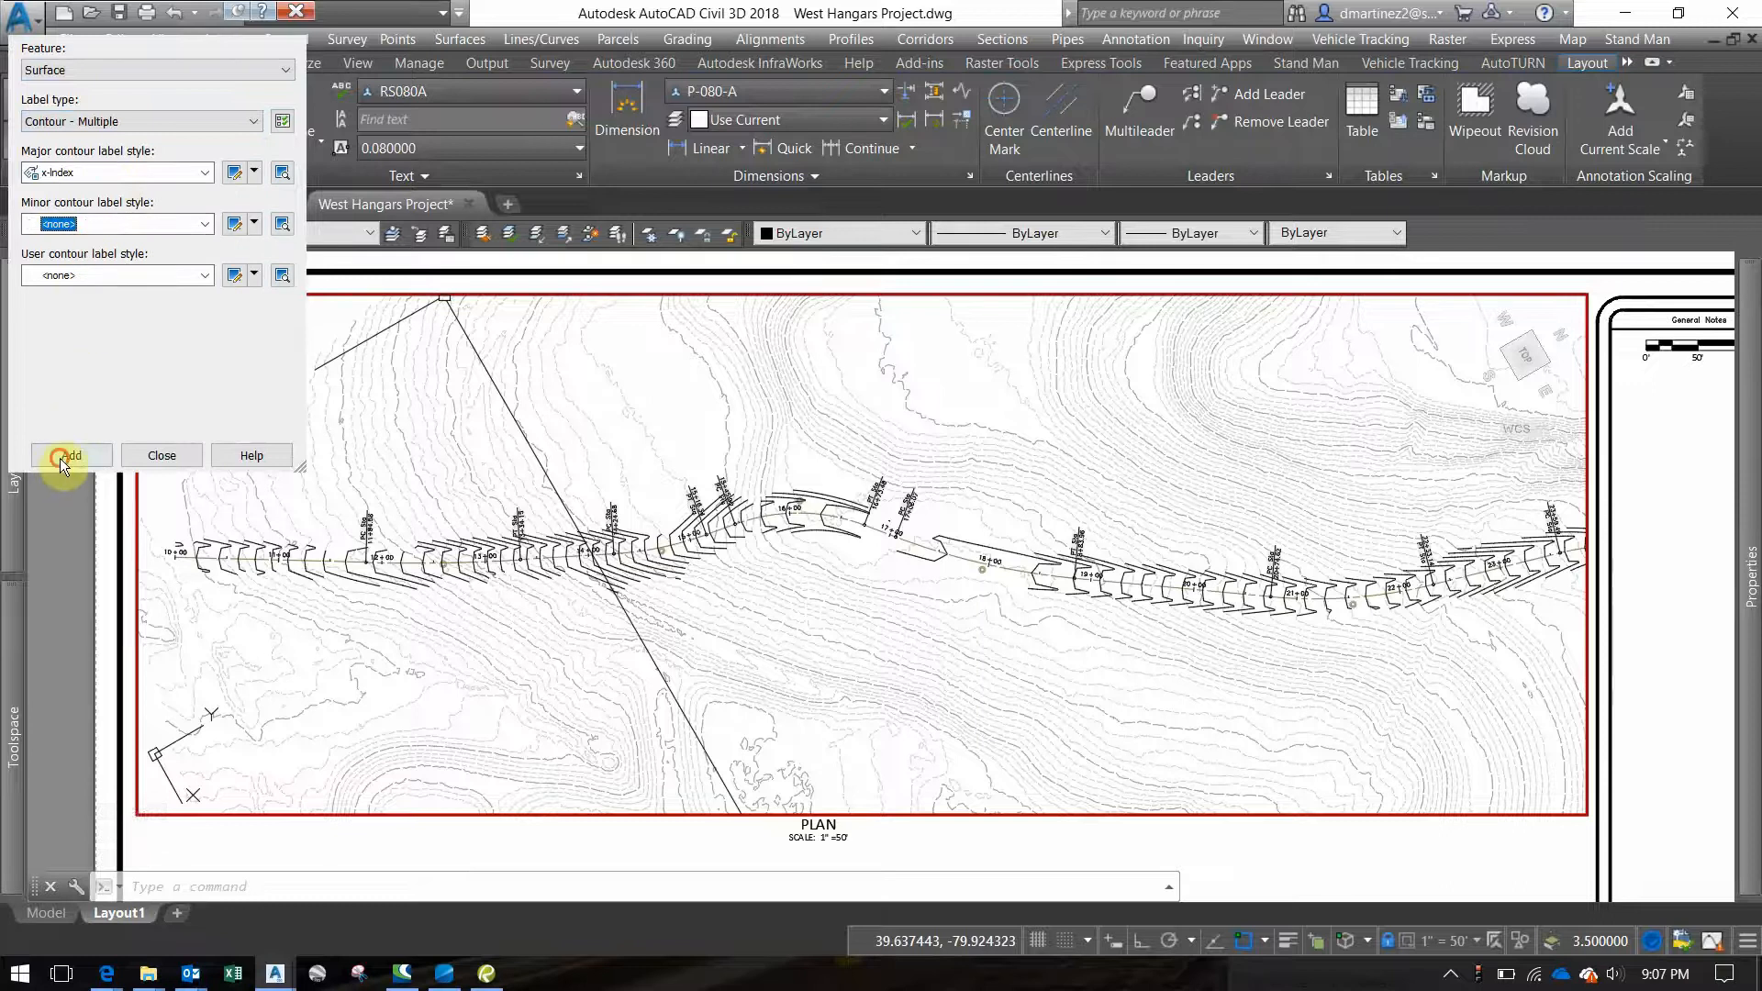
Label the major existing contours along a path from the plan's upper right area, across the alignment near station 19+00, to the lower edge
click(60, 459)
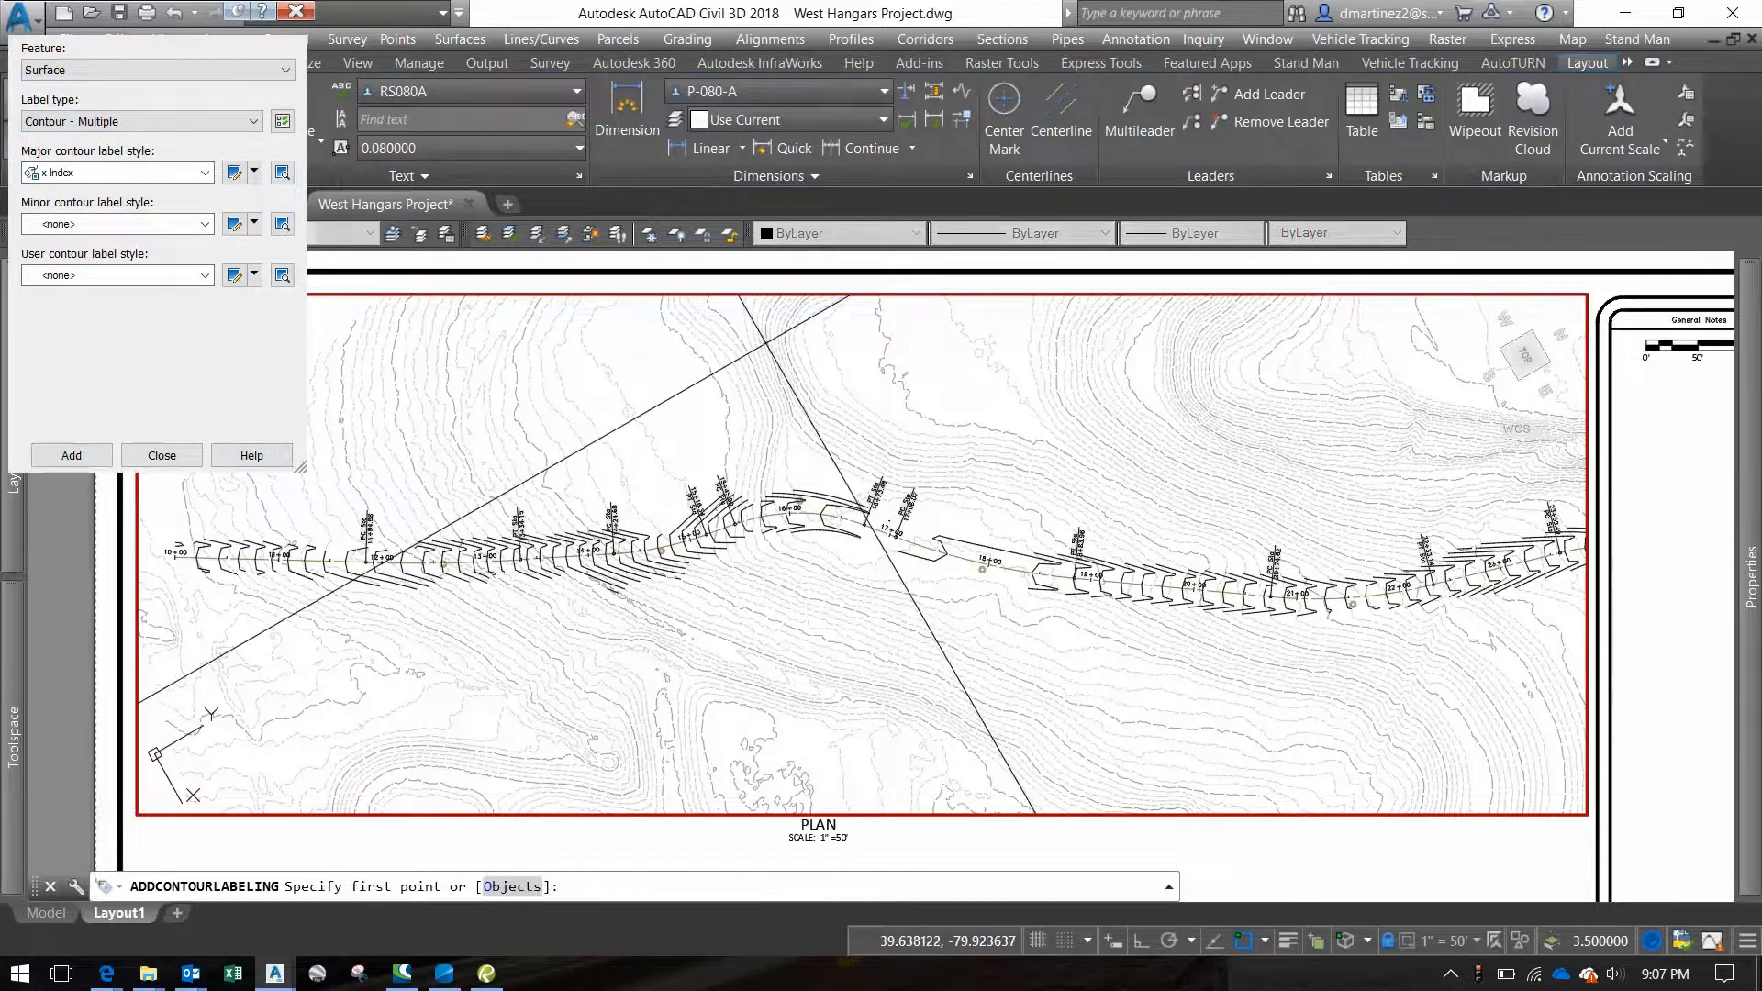
click(1408, 429)
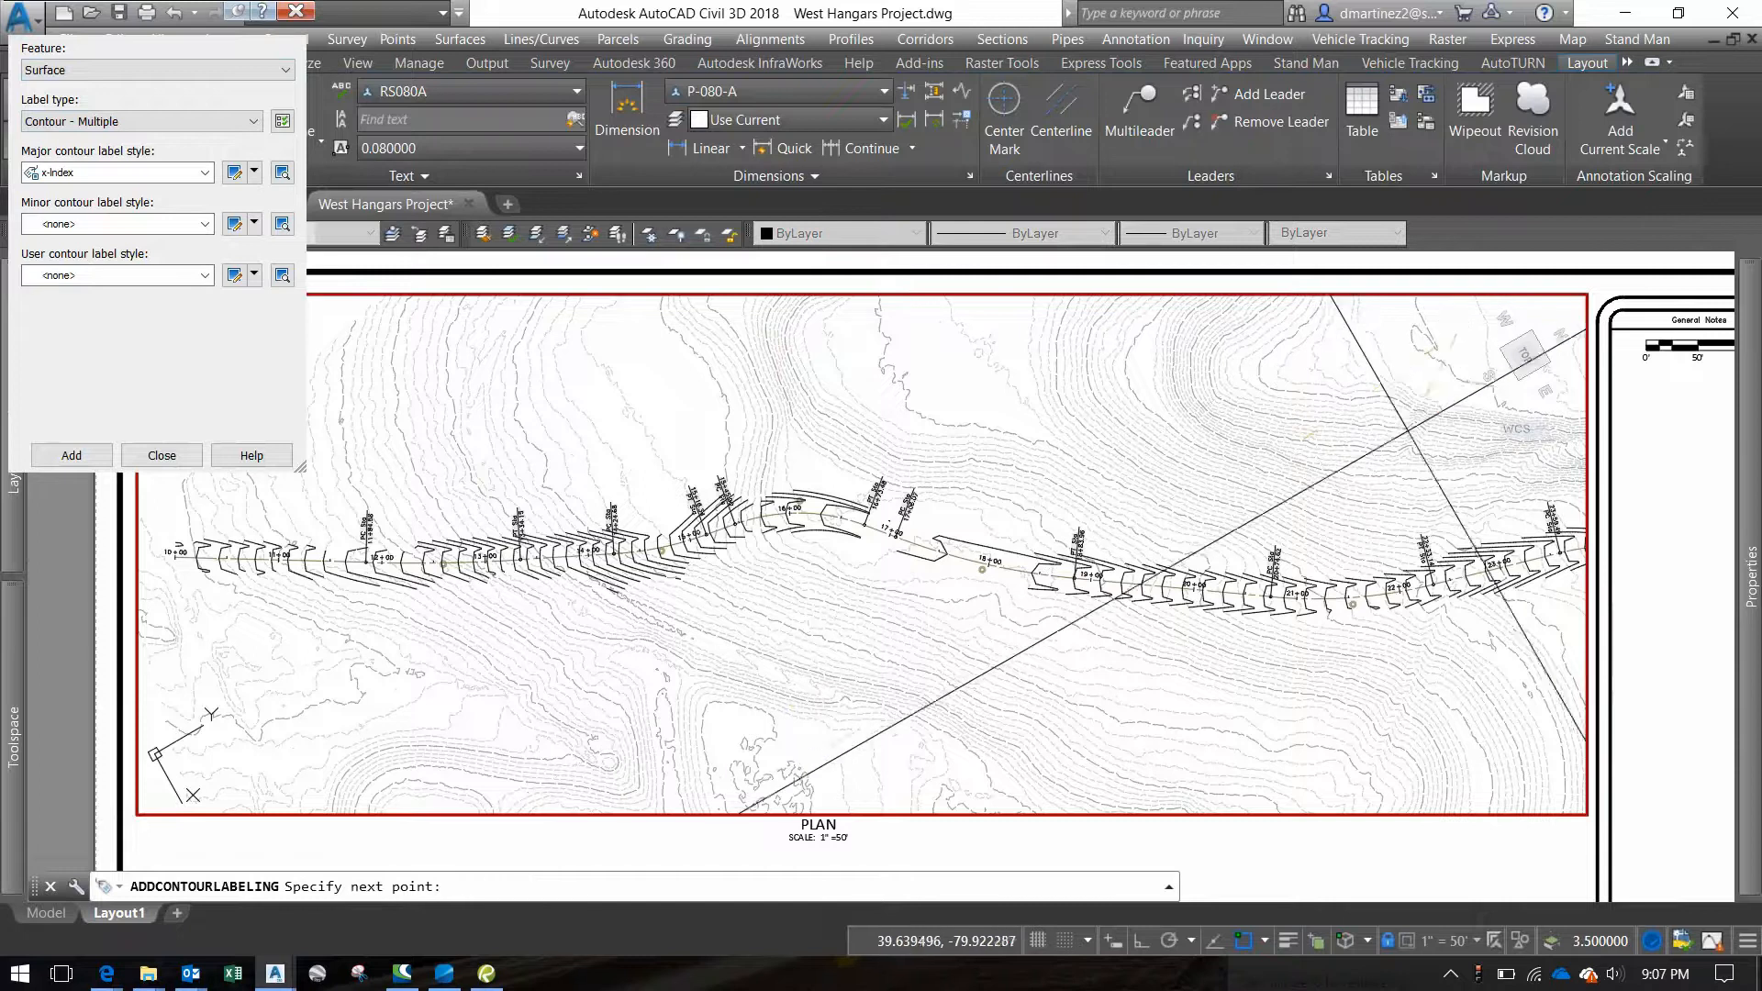
key(F3)
click(1105, 530)
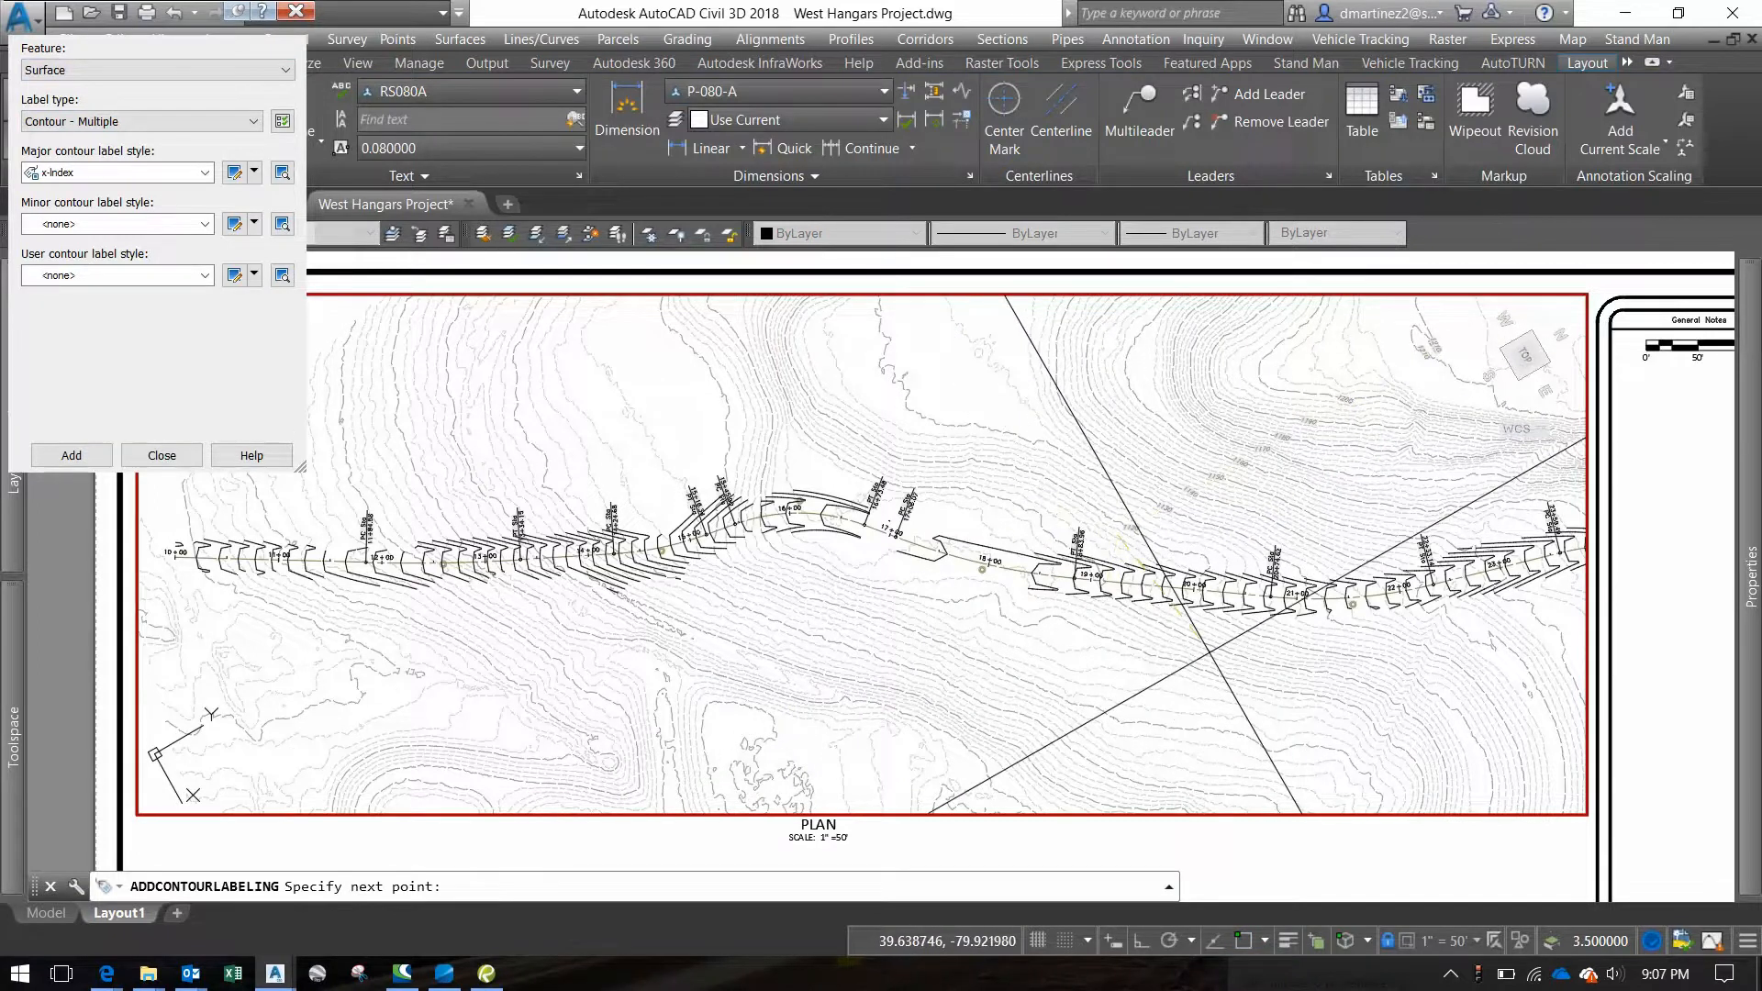
click(1219, 677)
click(1151, 765)
middle_drag(1142, 764, 1177, 528)
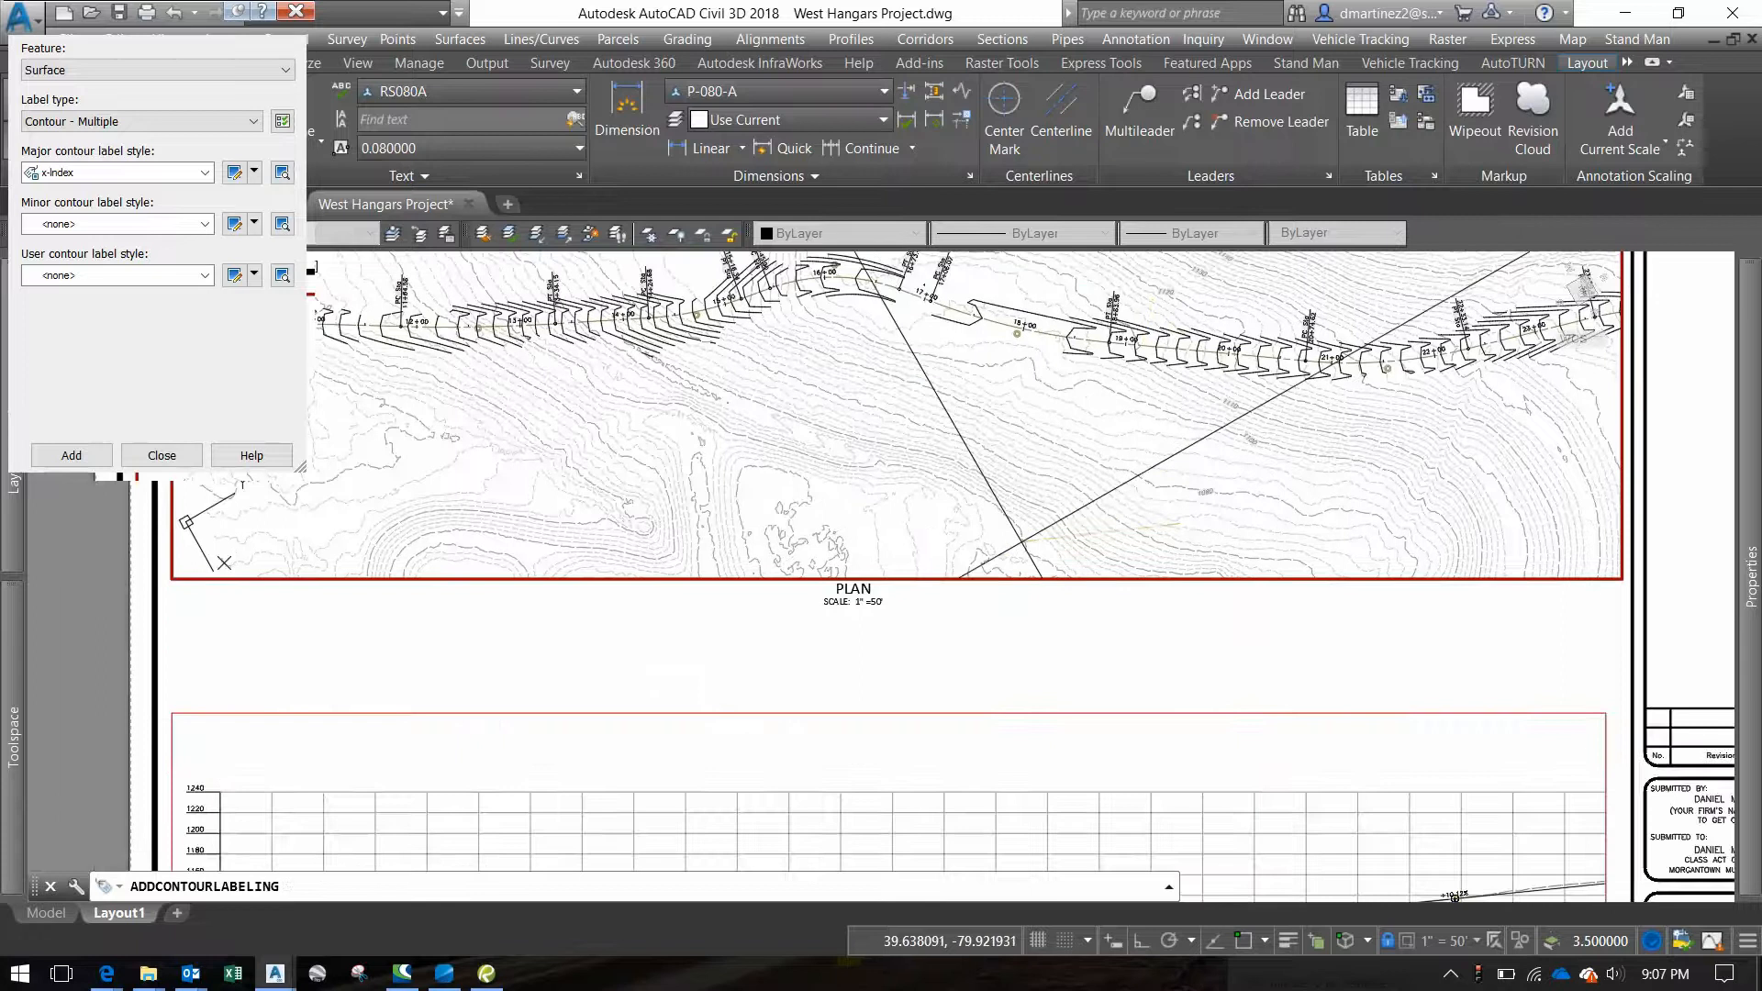
key(Return)
Label the major existing contours across the hillsides in the western half of the plan view
key(Return)
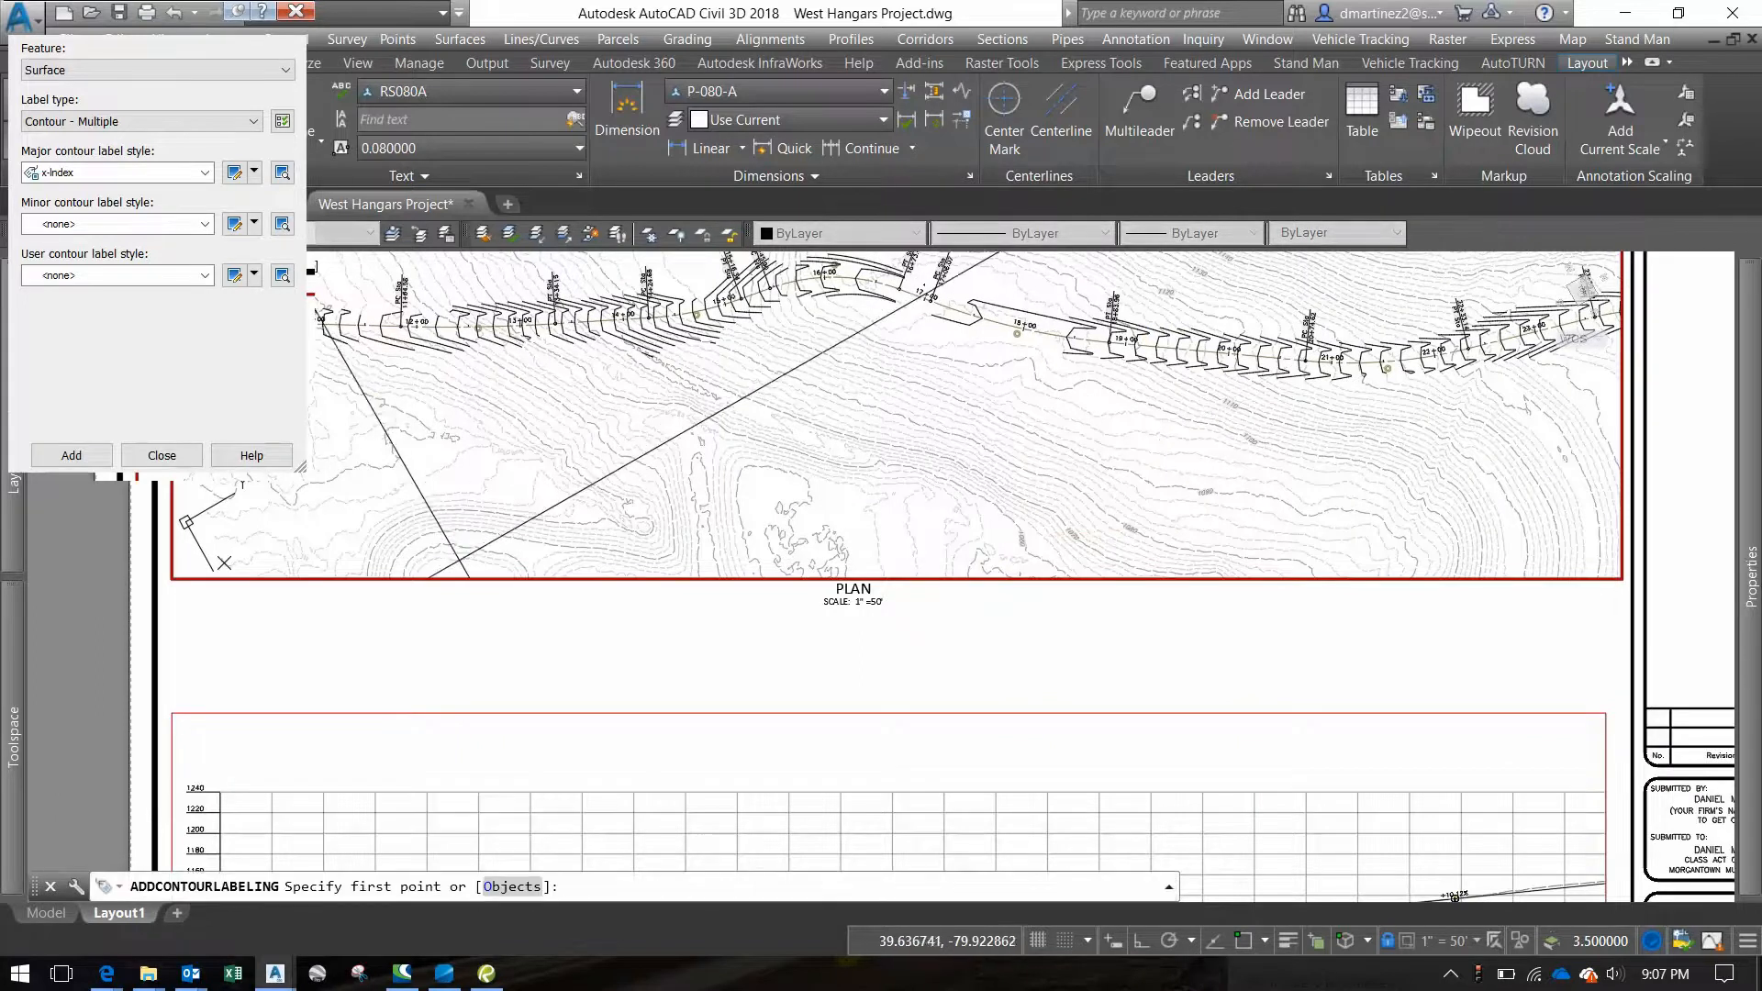
middle_drag(496, 444, 648, 649)
click(824, 333)
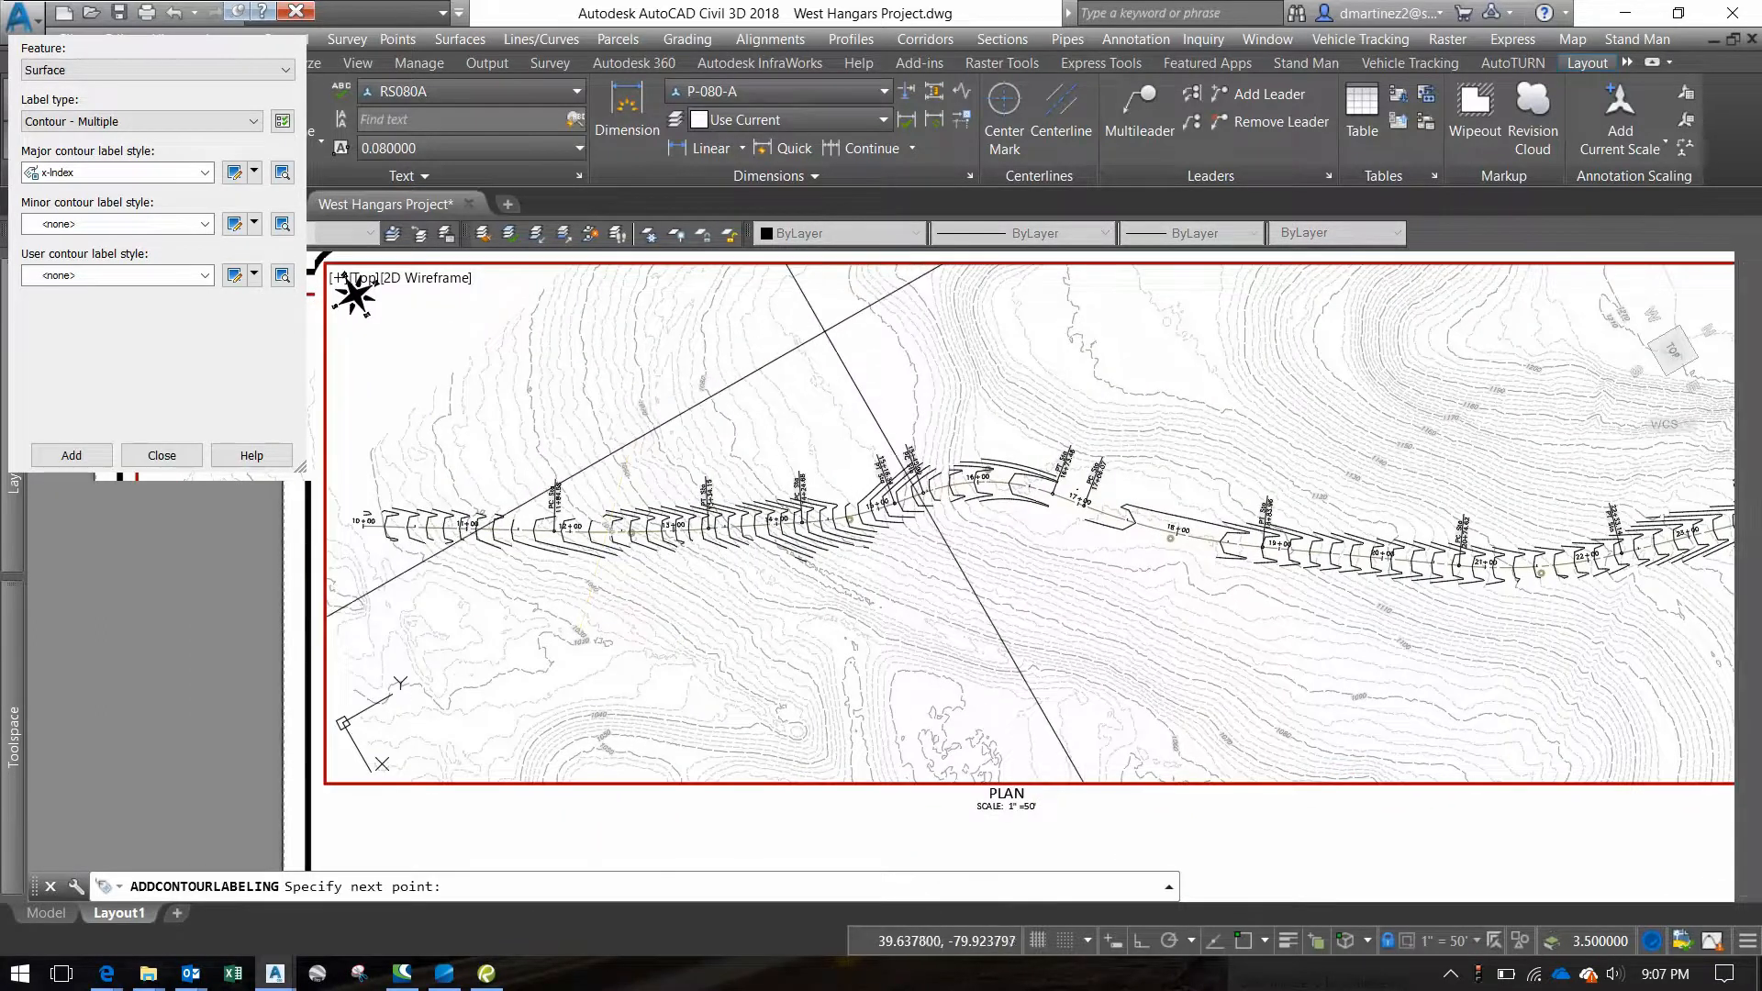
click(1091, 302)
key(Return)
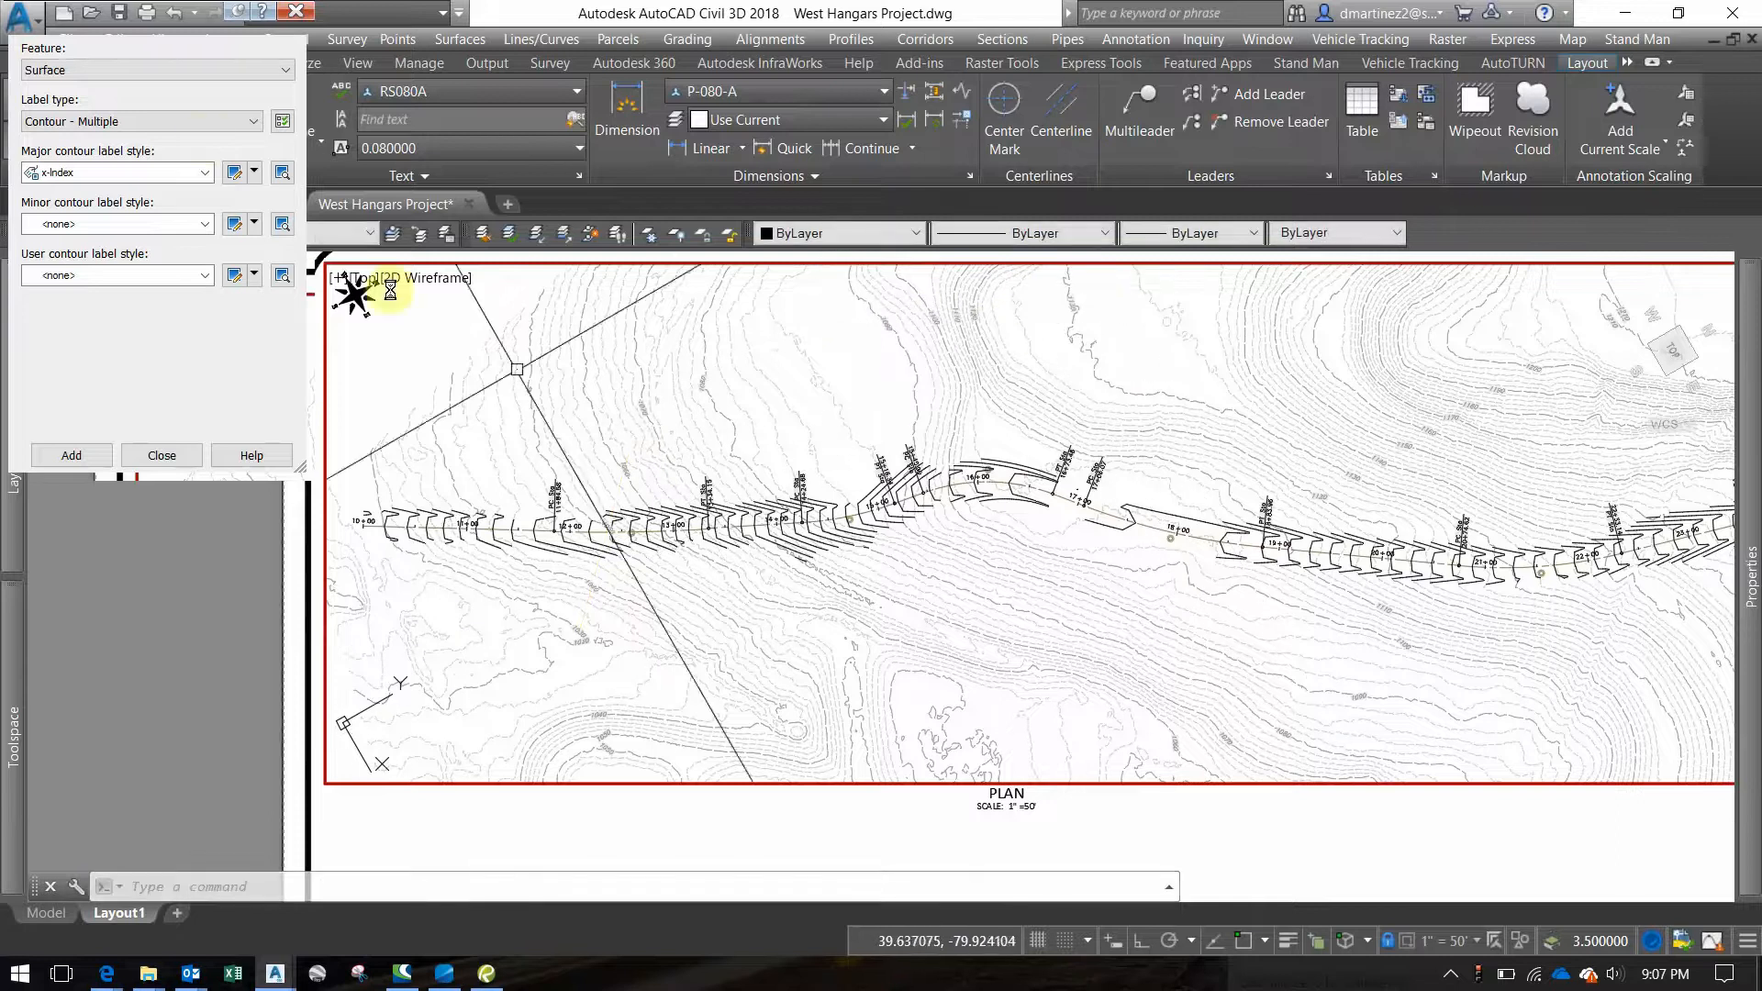
Turn on lineweight display and set the major contour label style to p-Index
click(1290, 939)
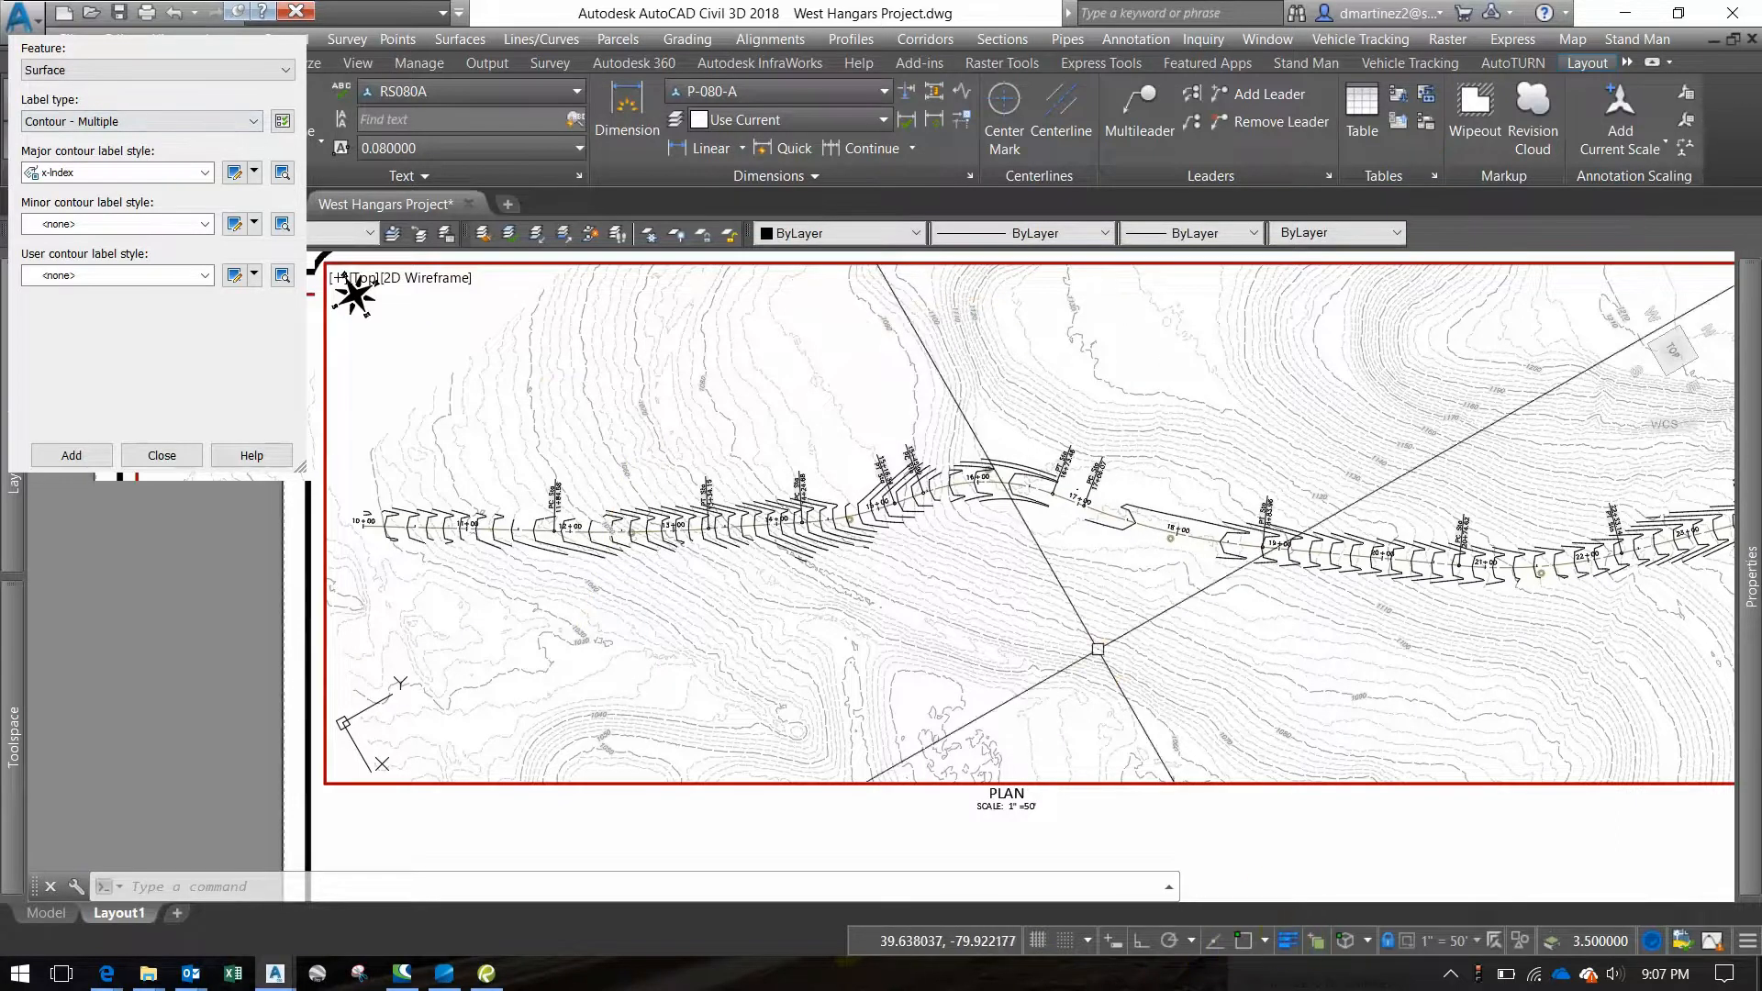
scroll(835, 500, up, 6)
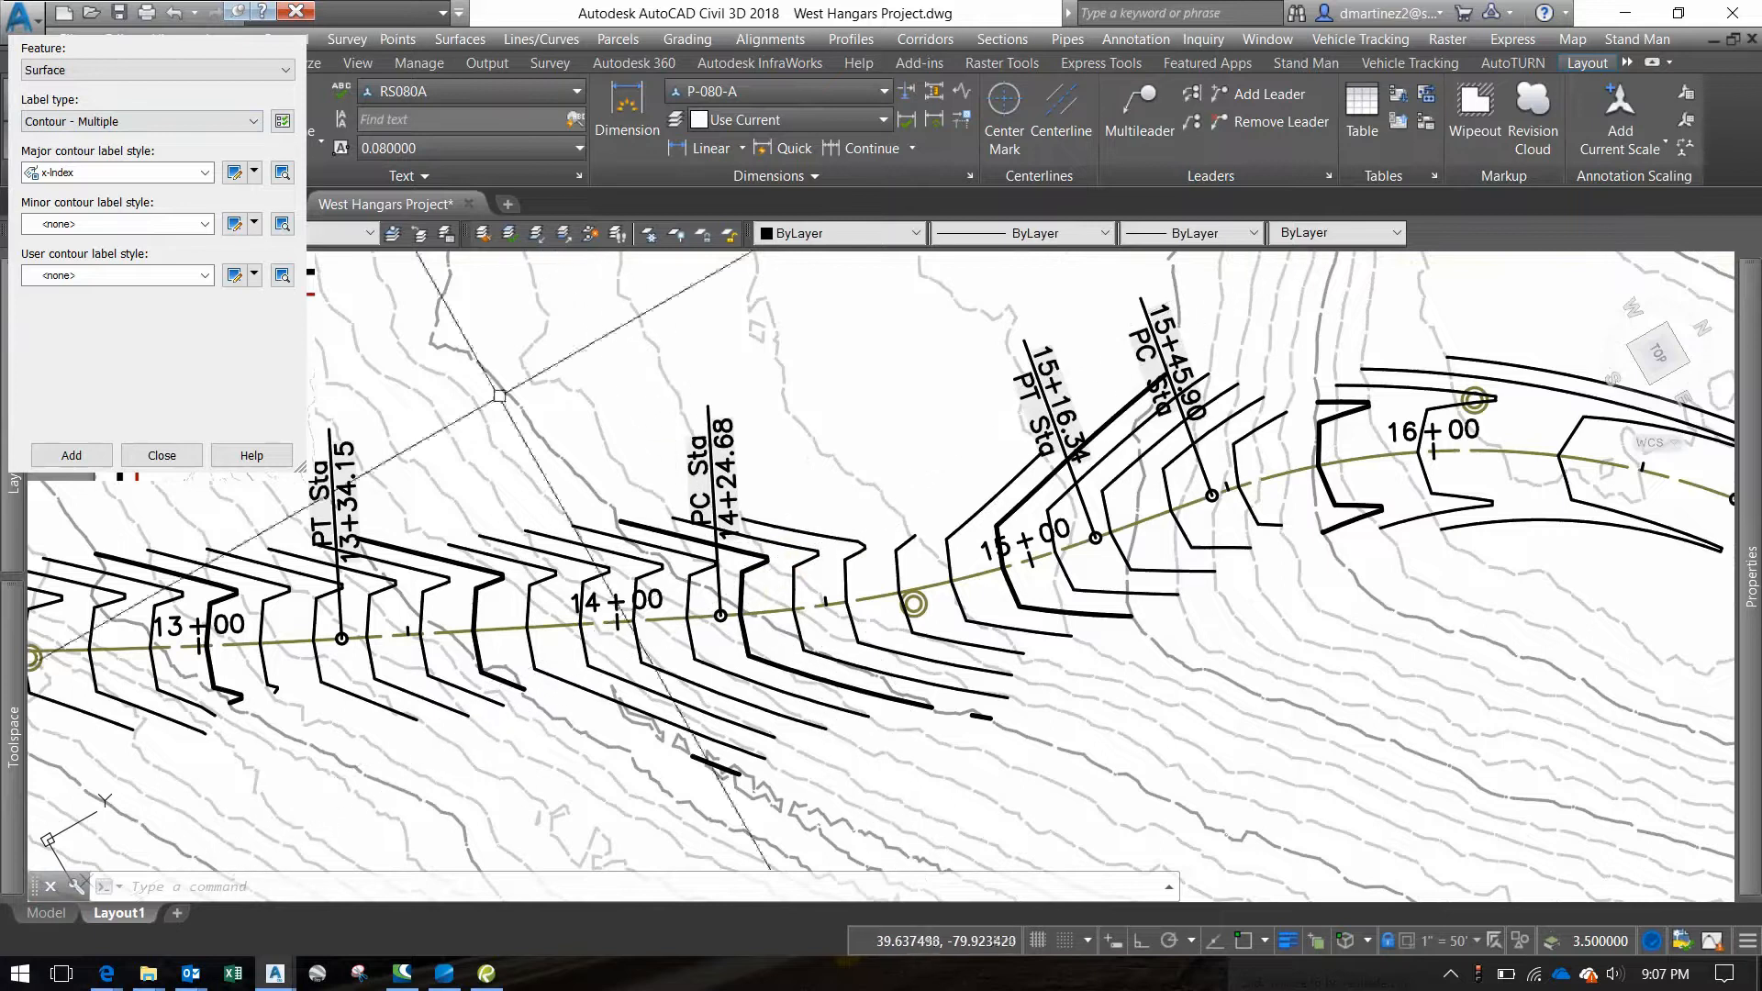
click(84, 172)
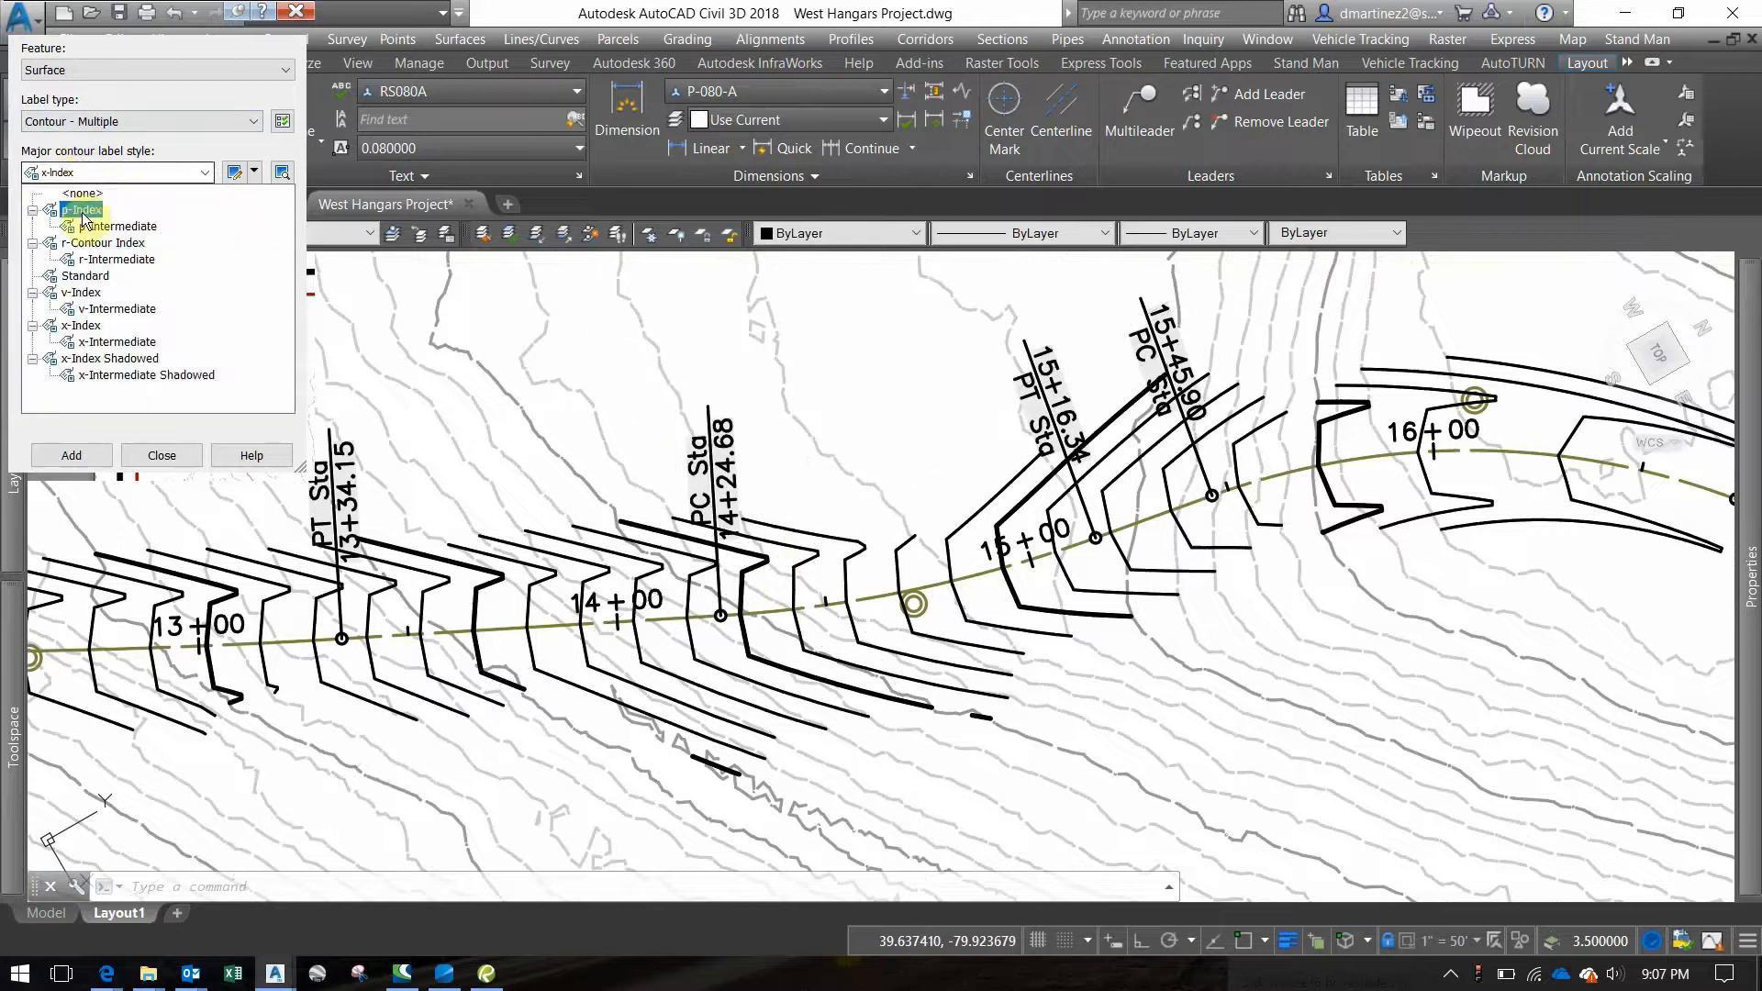
click(83, 213)
Label the proposed surface's major contours along the alignment from about station 14+00 to past 16+00
click(72, 455)
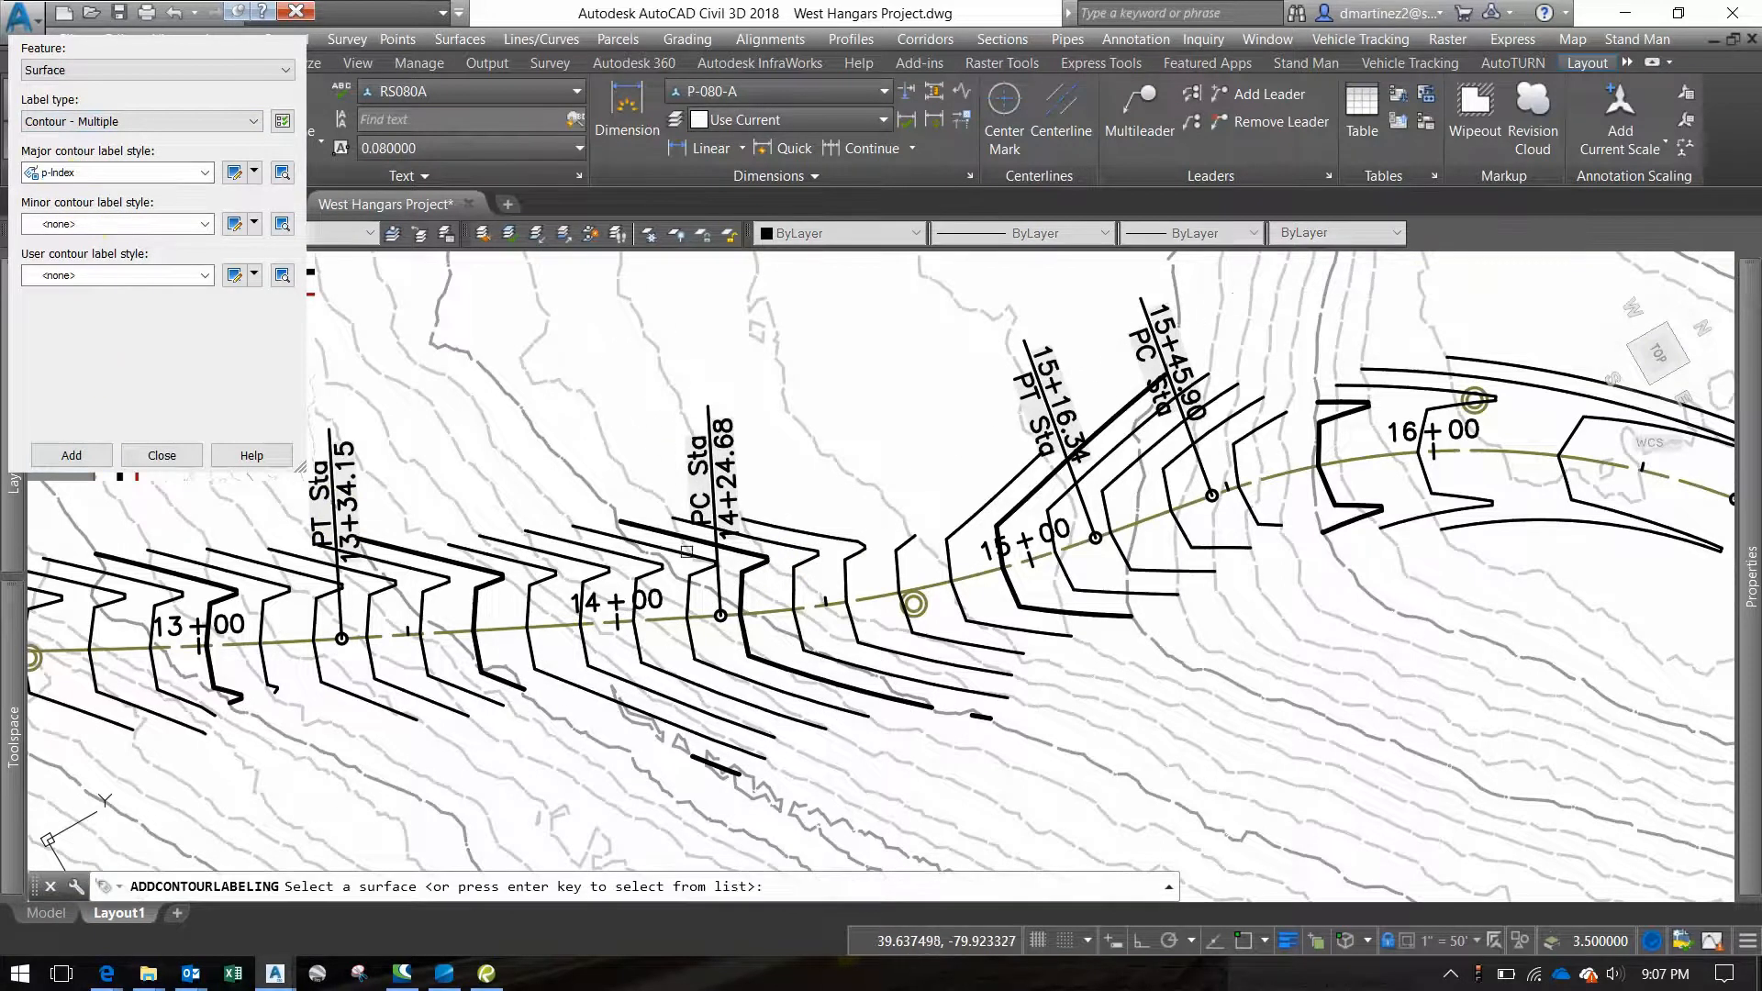
click(791, 552)
click(727, 520)
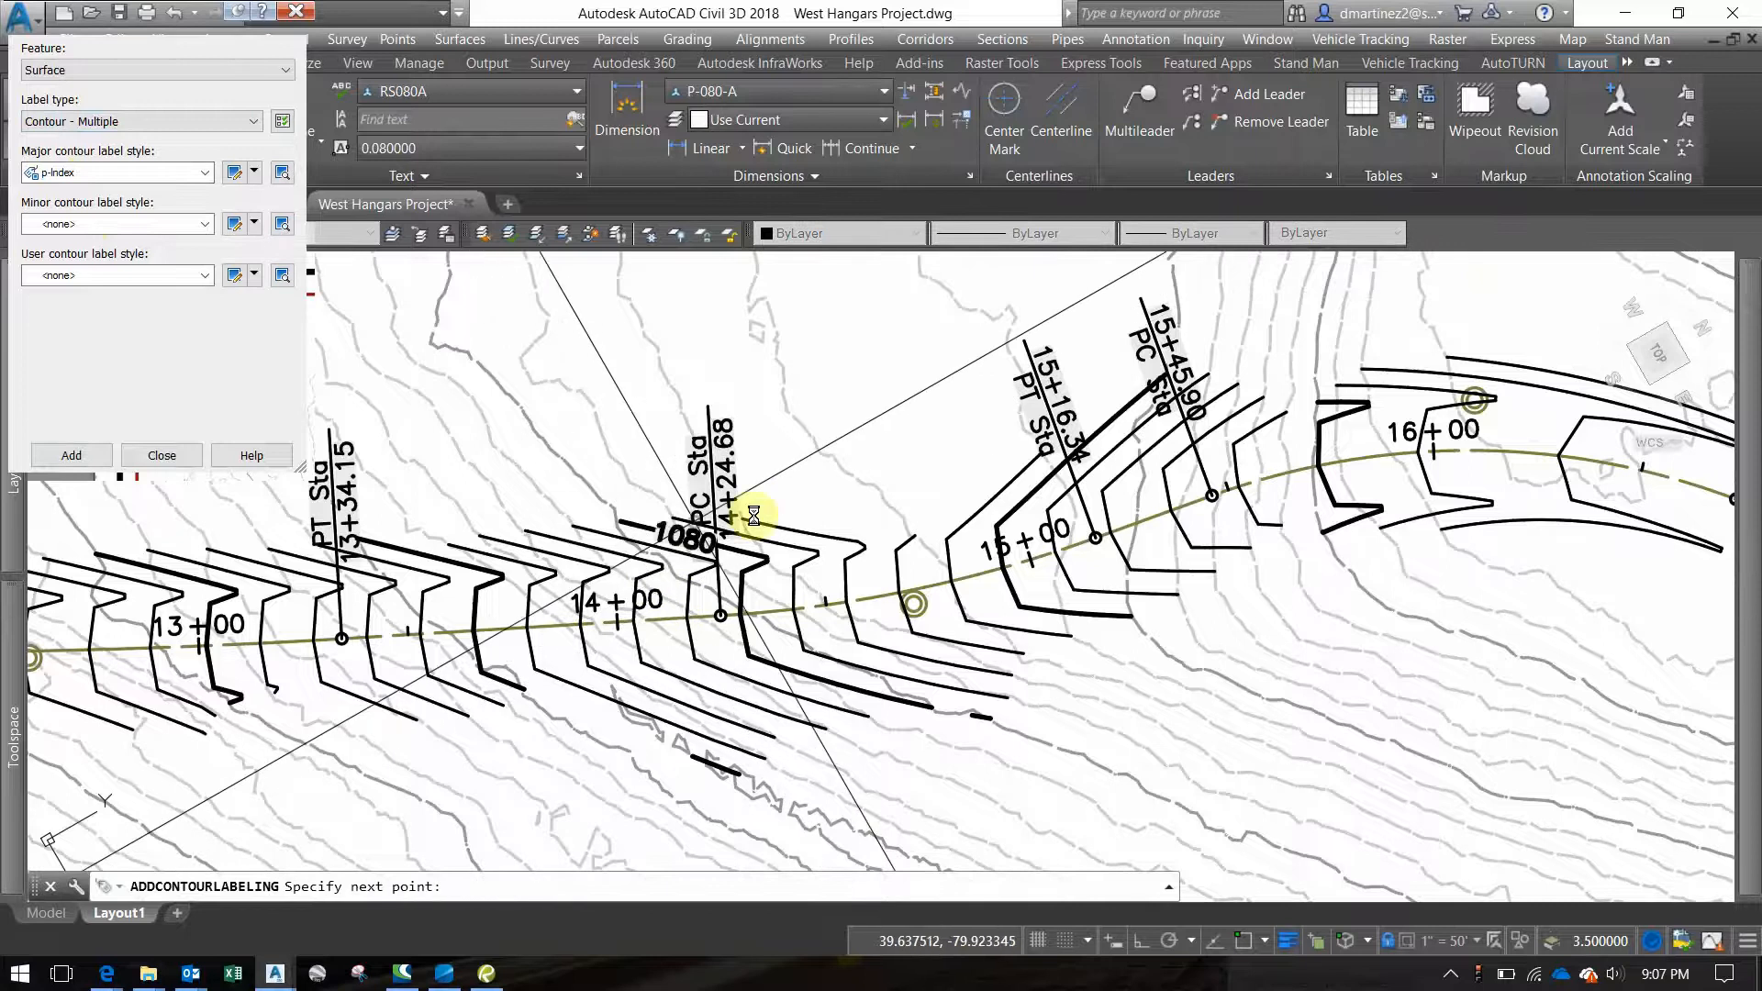
click(1309, 392)
middle_drag(1596, 418, 989, 457)
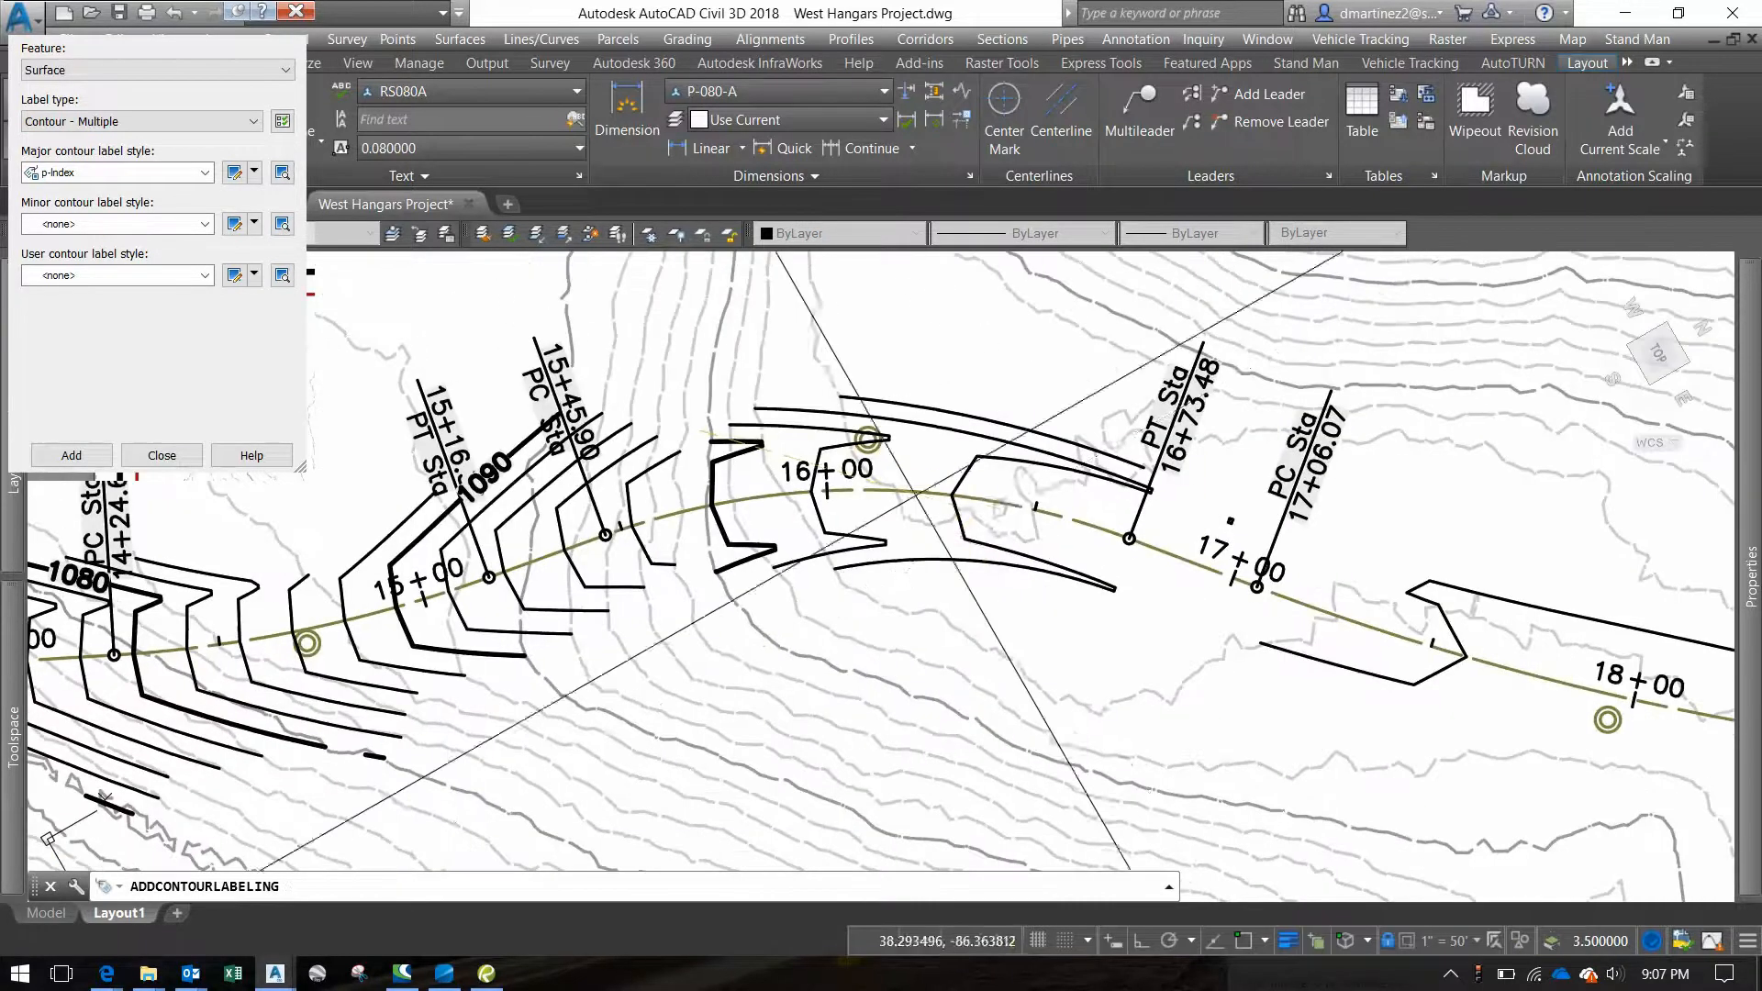
click(1015, 555)
Label the proposed surface's major contours along the alignment between about stations 19+00 and 21+00
scroll(1514, 597, down, 2)
middle_drag(1514, 597, 468, 289)
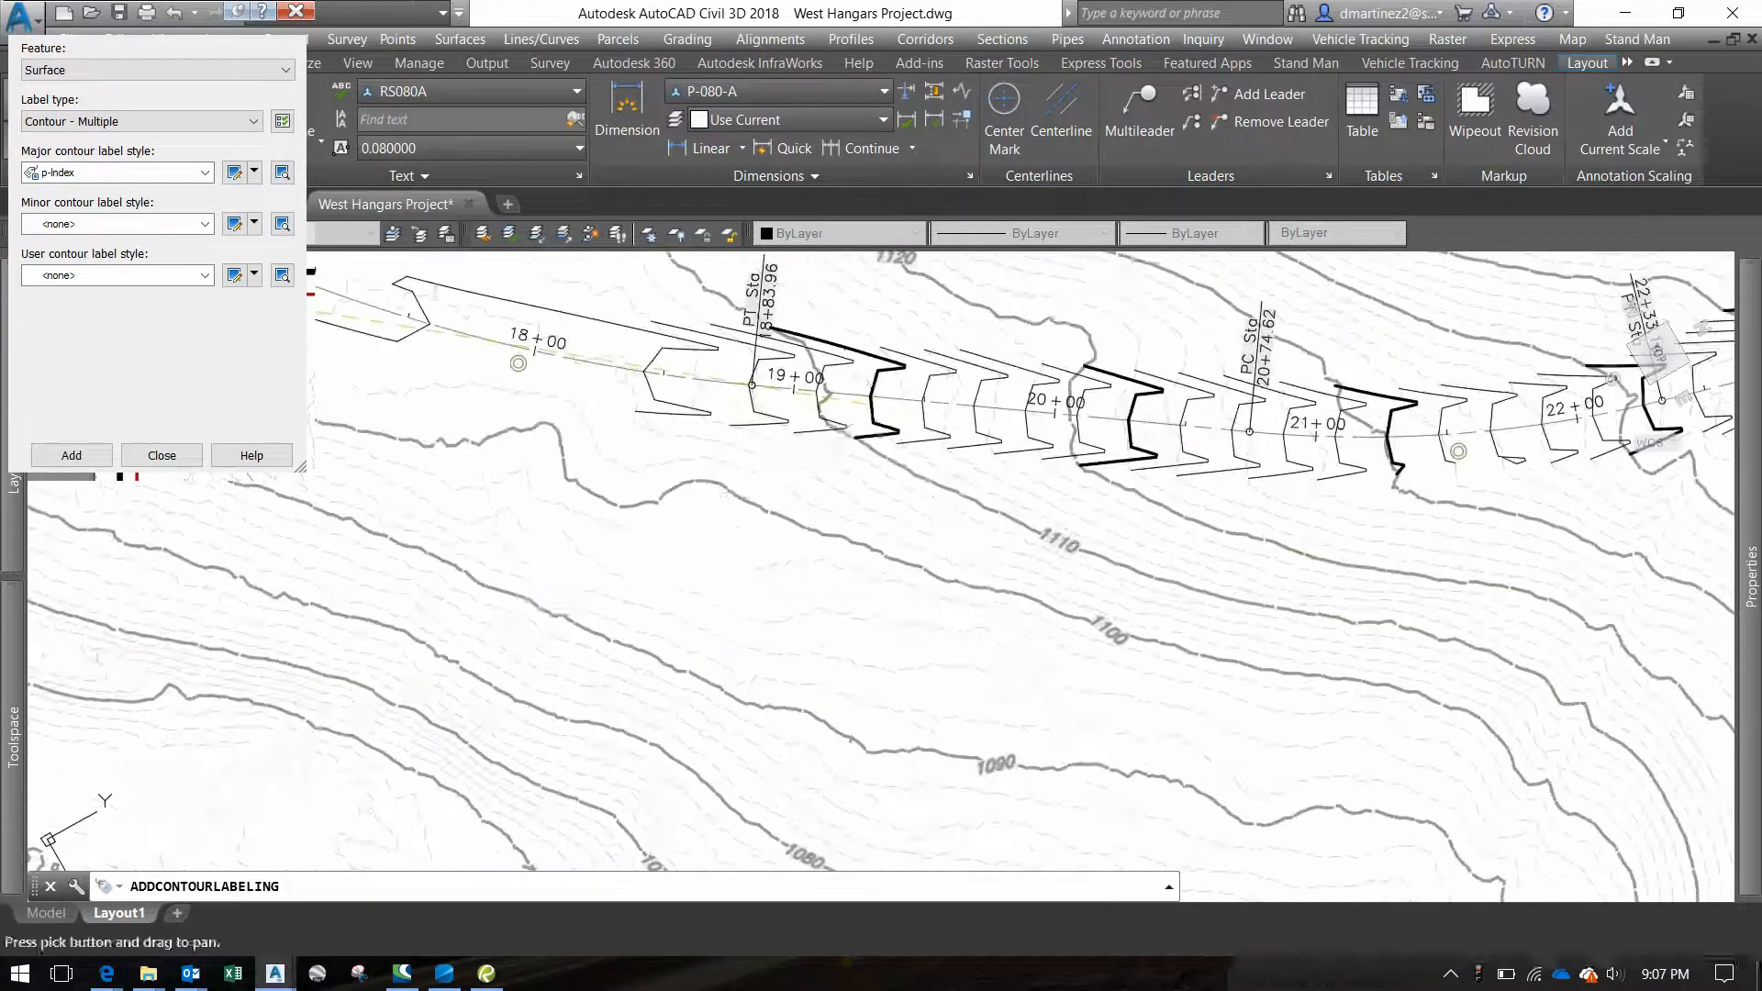
click(816, 404)
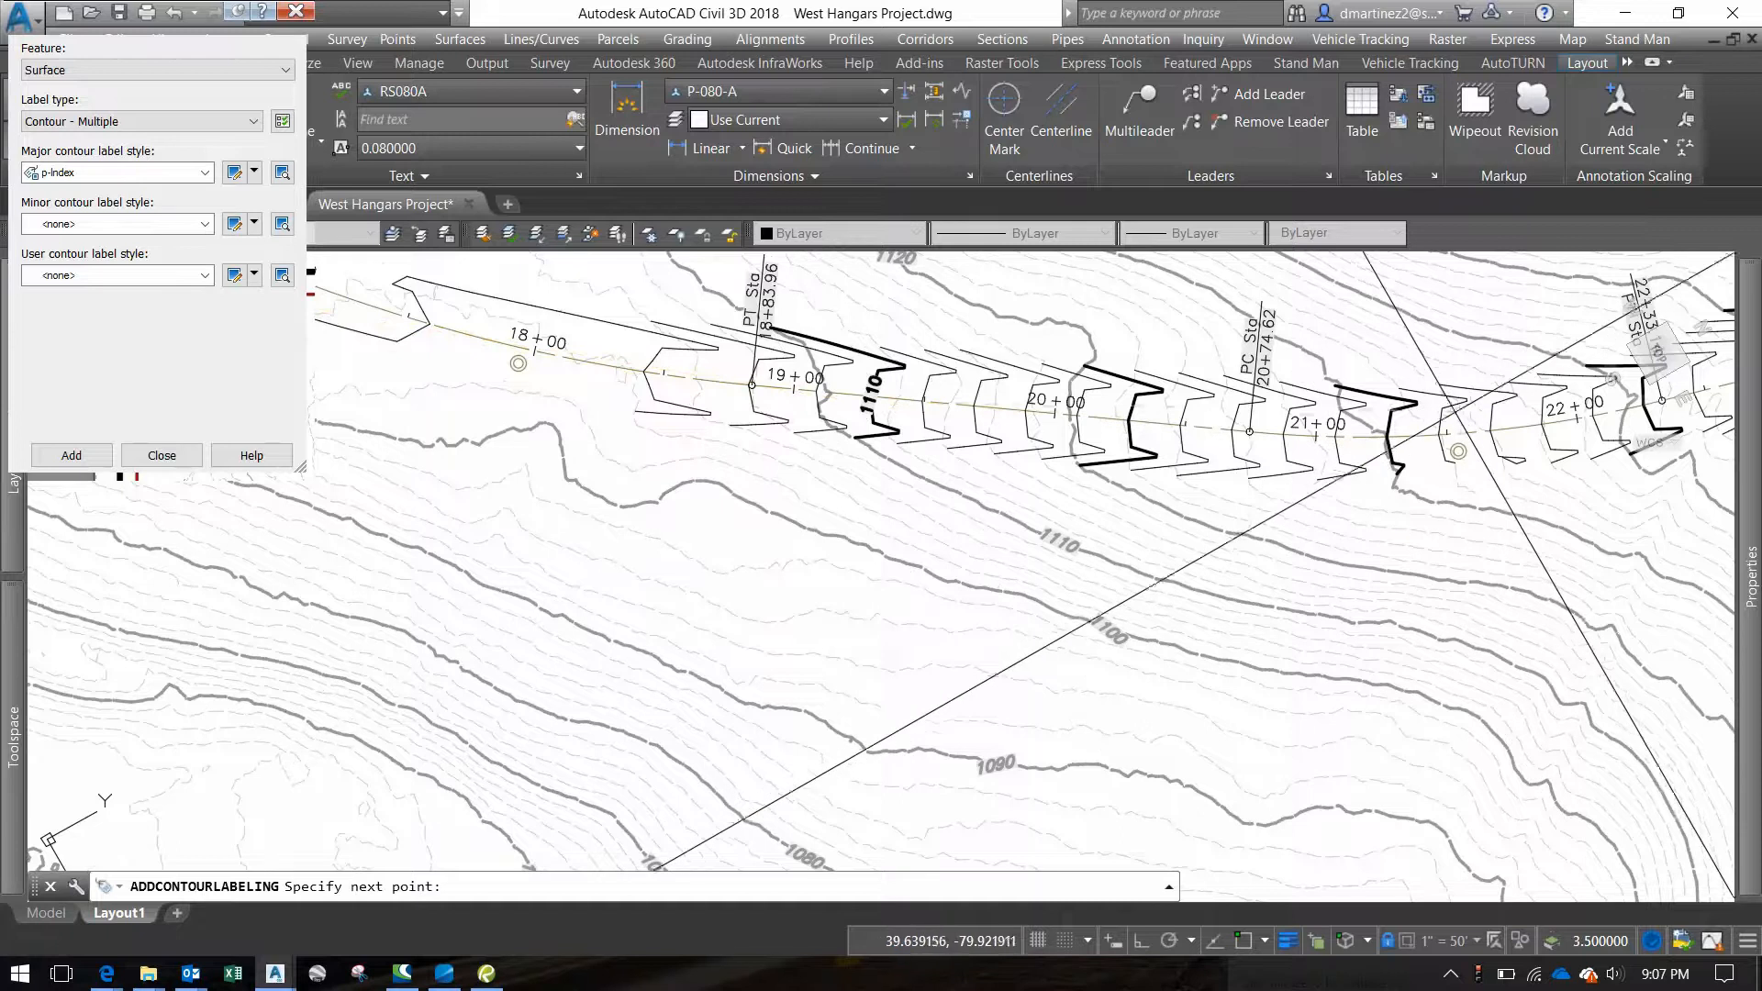
click(1425, 354)
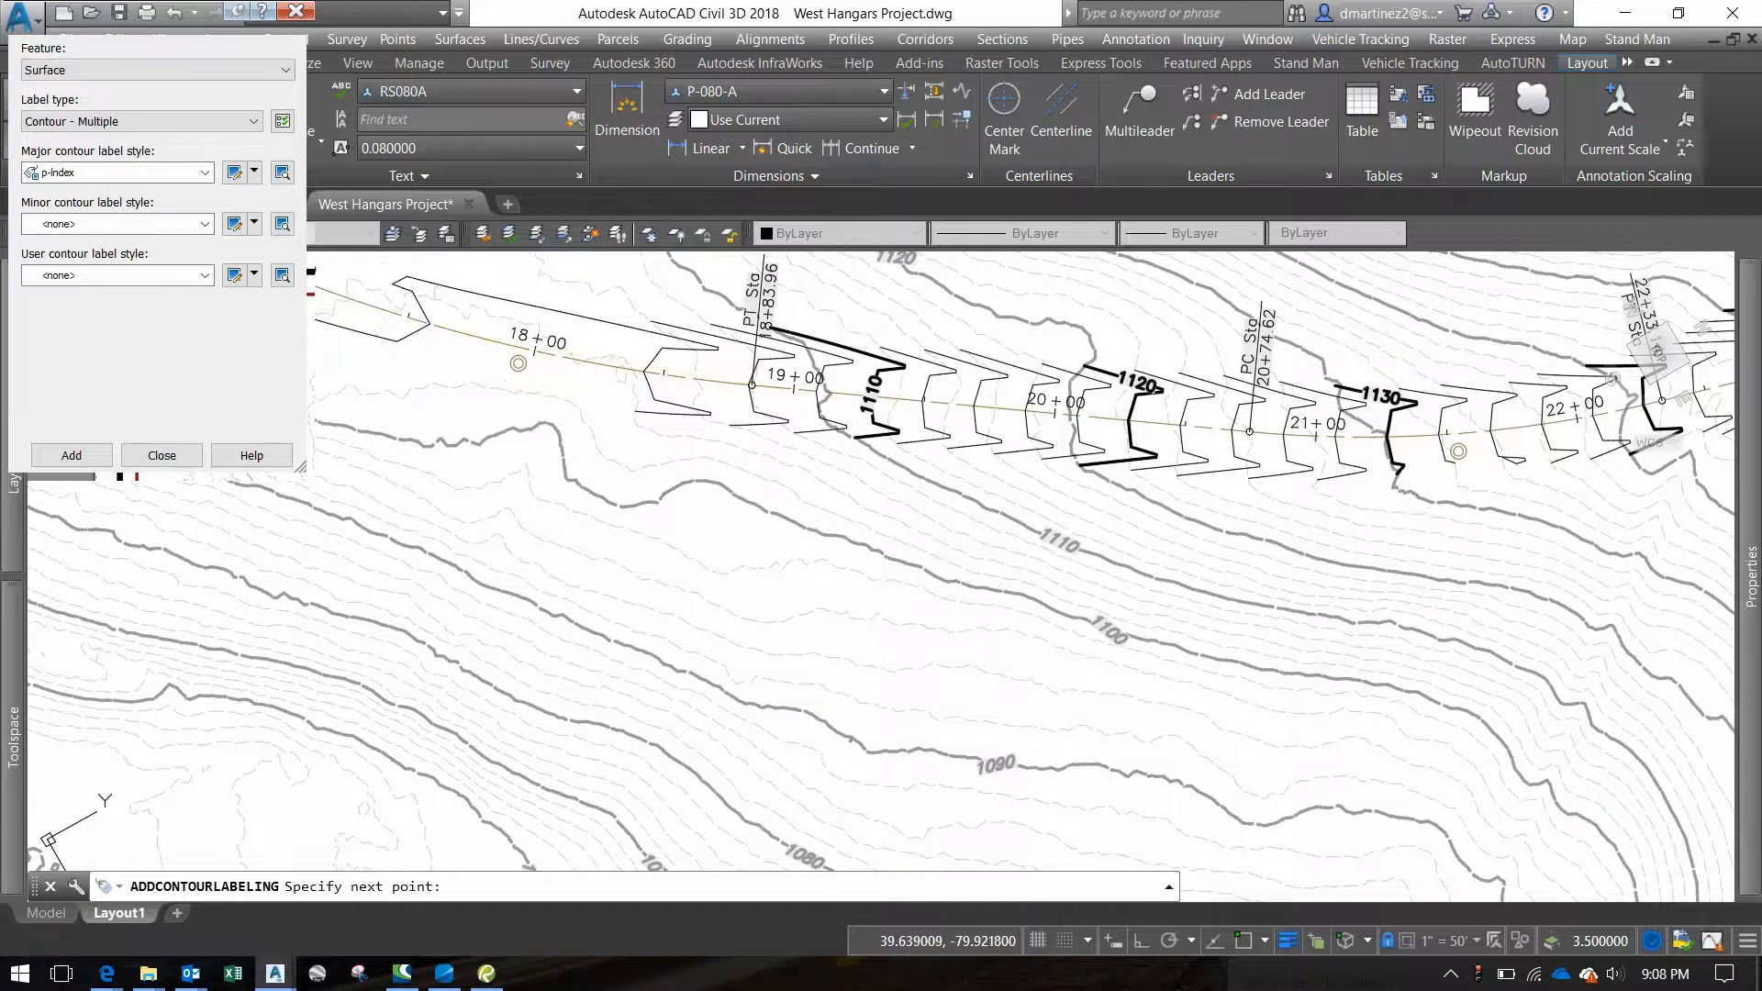
key(Return)
Close the label dialog, return to paper space and save the drawing
scroll(1404, 346, down, 5)
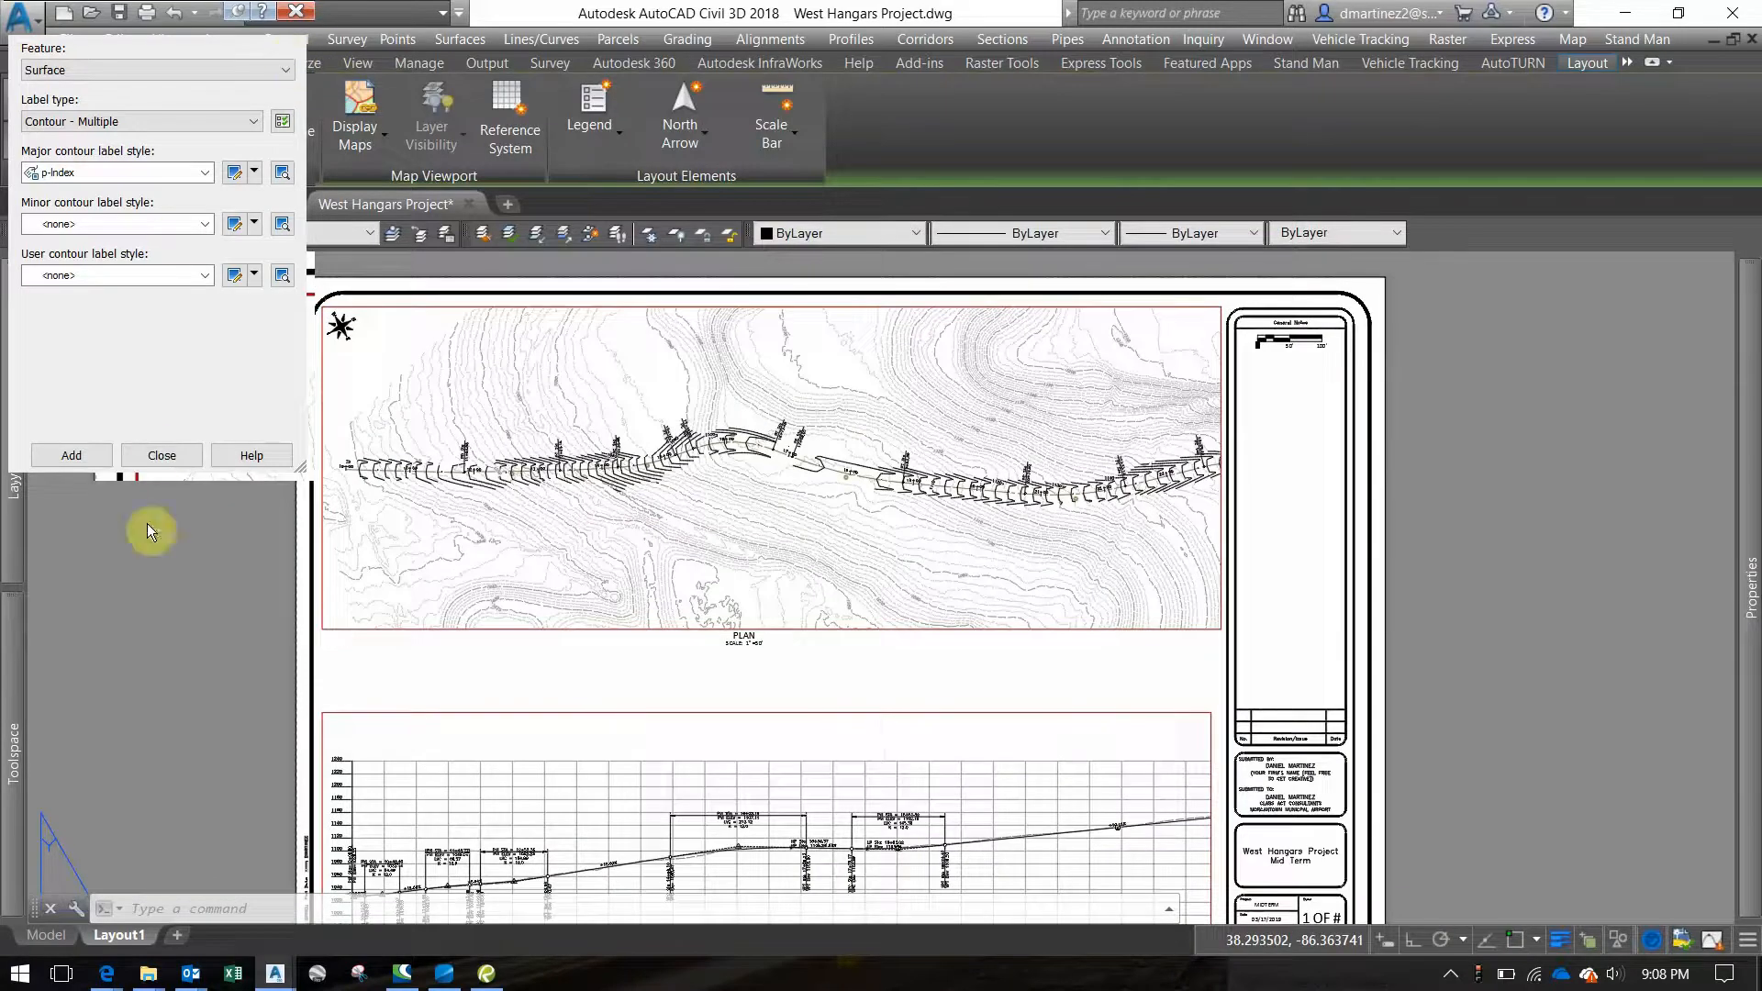
click(156, 454)
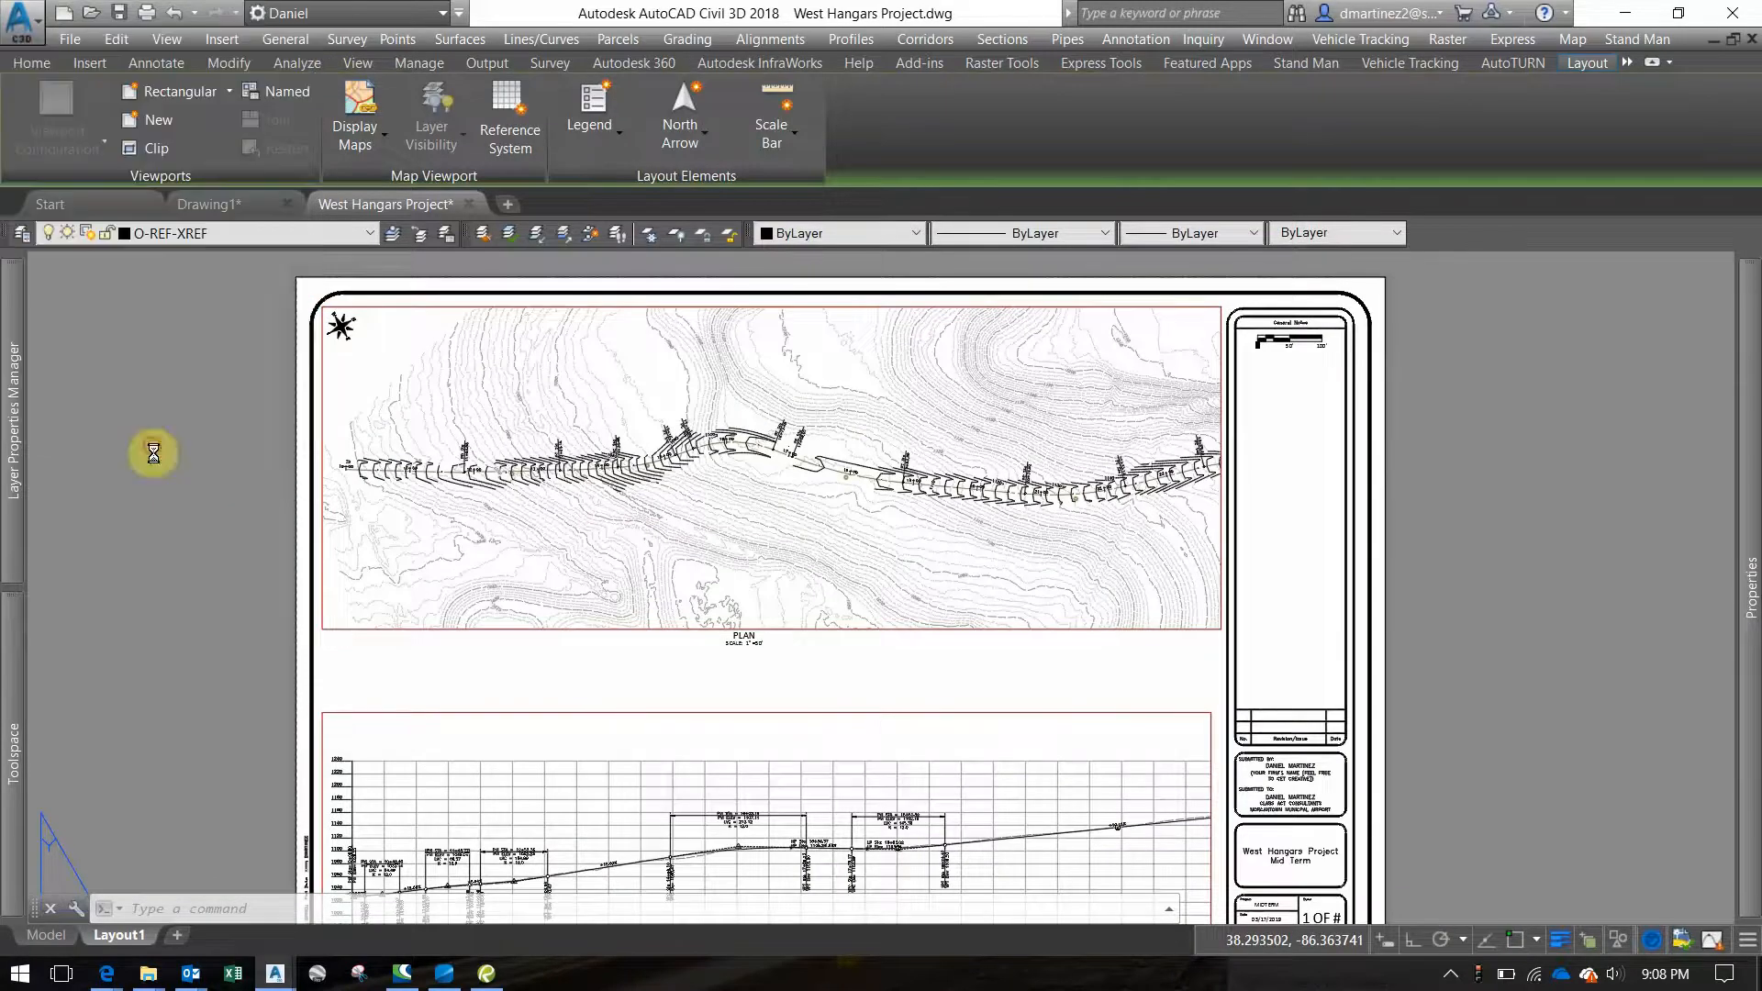
middle_drag(652, 540, 643, 453)
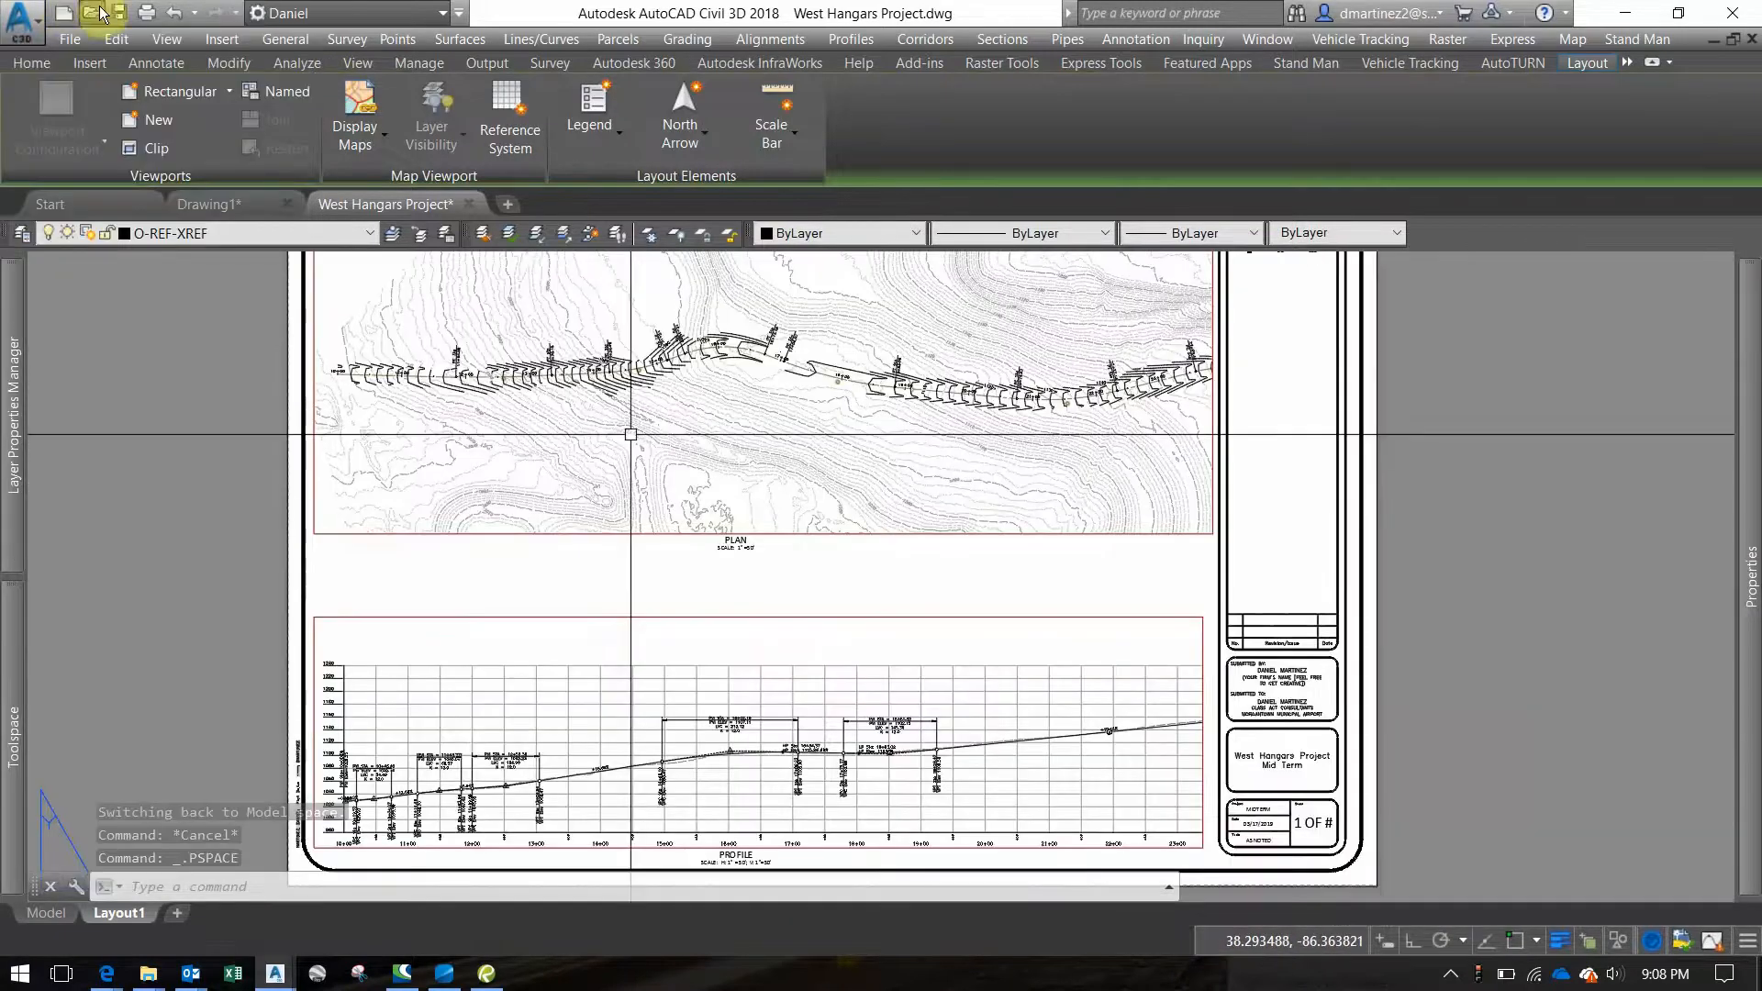
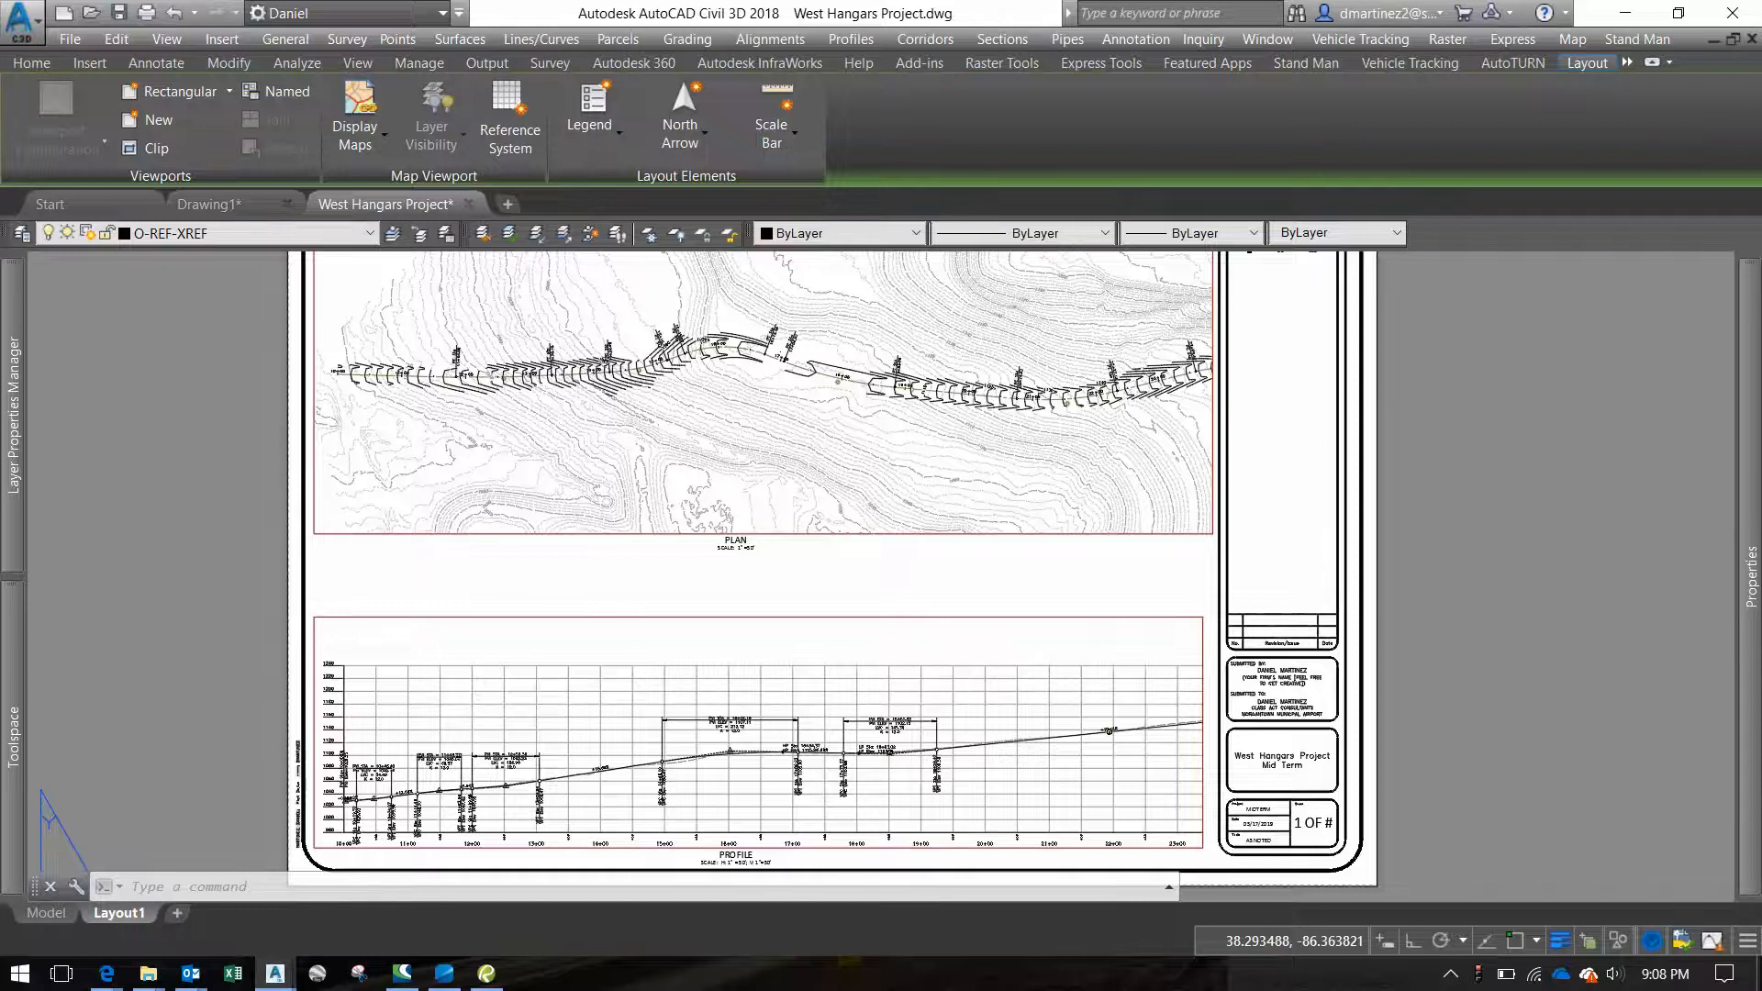
key(ctrl+s)
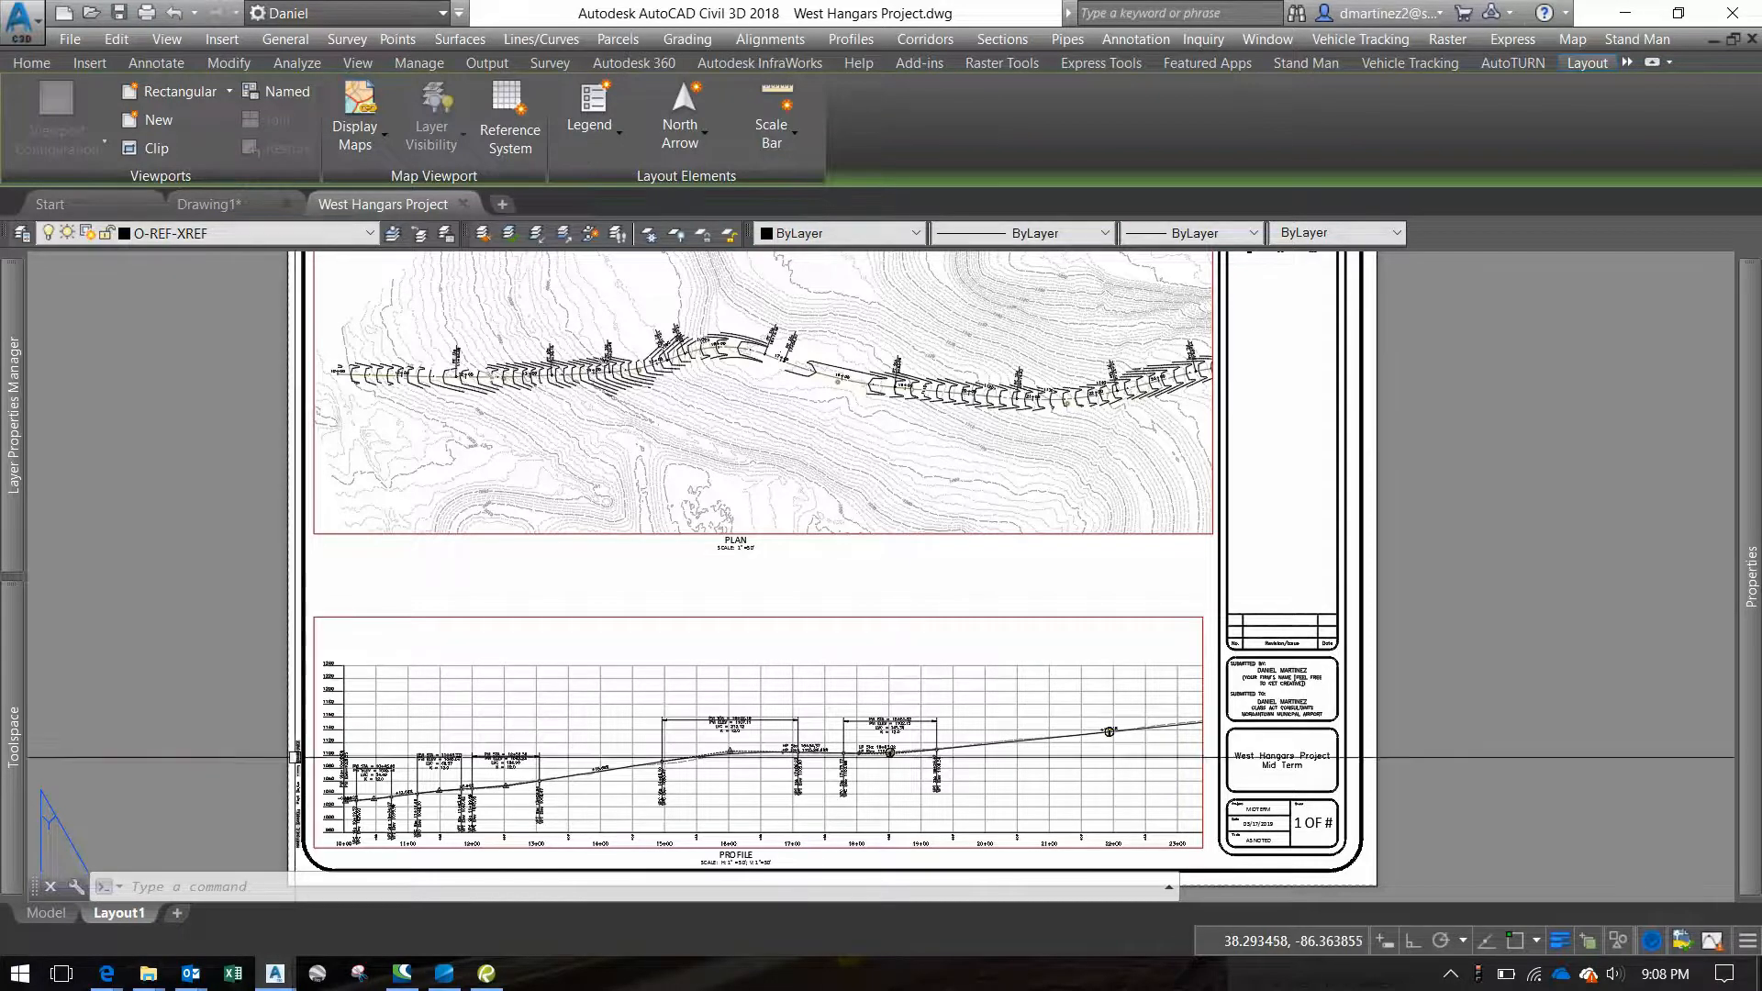
Rename the Layout1 sheet as PLAN 1
click(134, 913)
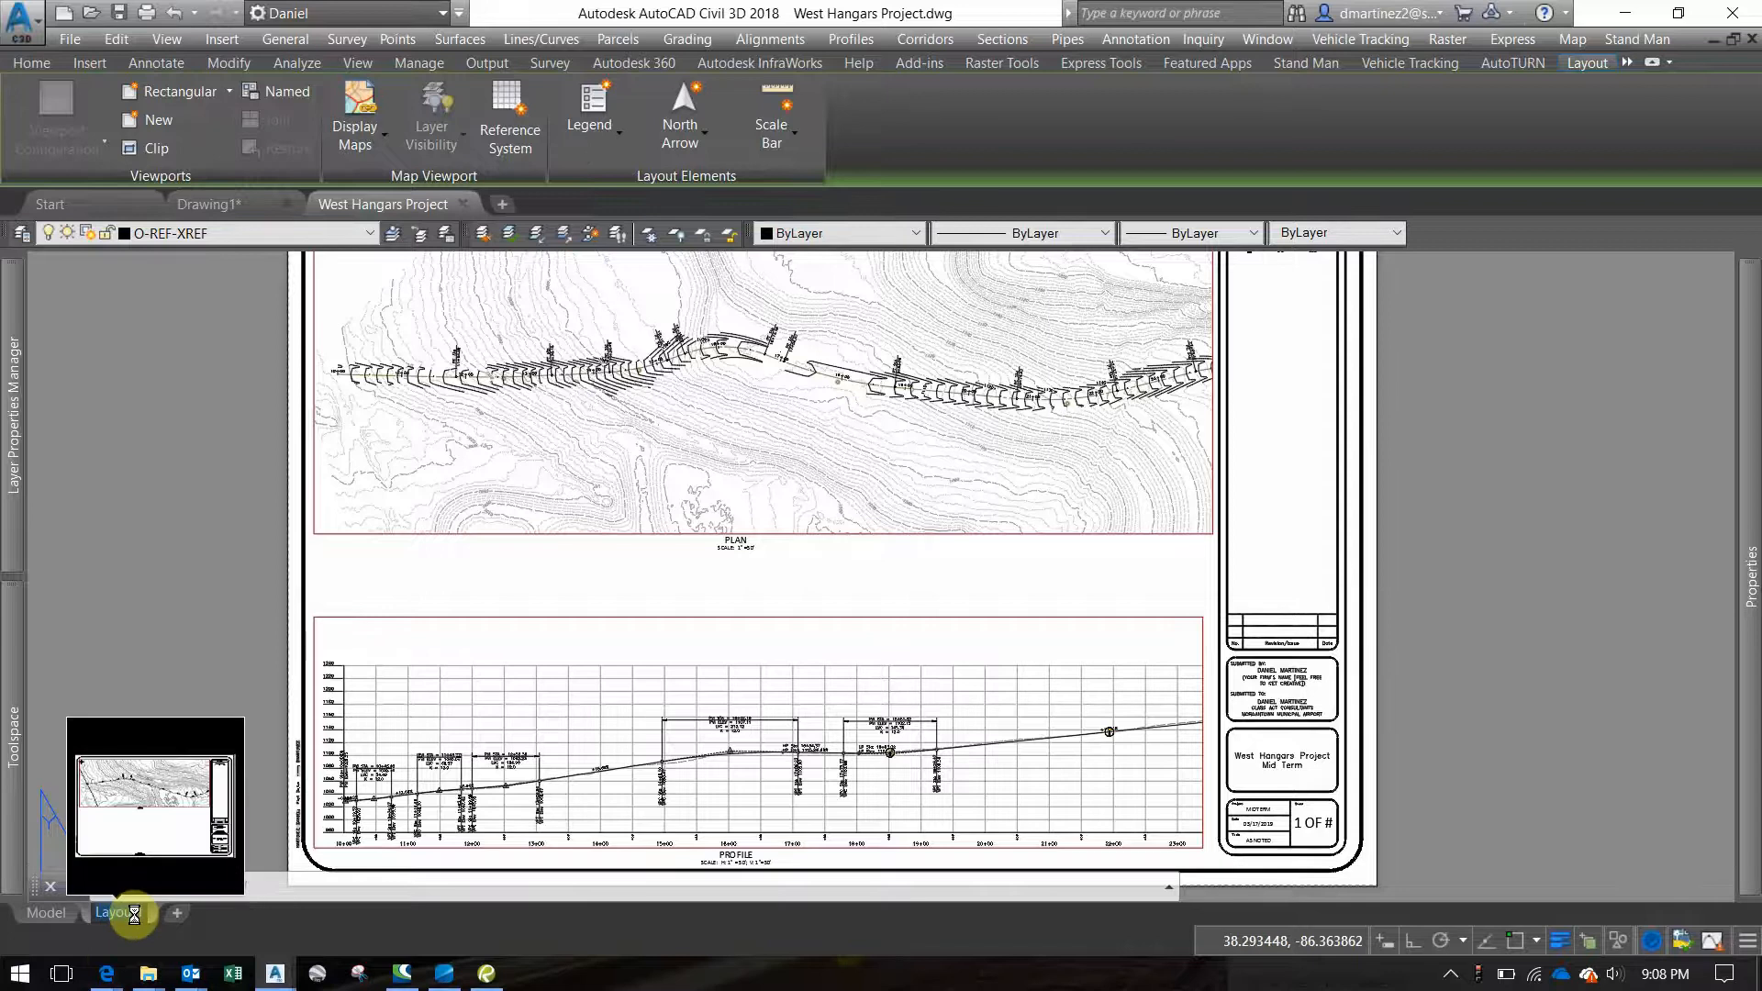
double_click(134, 913)
text(PLAN 1)
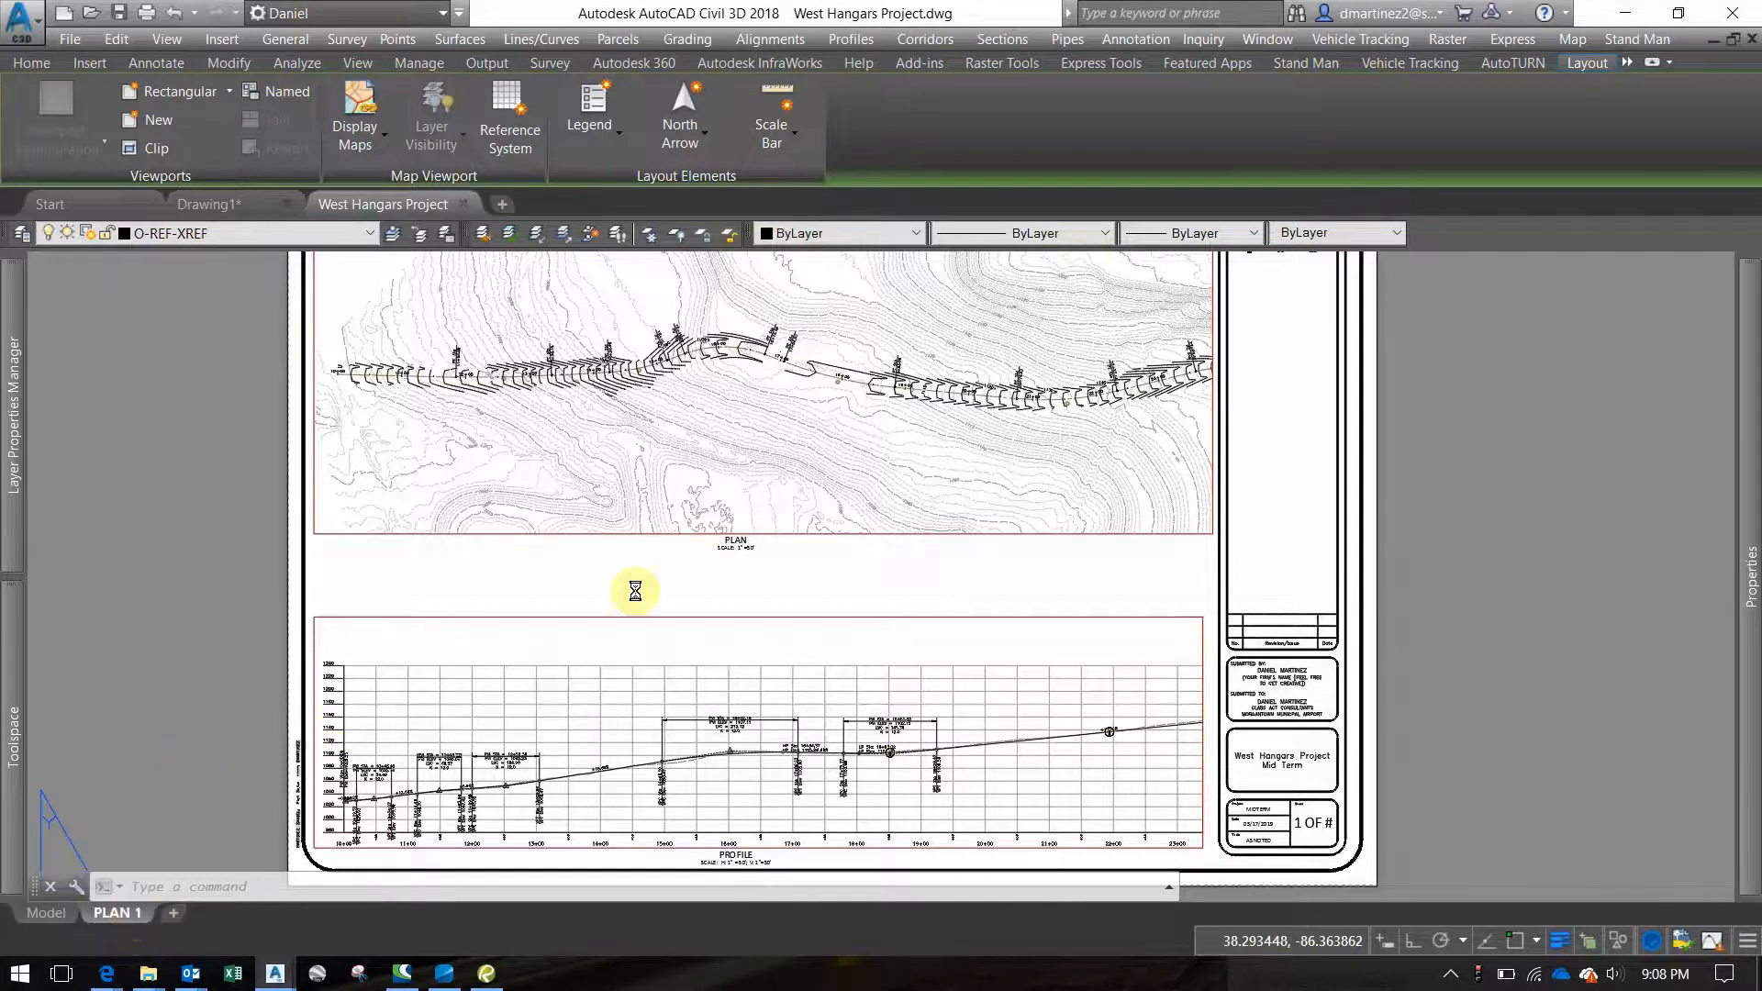
click(795, 561)
click(1056, 579)
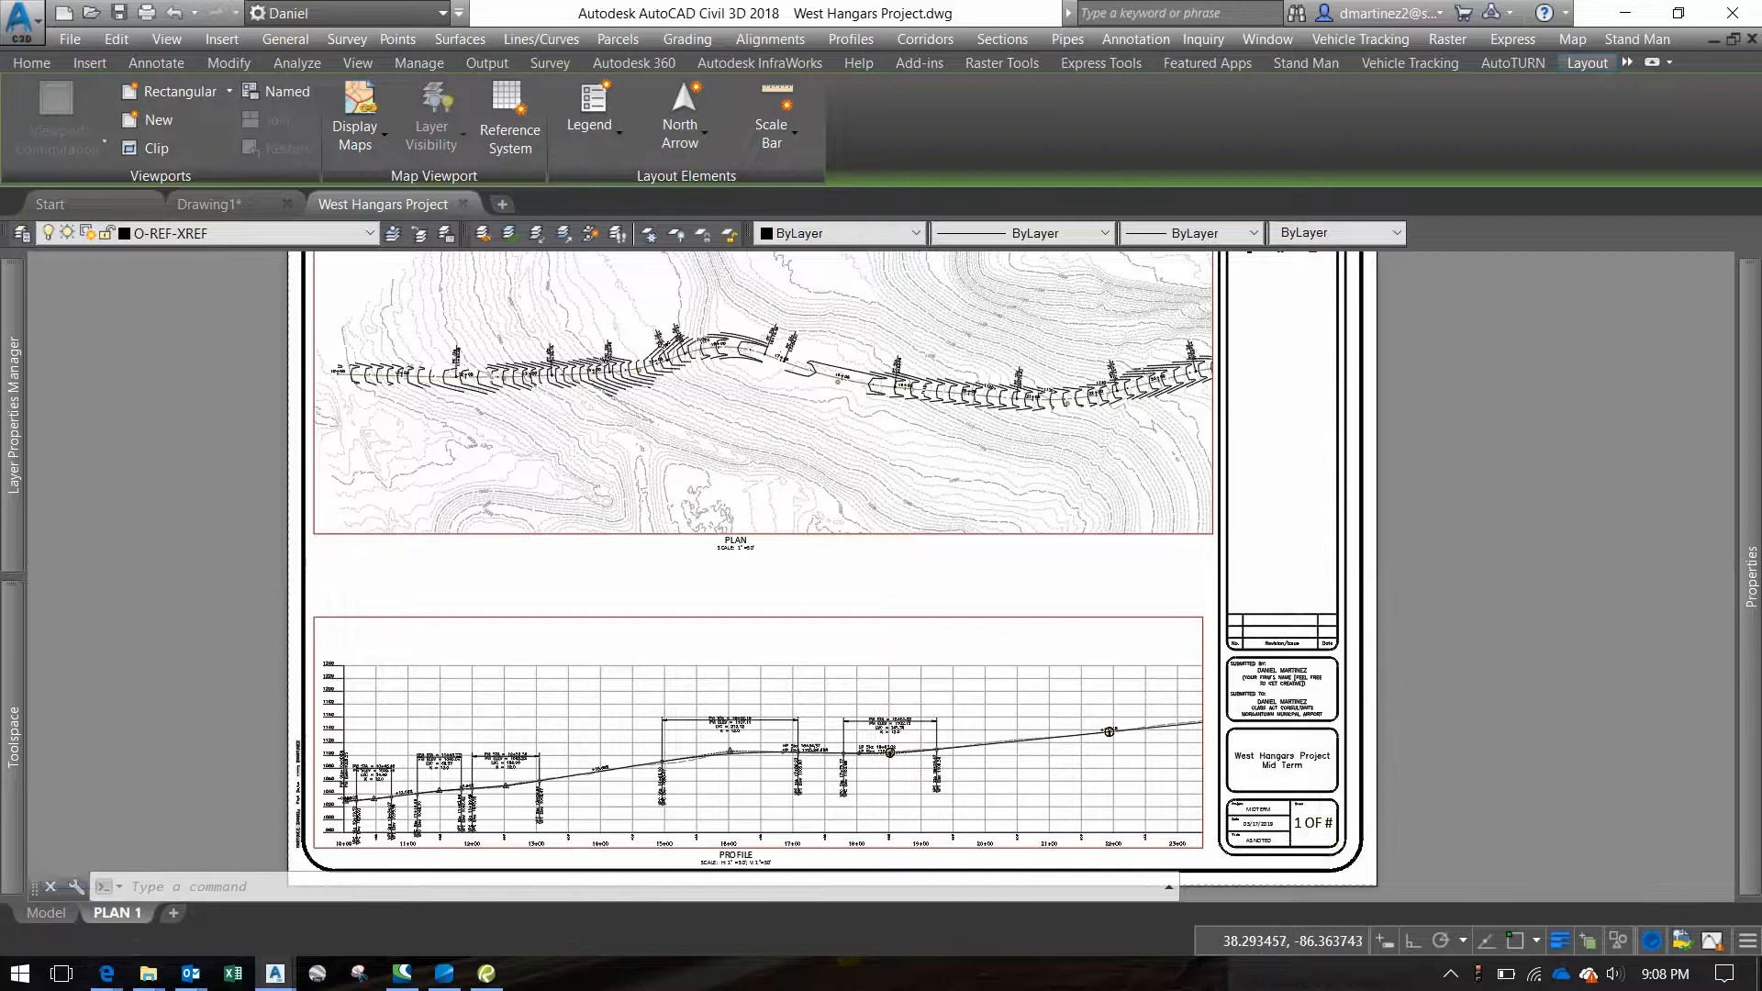
Examine the sheet's title block, submitted-by details, general notes and scale bar up close
scroll(1321, 844, up, 4)
scroll(1261, 814, down, 4)
scroll(1281, 653, up, 6)
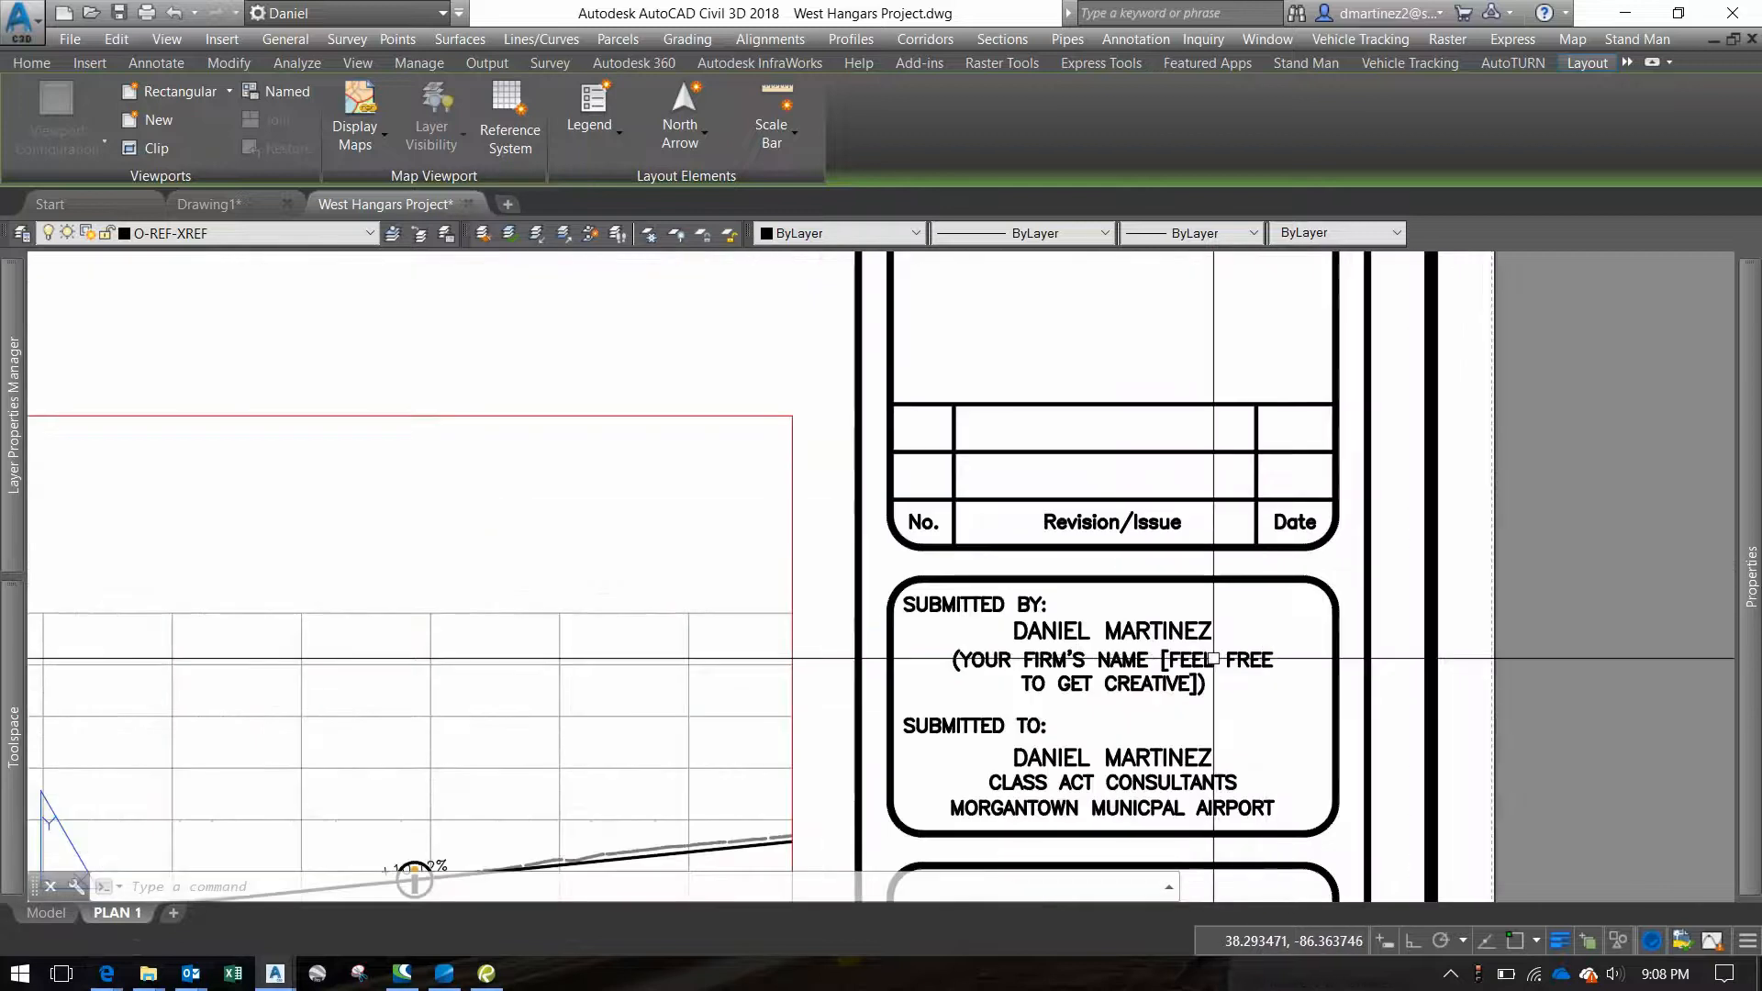
scroll(1213, 658, down, 6)
scroll(1138, 395, up, 4)
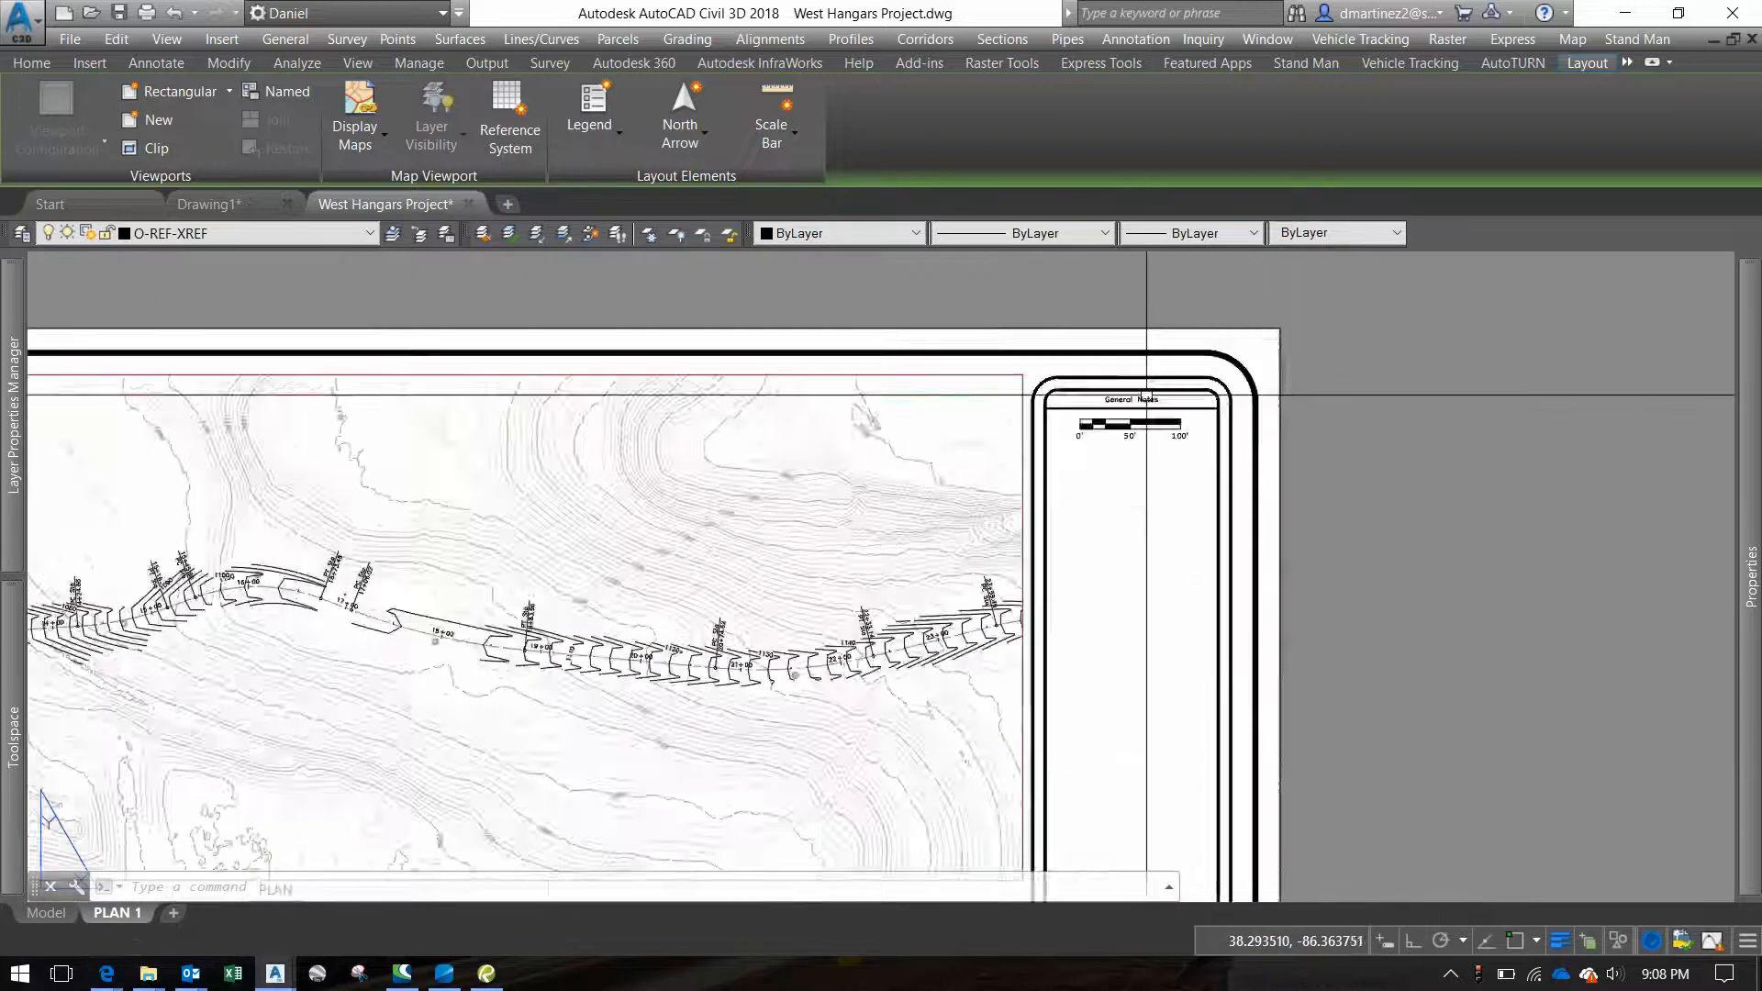
scroll(1146, 396, down, 4)
scroll(1138, 853, up, 6)
scroll(1120, 708, down, 2)
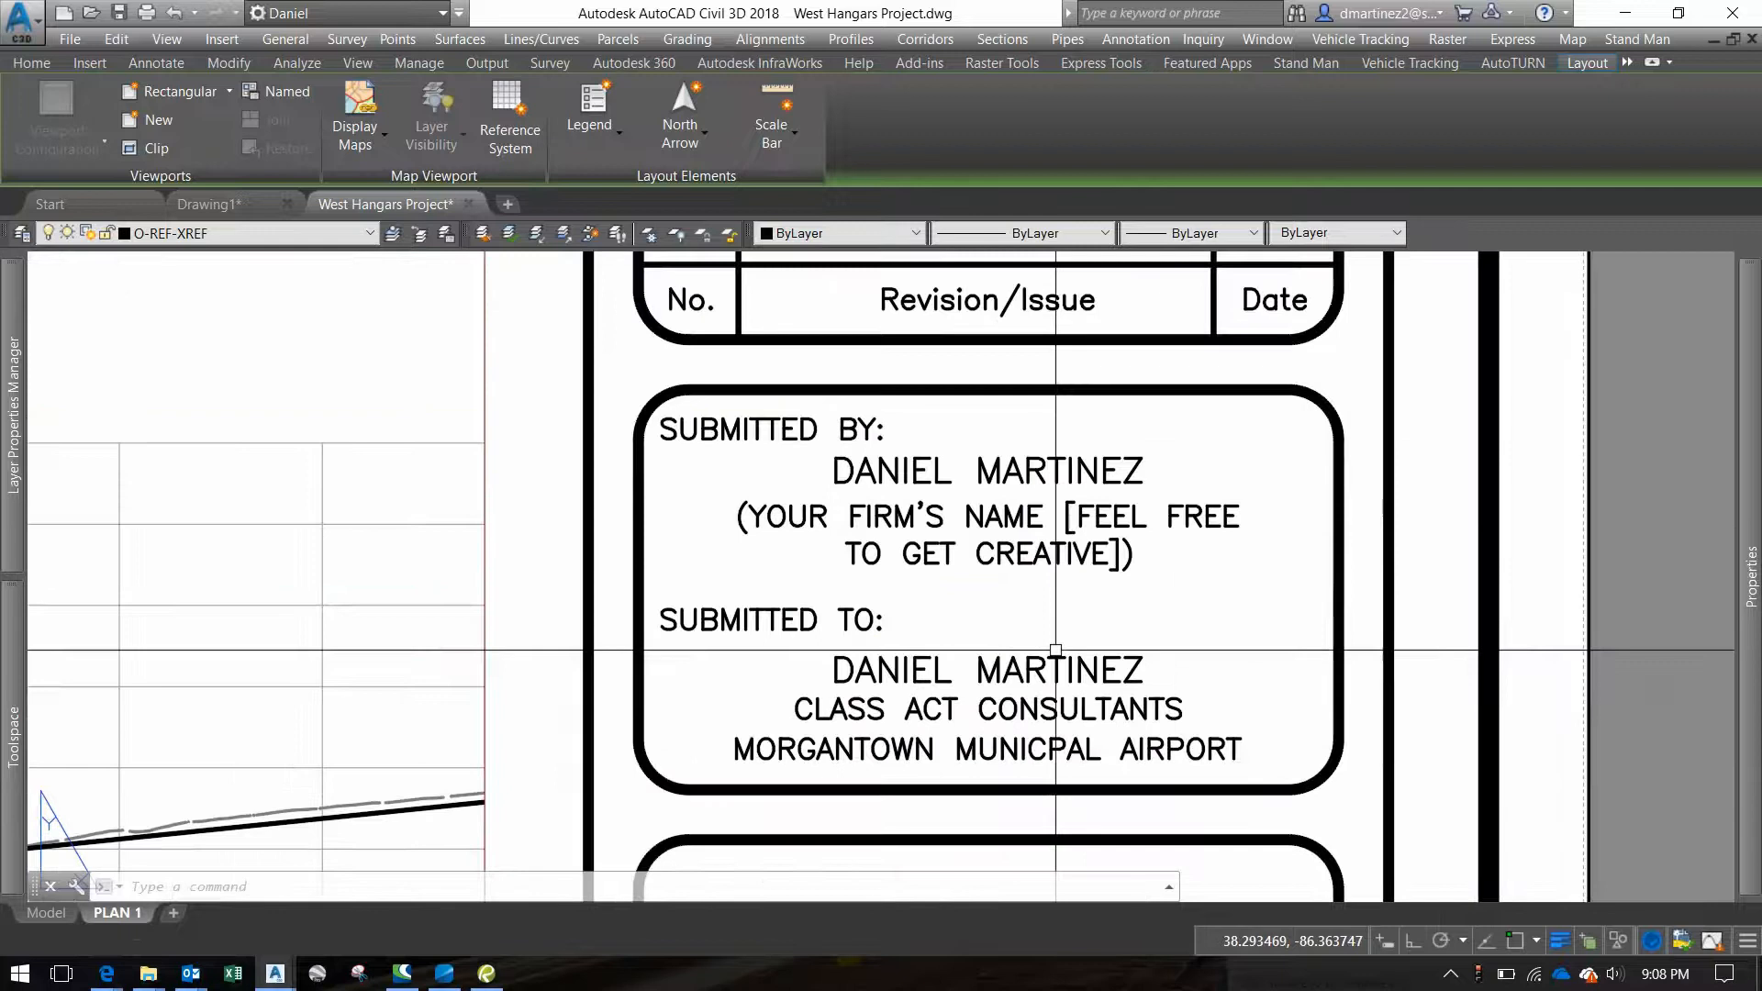
scroll(1055, 649, down, 8)
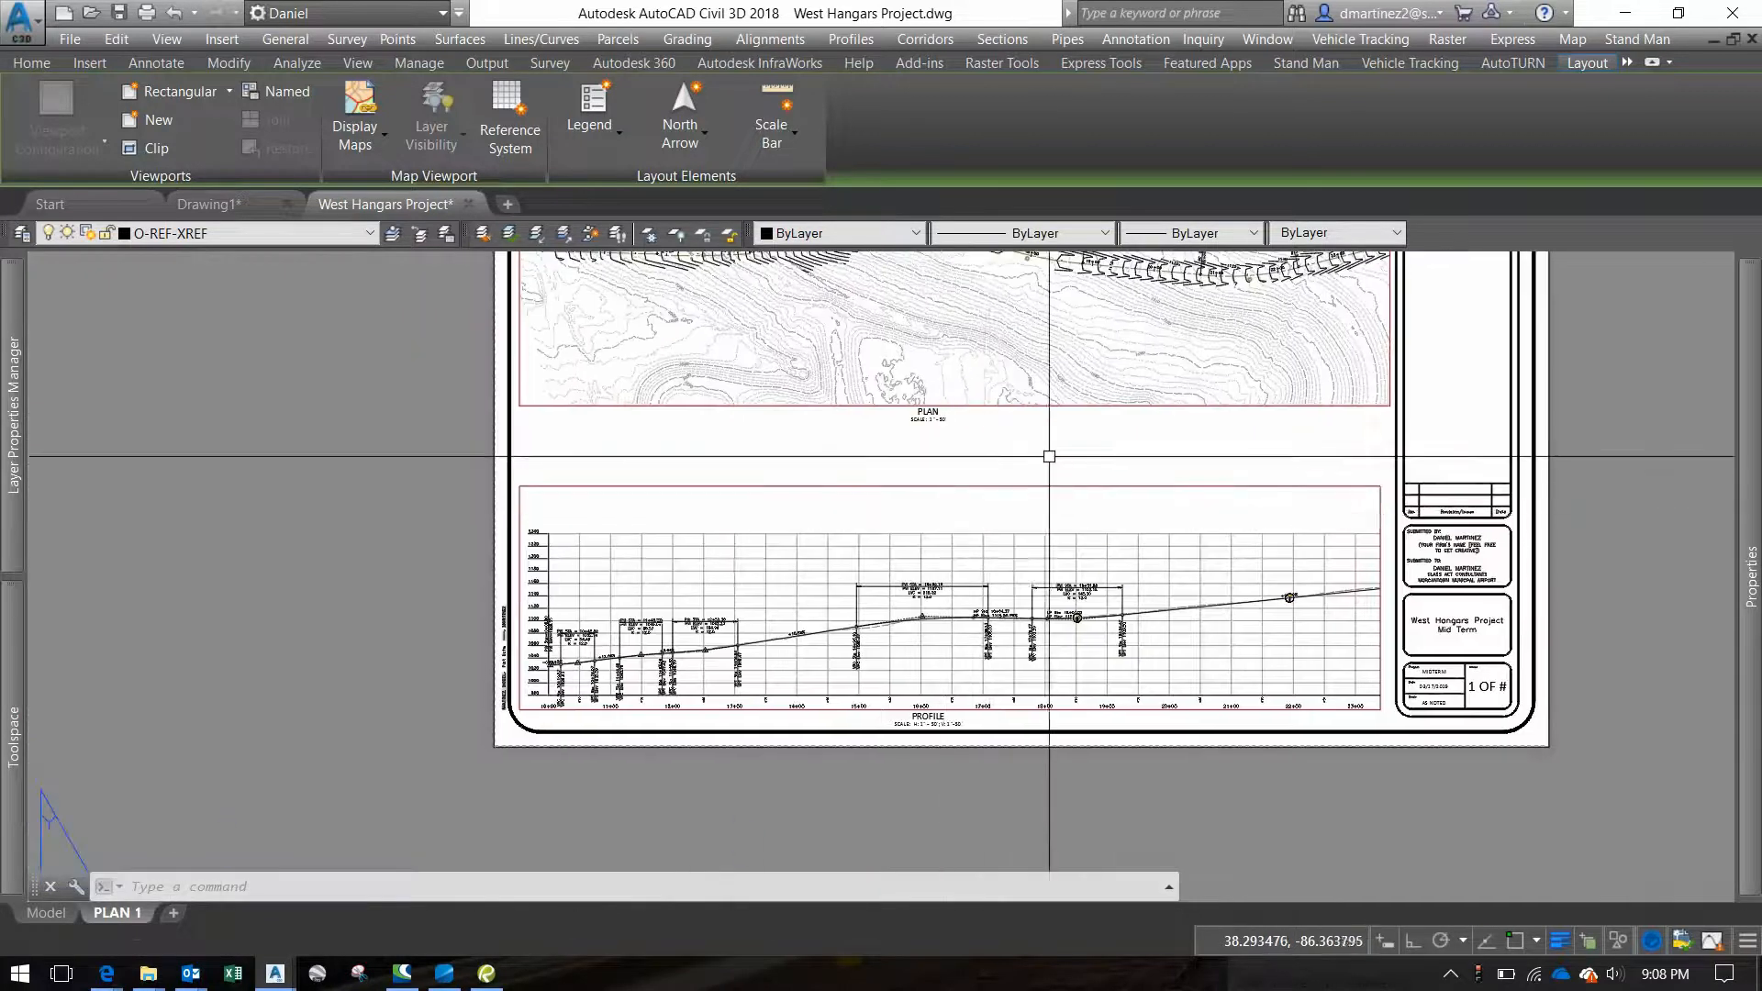
middle_drag(1049, 456, 929, 569)
Create a copy of the PLAN 1 layout
click(114, 915)
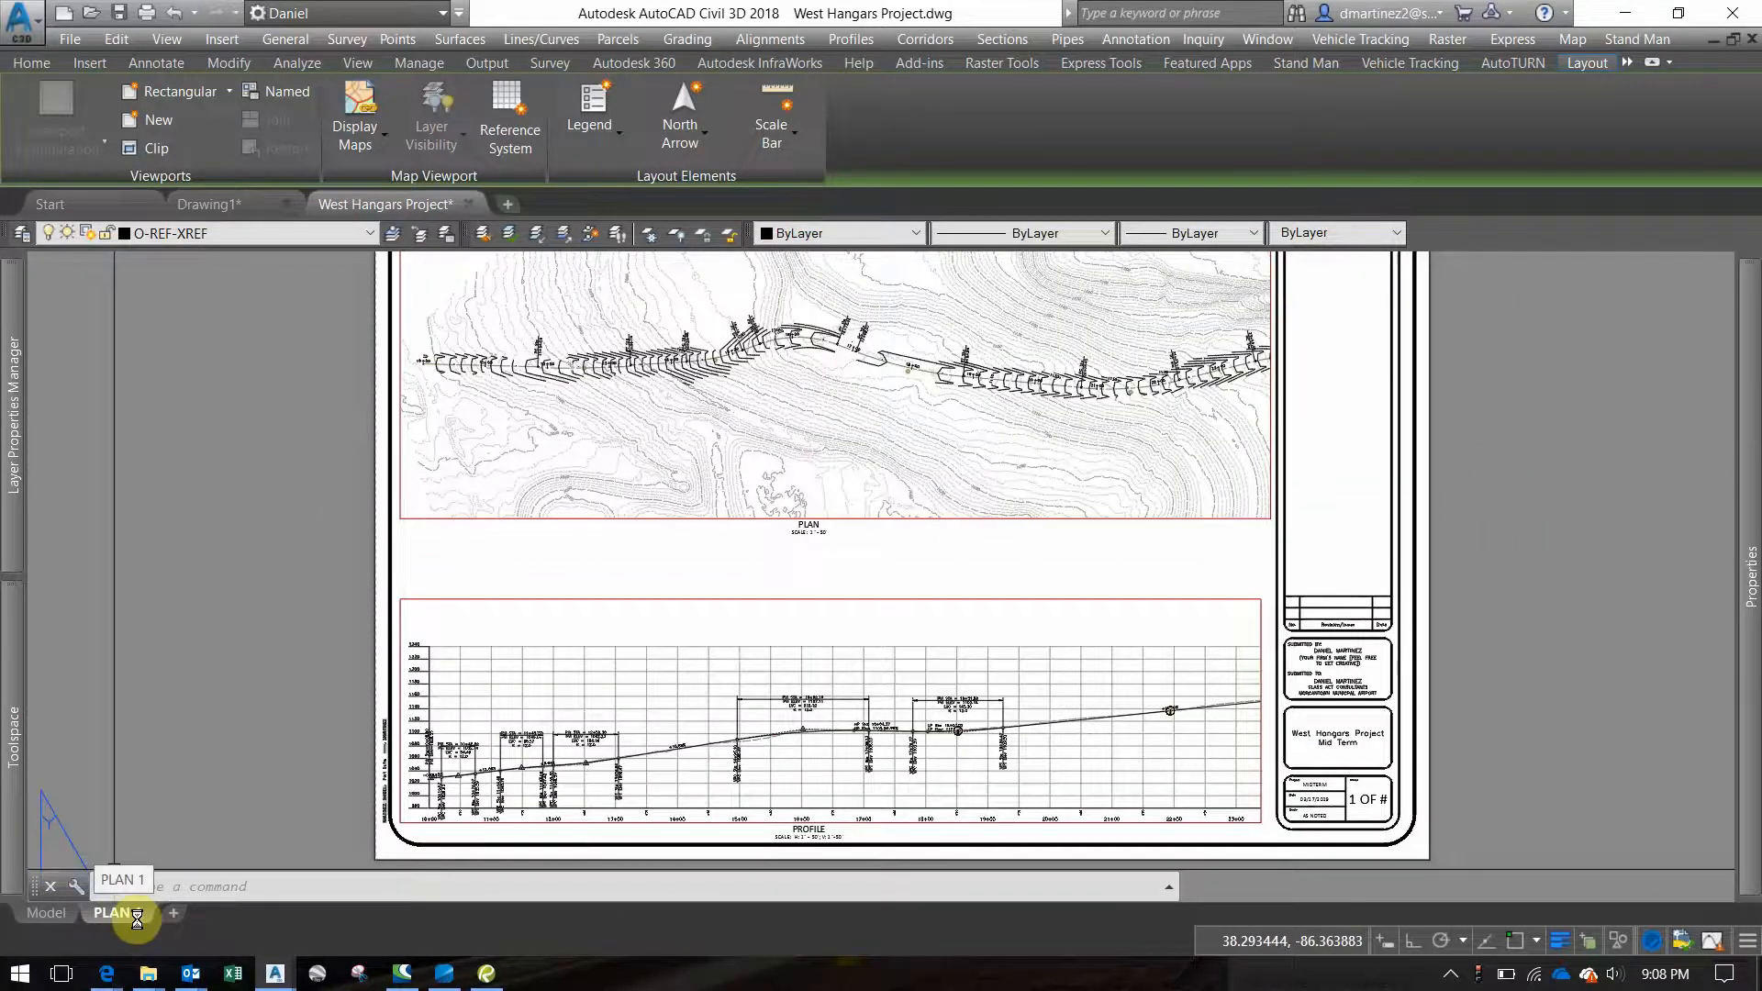
right_click(136, 918)
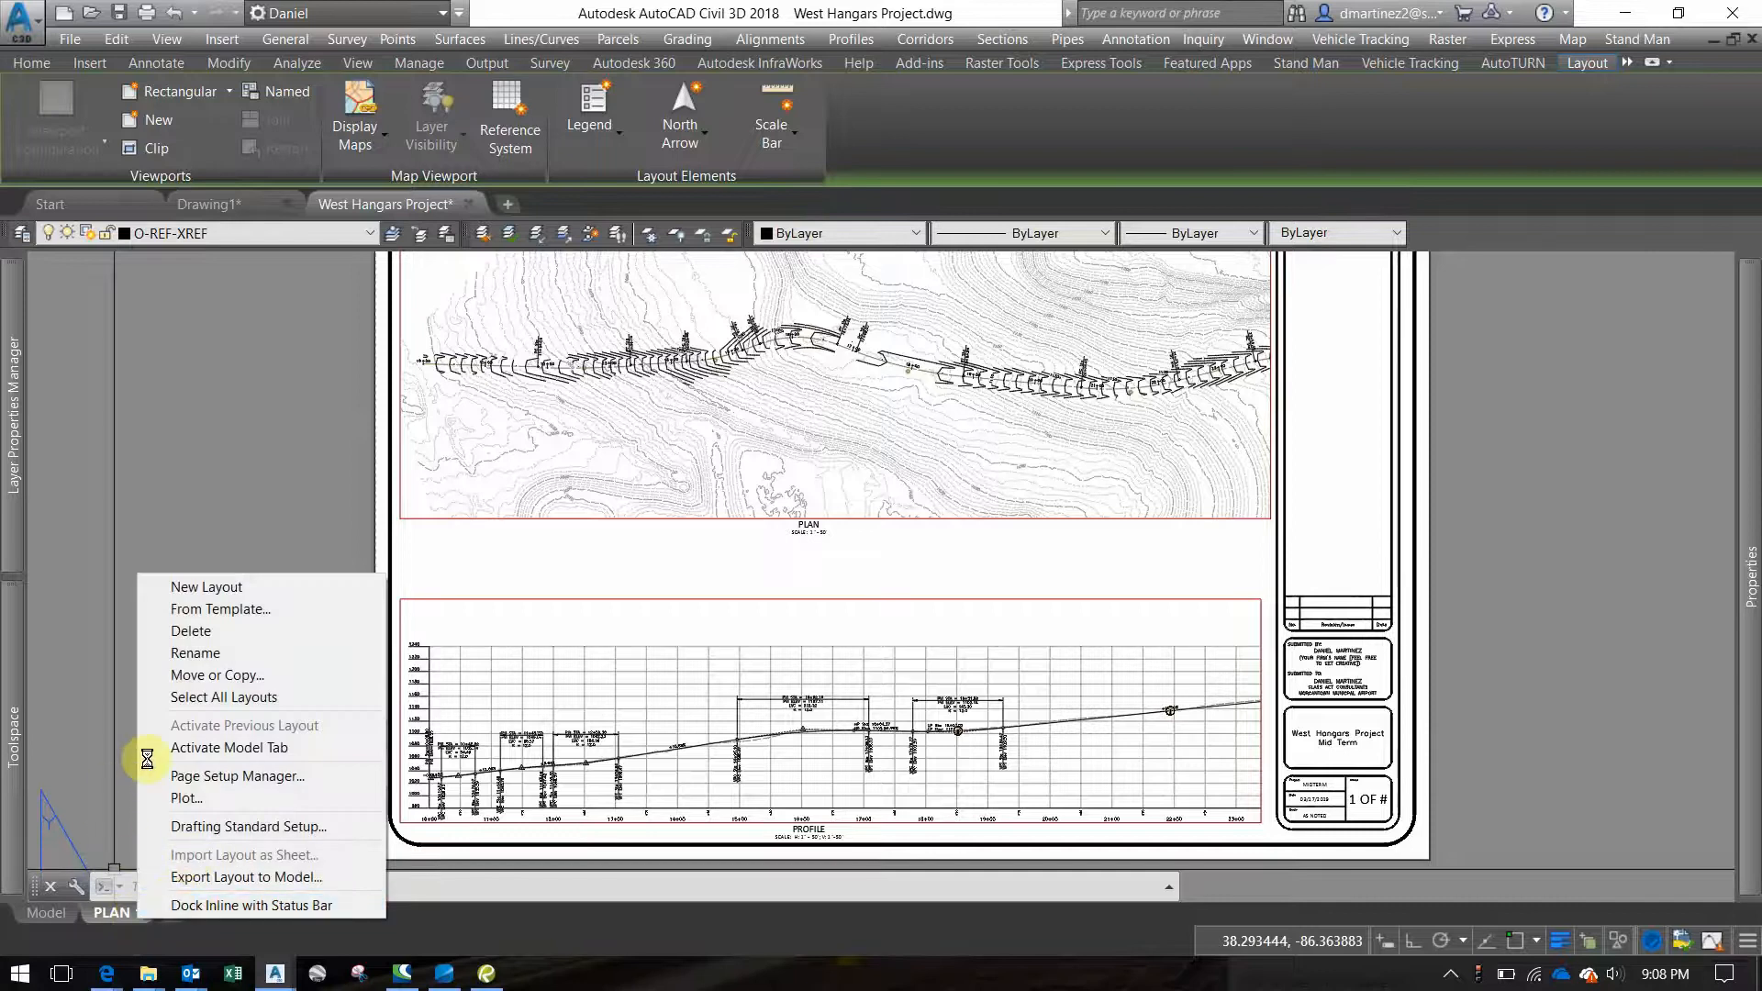
click(212, 676)
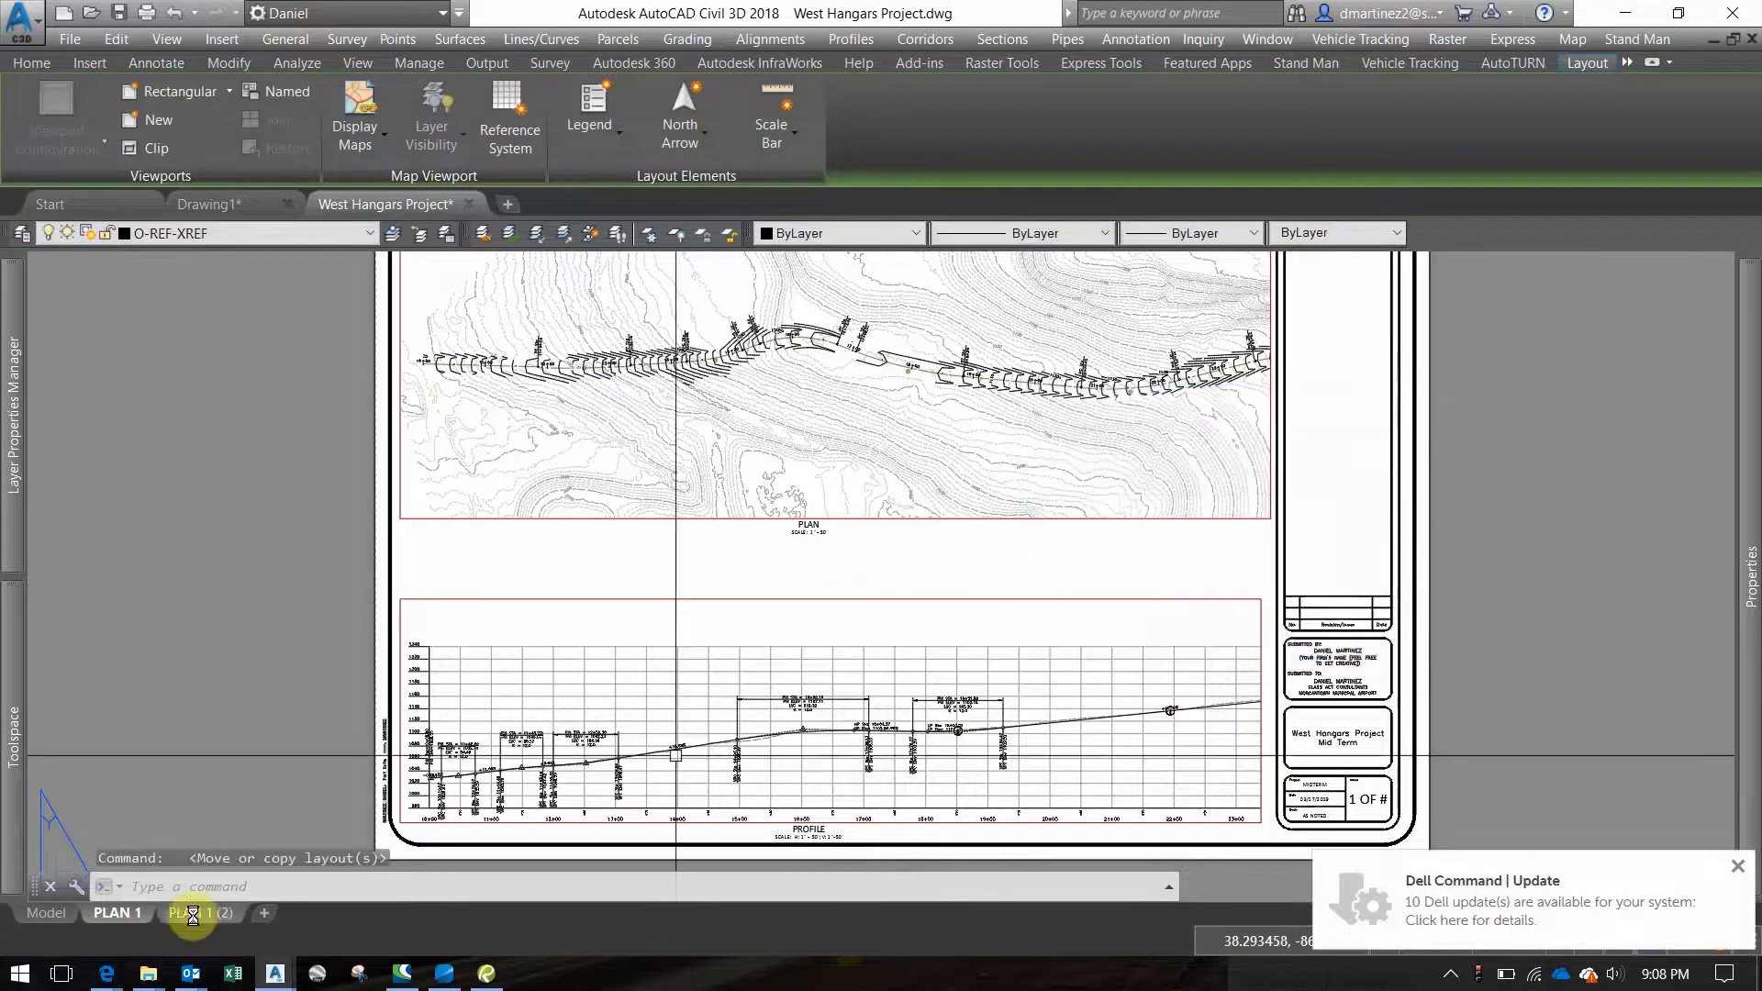
Open the copied PLAN 1 layout and rename it PLAN 2
click(193, 914)
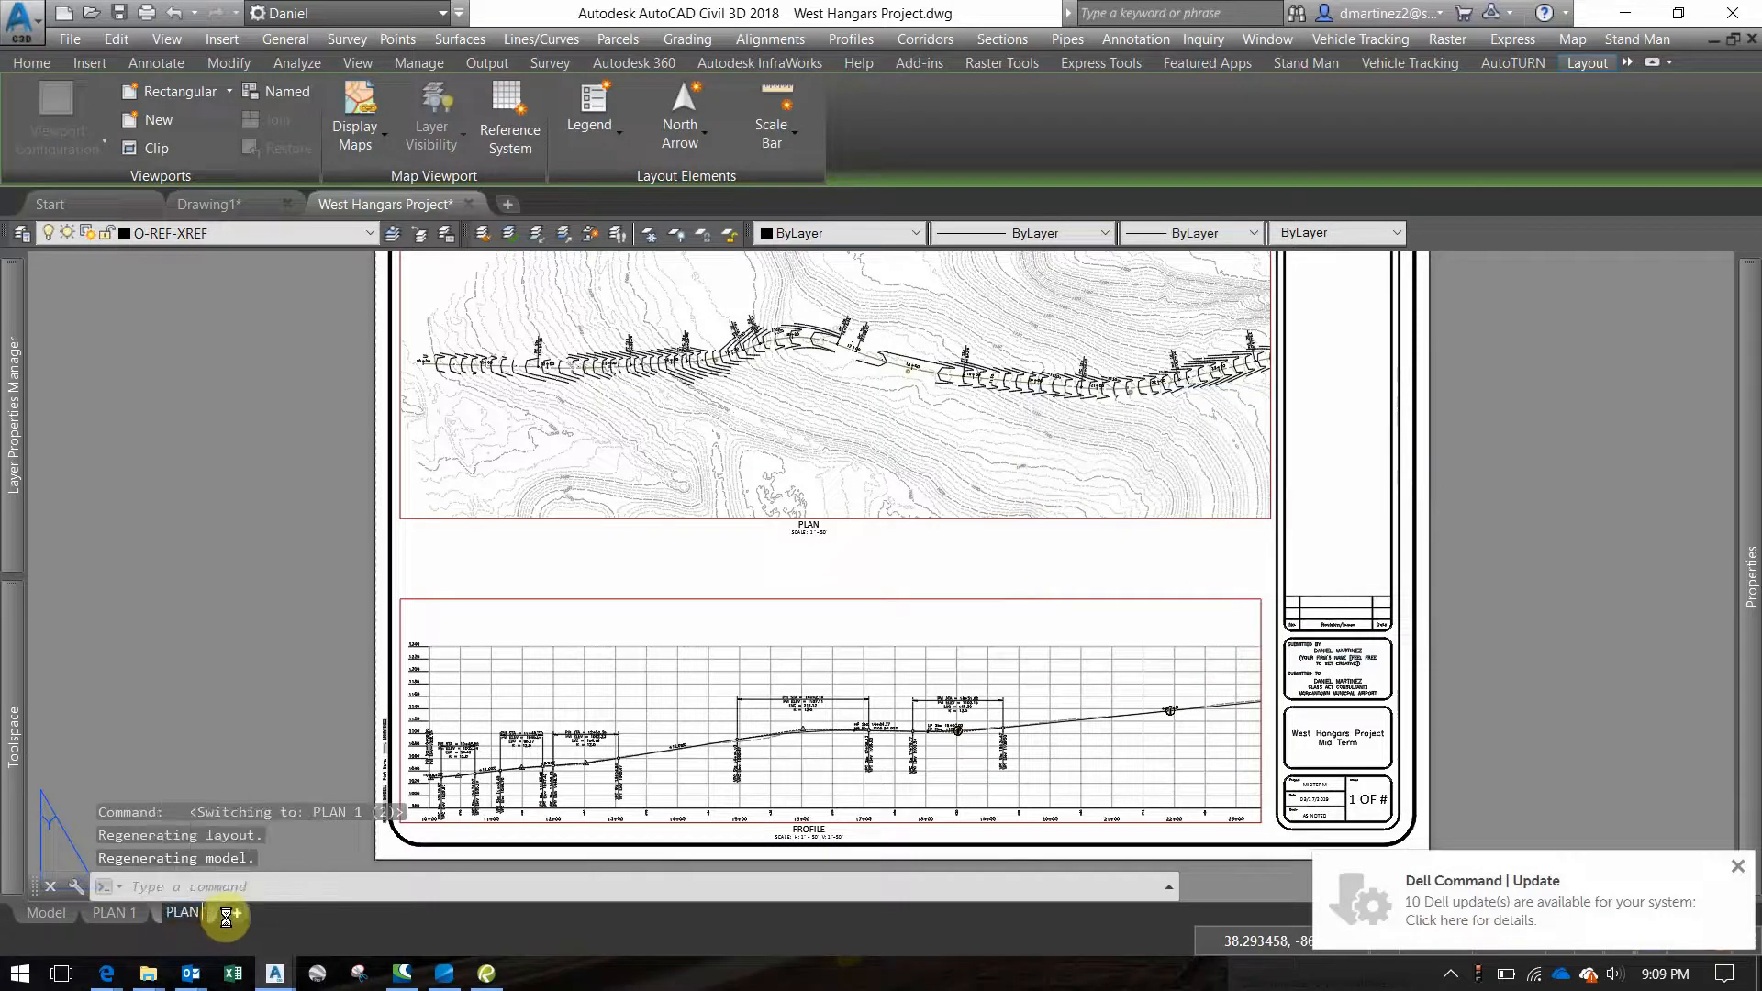
click(296, 398)
key(Escape)
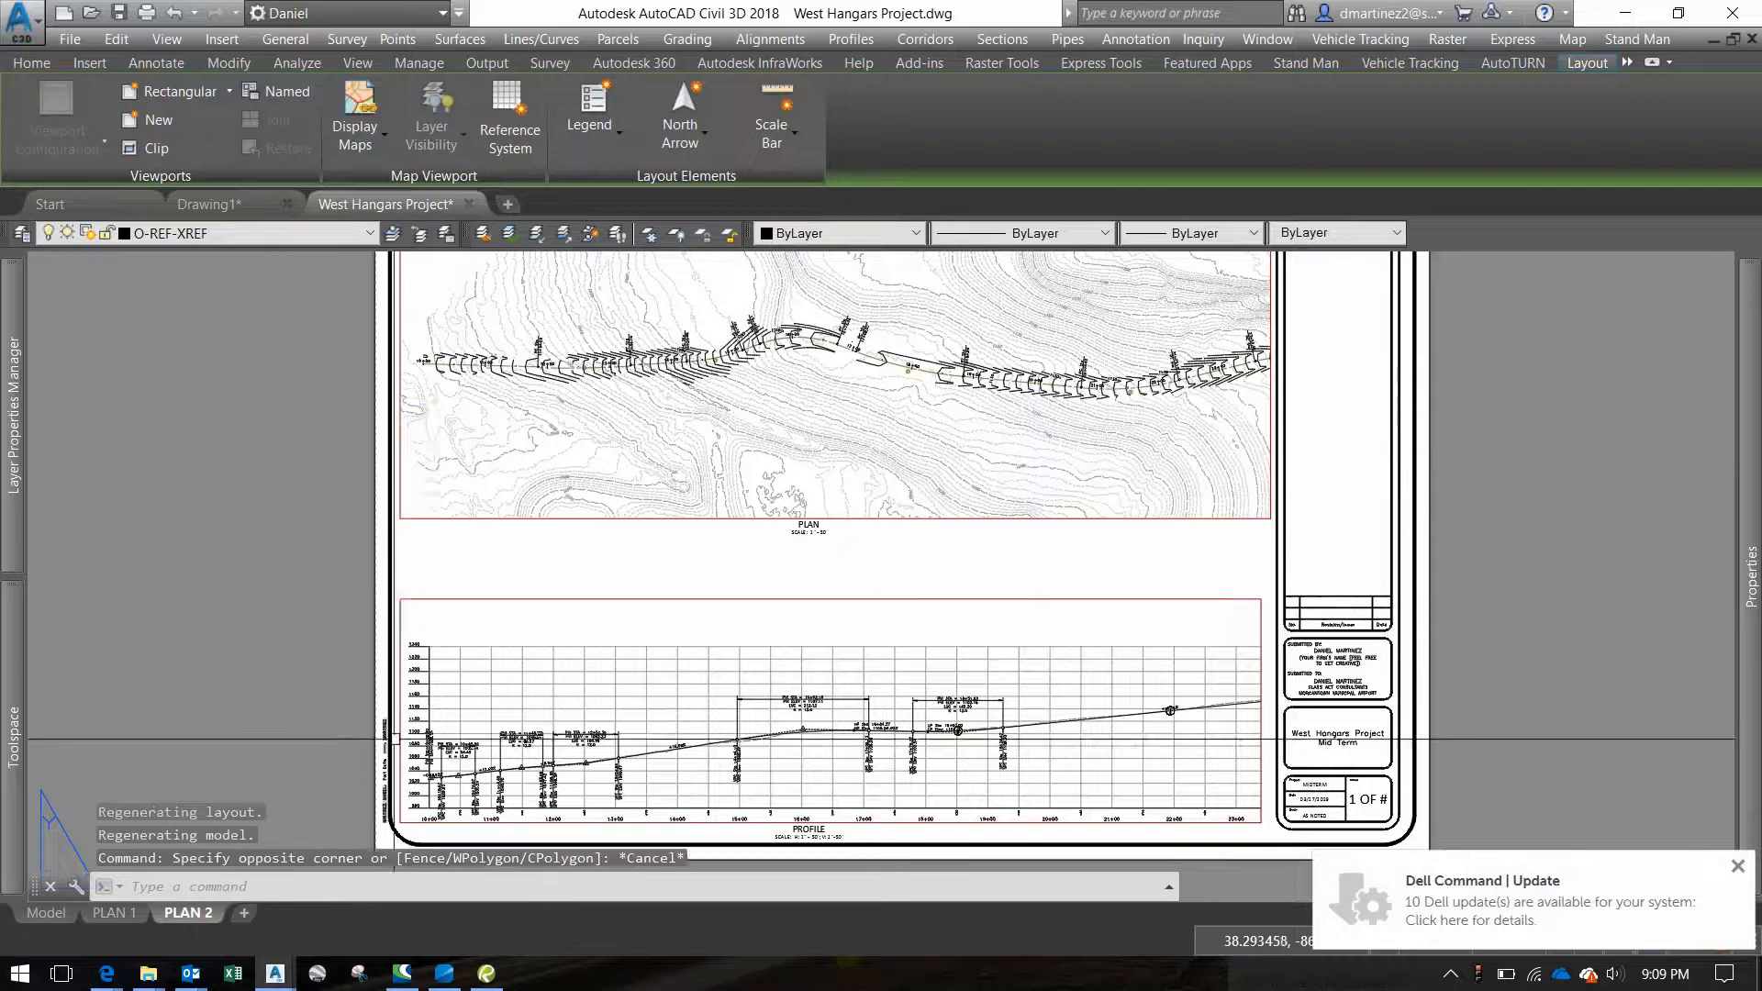
Activate and unlock the plan viewport on PLAN 2 and shift its view along the road to the next section
scroll(394, 774, up, 4)
scroll(779, 610, down, 2)
scroll(779, 610, down, 2)
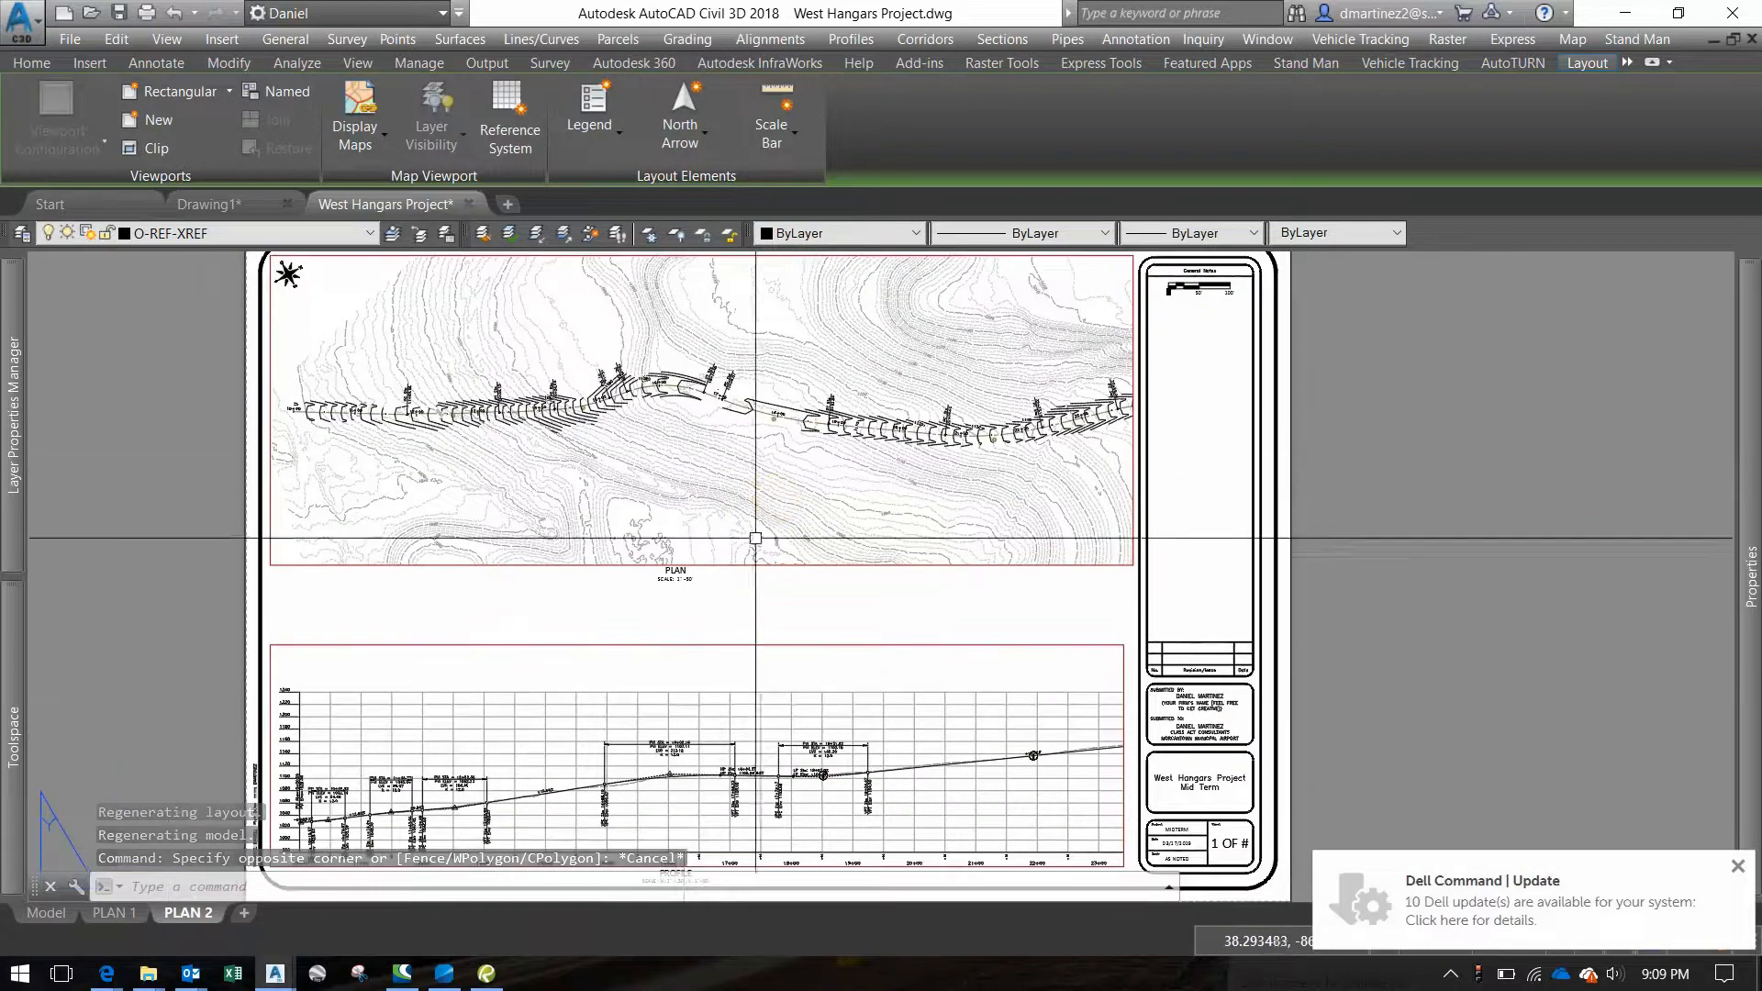
middle_drag(869, 464, 872, 557)
double_click(805, 491)
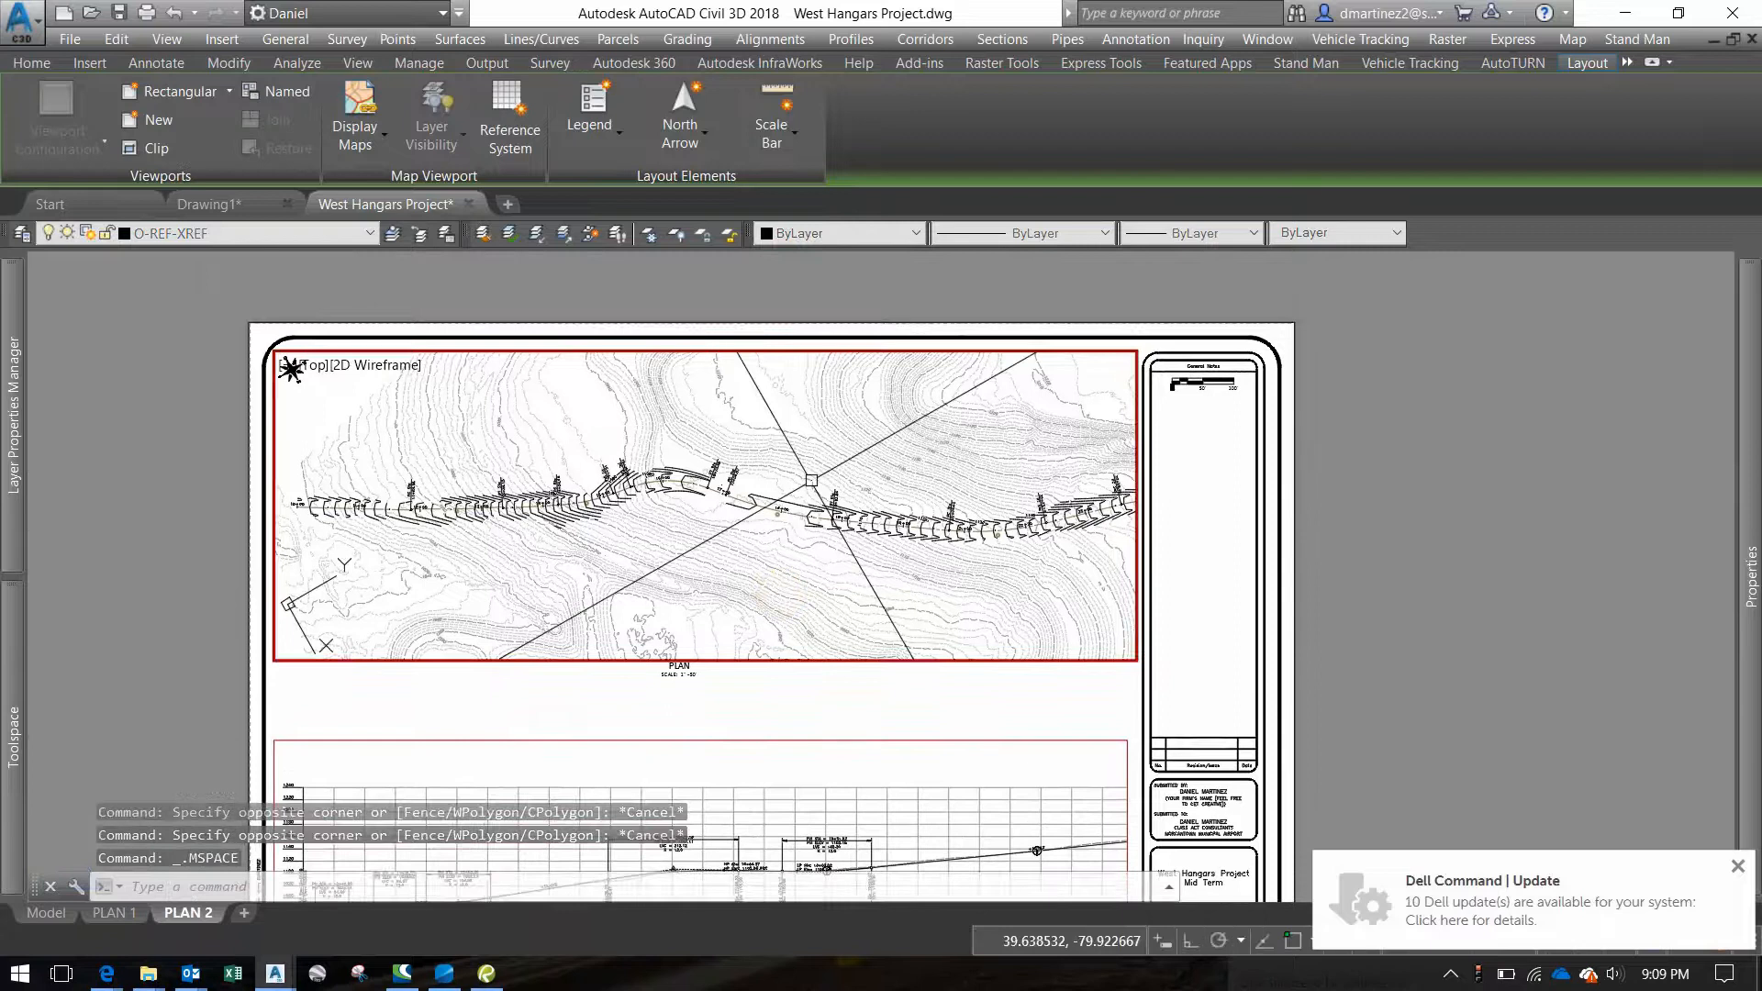
click(1739, 867)
mouse_move(1748, 872)
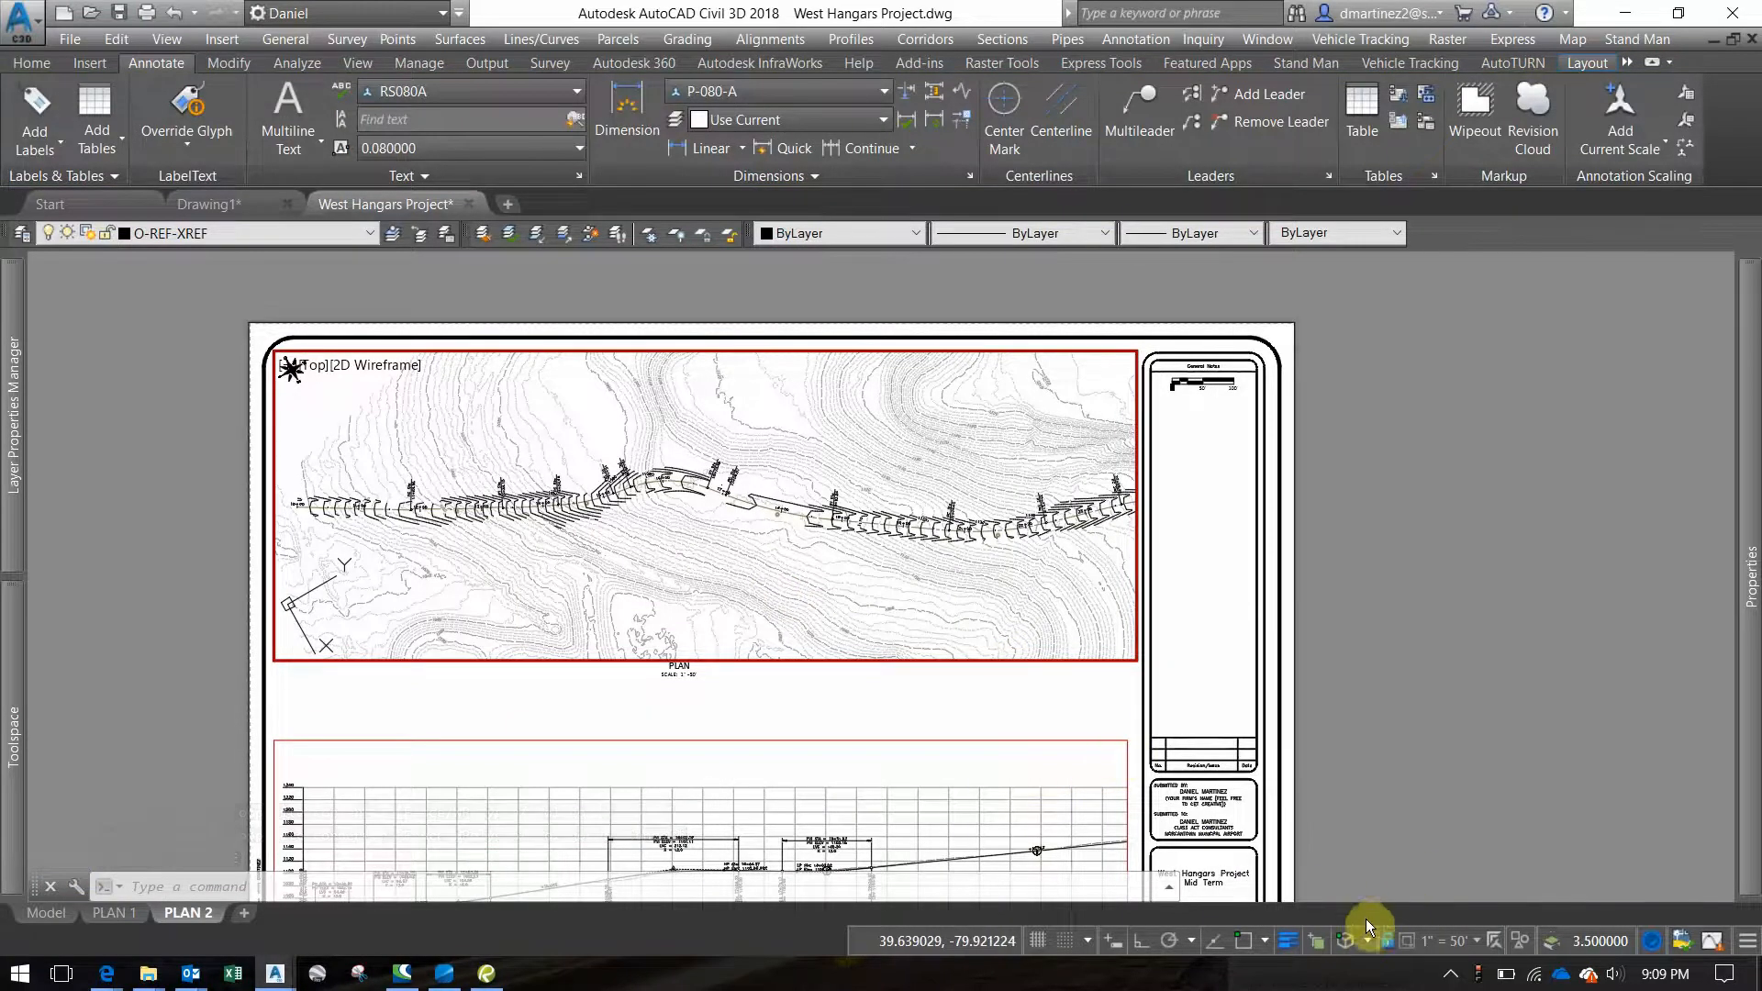
scroll(740, 519, up, 5)
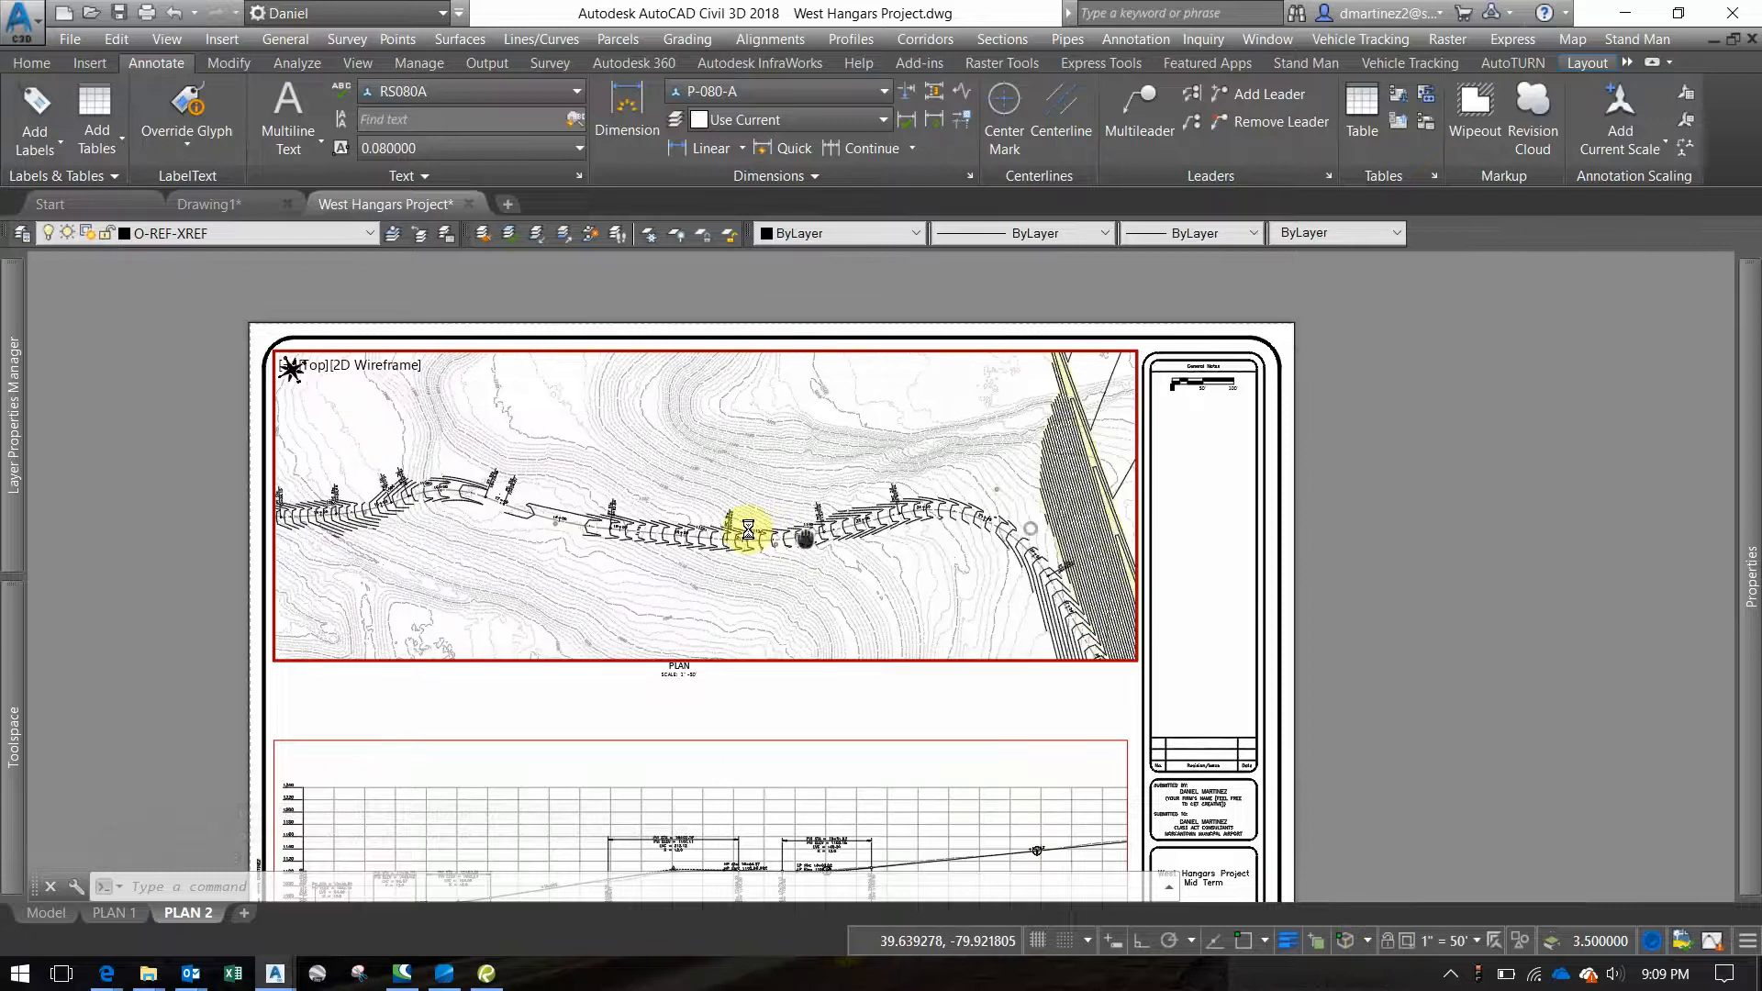
middle_drag(494, 443, 478, 463)
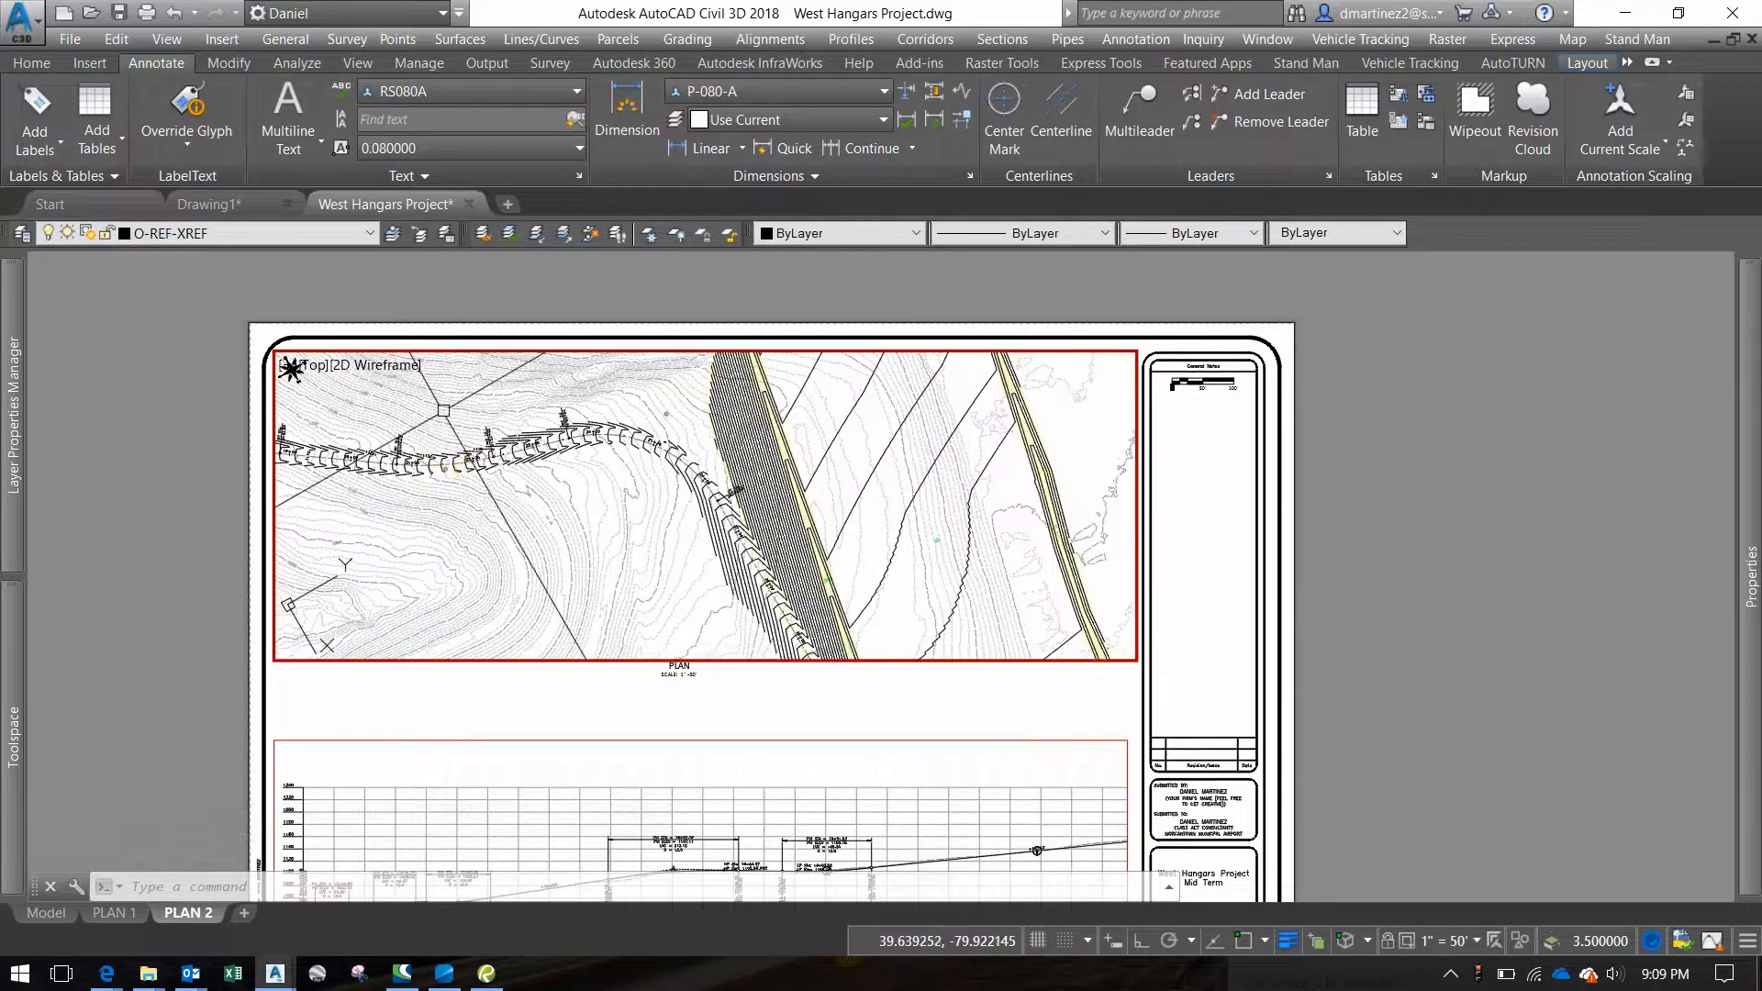
Draw a guide polyline in the plan viewport from the road's west side to its lower bend, with a short segment back west
text(pl)
key(Return)
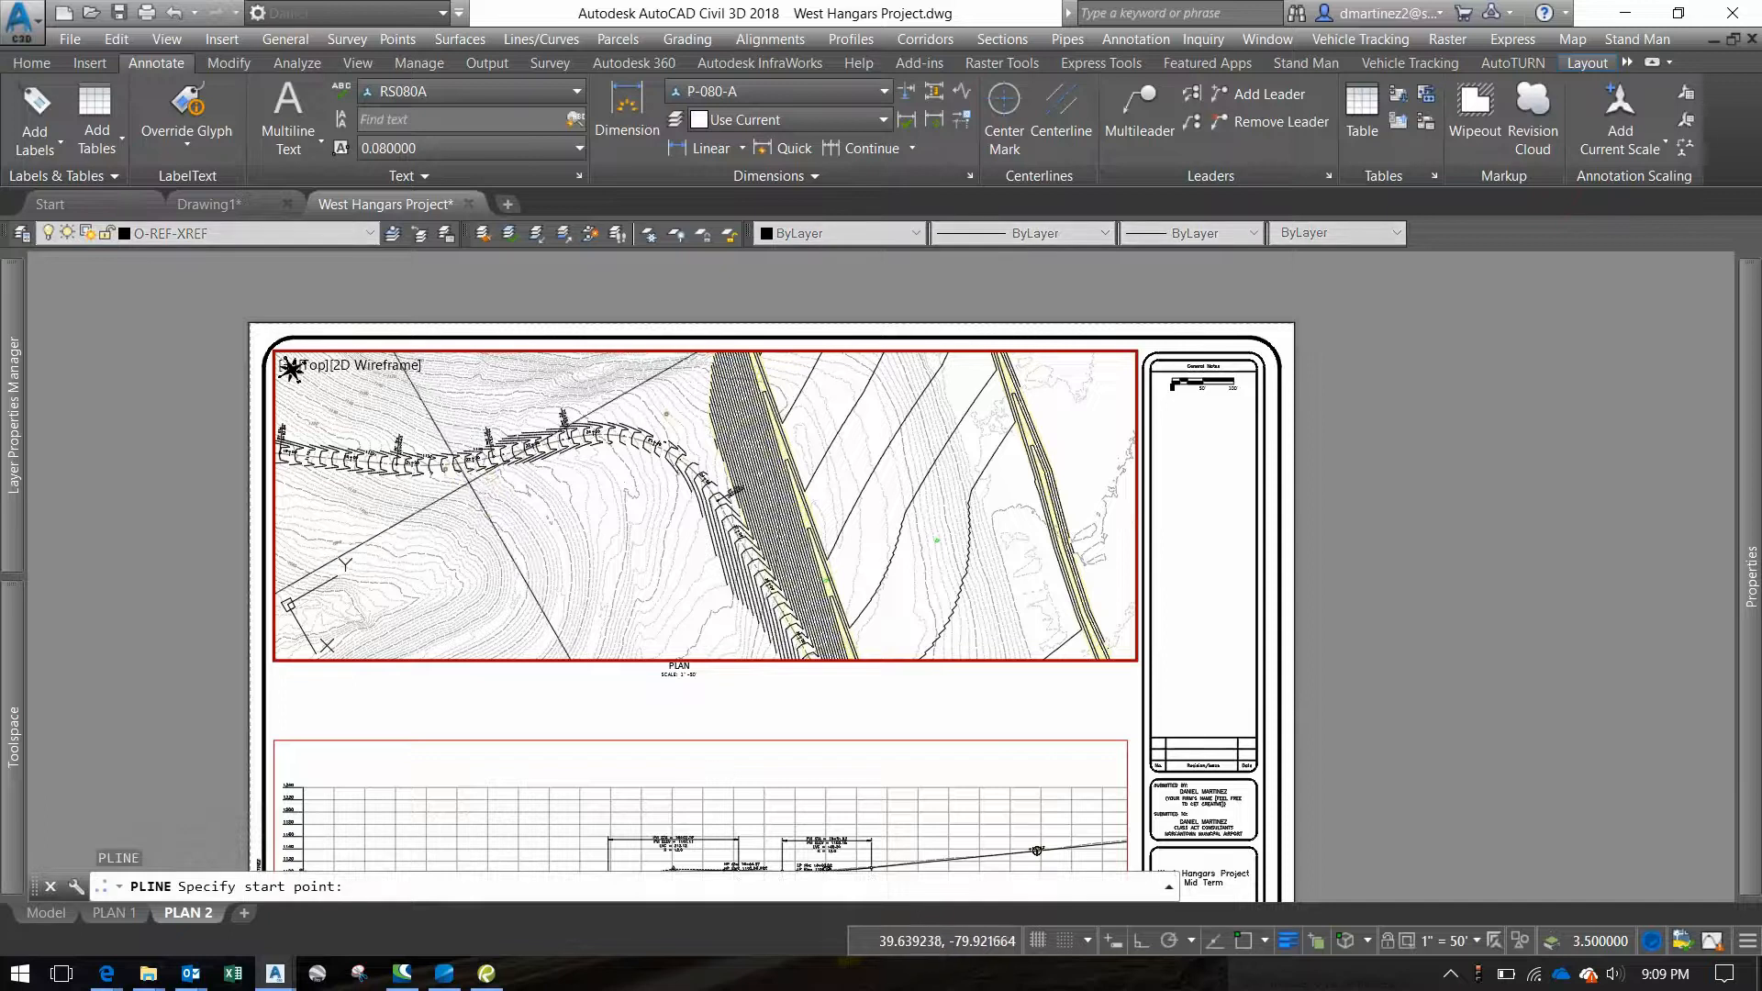
click(447, 425)
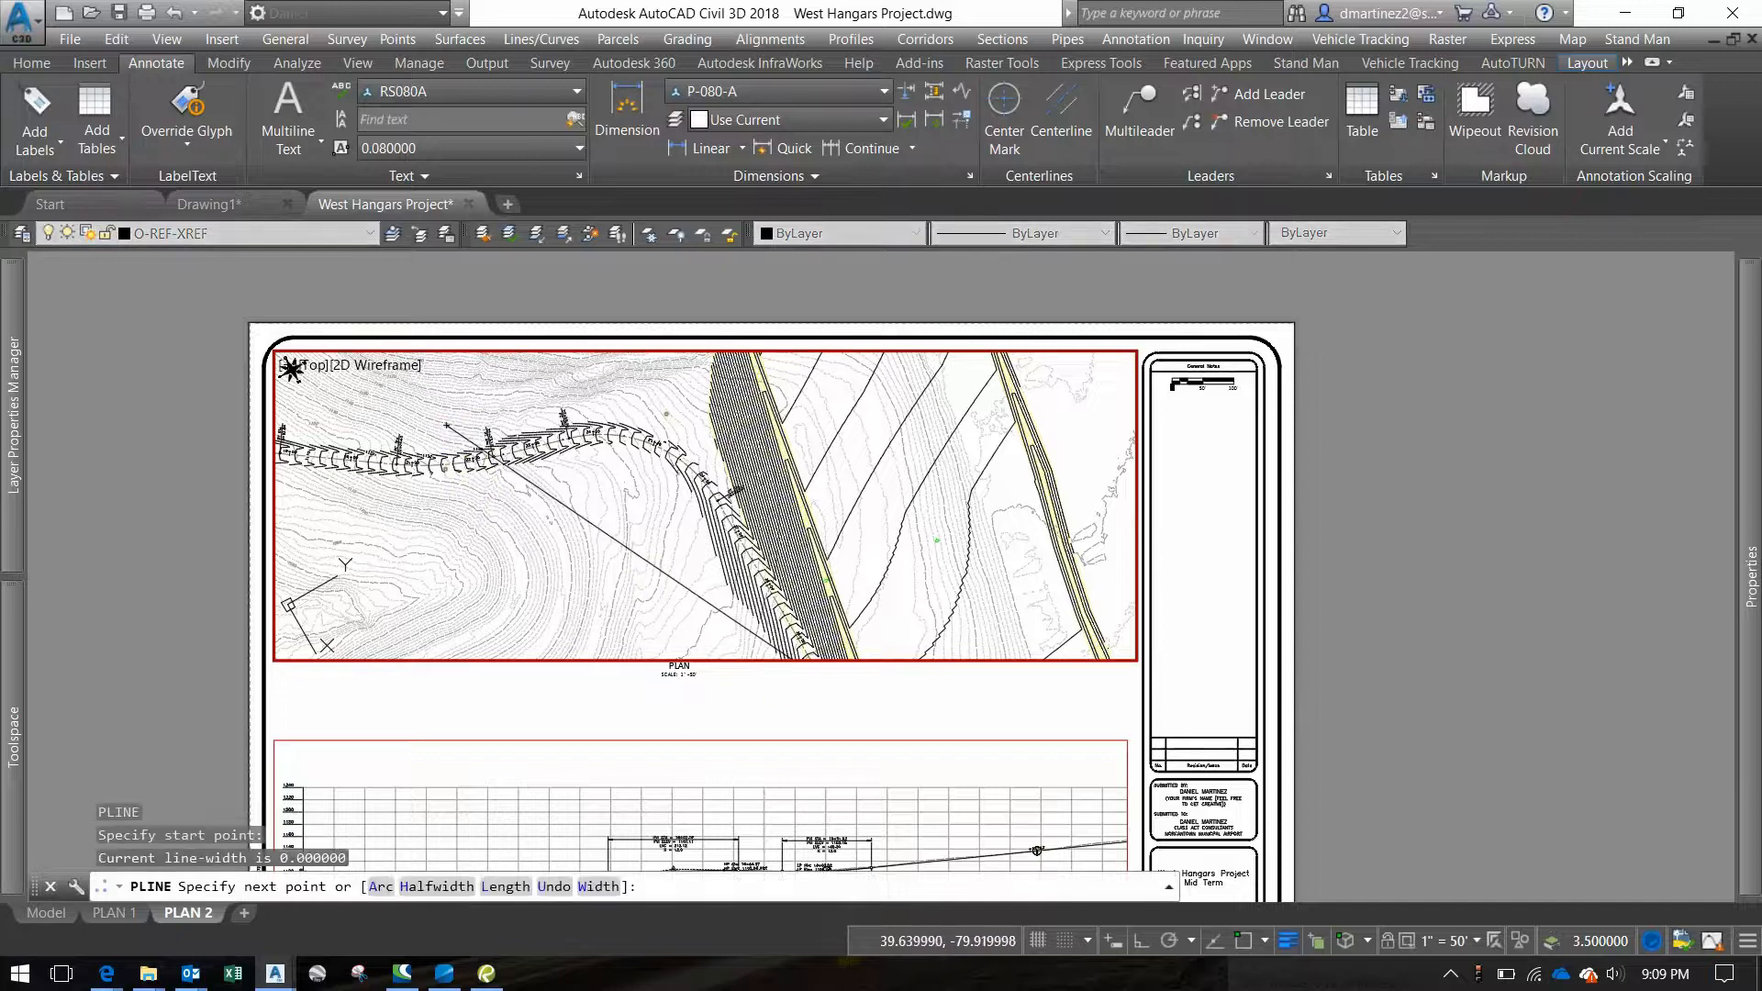
click(800, 637)
click(669, 603)
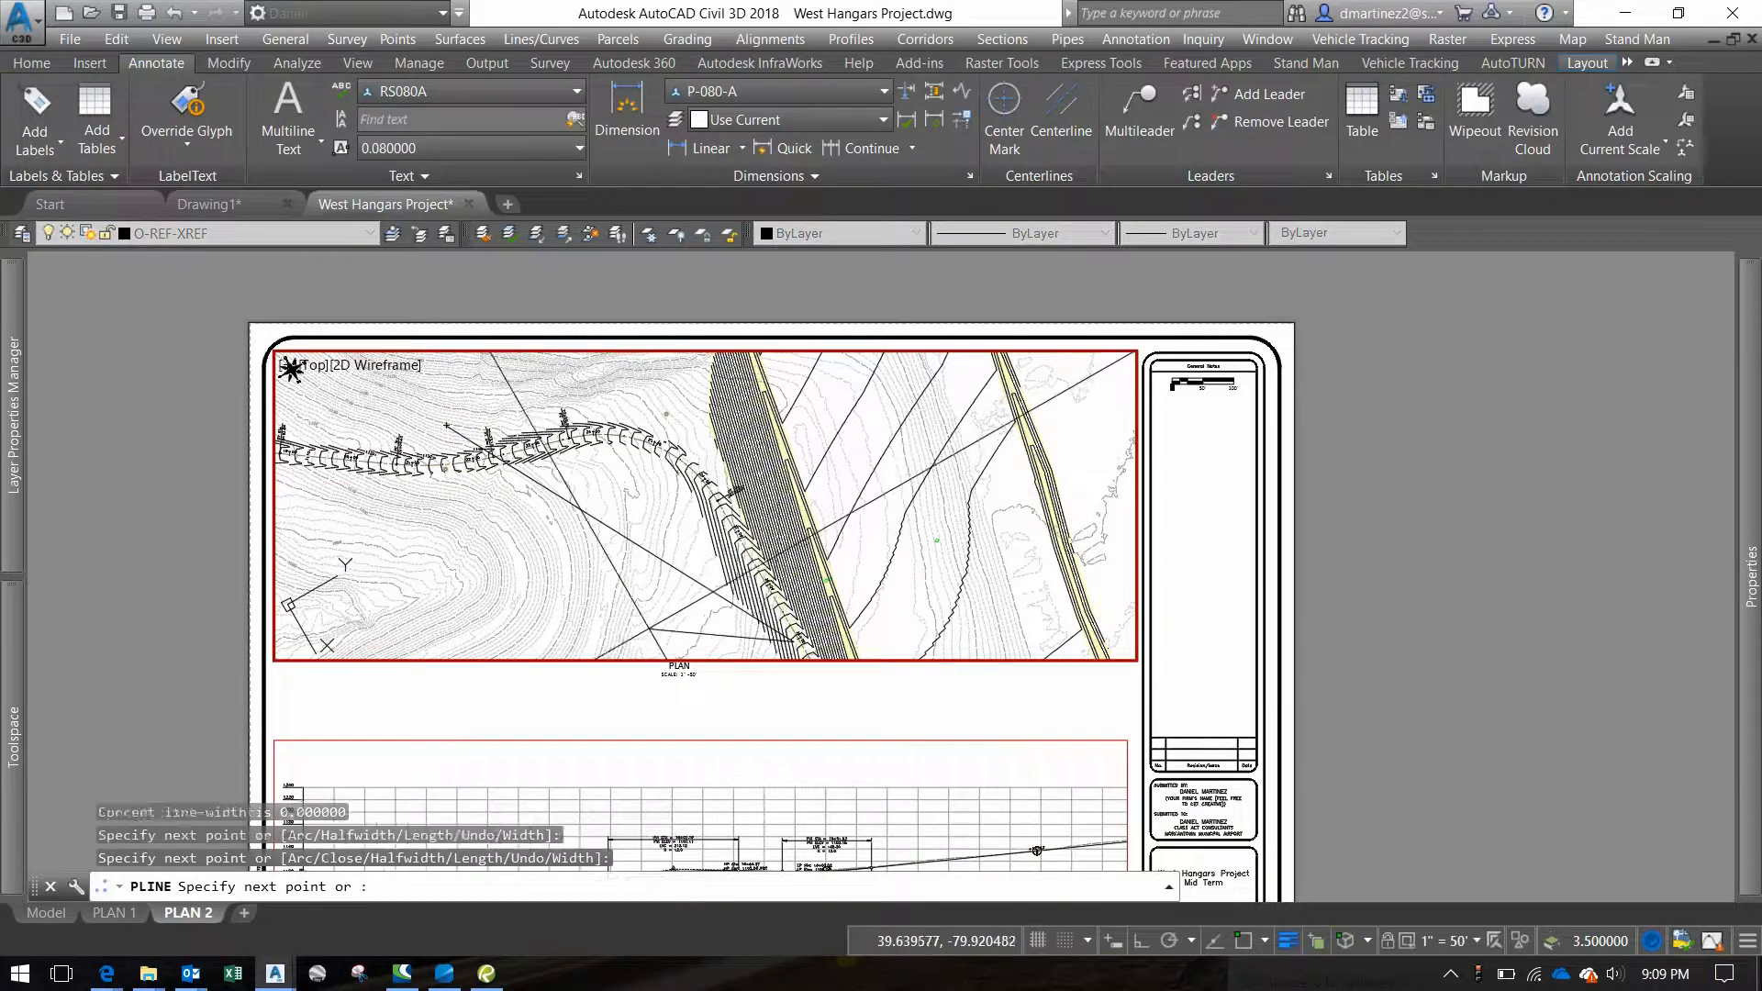
key(Return)
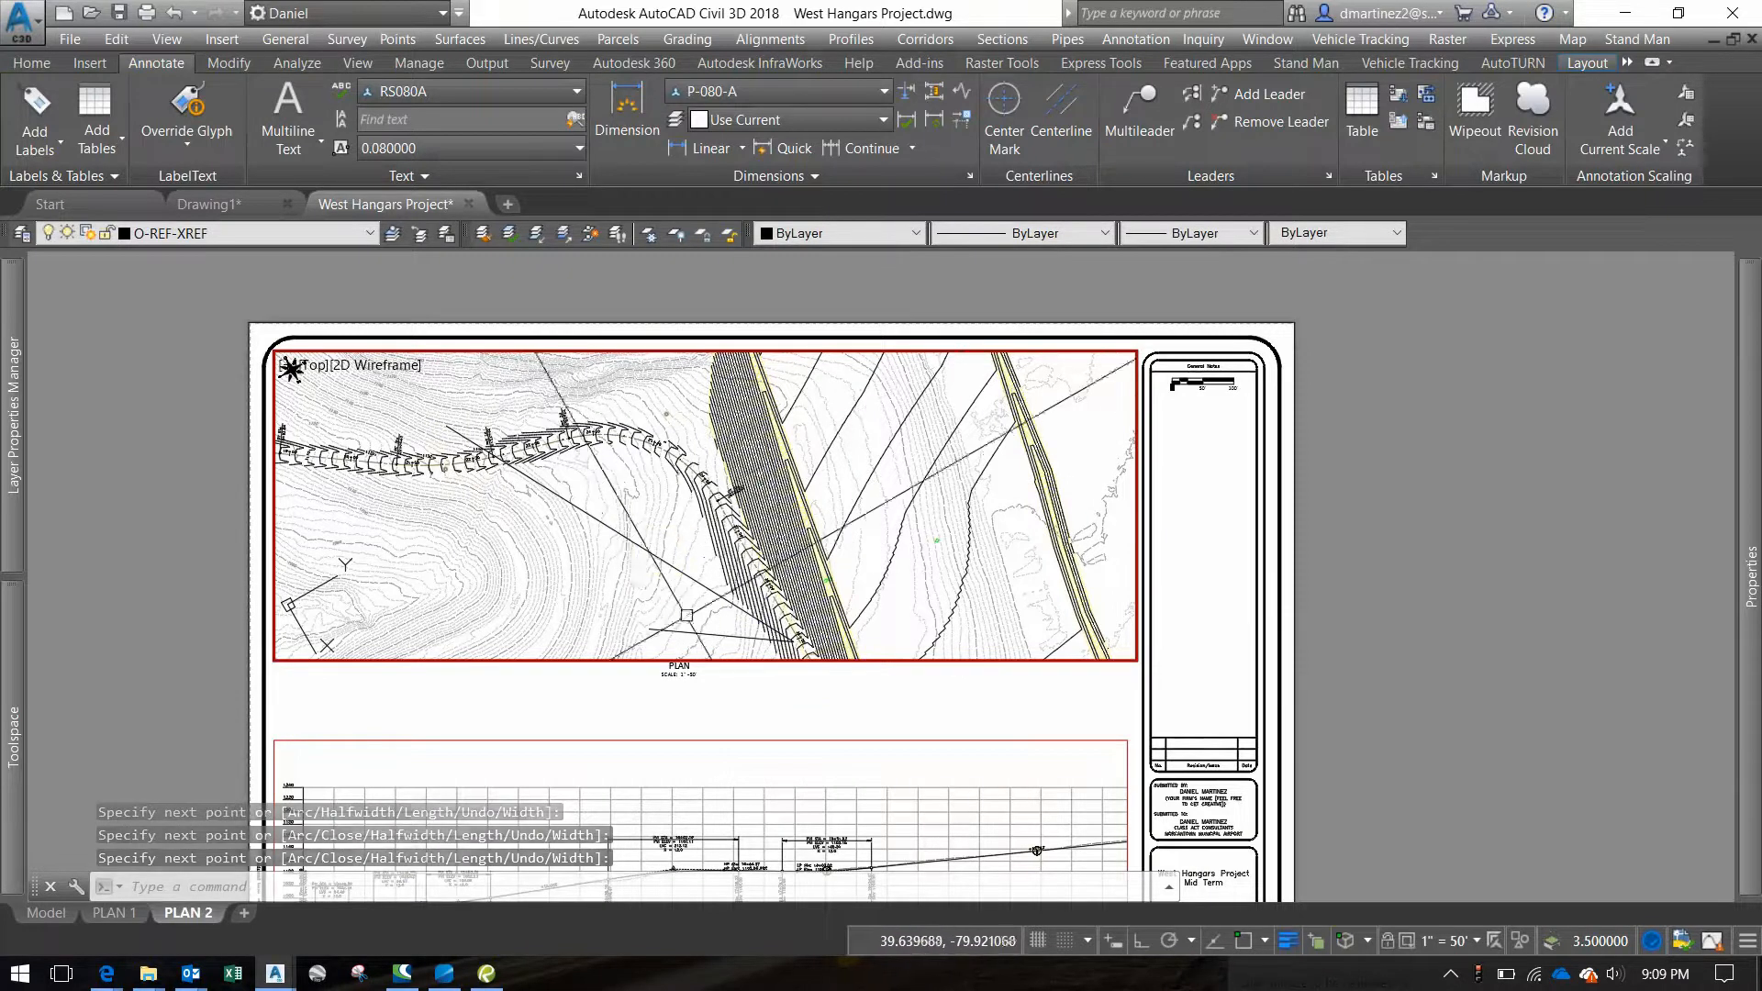
Twist the plan viewport's view with DVIEW, using the guide polyline as reference, so its long segment runs horizontally
text(dview)
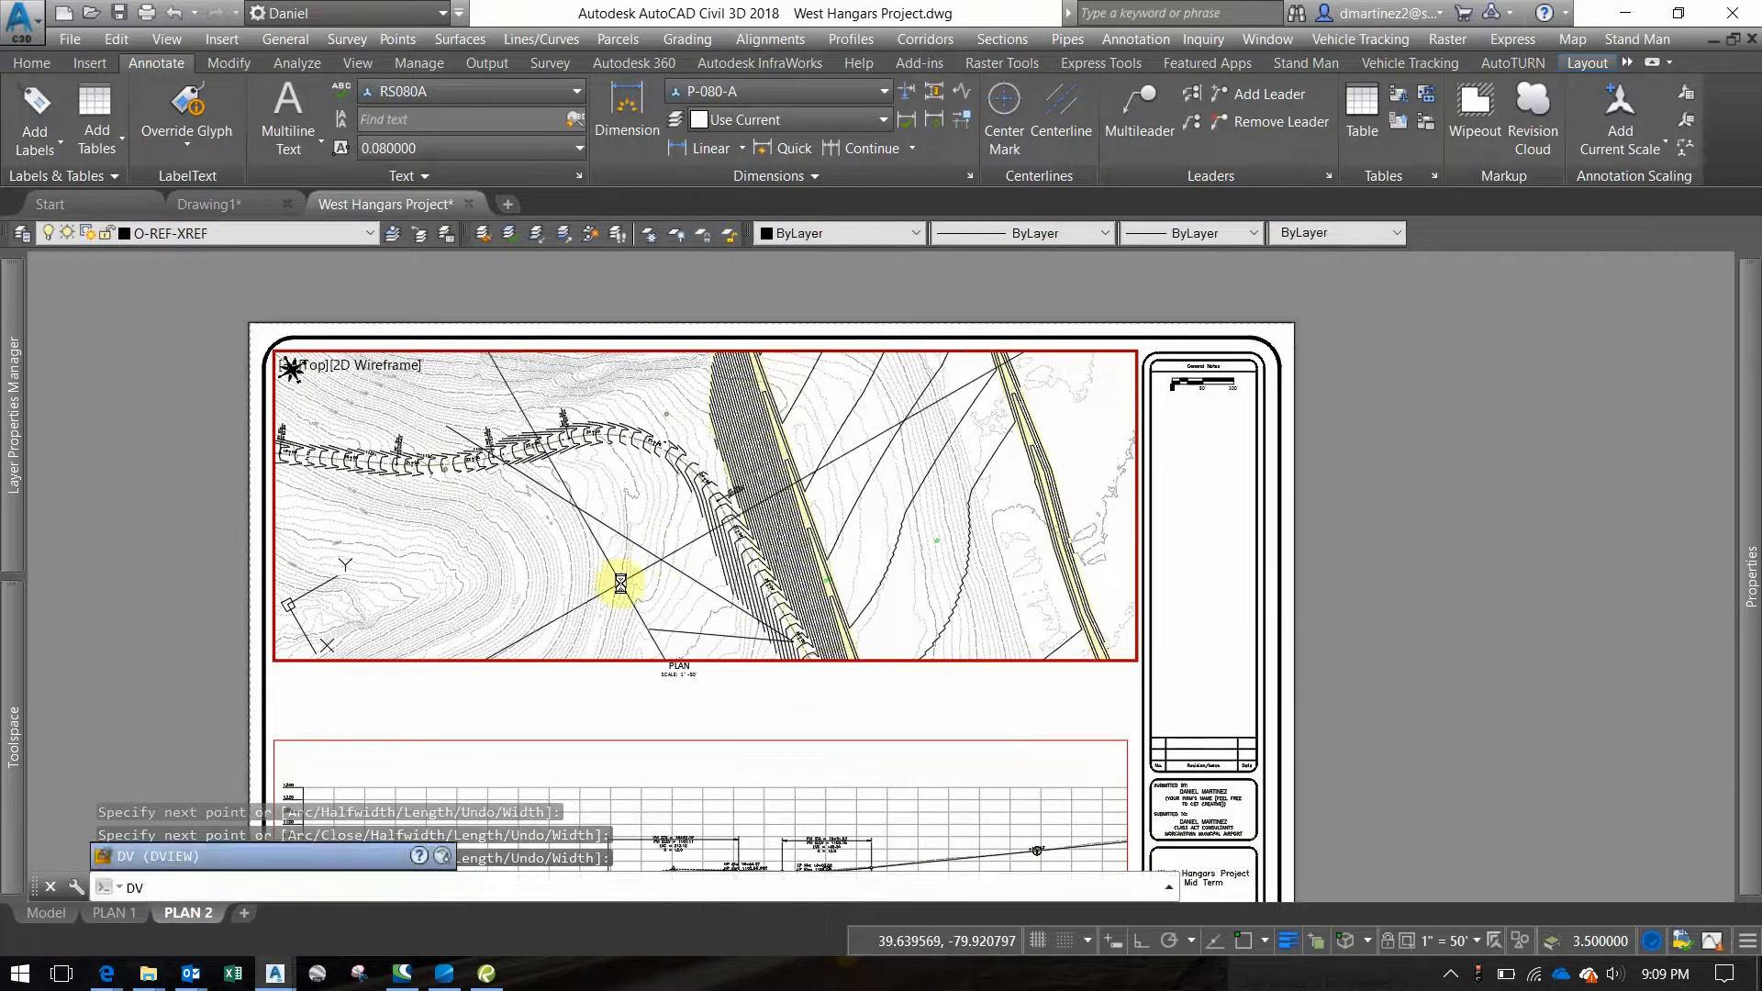
key(Return)
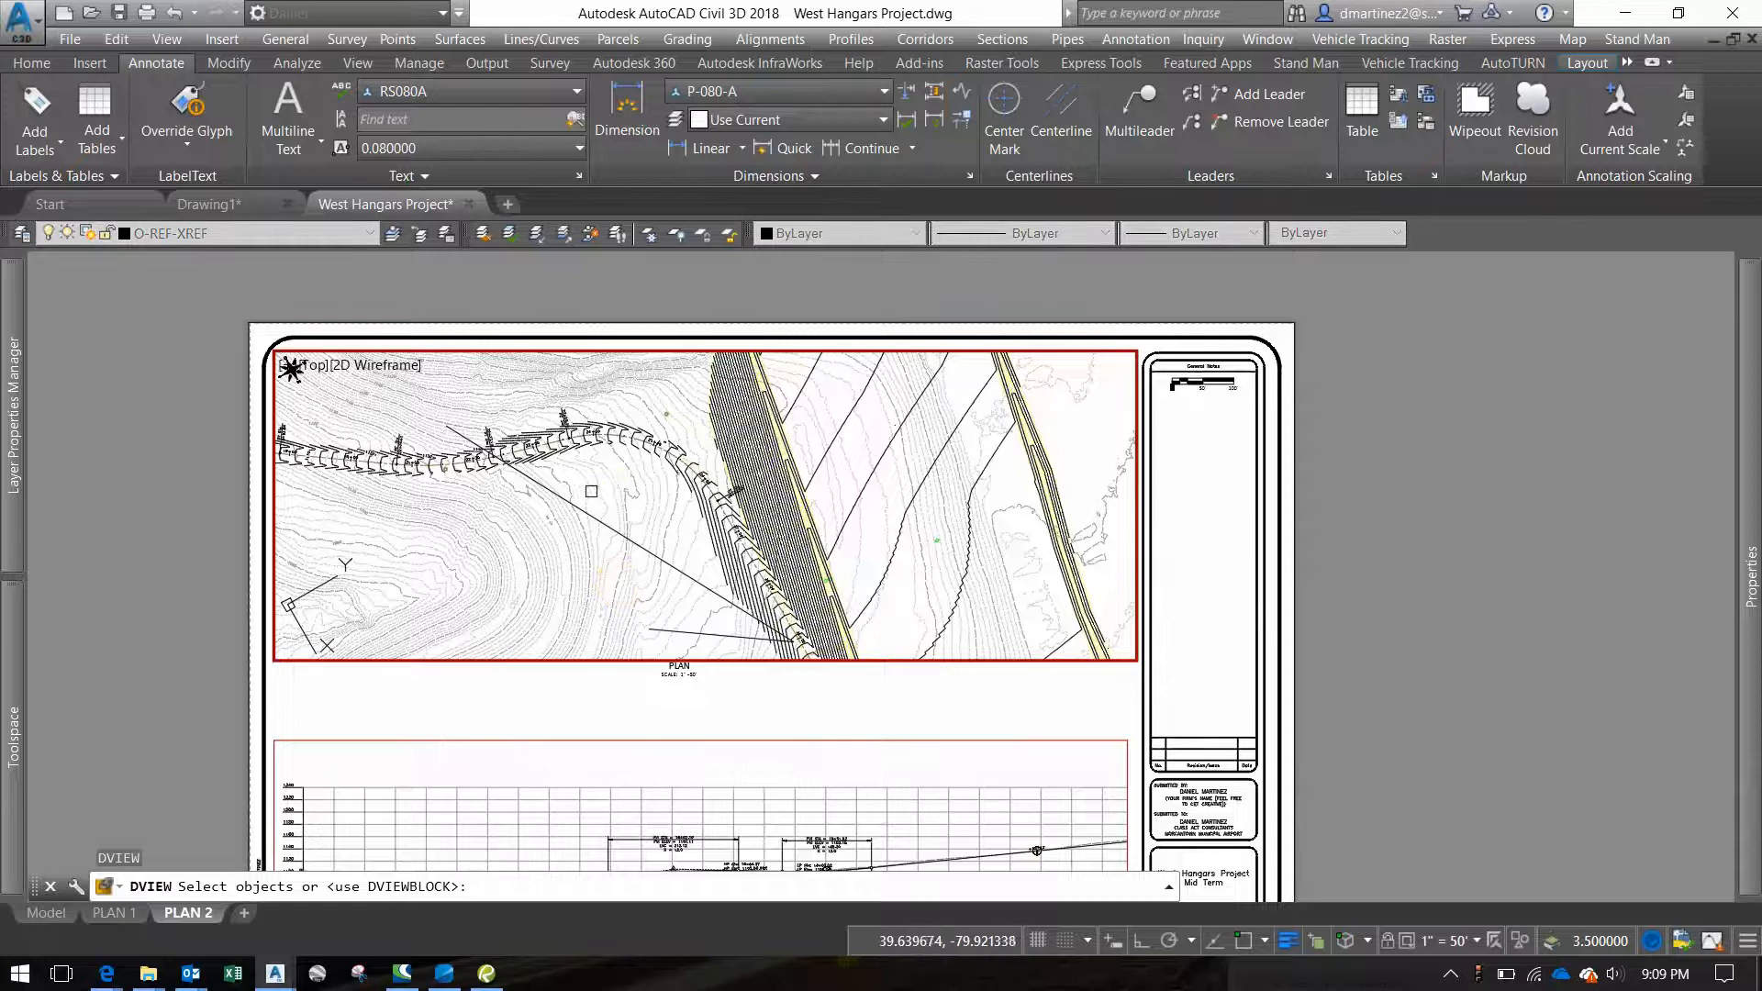
click(586, 513)
key(Return)
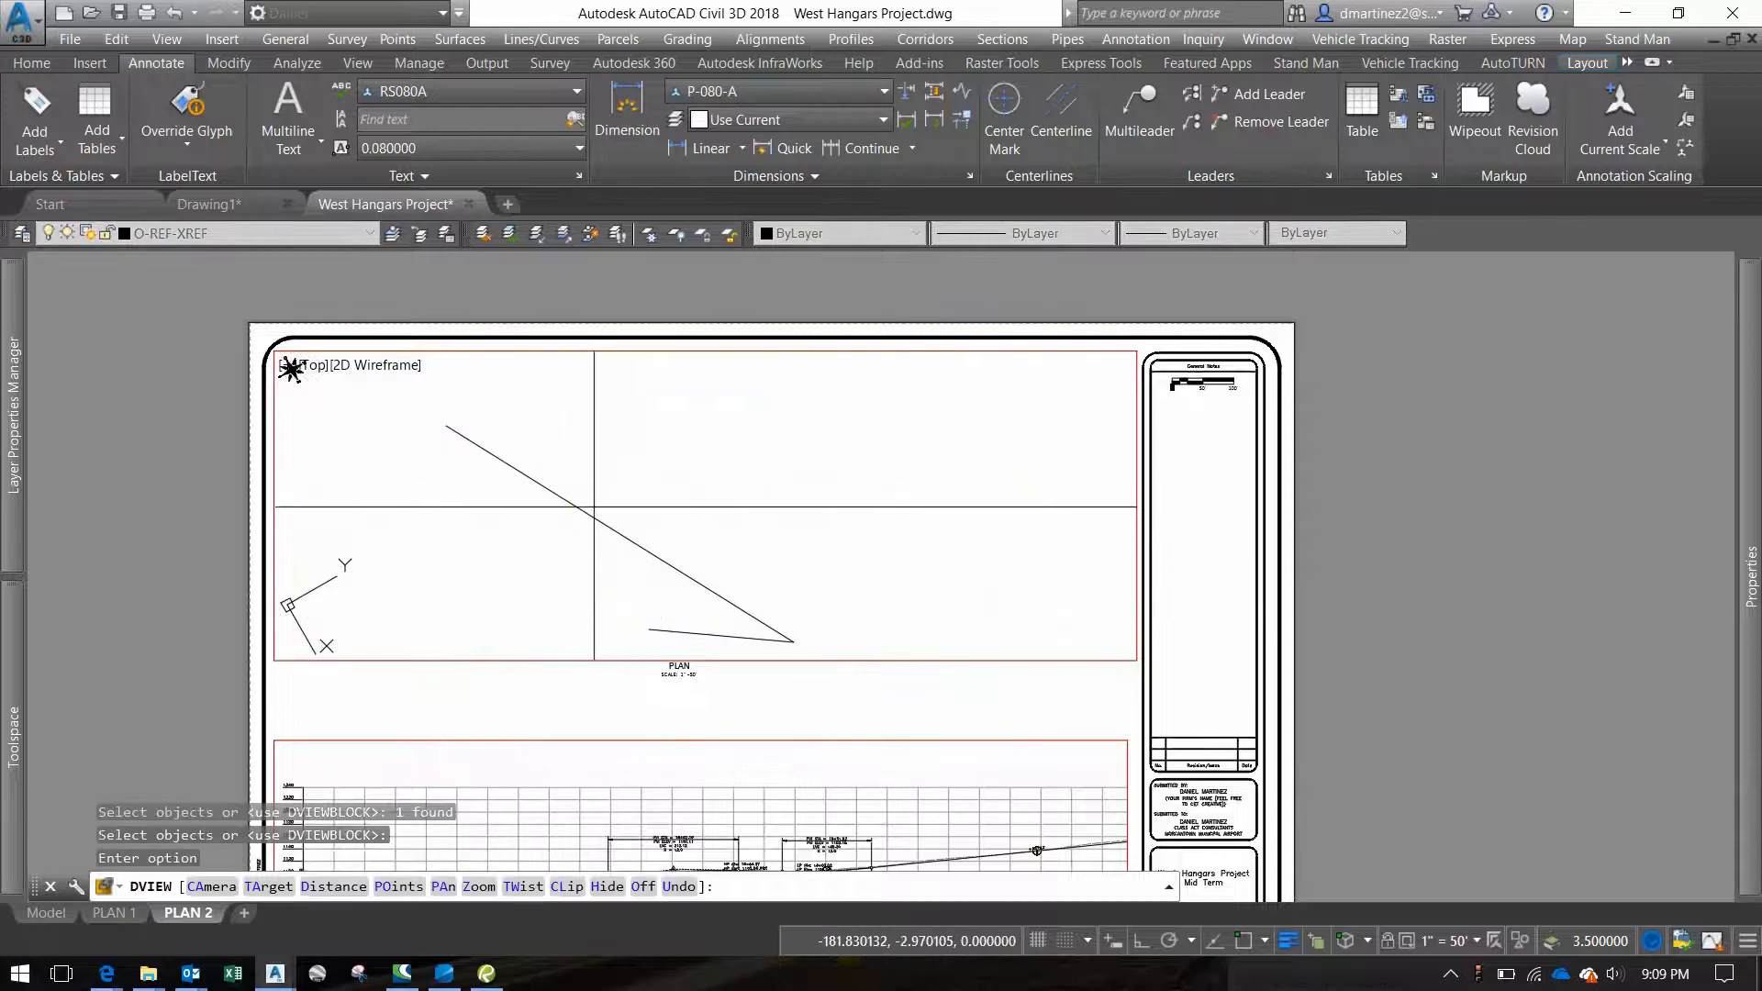
text(TW)
key(Return)
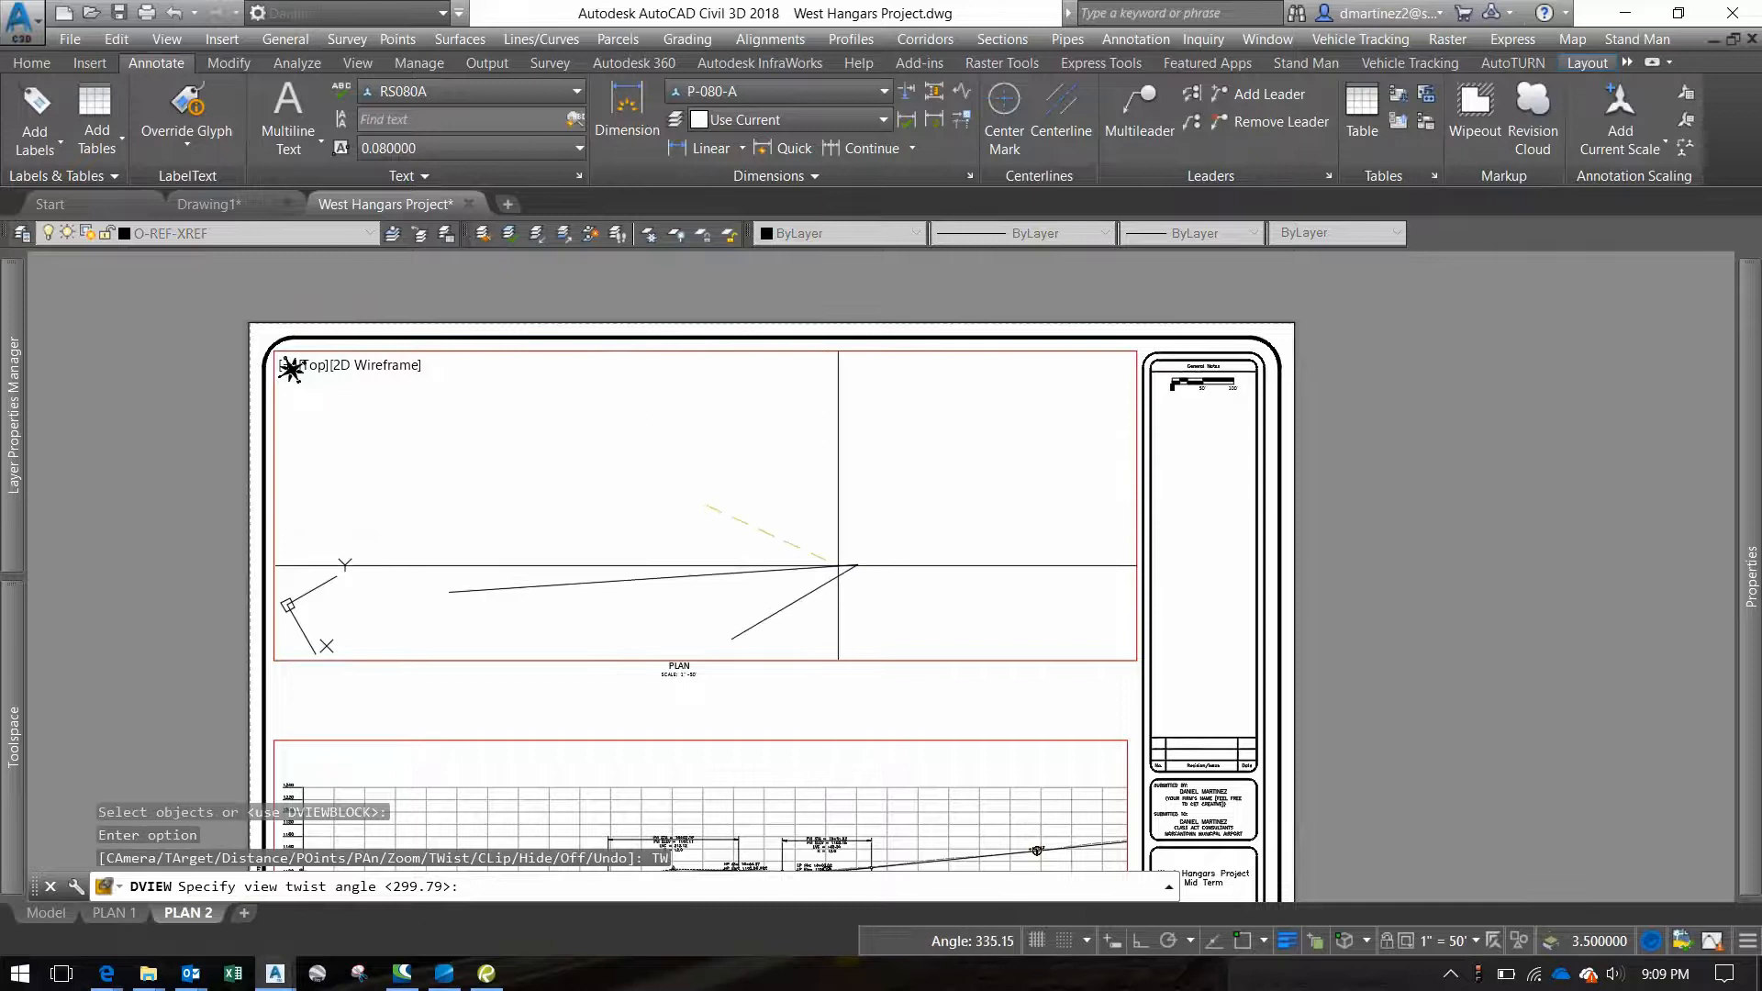
click(897, 609)
key(Return)
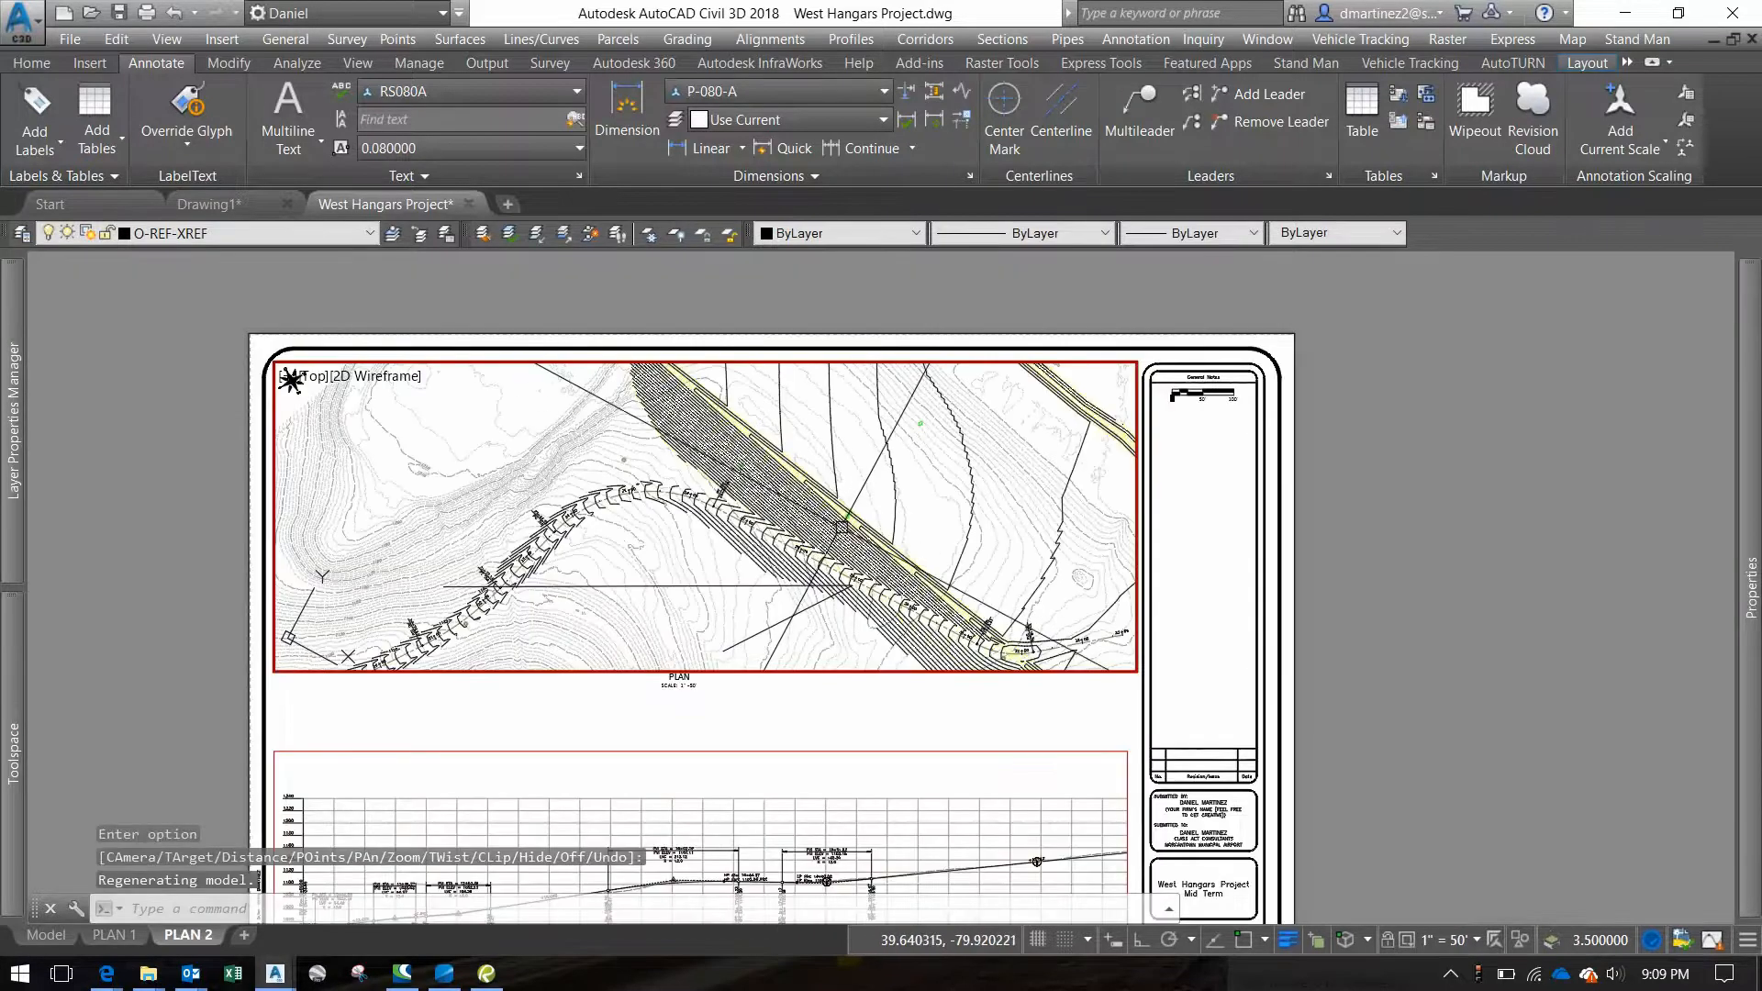
Center the rotated road section in the plan viewport, lock the viewport and check the road's stationing from paper space
middle_drag(841, 527, 806, 491)
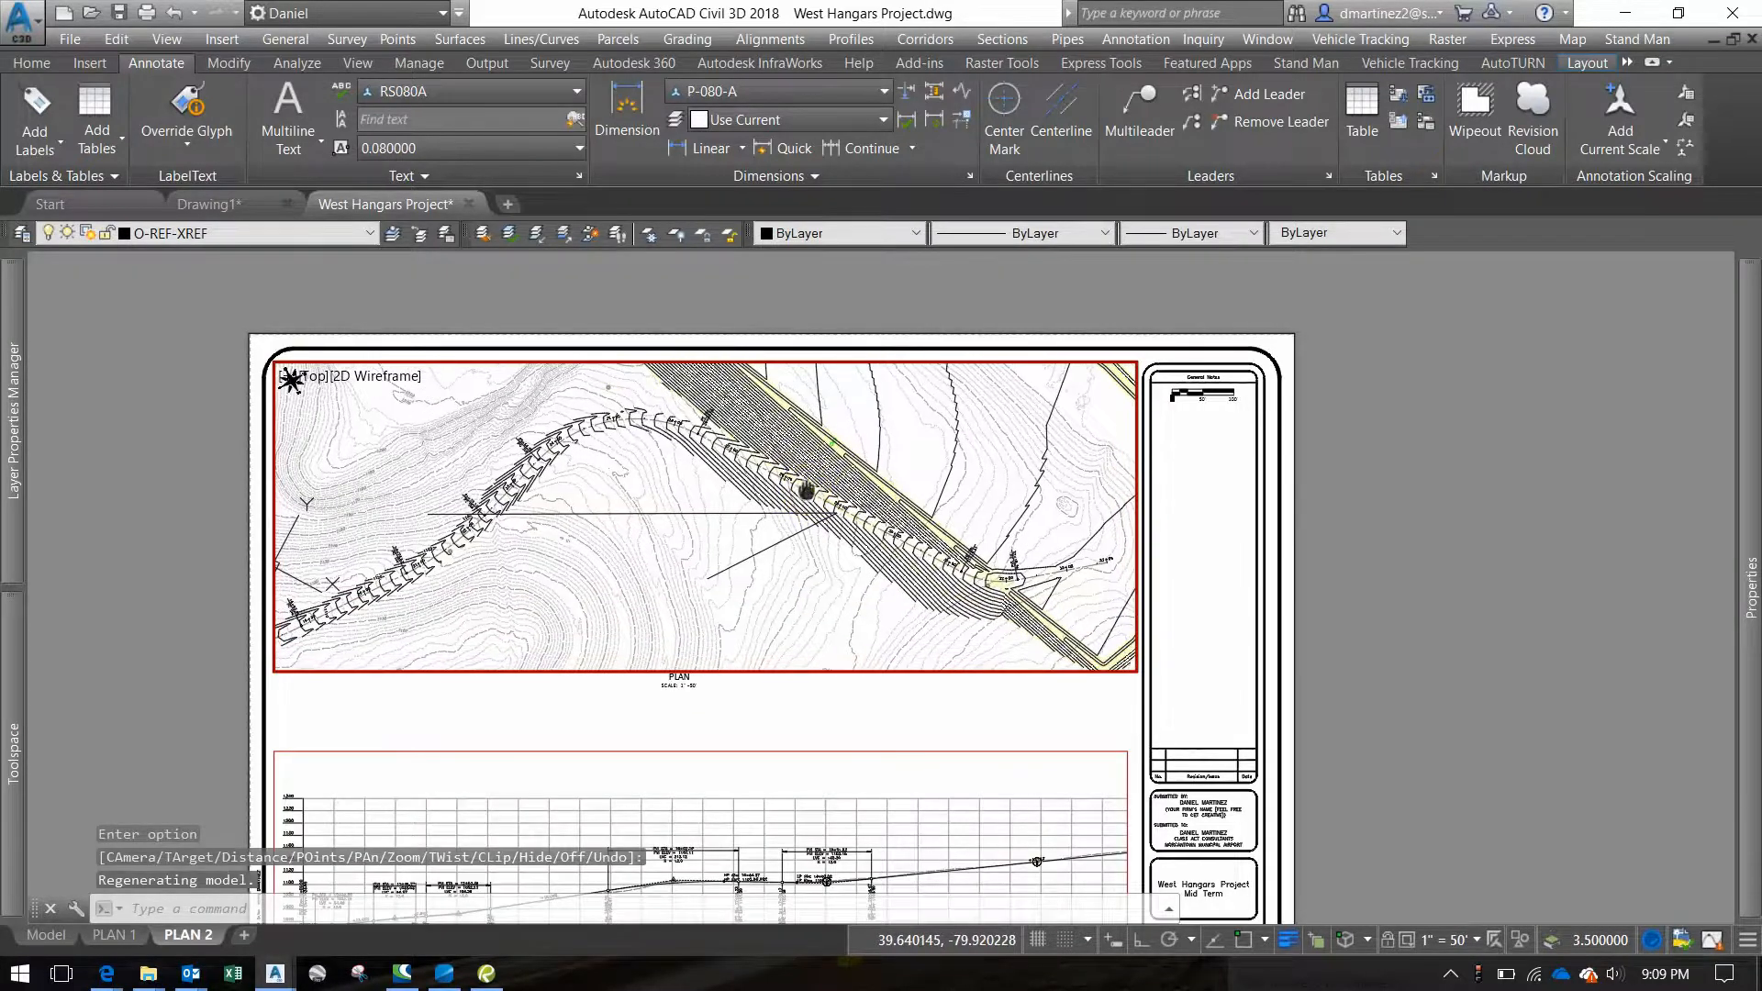
click(1355, 940)
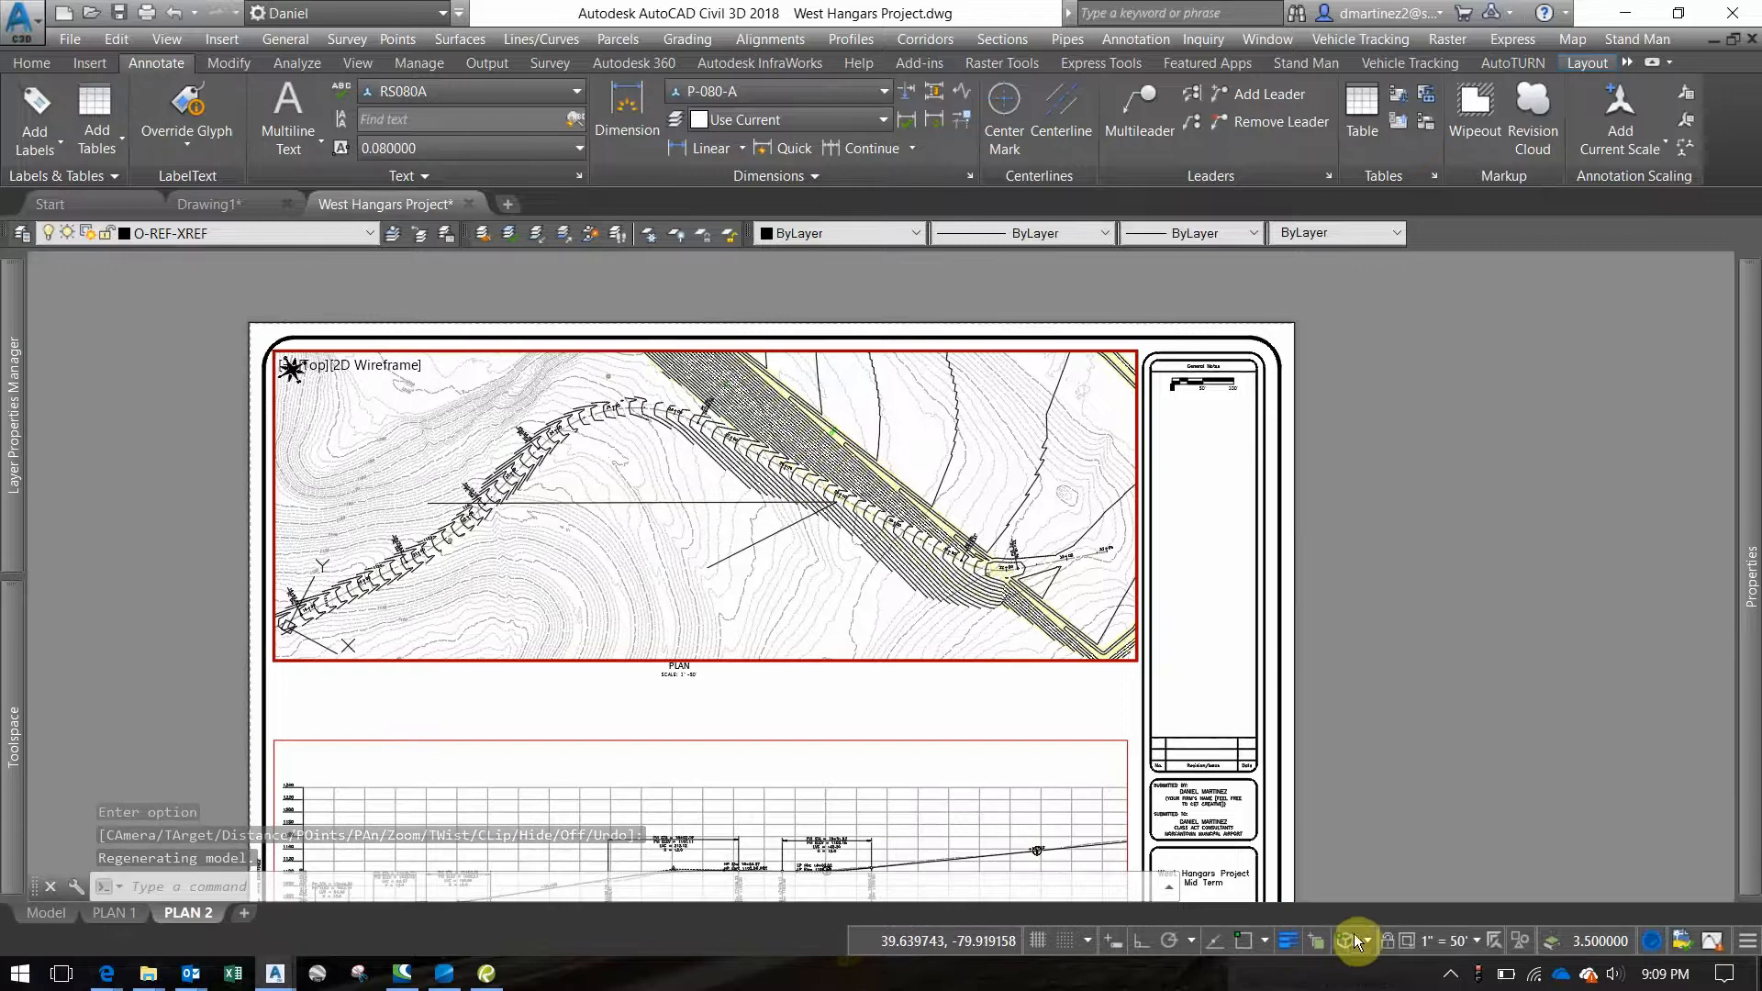
double_click(1337, 586)
scroll(401, 564, up, 6)
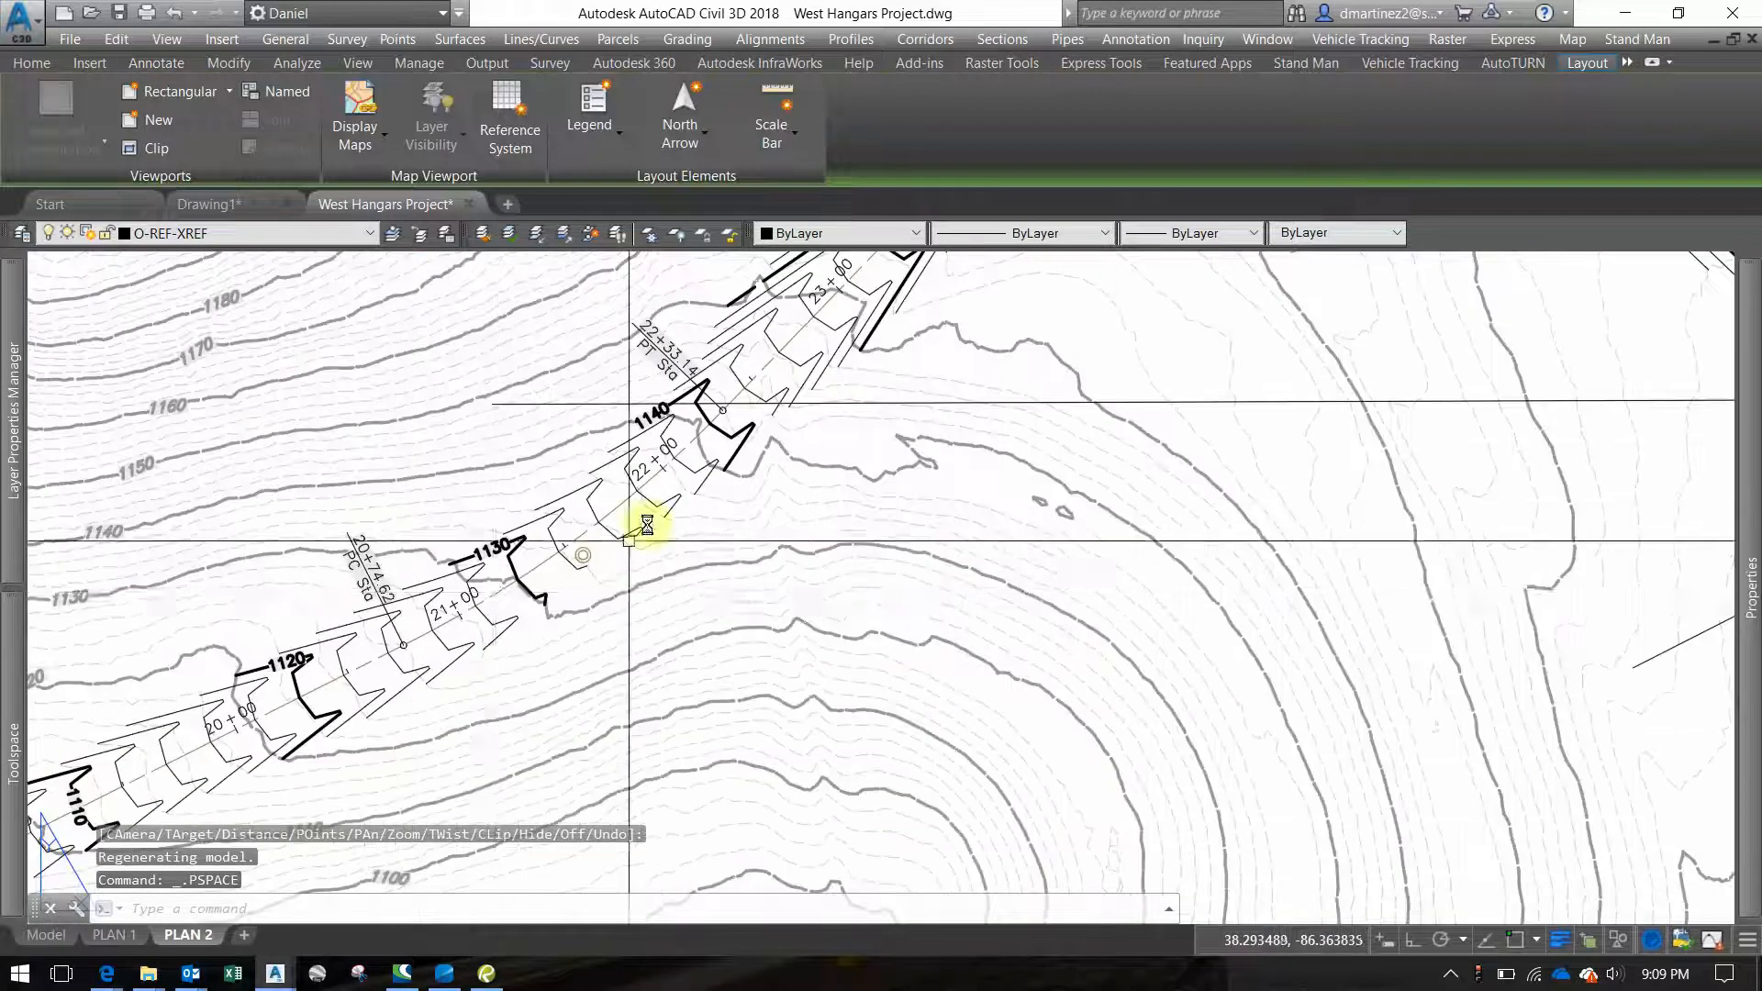
middle_drag(700, 449, 422, 603)
scroll(422, 603, down, 2)
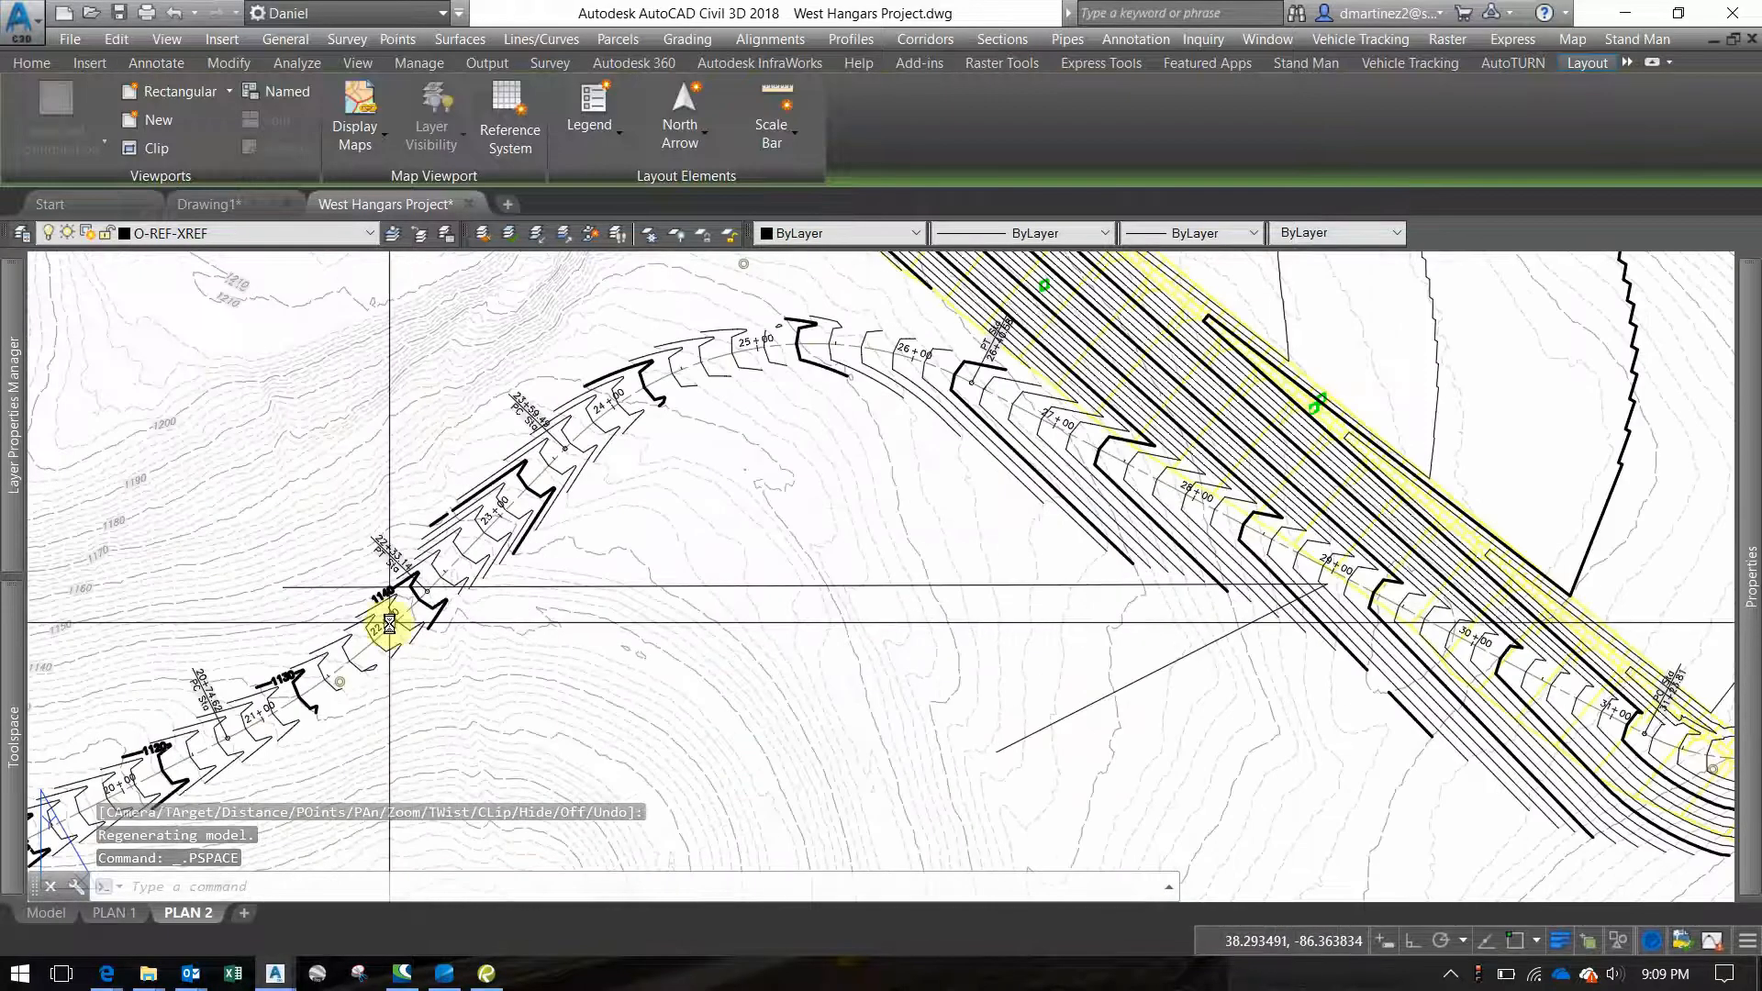
scroll(518, 623, down, 2)
middle_drag(795, 619, 519, 614)
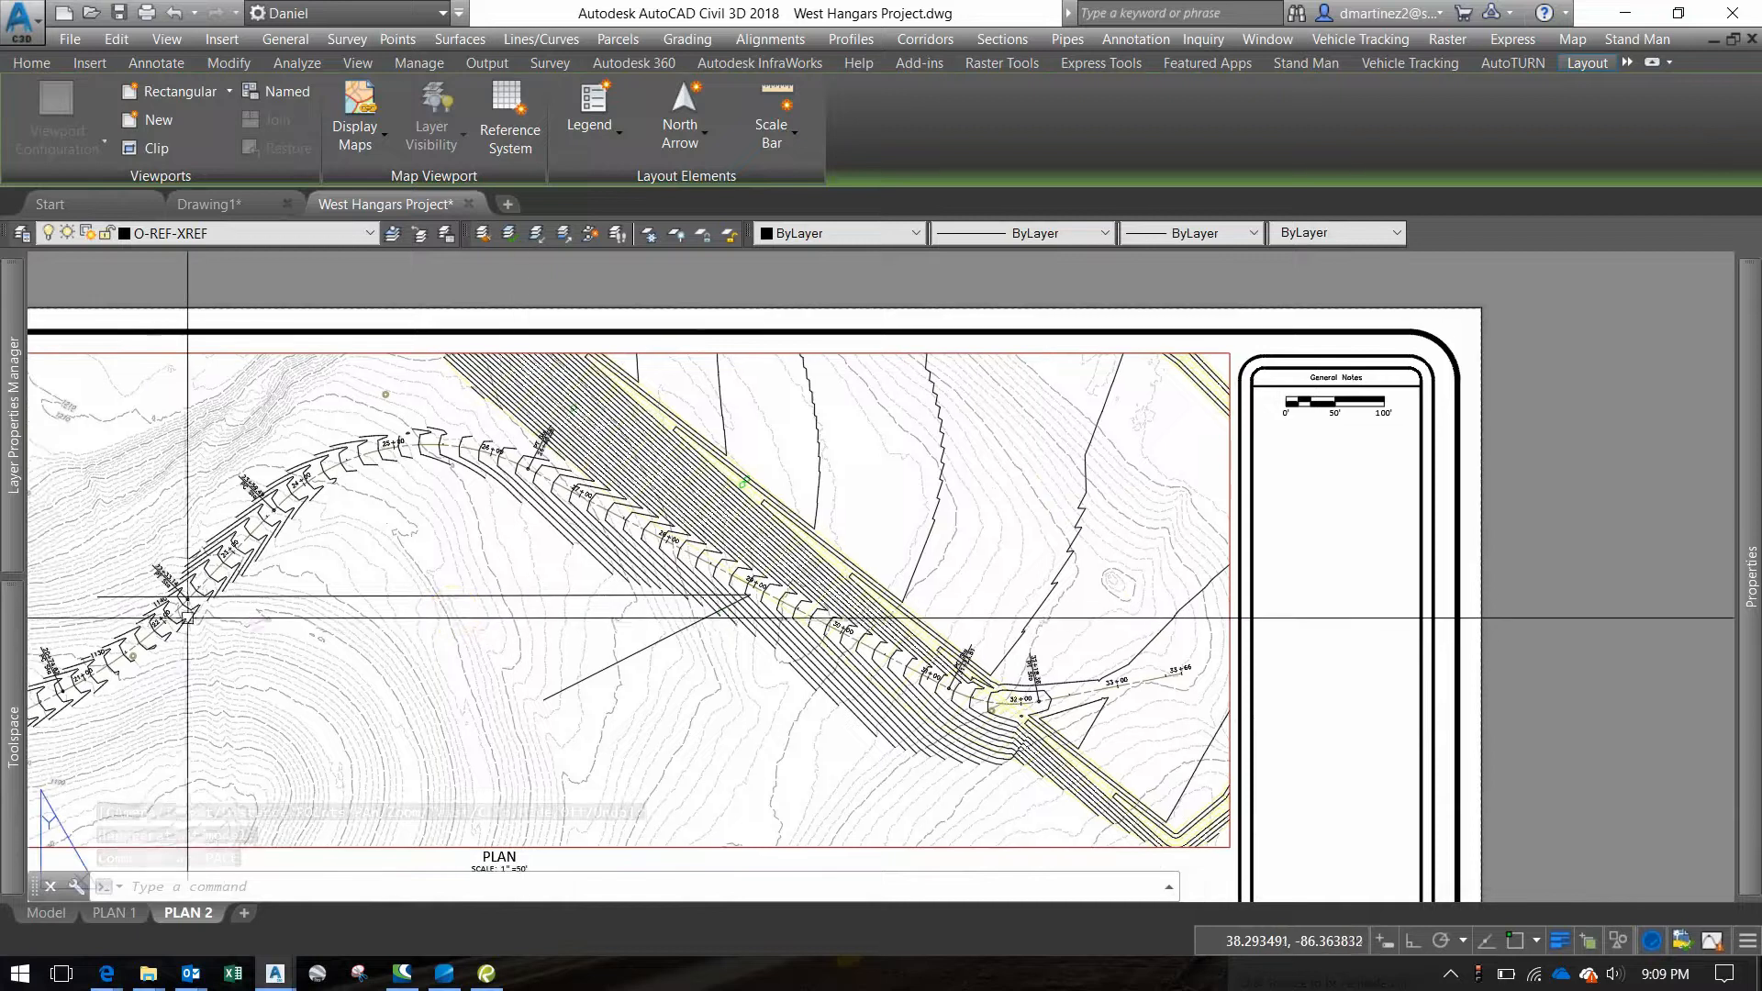
middle_drag(233, 617, 589, 575)
Shift the plan viewport's view to take in the loop road beyond the cul-de-sac, and erase the guide polyline
double_click(757, 512)
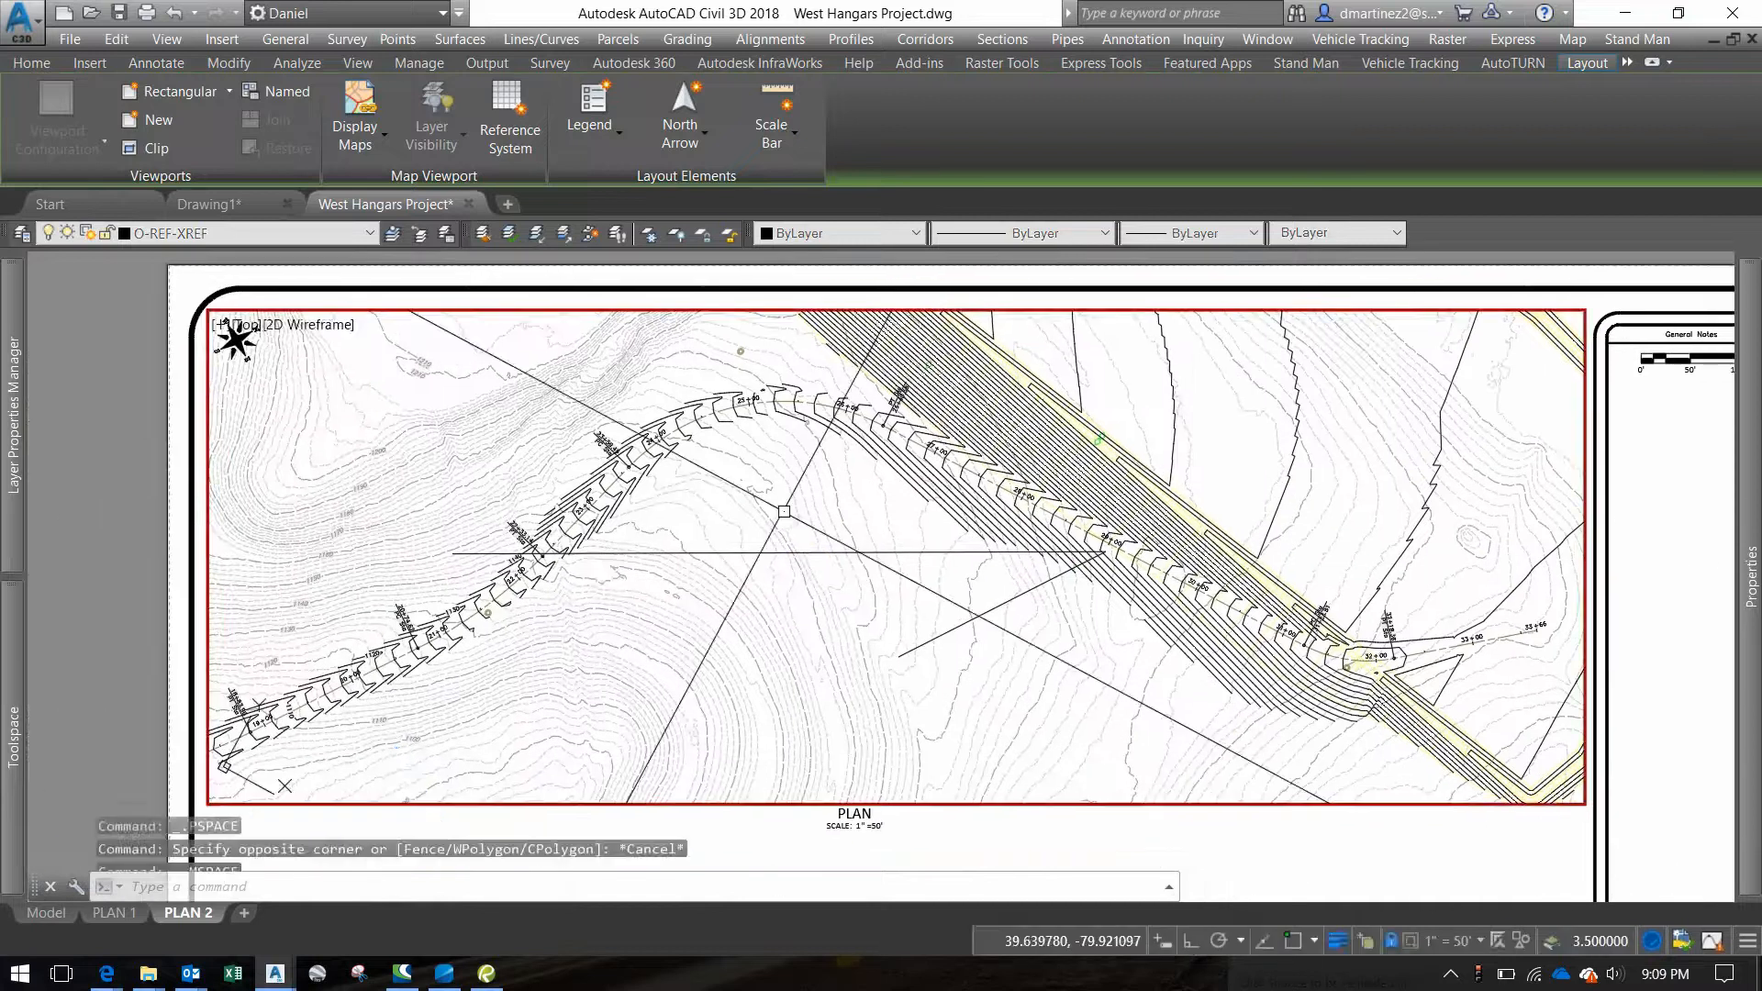
middle_drag(1318, 542, 1167, 562)
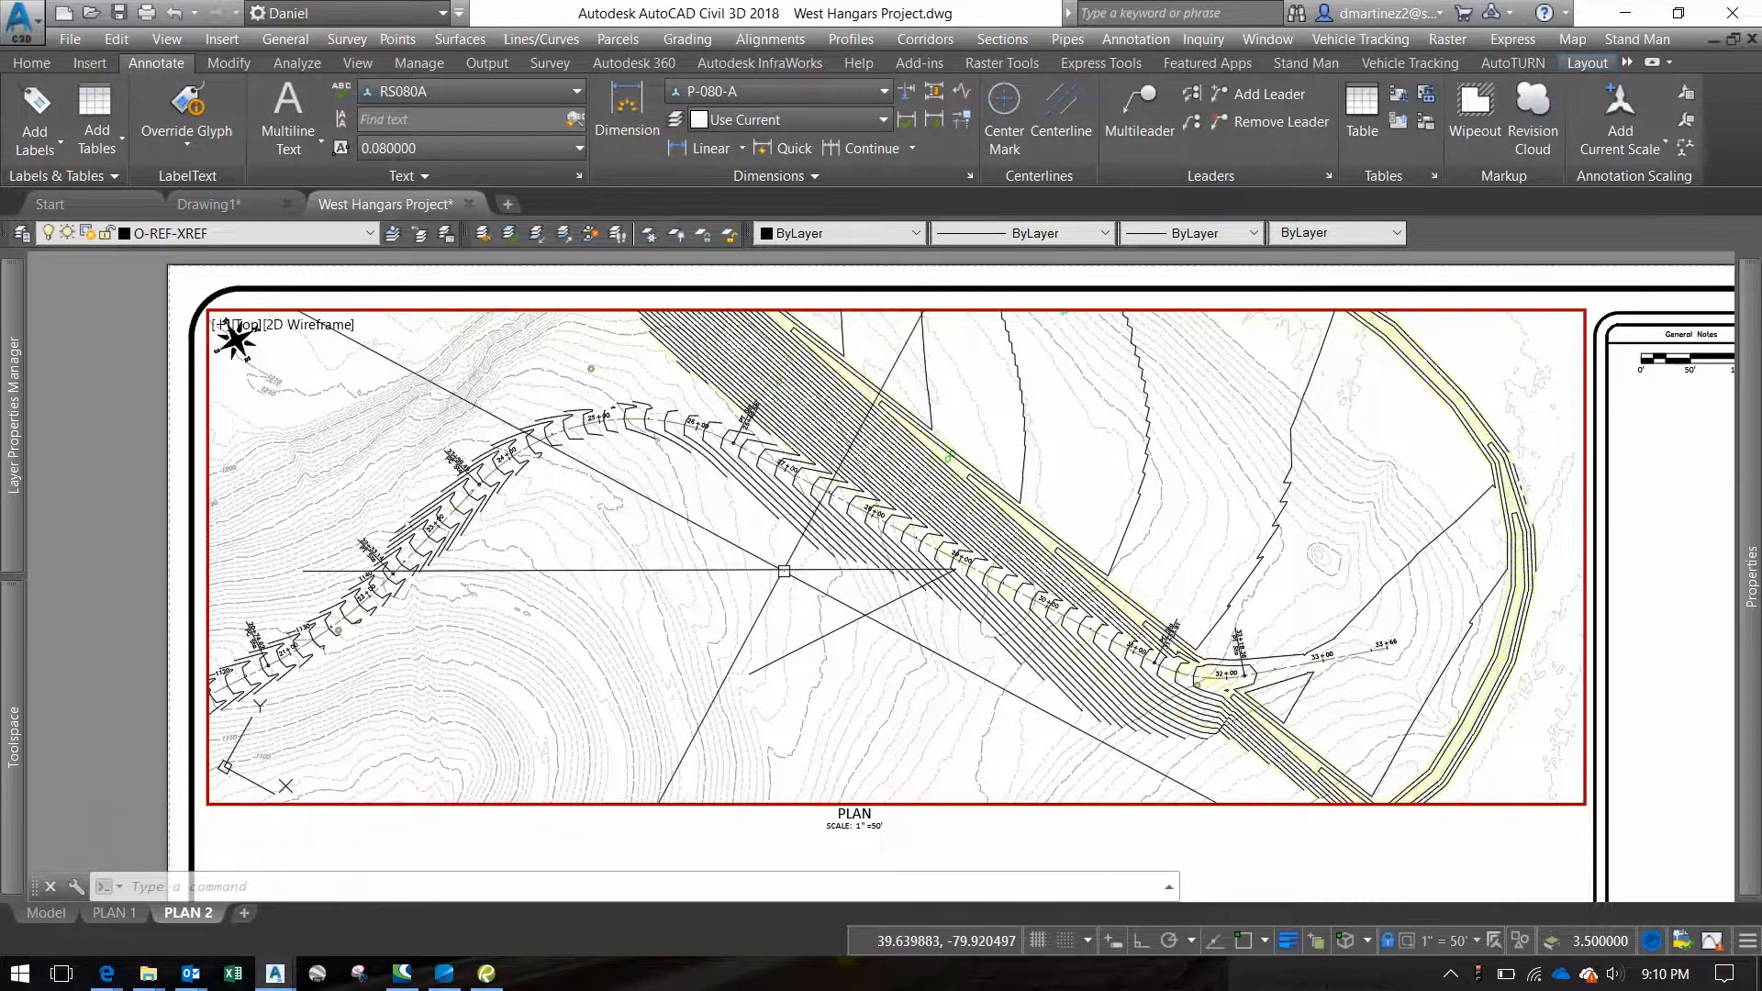
click(787, 570)
key(Delete)
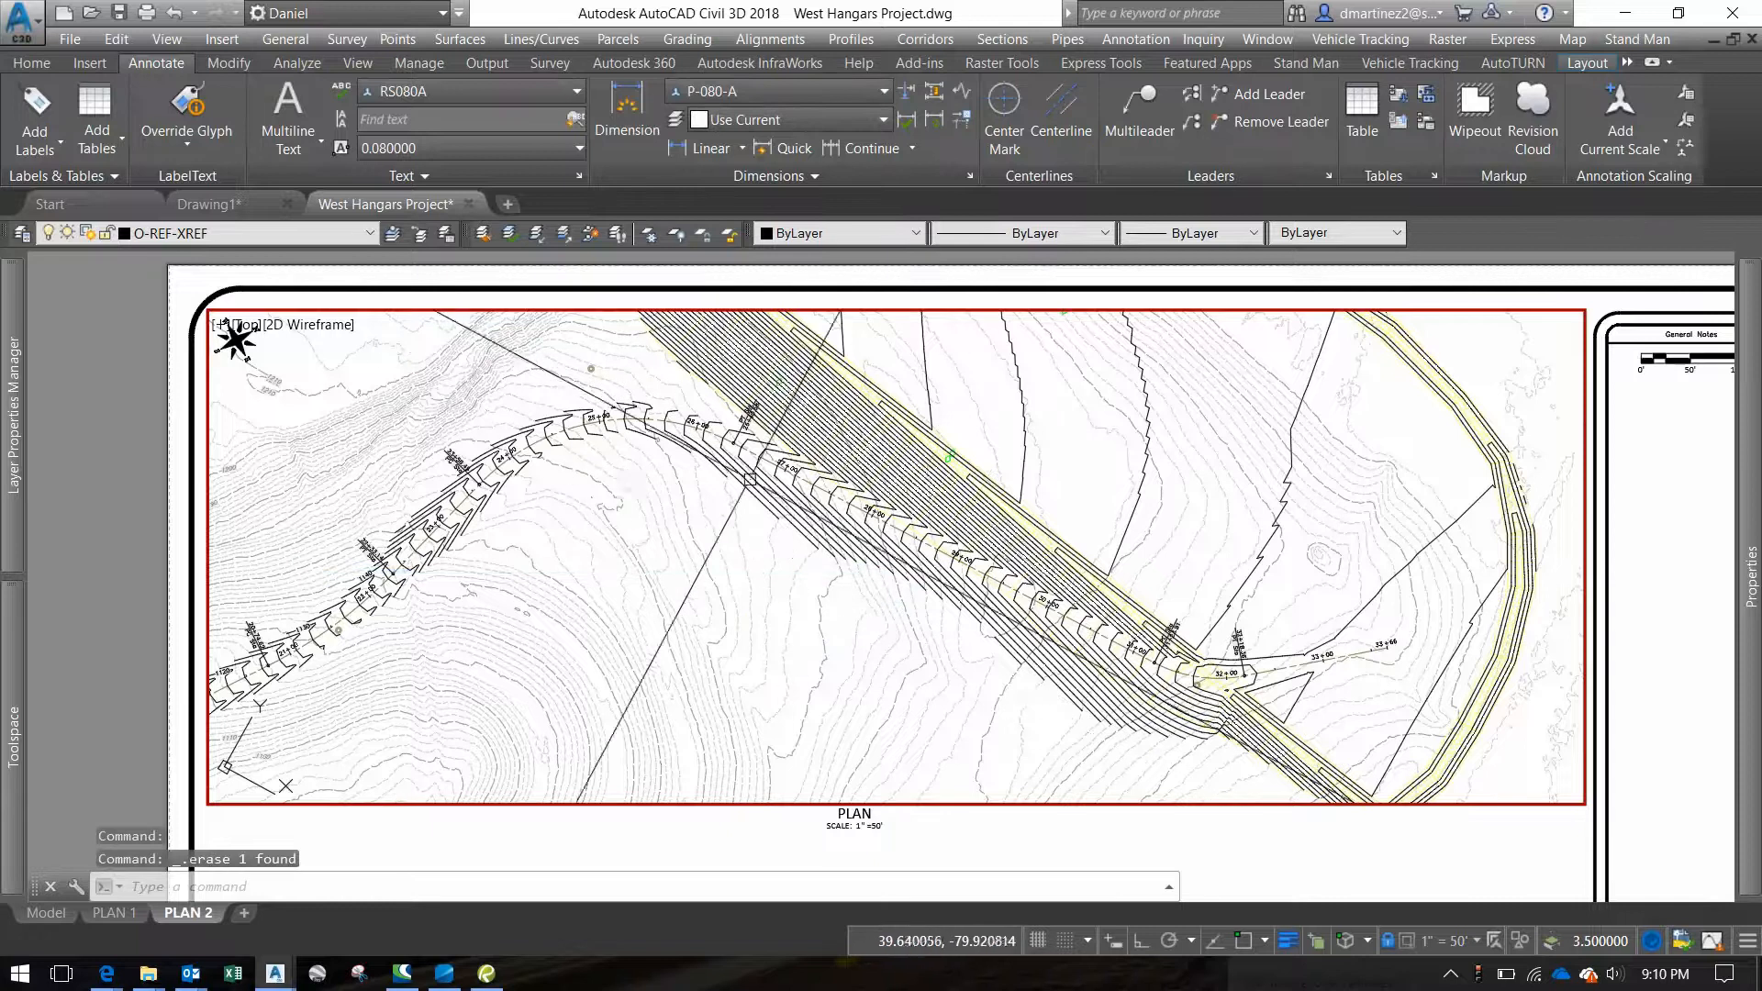
Shift the profile viewport's view to show stations 21+00 to 33+66, lock it and return to paper space
scroll(1014, 601, down, 6)
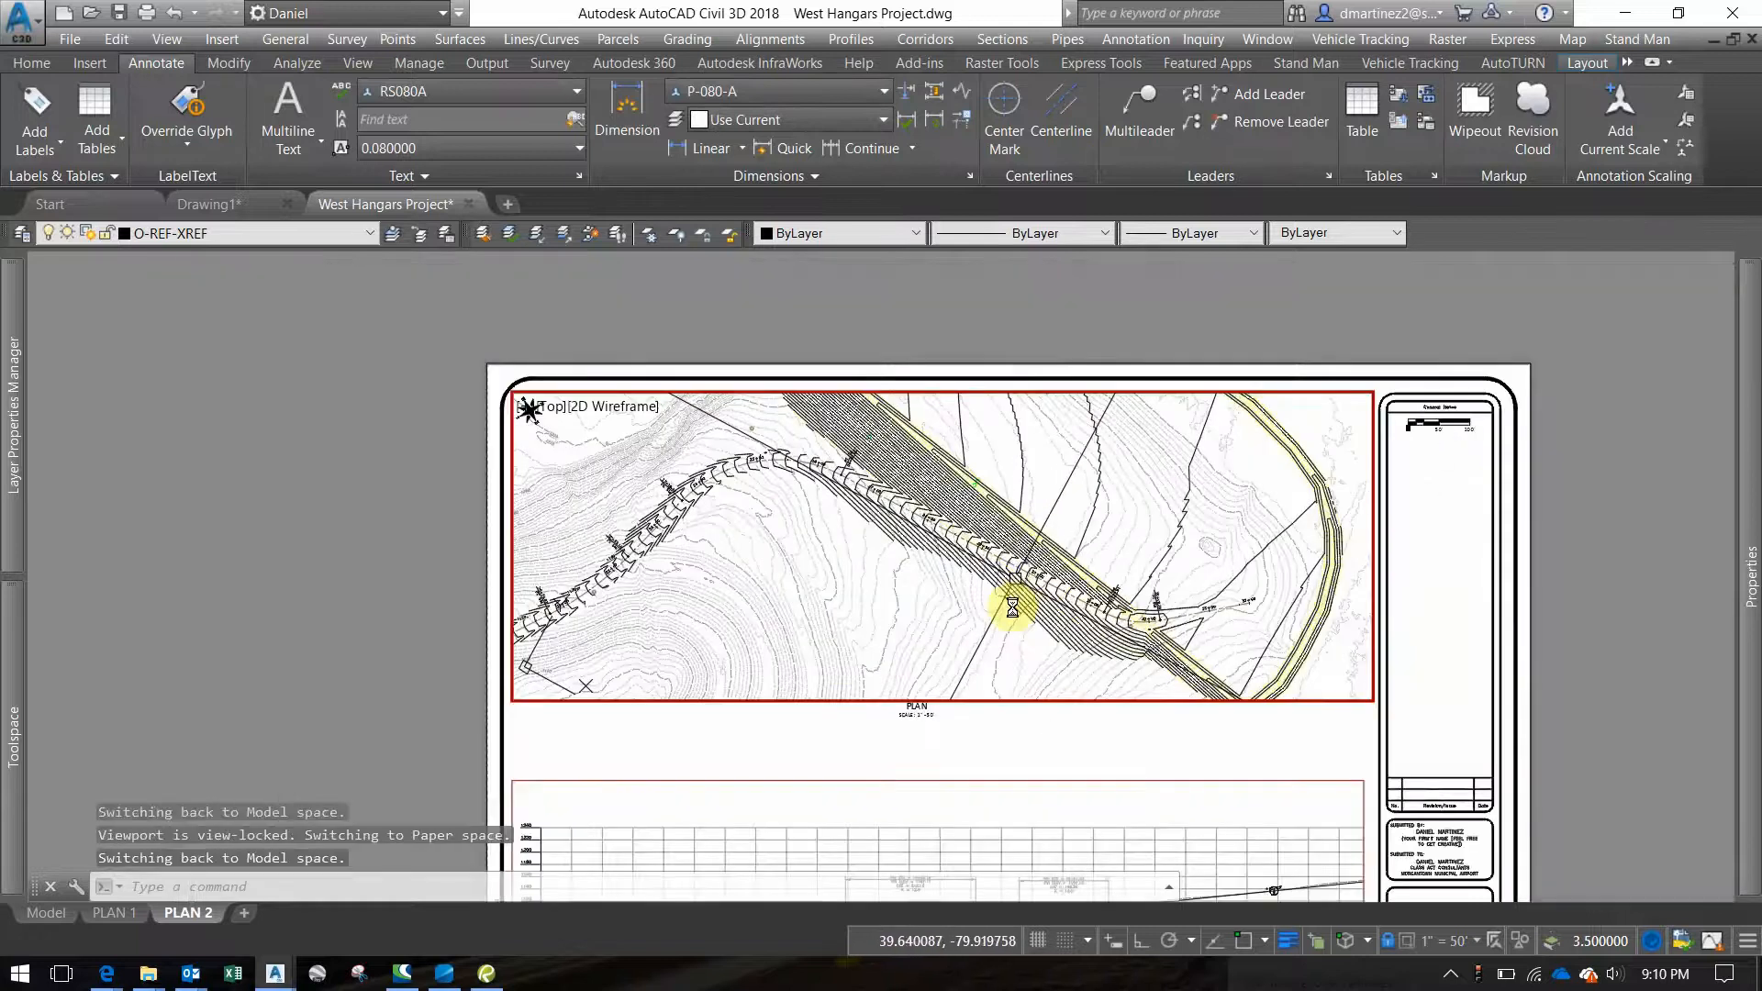
double_click(1015, 626)
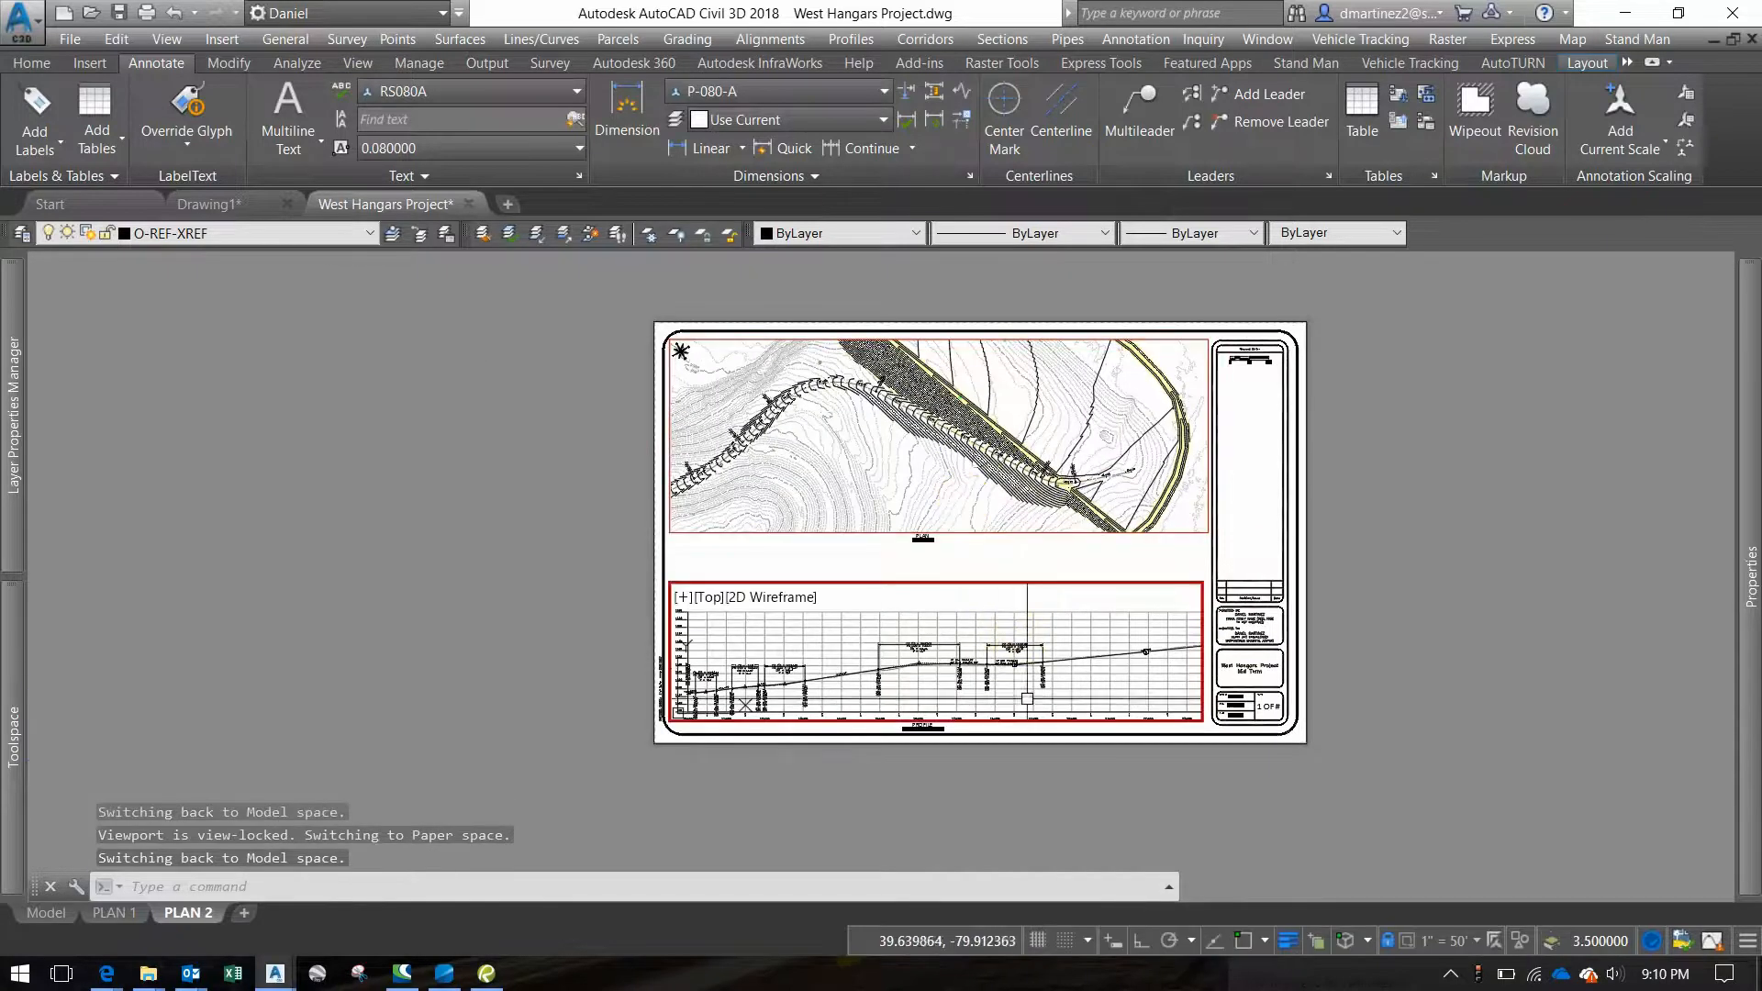
scroll(1018, 706, up, 4)
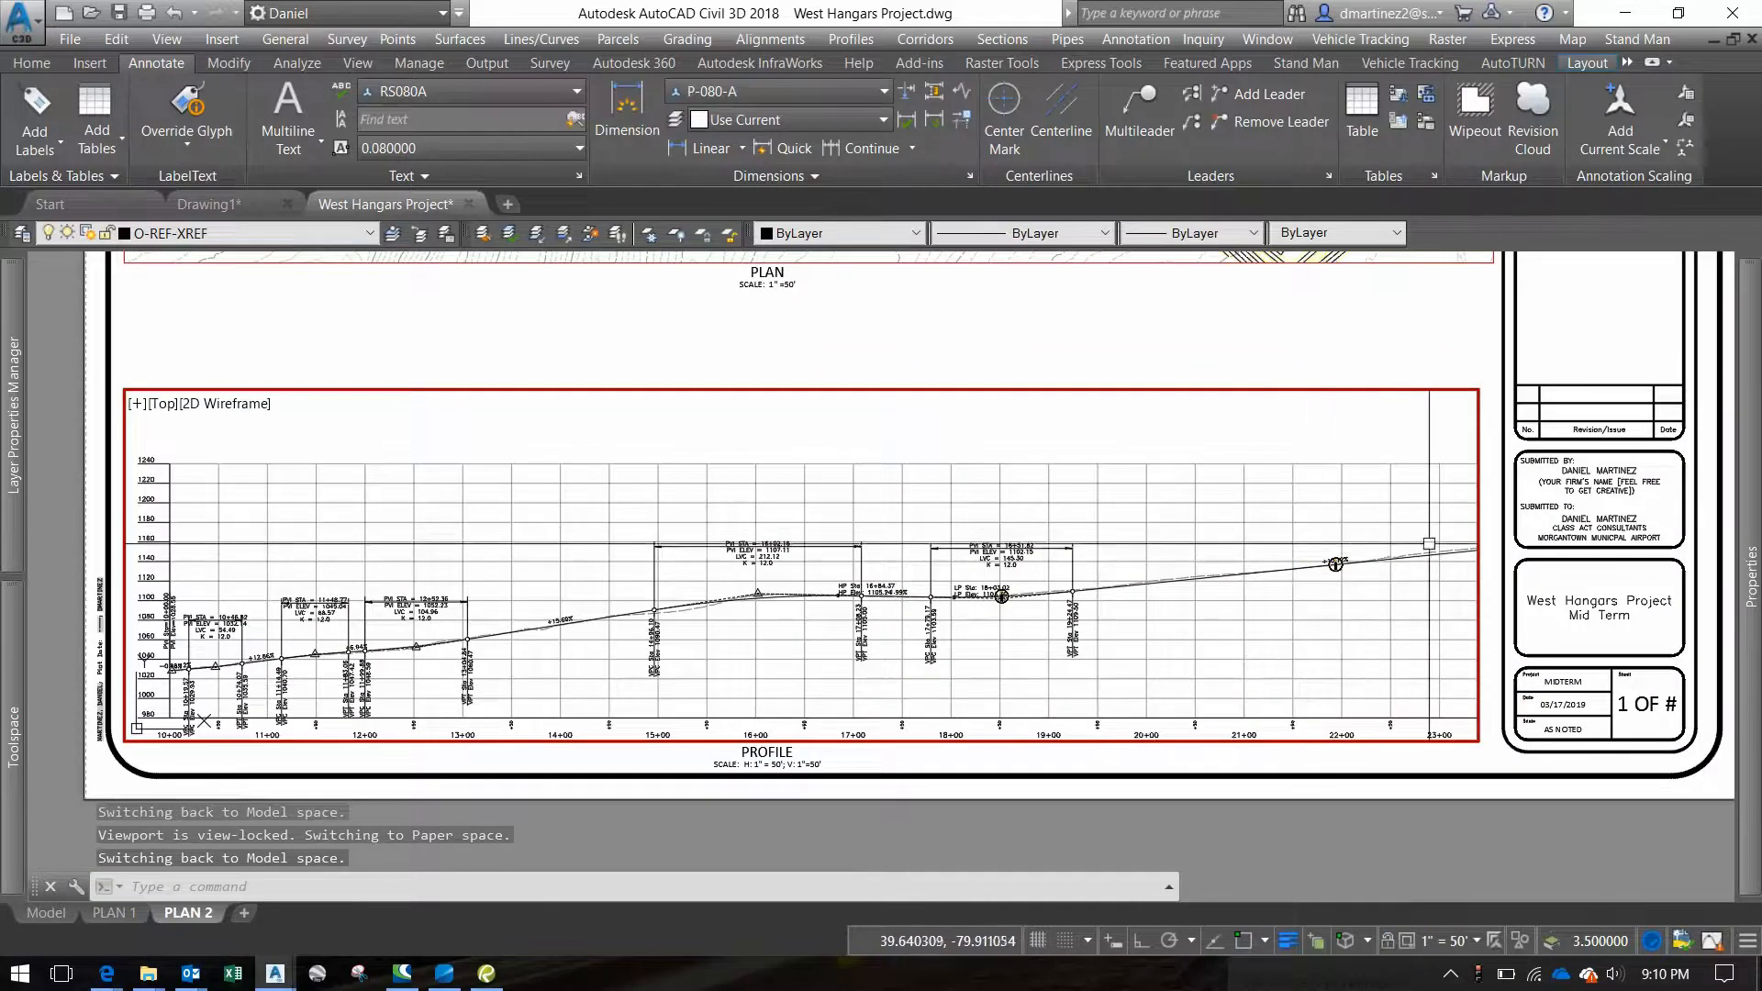
mouse_move(1430, 549)
middle_down()
mouse_move(1316, 563)
mouse_move(472, 483)
mouse_move(325, 518)
mouse_move(368, 549)
middle_up()
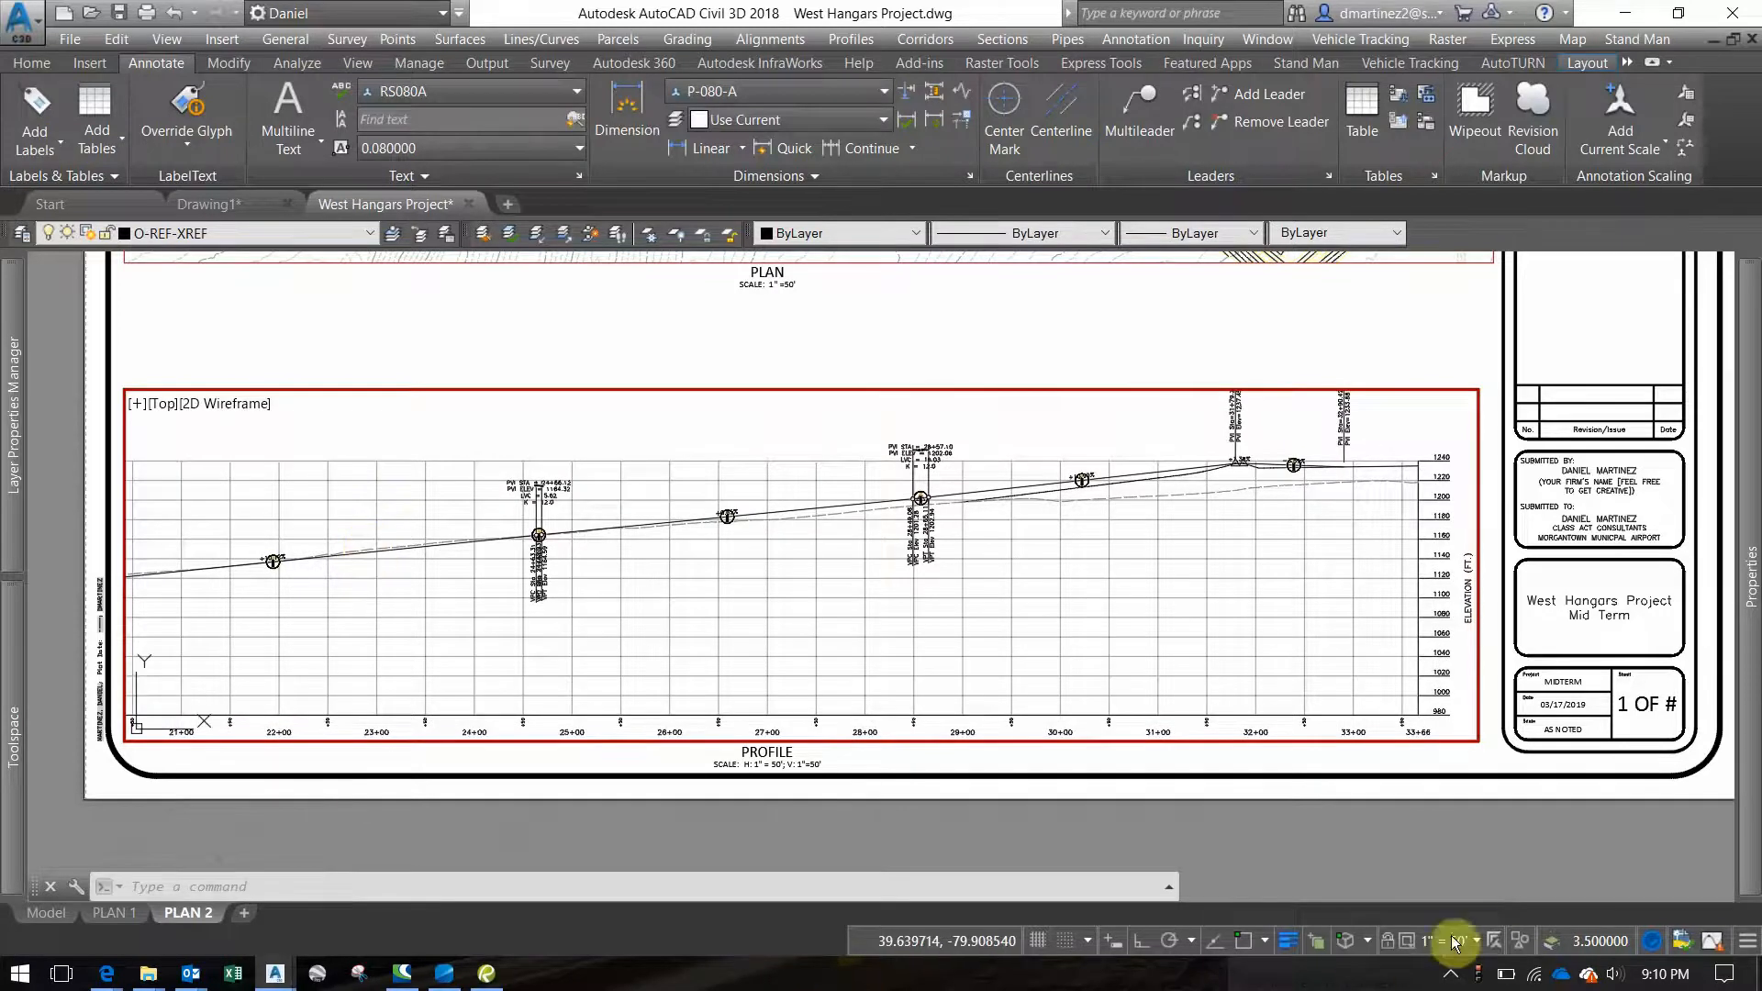
double_click(1350, 367)
Stretch the profile viewport's top edge straight up with Ortho on, so the PVI labels at 31+79.25 and 32+90.42 fit inside
scroll(1325, 391, up, 2)
scroll(1362, 415, up, 1)
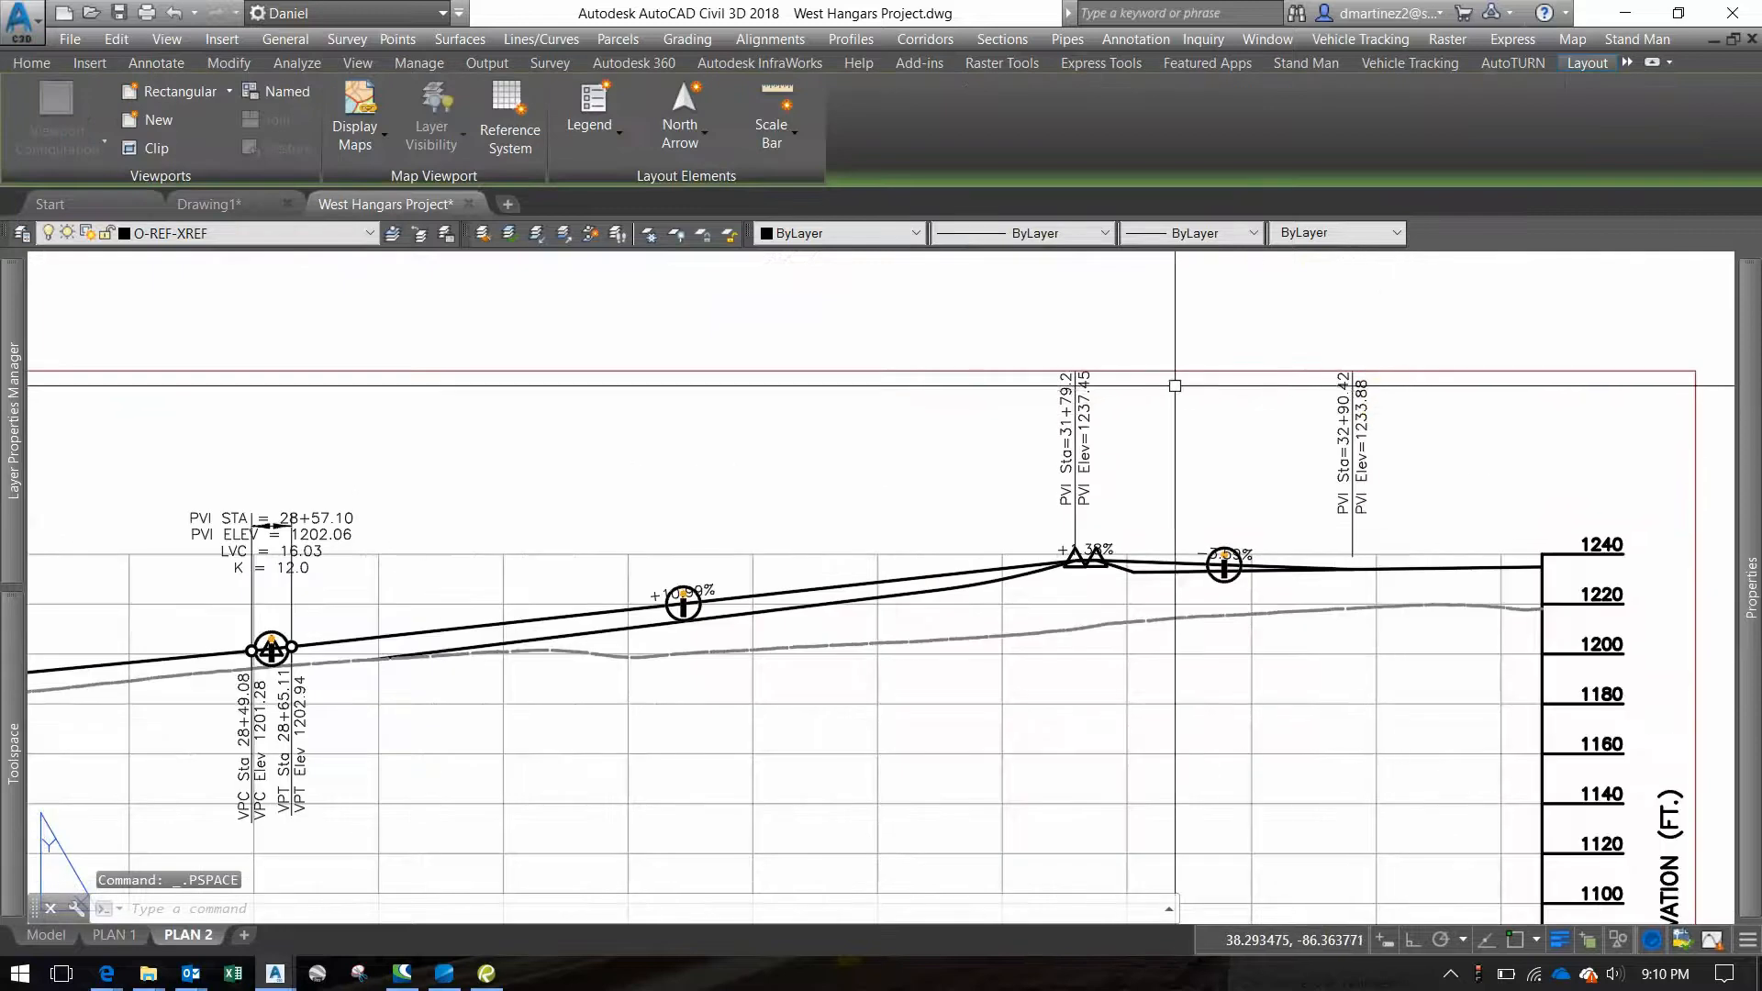
scroll(1106, 389, up, 2)
scroll(1087, 382, down, 2)
scroll(1084, 377, up, 2)
scroll(1084, 376, down, 4)
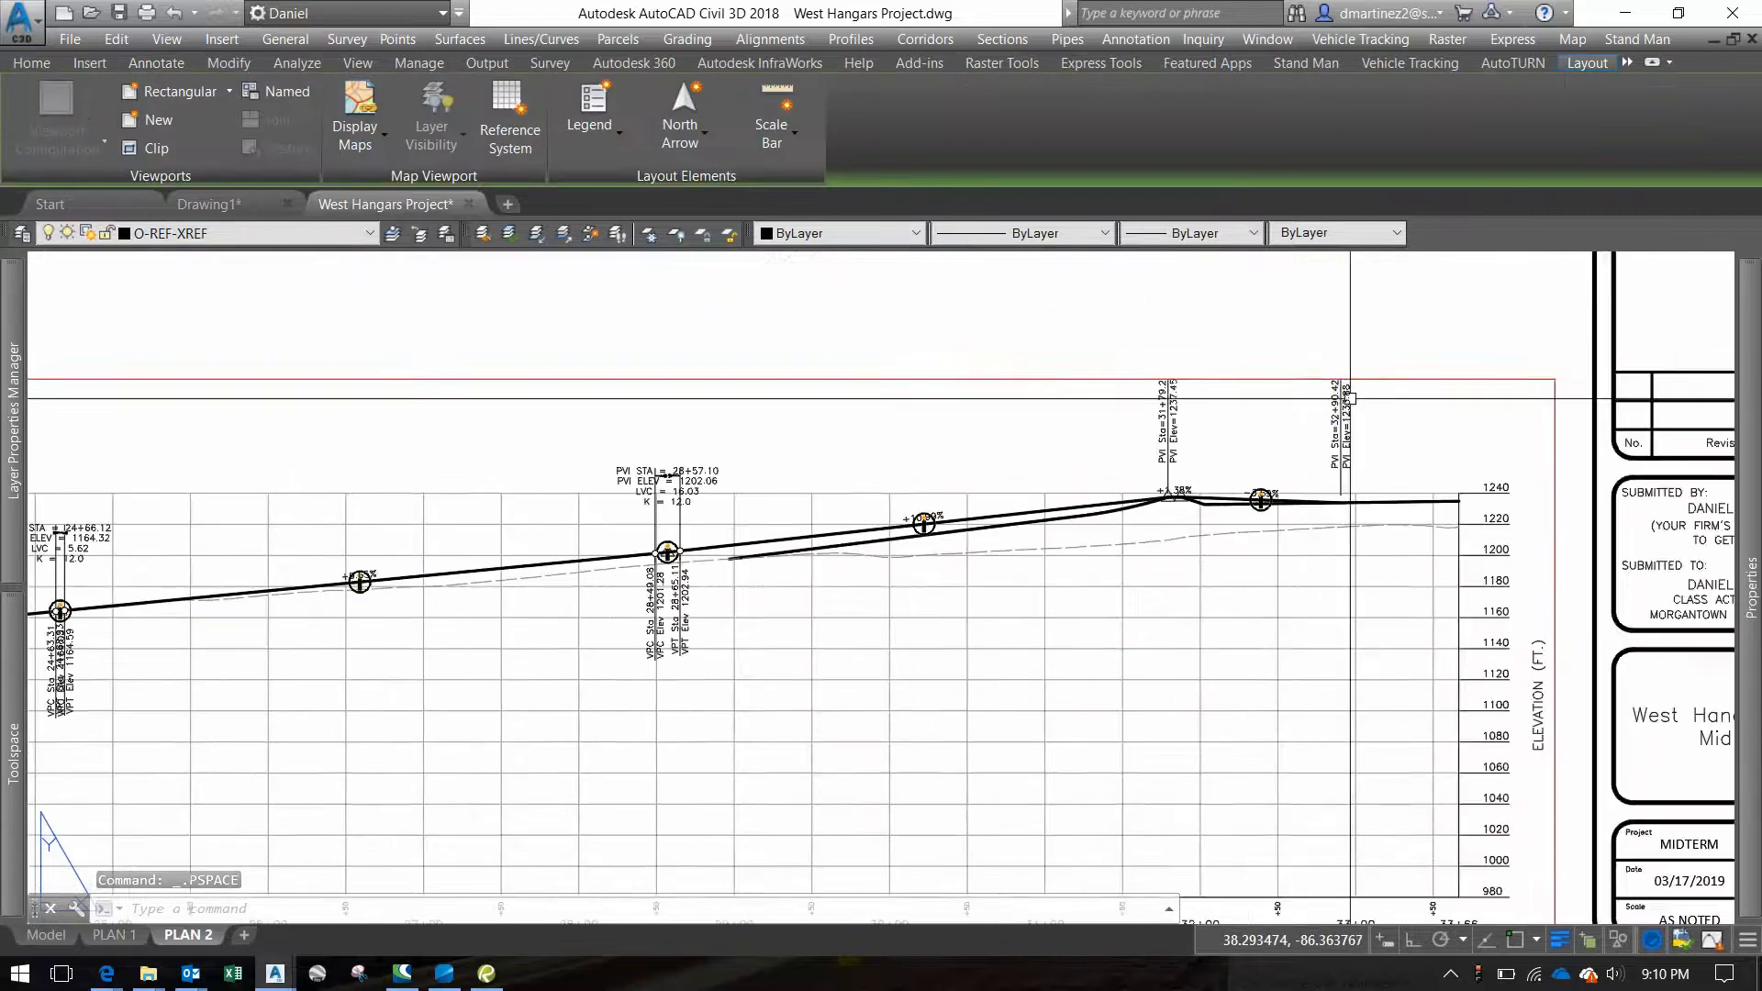
click(1404, 377)
click(1555, 377)
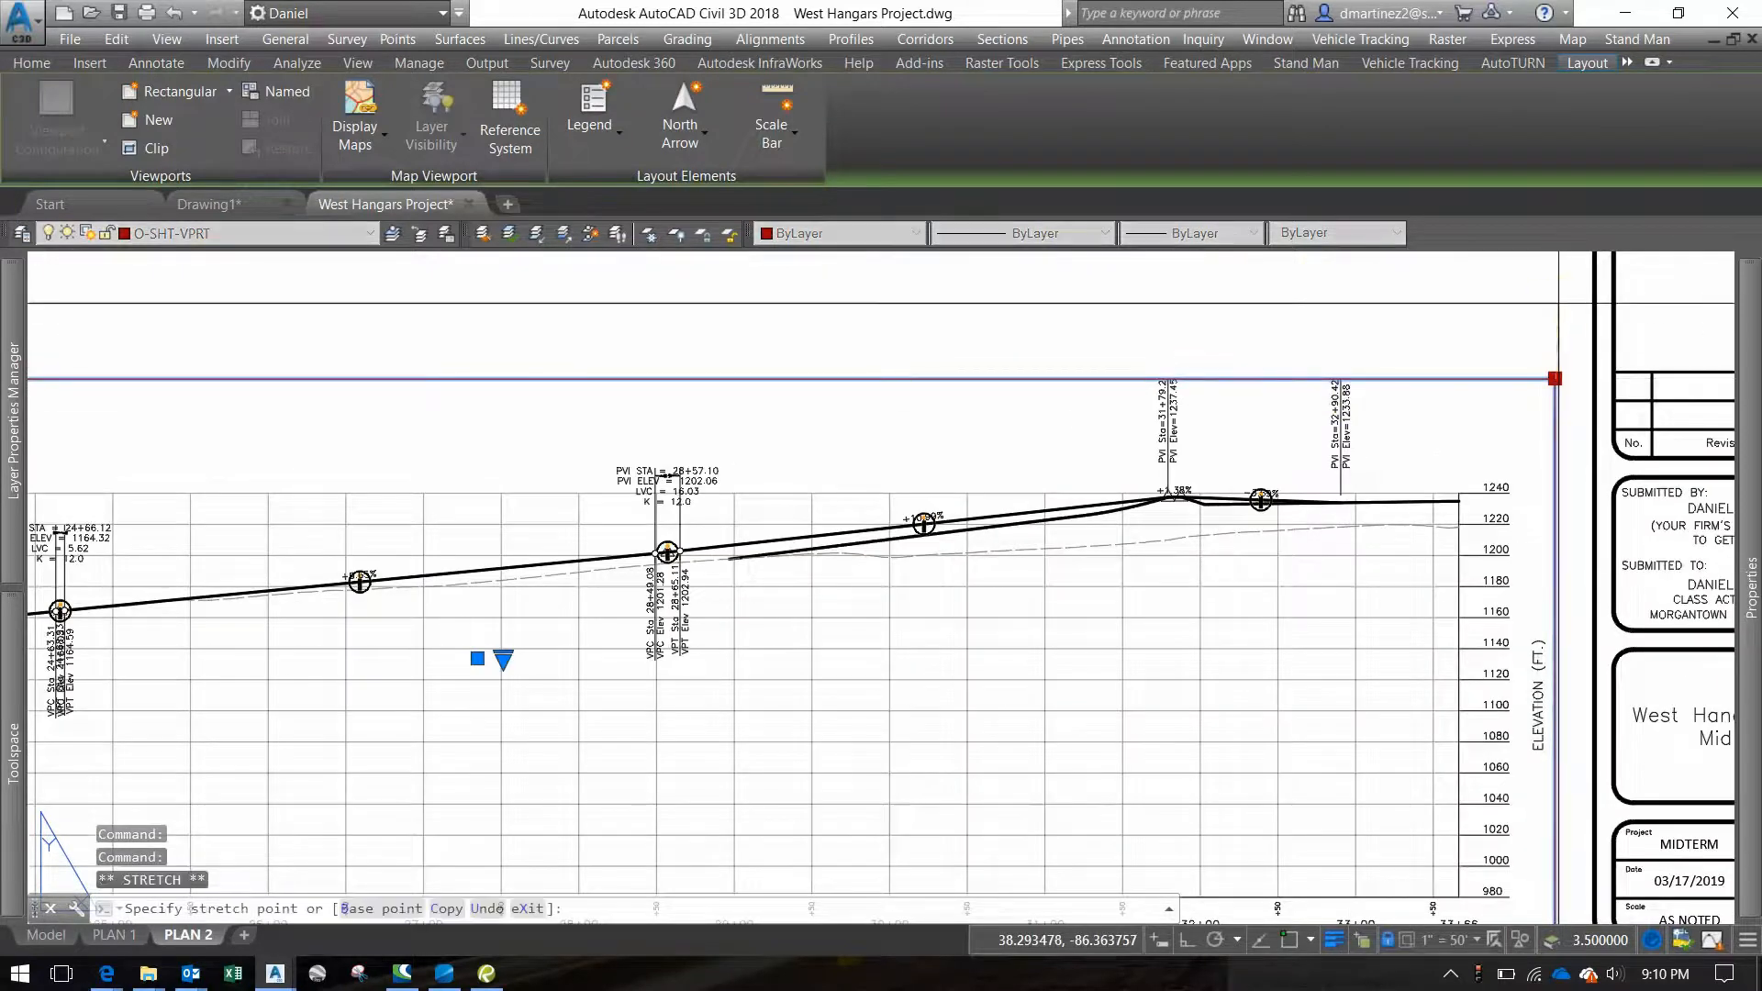
key(F8)
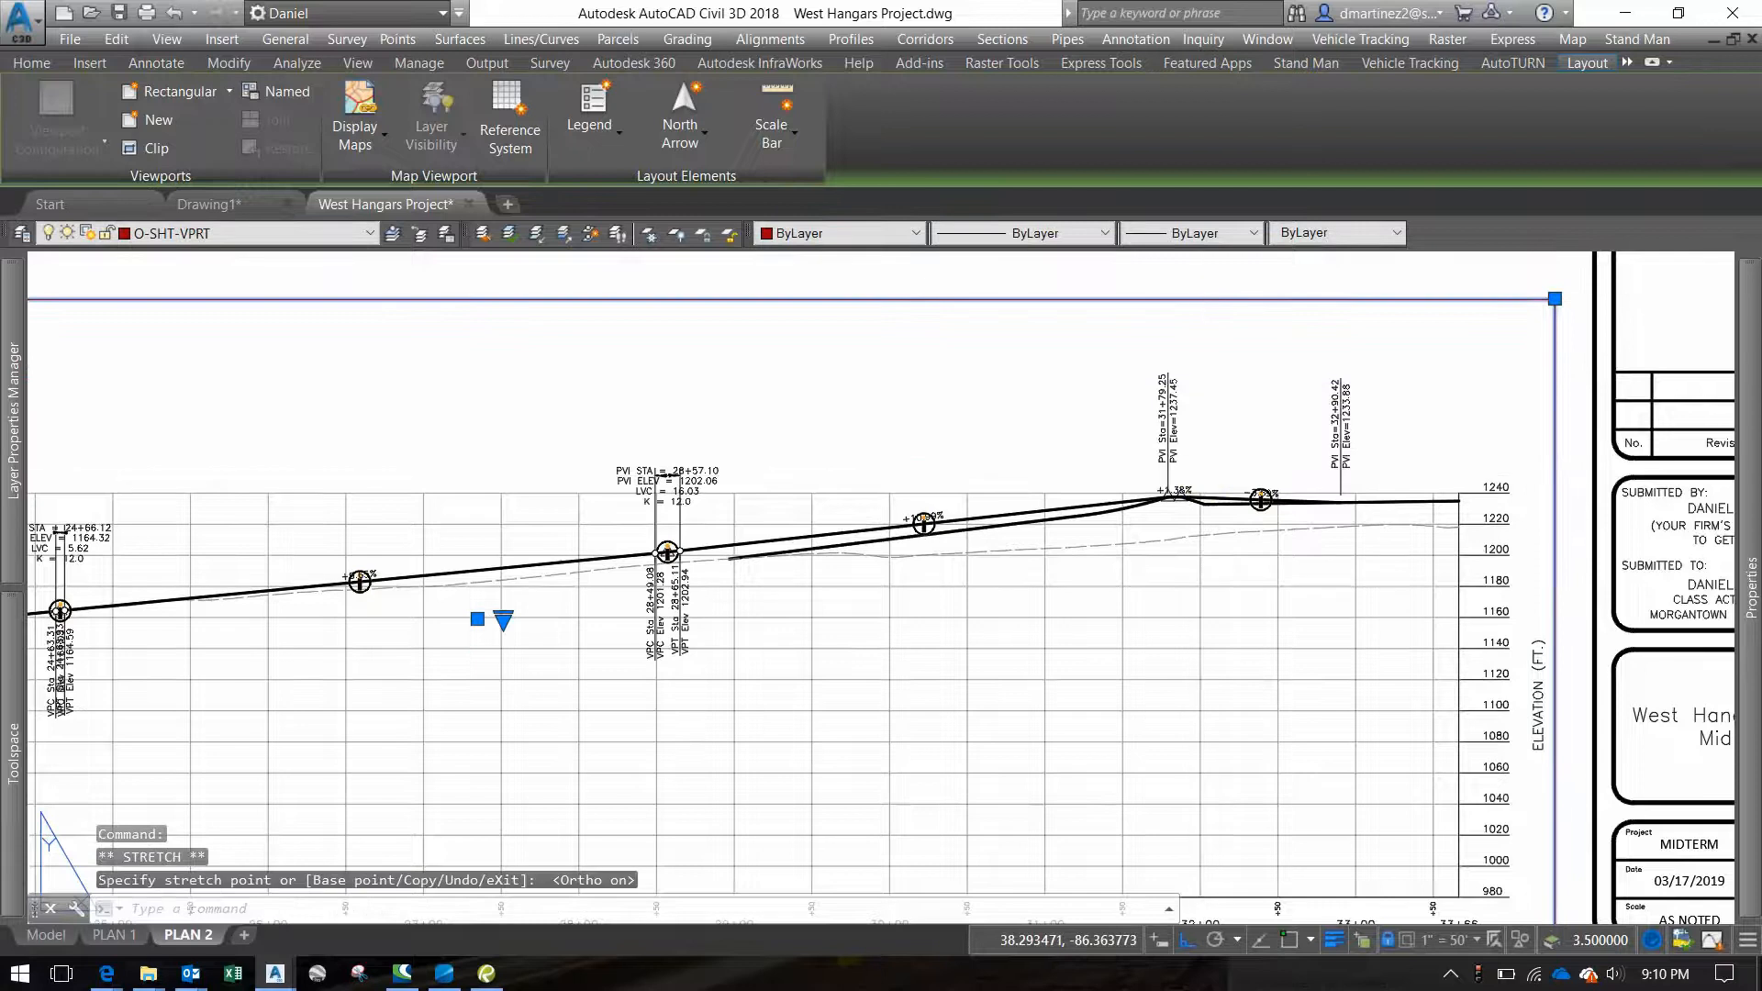
key(Escape)
Examine the vertical curve labels around stations 24+66 and 28+57 in the PLAN 2 profile
scroll(1176, 479, down, 2)
scroll(1175, 479, down, 2)
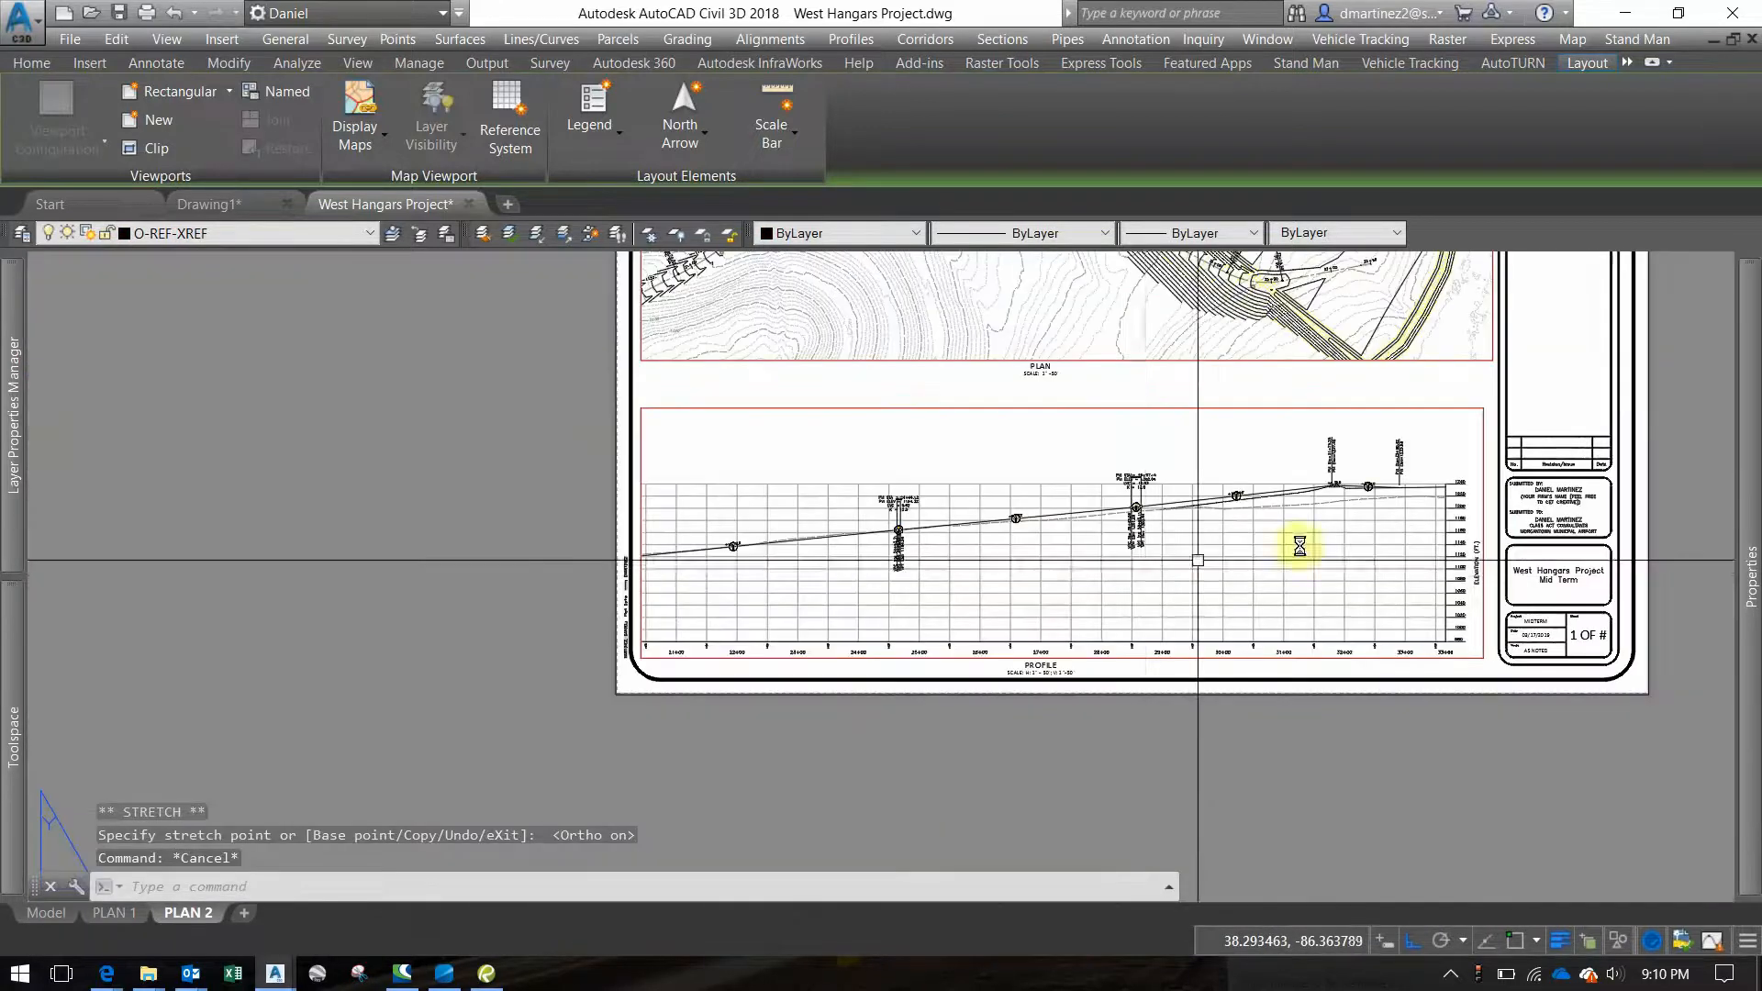
middle_drag(1368, 524, 1131, 564)
scroll(679, 563, up, 5)
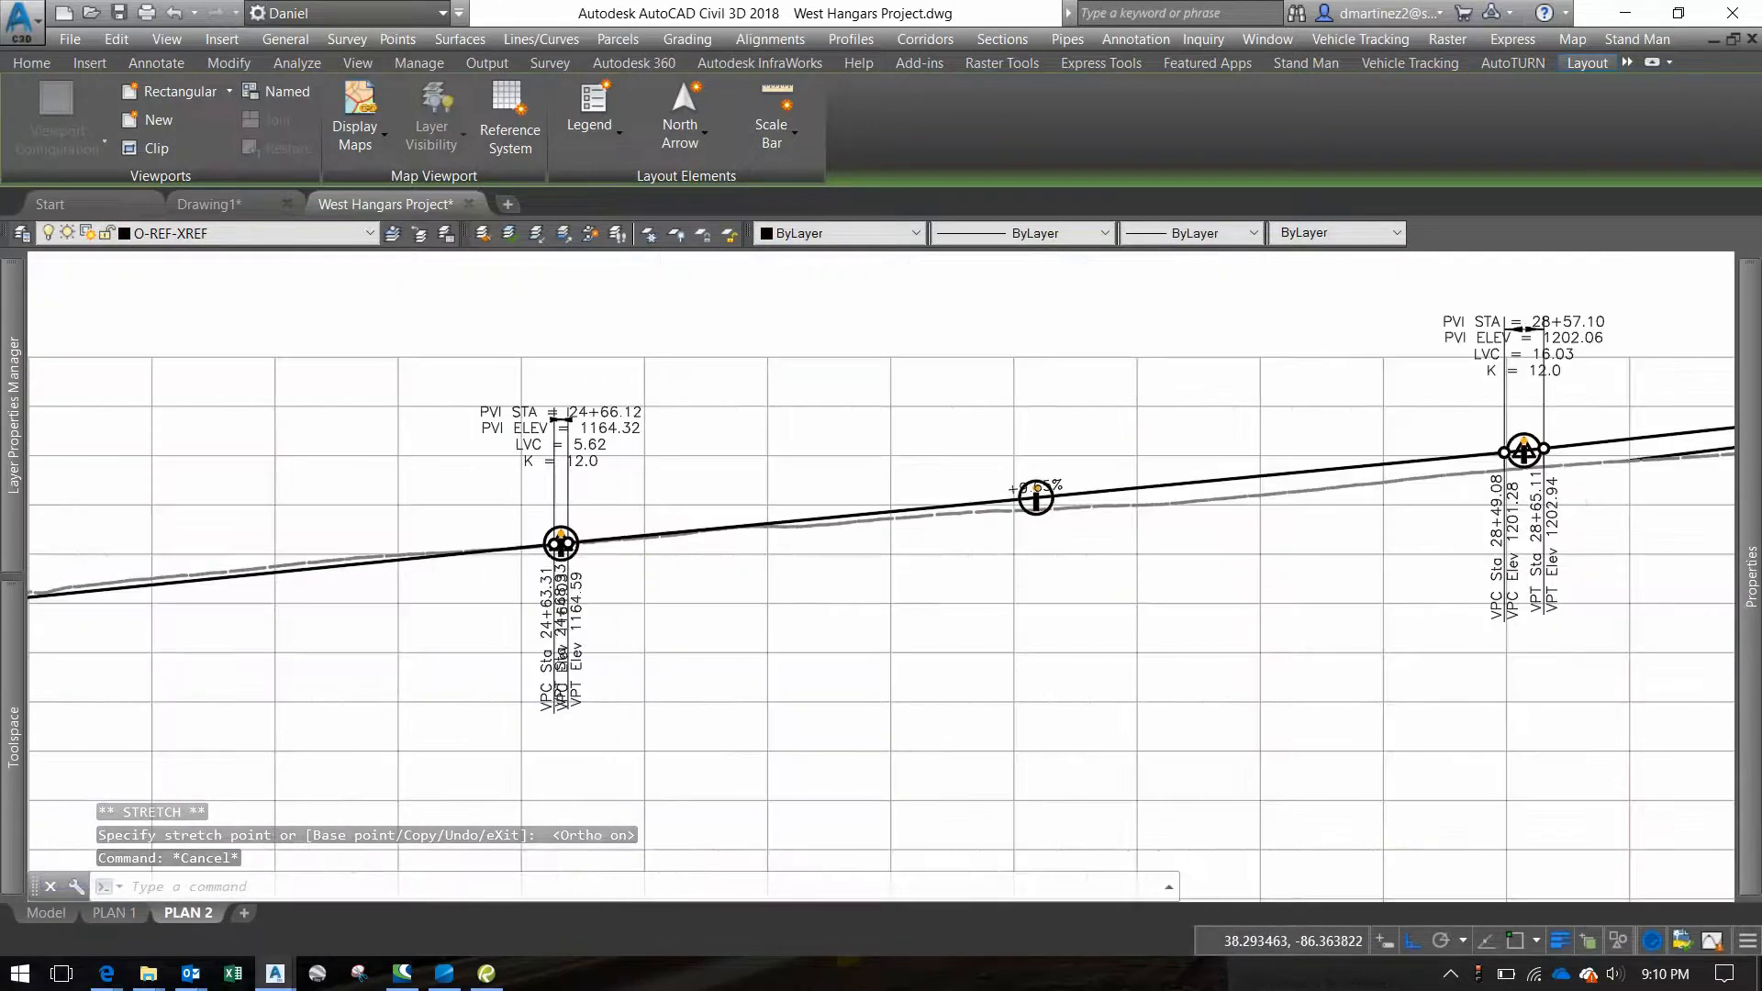
scroll(543, 541, down, 4)
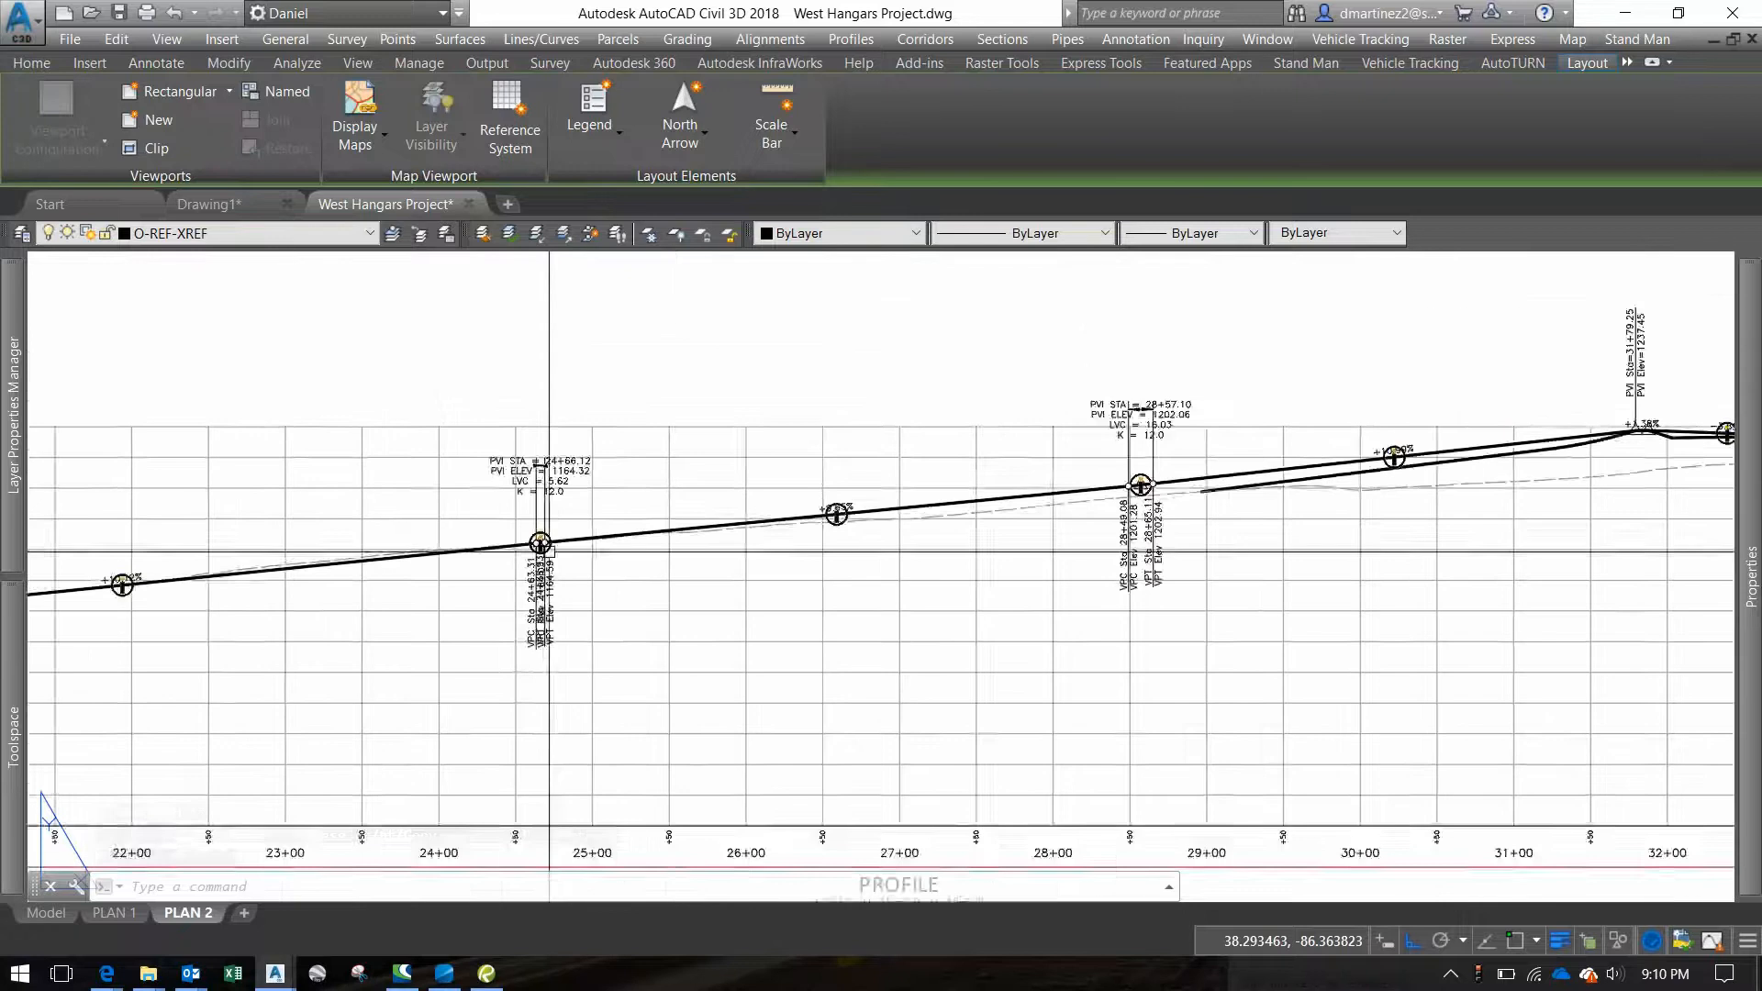
Examine the profile's curve and PVI labels, the title block and the overall arrangement of the PLAN 2 sheet
scroll(550, 551, up, 2)
scroll(550, 550, down, 5)
scroll(963, 495, up, 6)
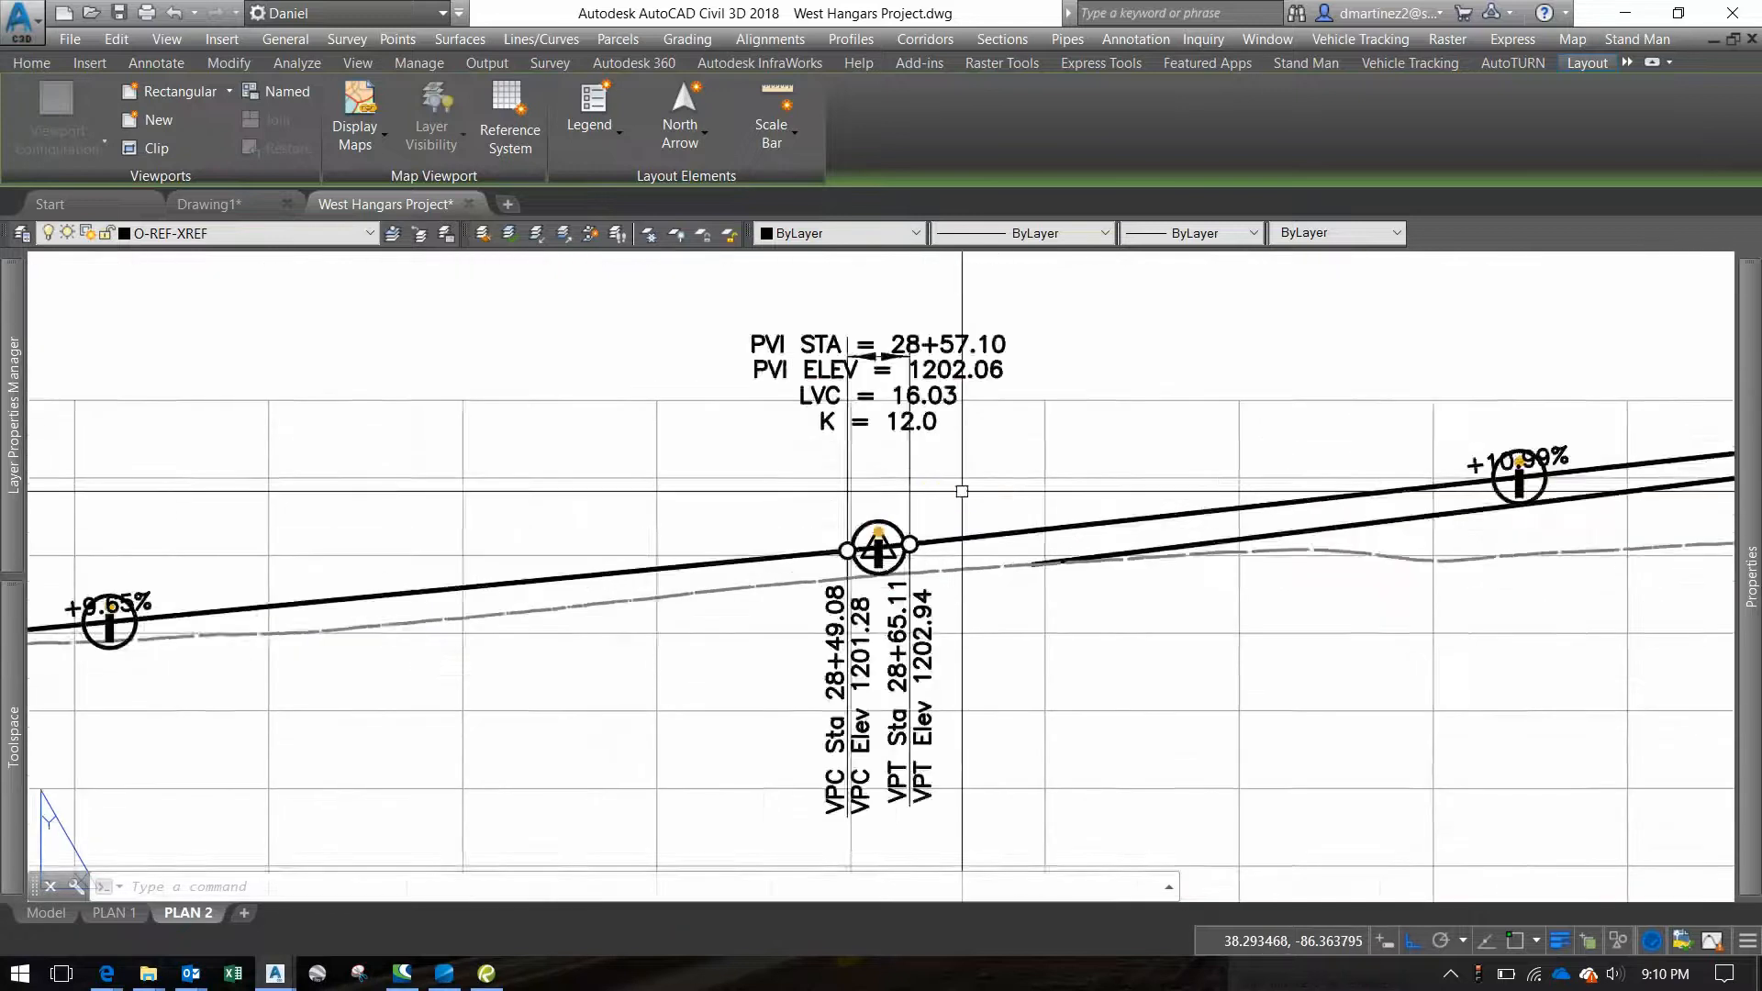
scroll(1116, 505, down, 5)
middle_drag(1117, 506, 1113, 511)
scroll(1115, 512, up, 2)
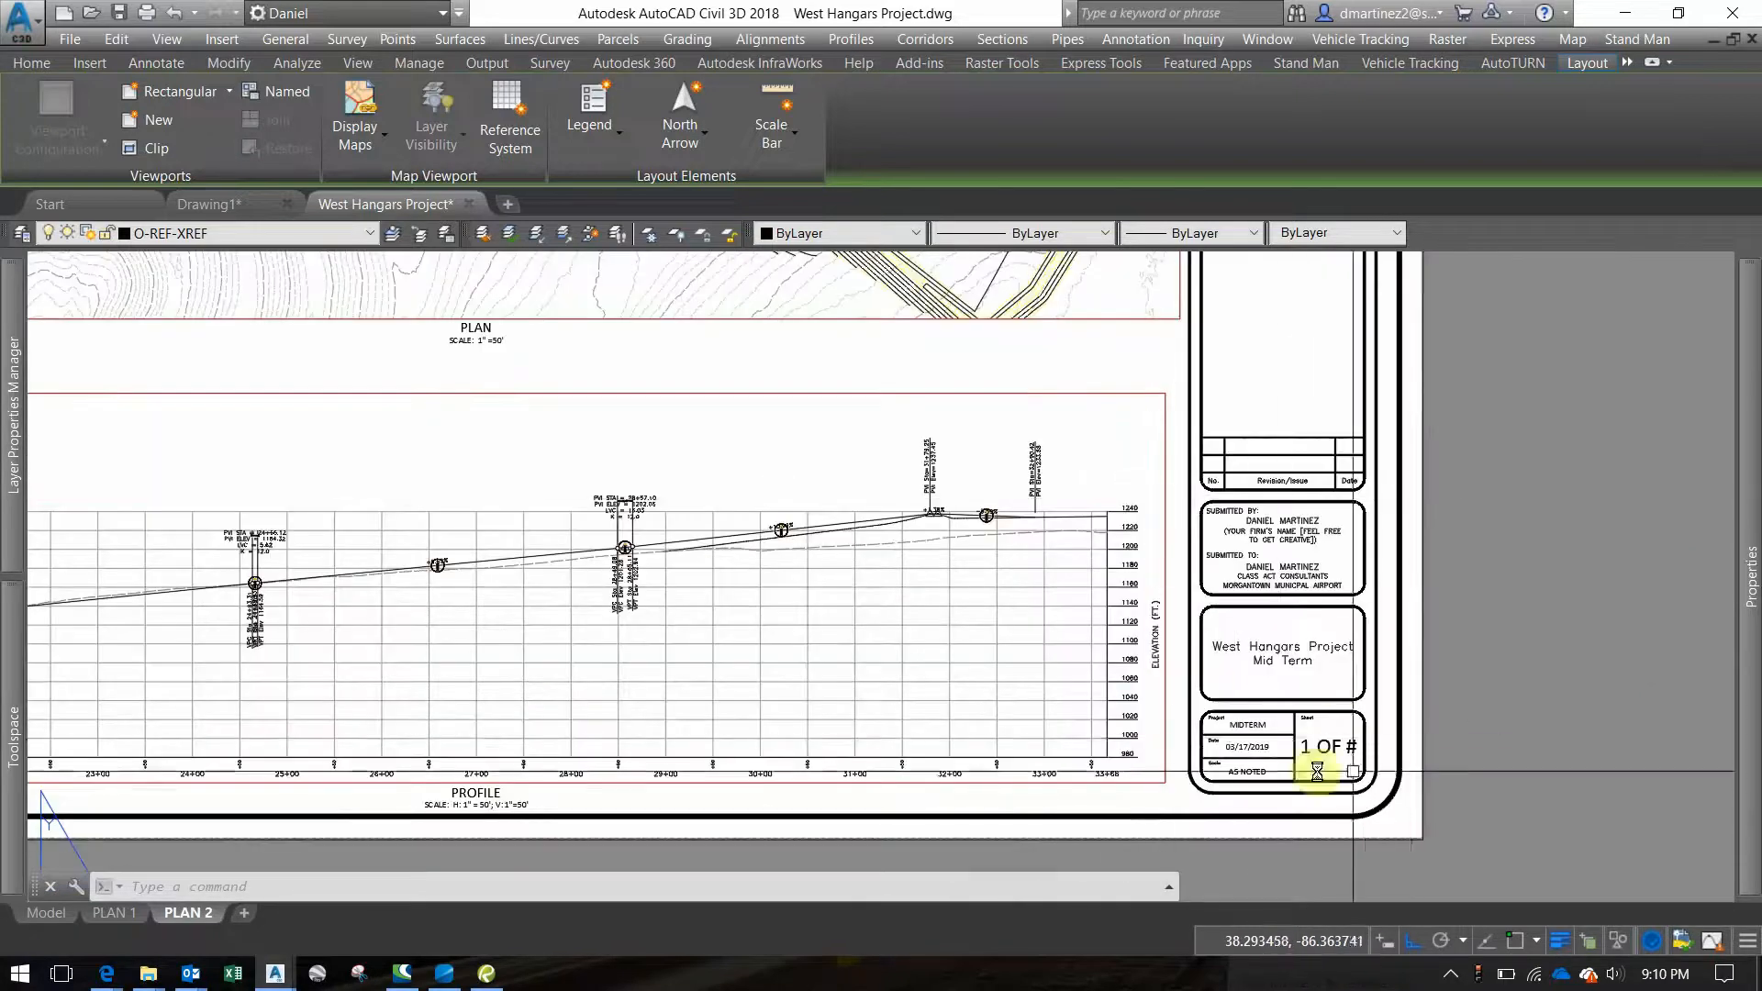
scroll(1317, 771, up, 2)
scroll(943, 595, down, 2)
scroll(943, 595, down, 4)
middle_drag(944, 596, 1227, 642)
scroll(780, 362, up, 4)
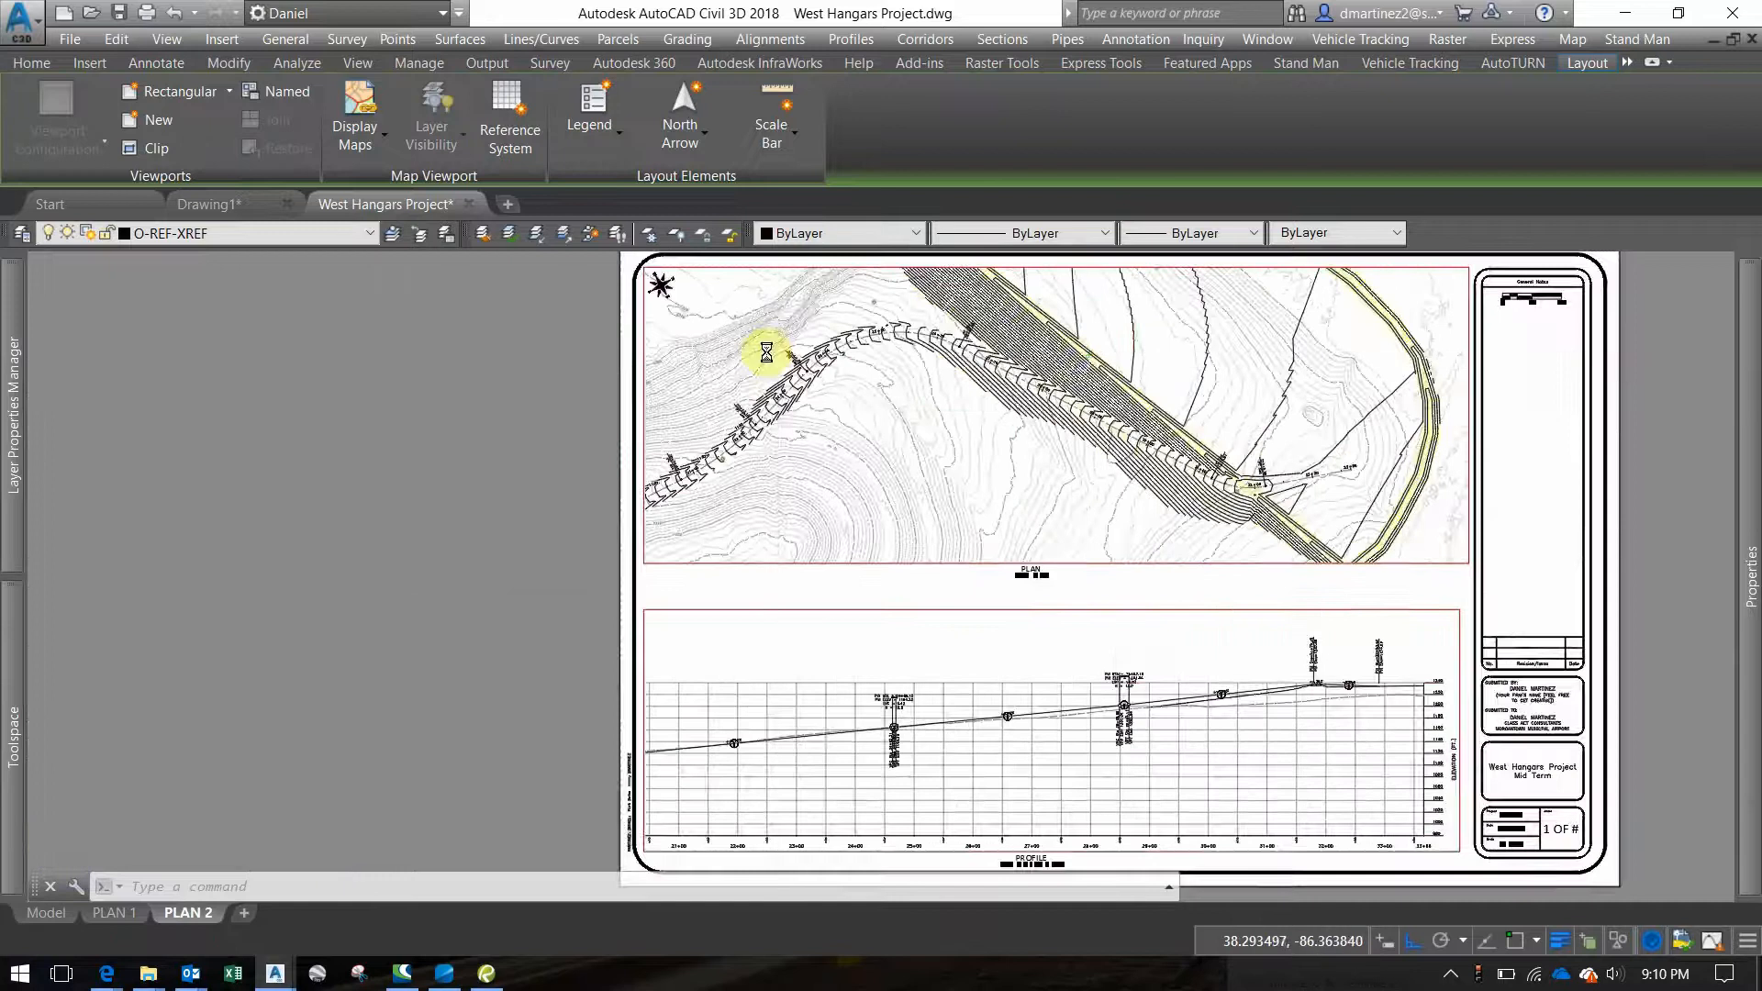
Draw a straight guide polyline due north beside the north arrow, inside the plan viewport's model space with Ortho on
middle_drag(786, 369, 844, 619)
middle_drag(1132, 634, 860, 469)
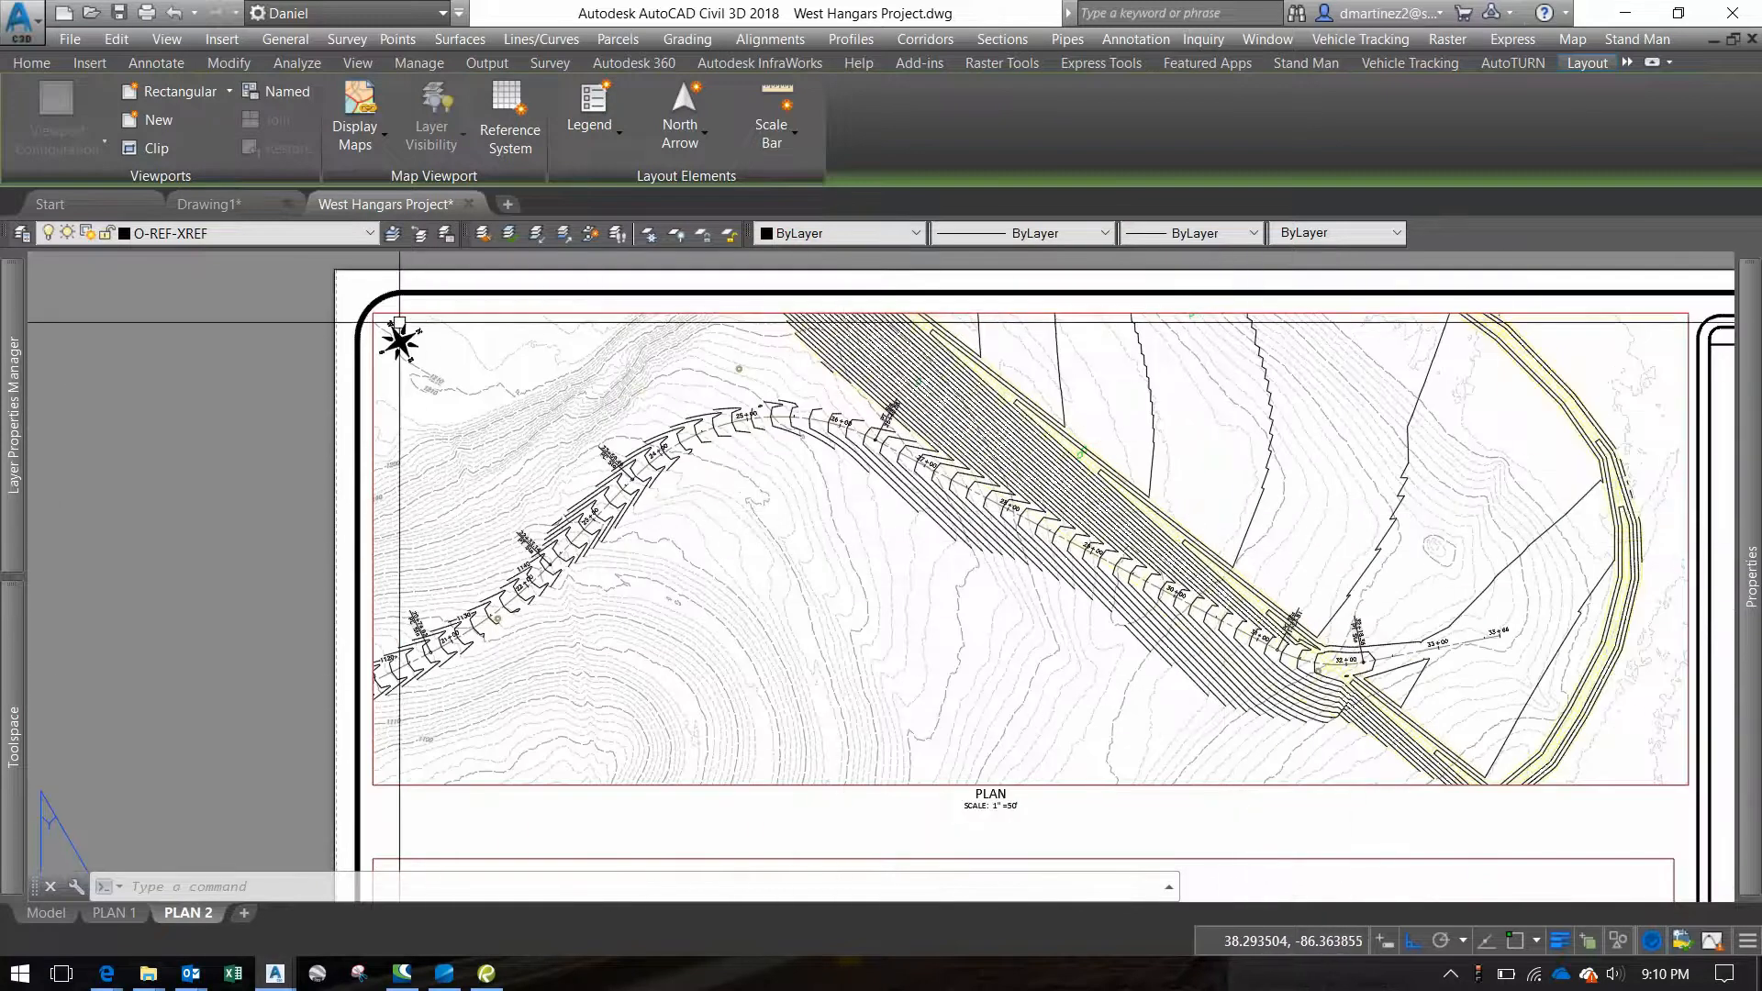
scroll(405, 348, up, 3)
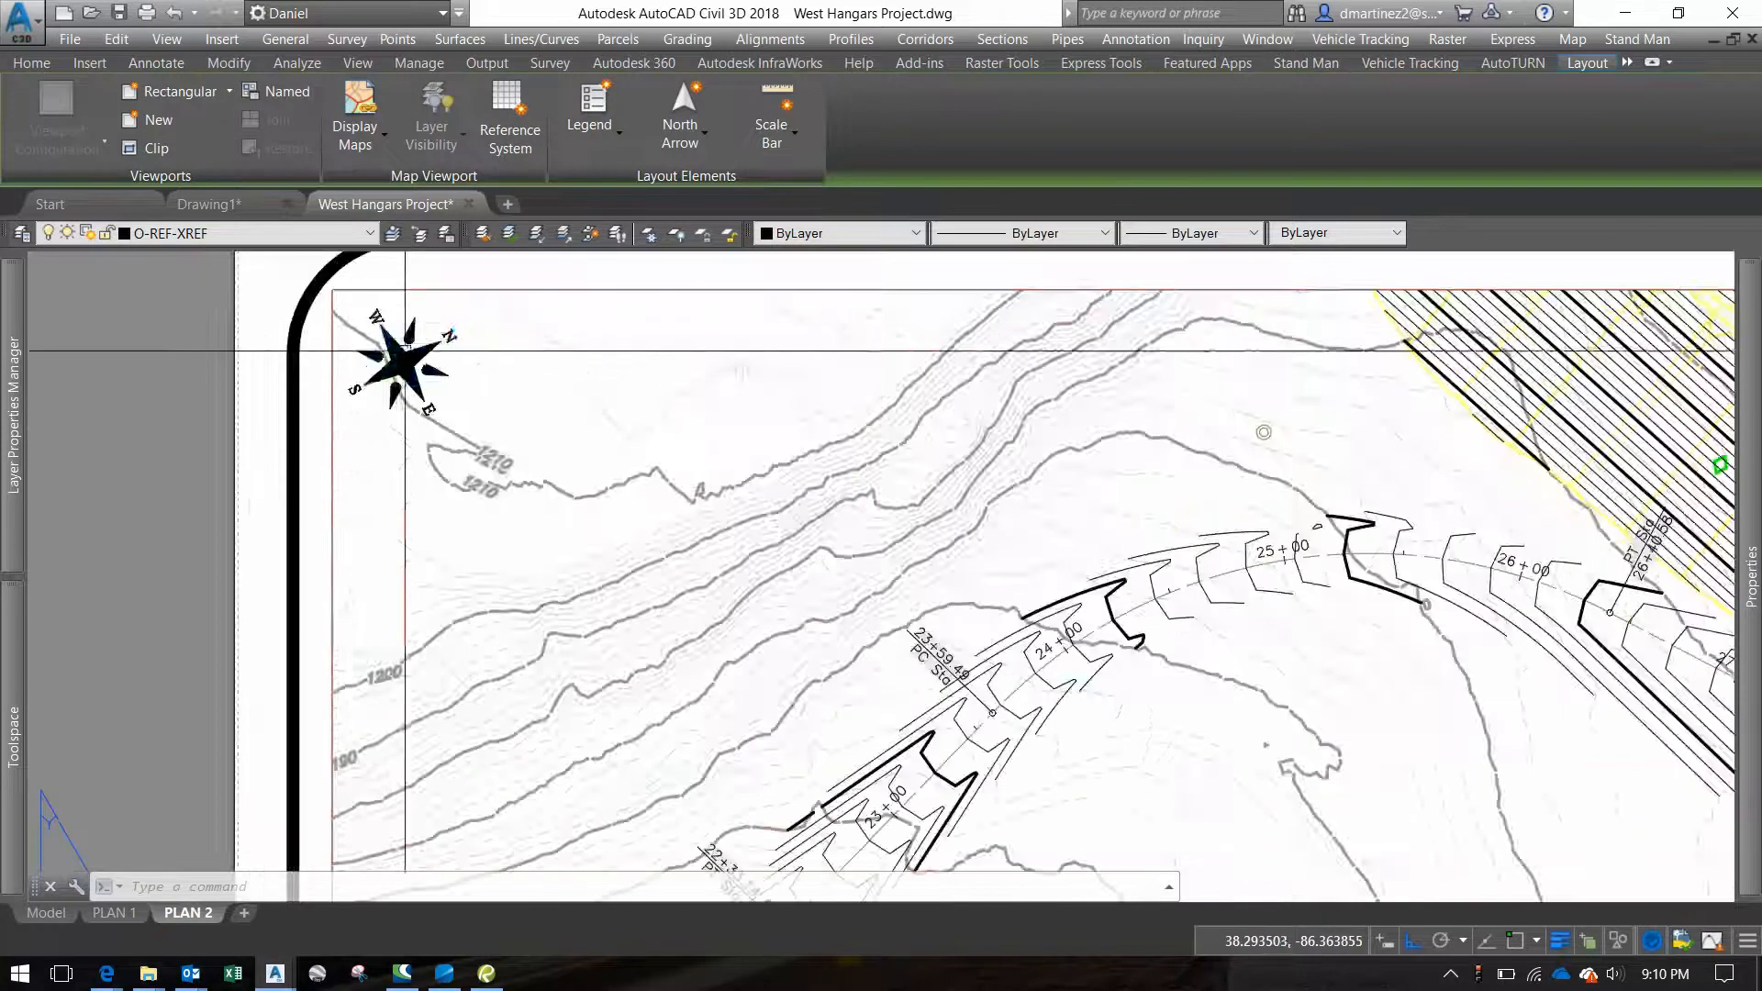
double_click(533, 367)
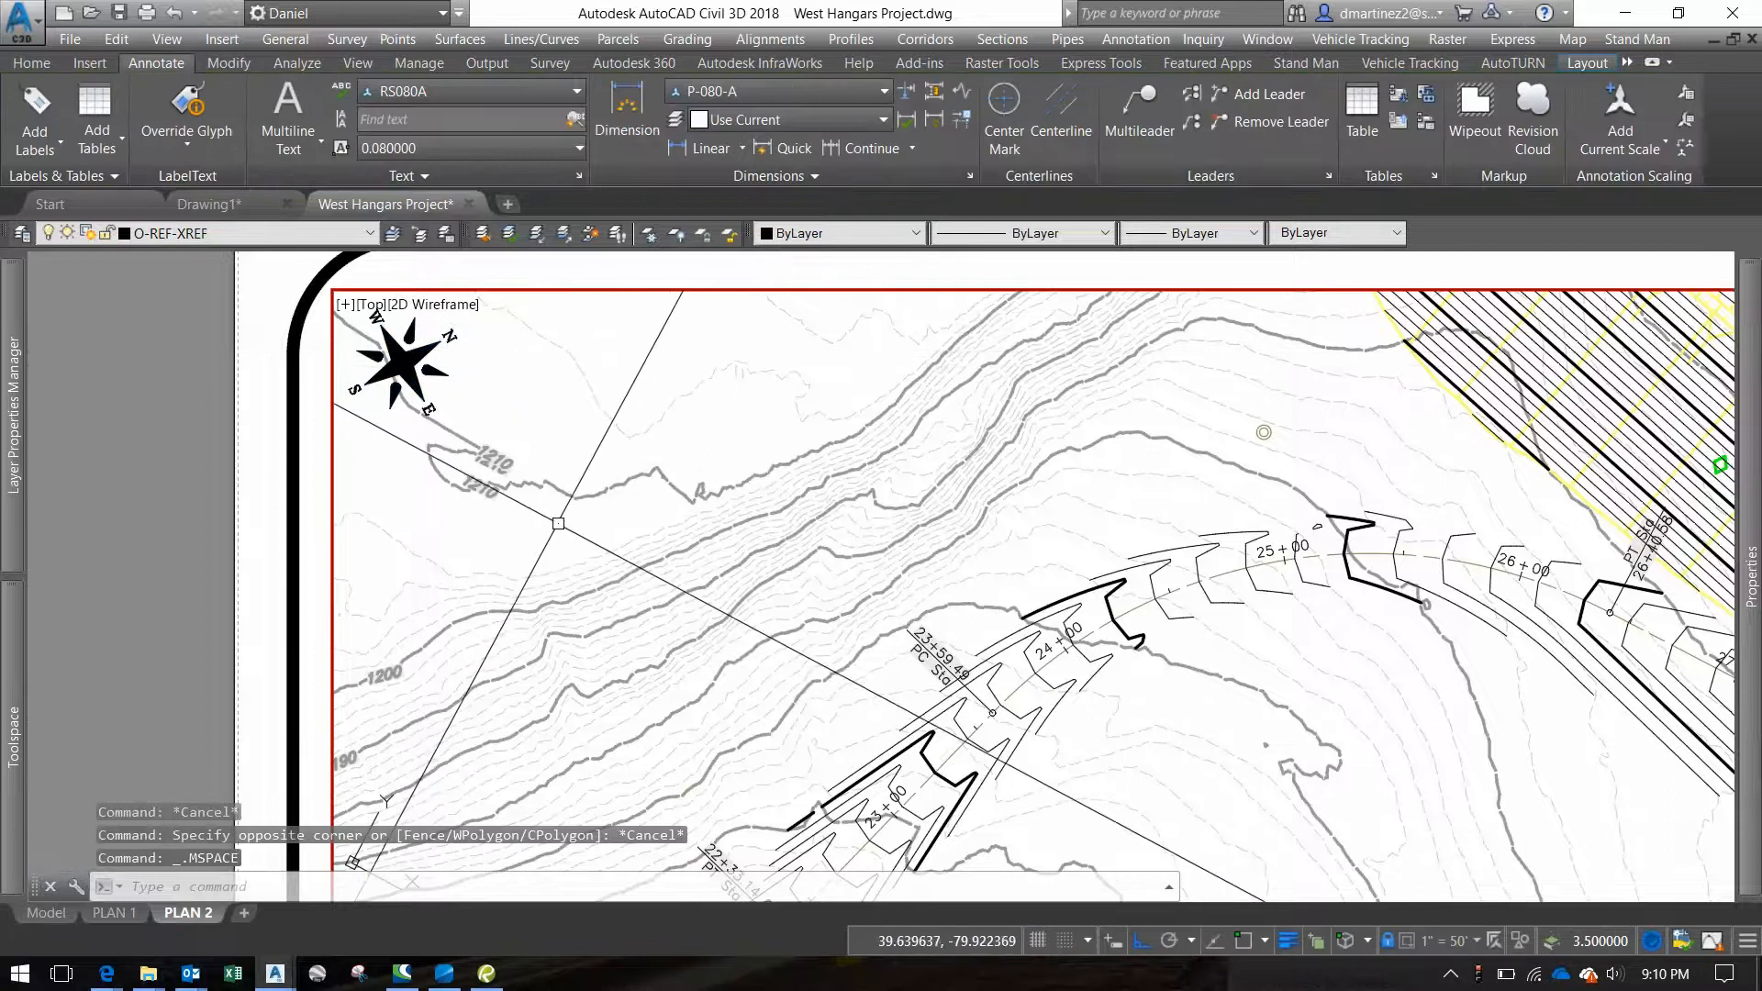
text(pl)
key(Return)
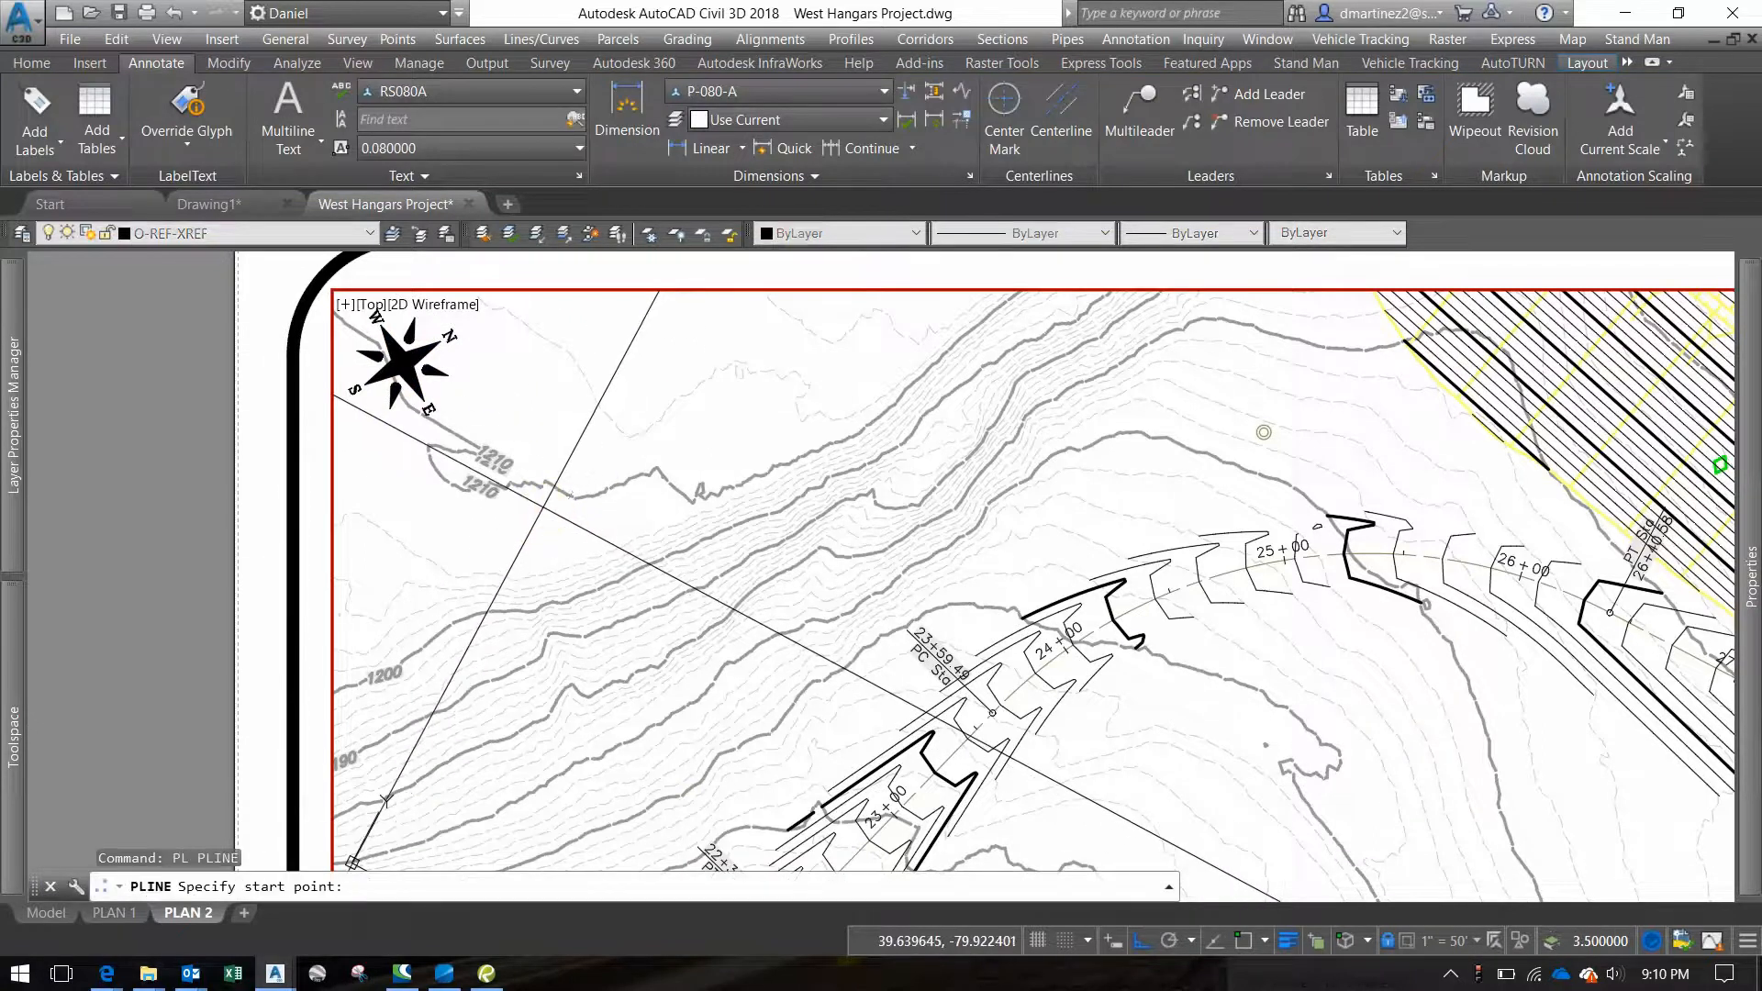
click(536, 530)
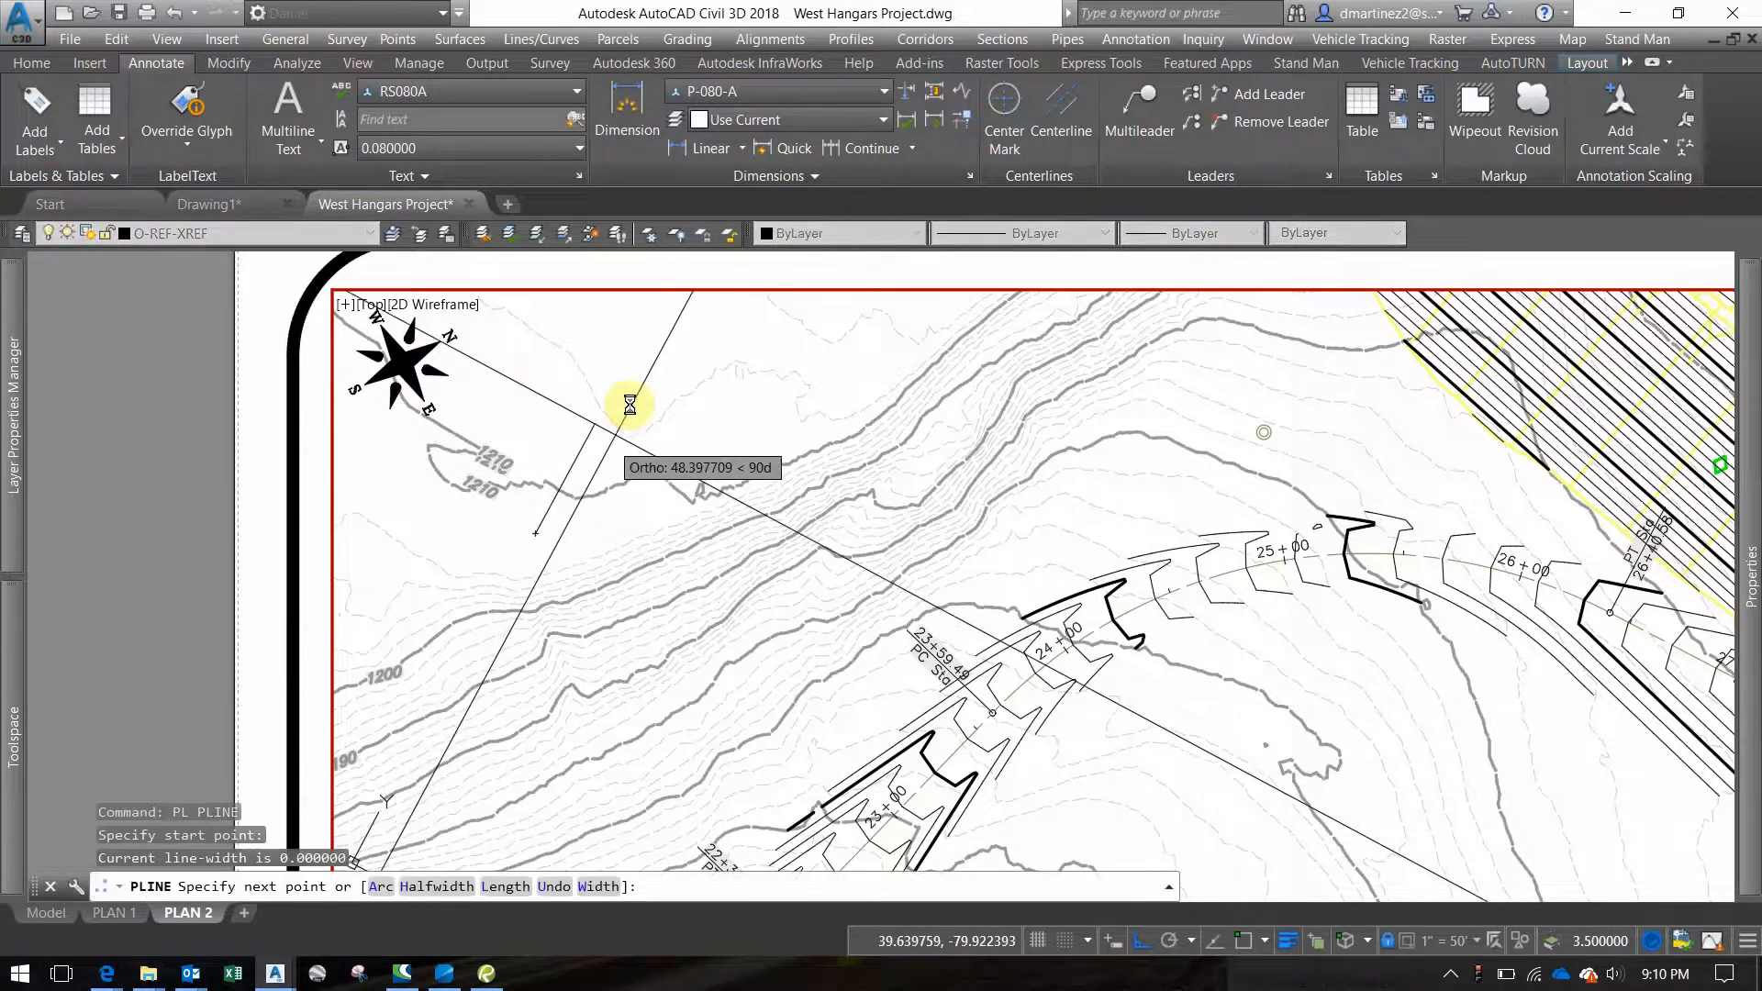
click(638, 346)
key(Return)
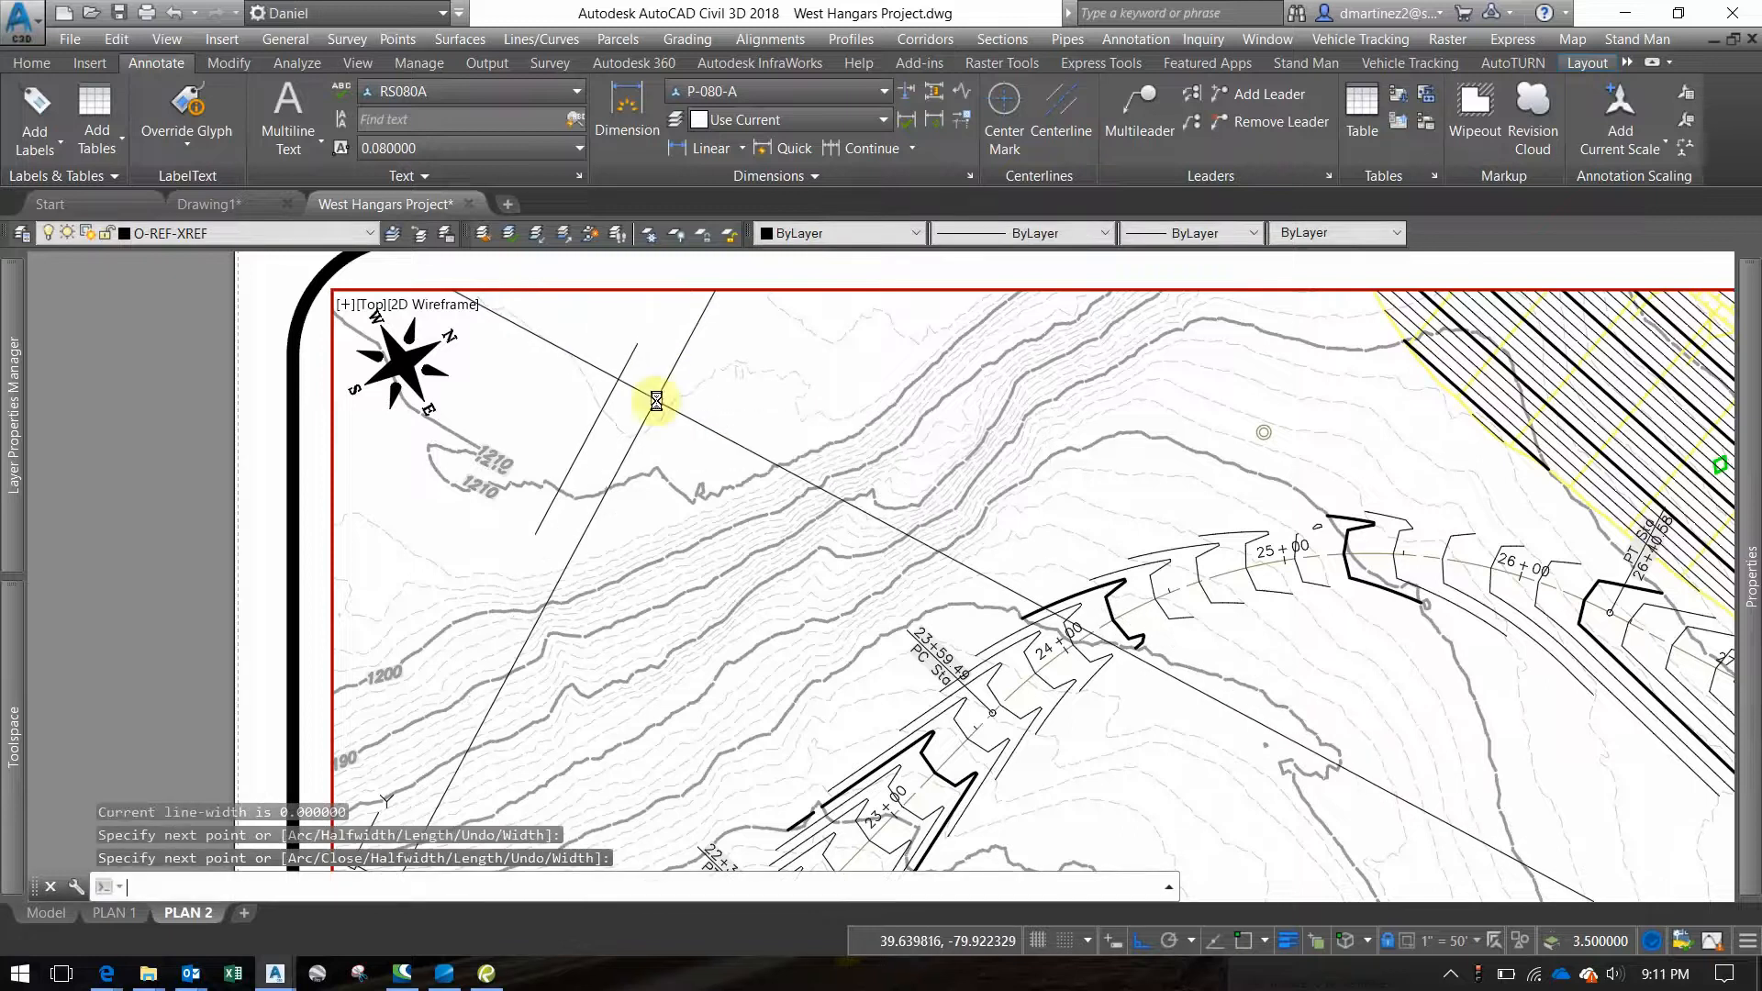
Transfer the north guide polyline from model space to paper space with CHSPACE
text(CHSPACE)
key(Return)
click(629, 359)
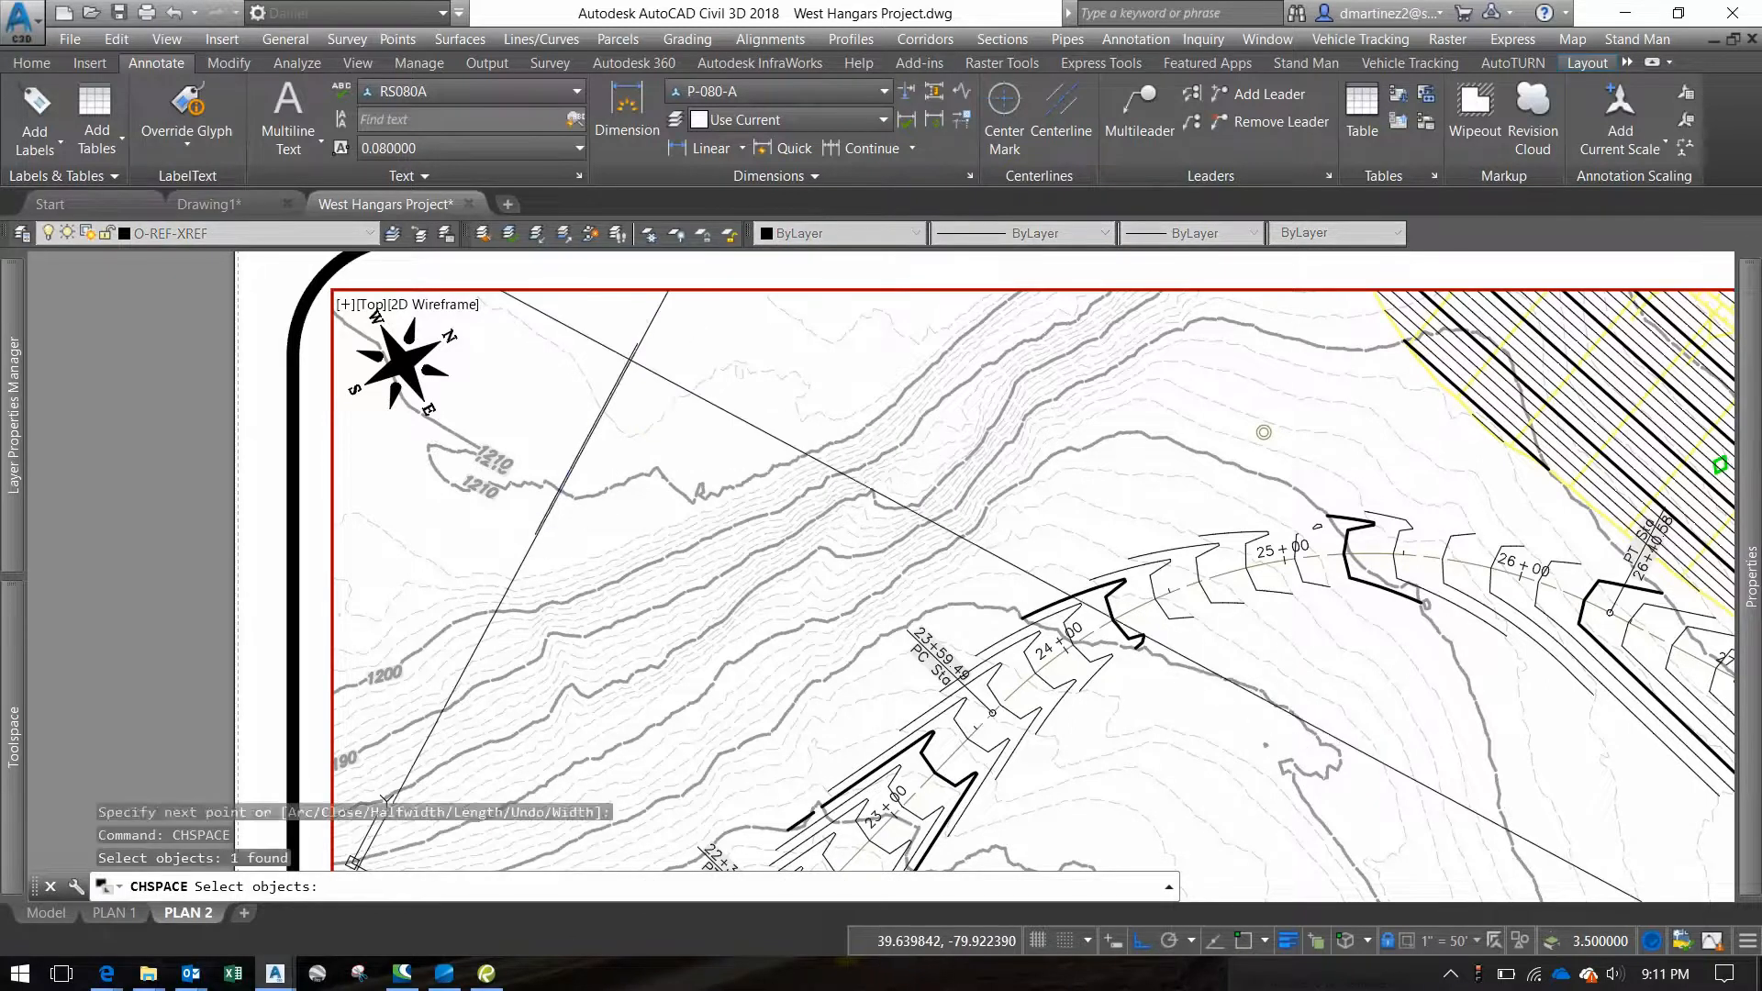
key(Return)
key(Return)
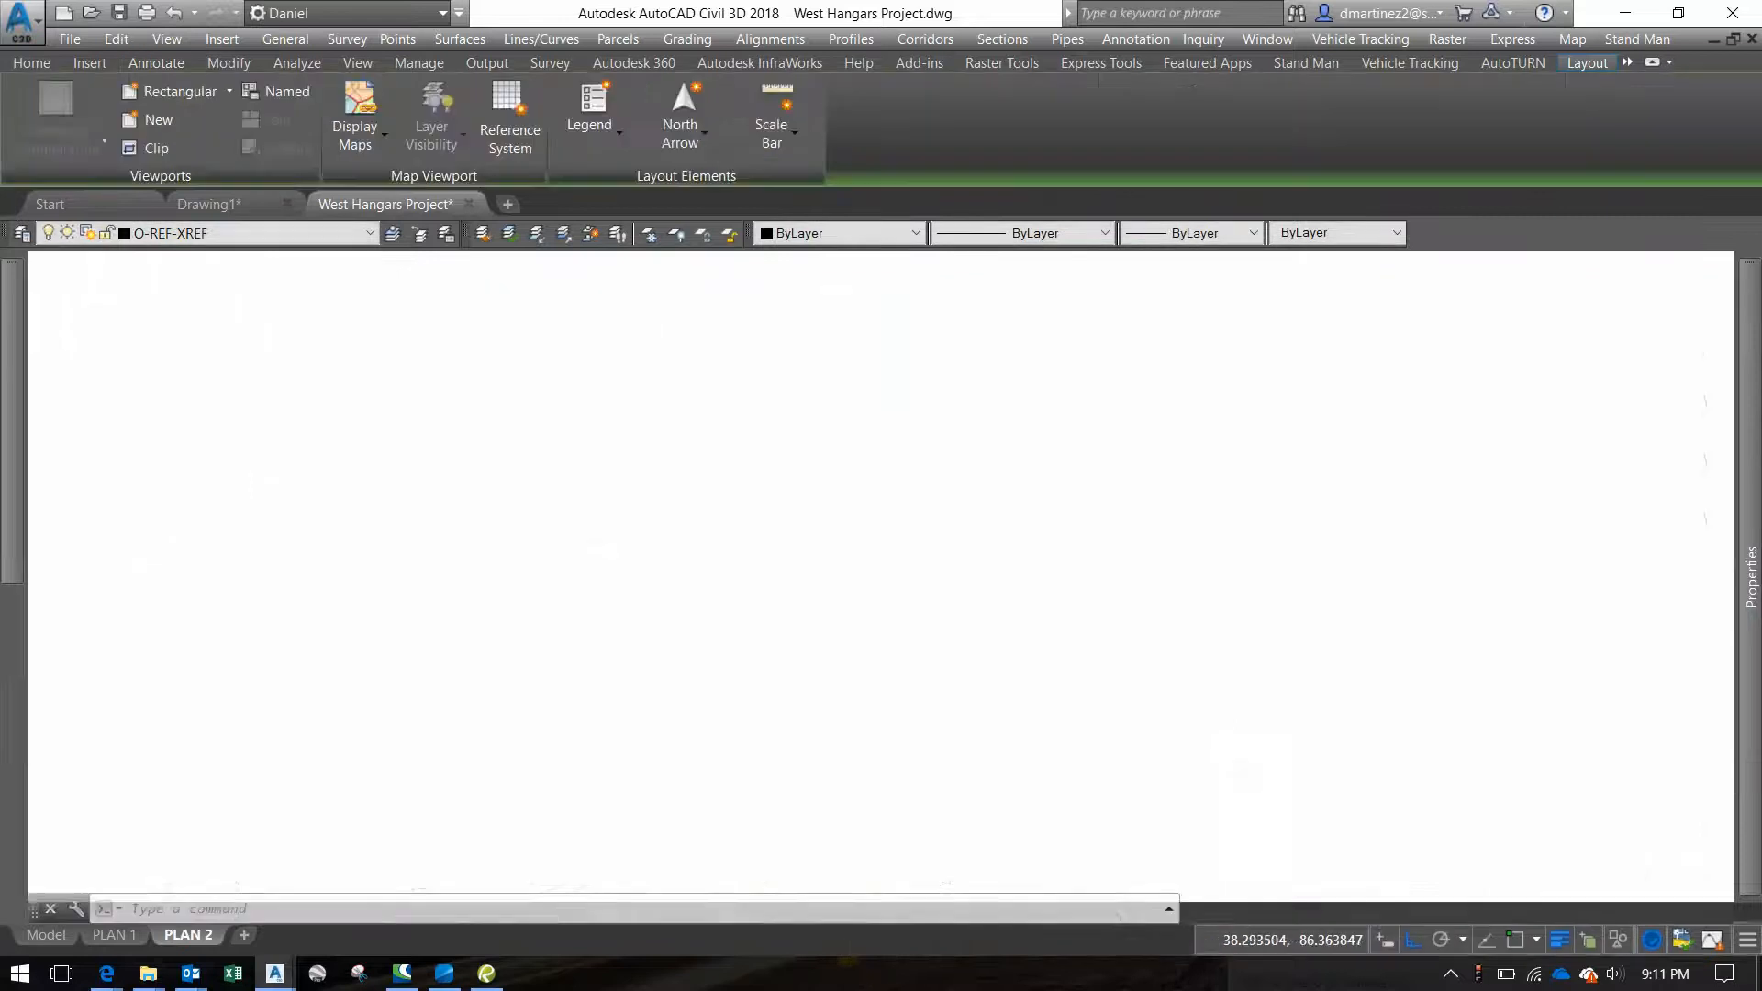
Move the guide polyline by its midpoint onto the centre of the north arrow, with object snap on
click(590, 443)
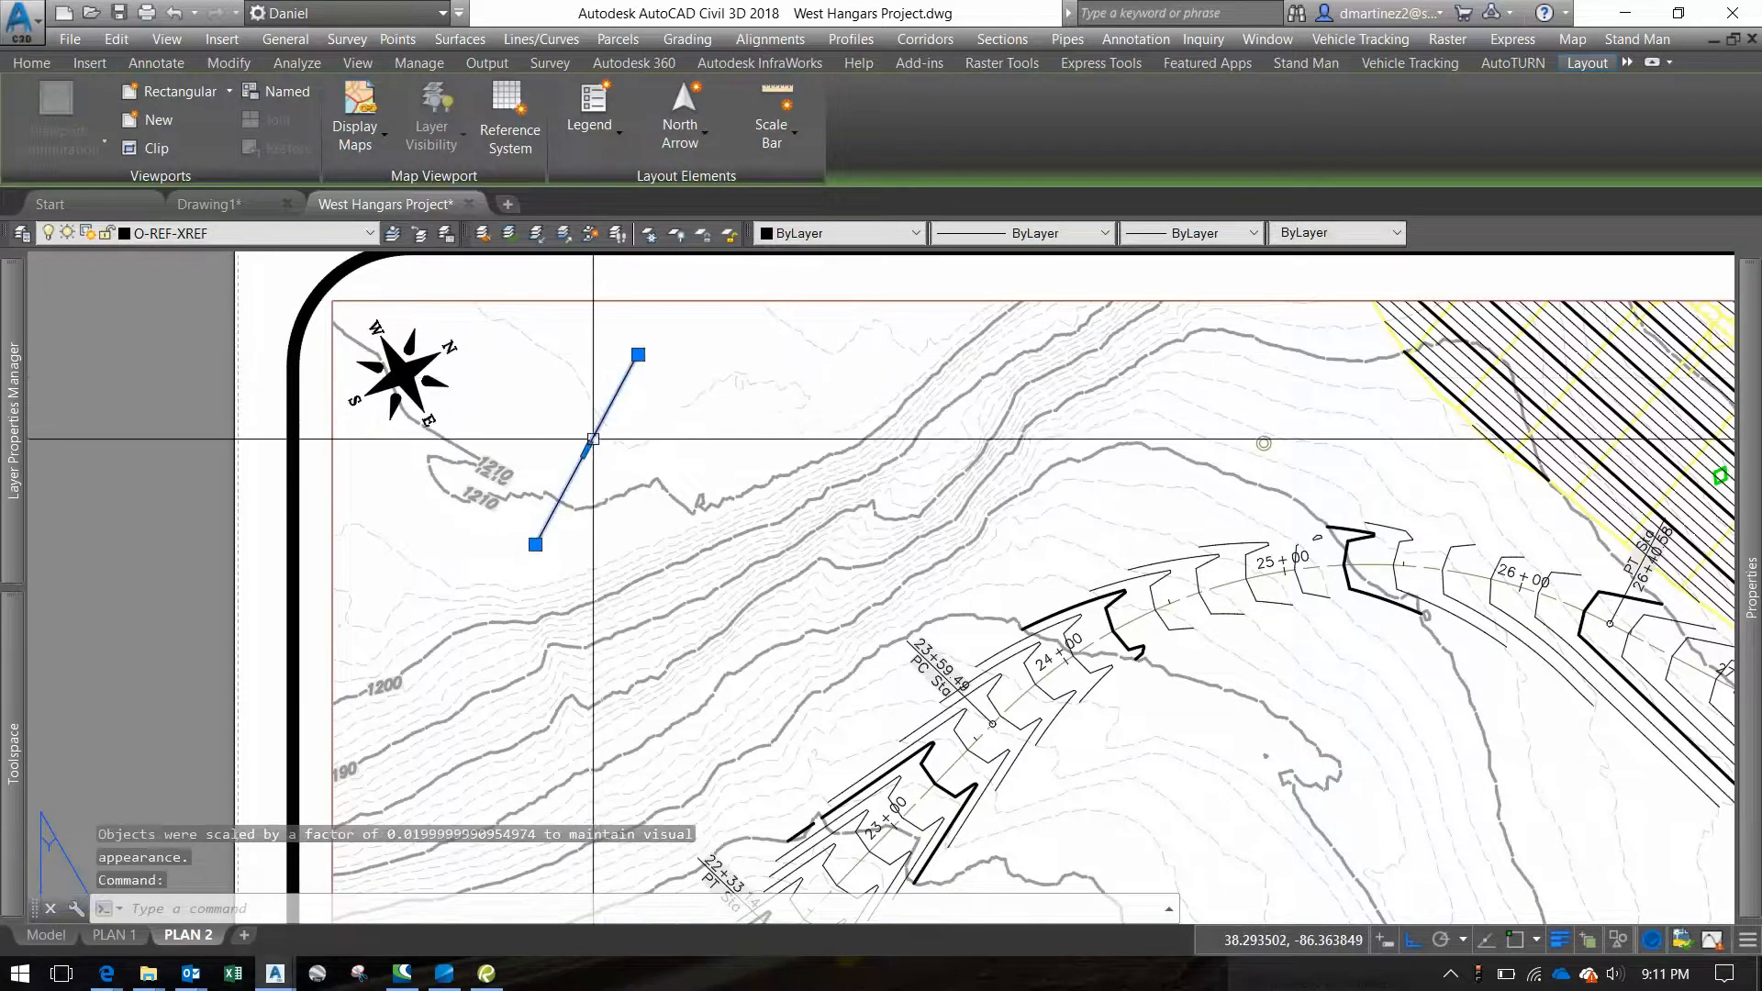
click(588, 448)
scroll(392, 364, up, 6)
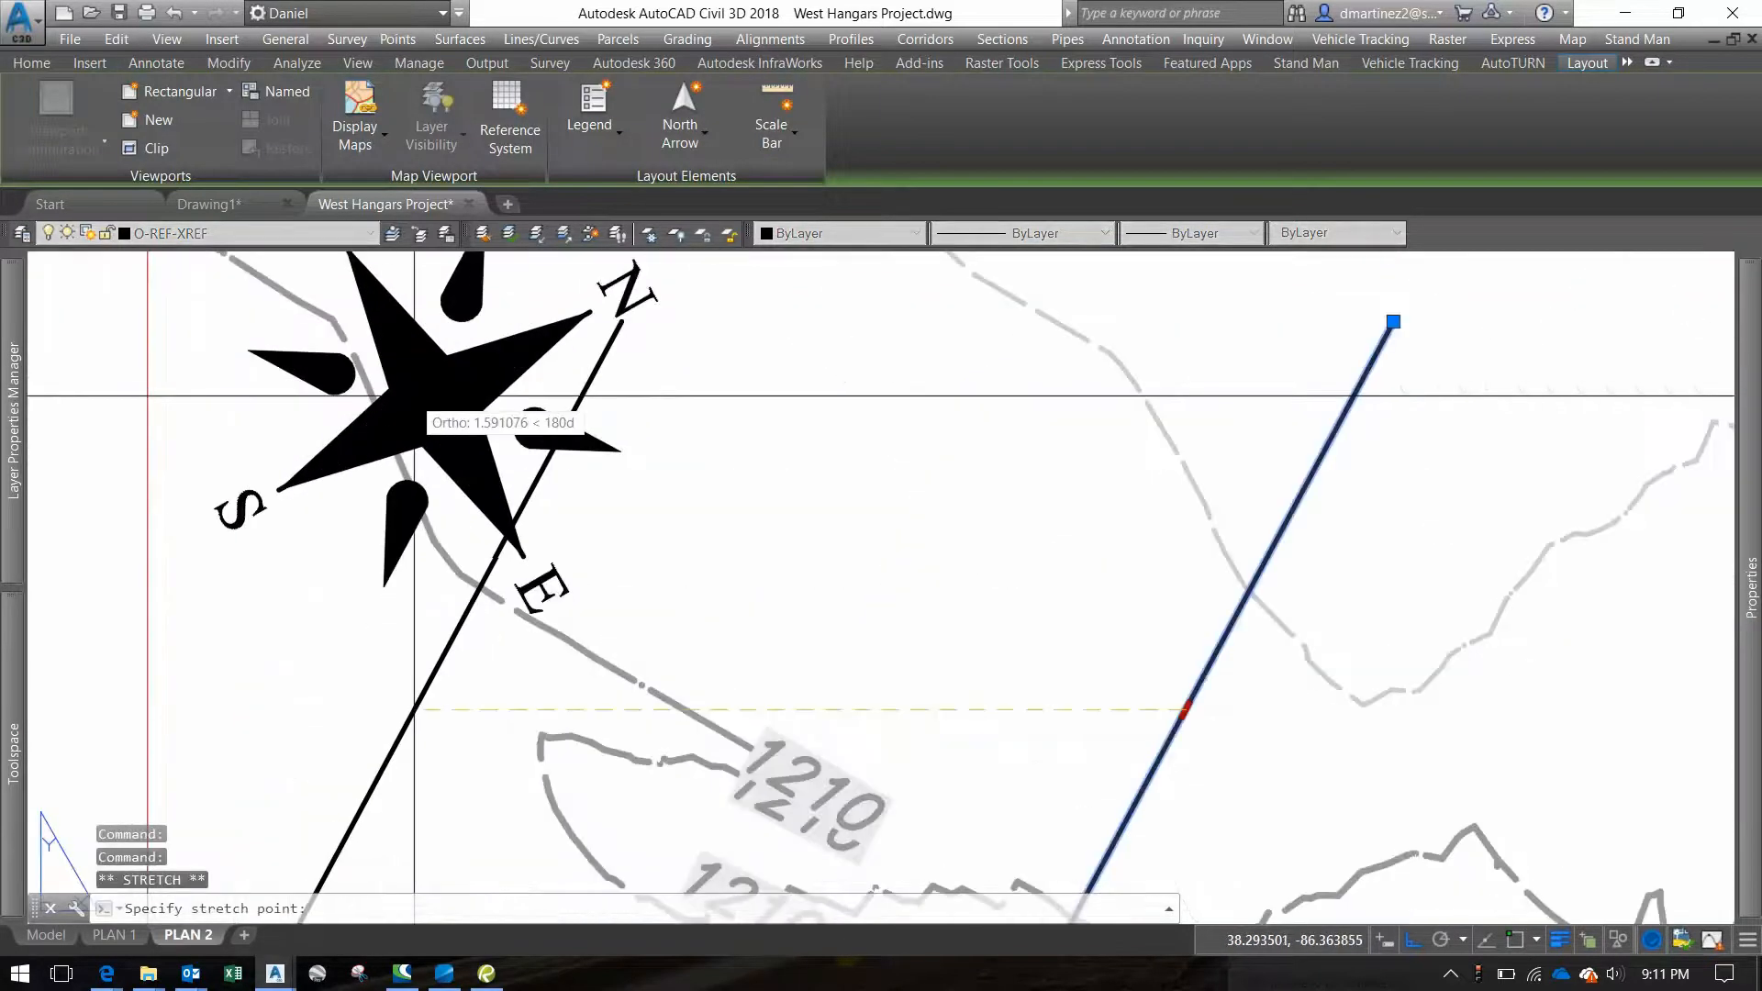
key(F3)
click(433, 387)
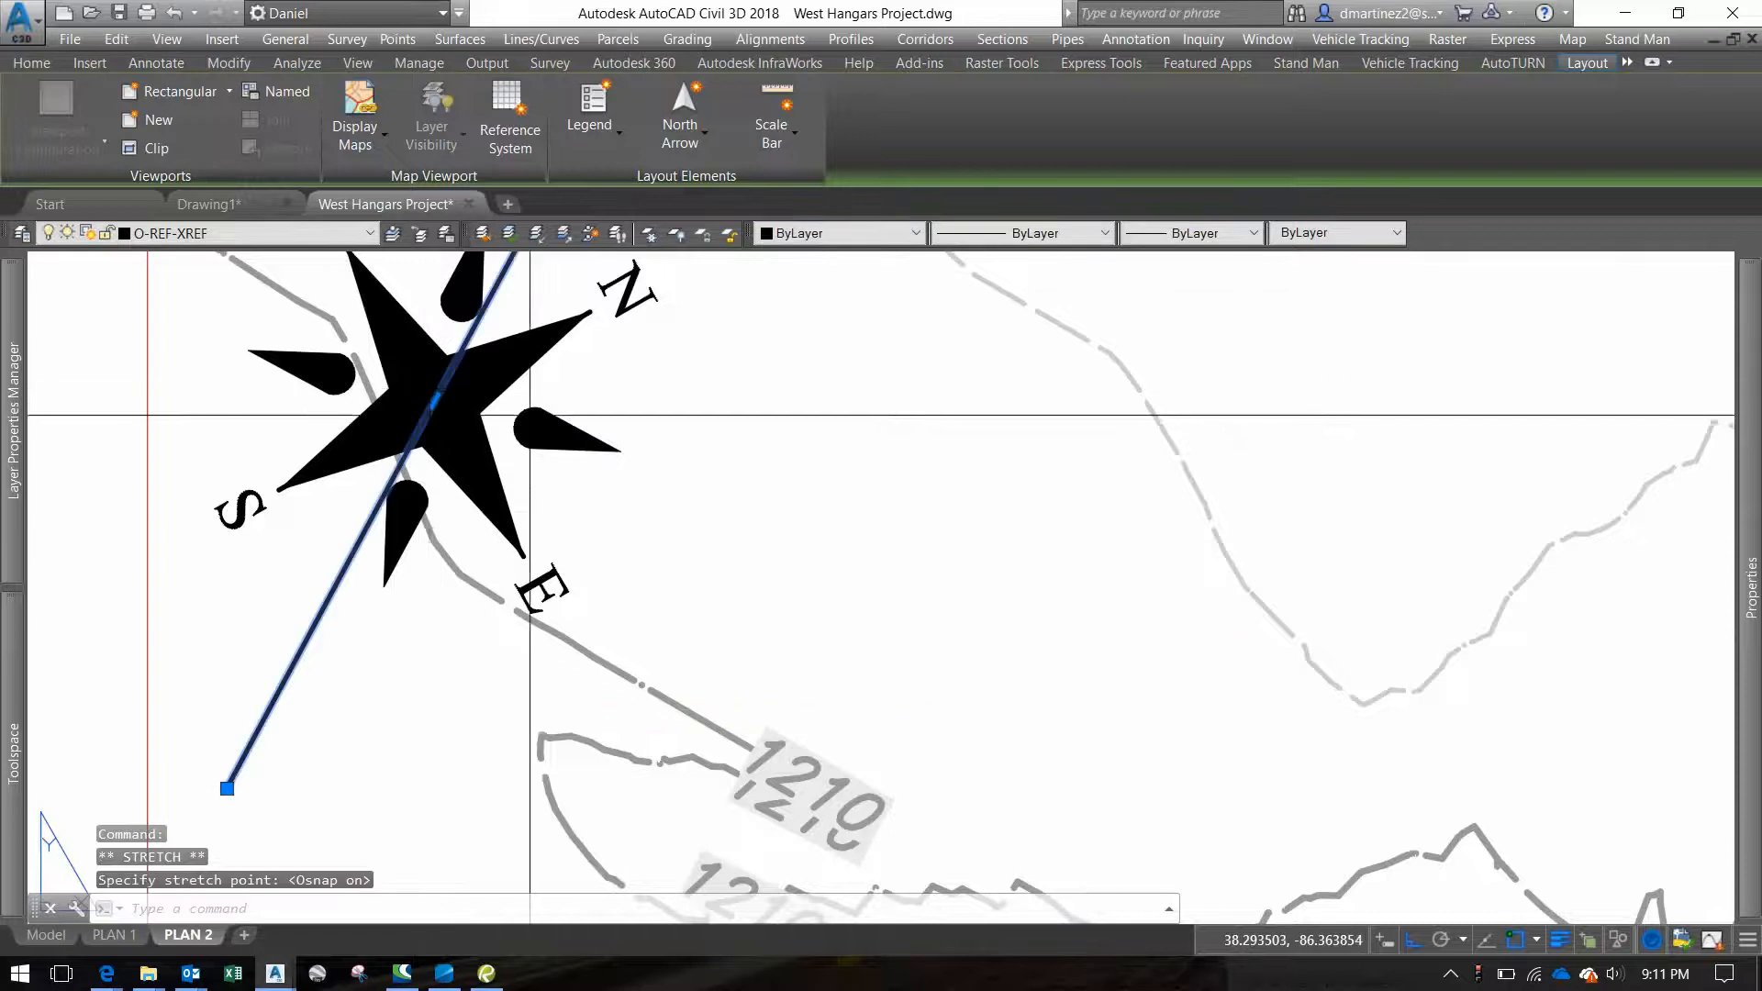
Rotate the north arrow so its N point lines up with the guide polyline, and erase the guide
middle_drag(535, 393, 640, 643)
click(540, 650)
click(769, 518)
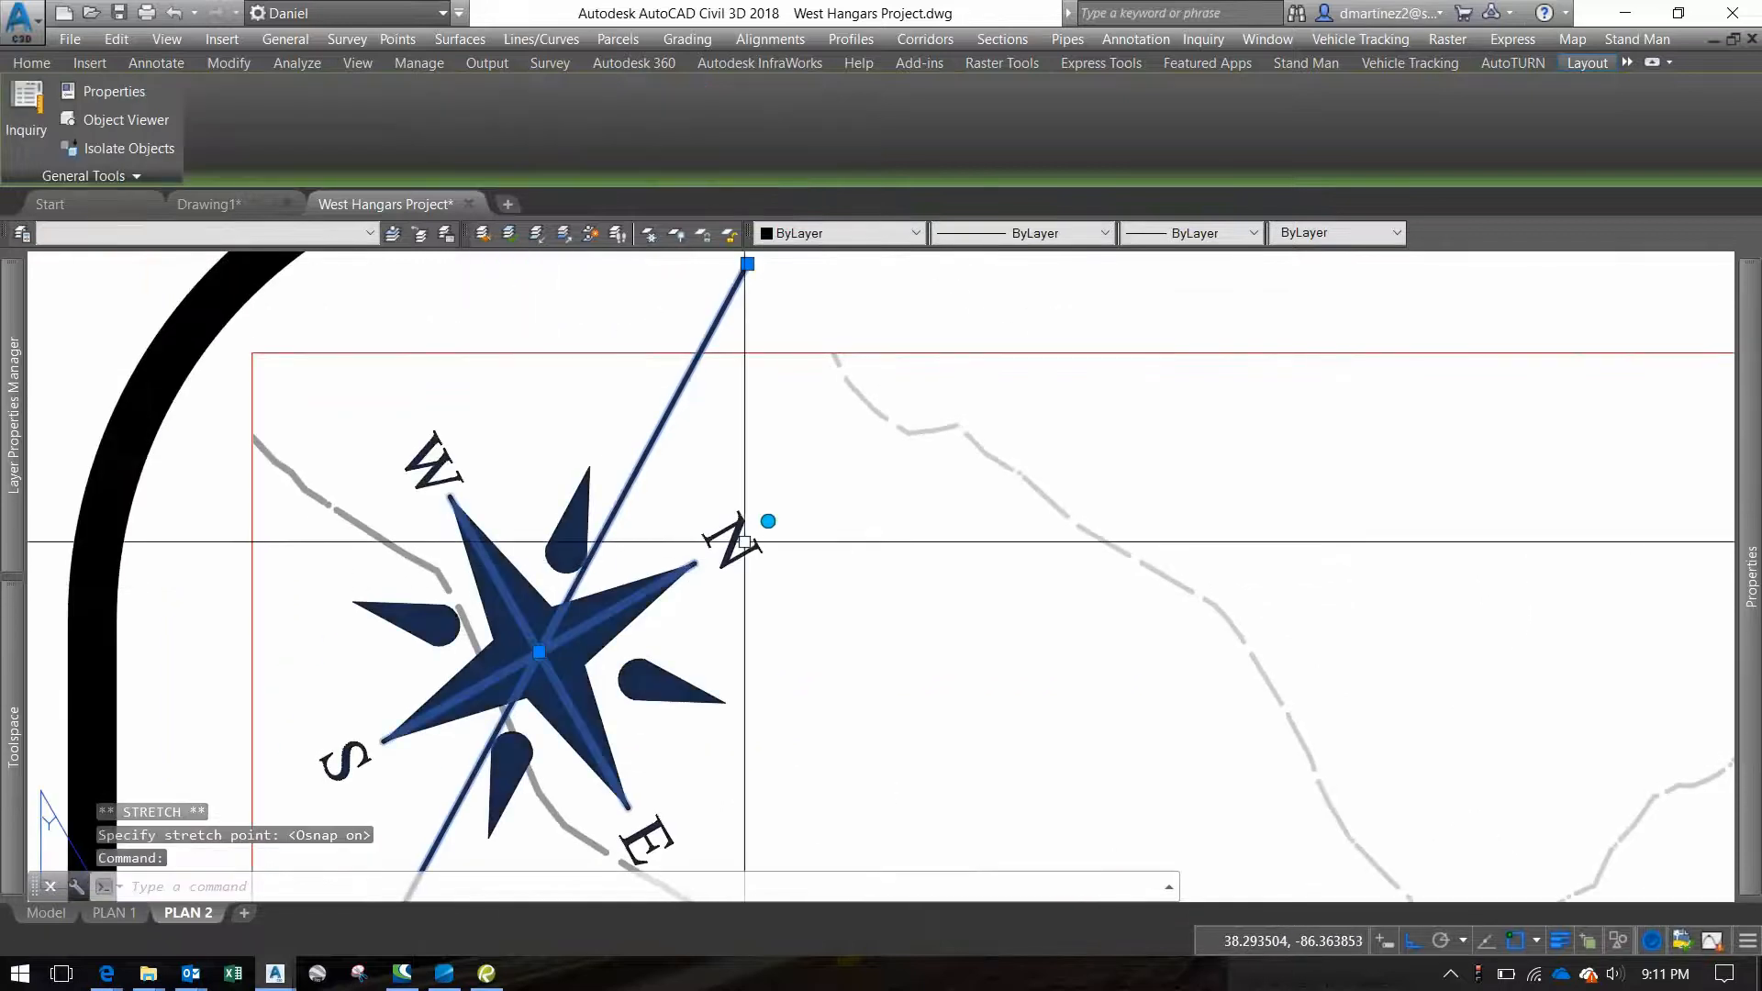
click(768, 520)
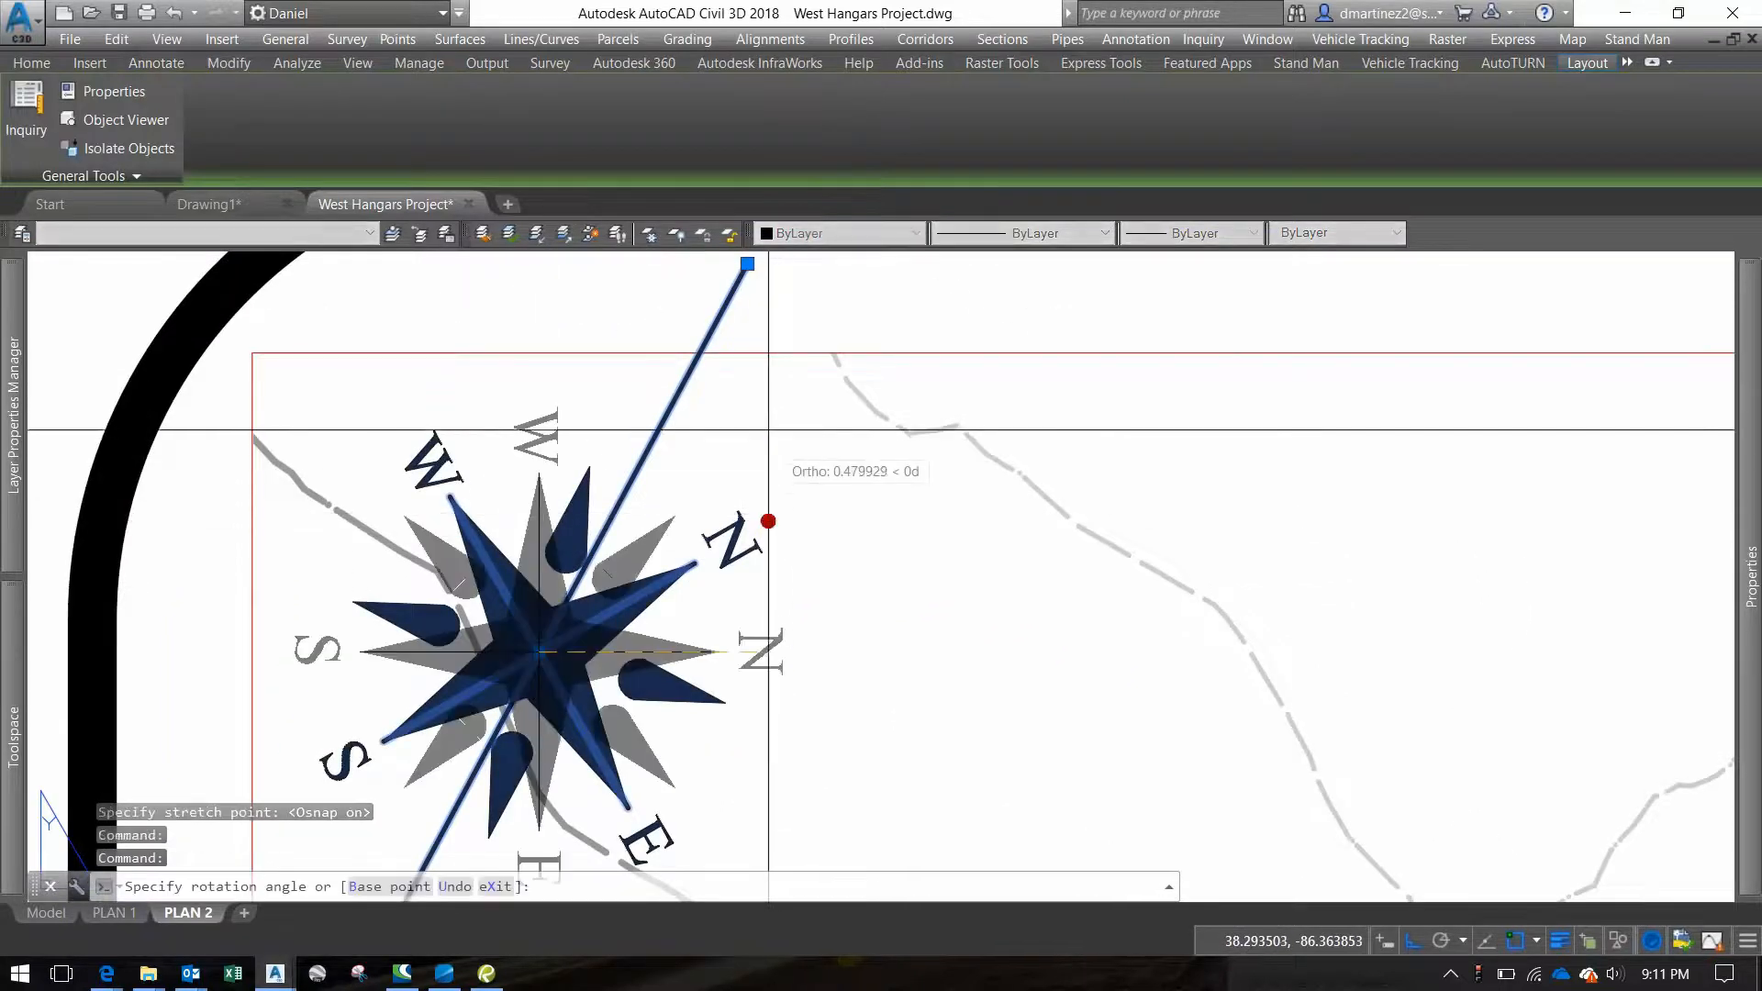
click(672, 404)
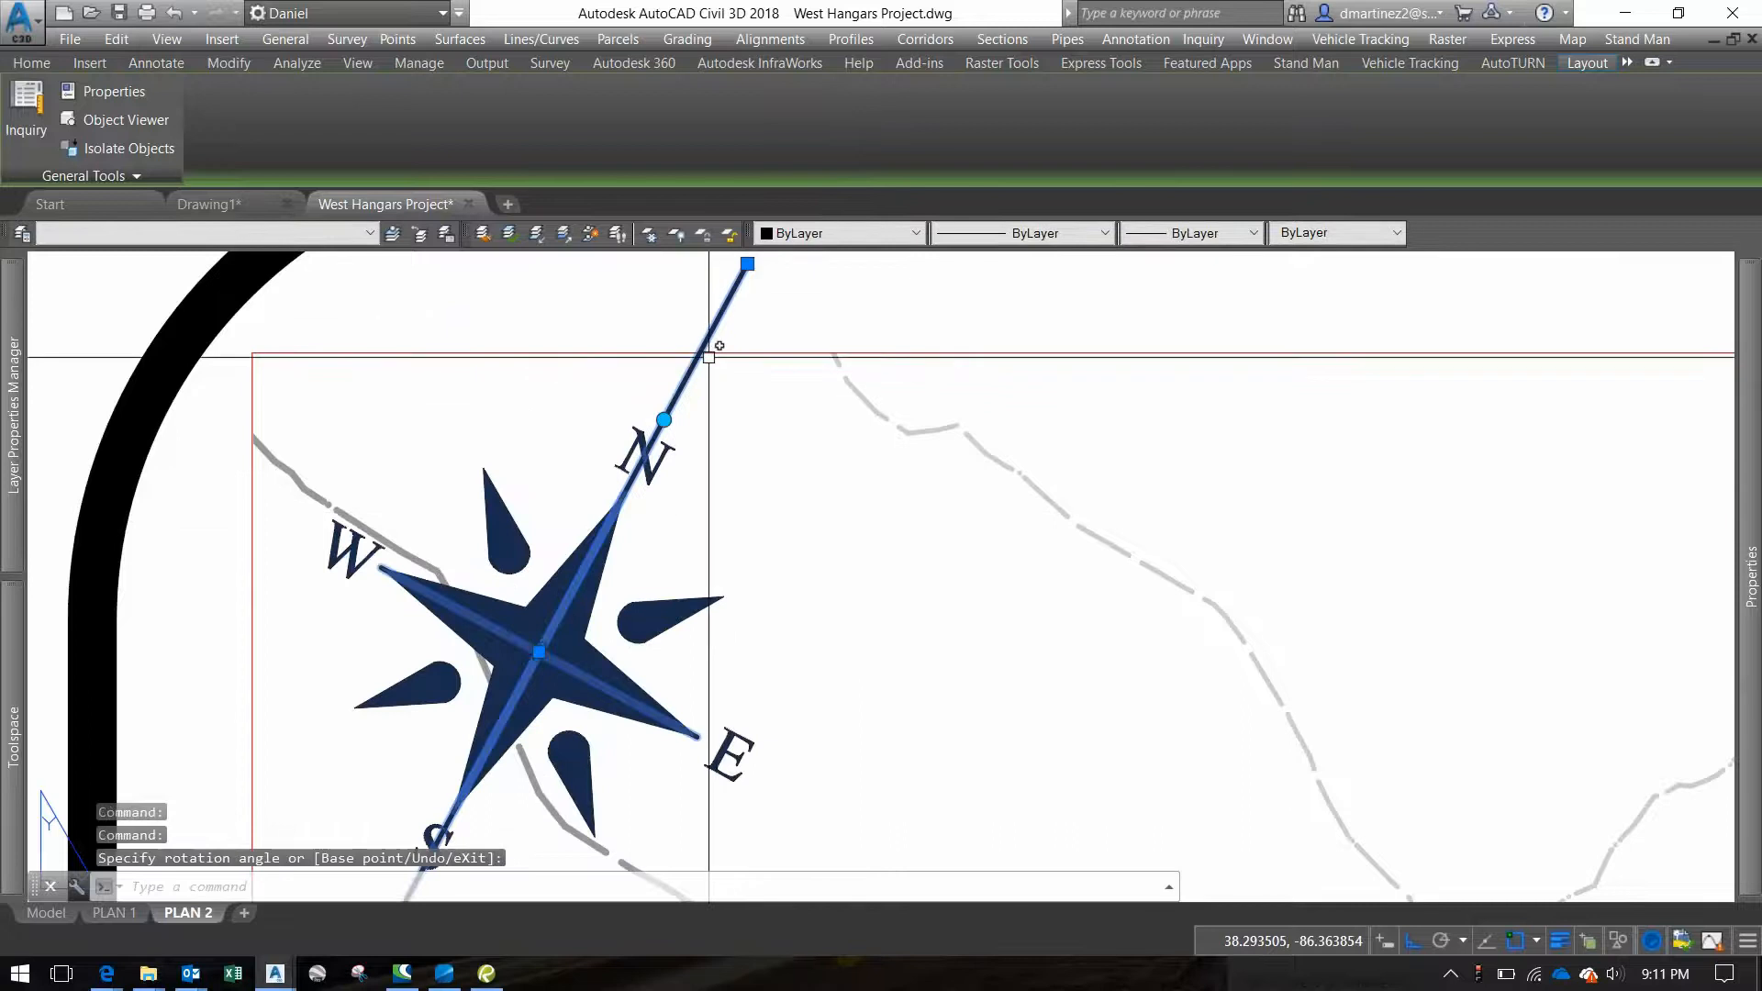
key(Escape)
key(Delete)
Change the sheet number in the PLAN 2 title block to "2 OF #"
scroll(1045, 501, down, 10)
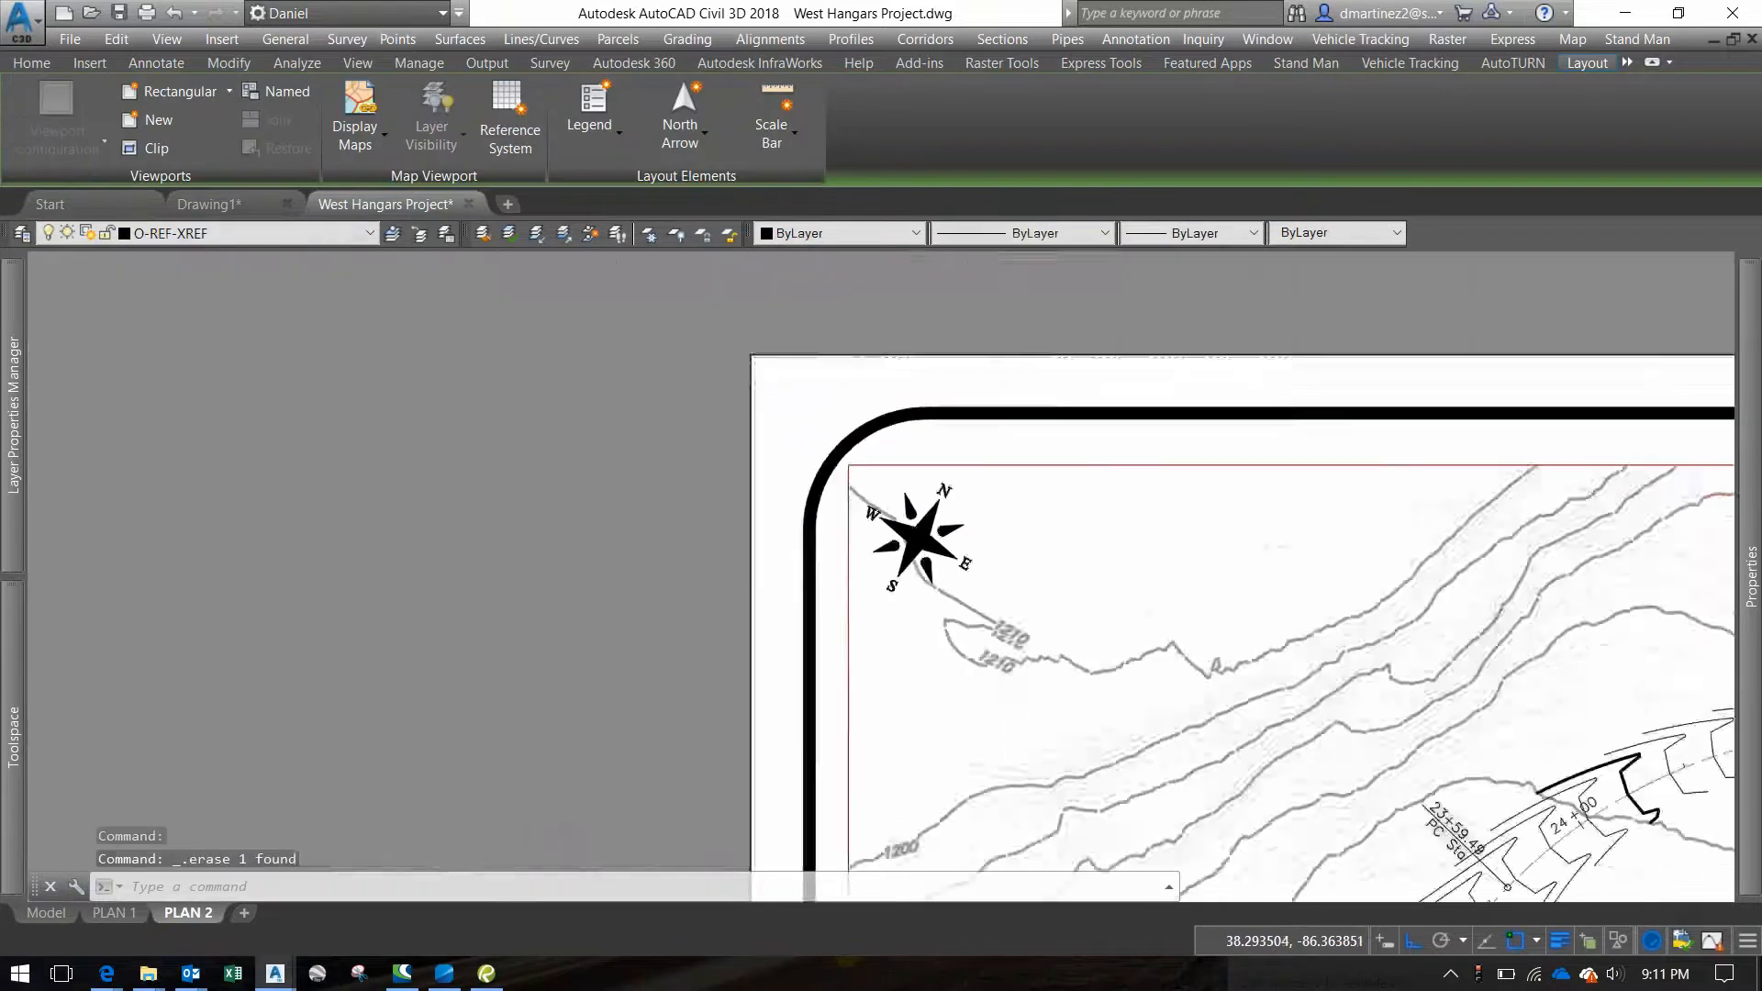
middle_drag(1101, 525, 122, 303)
middle_drag(942, 580, 966, 422)
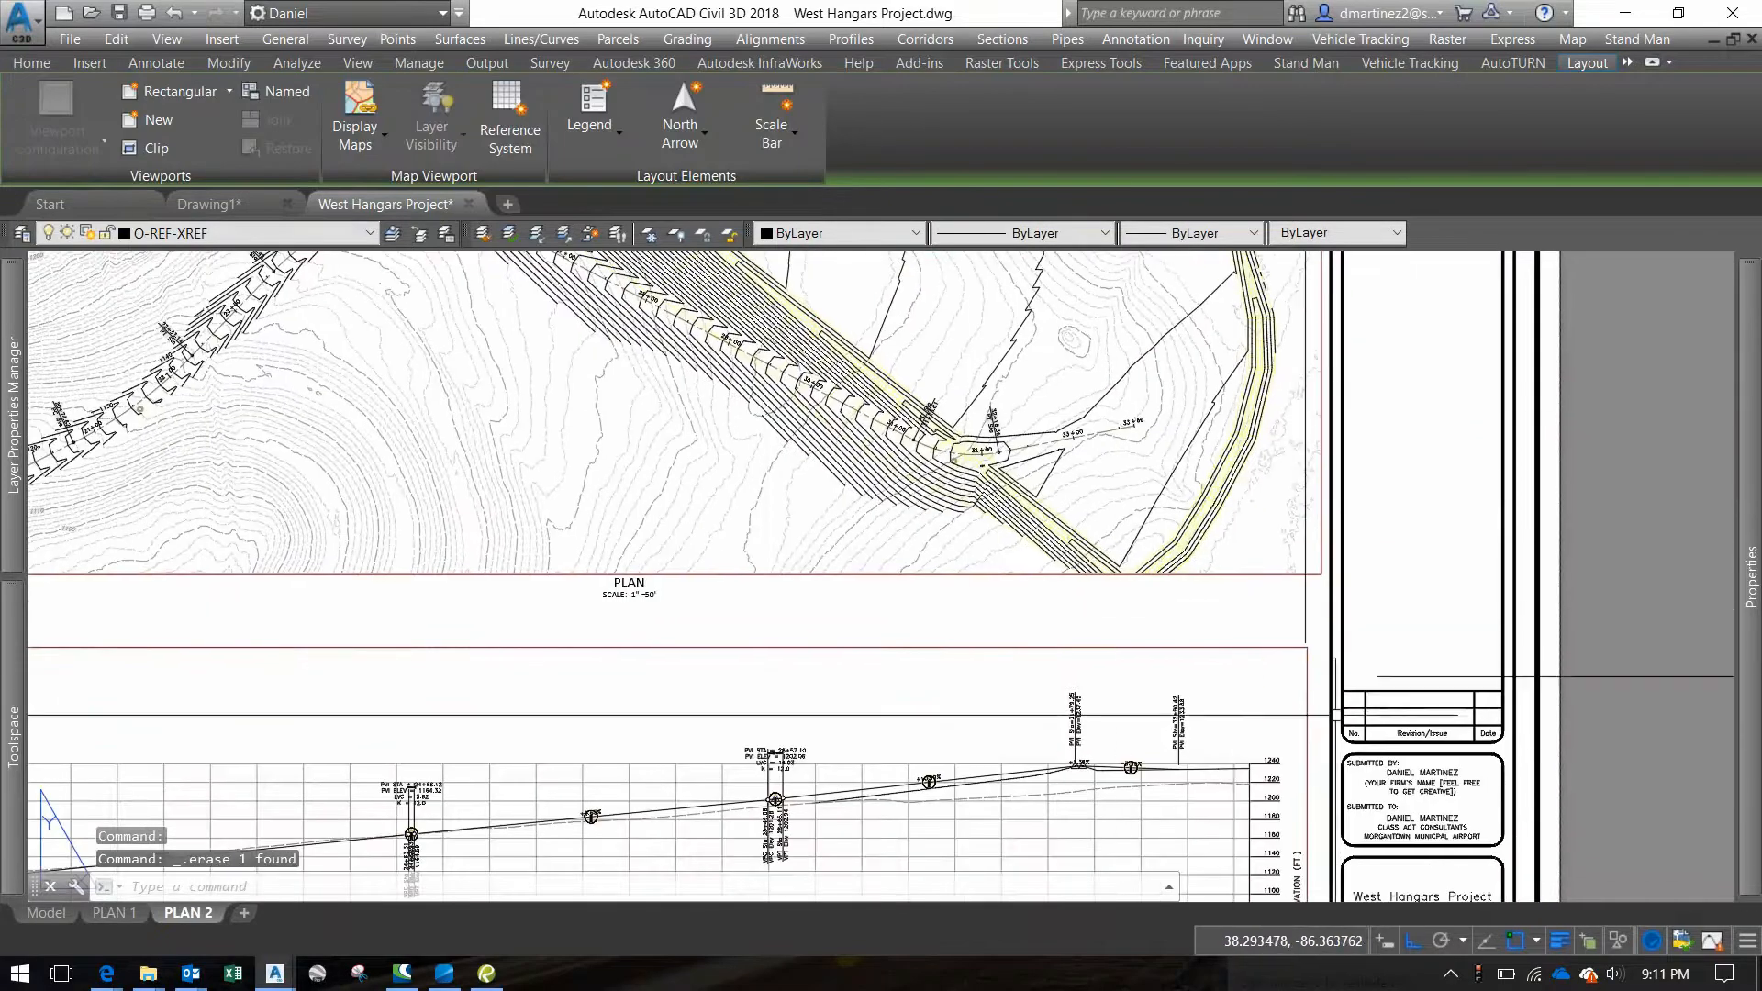
middle_drag(1502, 878, 1258, 609)
scroll(1249, 732, up, 4)
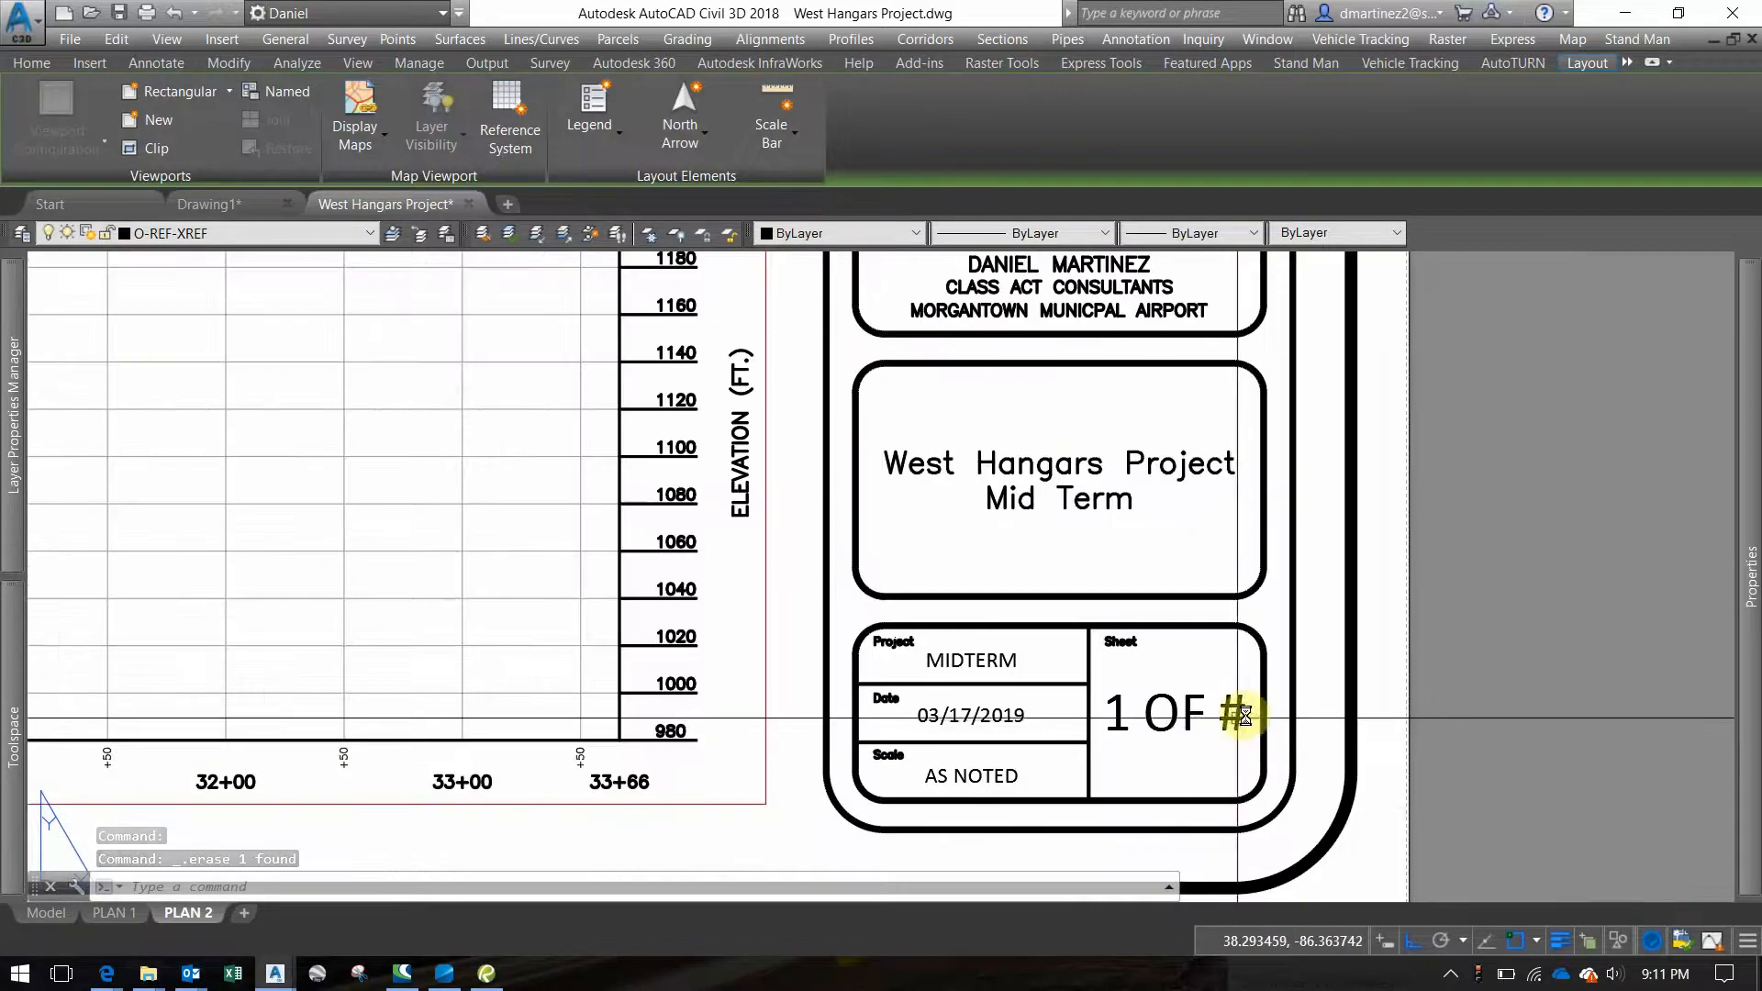
double_click(1111, 702)
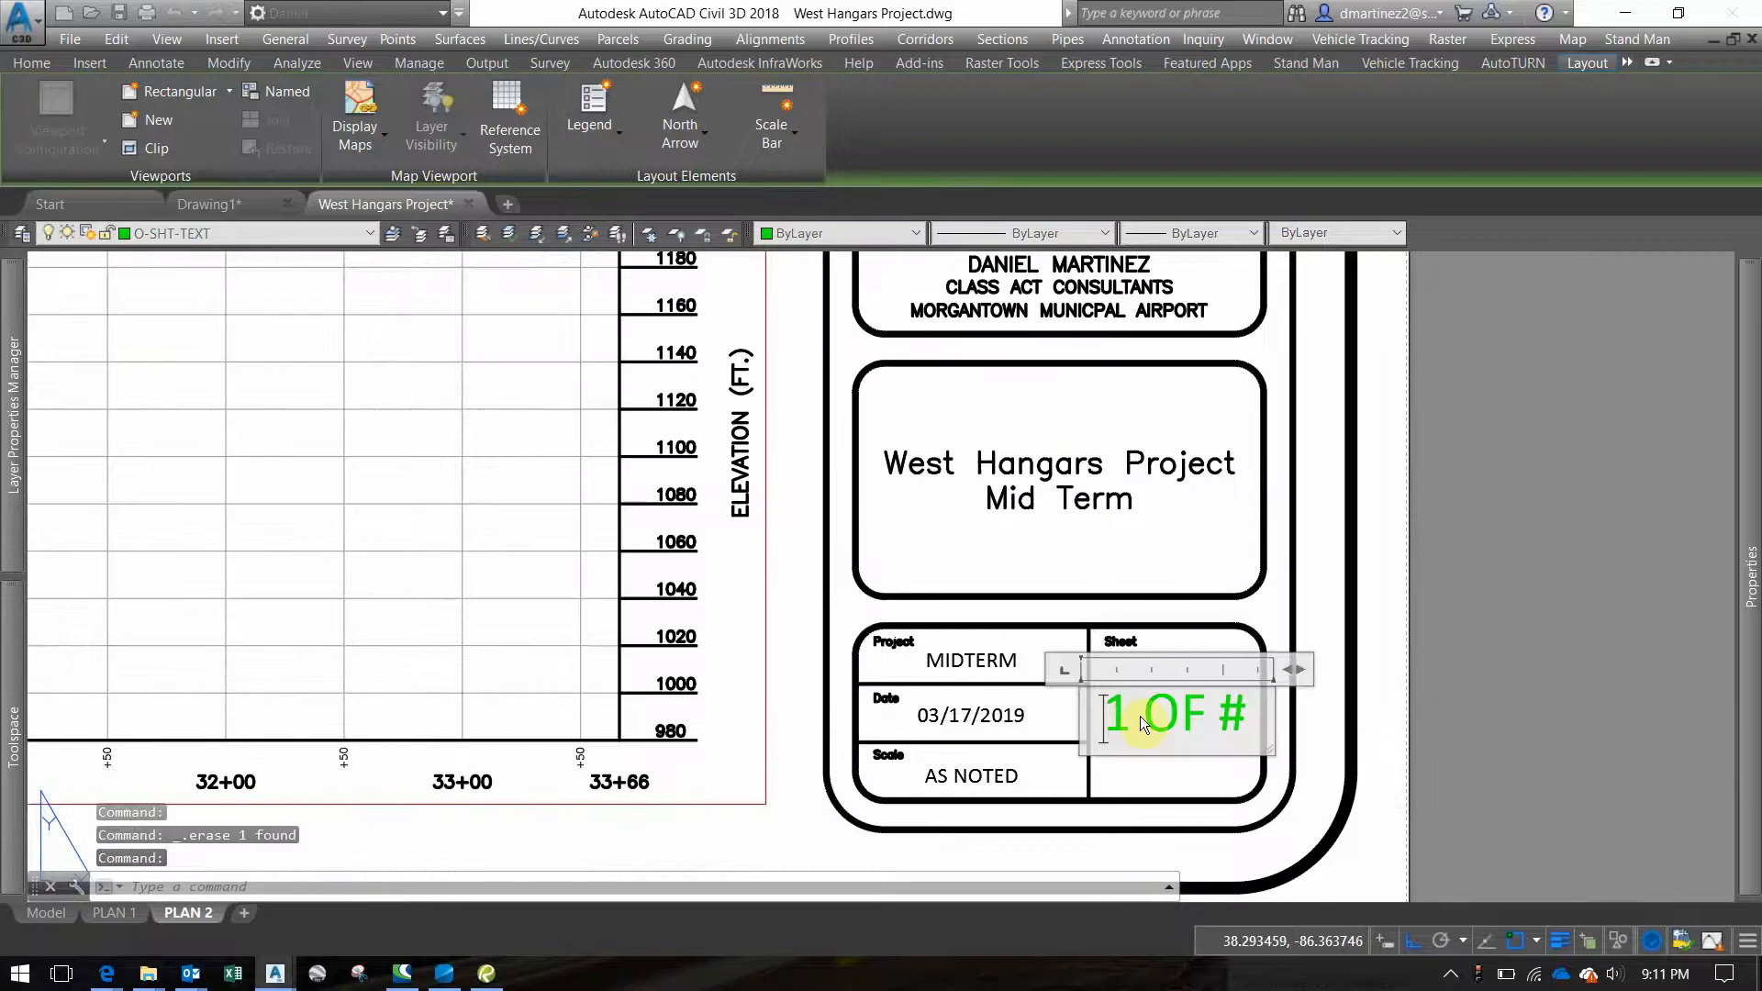
key(Delete)
click(1462, 660)
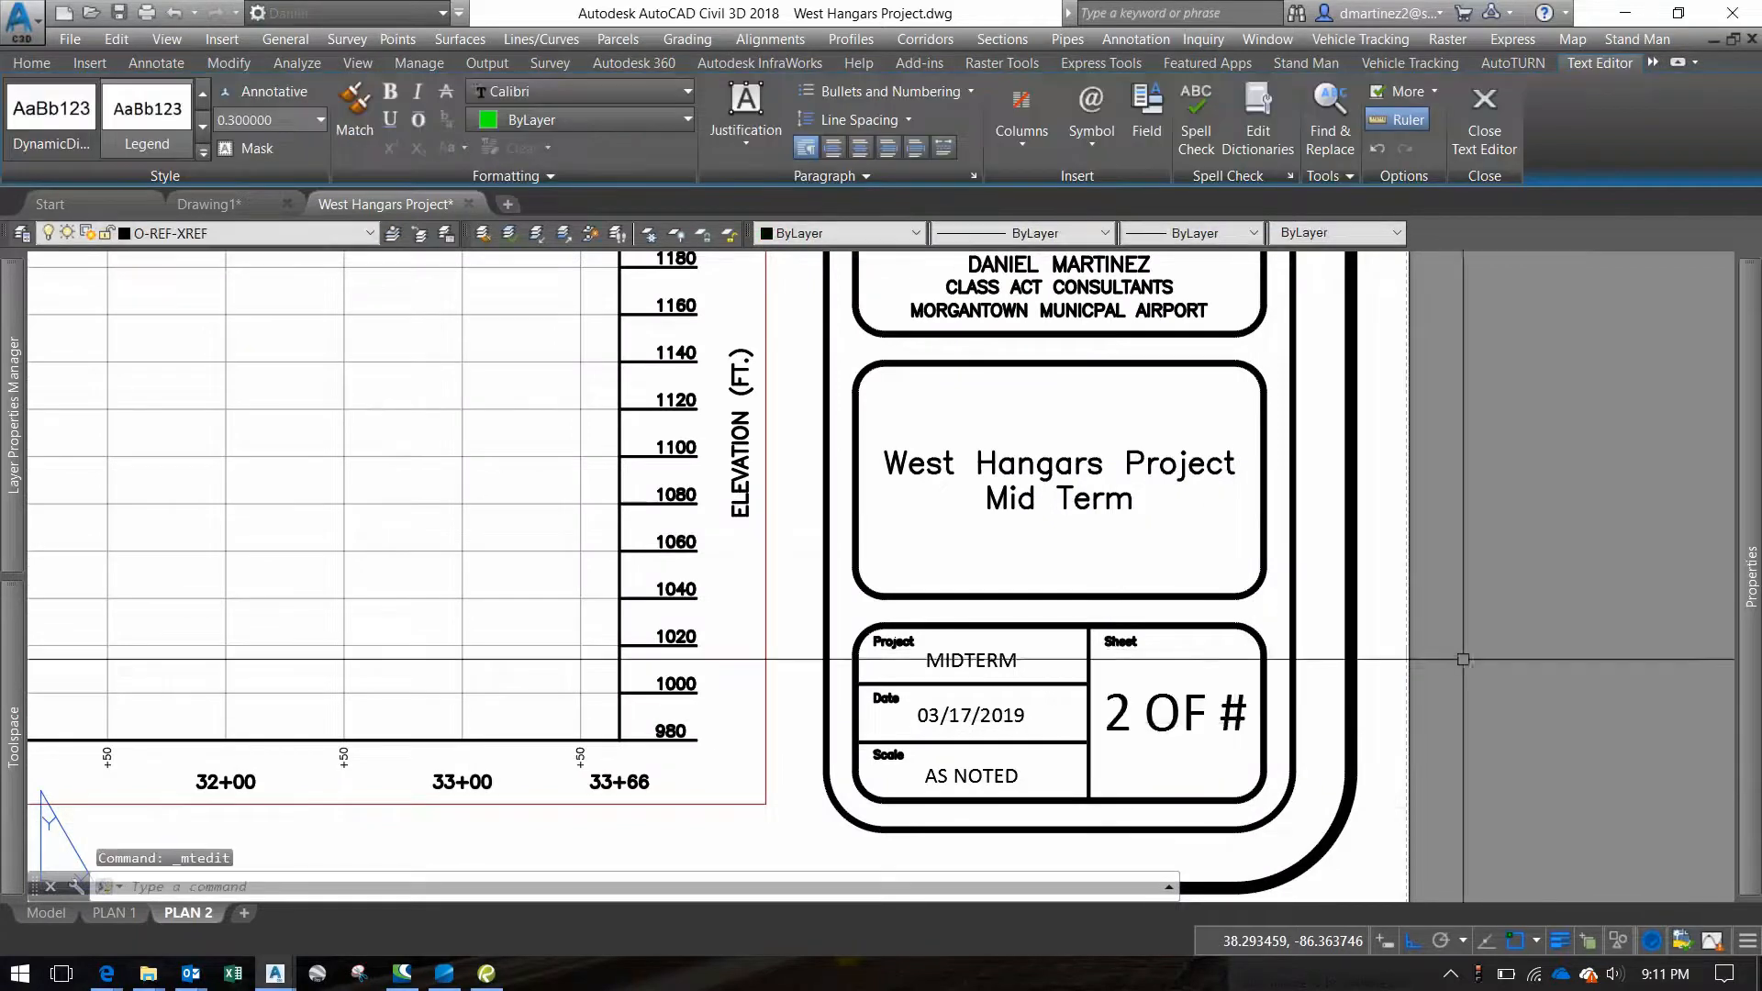
Switch to the Midterm project PDF in Revu, read the list of required deliverable sheets, and return to the drawing
scroll(1081, 684, down, 3)
middle_drag(932, 667, 1198, 689)
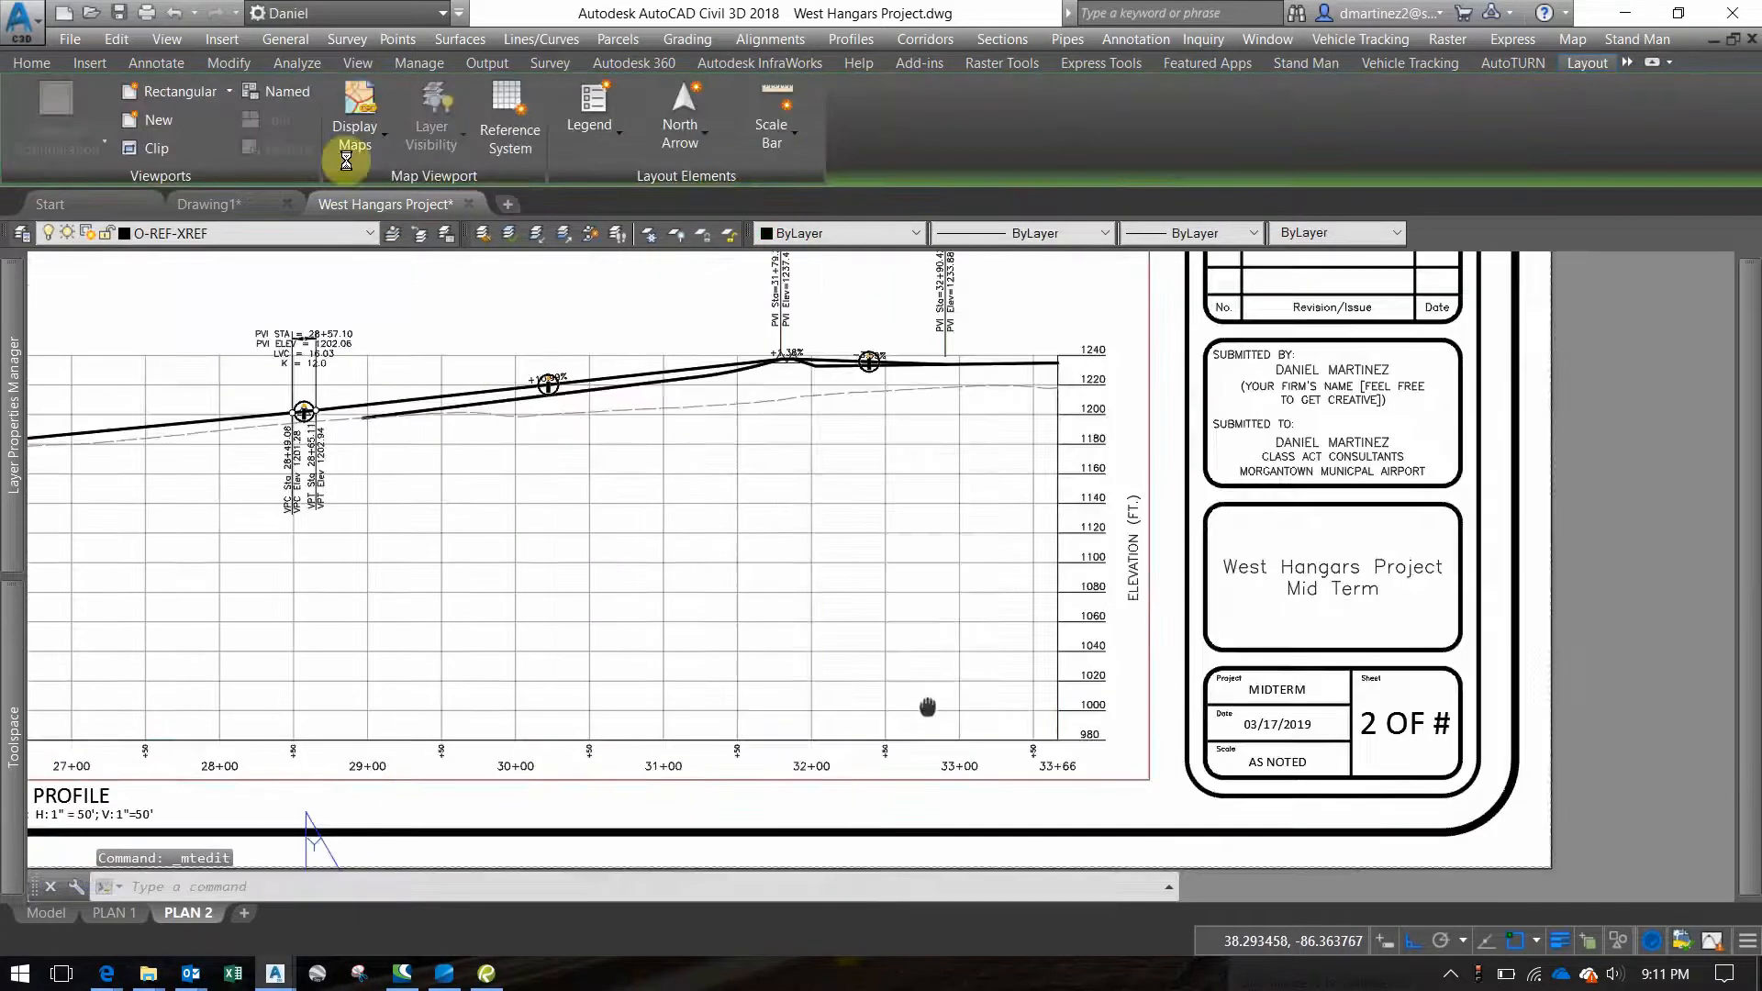
click(487, 974)
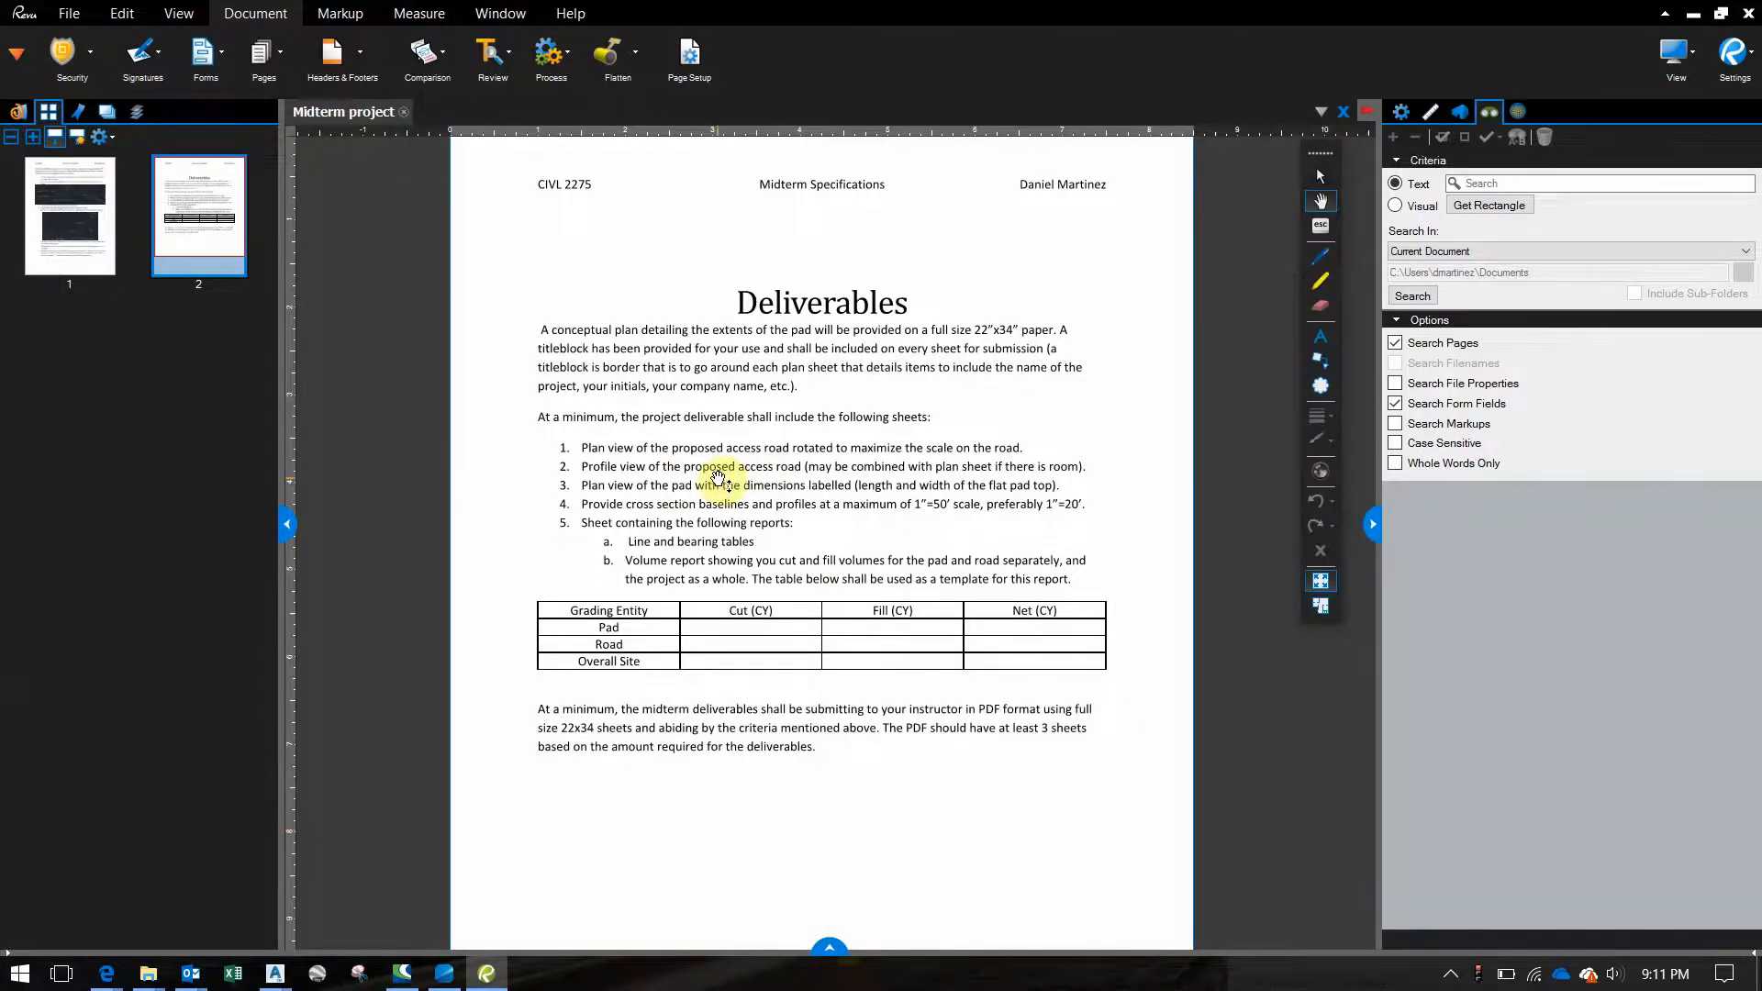
scroll(699, 468, up, 2)
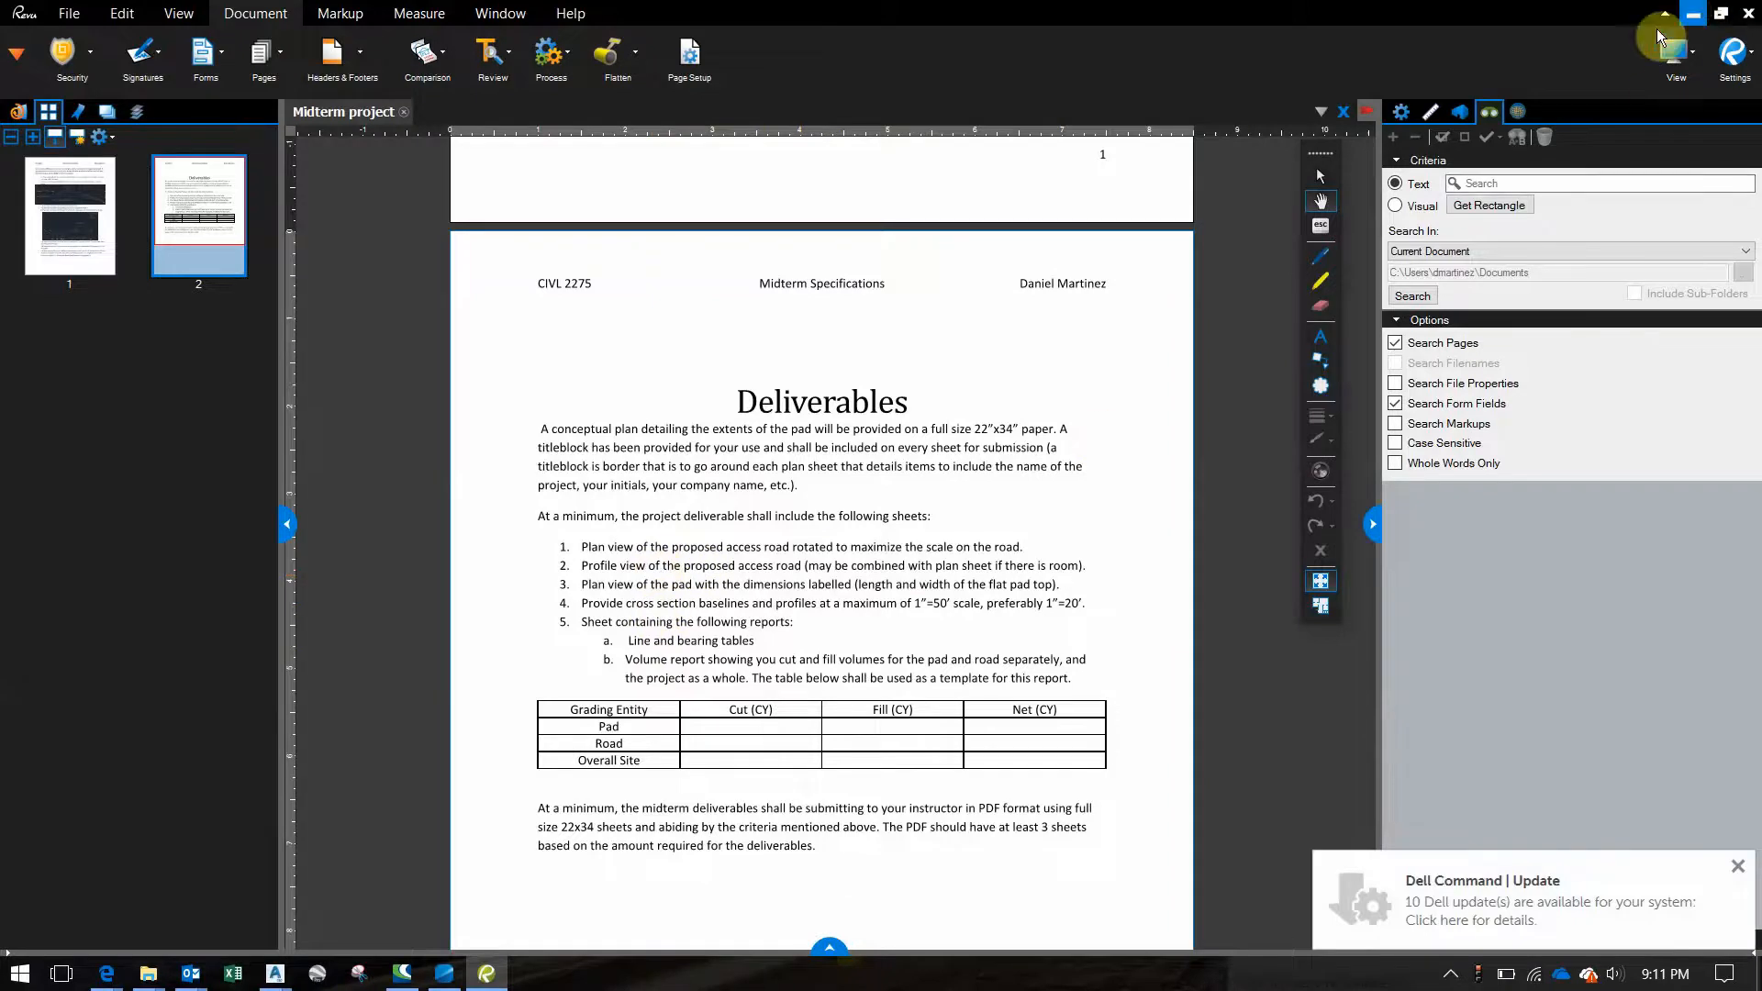
click(1693, 14)
scroll(896, 346, down, 3)
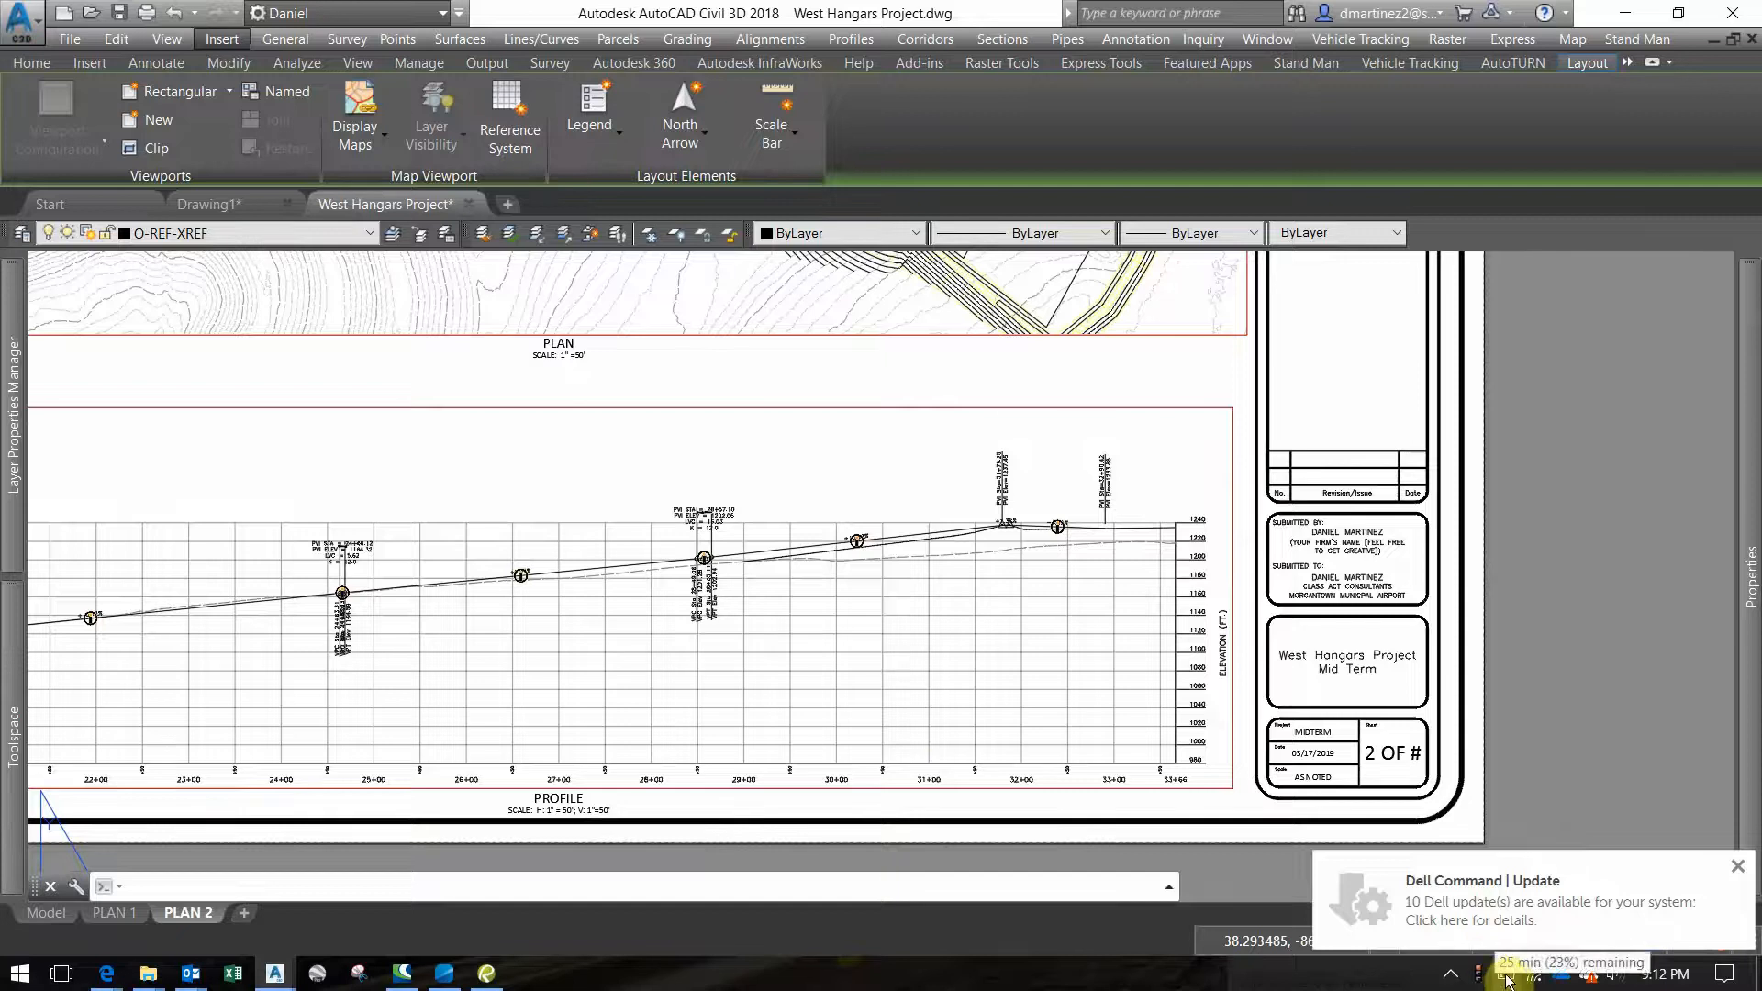
Save the drawing and create a copy of the PLAN 2 layout at the end of the layouts
key(ctrl+s)
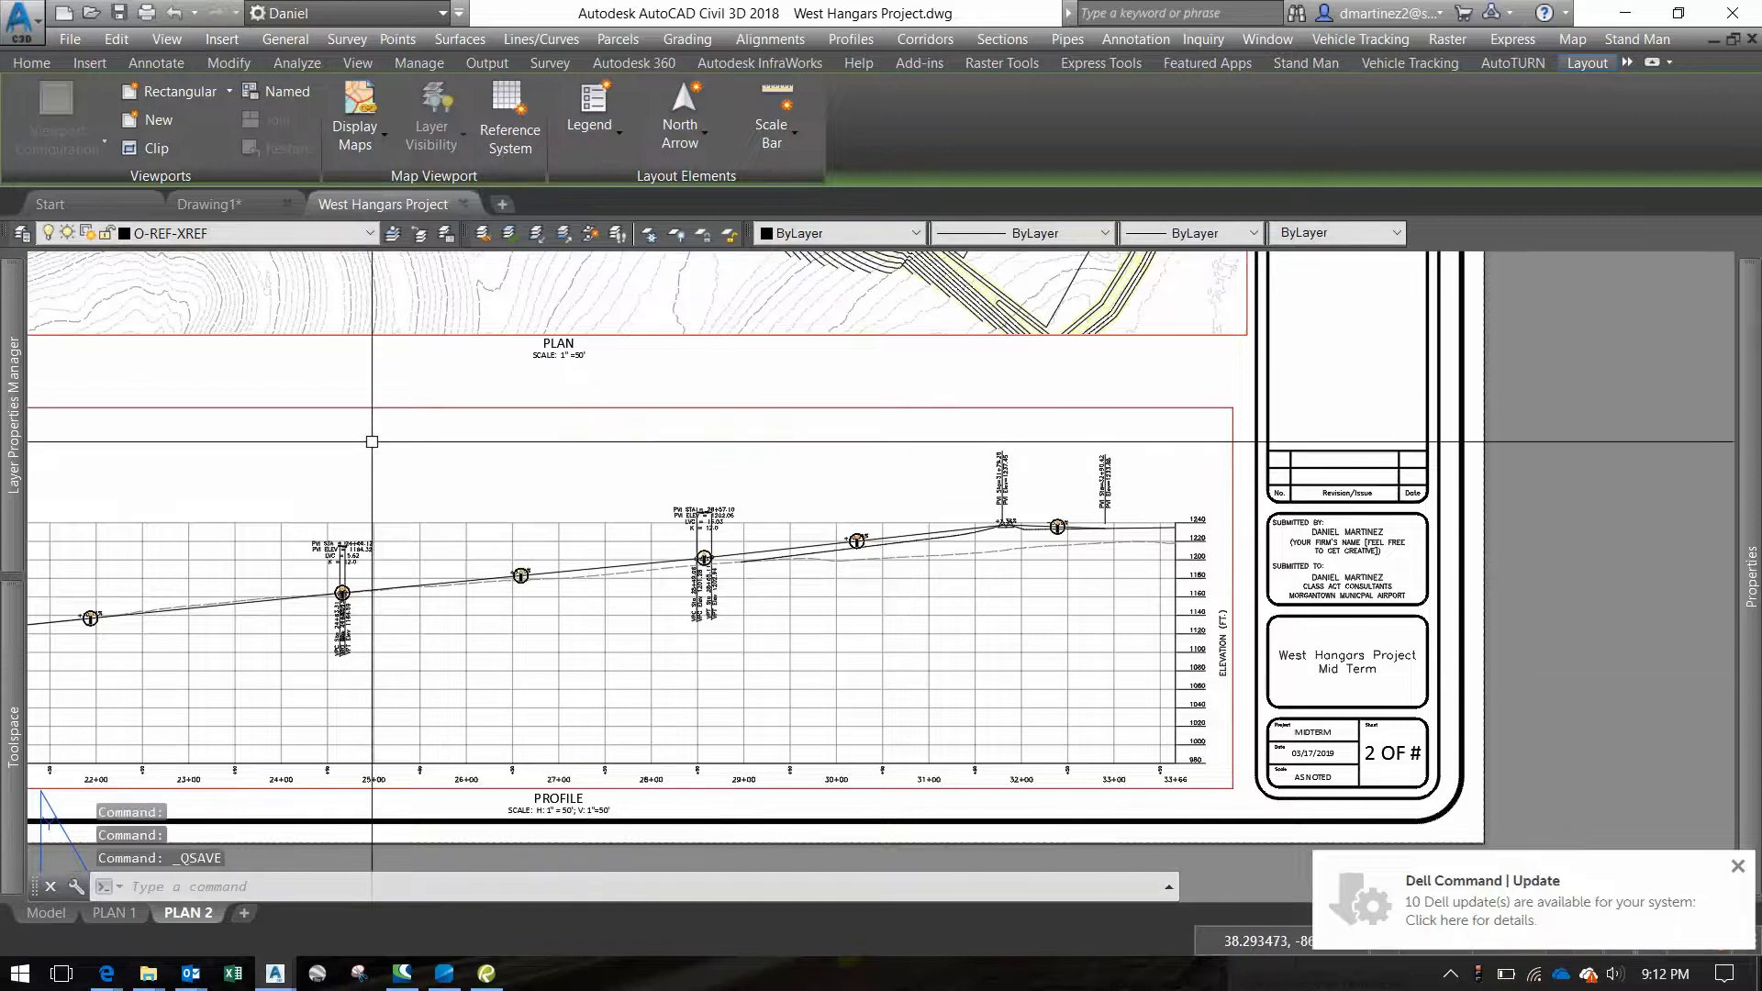
middle_drag(380, 444, 748, 682)
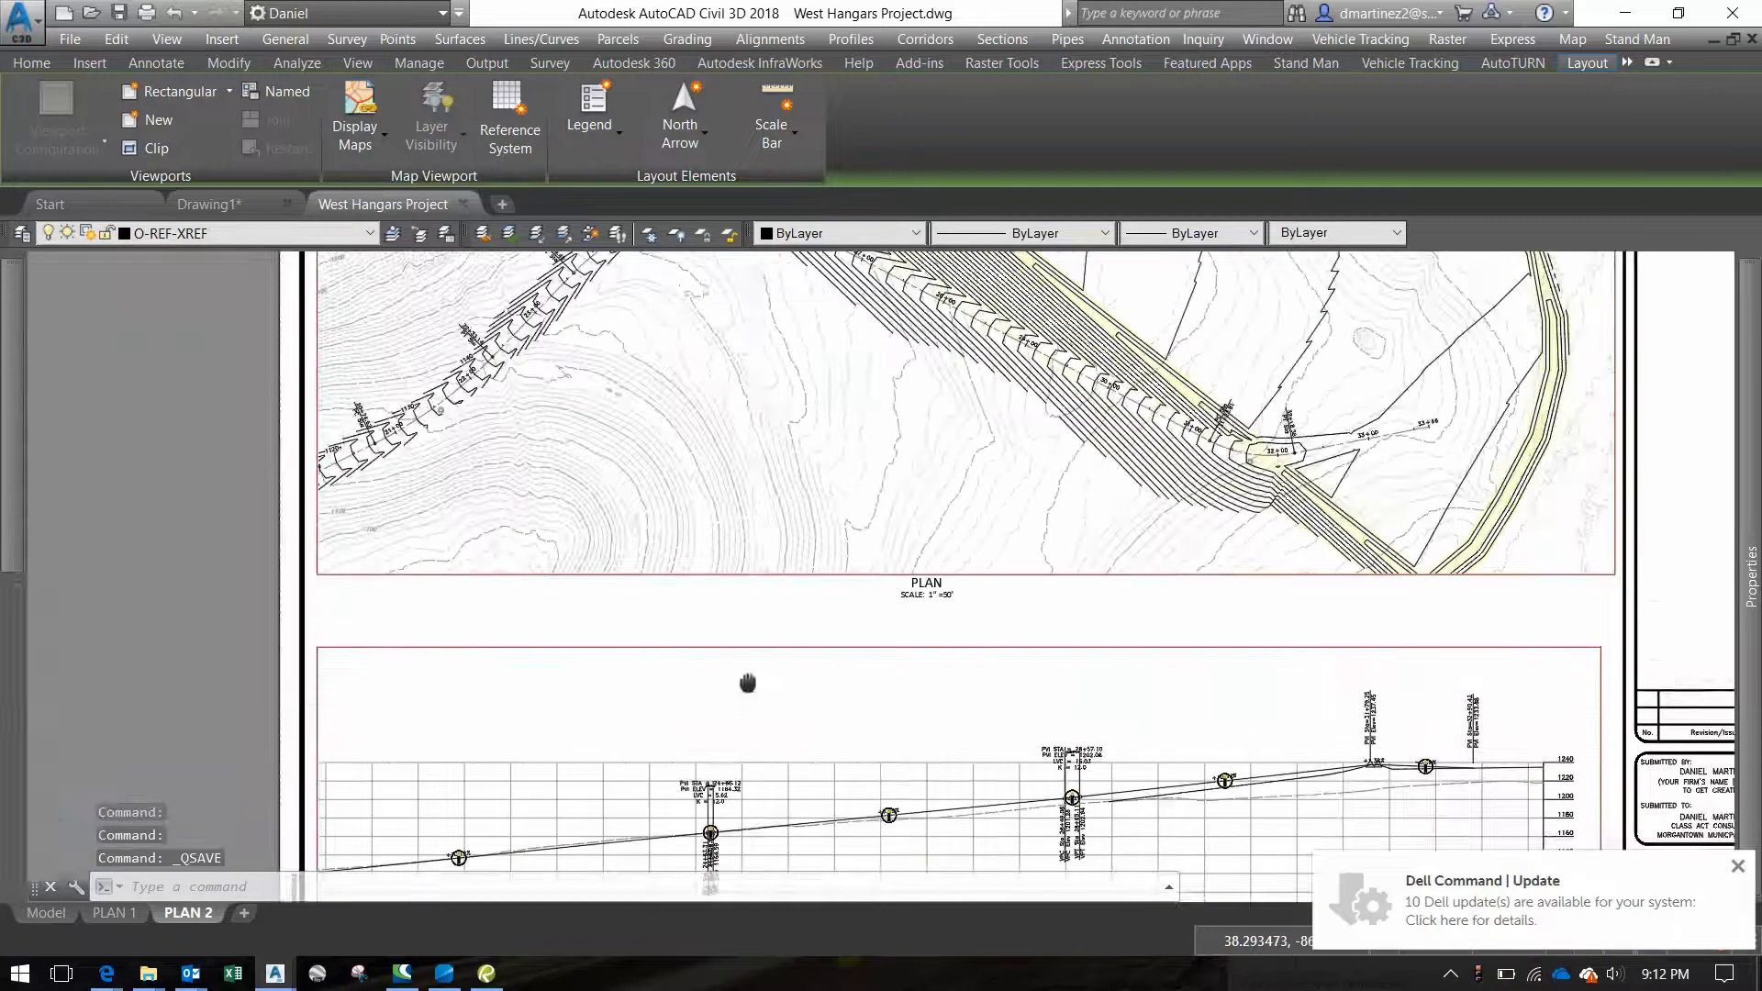
right_click(185, 914)
click(303, 674)
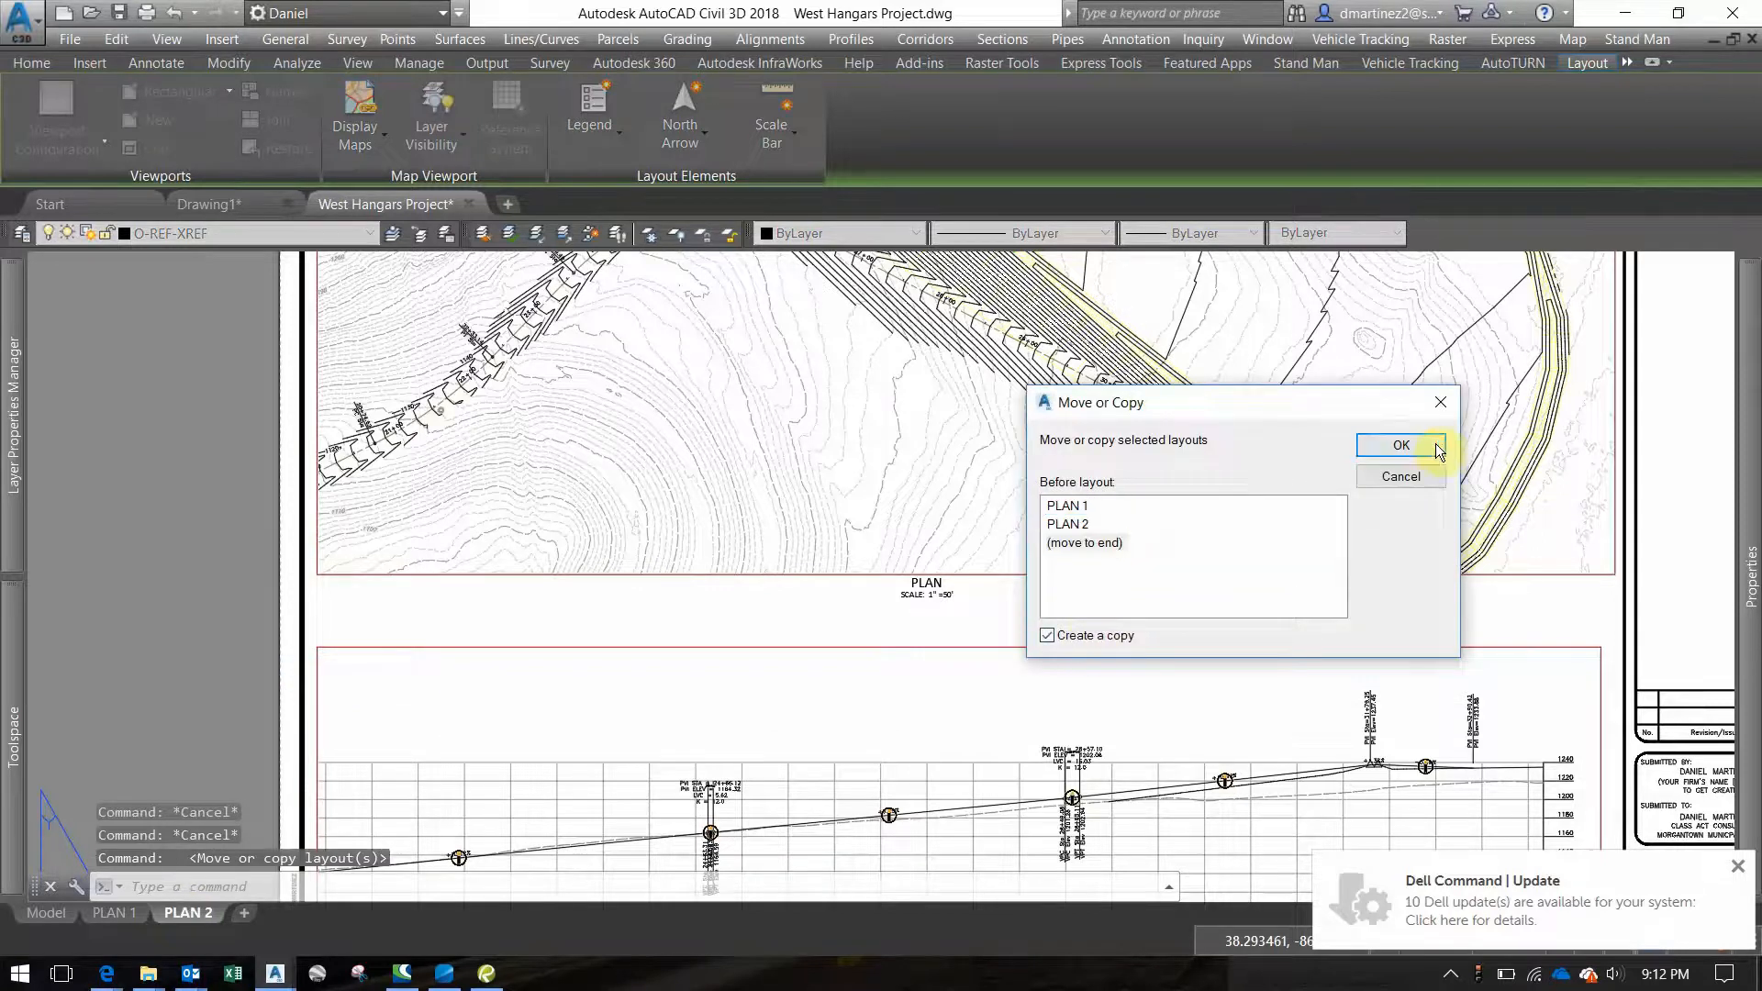
click(1400, 446)
click(278, 909)
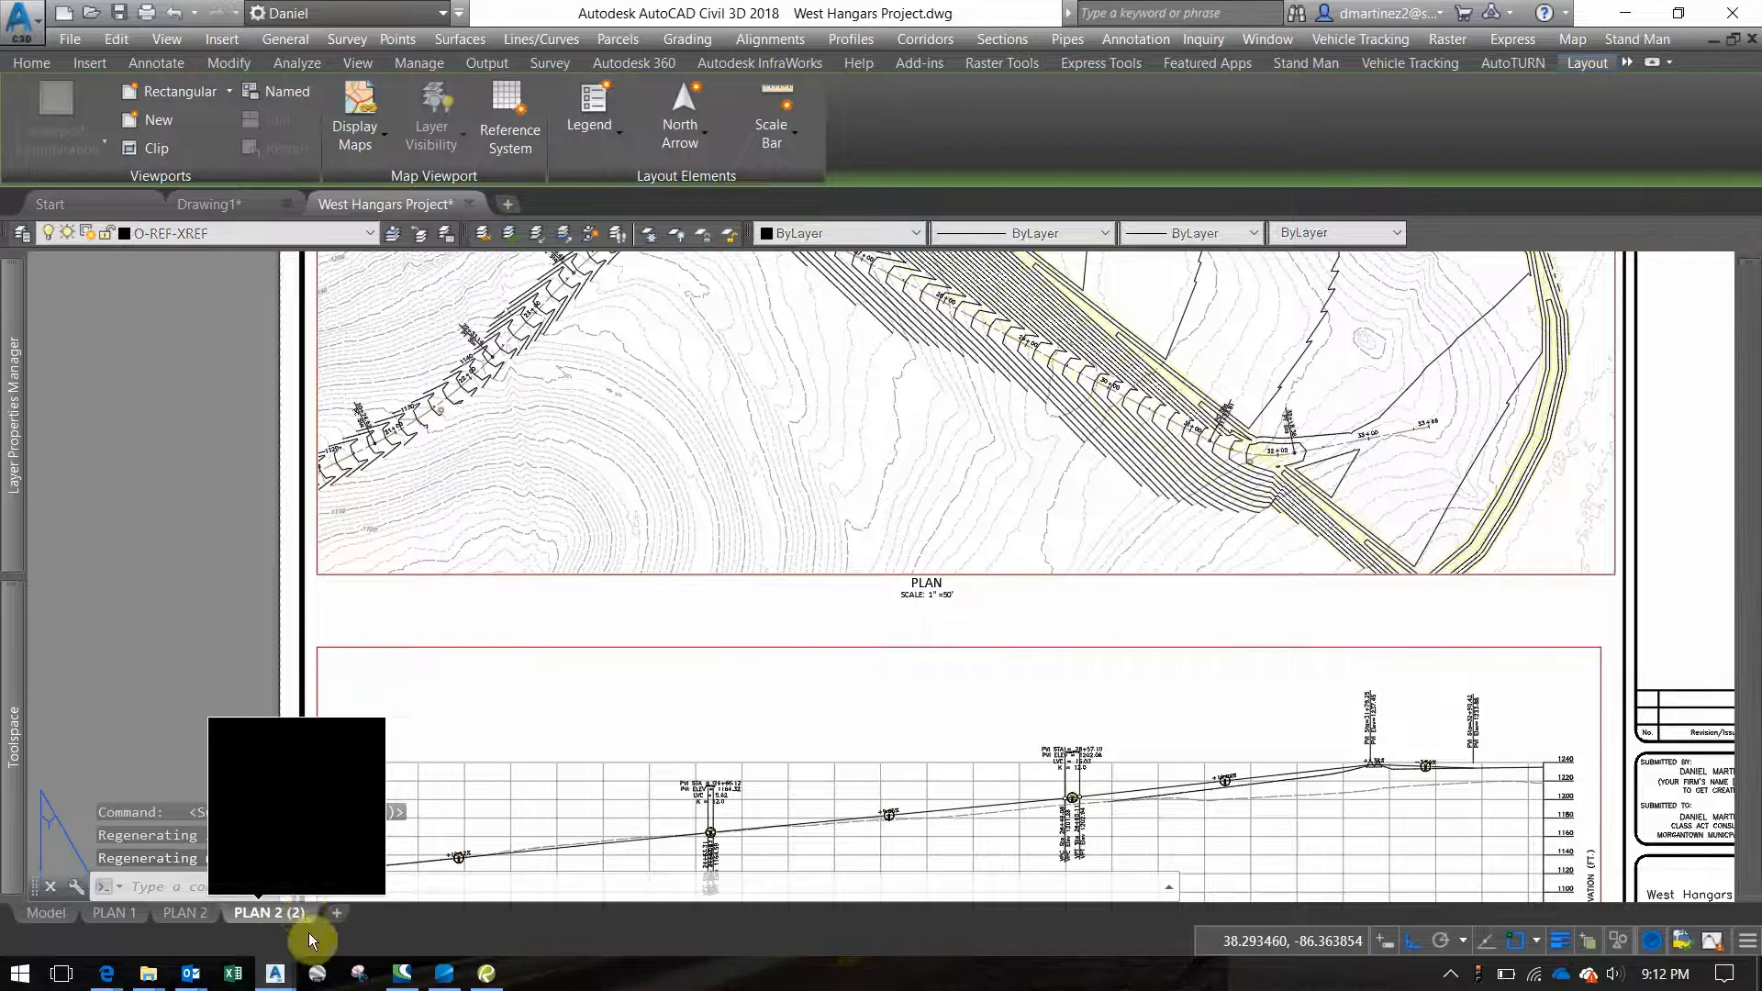
Rename the copied layout as PAD
double_click(277, 909)
text(PAD)
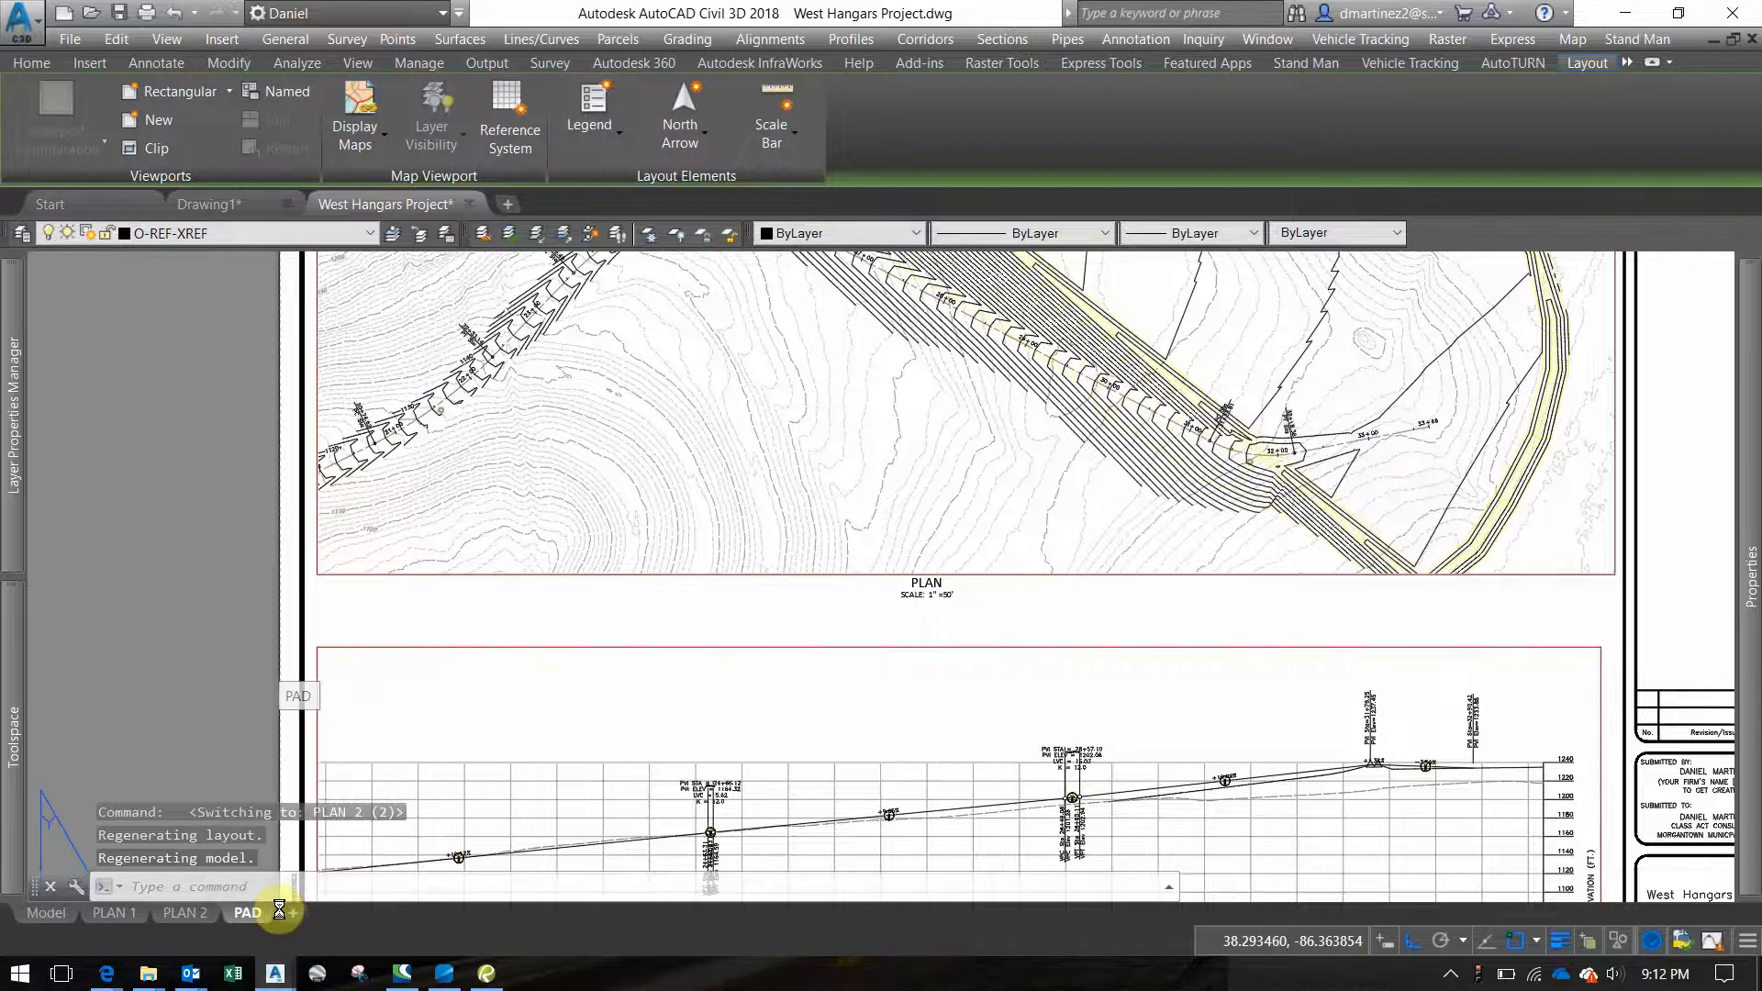
click(1042, 609)
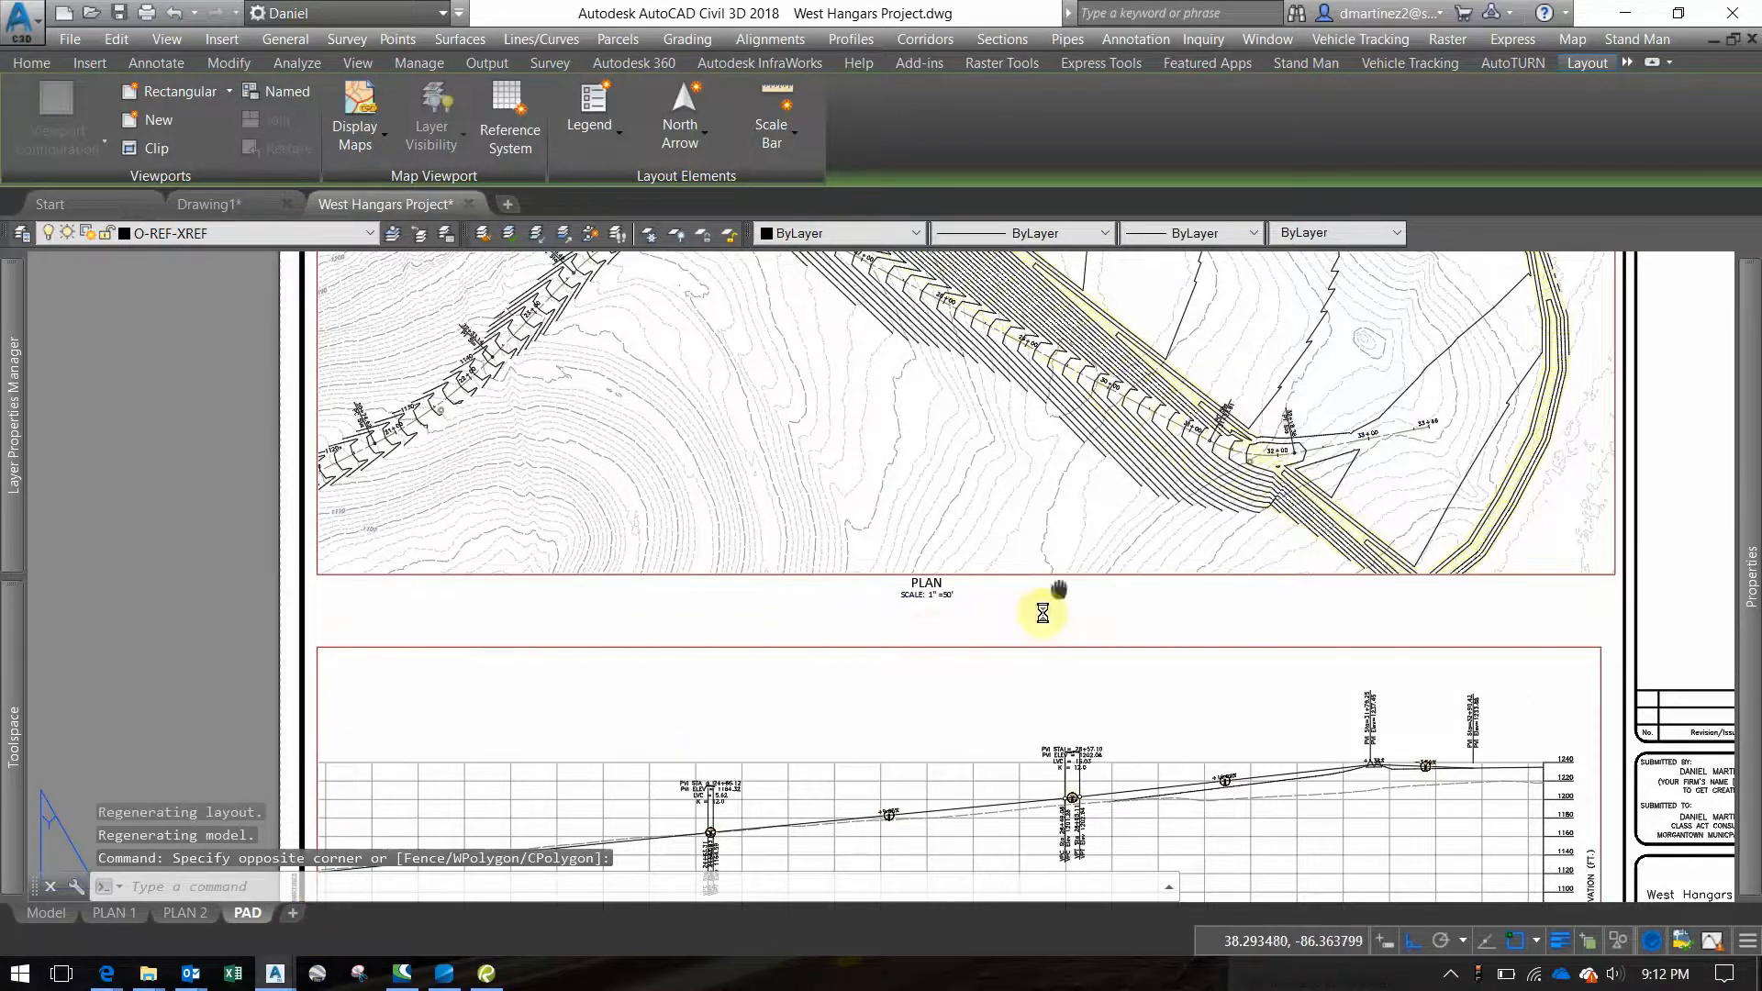
Erase the profile viewport and its PROFILE title and scale text from the PAD layout
scroll(918, 679, down, 5)
middle_drag(922, 657, 885, 542)
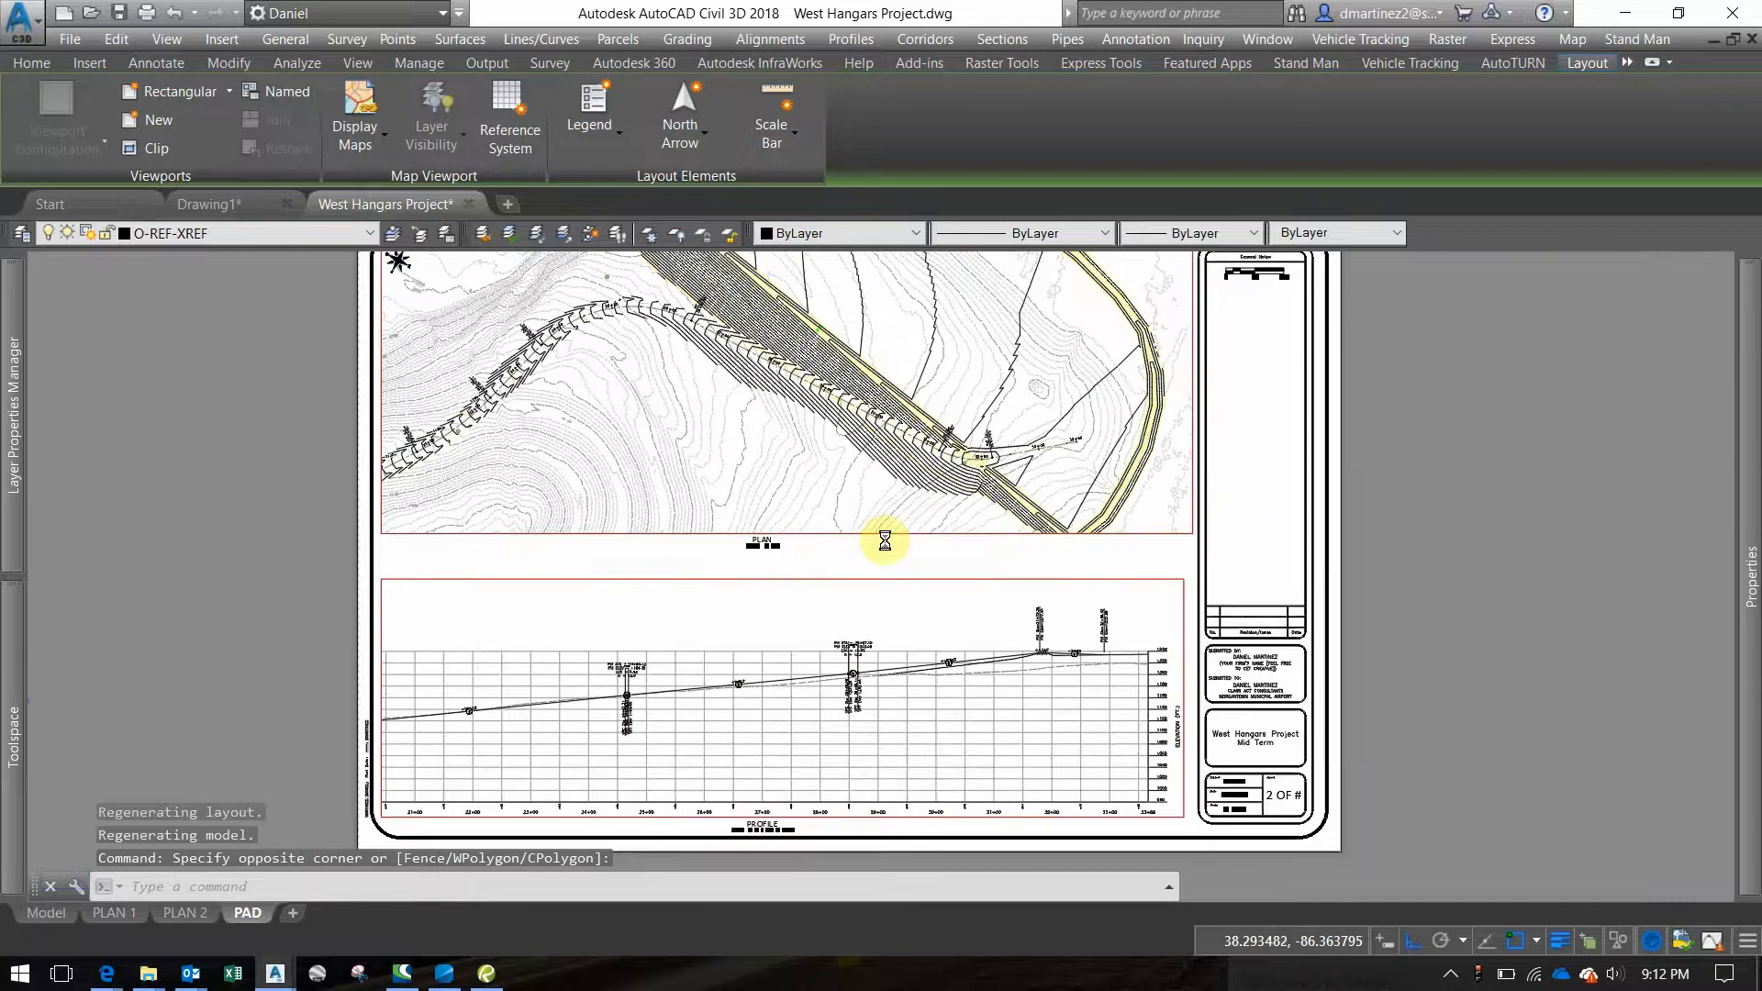
click(926, 554)
key(Delete)
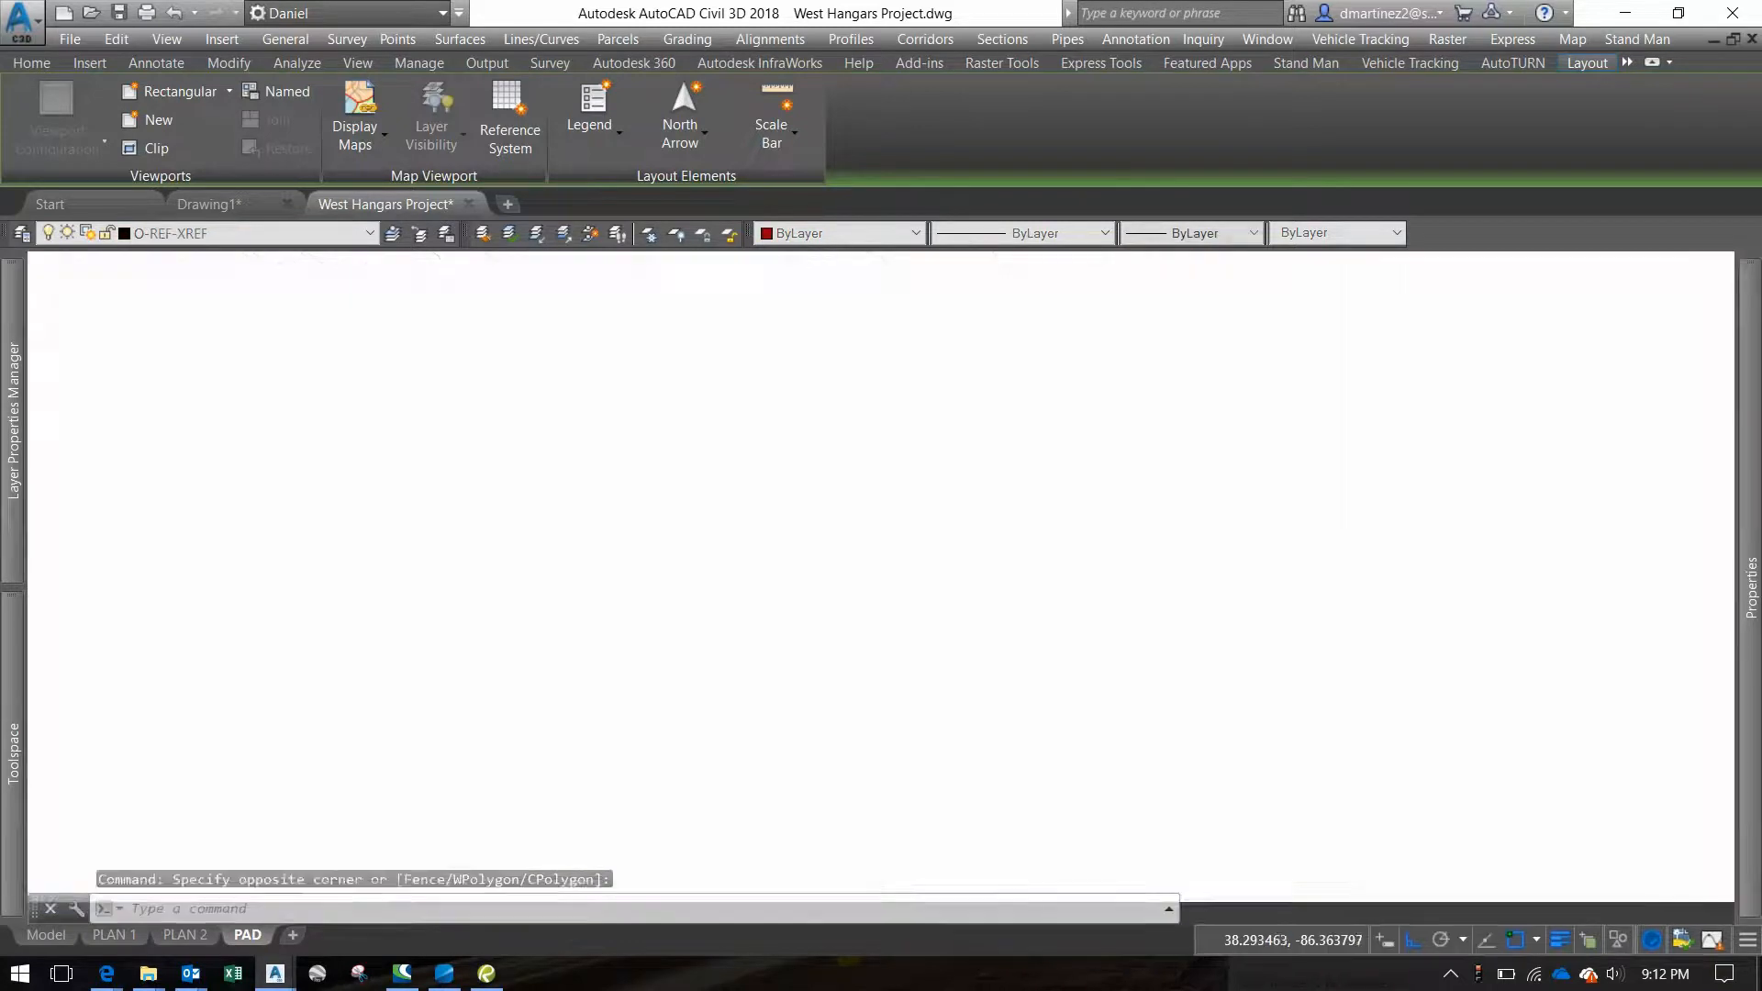
click(645, 760)
click(881, 882)
key(Delete)
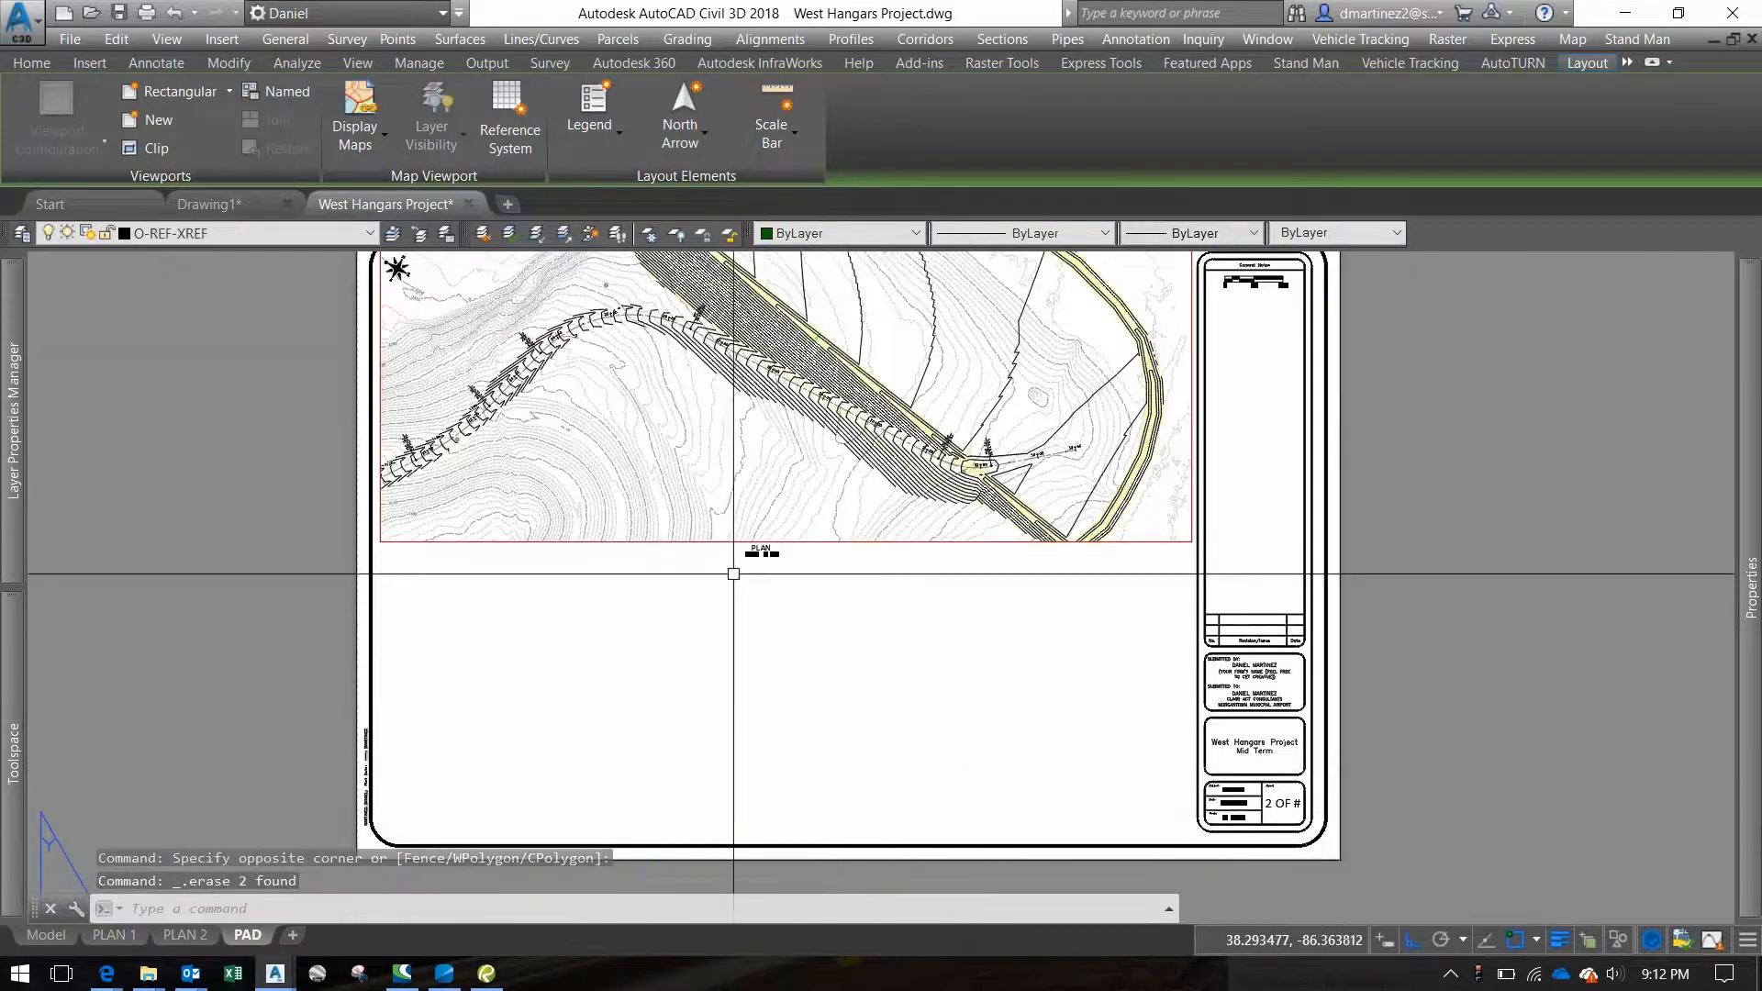
Move the PLAN title and its scale text straight down to the lower edge of the PAD sheet
click(698, 504)
click(822, 582)
text(m)
key(Return)
click(836, 552)
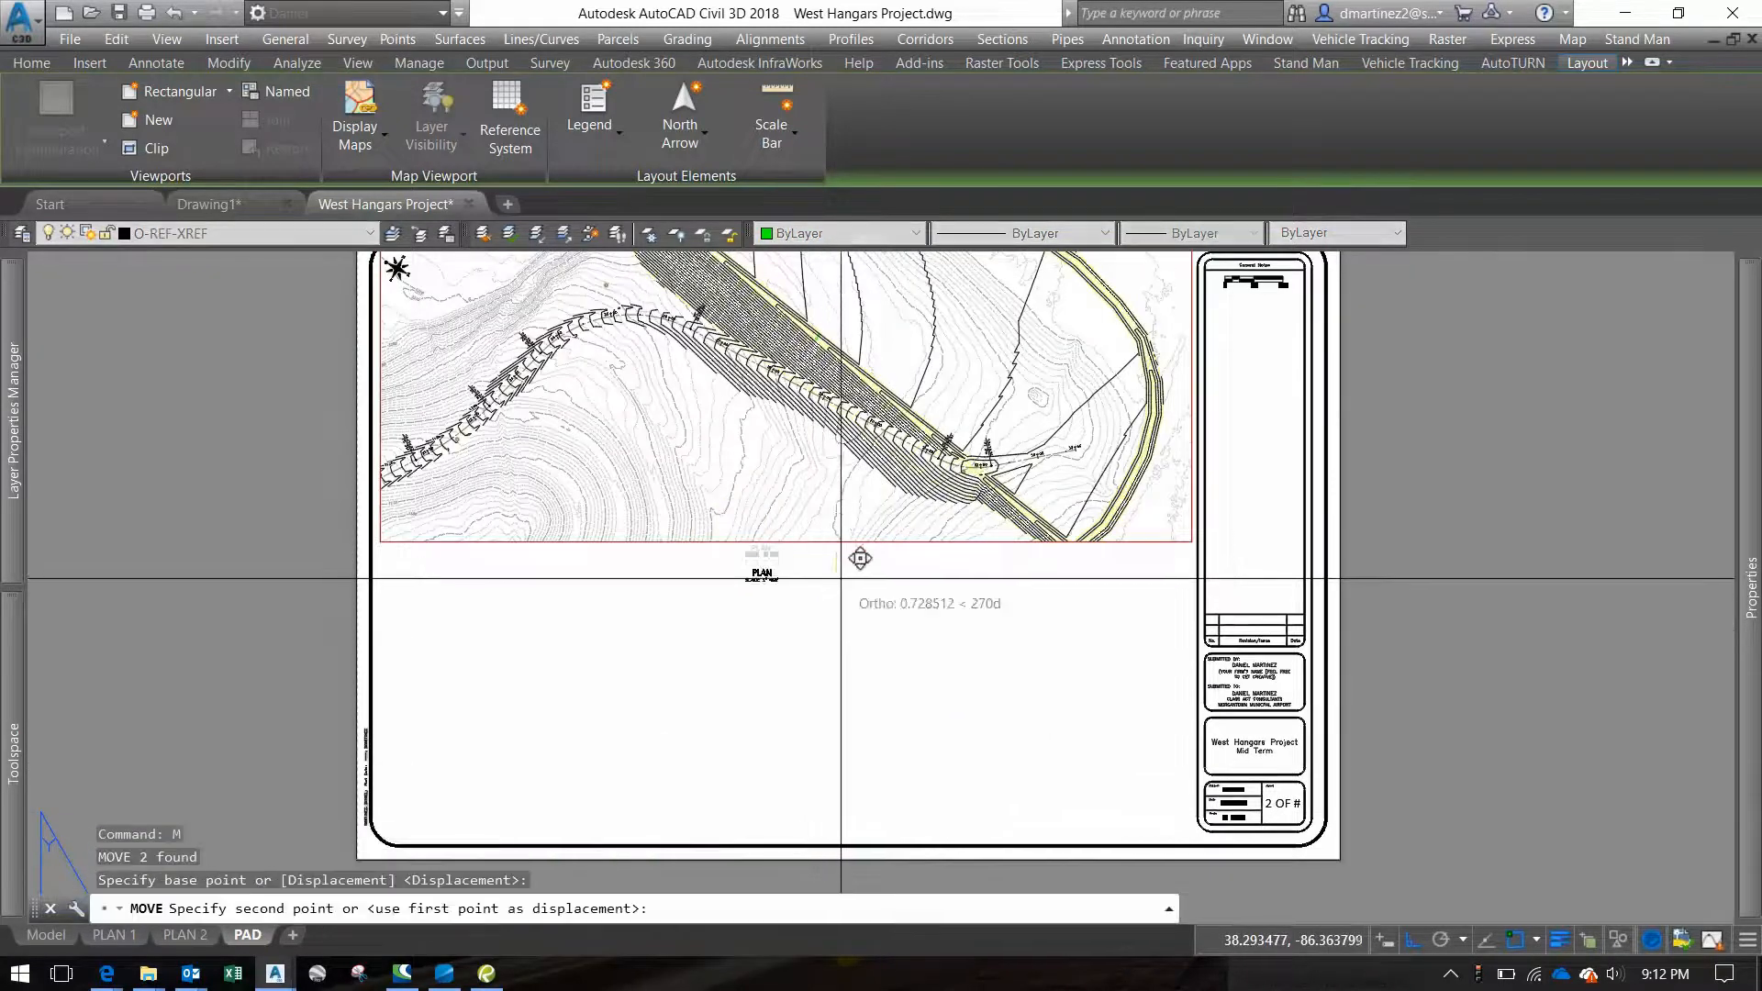
key(F3)
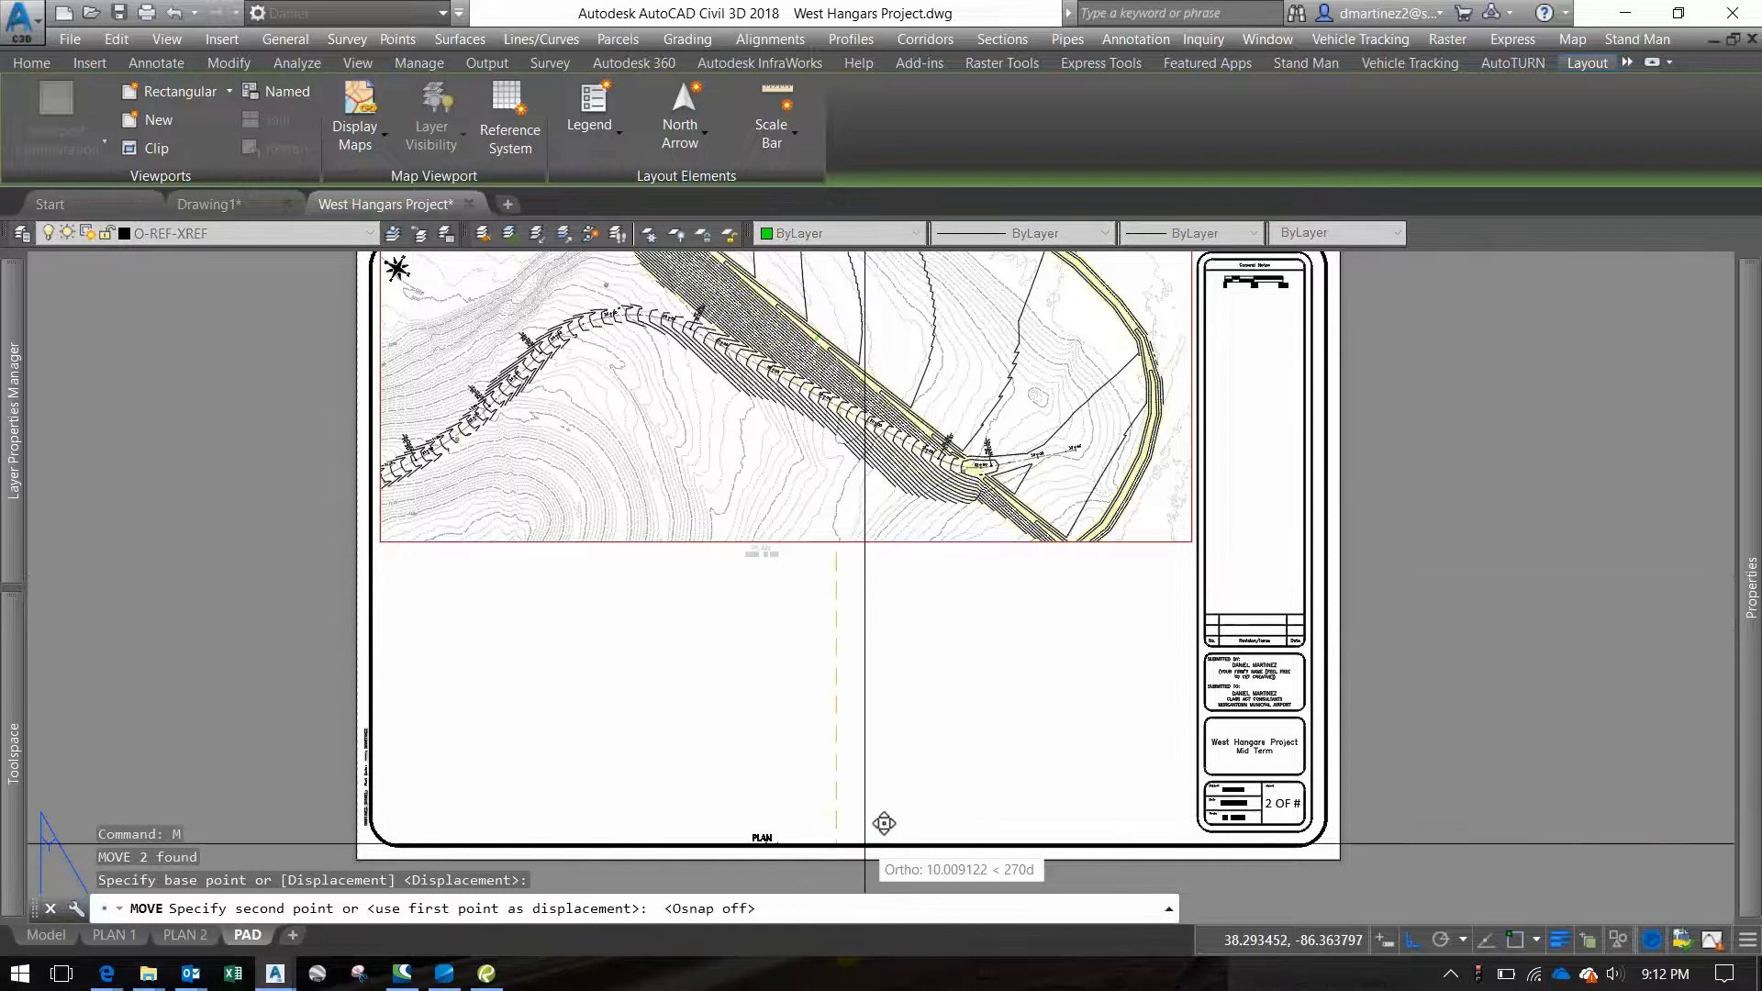
click(877, 836)
Stretch the plan viewport down to just above the PLAN title and activate its model space
click(826, 685)
click(802, 511)
click(1192, 541)
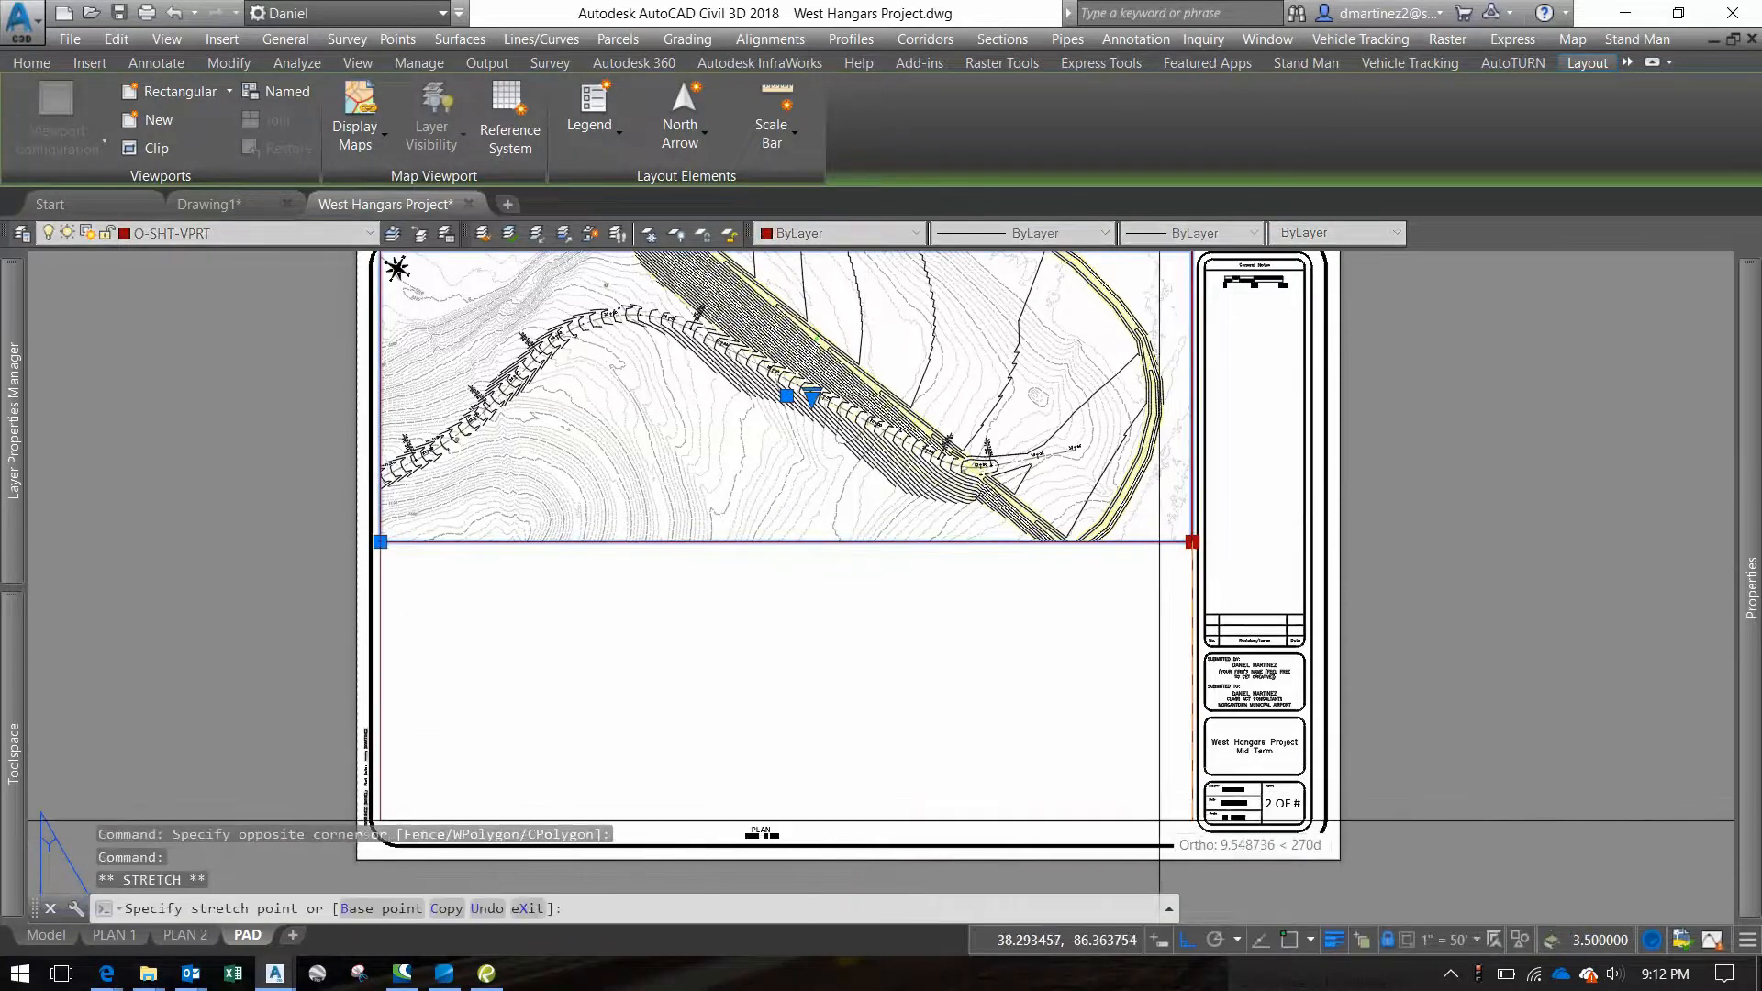
click(1165, 826)
key(Escape)
double_click(889, 531)
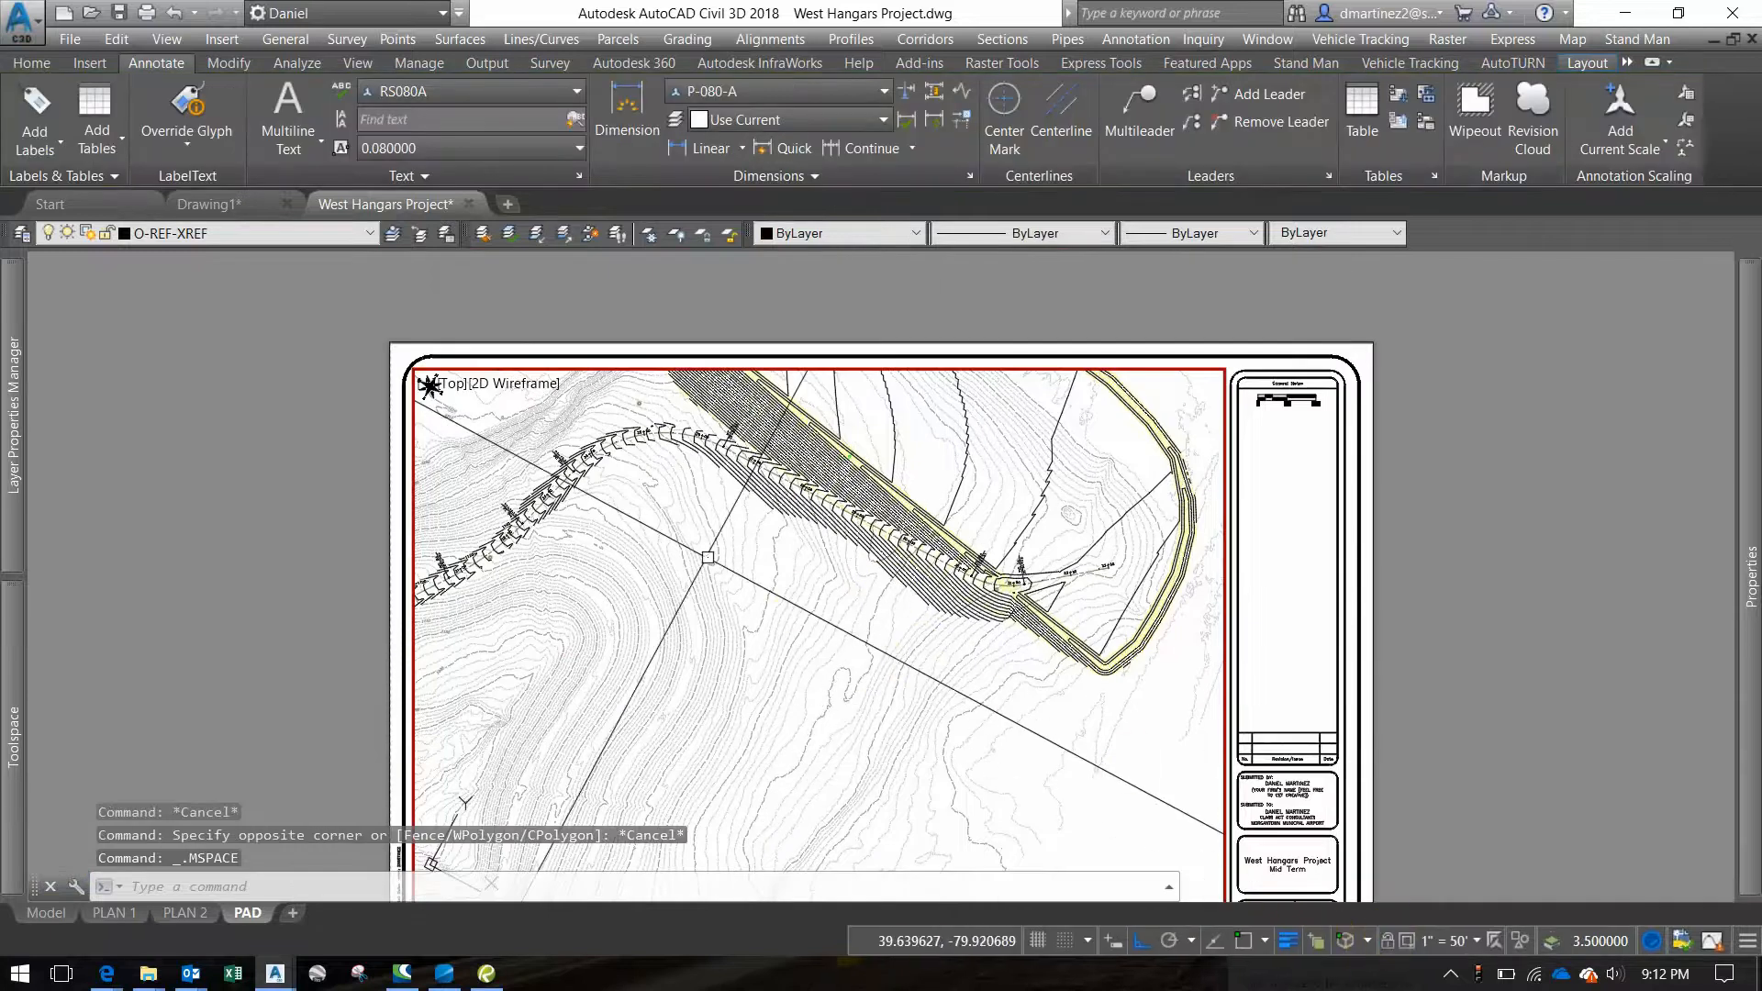
mouse_move(727, 543)
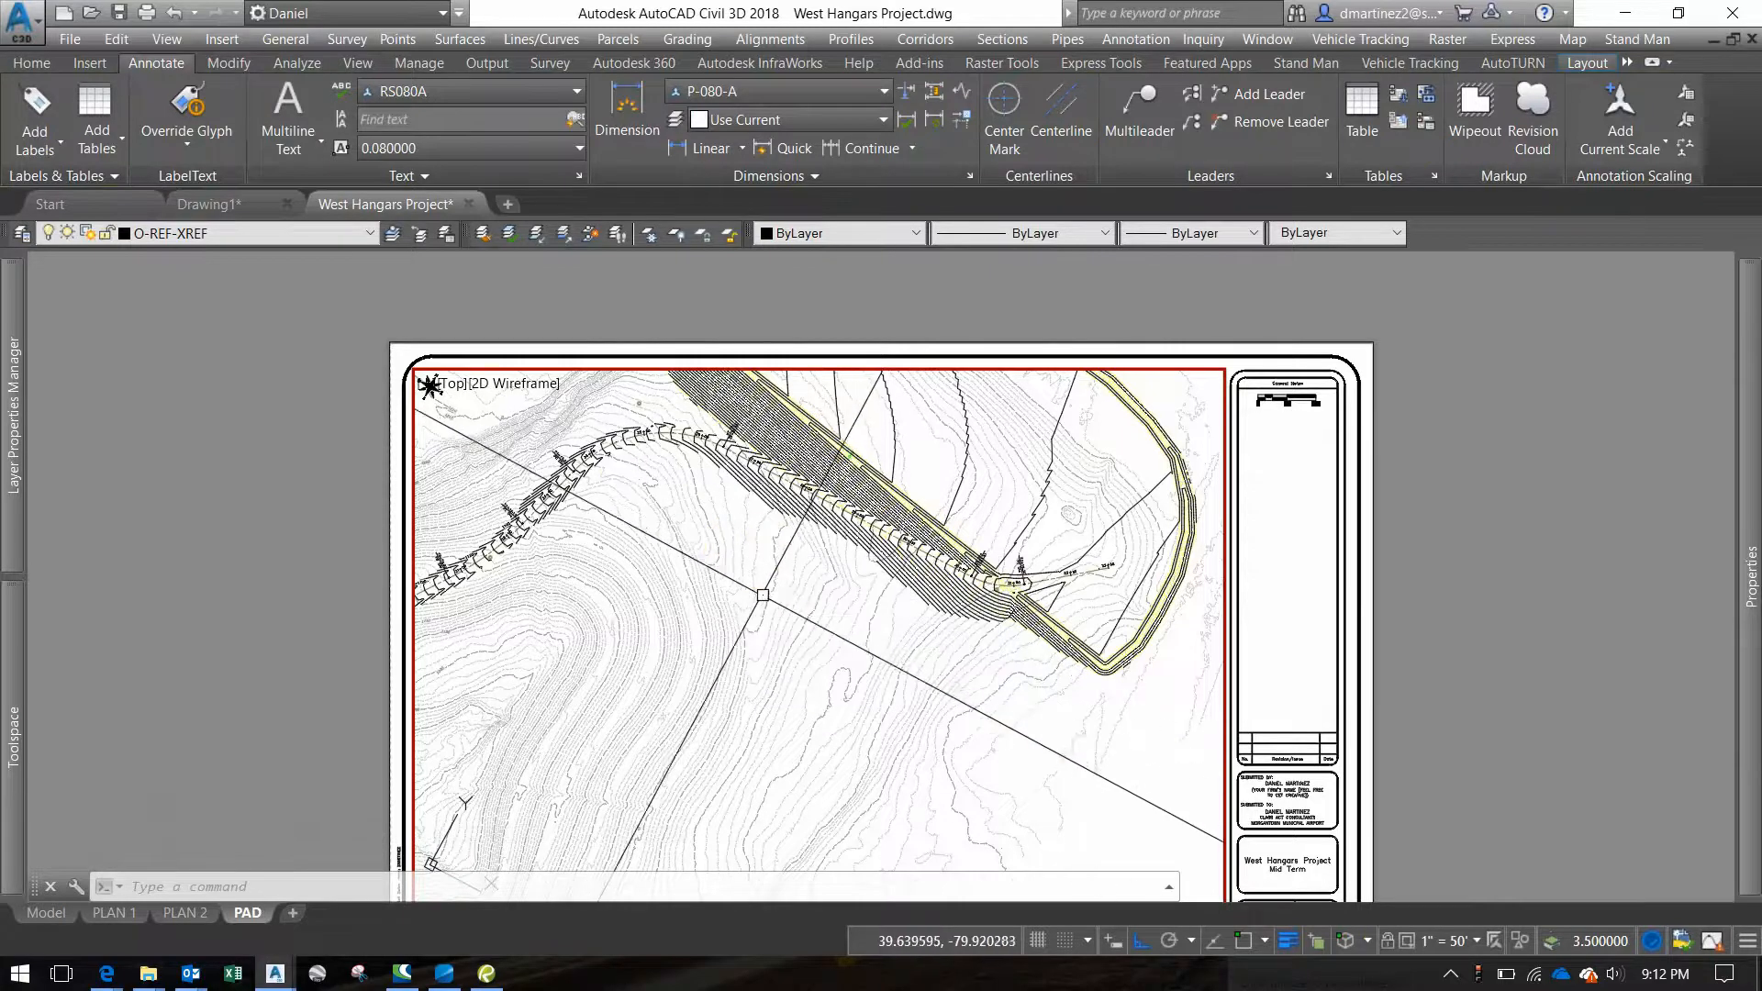
text(PL)
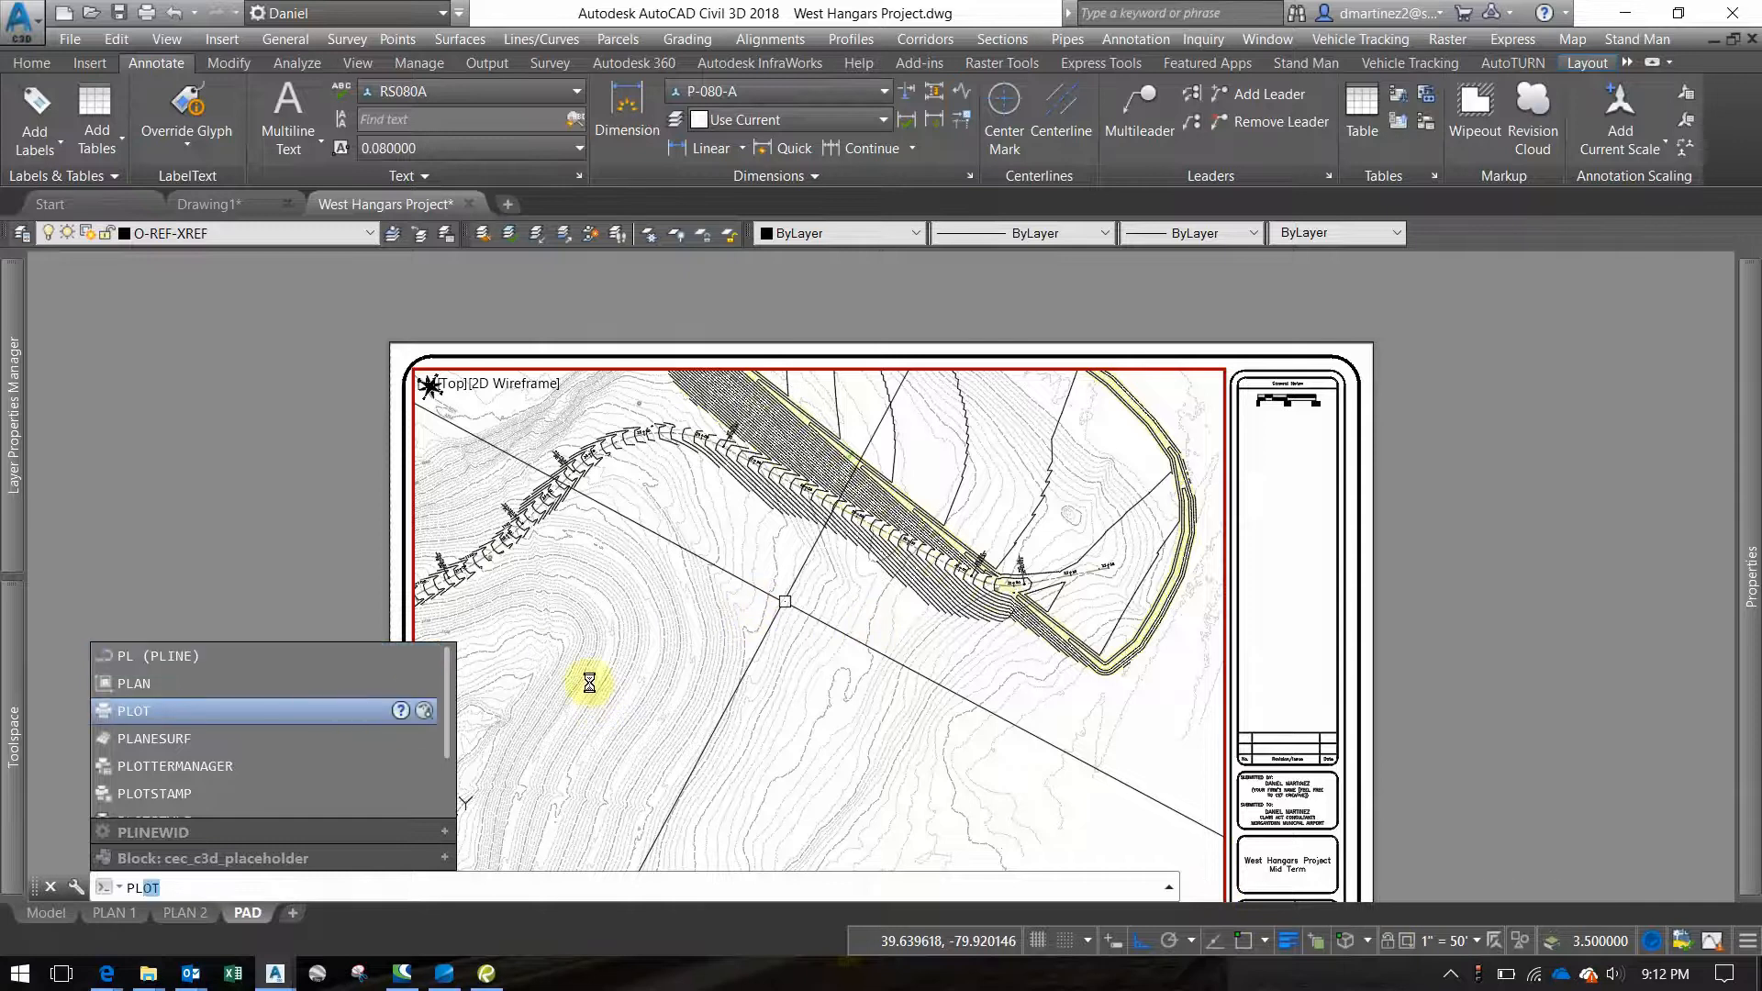
key(Escape)
key(Escape)
key(Escape)
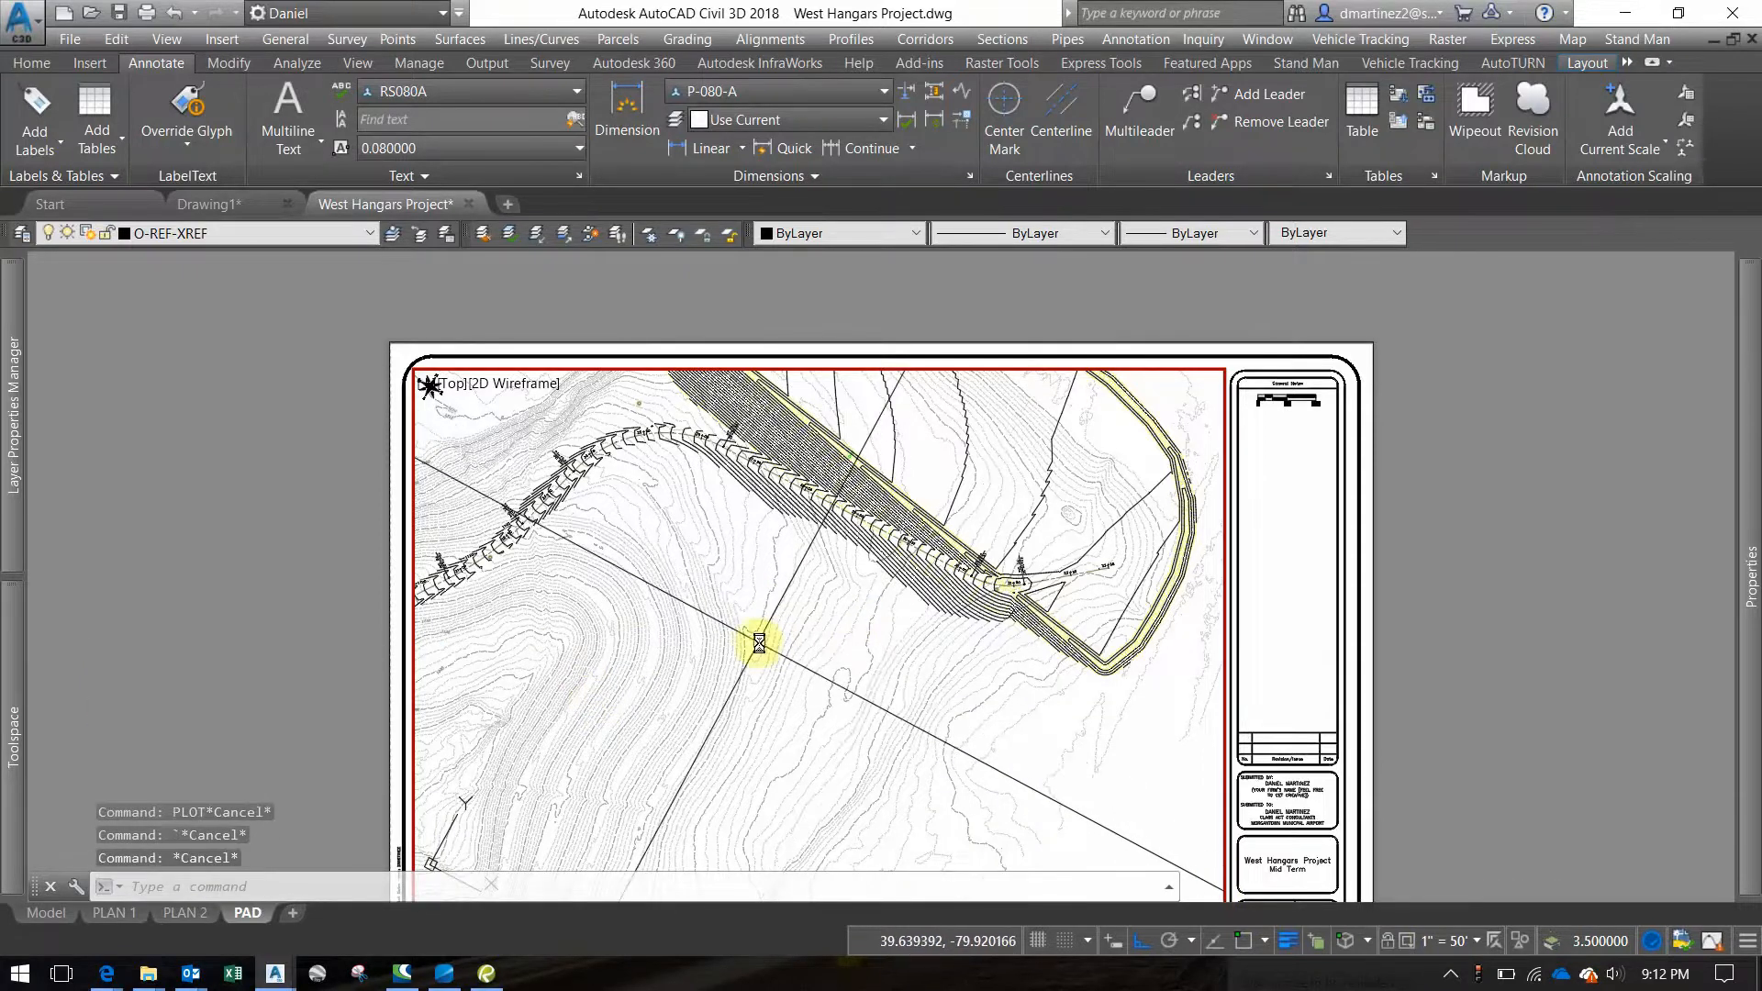
Set the viewport to the plan view of the current UCS and bring the pad into its frame
text(PLAN)
key(Return)
key(Return)
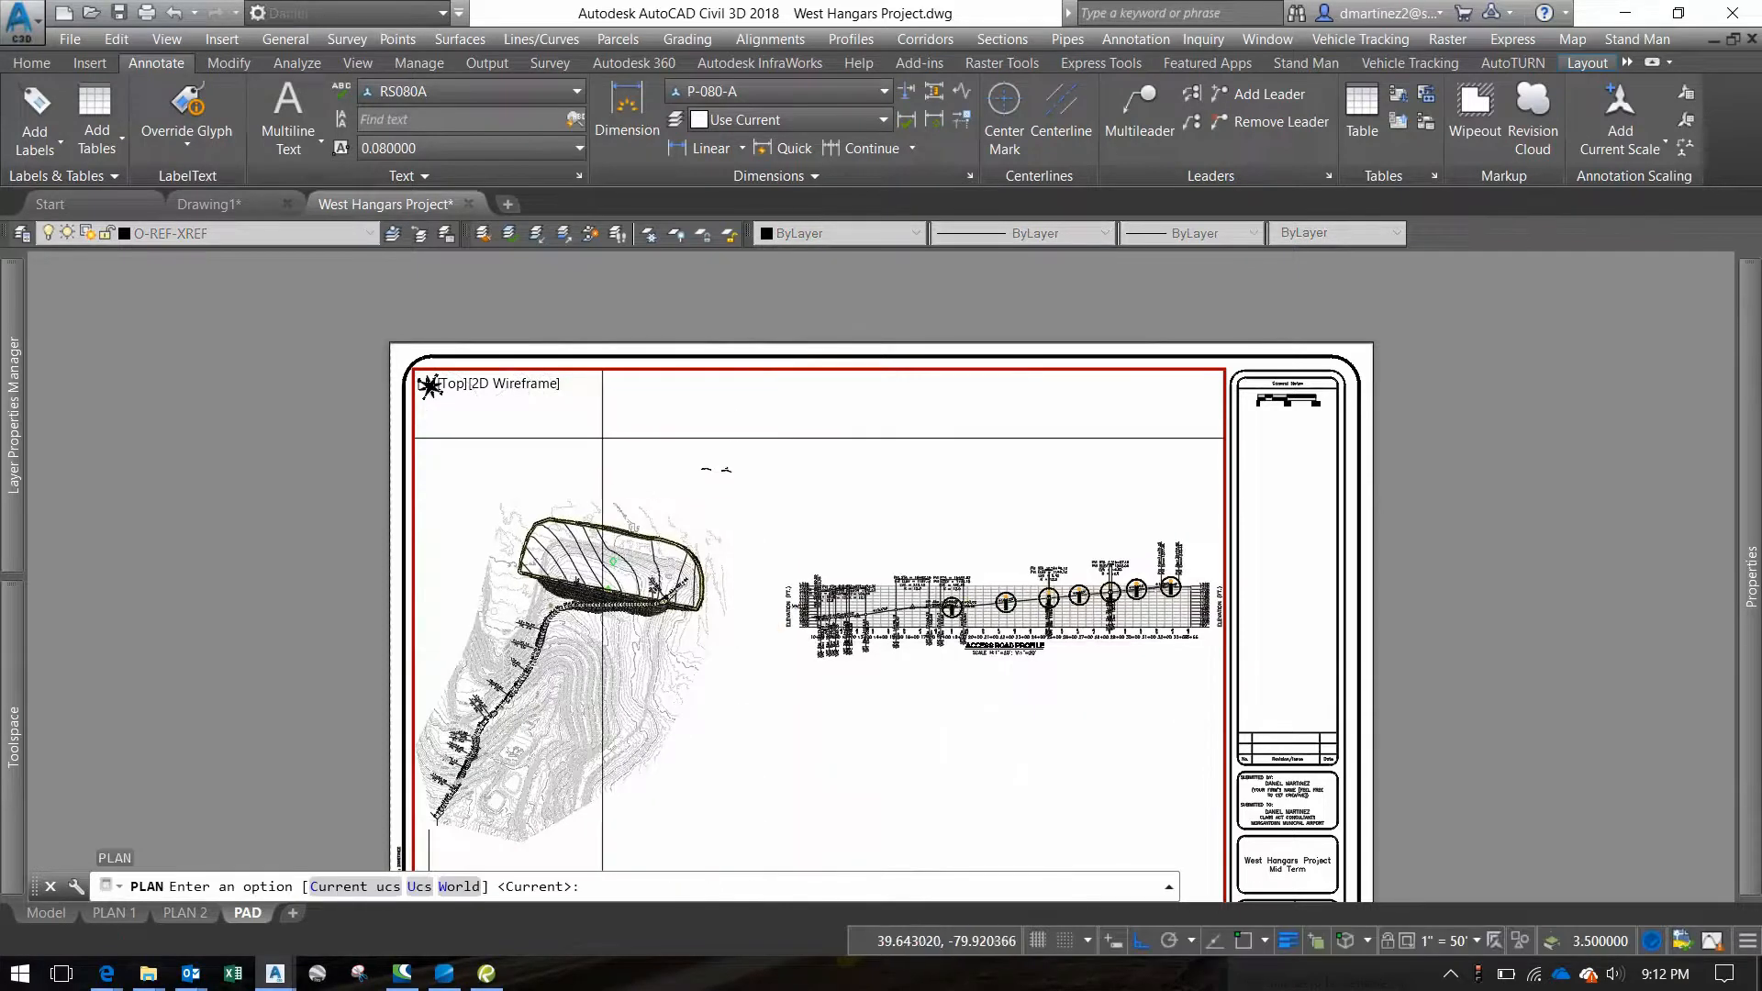
scroll(589, 572, up, 4)
middle_drag(574, 574, 735, 575)
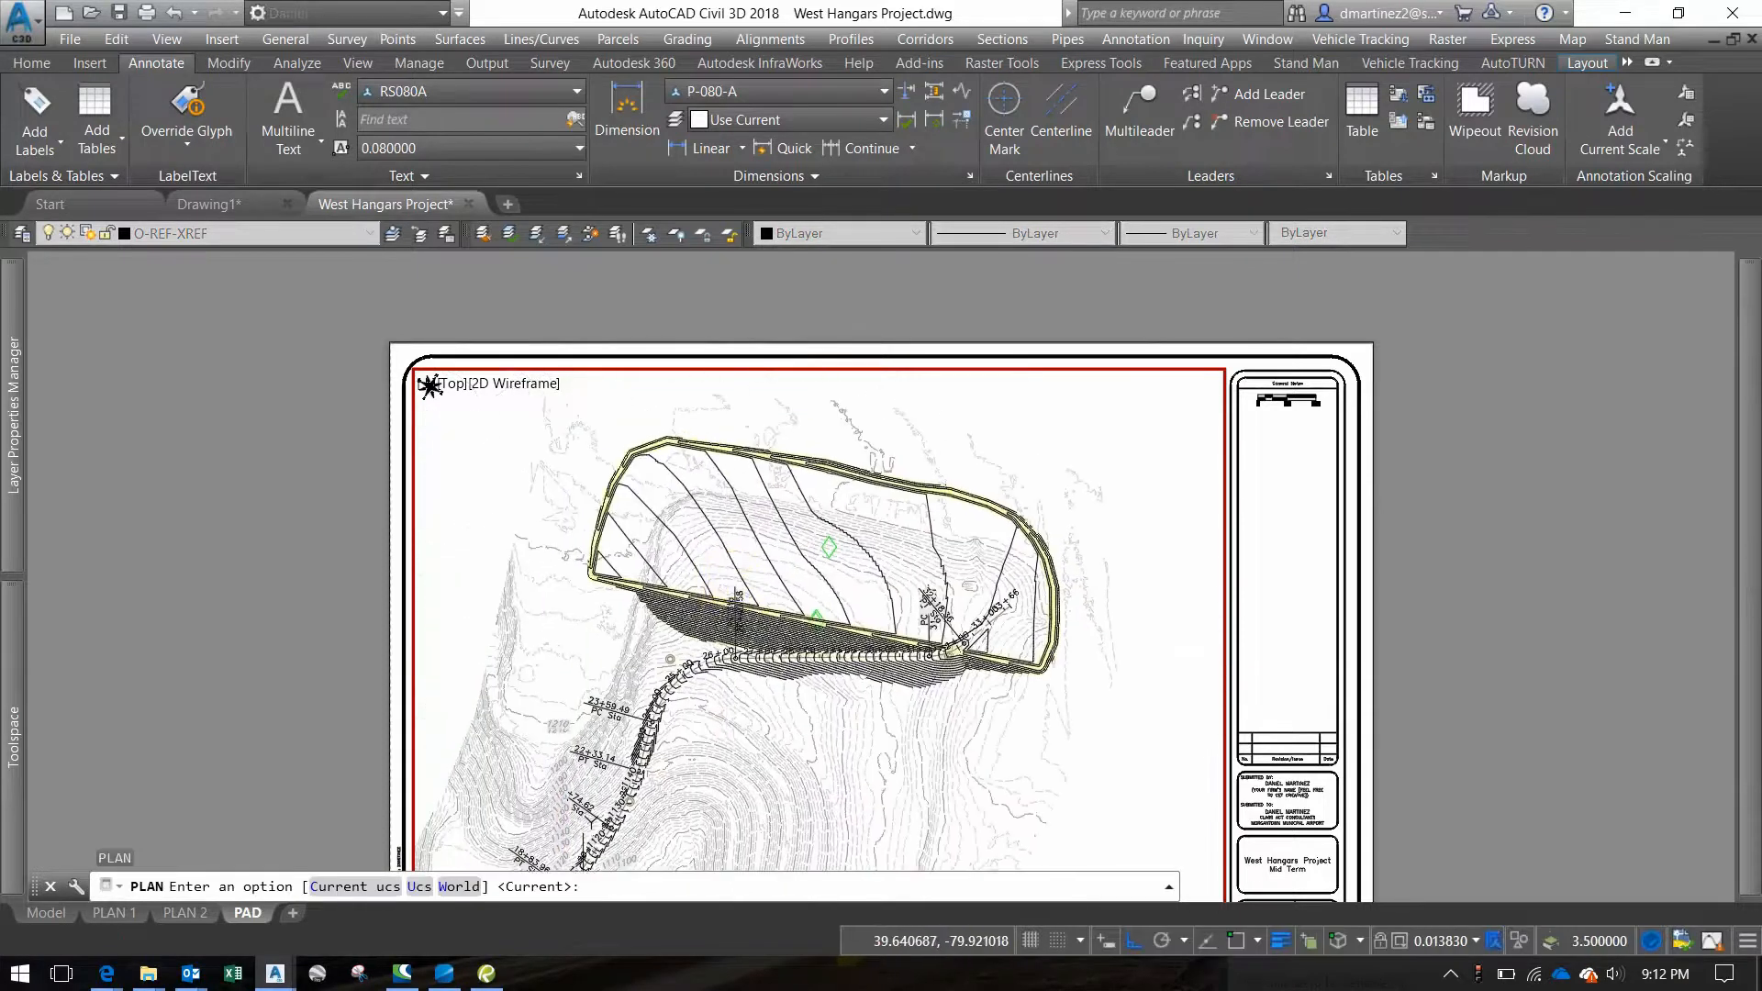
Try viewport scales of 1" = 20', 1" = 30' and 1" = 40' for the pad
click(1448, 943)
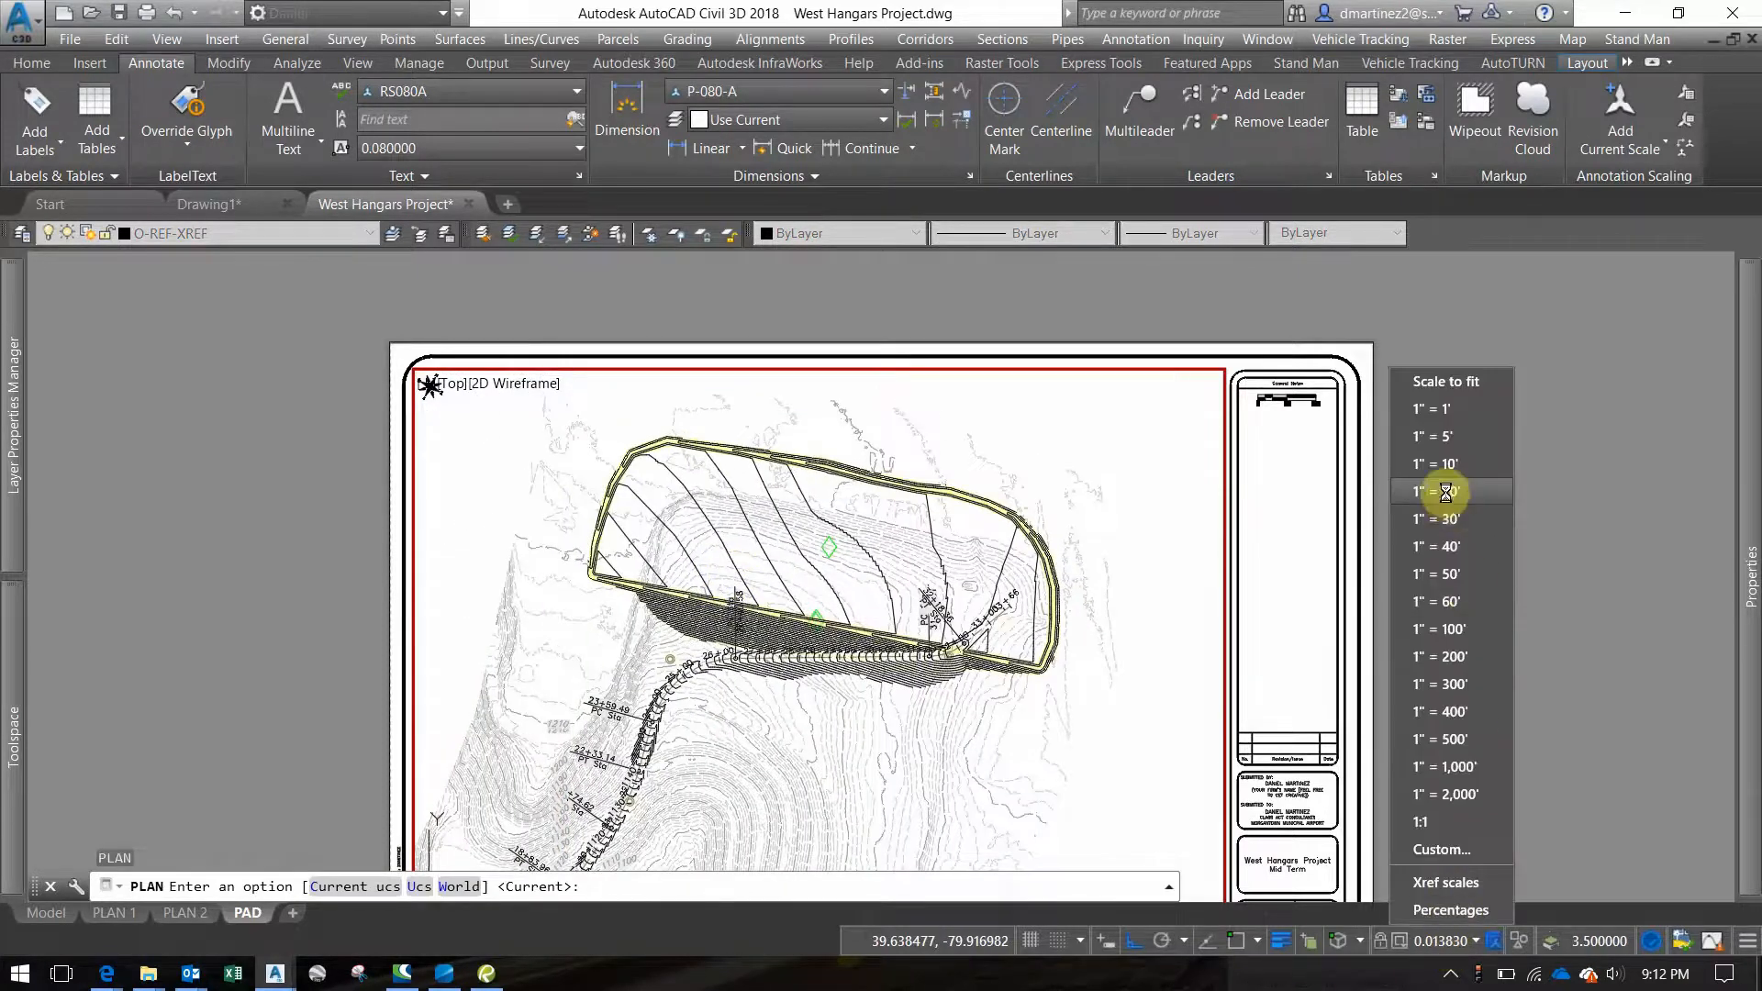
click(1437, 943)
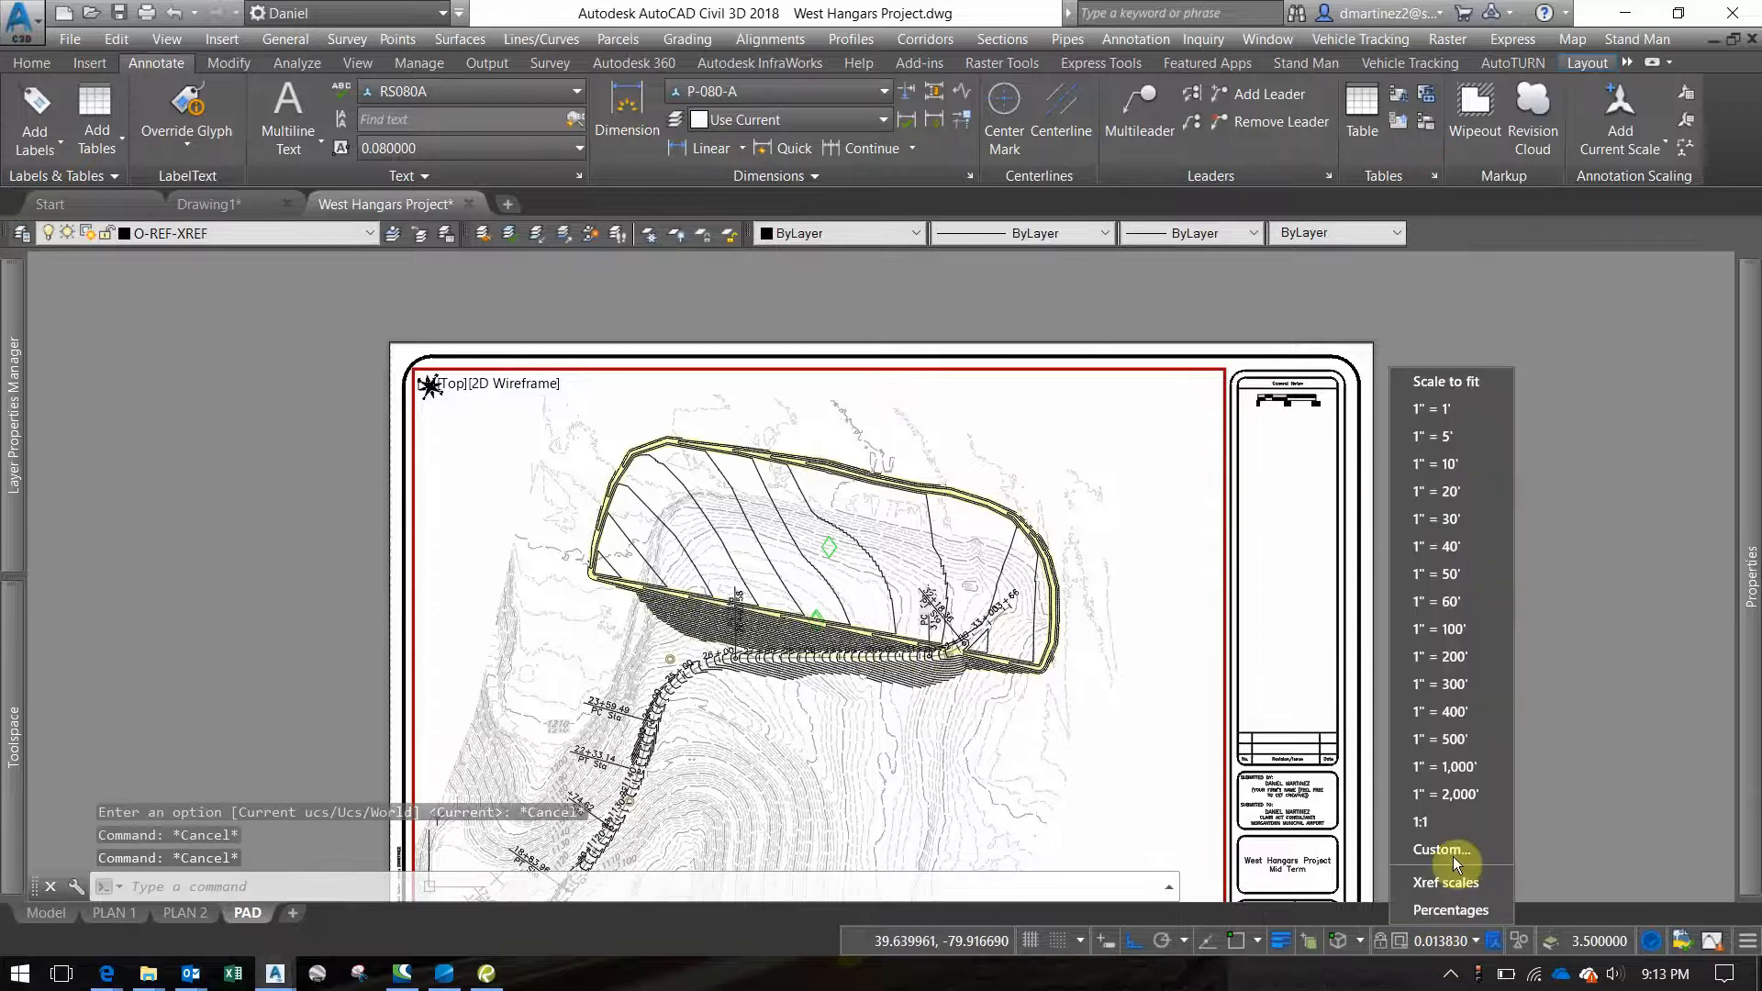
click(1466, 495)
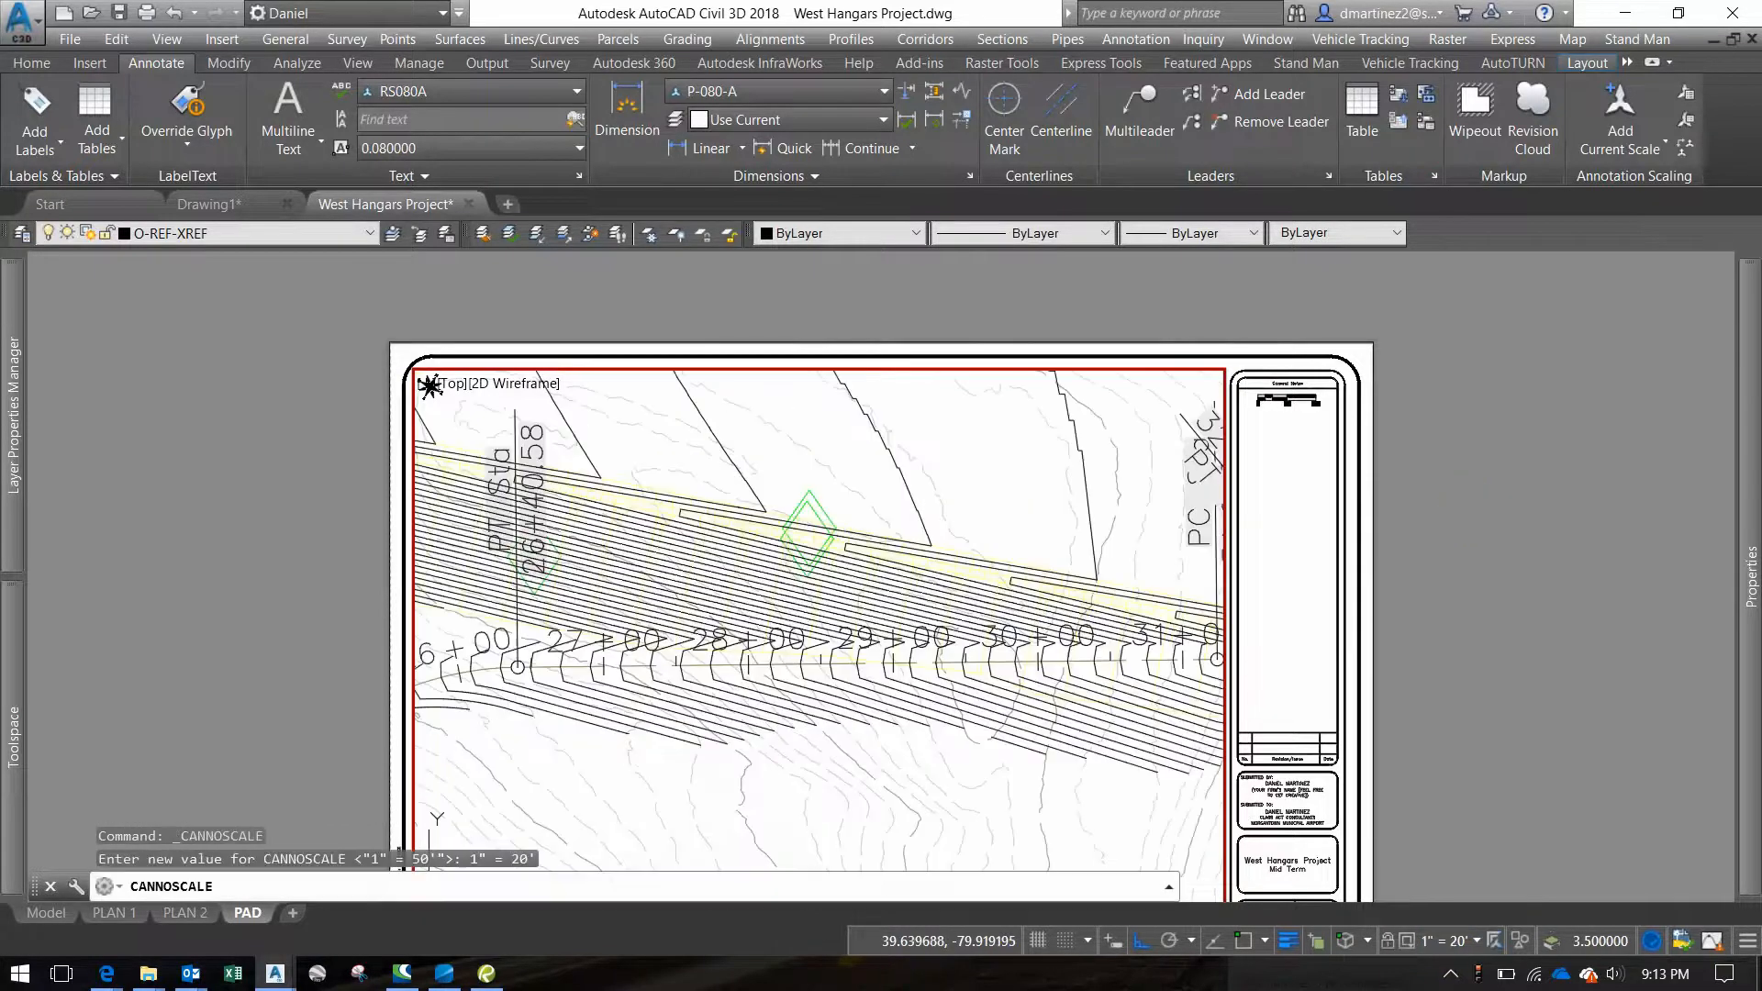
click(1453, 942)
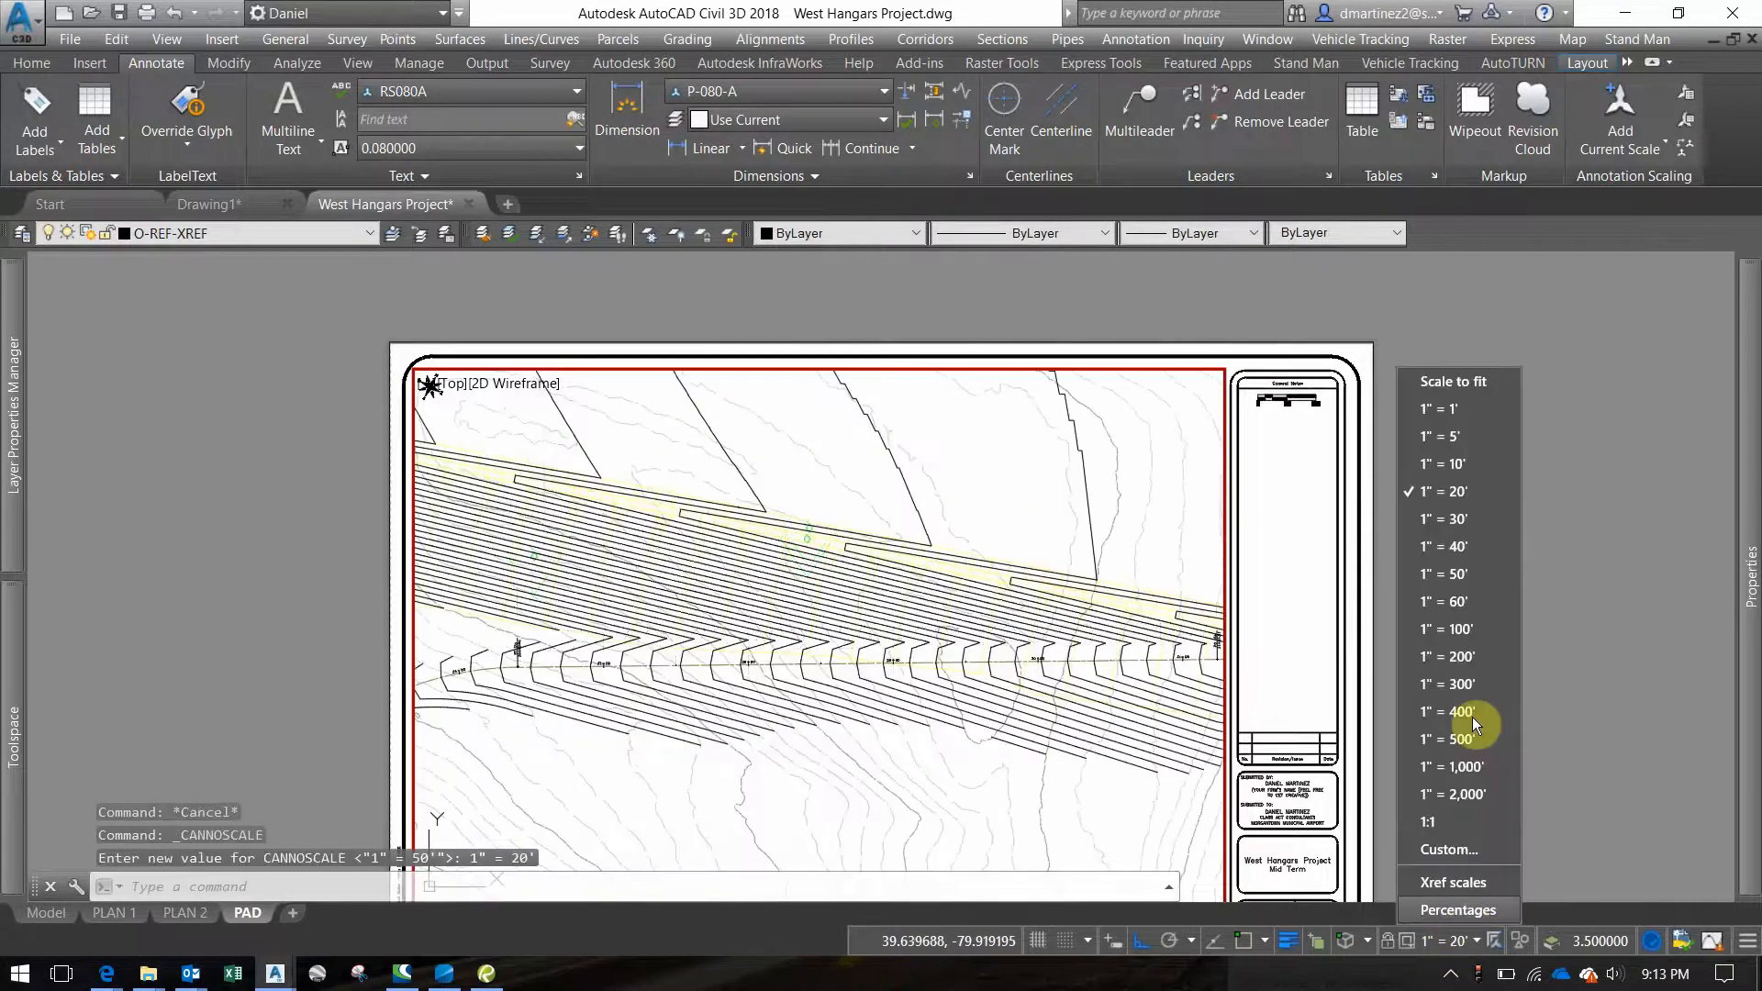
click(1459, 518)
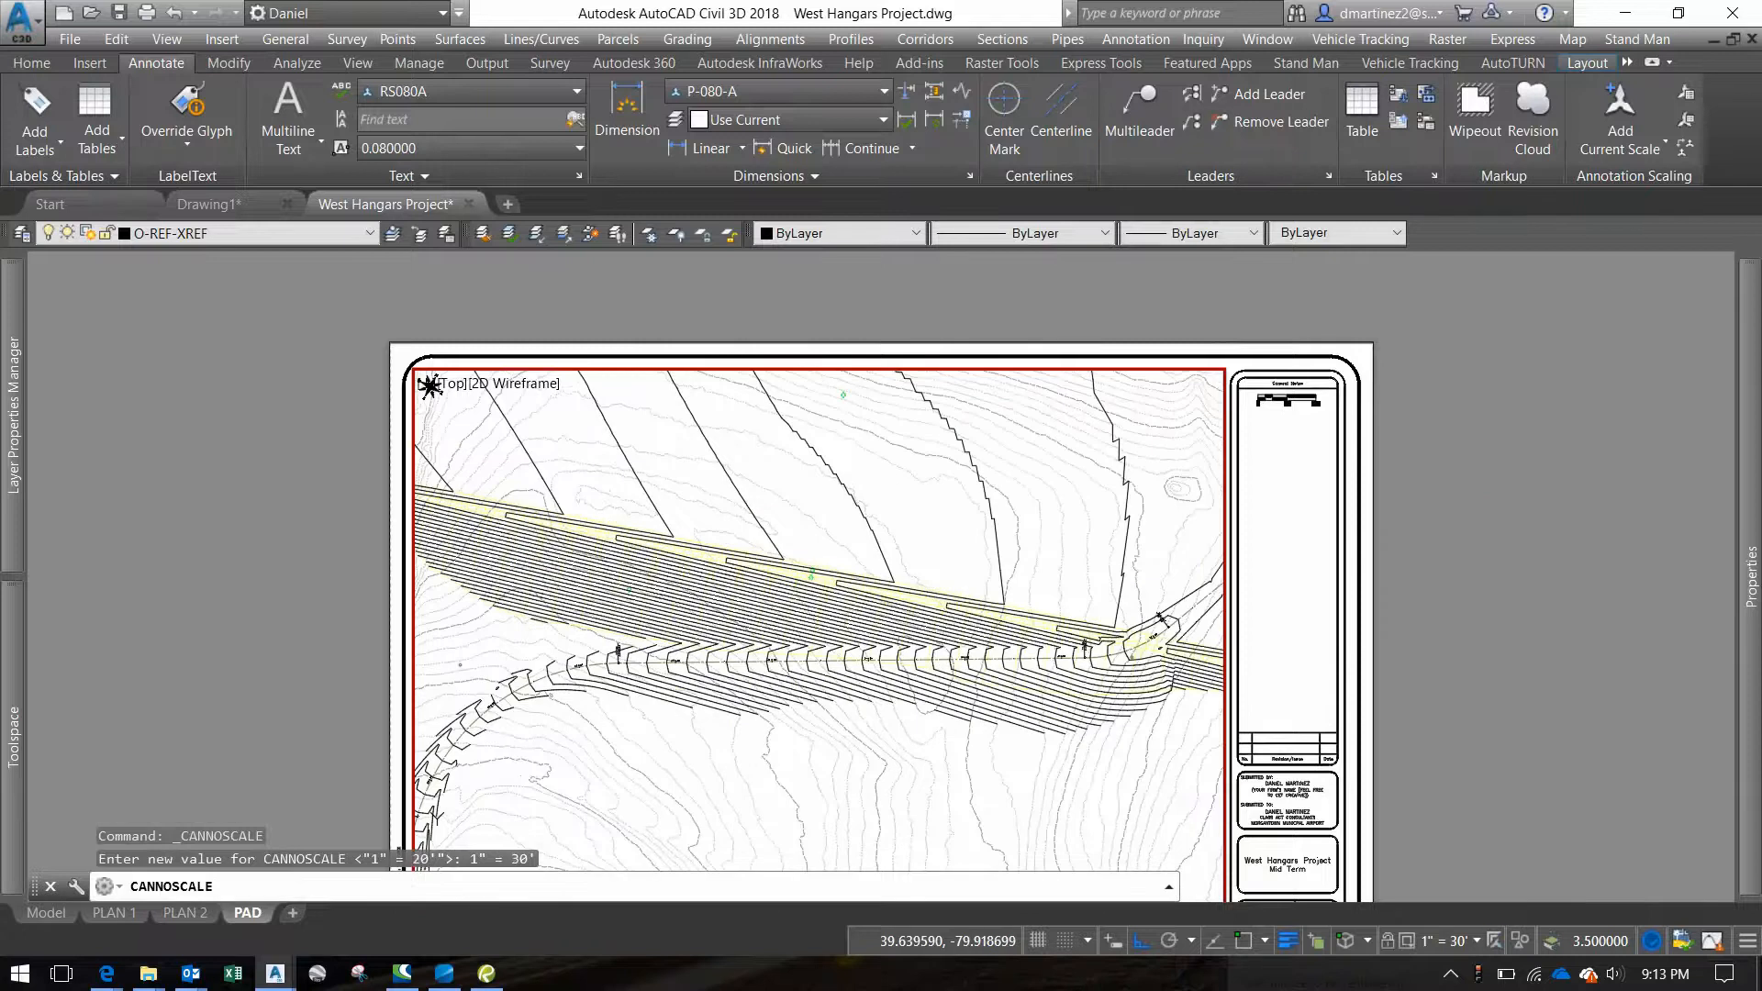
click(1443, 942)
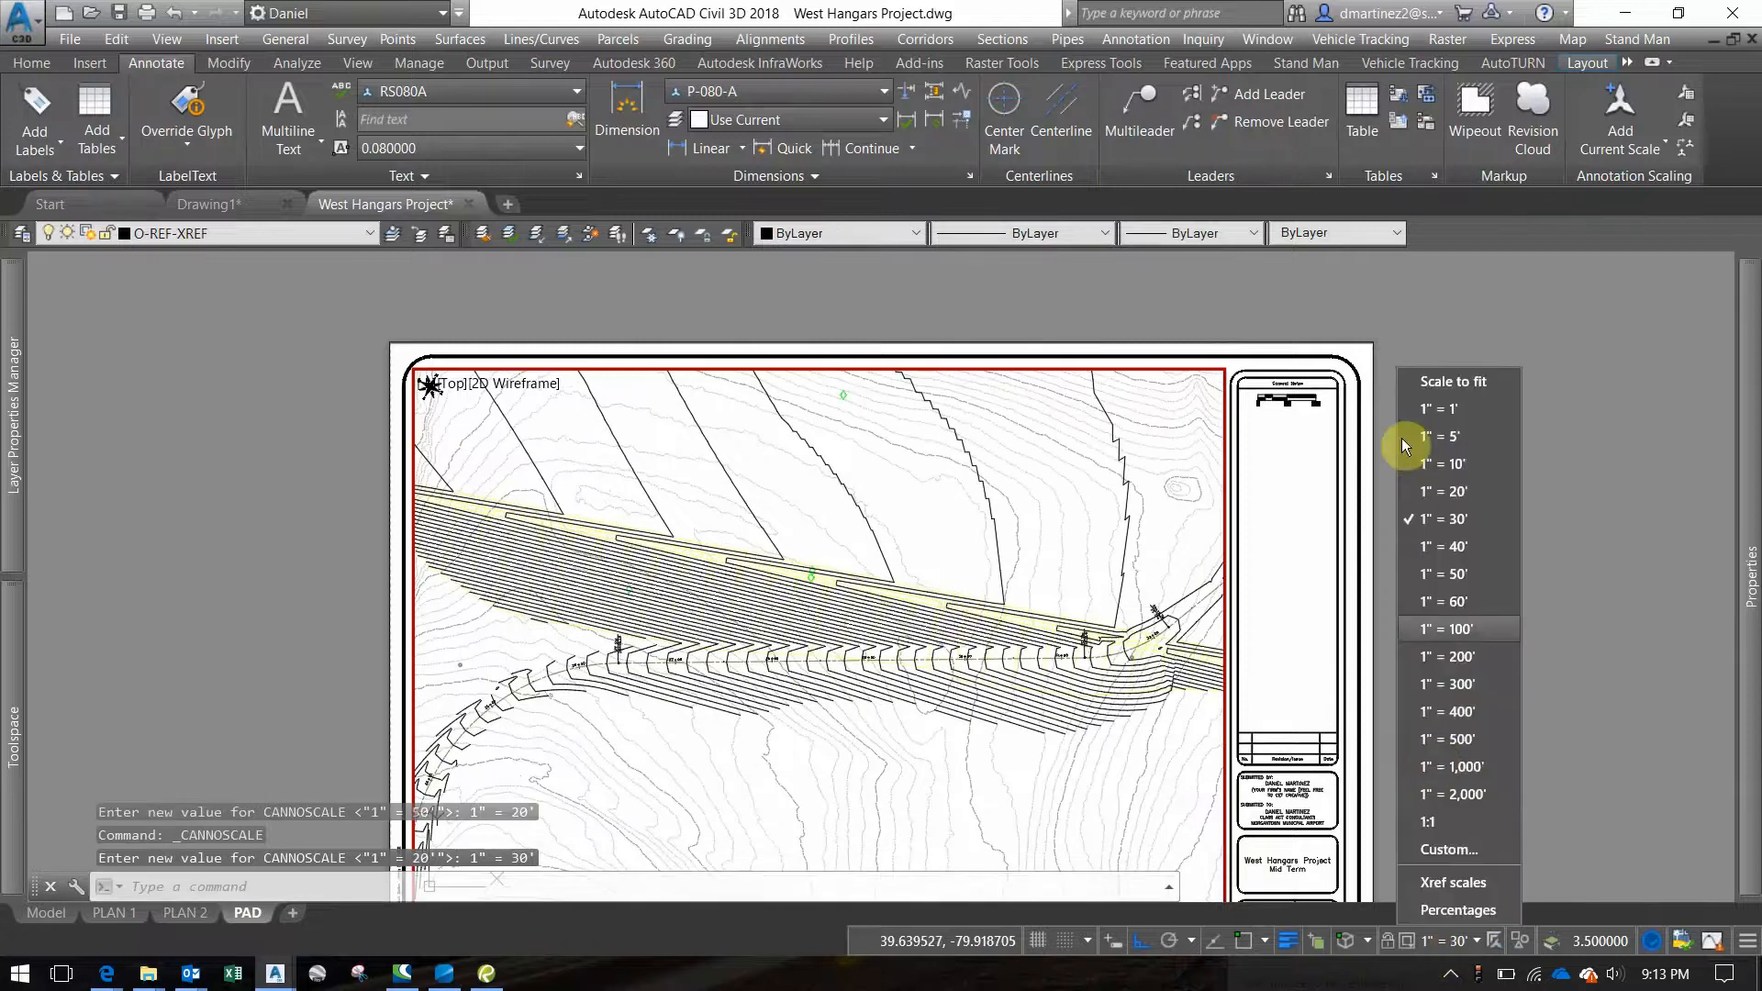
click(1460, 547)
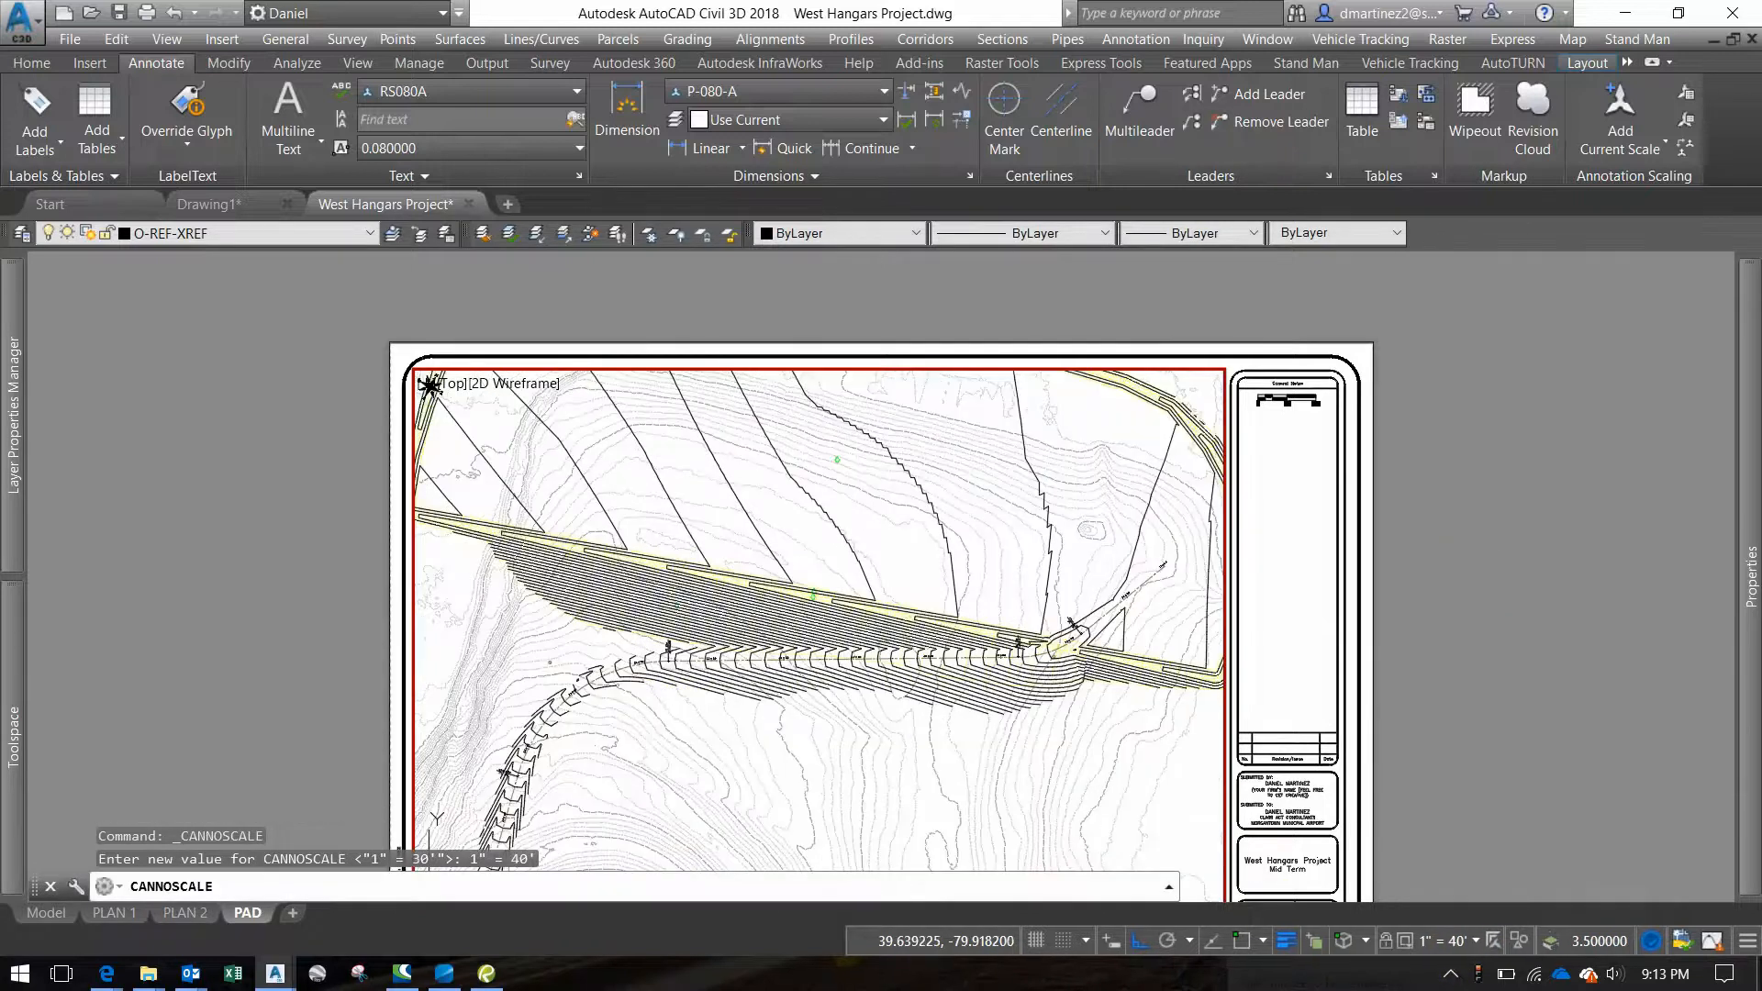
Set the viewport scale to 1" = 50', center the pad in the frame and return to paper space
click(1448, 939)
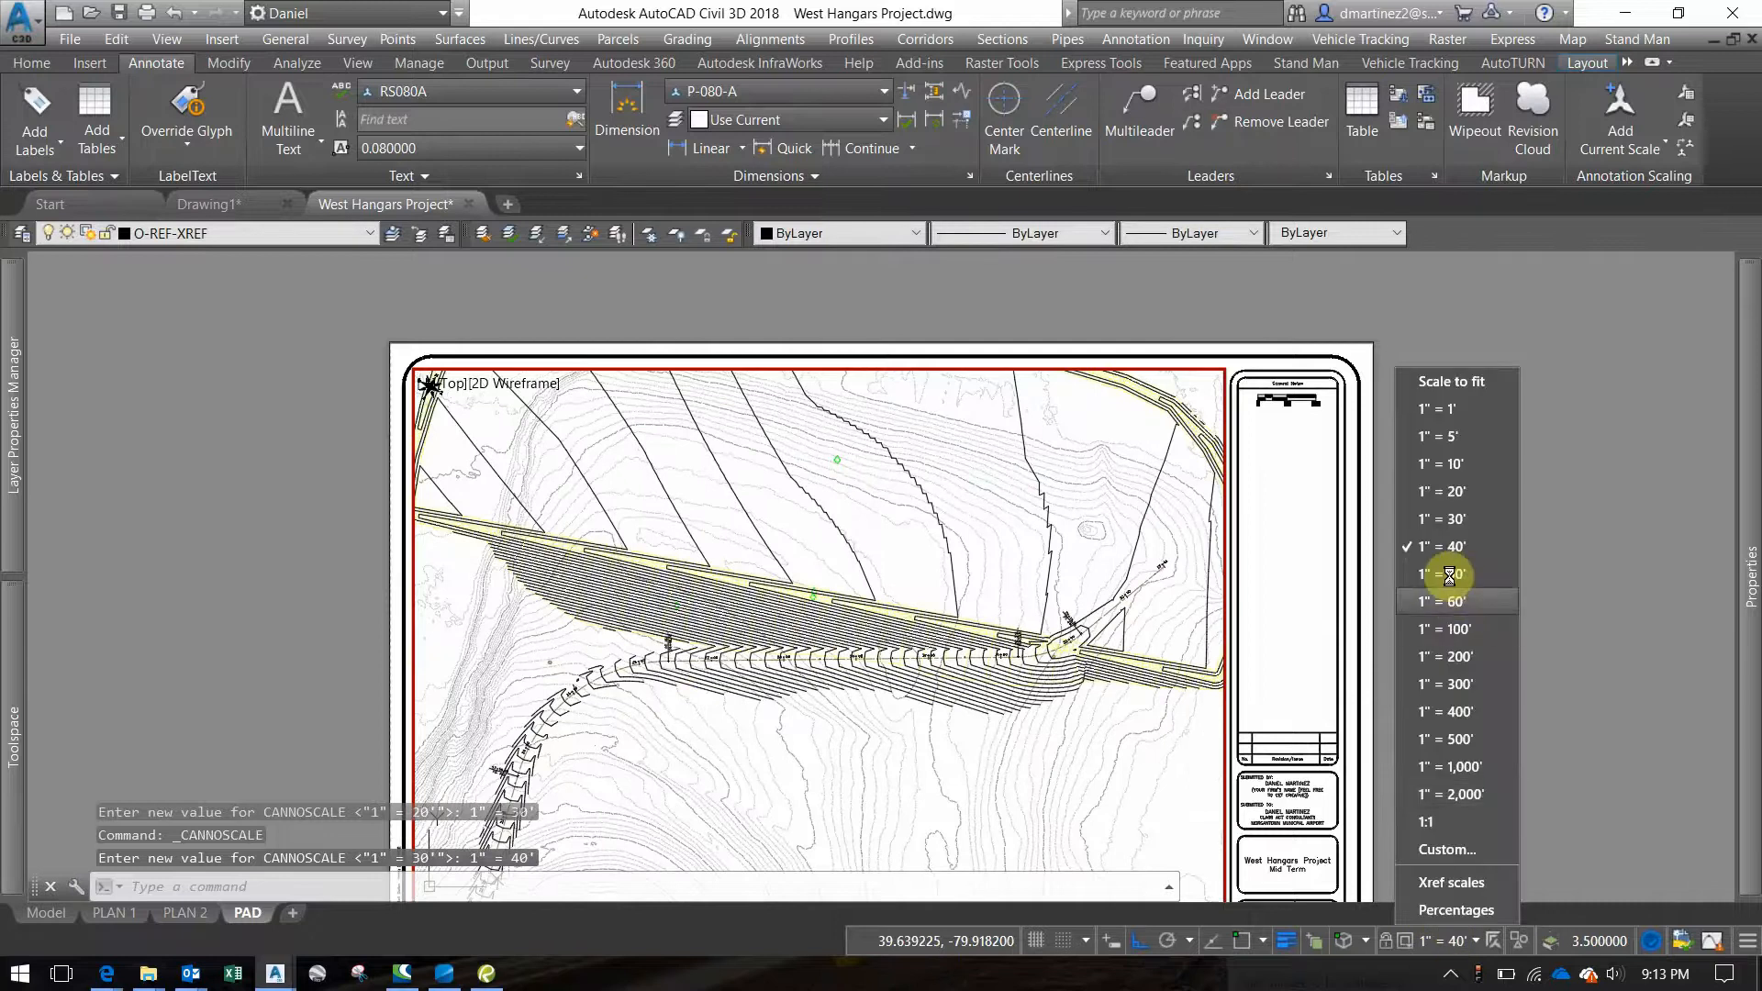
click(1451, 576)
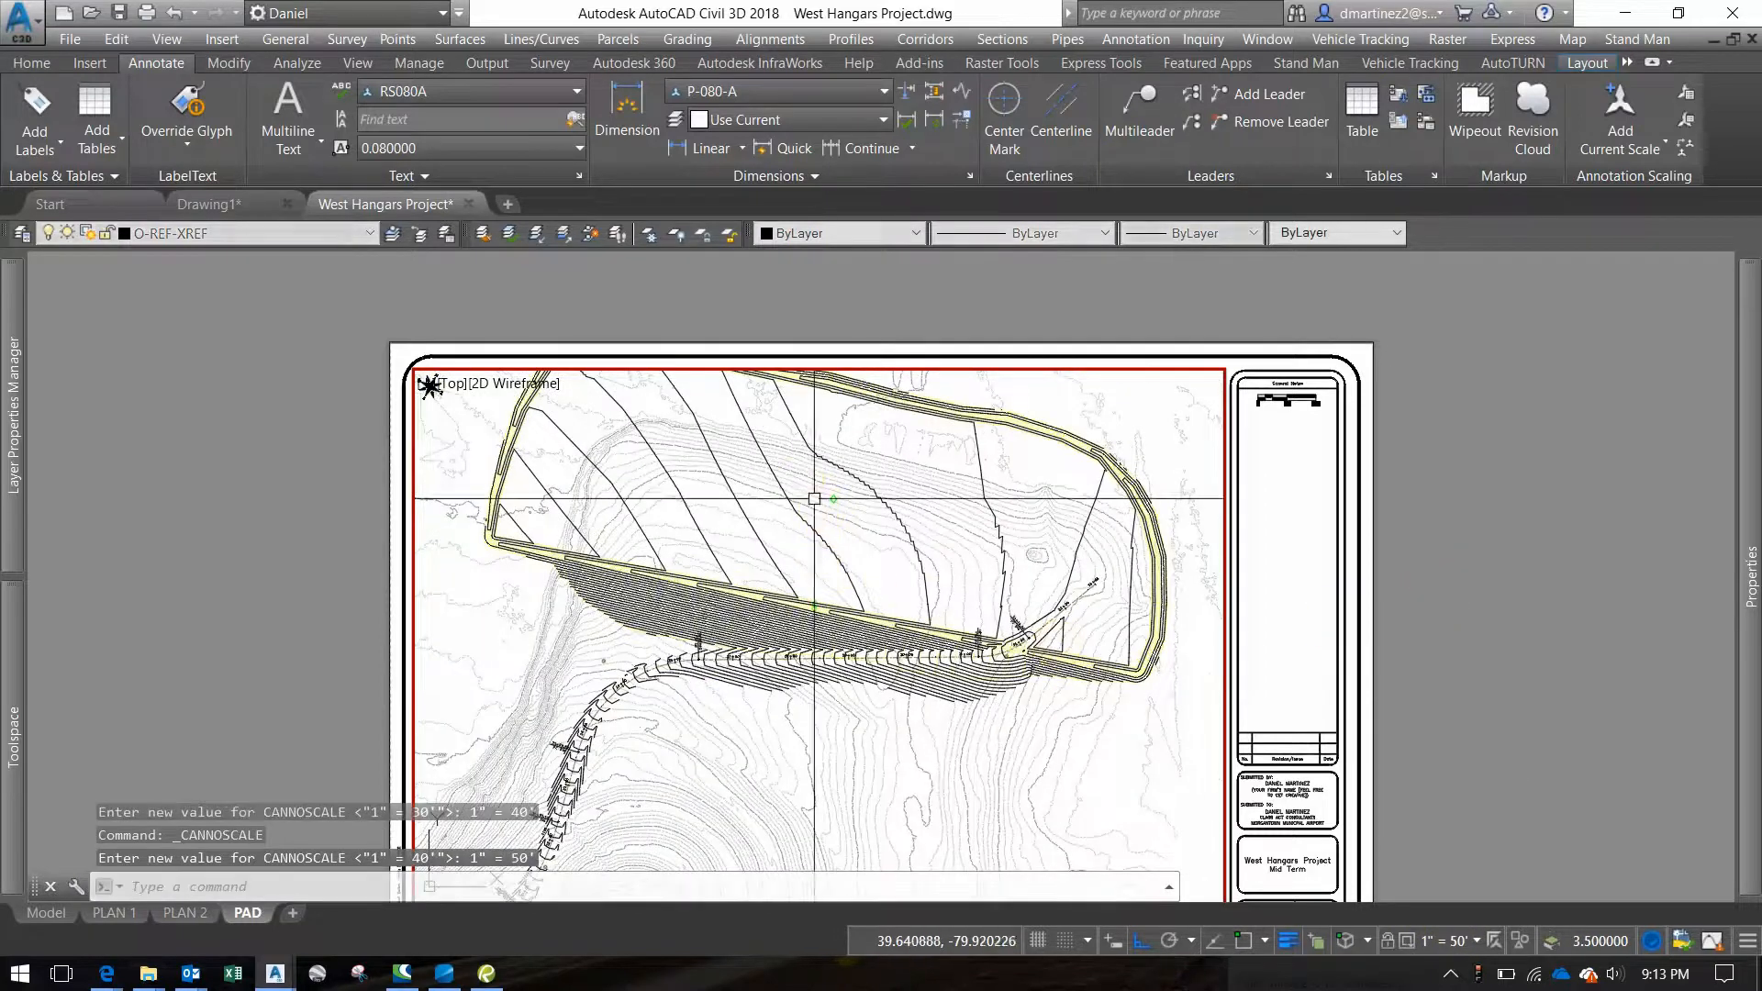
middle_drag(800, 479, 790, 616)
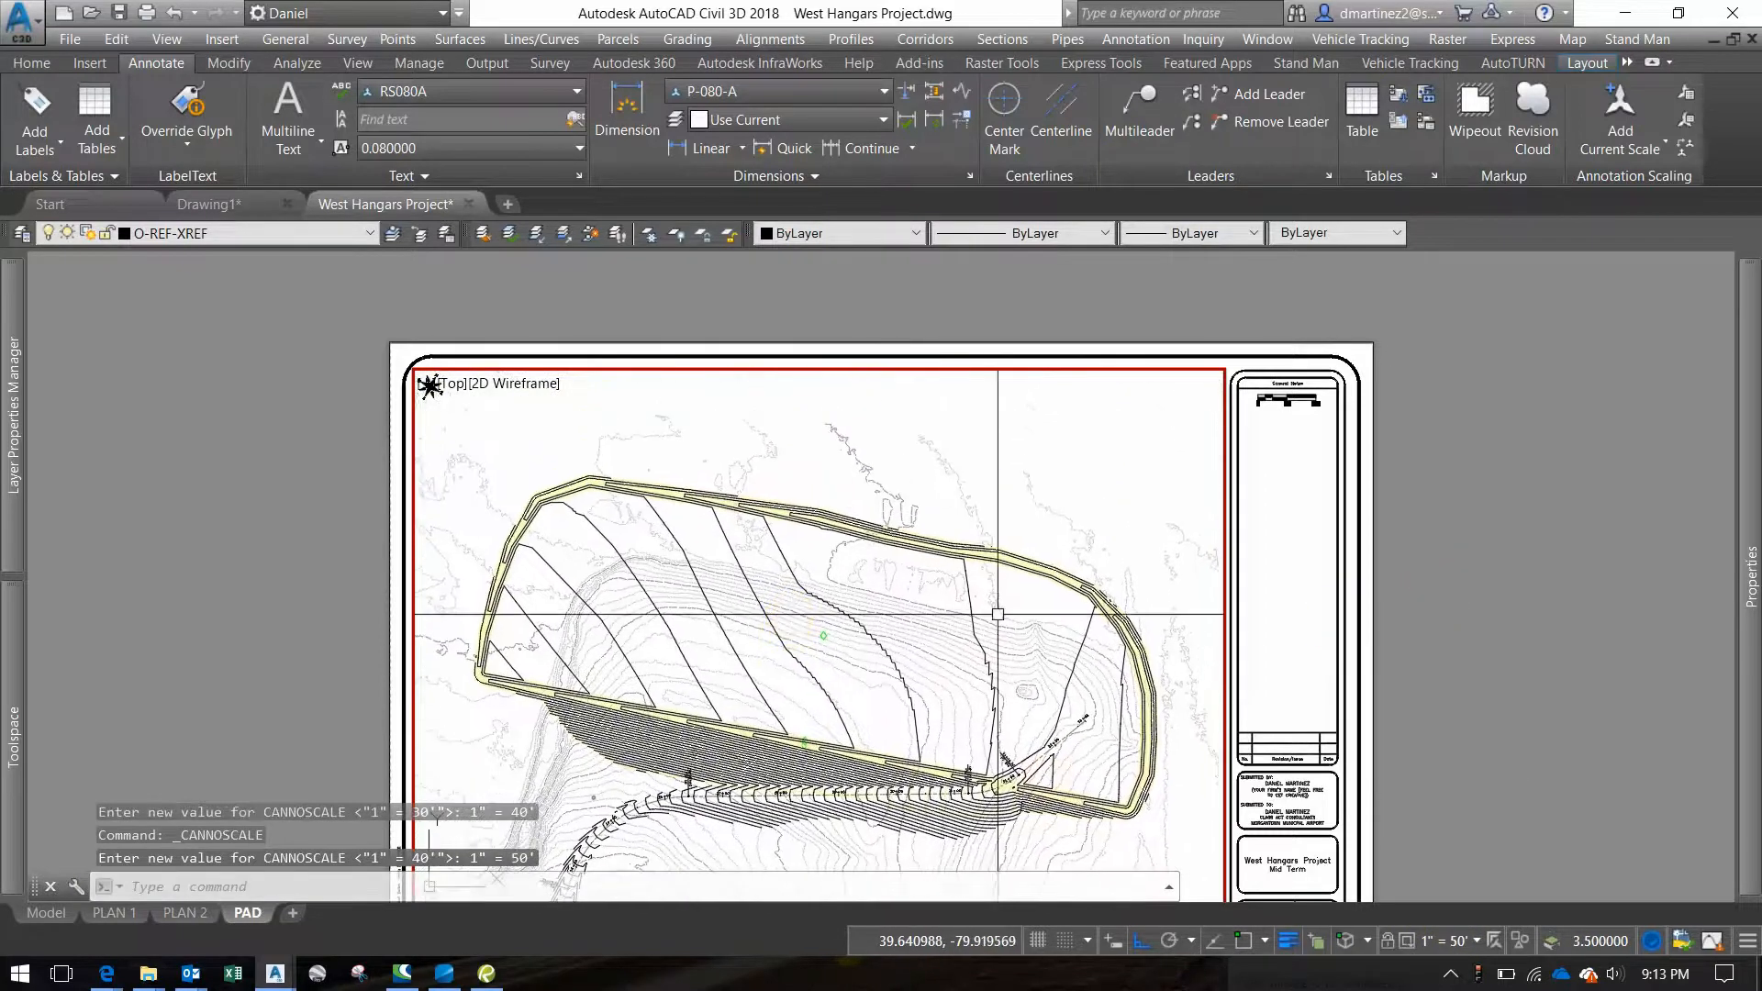
double_click(1421, 874)
middle_drag(1430, 778, 1376, 597)
double_click(934, 642)
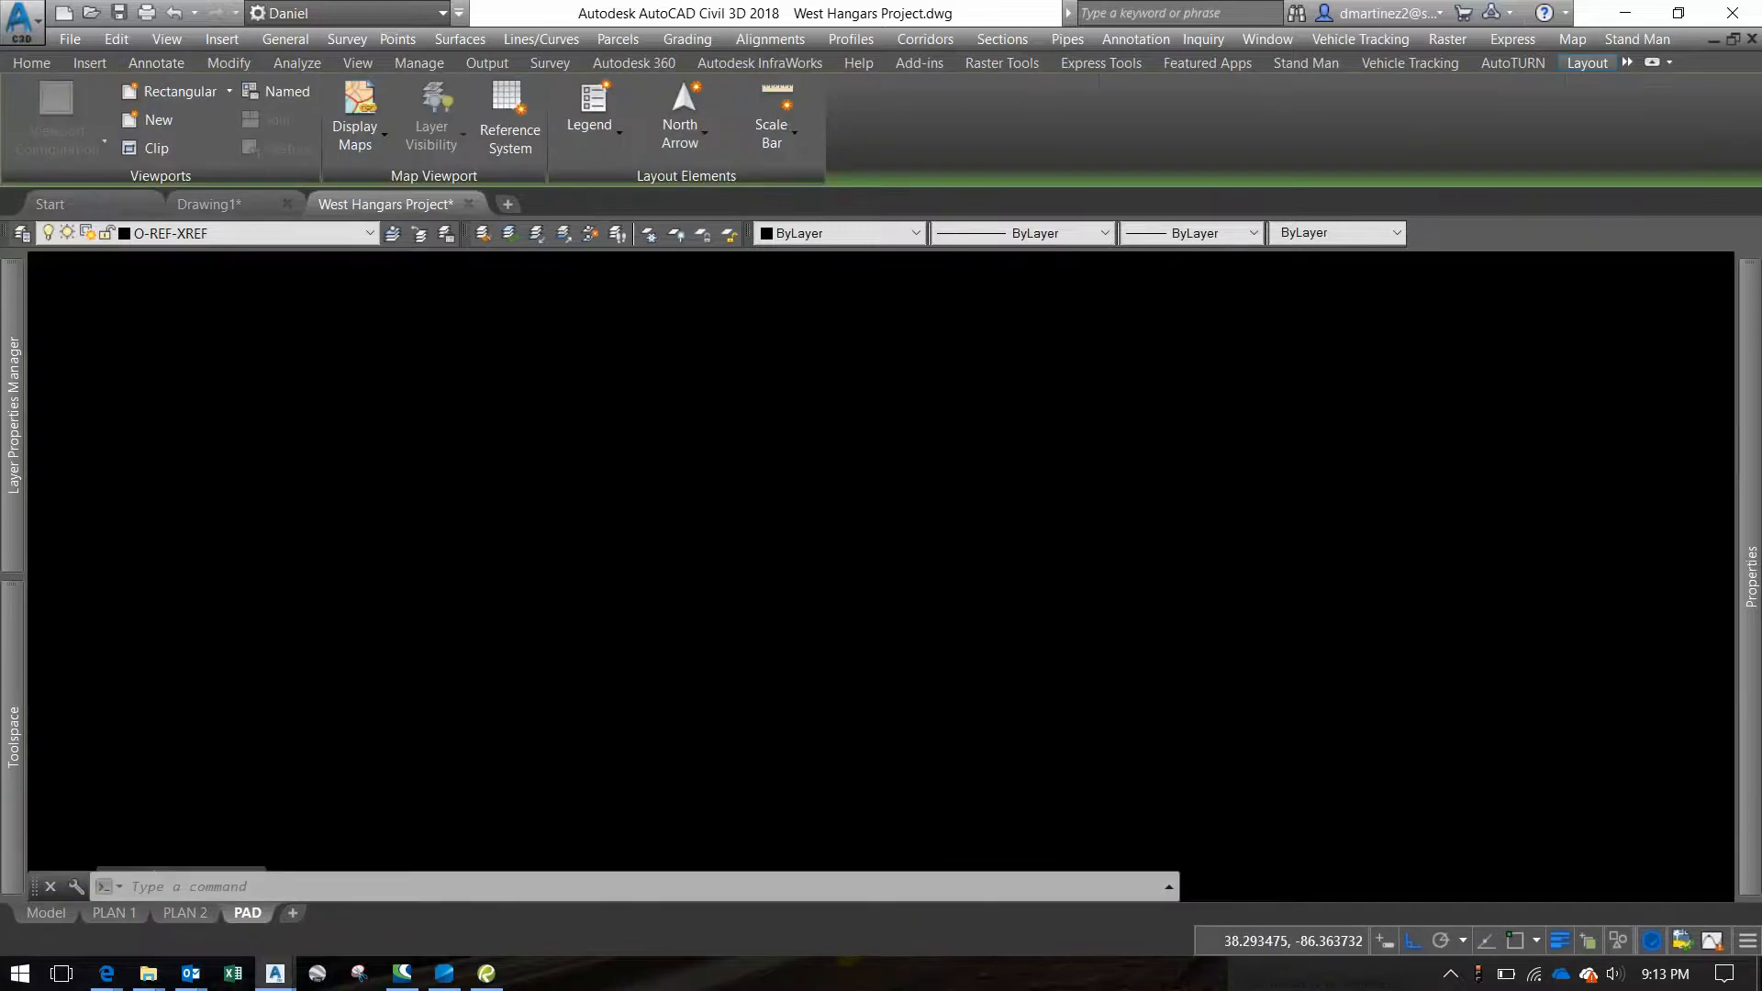
double_click(1430, 655)
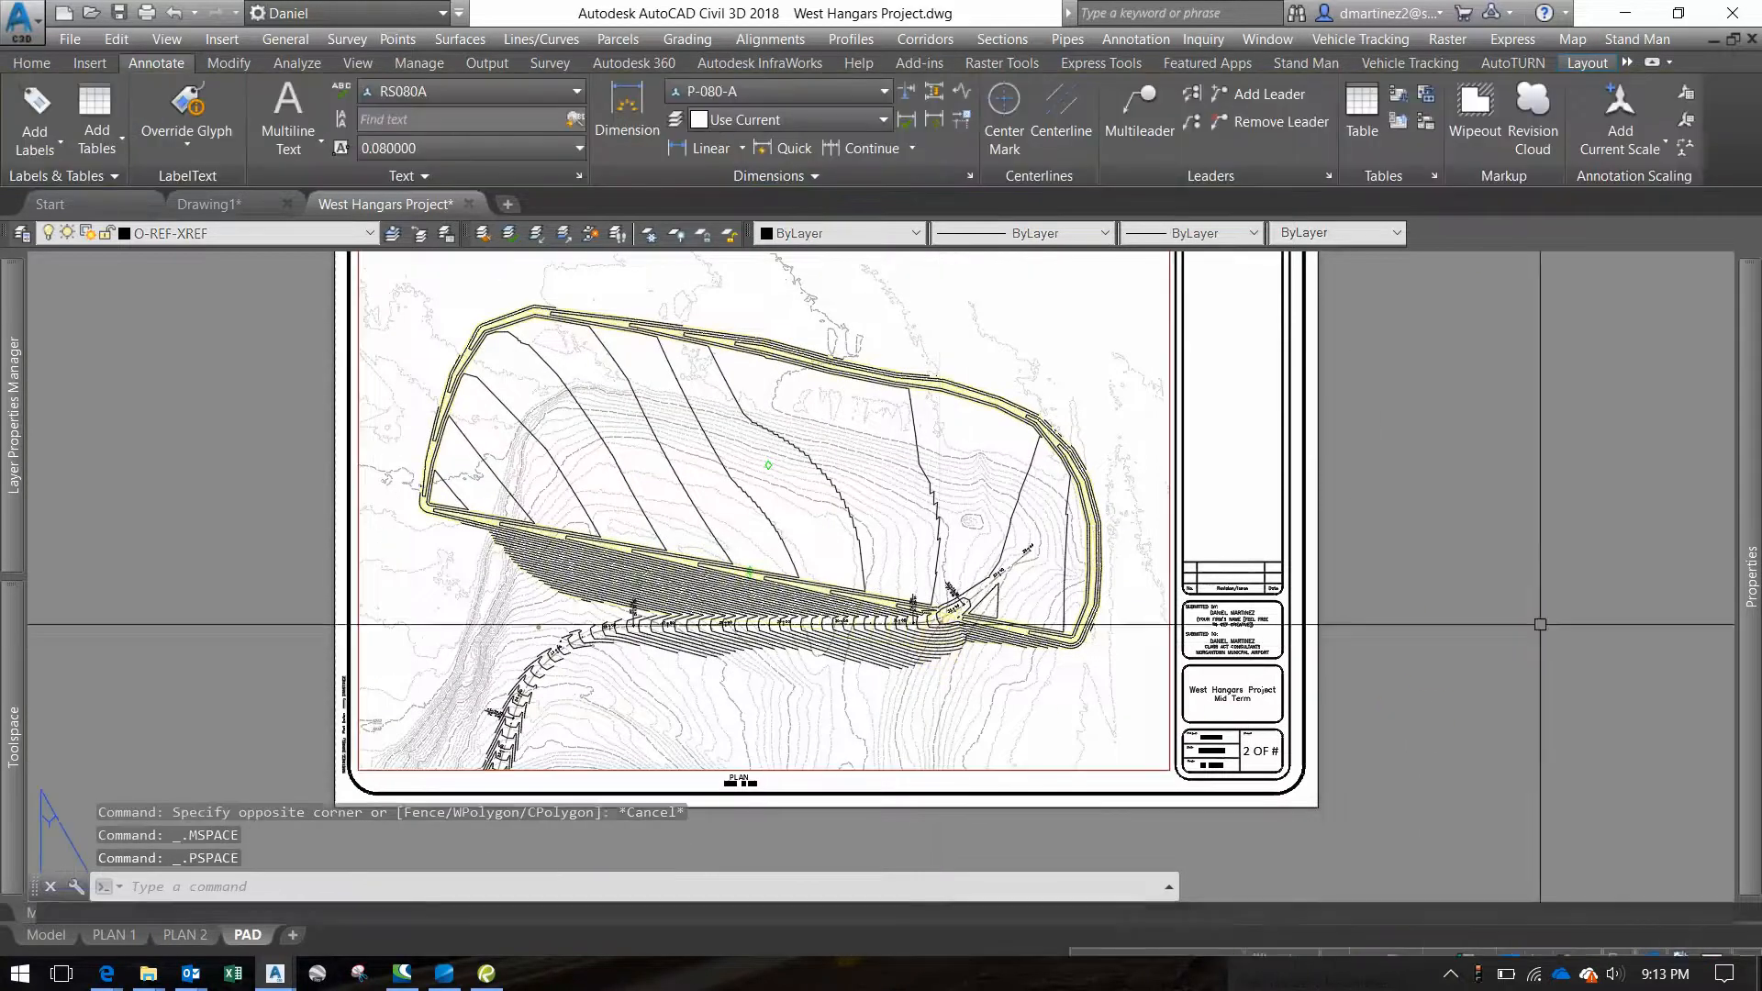
Rotate the north arrow in the sheet's upper corner so that N points straight up
middle_drag(649, 428, 745, 553)
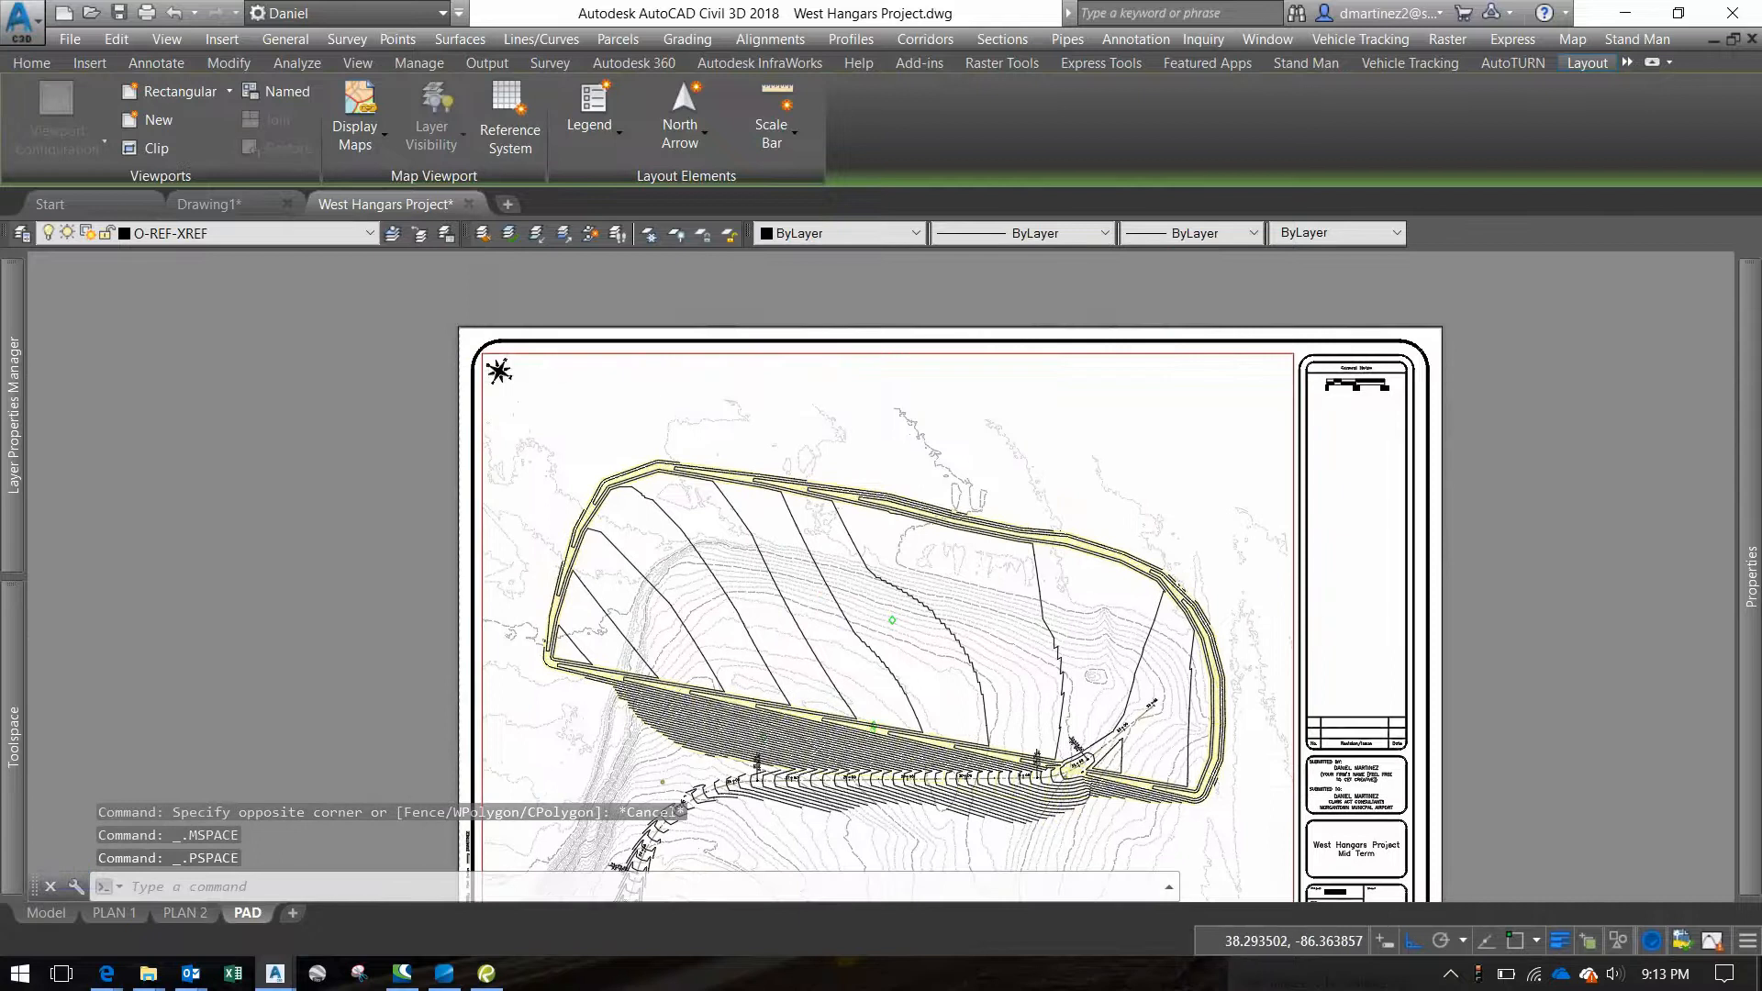
scroll(440, 338, up, 6)
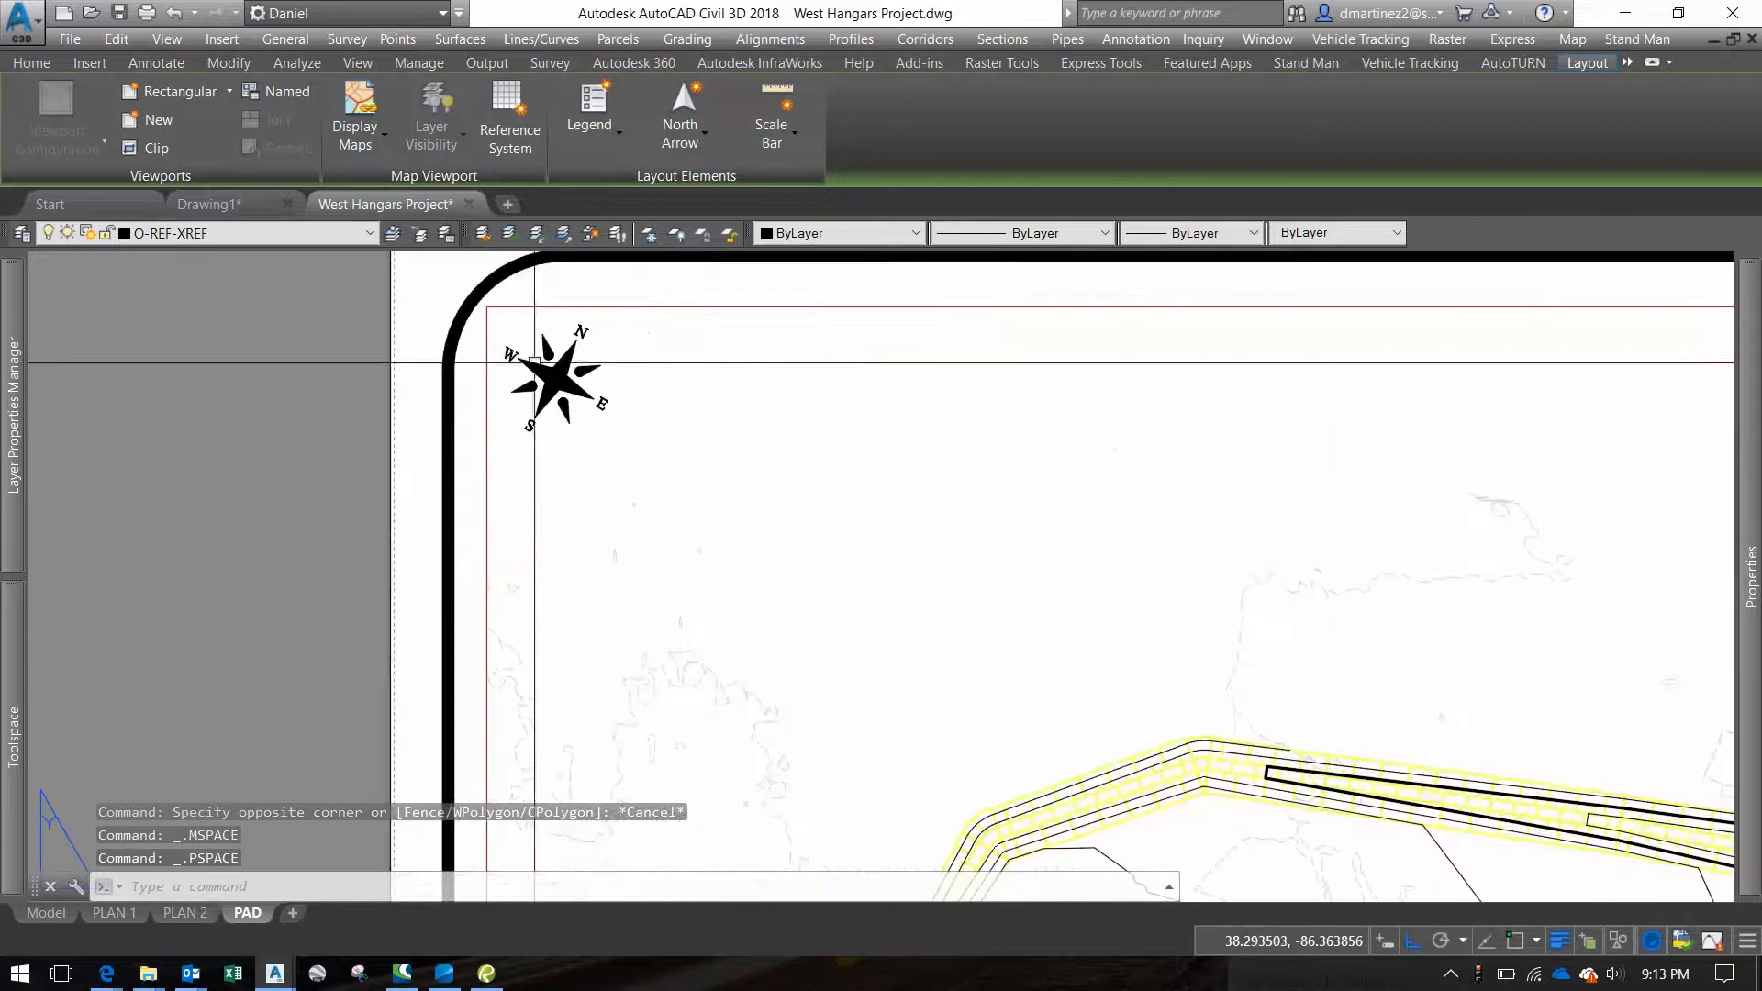
click(558, 365)
click(587, 323)
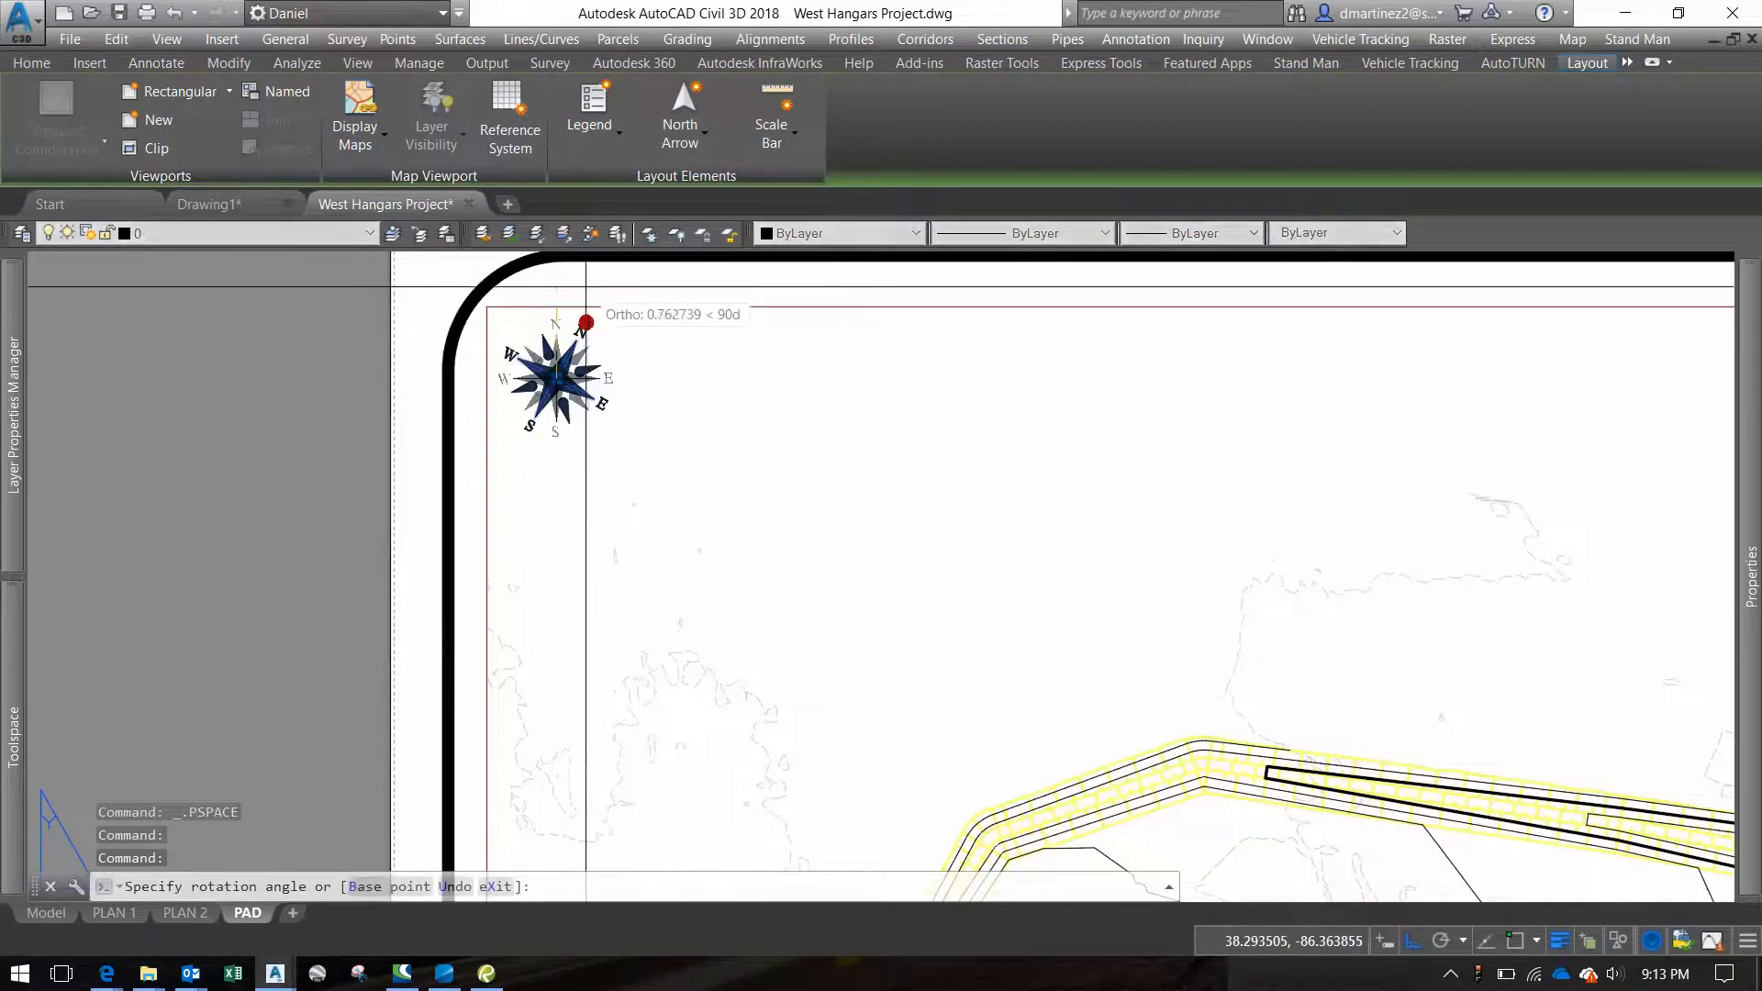
key(Escape)
scroll(1141, 620, down, 2)
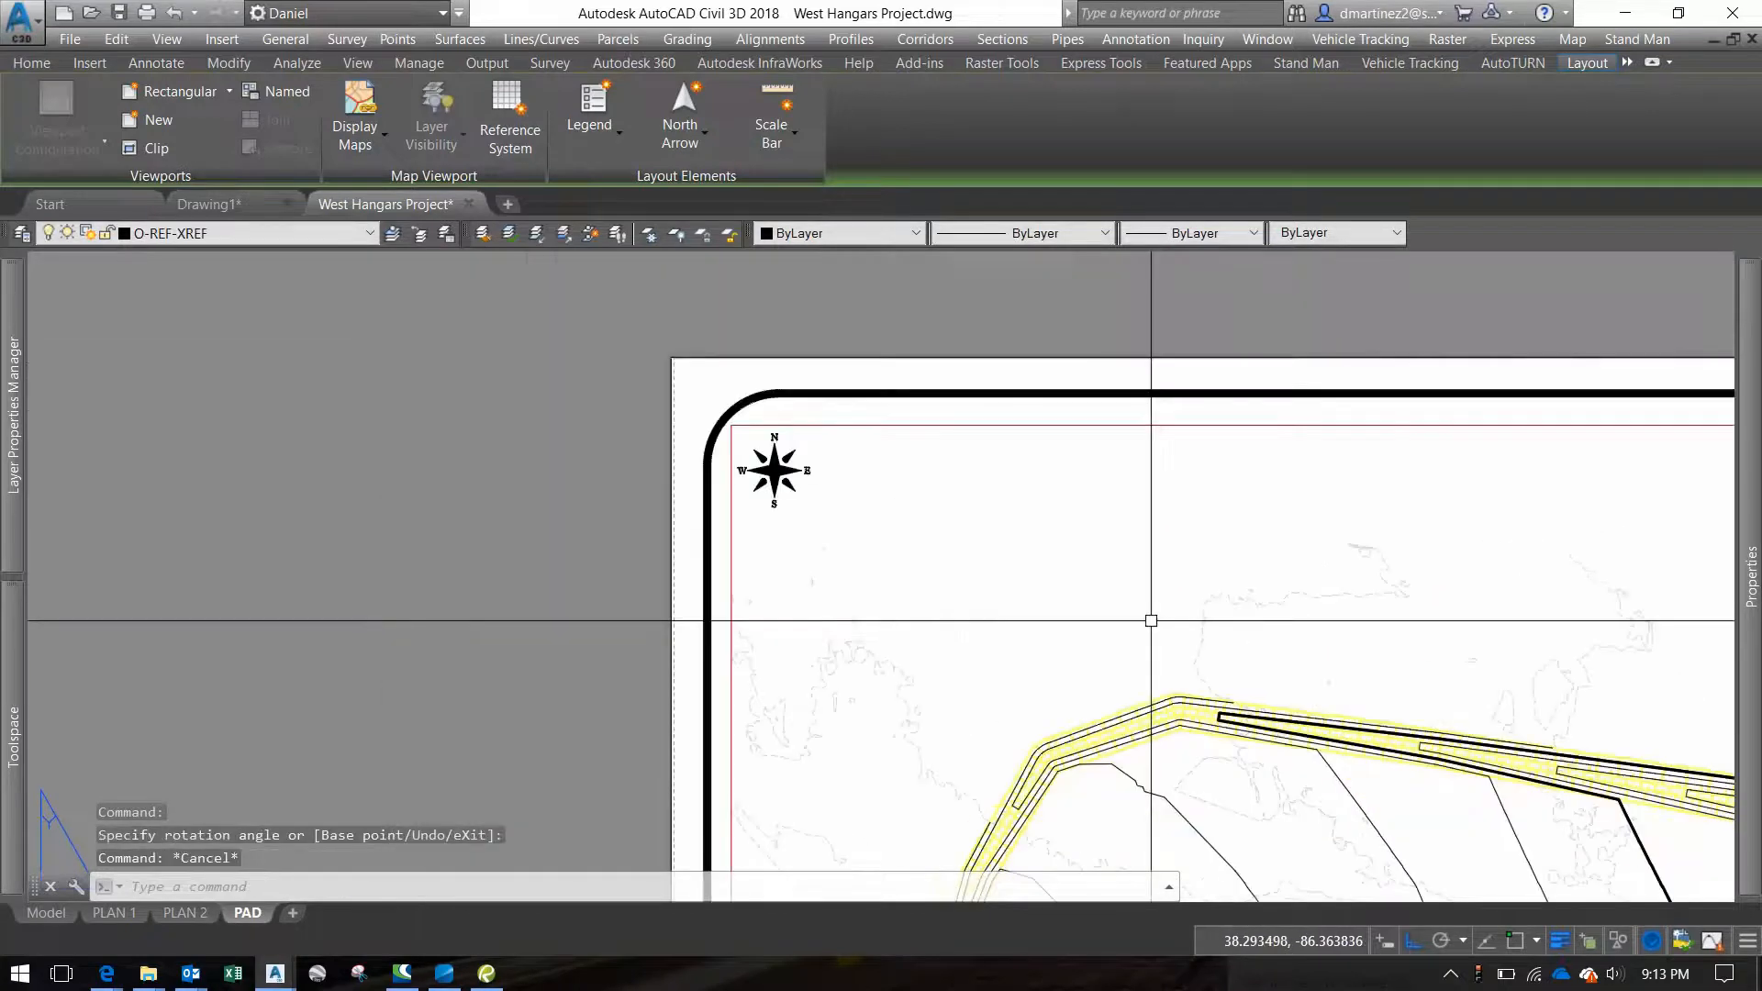
Check the pad plan requirements in the Midterm project PDF in Revu, close Revu and return to the drawing
middle_drag(1395, 789, 507, 354)
scroll(660, 503, down, 2)
middle_drag(729, 519, 710, 321)
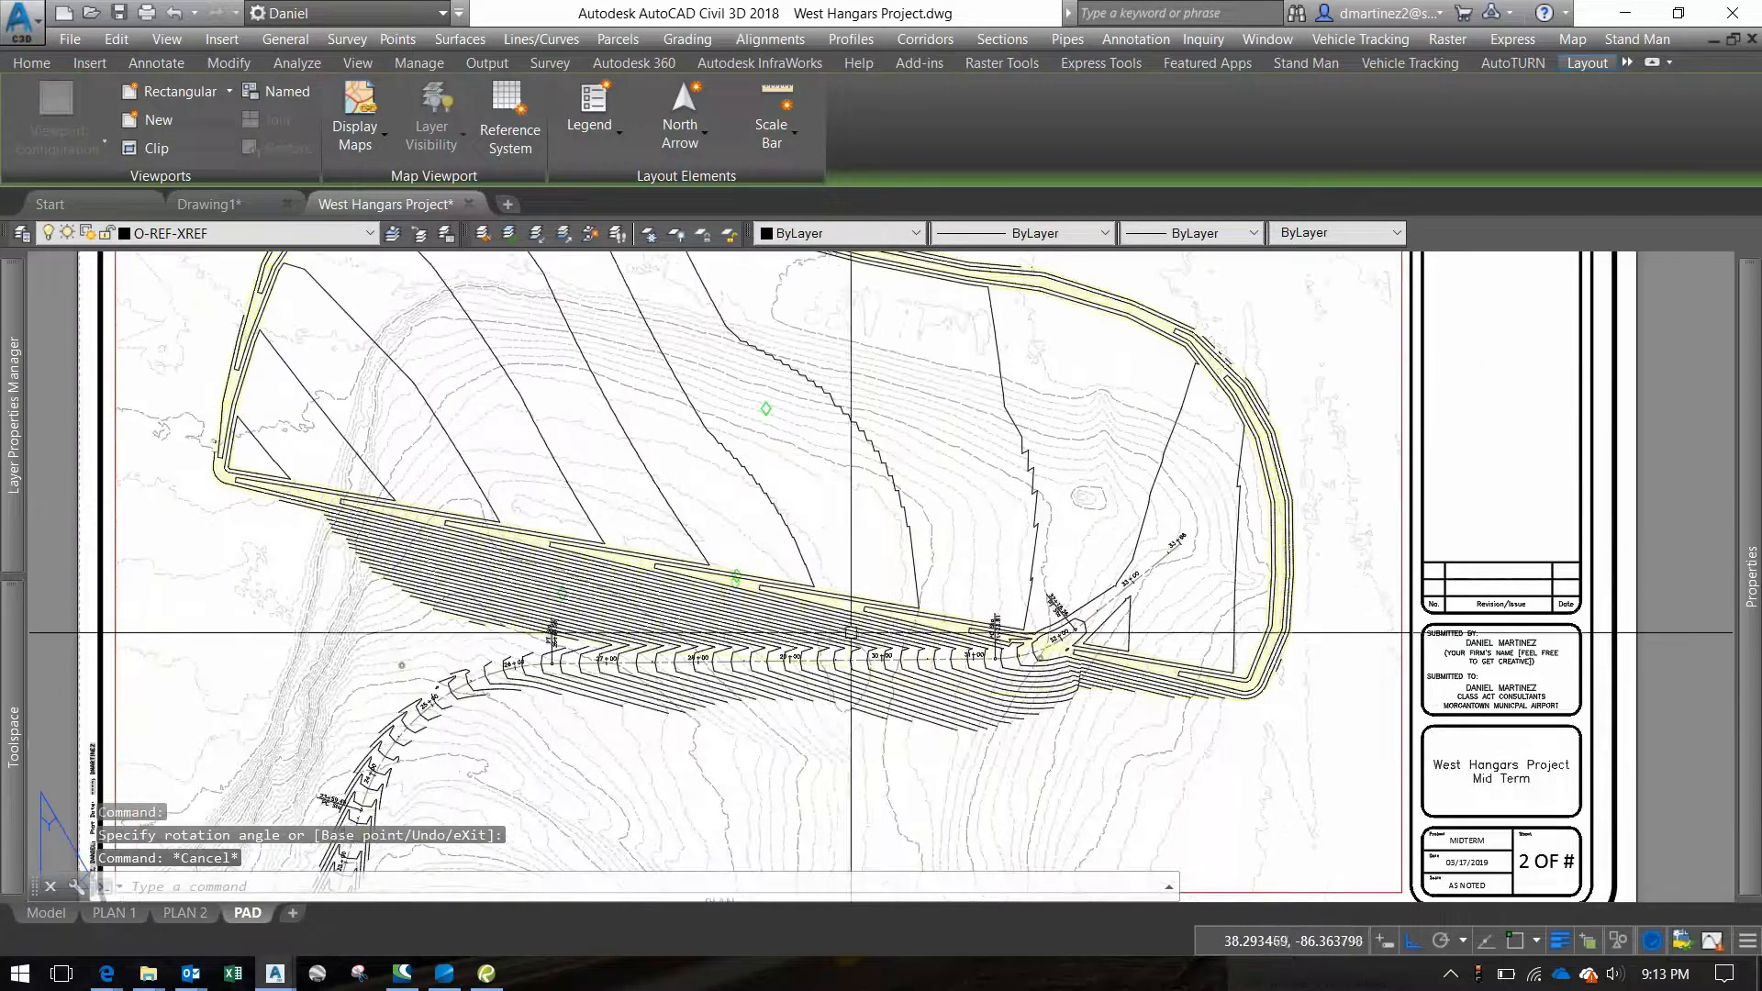
middle_drag(896, 601, 936, 719)
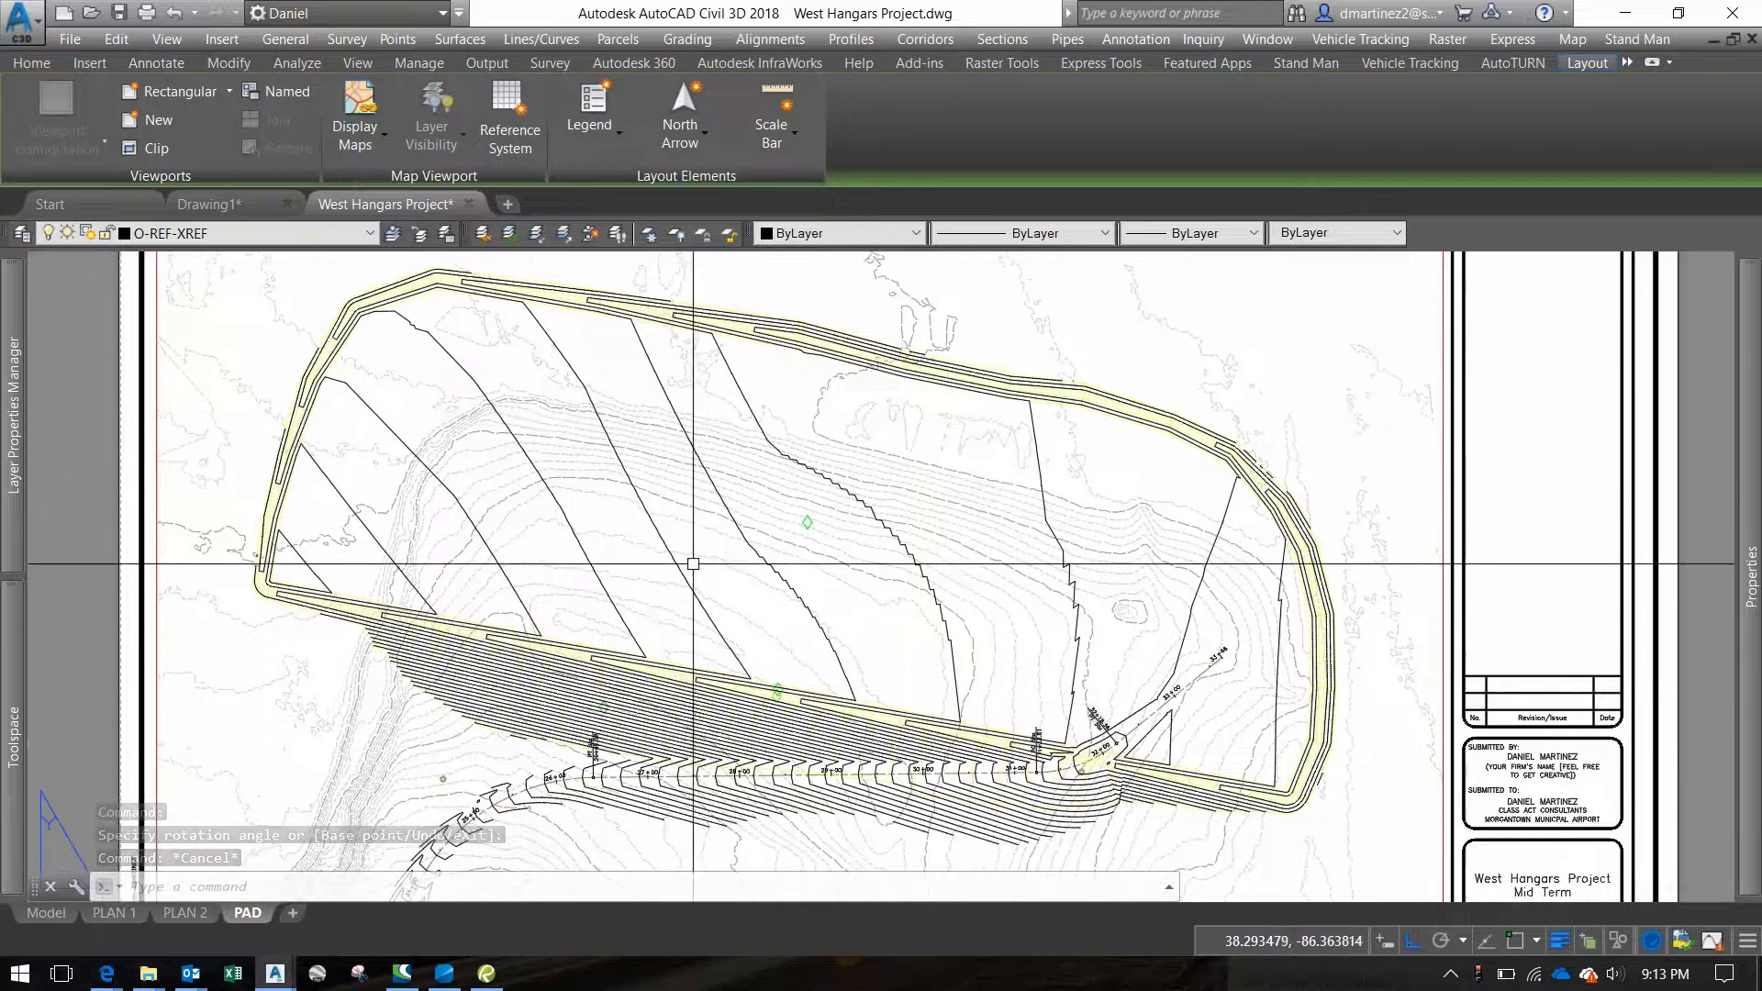
click(487, 974)
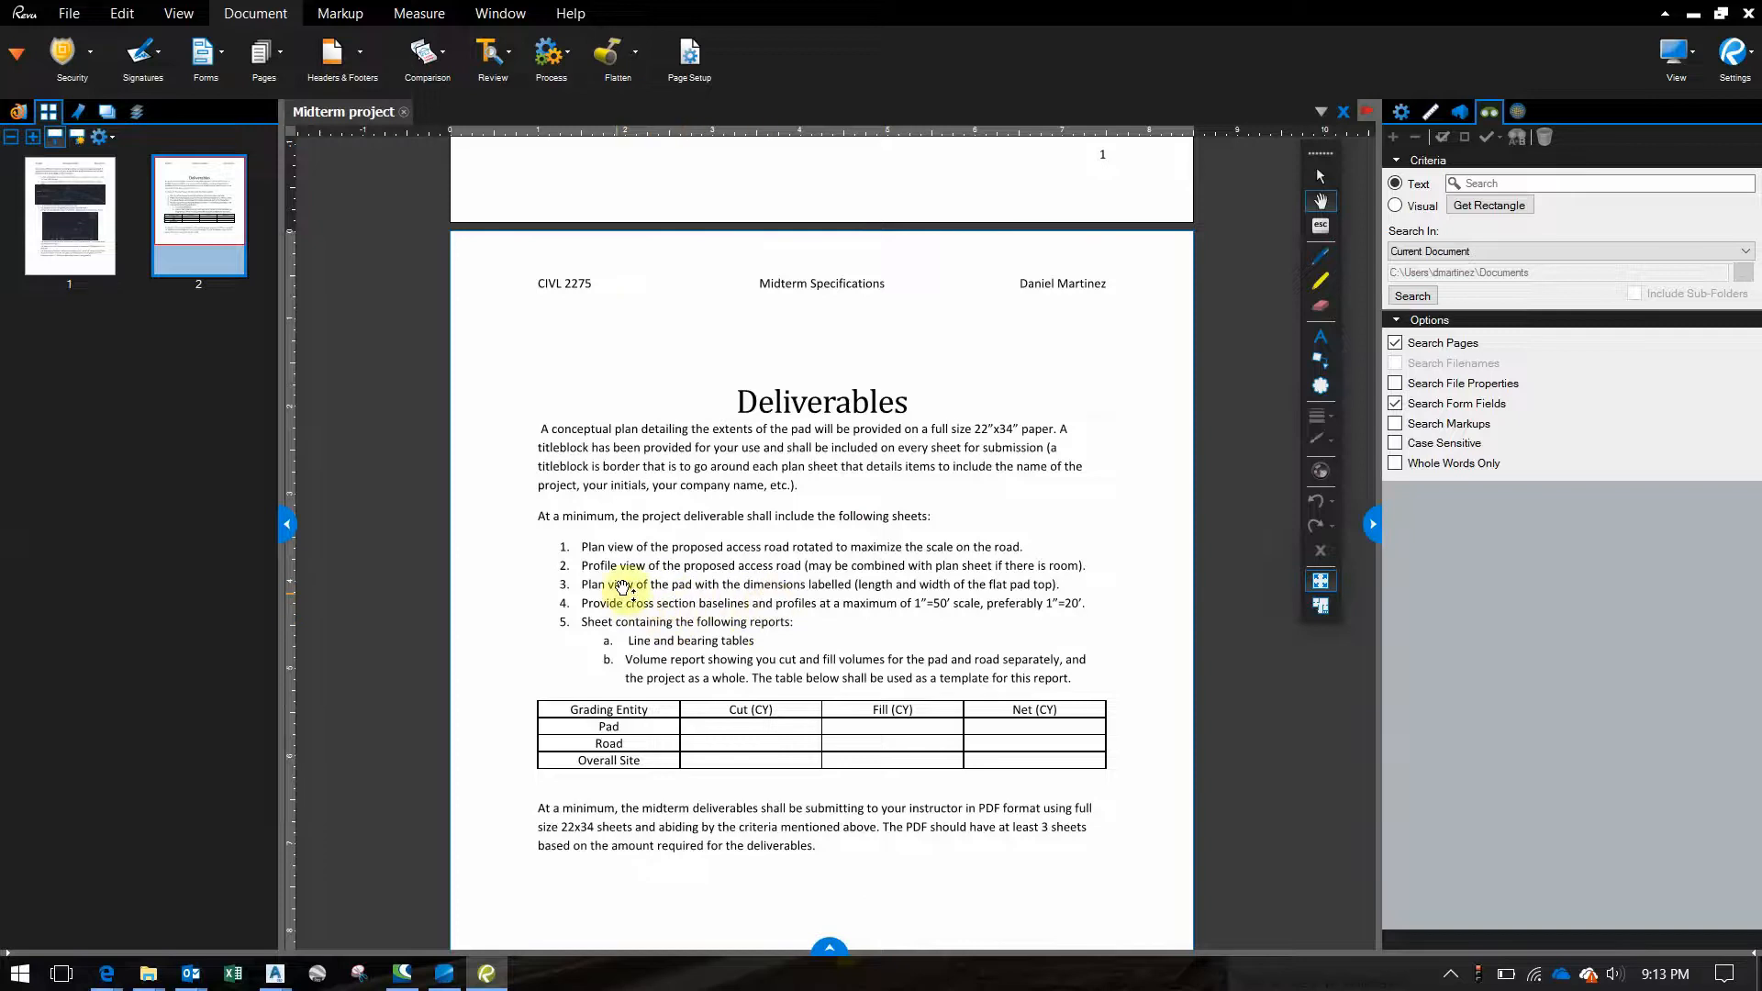
click(1740, 13)
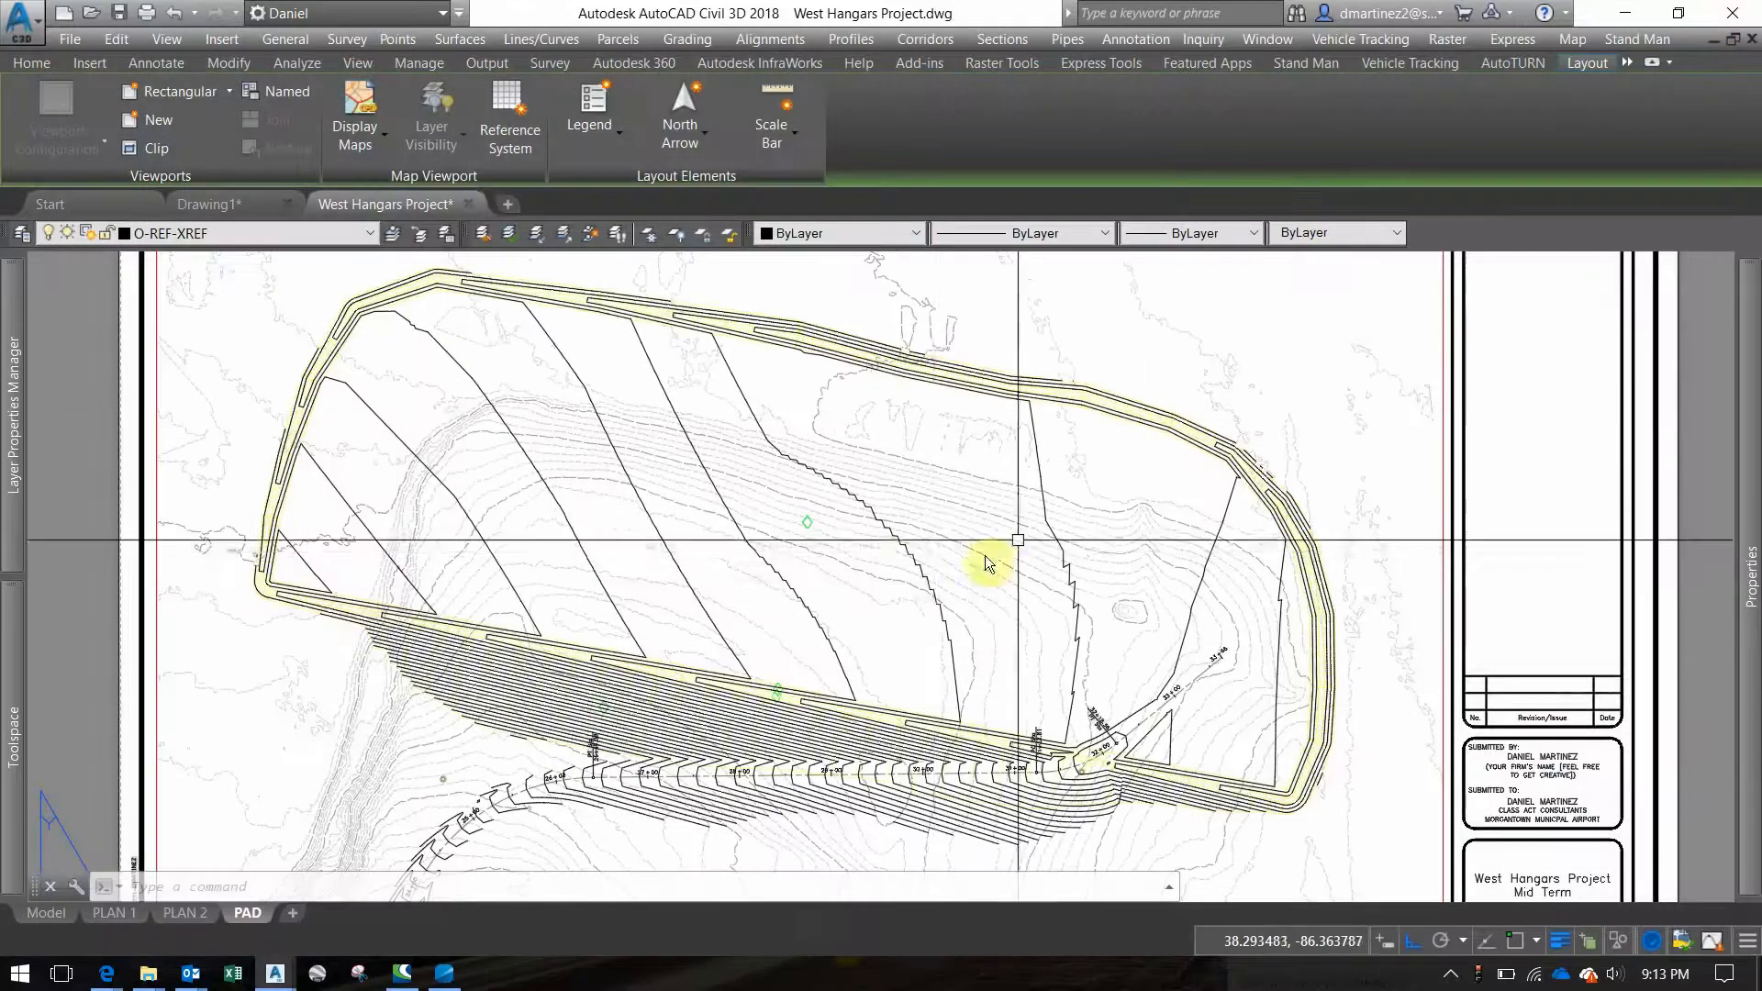
Add an aligned dimension inside the viewport for the pad's length, from its west edge to its east edge
double_click(858, 294)
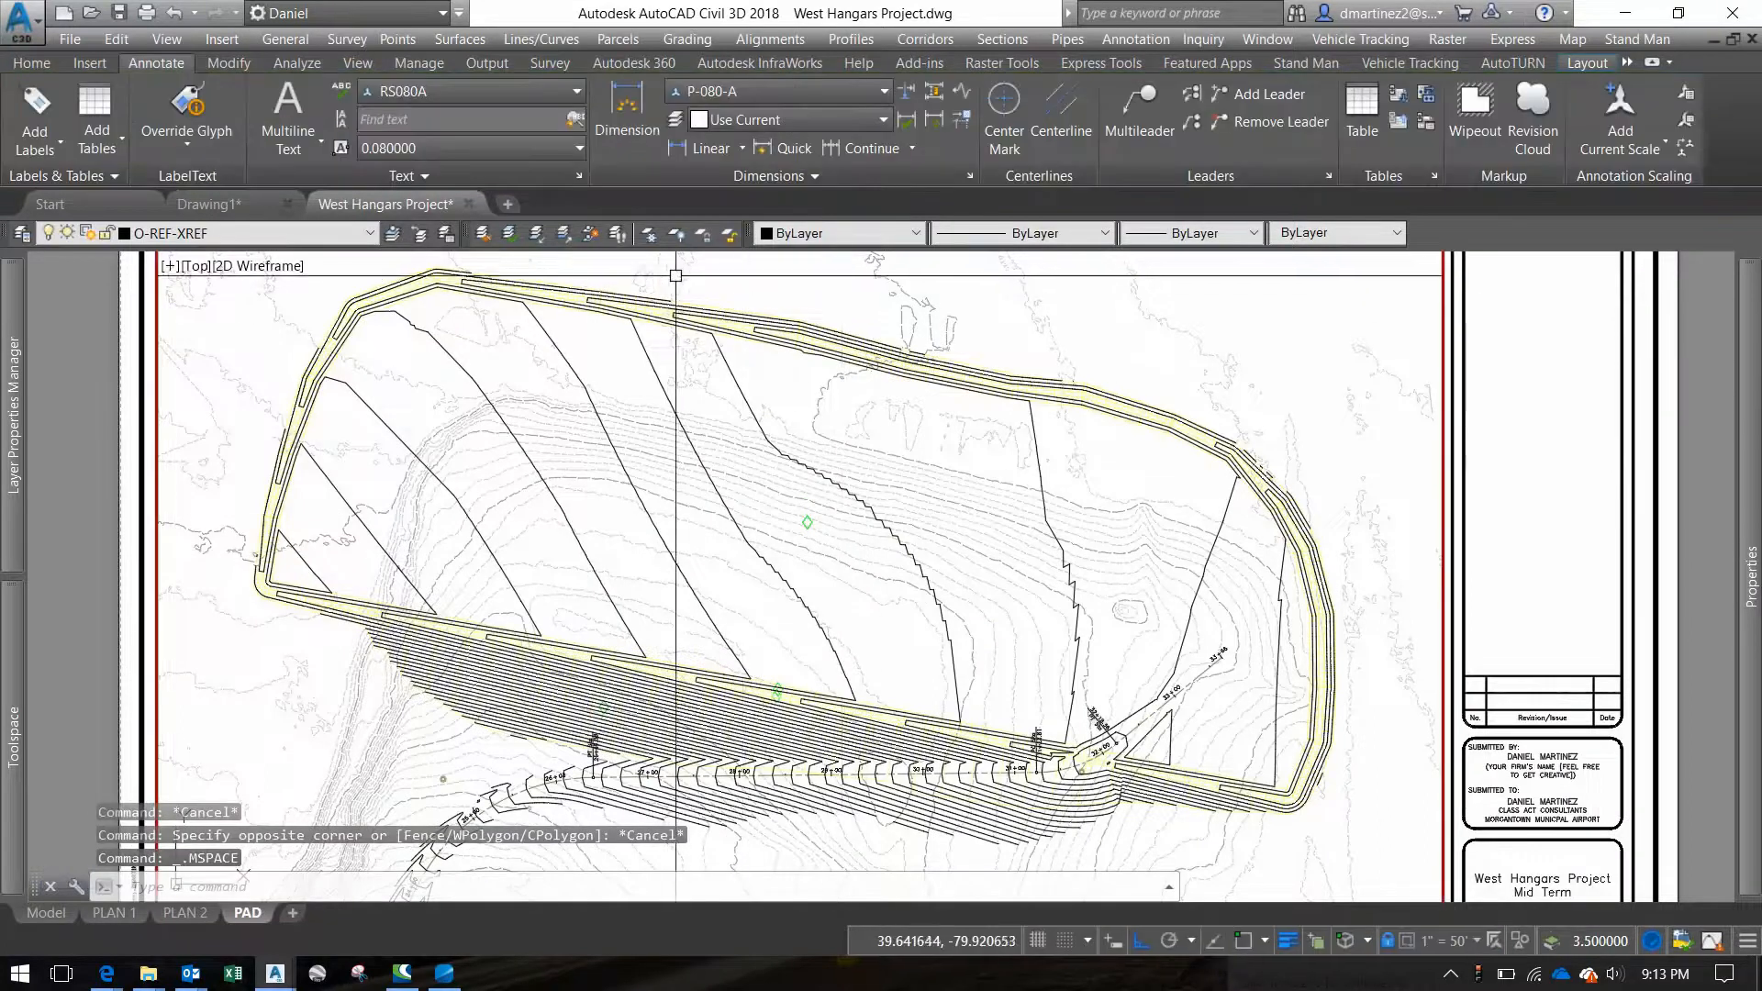
click(743, 149)
click(734, 231)
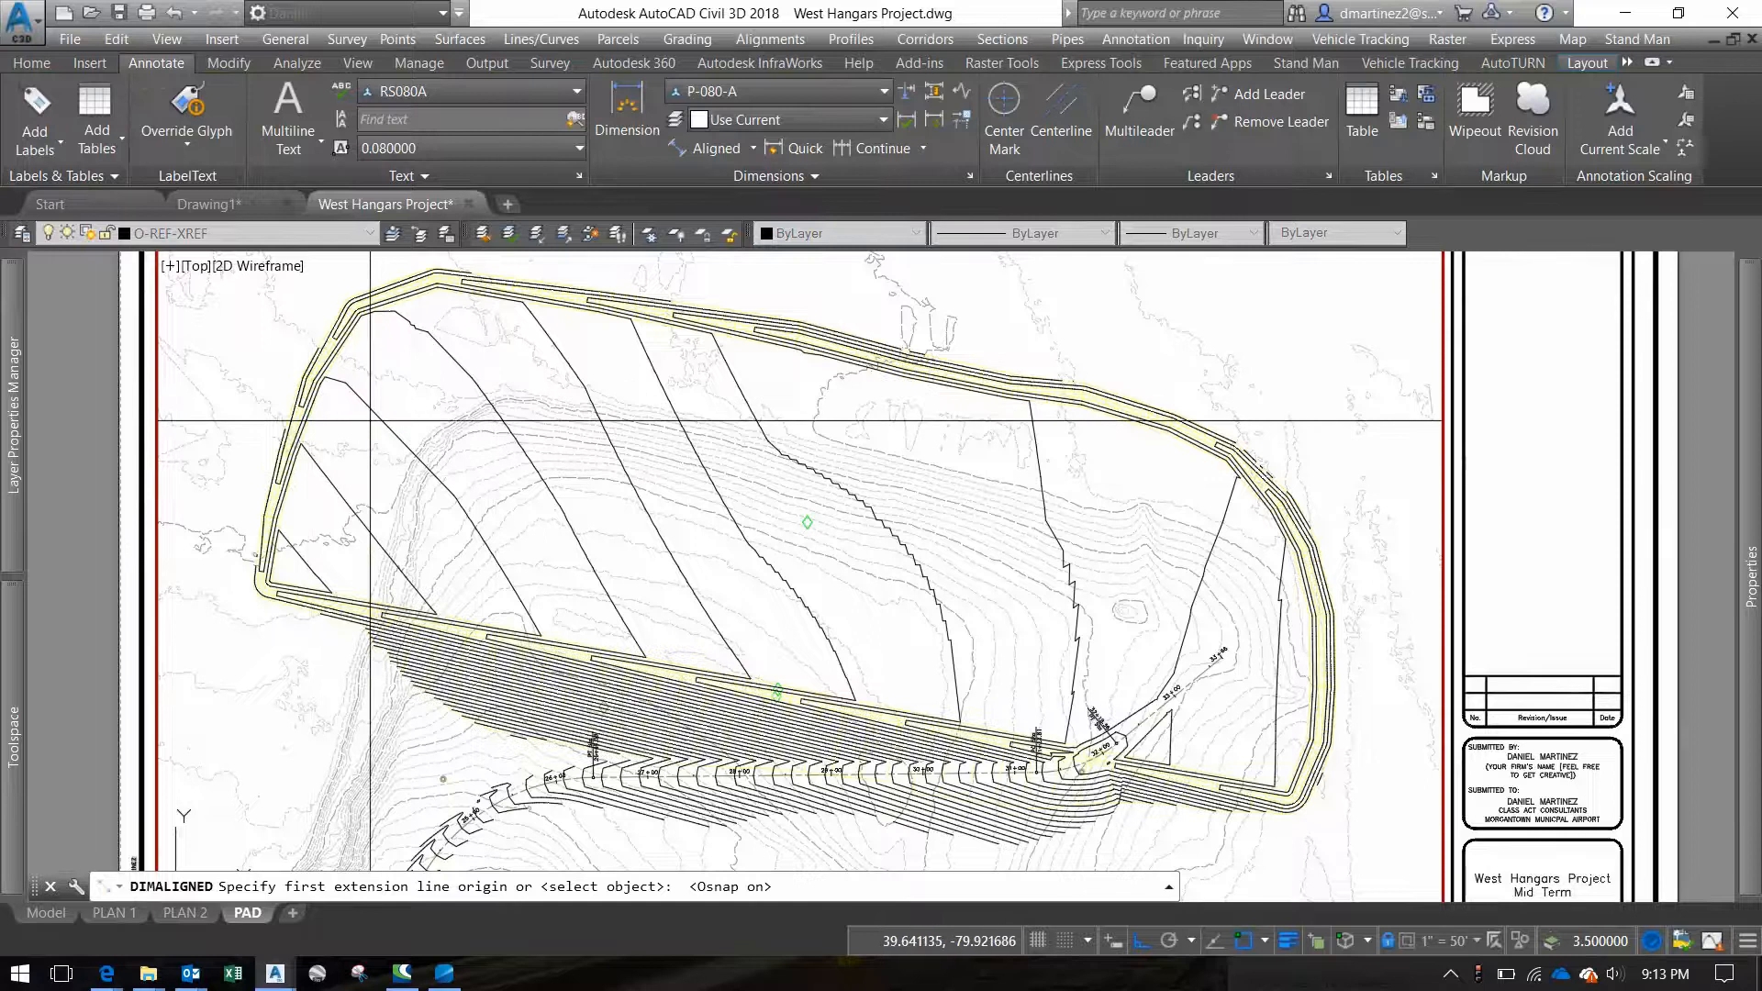
key(F3)
click(310, 420)
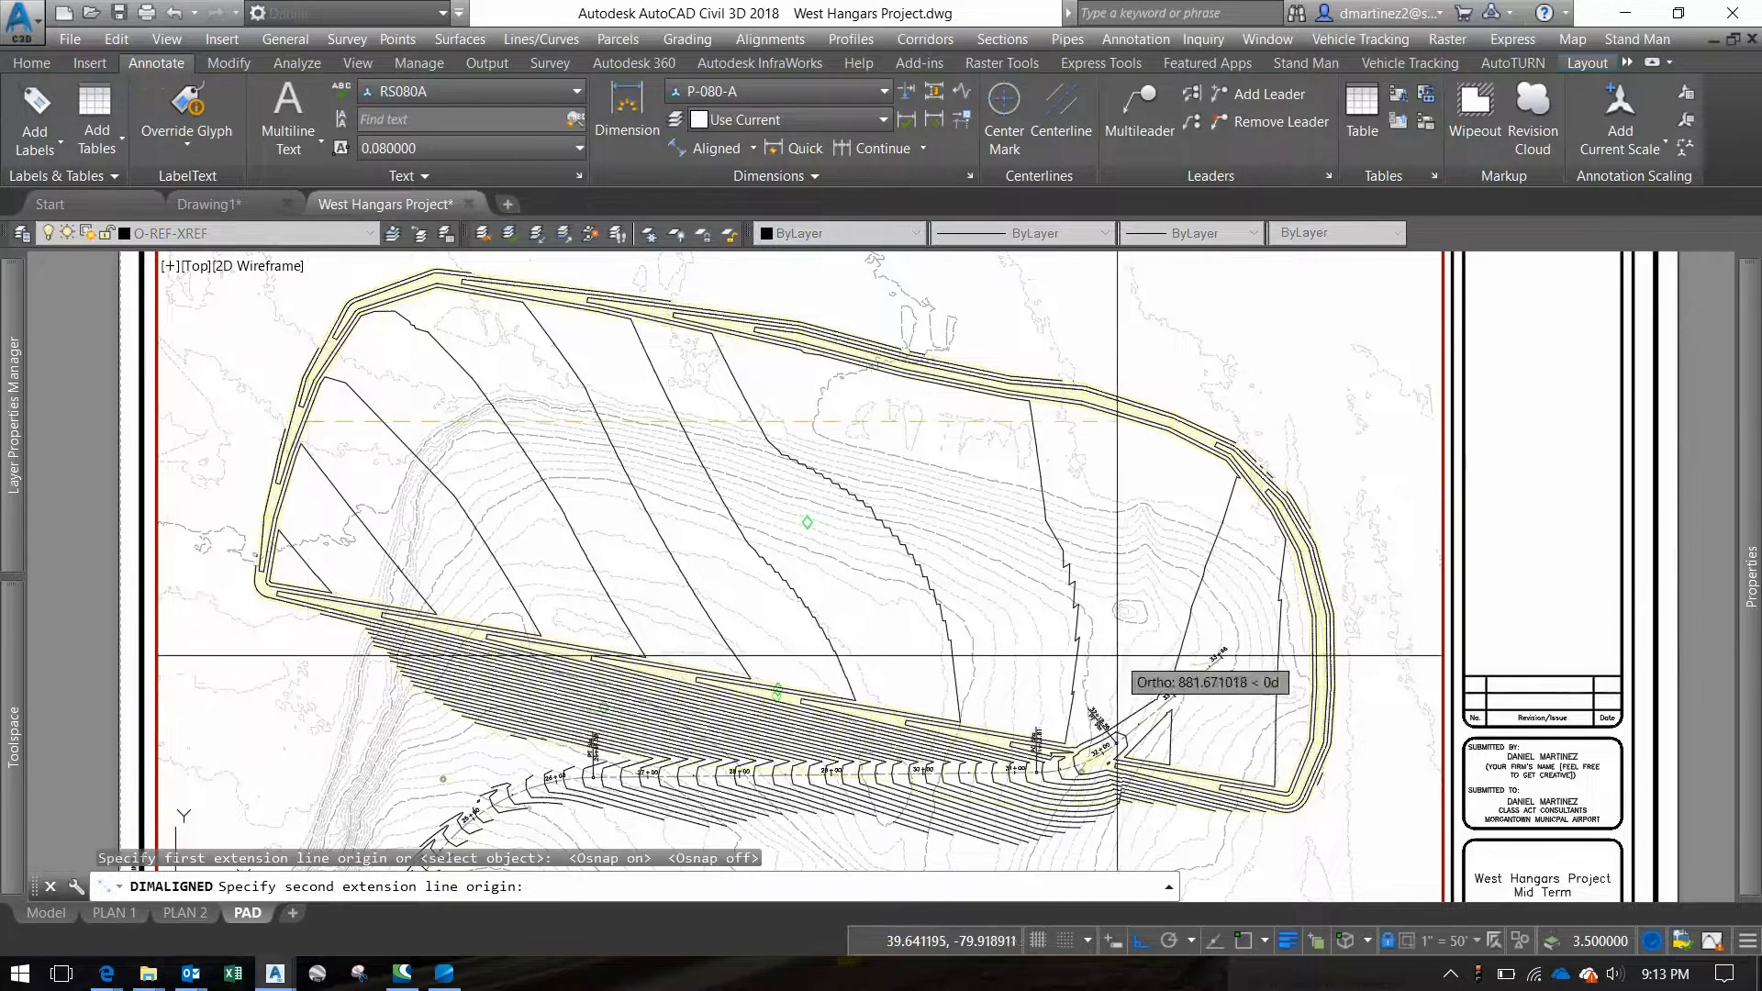
key(F8)
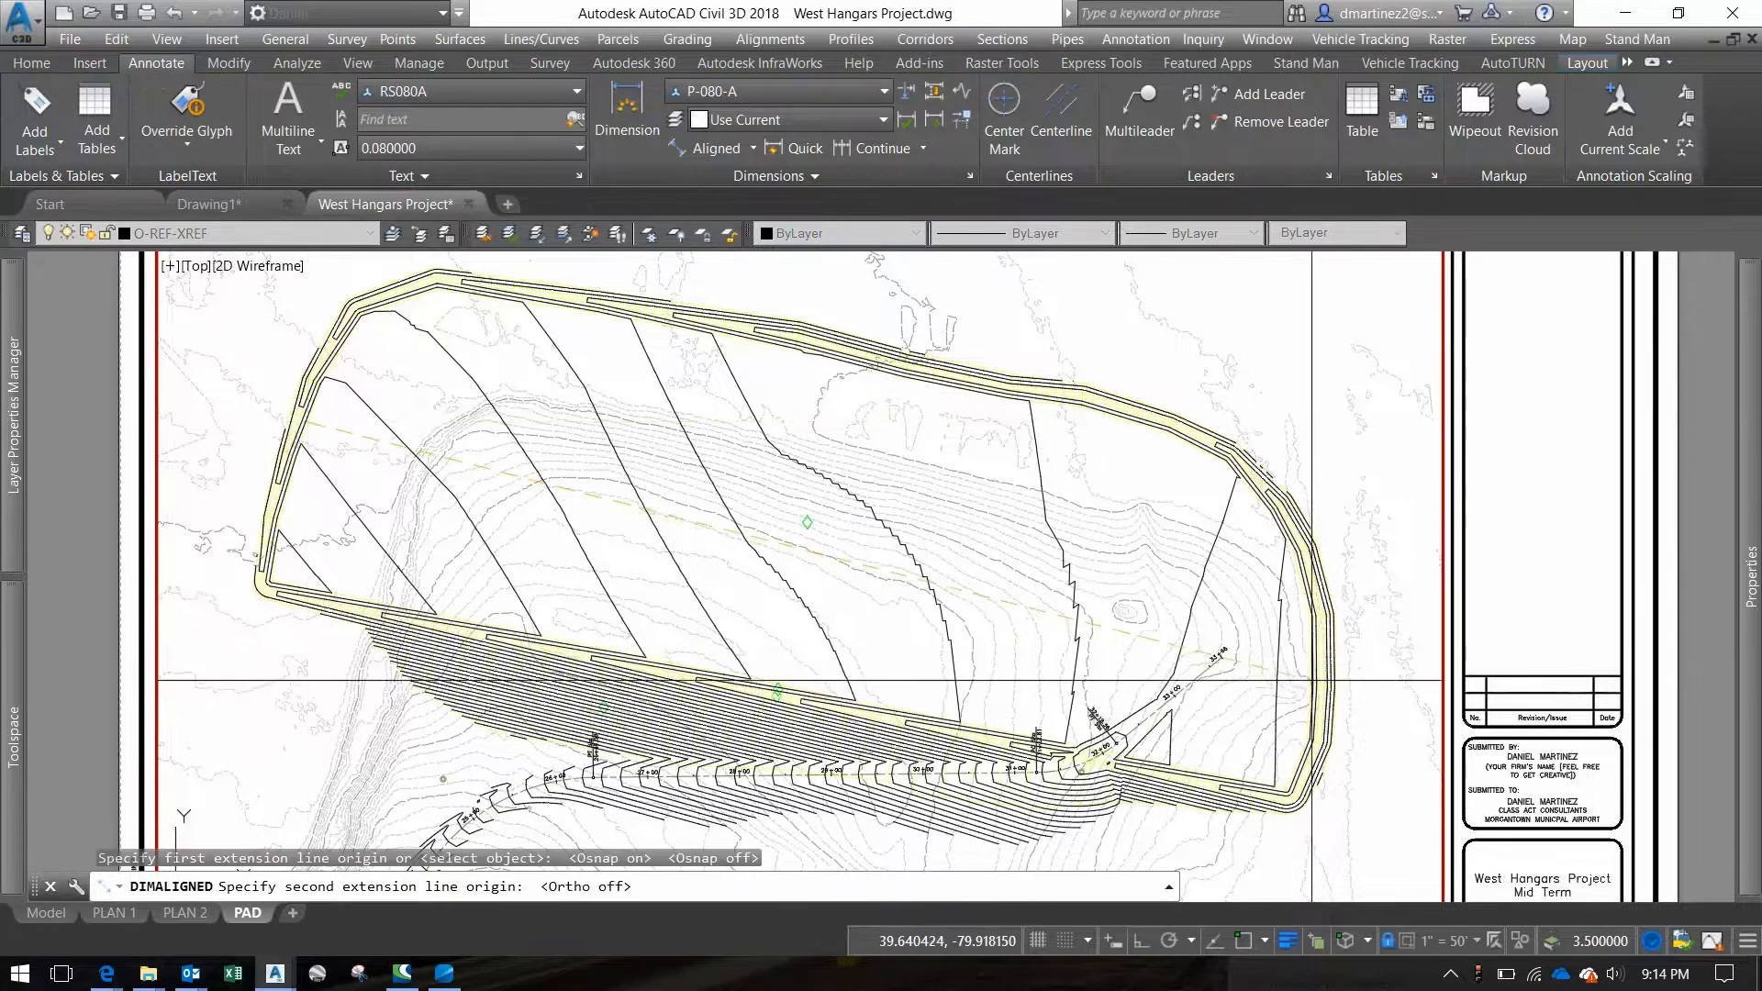
click(1311, 660)
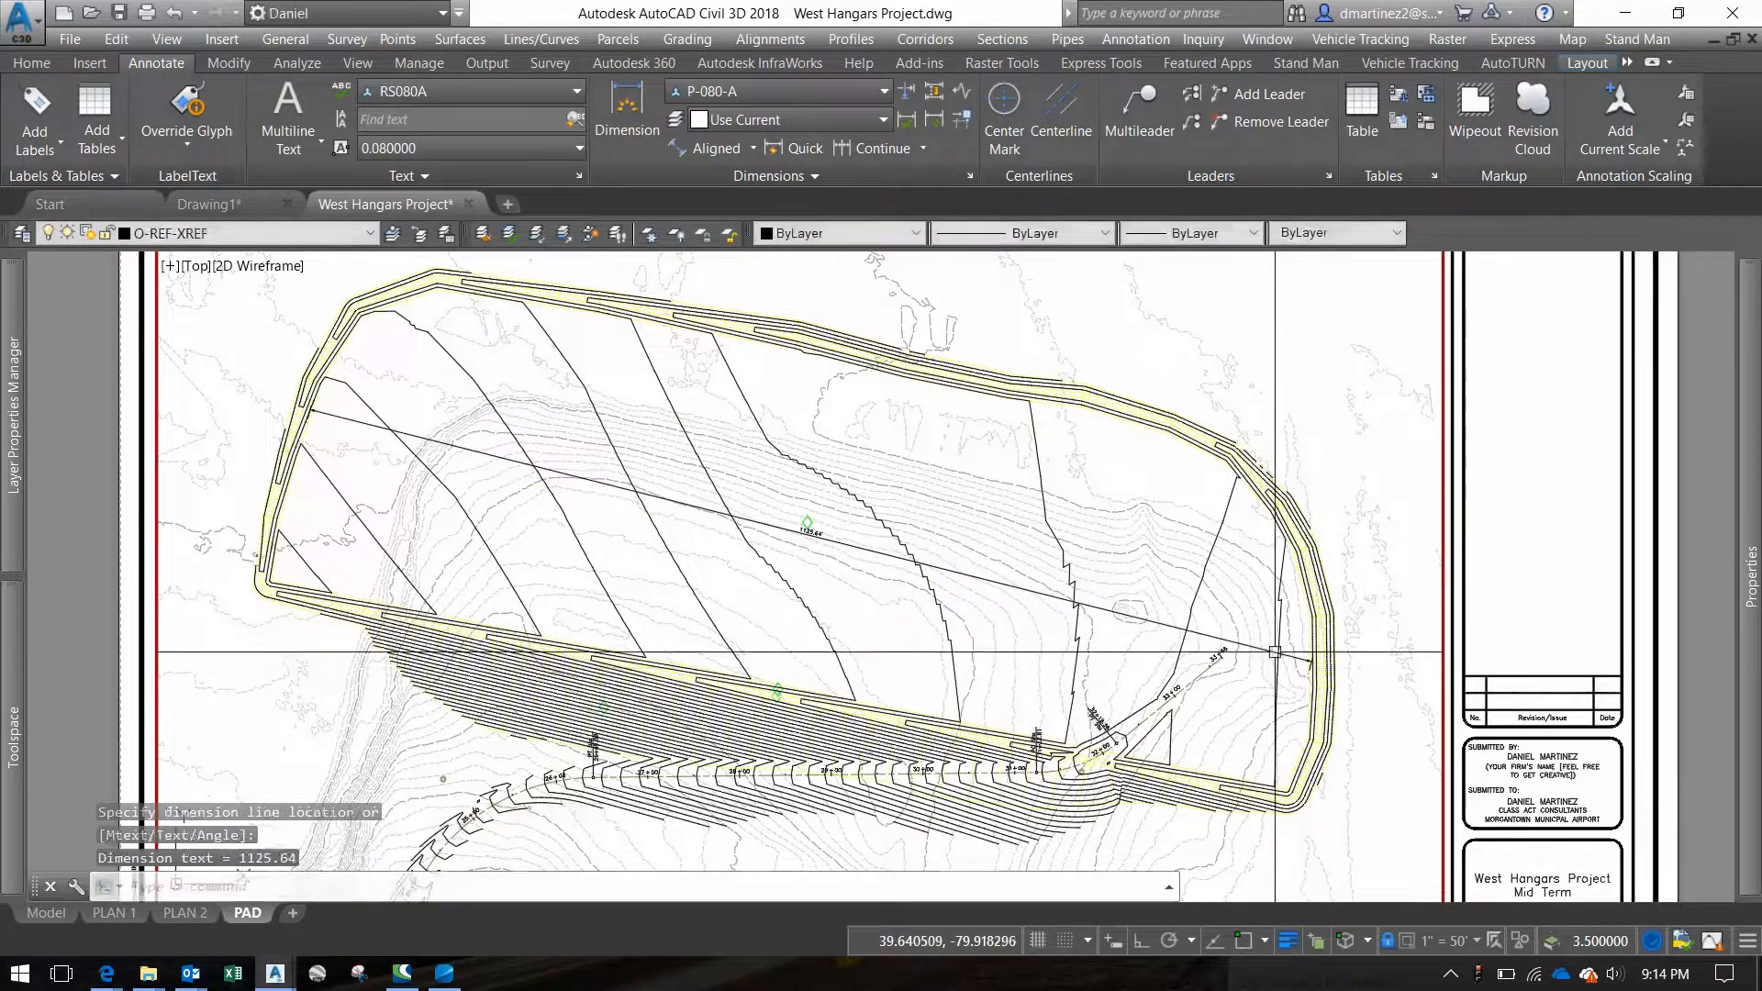
click(1274, 651)
key(Return)
click(702, 667)
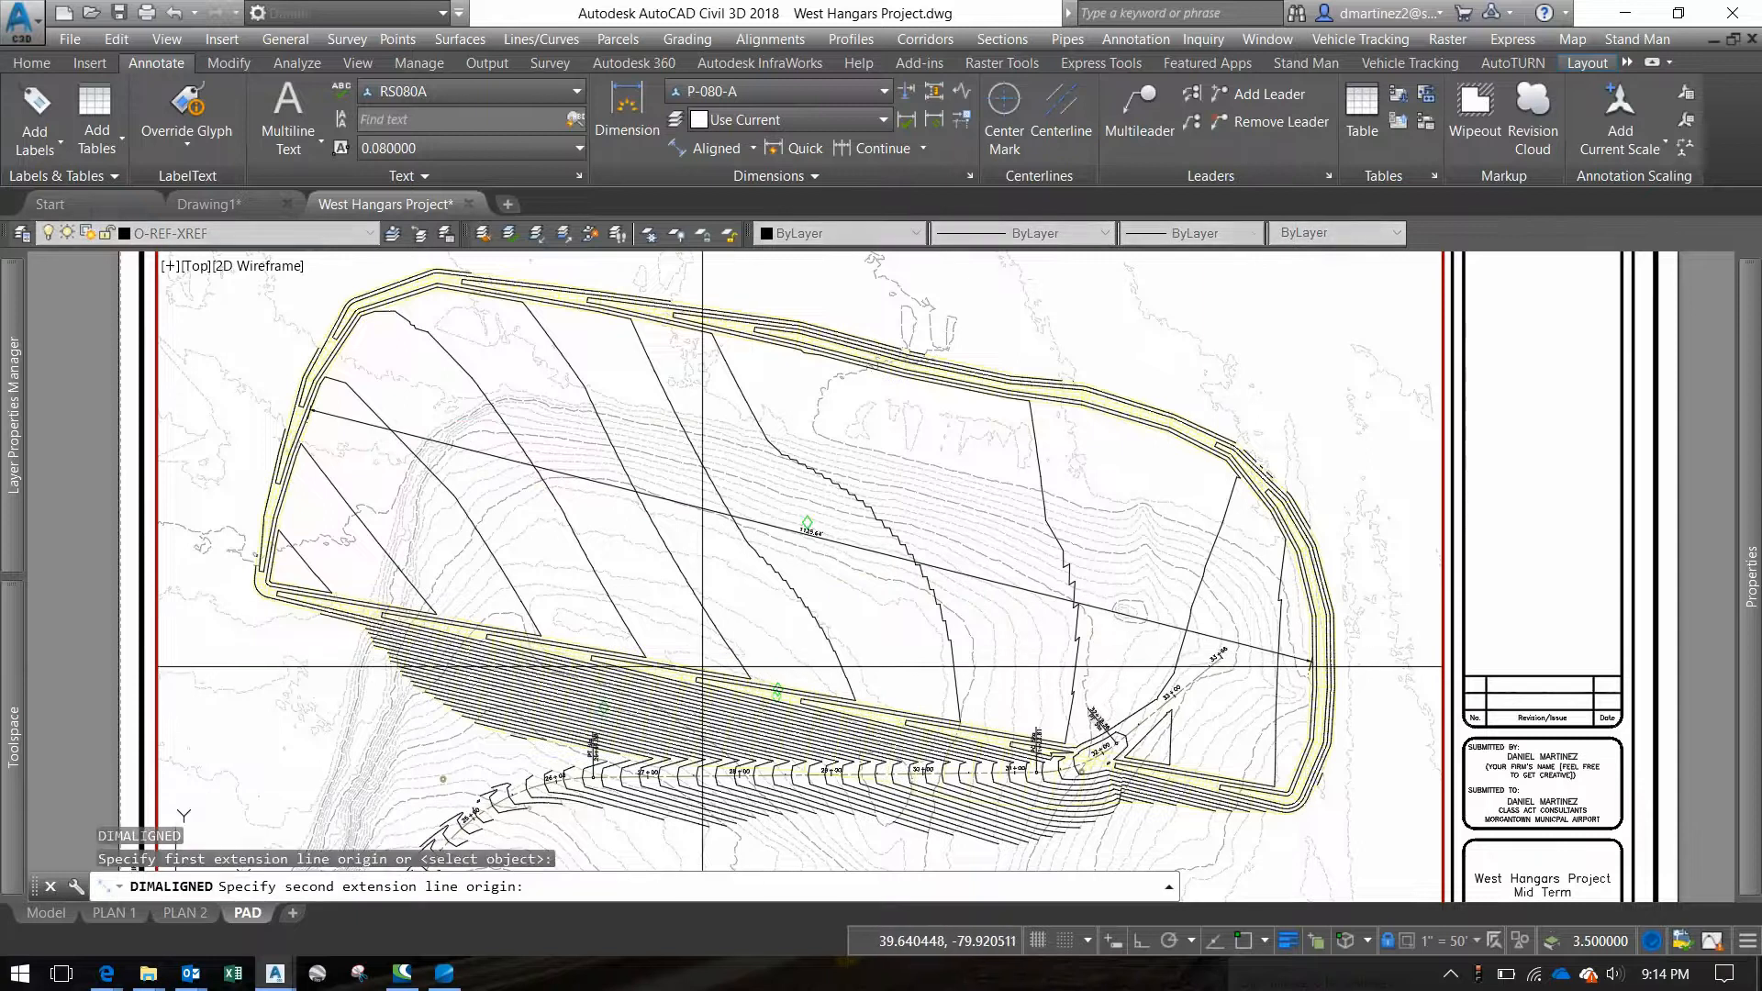
click(780, 344)
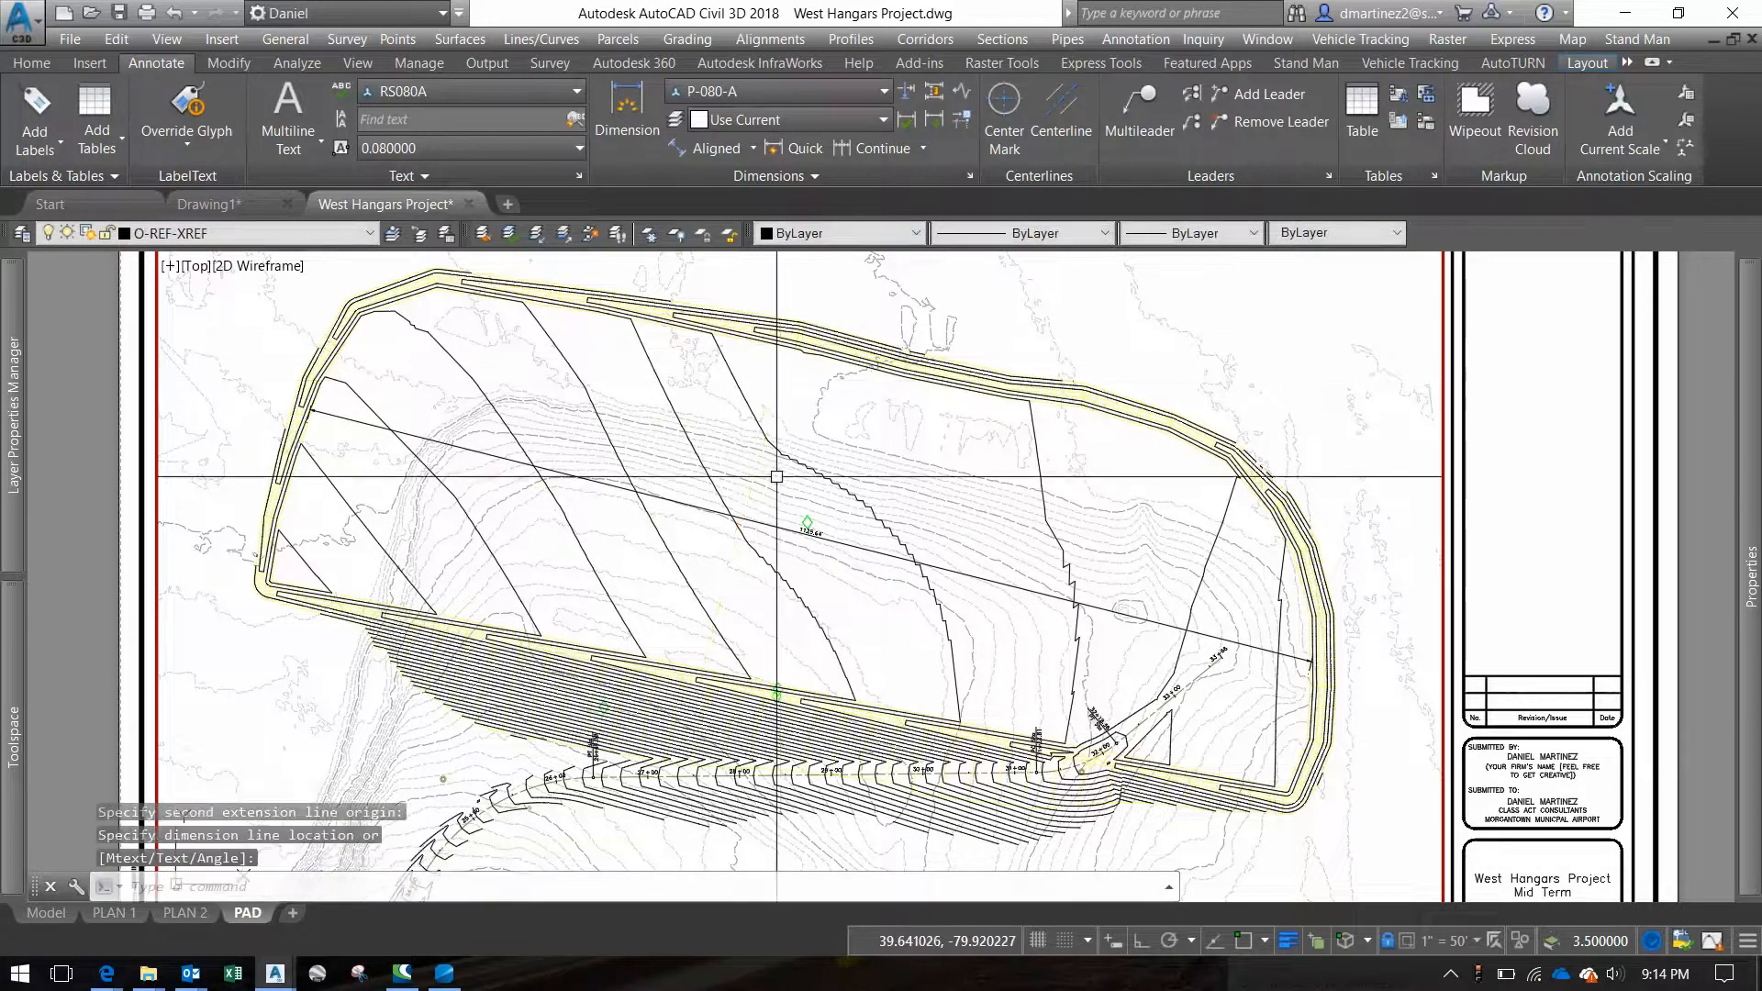
Add an aligned dimension inside the viewport for the pad's width, from its south edge to its north edge
key(Return)
scroll(696, 661, up, 2)
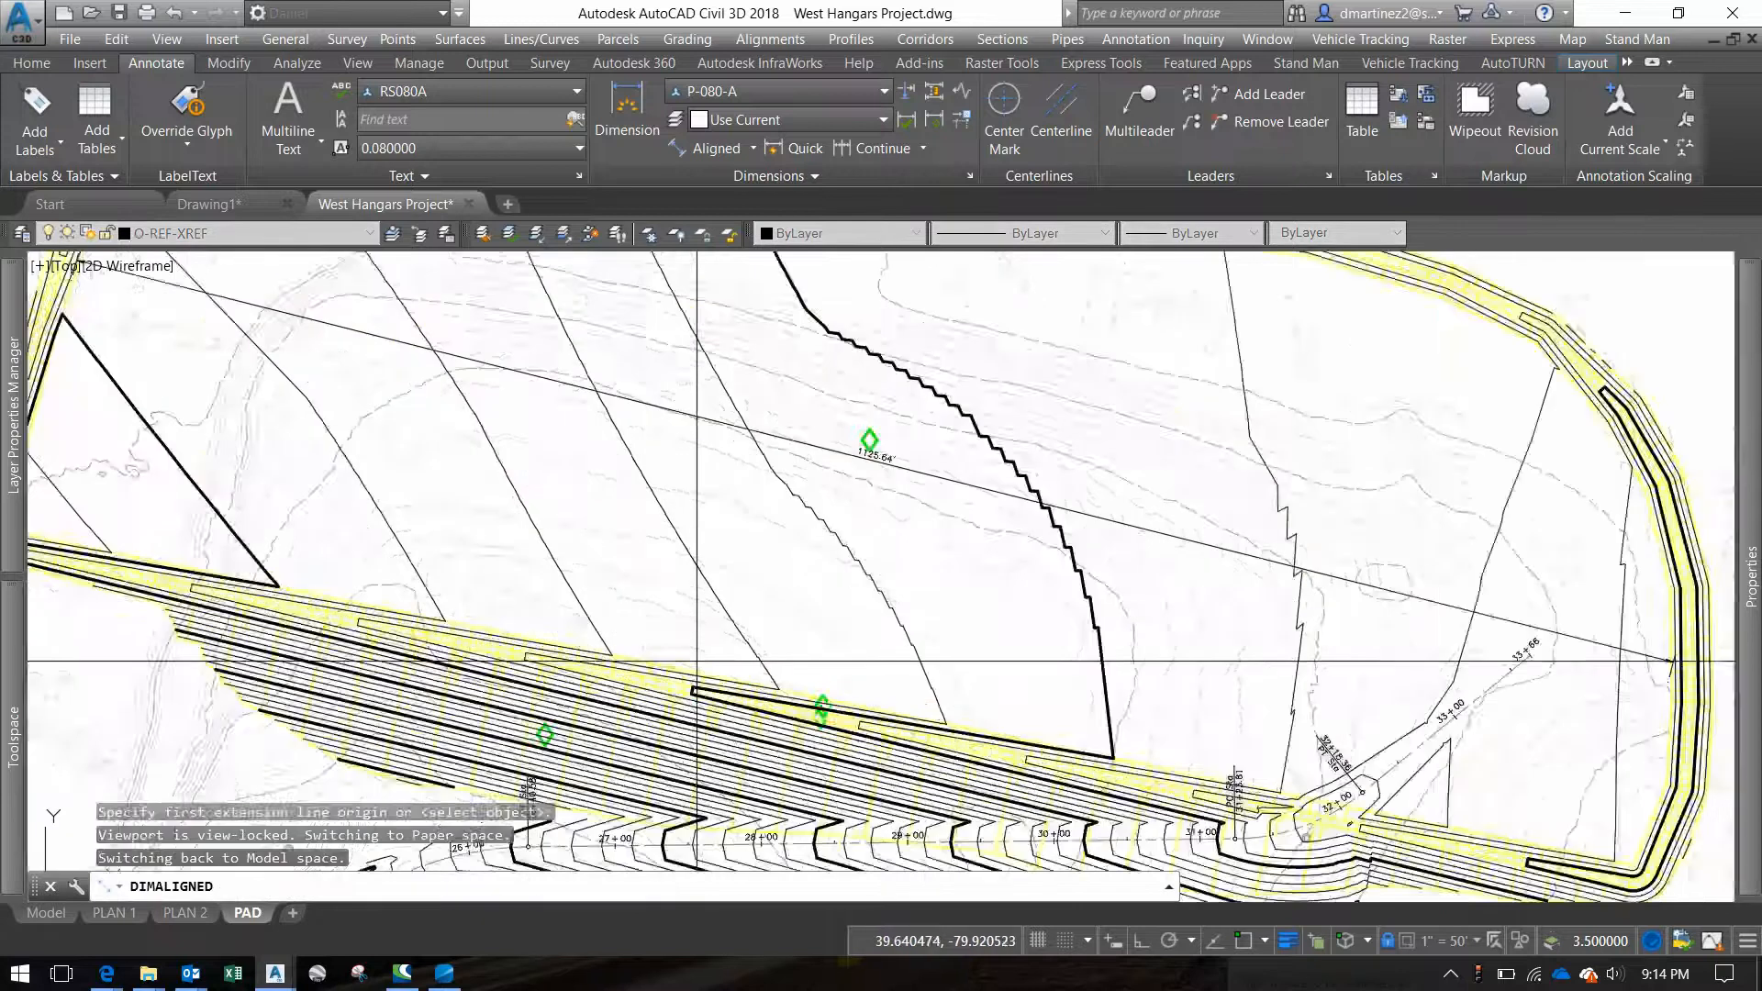
scroll(696, 661, down, 2)
click(773, 690)
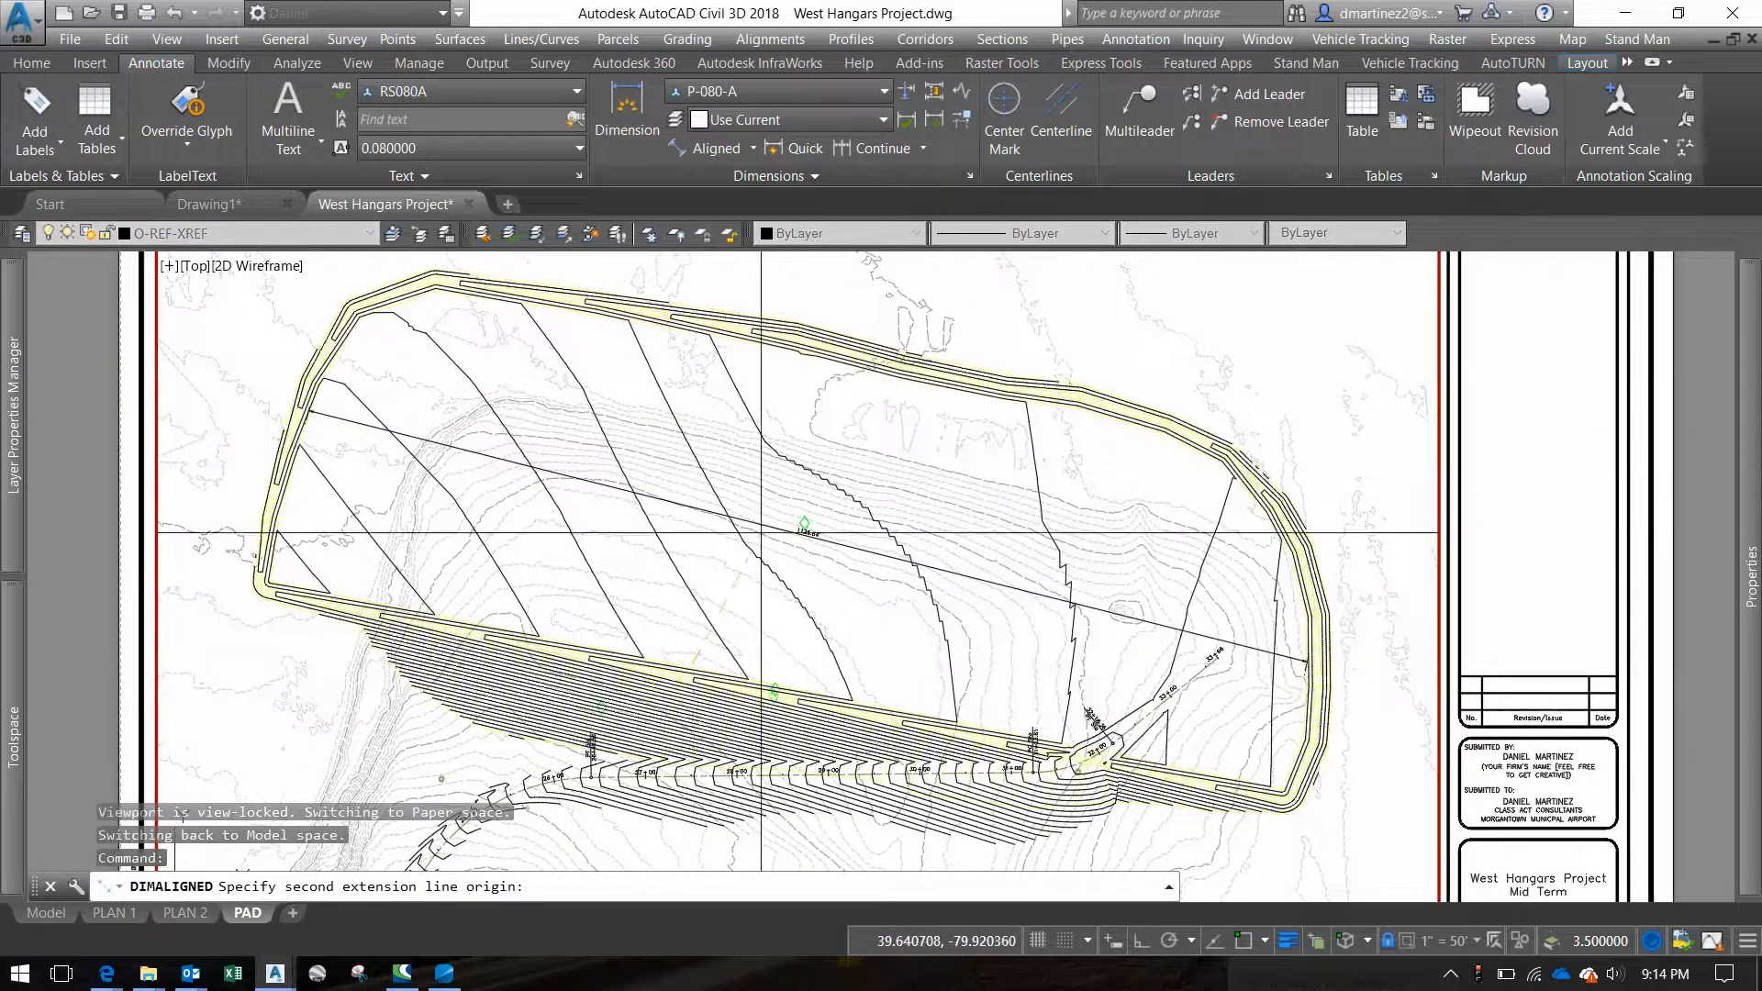
click(759, 349)
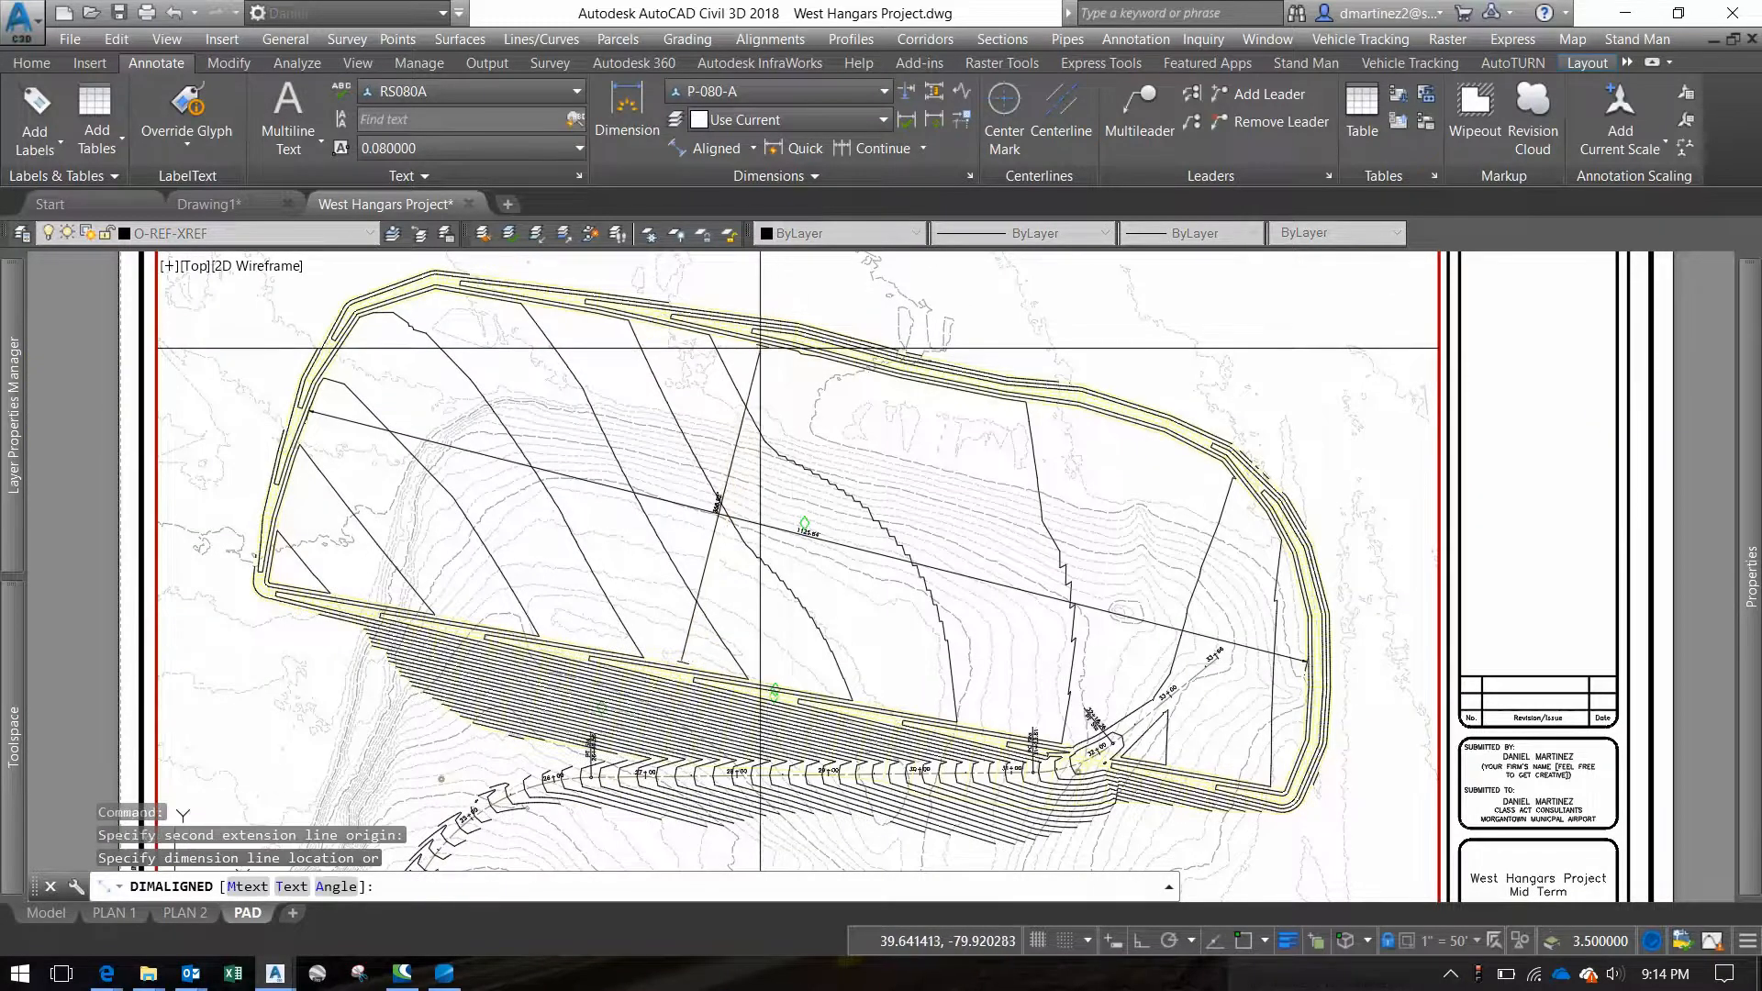
click(759, 348)
Set the text height of both the pad length and width dimensions to 0.2
click(807, 525)
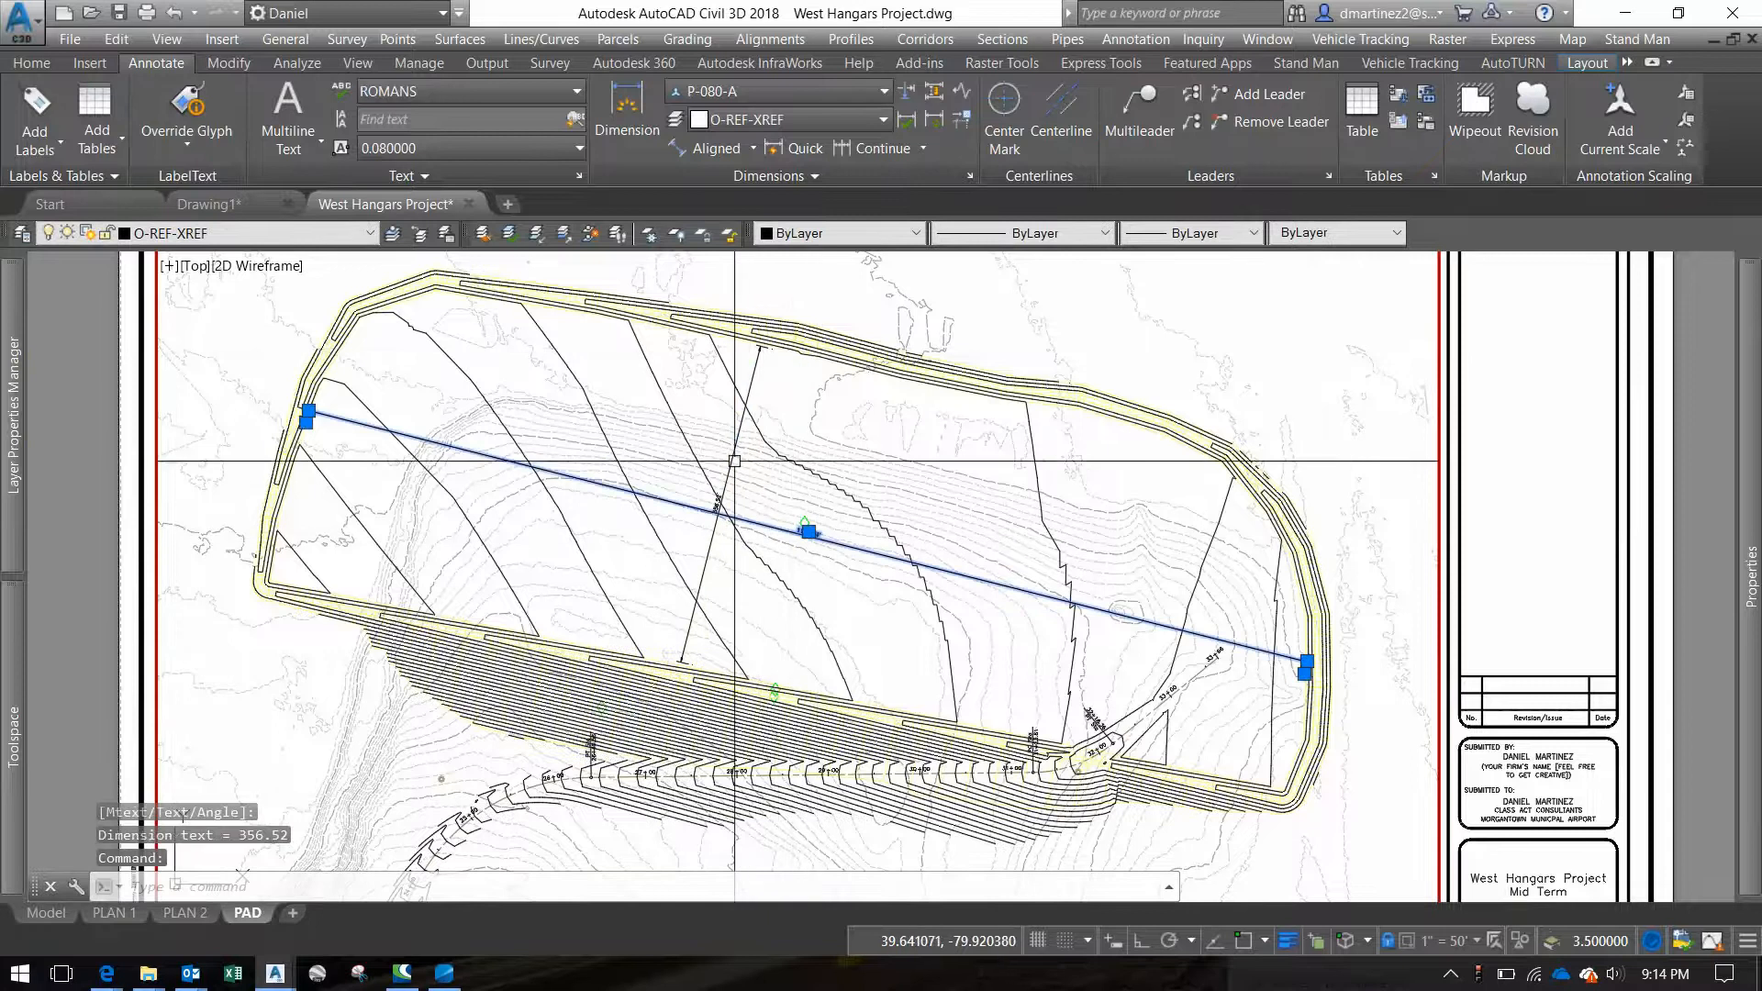
key(ctrl+1)
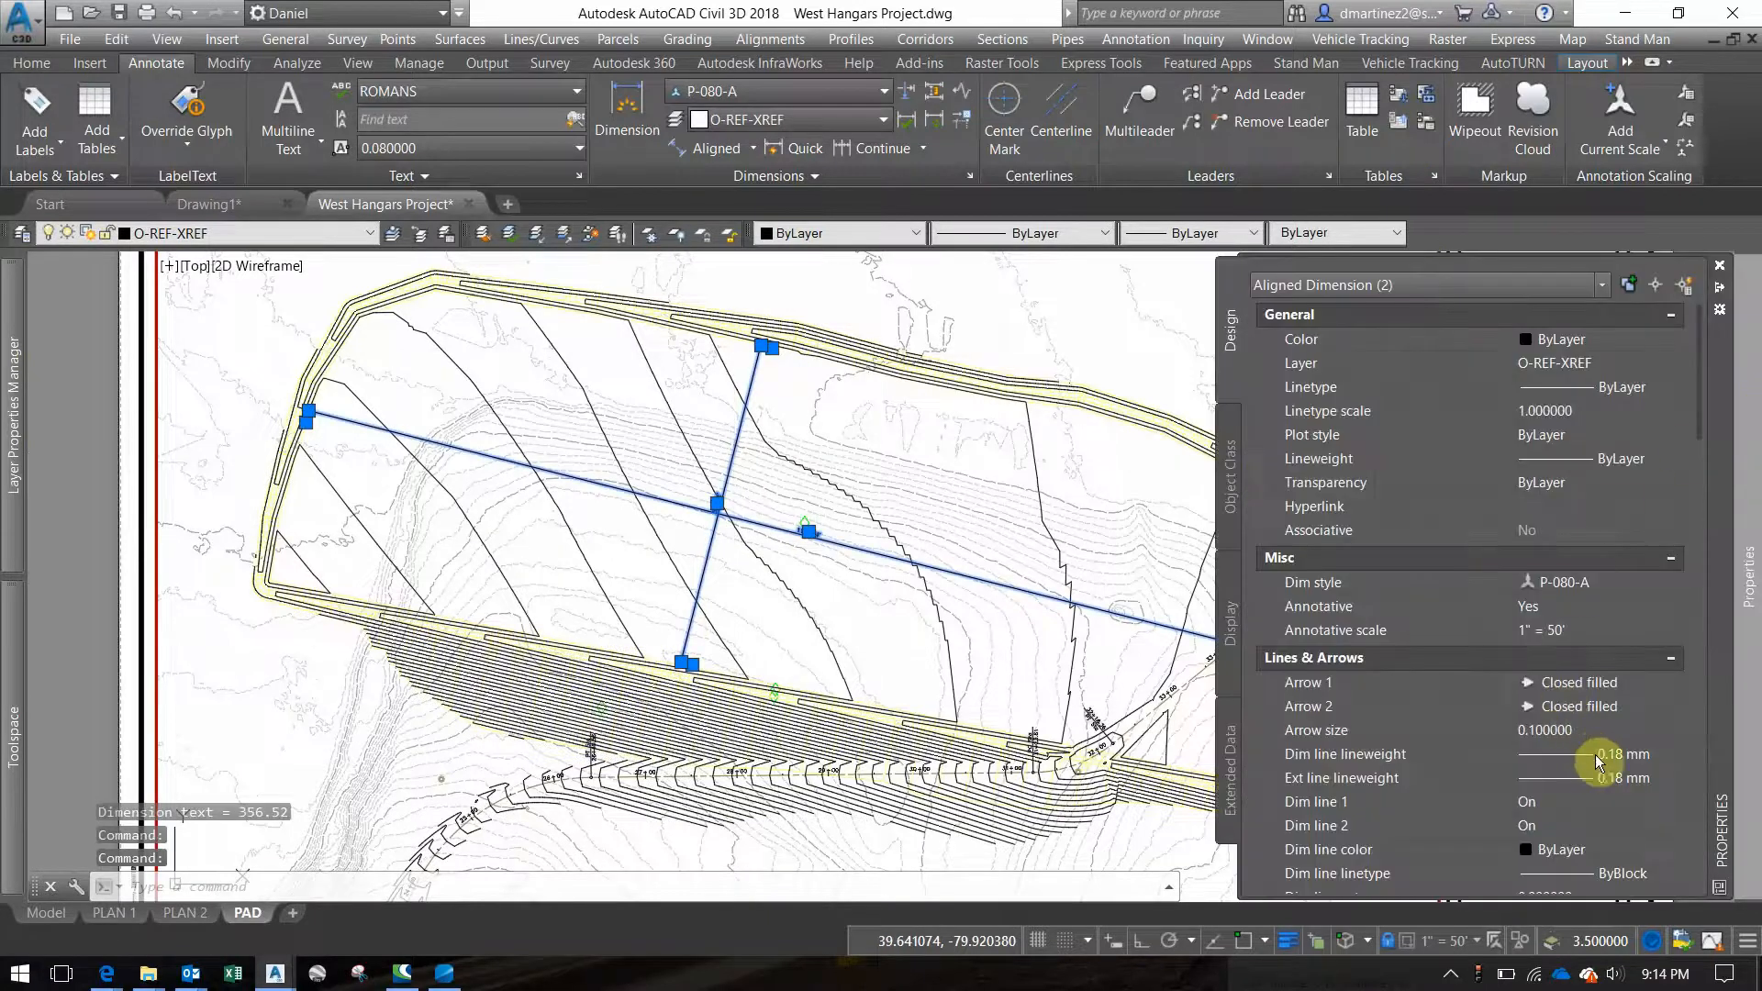
scroll(1596, 758, down, 3)
scroll(1568, 795, down, 5)
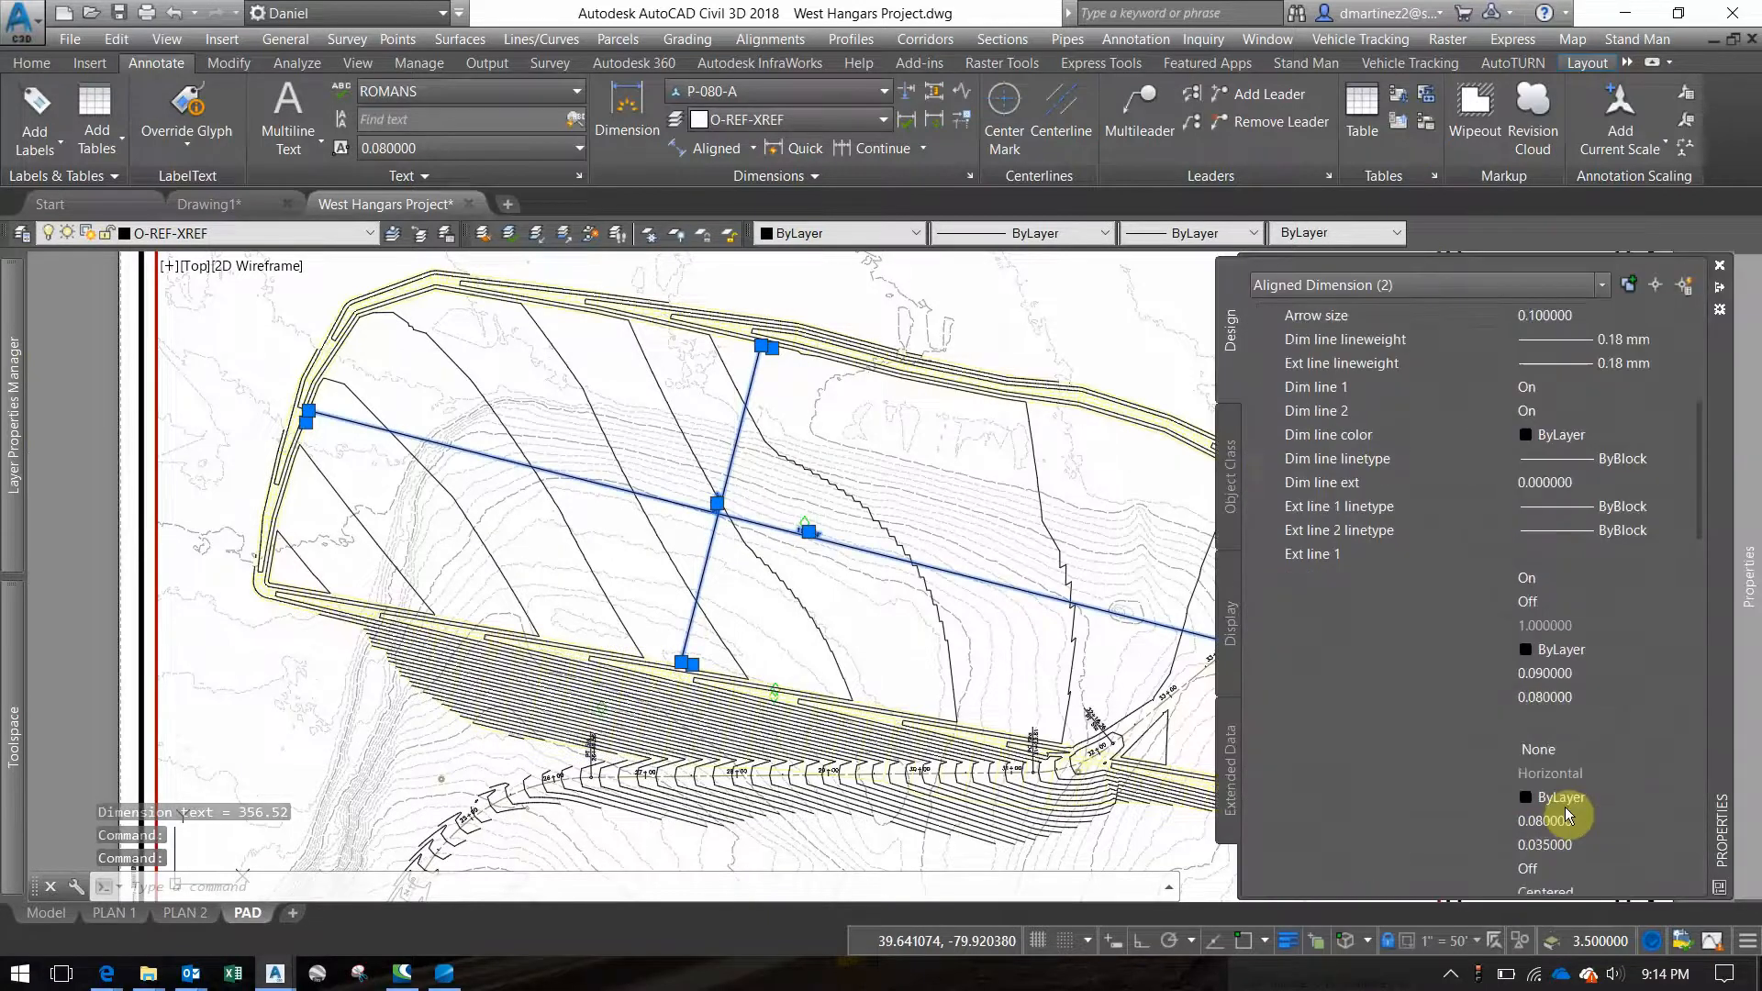
click(1565, 708)
key(BackSpace)
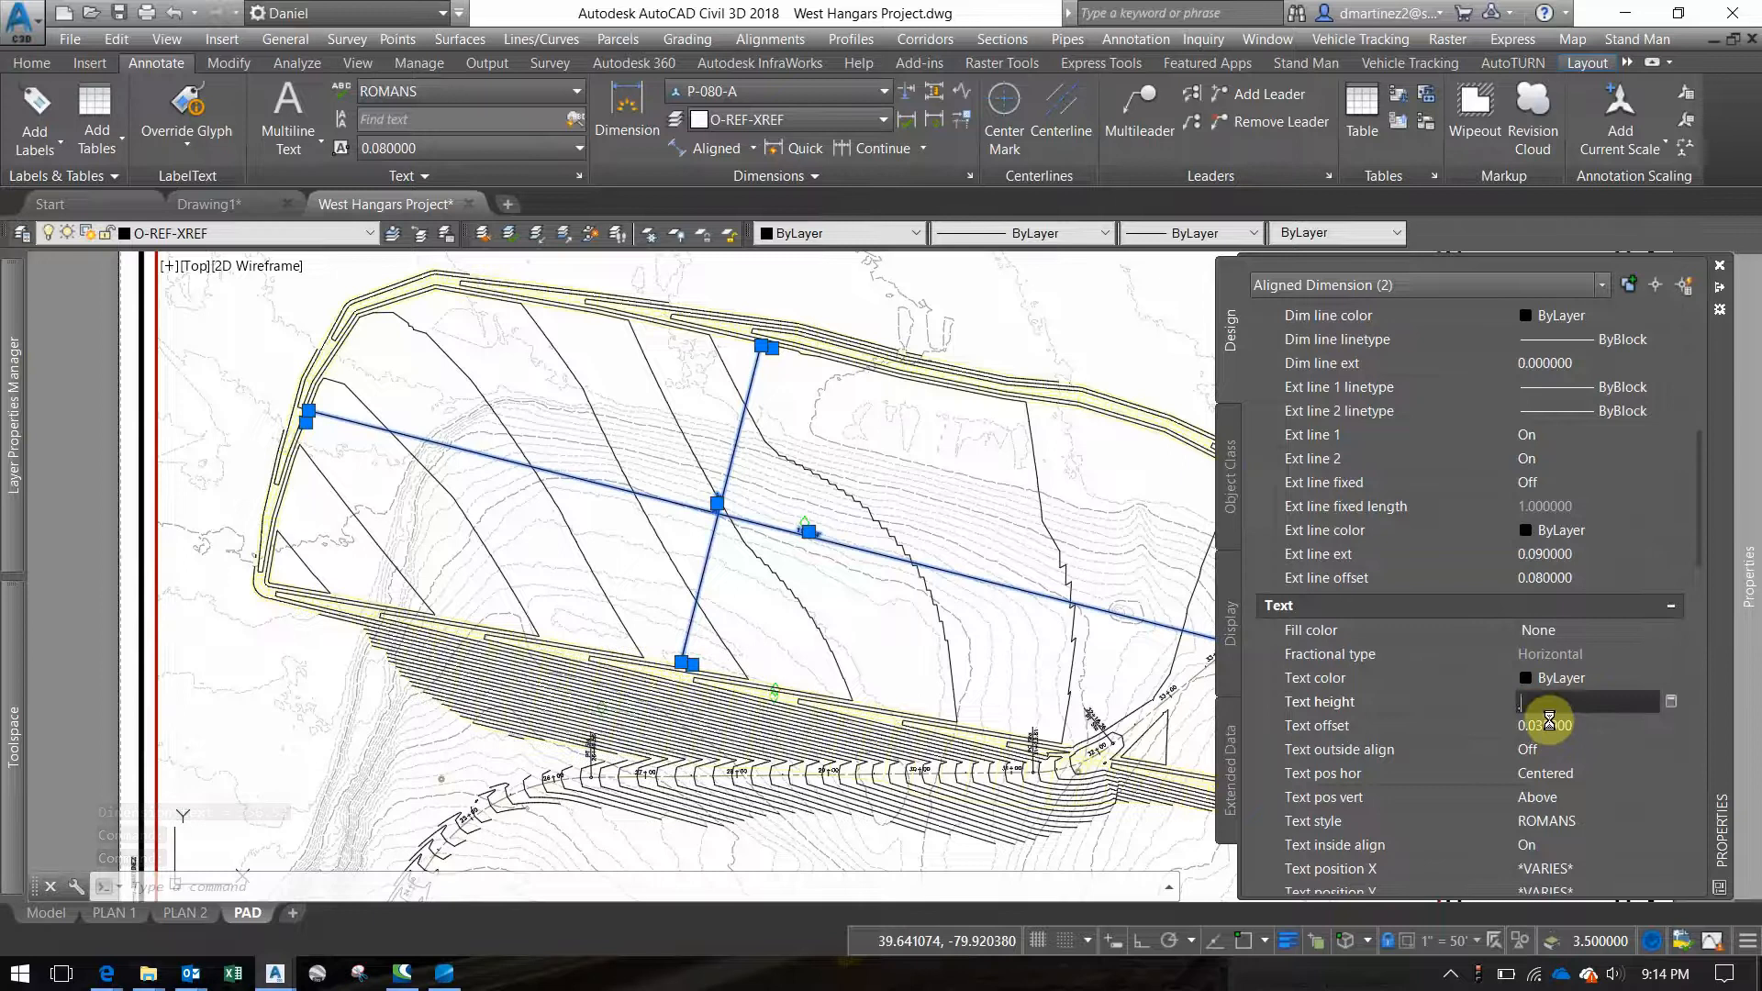
click(1549, 725)
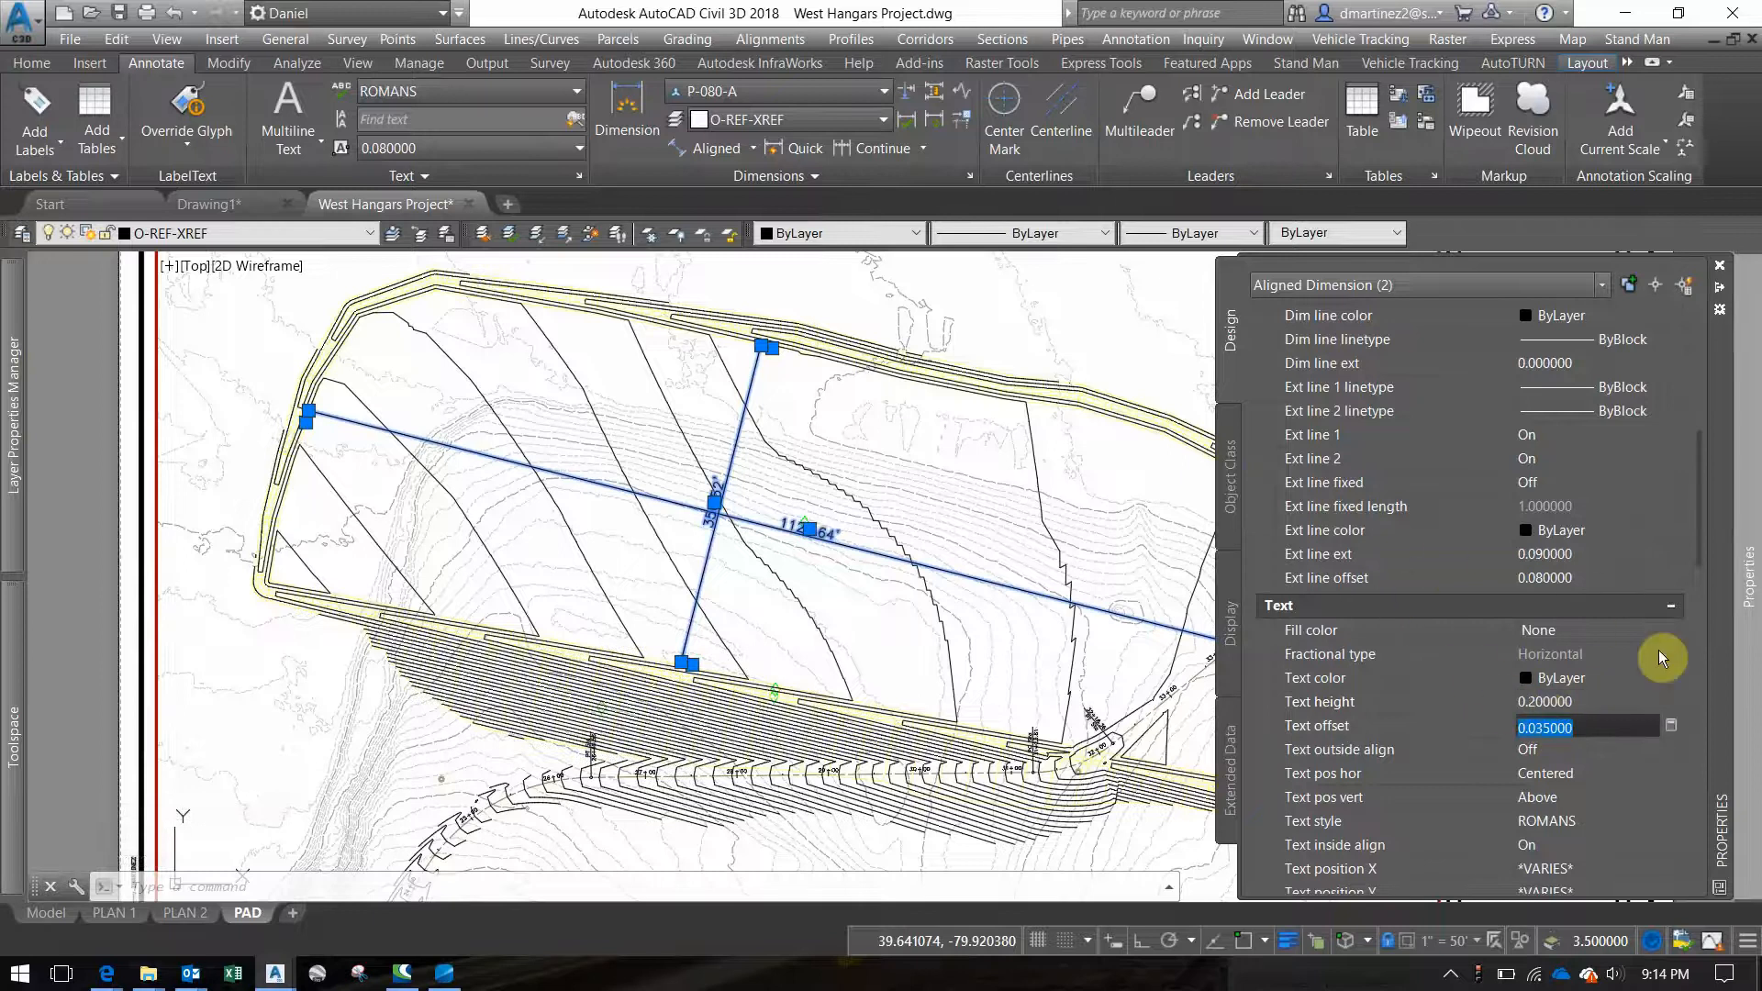
Set the text fill color of both pad dimensions to Background
click(1569, 639)
click(1569, 639)
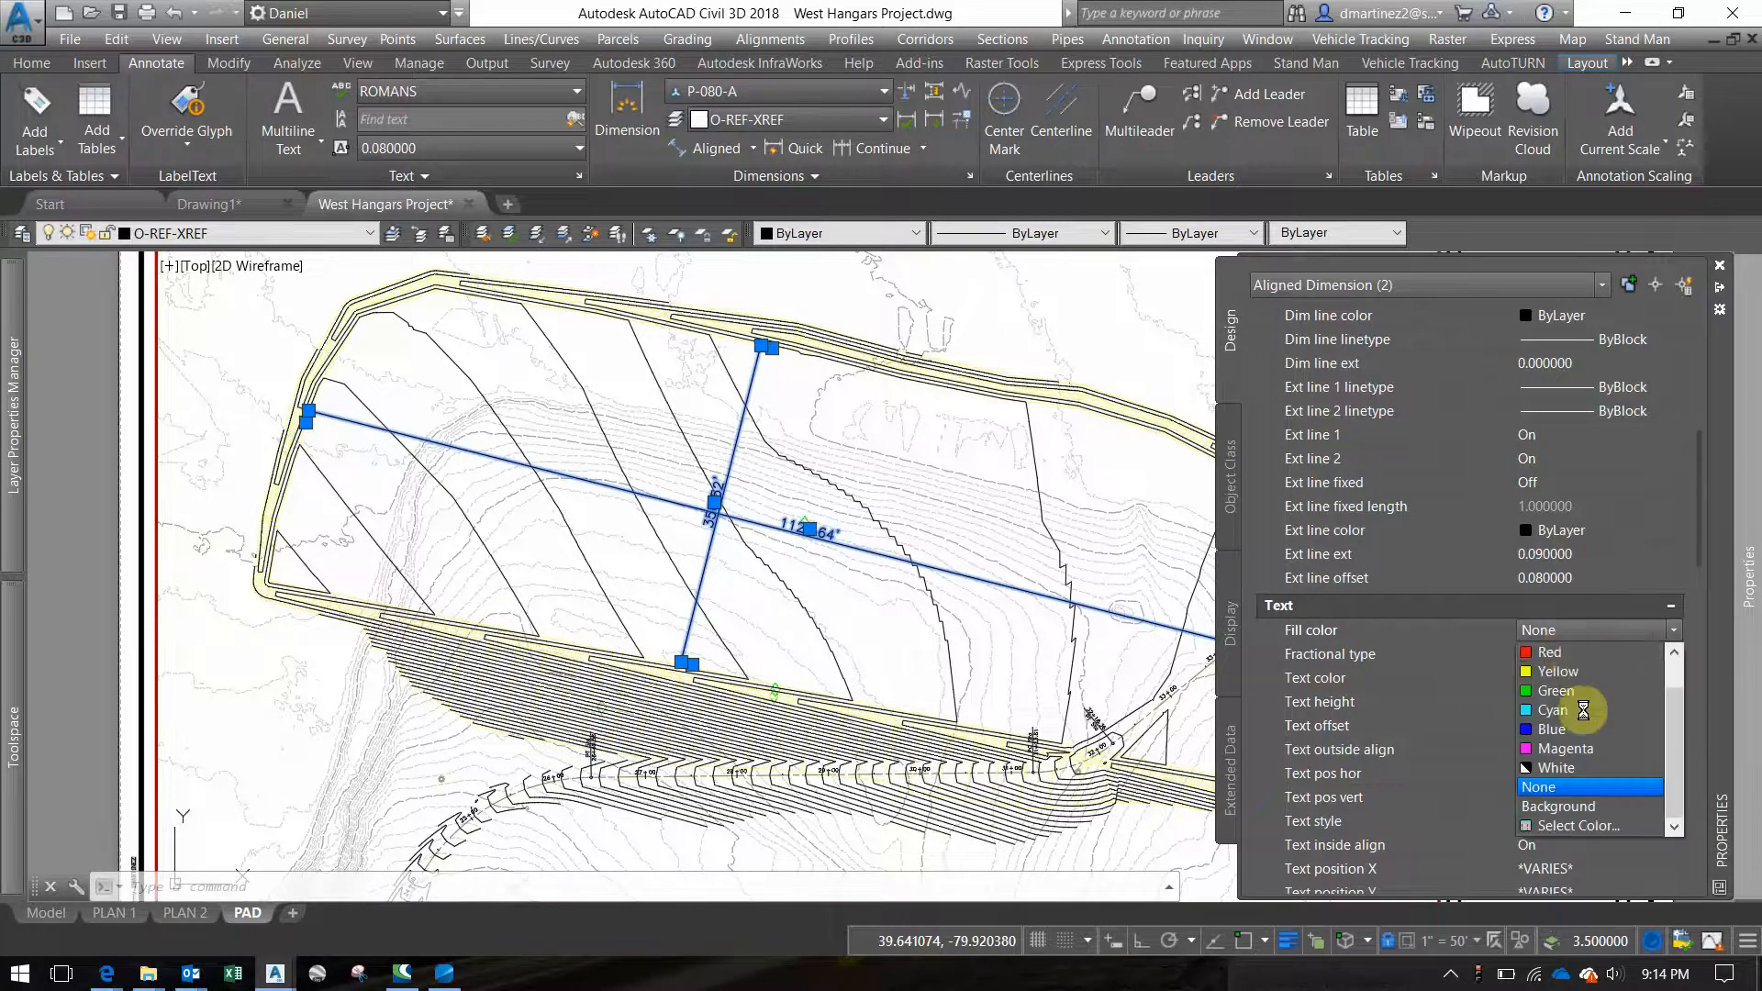
click(1590, 807)
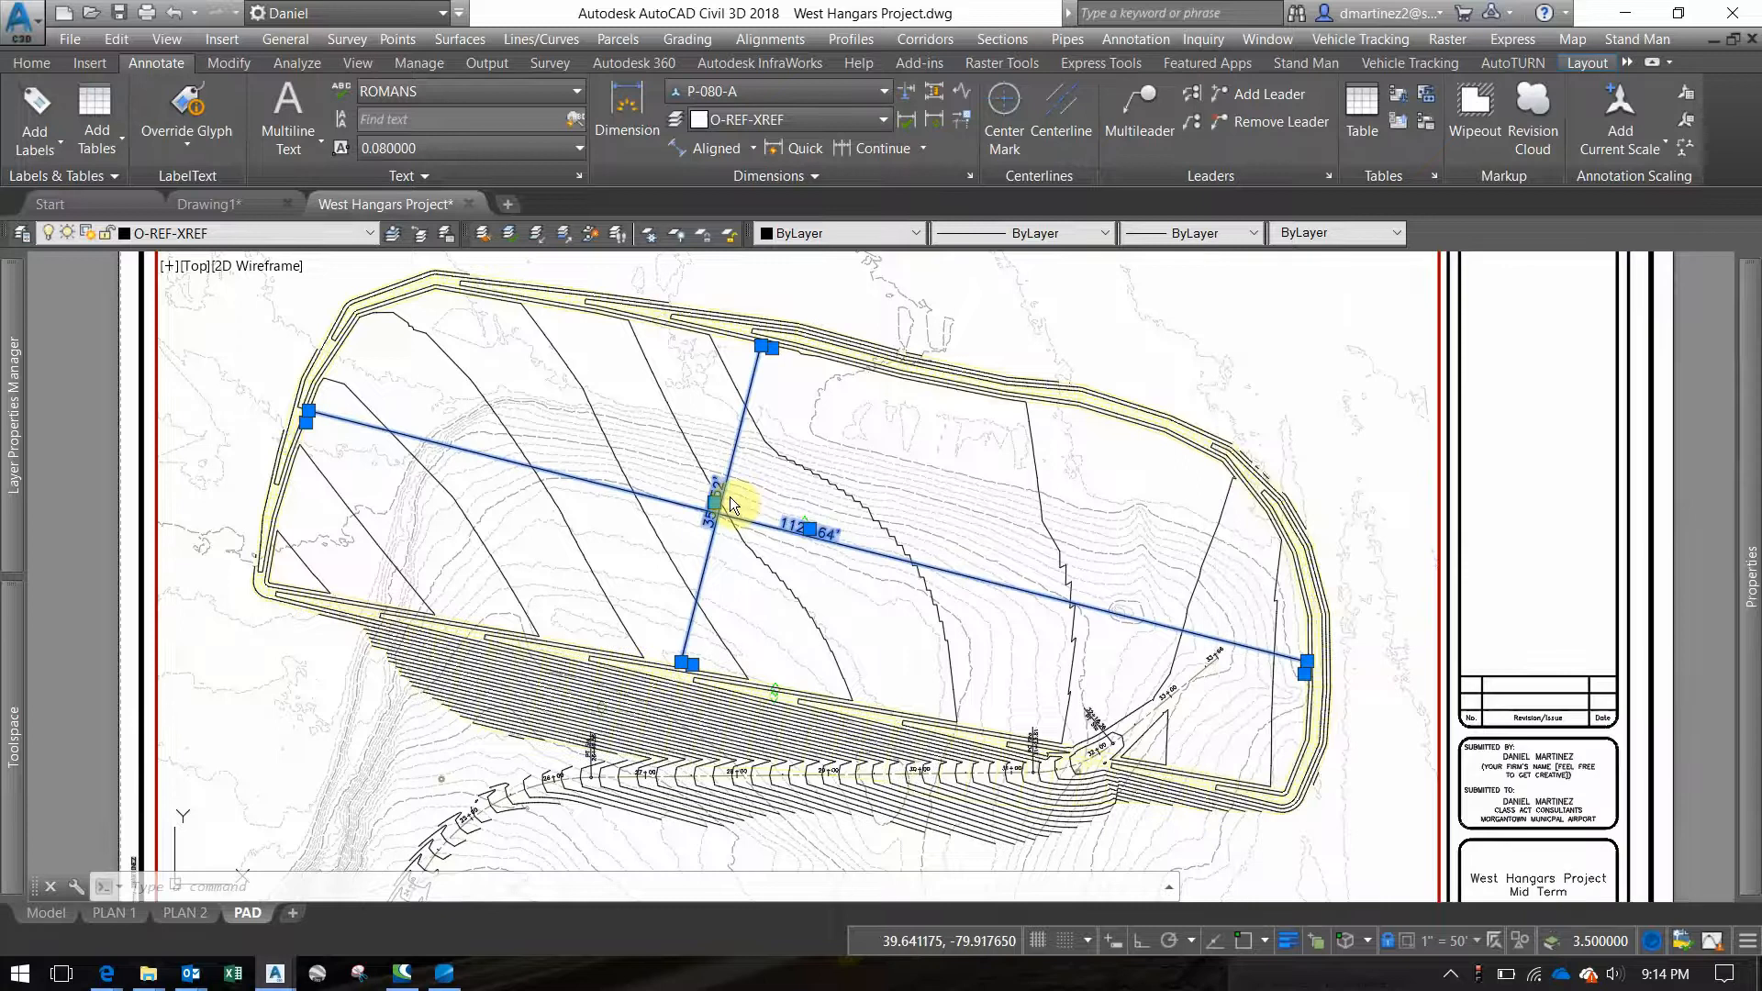
Move the width dimension's text north along its dimension line, clear of the length dimension line, and clear the selection
scroll(706, 503, up, 4)
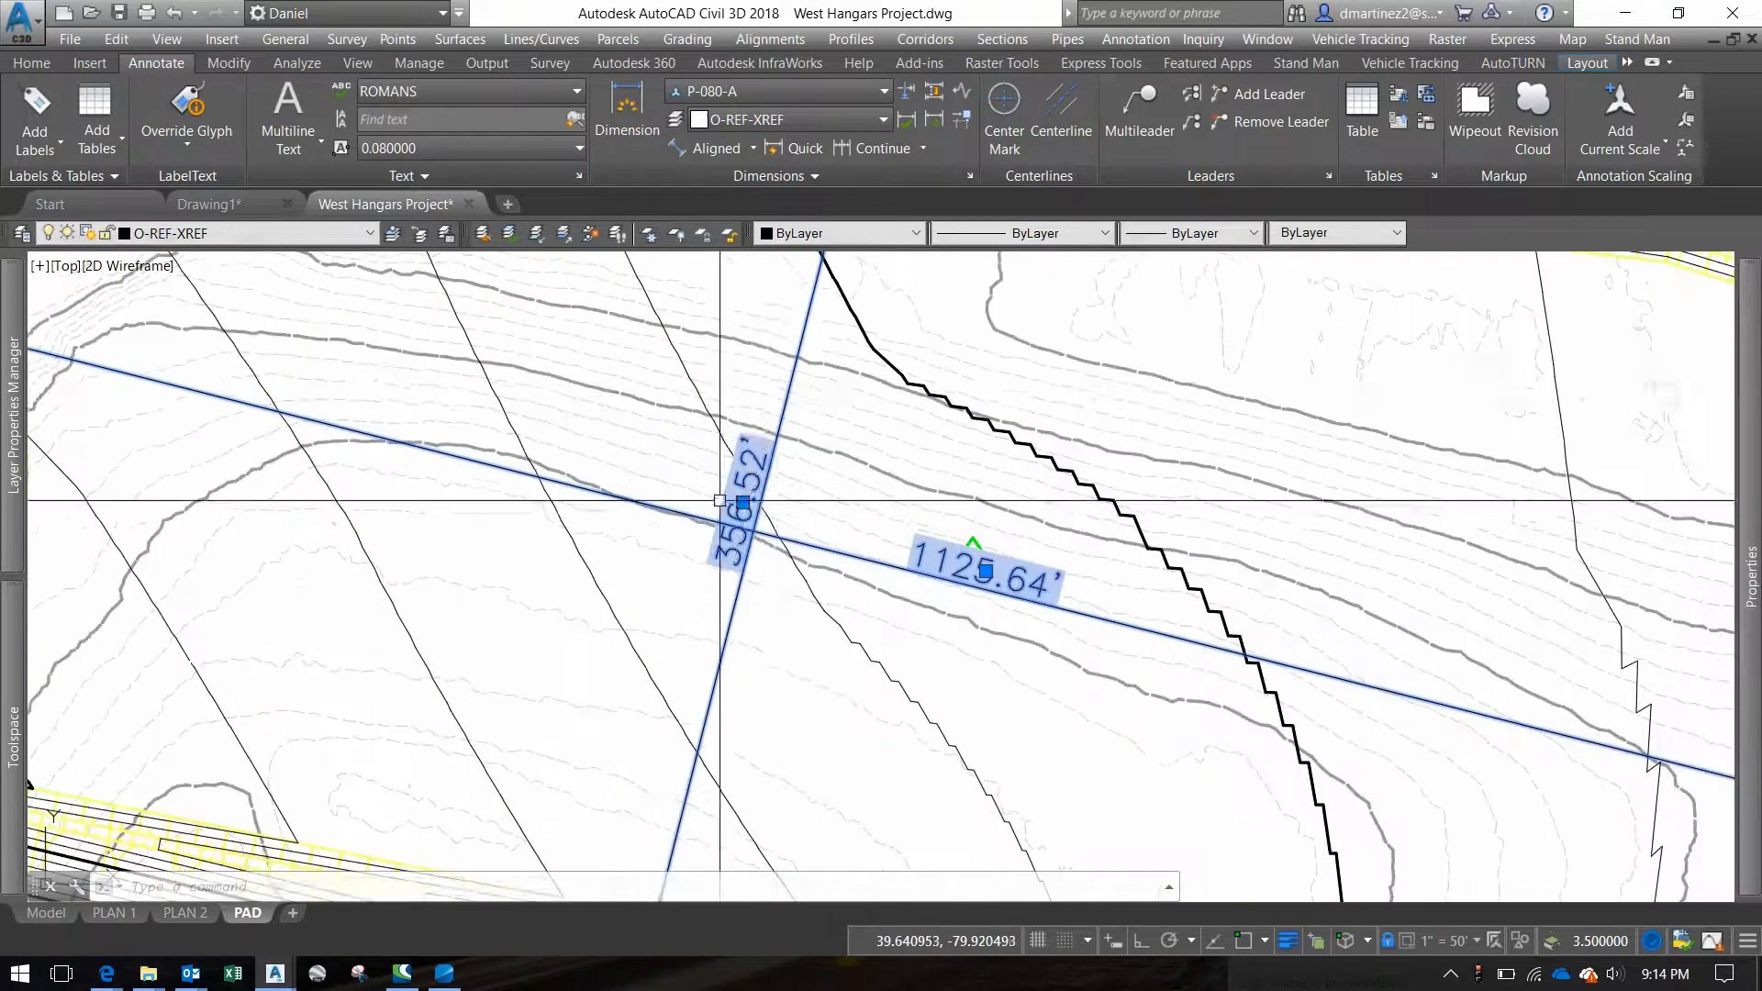
click(742, 502)
click(782, 389)
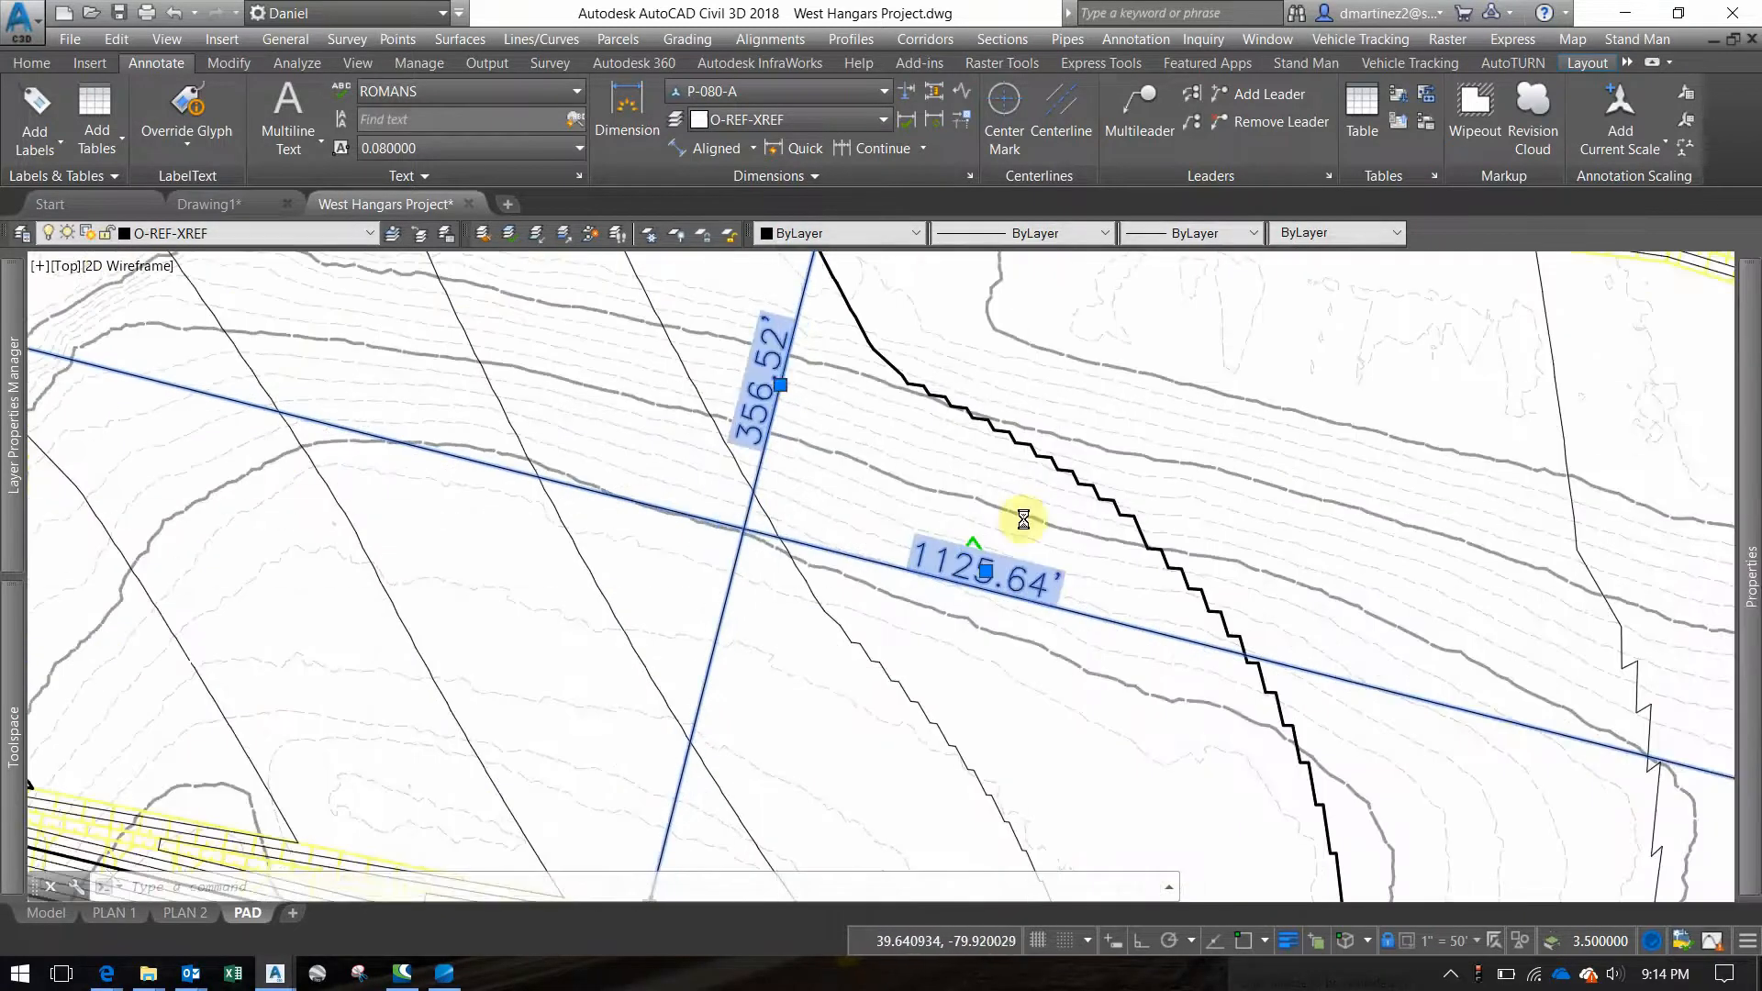
scroll(1022, 519, down, 4)
middle_drag(1022, 519, 848, 539)
key(Escape)
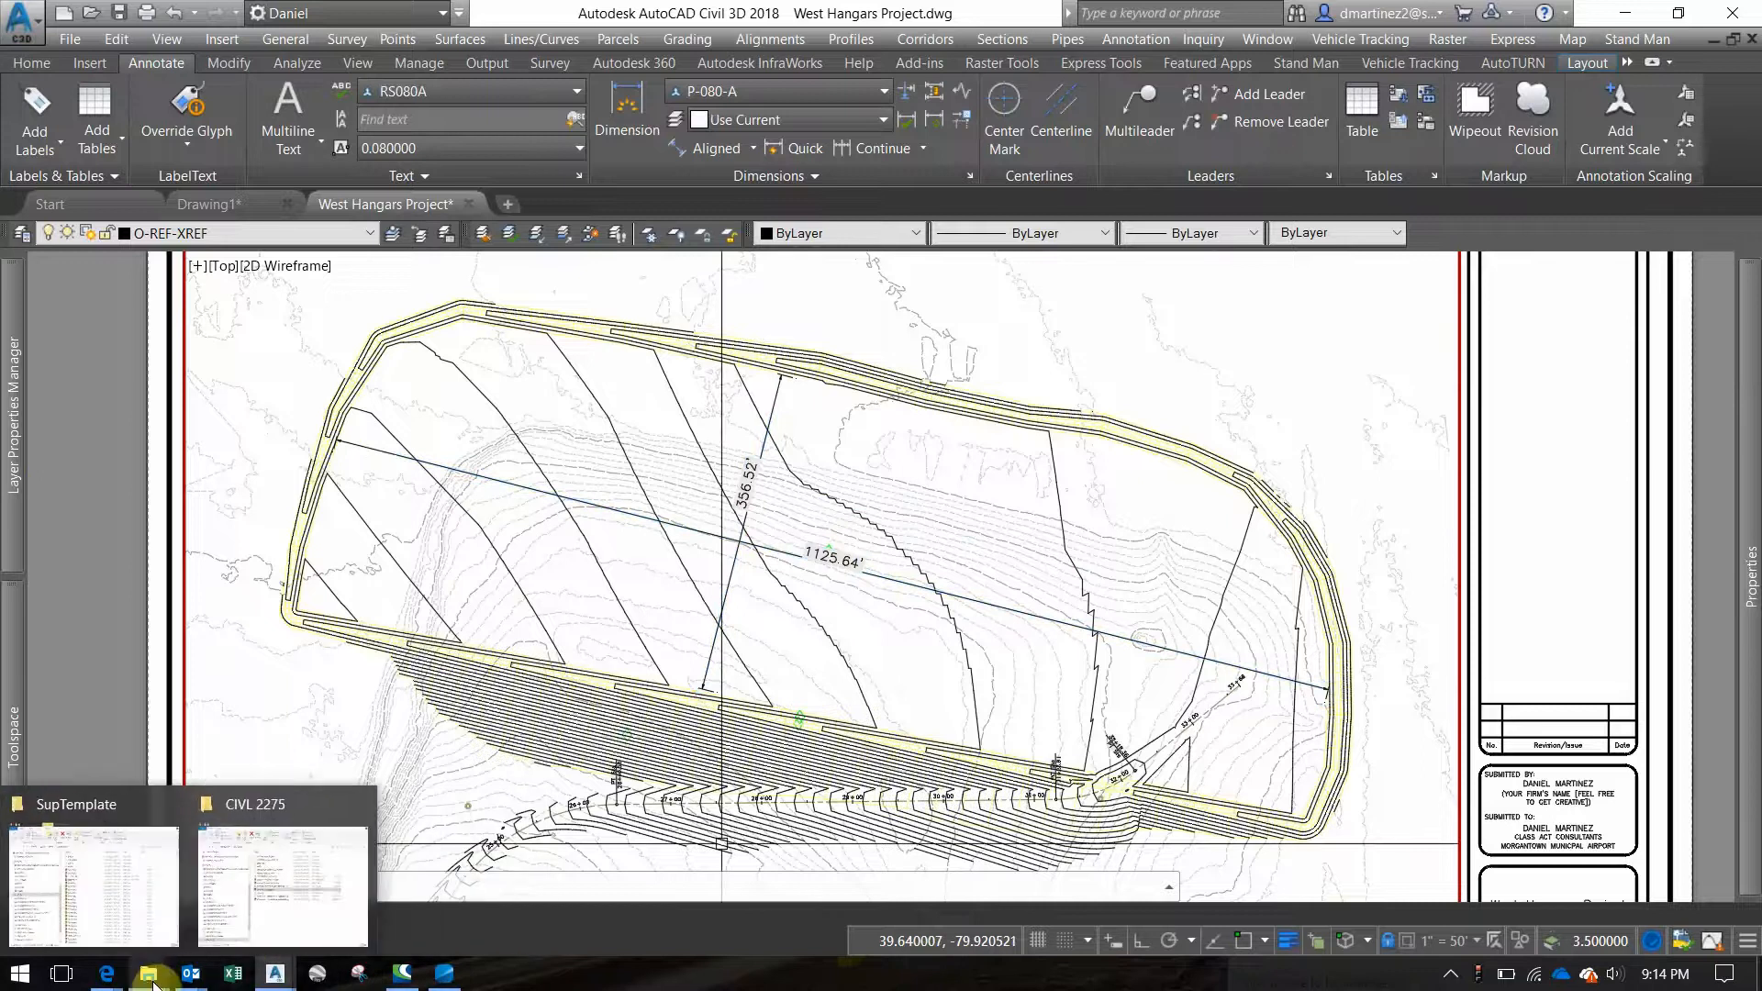
Switch to Bluebeam Revu 2016, check the Deliverables list in Midterm project.pdf for the remaining sheet requirements, and close Revu
click(4, 978)
text(BLBUE)
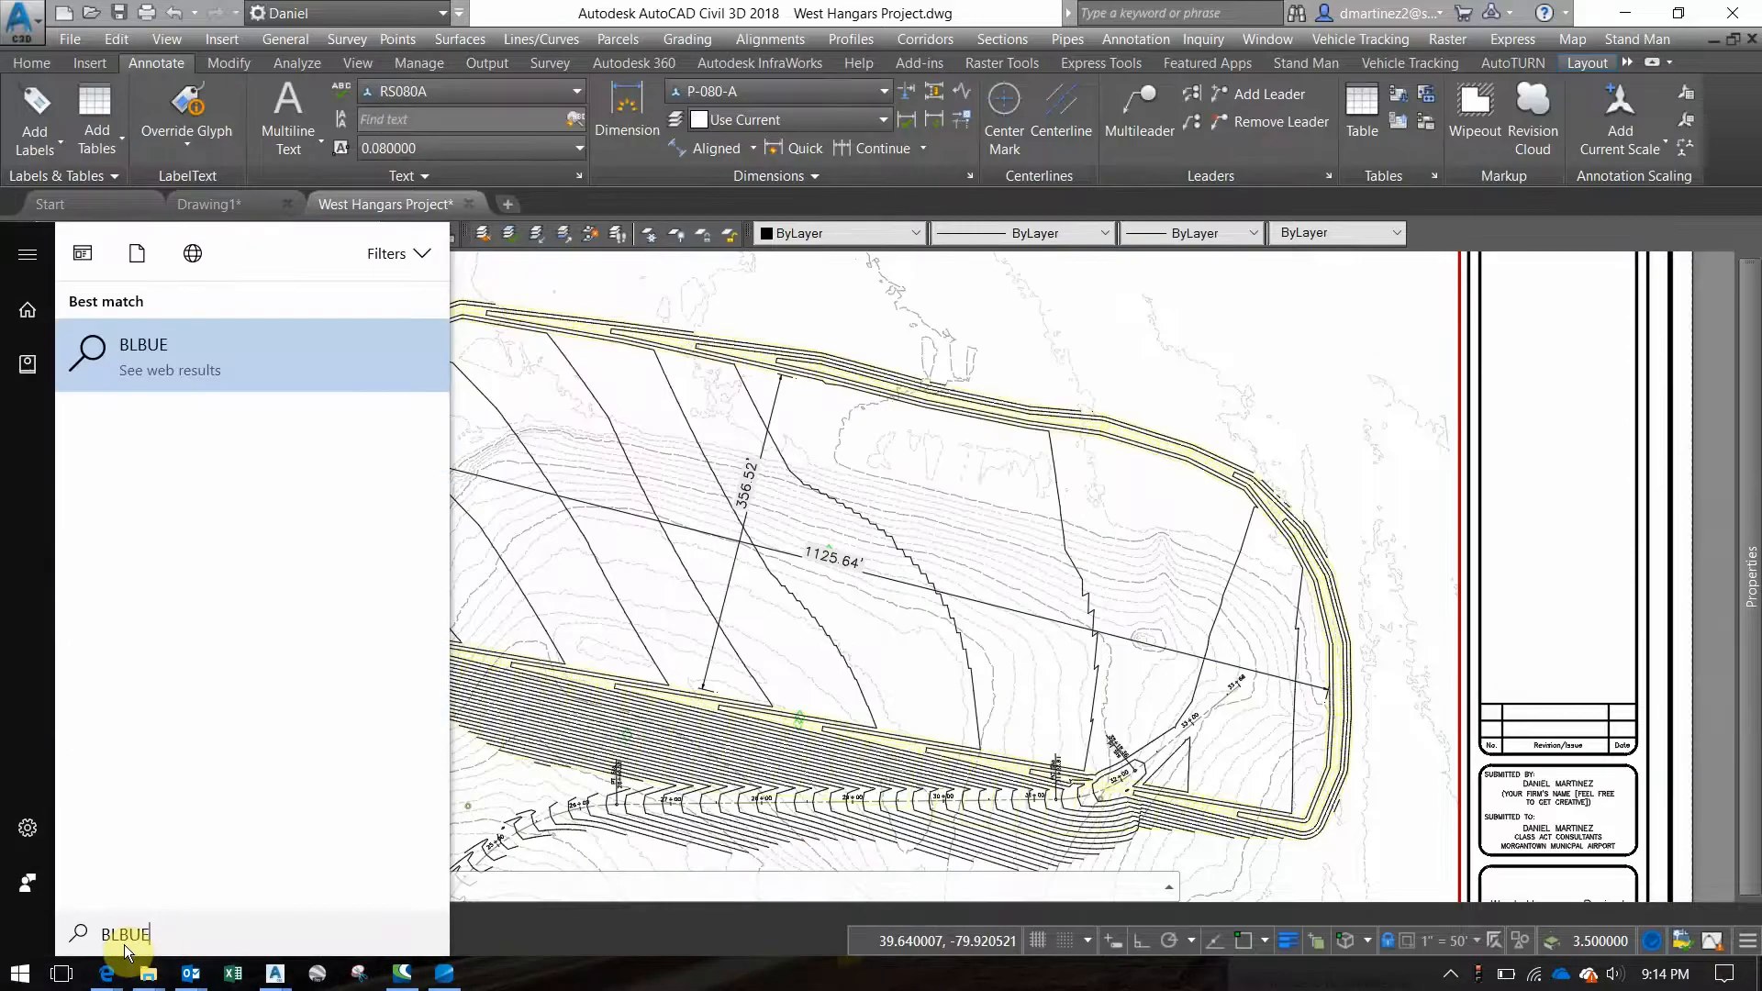
key(BackSpace)
key(BackSpace)
key(BackSpace)
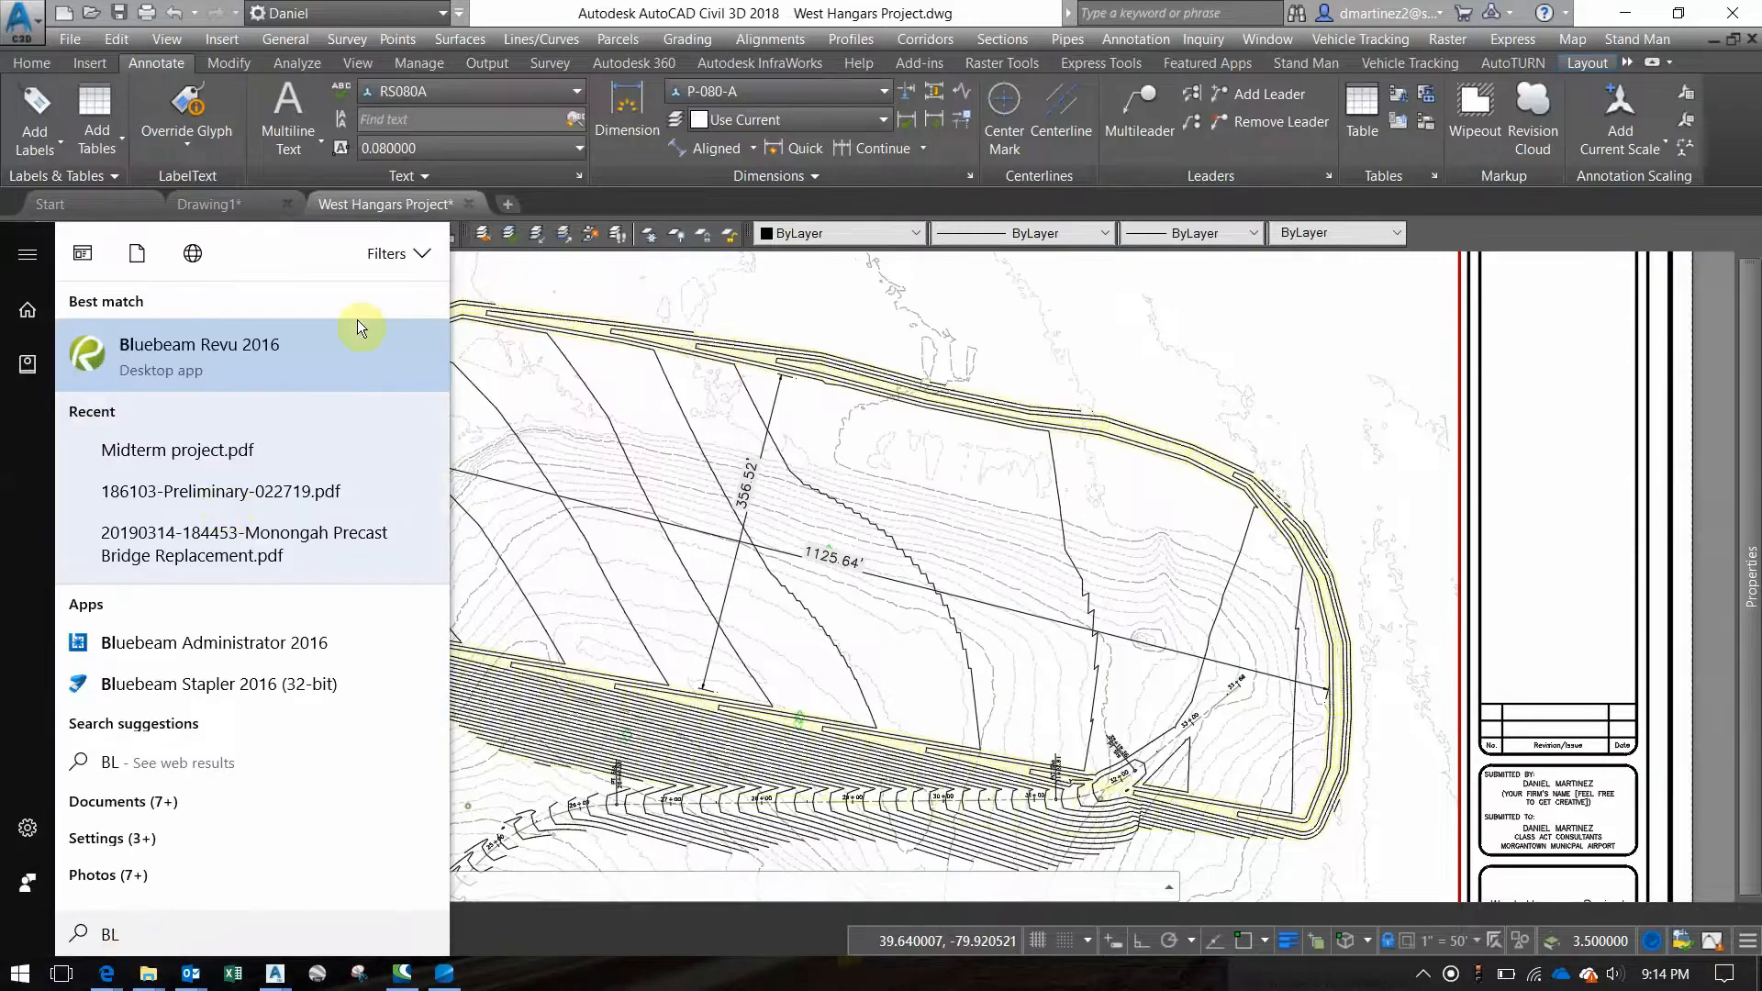
click(299, 361)
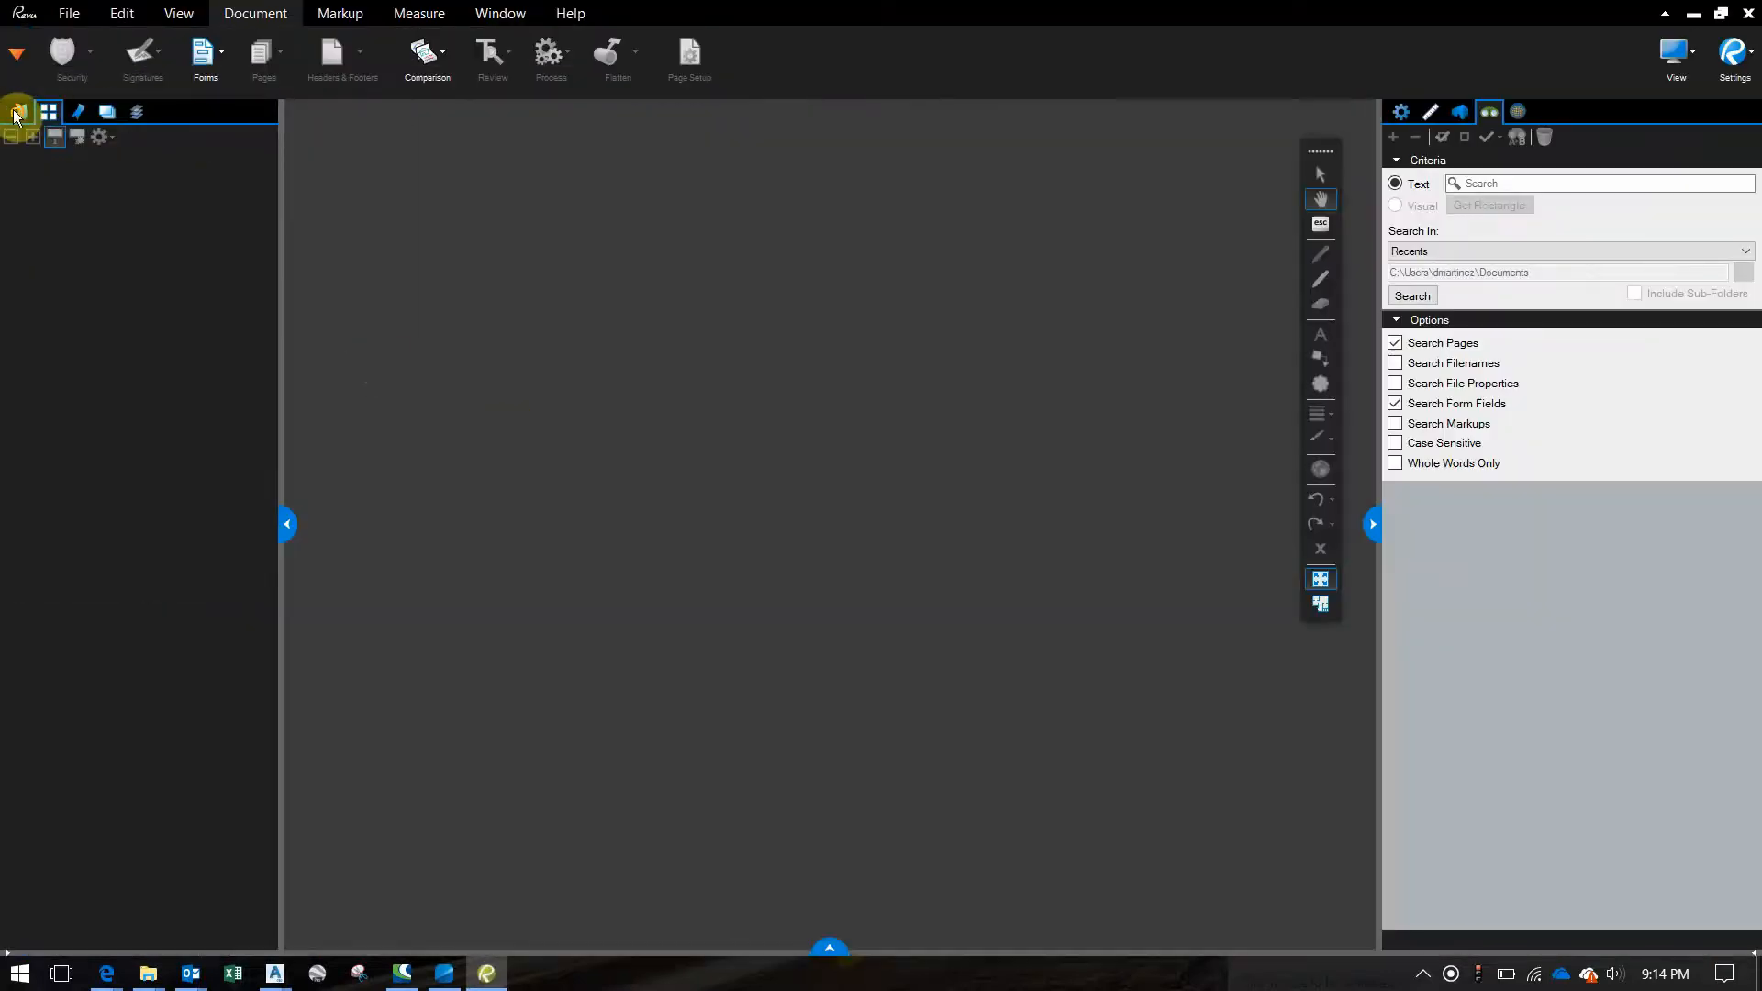
click(16, 115)
click(56, 179)
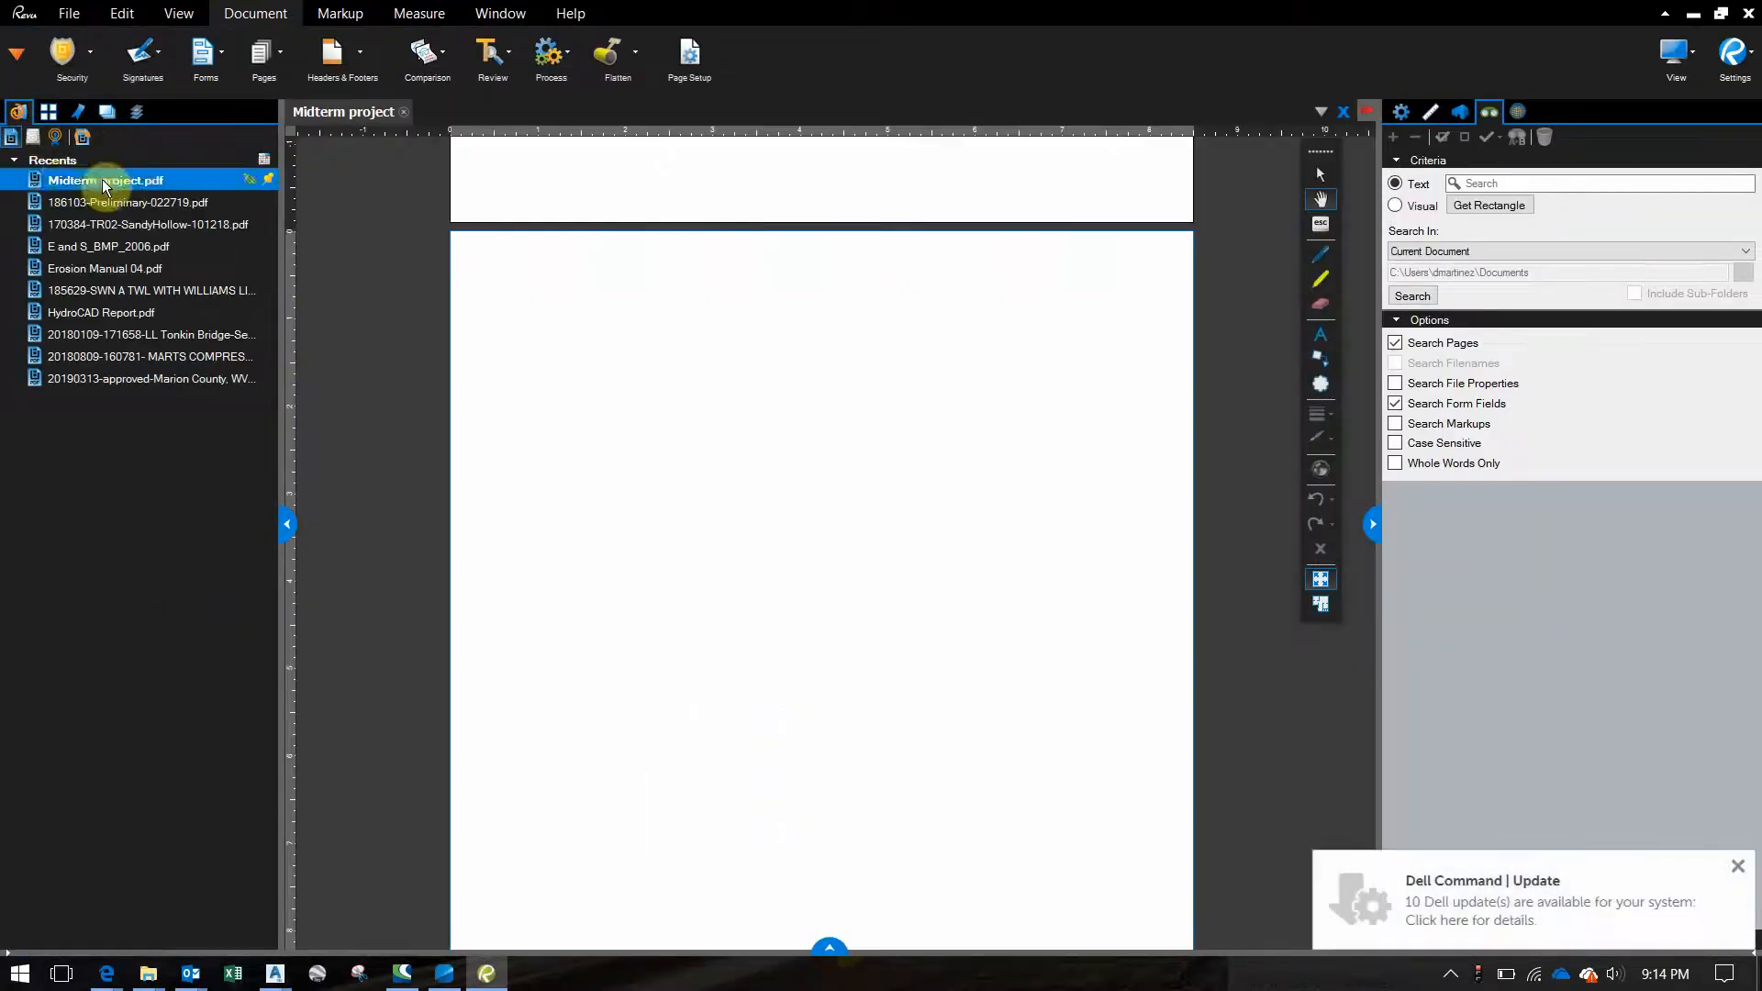
click(46, 111)
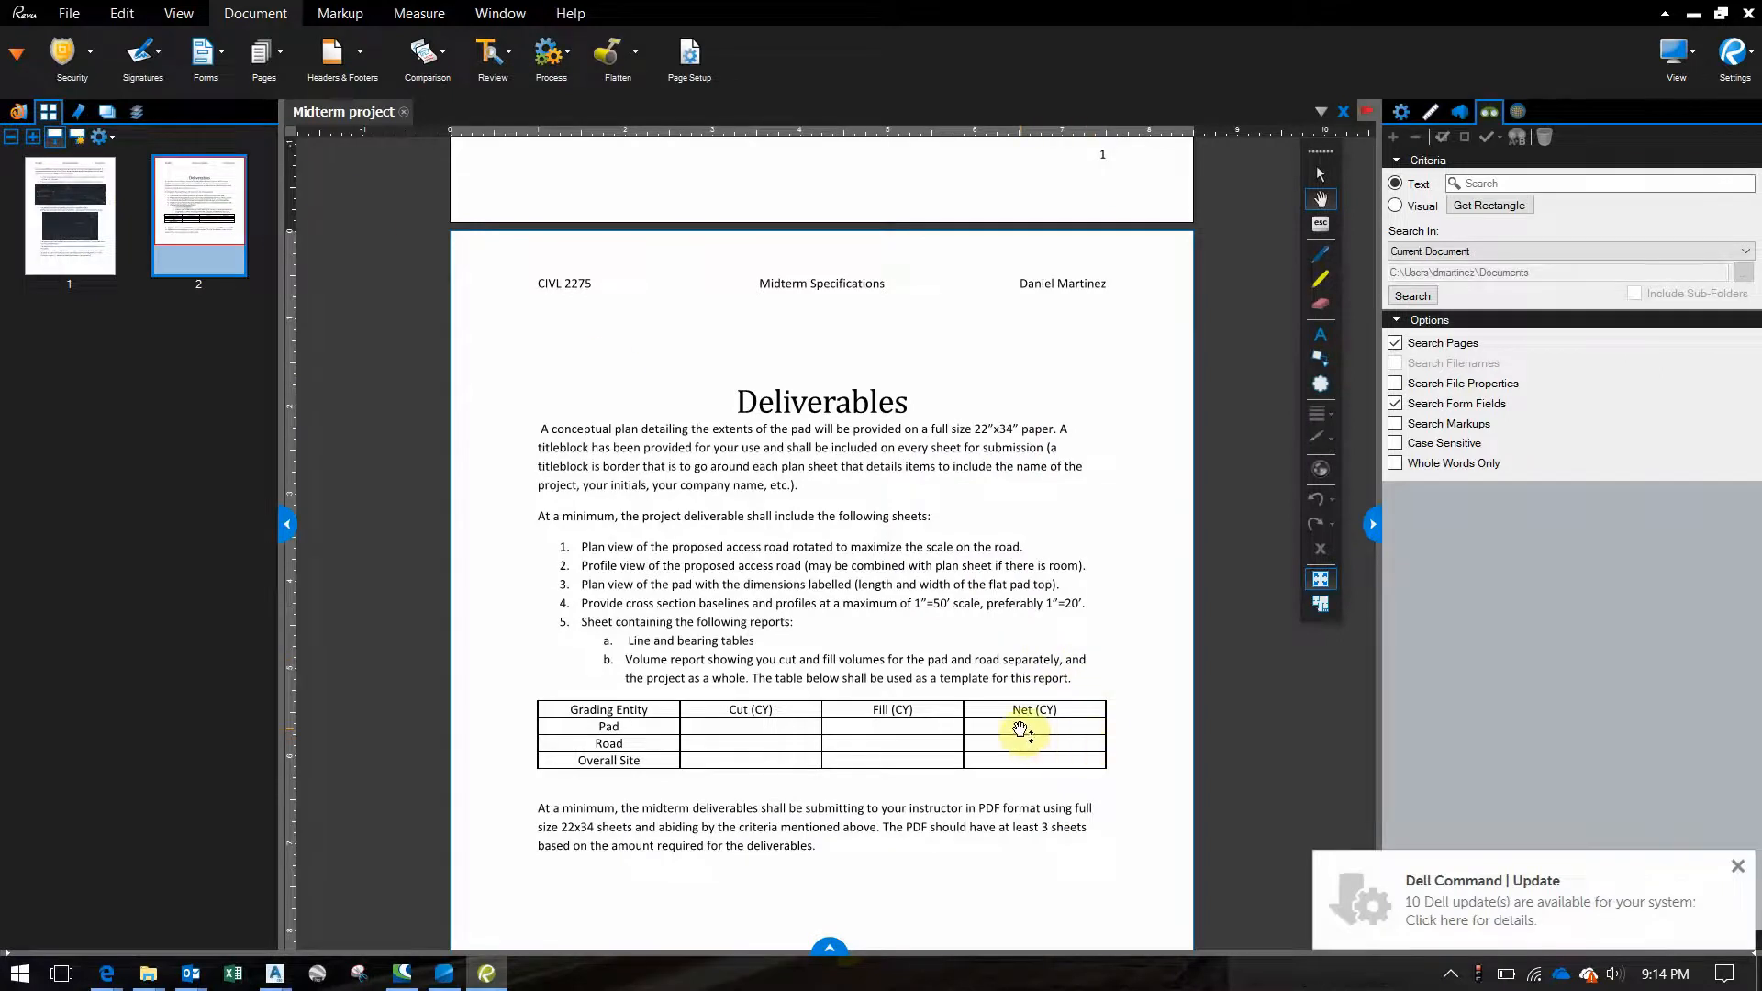
scroll(917, 734, down, 3)
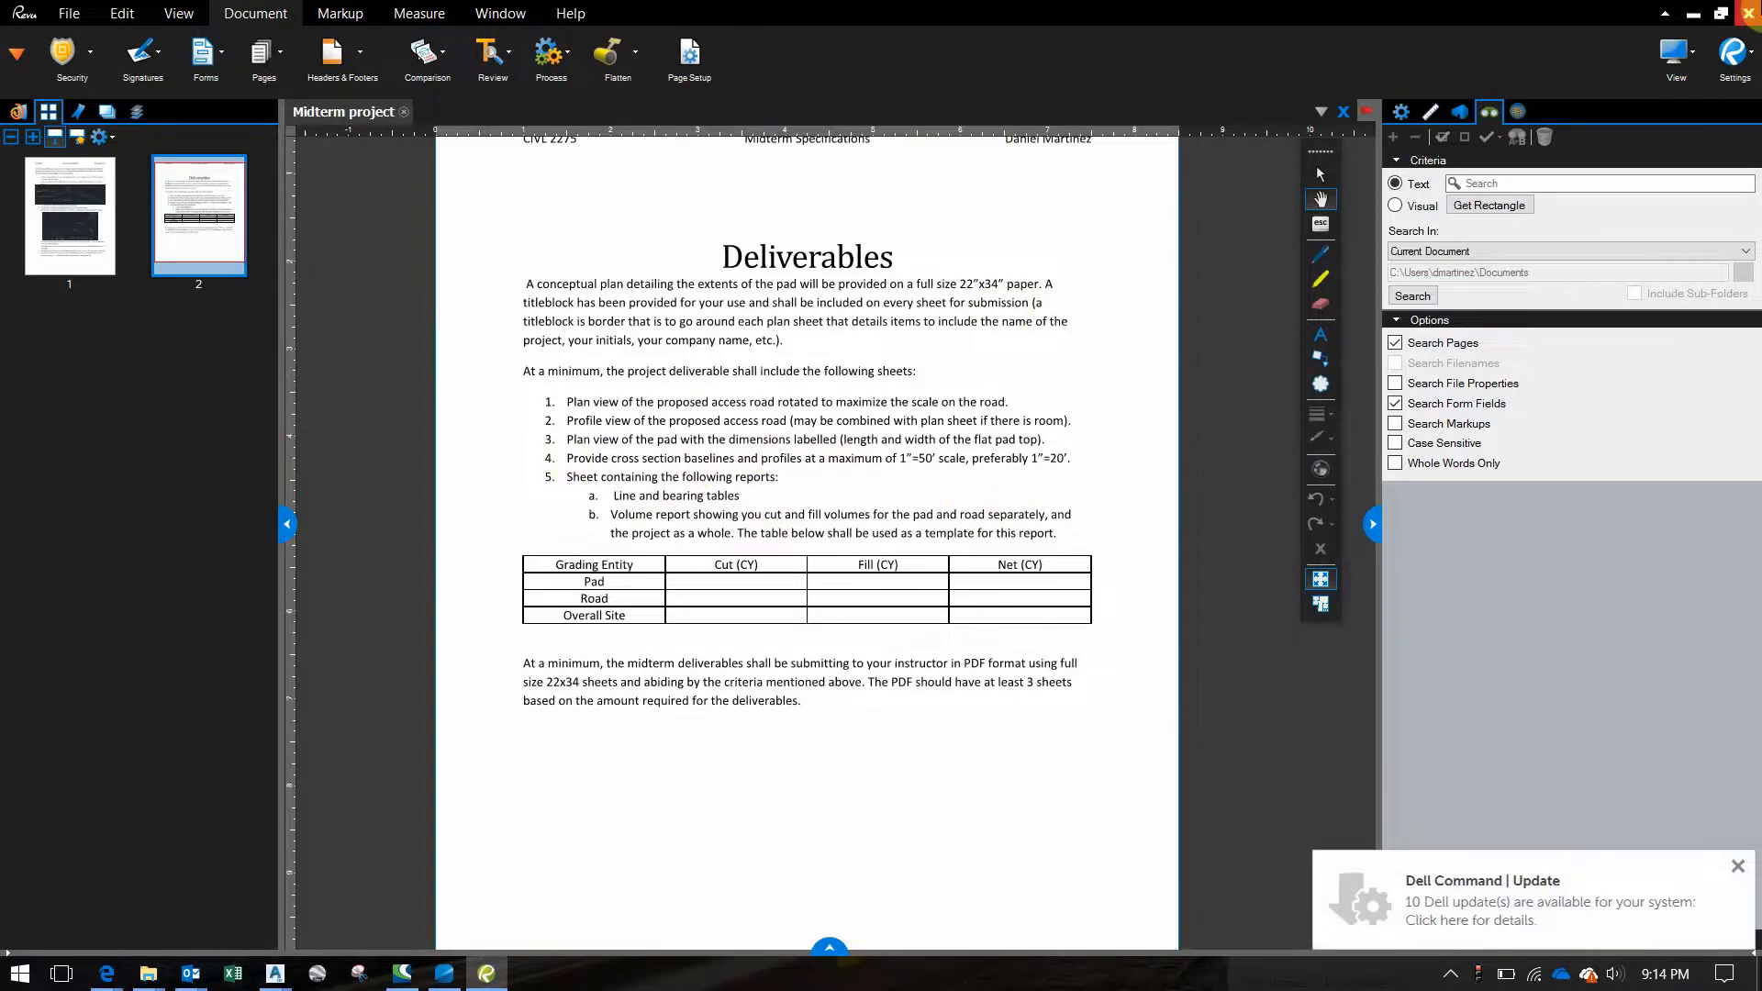
click(1748, 13)
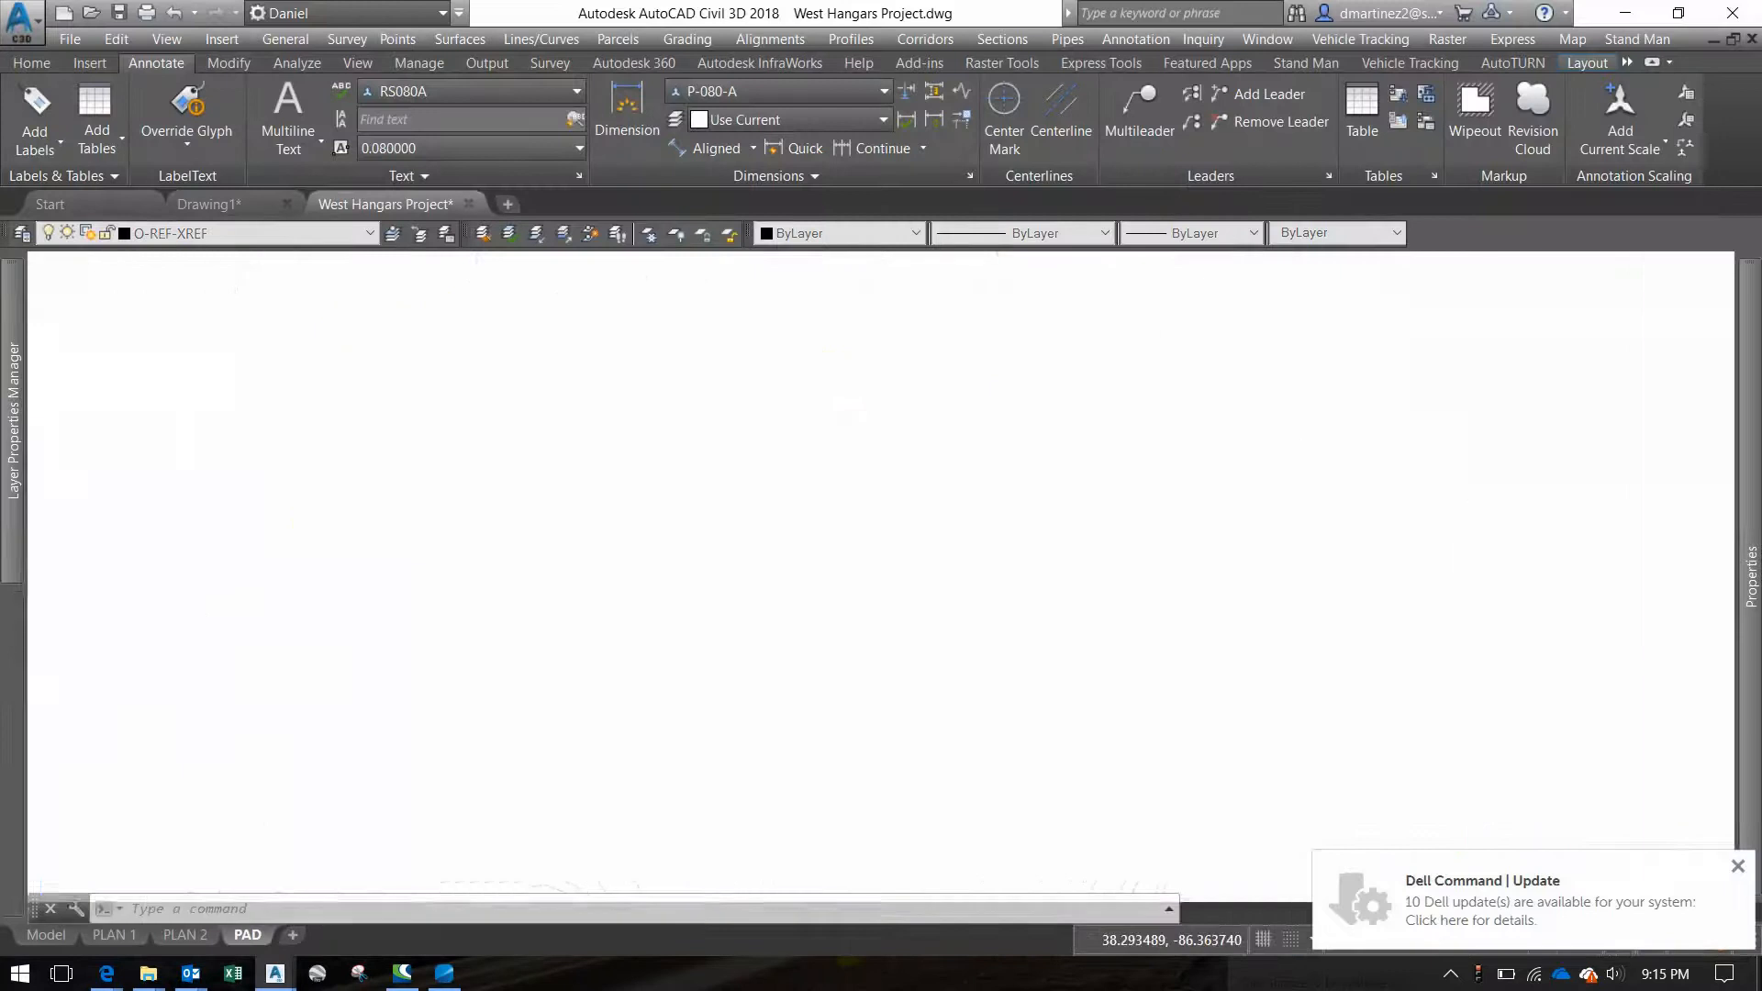
Return to paper space and change the sheet number in the PAD sheet's title block to 3 OF #
double_click(1636, 582)
middle_drag(1634, 817, 1284, 607)
scroll(1277, 644, up, 2)
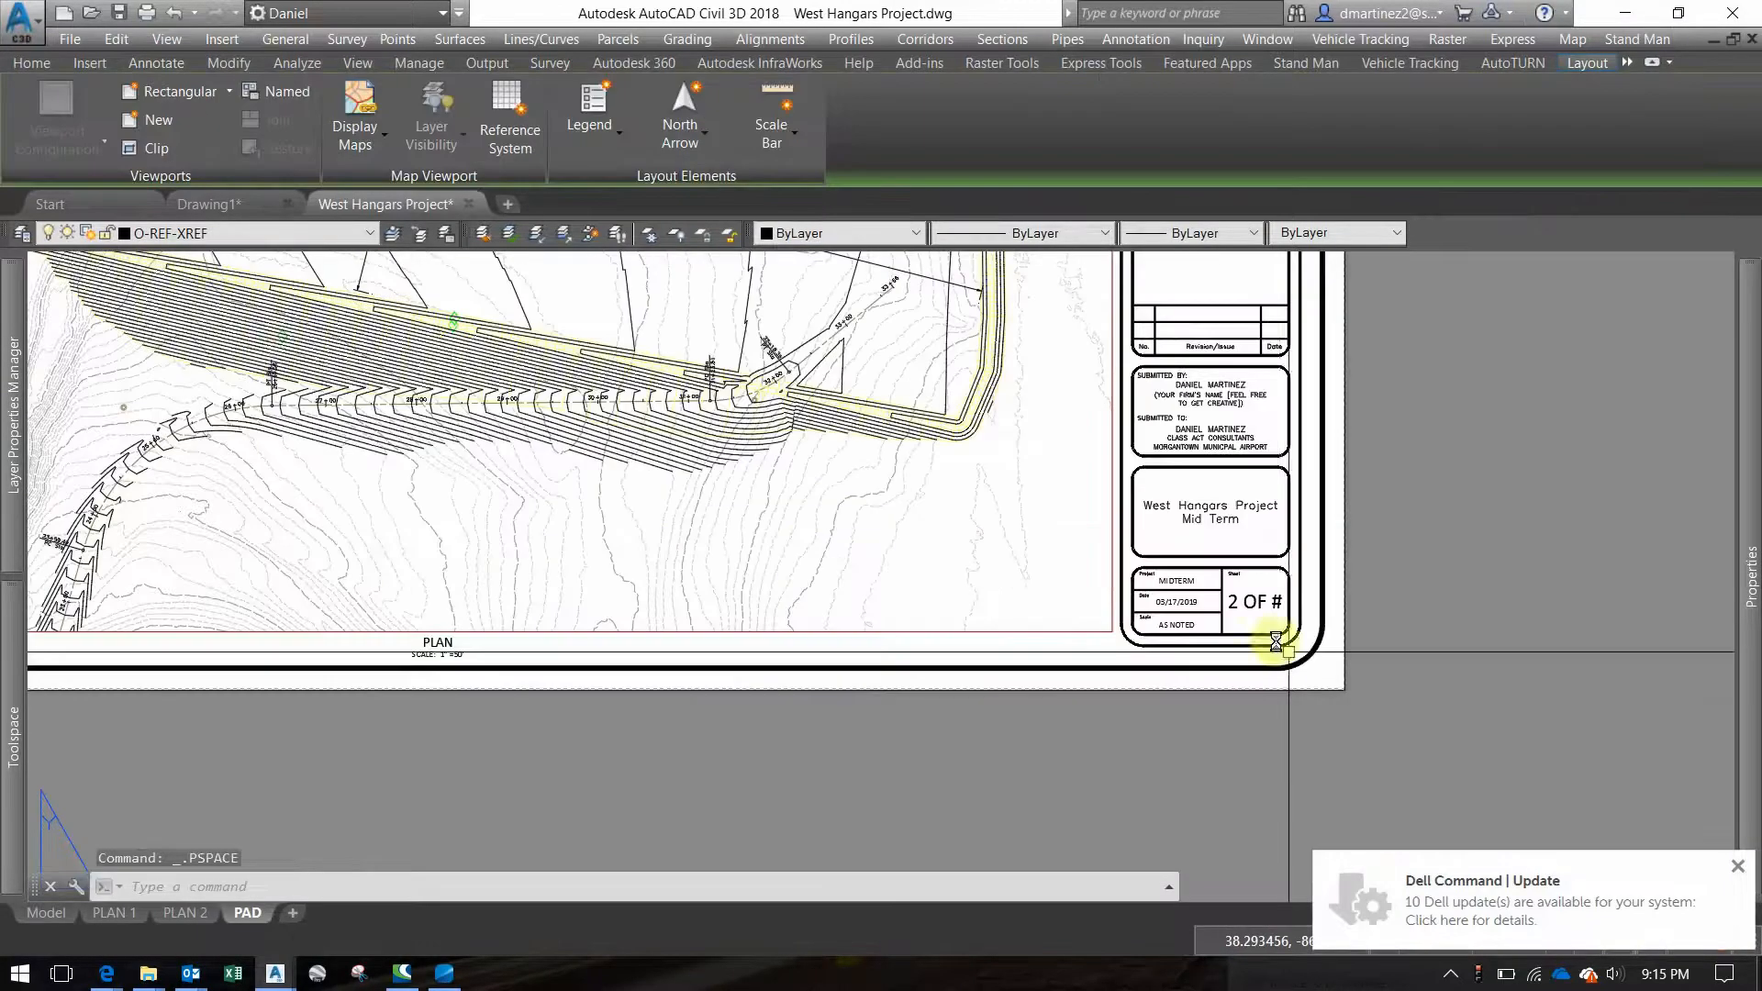
scroll(1275, 643, up, 1)
double_click(1214, 592)
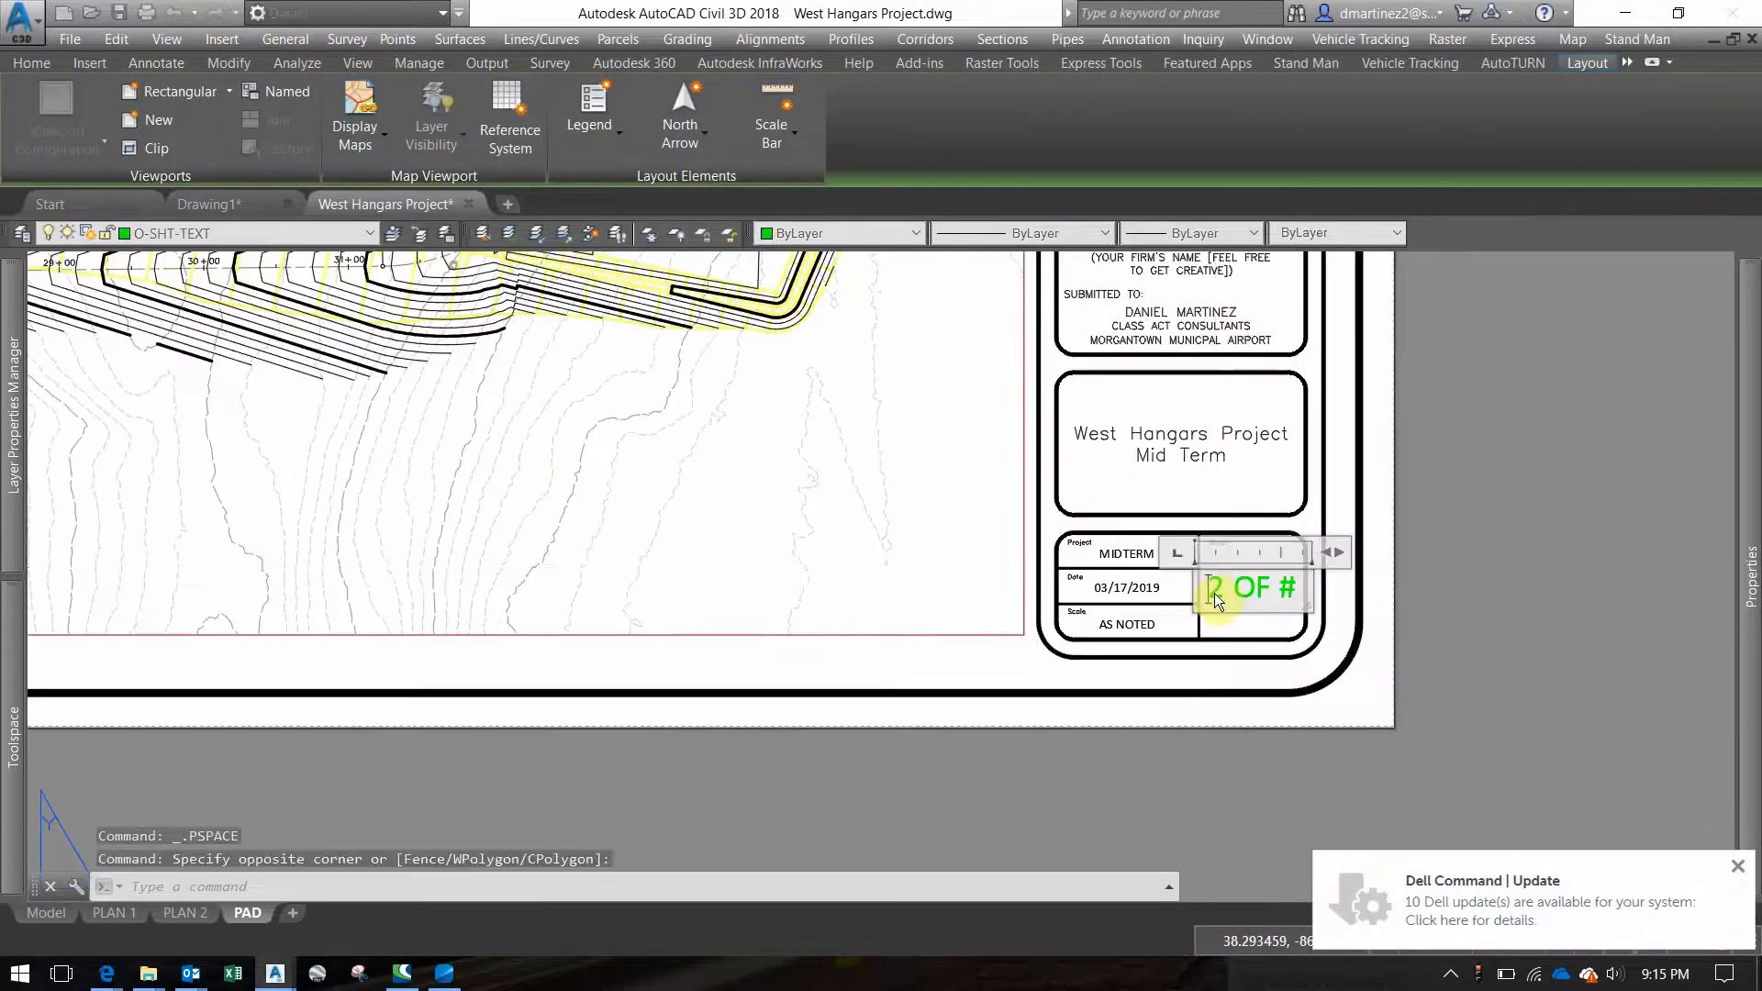
text(3)
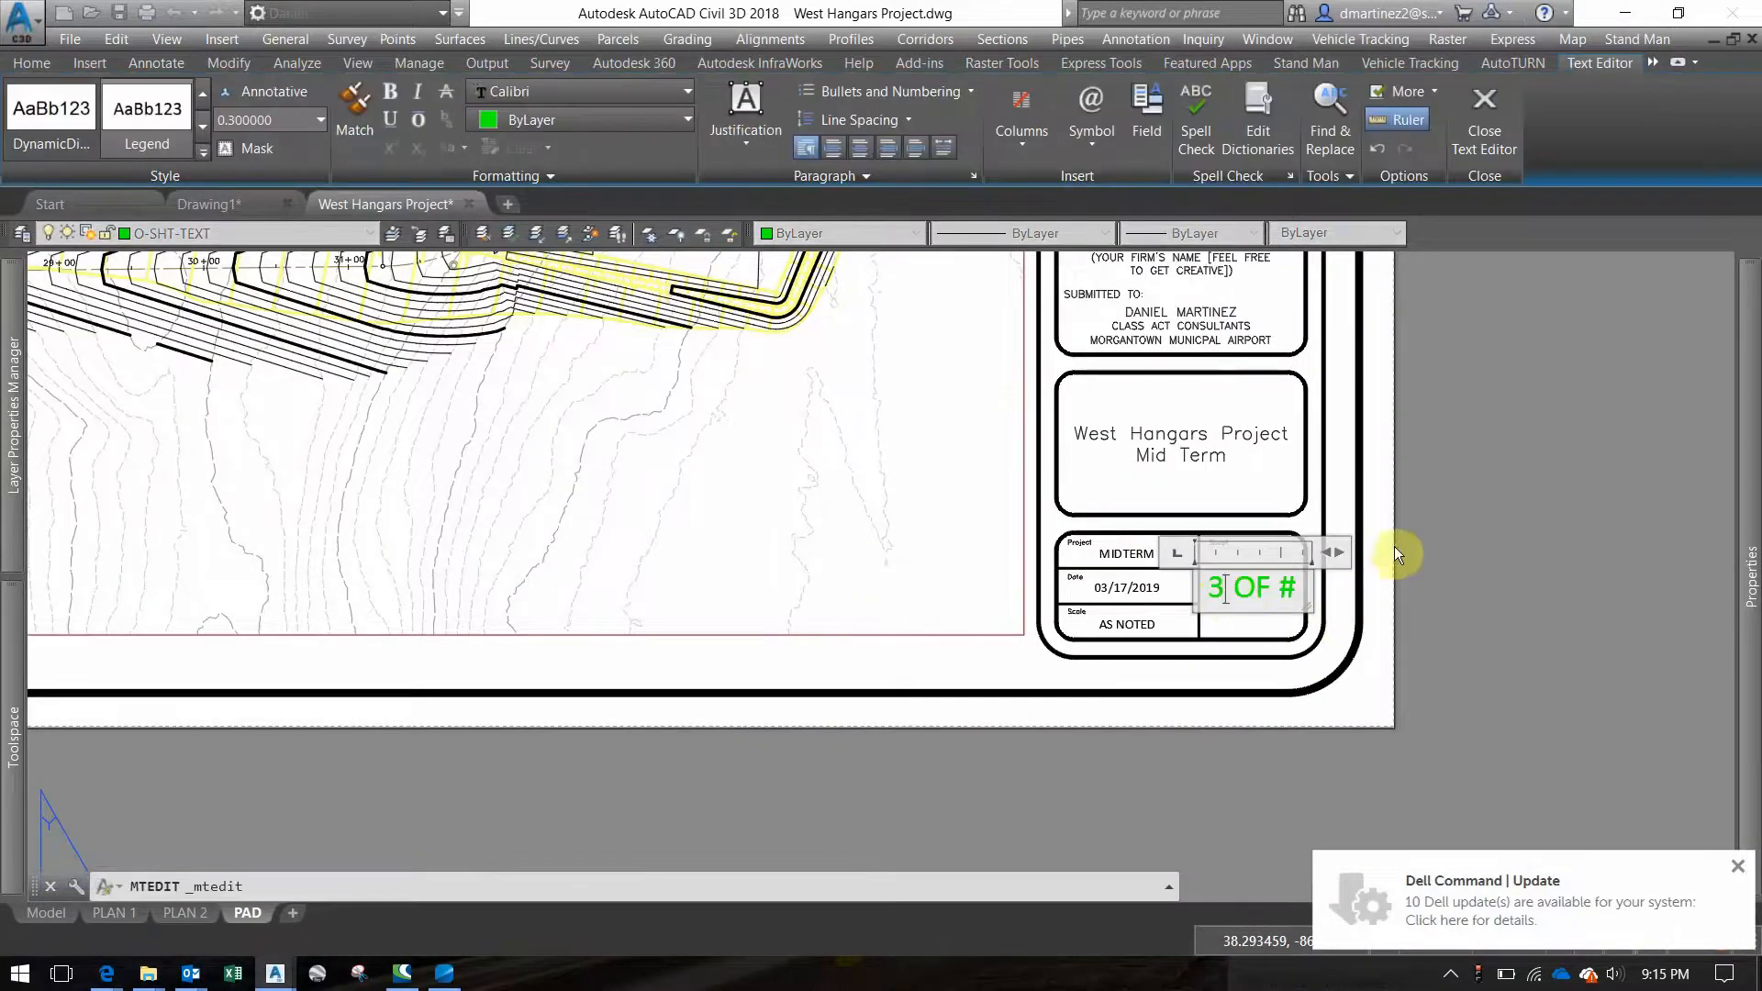
click(1394, 554)
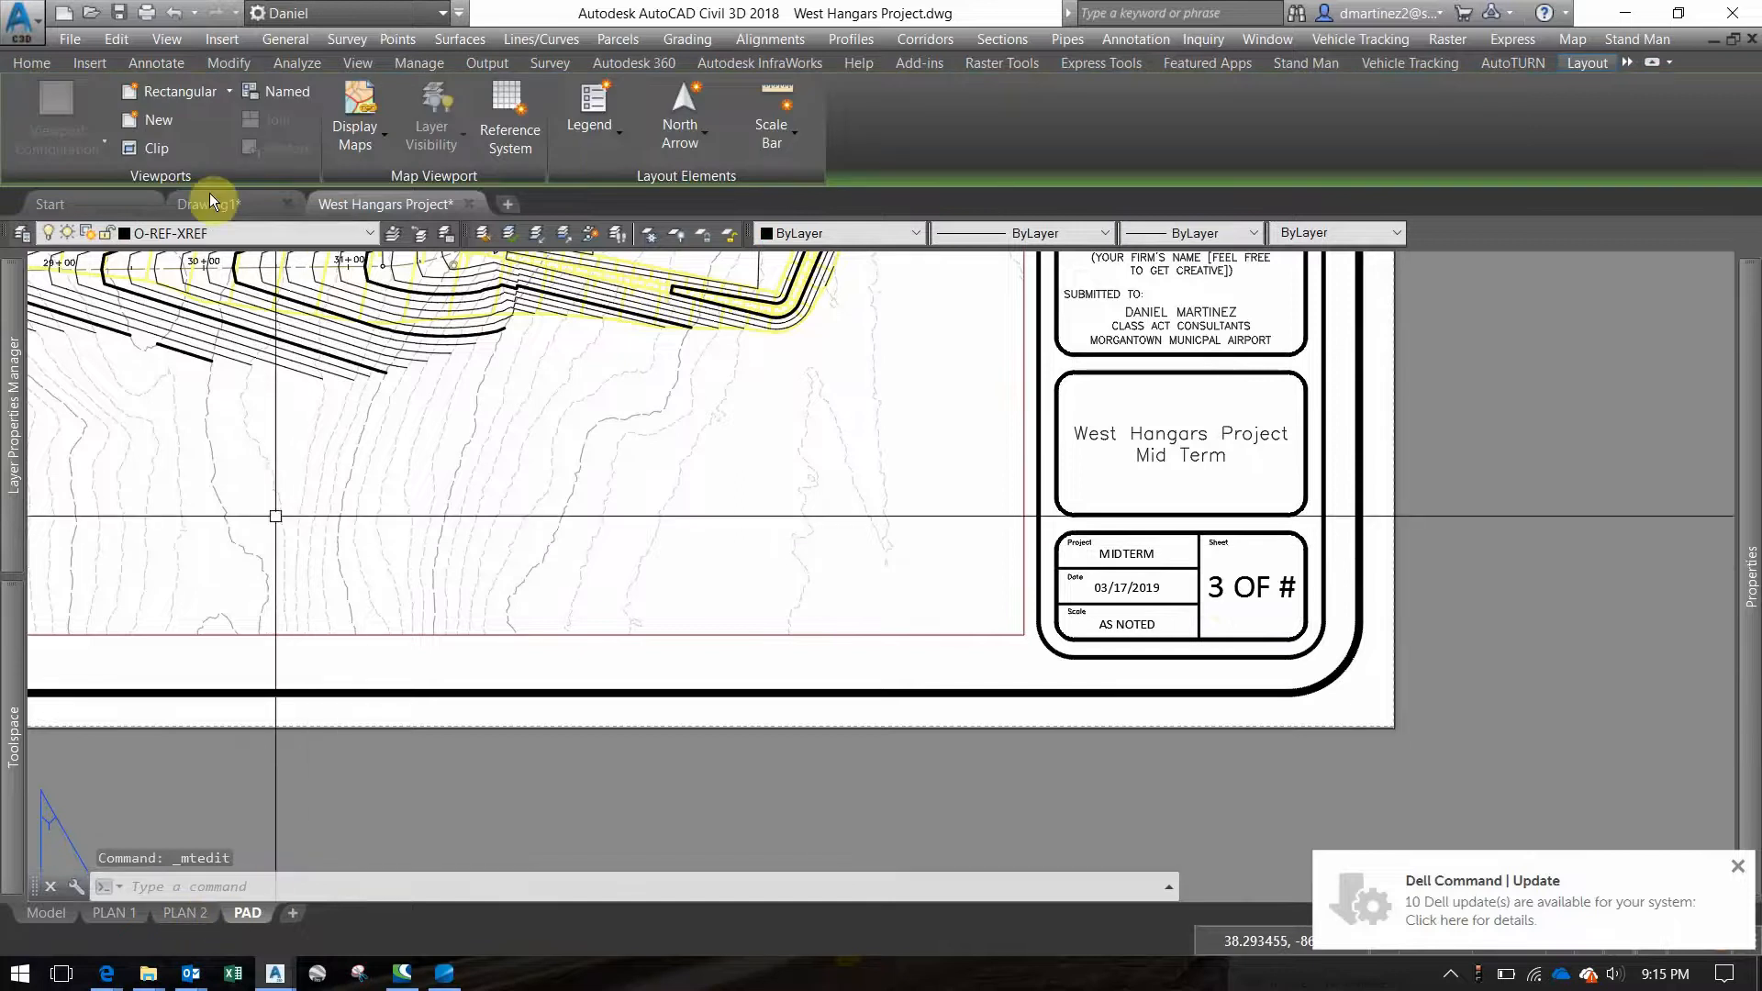
Save the West Hangars Project drawing
click(120, 14)
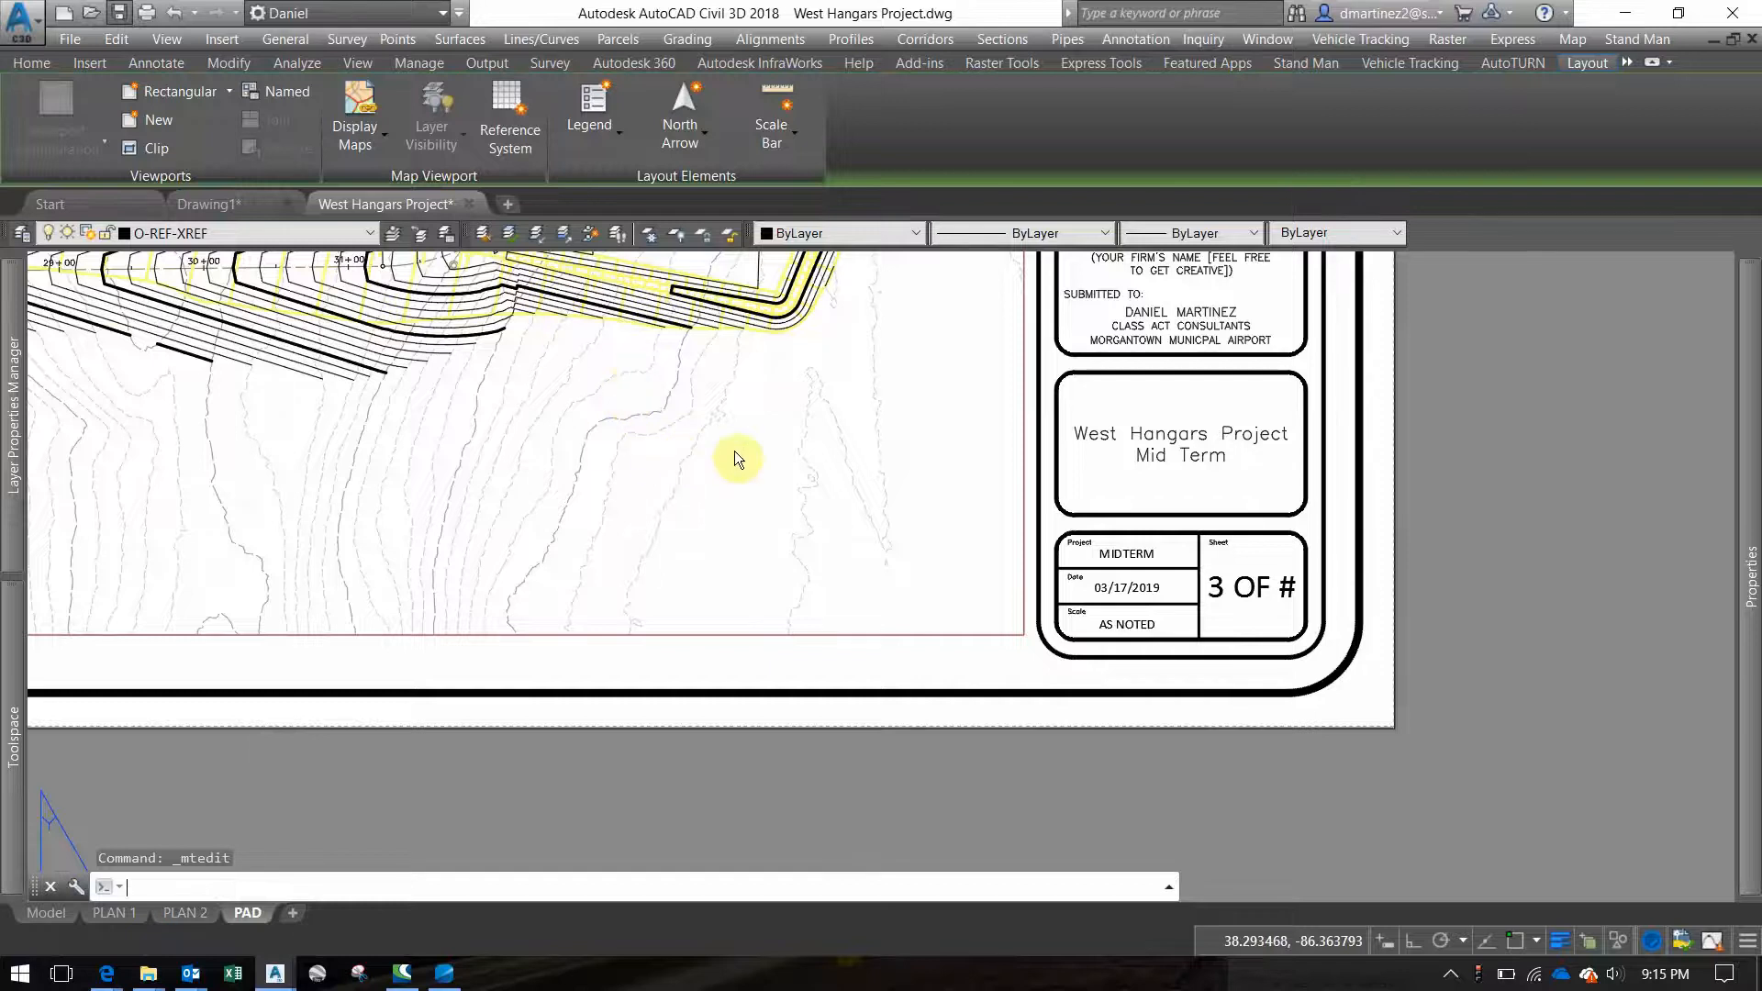
click(737, 422)
click(735, 397)
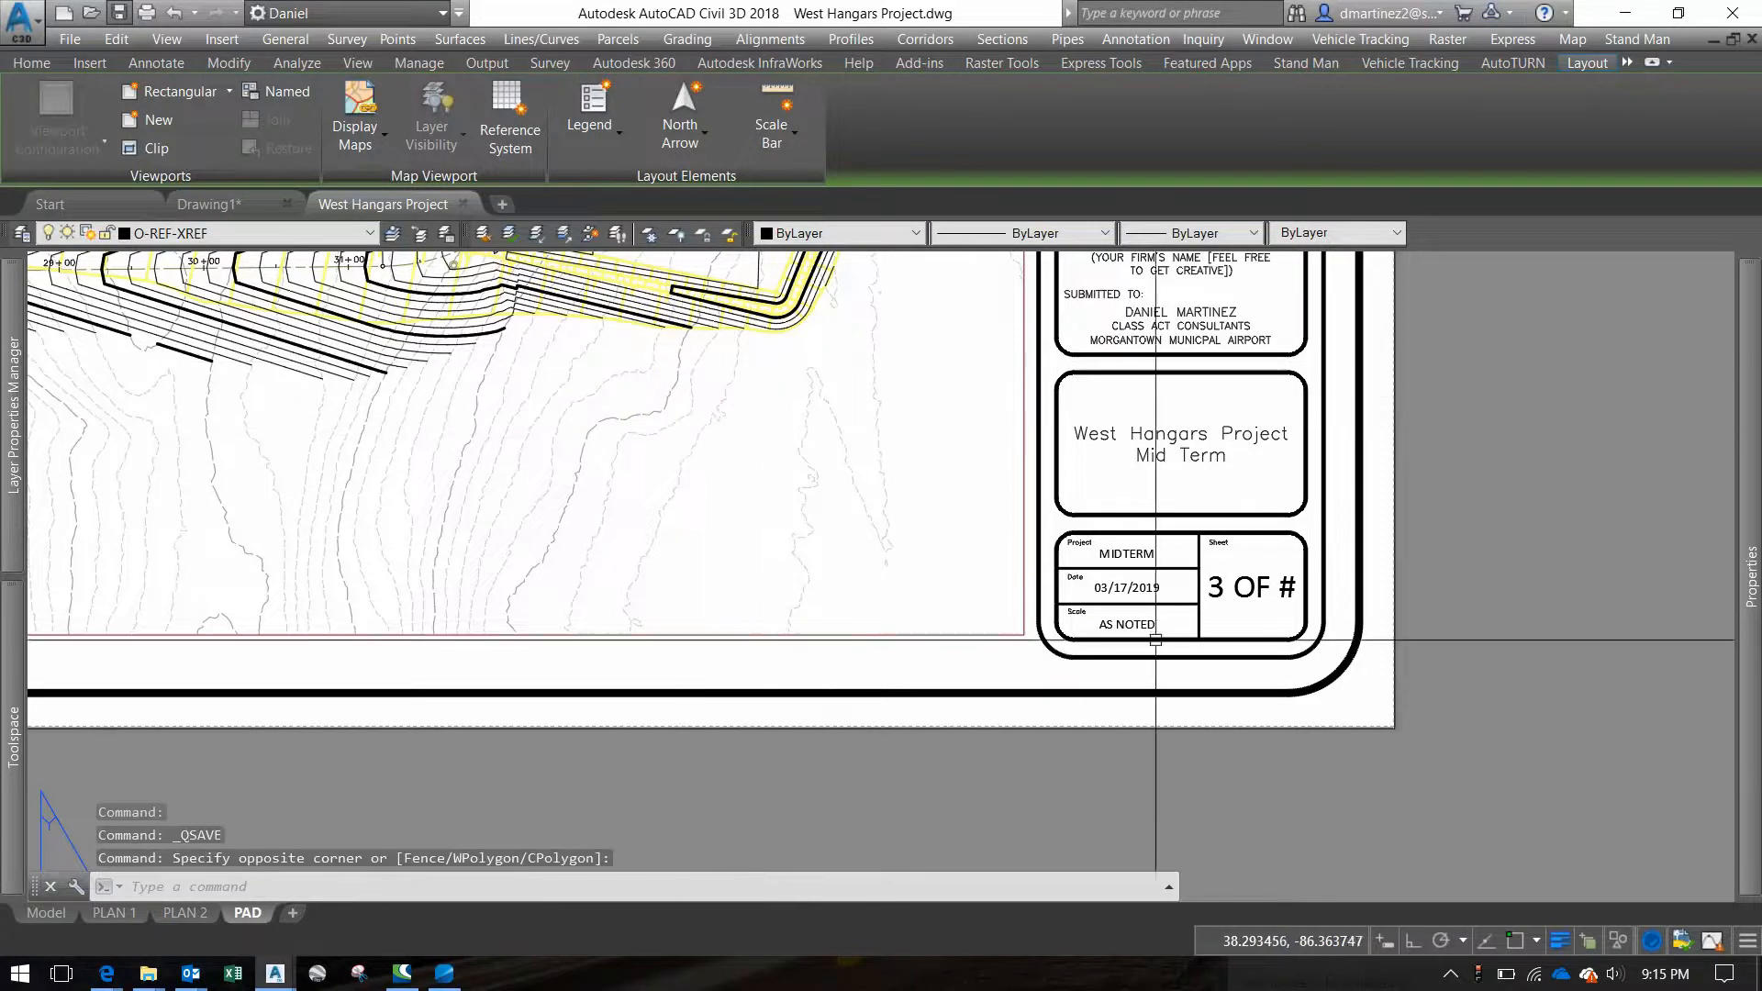
Preview the PAD sheet's plot with the _CEC PDF.pc3 plotter, inspect the pad and road linework, and exit without plotting
middle_drag(525, 363, 1134, 759)
scroll(583, 532, up, 2)
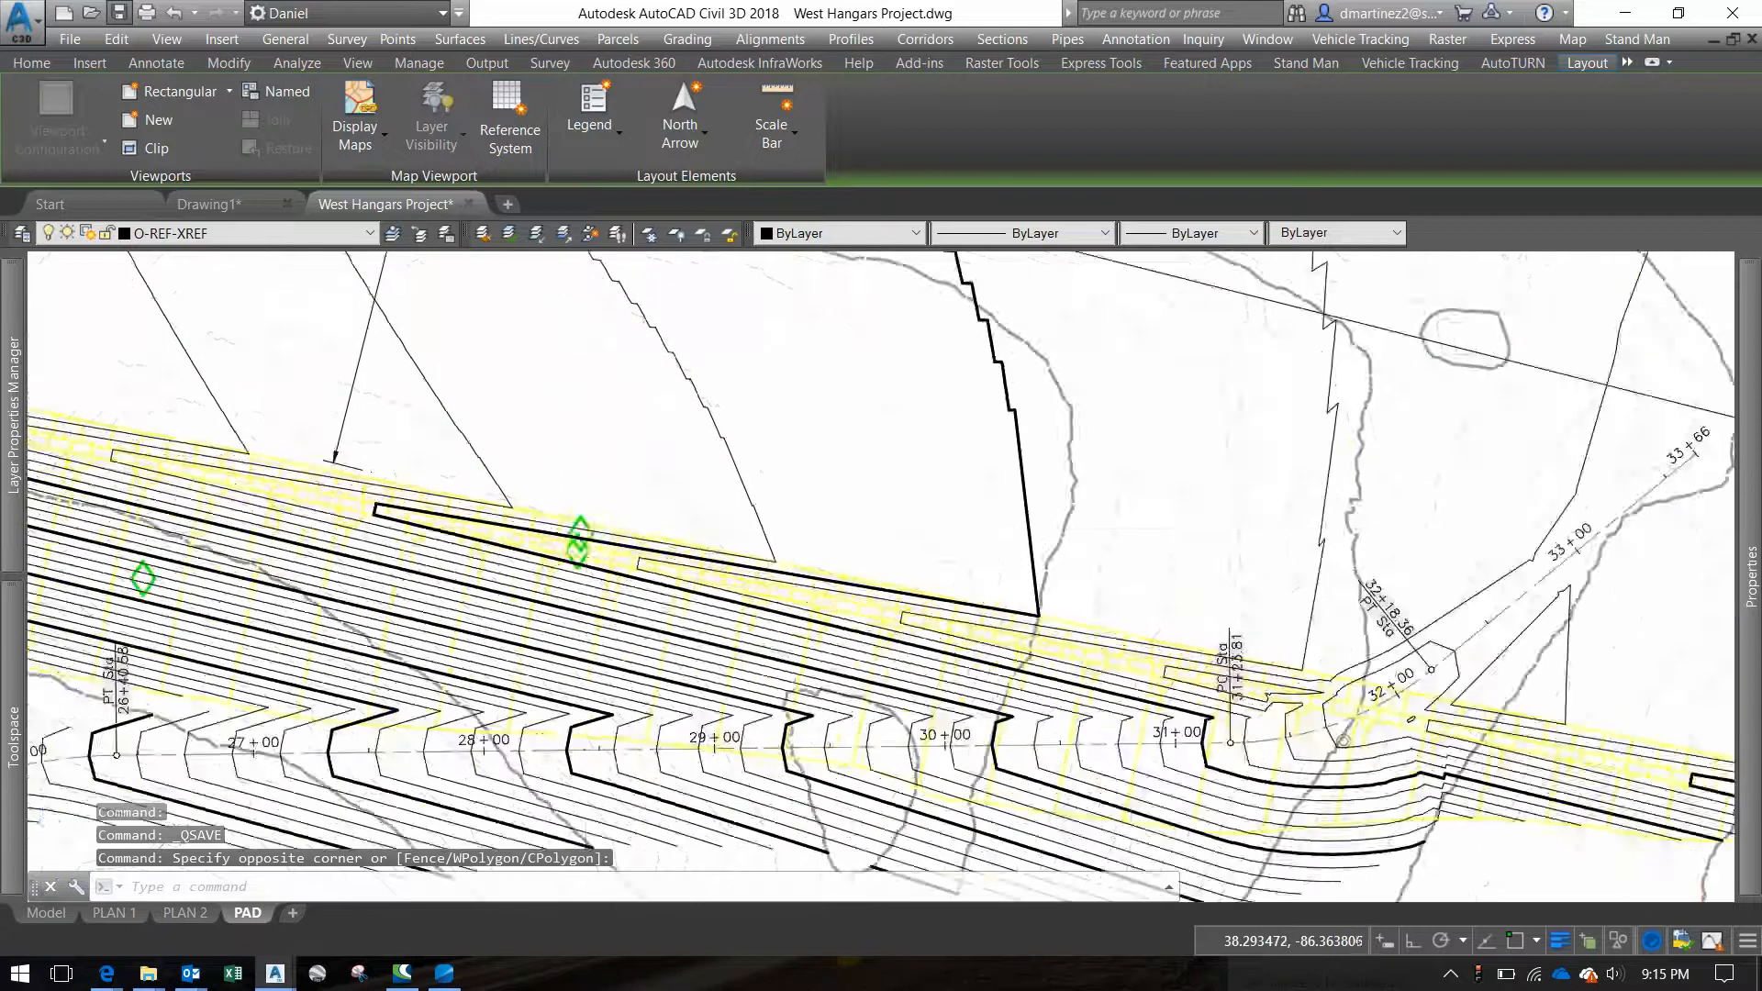
scroll(578, 549, up, 1)
scroll(578, 514, down, 5)
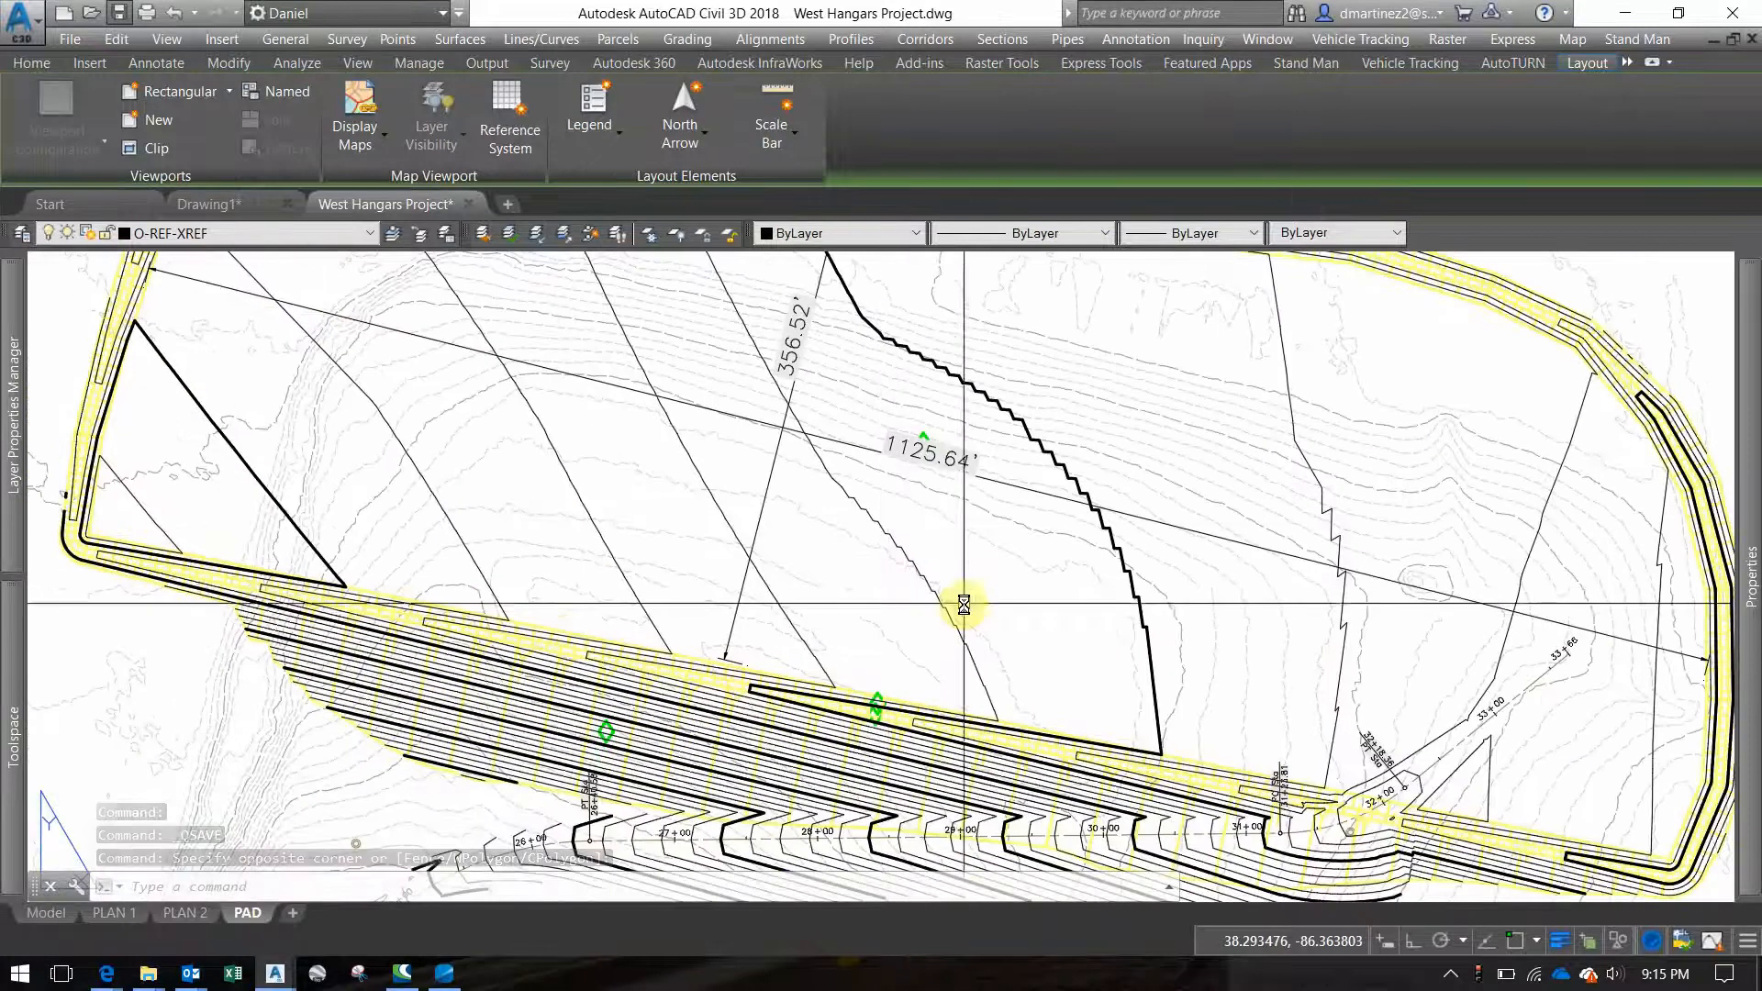
key(ctrl+p)
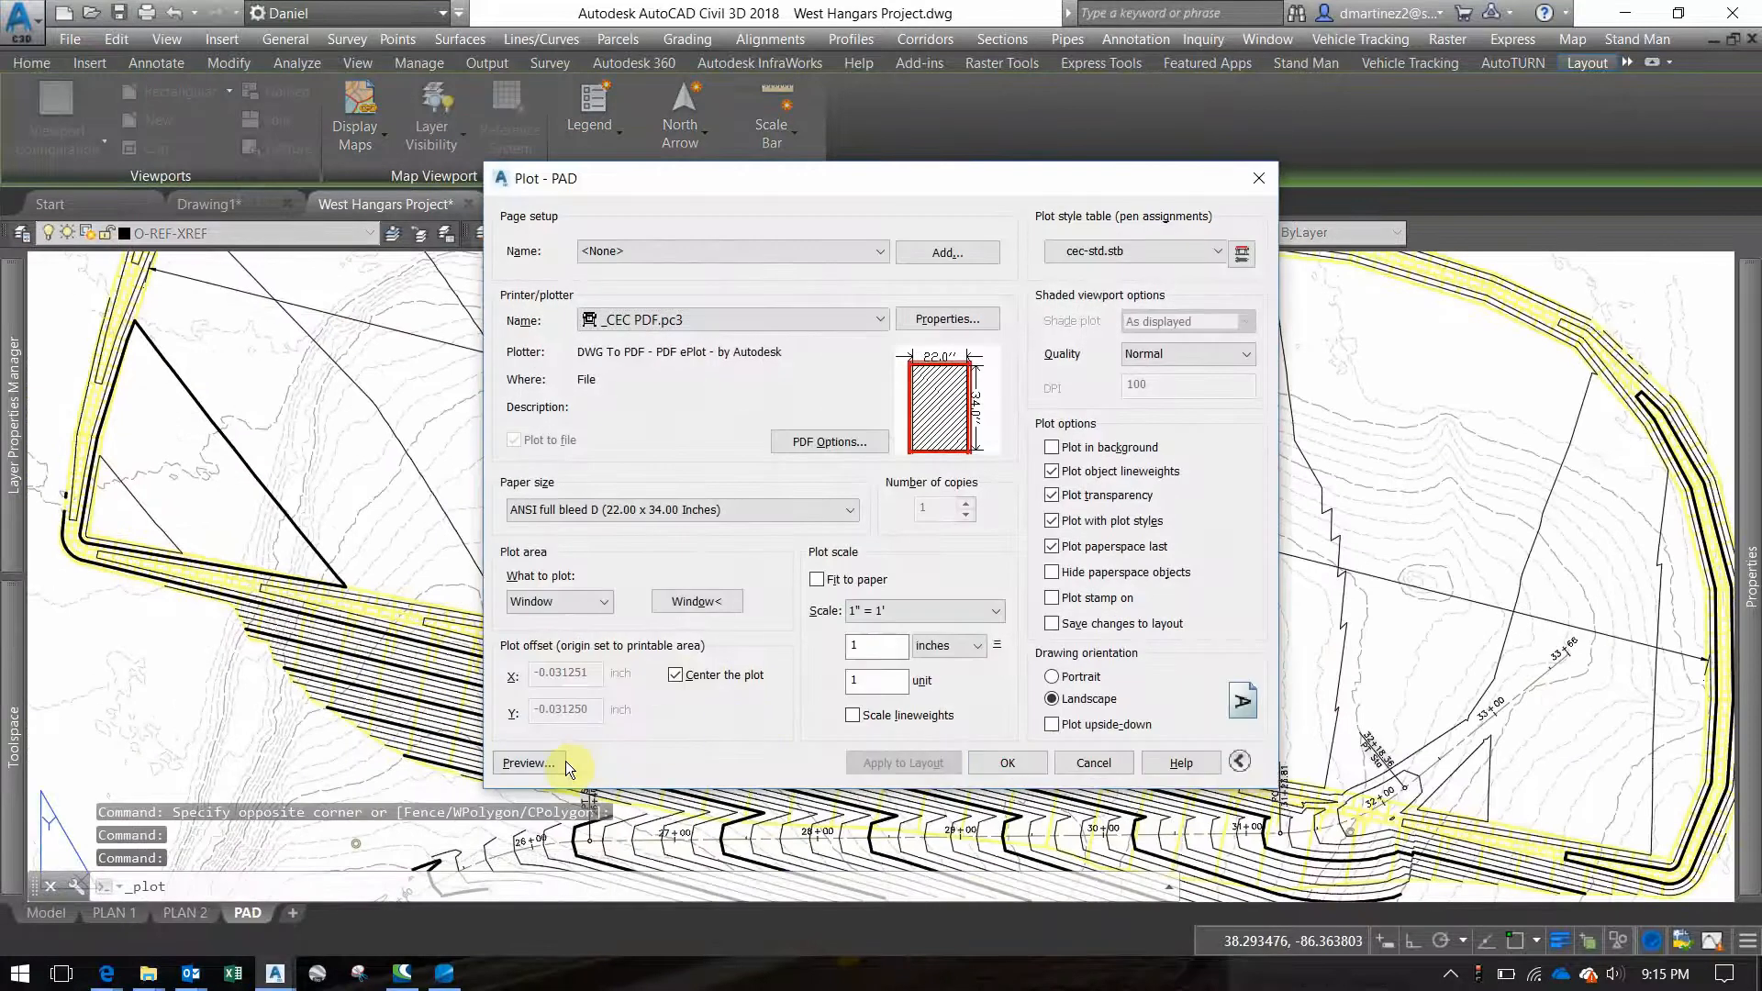
click(528, 763)
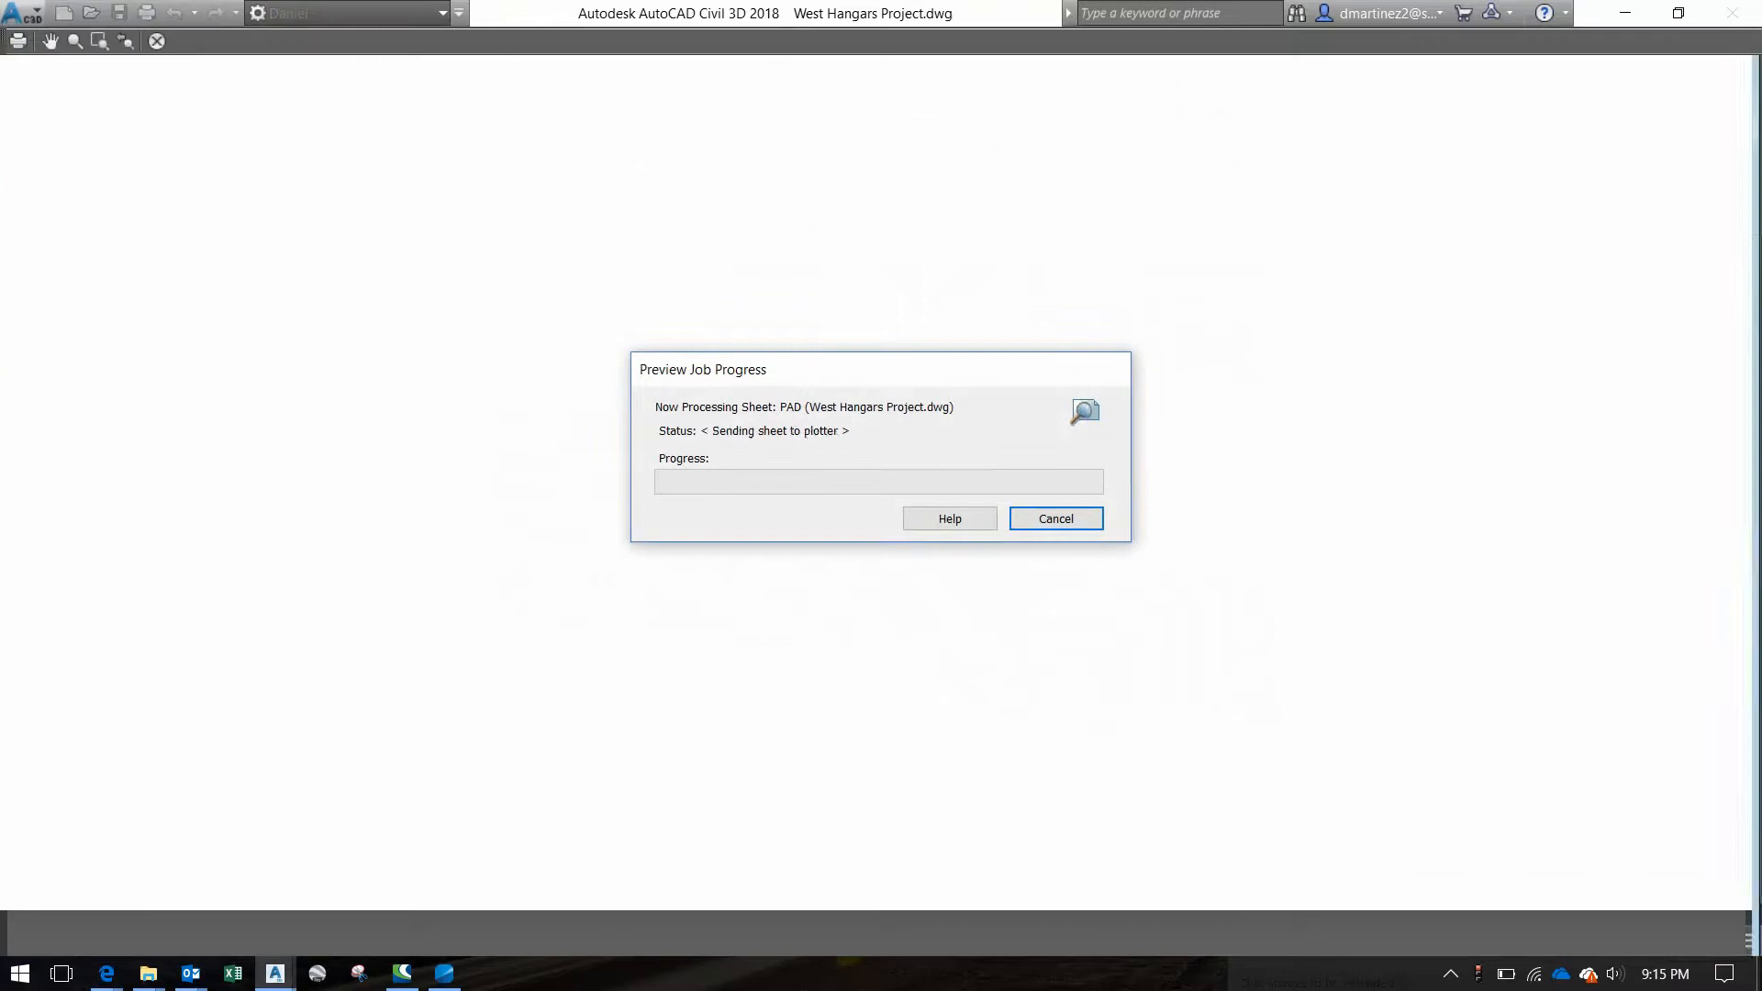
scroll(940, 613, up, 4)
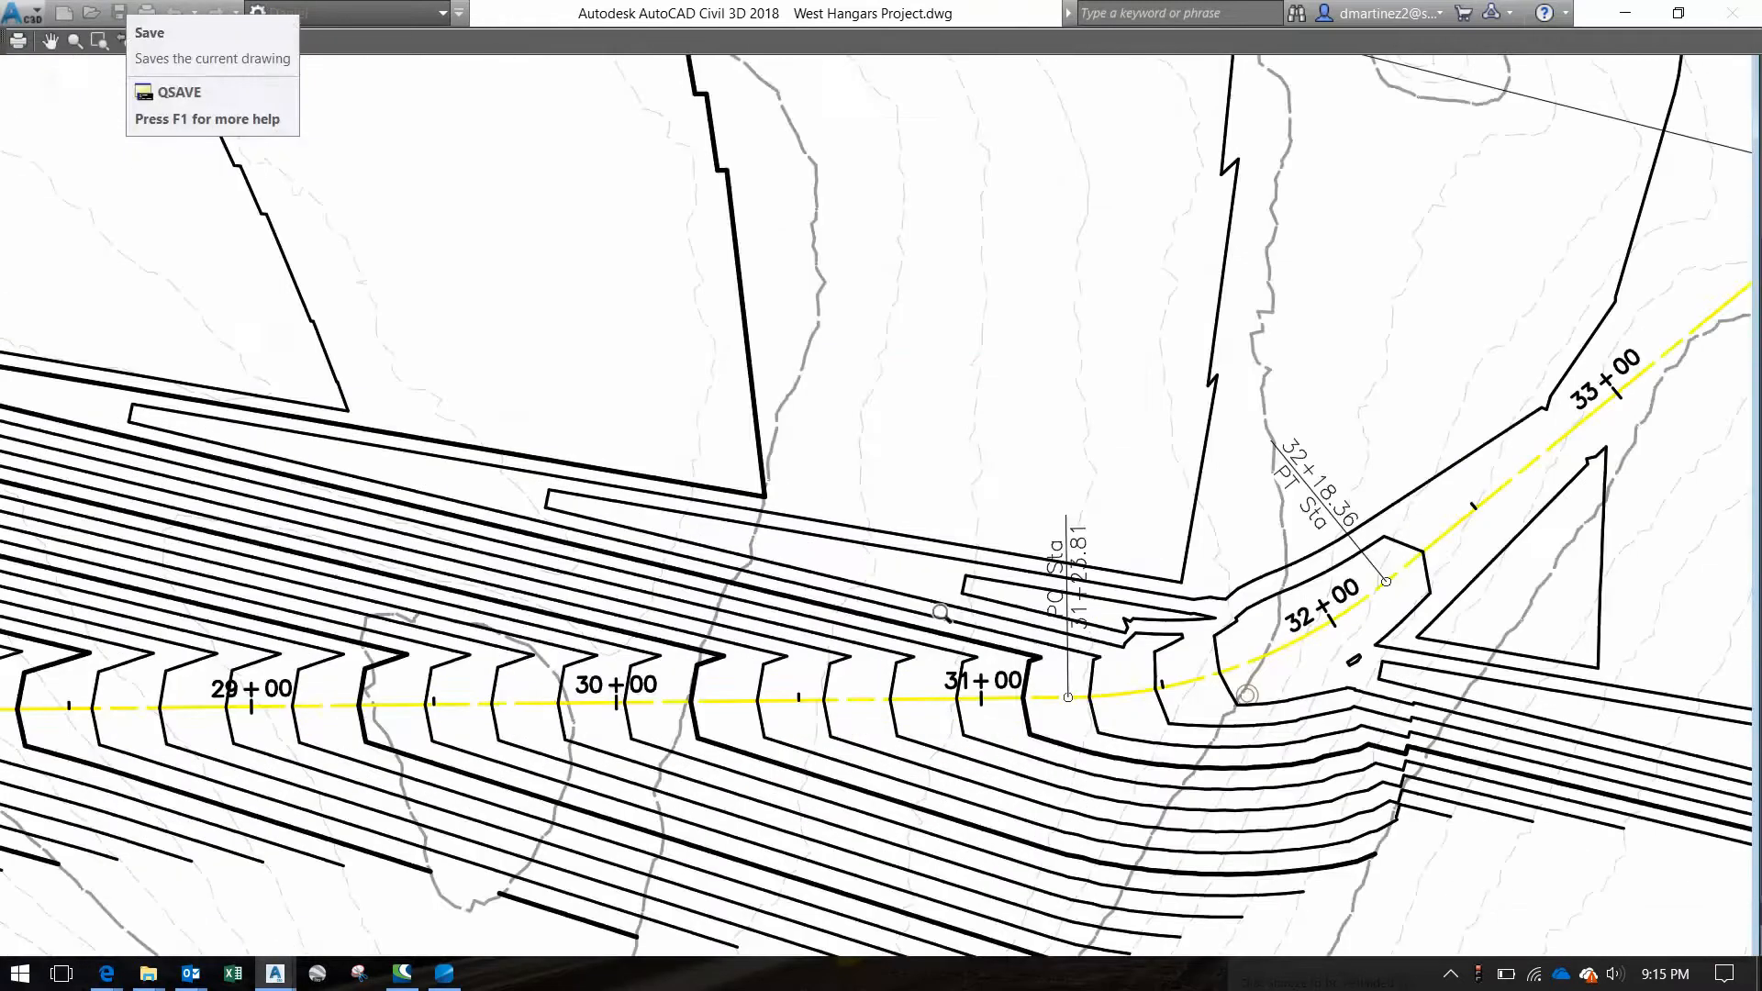
scroll(940, 613, down, 6)
scroll(817, 516, up, 2)
middle_drag(812, 514, 985, 738)
key(Escape)
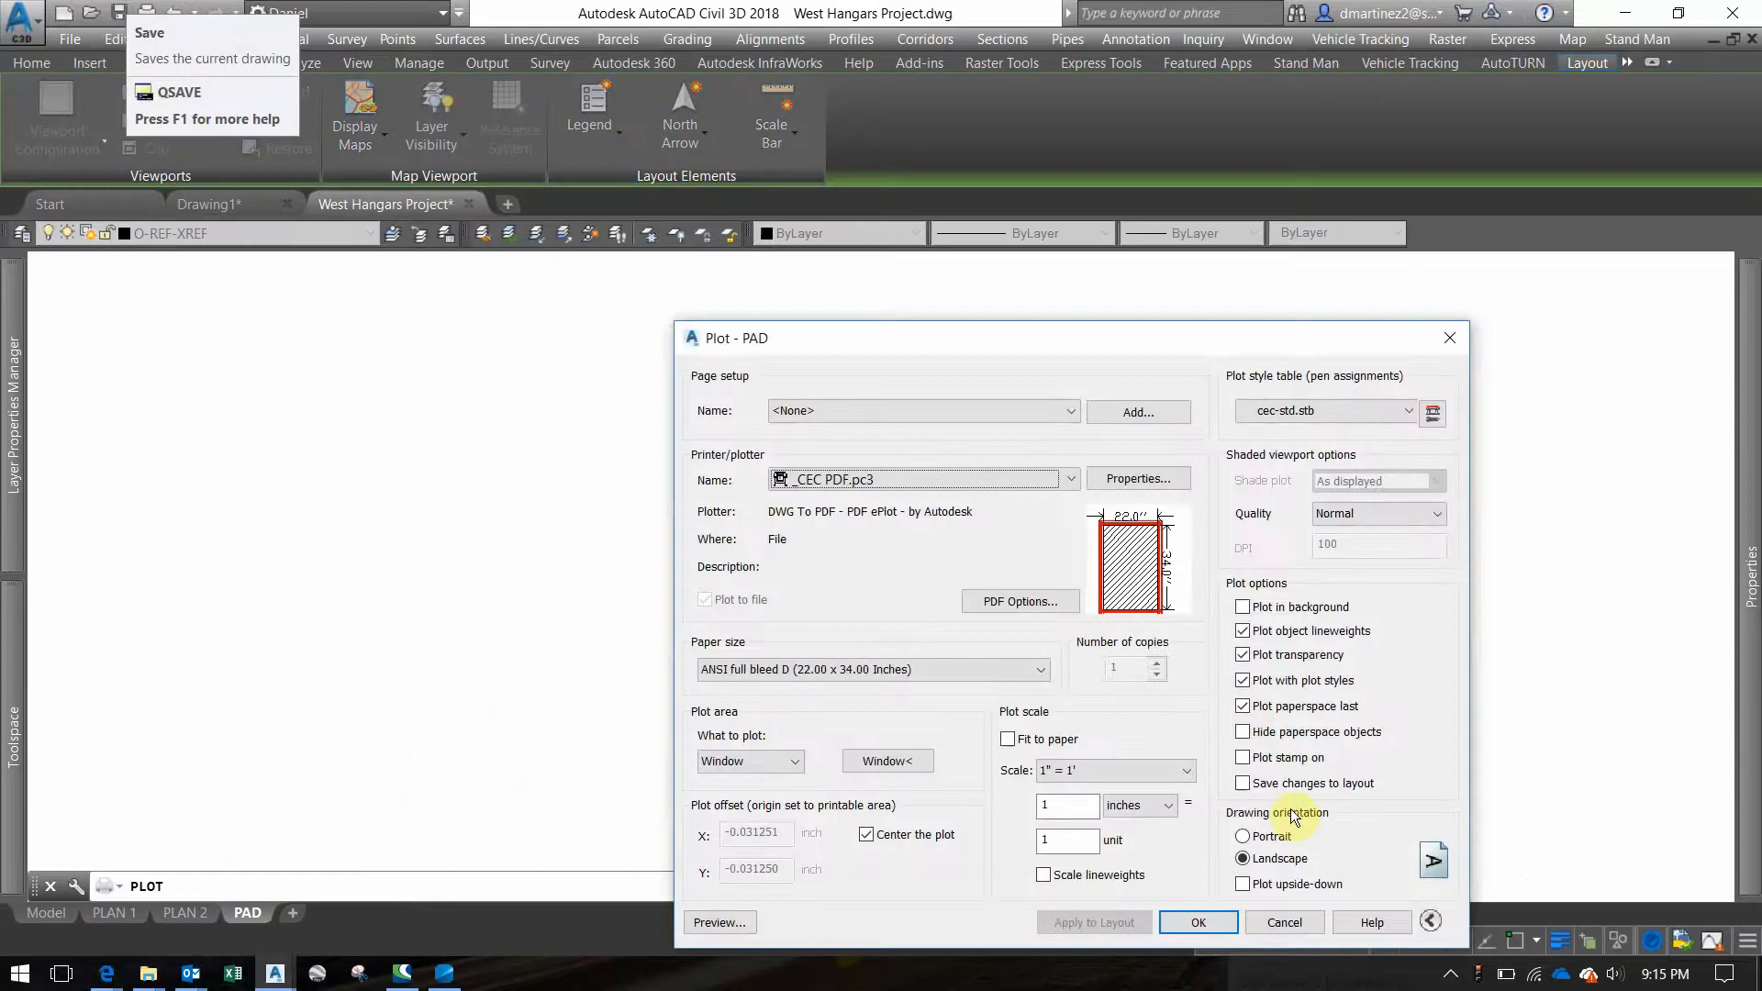
key(Escape)
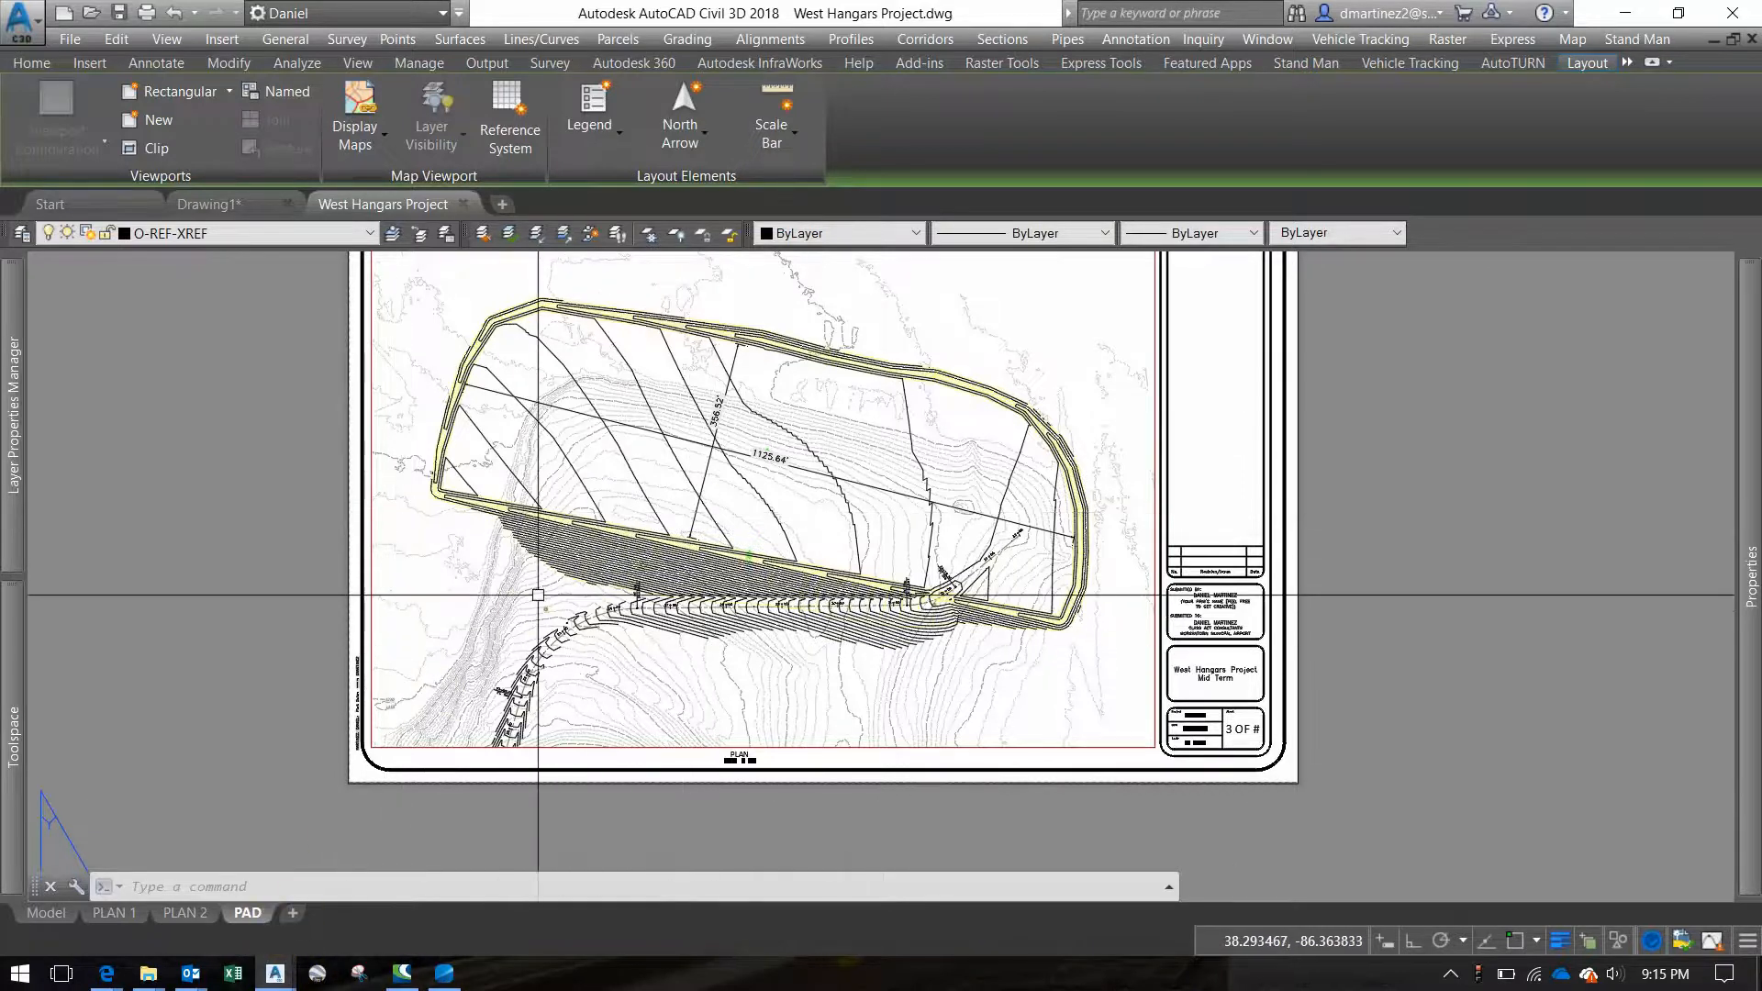
Create a copy of the PAD layout at the end of the layouts and open the copy
right_click(245, 912)
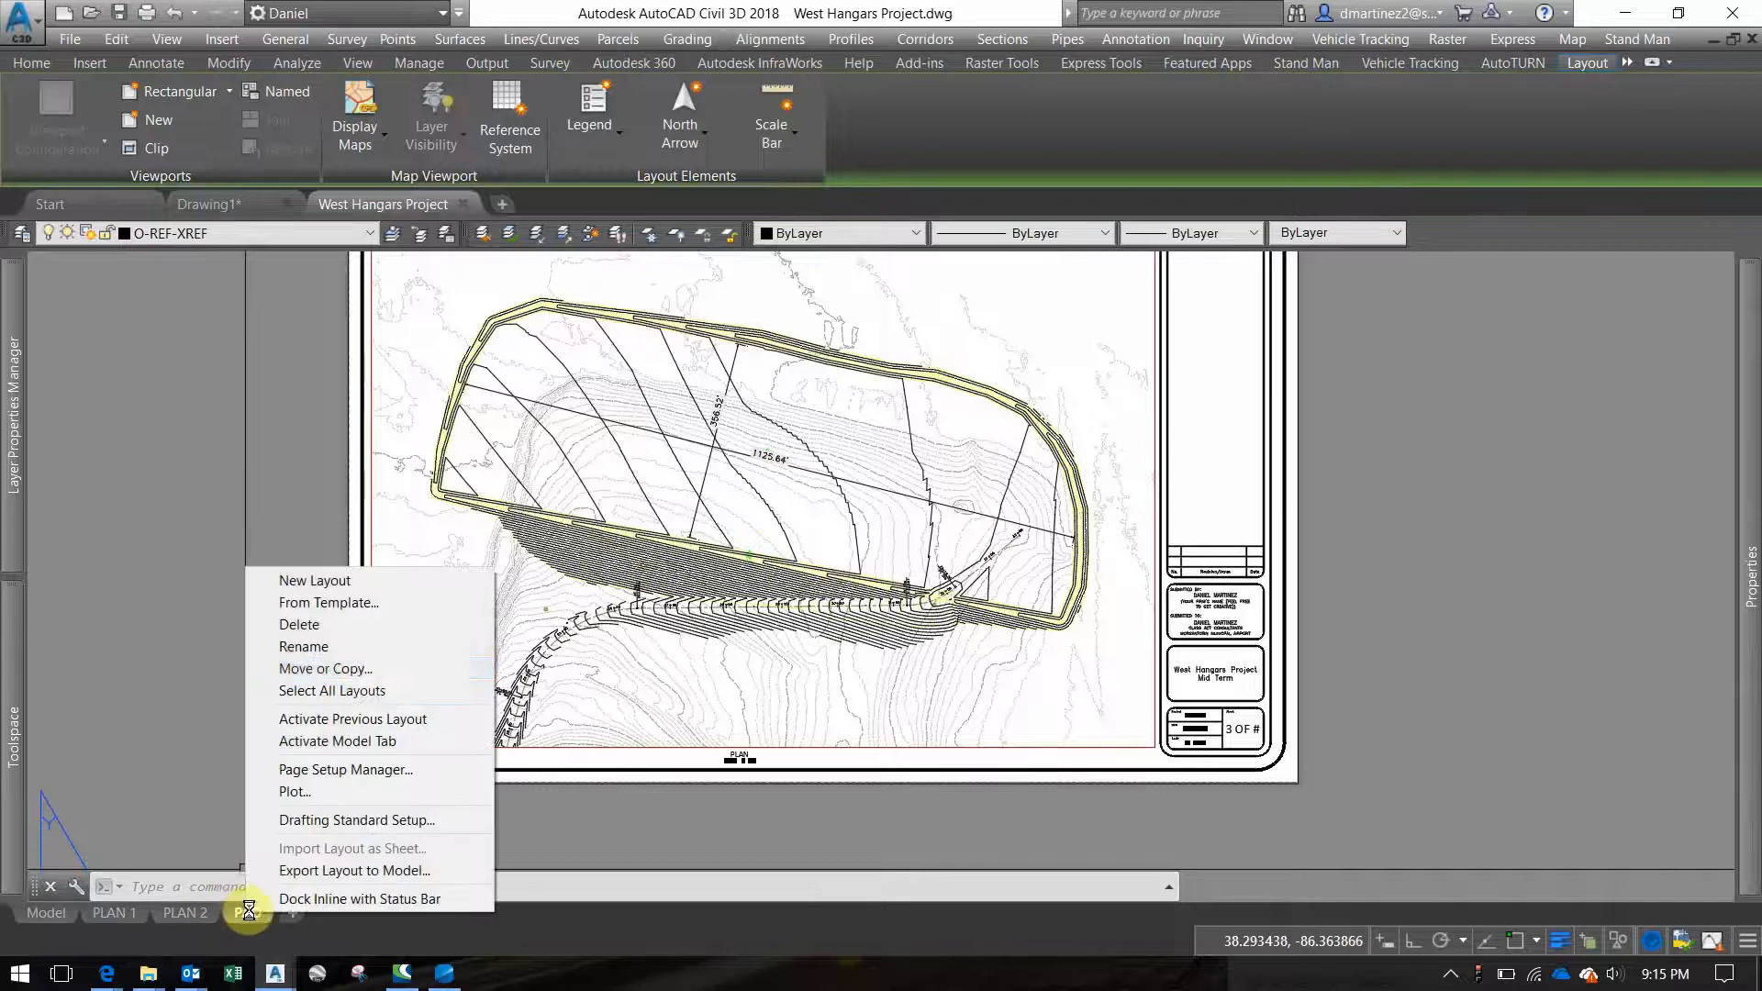
click(364, 669)
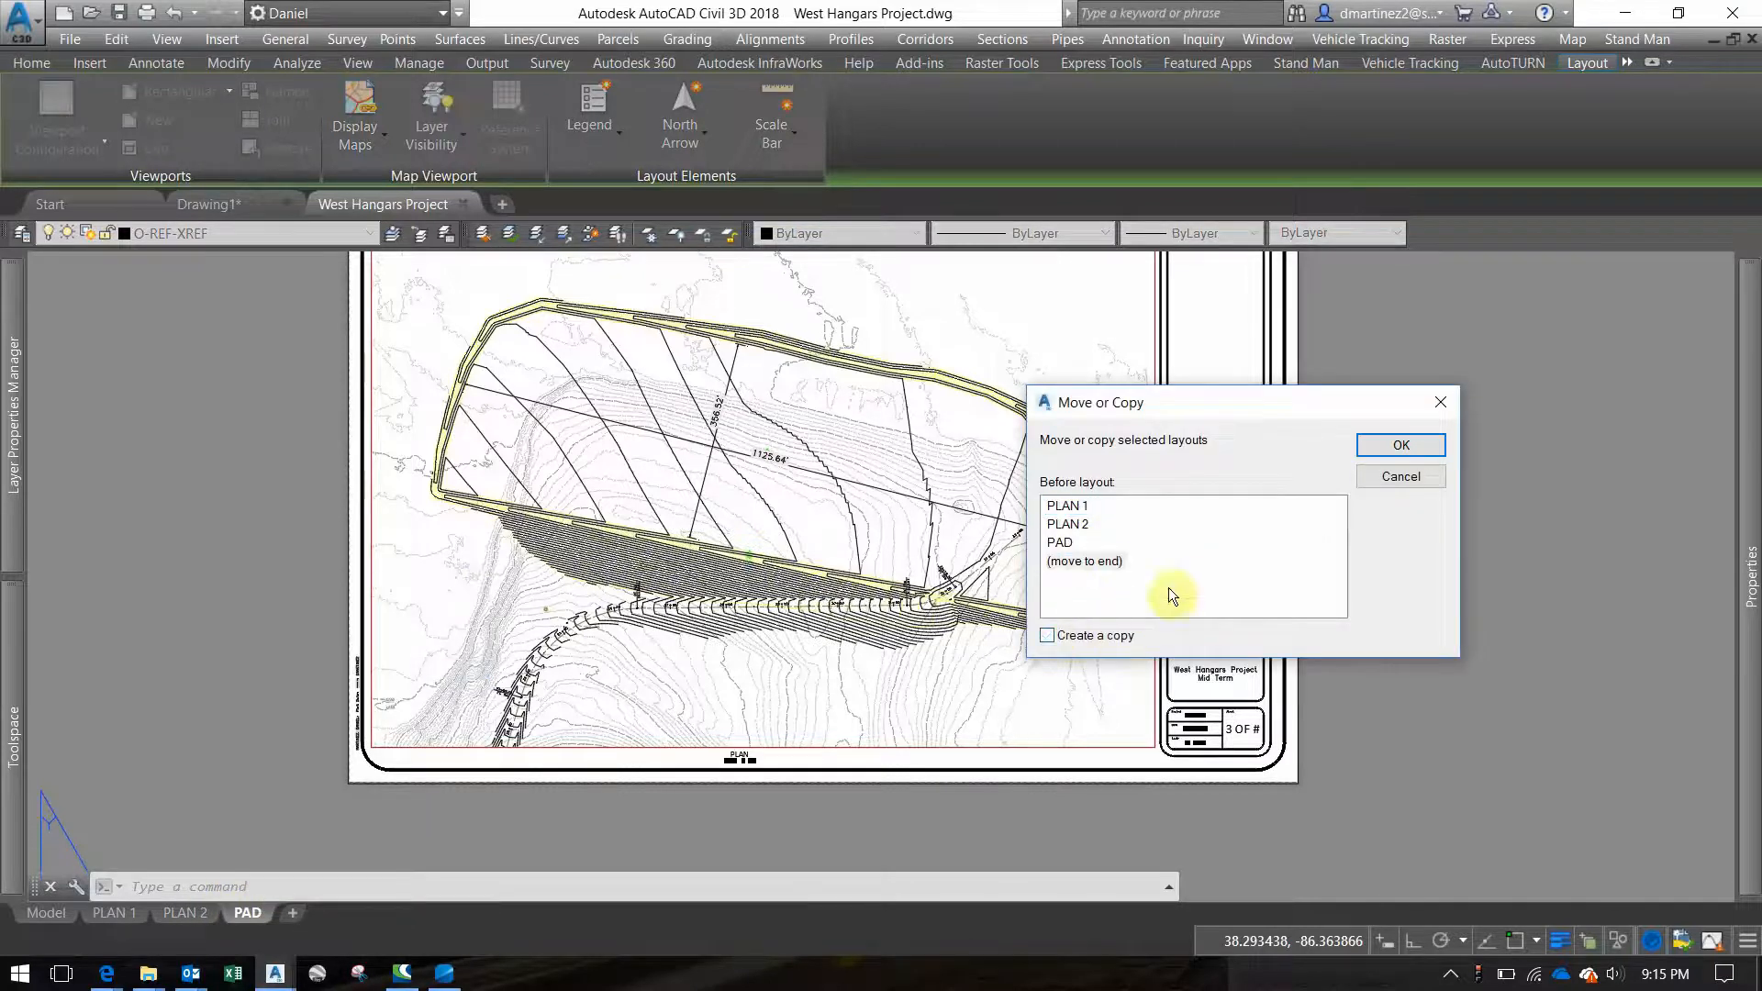
click(1430, 446)
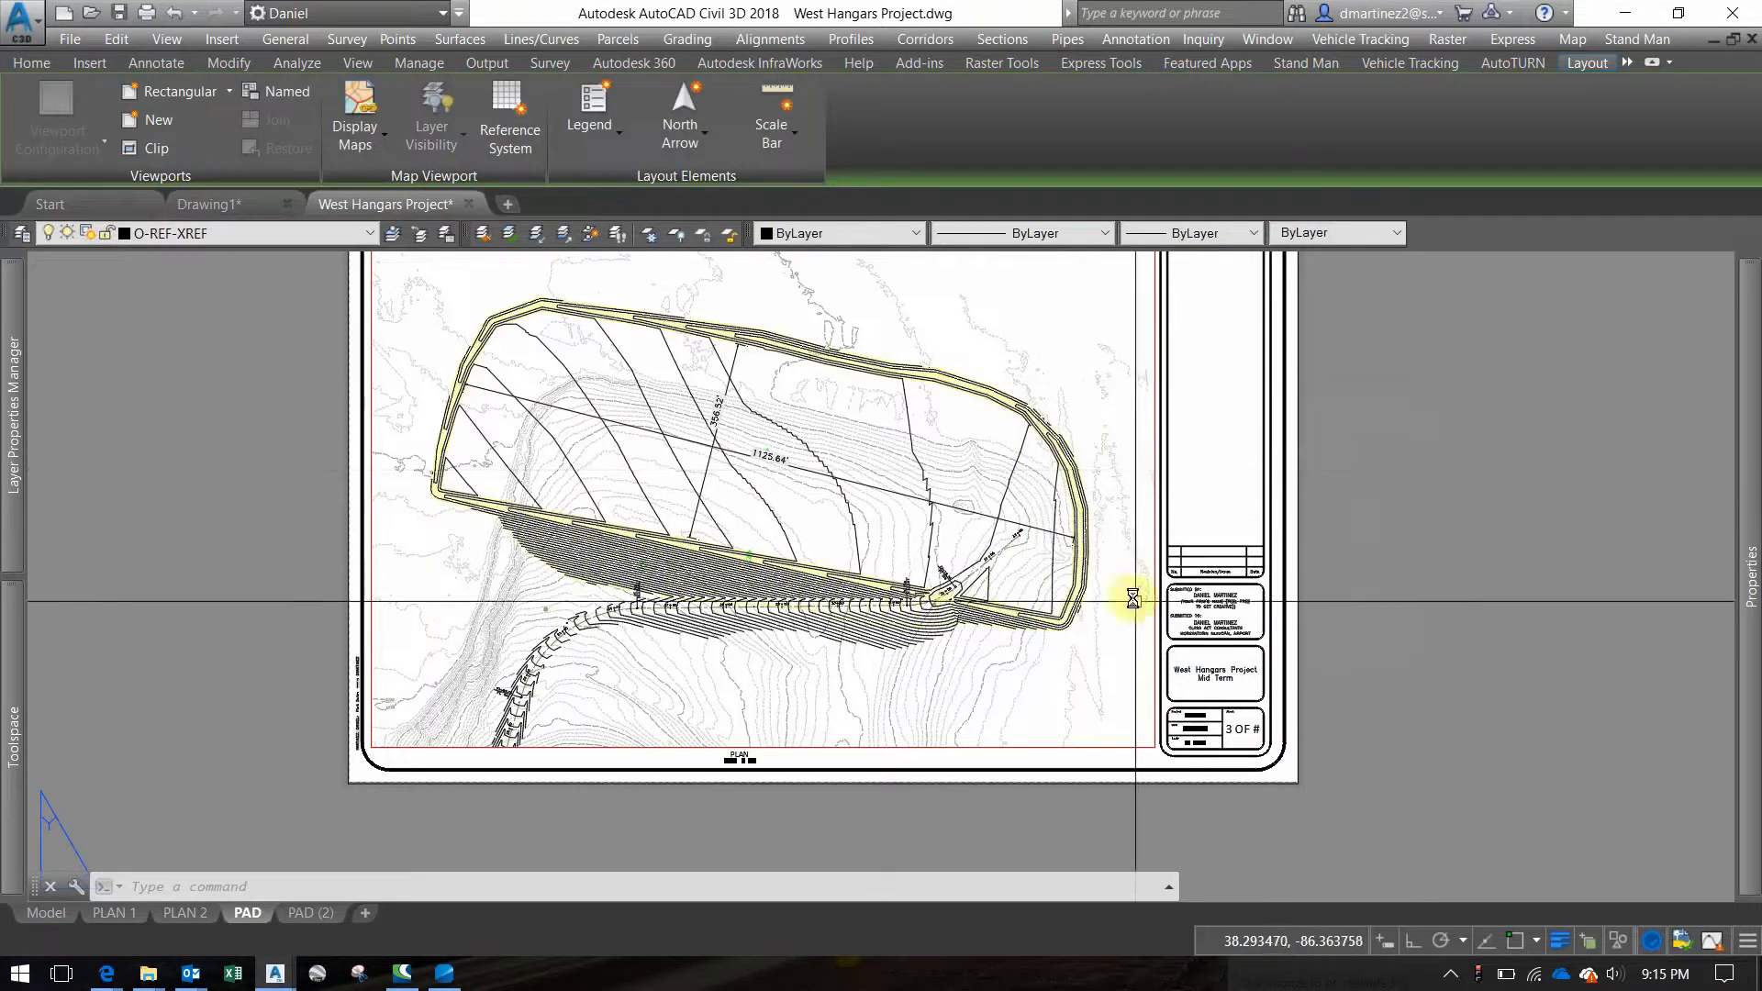
click(312, 912)
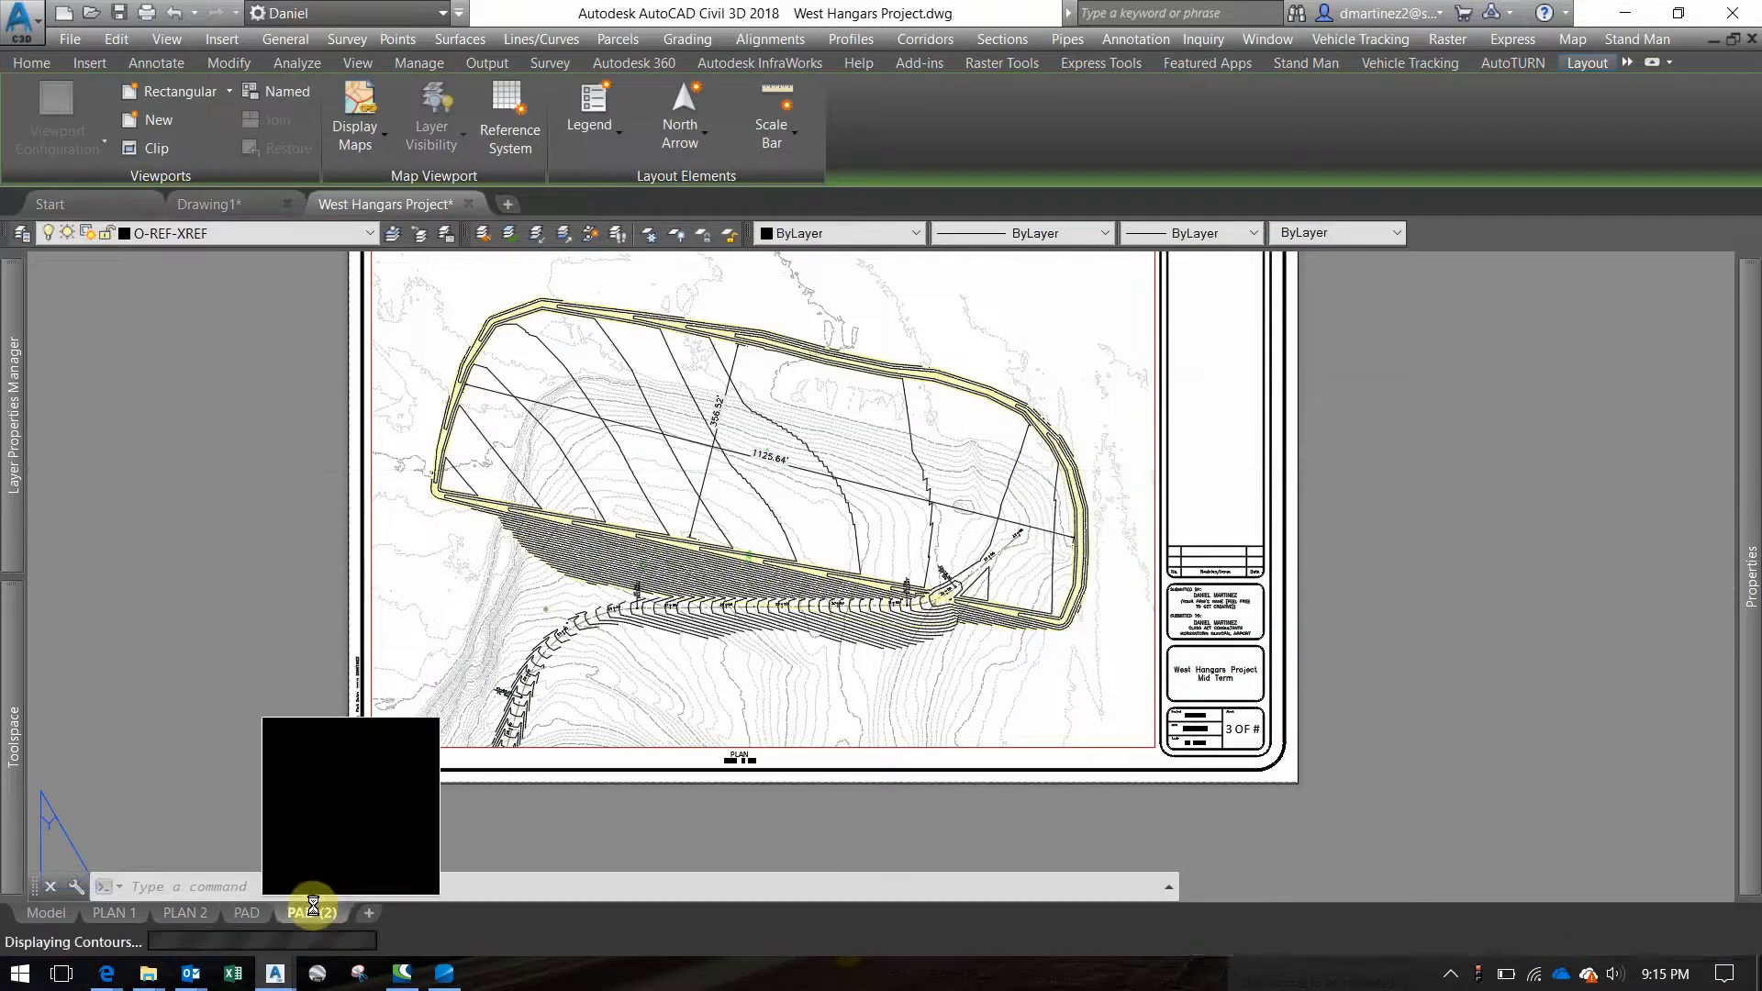
Switch to Bluebeam Revu 2016, open Midterm project.pdf, and review the Deliverables page for the required reports sheet and volume table
key(super)
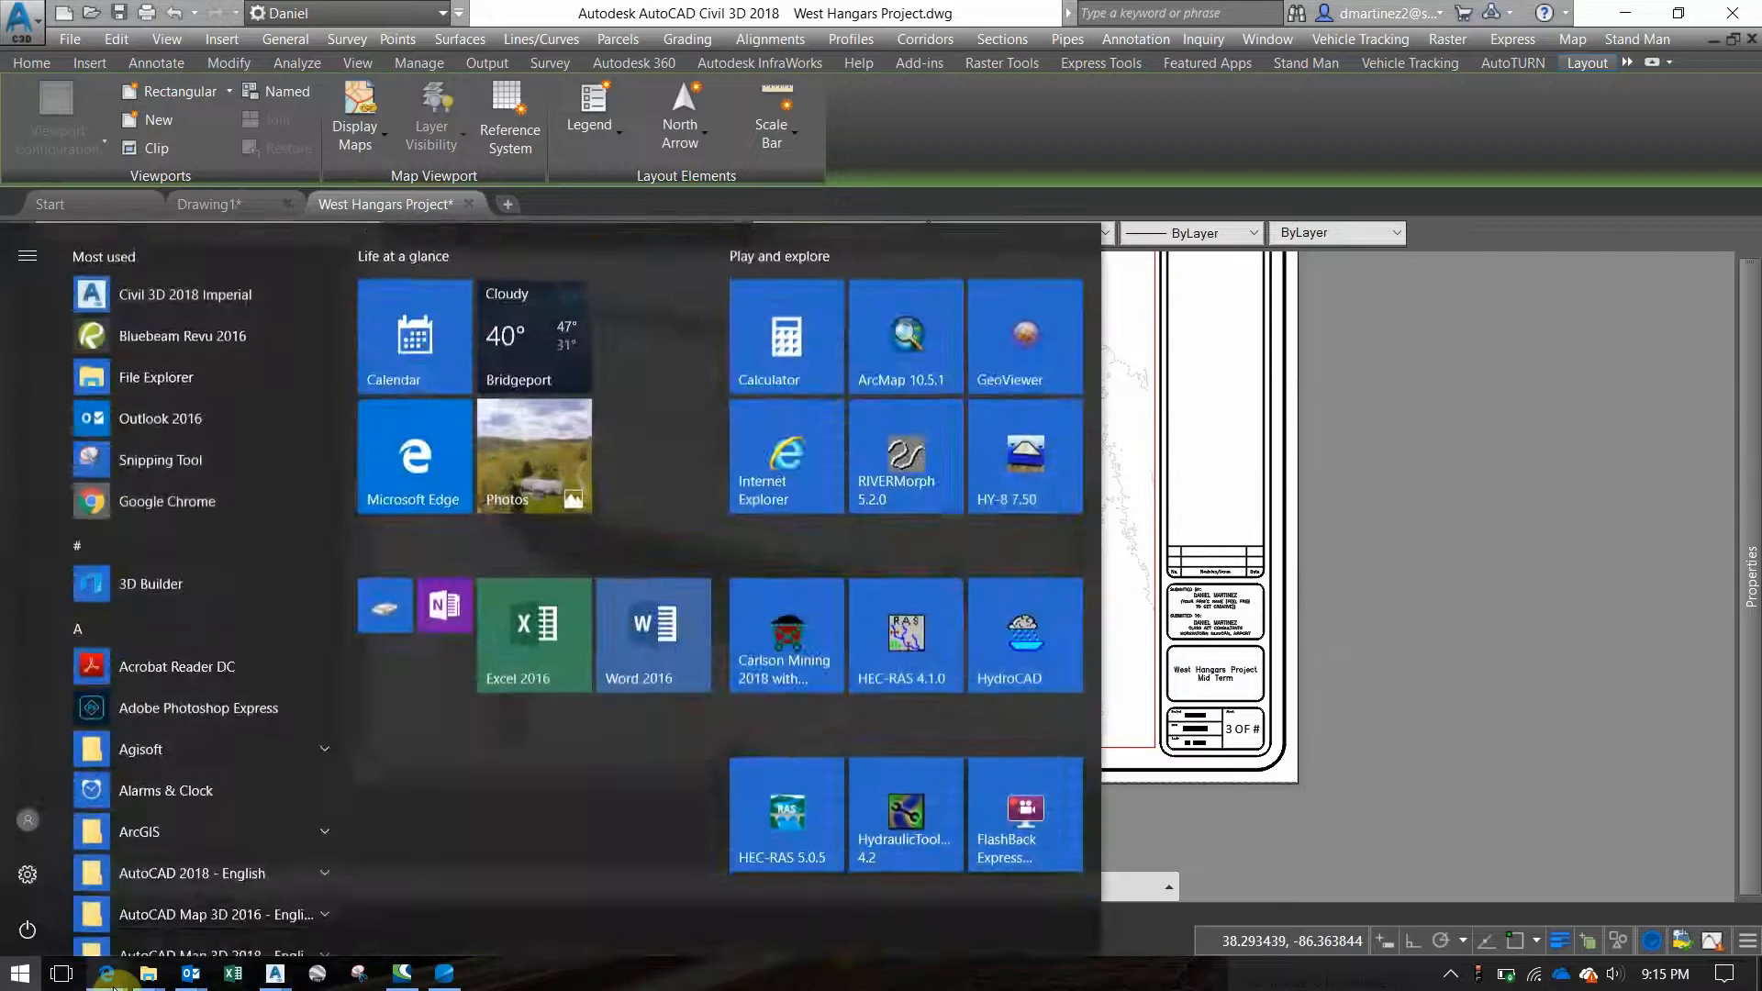
text(BLUE)
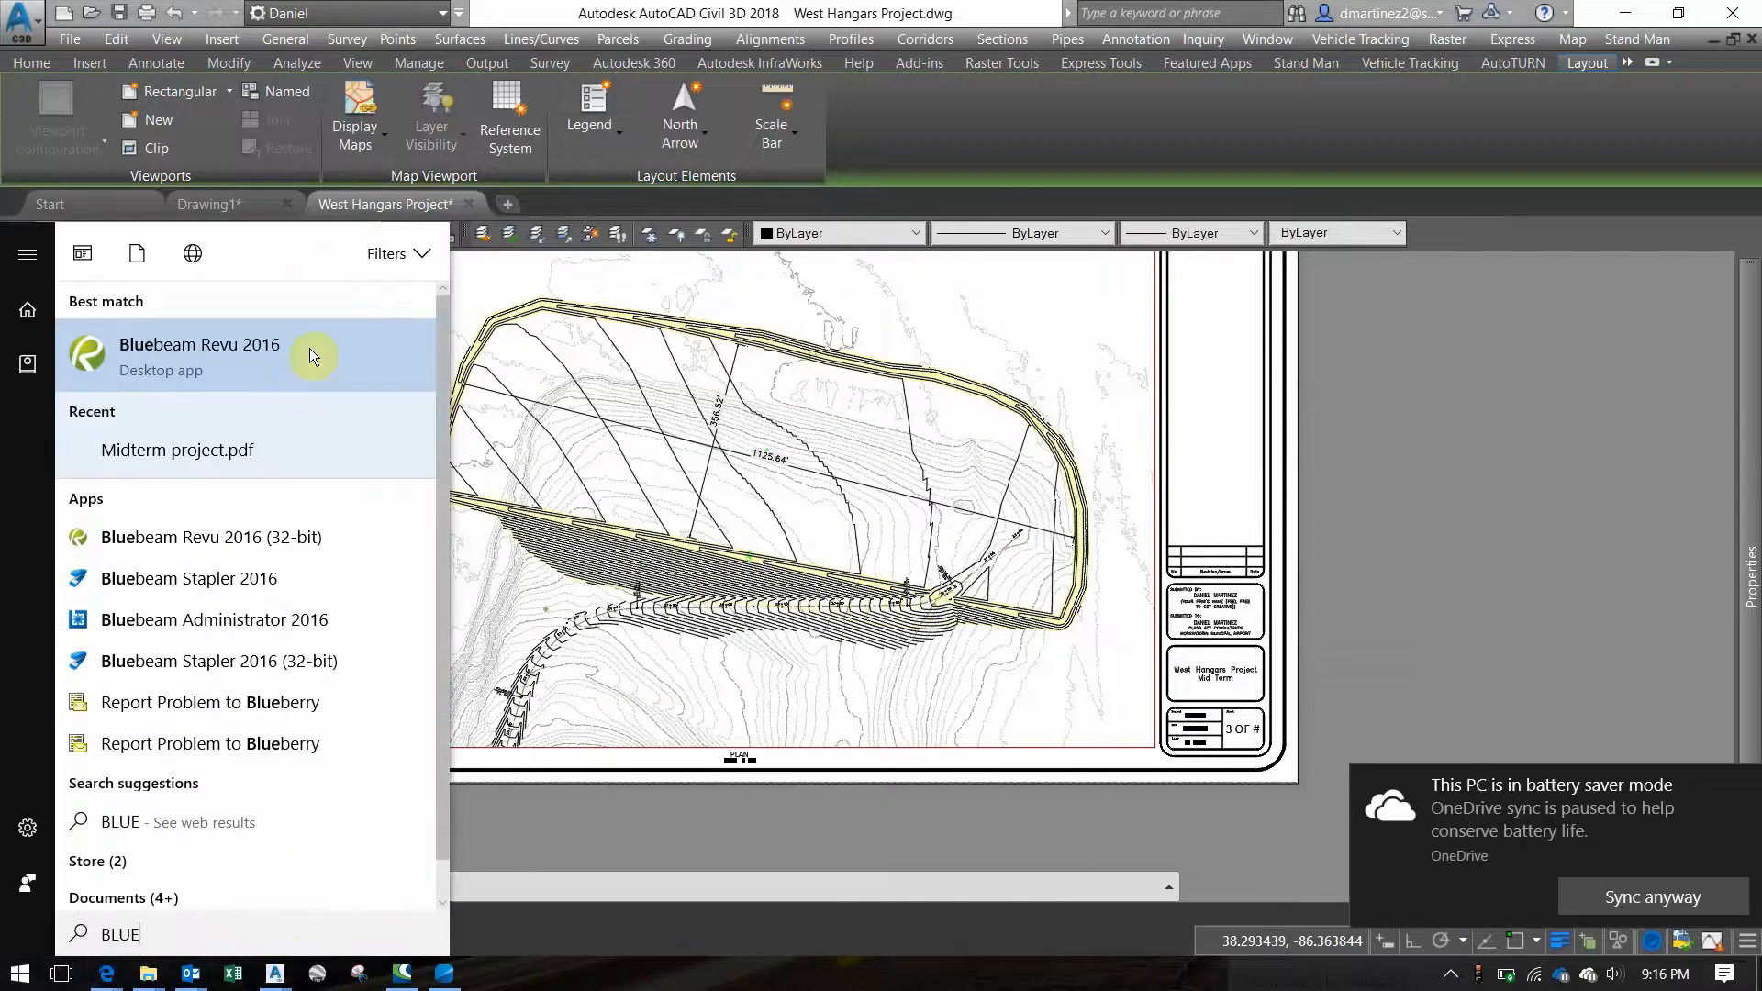
click(310, 353)
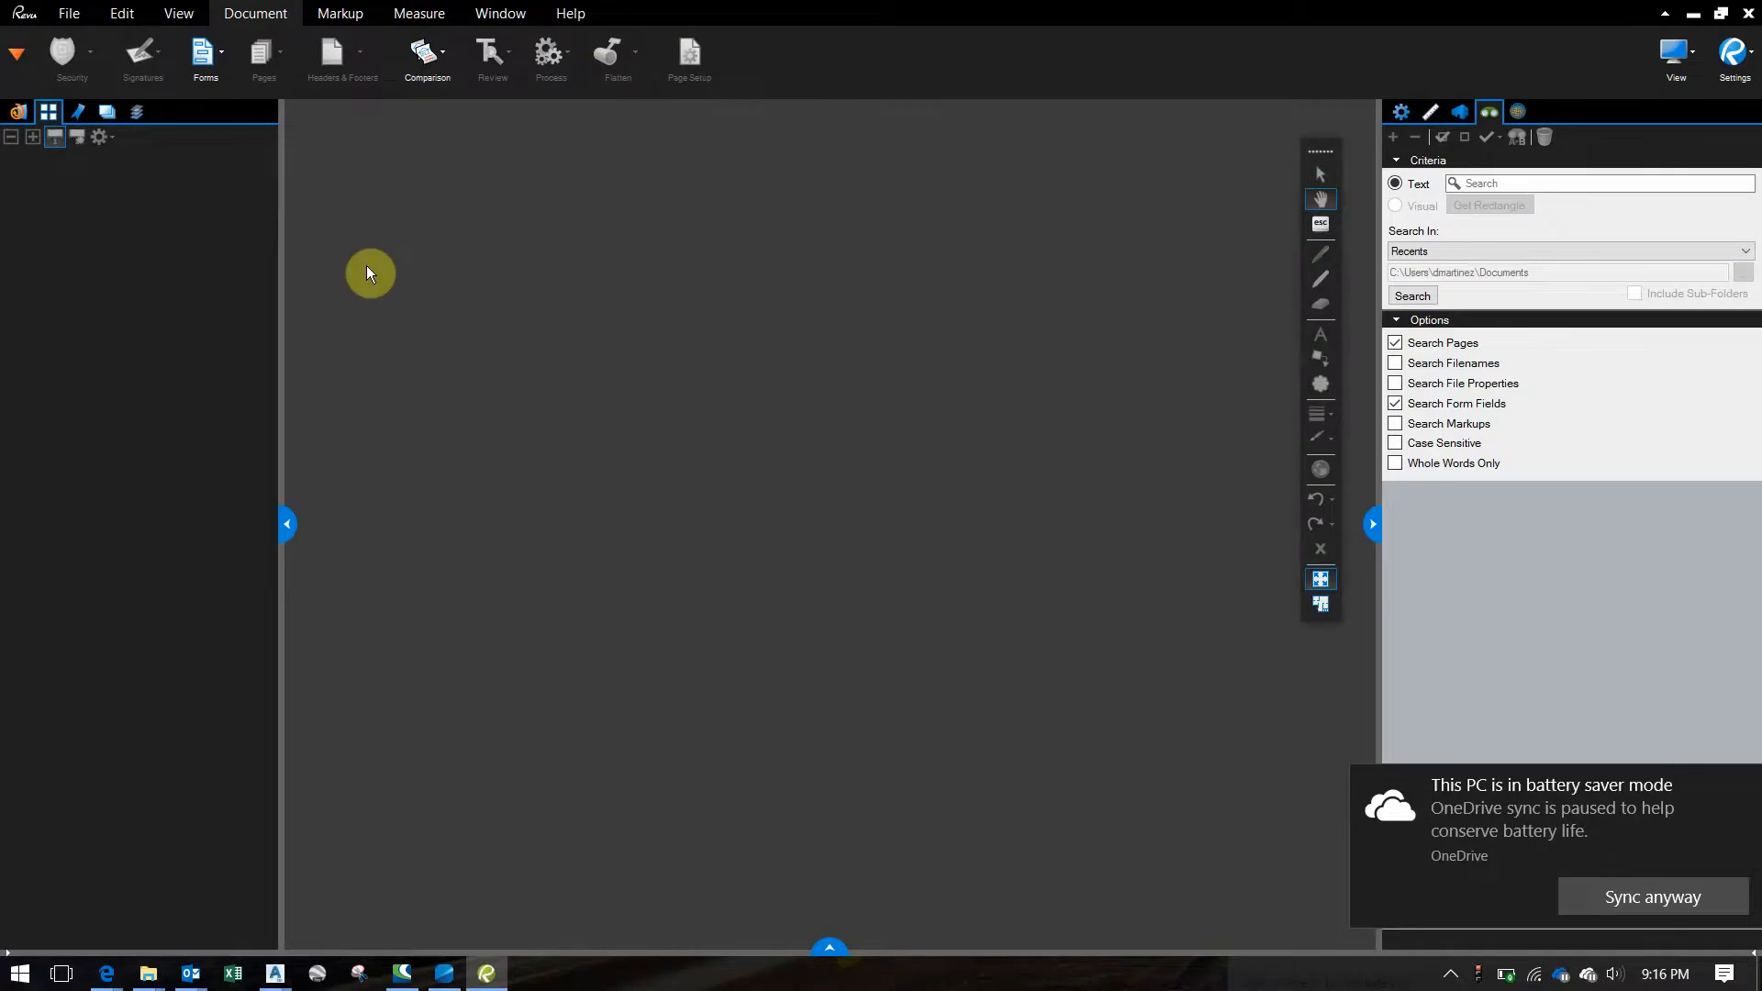
key(XF86MonBrightnessUp)
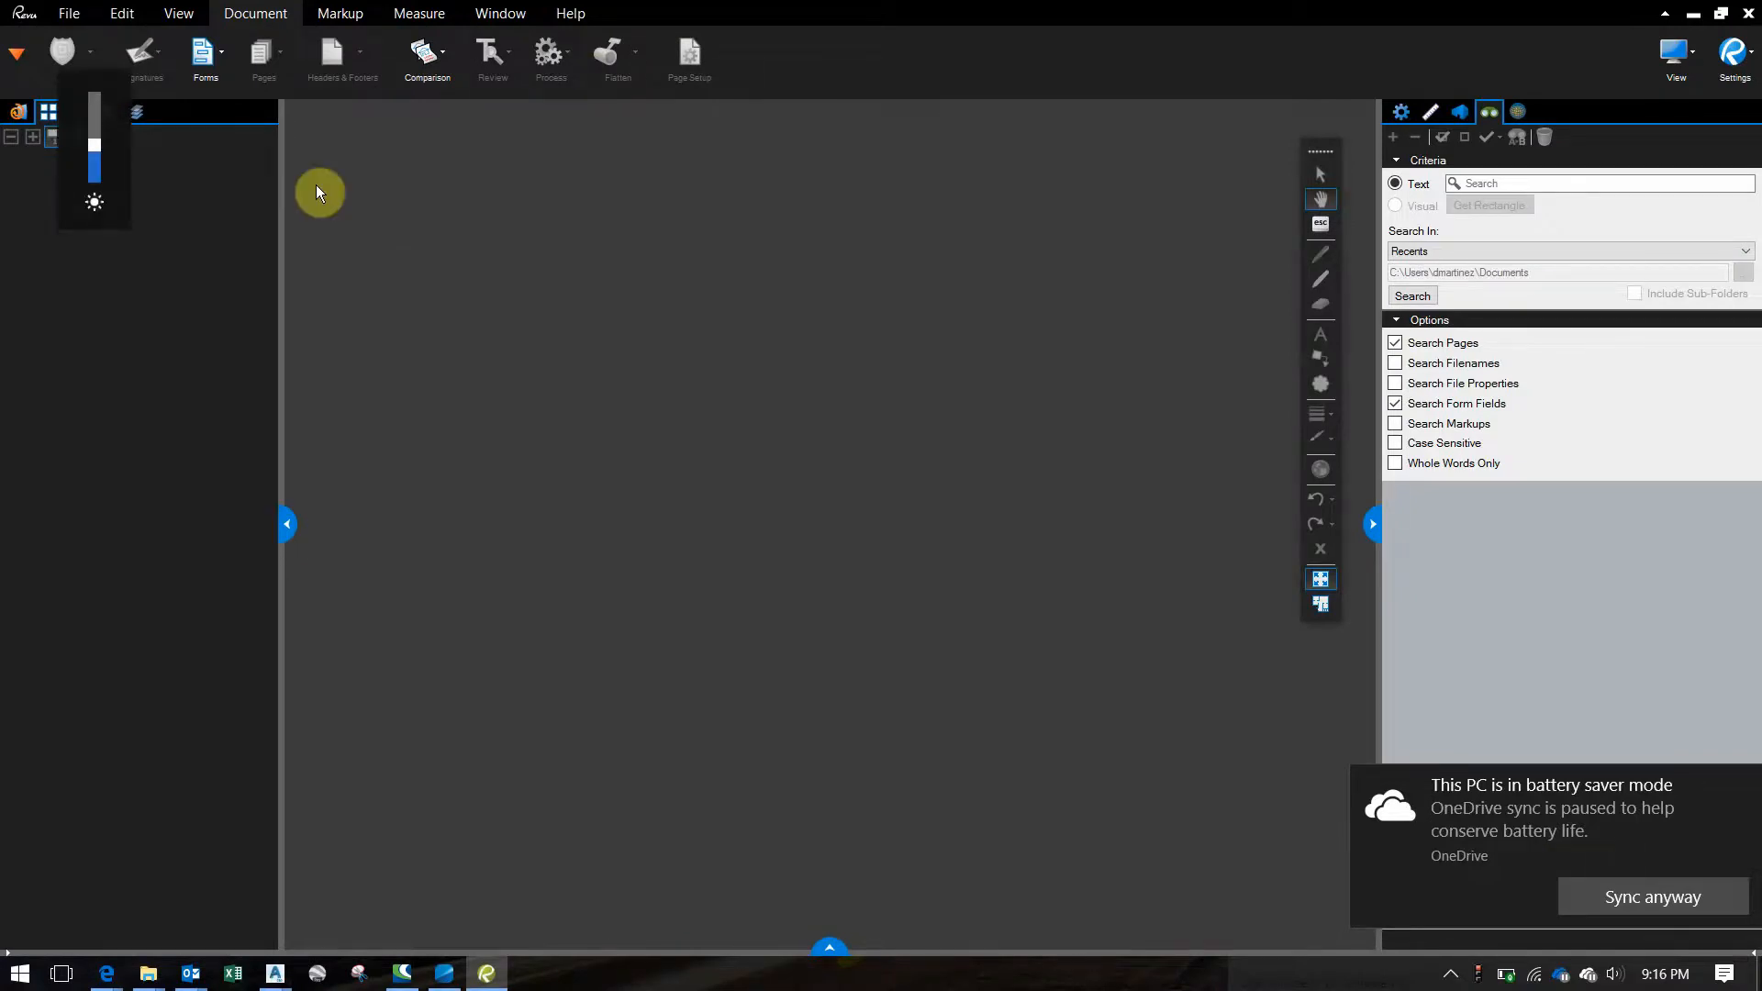
click(48, 111)
click(57, 178)
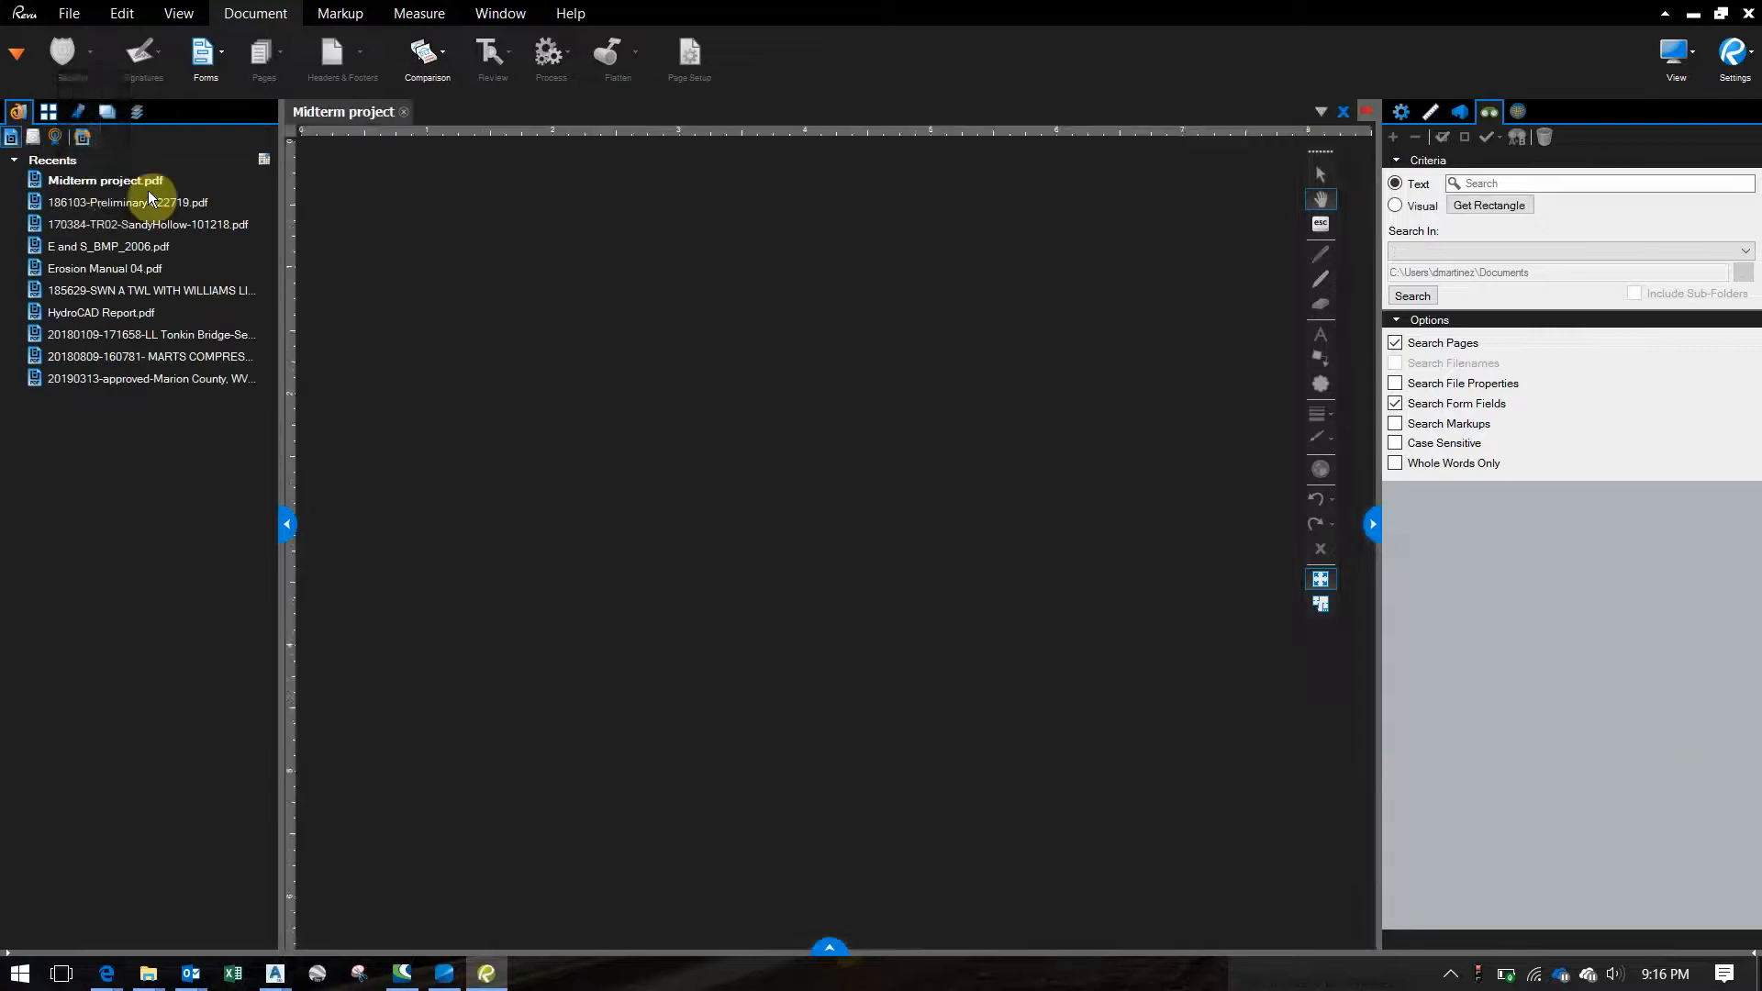
click(49, 111)
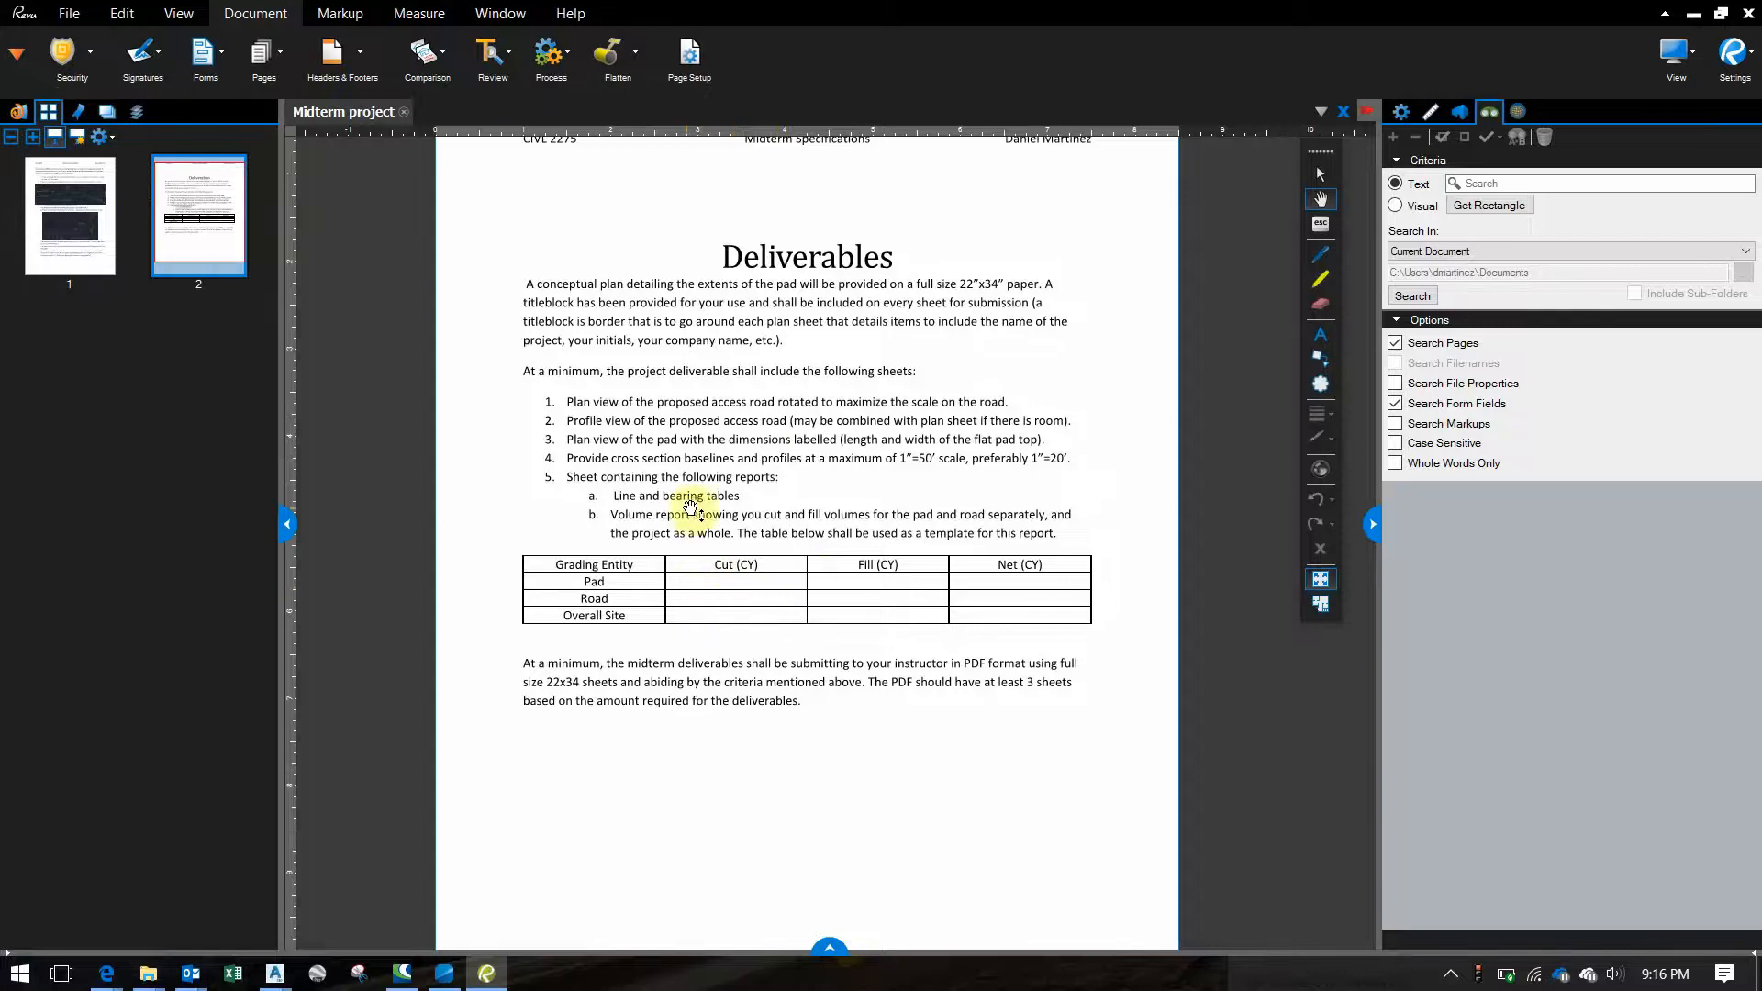
scroll(690, 507, up, 1)
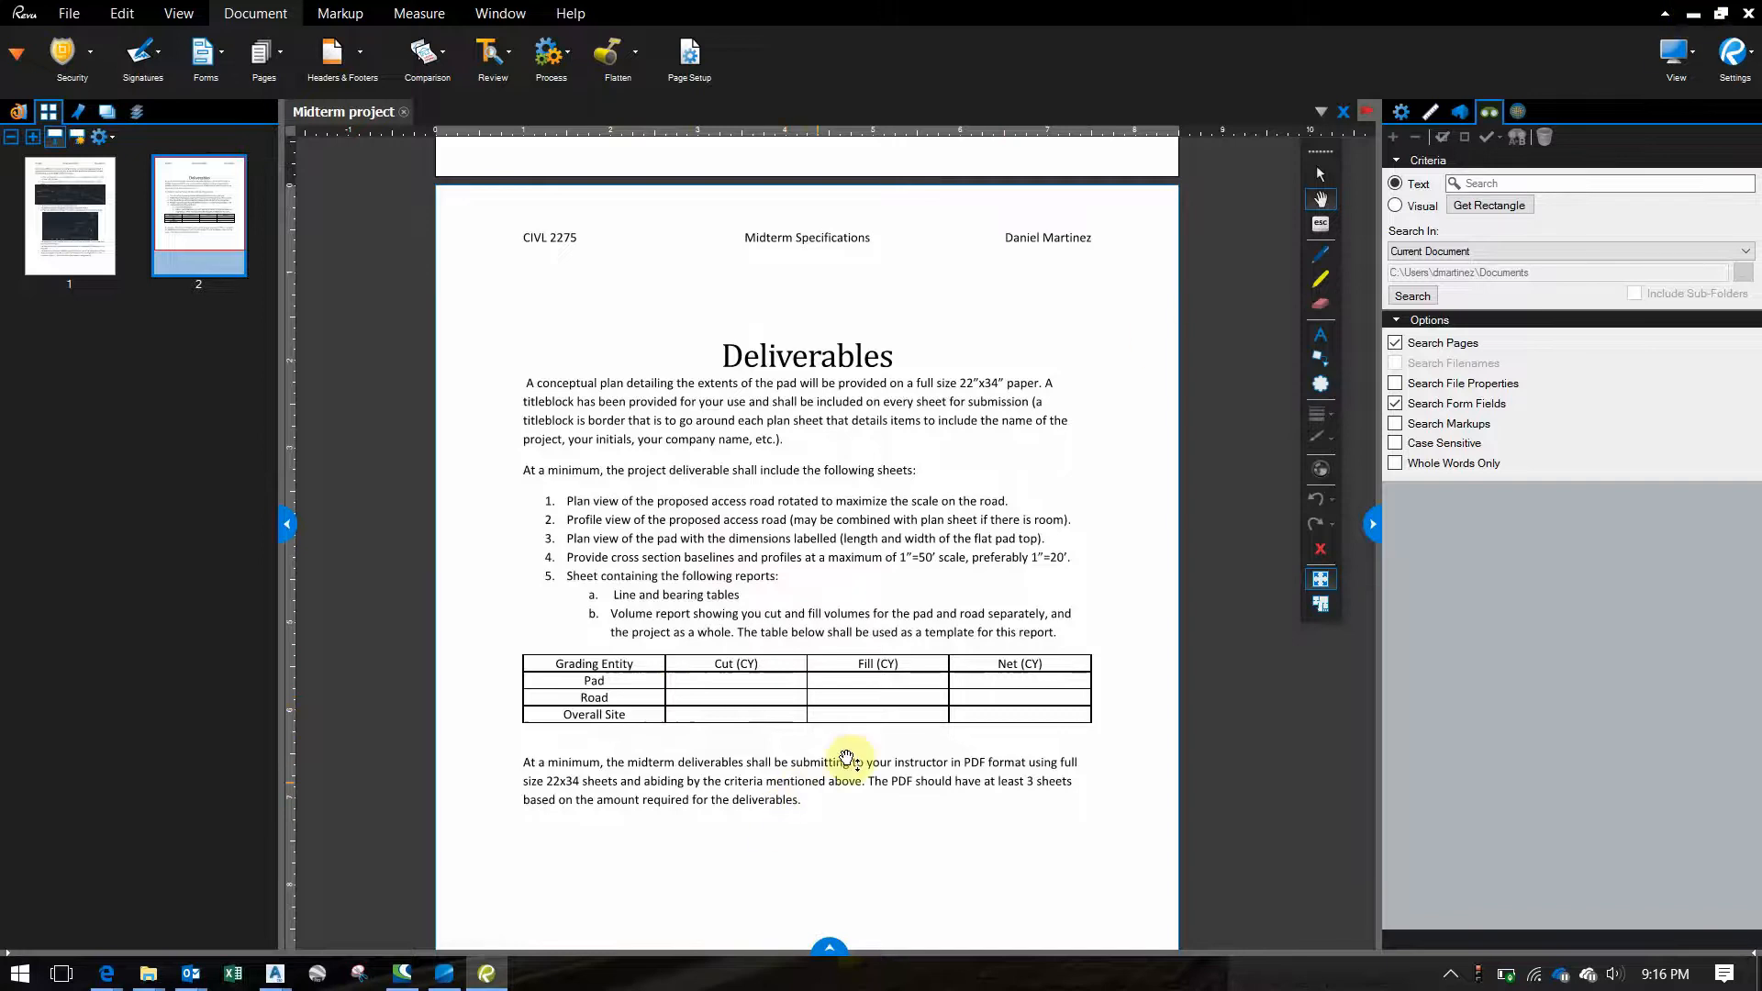
click(1693, 13)
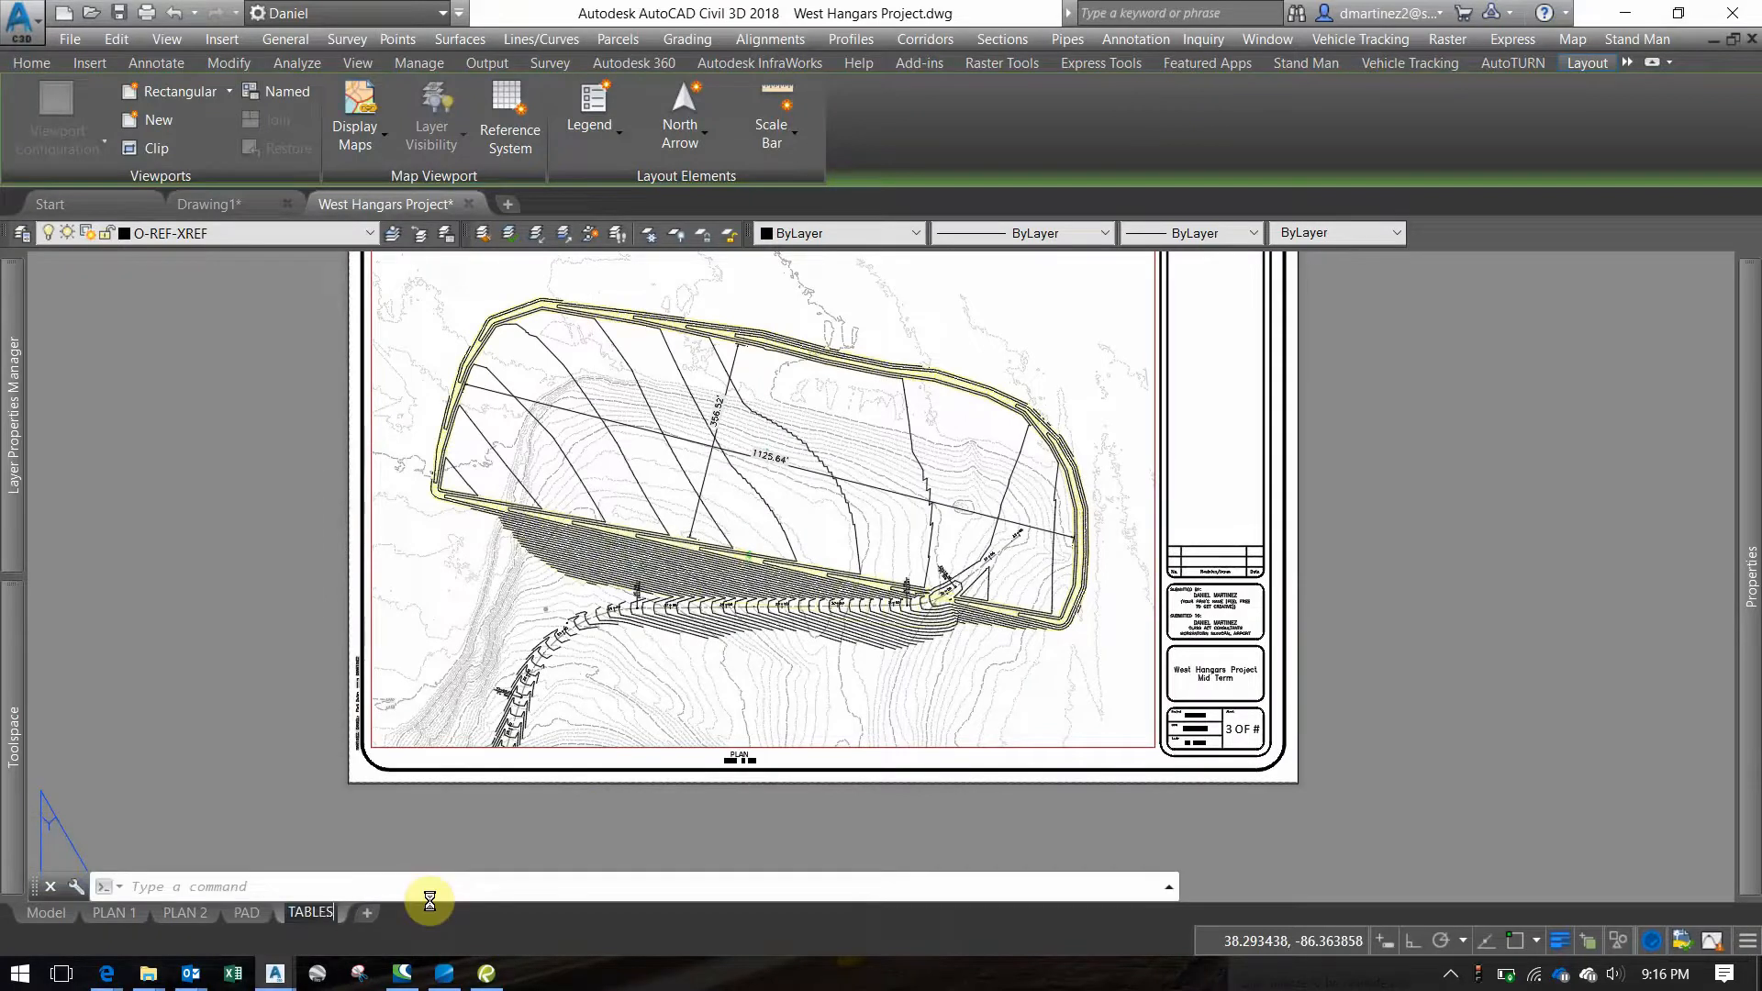
Rename the copied layout TABLES and erase its viewport and plan title from the sheet
click(779, 729)
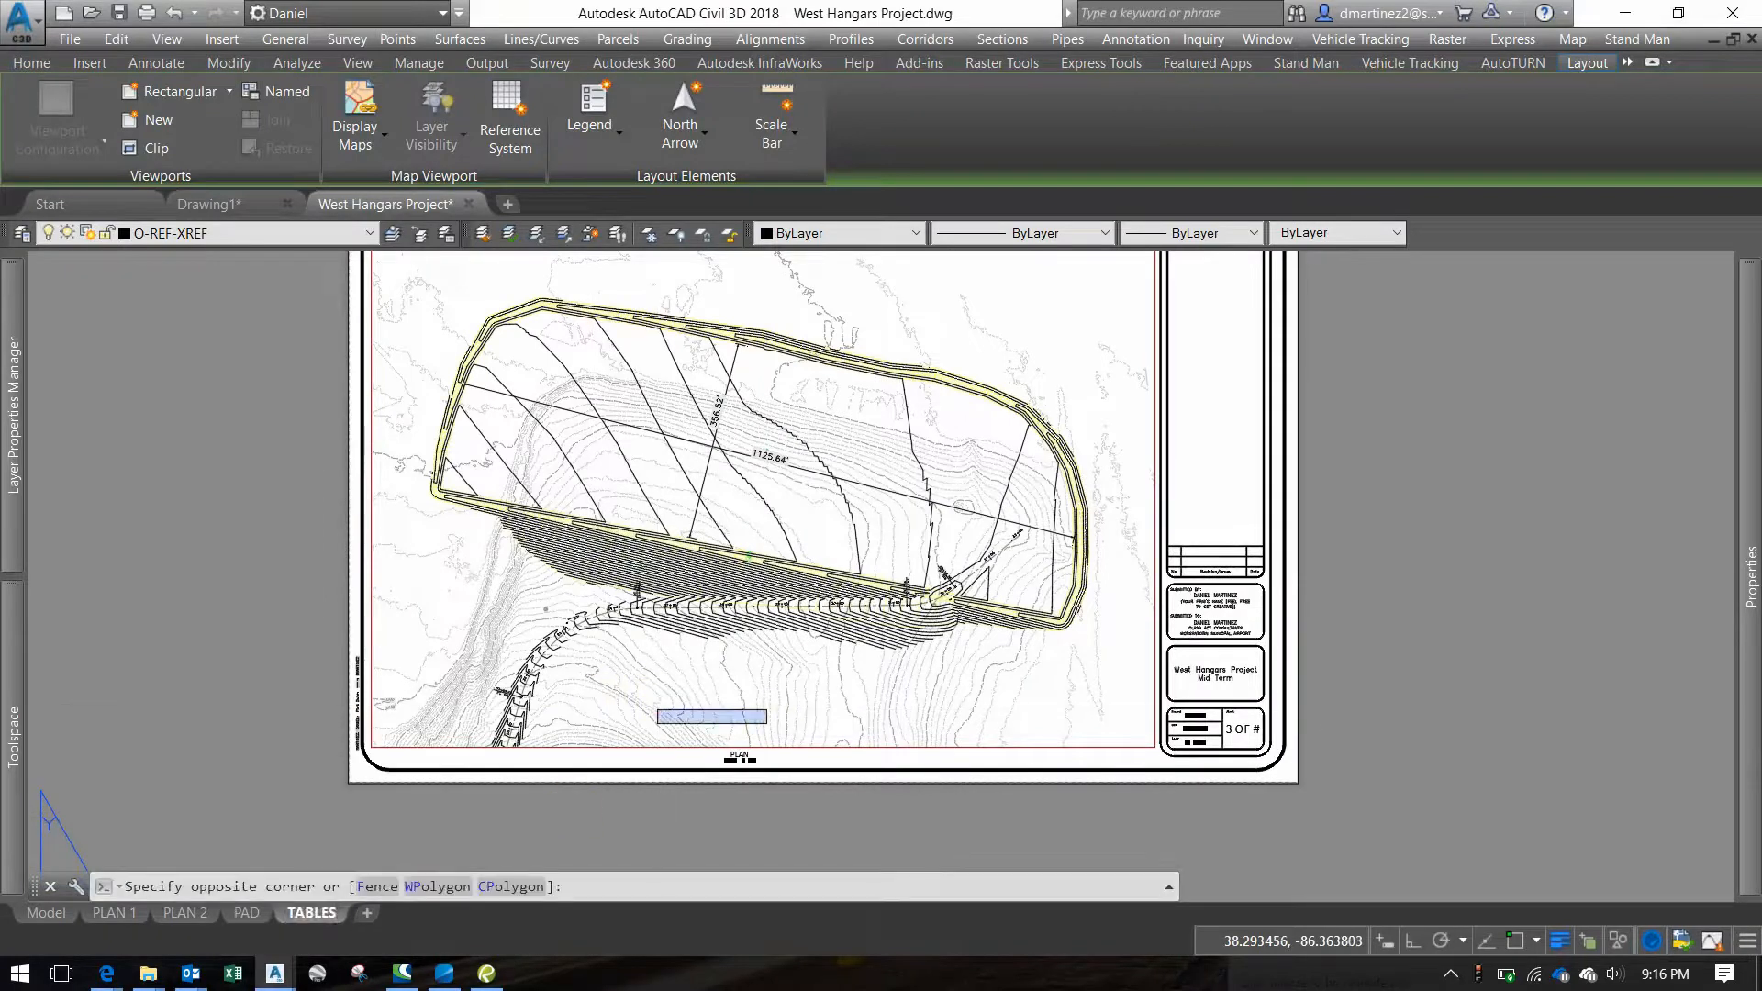
click(725, 757)
key(Delete)
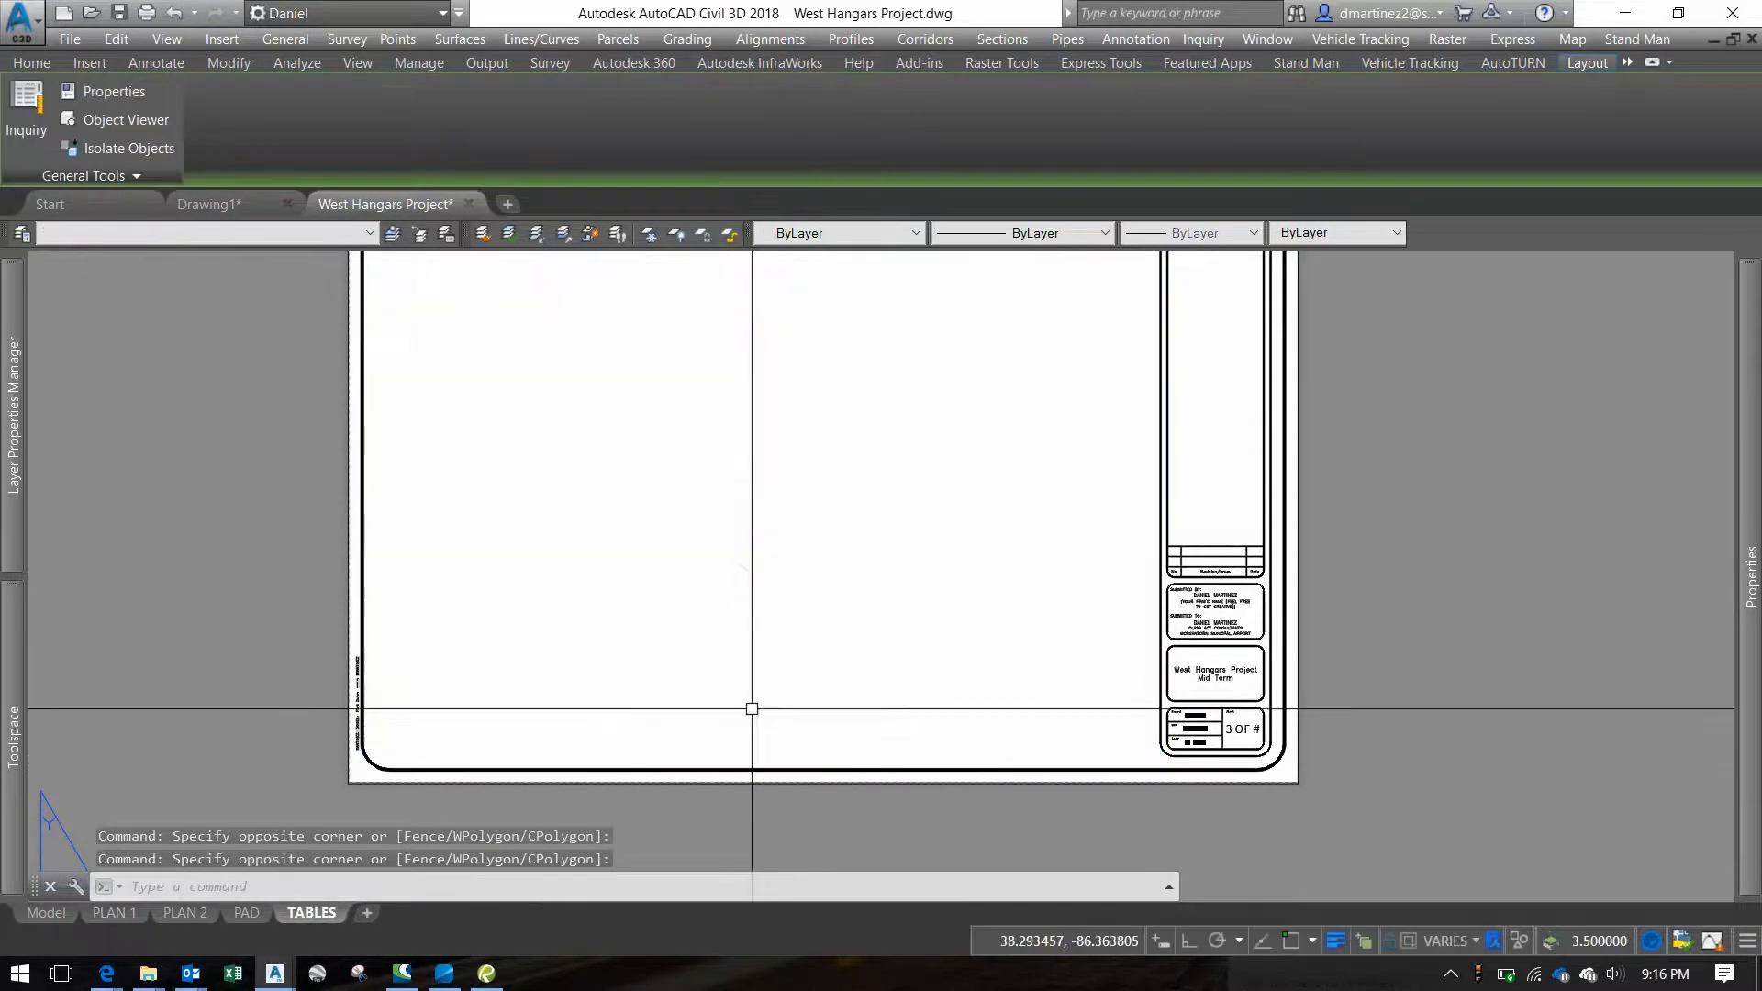
Change the sheet number in the TABLES sheet's title block to 4 OF 4
scroll(1266, 794, up, 5)
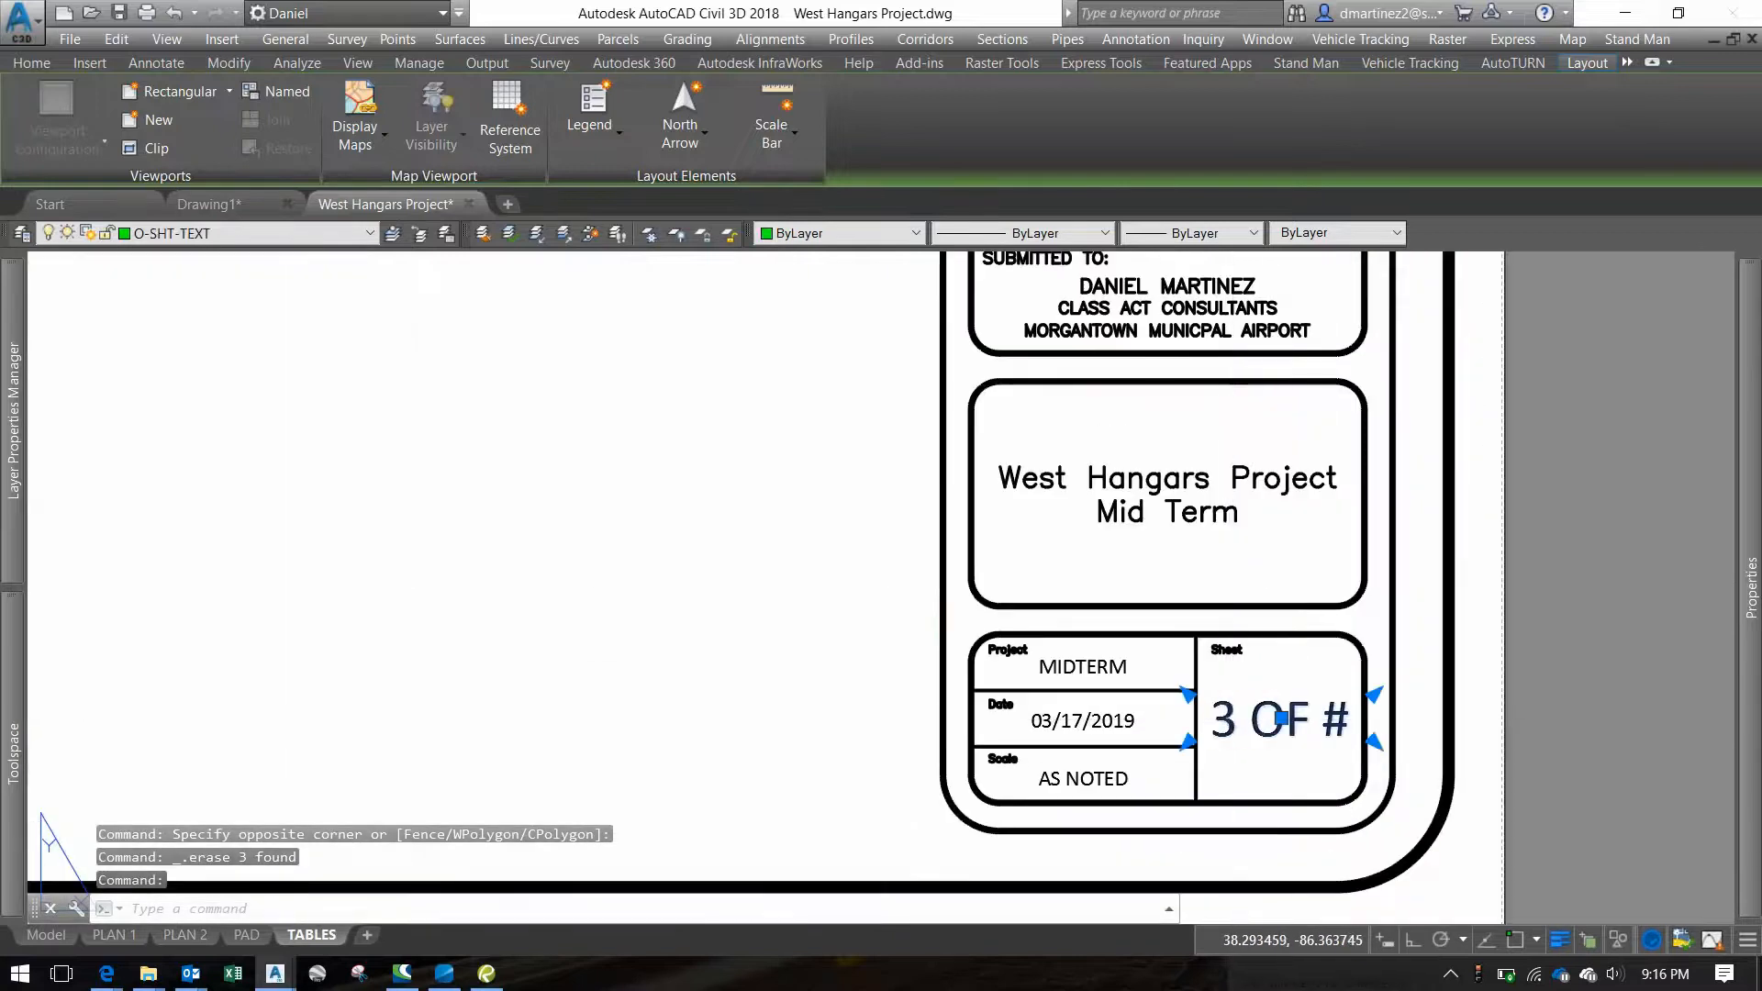
double_click(1230, 720)
text(4)
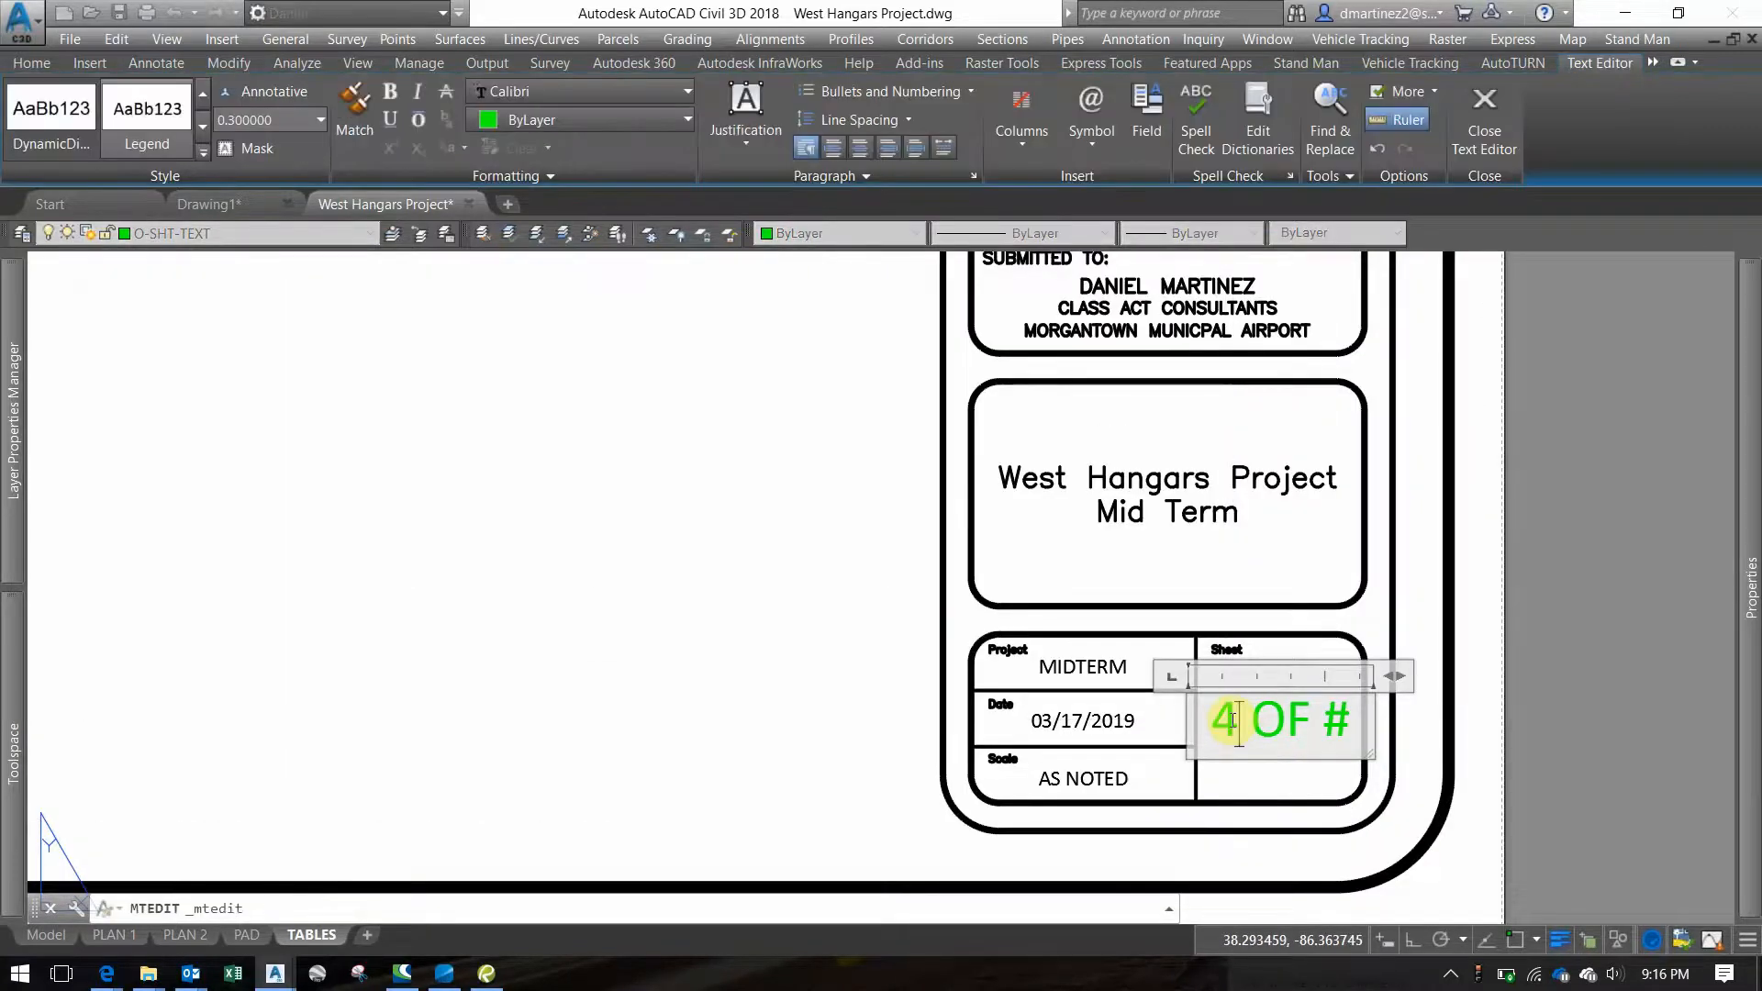
key(Delete)
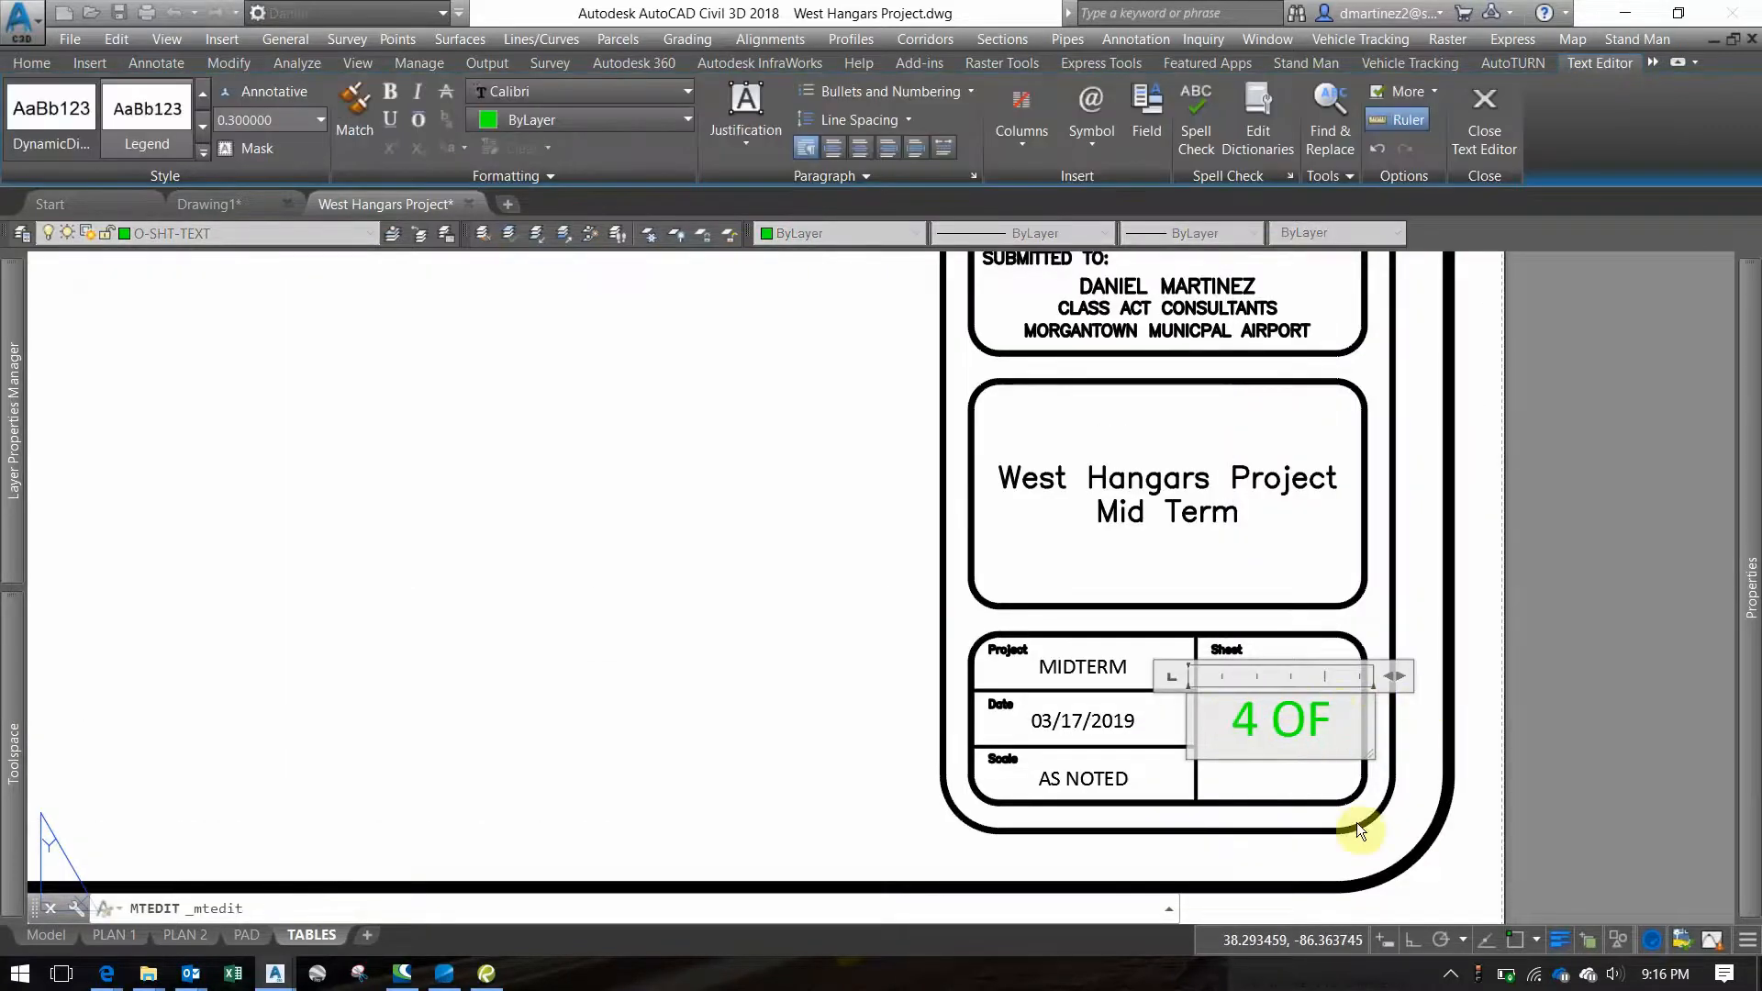
text(4)
click(1359, 831)
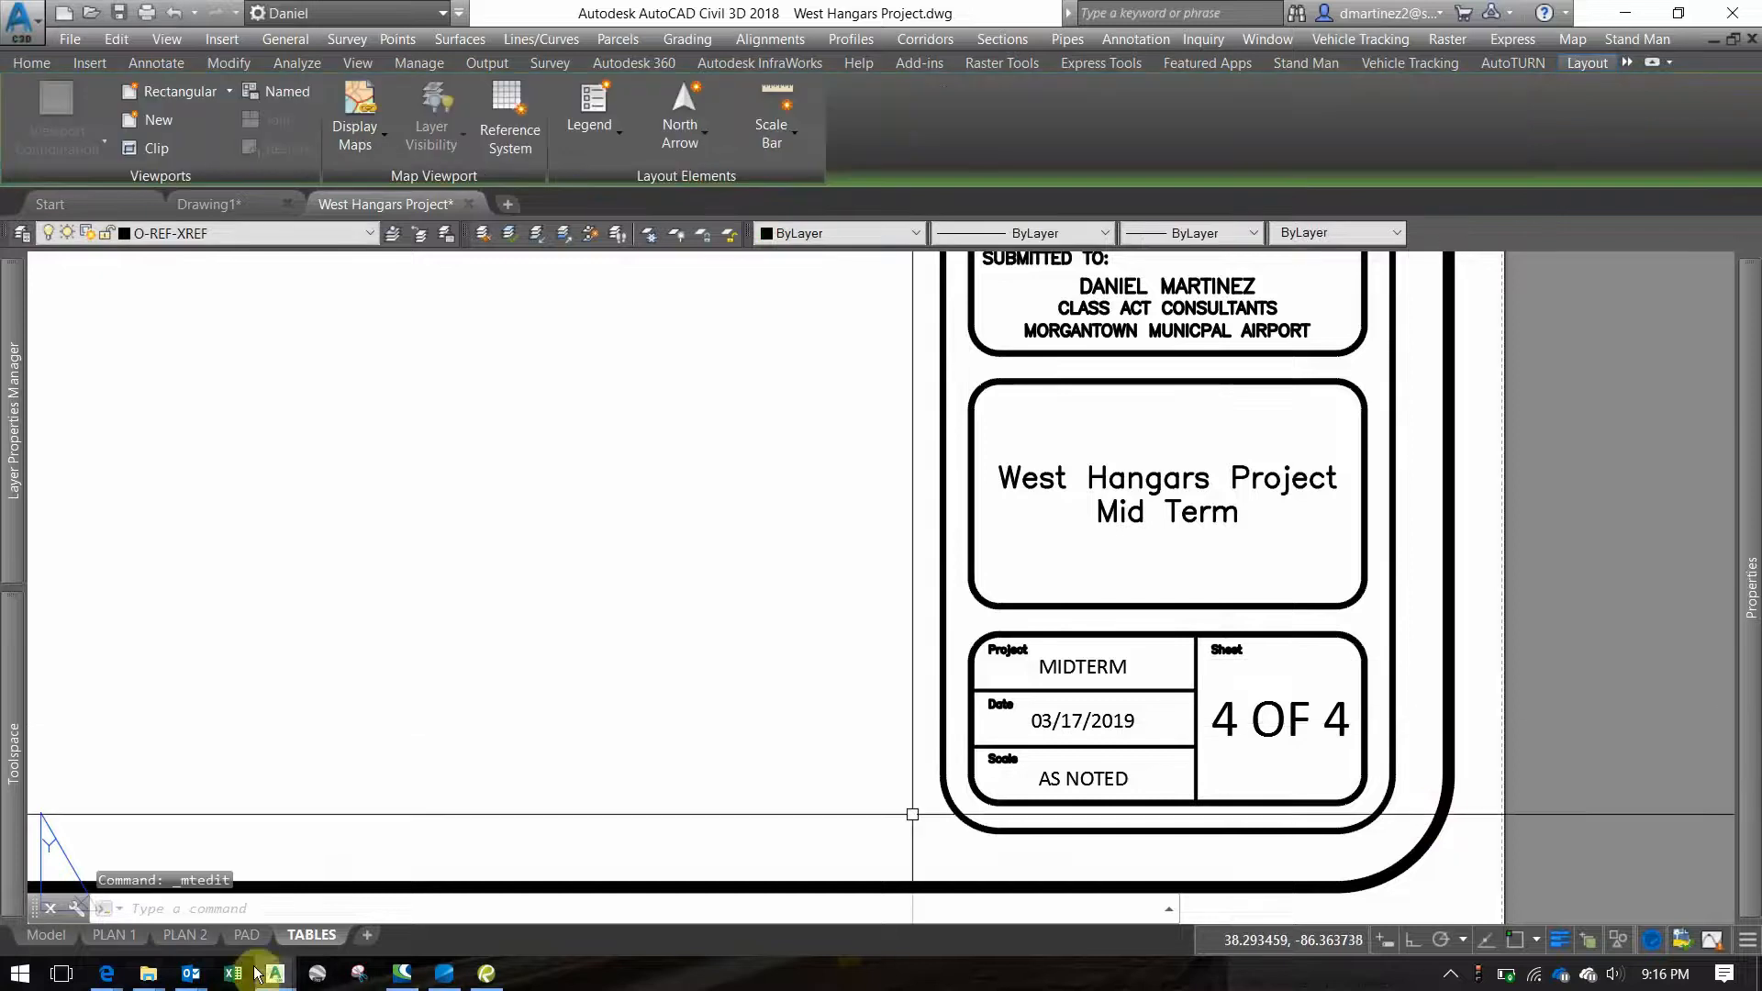
Save the West Hangars Project drawing with the new TABLES sheet
scroll(1345, 704, down, 4)
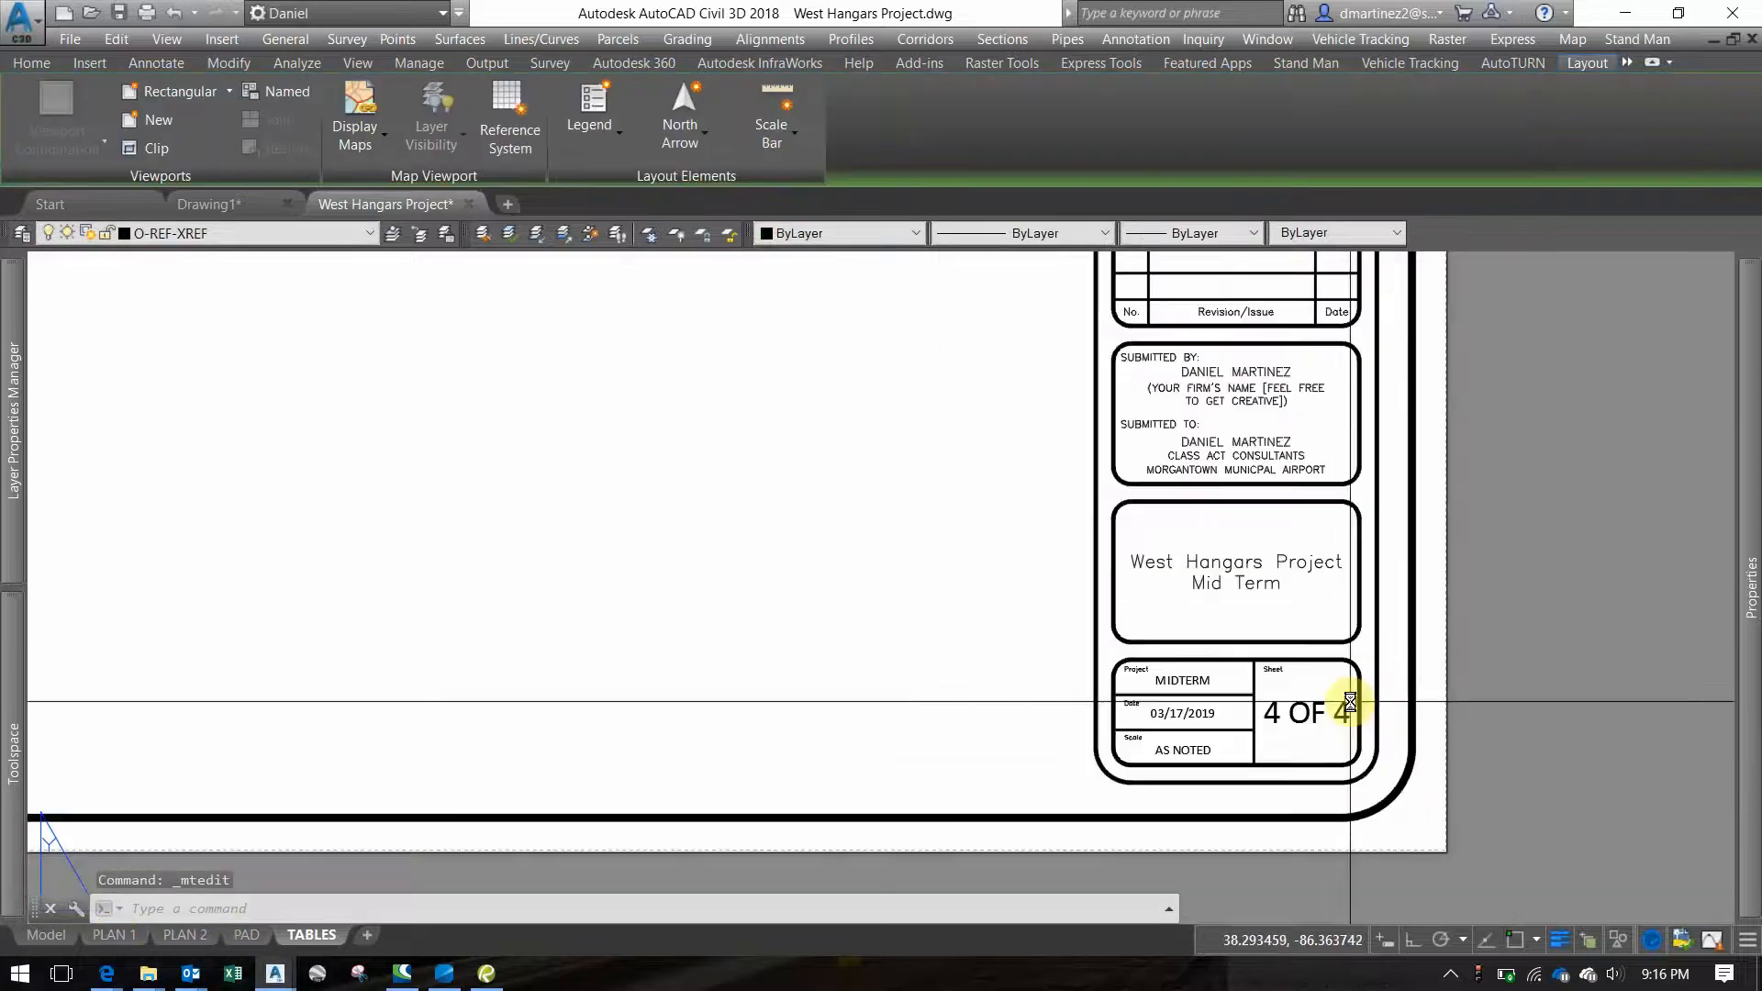
middle_drag(1113, 586, 1281, 696)
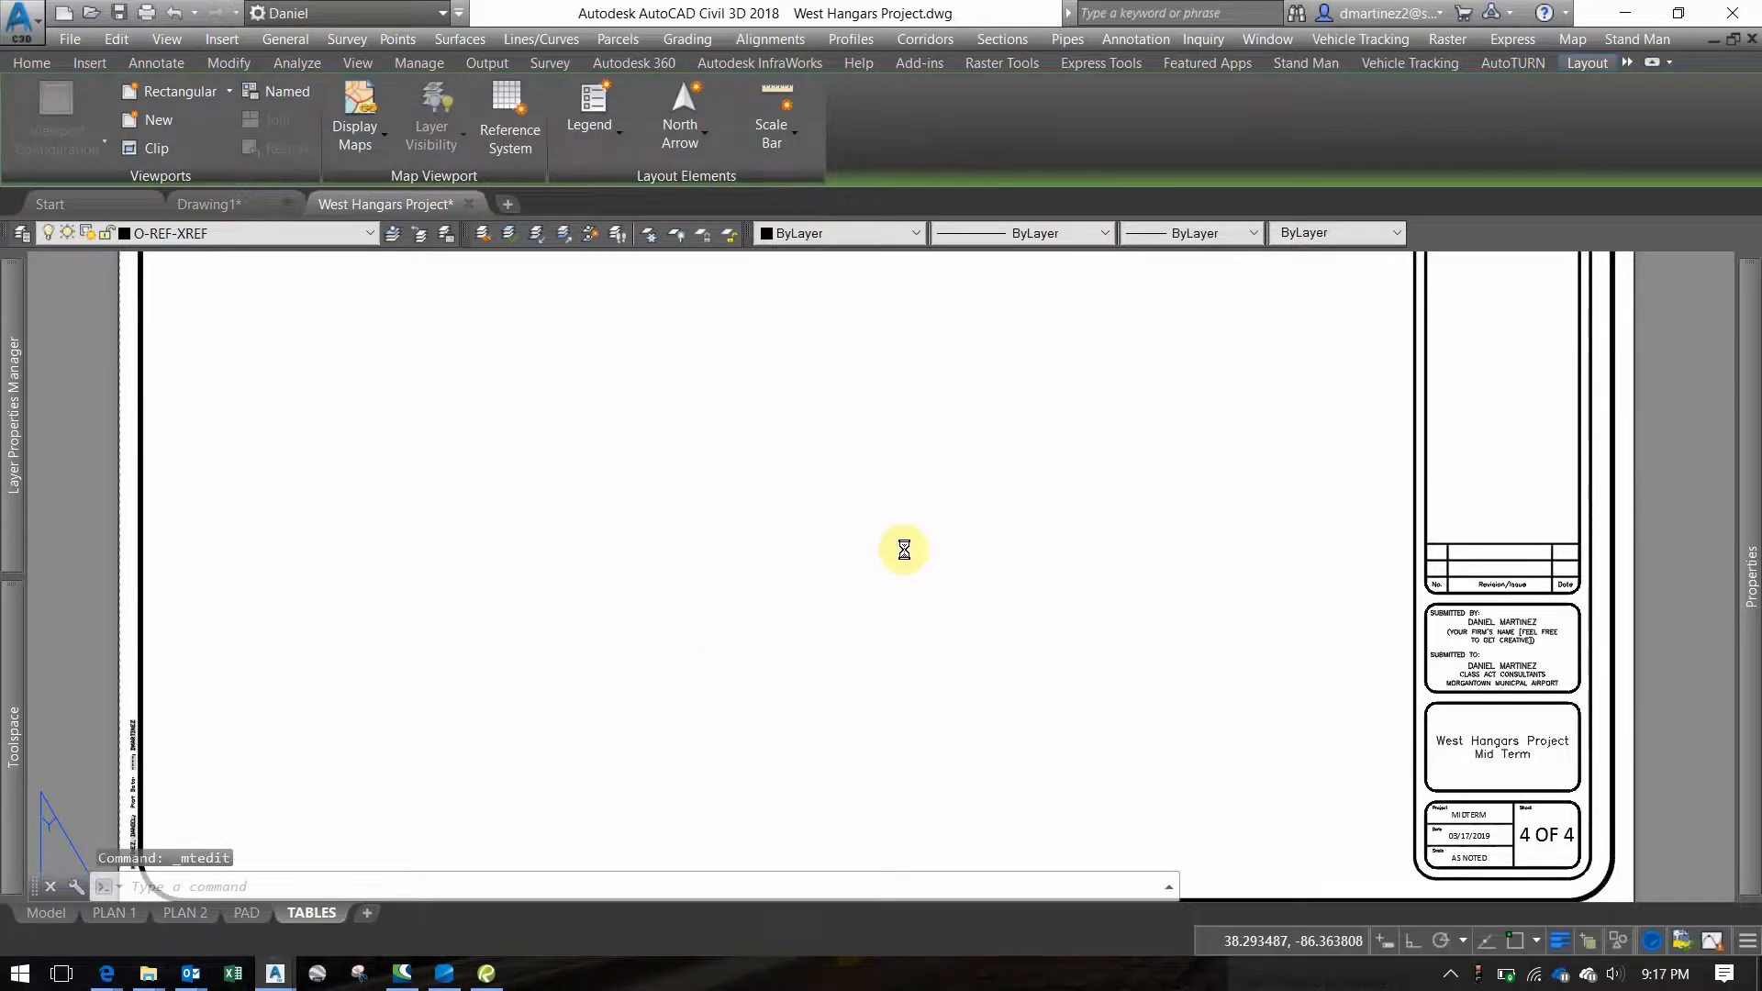
key(ctrl+s)
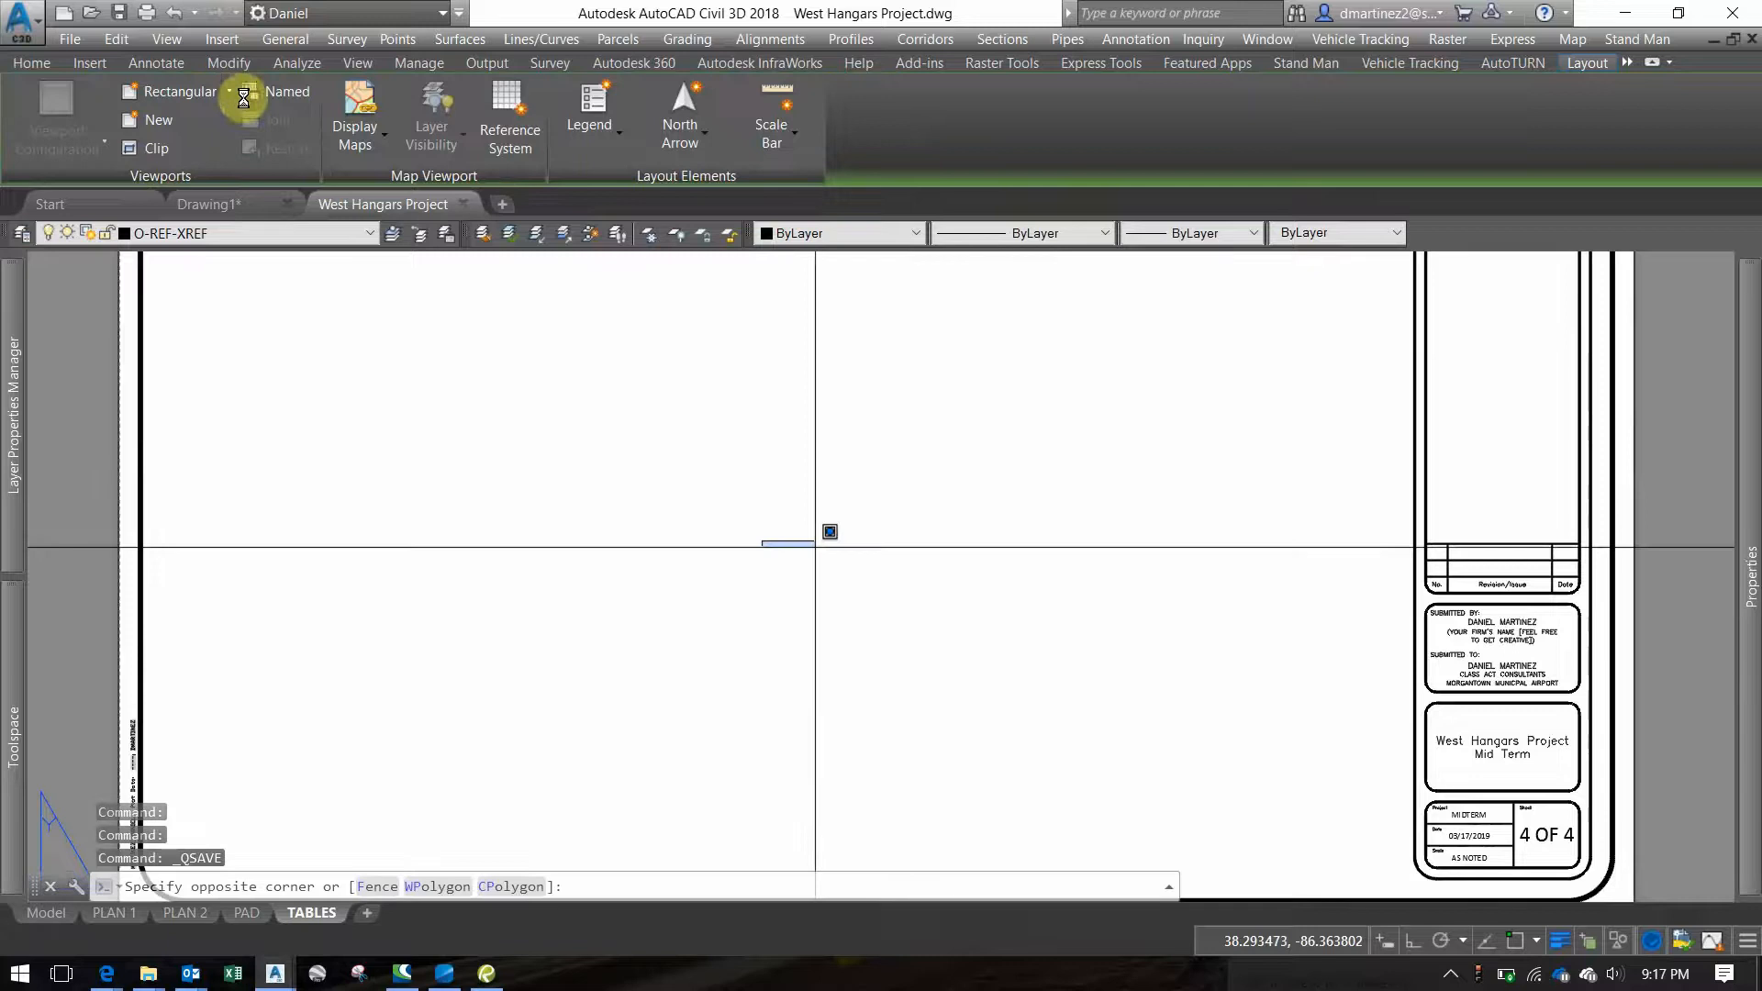
Start inserting an empty table with the RomanS table style and check the volume report template in Midterm project.pdf
click(95, 63)
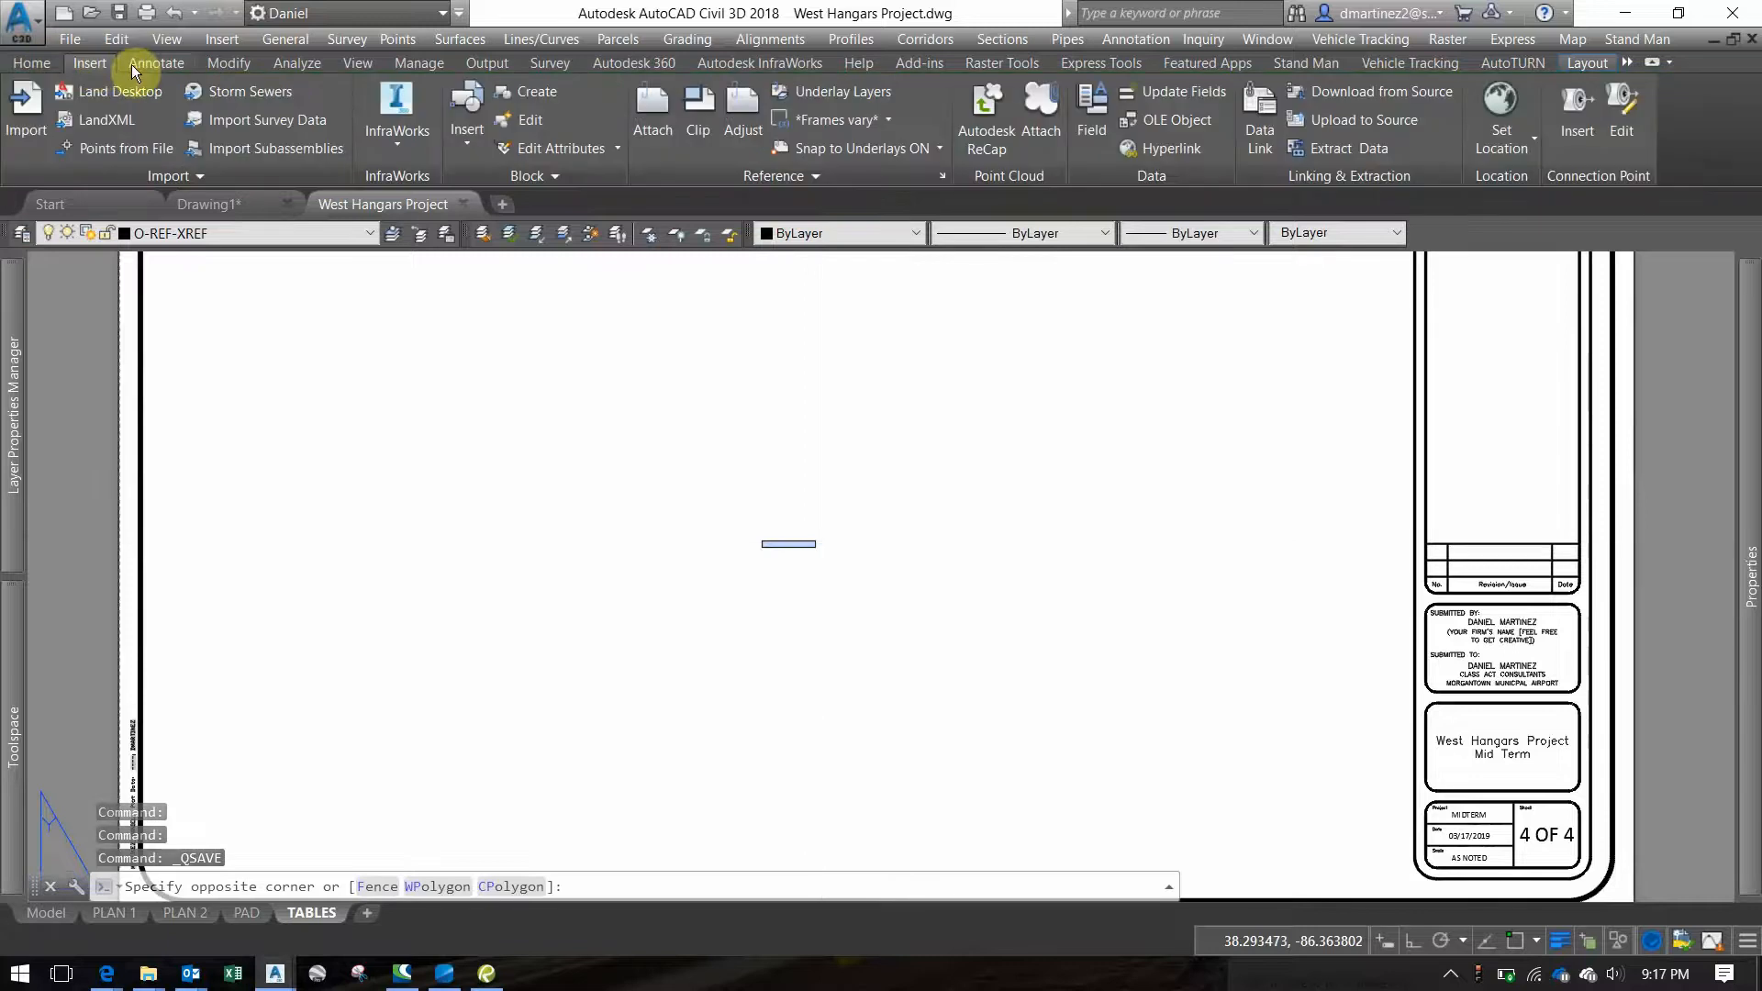
click(138, 65)
click(1363, 119)
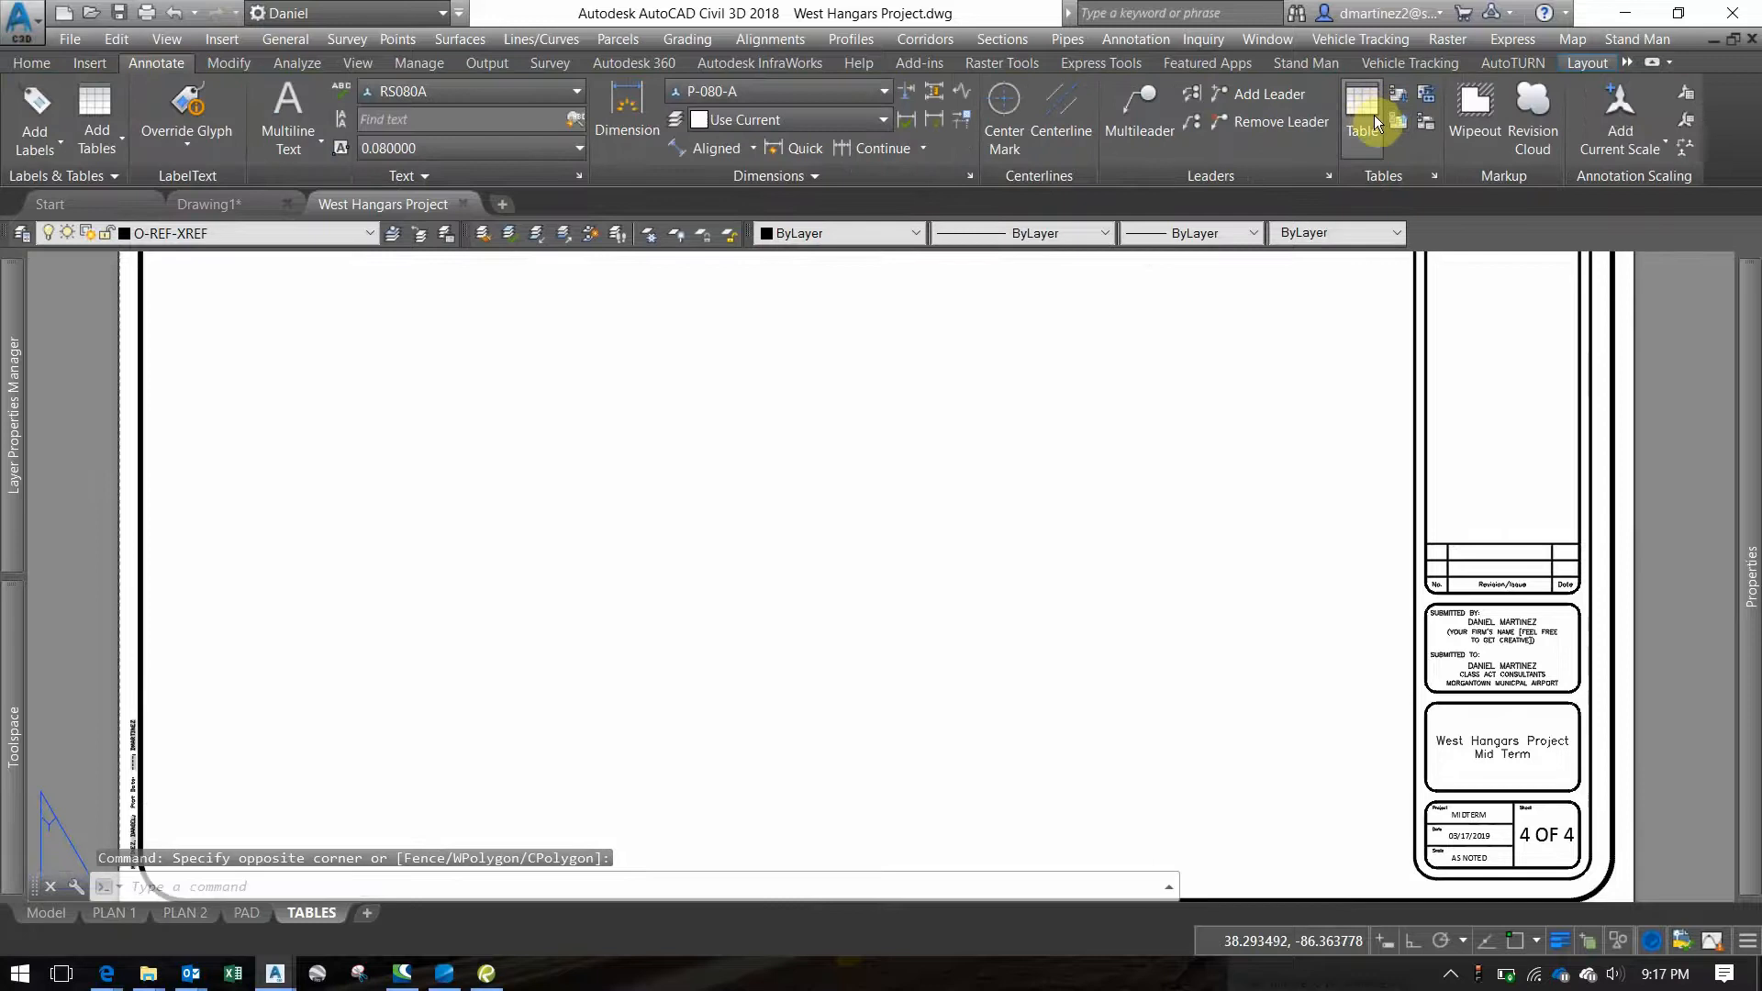
click(592, 279)
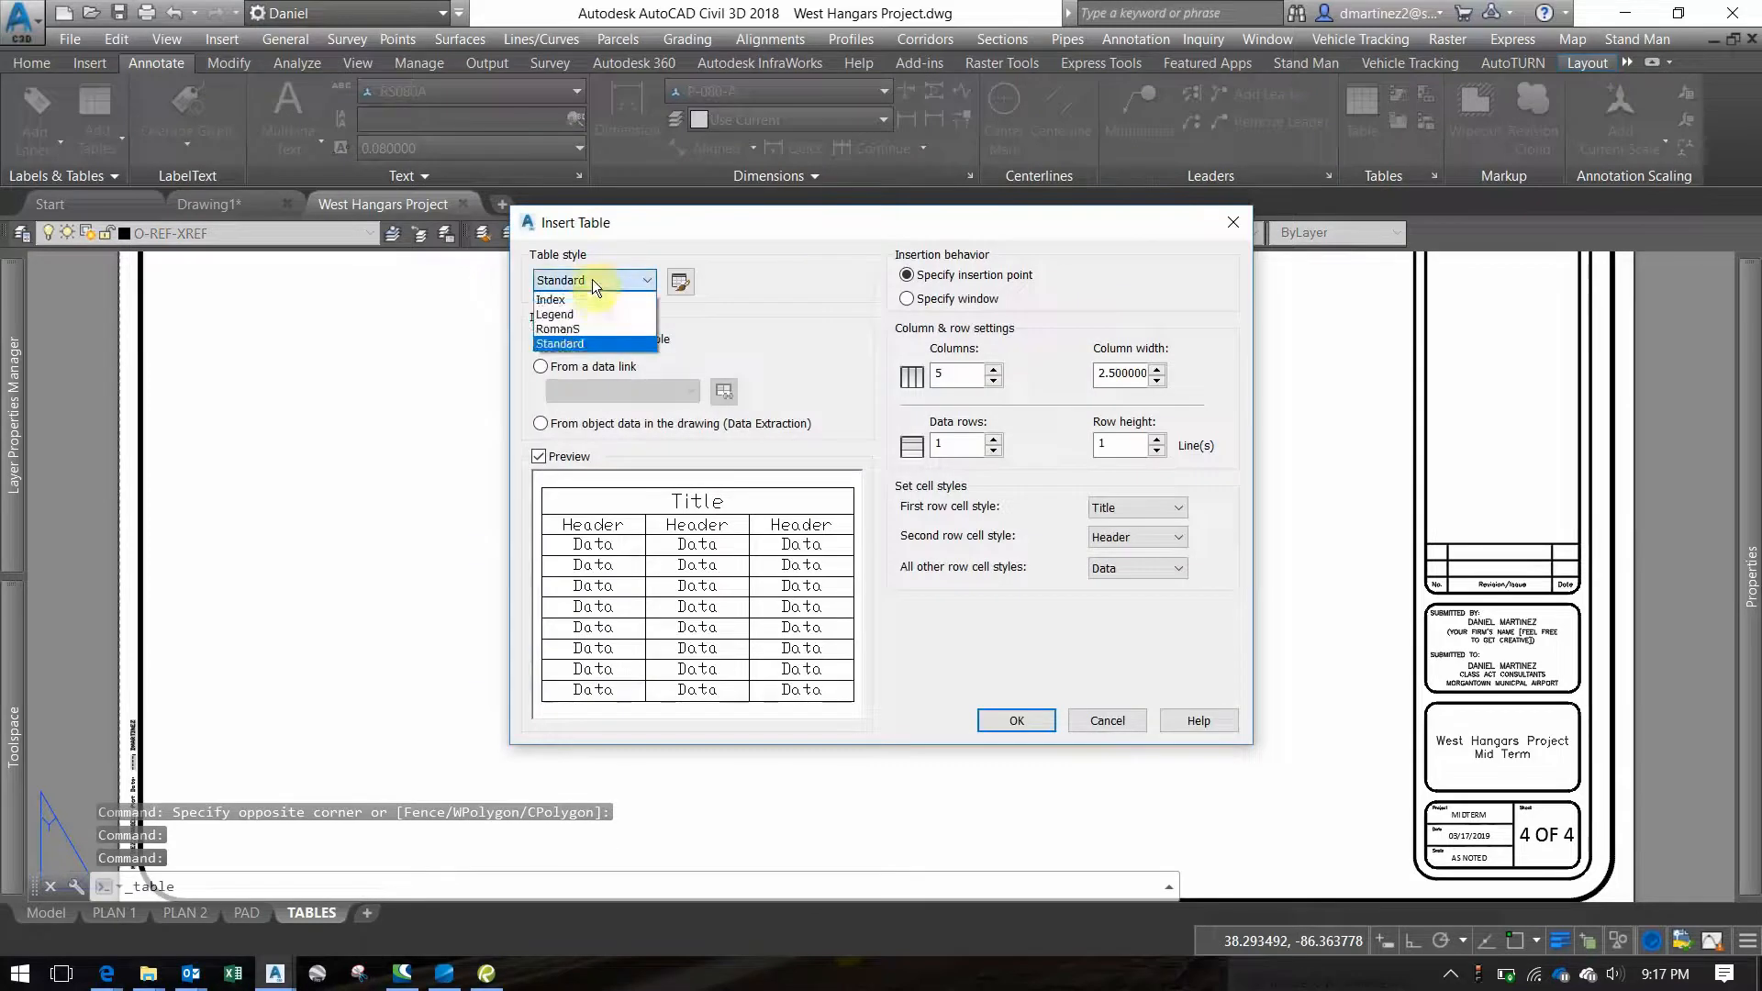
click(592, 328)
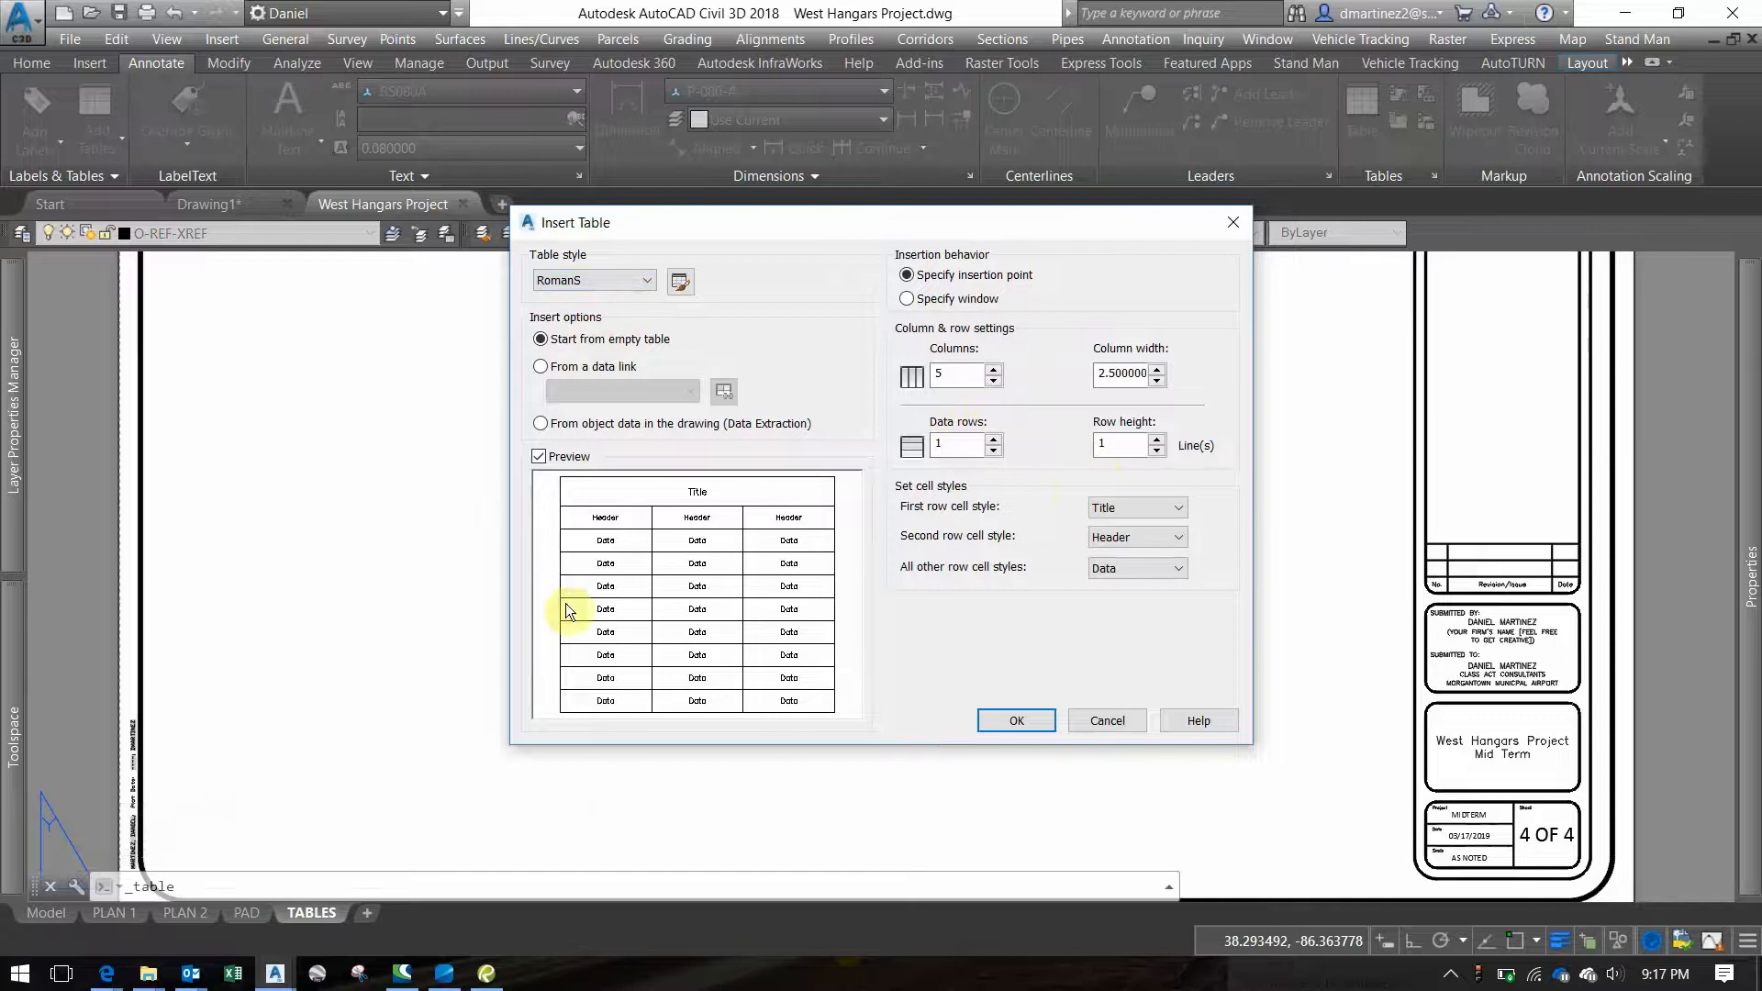
click(487, 972)
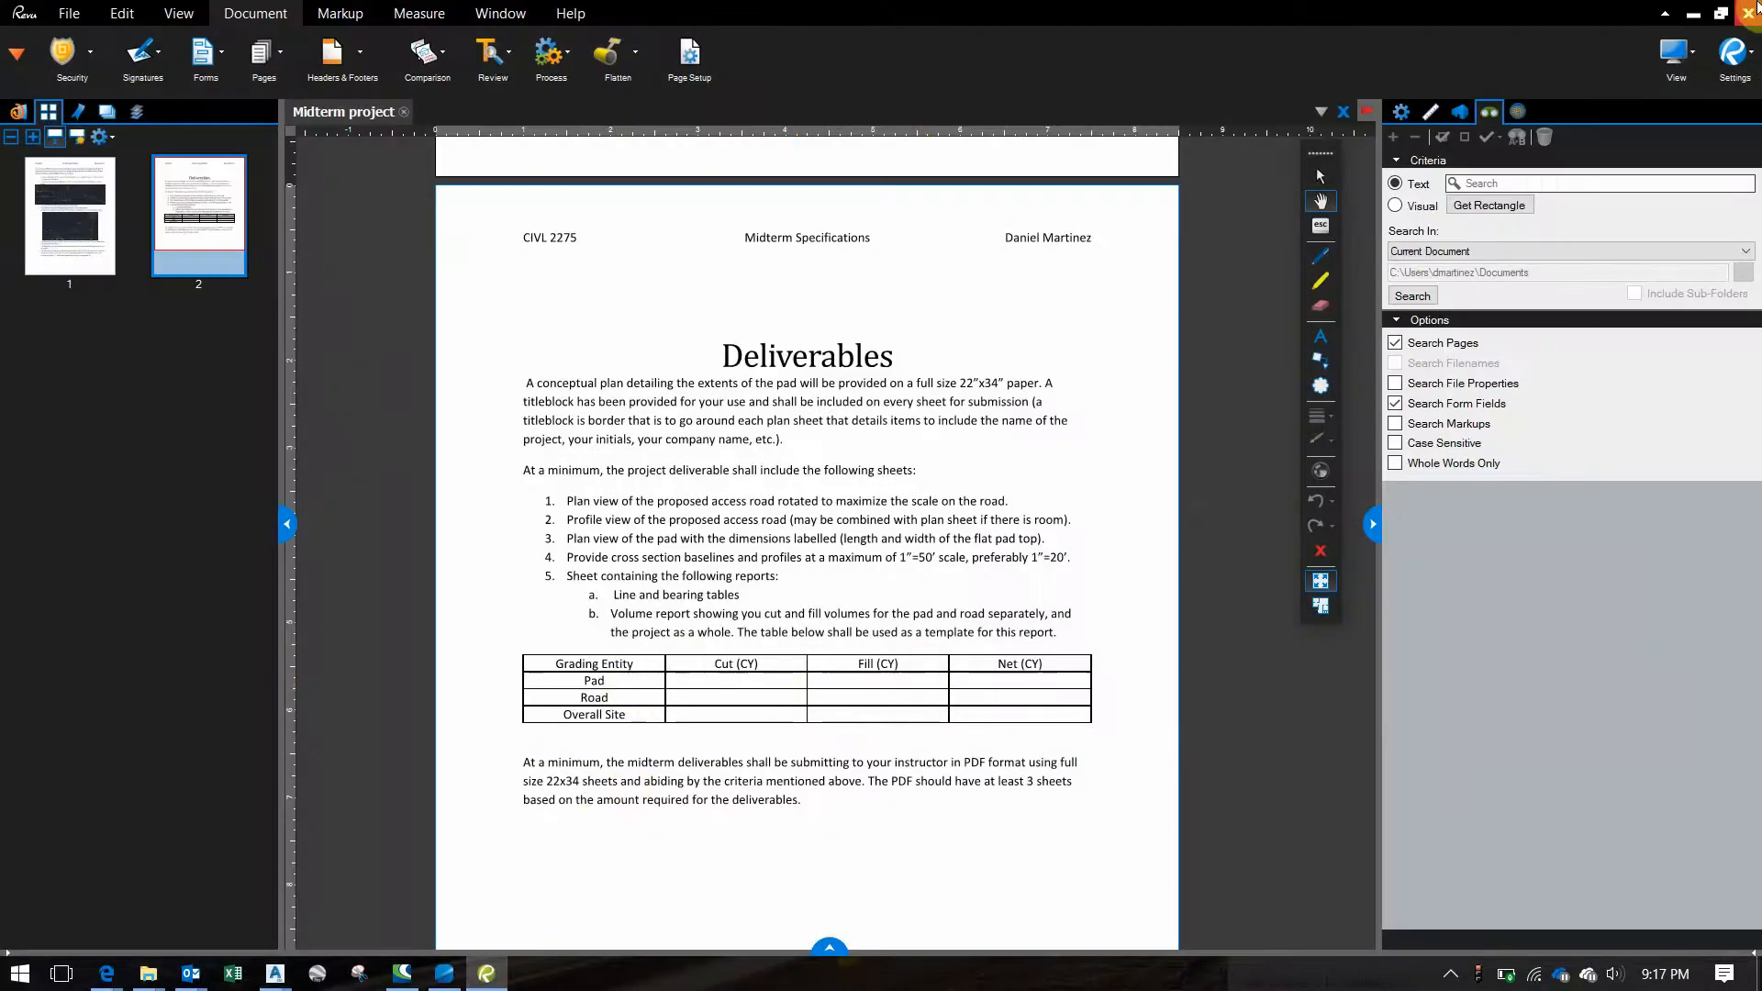
click(1693, 13)
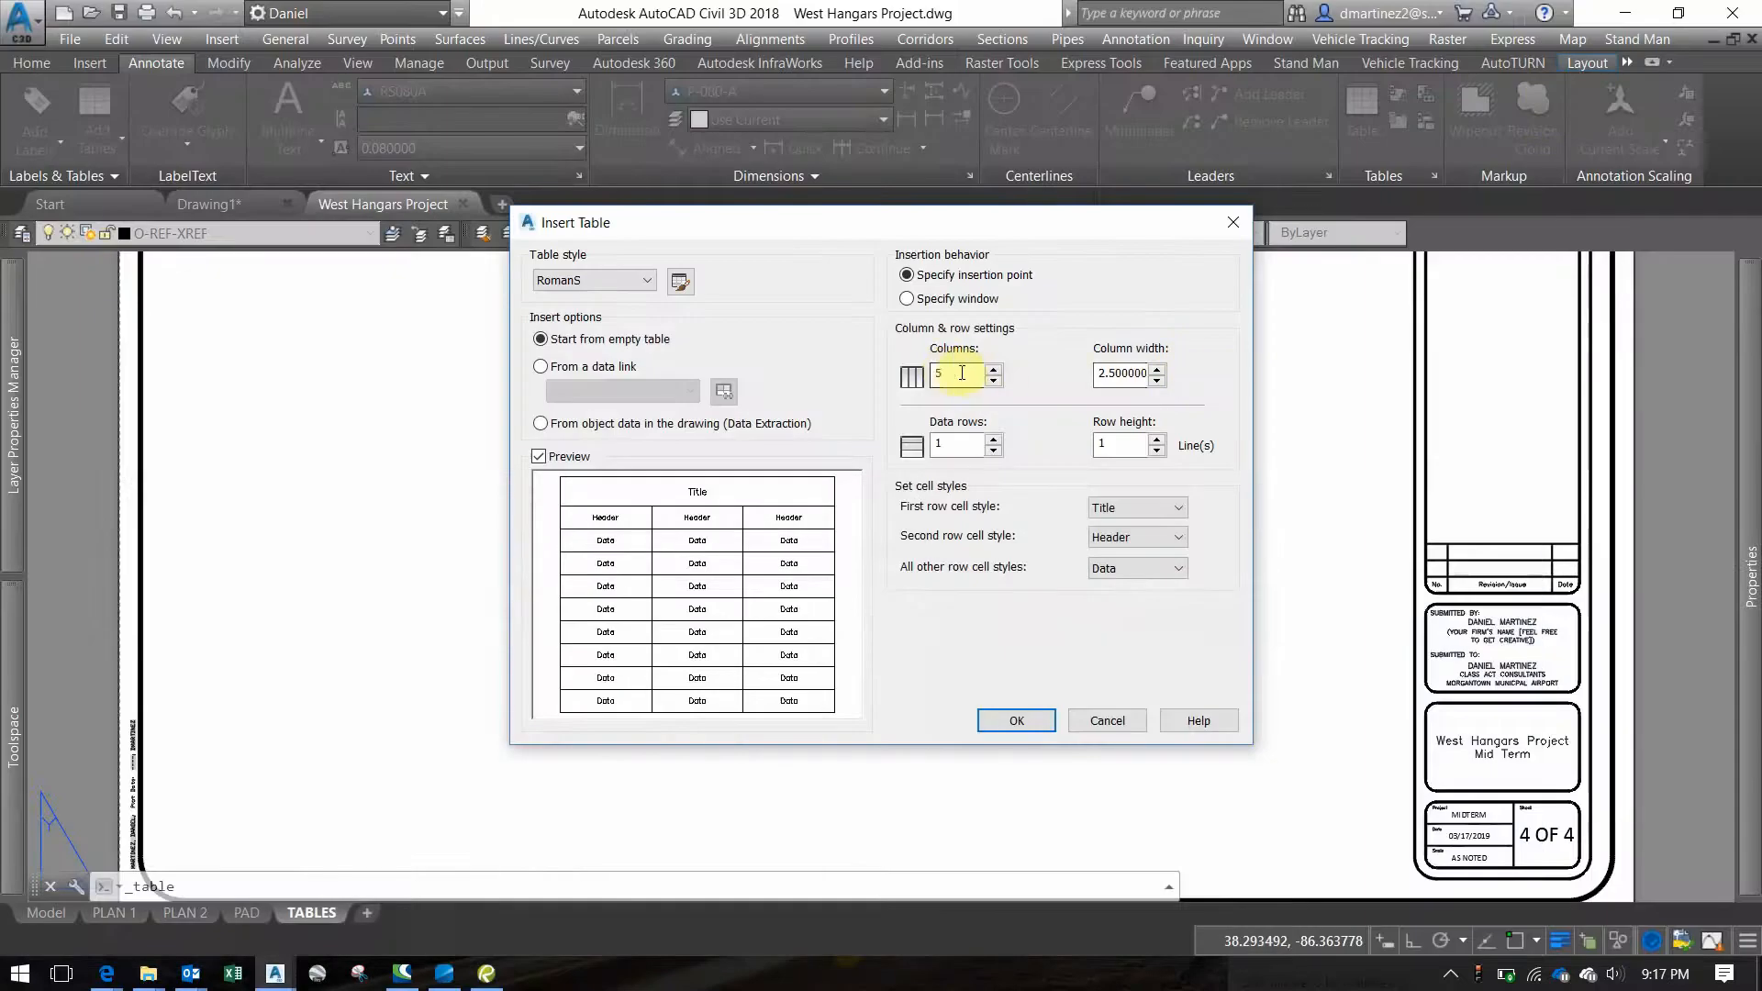
Set the table to 4 columns and 3 data rows, recheck the PDF template, and place it on the TABLES sheet
double_click(961, 373)
text(4)
double_click(958, 443)
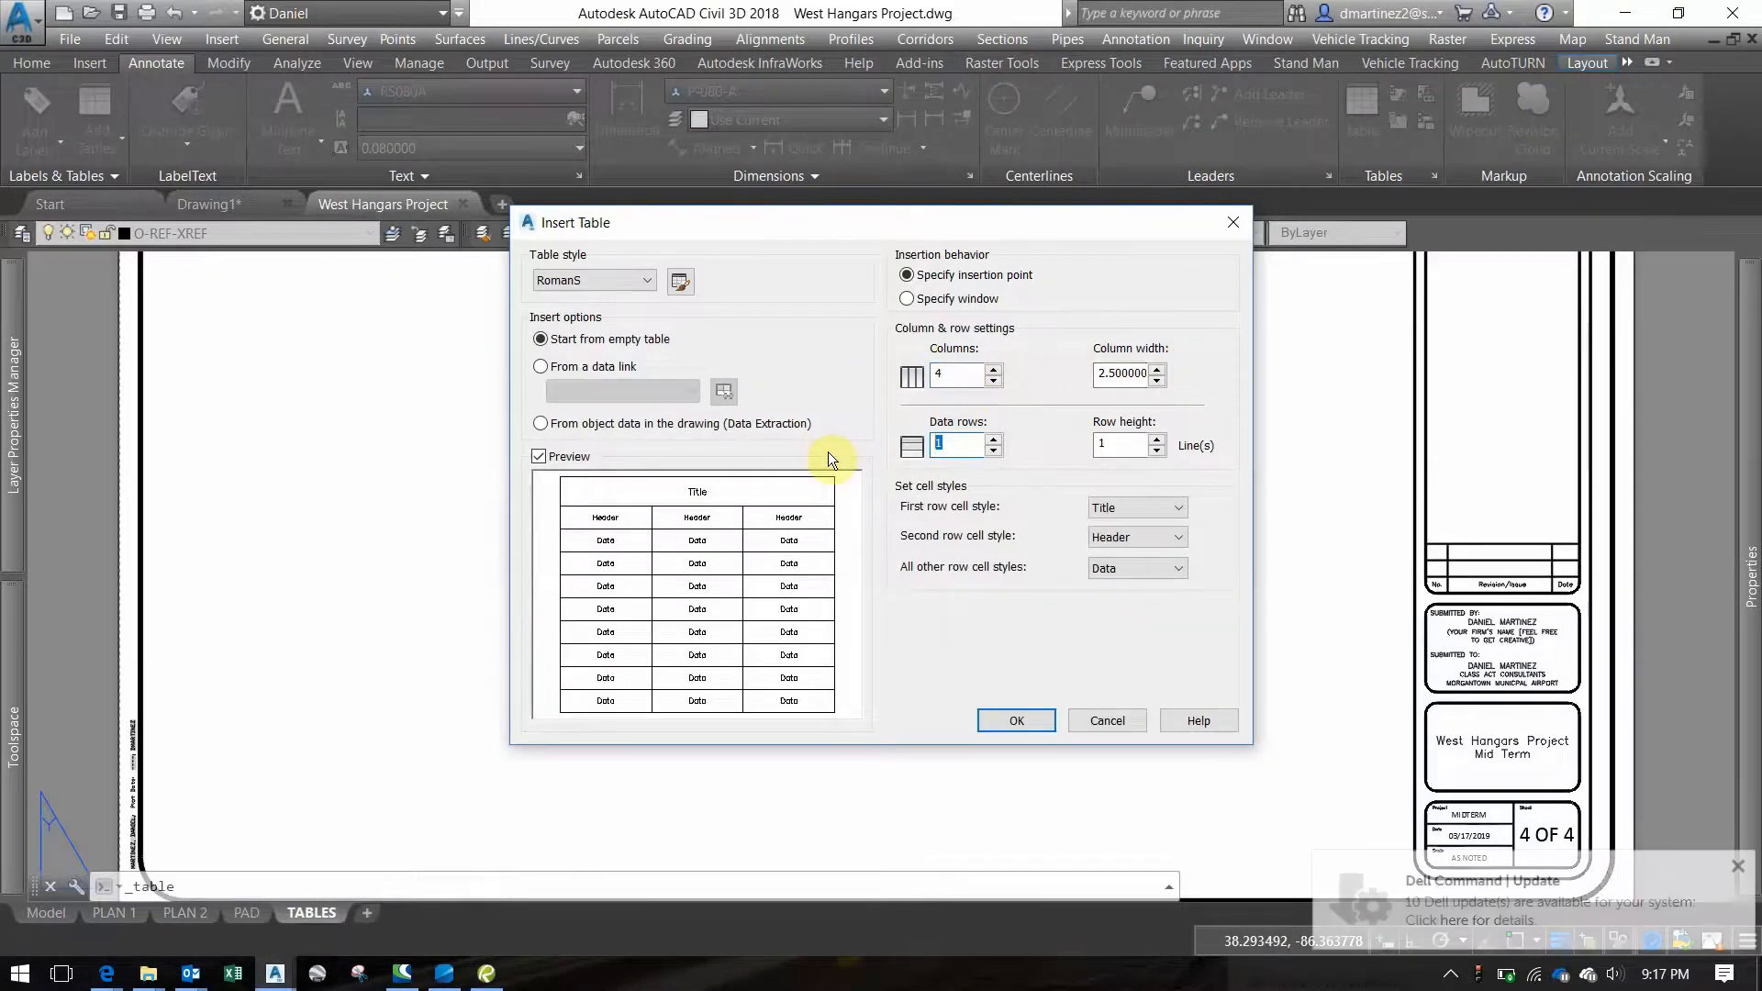
text(3)
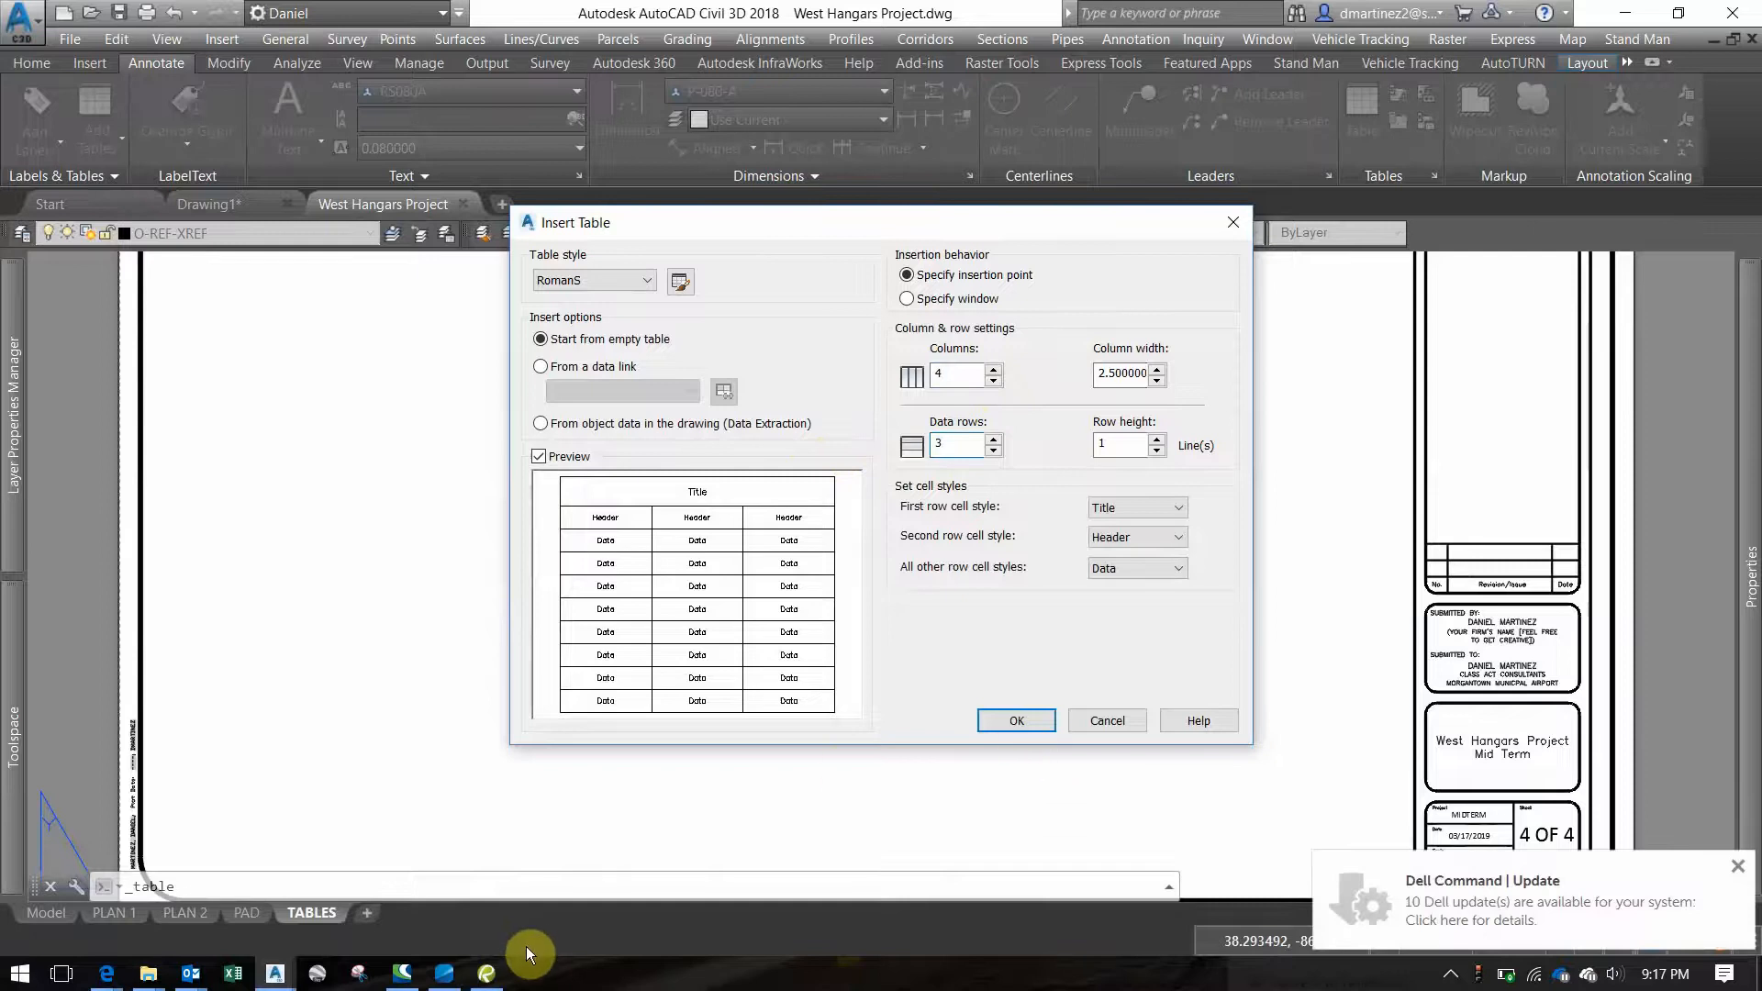
click(487, 973)
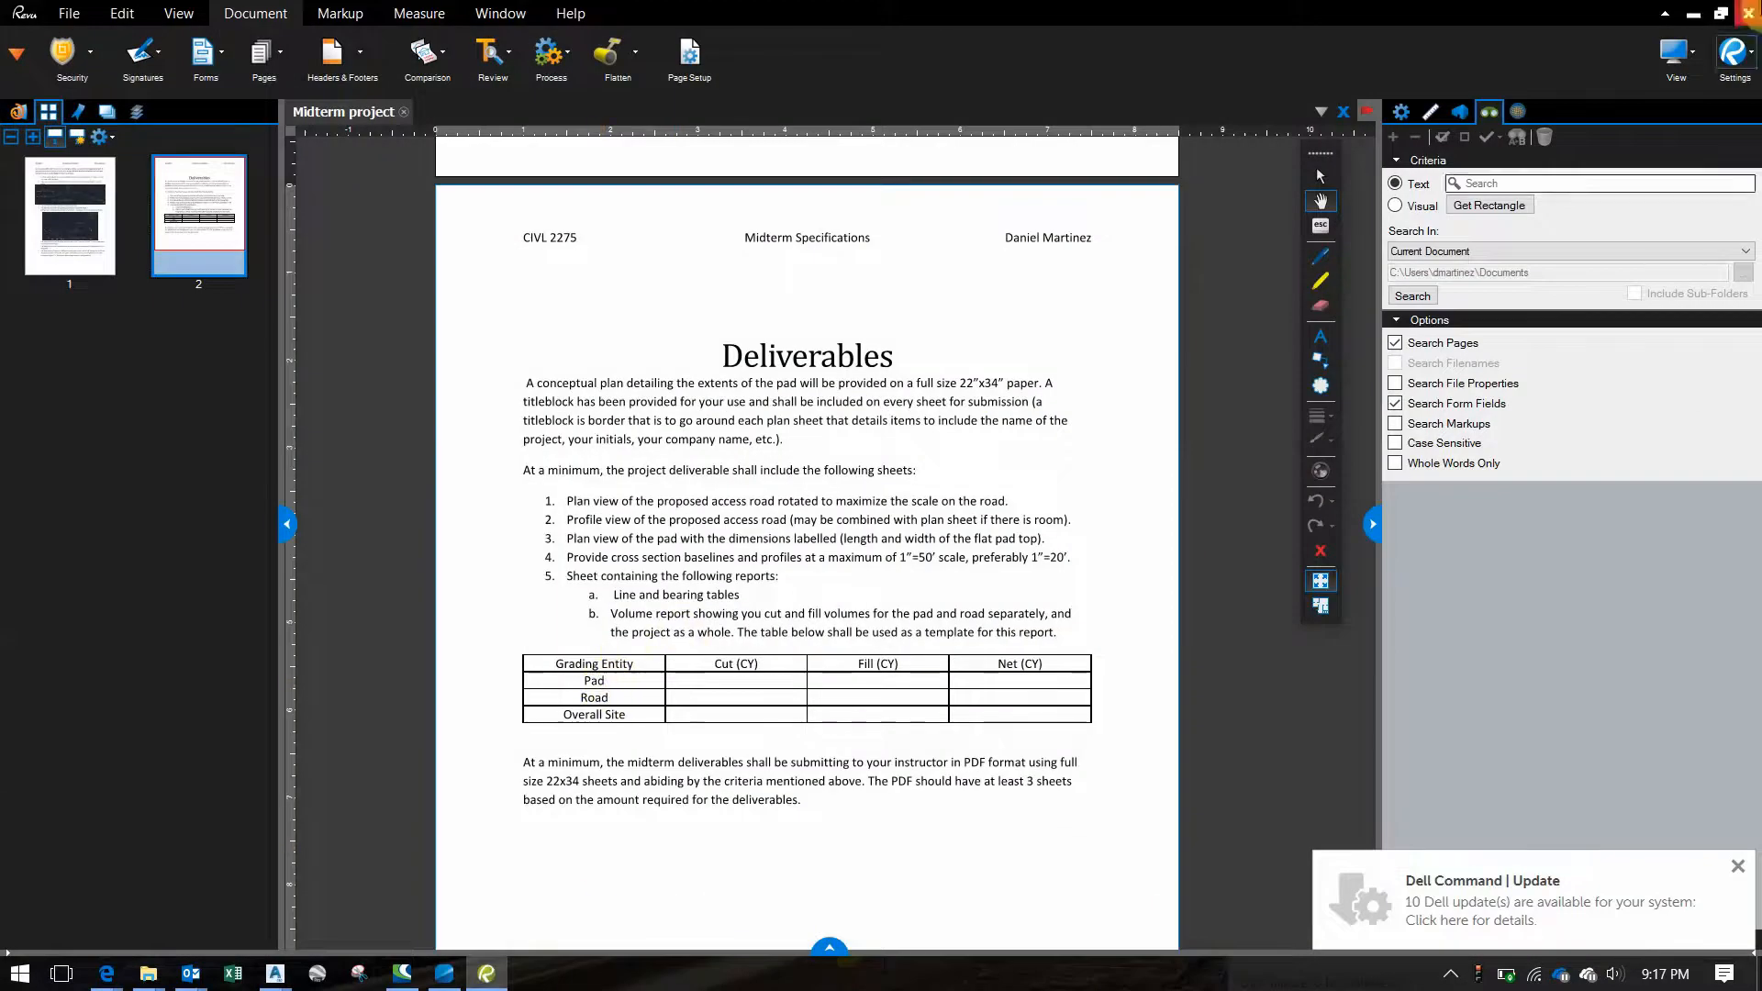
click(1693, 13)
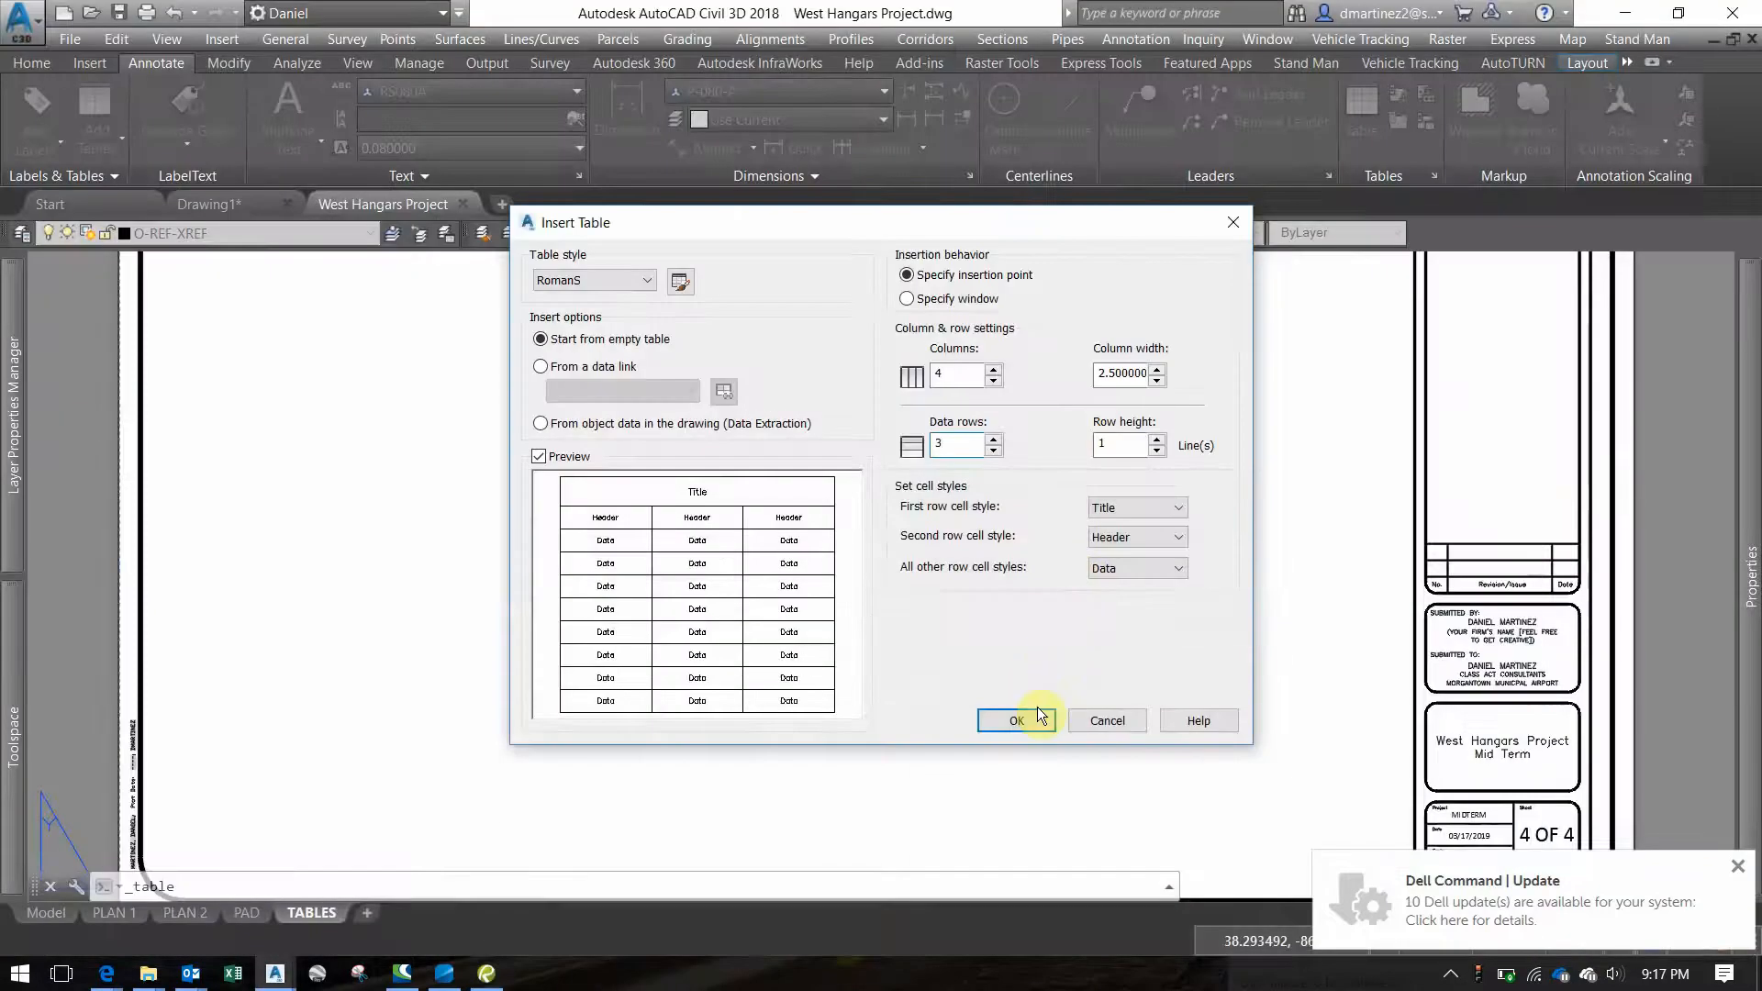
click(1022, 726)
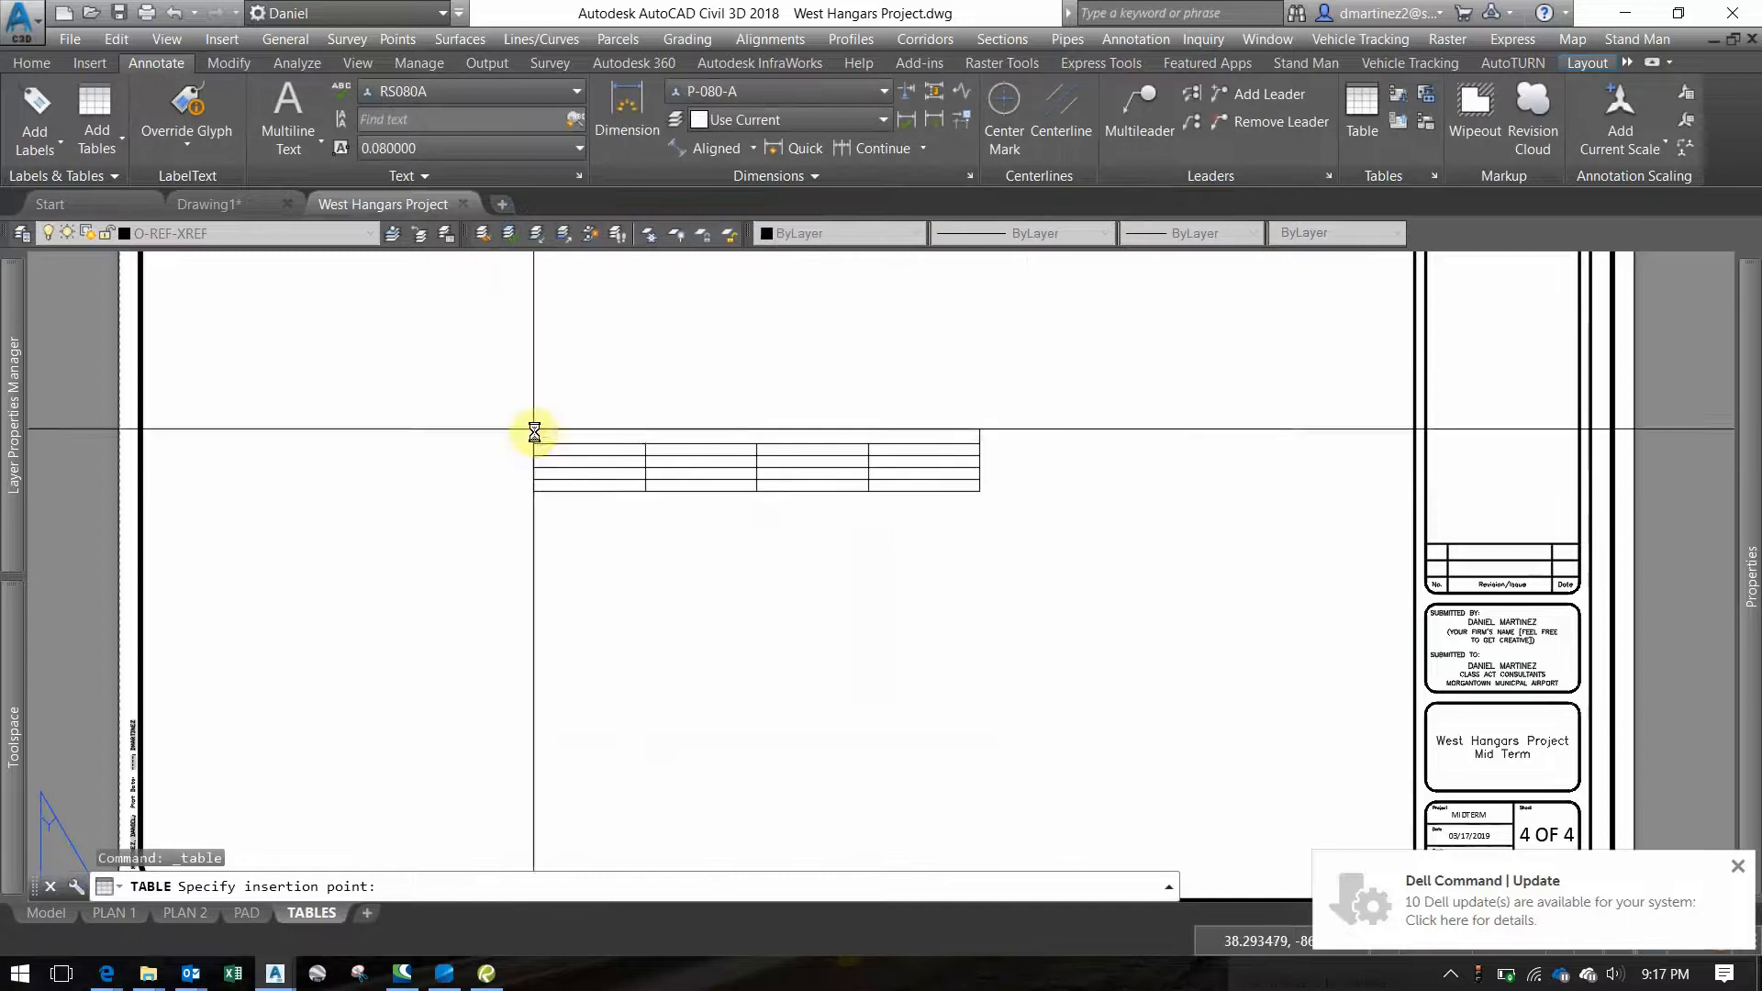
click(619, 420)
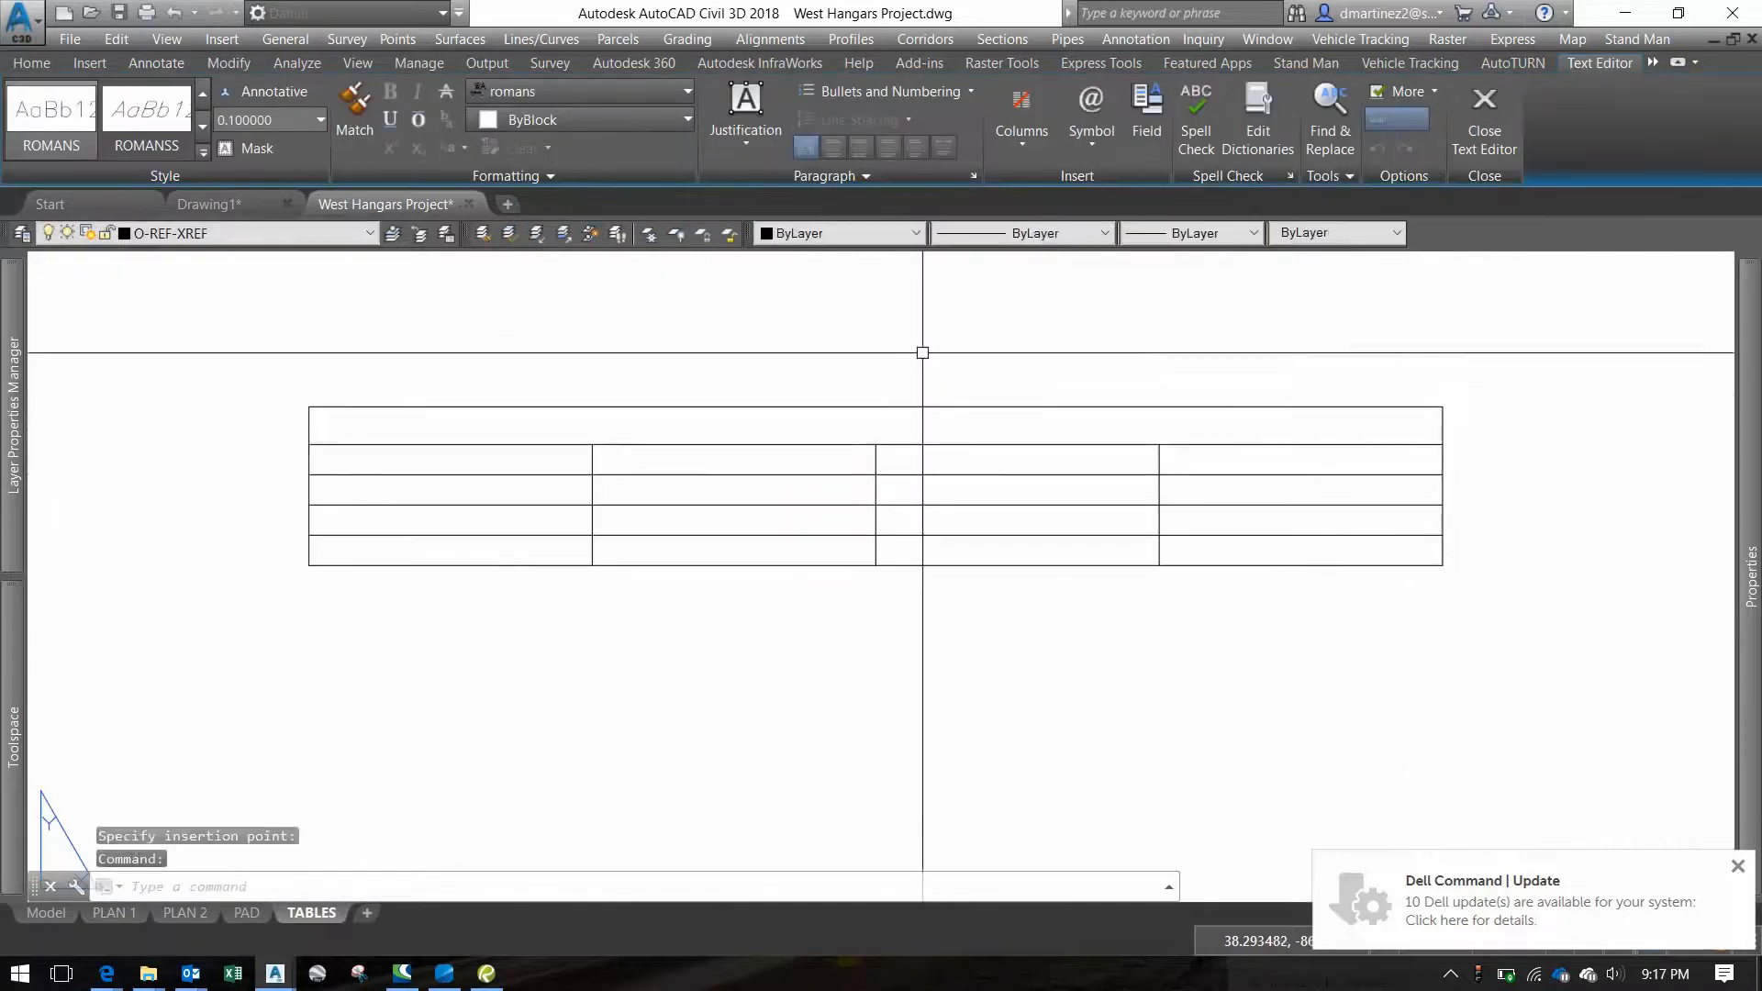
Enter VOLUME TABLE as the title of the new table on the TABLES sheet
scroll(999, 433, down, 3)
scroll(999, 432, up, 4)
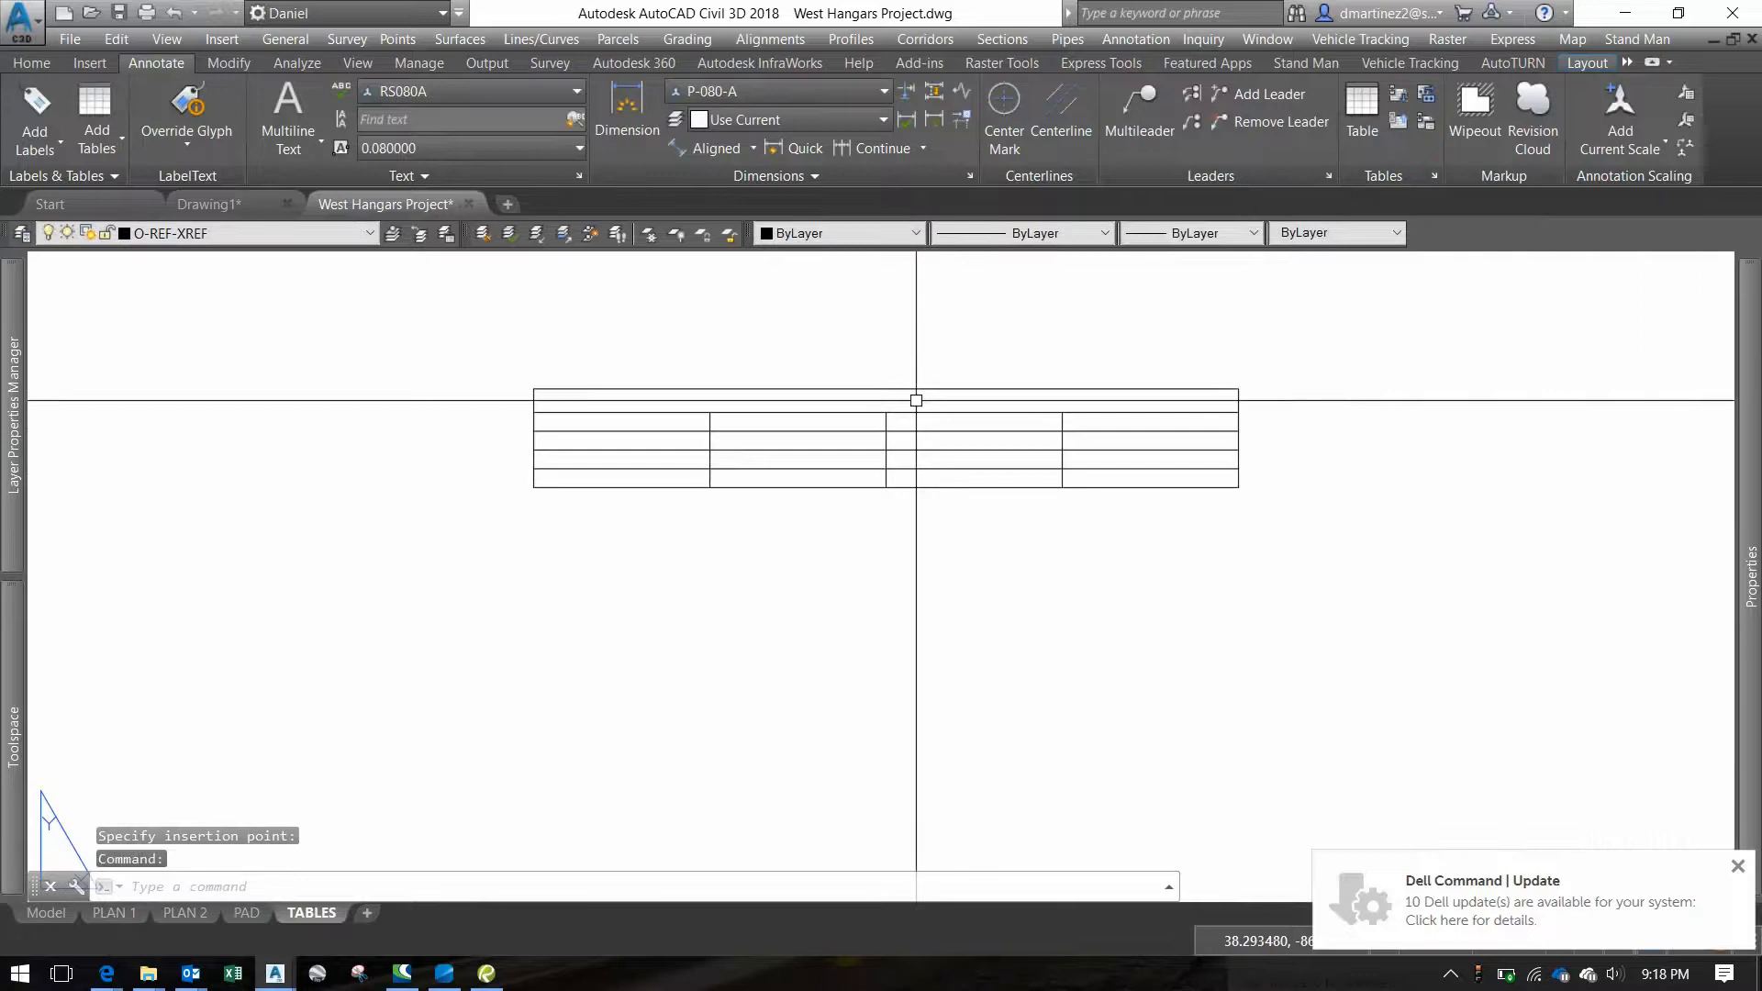
click(915, 400)
scroll(986, 429, up, 2)
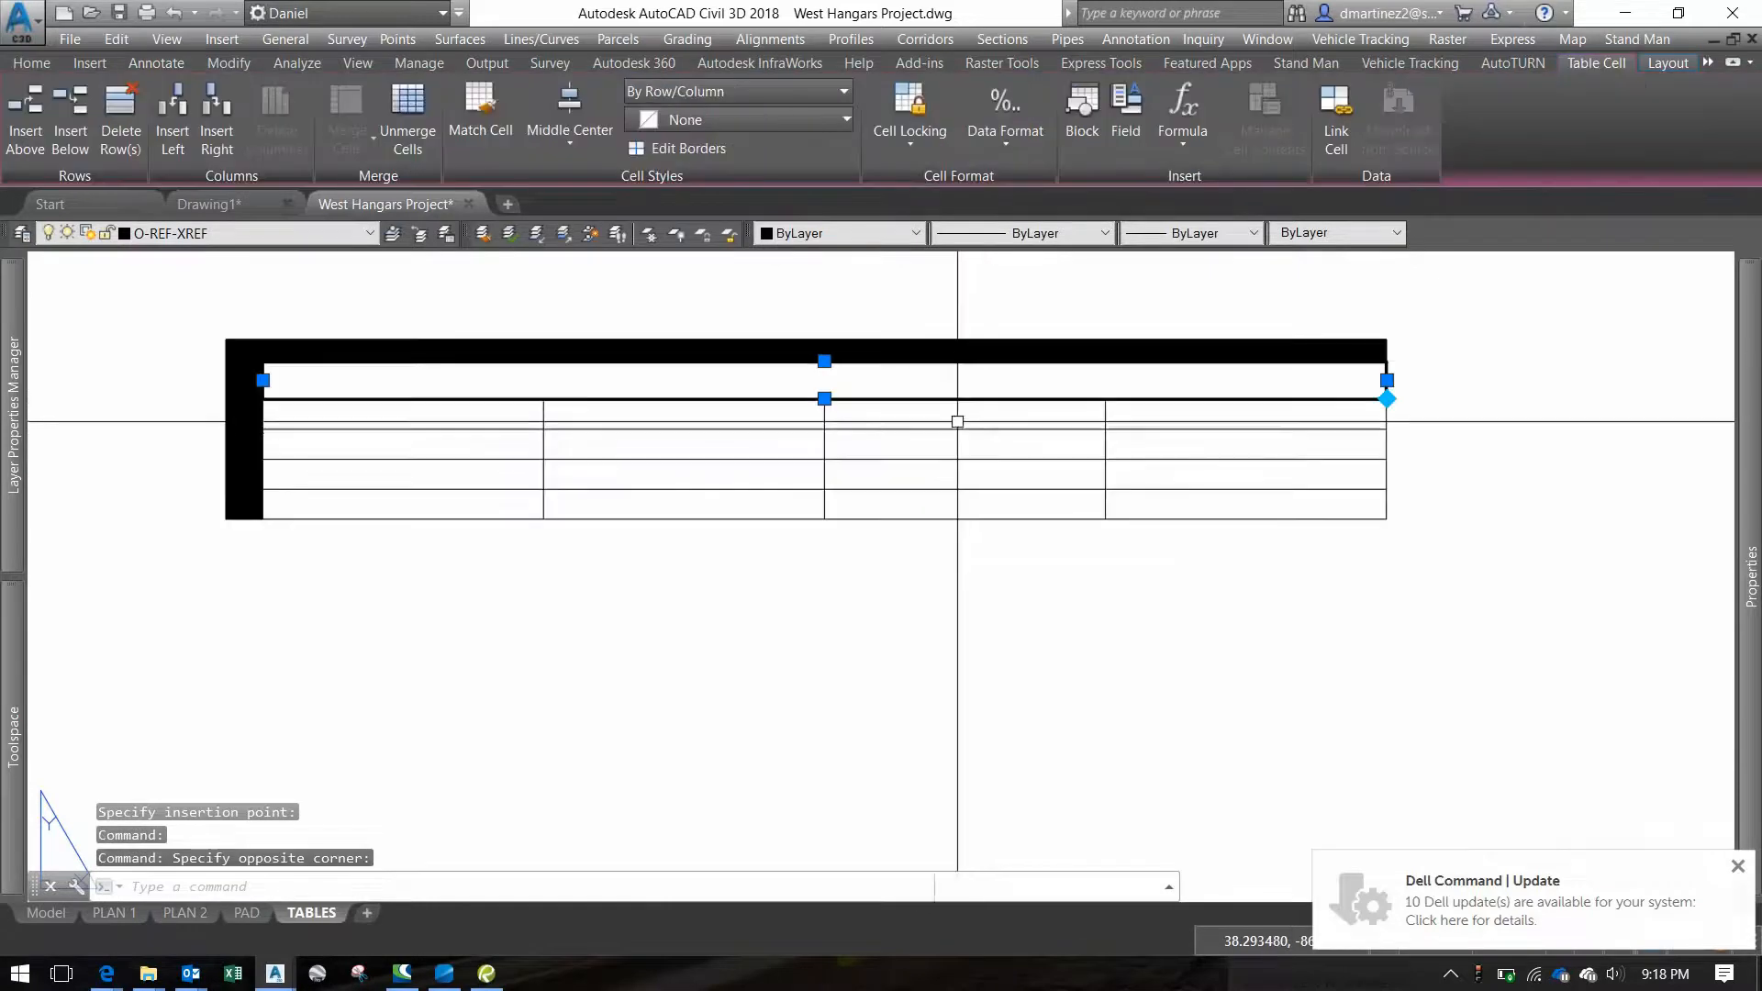
double_click(859, 378)
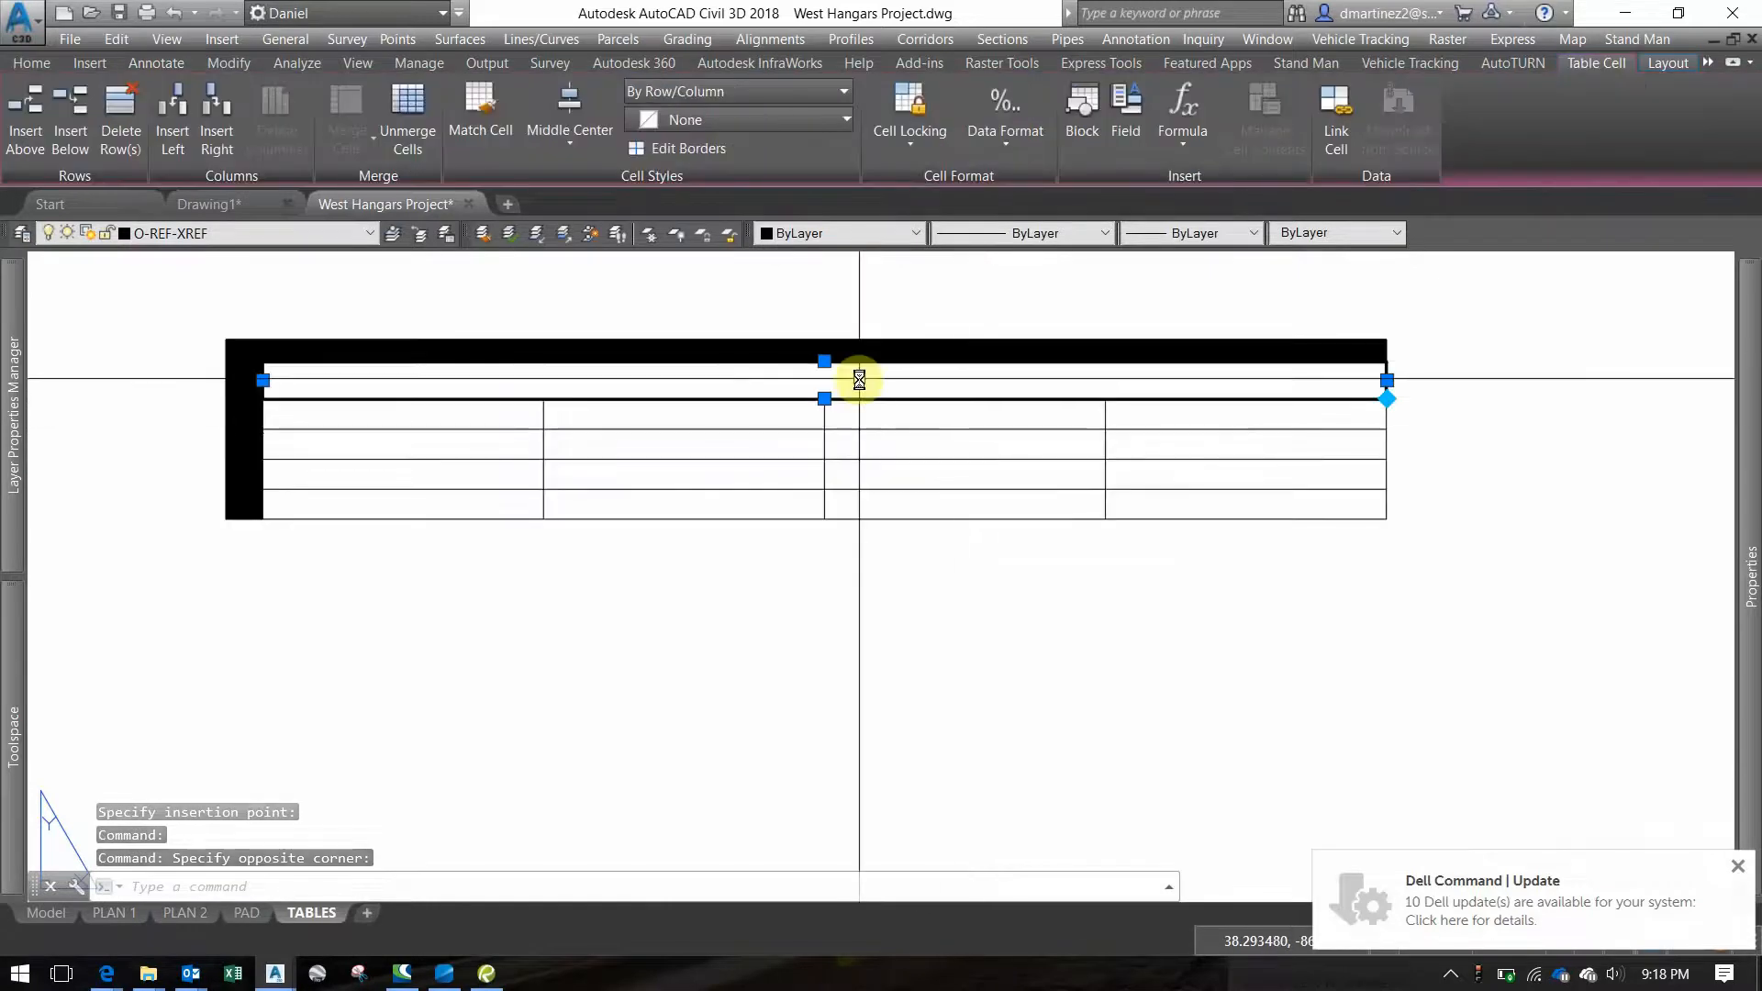
text(VUM)
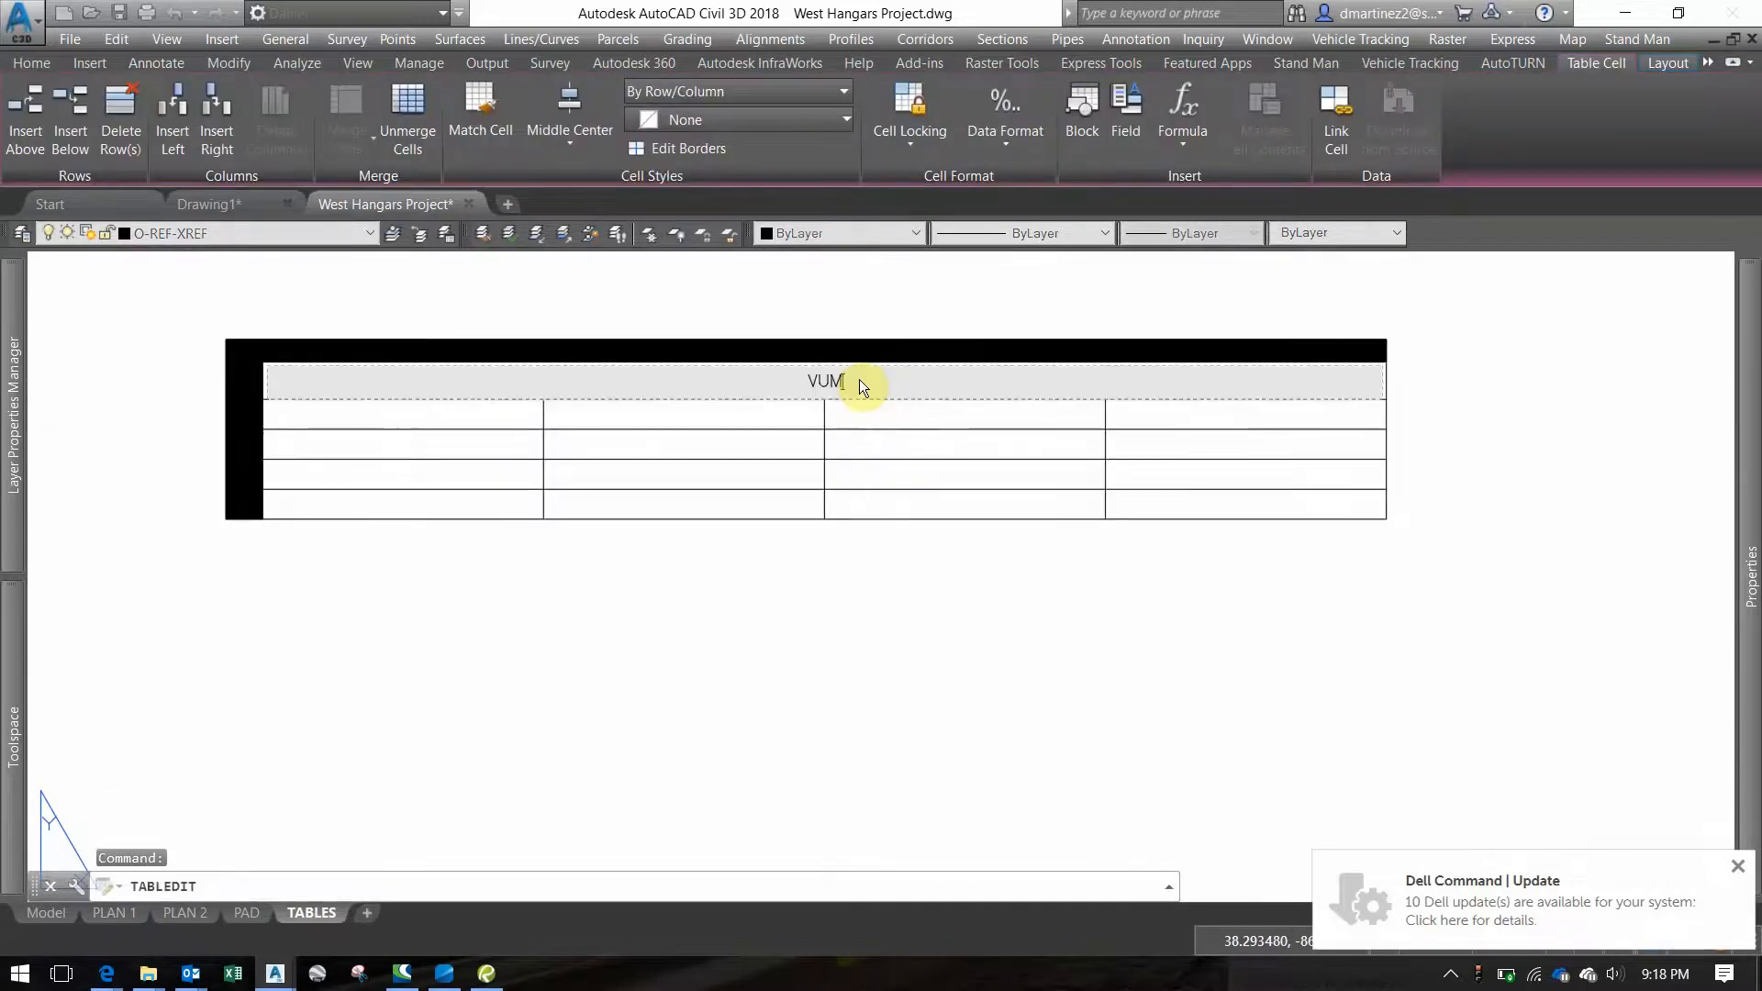
key(BackSpace)
key(BackSpace)
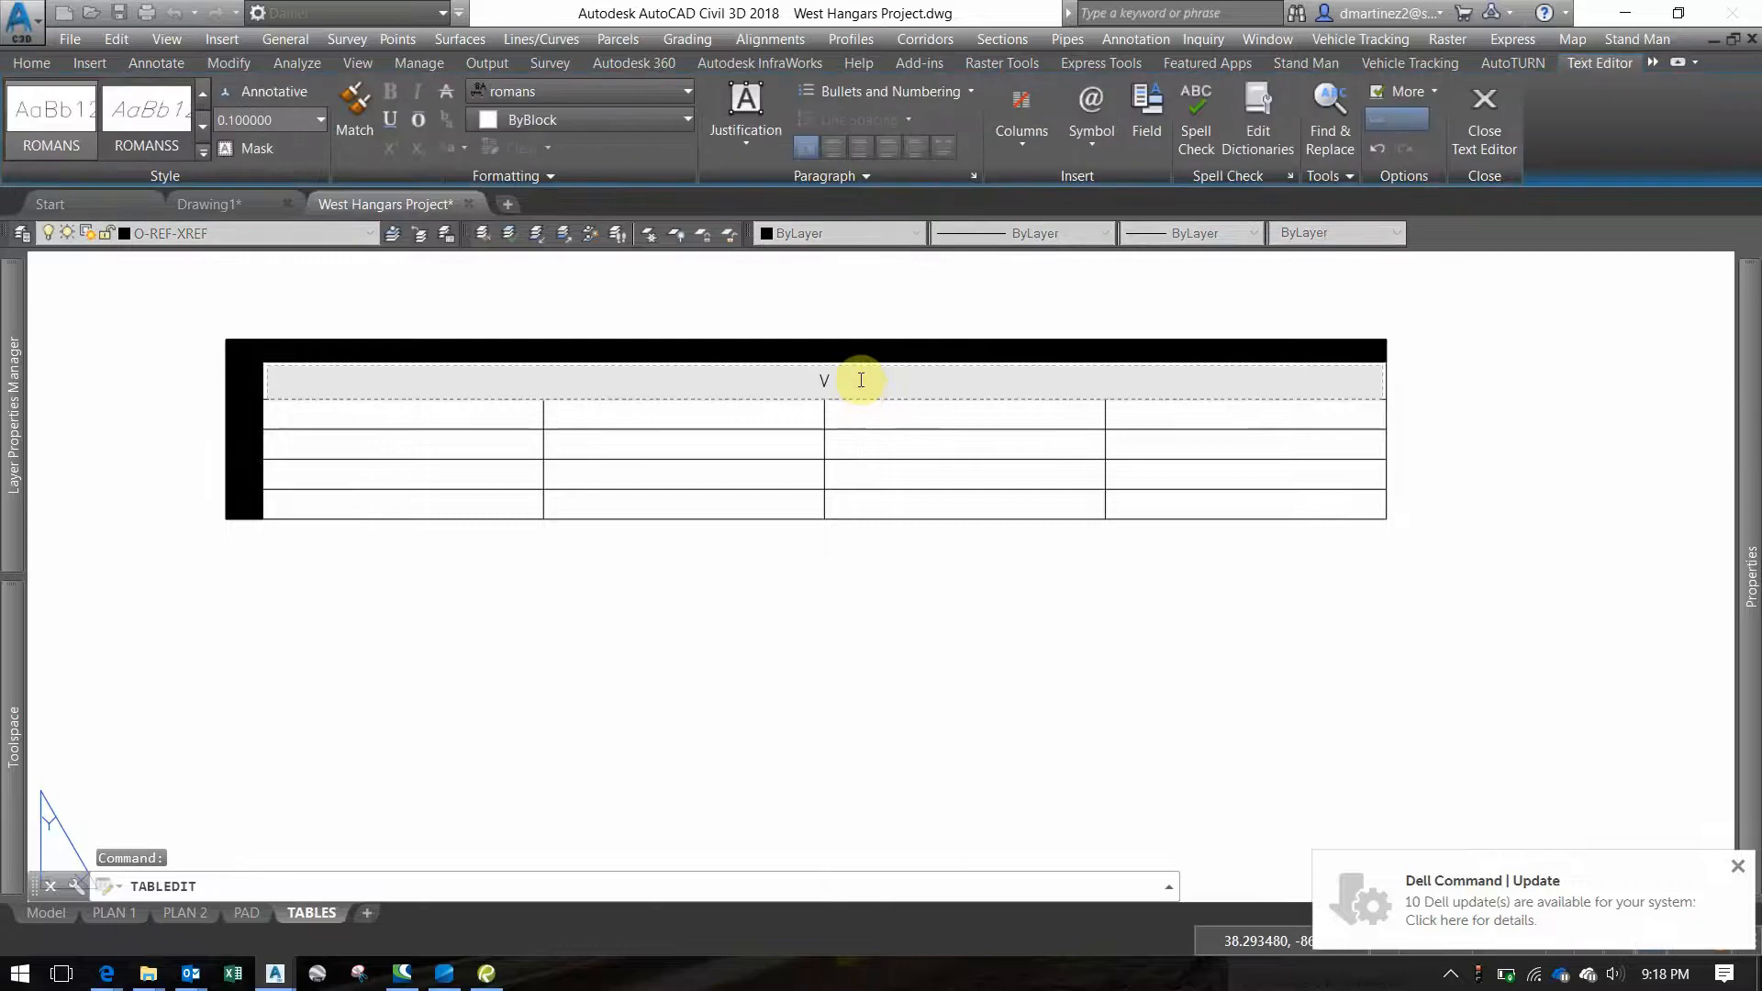
text(OLUME TABLES)
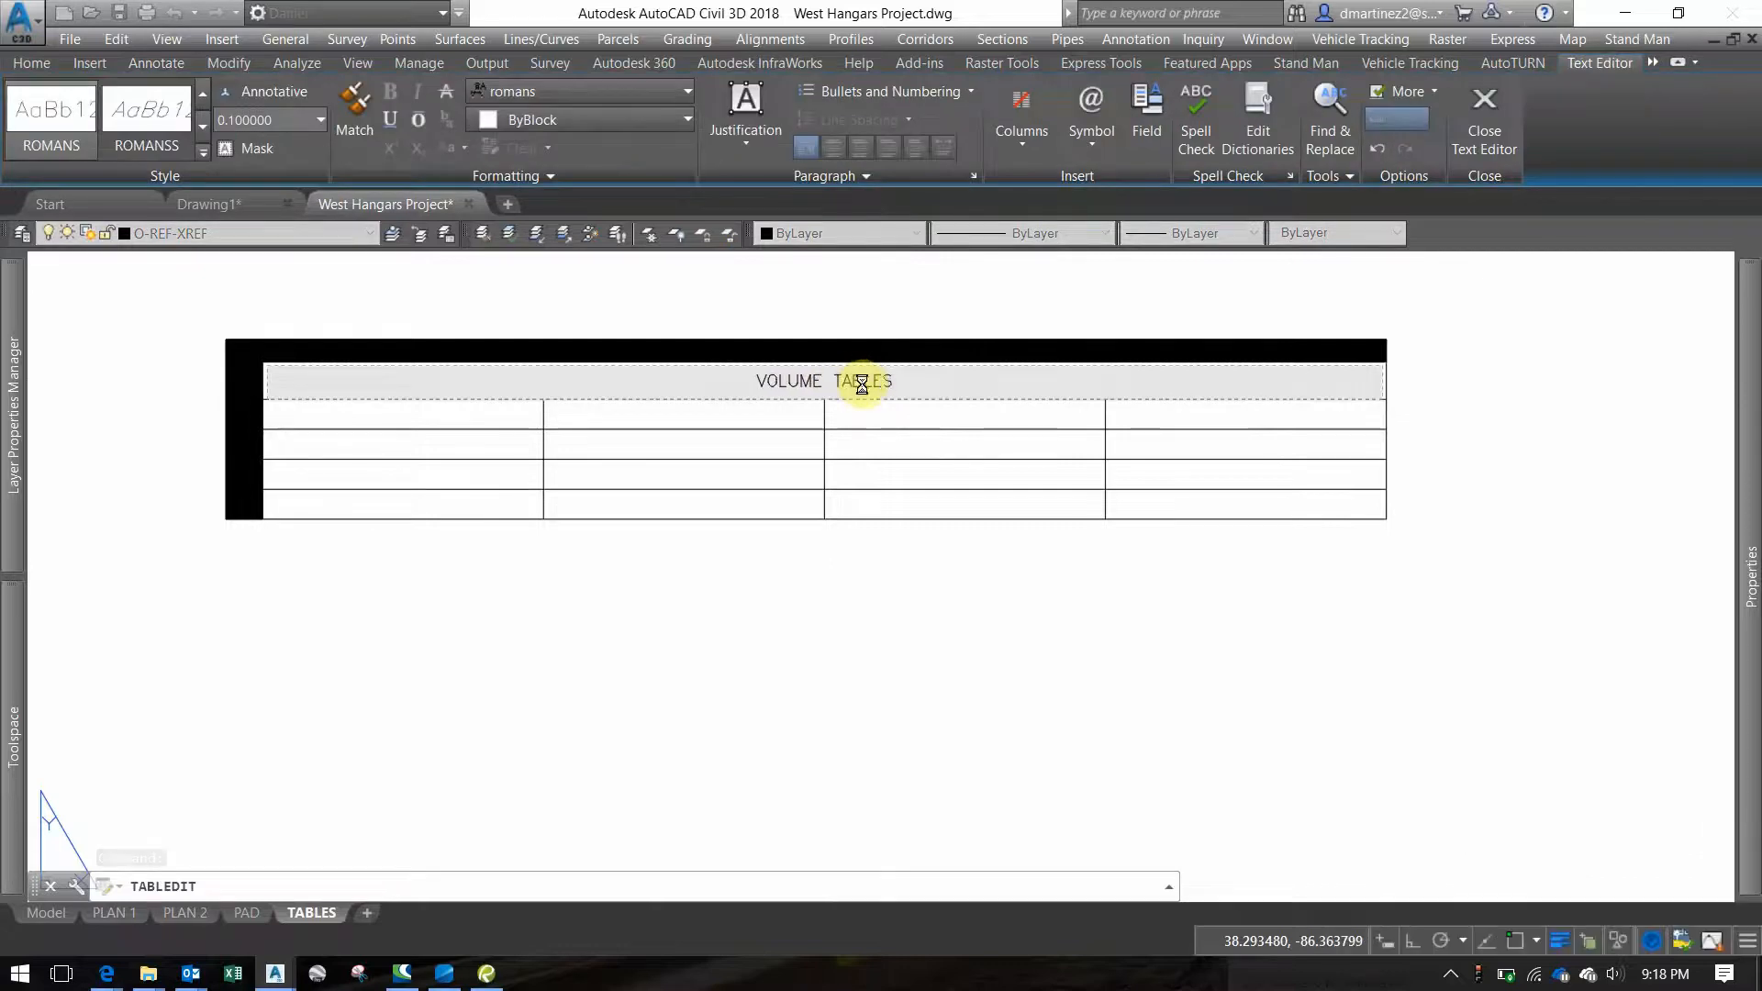
key(BackSpace)
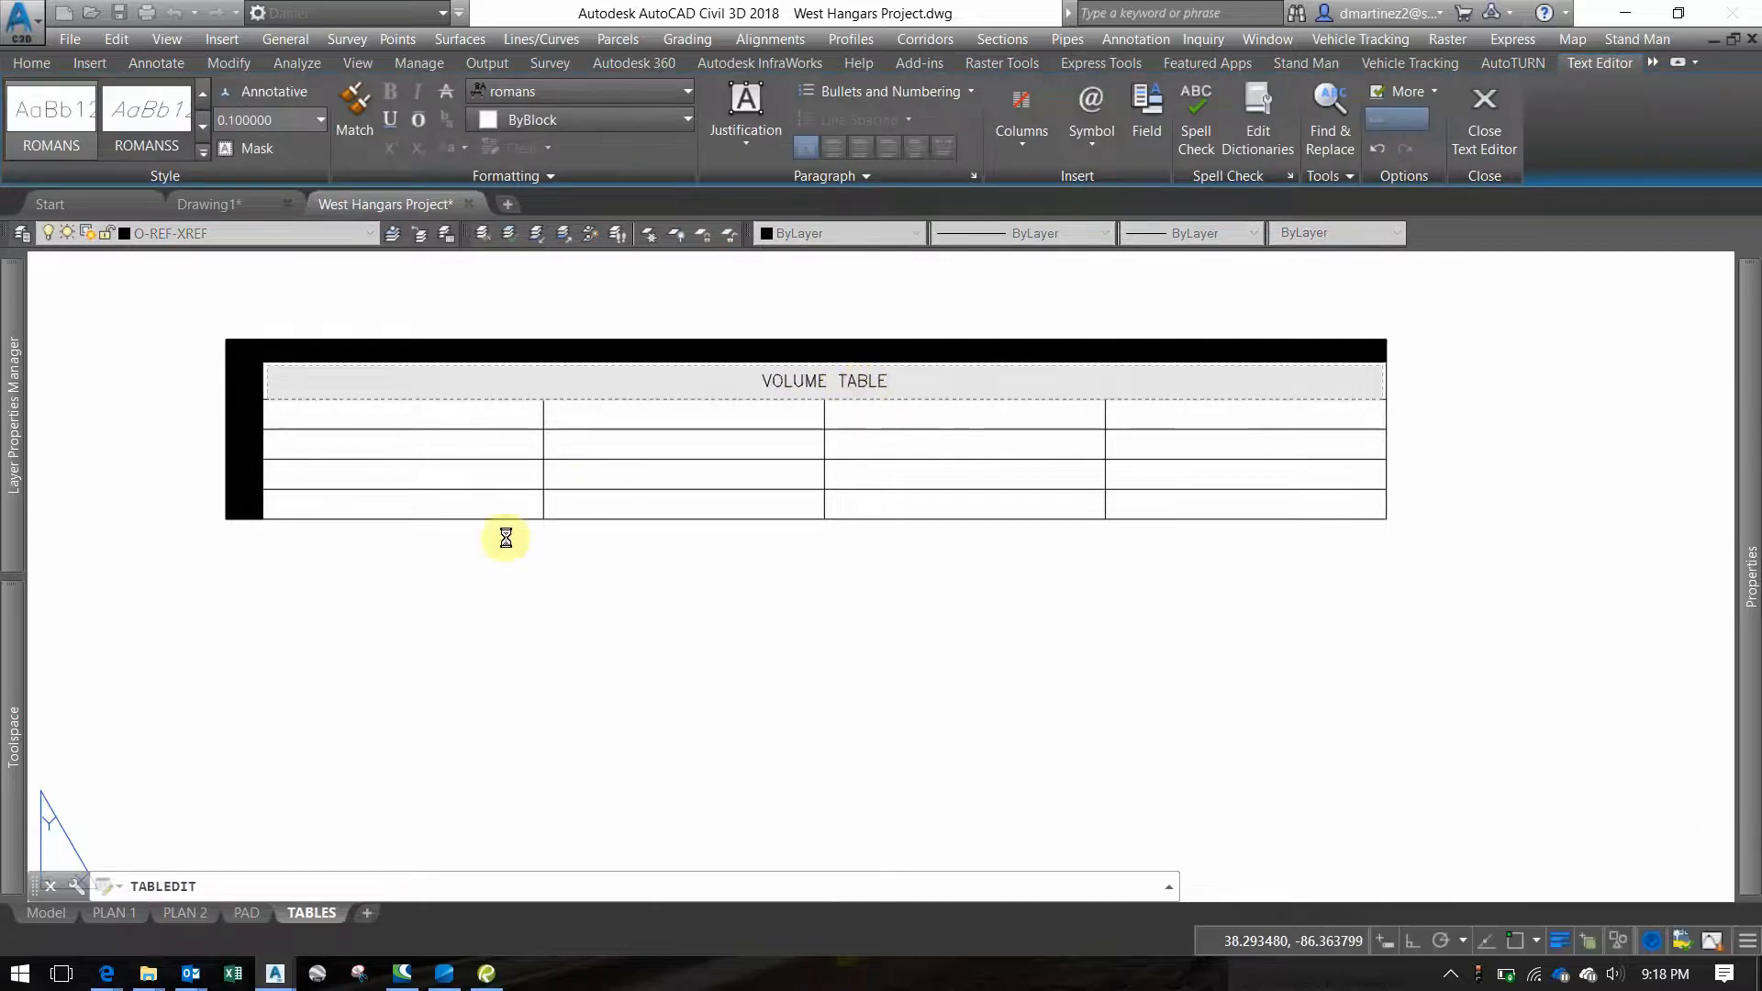
Check the report template in the midterm PDF and enter GRADING ENTITY as the first column header
click(487, 975)
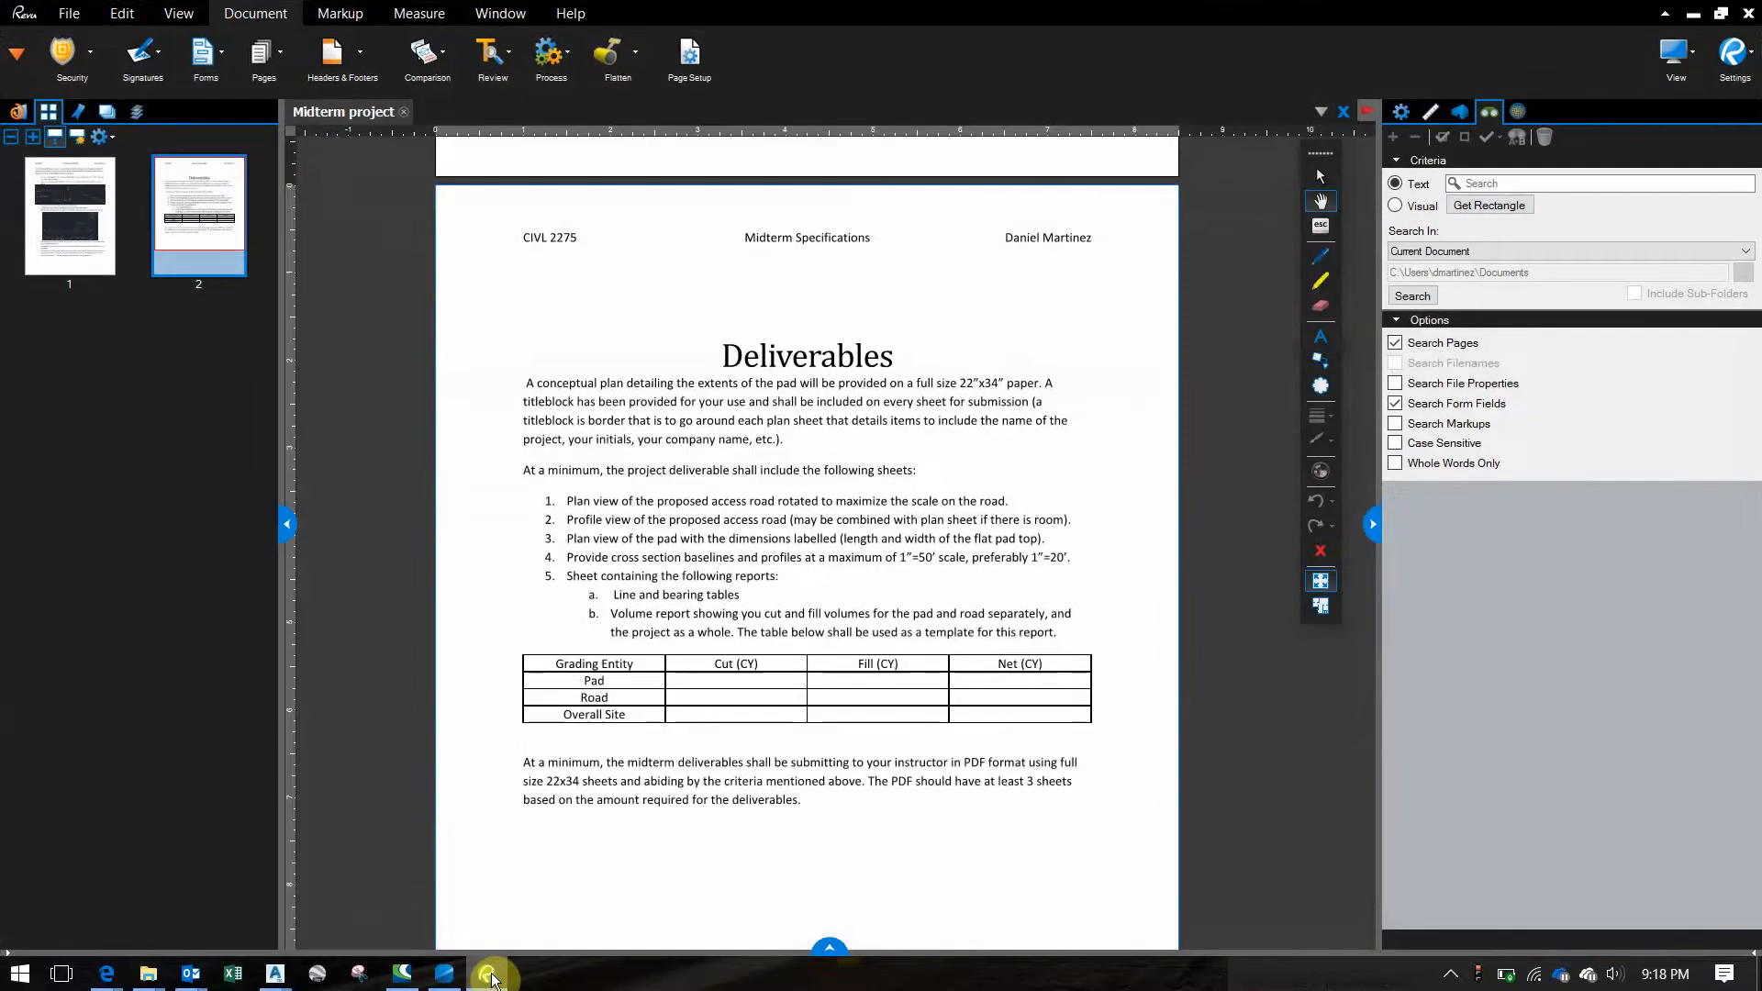
click(488, 976)
click(499, 413)
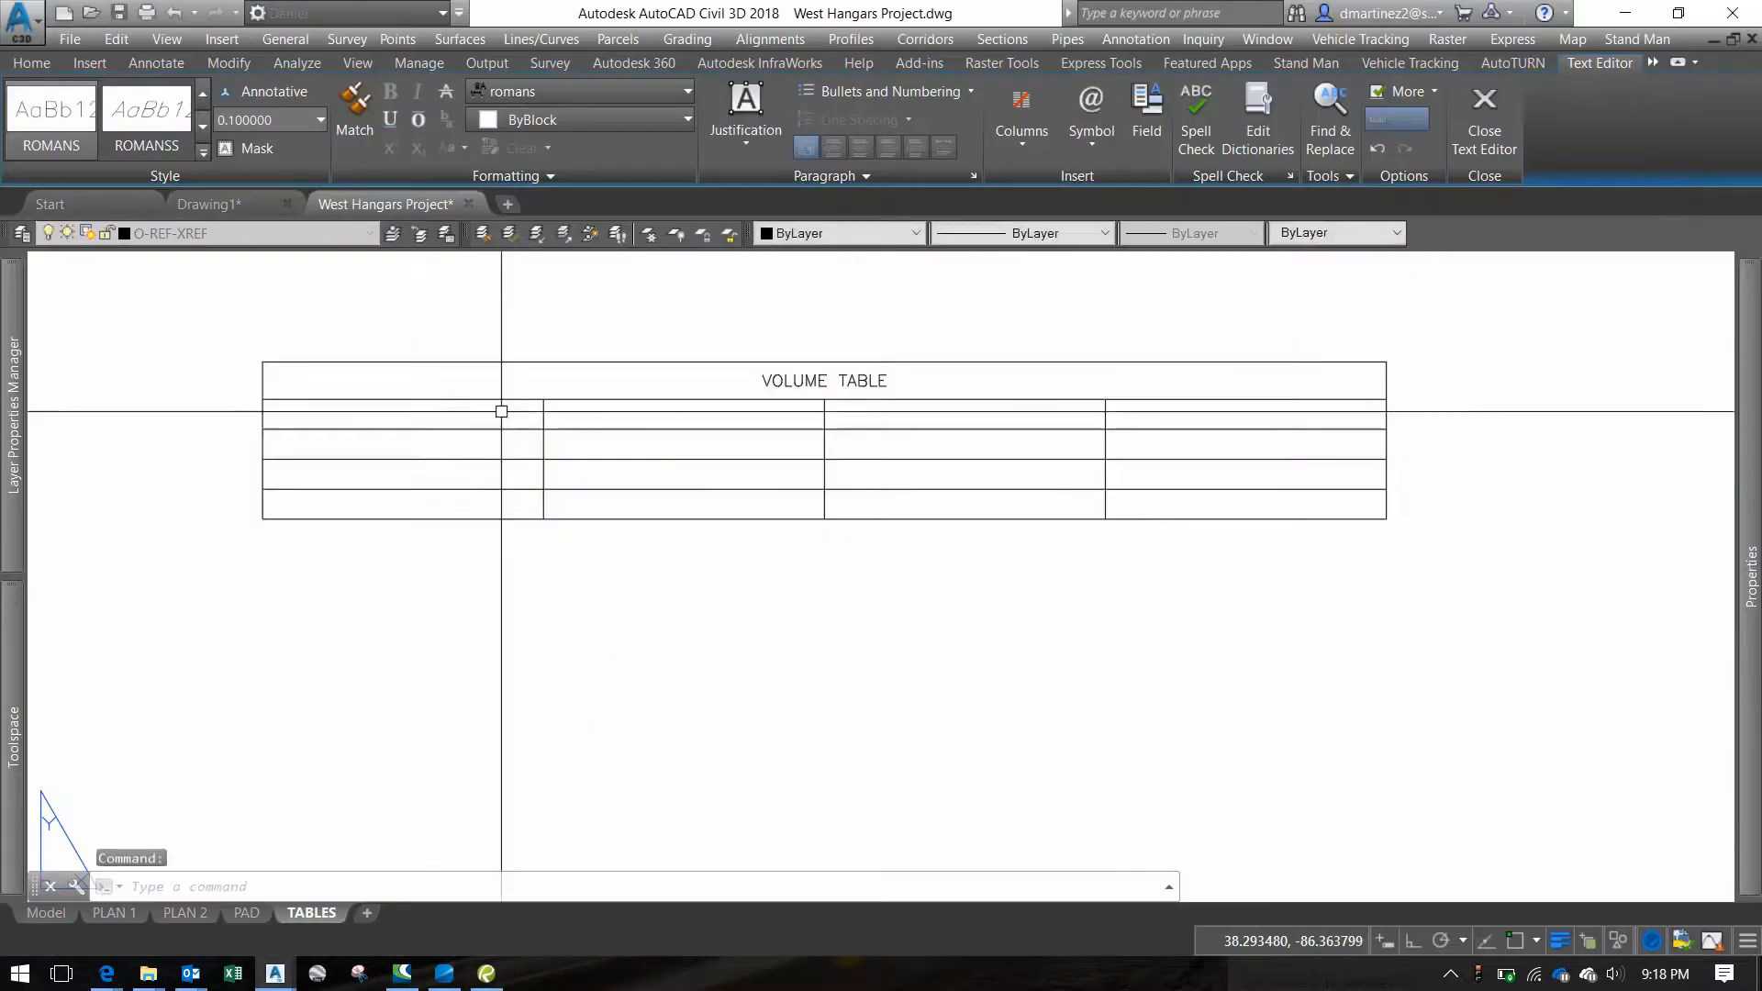
click(518, 410)
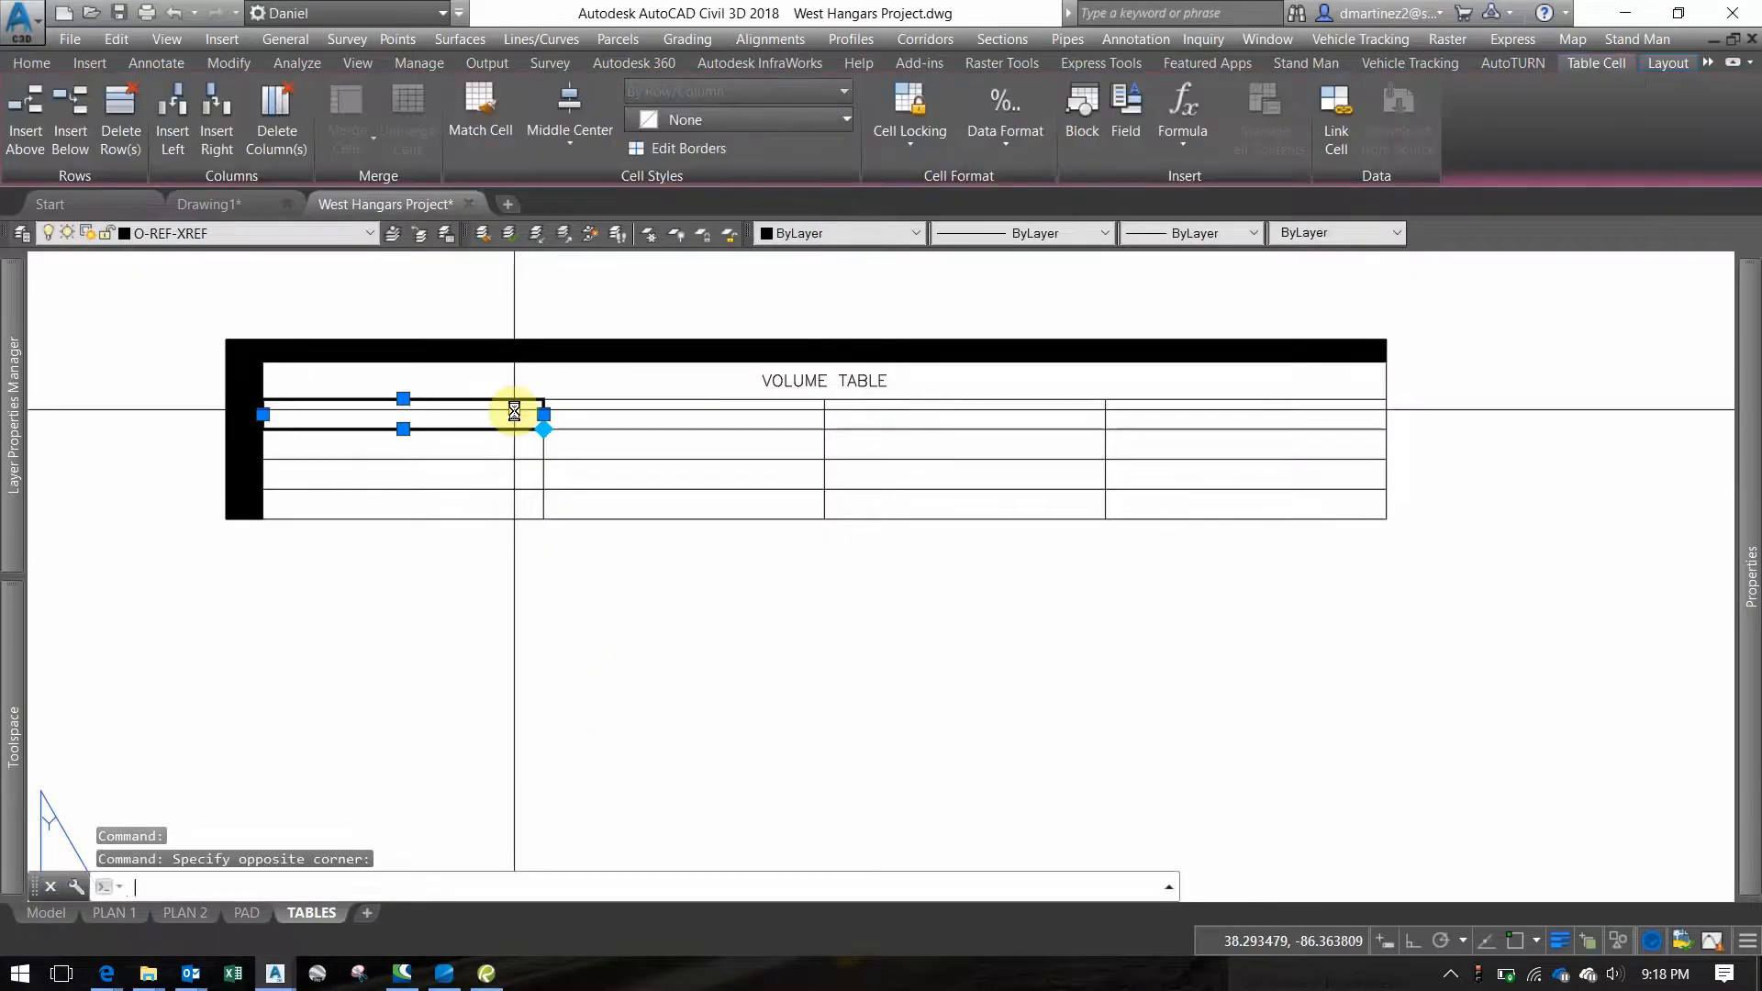
text(GT)
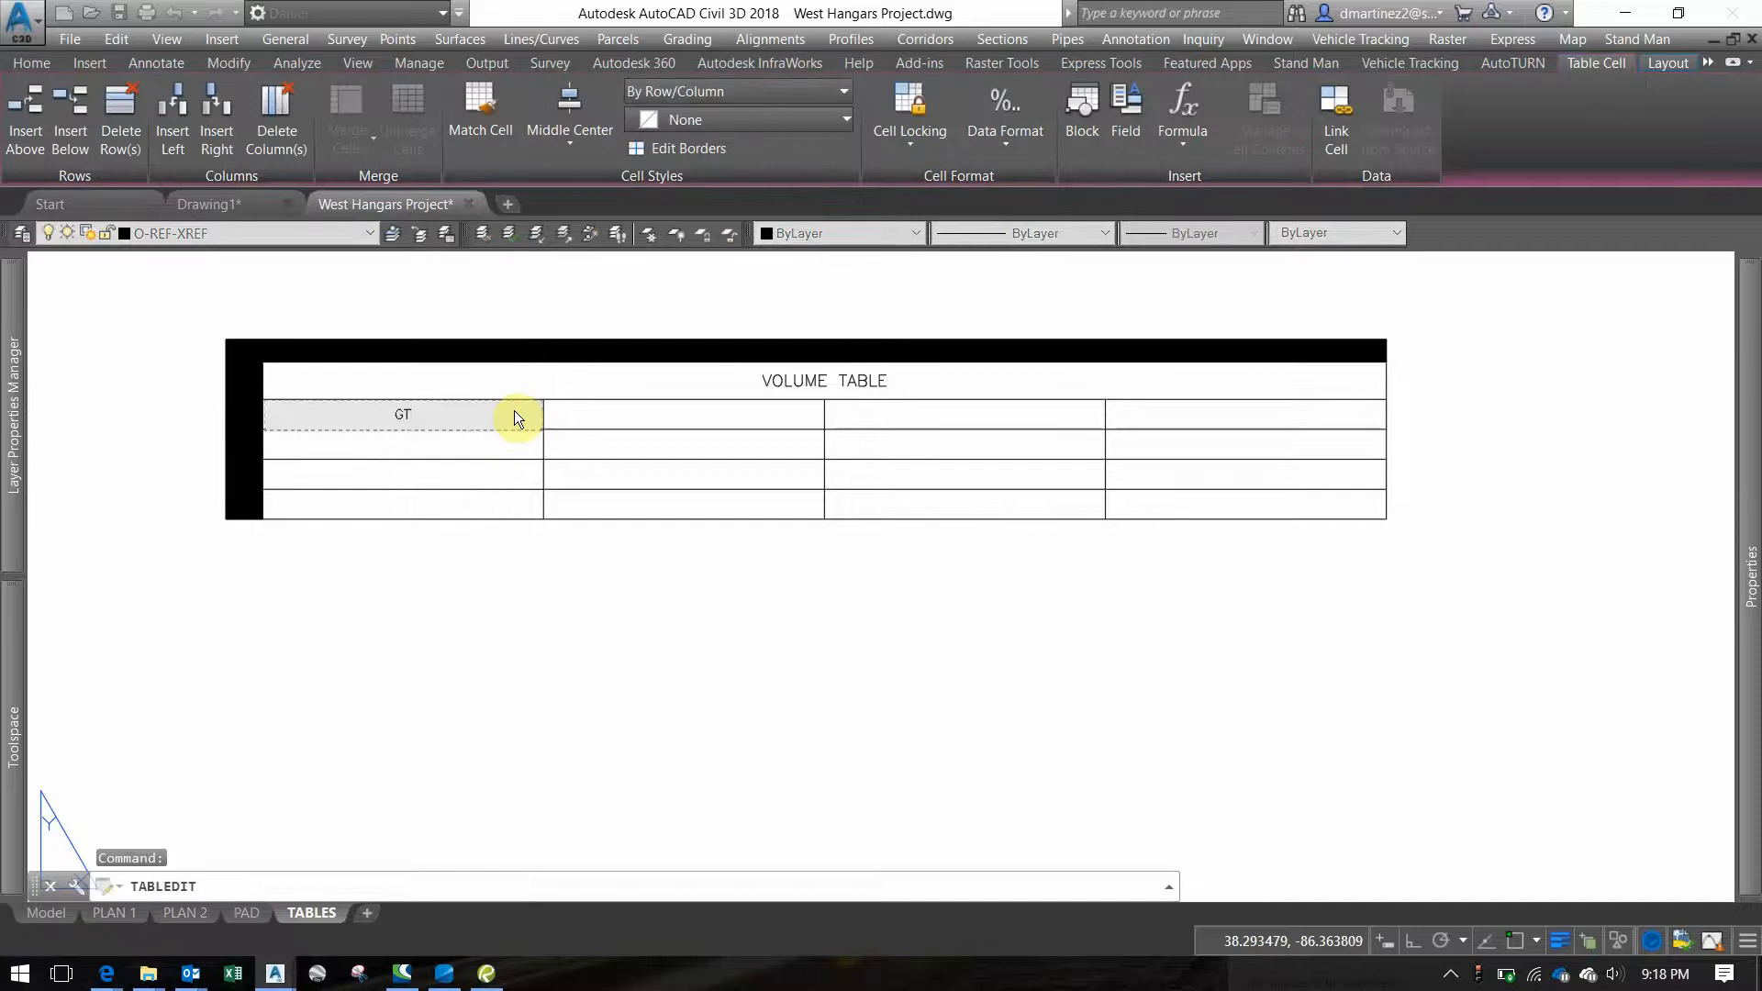
key(BackSpace)
text(RADING)
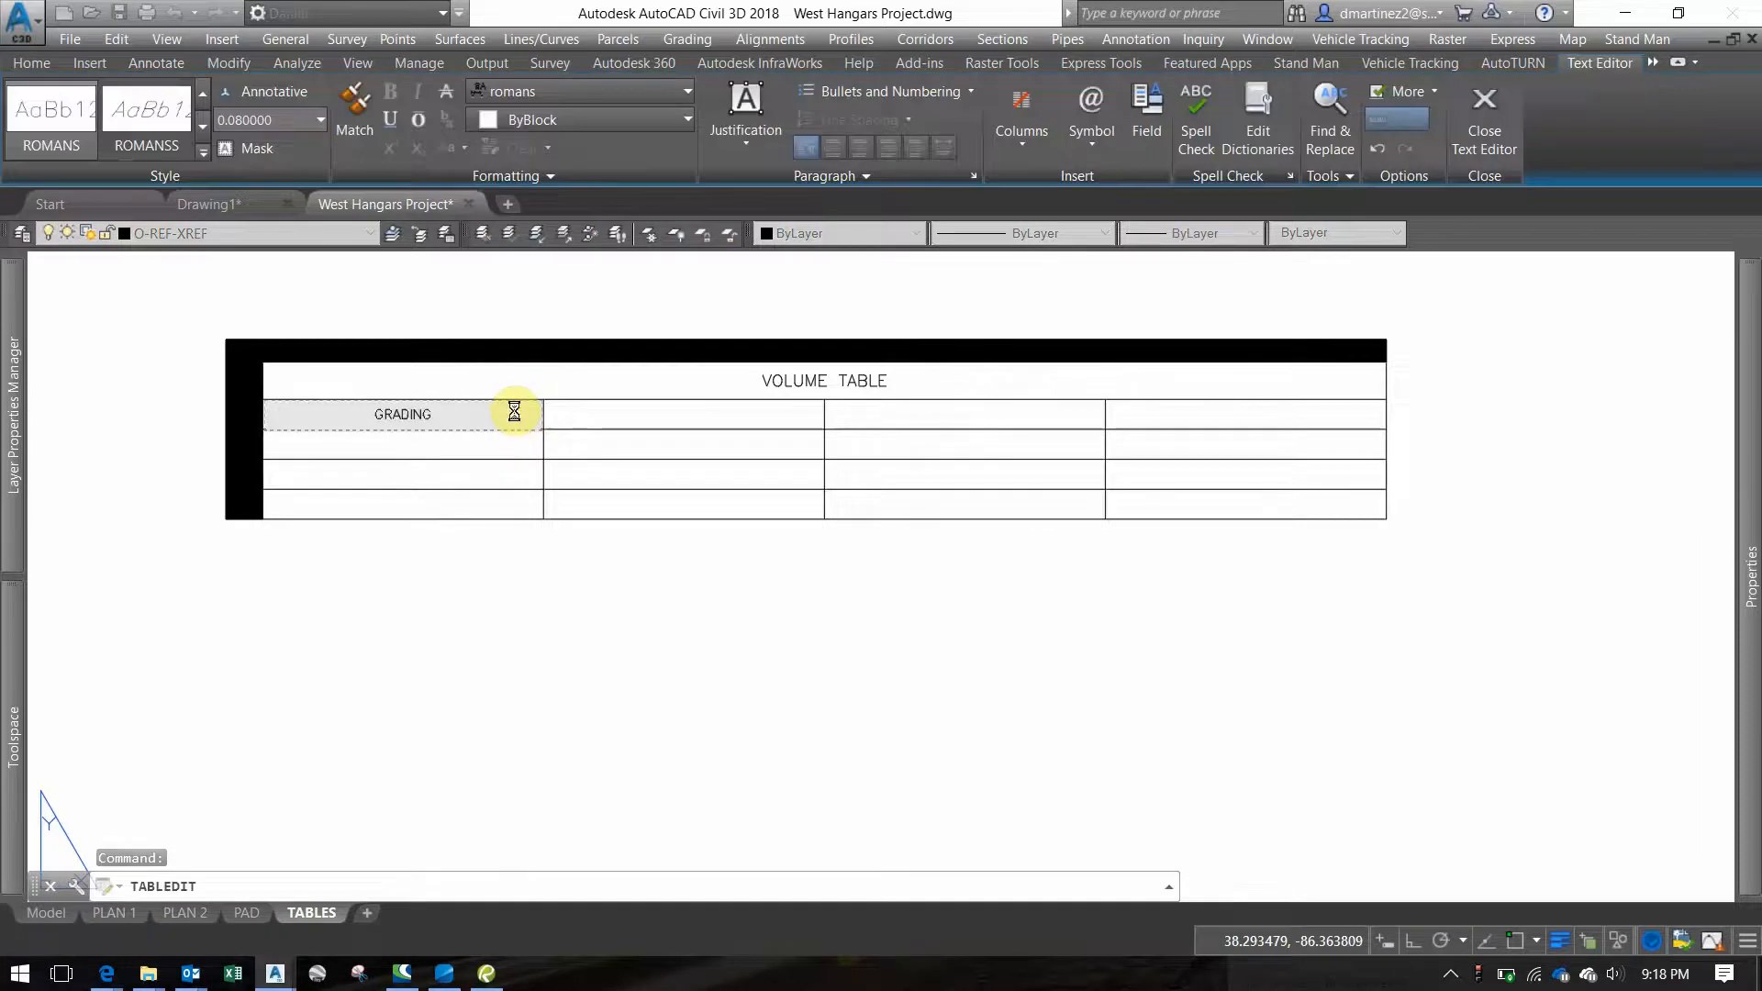
text( ENTITY)
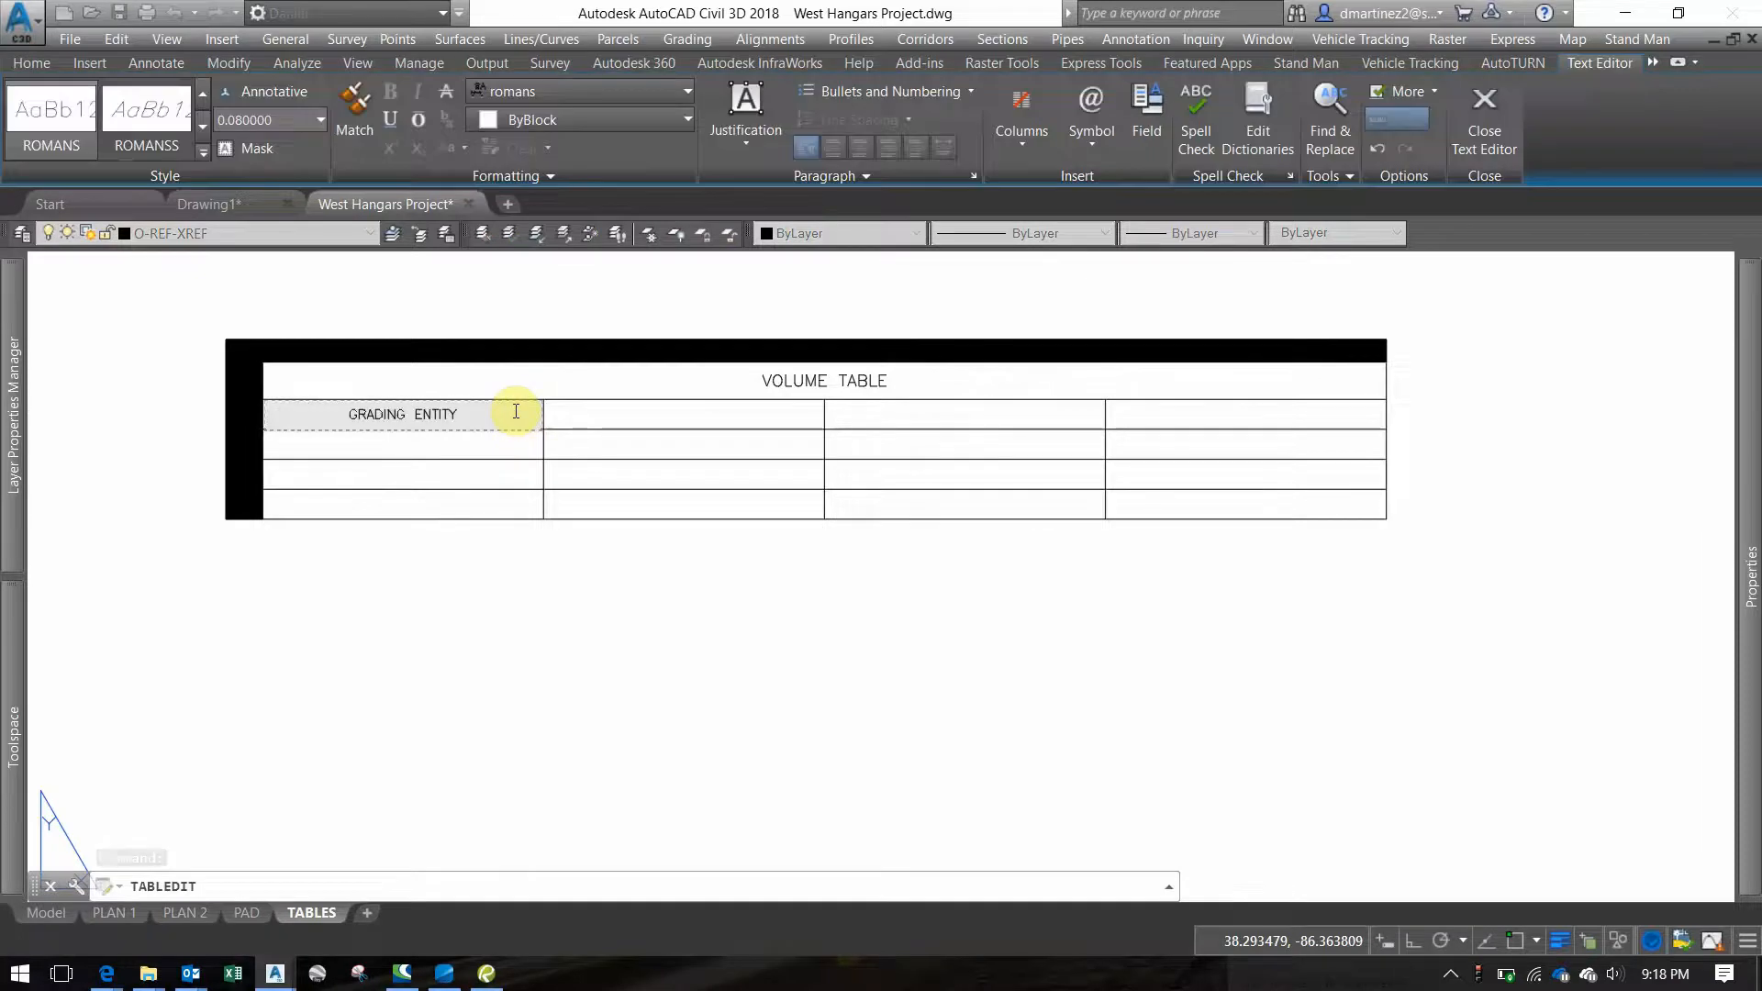
Fill the remaining column headers with CUT (CY), FILL (CY) and NET (CY), rechecking the PDF template
key(Tab)
text(CYT)
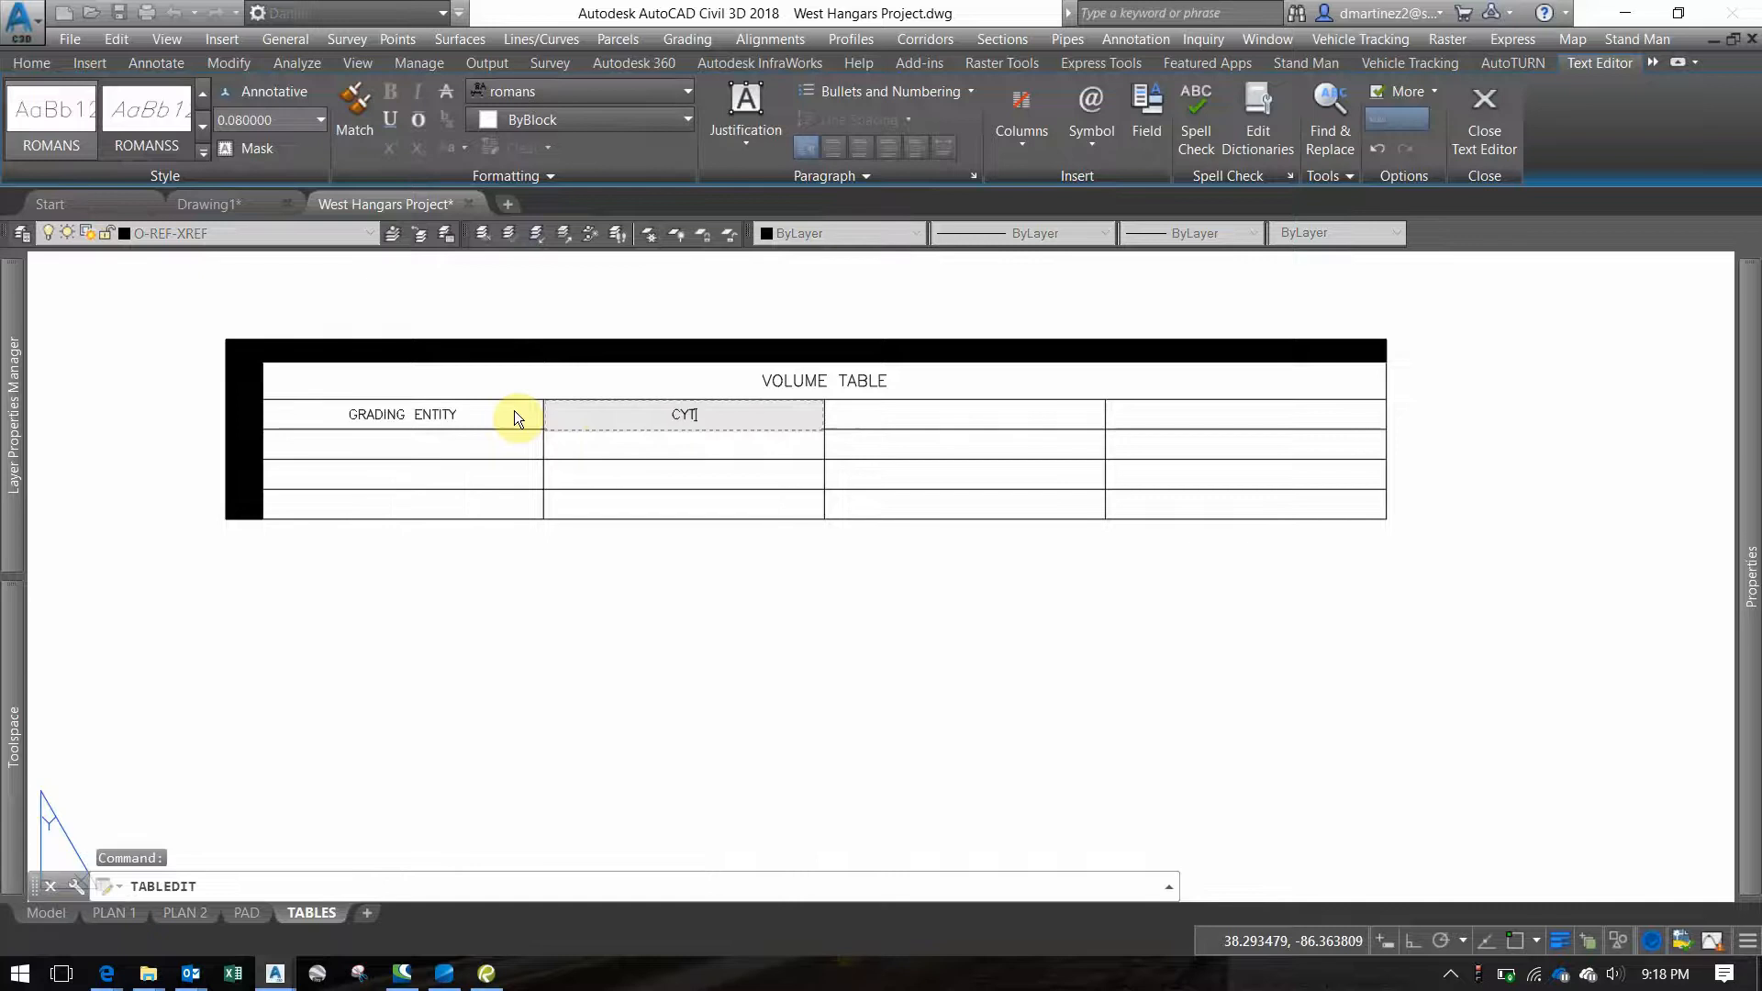
key(BackSpace)
key(BackSpace)
text(UT (CY))
key(Tab)
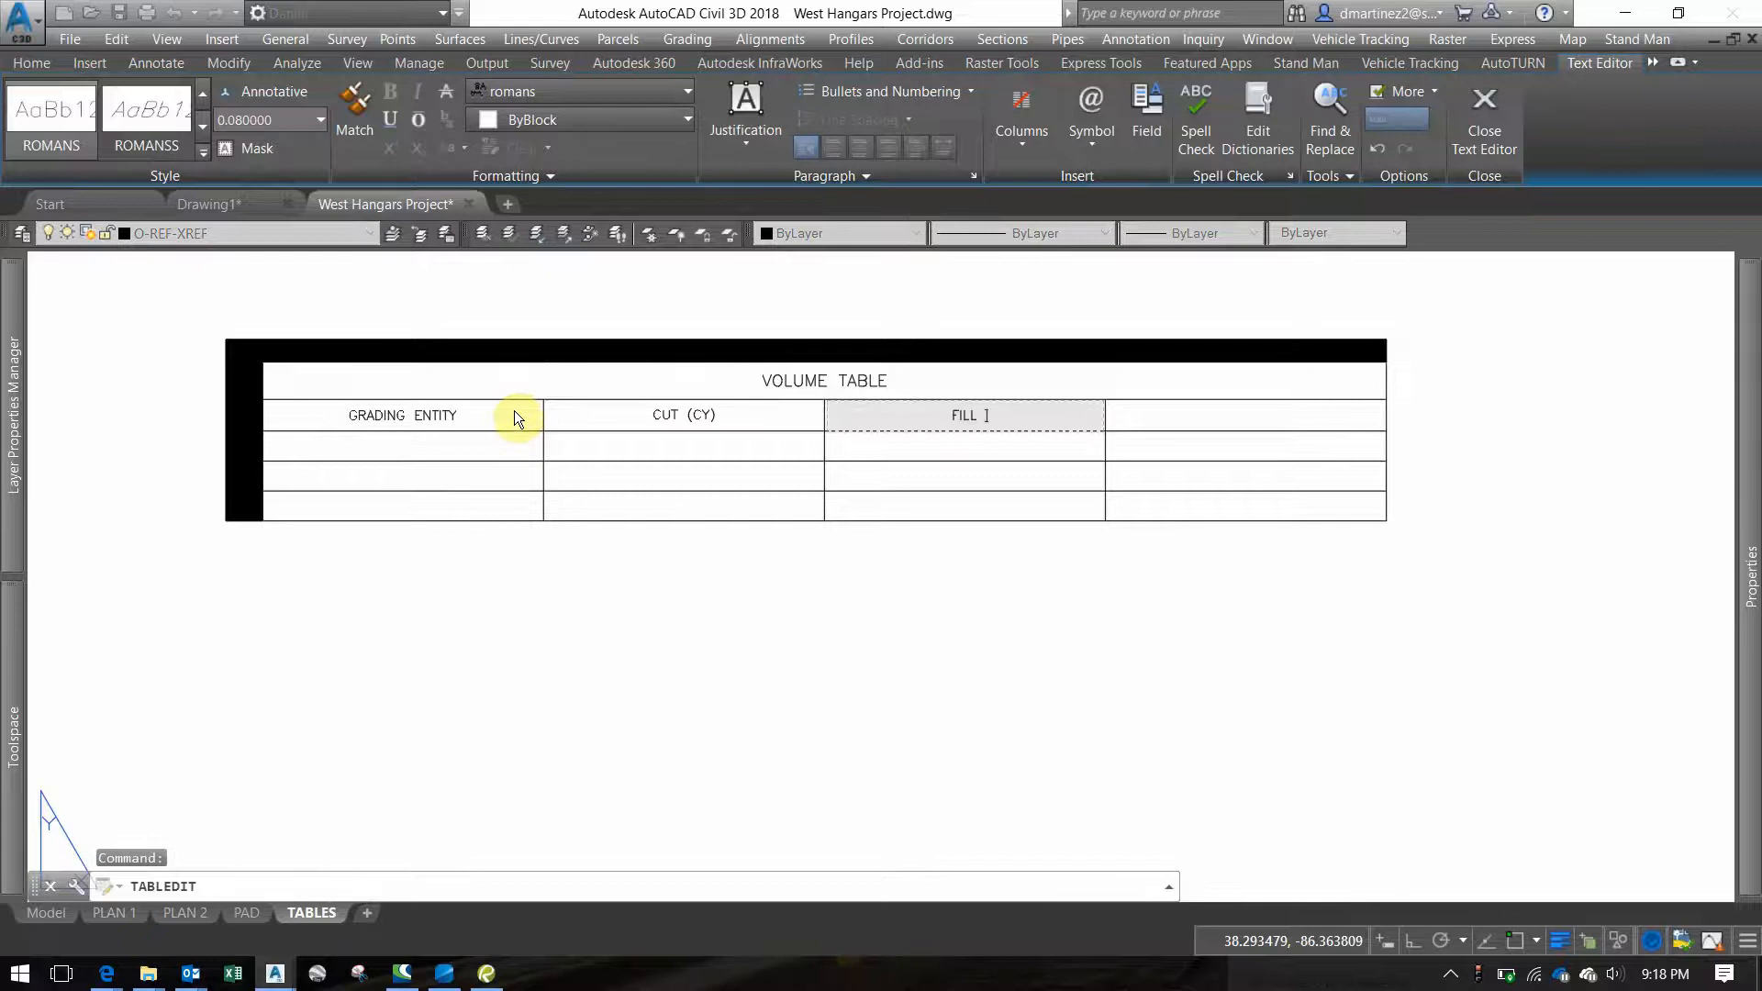
text(FILL (CY)
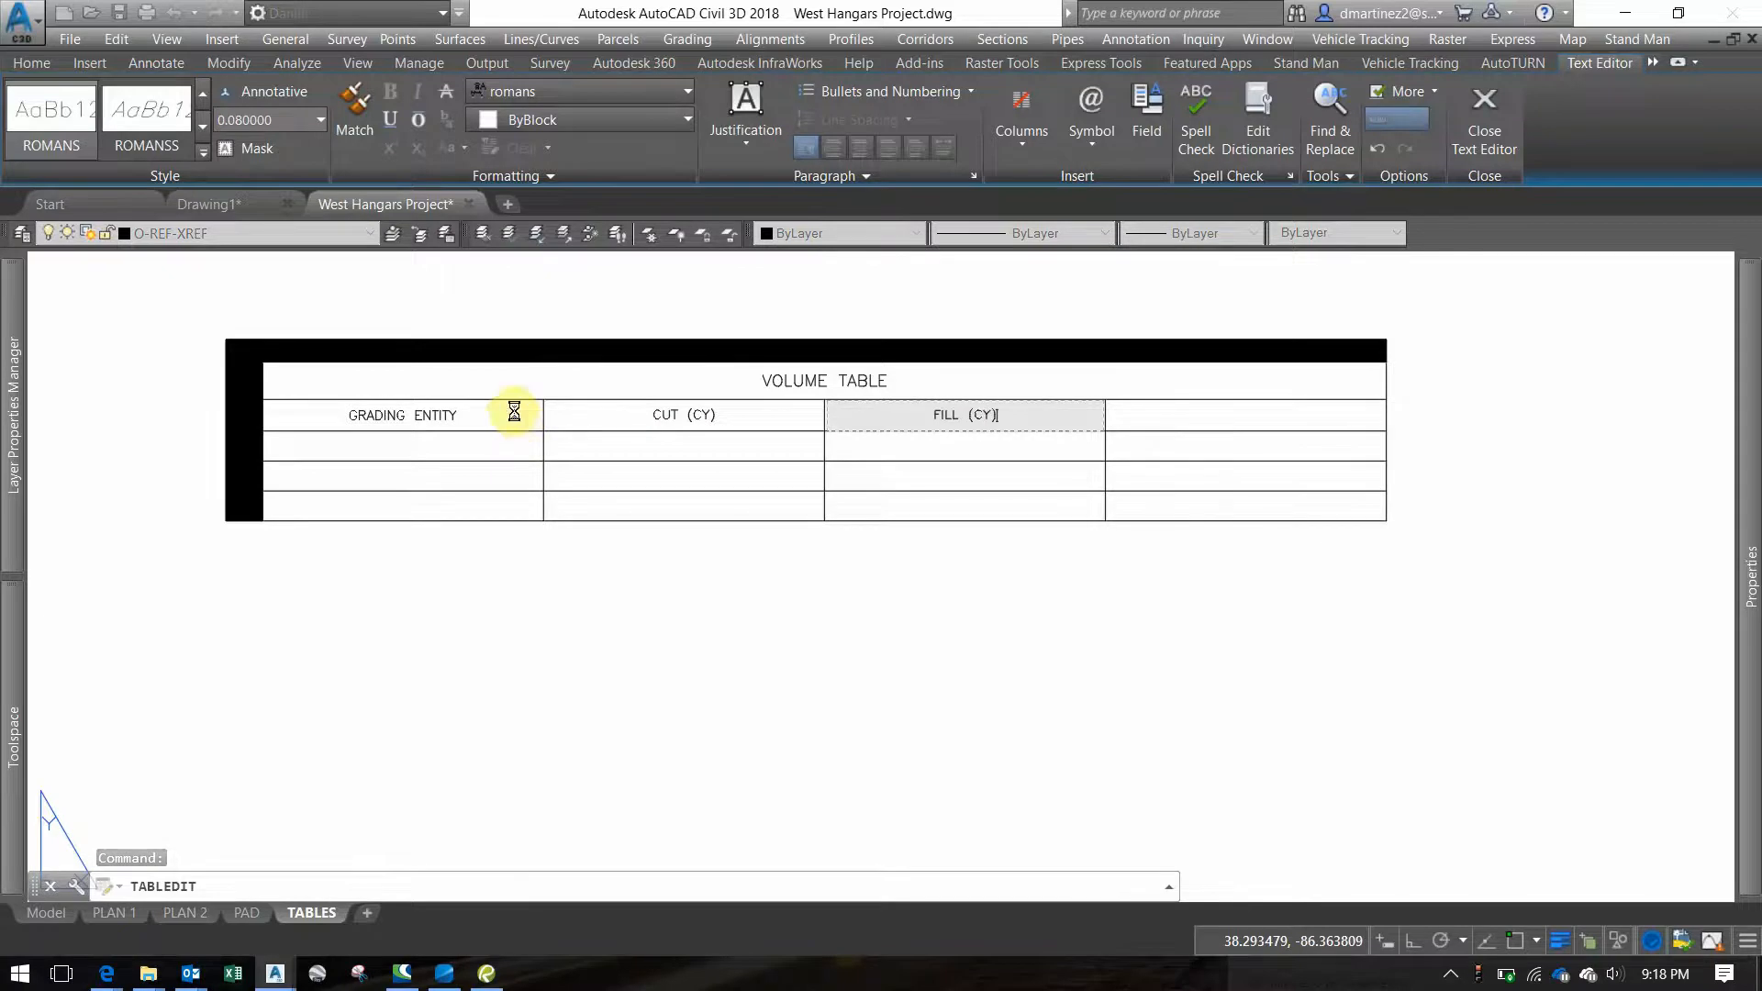
key(Tab)
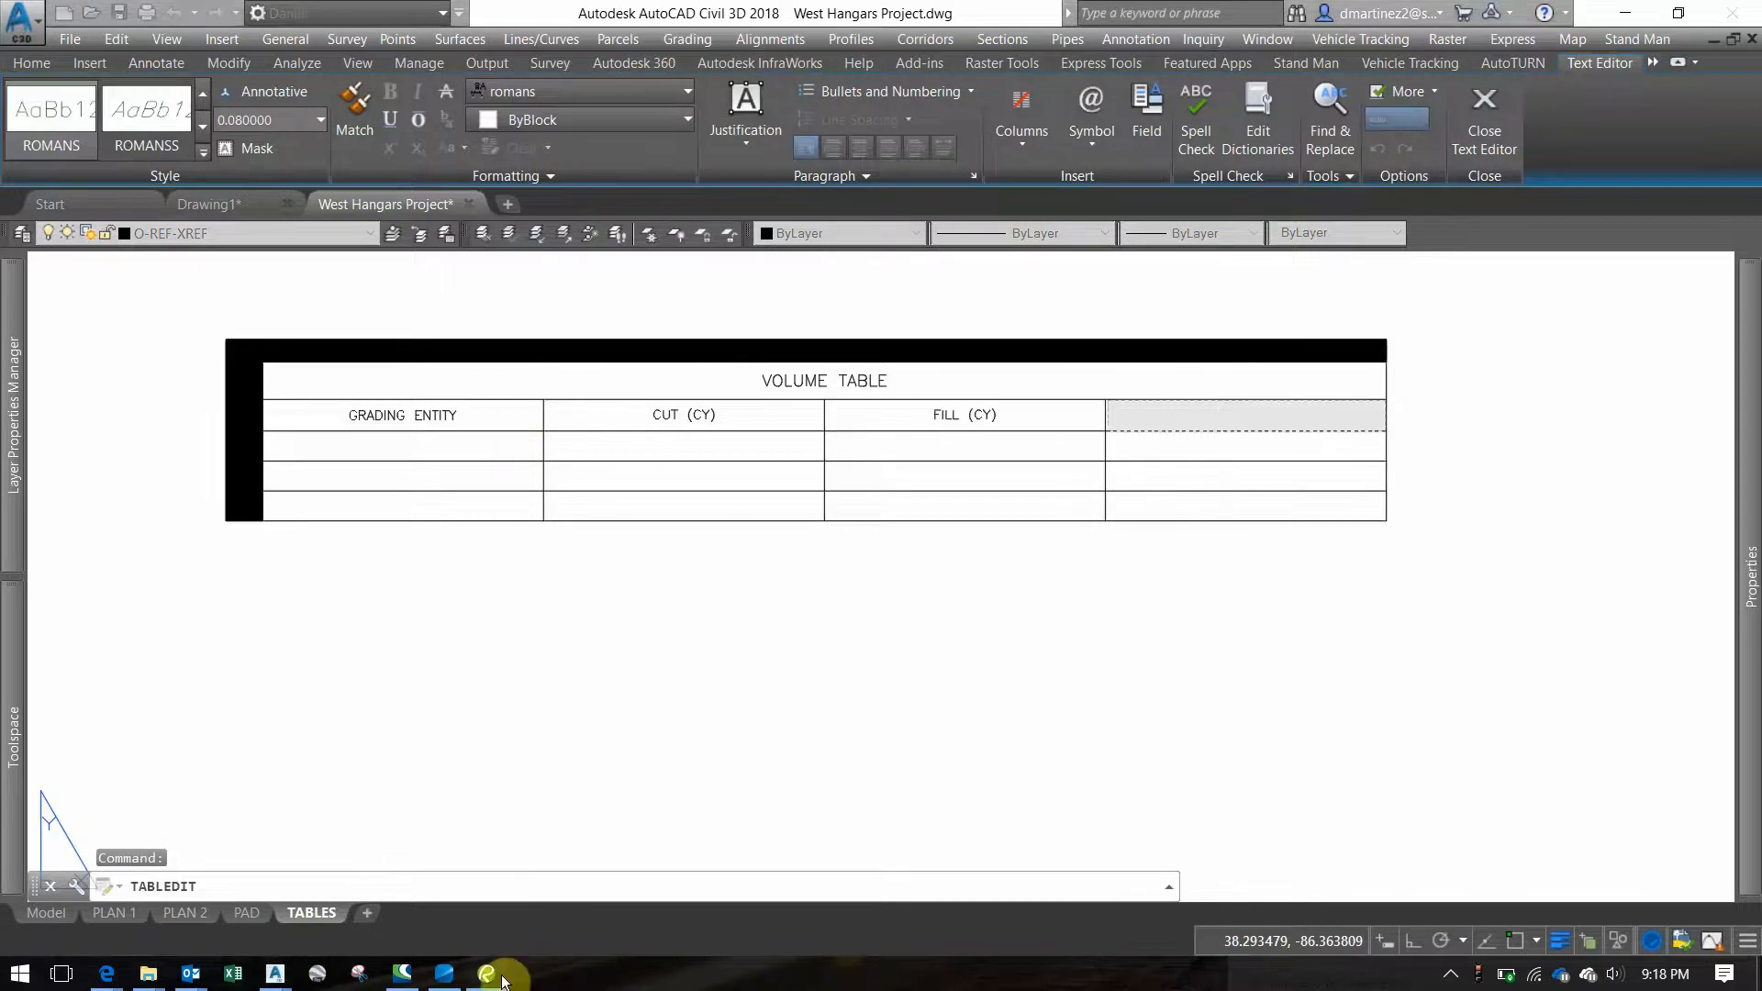
click(487, 974)
click(501, 978)
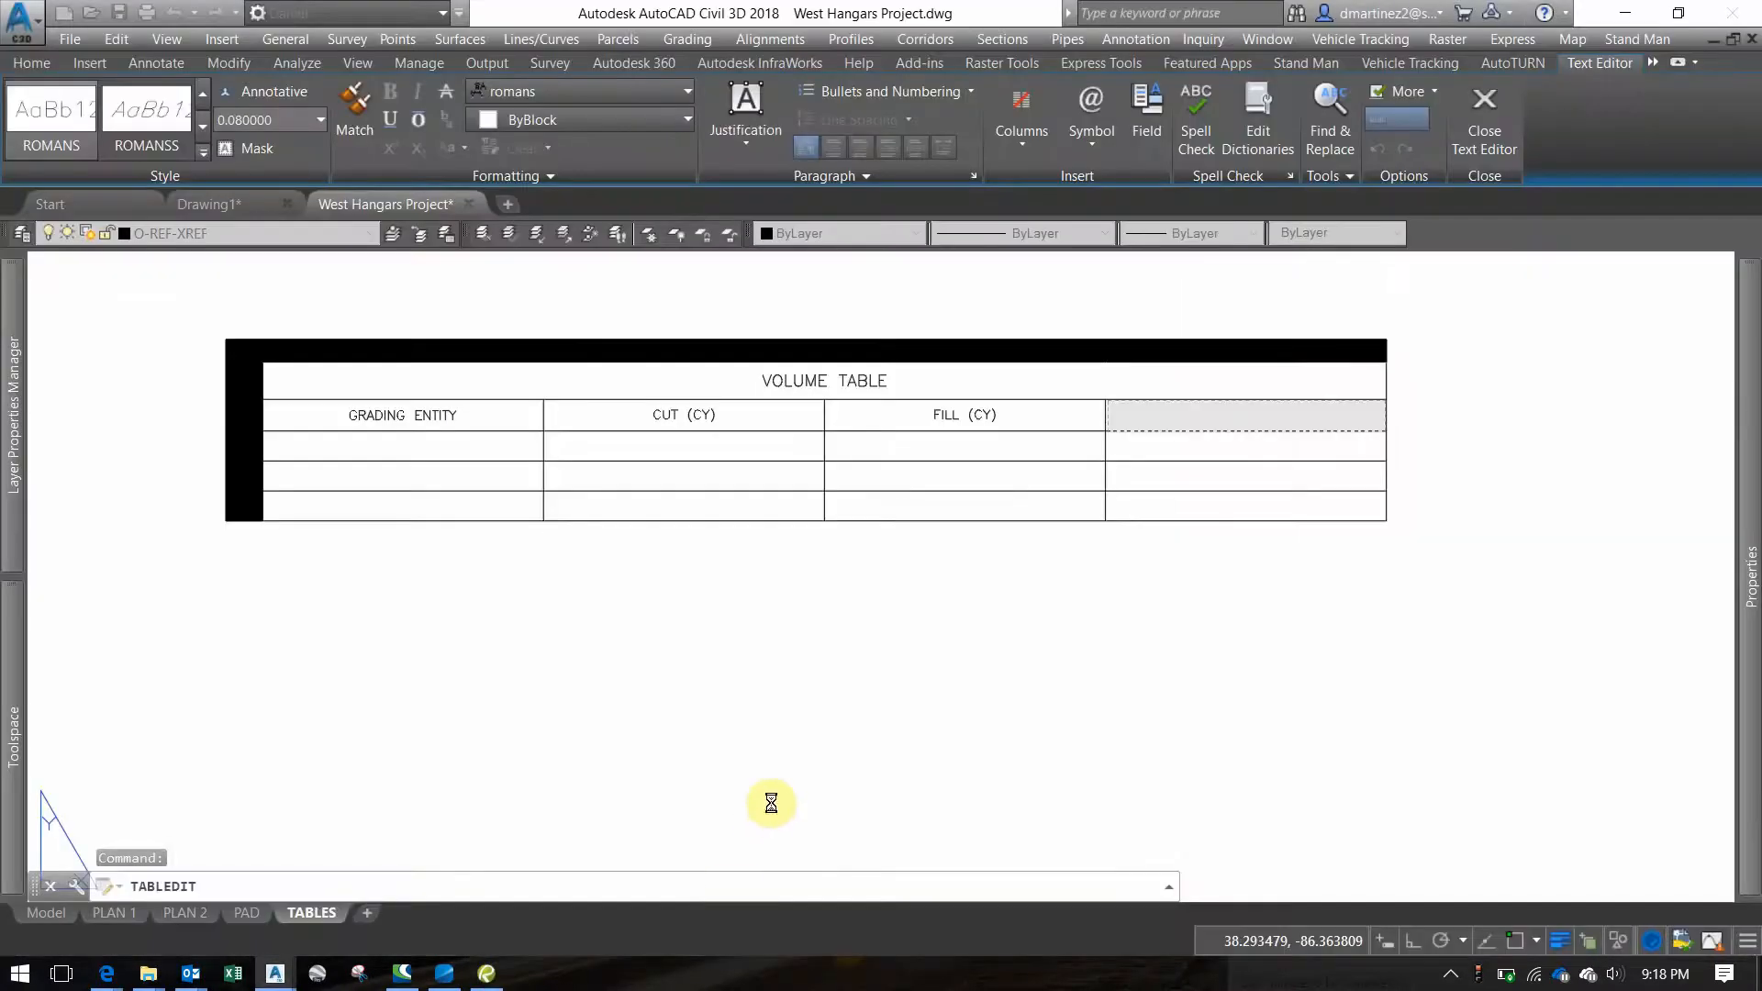
text(NET (CY)
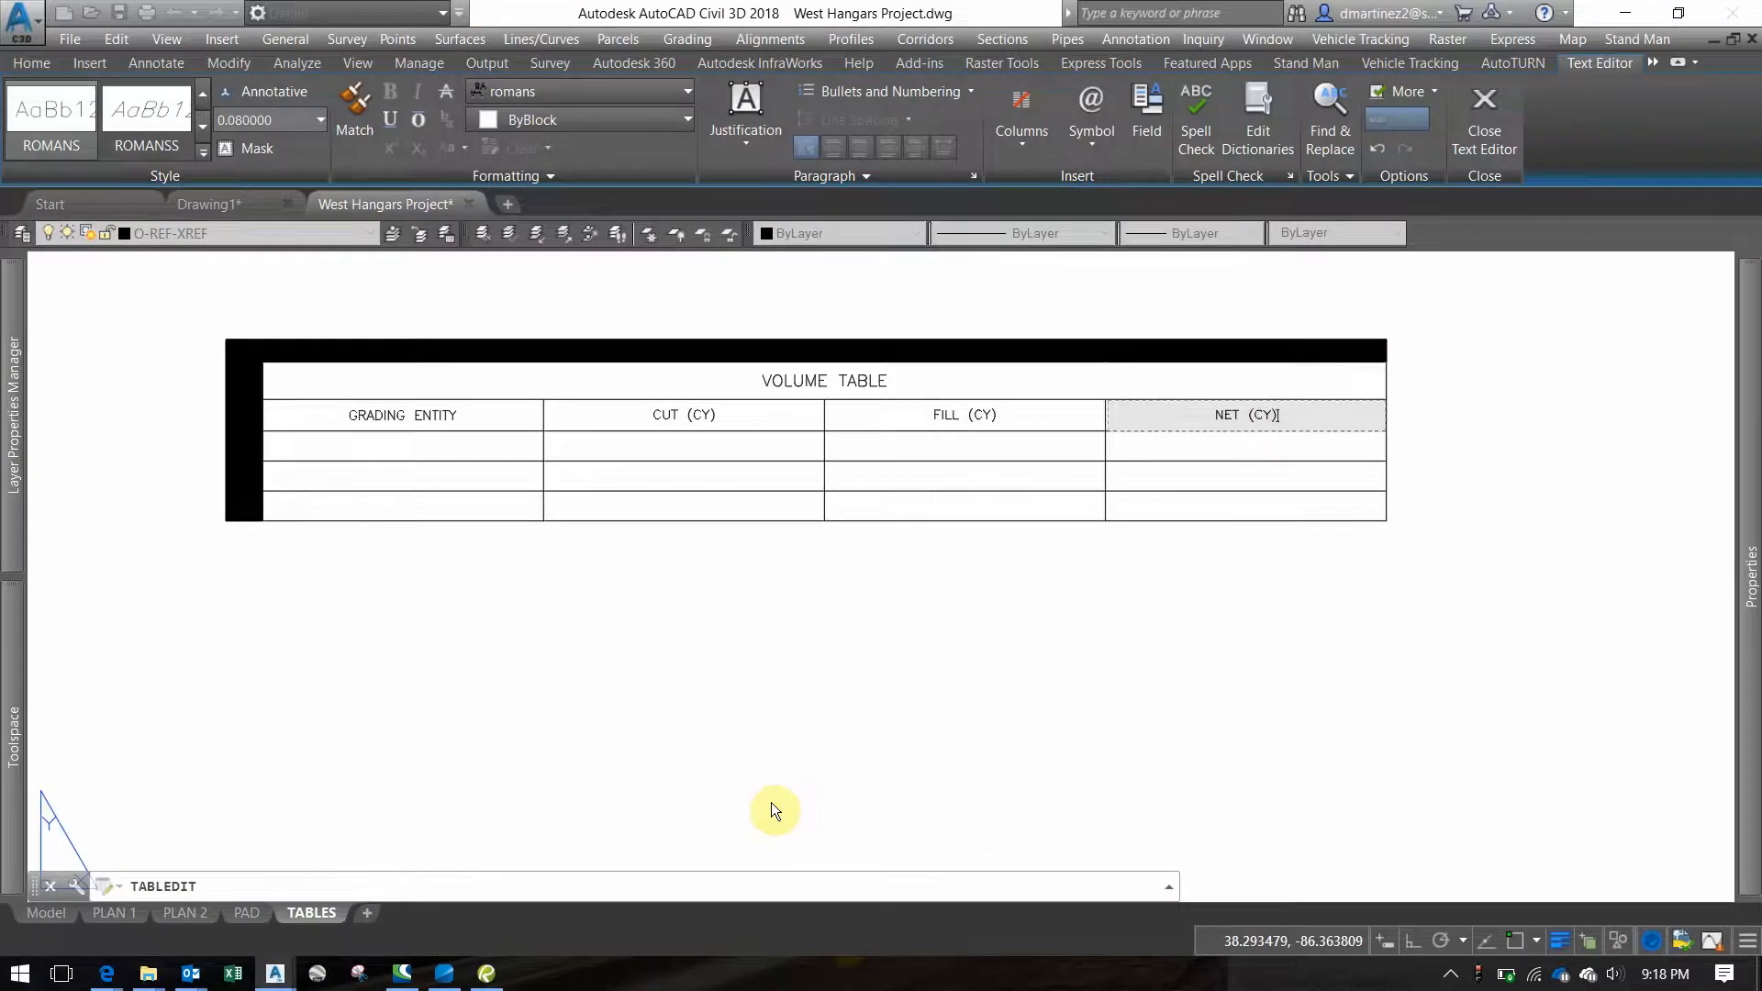
click(637, 635)
Check the PDF template's row names and label the first two data rows PAD and ROAD
click(491, 444)
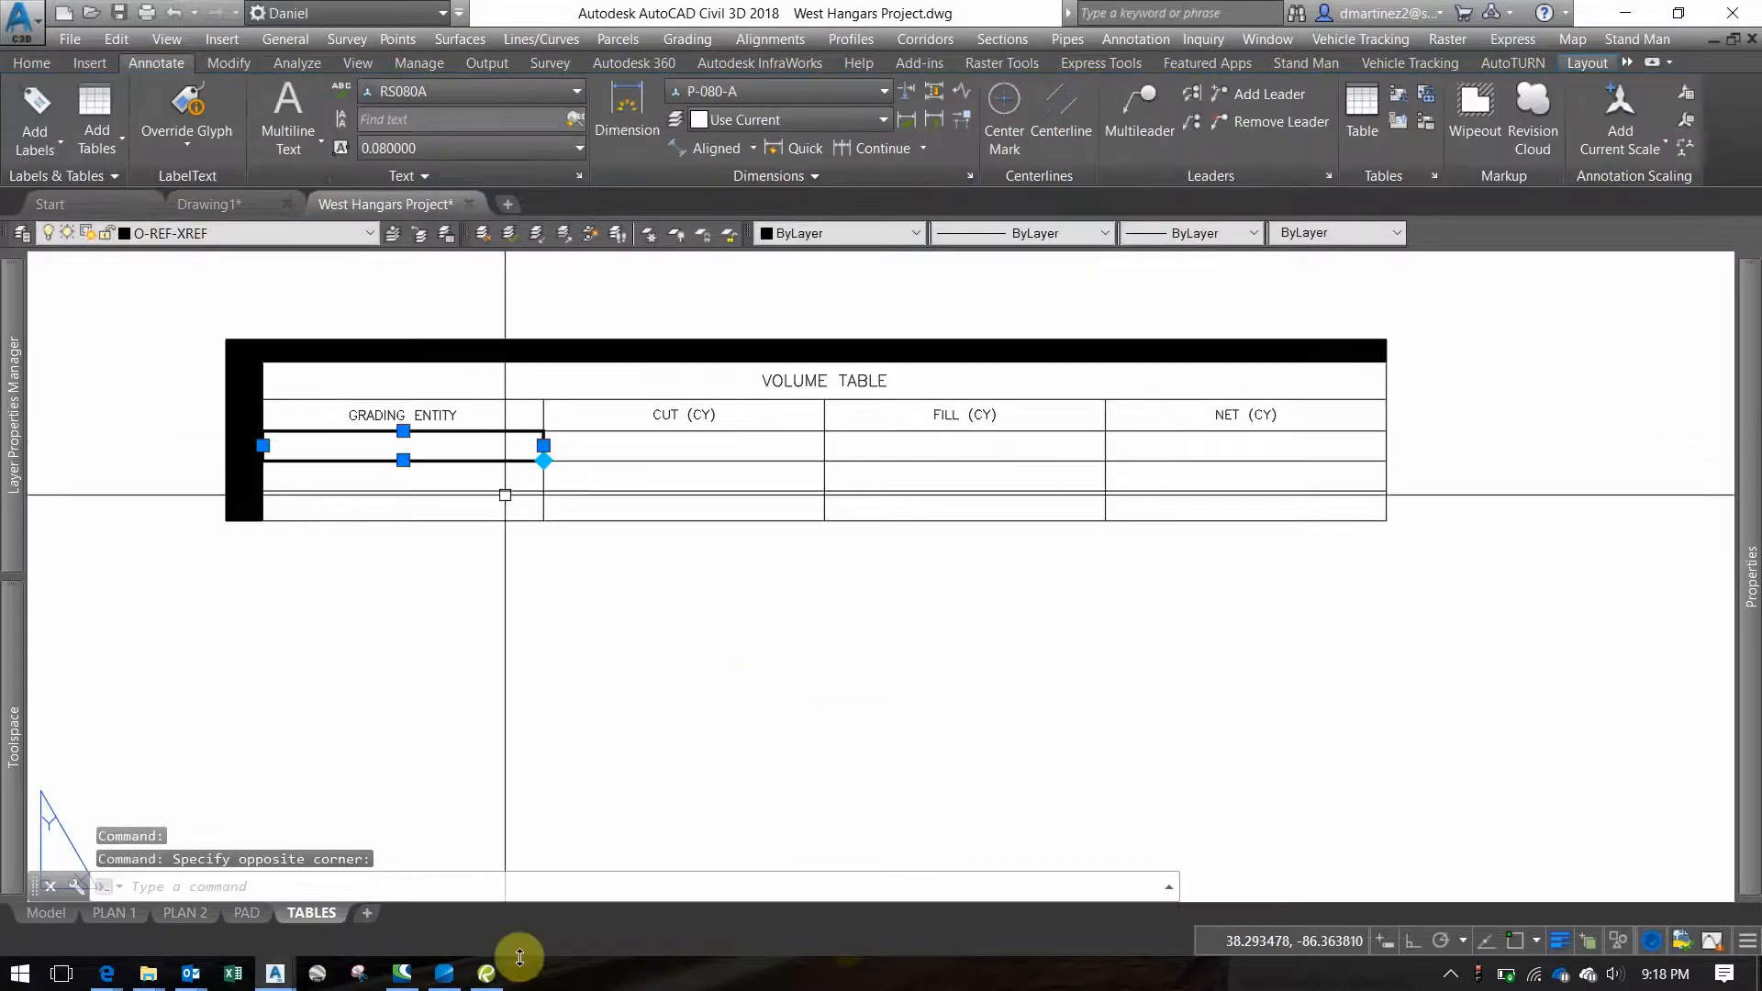
click(491, 973)
click(491, 972)
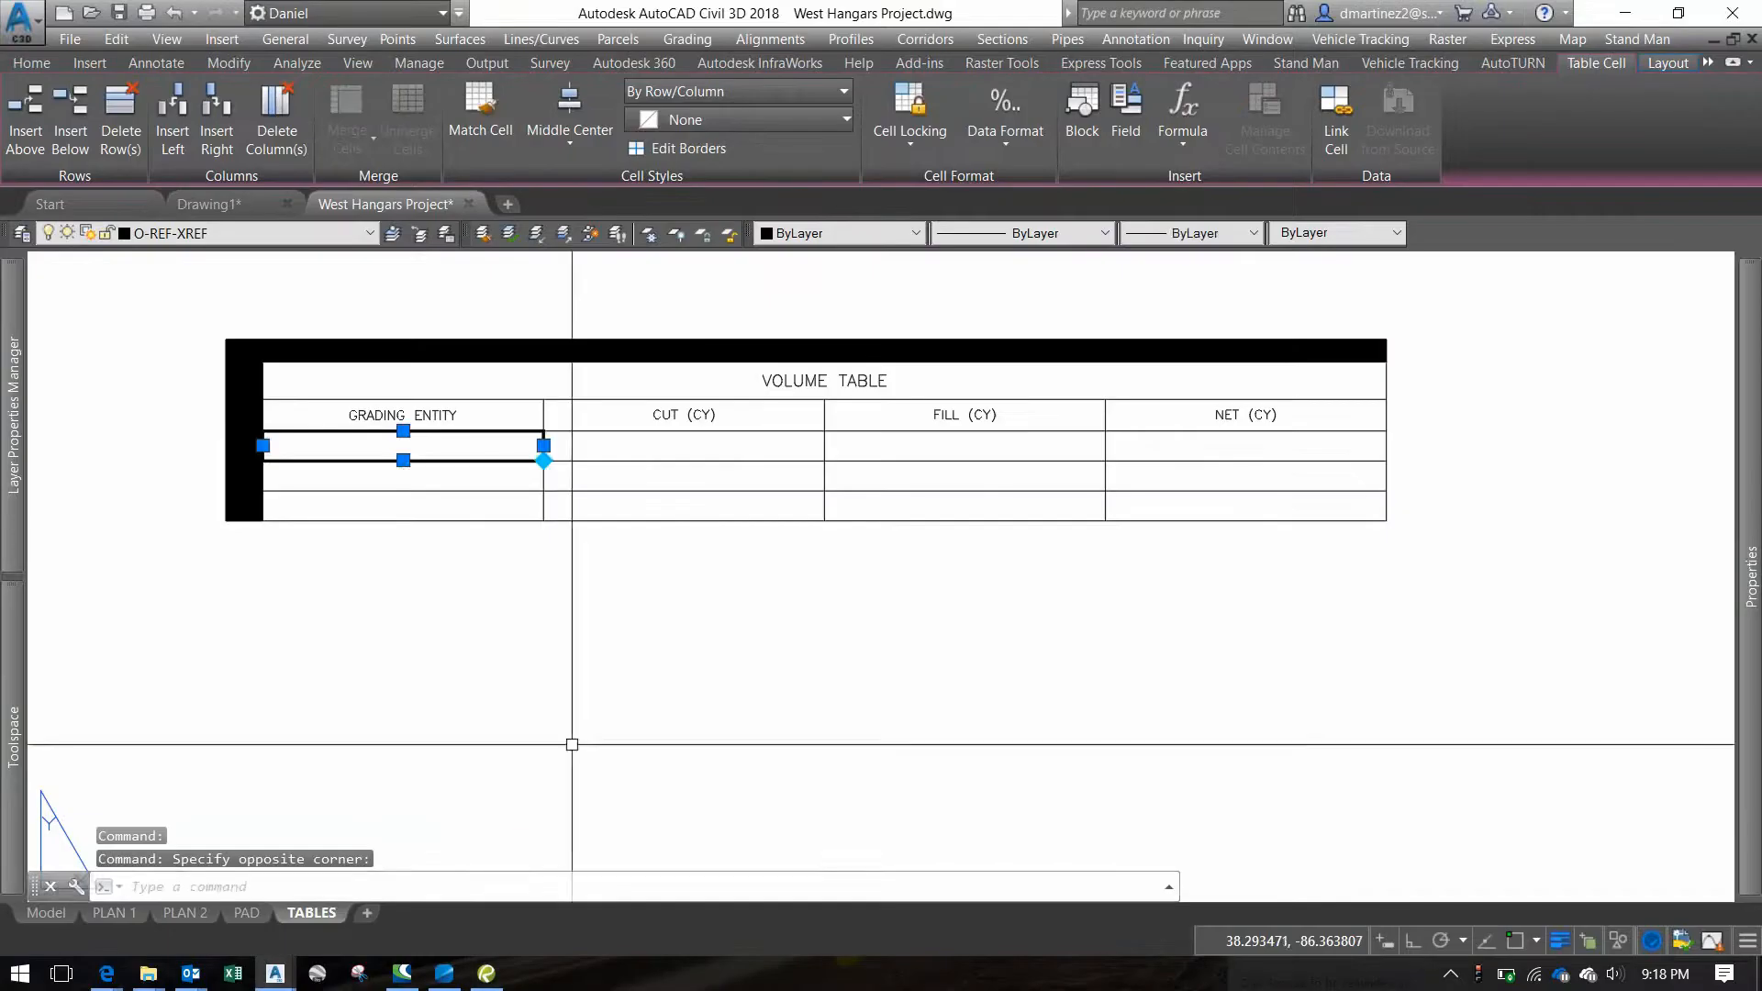
text(P)
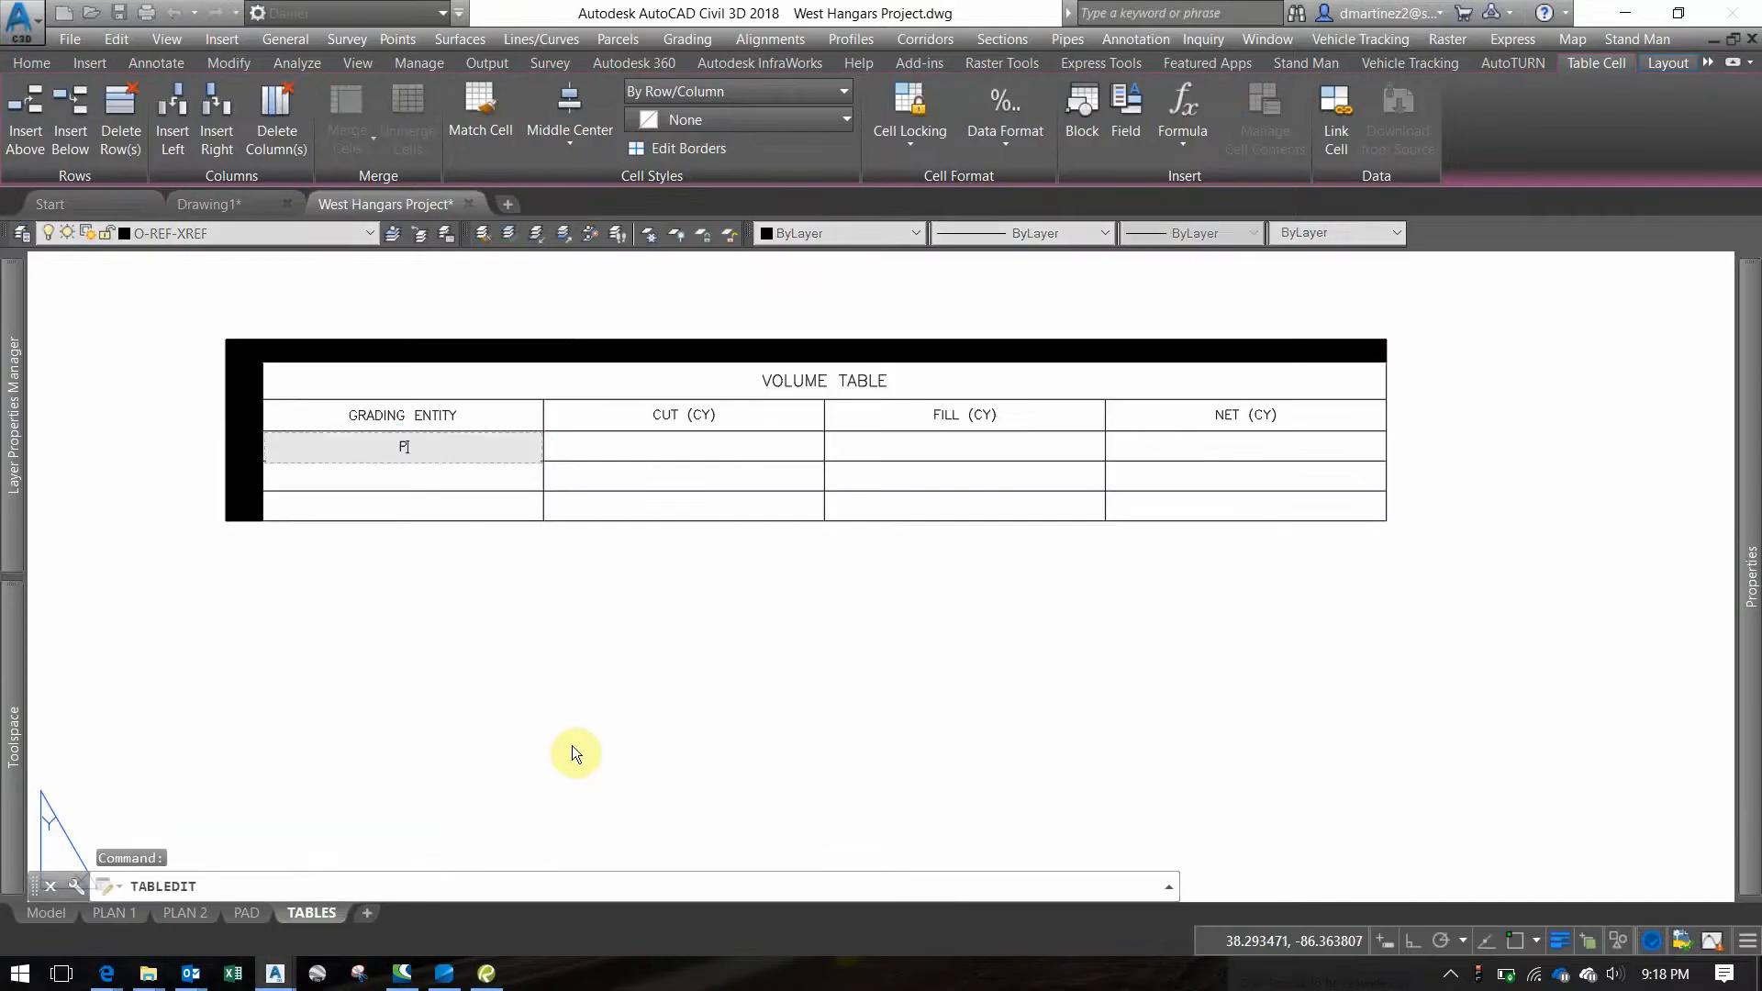
text(AD)
key(Return)
text(ROAD)
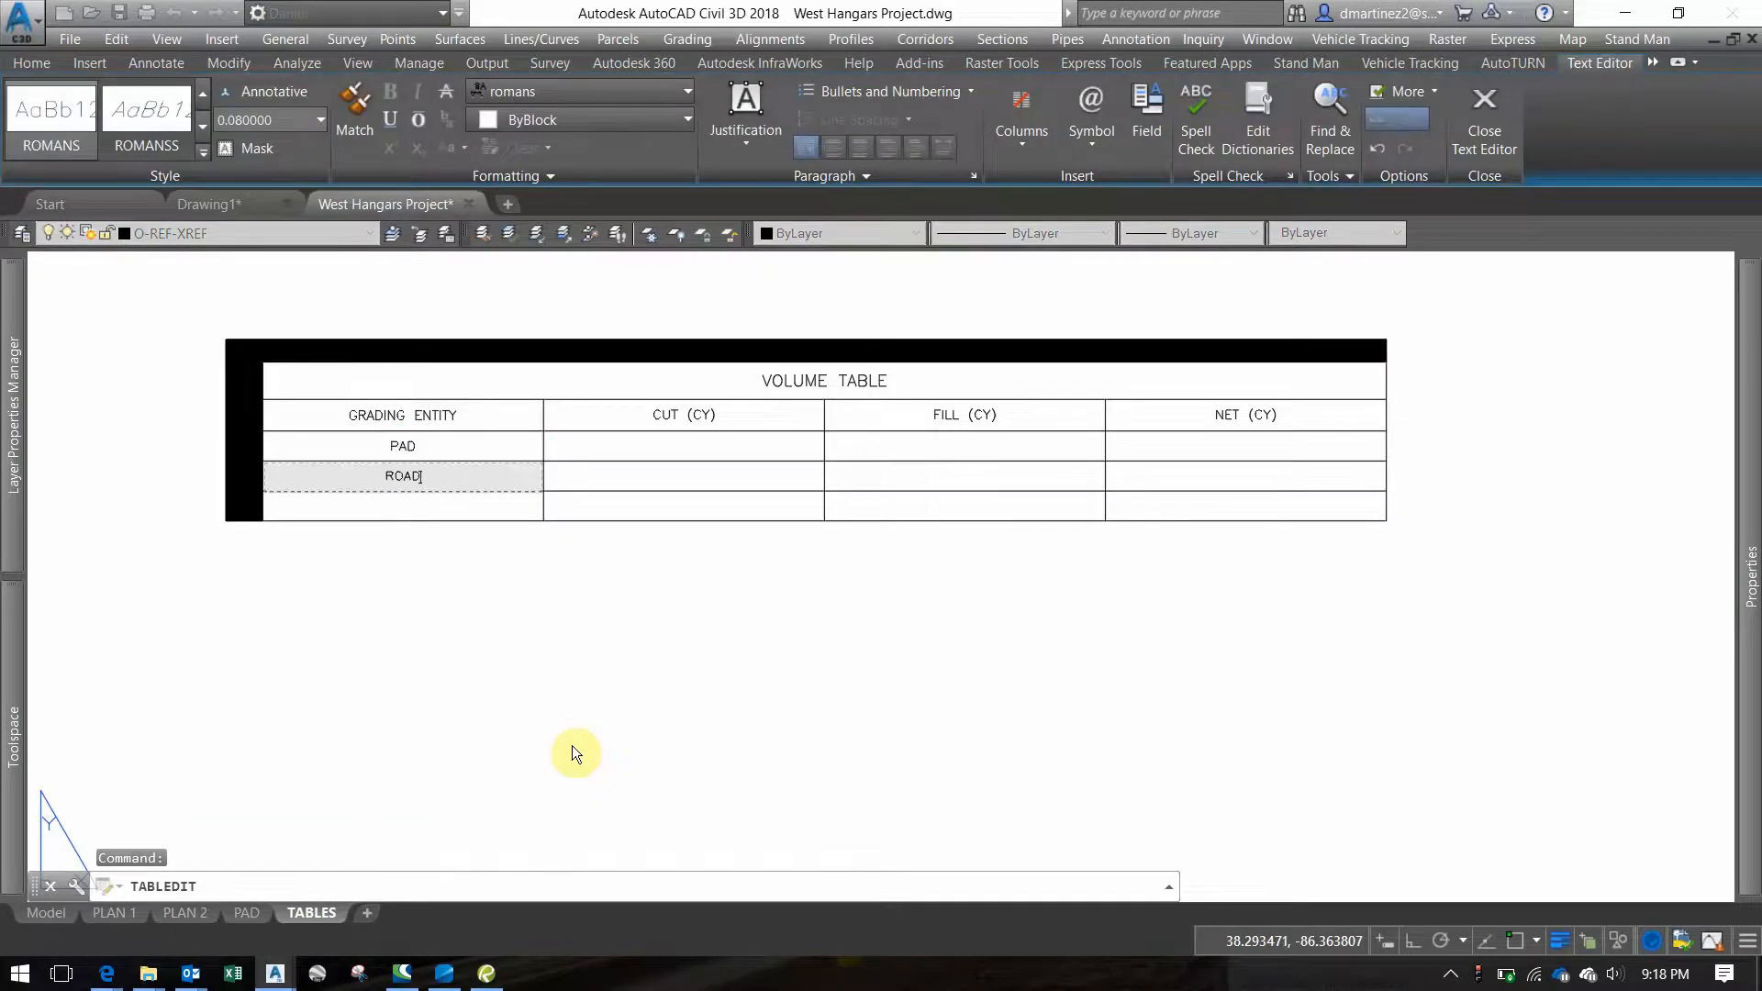
key(Return)
Label the last data row OVERALL and finish editing the volume table
text(OVERRALL)
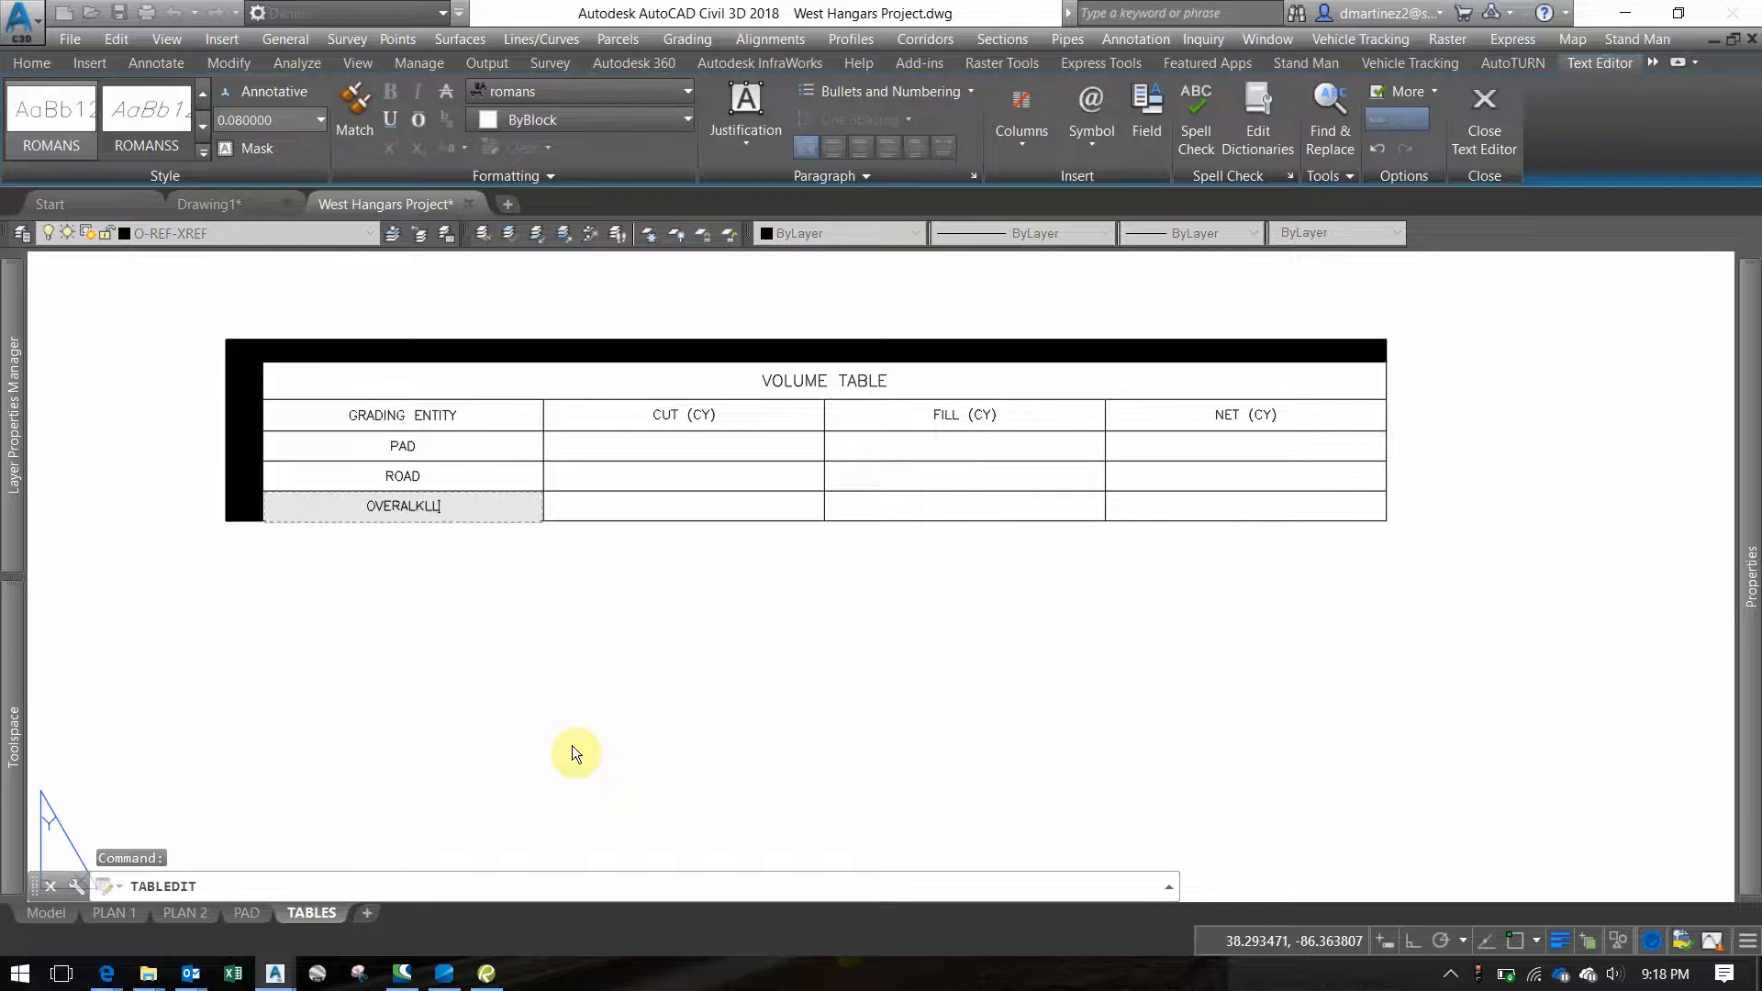
key(BackSpace)
key(BackSpace)
key(BackSpace)
key(BackSpace)
text(ALL)
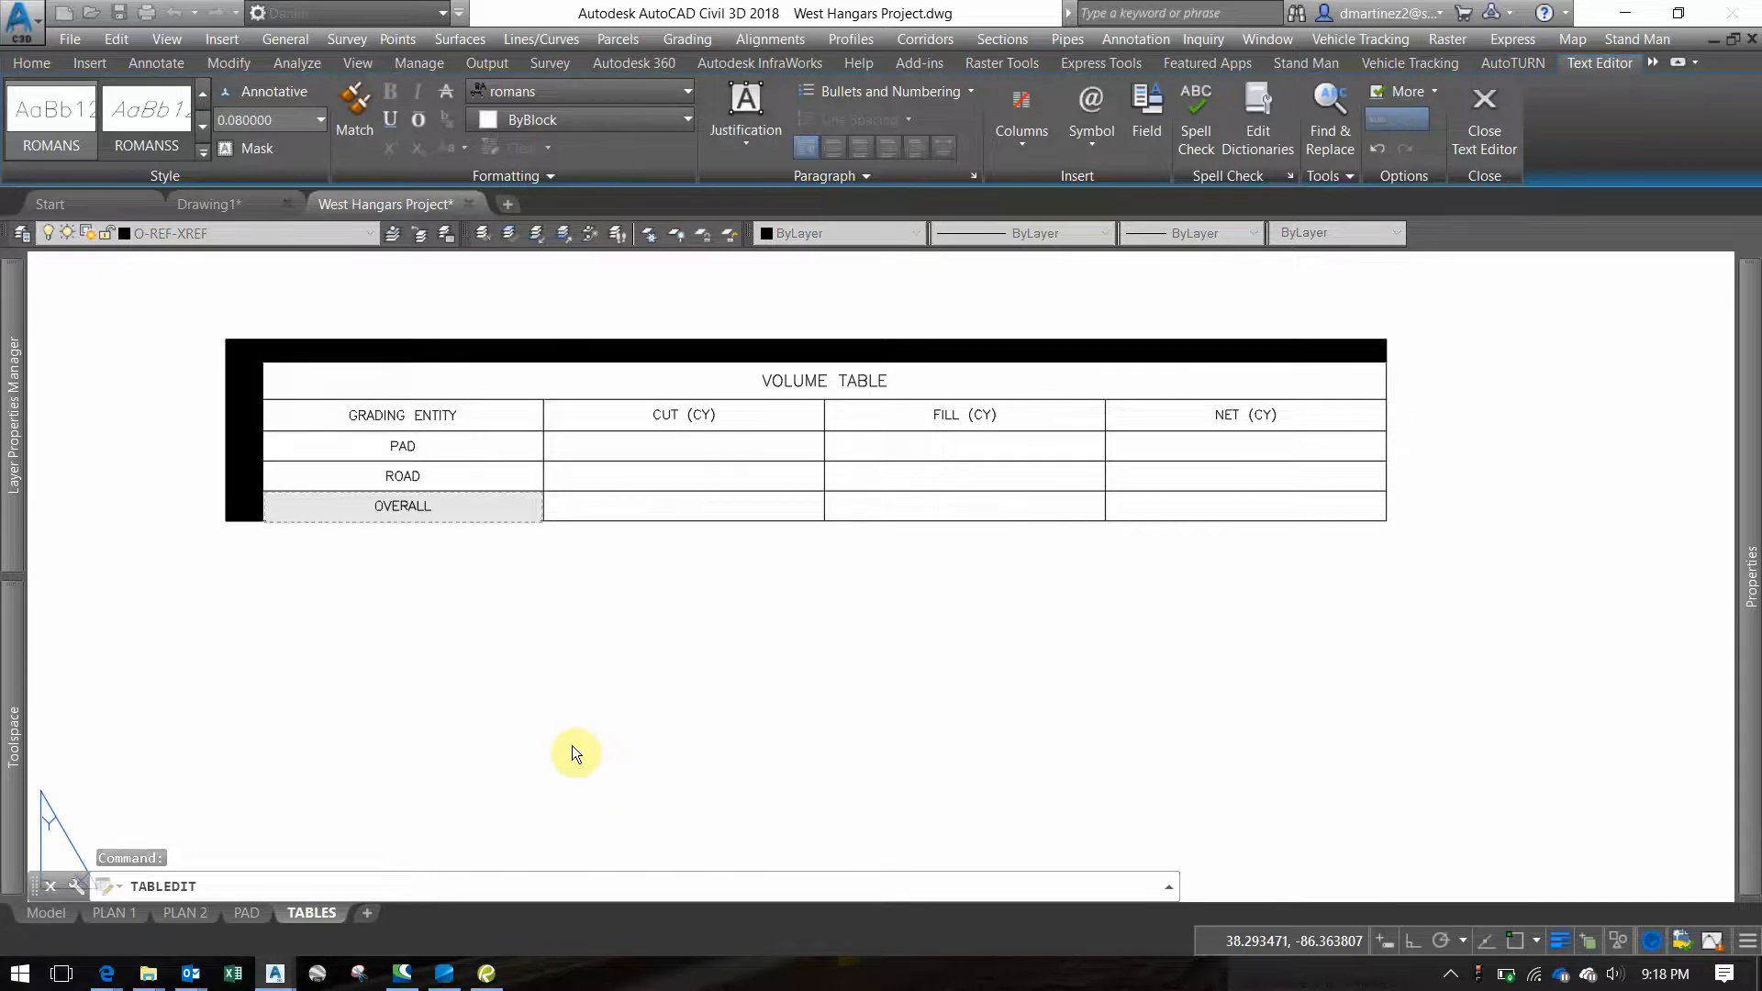
click(571, 745)
scroll(1053, 611, down, 2)
scroll(1052, 601, down, 1)
middle_drag(1125, 597, 881, 692)
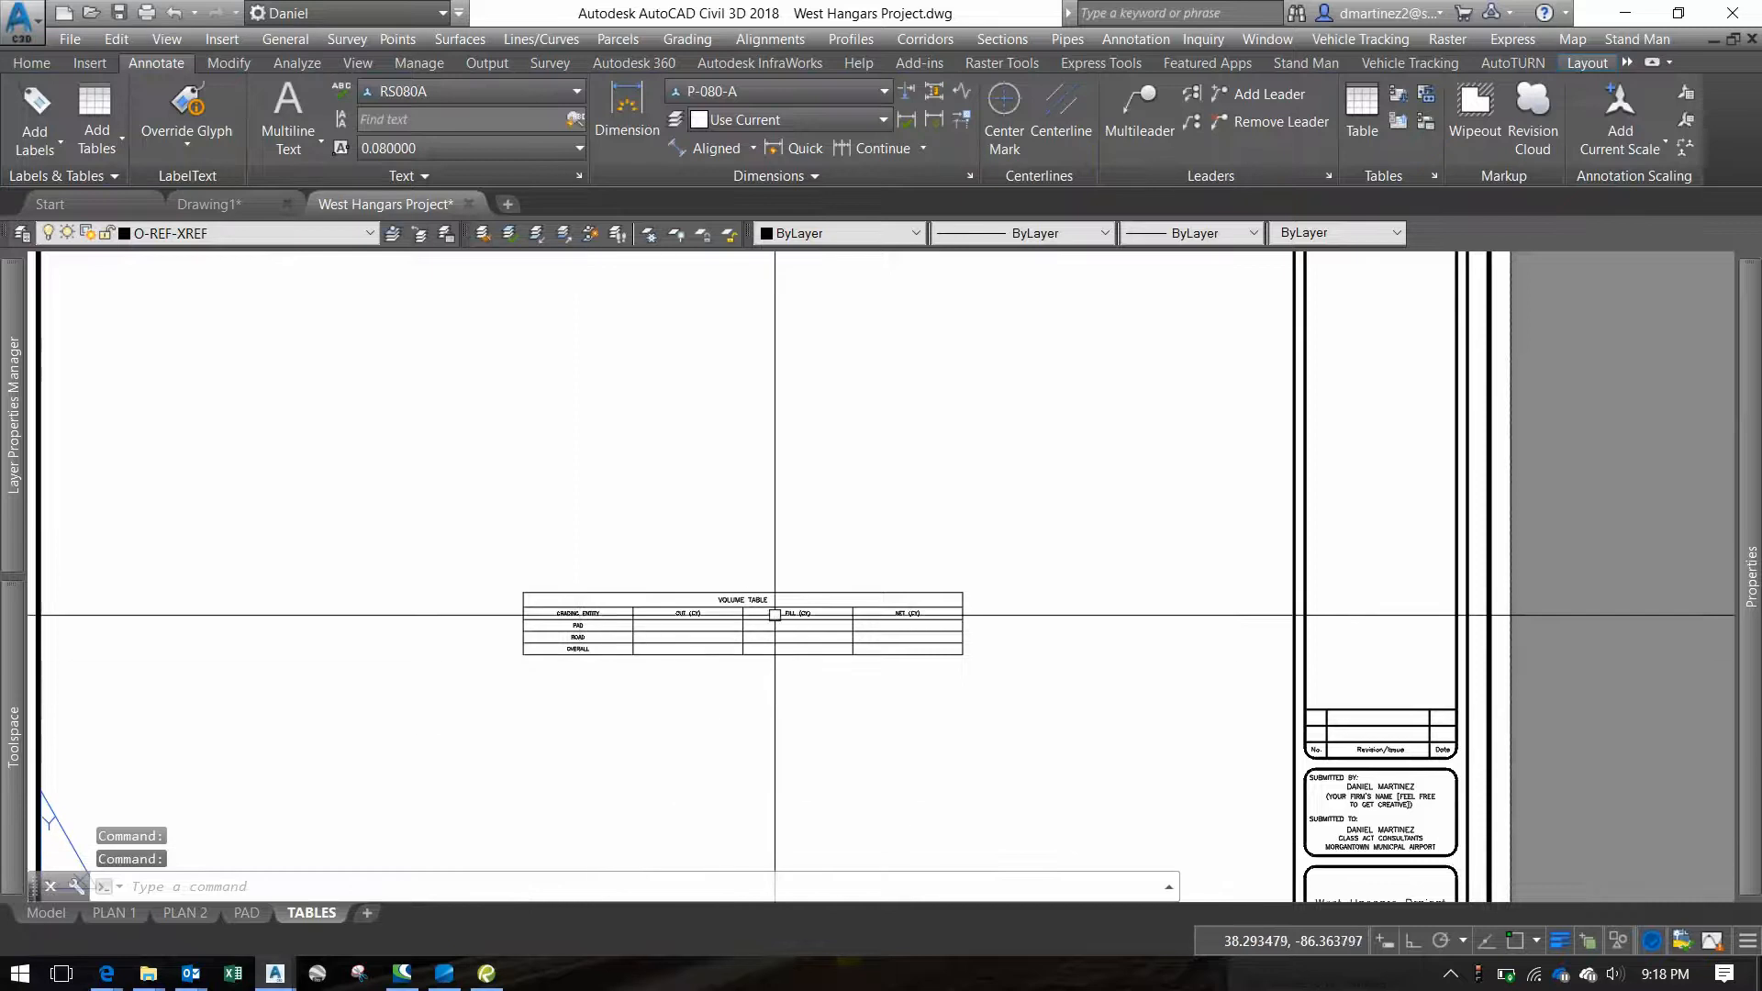
scroll(778, 605, up, 3)
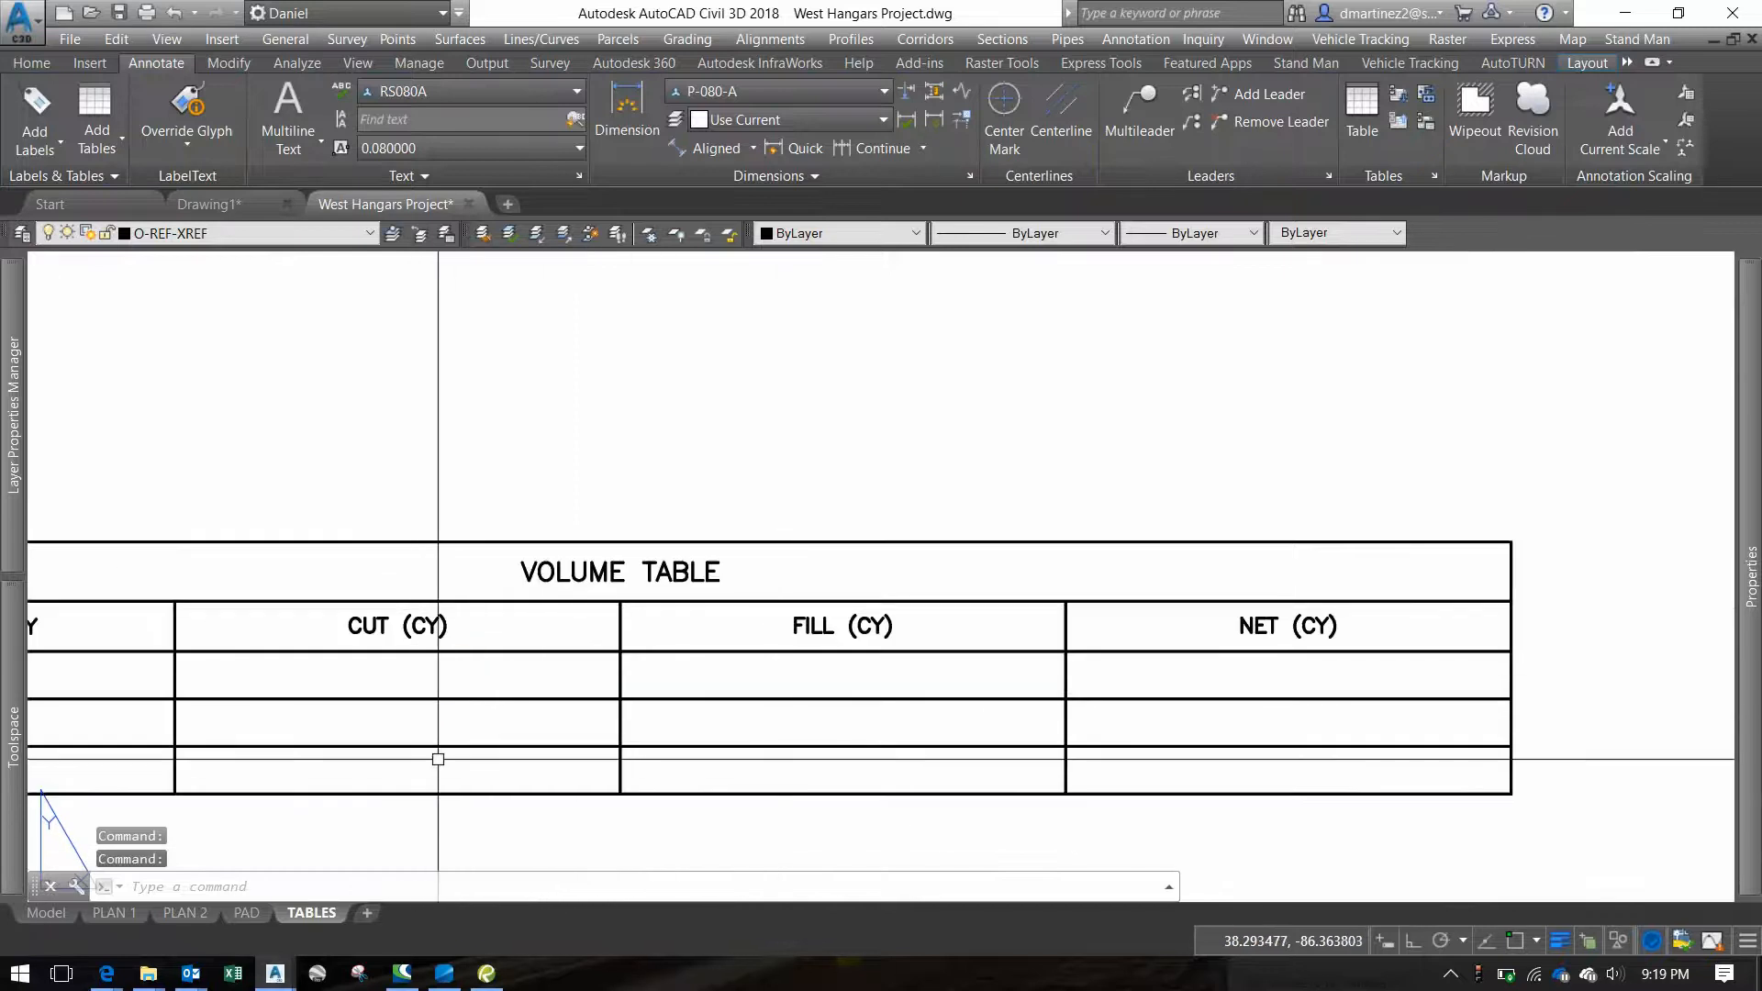
scroll(508, 753, down, 2)
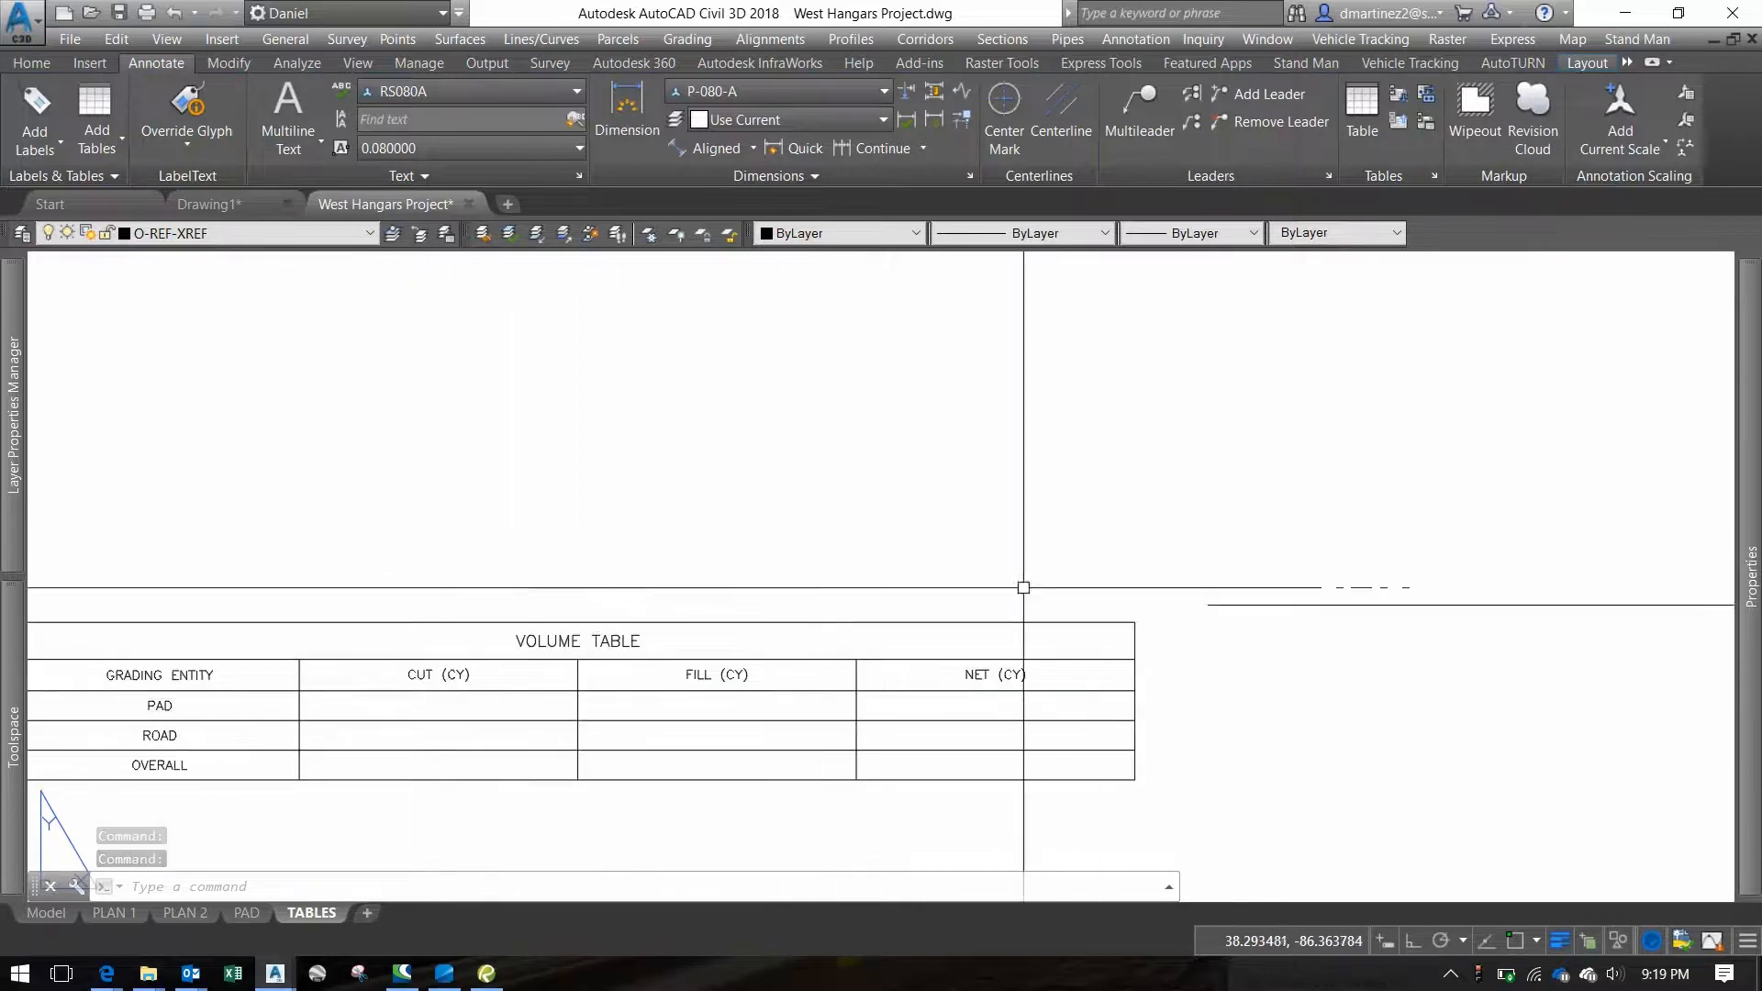
mouse_move(13, 734)
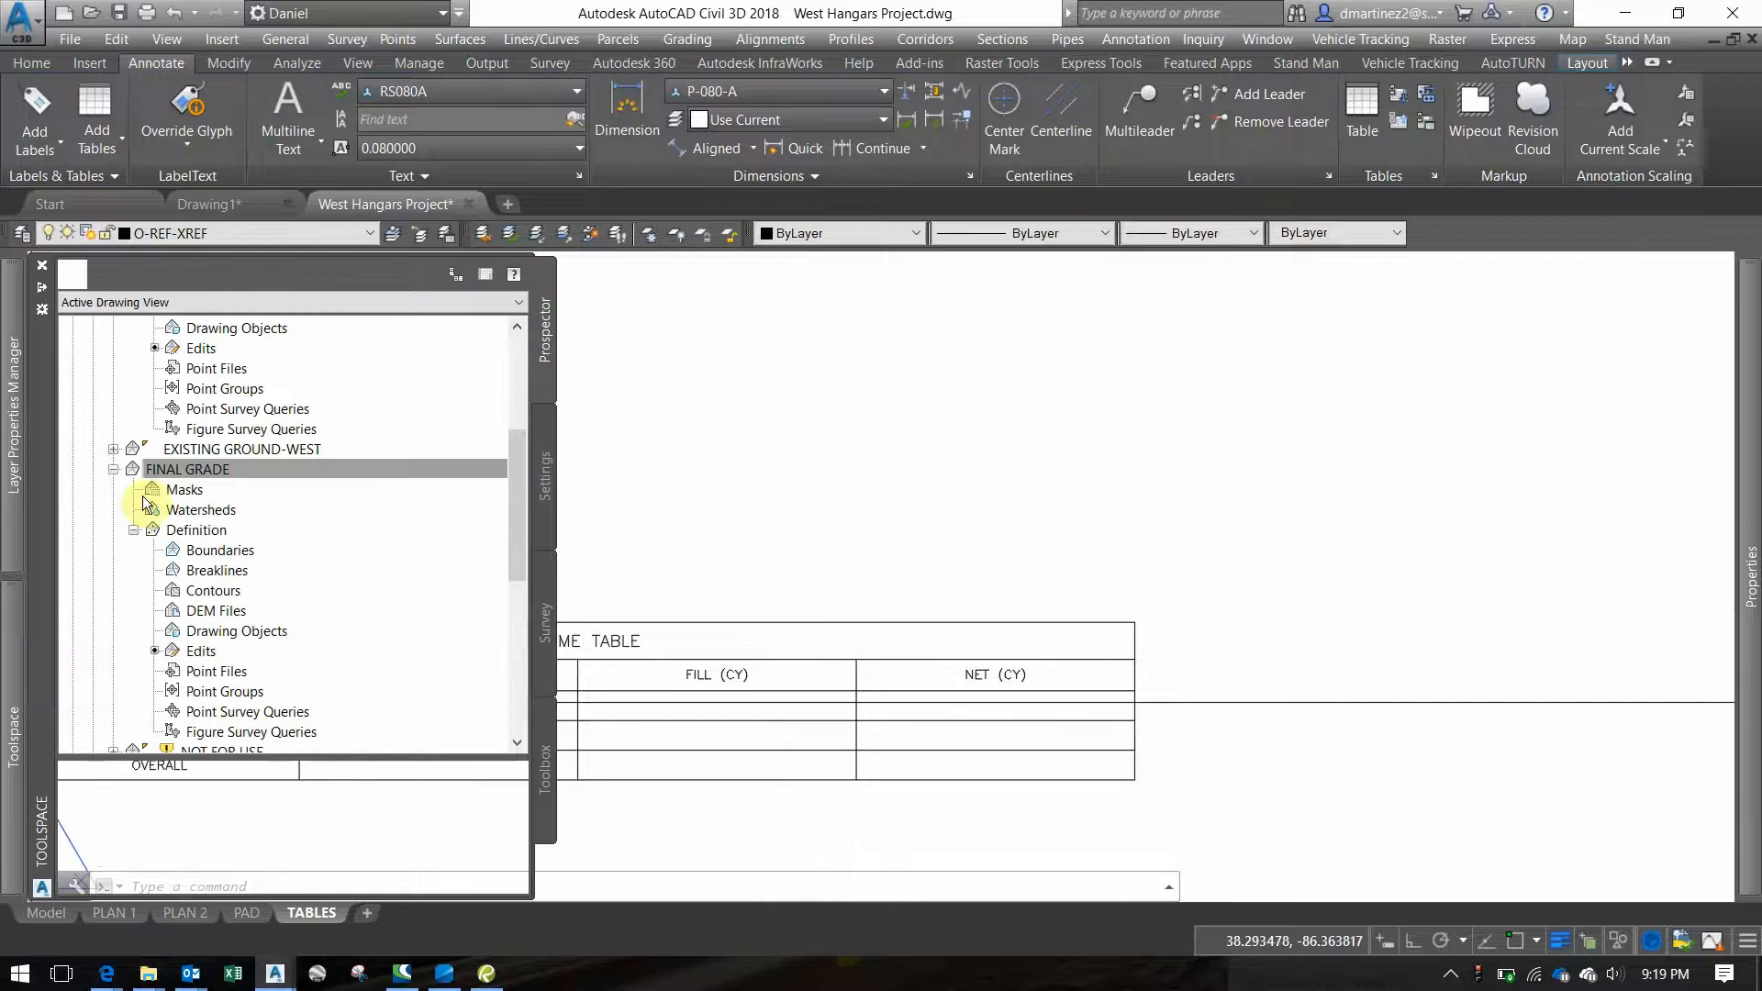
scroll(199, 424, up, 4)
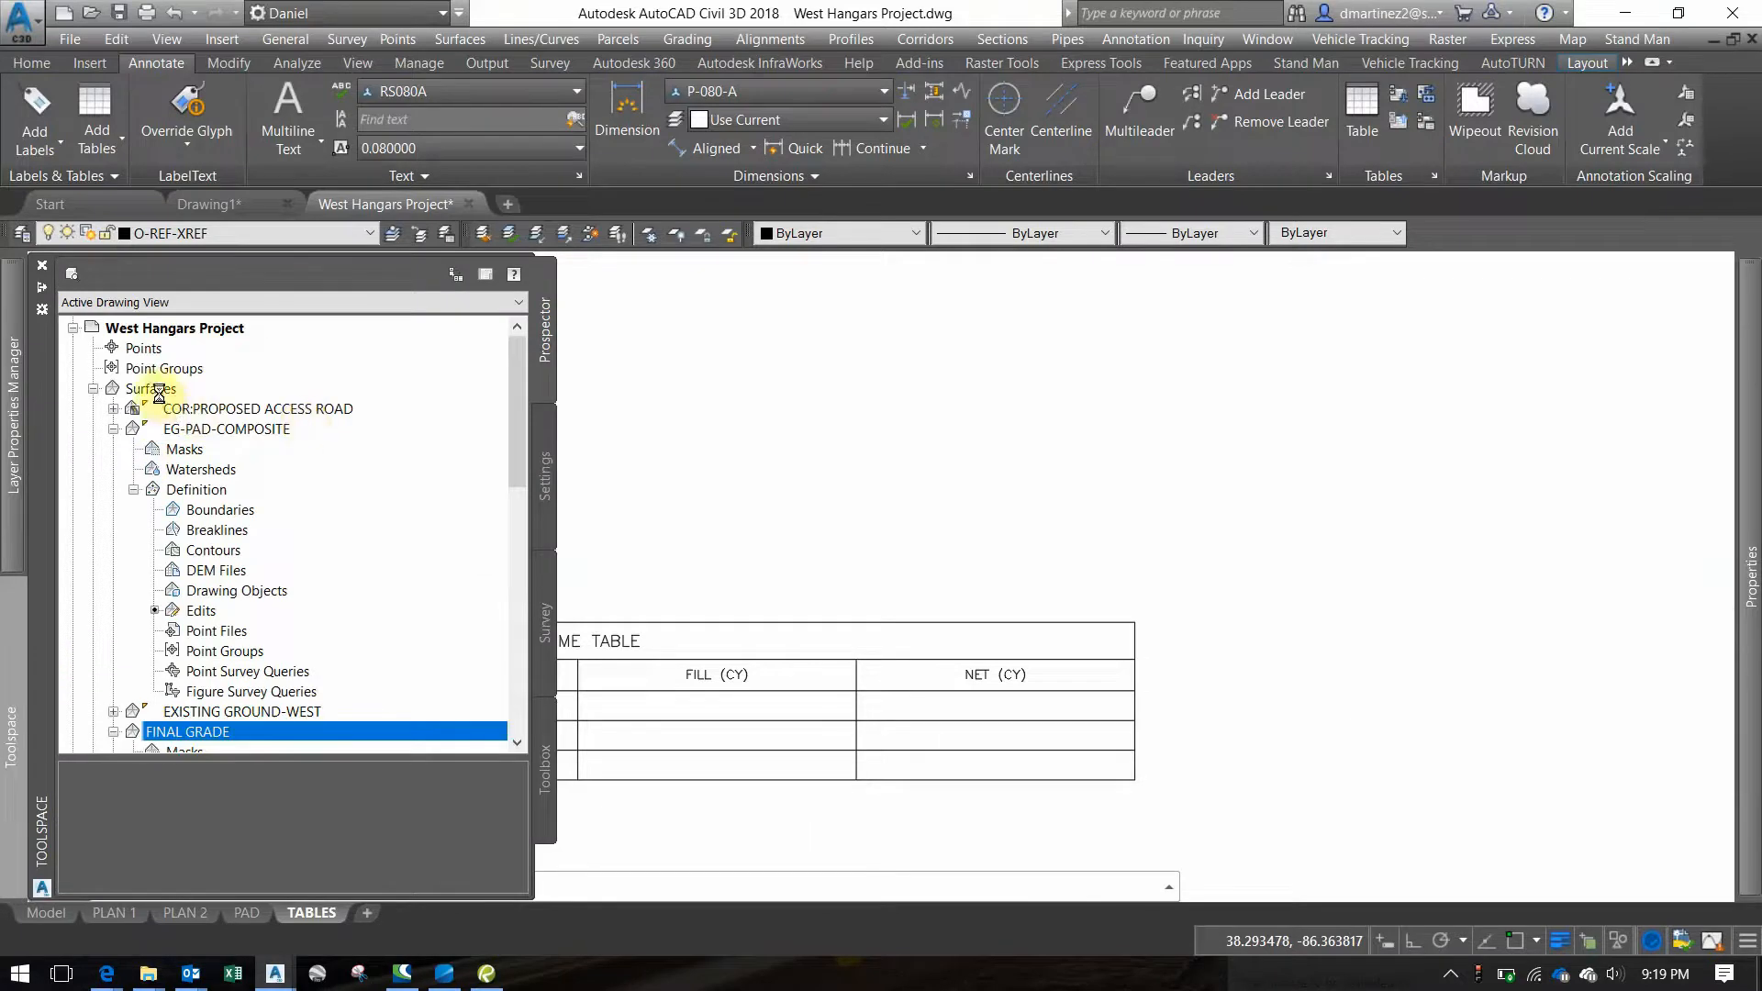
right_click(159, 390)
click(207, 398)
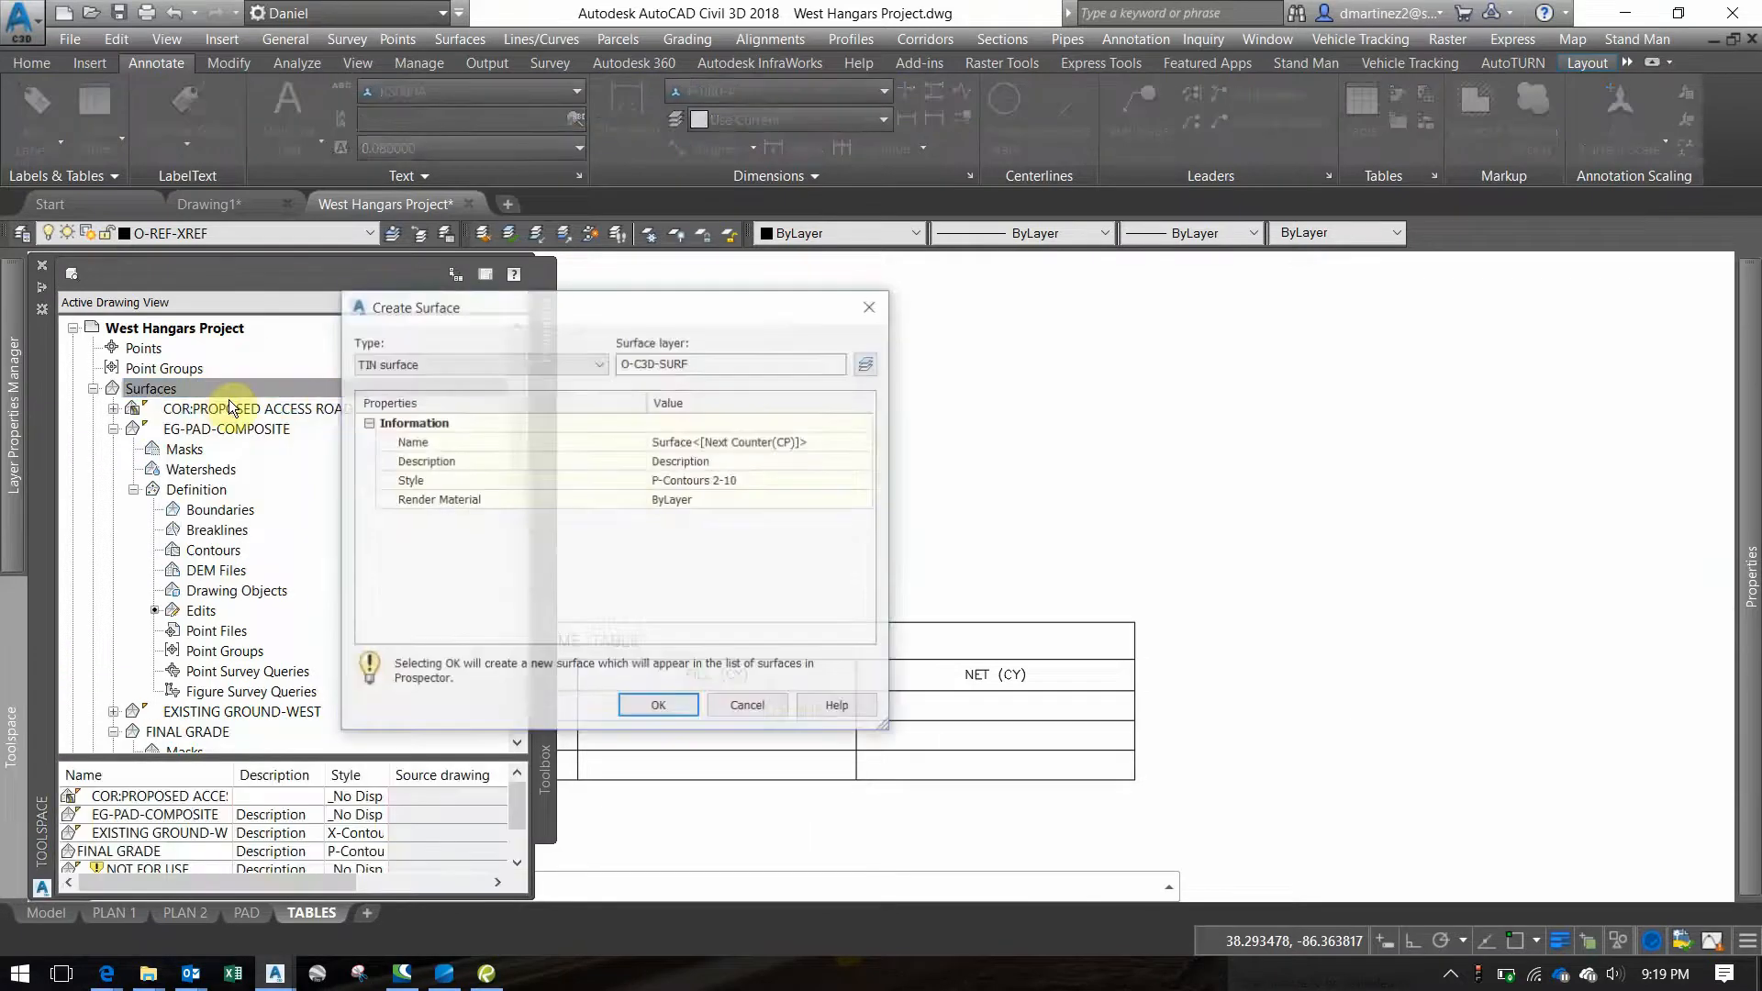
click(483, 364)
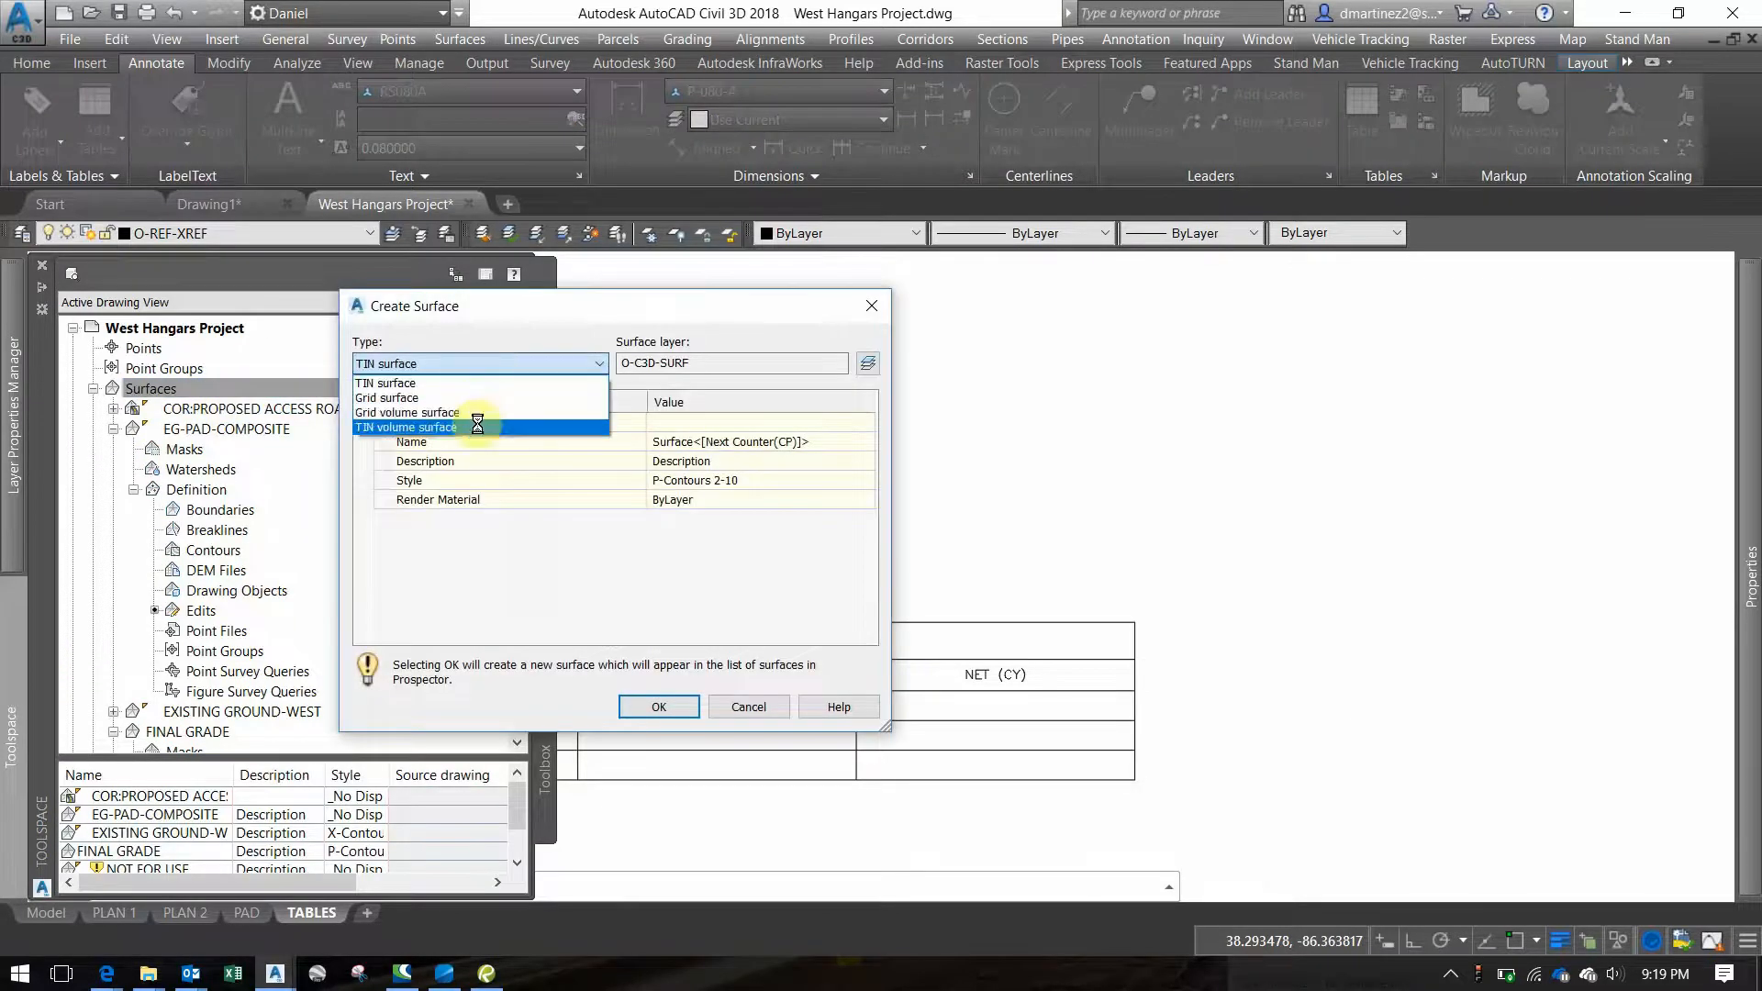
click(459, 407)
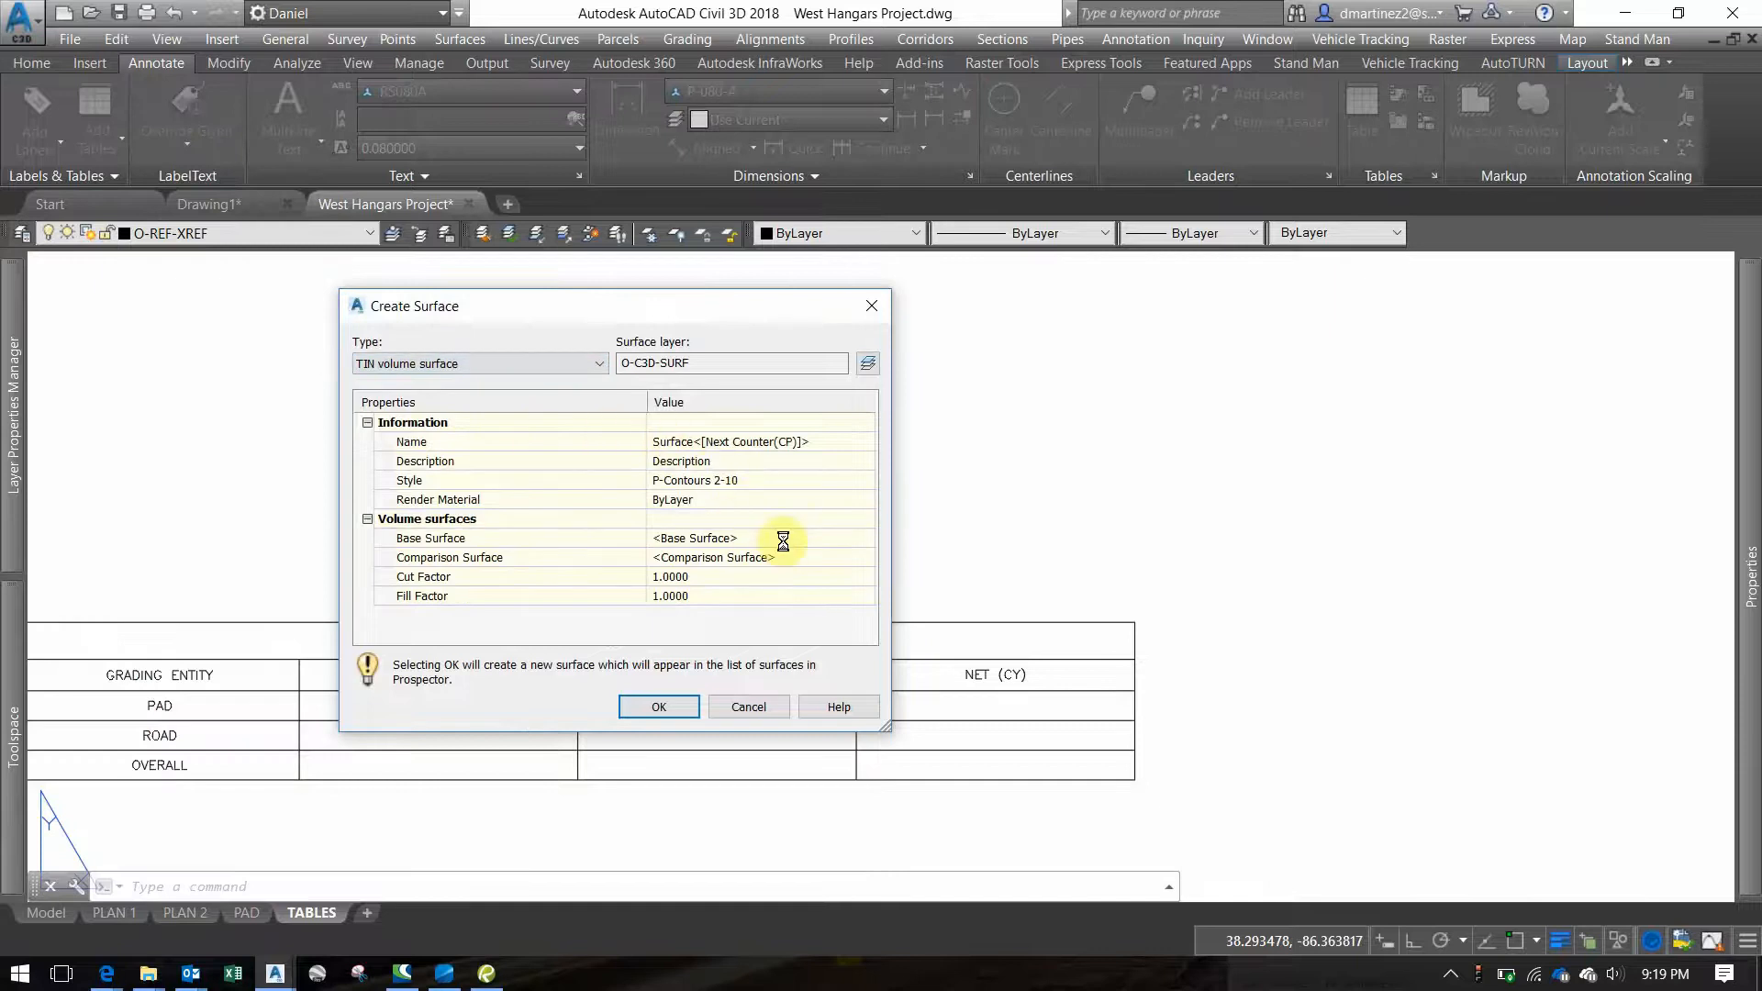
click(831, 539)
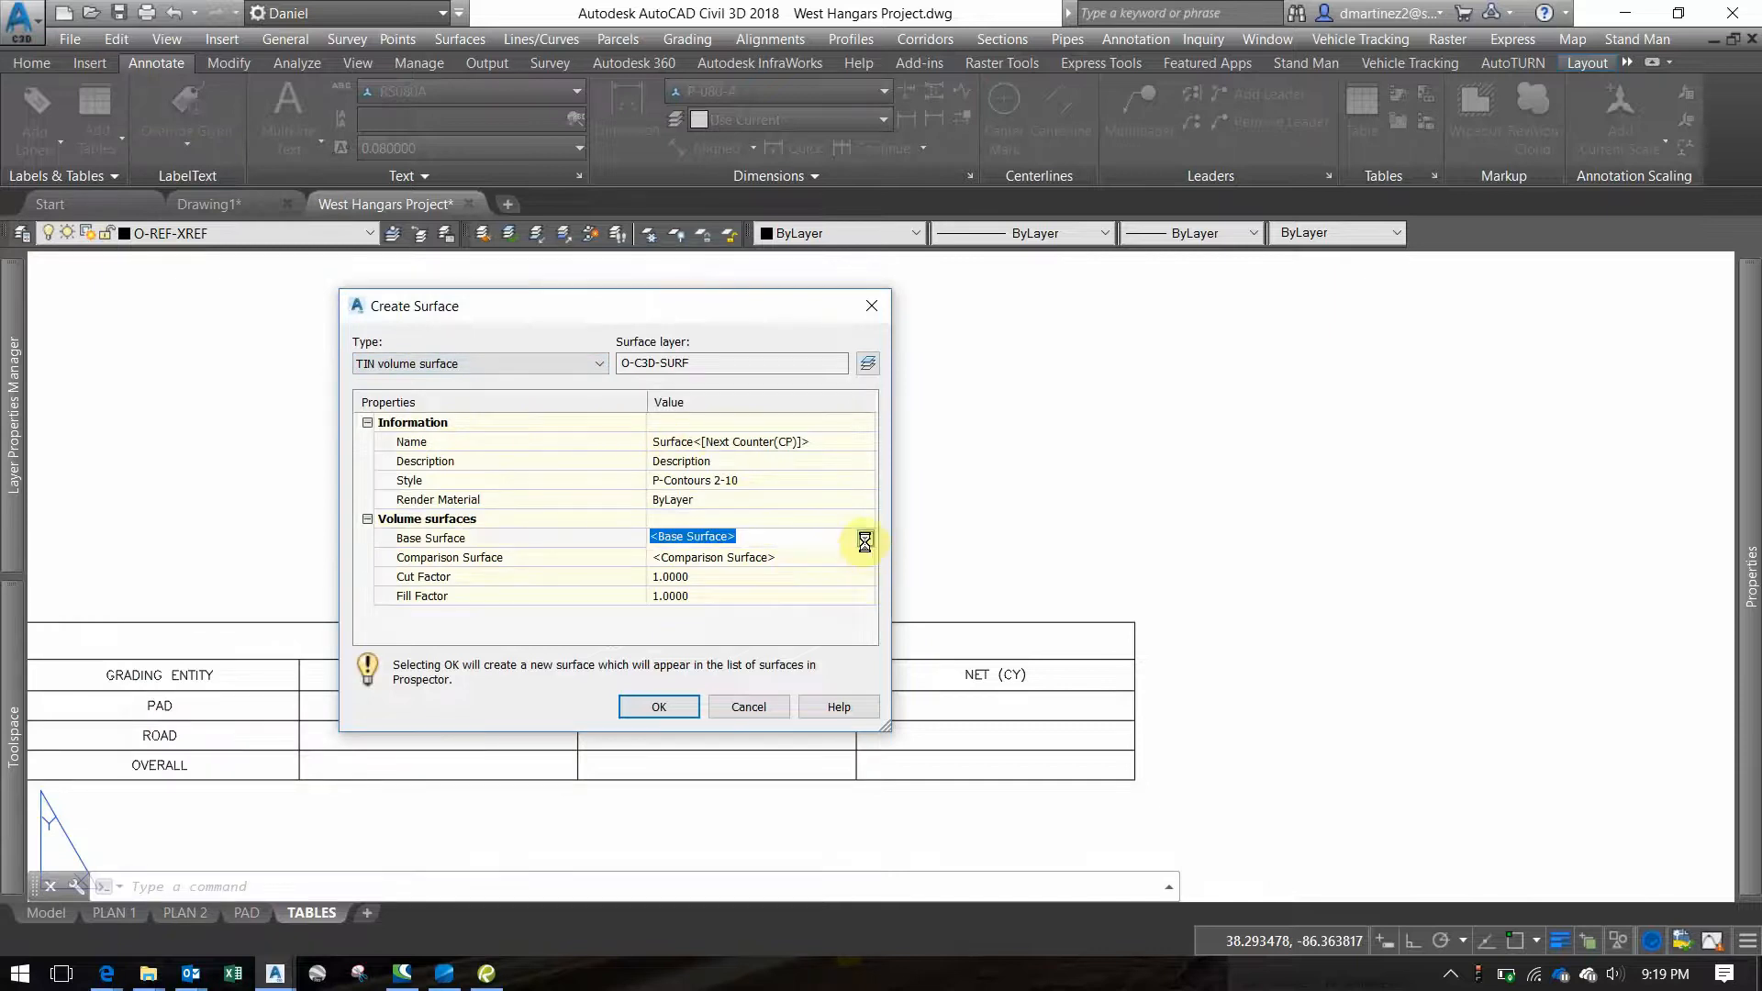
click(865, 539)
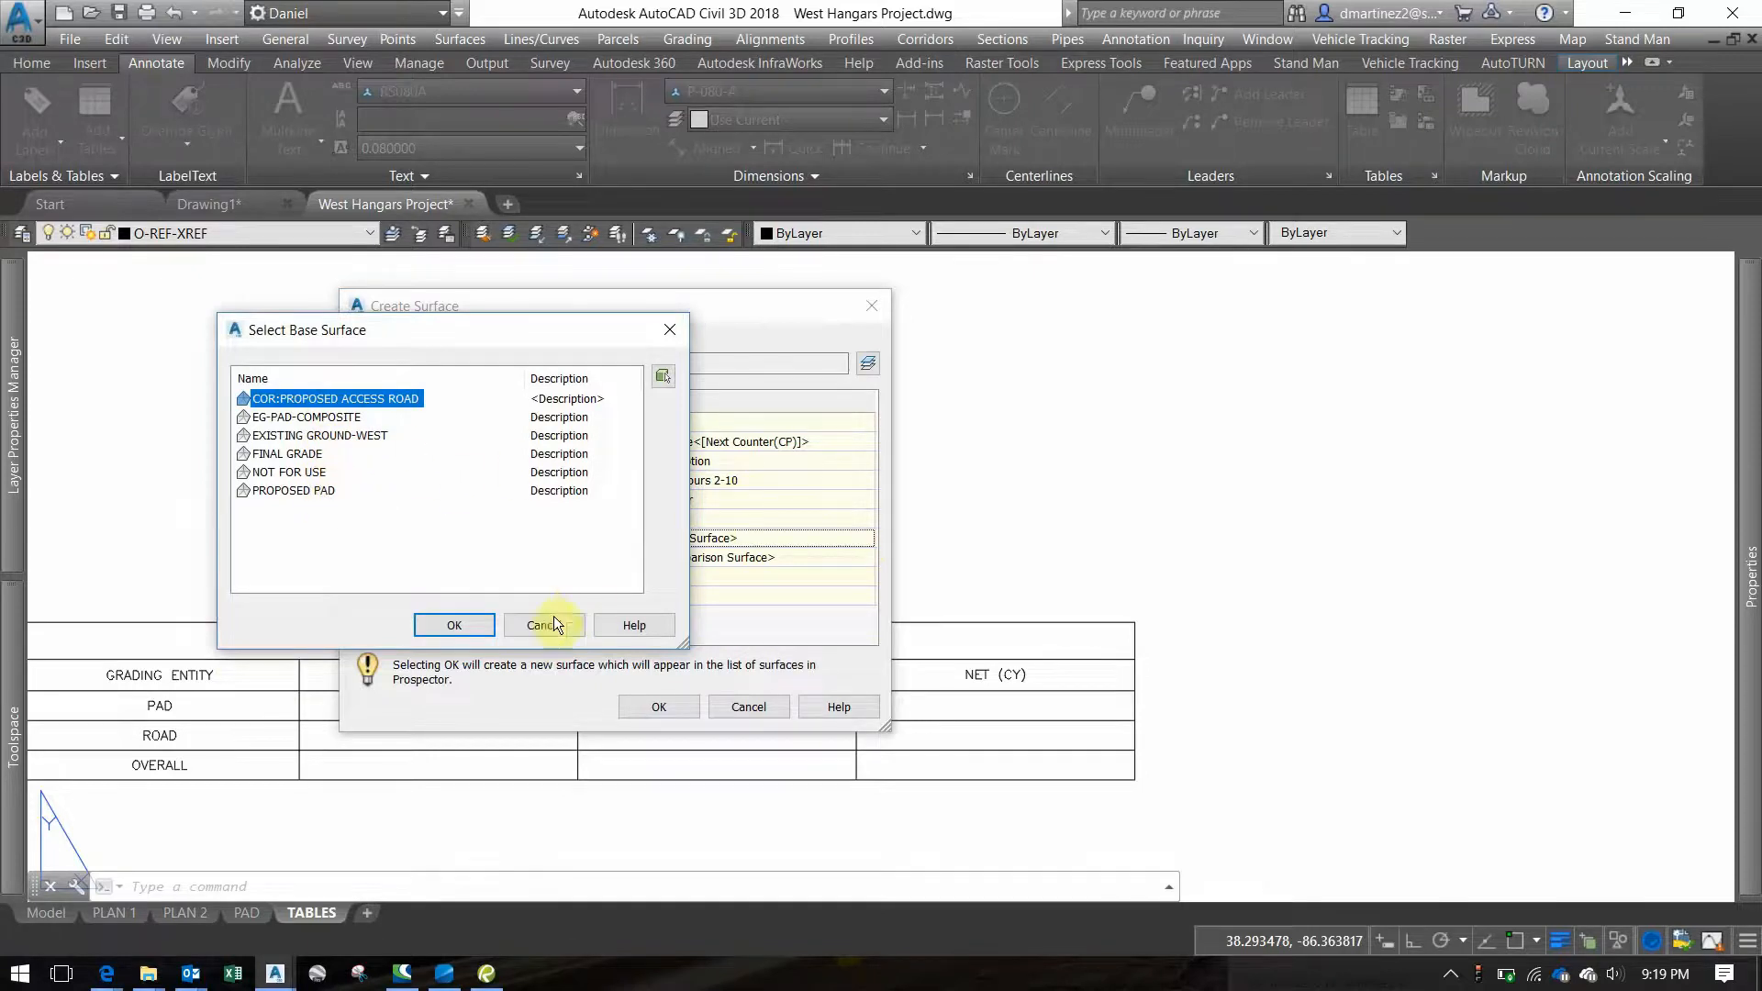
drag(493, 336, 1158, 316)
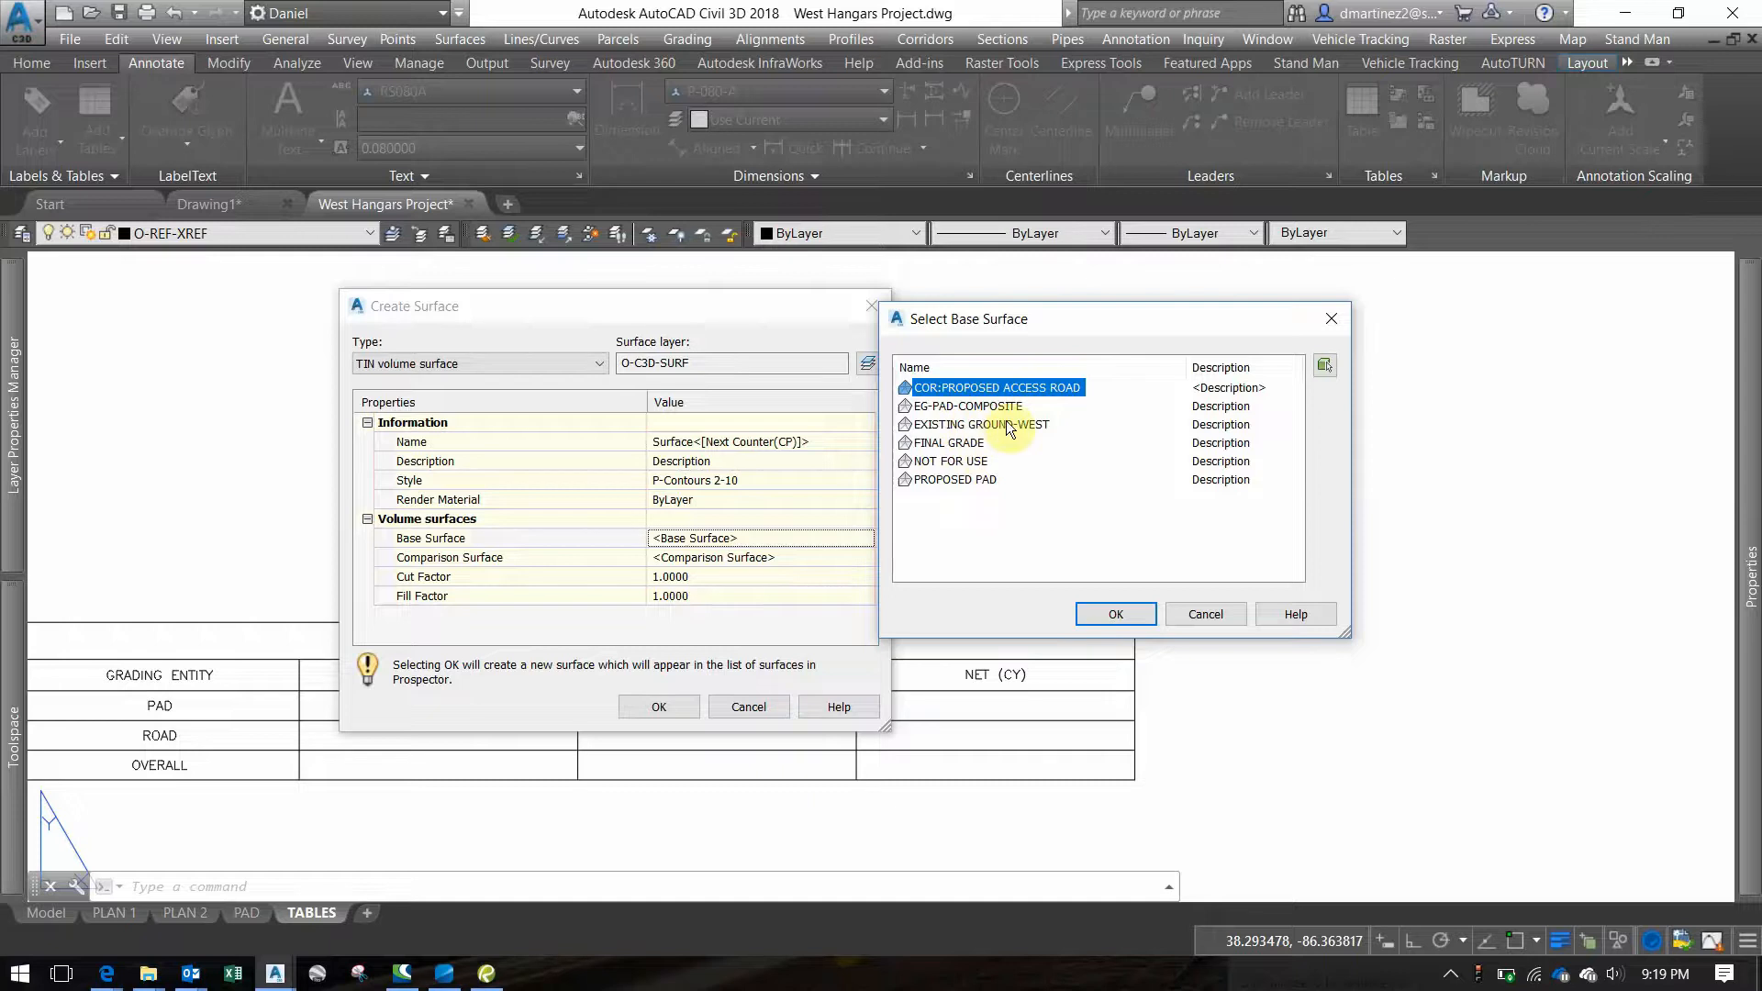
click(1197, 620)
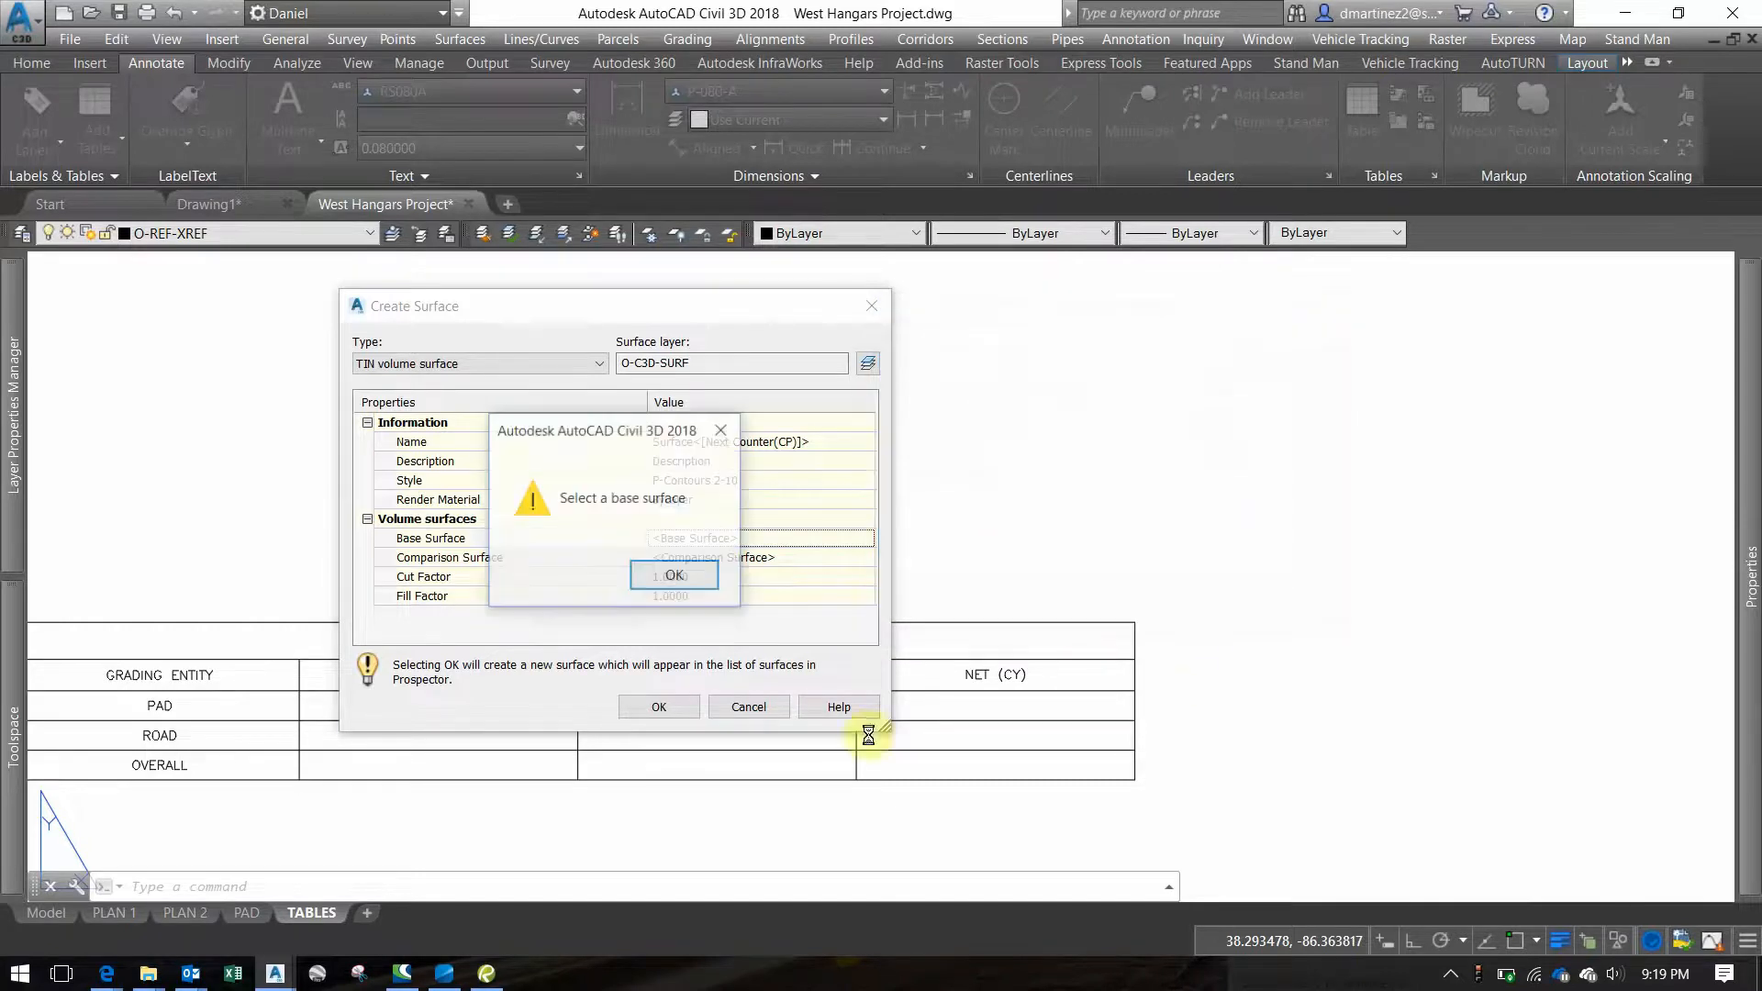
click(679, 576)
click(745, 705)
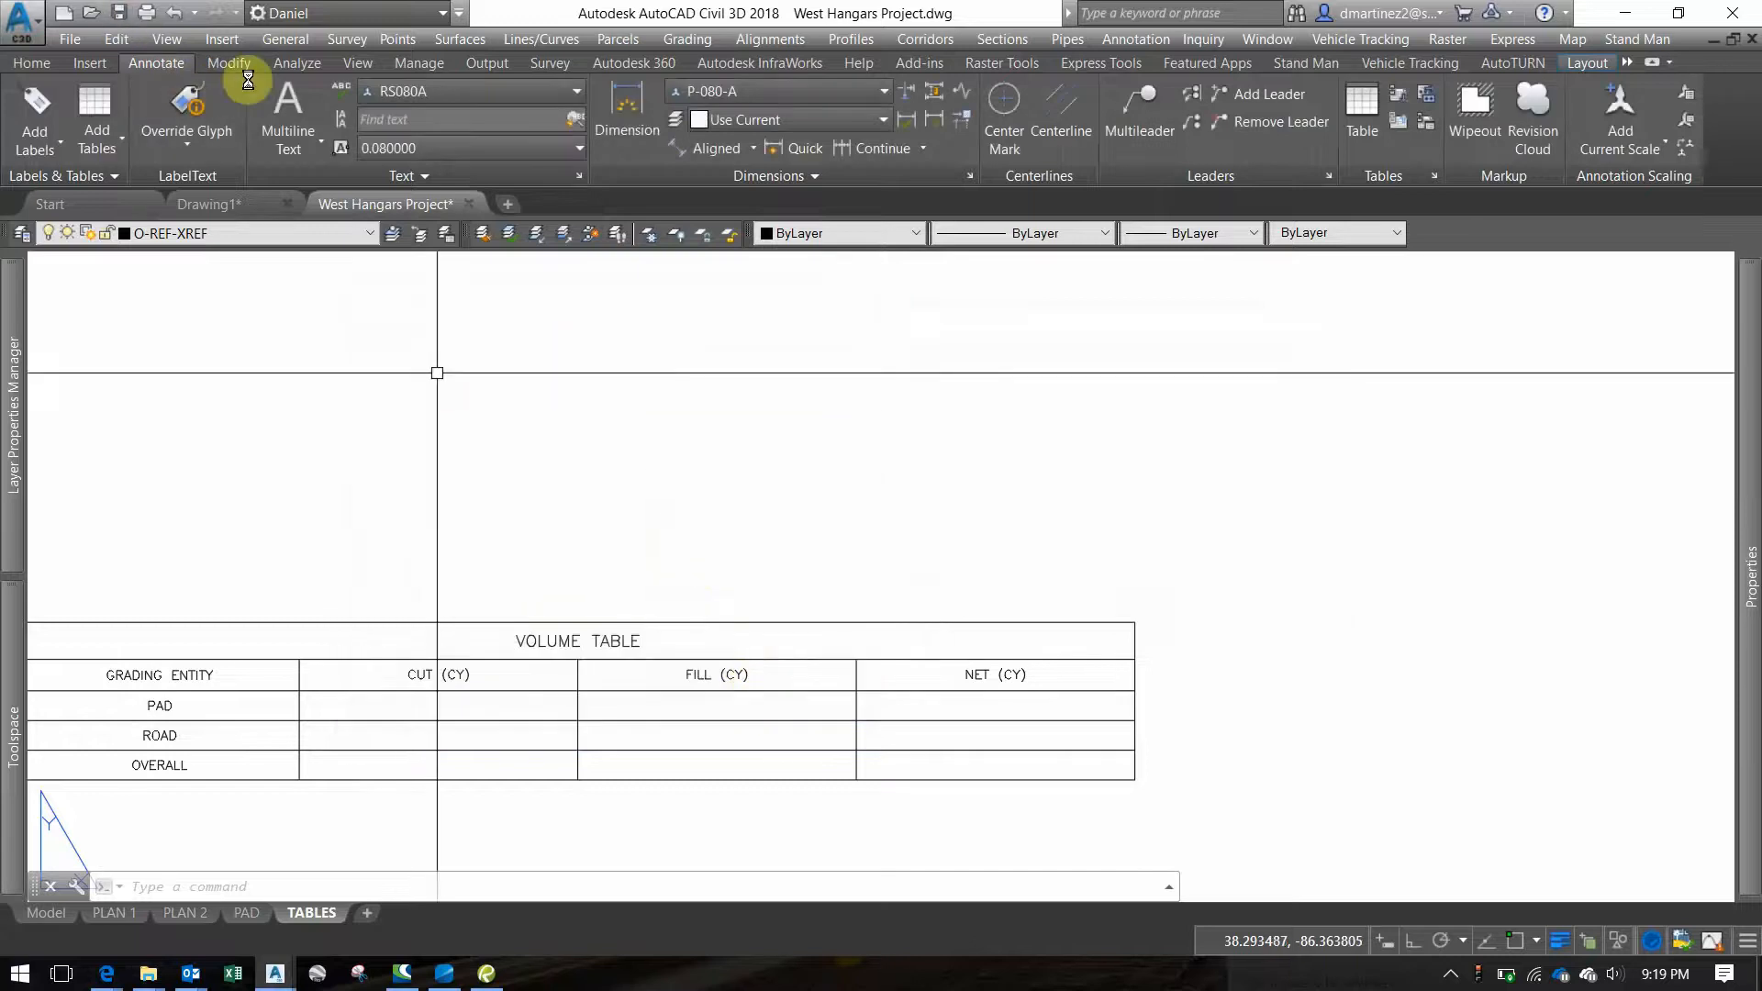
click(299, 63)
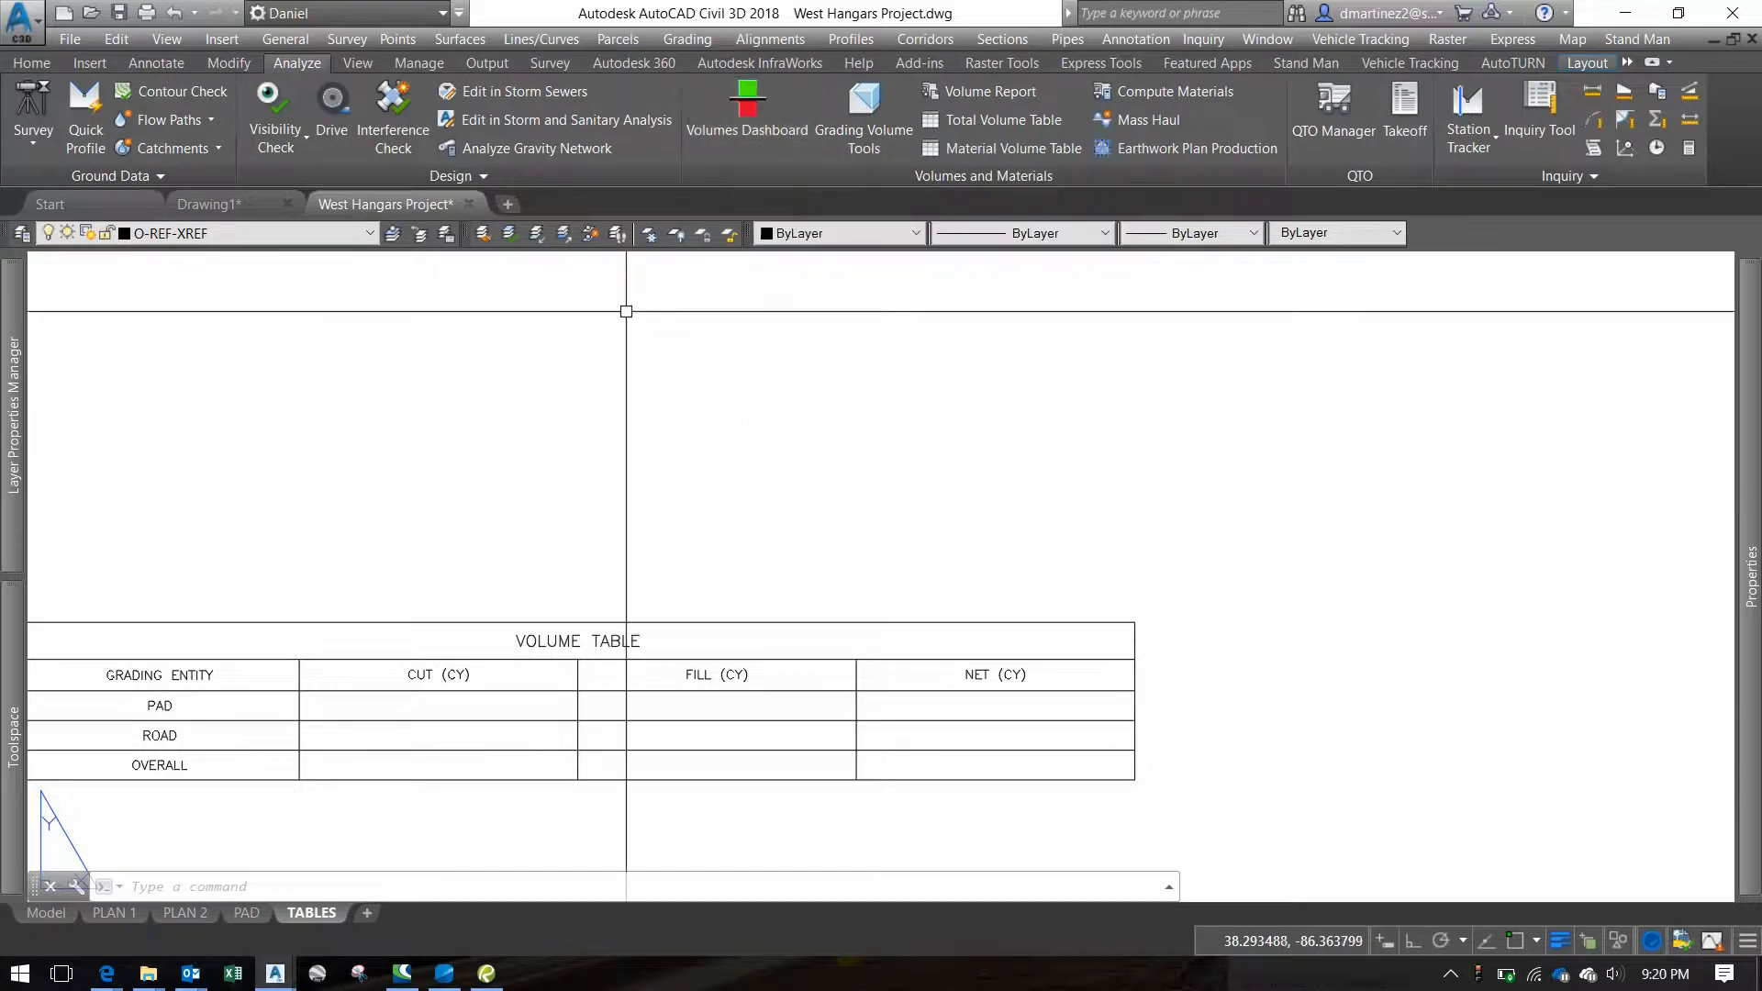
click(679, 339)
scroll(673, 353, down, 4)
middle_drag(673, 353, 739, 328)
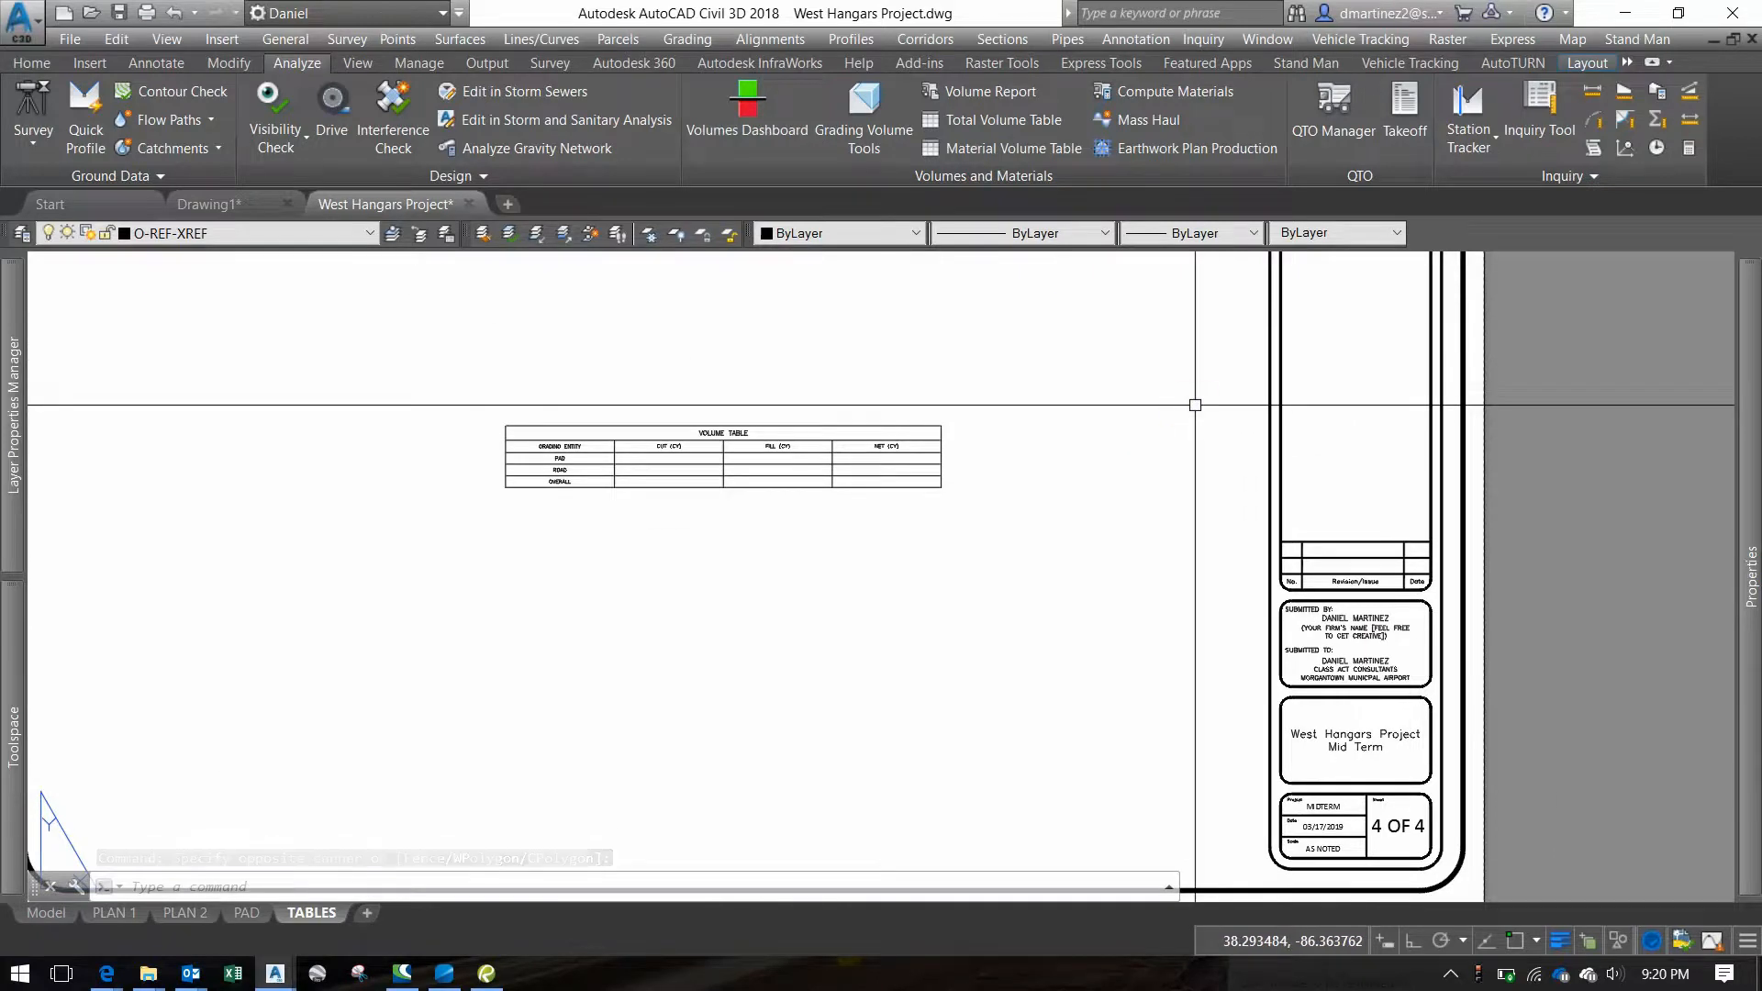
middle_drag(526, 671, 644, 660)
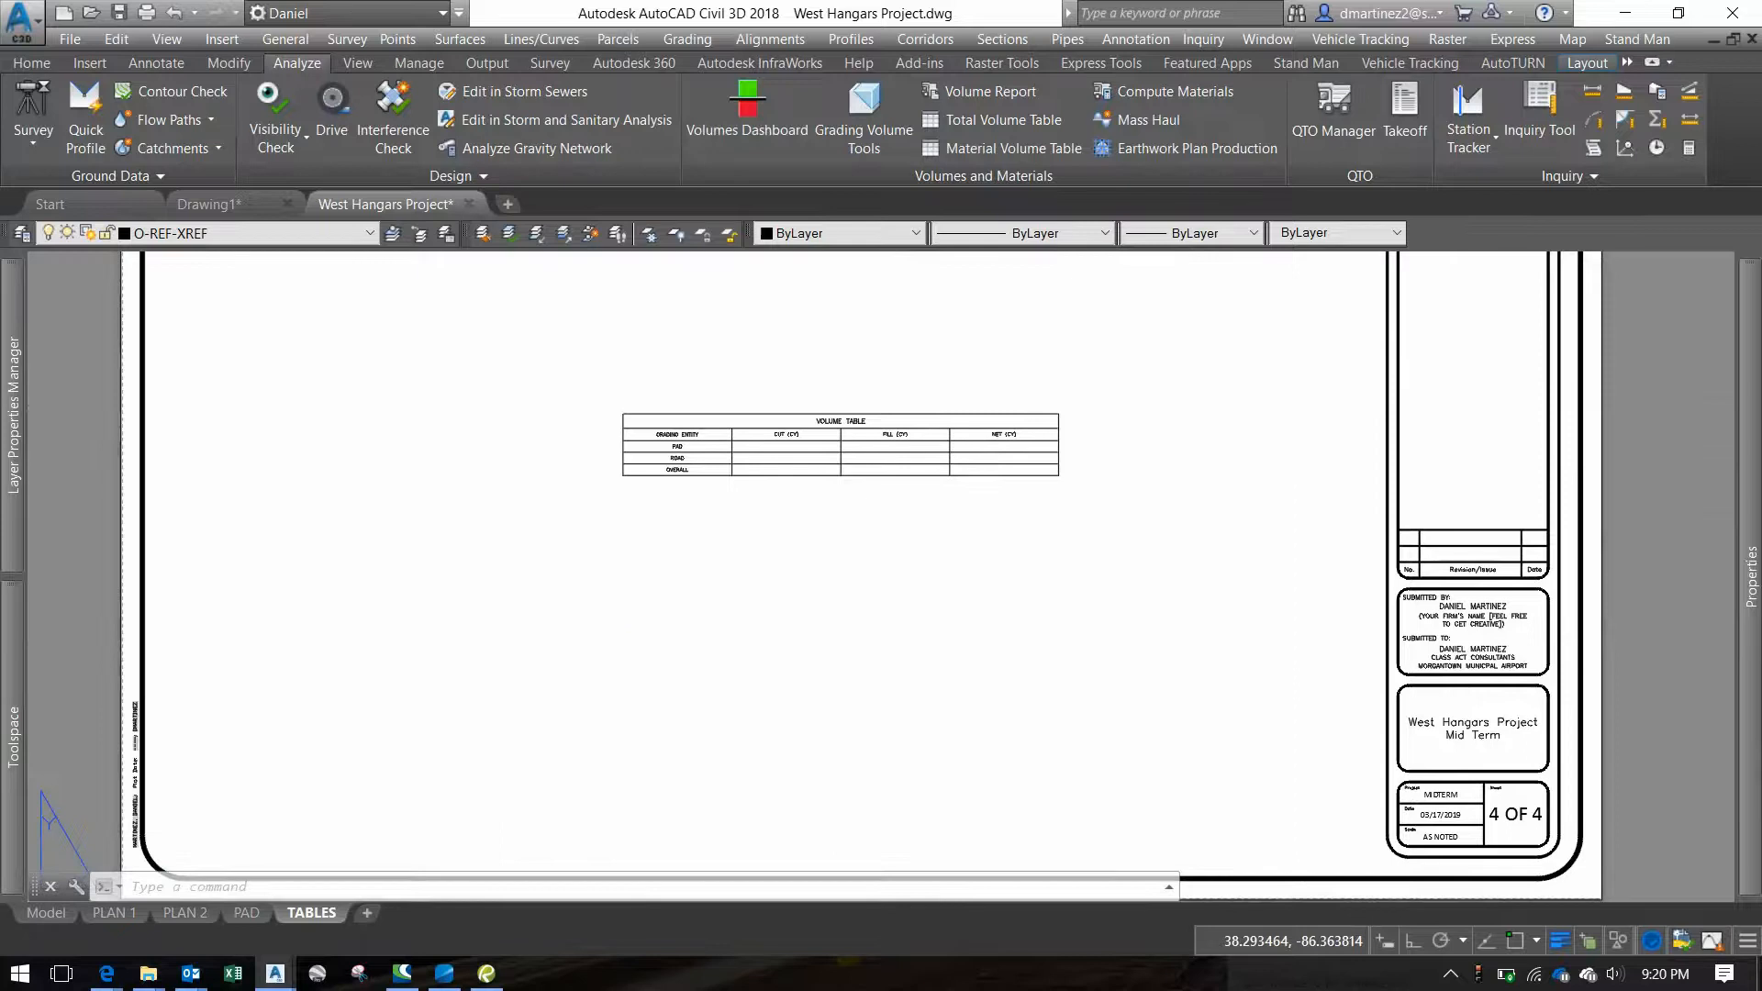
key(ctrl+p)
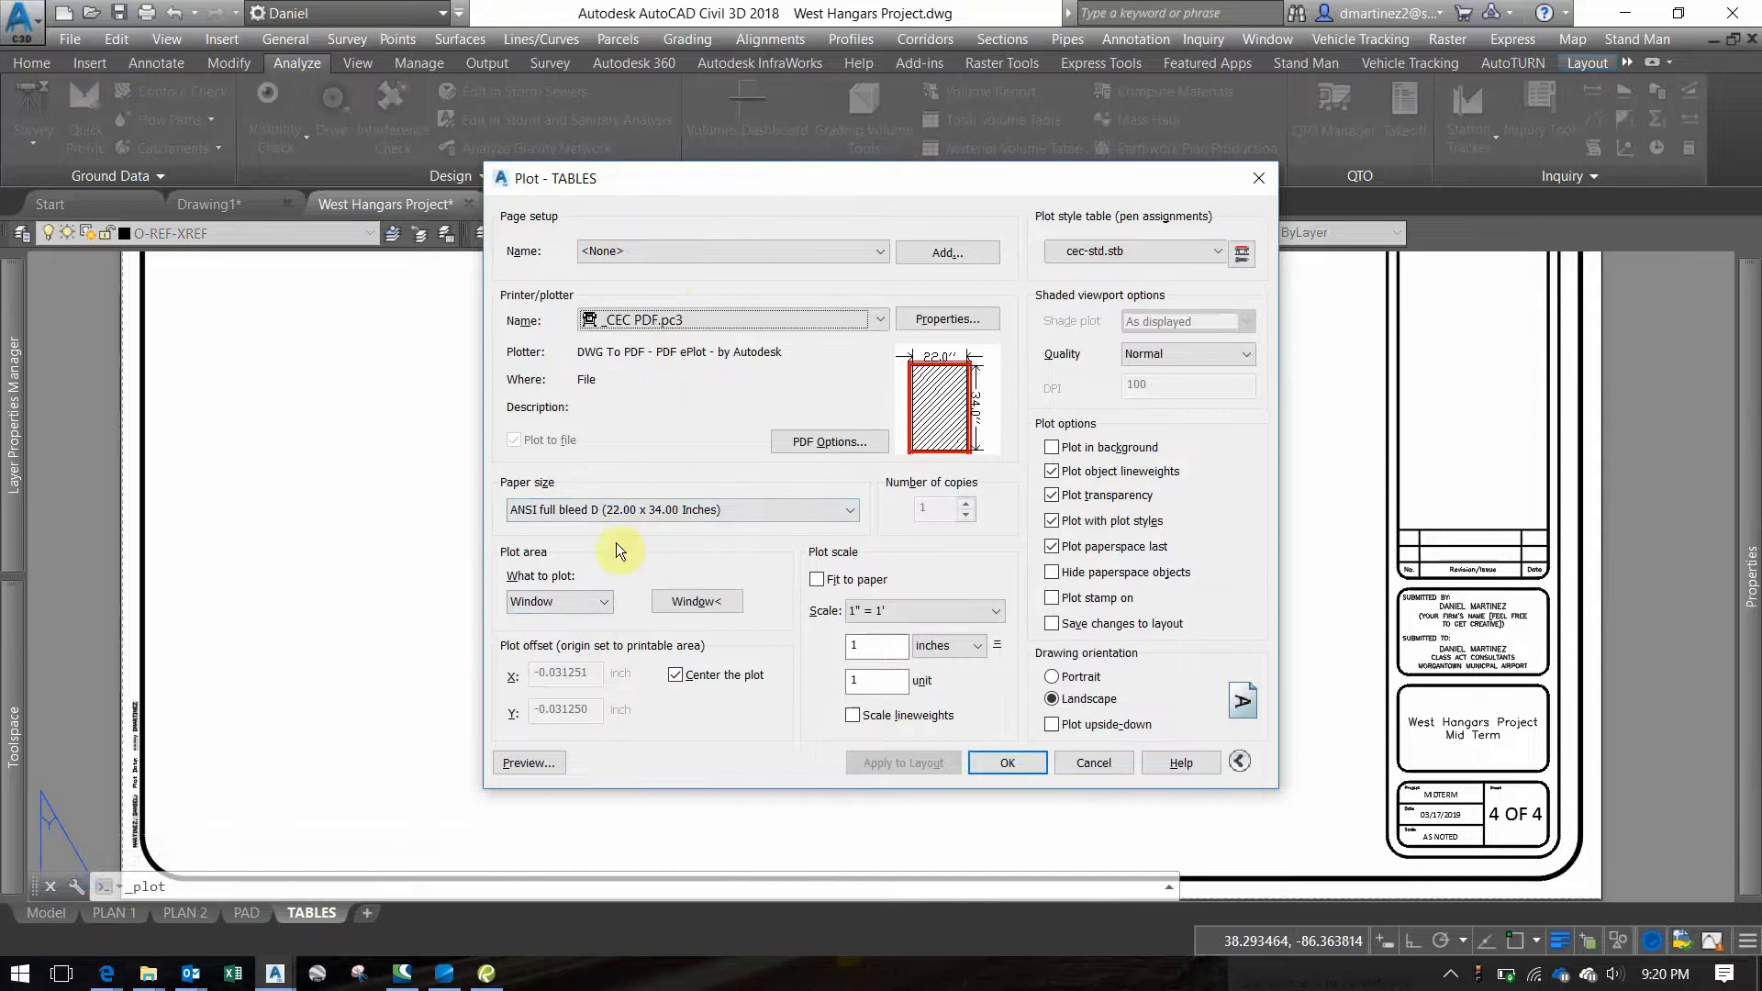
click(1024, 758)
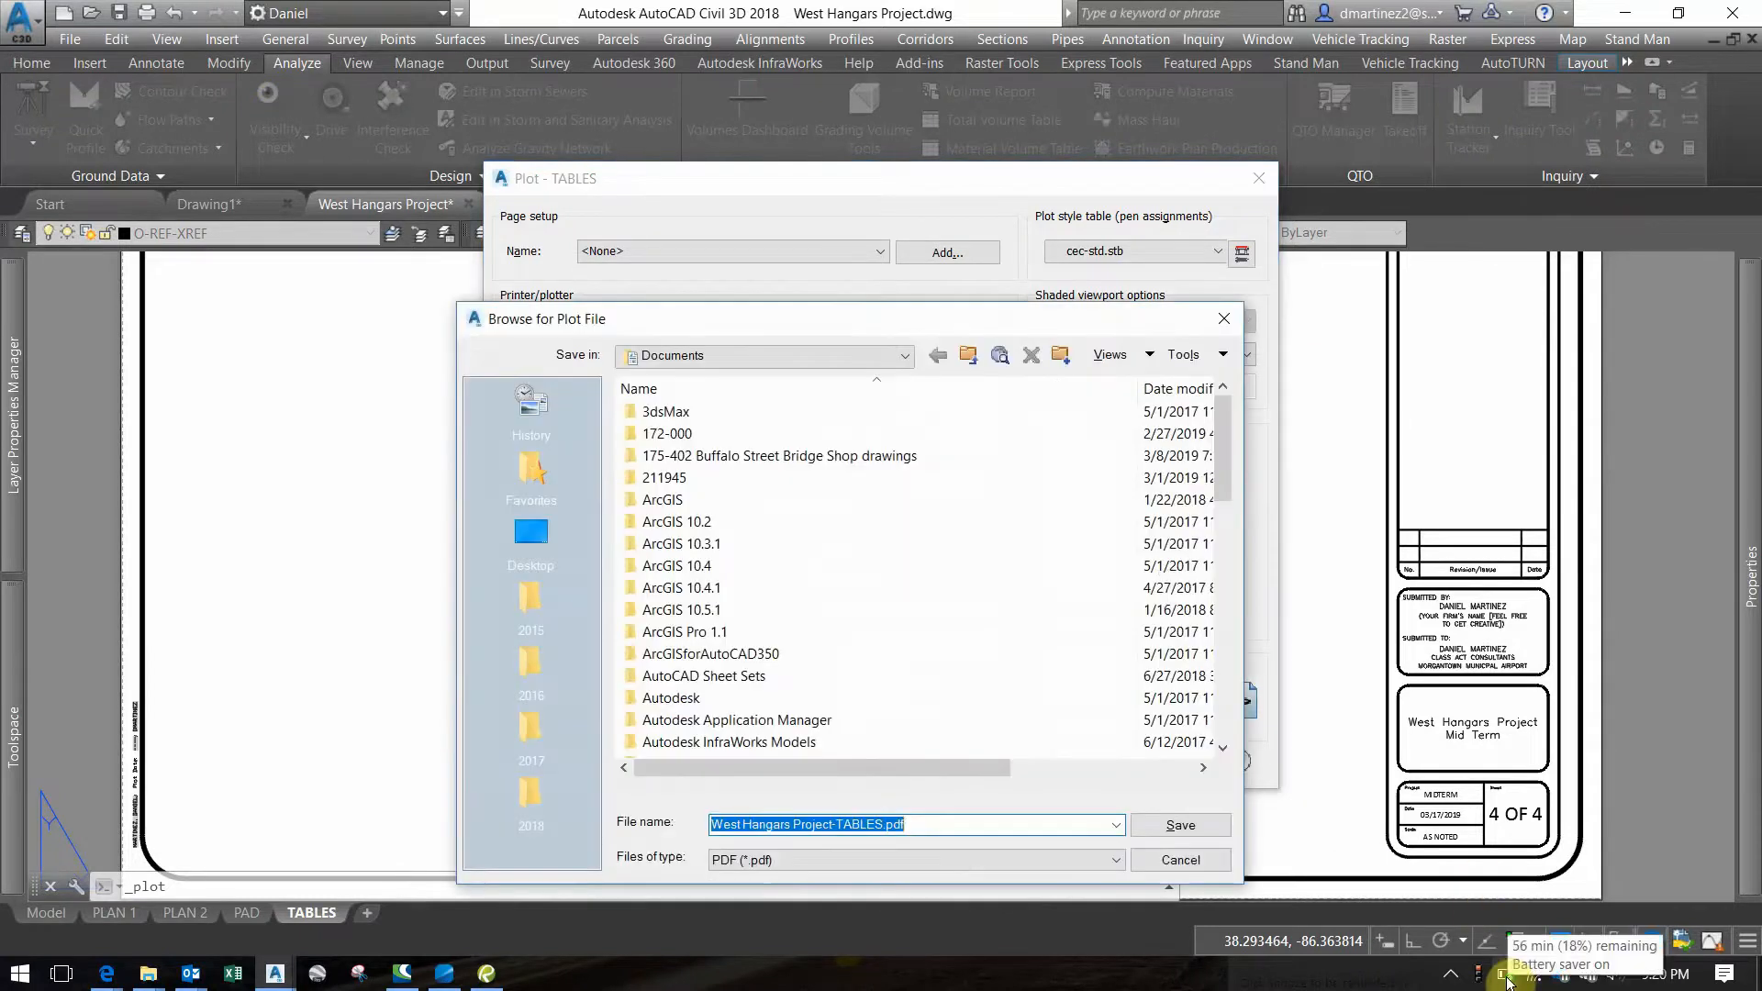
click(1211, 860)
click(1093, 762)
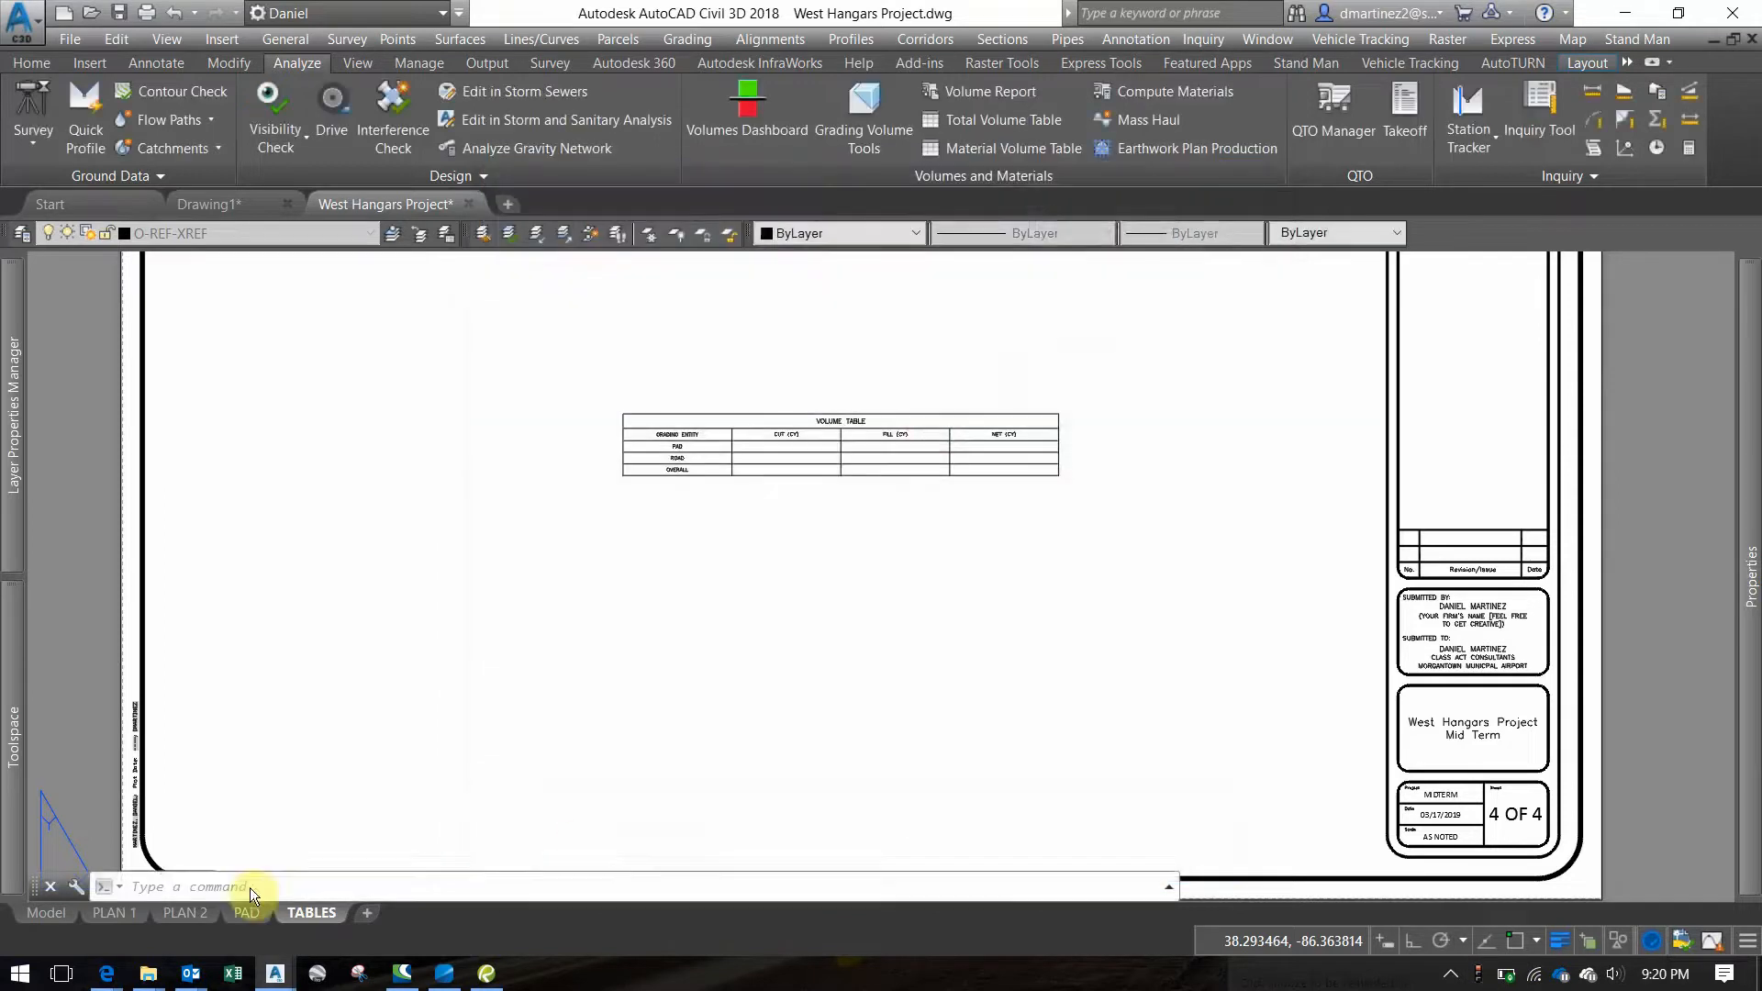
Plot the PLAN 1 layout to a PDF named West Hangars Project-PLAN 1.pdf in the Documents folder
click(116, 912)
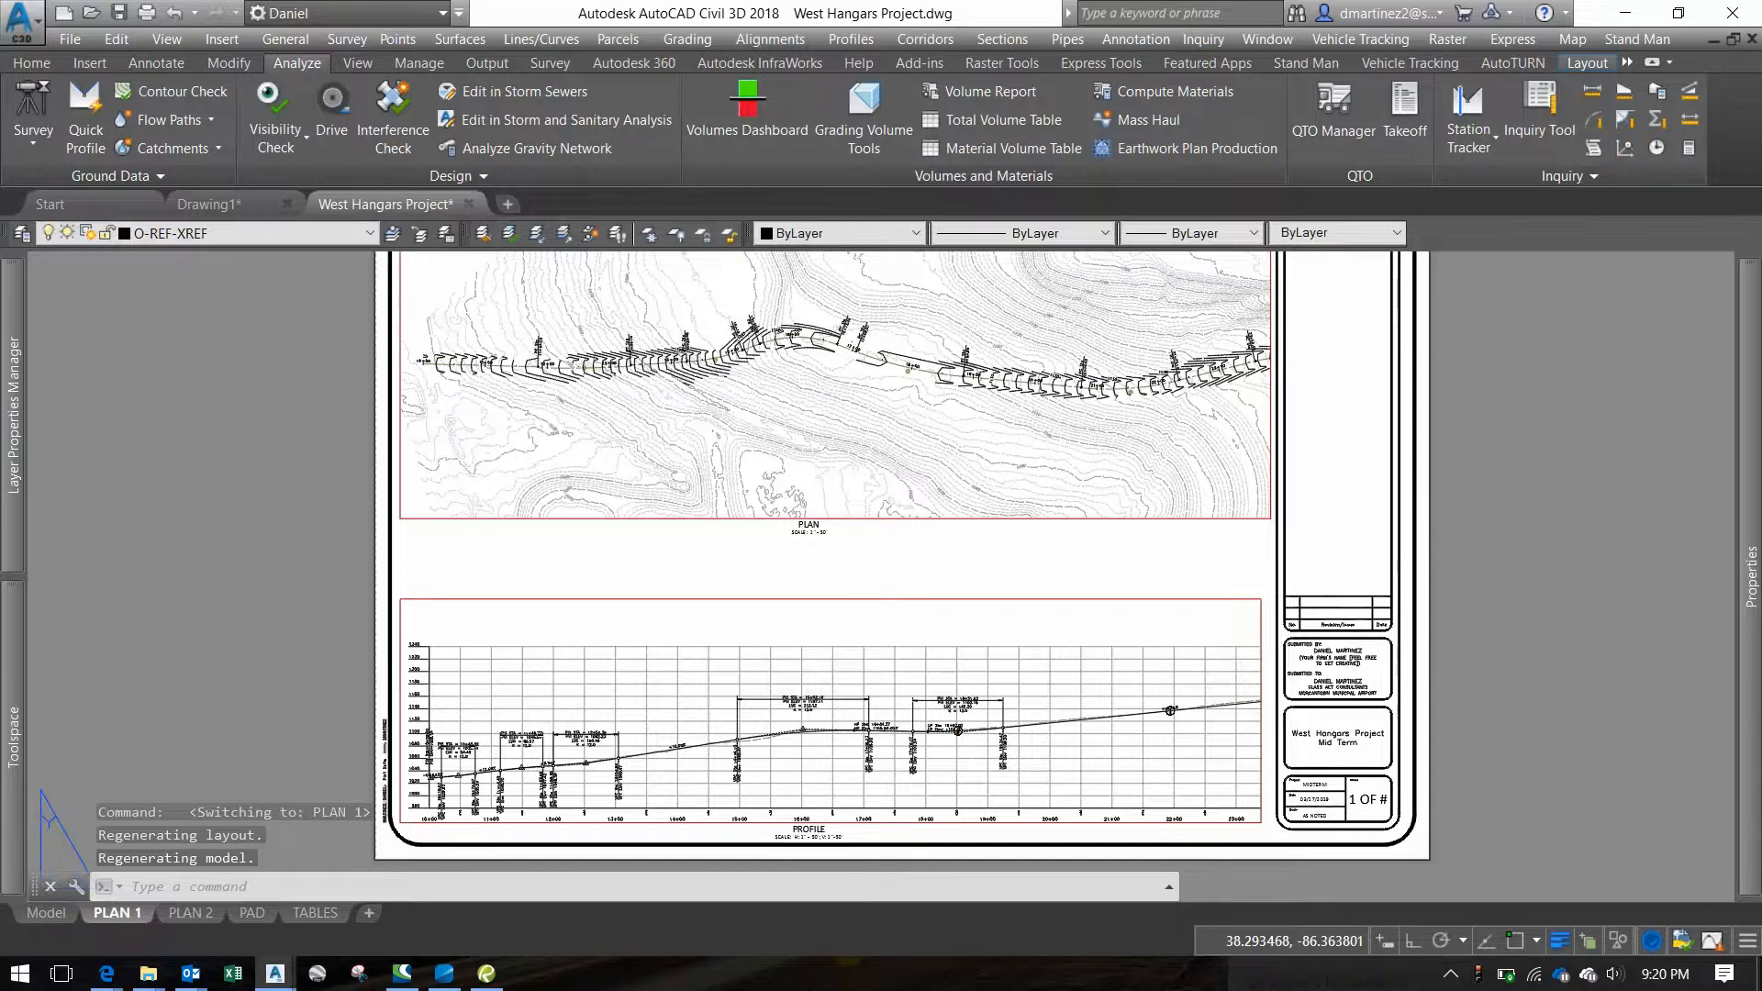
key(ctrl+p)
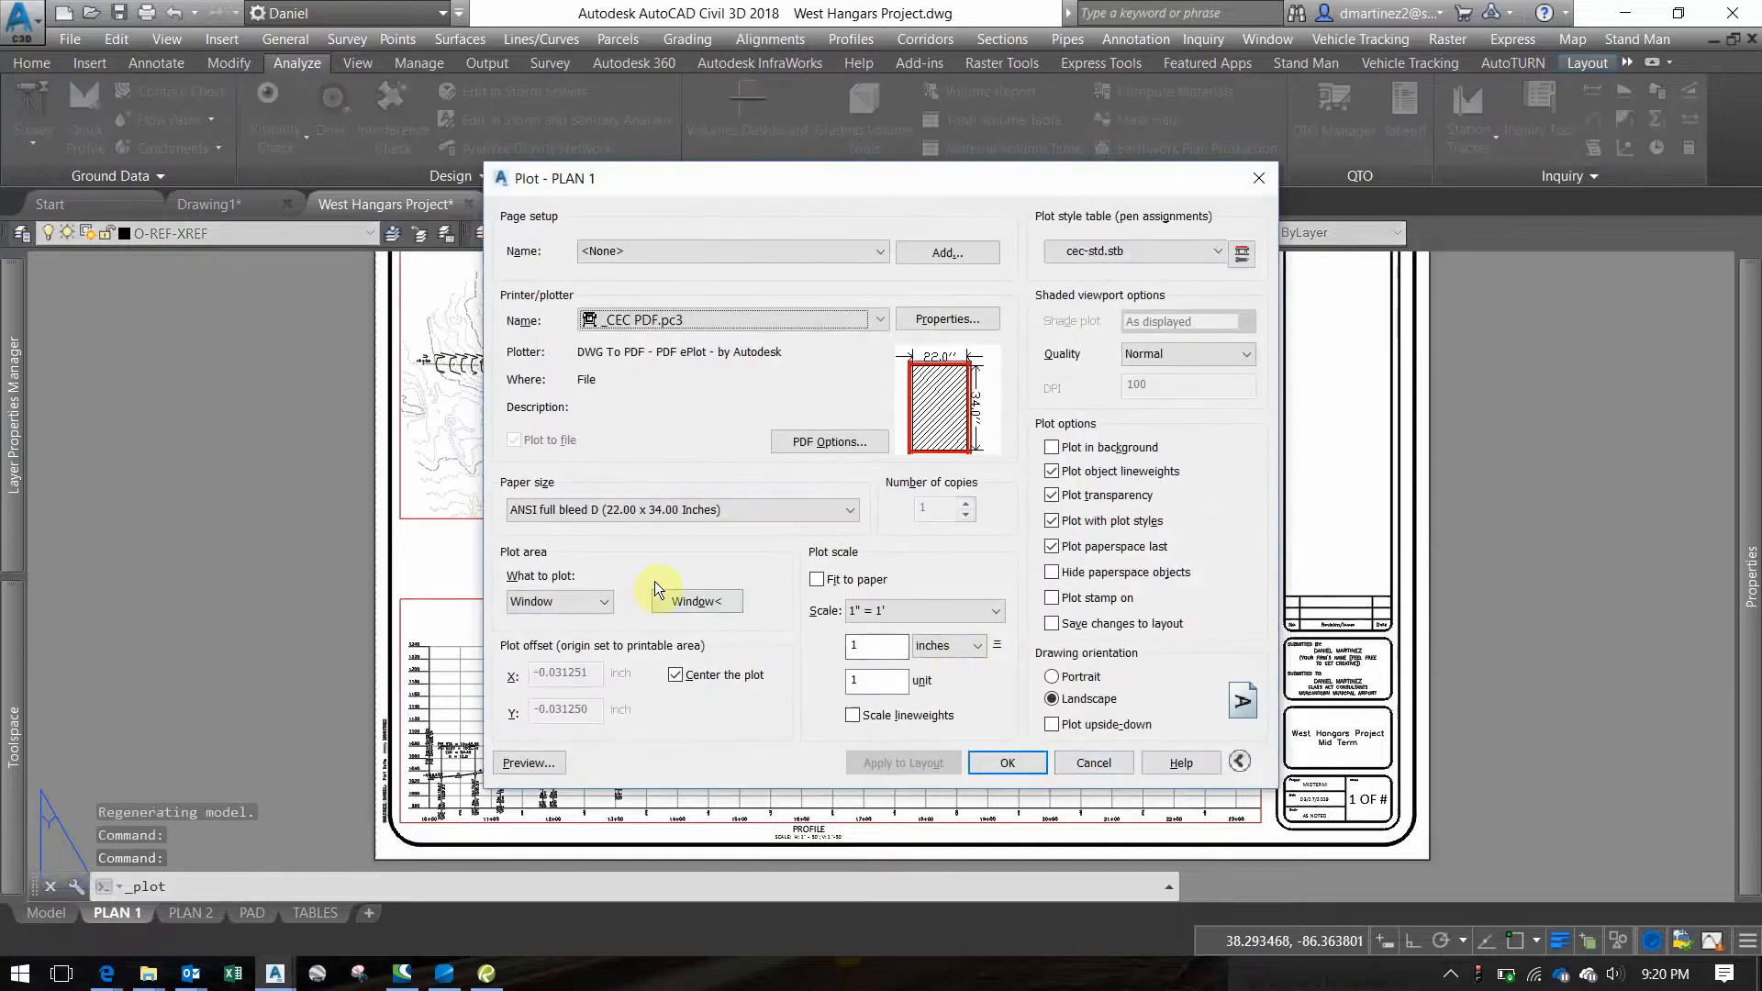
click(1001, 756)
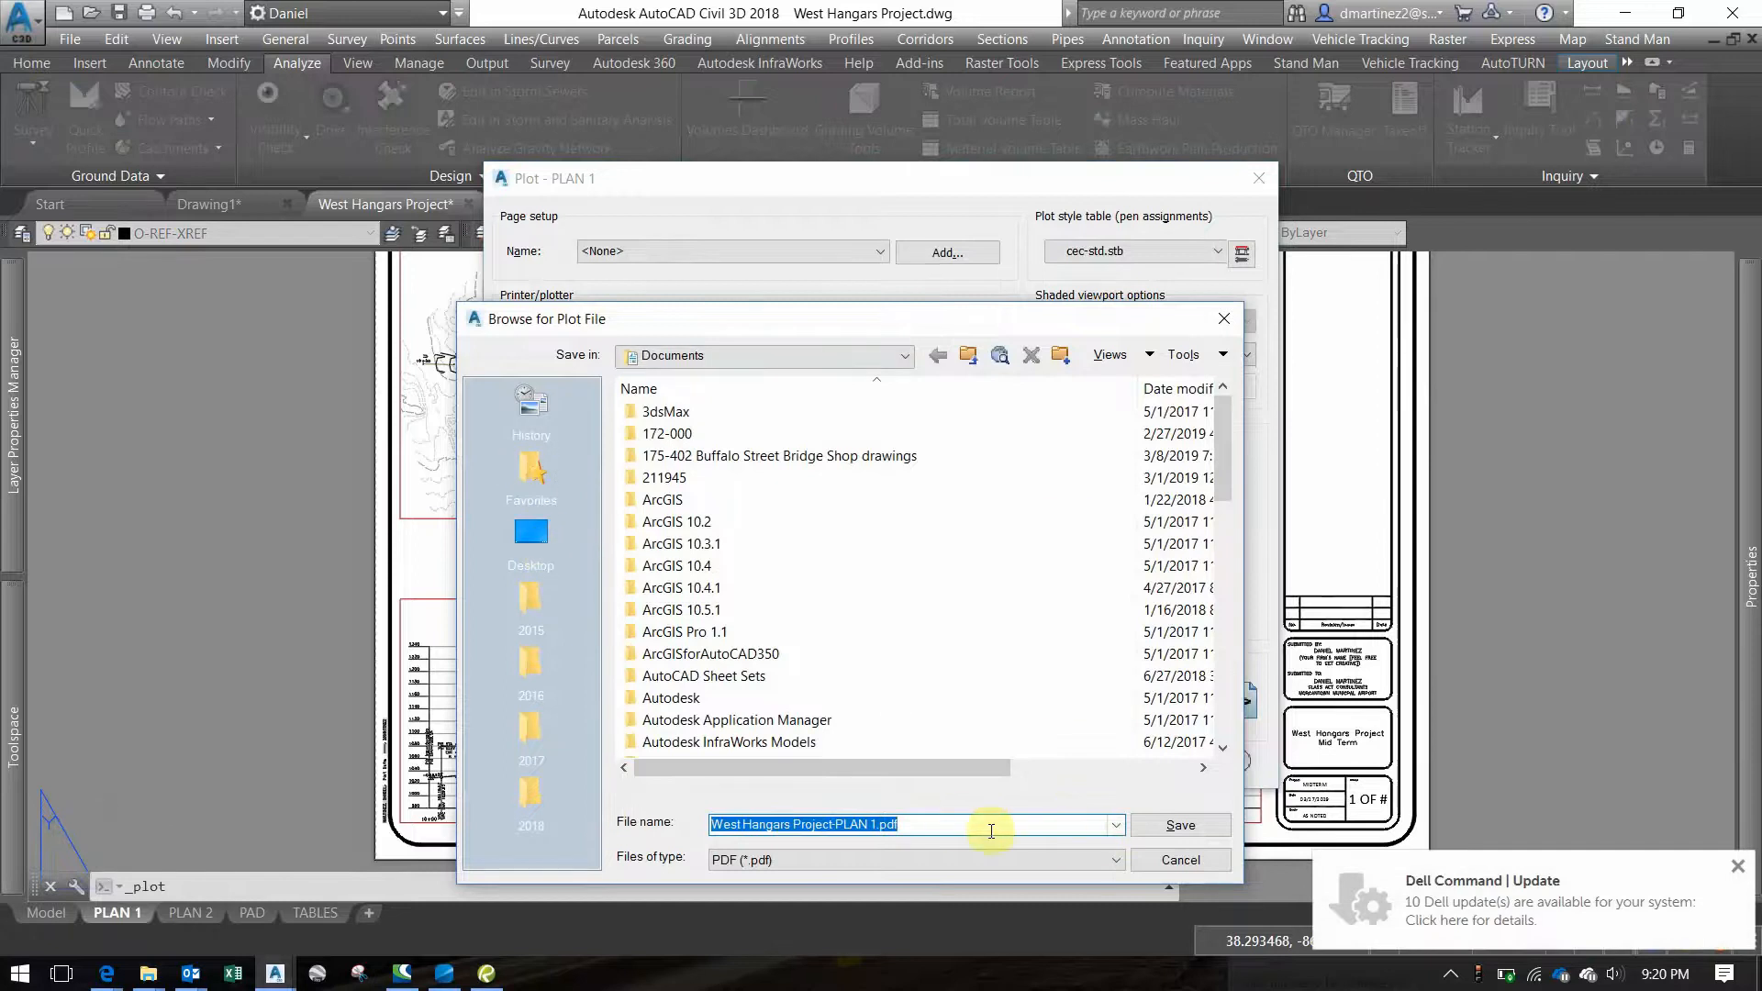
click(1180, 825)
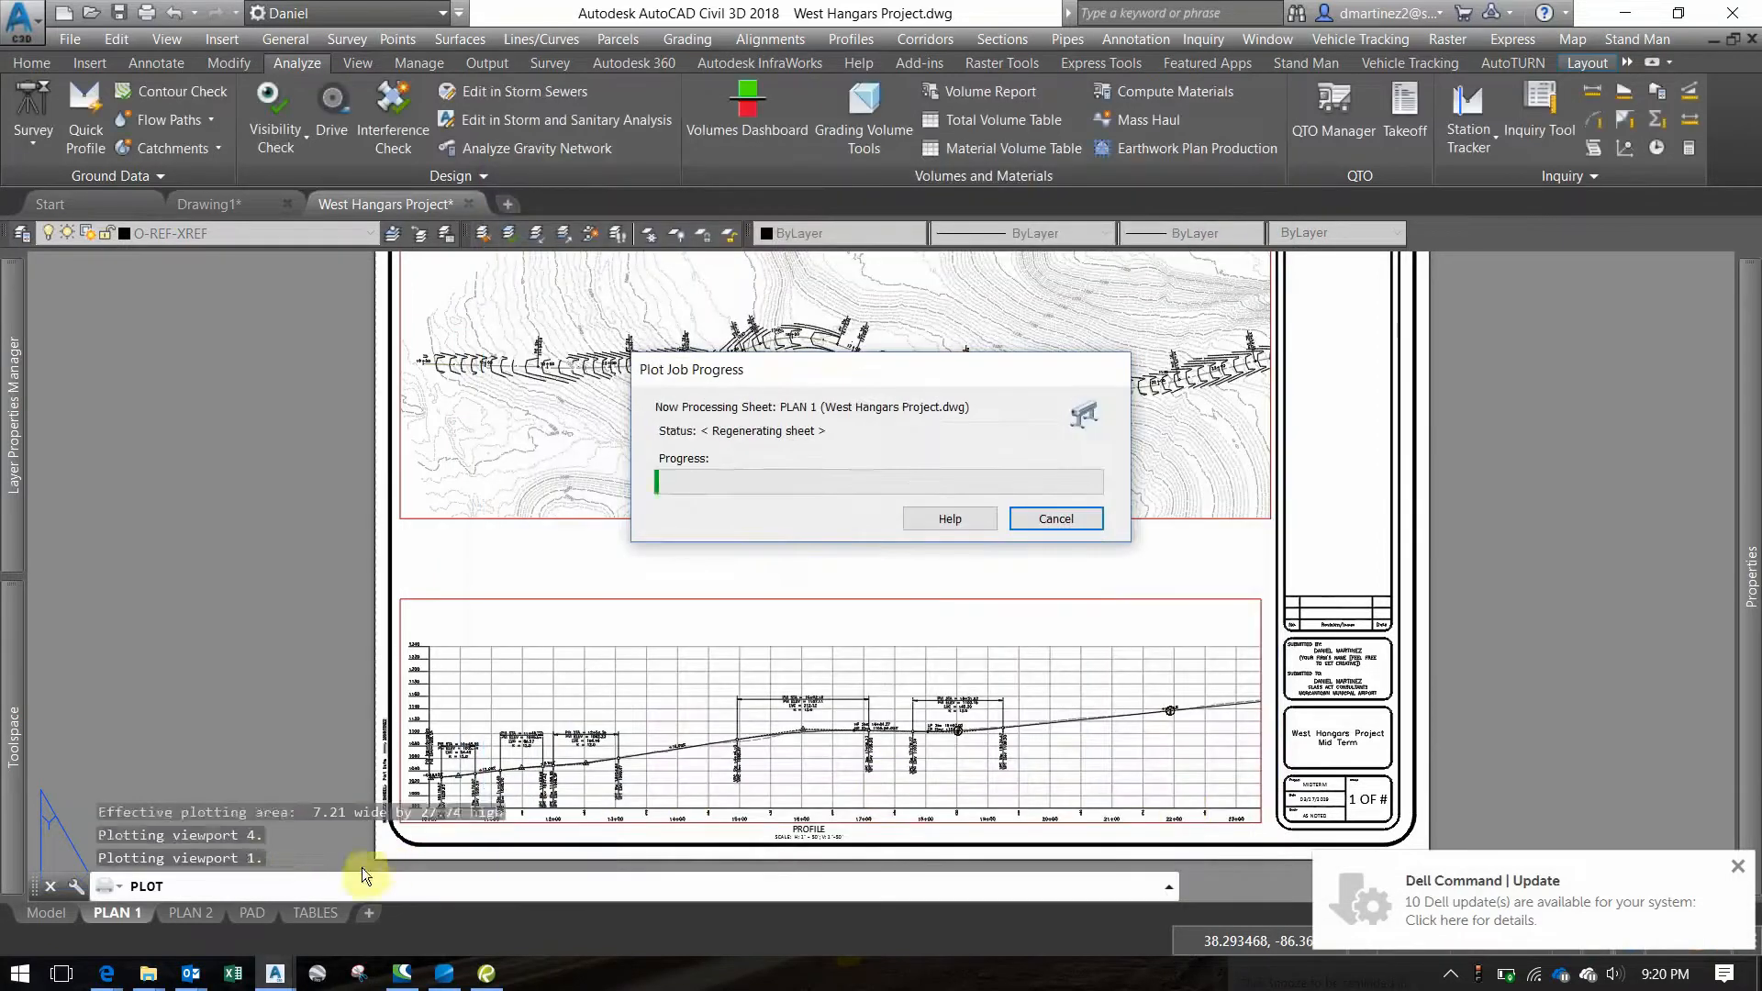
Switch to File Explorer, find West Hangars Project-PLAN 1.pdf in the Documents folder and open it
mouse_move(453, 979)
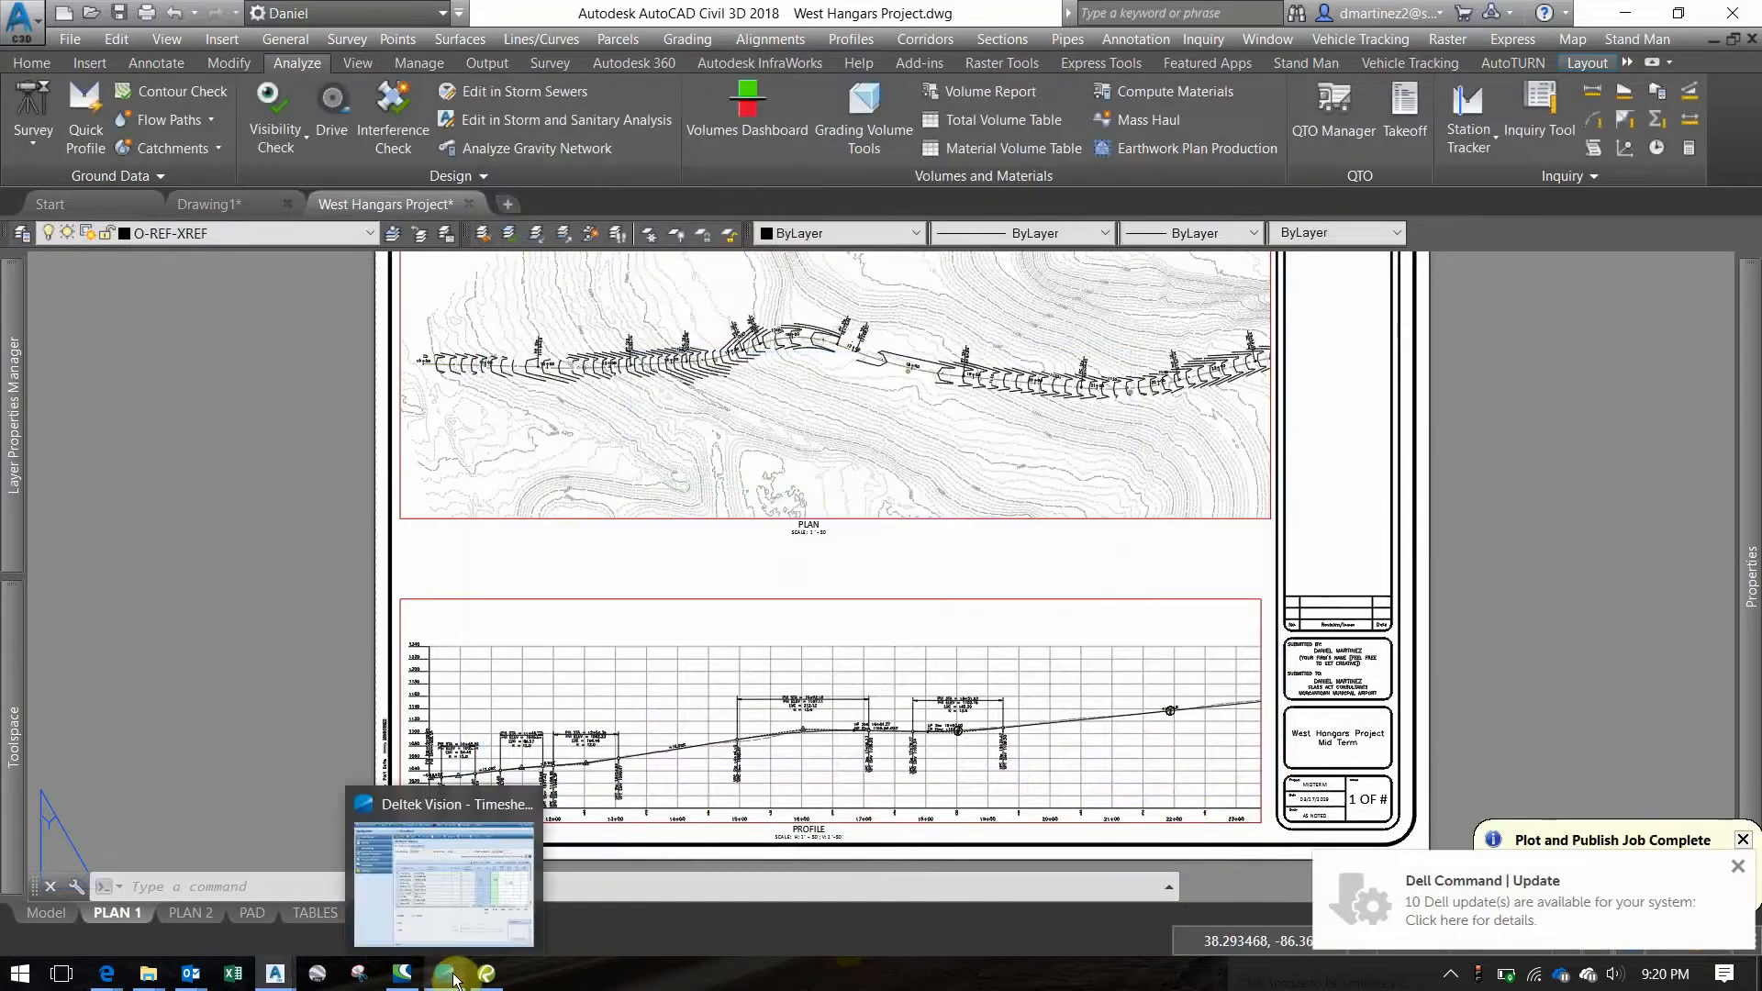
mouse_move(147, 973)
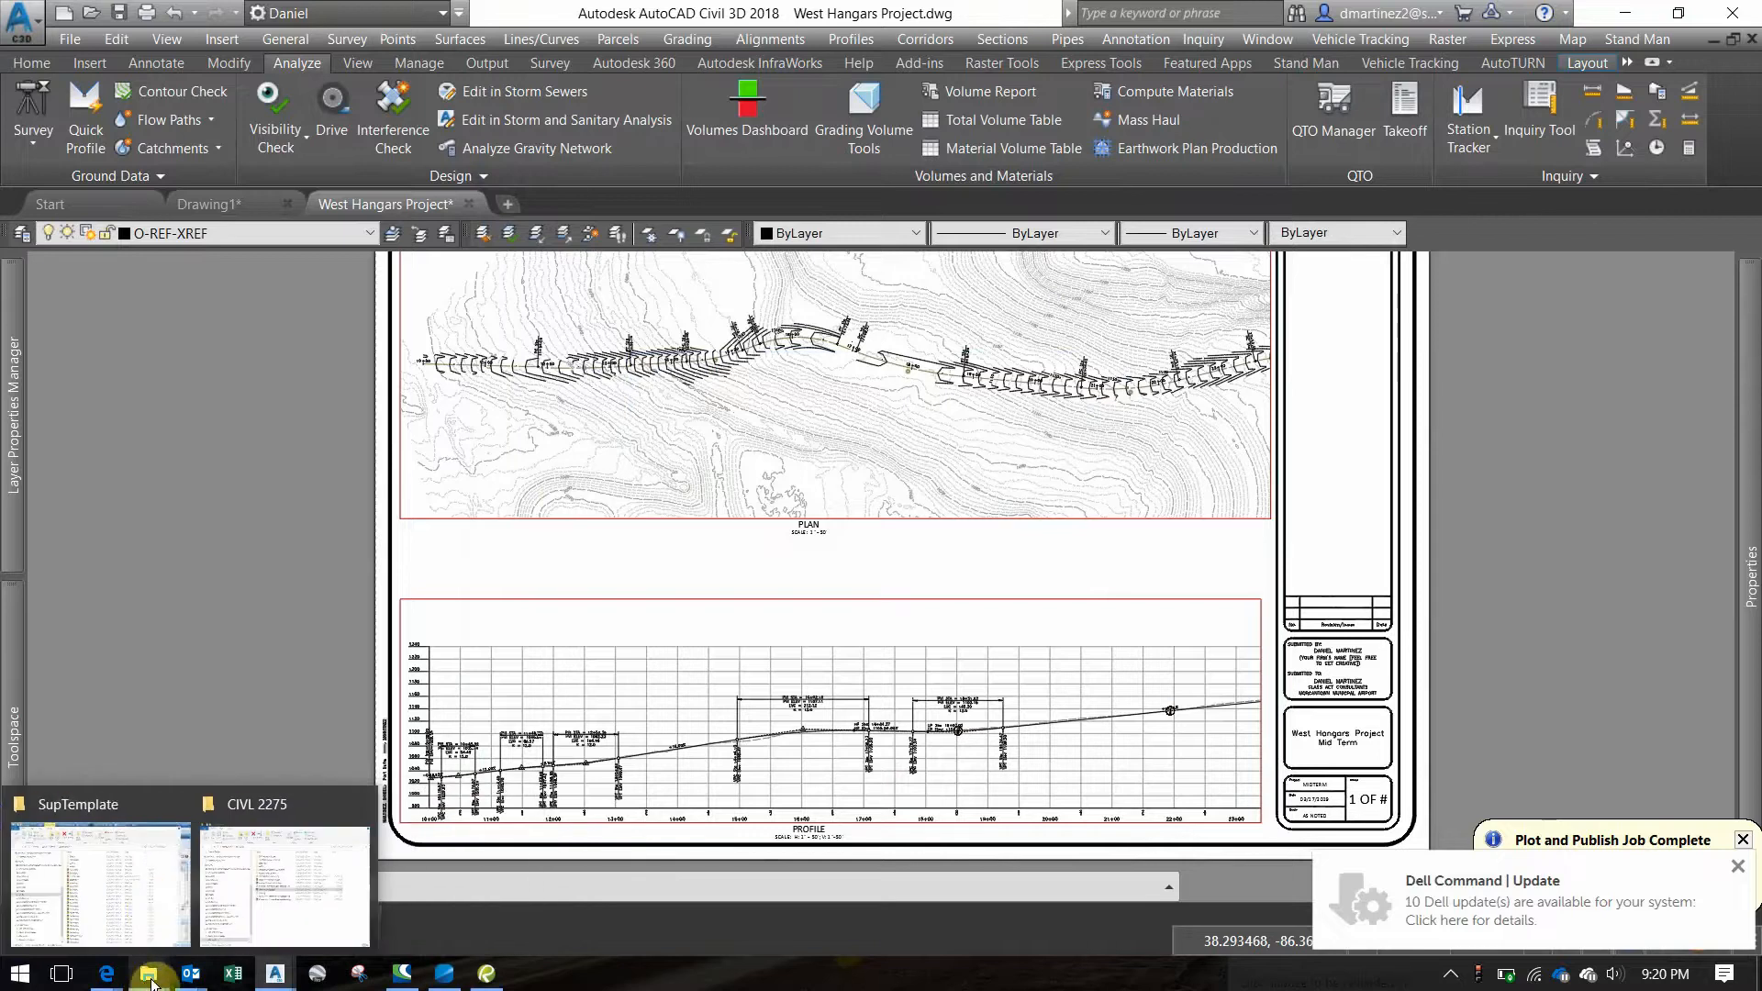
click(147, 890)
click(500, 415)
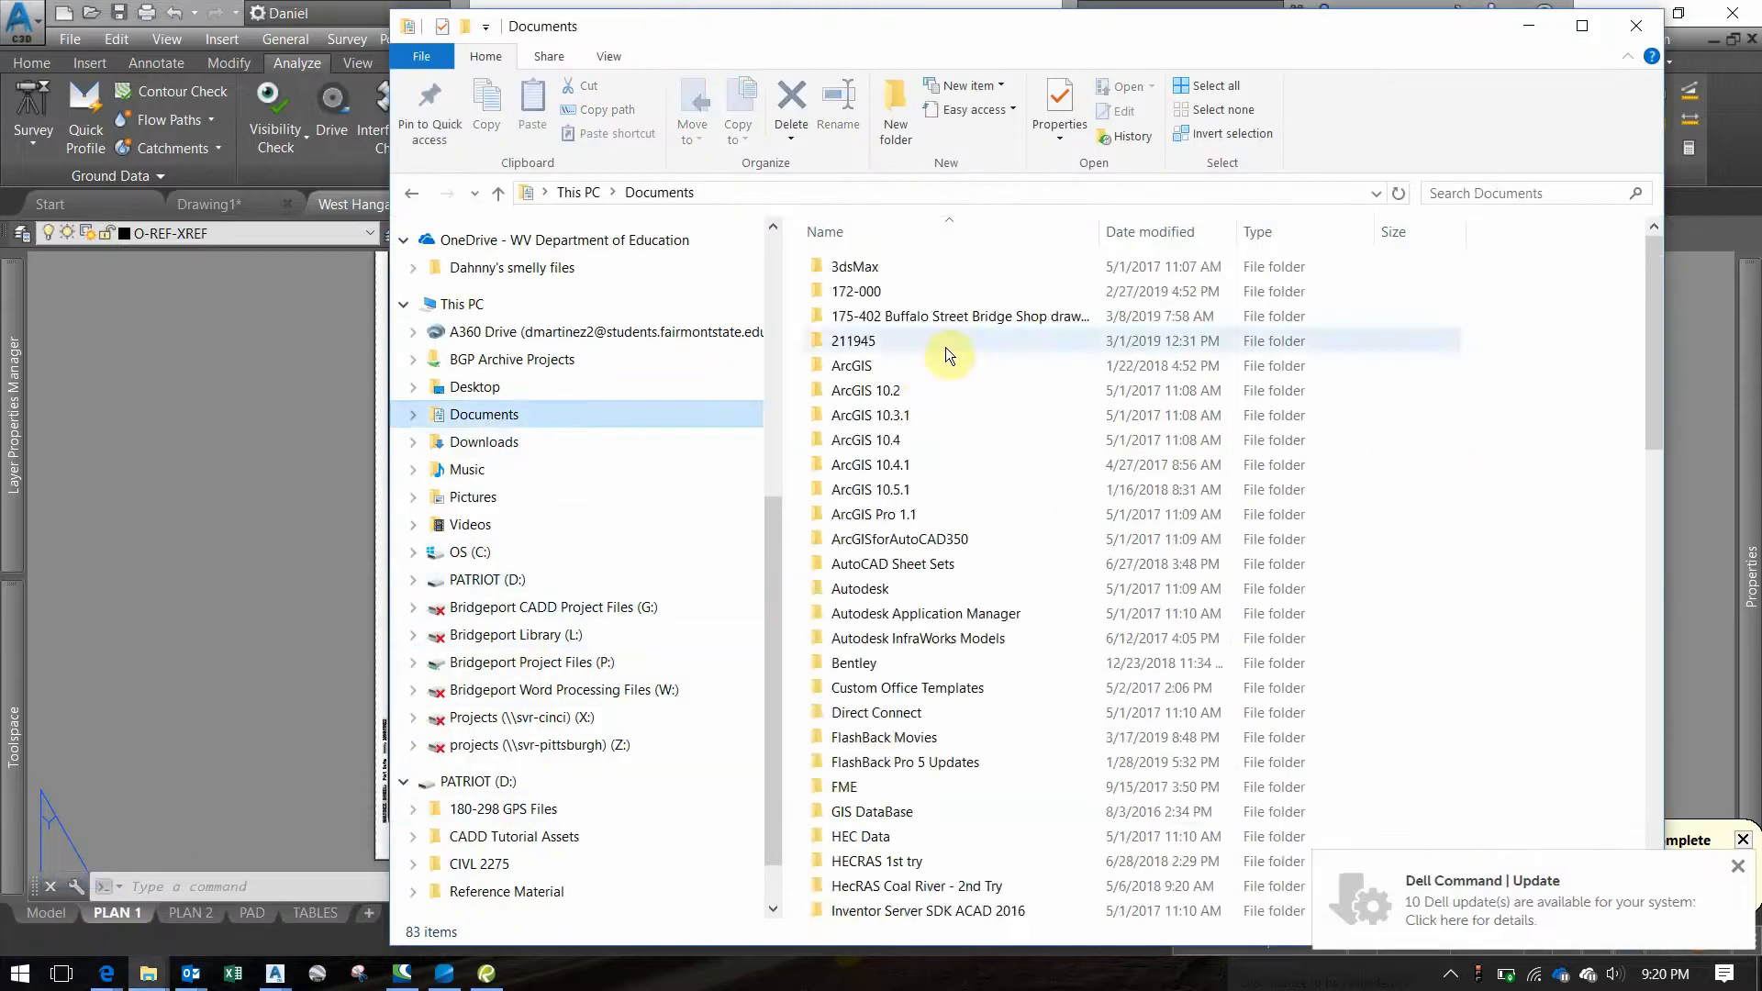
scroll(1026, 782, down, 7)
scroll(1037, 785, down, 4)
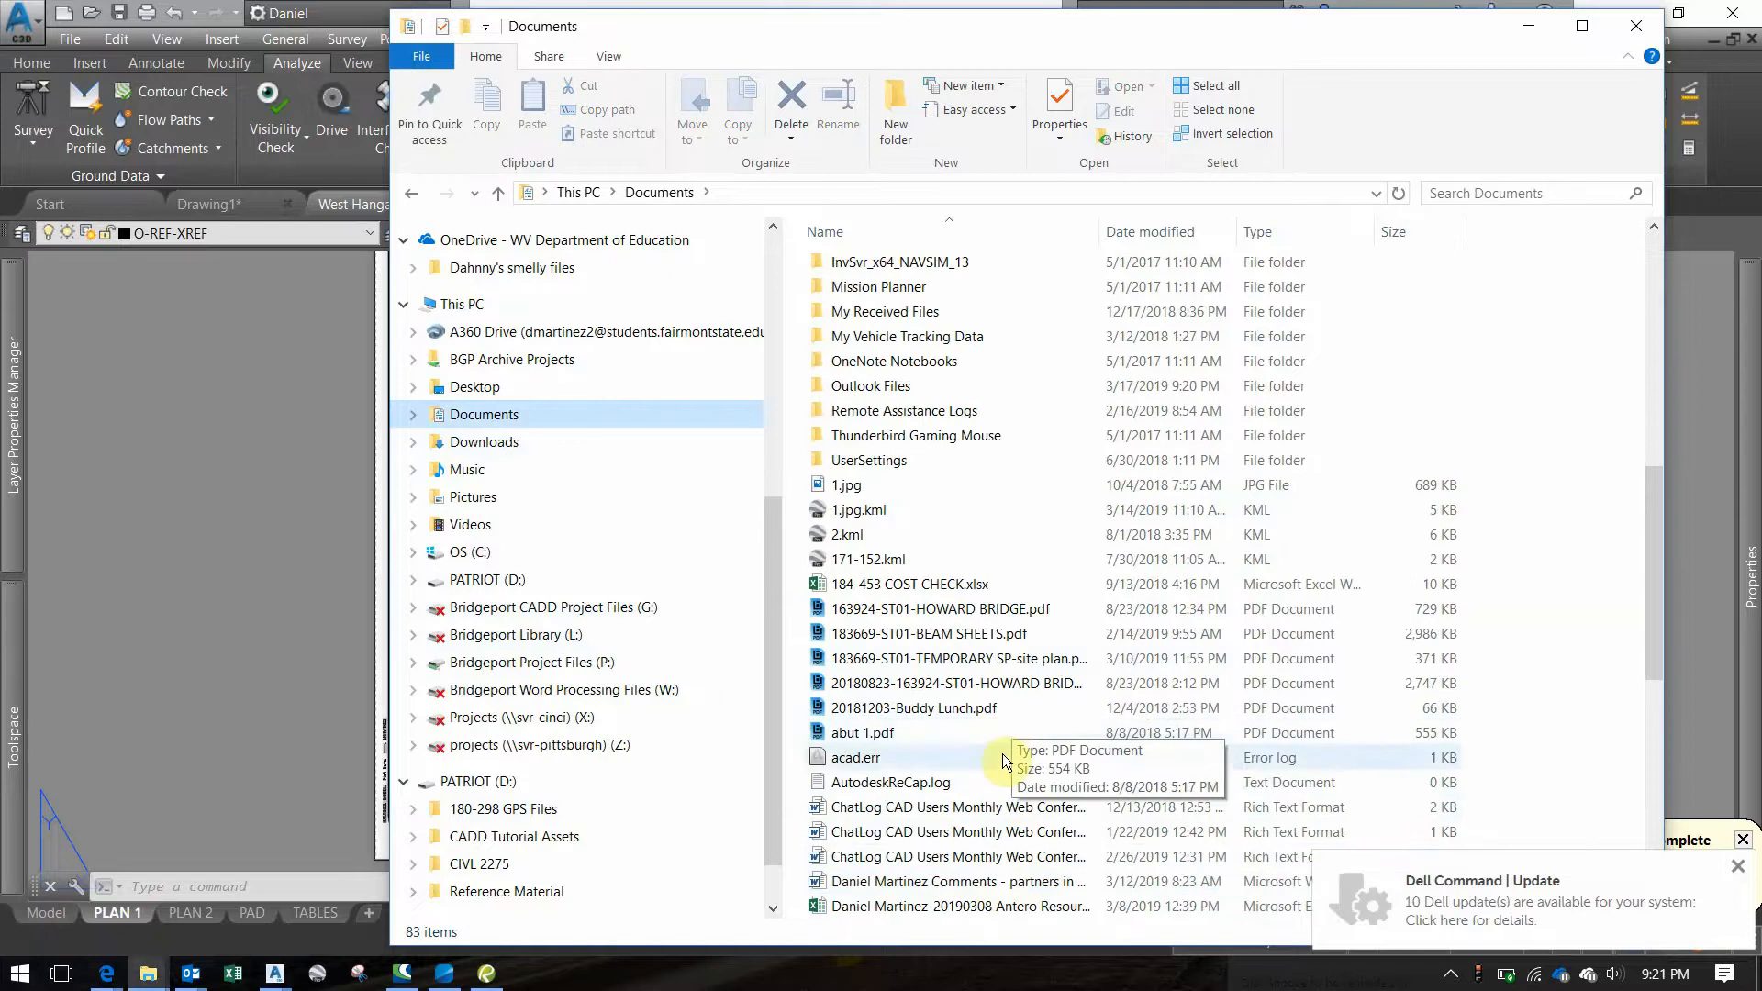
scroll(998, 771, down, 5)
scroll(982, 798, down, 4)
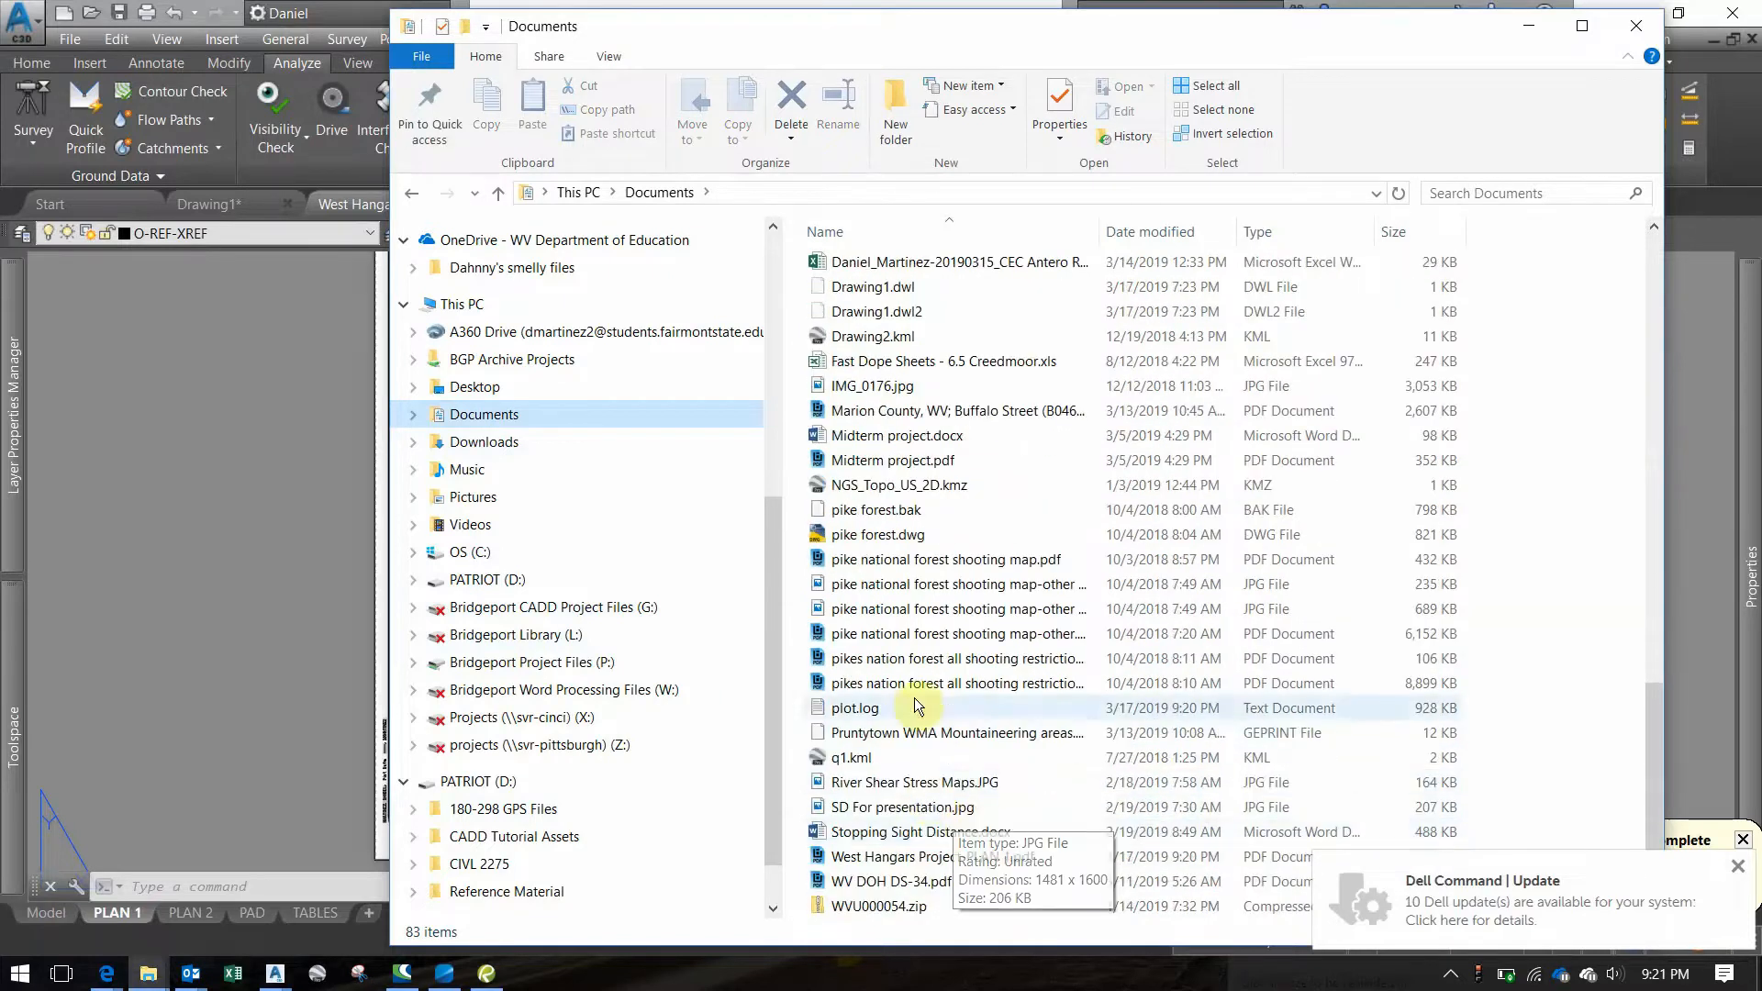
double_click(928, 856)
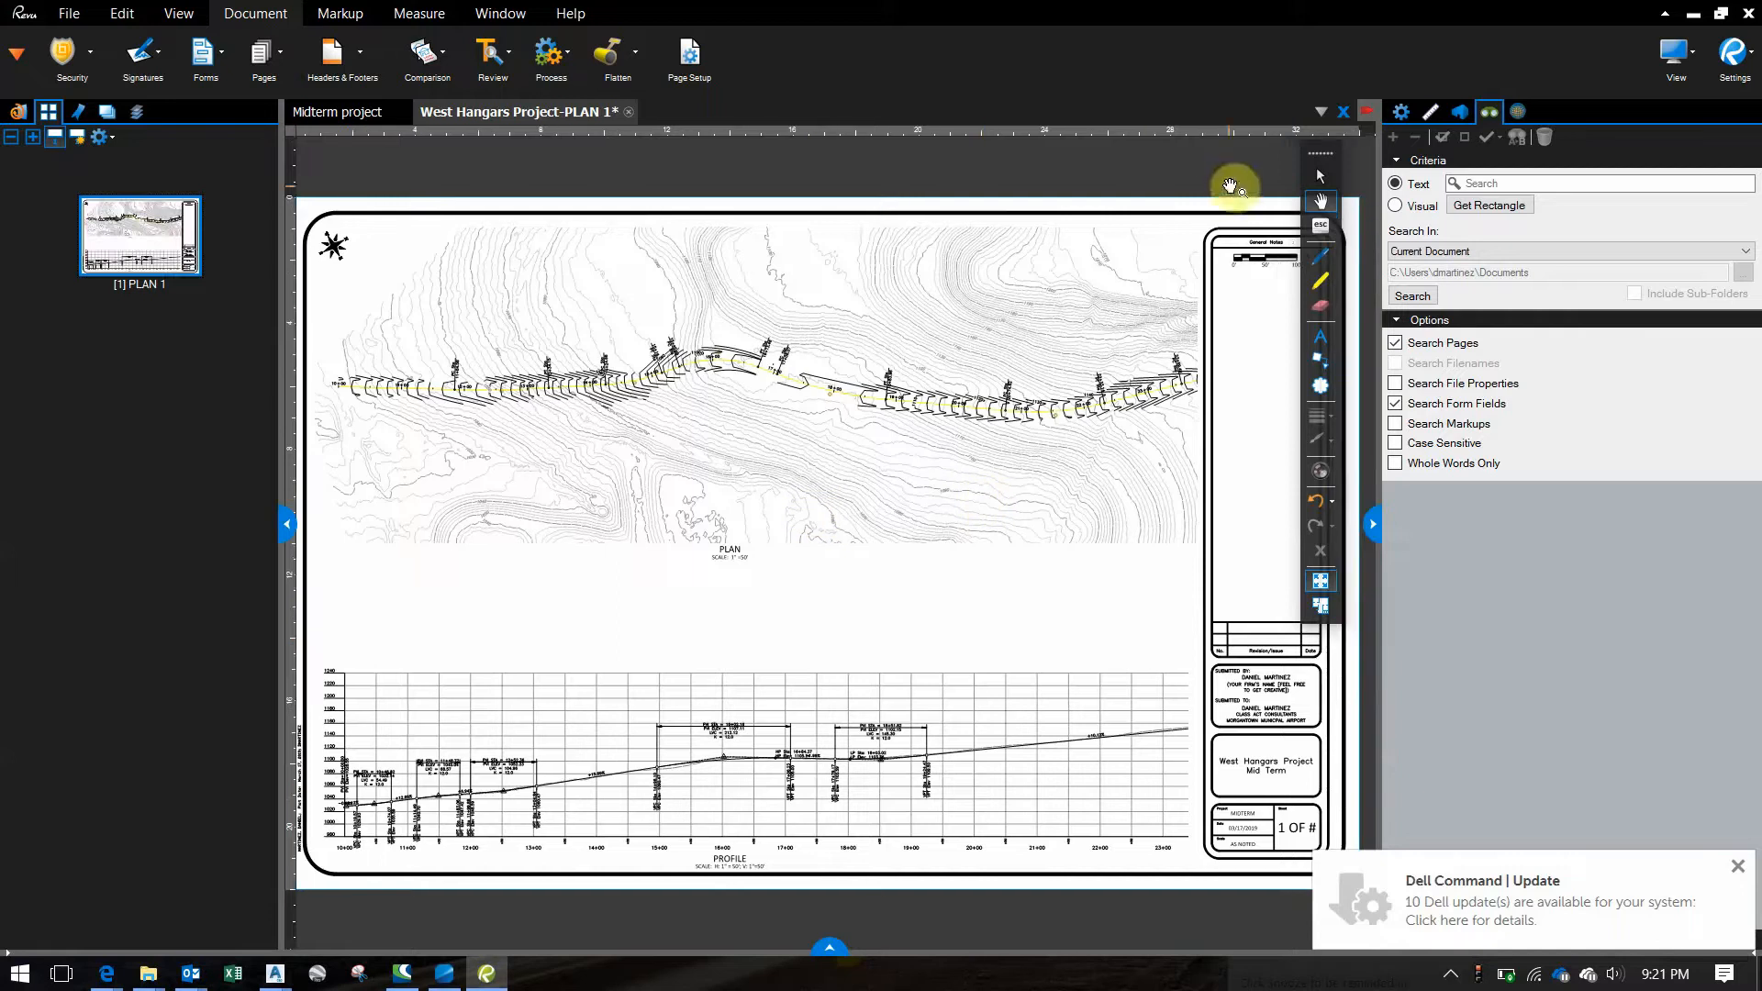
Review the plotted PLAN 1 sheet's plan, profile and title block, and close the PDF viewer without saving changes
click(287, 524)
drag(615, 688, 669, 688)
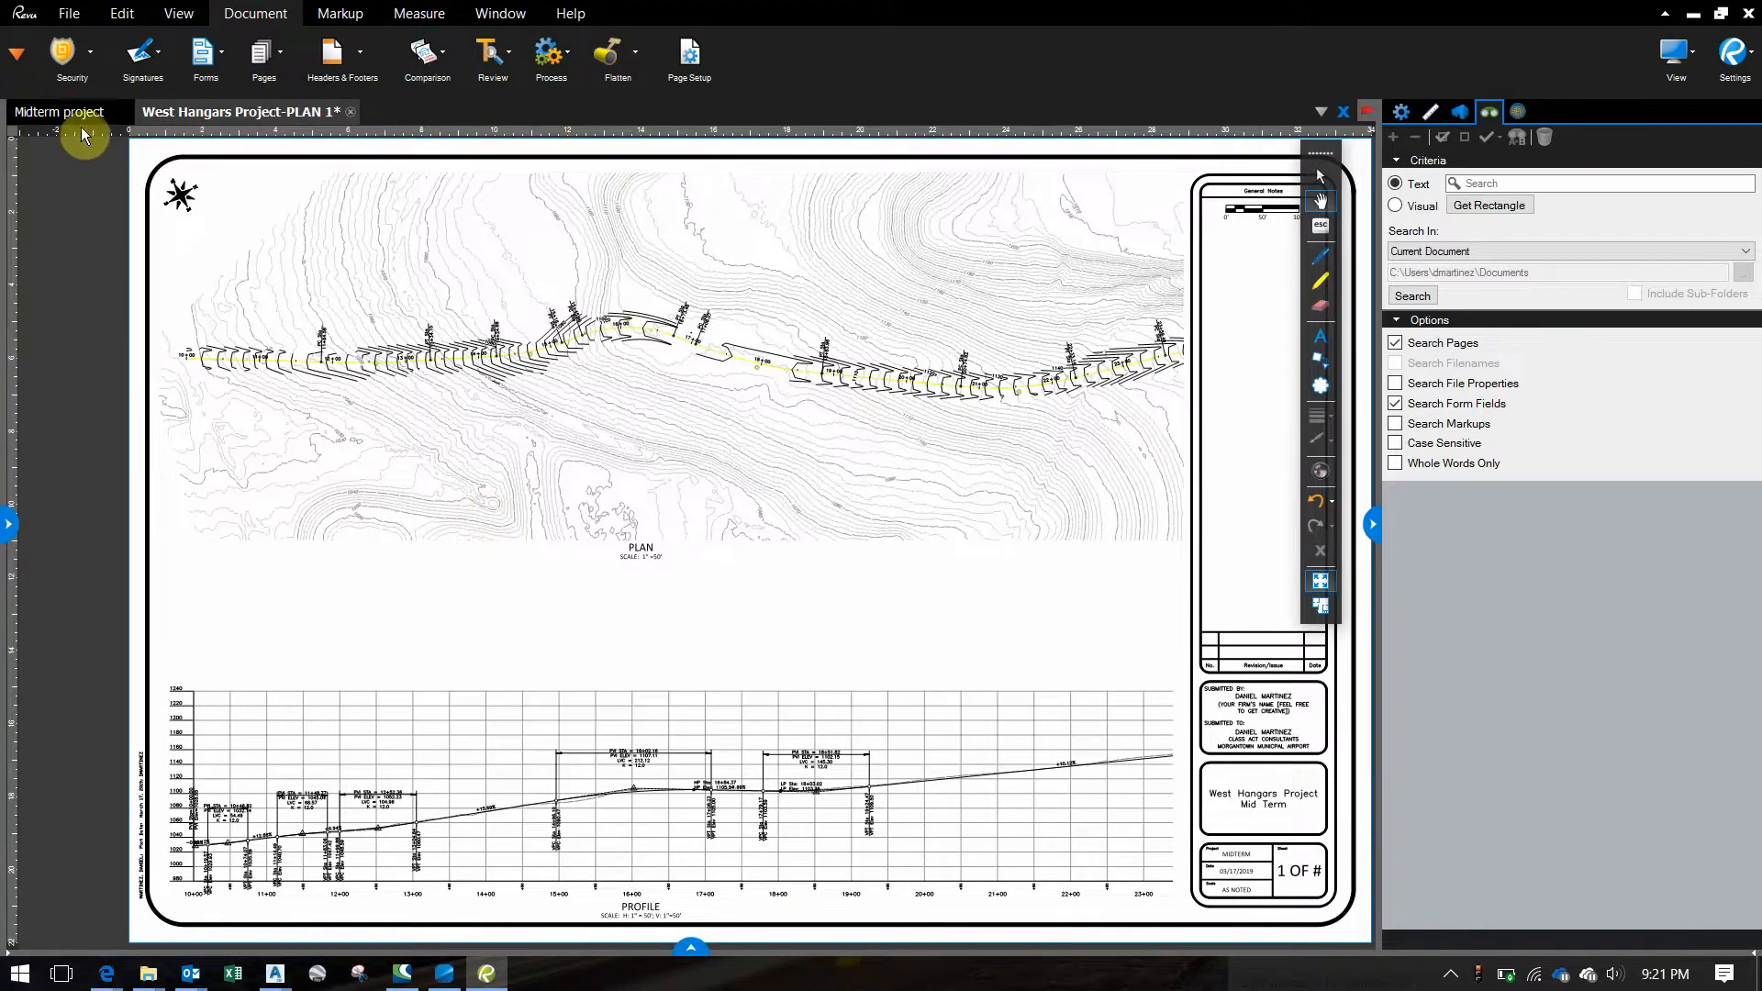
click(9, 524)
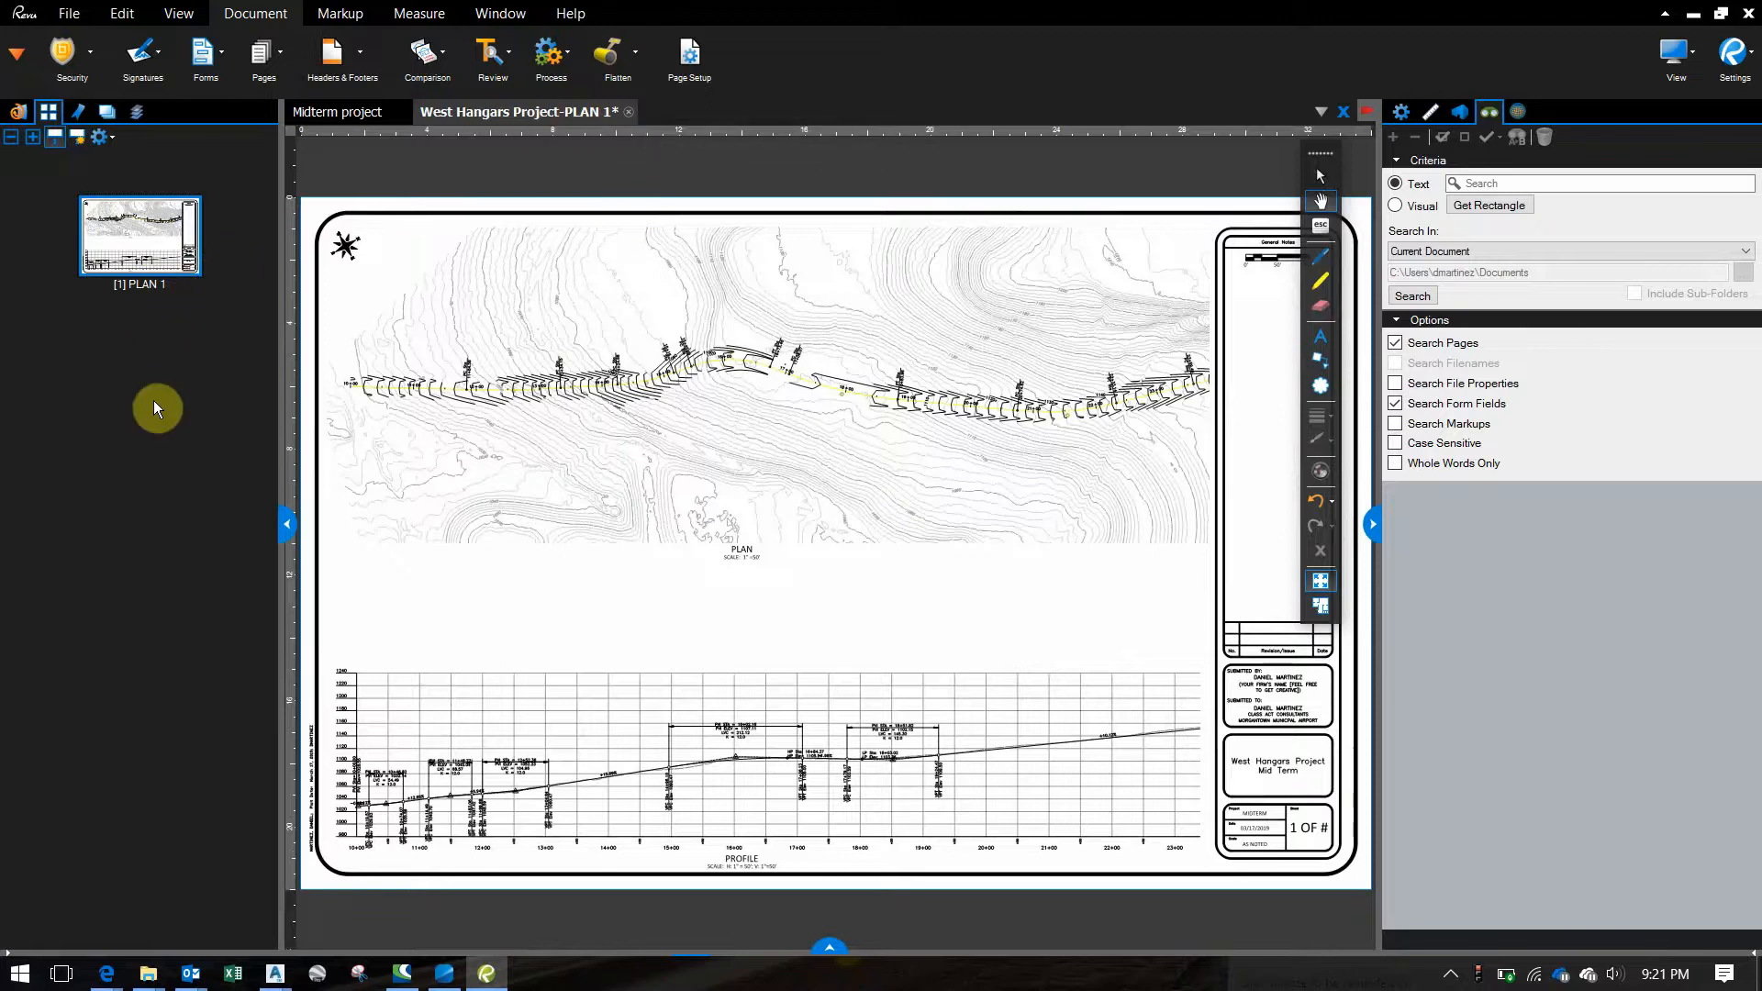
drag(622, 521, 613, 524)
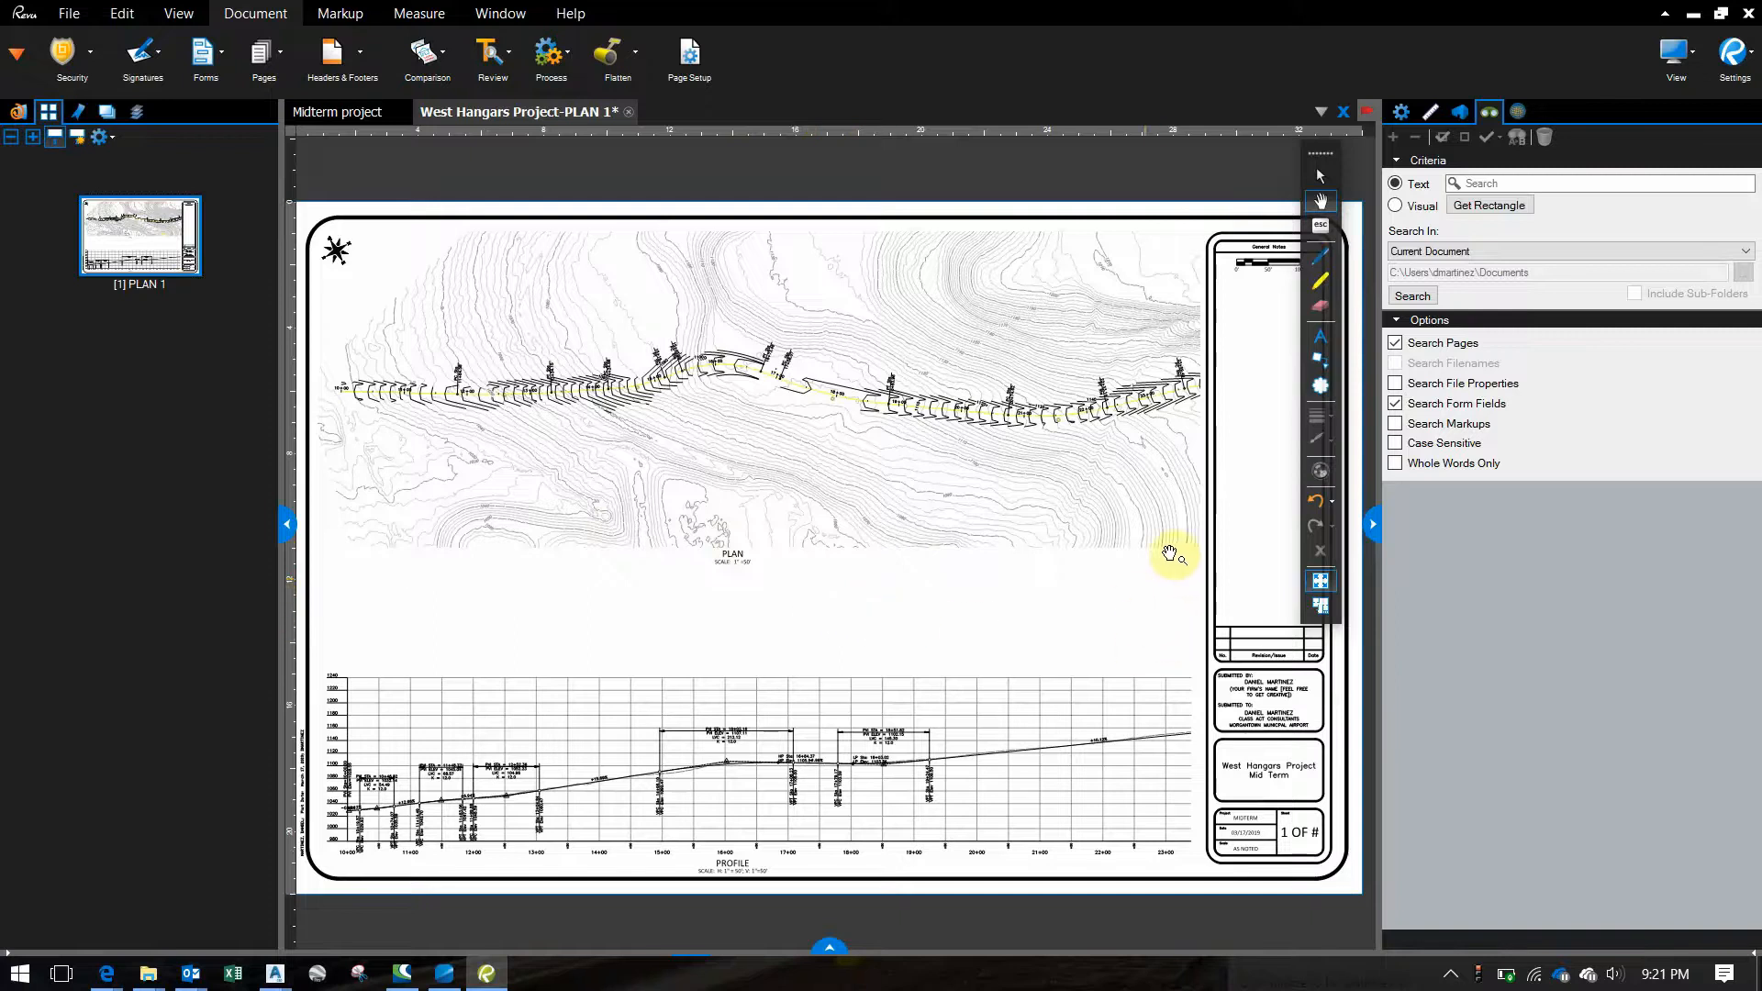
drag(845, 593, 944, 598)
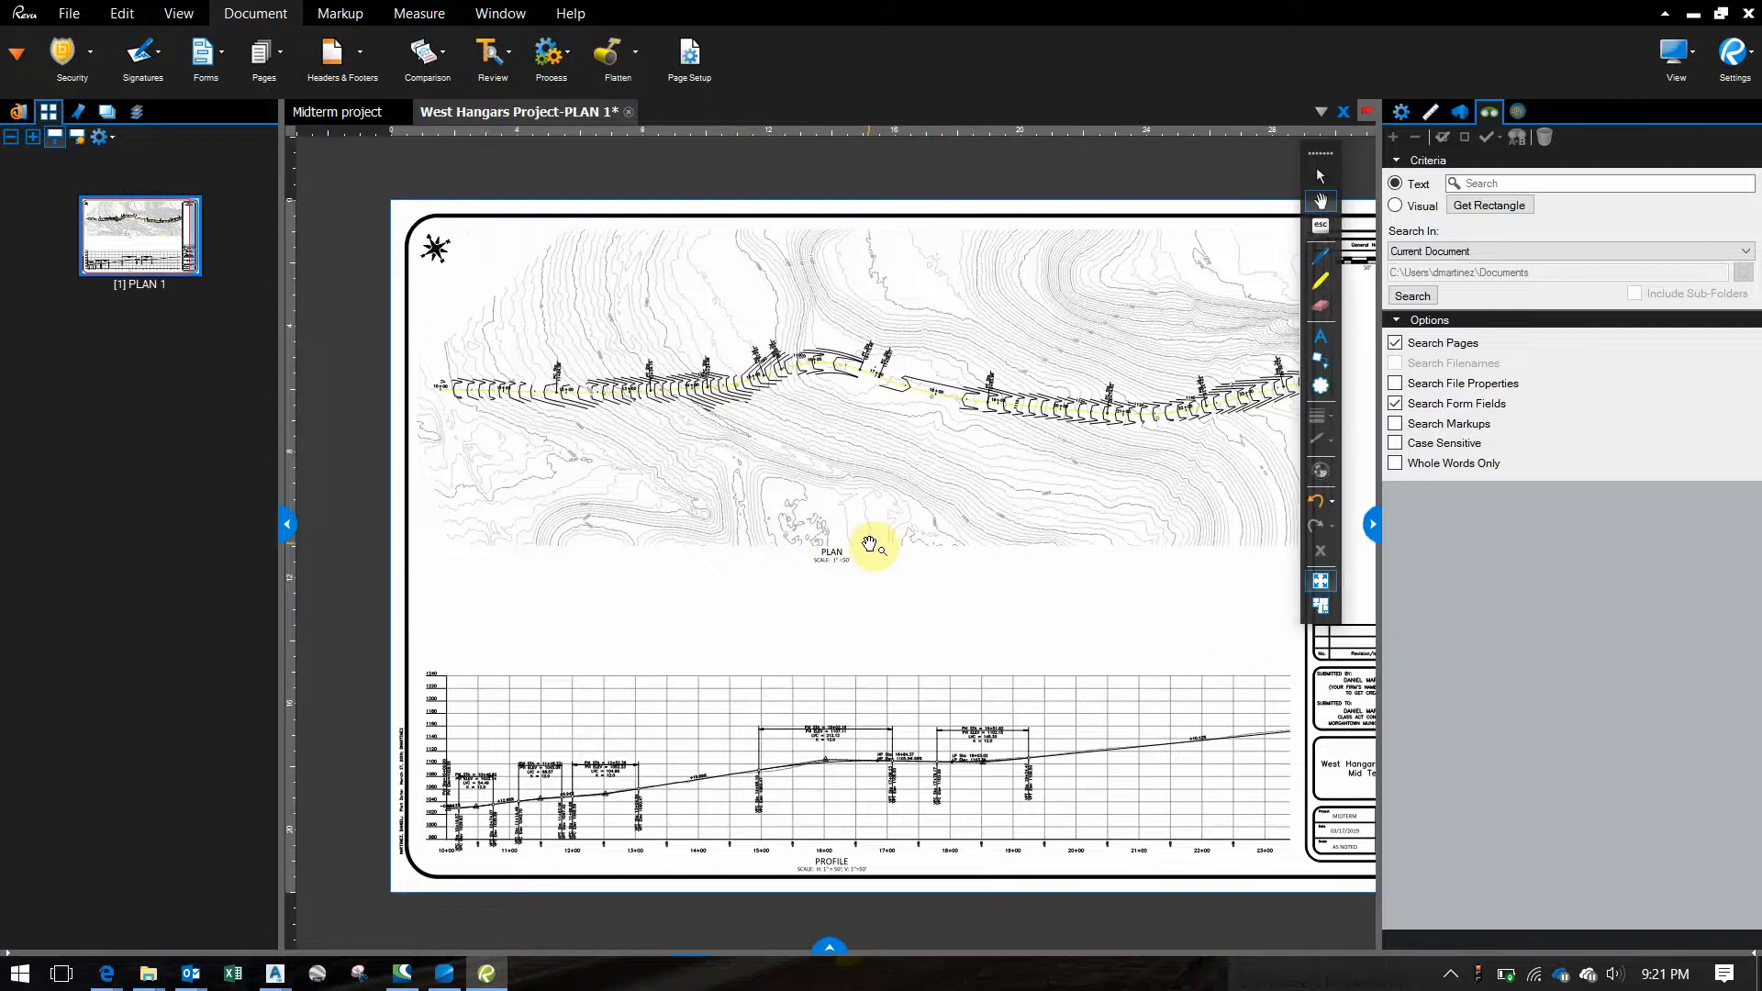
drag(1211, 464, 994, 468)
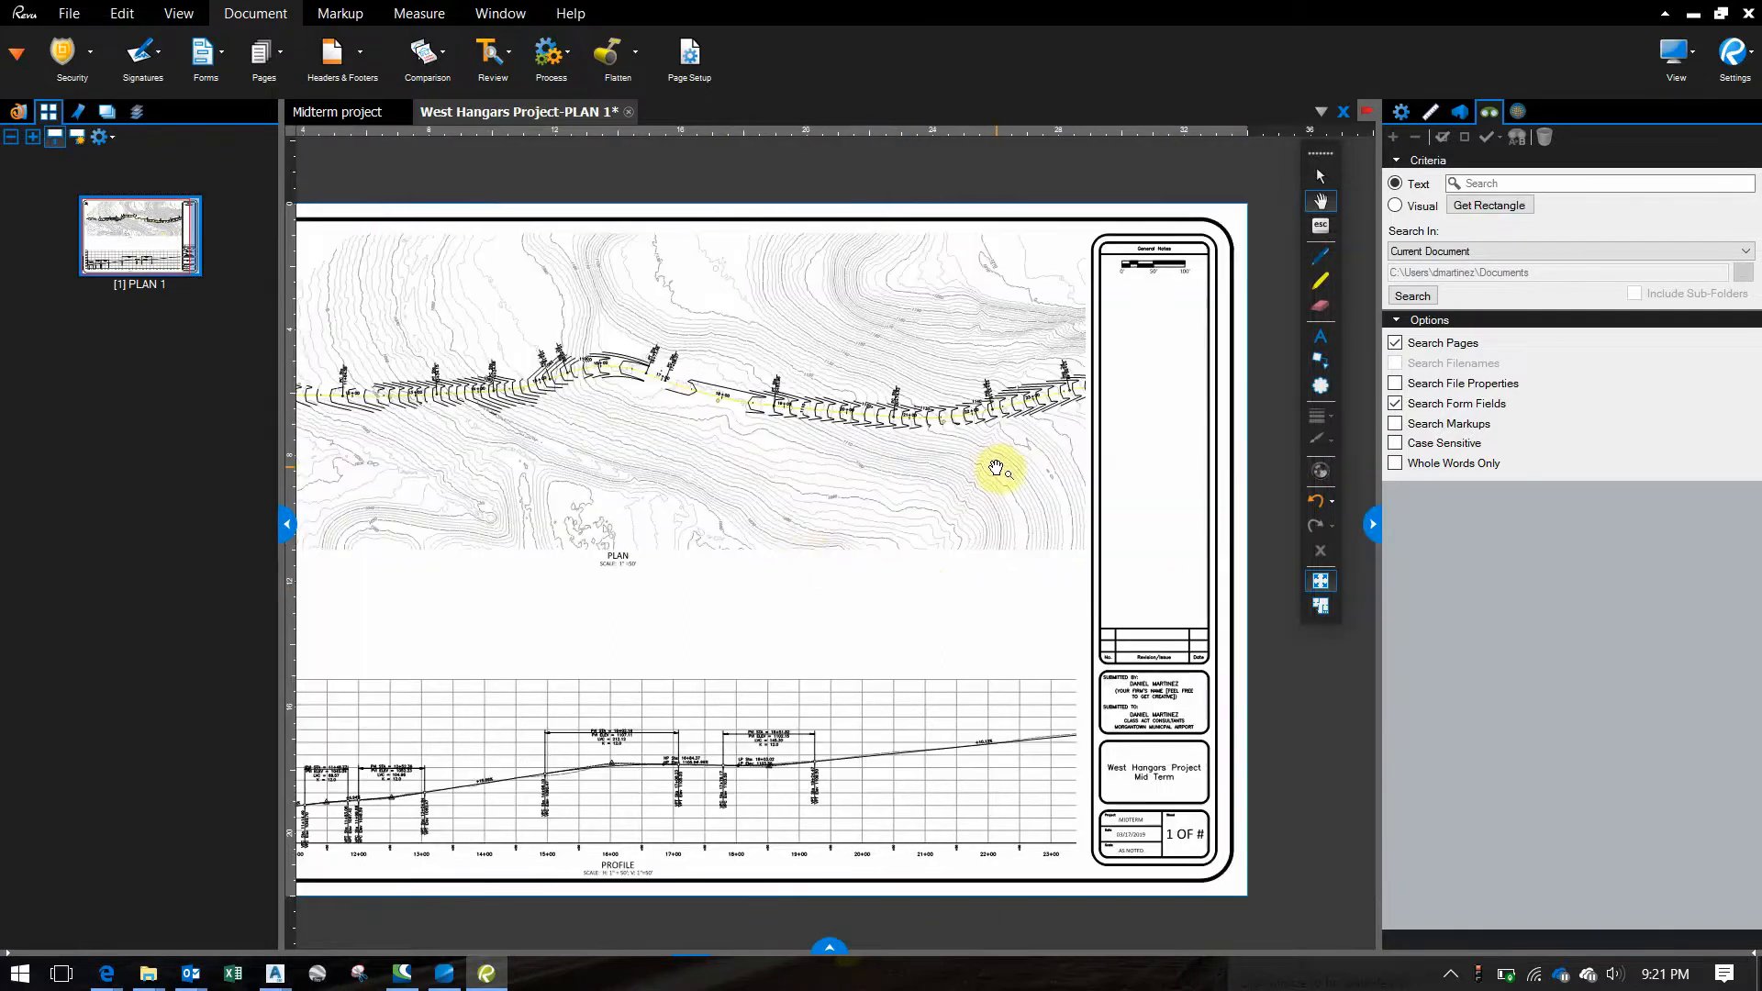
drag(796, 548, 953, 579)
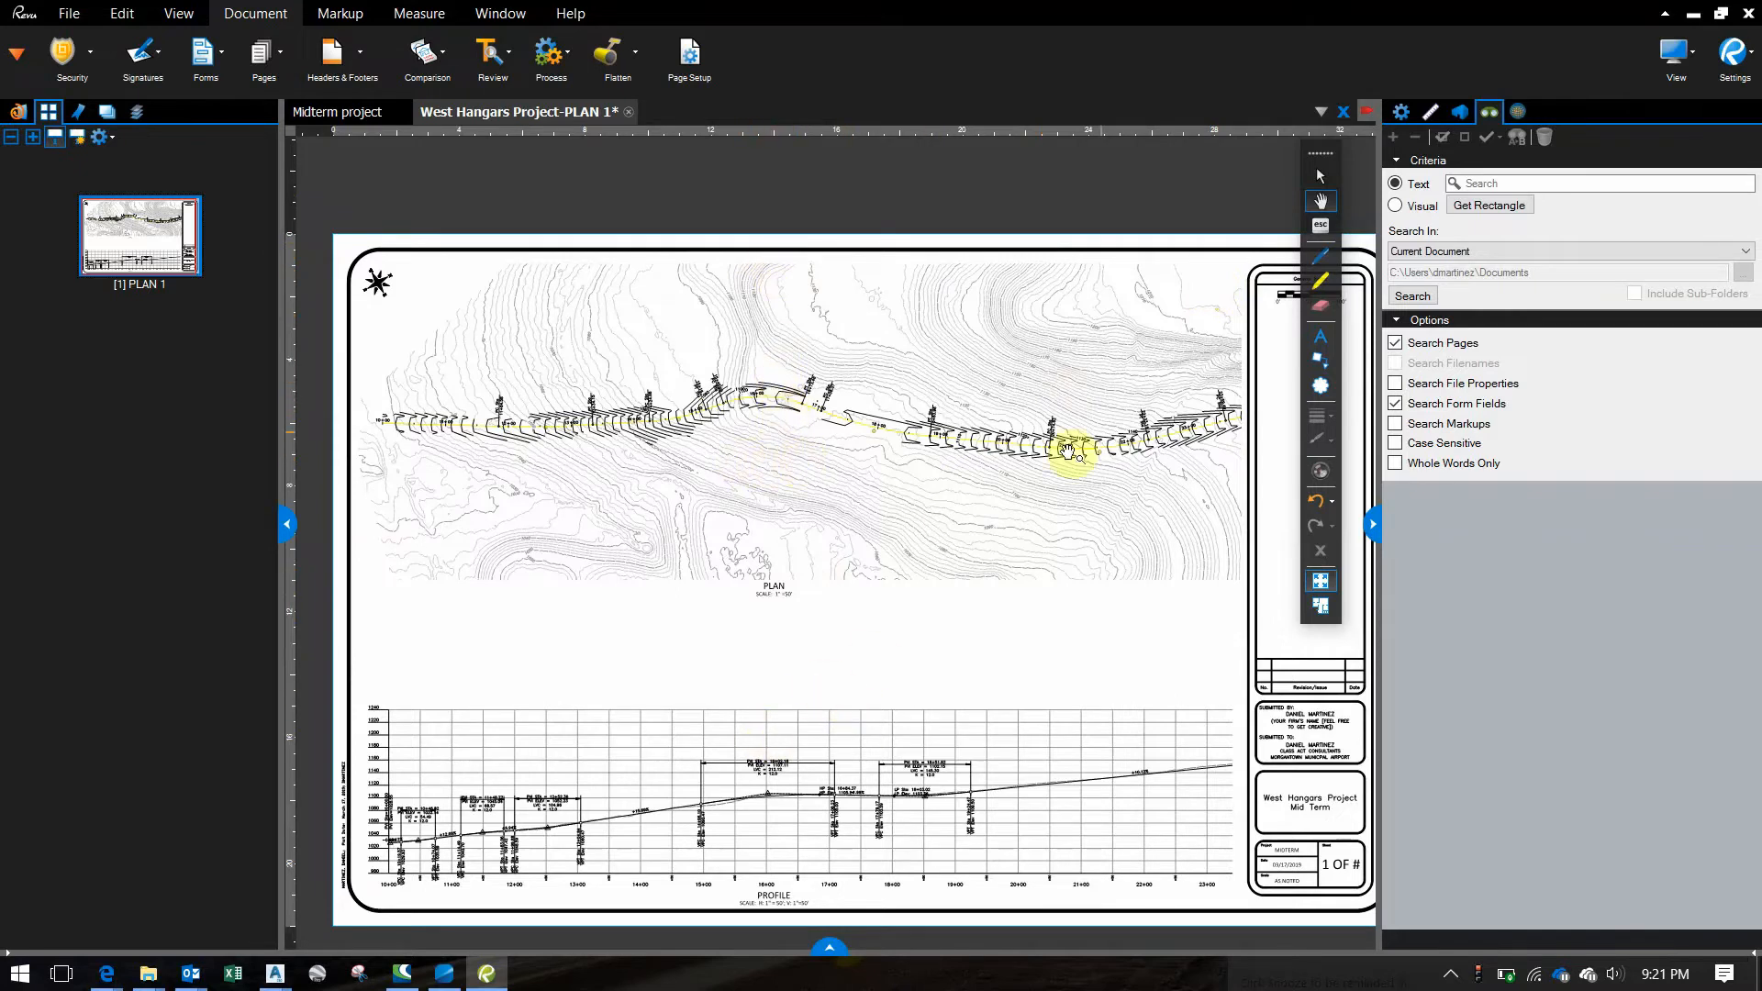
click(1748, 12)
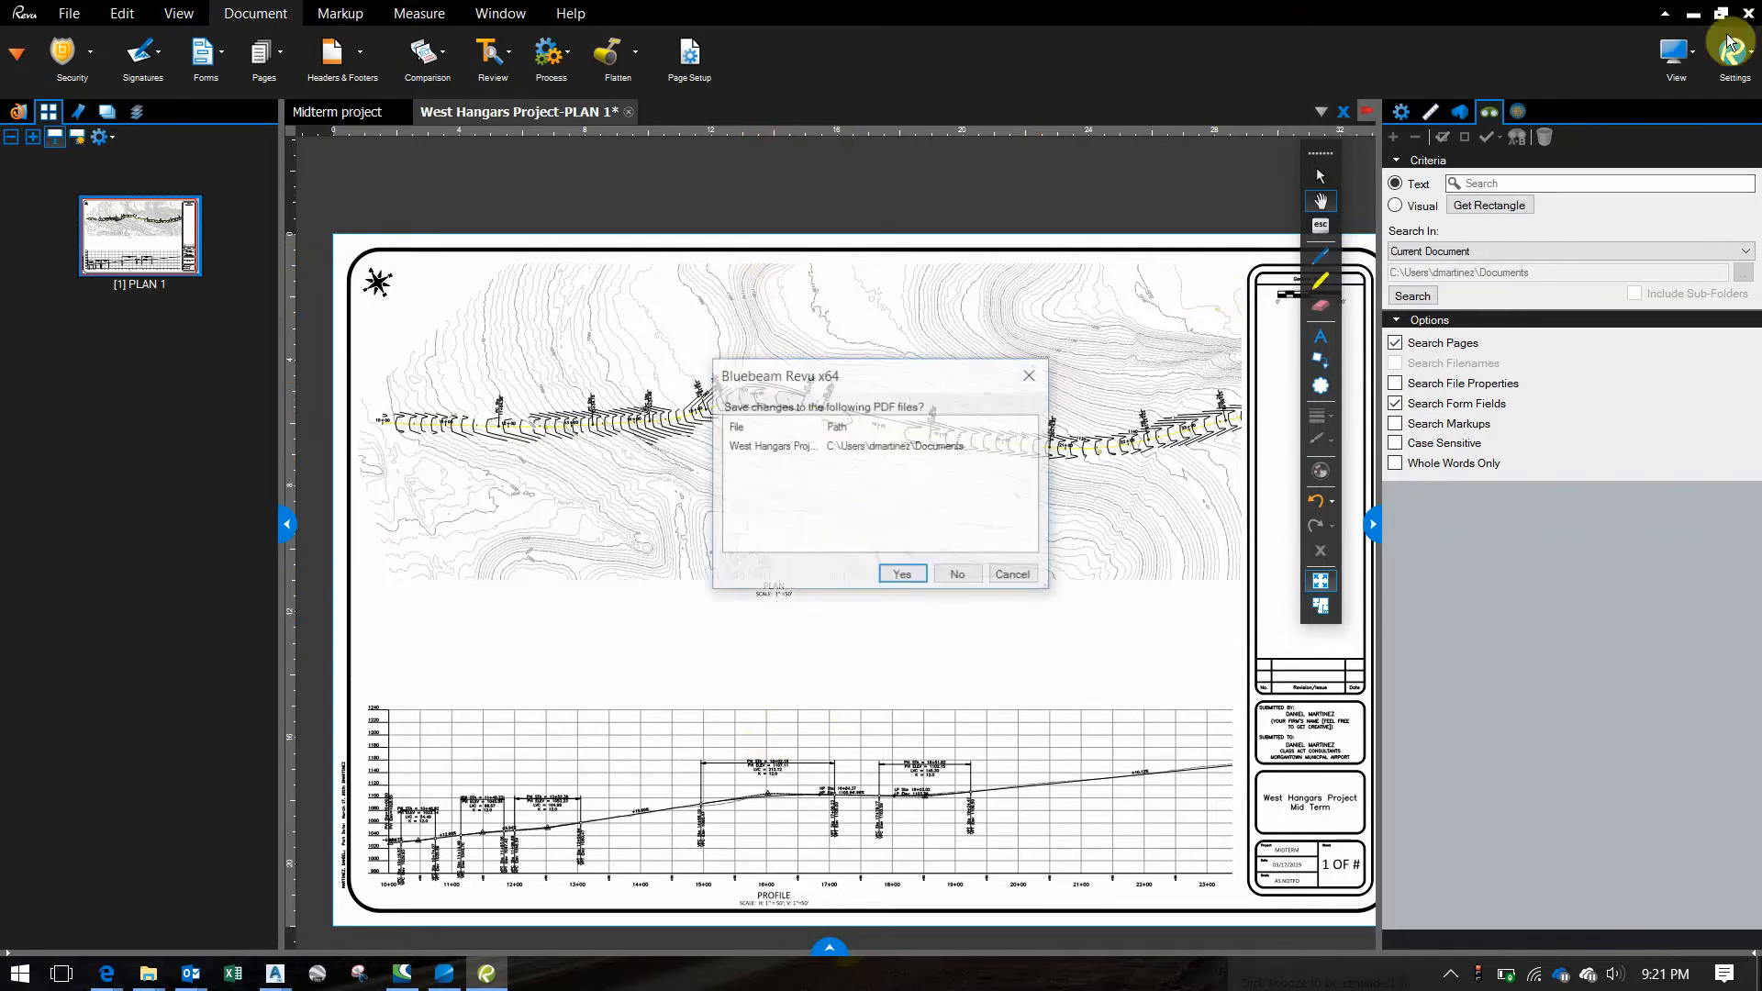
click(960, 576)
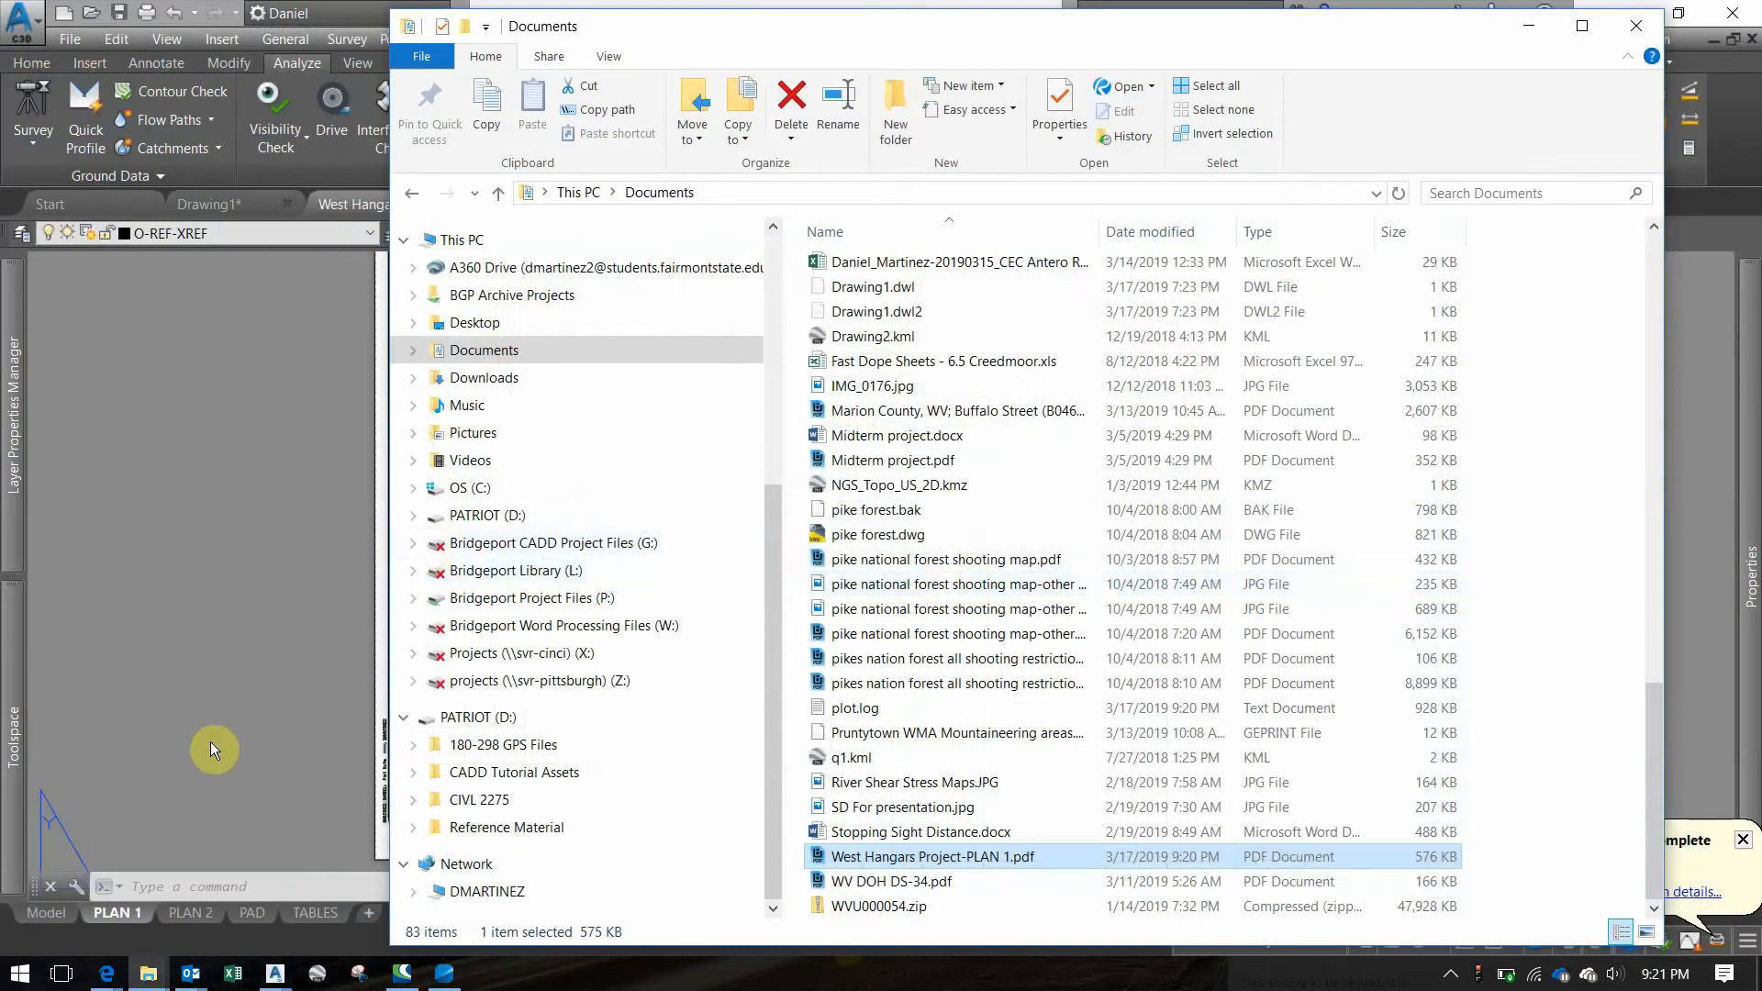